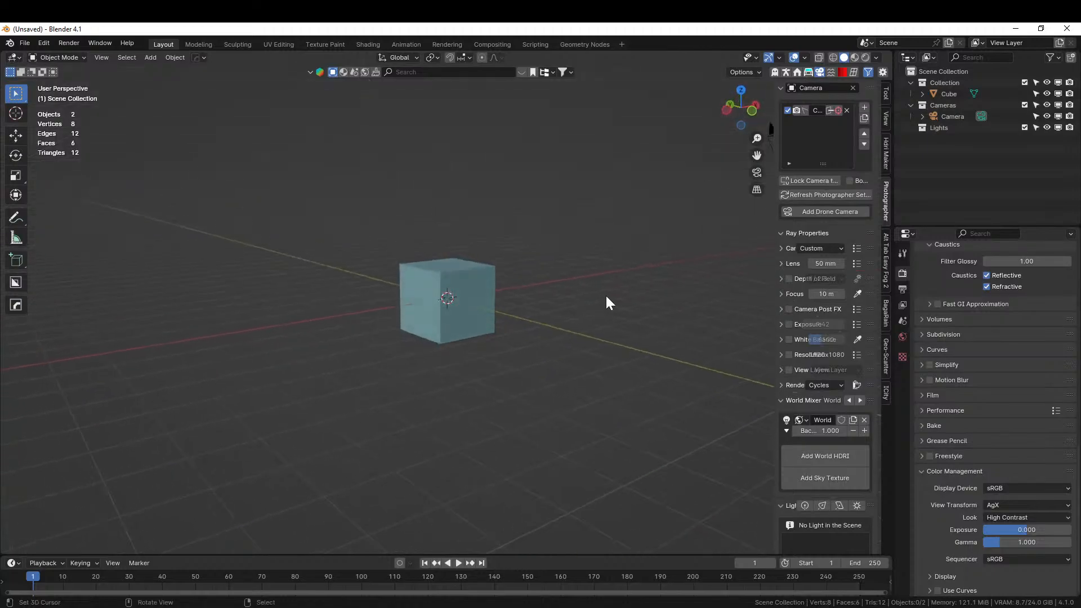
{"action": "scroll", "coordinate": [570, 347], "scroll_direction": "down", "scroll_amount": 1}
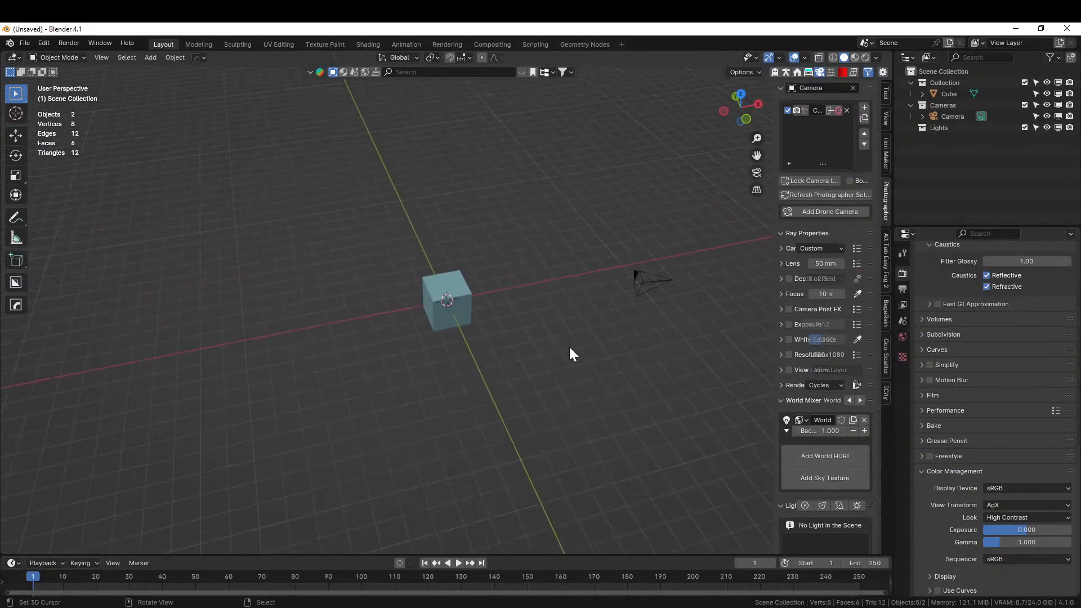
{"action": "mouse_move", "coordinate": [428, 312]}
{"action": "middle_mouse_down"}
{"action": "mouse_move", "coordinate": [439, 321]}
{"action": "mouse_move", "coordinate": [346, 287]}
{"action": "mouse_move", "coordinate": [414, 306]}
{"action": "mouse_move", "coordinate": [379, 305]}
{"action": "mouse_move", "coordinate": [433, 333]}
{"action": "middle_mouse_up"}
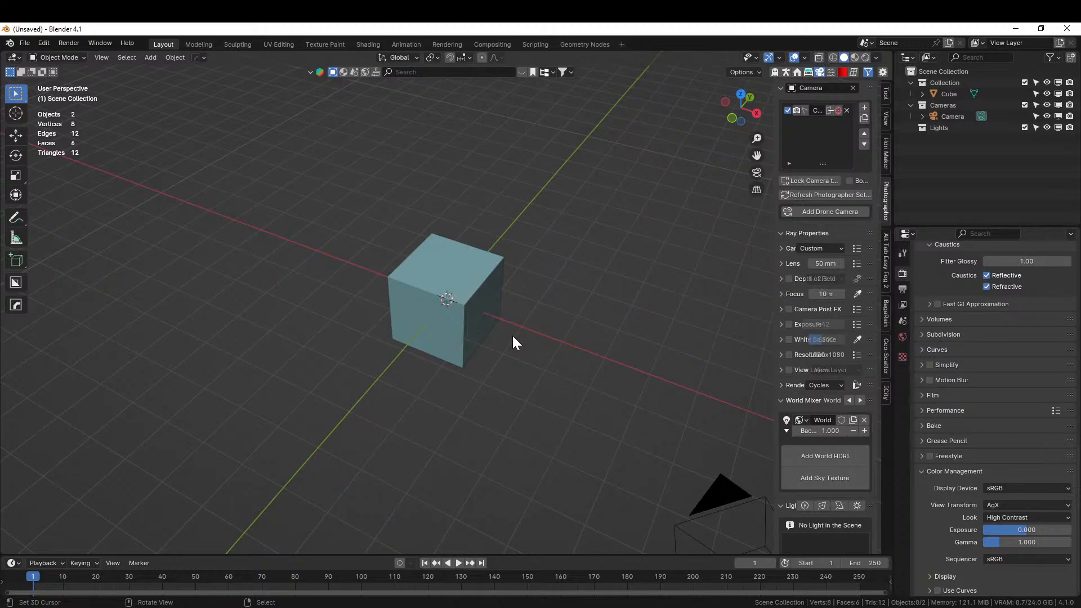
{"action": "middle_click_drag", "start_coordinate": [504, 308], "coordinate": [458, 309]}
{"action": "scroll", "coordinate": [458, 309], "scroll_direction": "up", "scroll_amount": 4}
{"action": "middle_click_drag", "start_coordinate": [543, 312], "coordinate": [527, 343]}
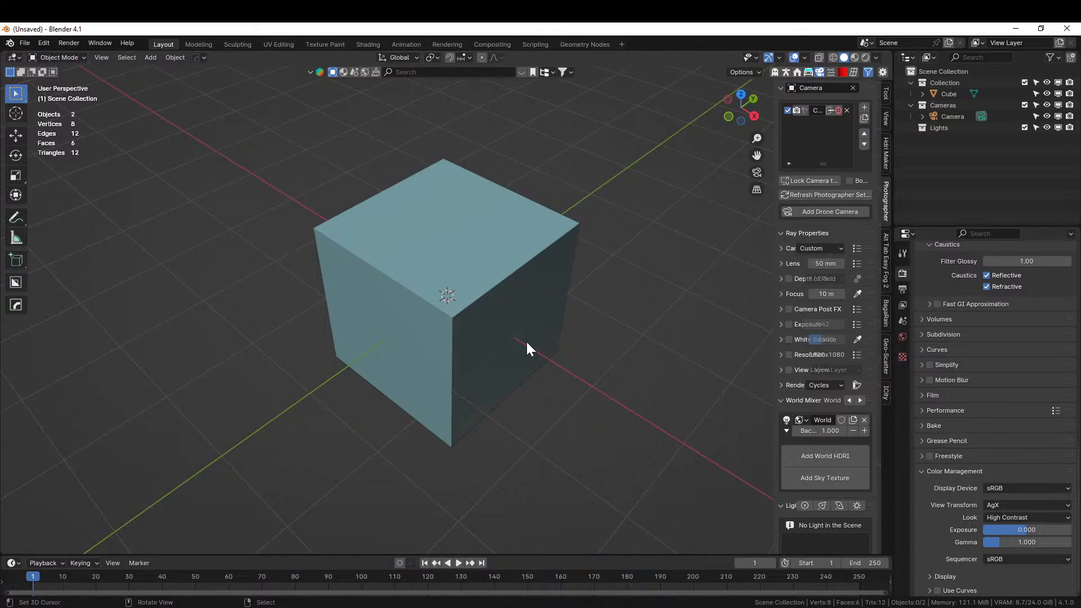
{"action": "middle_click_drag", "start_coordinate": [537, 357], "coordinate": [482, 350]}
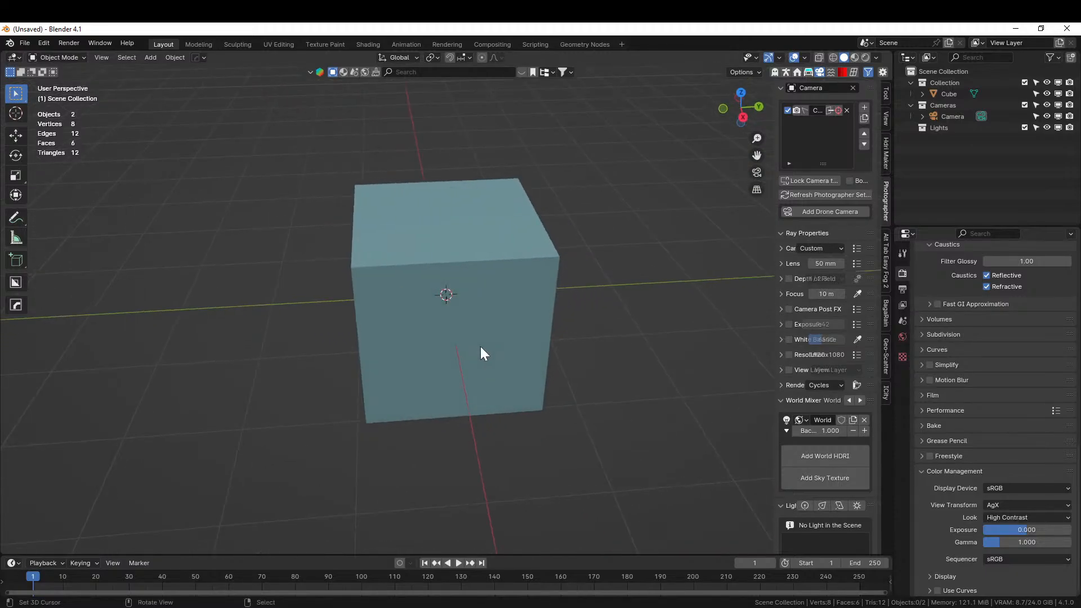
{"action": "middle_click_drag", "start_coordinate": [463, 348], "coordinate": [331, 338]}
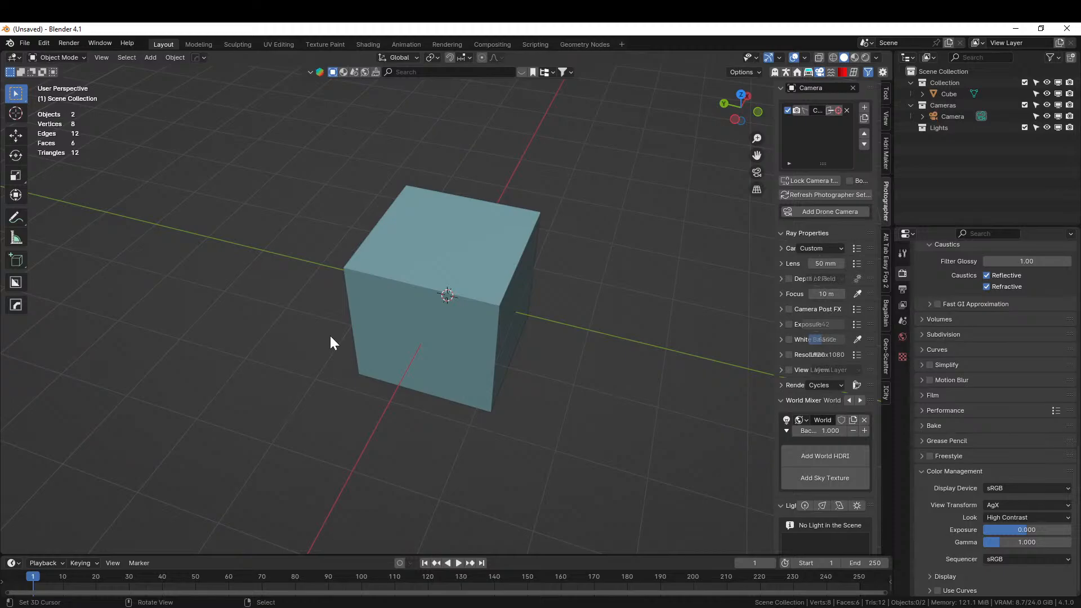
{"action": "mouse_move", "coordinate": [464, 266]}
{"action": "middle_mouse_down"}
{"action": "mouse_move", "coordinate": [435, 249]}
{"action": "mouse_move", "coordinate": [468, 254]}
{"action": "middle_mouse_up"}
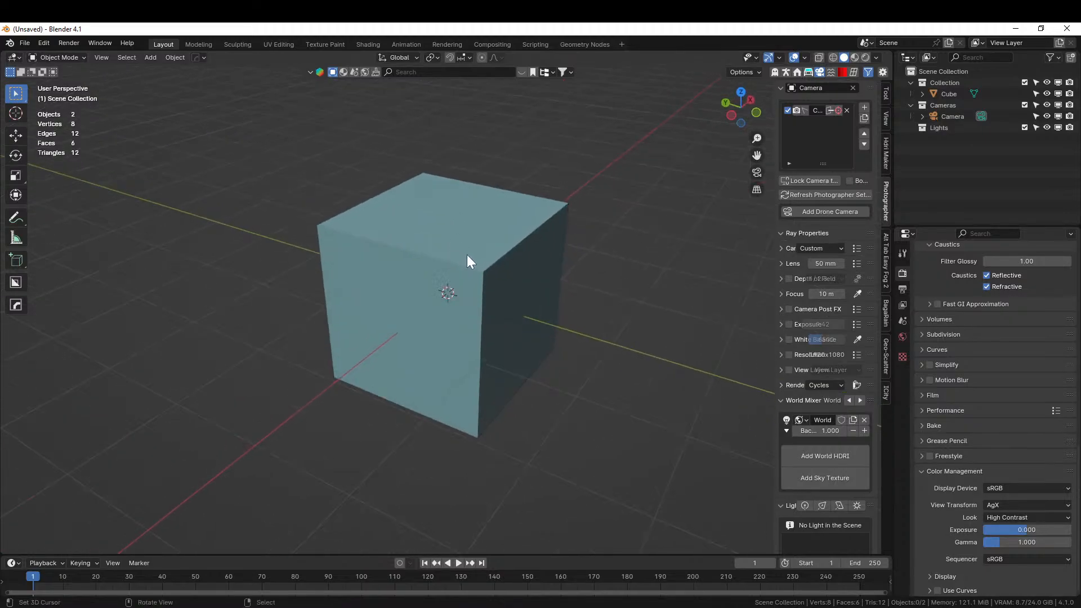
{"action": "middle_click_drag", "start_coordinate": [684, 263], "coordinate": [619, 294]}
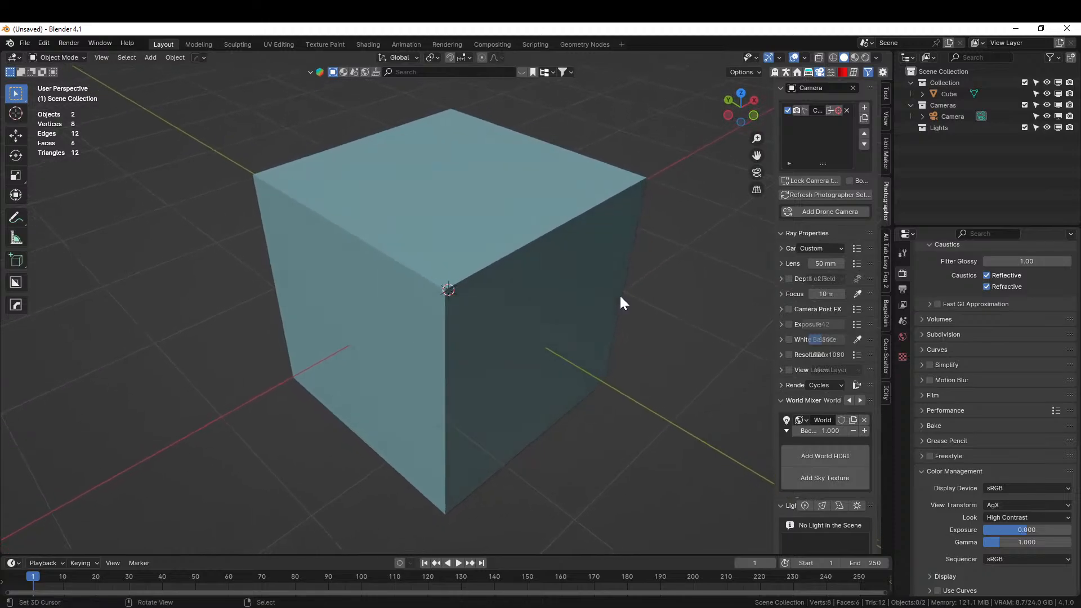
{"action": "scroll", "coordinate": [602, 285], "scroll_direction": "down", "scroll_amount": 2}
{"action": "scroll", "coordinate": [604, 288], "scroll_direction": "down", "scroll_amount": 2}
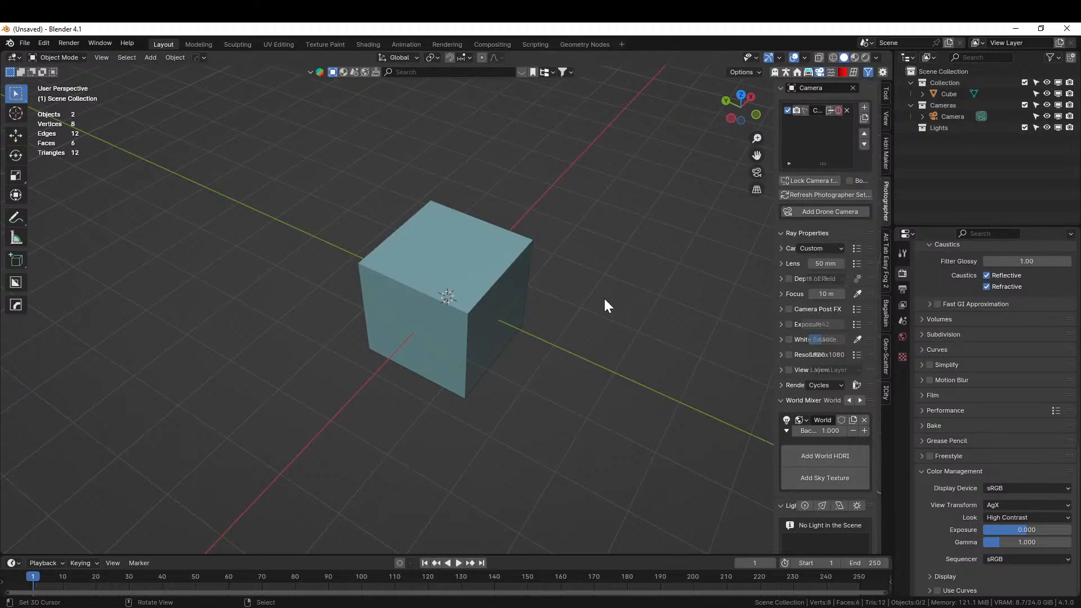
{"action": "mouse_move", "coordinate": [429, 327]}
{"action": "middle_mouse_down"}
{"action": "mouse_move", "coordinate": [461, 305]}
{"action": "mouse_move", "coordinate": [430, 323]}
{"action": "middle_mouse_up"}
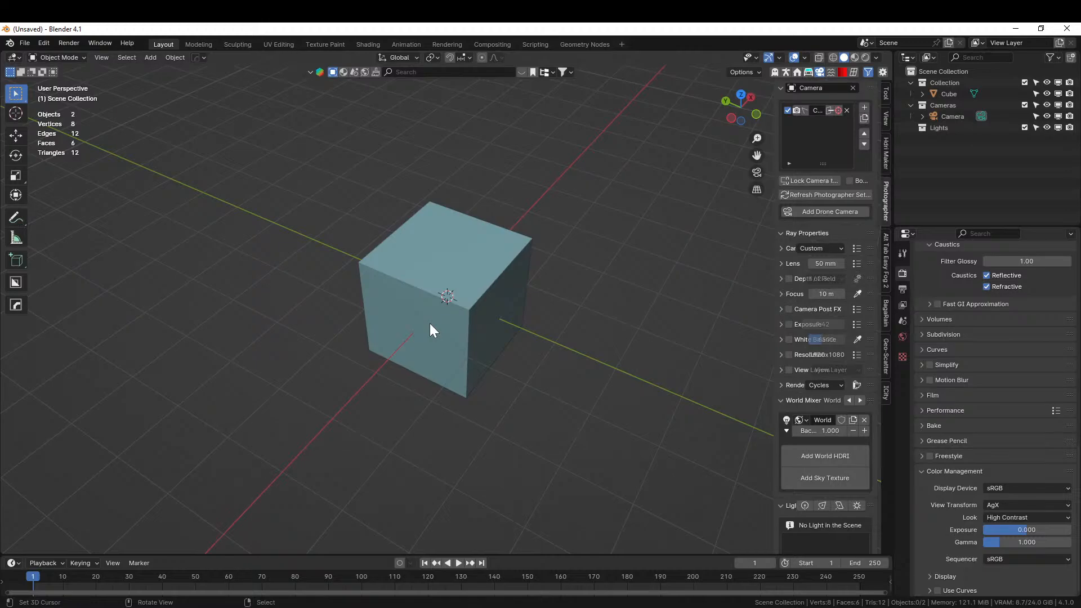
{"action": "middle_click_drag", "start_coordinate": [458, 320], "coordinate": [342, 293]}
{"action": "scroll", "coordinate": [387, 299], "scroll_direction": "down", "scroll_amount": 5}
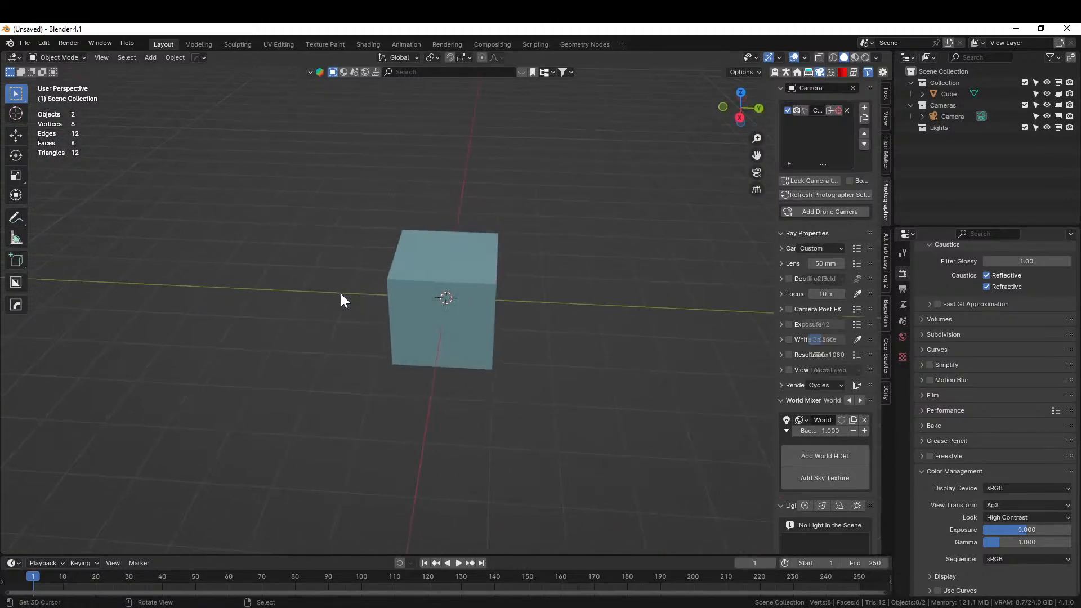
{"action": "middle_click_drag", "start_coordinate": [429, 301], "coordinate": [499, 313]}
{"action": "middle_click_drag", "start_coordinate": [429, 337], "coordinate": [424, 376]}
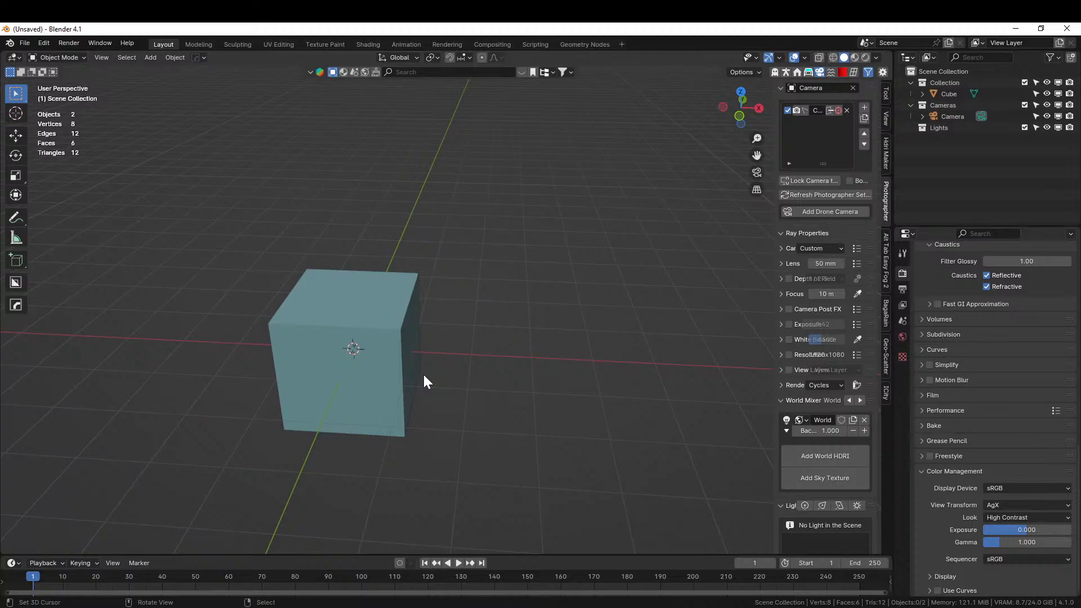
{"action": "middle_click_drag", "start_coordinate": [434, 366], "coordinate": [393, 365]}
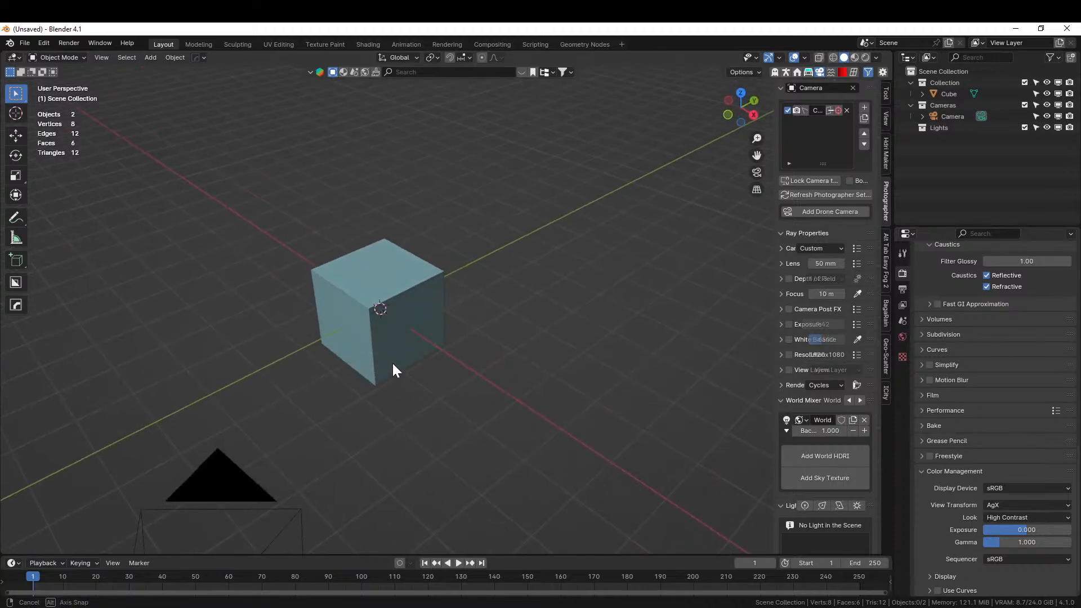
Delete the default cube from the scene
{"action": "left_click", "coordinate": [394, 280]}
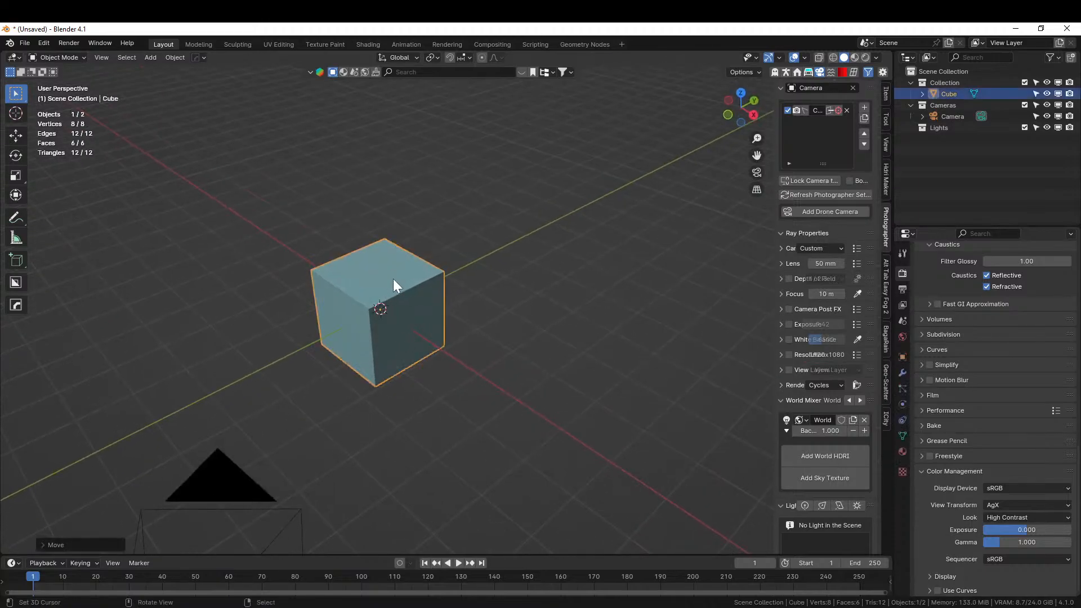
{"action": "key", "text": "Delete"}
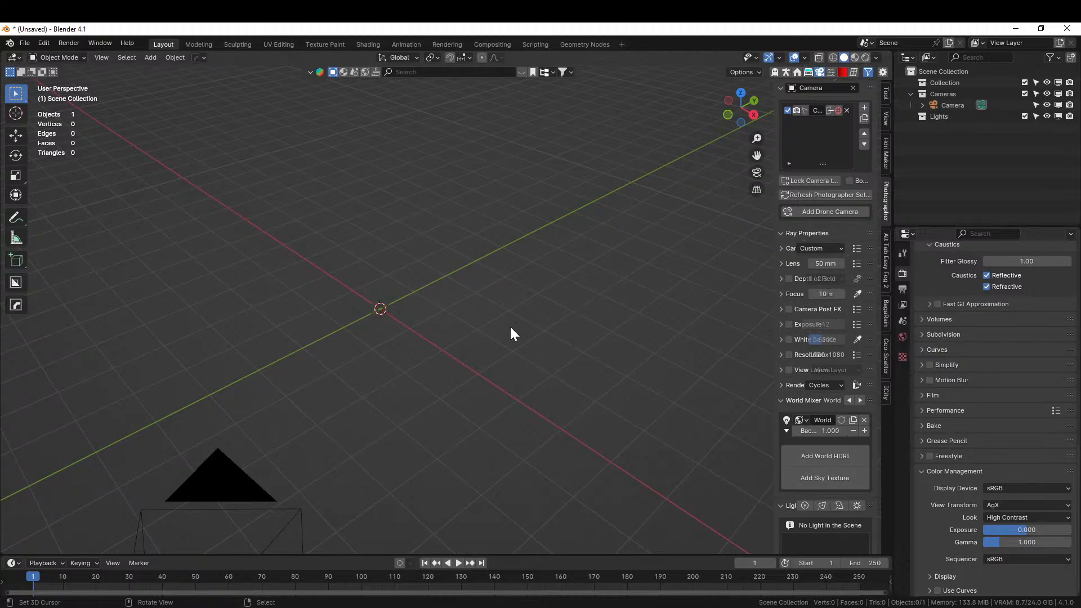
{"action": "middle_click_drag", "start_coordinate": [389, 354], "coordinate": [418, 336]}
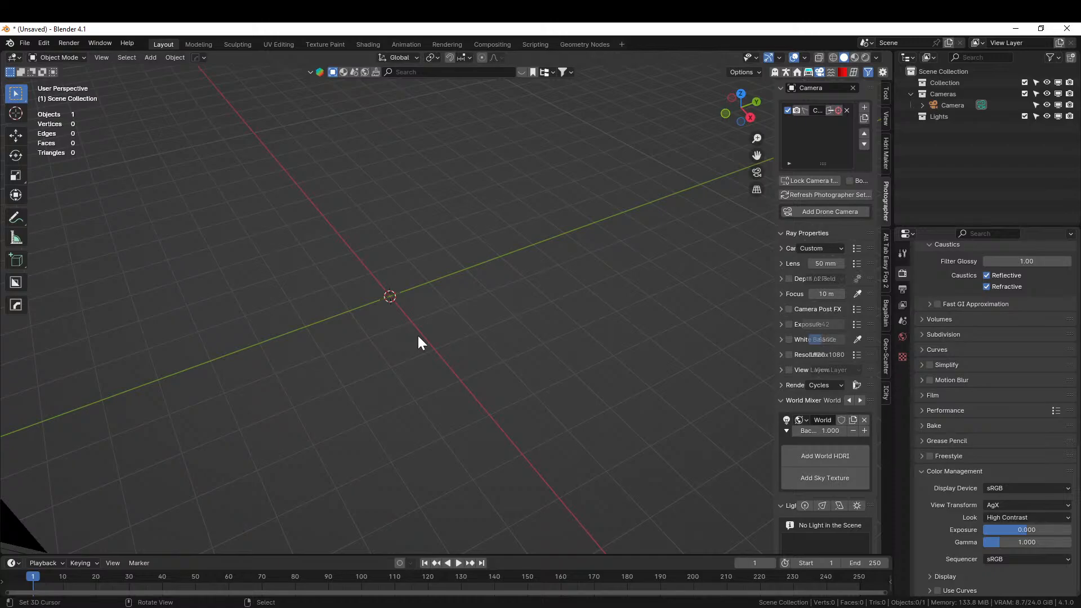
Start opening another file without saving the current scene, and browse to the E:\00 Blender Geometry Examples folder
{"action": "left_click", "coordinate": [27, 42]}
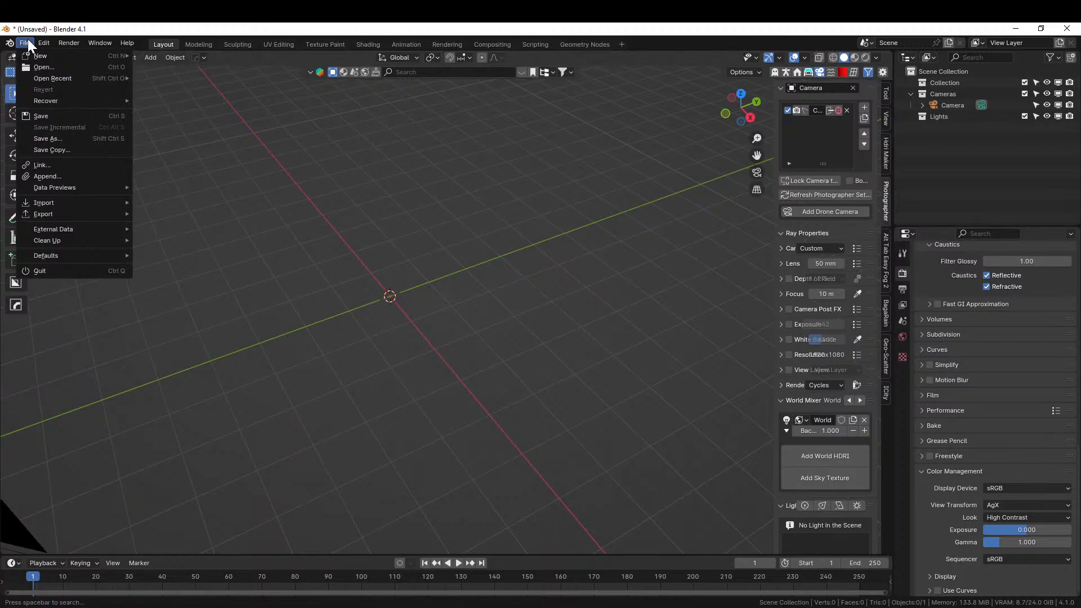
{"action": "left_click", "coordinate": [44, 67]}
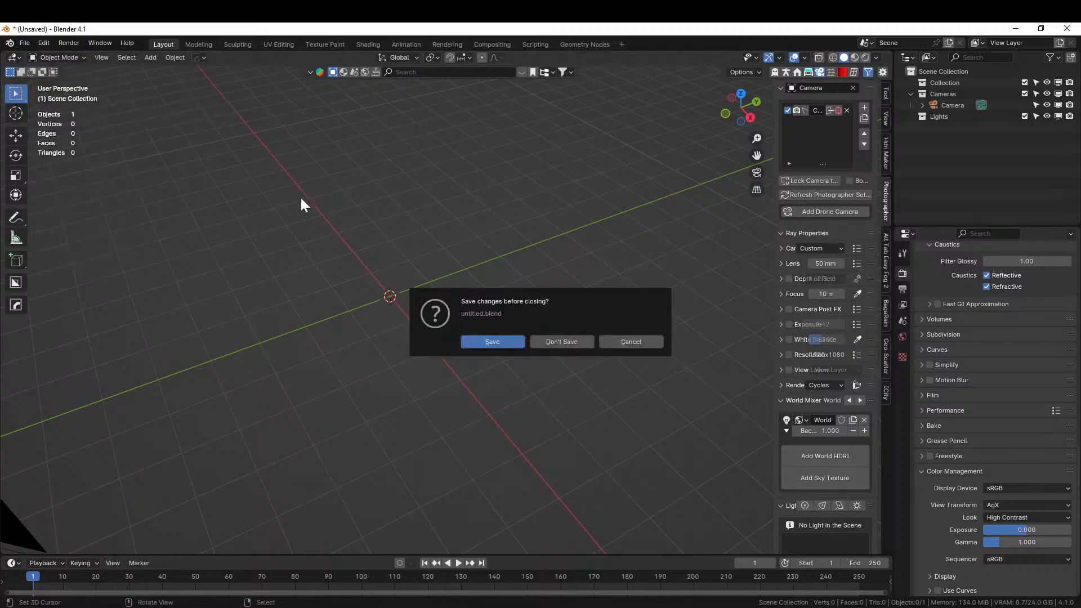
{"action": "left_click", "coordinate": [561, 341]}
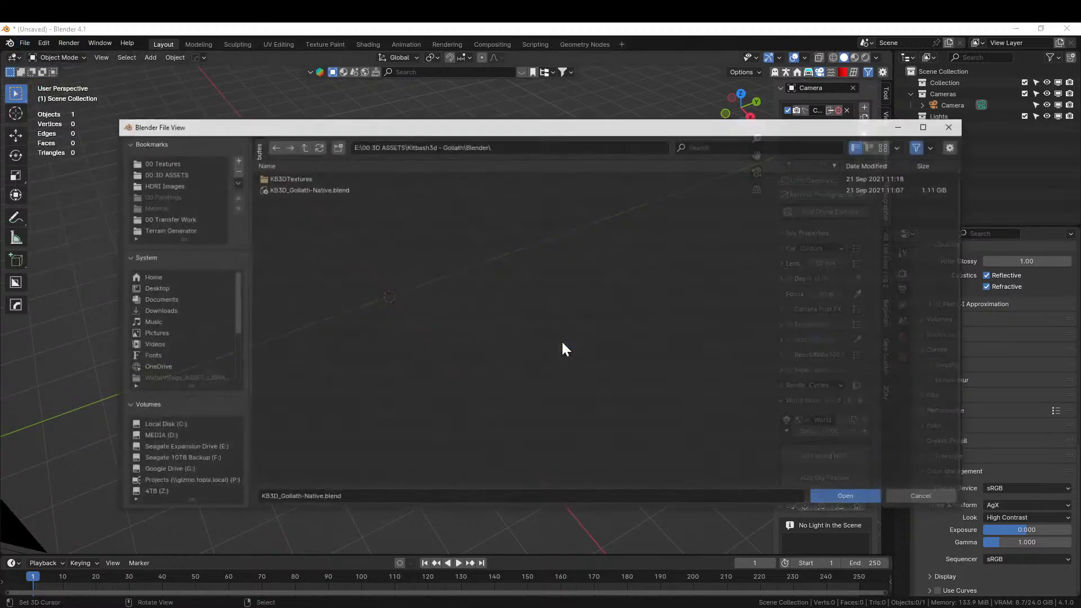
{"action": "left_click", "coordinate": [178, 229]}
{"action": "left_click", "coordinate": [303, 146]}
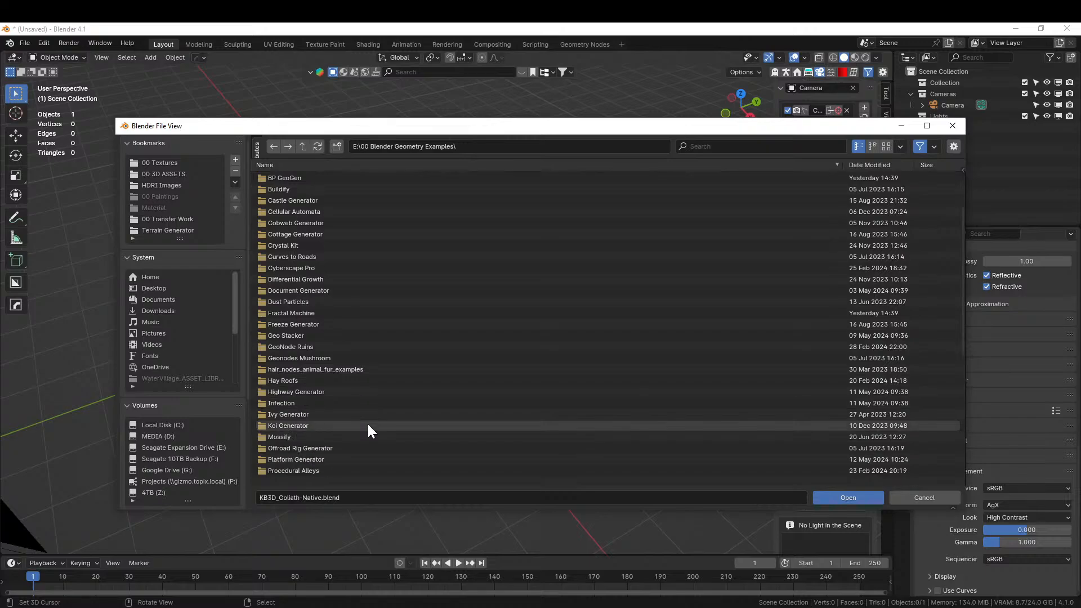
Open the modified spaceship generator .blend file from the Procedural Spaceship Generator folder
{"action": "scroll", "coordinate": [329, 397], "scroll_direction": "down", "scroll_amount": 5}
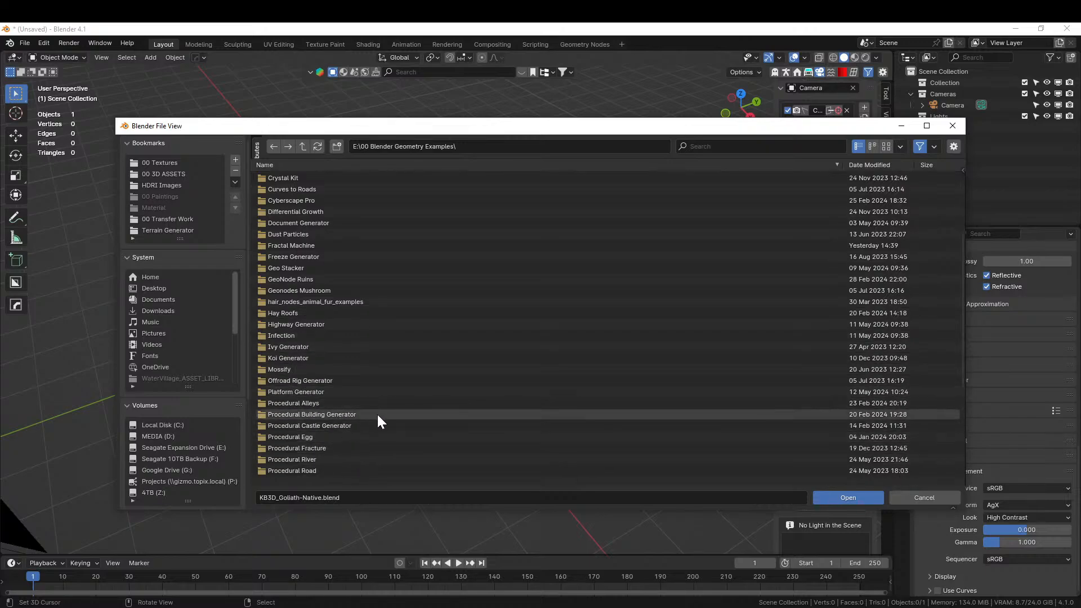
{"action": "scroll", "coordinate": [370, 422], "scroll_direction": "down", "scroll_amount": 2}
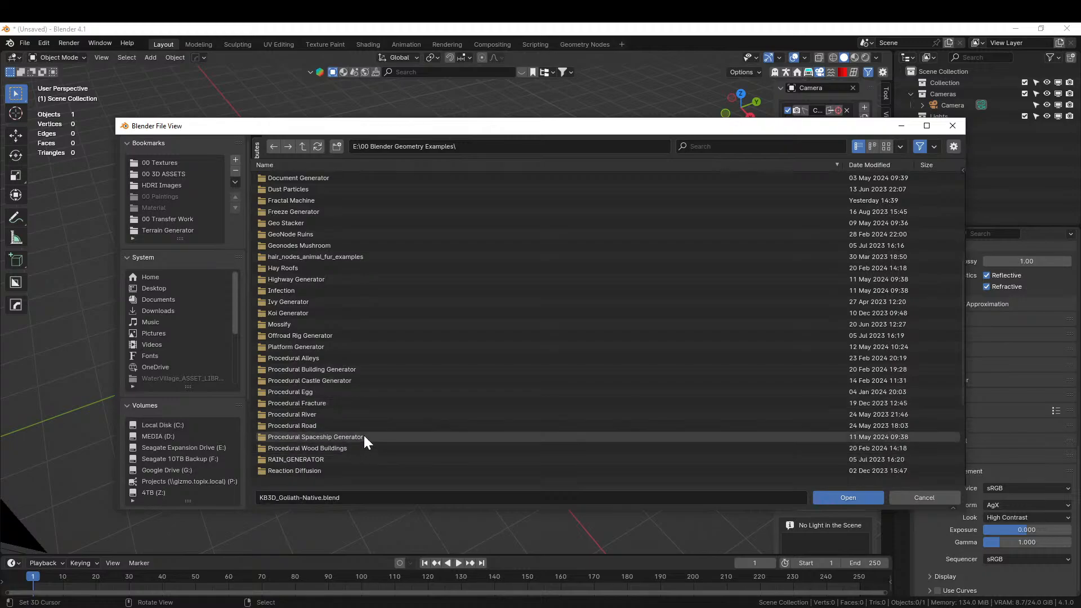
{"action": "left_click", "coordinate": [364, 437]}
{"action": "double_click", "coordinate": [261, 437]}
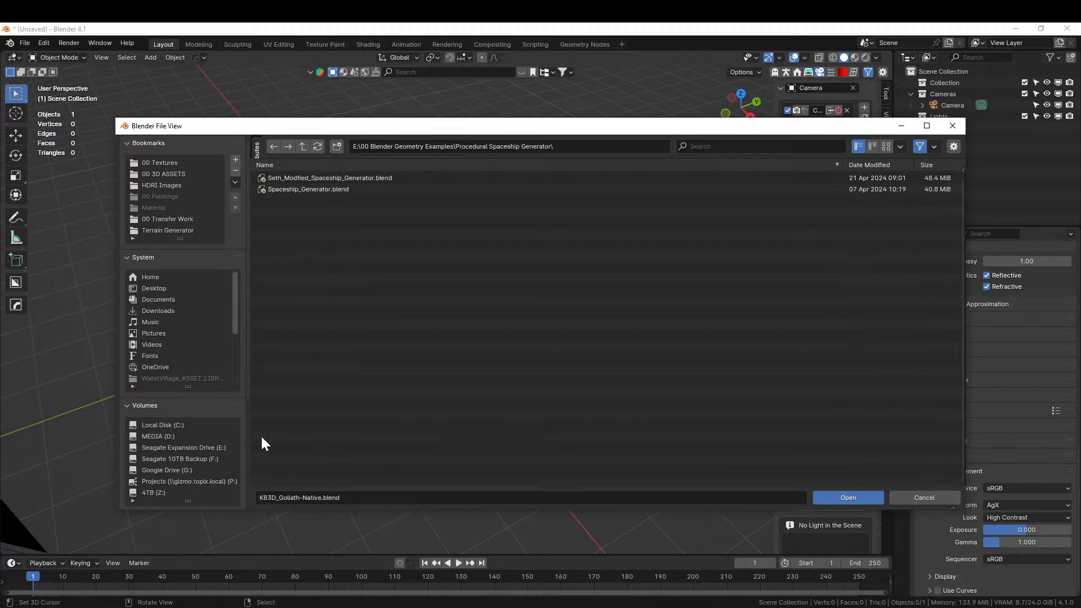
{"action": "left_click", "coordinate": [335, 178]}
{"action": "double_click", "coordinate": [260, 178]}
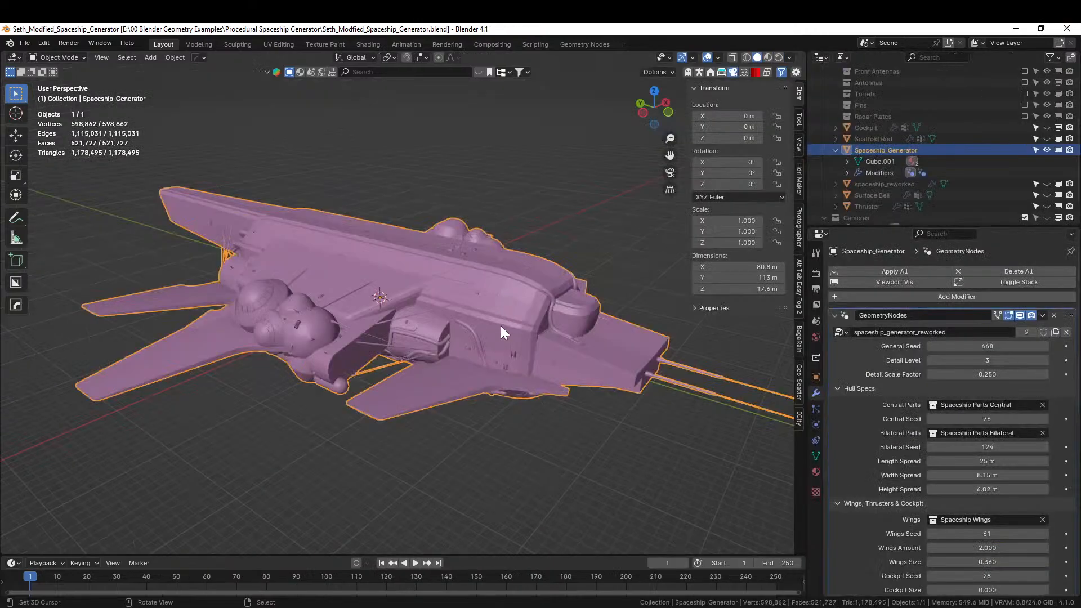
{"action": "middle_click_drag", "start_coordinate": [501, 326], "coordinate": [475, 378]}
{"action": "scroll", "coordinate": [462, 230], "scroll_direction": "down", "scroll_amount": 4}
{"action": "middle_click_drag", "start_coordinate": [462, 230], "coordinate": [478, 188]}
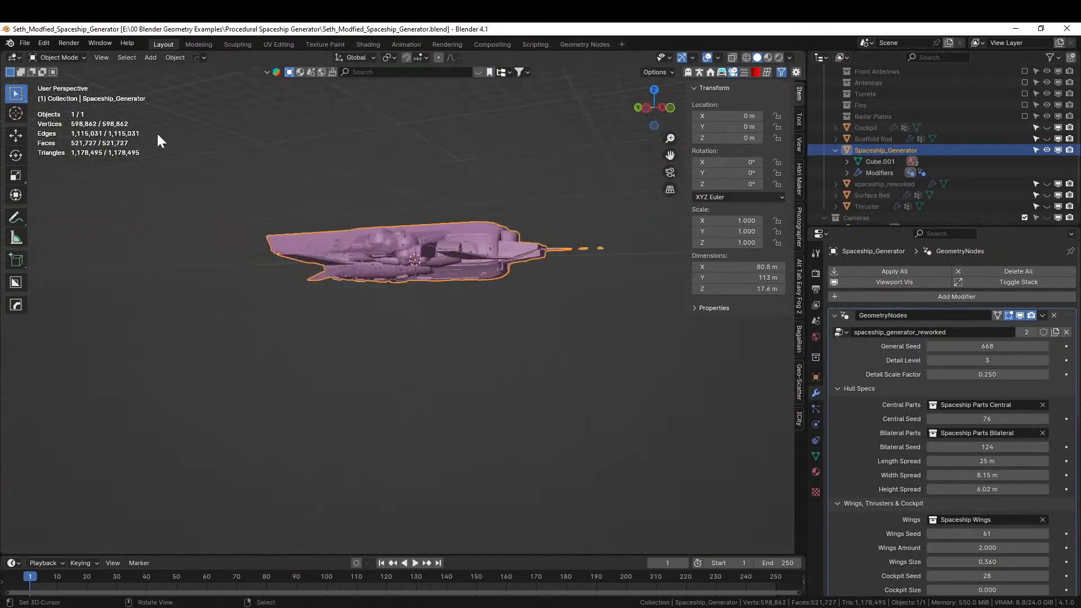
Start saving the file under a new name and create the folder "240521-1 Livestream 1930s Spaceship" in Z:\000 2024 Paintings
{"action": "left_click", "coordinate": [25, 42]}
{"action": "left_click", "coordinate": [58, 137]}
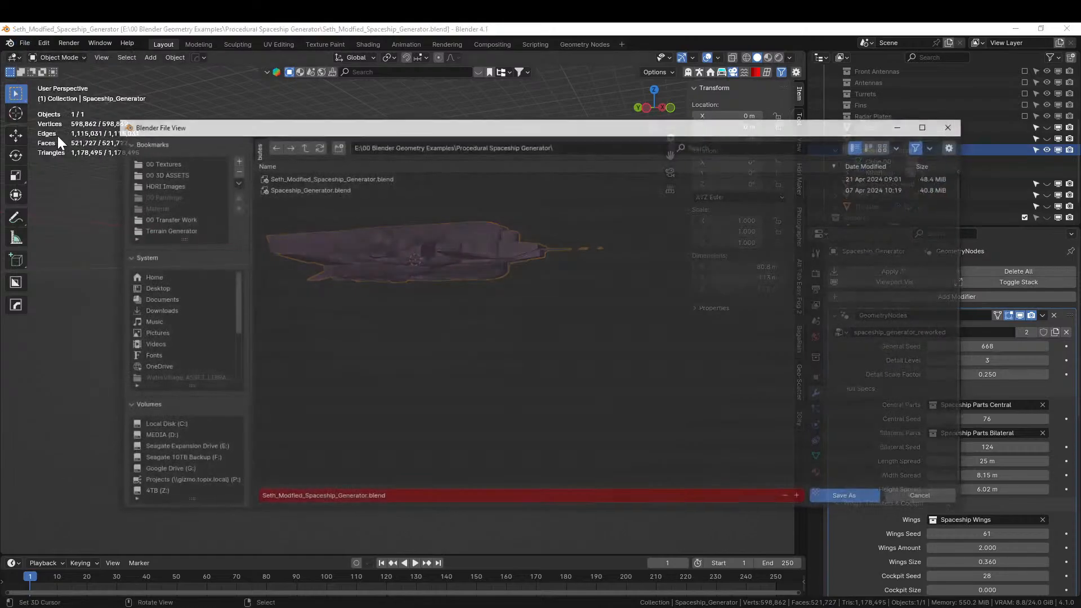
{"action": "scroll", "coordinate": [184, 416], "scroll_direction": "down", "scroll_amount": 3}
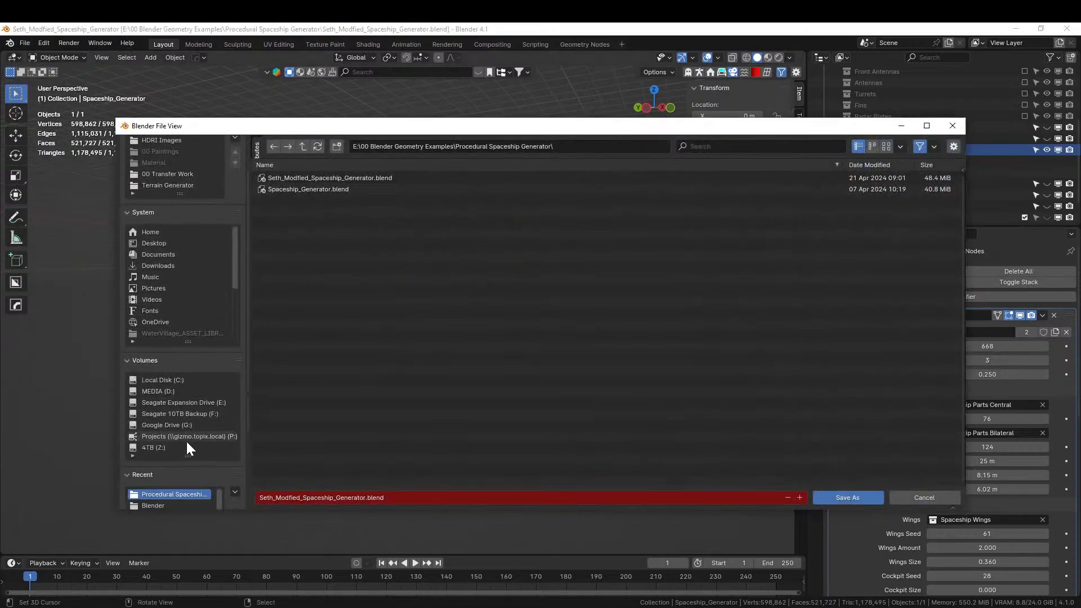
{"action": "scroll", "coordinate": [185, 484], "scroll_direction": "down", "scroll_amount": 5}
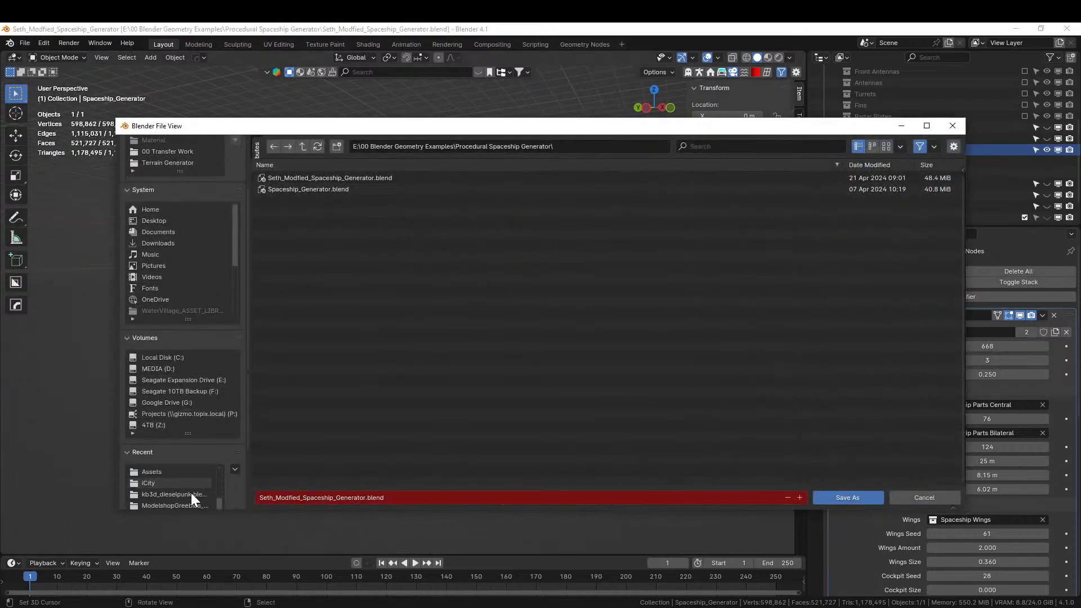
{"action": "left_click", "coordinate": [190, 494]}
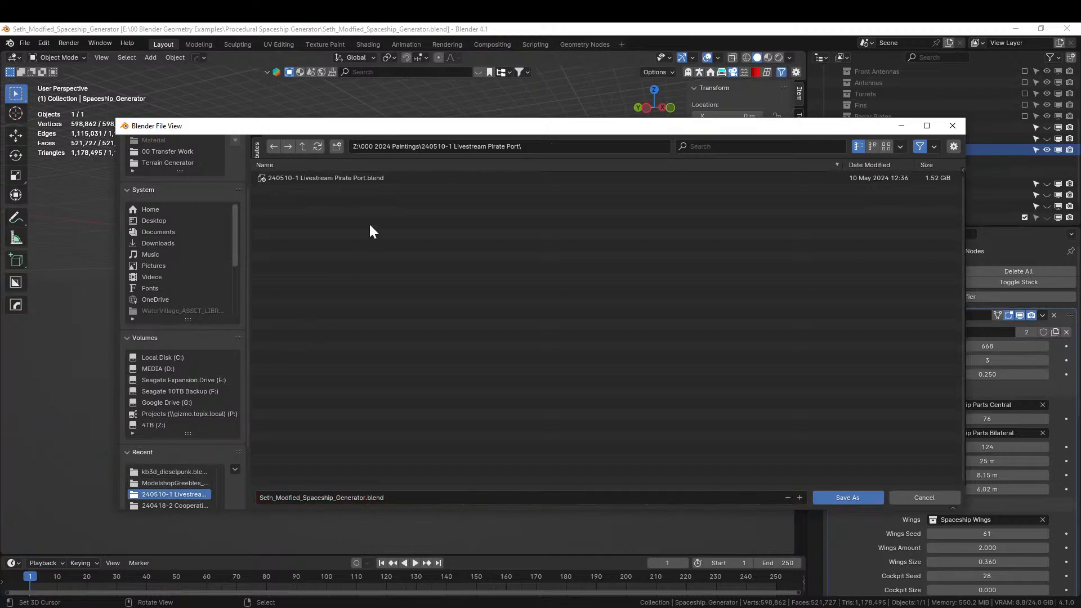
{"action": "left_click", "coordinate": [302, 146]}
{"action": "left_click", "coordinate": [336, 147]}
{"action": "type", "text": "240521-1 Livestream "}
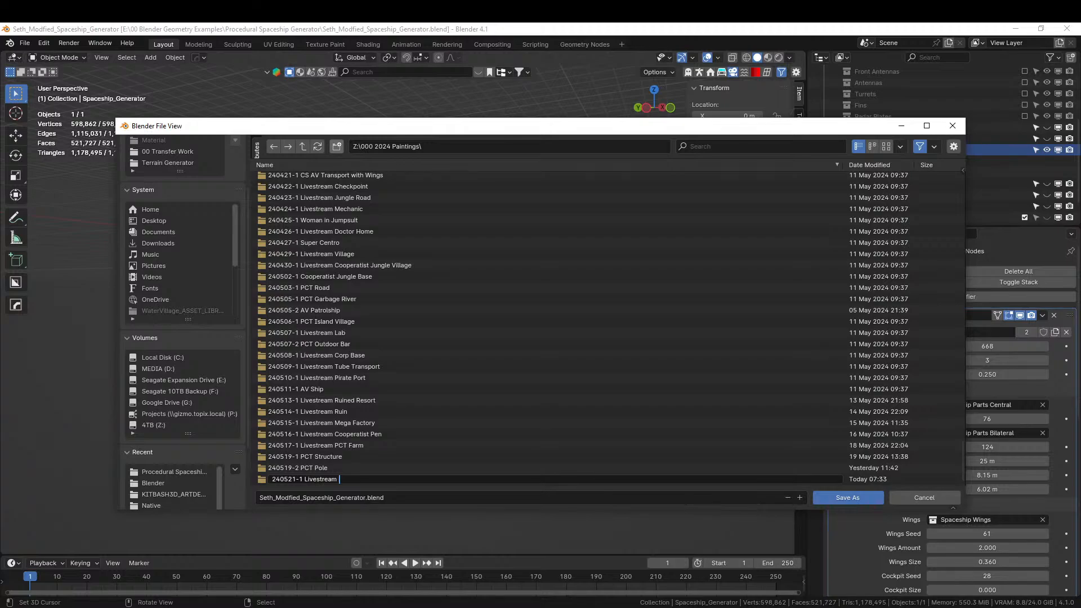
{"action": "type", "text": "1930s Spaceship"}
{"action": "key", "text": "Return"}
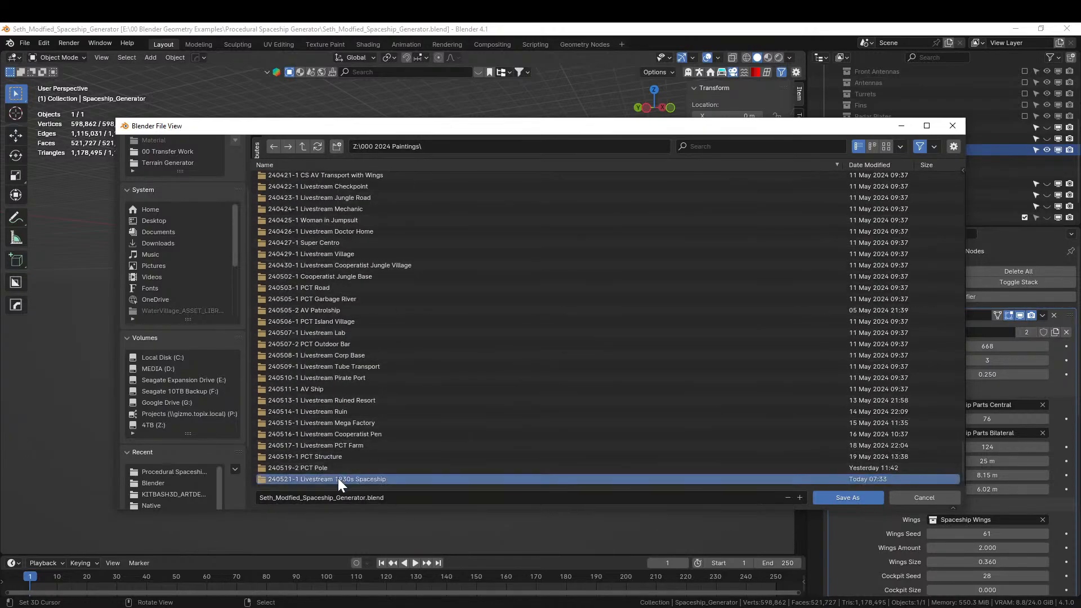
Save the scene inside the new folder under the file name "240521-1 Livestream 1930s Spaceship"
{"action": "double_click", "coordinate": [338, 478]}
{"action": "left_click", "coordinate": [339, 497]}
{"action": "type", "text": "240521-"}
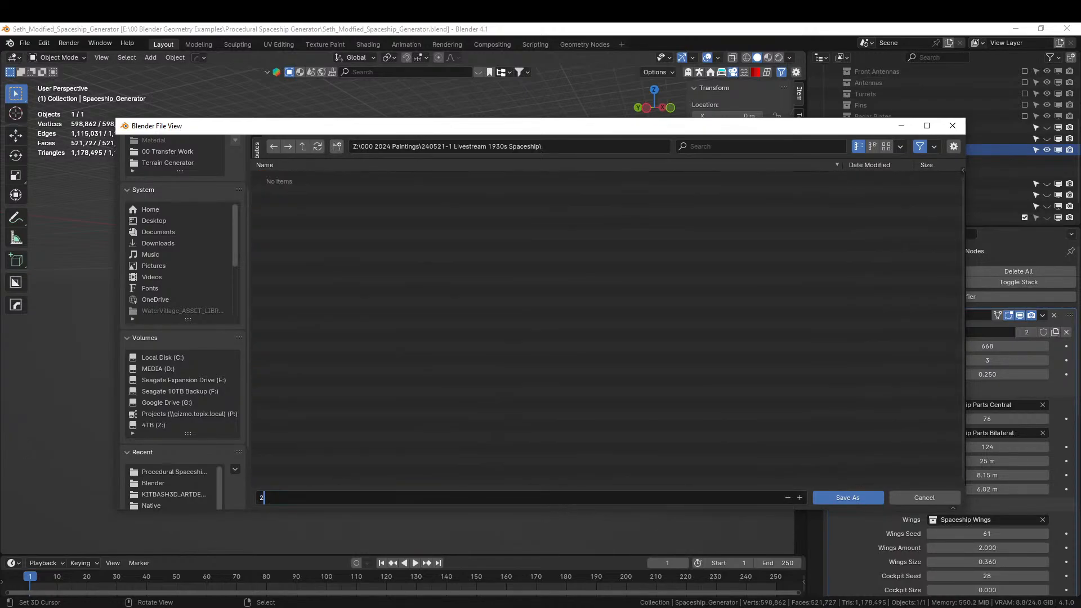
{"action": "type", "text": "1 Livestream 1930s Spaceship"}
{"action": "key", "text": "Return"}
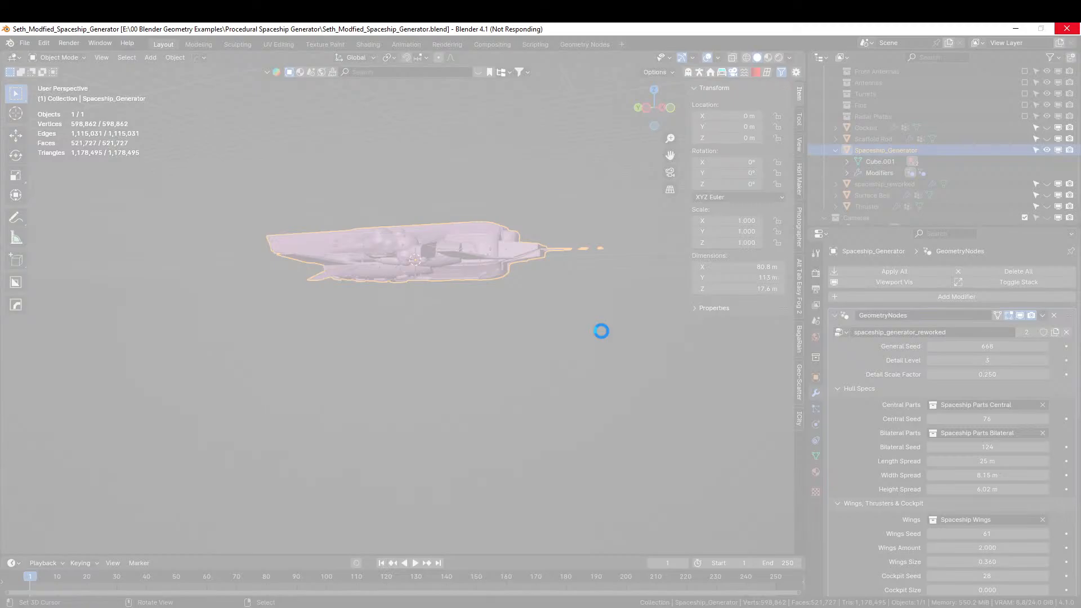
Switch to the other unsaved Blender window with the asset browser and close it
{"action": "mouse_move", "coordinate": [537, 607]}
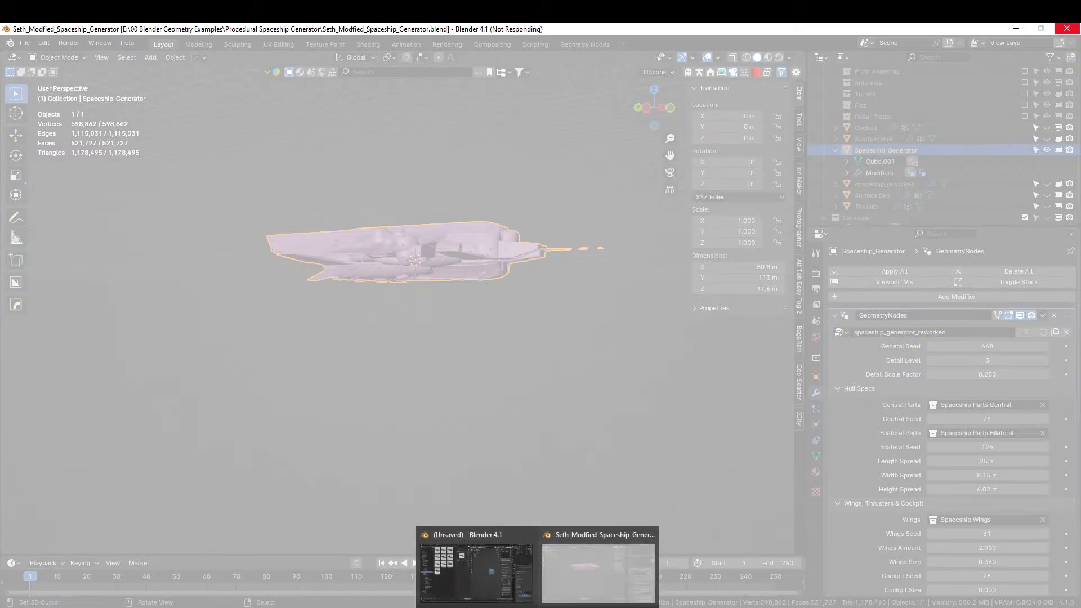
{"action": "left_click", "coordinate": [475, 588]}
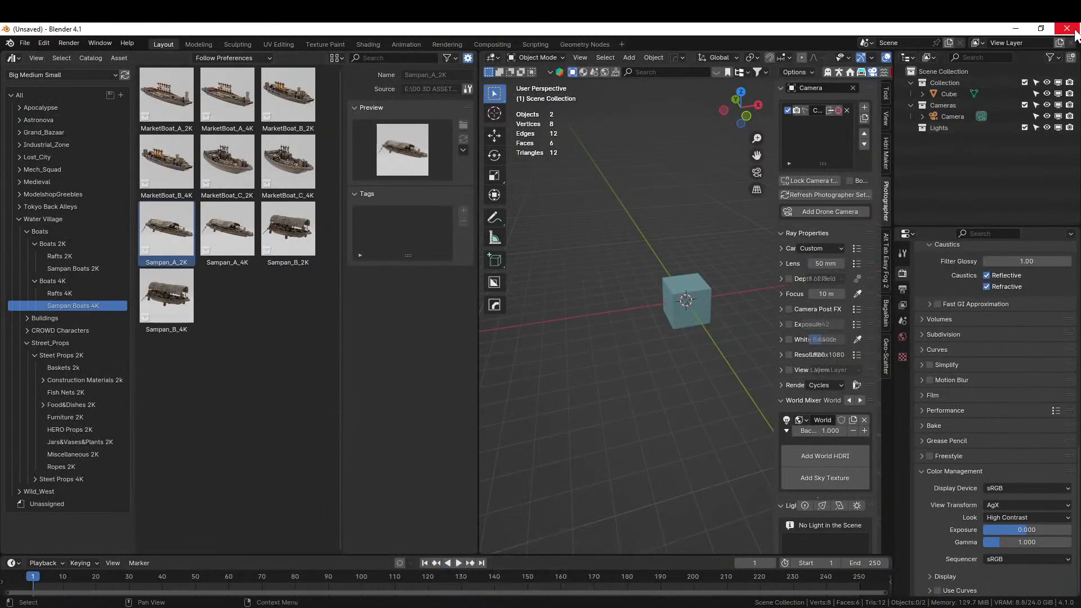
{"action": "left_click", "coordinate": [1065, 28]}
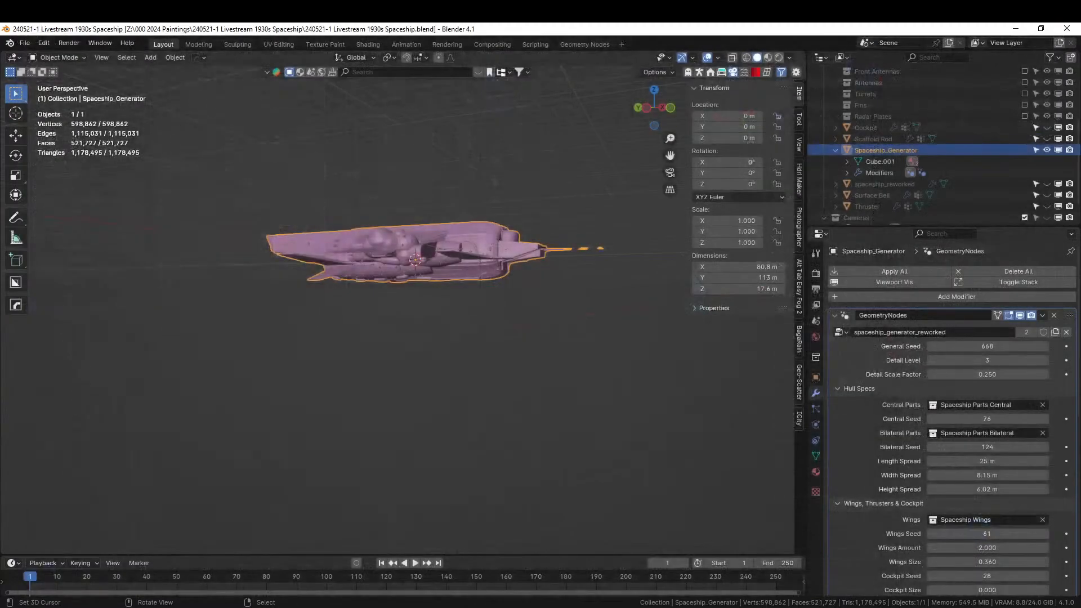
Set the spaceship generator's Detail Level to 1 and view the ship from directly above
{"action": "middle_click_drag", "start_coordinate": [608, 332], "coordinate": [548, 363]}
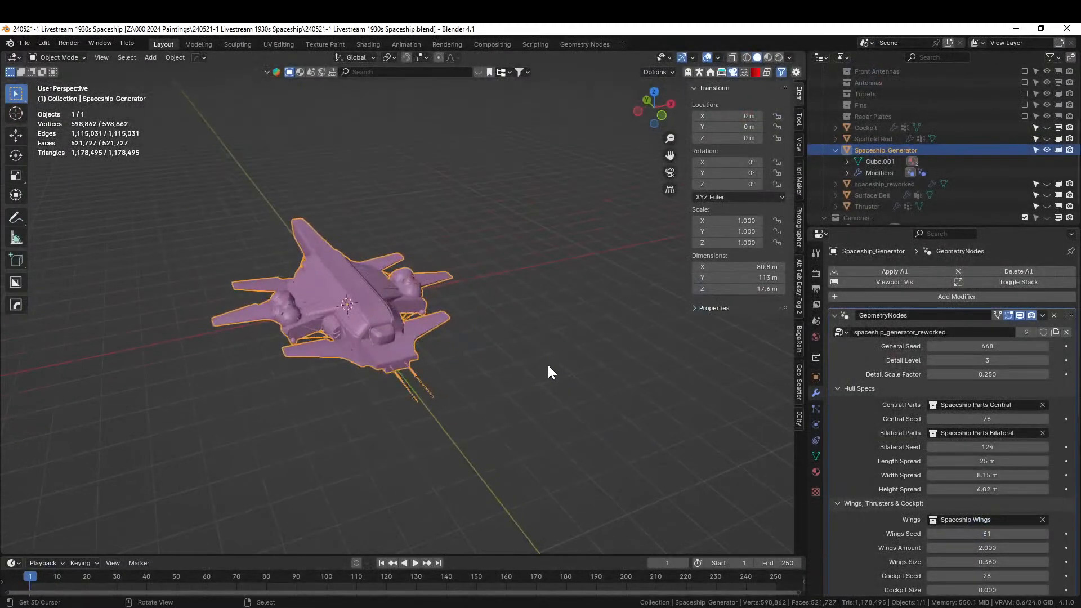
{"action": "middle_click_drag", "start_coordinate": [619, 259], "coordinate": [490, 318]}
{"action": "left_click", "coordinate": [991, 360]}
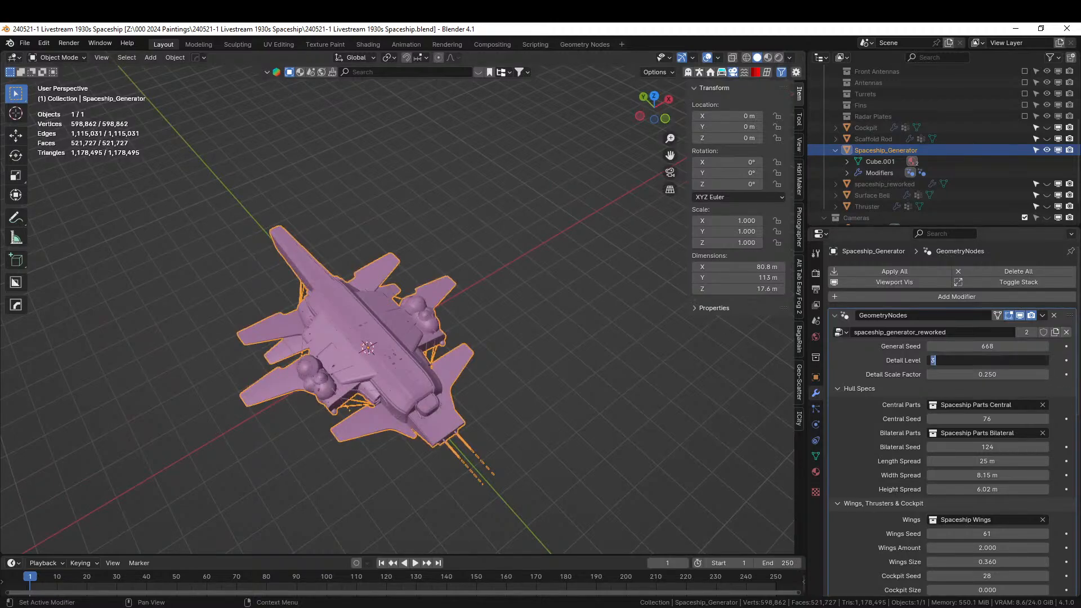
{"action": "type", "text": "1"}
{"action": "key", "text": "Return"}
{"action": "middle_click_drag", "start_coordinate": [728, 374], "coordinate": [606, 366]}
{"action": "key", "text": "KP_7"}
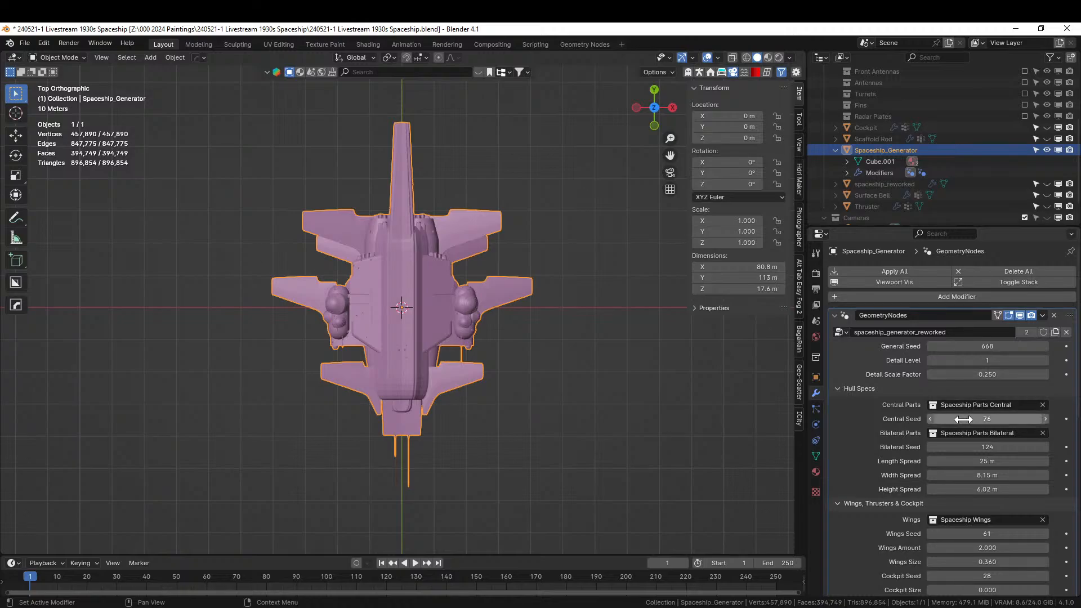
Set the Detail Scale Factor to 1 and inspect the ship from an angle
{"action": "left_click", "coordinate": [991, 373]}
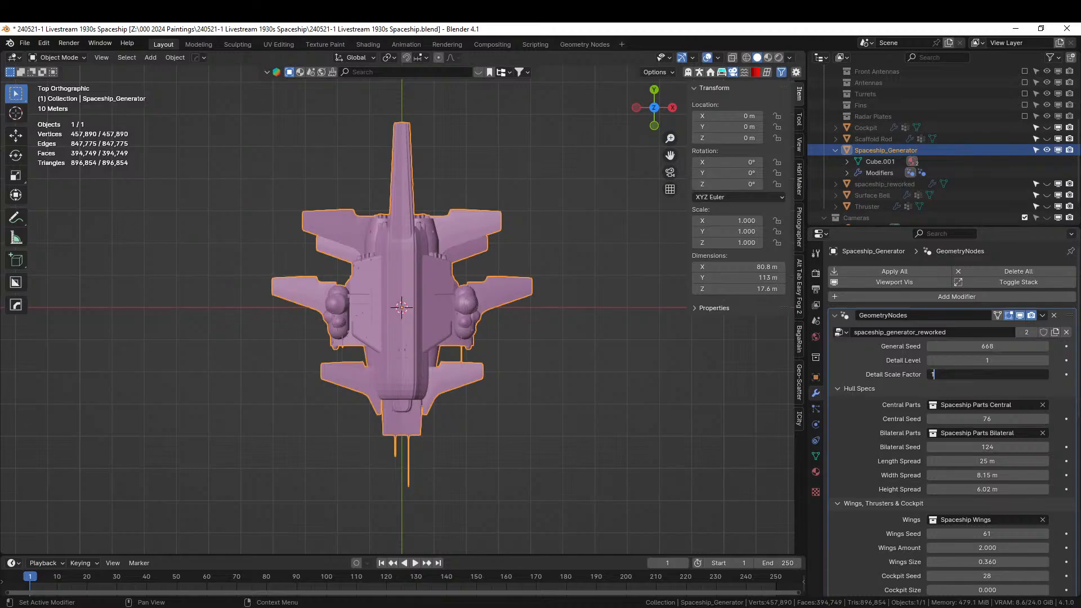
{"action": "type", "text": "1"}
{"action": "key", "text": "Return"}
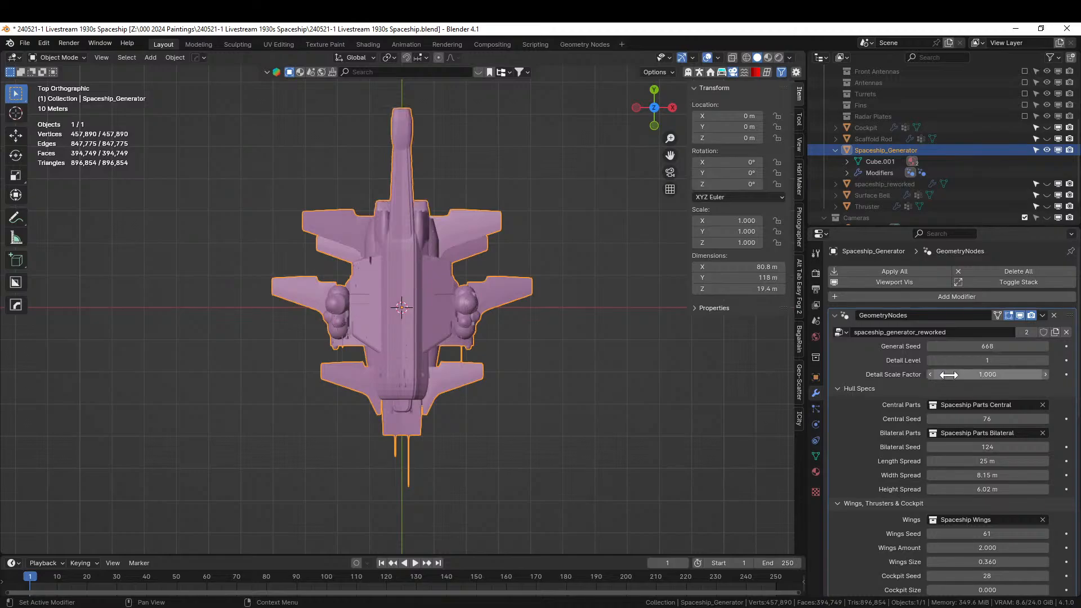
{"action": "middle_click_drag", "start_coordinate": [405, 427], "coordinate": [529, 417]}
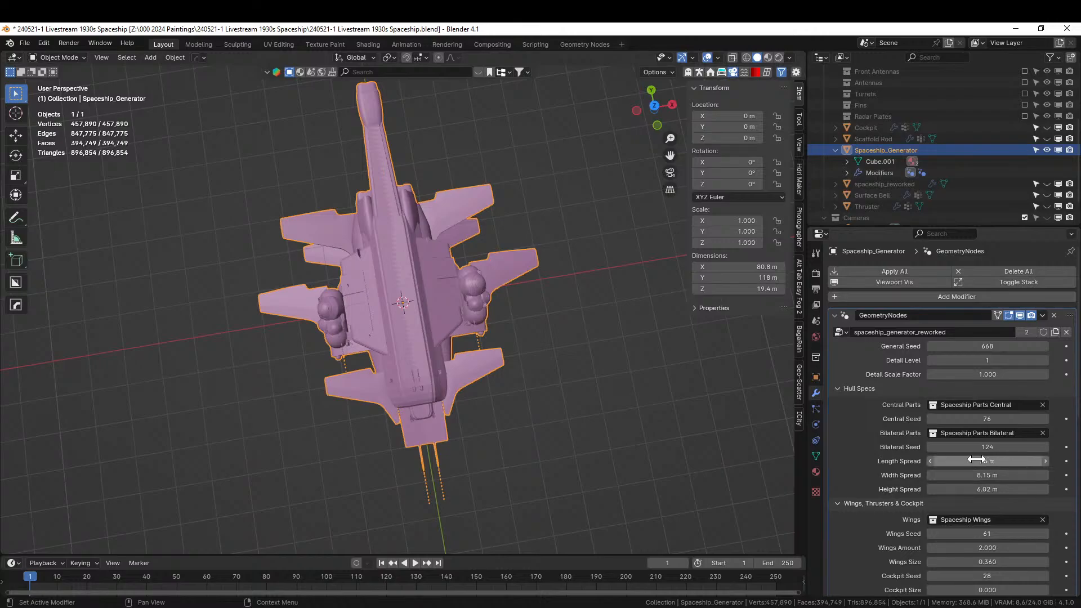
Try a Detail Scale Factor of 0.5 on the ship and raise it to 1.03
{"action": "left_click", "coordinate": [989, 376]}
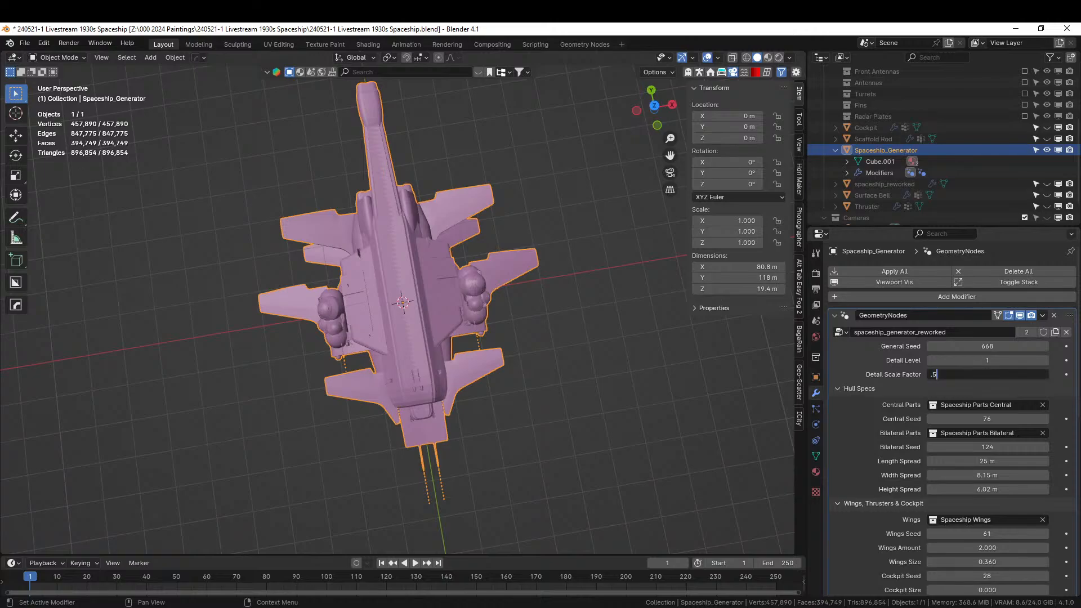
{"action": "type", "text": ".5"}
{"action": "key", "text": "Return"}
{"action": "middle_click_drag", "start_coordinate": [540, 423], "coordinate": [402, 374]}
{"action": "left_click_drag", "start_coordinate": [996, 375], "coordinate": [1041, 375]}
Stretch the hull by setting its Length Spread to 58.6 m and its Width Spread to 16.9 m
{"action": "left_click_drag", "start_coordinate": [980, 461], "coordinate": [1020, 461]}
{"action": "middle_click_drag", "start_coordinate": [648, 422], "coordinate": [616, 446]}
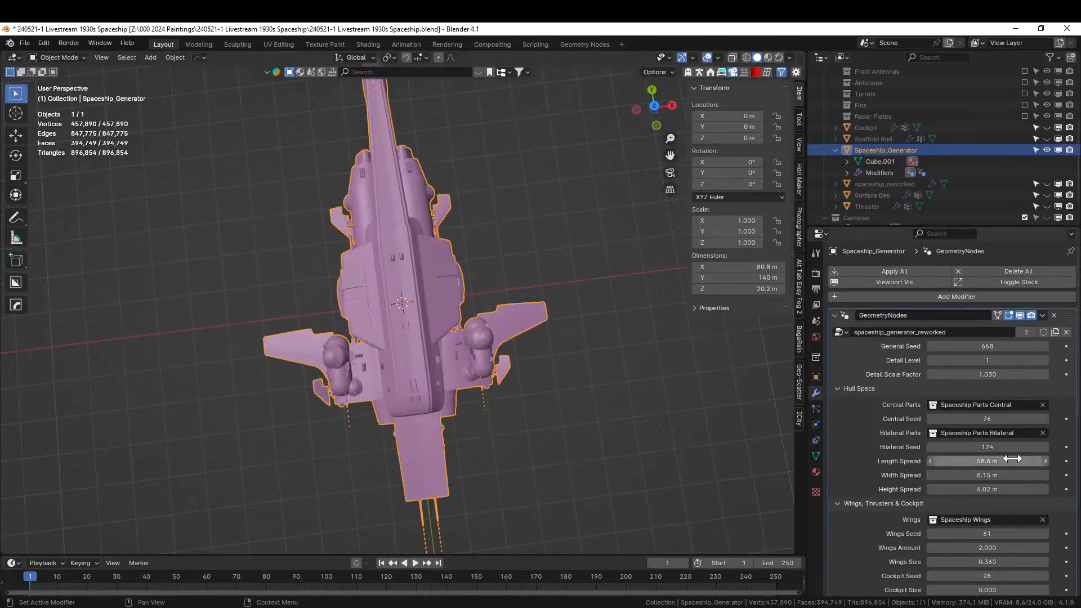
{"action": "left_click_drag", "start_coordinate": [1020, 475], "coordinate": [1055, 475]}
{"action": "middle_click_drag", "start_coordinate": [578, 438], "coordinate": [445, 400]}
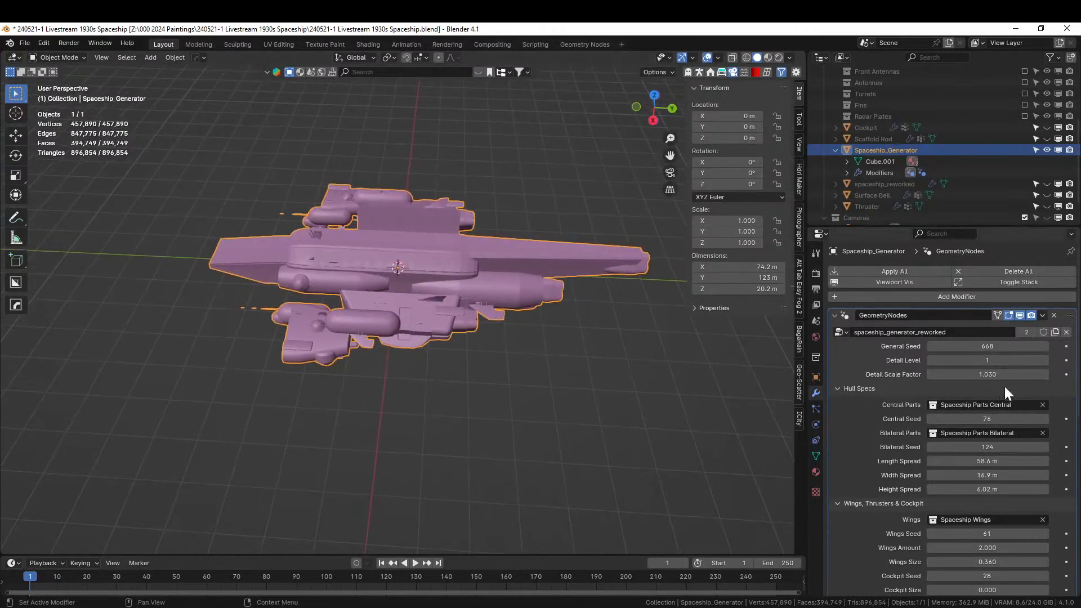
Generate a different ship by setting the General Seed to 4598 and inspect it from several sides
{"action": "left_click", "coordinate": [977, 346]}
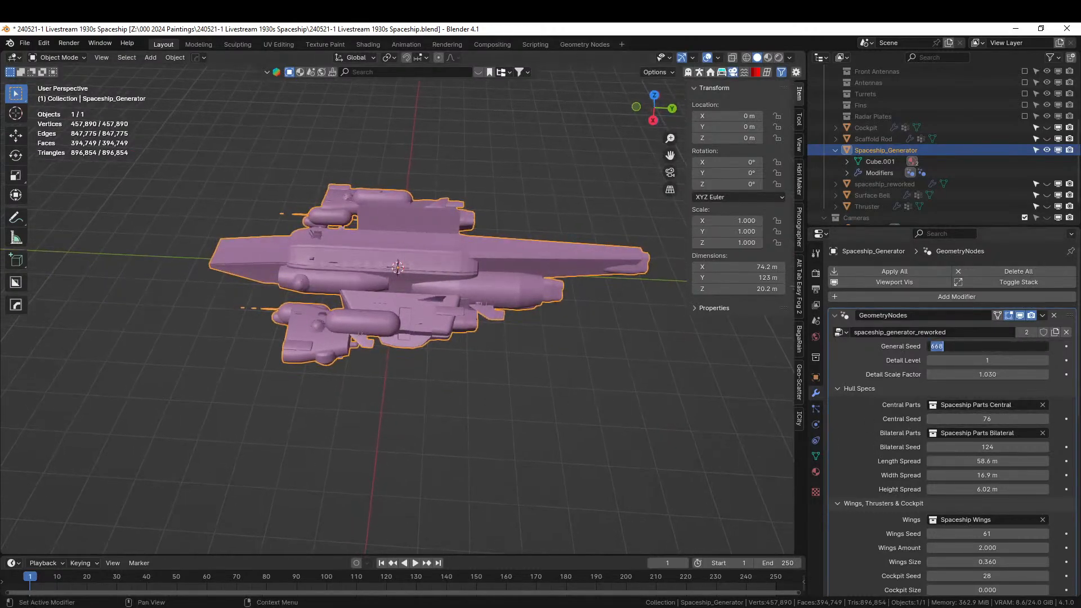
{"action": "key", "text": "Return"}
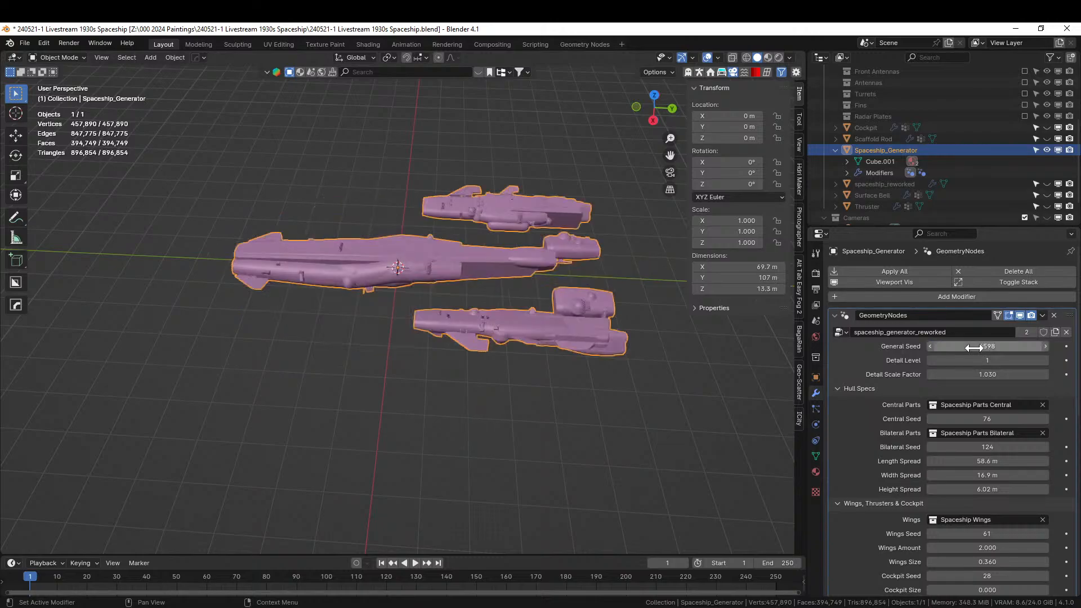
{"action": "middle_click_drag", "start_coordinate": [507, 366], "coordinate": [492, 350]}
{"action": "middle_click_drag", "start_coordinate": [657, 378], "coordinate": [242, 366]}
Enlarge the ship's wings by setting the Wings Size to 1.11
{"action": "scroll", "coordinate": [937, 455], "scroll_direction": "down", "scroll_amount": 3}
{"action": "middle_click_drag", "start_coordinate": [574, 360], "coordinate": [676, 387]}
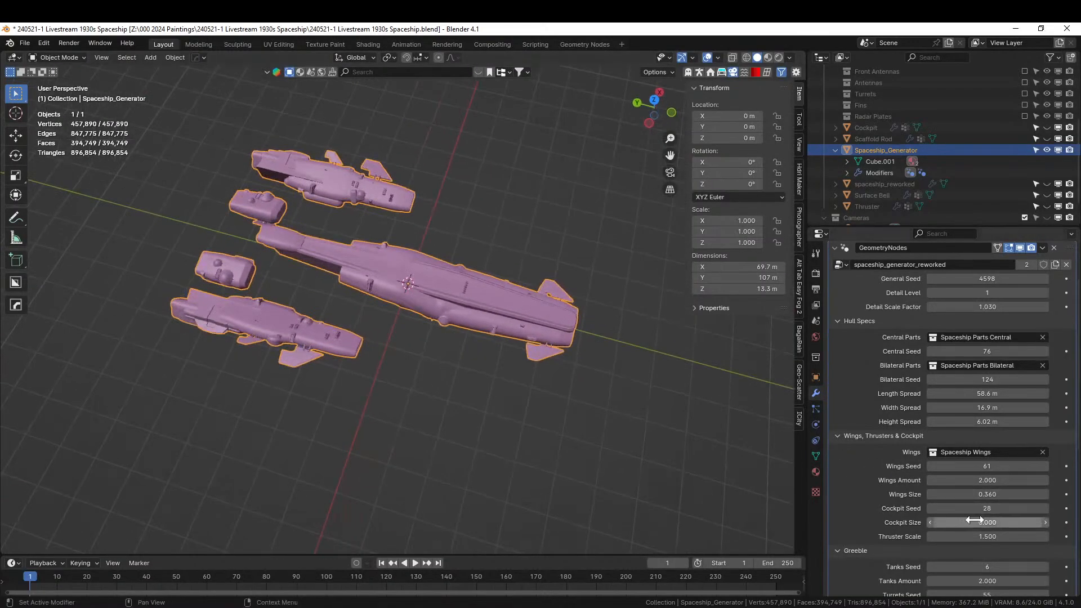
{"action": "scroll", "coordinate": [975, 522], "scroll_direction": "down", "scroll_amount": 2}
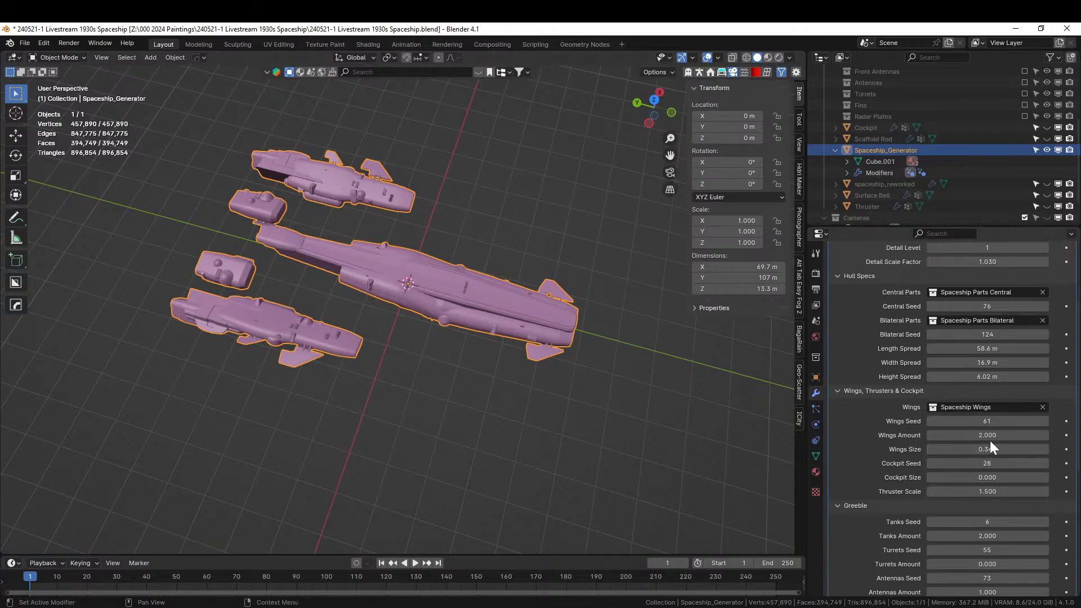
{"action": "left_click_drag", "start_coordinate": [989, 448], "coordinate": [1033, 449]}
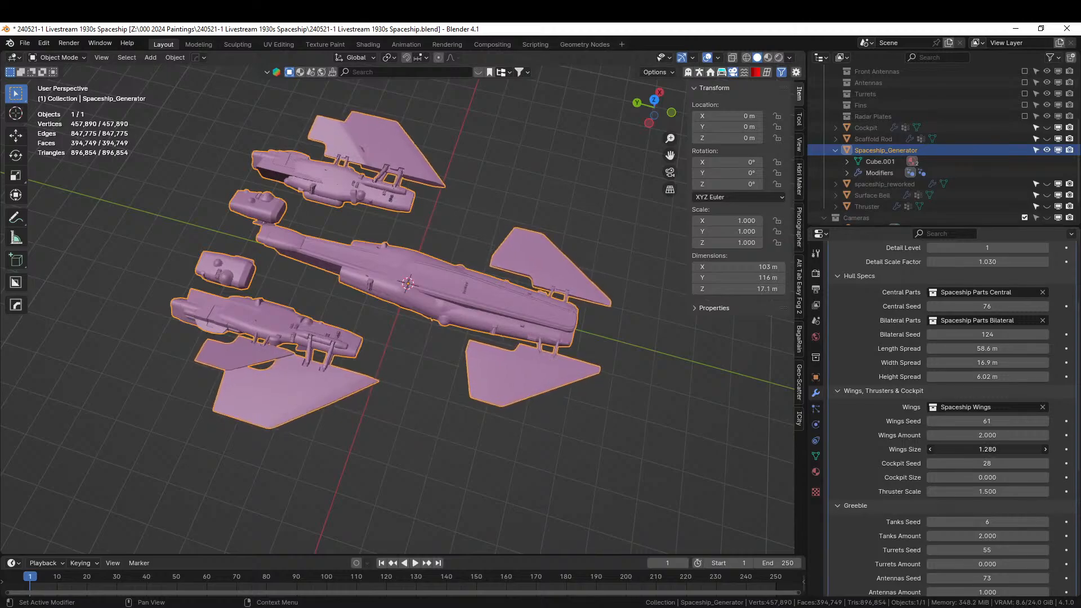
{"action": "left_click_drag", "start_coordinate": [1034, 449], "coordinate": [1028, 449]}
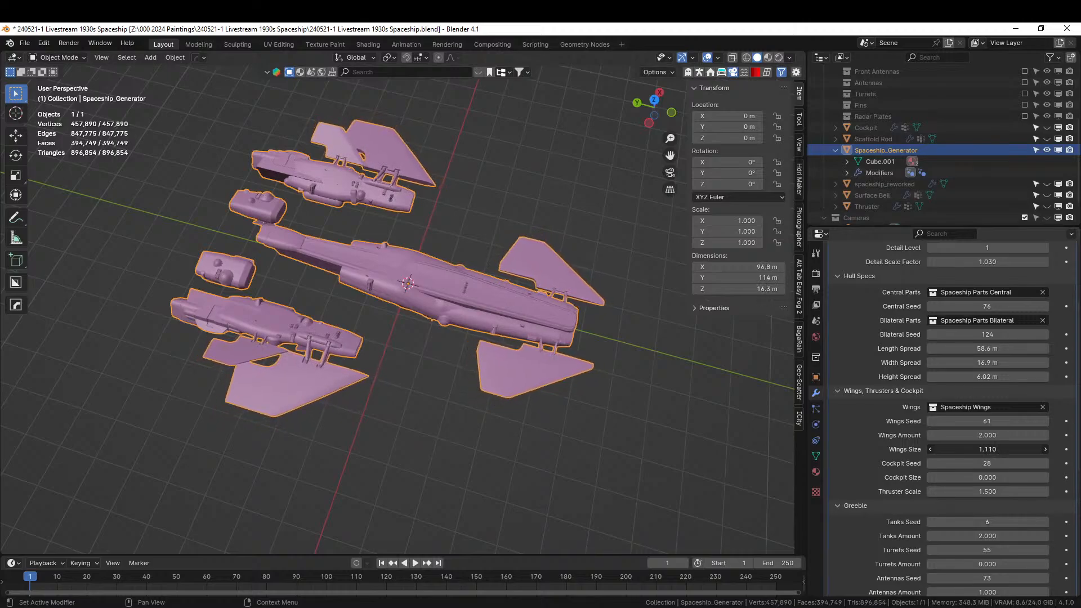
Set the hull's Height Spread to 16.3 m
{"action": "middle_click_drag", "start_coordinate": [534, 366], "coordinate": [552, 298]}
{"action": "left_click_drag", "start_coordinate": [978, 376], "coordinate": [1066, 377]}
{"action": "mouse_move", "coordinate": [349, 337]}
{"action": "middle_mouse_down"}
{"action": "mouse_move", "coordinate": [202, 309]}
{"action": "mouse_move", "coordinate": [315, 308]}
{"action": "mouse_move", "coordinate": [327, 336]}
{"action": "middle_mouse_up"}
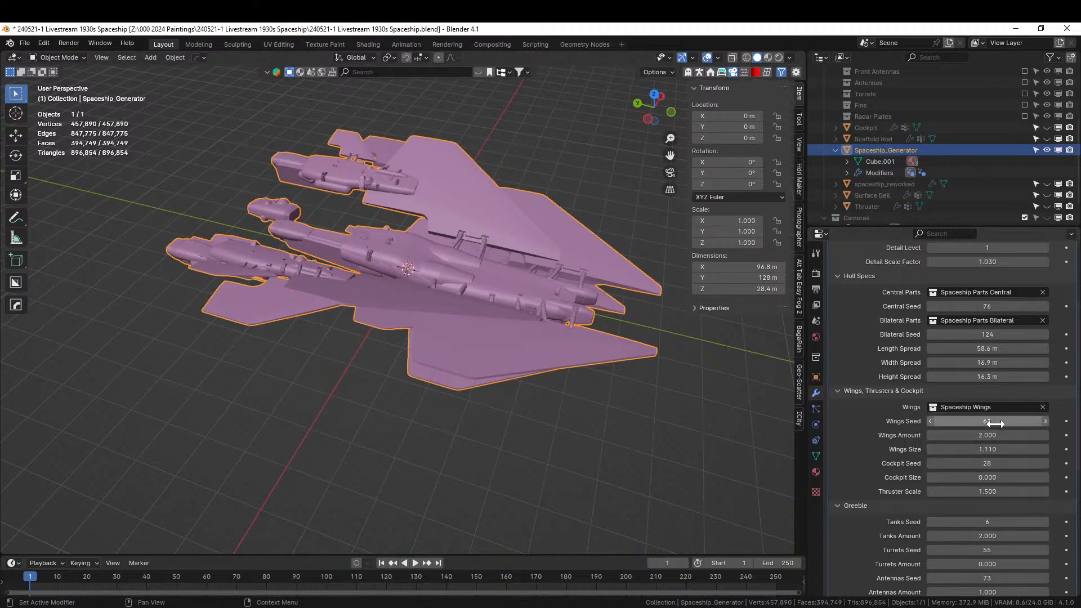
Reduce the number of wings by setting the Wings Amount to 0.5
{"action": "left_click", "coordinate": [980, 436]}
{"action": "type", "text": ".5"}
{"action": "key", "text": "Return"}
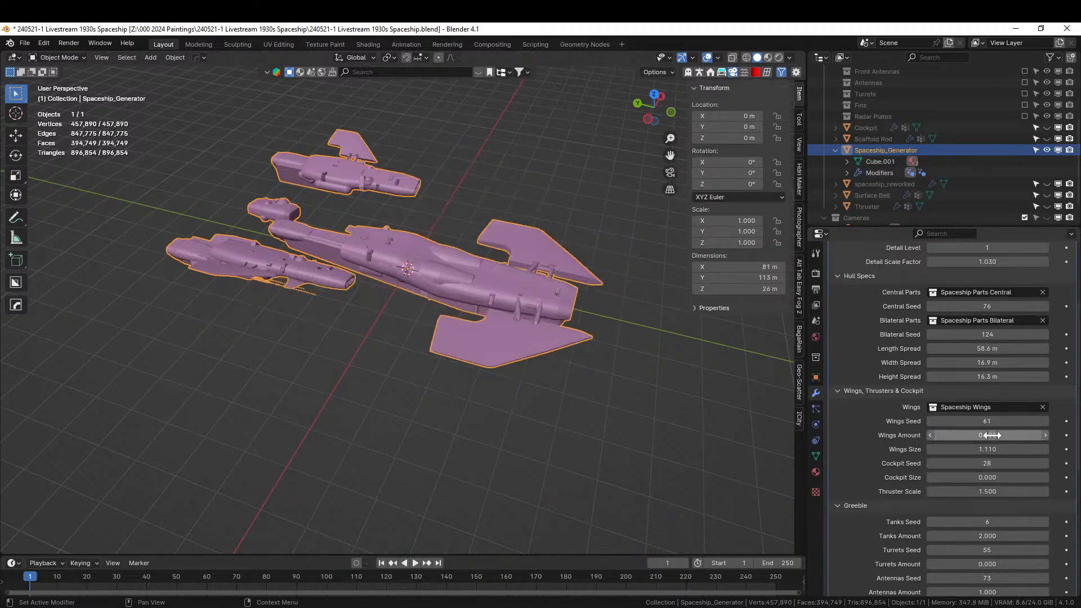
{"action": "middle_click_drag", "start_coordinate": [465, 343], "coordinate": [761, 373]}
Raise the generator's Detail Level to 2 and view the ship from a low angle
{"action": "scroll", "coordinate": [1030, 377], "scroll_direction": "up", "scroll_amount": 5}
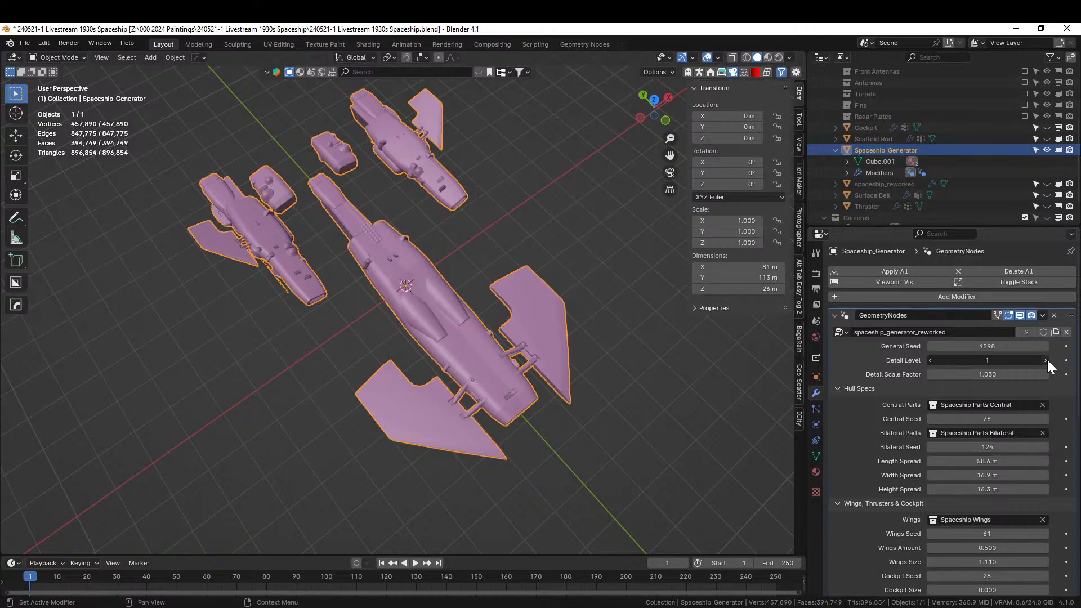
{"action": "middle_click_drag", "start_coordinate": [574, 400], "coordinate": [536, 289]}
Set the Scaffolding Spacing of the struts between the hulls to 12 m
{"action": "scroll", "coordinate": [992, 482], "scroll_direction": "down", "scroll_amount": 3}
{"action": "scroll", "coordinate": [992, 482], "scroll_direction": "down", "scroll_amount": 7}
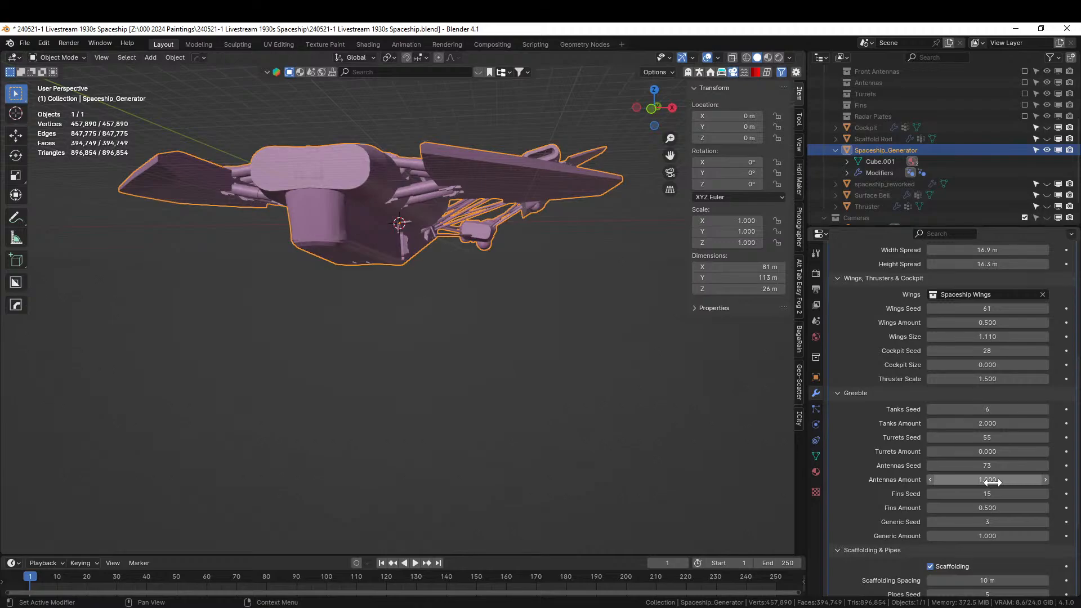
{"action": "scroll", "coordinate": [992, 481], "scroll_direction": "down", "scroll_amount": 5}
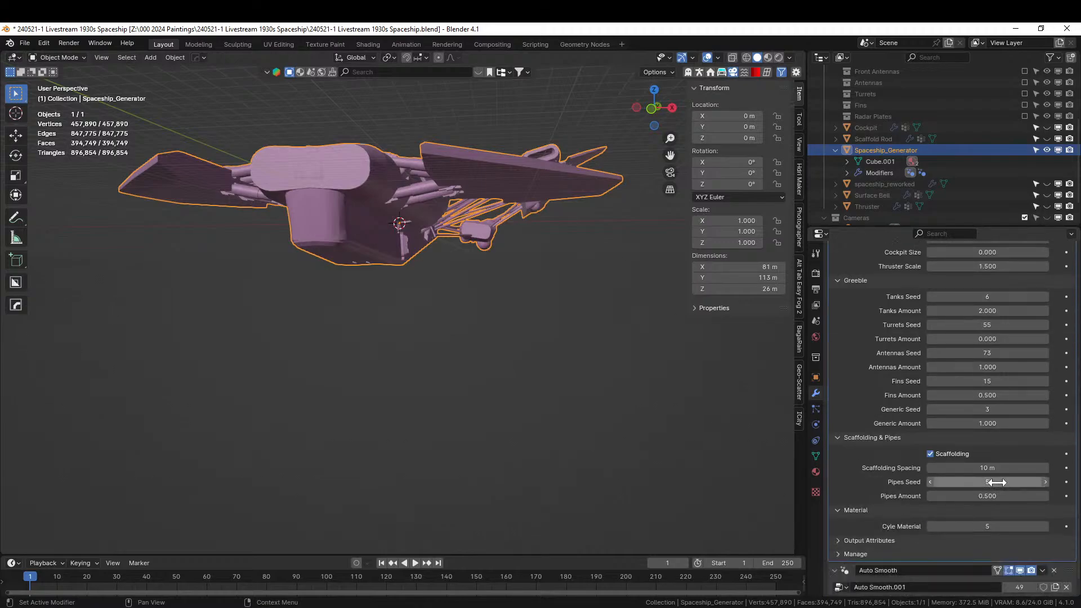
{"action": "middle_click_drag", "start_coordinate": [603, 380], "coordinate": [535, 458]}
{"action": "left_click", "coordinate": [990, 468]}
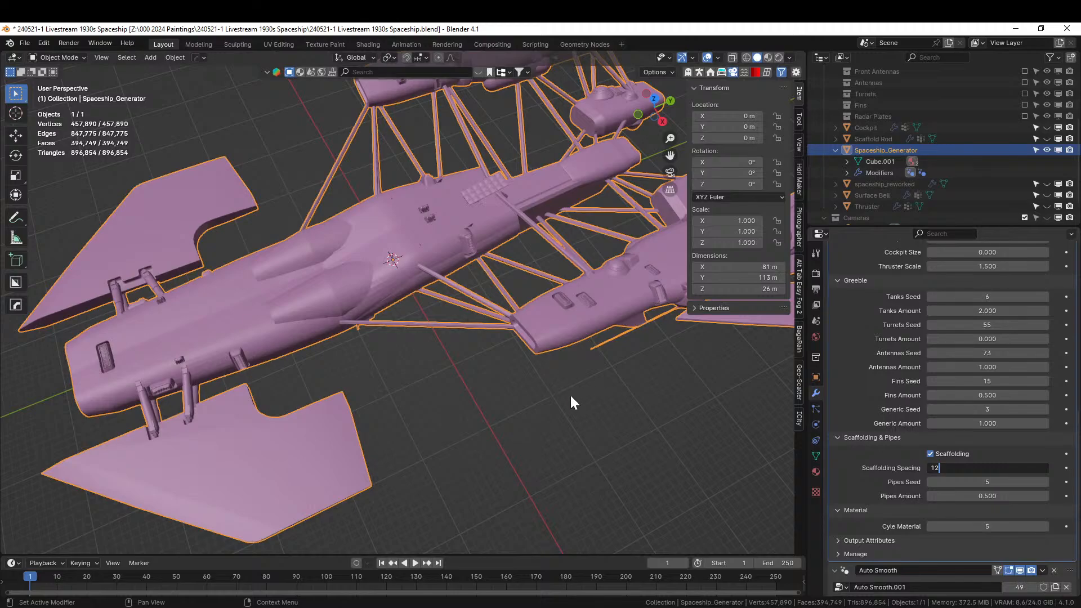
{"action": "key", "text": "Return"}
{"action": "middle_click_drag", "start_coordinate": [571, 397], "coordinate": [546, 363]}
Set the Pipes Amount to 0.25 and inspect the ship's hull from both ends
{"action": "left_click", "coordinate": [994, 495]}
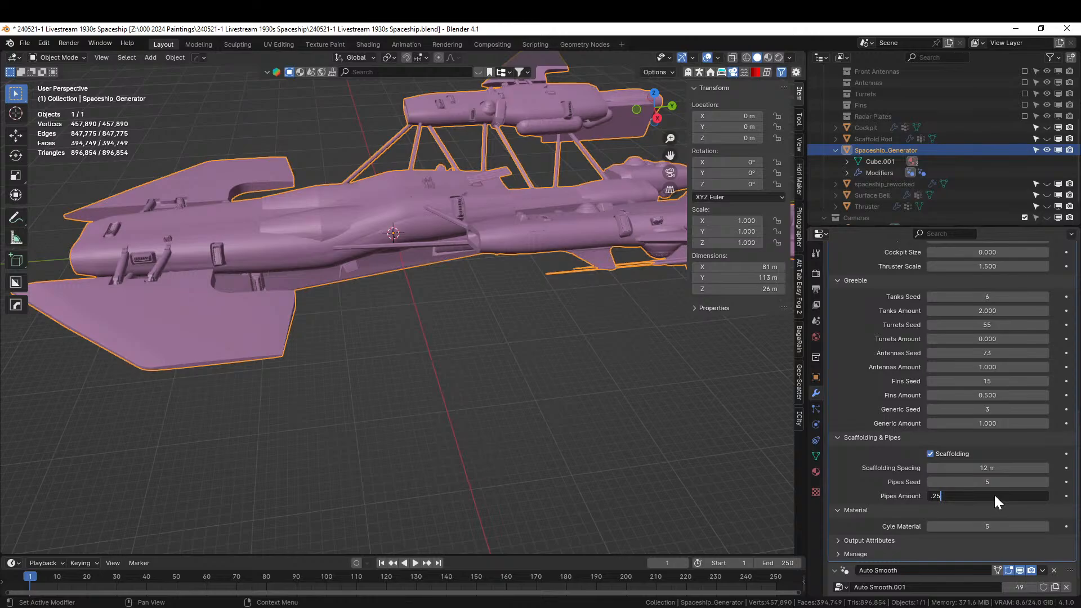
{"action": "key", "text": "Return"}
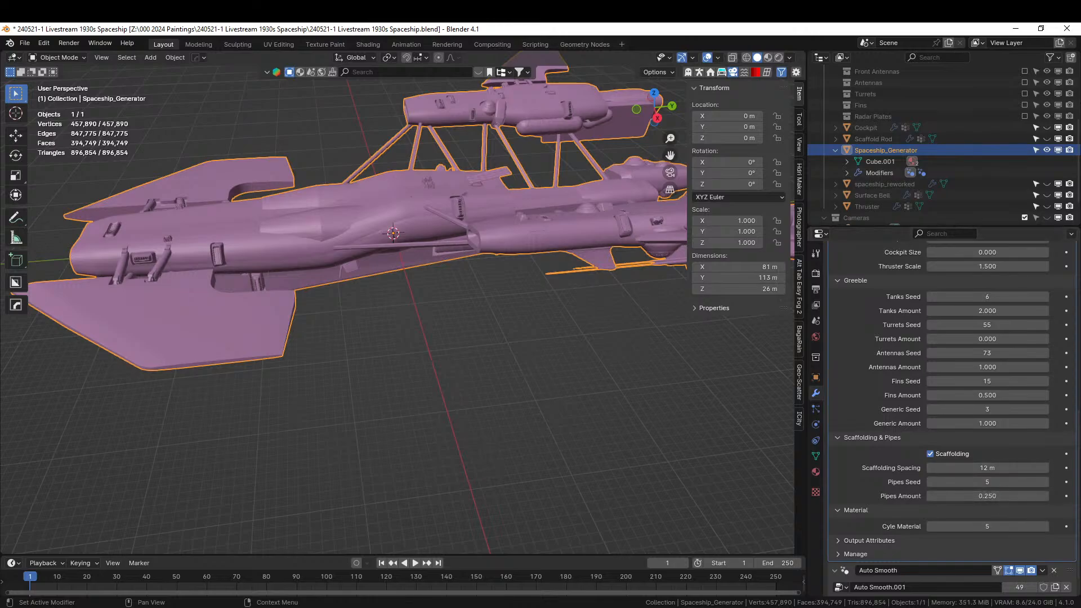
{"action": "middle_click_drag", "start_coordinate": [536, 337], "coordinate": [677, 309]}
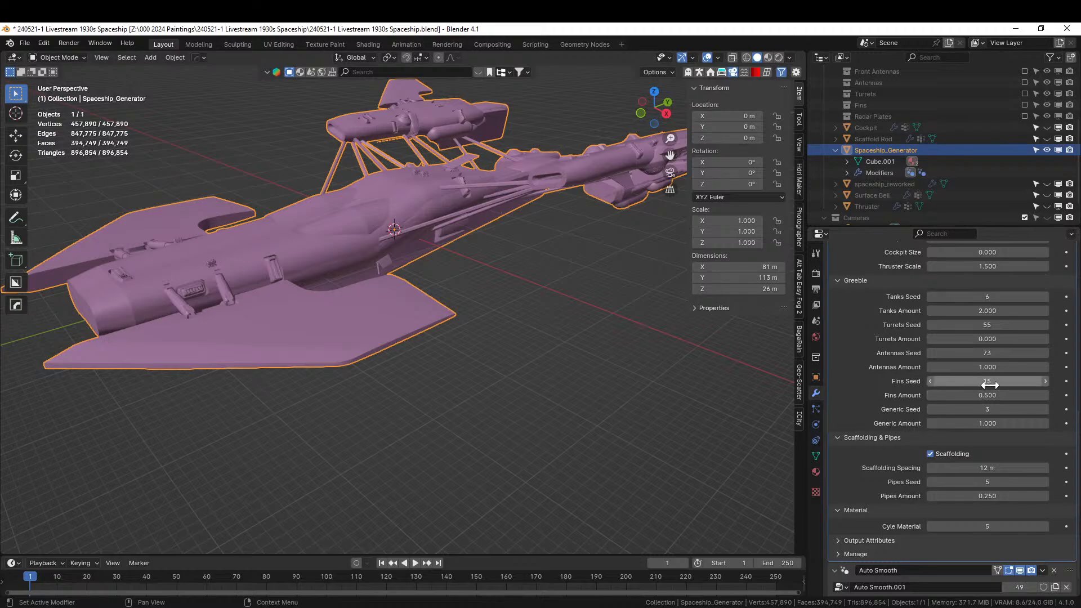
{"action": "middle_click_drag", "start_coordinate": [524, 360], "coordinate": [445, 366]}
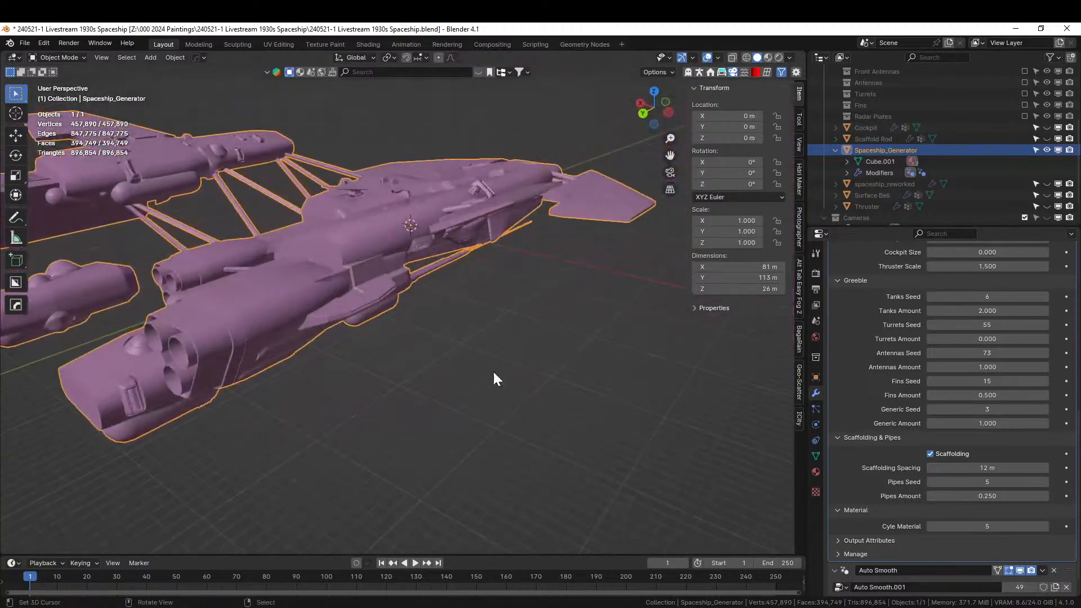
Set the Turrets Amount in the greeble settings to 1 and inspect the hull surface from above
{"action": "scroll", "coordinate": [991, 394], "scroll_direction": "up", "scroll_amount": 3}
{"action": "left_click", "coordinate": [992, 378]}
{"action": "type", "text": "1"}
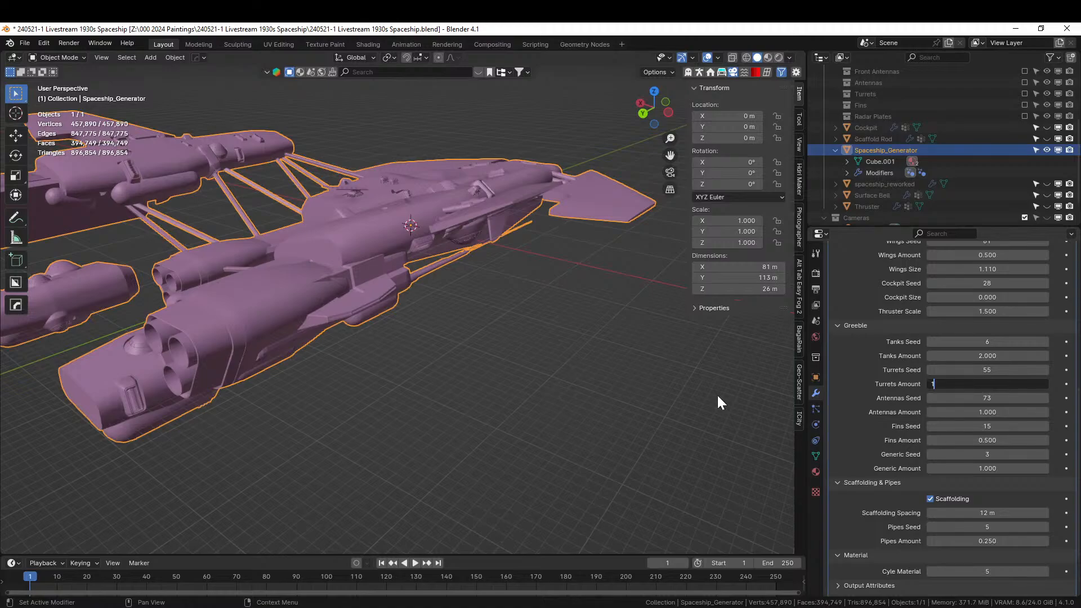
{"action": "key", "text": "Return"}
{"action": "middle_click_drag", "start_coordinate": [420, 379], "coordinate": [738, 426]}
{"action": "middle_click_drag", "start_coordinate": [711, 364], "coordinate": [613, 383]}
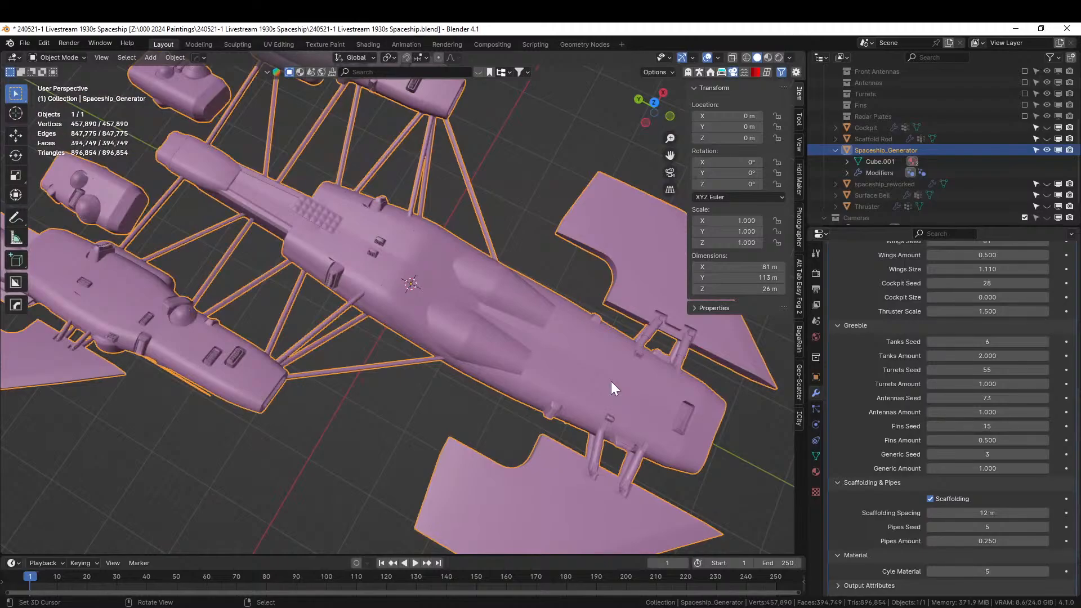
{"action": "middle_click_drag", "start_coordinate": [744, 339], "coordinate": [611, 297]}
Change the hull's side parts by setting the Bilateral Seed to 125
{"action": "scroll", "coordinate": [974, 301], "scroll_direction": "up", "scroll_amount": 1}
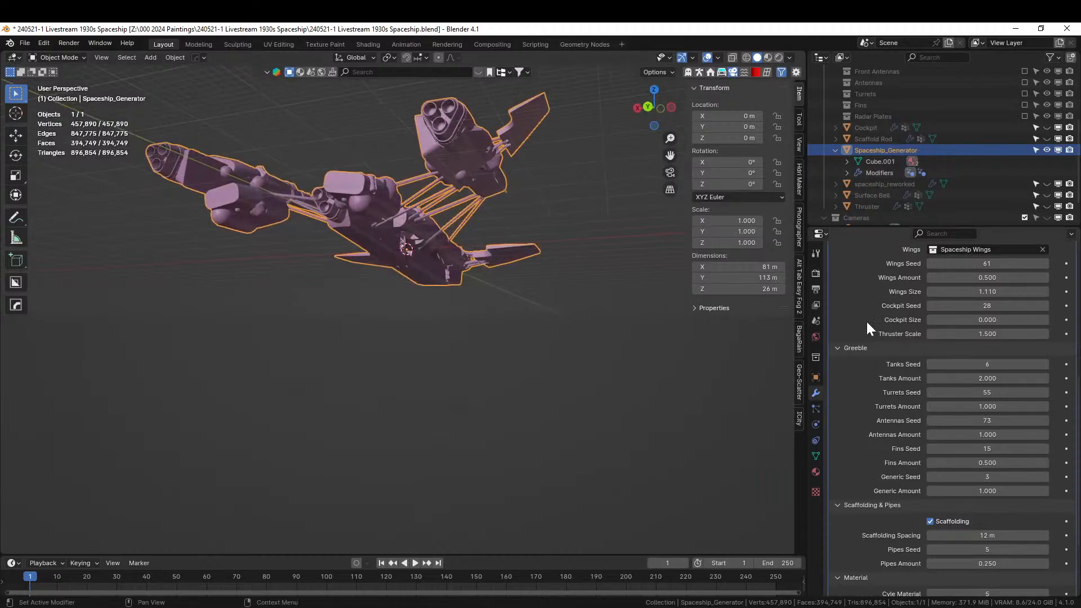
{"action": "middle_click_drag", "start_coordinate": [704, 285], "coordinate": [46, 374]}
{"action": "scroll", "coordinate": [988, 393], "scroll_direction": "up", "scroll_amount": 3}
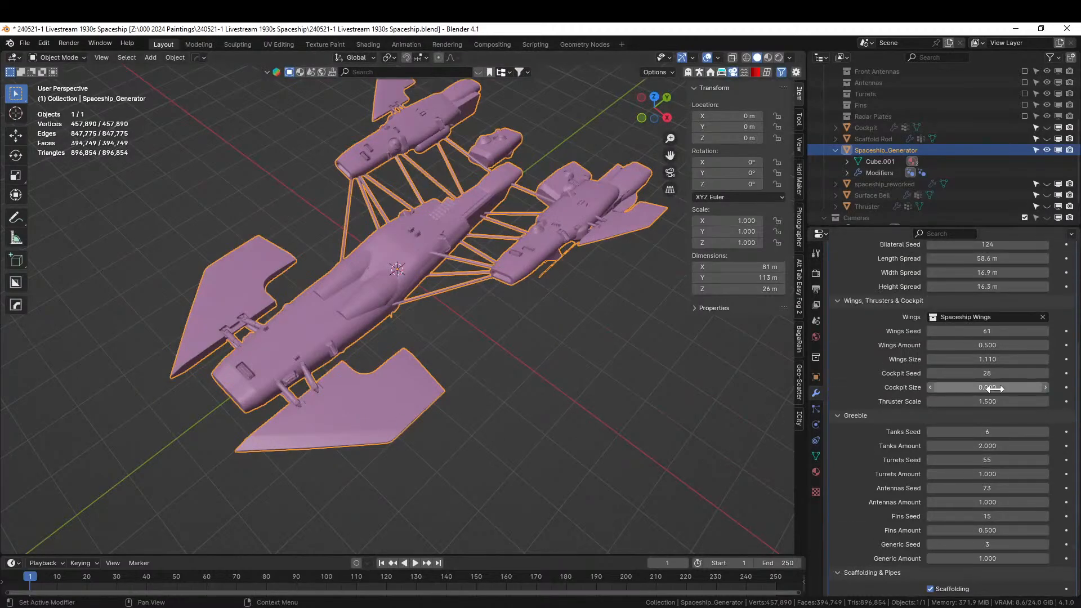
{"action": "scroll", "coordinate": [992, 396], "scroll_direction": "up", "scroll_amount": 3}
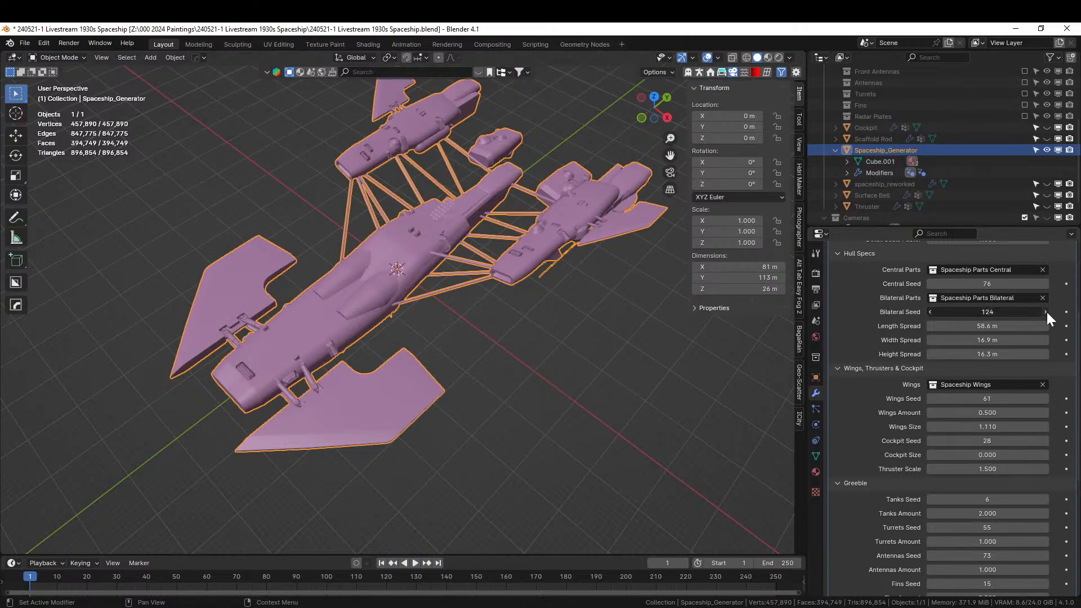
{"action": "left_click", "coordinate": [1046, 312]}
{"action": "middle_click_drag", "start_coordinate": [485, 295], "coordinate": [509, 318]}
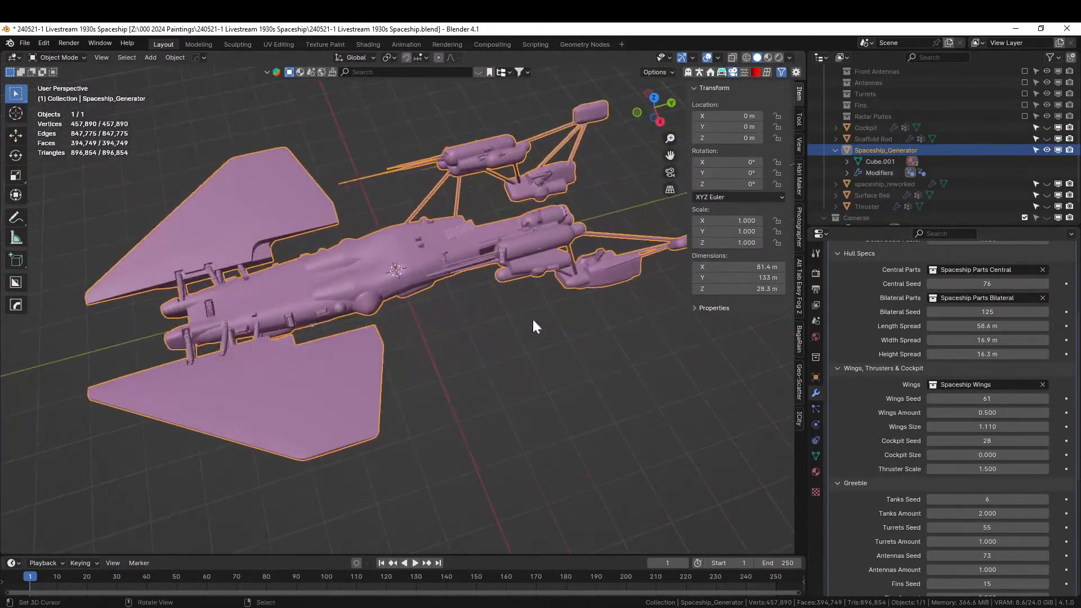
Lower the generator's Detail Level to 1 and view the ship from a lower angle
{"action": "scroll", "coordinate": [991, 386], "scroll_direction": "up", "scroll_amount": 3}
{"action": "scroll", "coordinate": [991, 386], "scroll_direction": "up", "scroll_amount": 3}
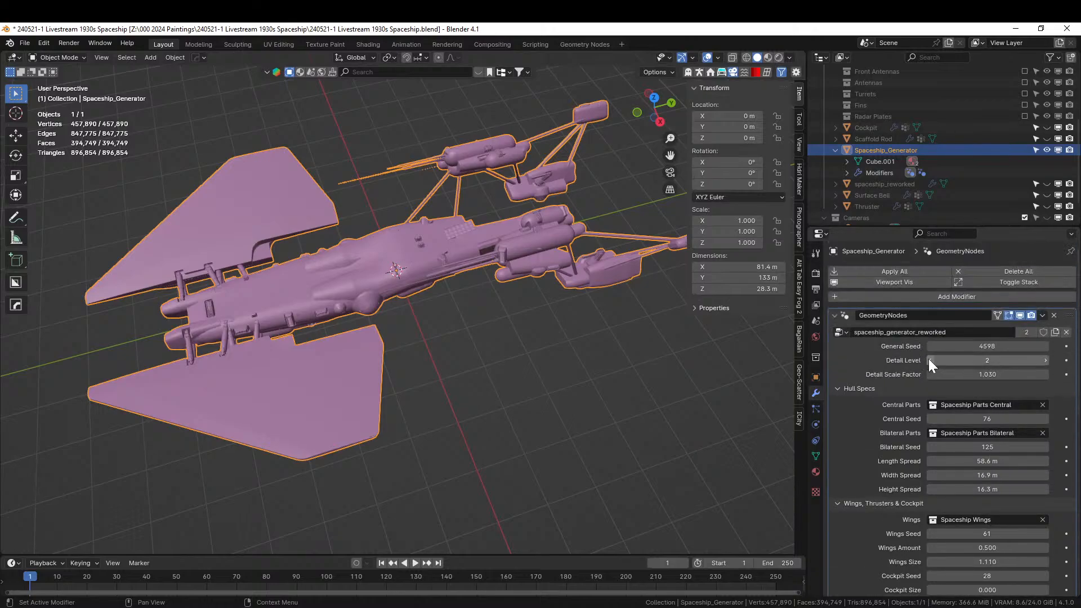
{"action": "left_click", "coordinate": [929, 360]}
{"action": "middle_click_drag", "start_coordinate": [694, 326], "coordinate": [704, 366]}
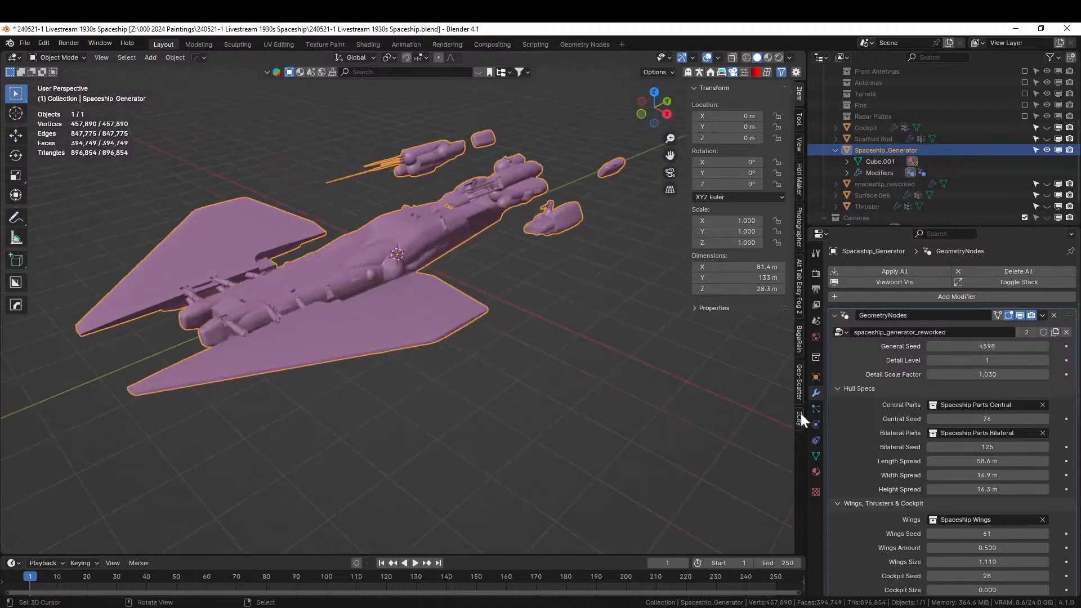
Set the Bilateral Seed to 126 and view the whole ship from above
{"action": "left_click", "coordinate": [1046, 446]}
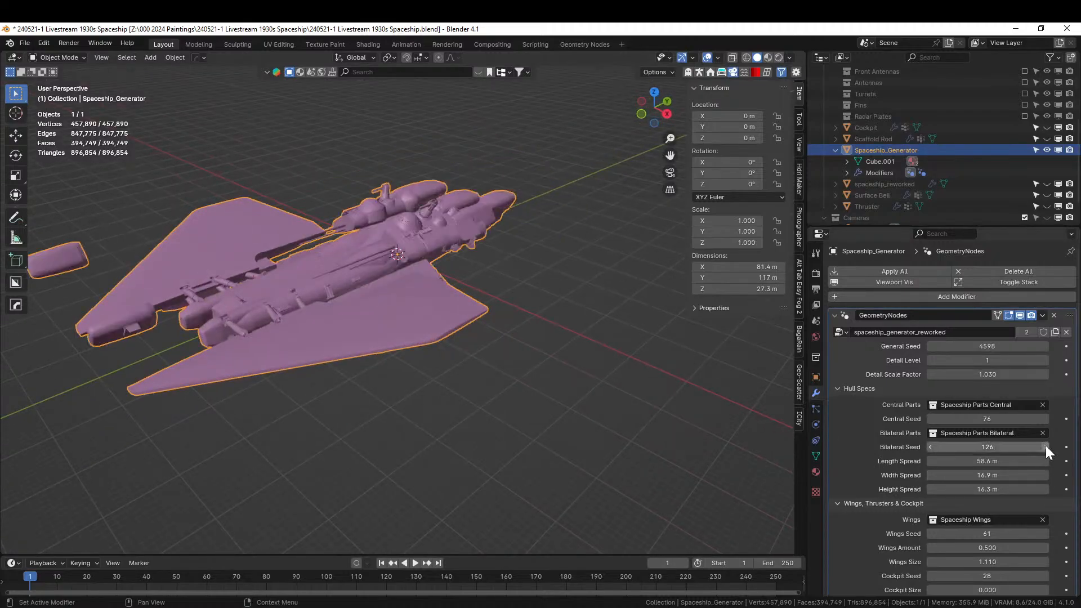
{"action": "scroll", "coordinate": [452, 362], "scroll_direction": "down", "scroll_amount": 4}
{"action": "middle_click_drag", "start_coordinate": [453, 365], "coordinate": [450, 418]}
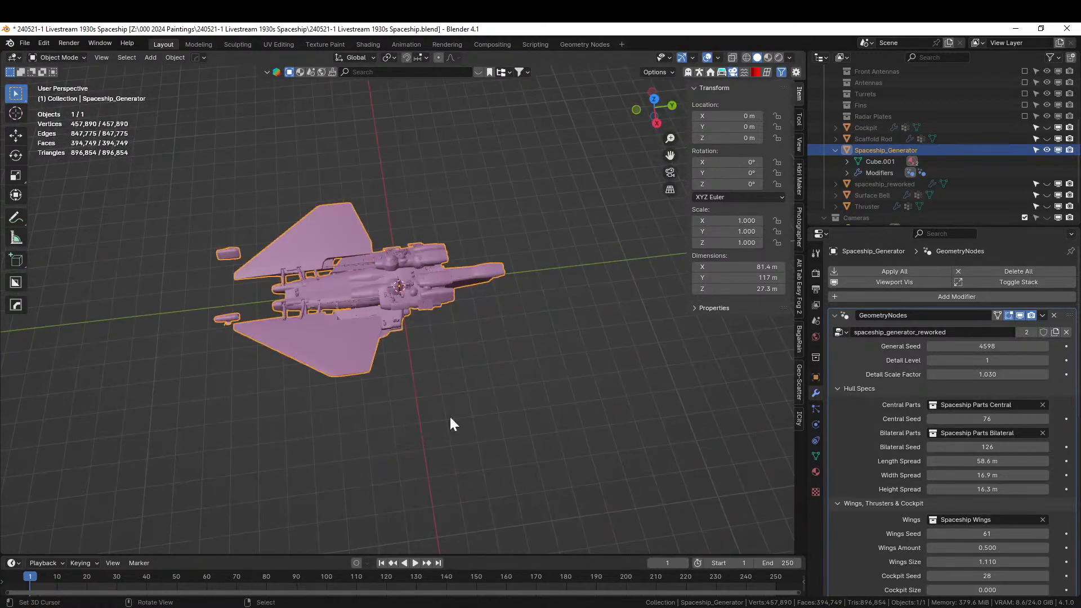
Step the Bilateral Seed up to 129, viewing the ship from several angles along the way
{"action": "left_click", "coordinate": [1046, 446]}
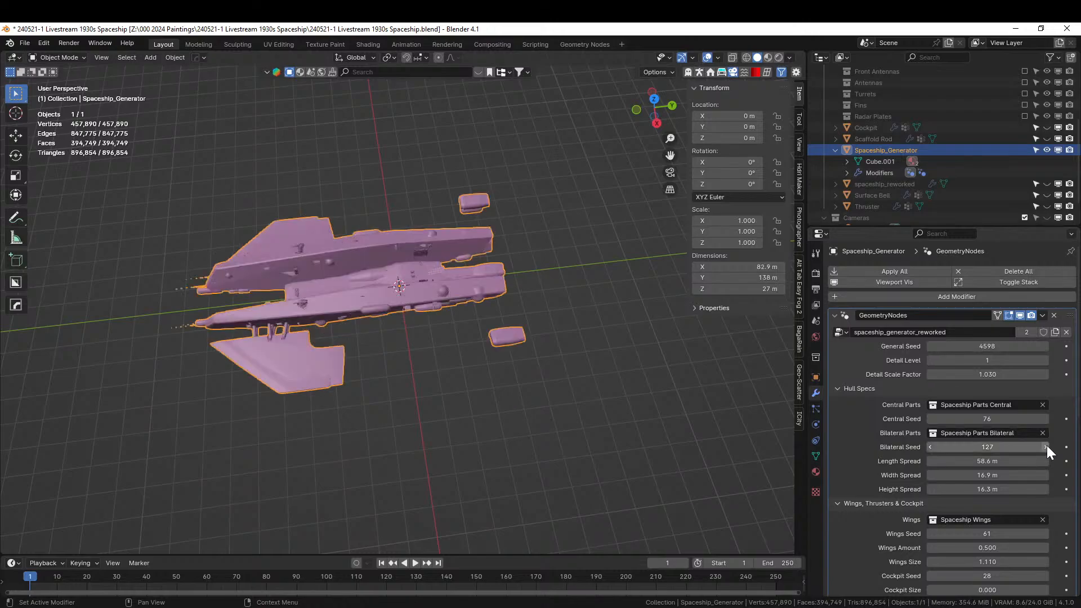
{"action": "middle_click_drag", "start_coordinate": [499, 364], "coordinate": [451, 341]}
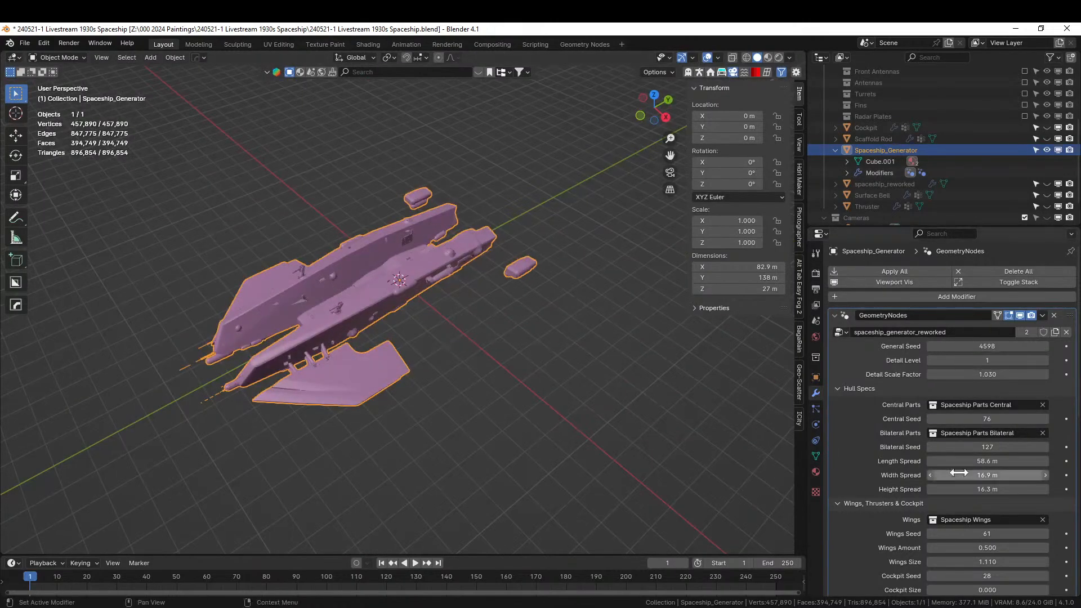
{"action": "left_click", "coordinate": [1046, 446]}
{"action": "middle_click_drag", "start_coordinate": [433, 301], "coordinate": [462, 288]}
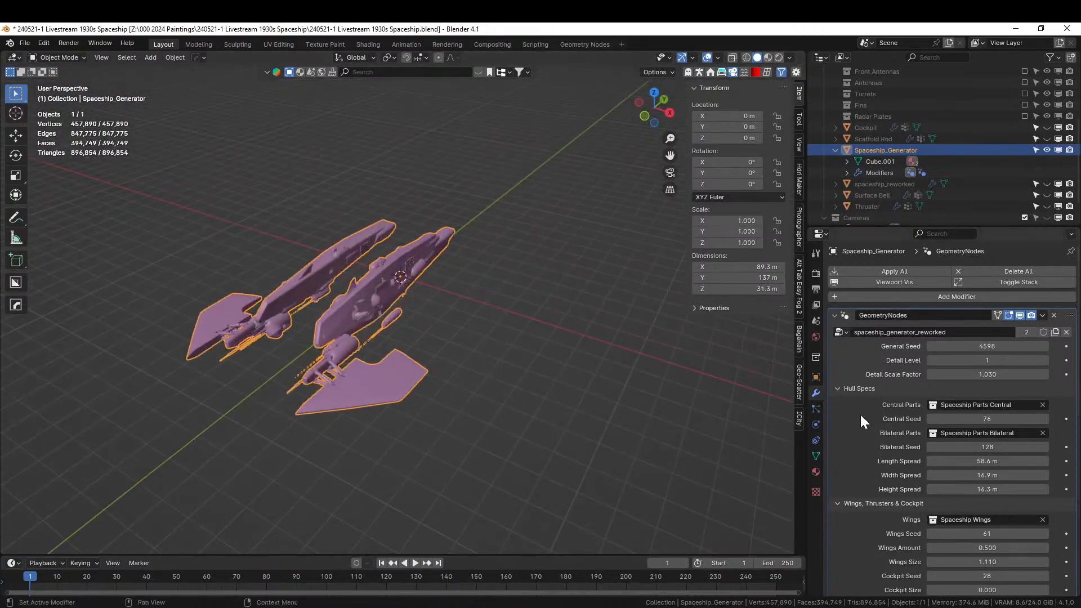
{"action": "left_click", "coordinate": [1044, 448]}
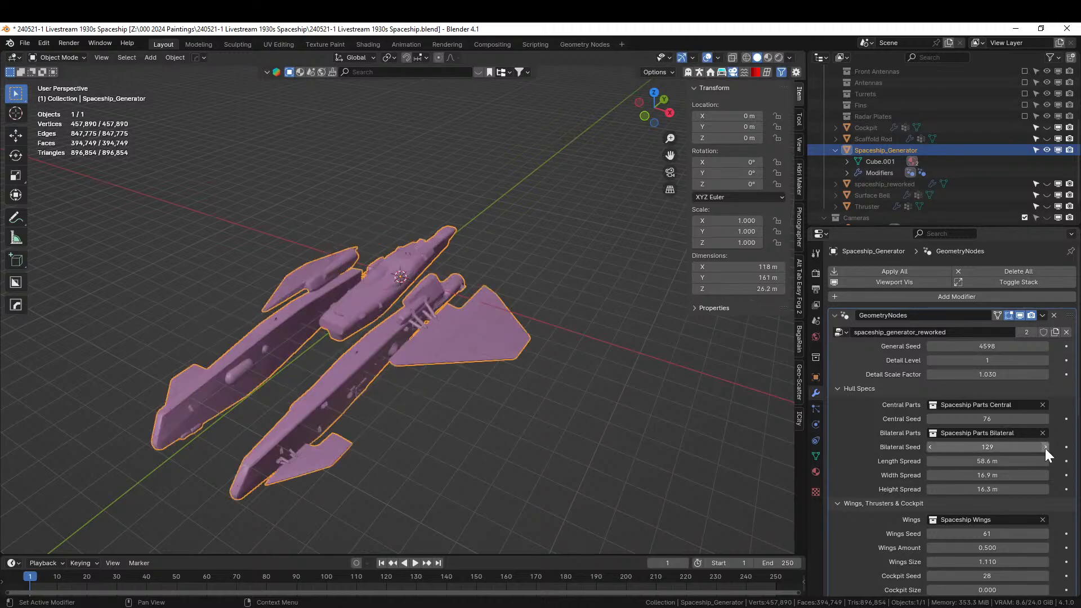
{"action": "middle_click_drag", "start_coordinate": [551, 368], "coordinate": [330, 389]}
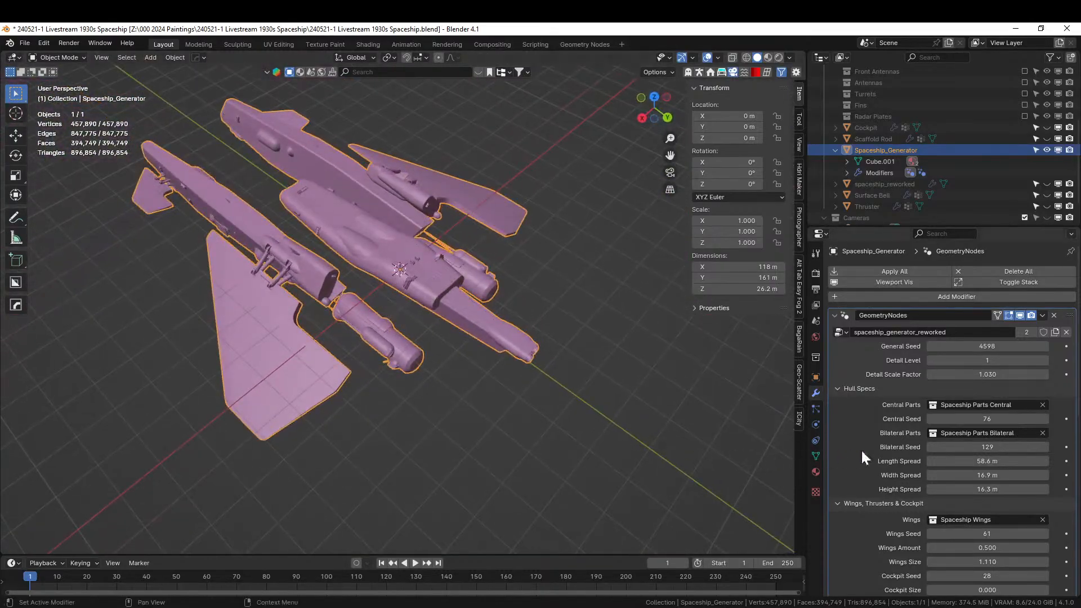
Raise the Detail Level to 2 and switch the viewport to rendered shading to preview the ship's materials
{"action": "left_click", "coordinate": [1045, 360]}
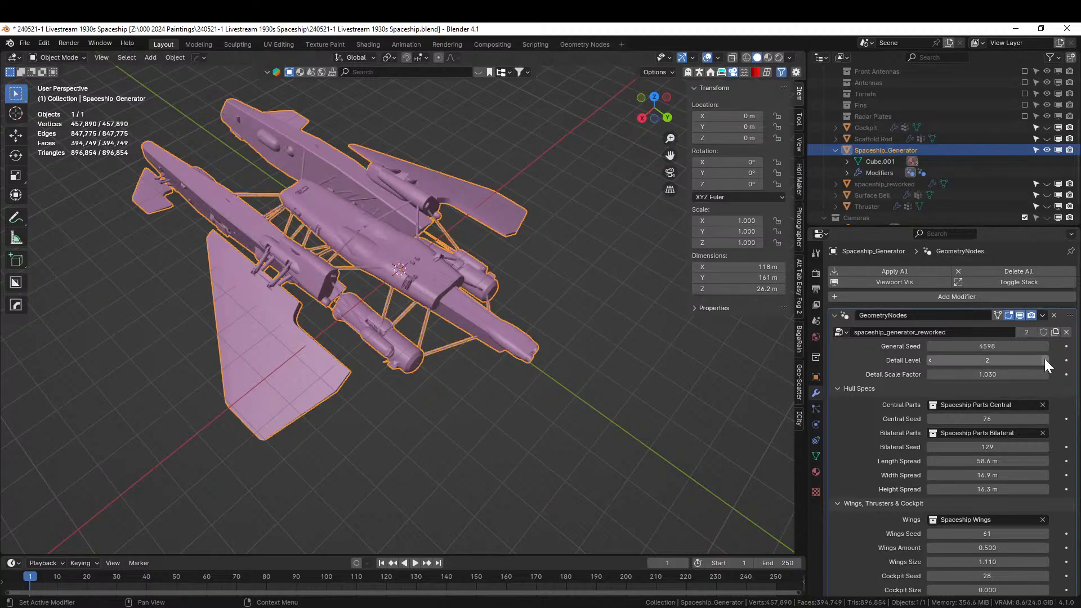
{"action": "middle_click_drag", "start_coordinate": [451, 442], "coordinate": [569, 388]}
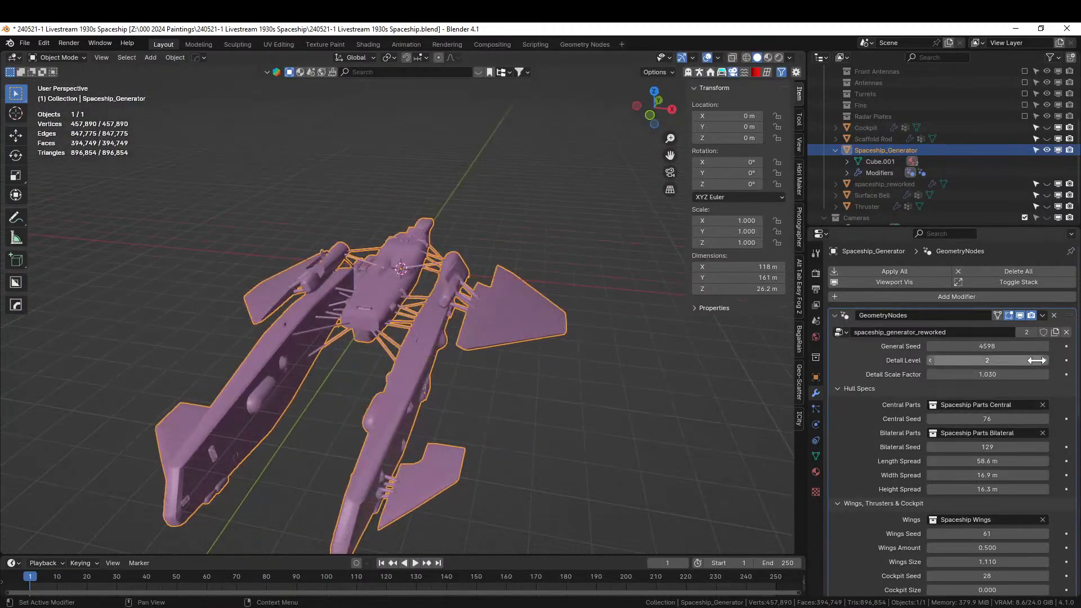
{"action": "scroll", "coordinate": [958, 434], "scroll_direction": "down", "scroll_amount": 10}
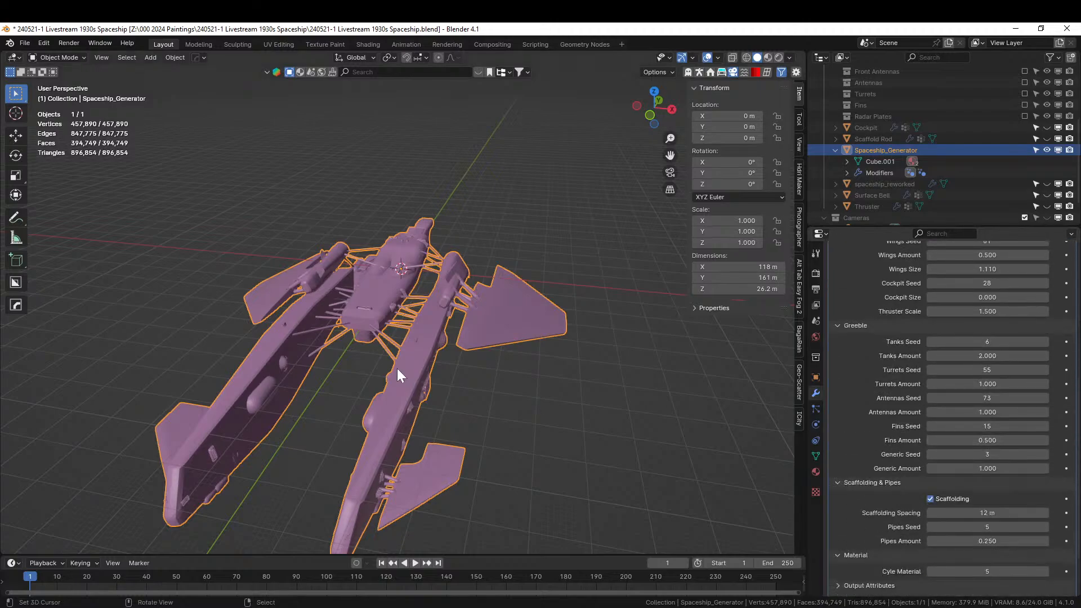
{"action": "key", "text": "z"}
{"action": "key", "text": "8"}
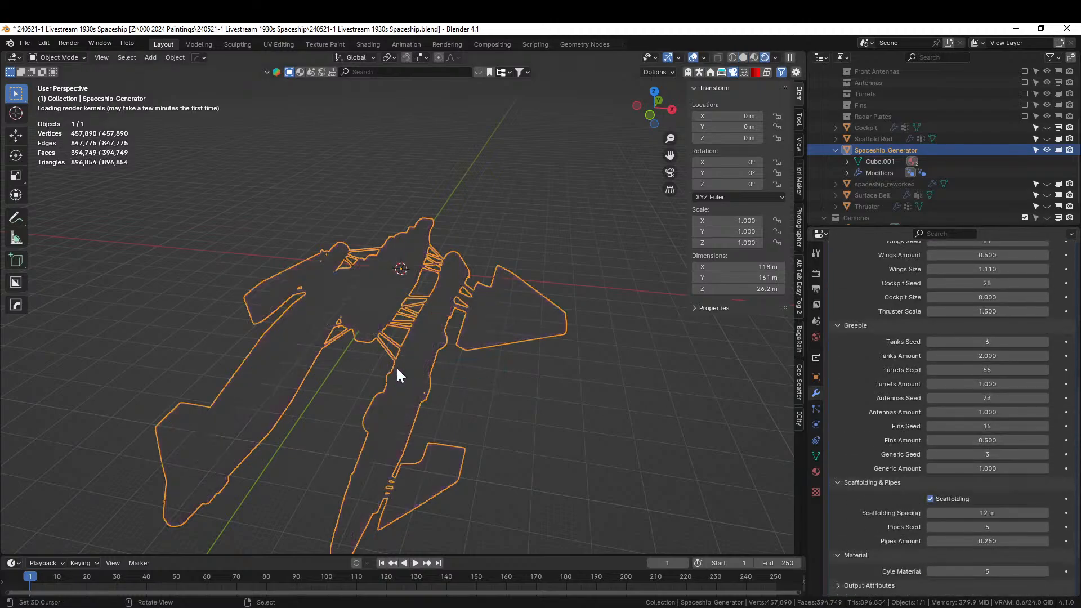
{"action": "mouse_move", "coordinate": [270, 323]}
{"action": "middle_mouse_down"}
{"action": "mouse_move", "coordinate": [306, 326]}
{"action": "mouse_move", "coordinate": [250, 319]}
{"action": "mouse_move", "coordinate": [466, 359]}
{"action": "mouse_move", "coordinate": [357, 368]}
{"action": "mouse_move", "coordinate": [427, 330]}
{"action": "mouse_move", "coordinate": [640, 362]}
{"action": "middle_mouse_up"}
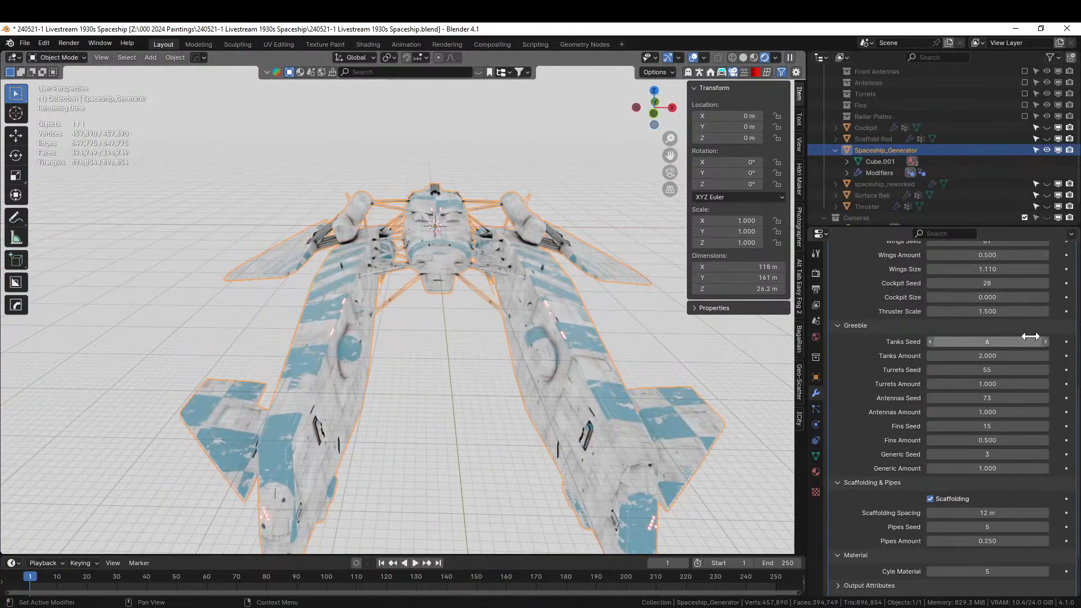
Set the generator's Detail Level to 3 and view the twin hulls in the rendered preview
{"action": "scroll", "coordinate": [1018, 311], "scroll_direction": "up", "scroll_amount": 12}
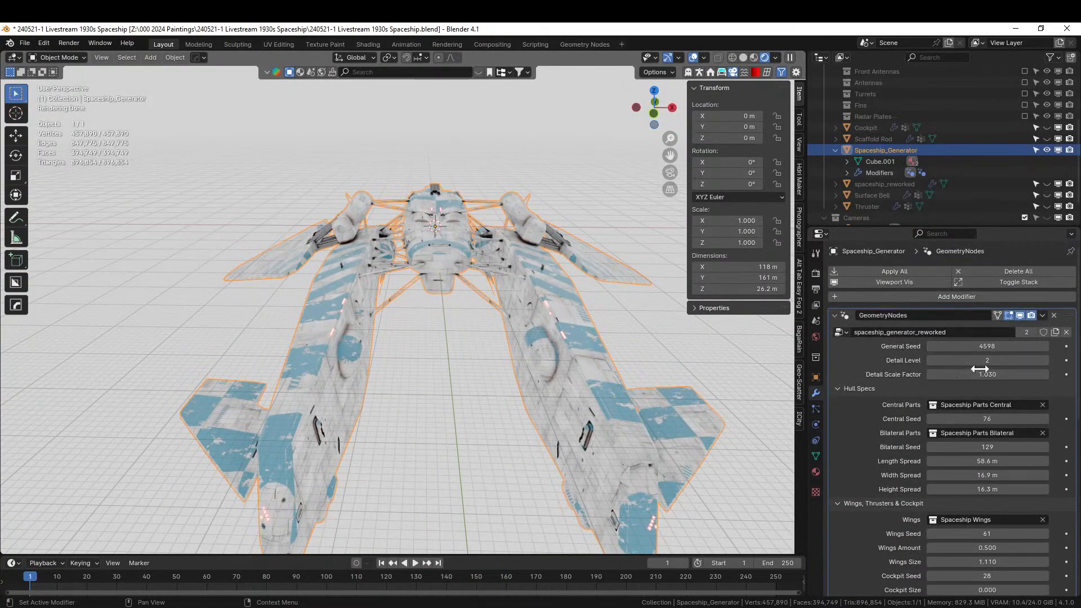
{"action": "left_click", "coordinate": [1045, 360]}
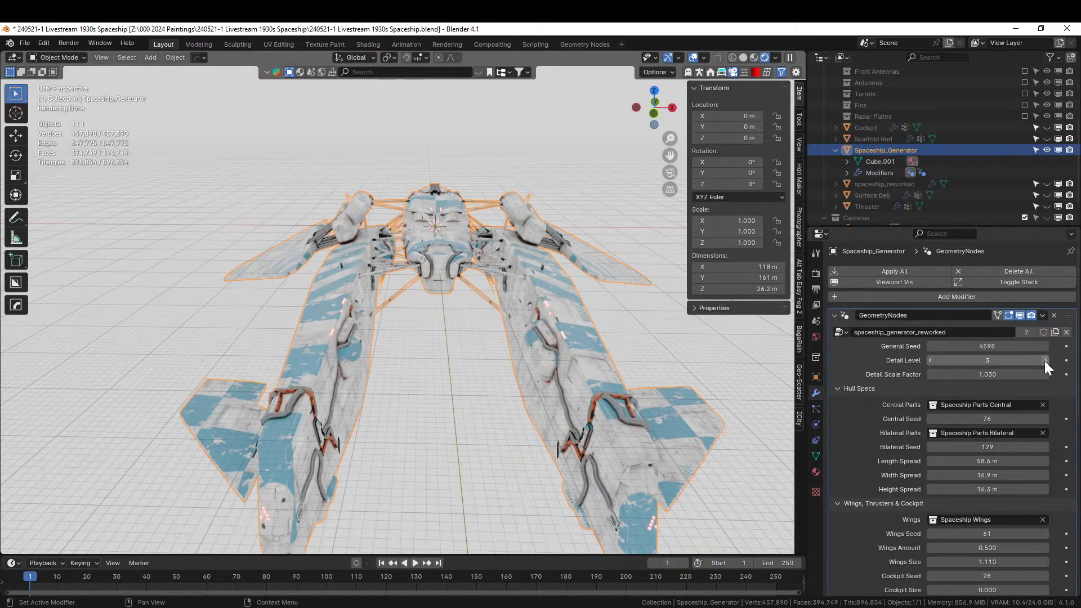
{"action": "middle_click_drag", "start_coordinate": [660, 367], "coordinate": [393, 235]}
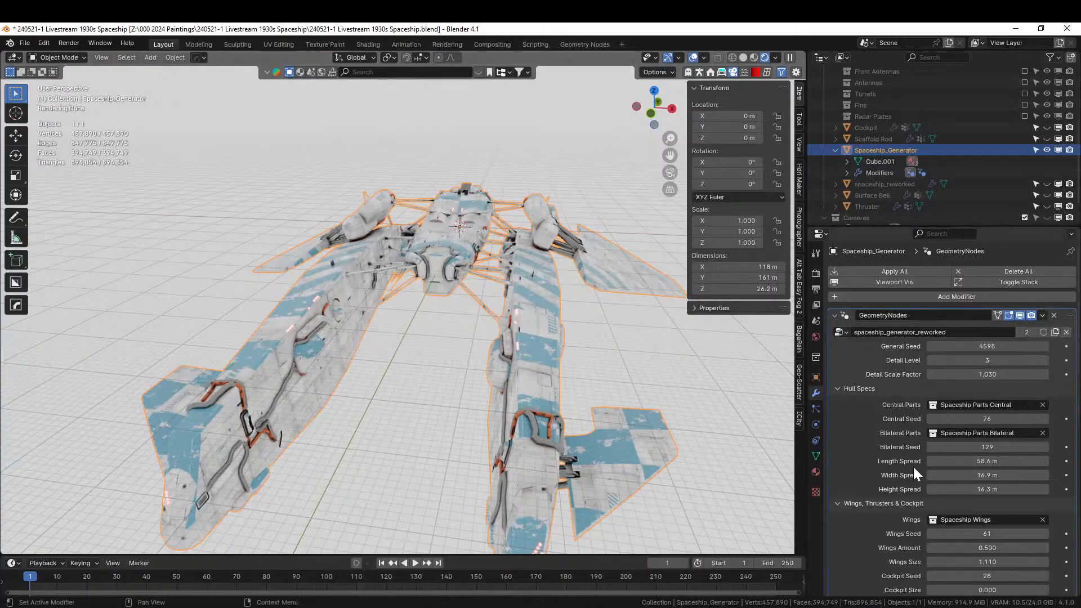
{"action": "scroll", "coordinate": [915, 467], "scroll_direction": "down", "scroll_amount": 15}
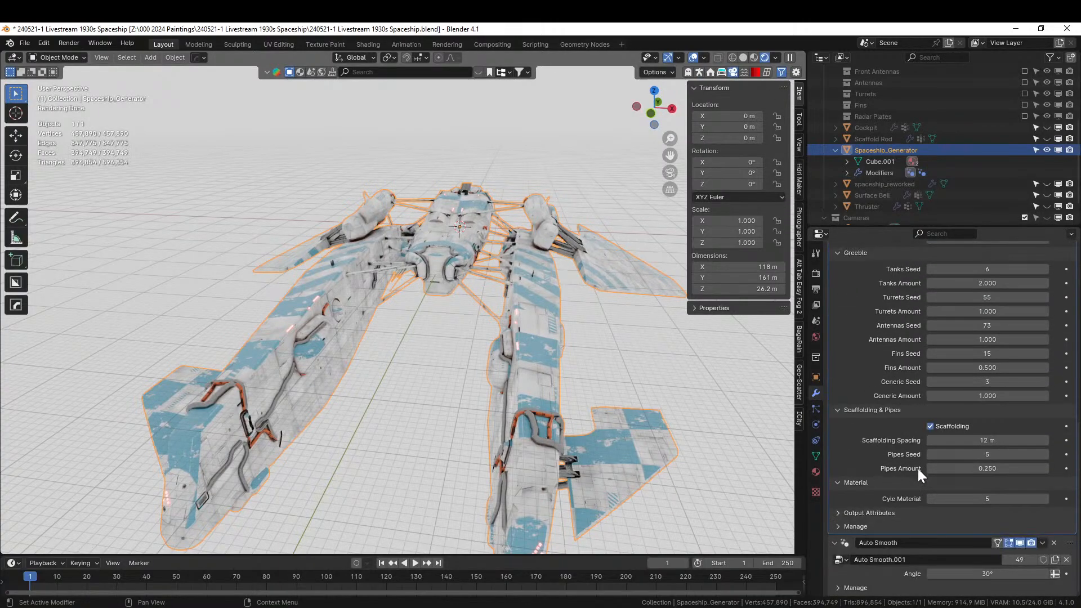
{"action": "left_click", "coordinate": [837, 513]}
{"action": "left_click", "coordinate": [836, 512]}
{"action": "scroll", "coordinate": [934, 470], "scroll_direction": "up", "scroll_amount": 15}
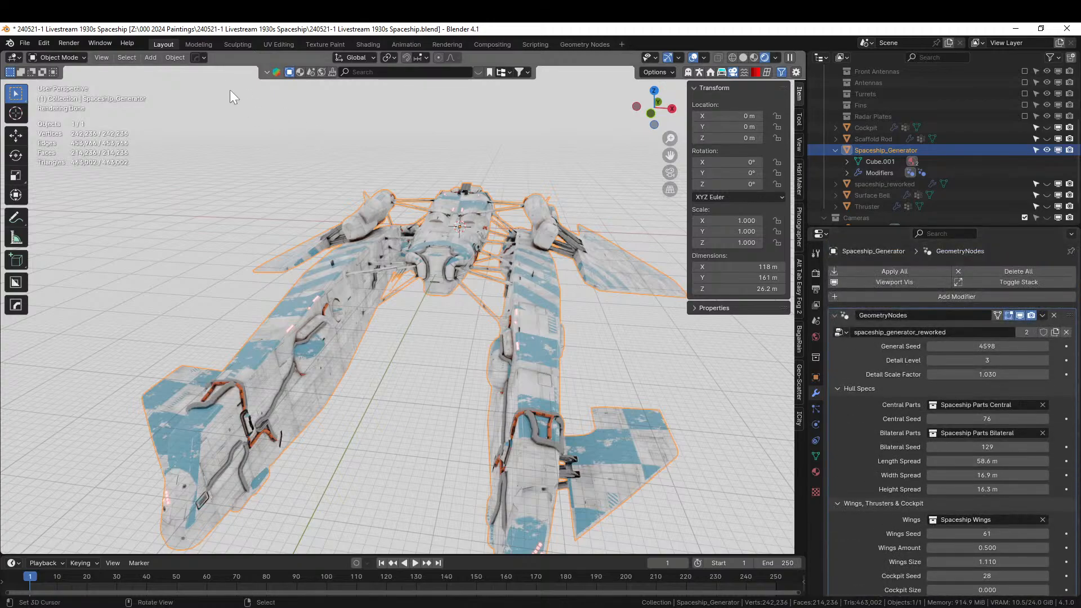
Convert the Spaceship_Generator object to a mesh and inspect its hulls, wings and pipes from all around
{"action": "left_click", "coordinate": [175, 57]}
{"action": "mouse_move", "coordinate": [216, 382]}
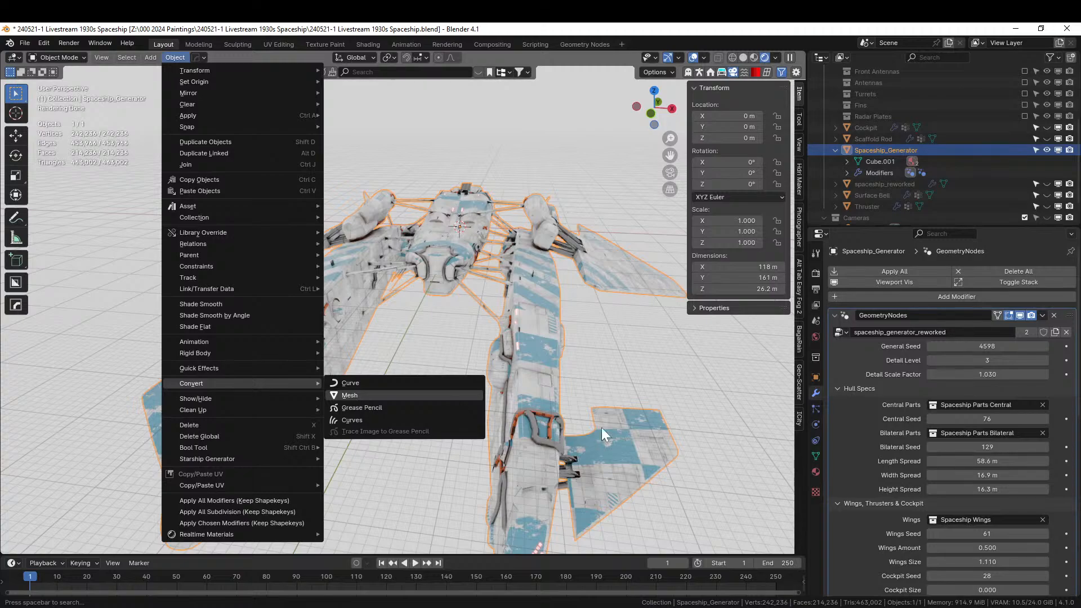
{"action": "key", "text": "Return"}
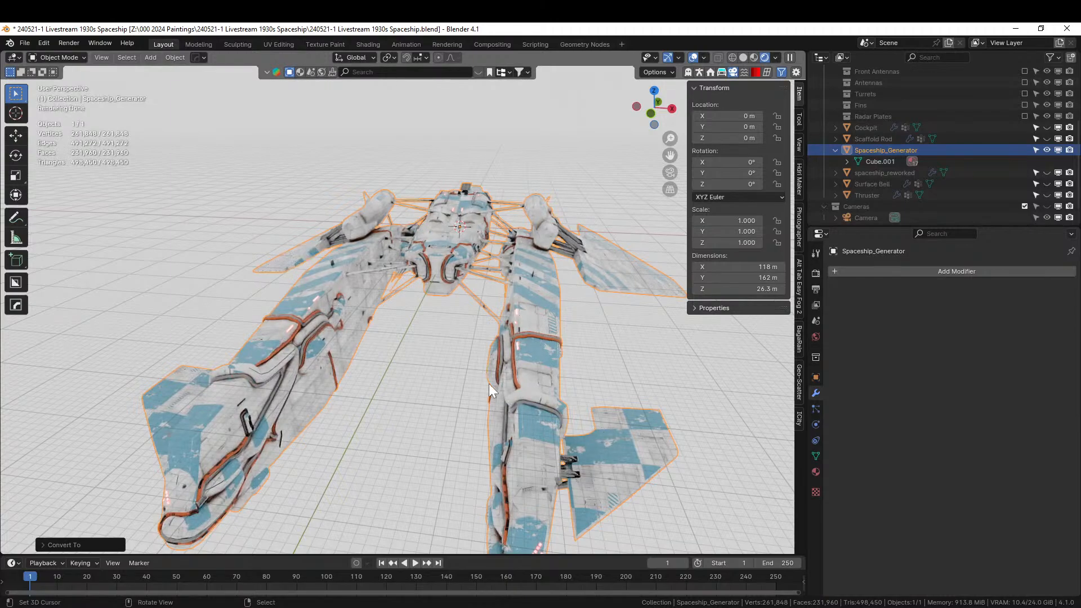
{"action": "middle_click_drag", "start_coordinate": [493, 371], "coordinate": [353, 387]}
{"action": "scroll", "coordinate": [351, 388], "scroll_direction": "up", "scroll_amount": 2}
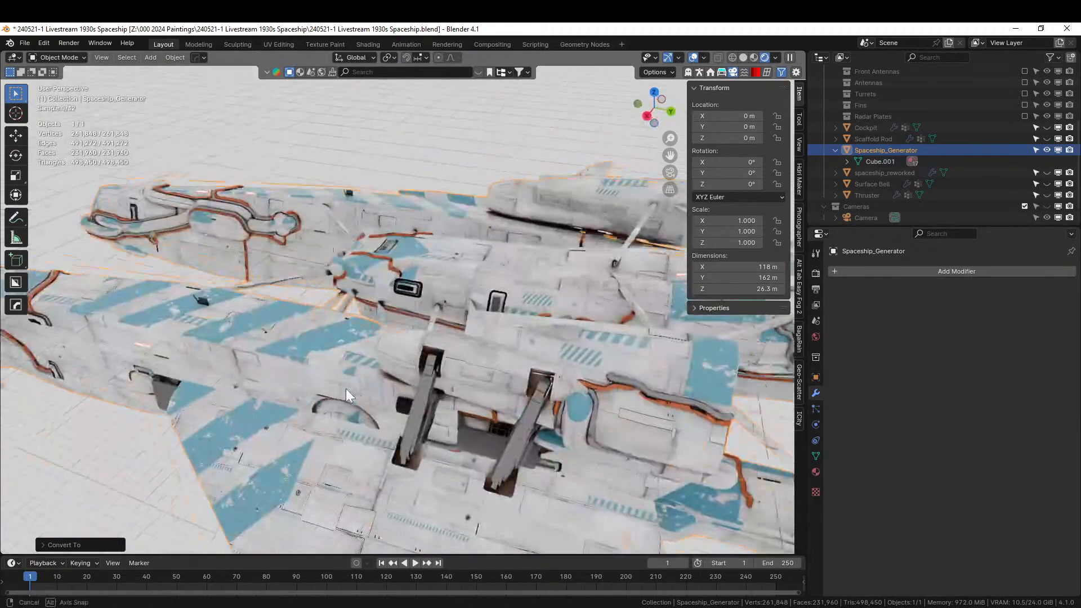
{"action": "middle_click_drag", "start_coordinate": [639, 320], "coordinate": [583, 324]}
{"action": "scroll", "coordinate": [575, 314], "scroll_direction": "down", "scroll_amount": 4}
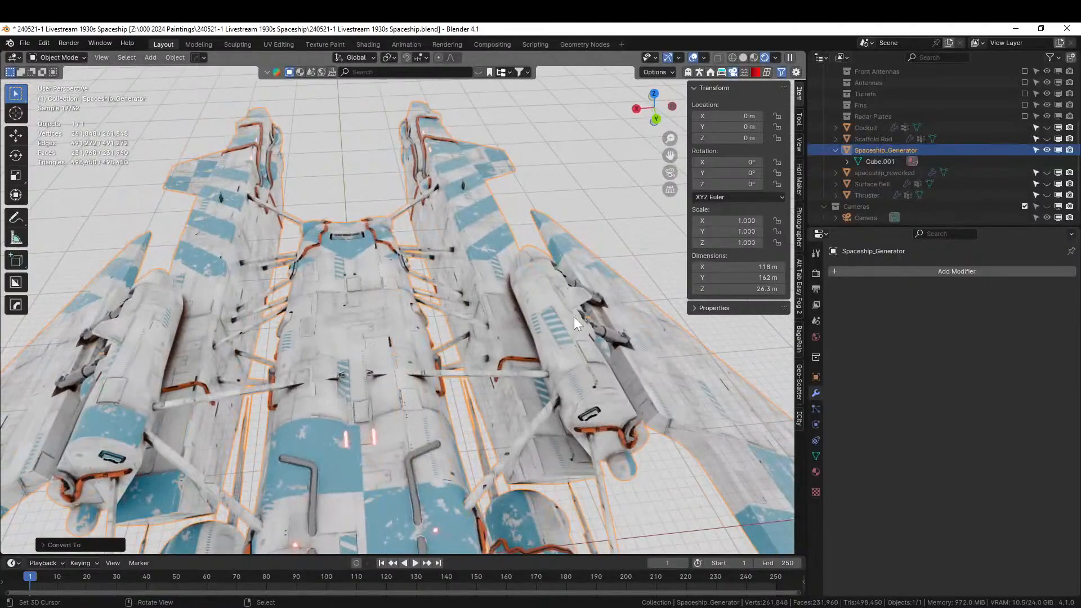
{"action": "middle_click_drag", "start_coordinate": [491, 356], "coordinate": [326, 341]}
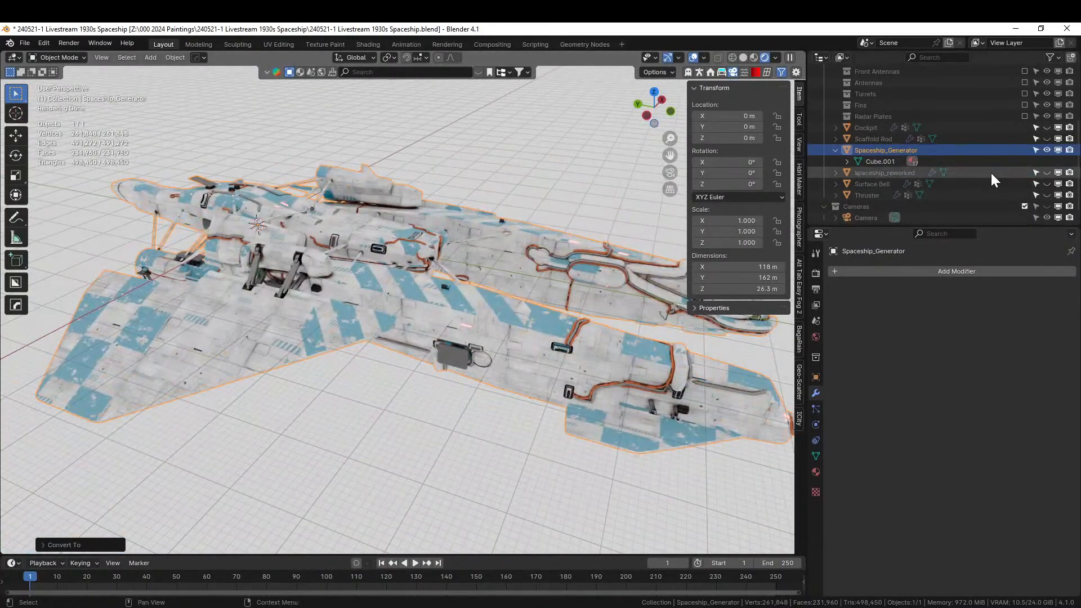
Try to delete the part collections from Spaceship Parts Central through Radar Plates without their hierarchy
{"action": "scroll", "coordinate": [985, 171], "scroll_direction": "up", "scroll_amount": 5}
{"action": "scroll", "coordinate": [870, 113], "scroll_direction": "down", "scroll_amount": 2}
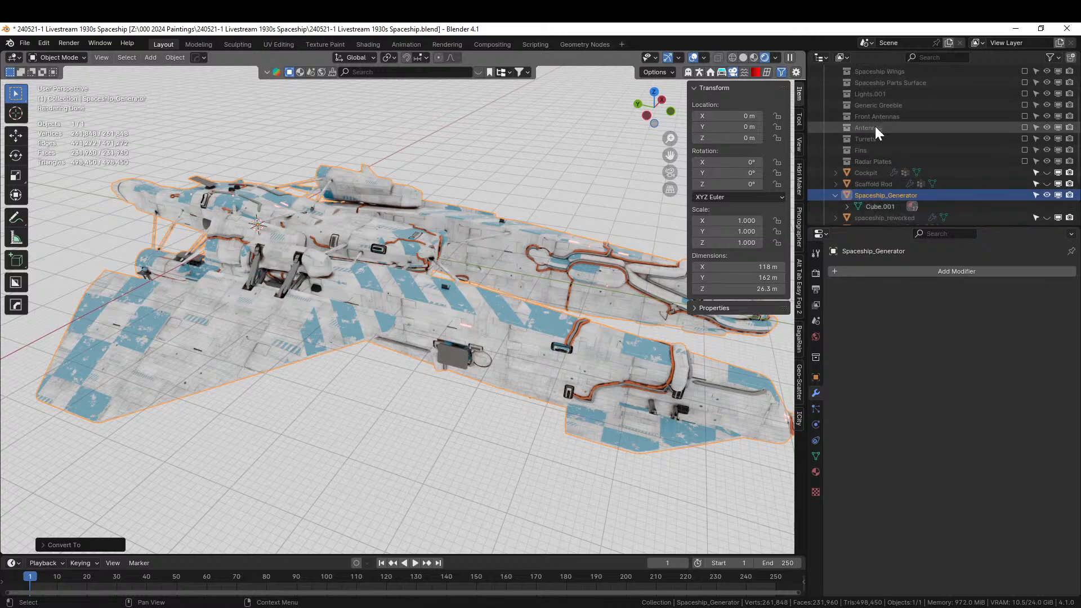
{"action": "scroll", "coordinate": [881, 124], "scroll_direction": "up", "scroll_amount": 2}
{"action": "left_click", "coordinate": [880, 94]}
{"action": "left_click", "coordinate": [879, 206], "text": "shift"}
{"action": "key", "text": "Delete"}
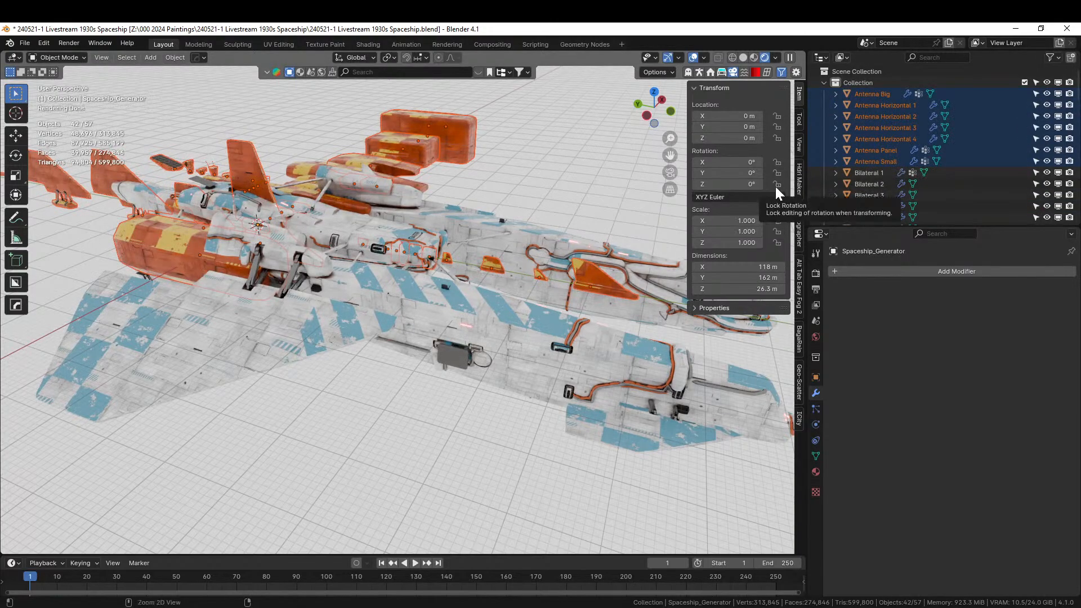
{"action": "key", "text": "ctrl+z"}
Delete the collections from Spaceship Parts Central through Radar Plates together with their entire hierarchy
{"action": "left_click", "coordinate": [927, 93]}
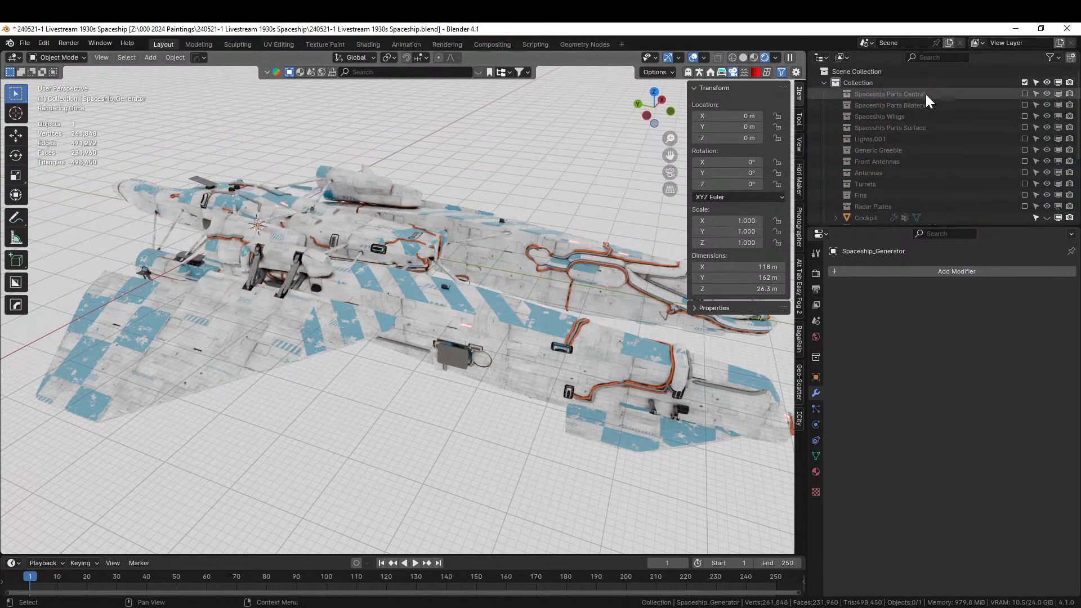
{"action": "left_click", "coordinate": [893, 206], "text": "shift"}
{"action": "right_click", "coordinate": [893, 207]}
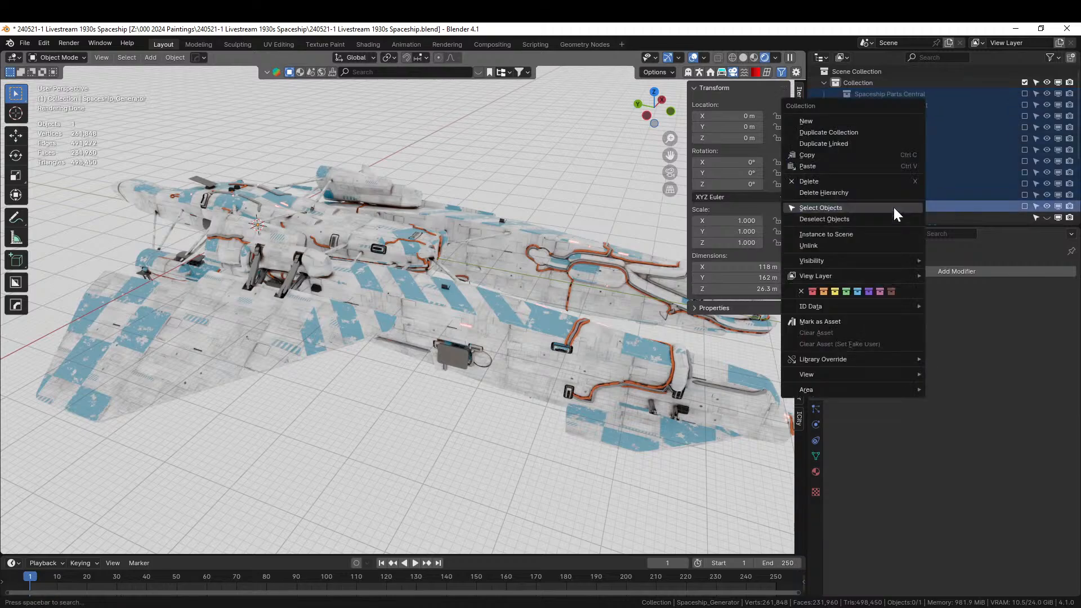
{"action": "left_click", "coordinate": [865, 191]}
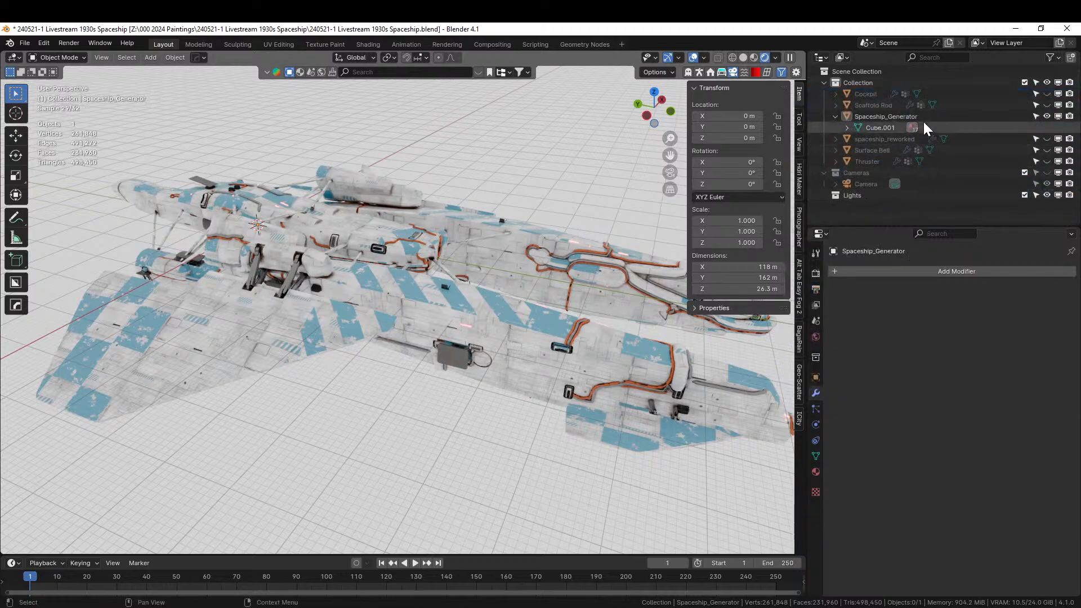
{"action": "left_click", "coordinate": [882, 94]}
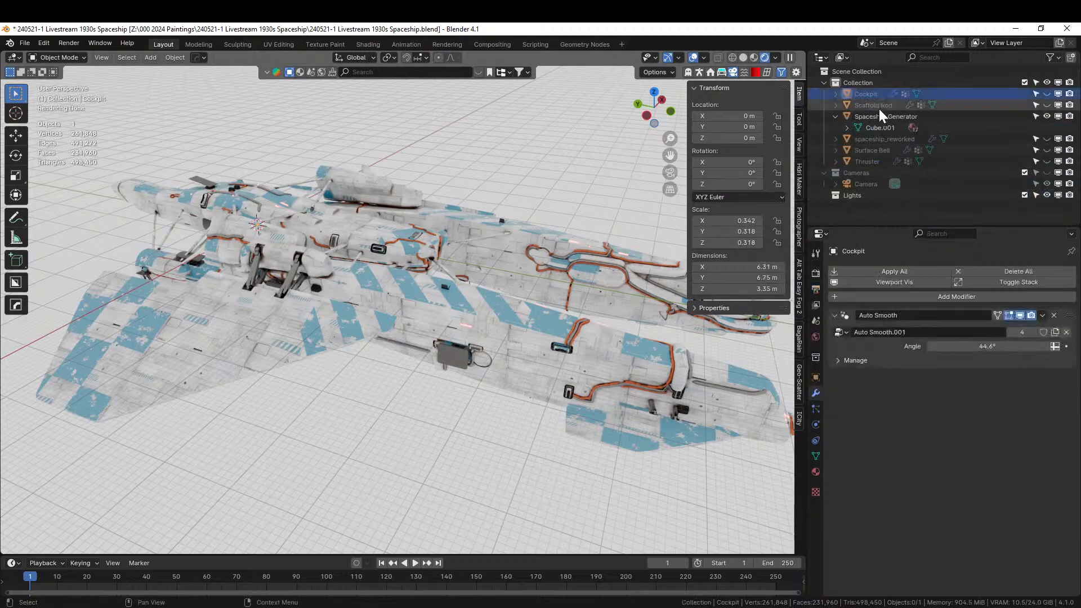
{"action": "left_click", "coordinate": [884, 138], "text": "shift"}
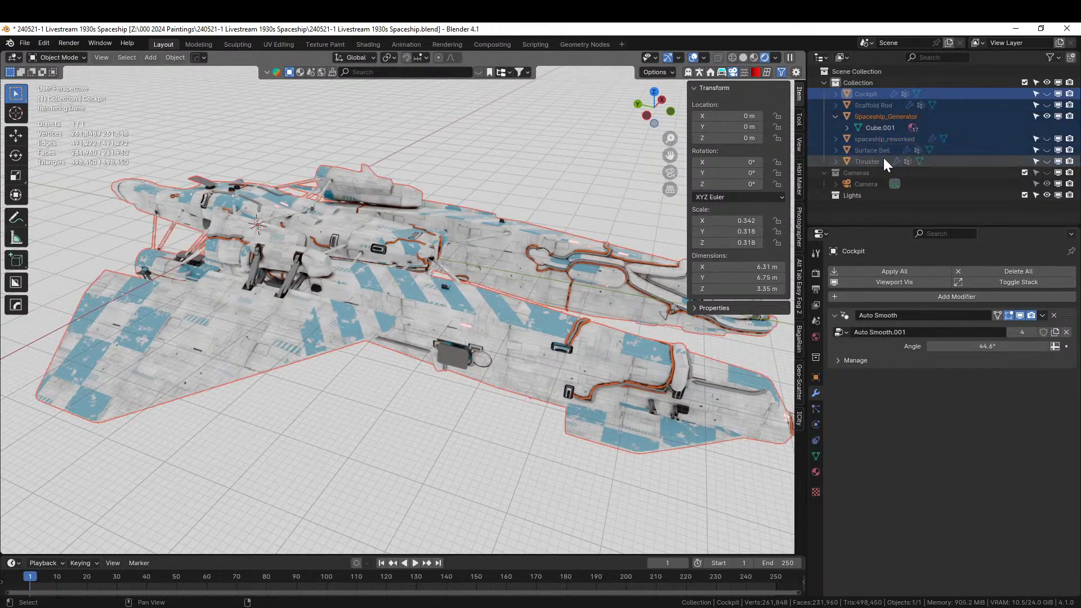
{"action": "left_click", "coordinate": [517, 202]}
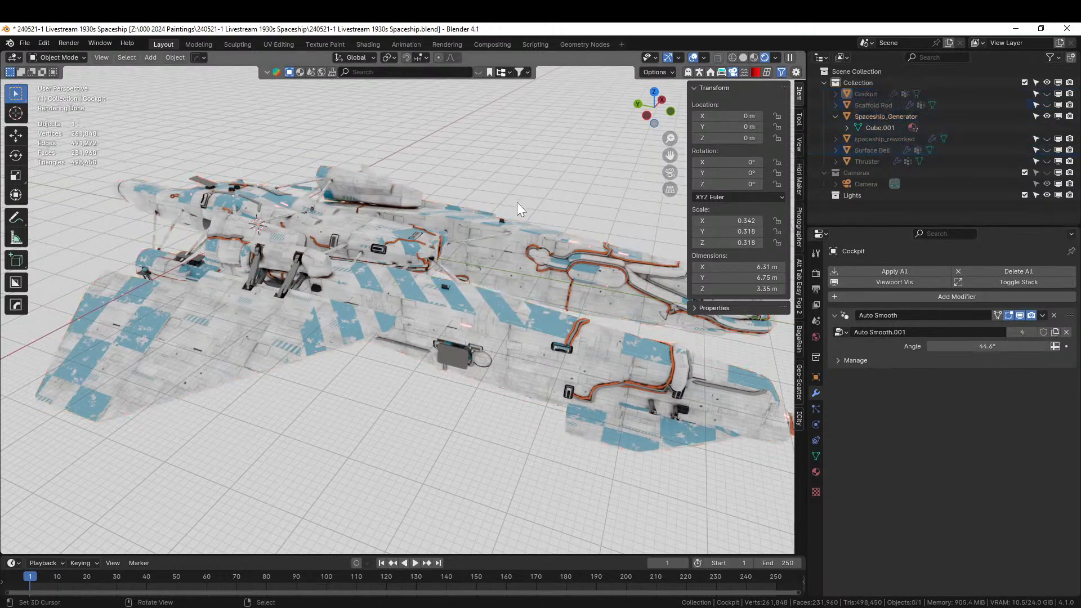
Make Spaceship_Generator unselectable and unhide Cockpit, Scaffold Rod, spaceship_reworked, Surface Bell, Thruster and the camera
{"action": "left_click", "coordinate": [1035, 116]}
{"action": "left_click_drag", "start_coordinate": [1047, 101], "coordinate": [1048, 96]}
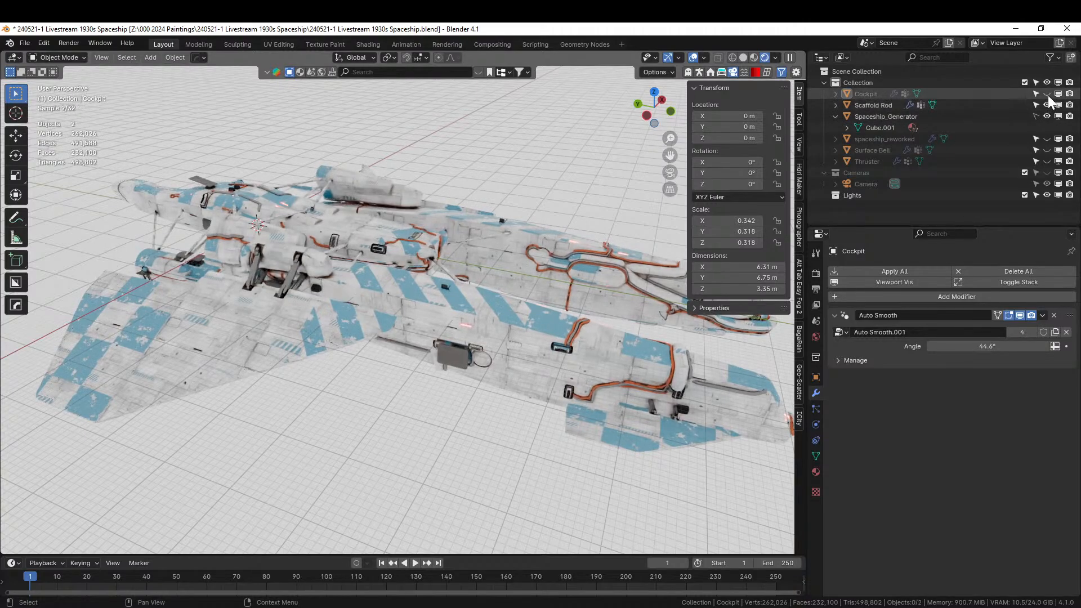
{"action": "left_click", "coordinate": [1047, 138]}
{"action": "left_click", "coordinate": [1047, 150]}
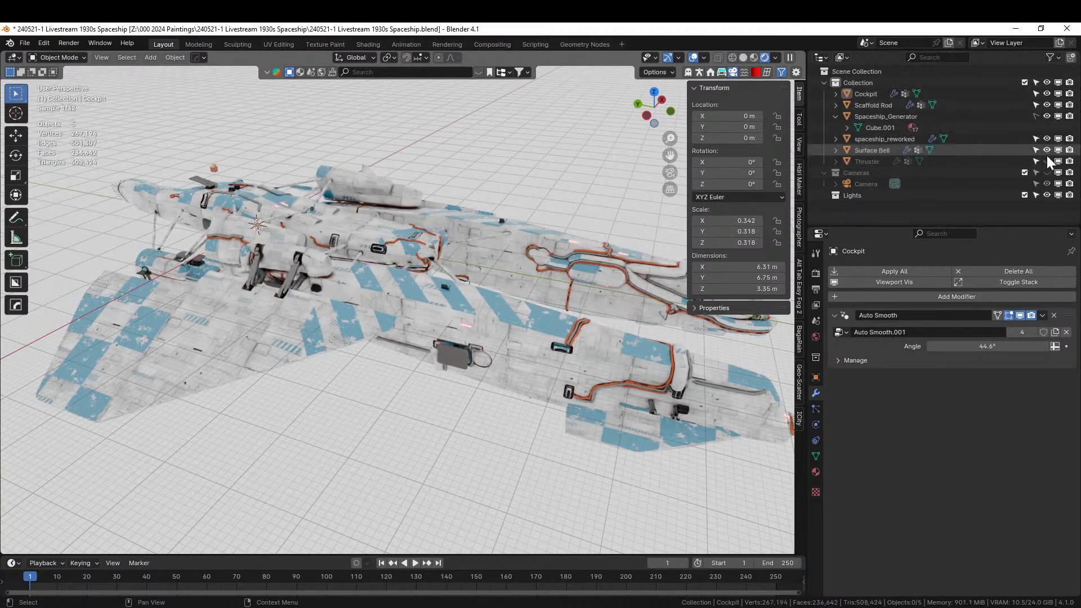
{"action": "left_click", "coordinate": [1047, 161]}
{"action": "left_click", "coordinate": [1047, 172]}
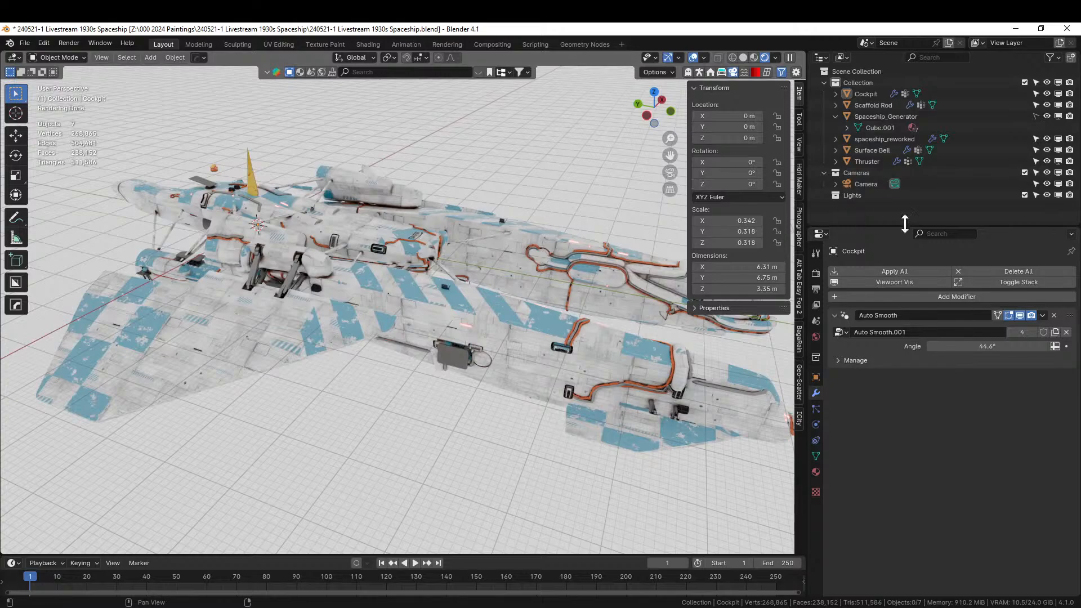
Exclude the Cameras collection from the view layer and delete all leftover selectable helper objects, keeping the ship
{"action": "left_click", "coordinate": [1025, 173]}
{"action": "key", "text": "a"}
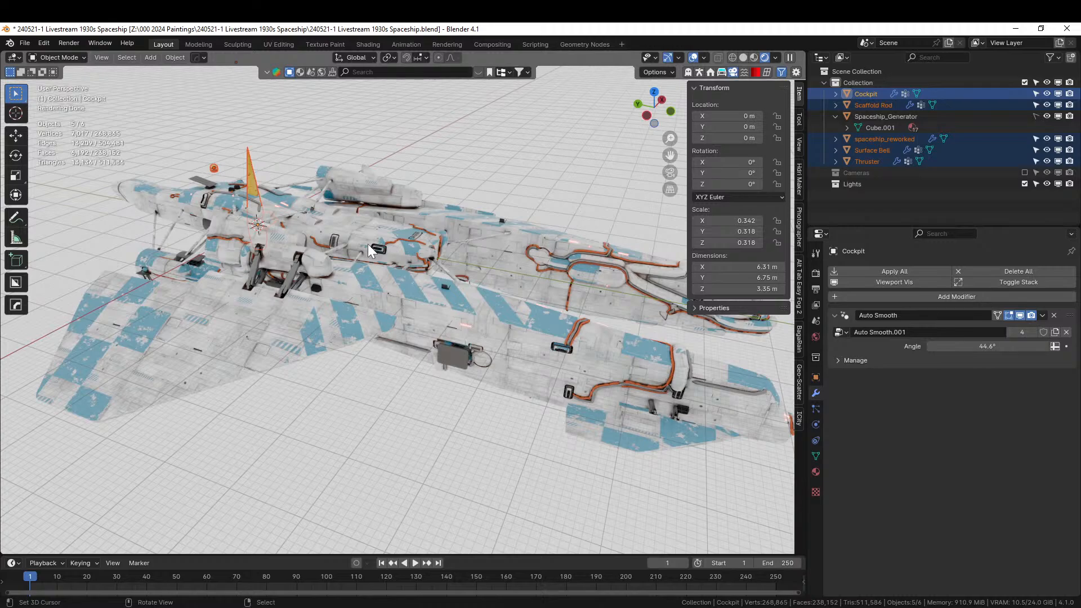
{"action": "key", "text": "Delete"}
Include the Cameras collection in the view layer again and view the ship from below
{"action": "middle_click_drag", "start_coordinate": [394, 282], "coordinate": [370, 386]}
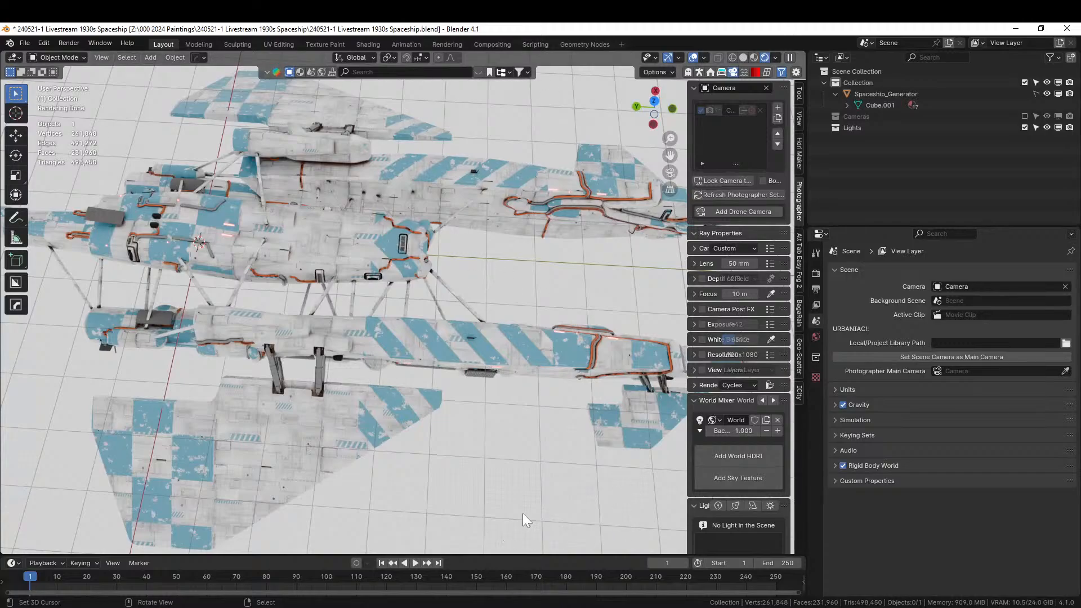
{"action": "left_click", "coordinate": [1025, 116]}
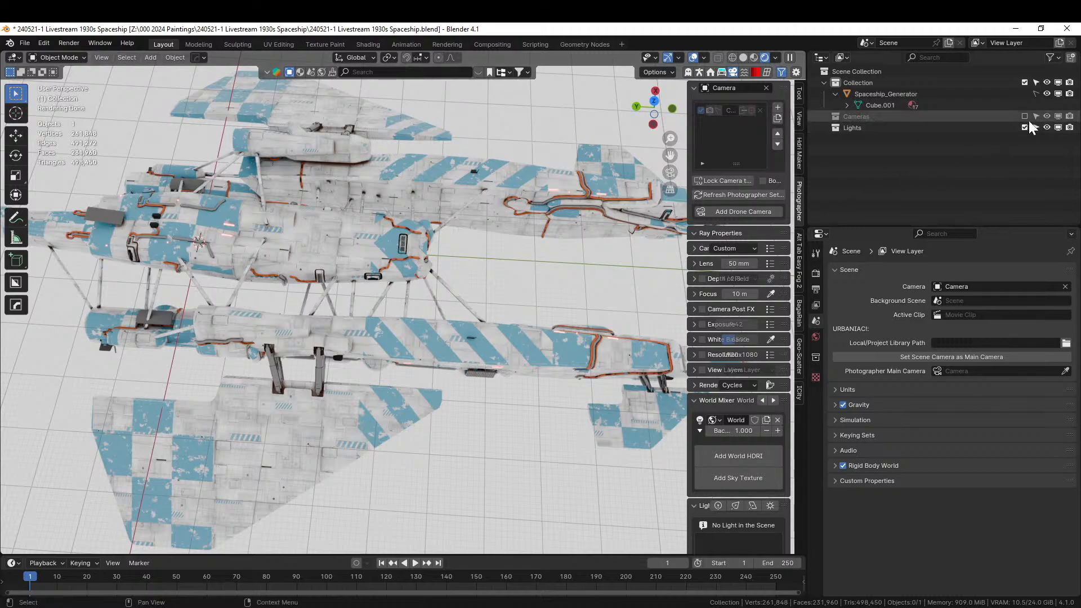
{"action": "middle_click_drag", "start_coordinate": [455, 271], "coordinate": [246, 226]}
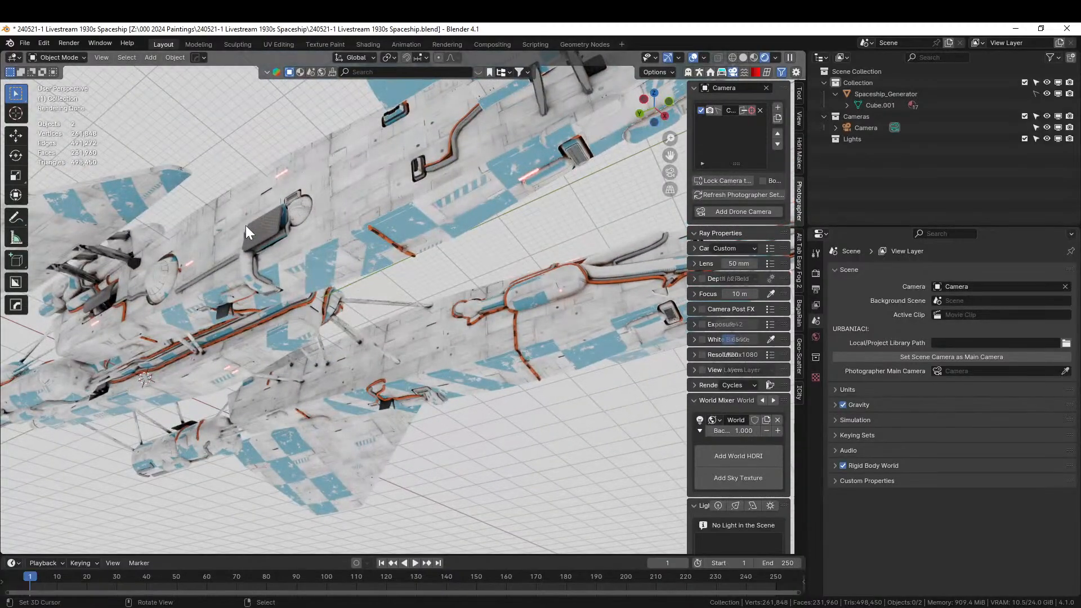
Switch the viewport to solid shading and show the whole ship in top view
{"action": "middle_click_drag", "start_coordinate": [319, 218], "coordinate": [534, 332]}
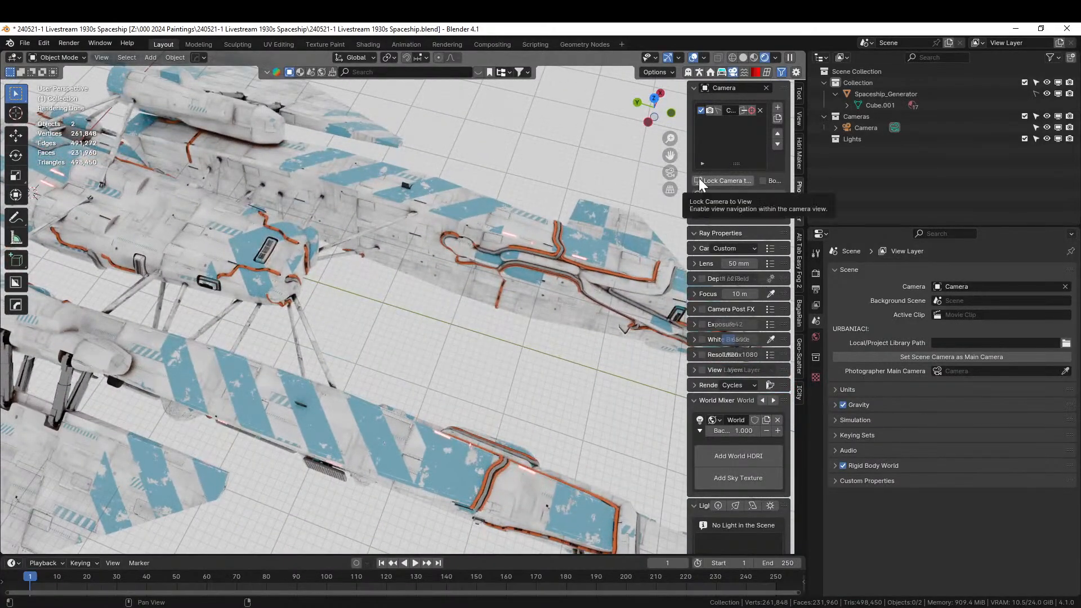
{"action": "left_click", "coordinate": [743, 58]}
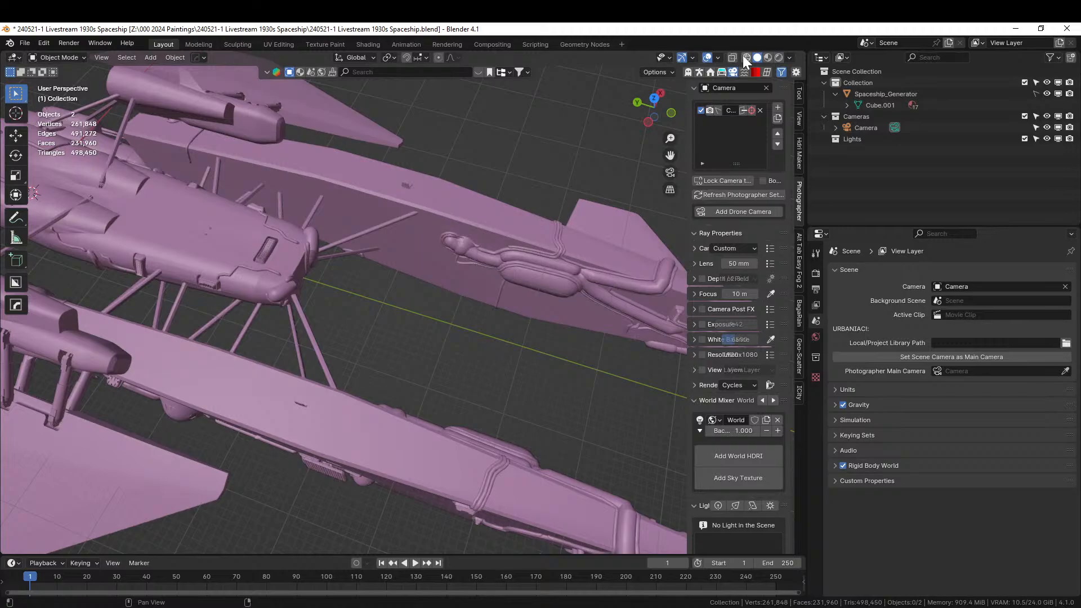
{"action": "scroll", "coordinate": [732, 102], "scroll_direction": "down", "scroll_amount": 1}
{"action": "scroll", "coordinate": [395, 211], "scroll_direction": "down", "scroll_amount": 5}
{"action": "middle_click_drag", "start_coordinate": [395, 211], "coordinate": [323, 242]}
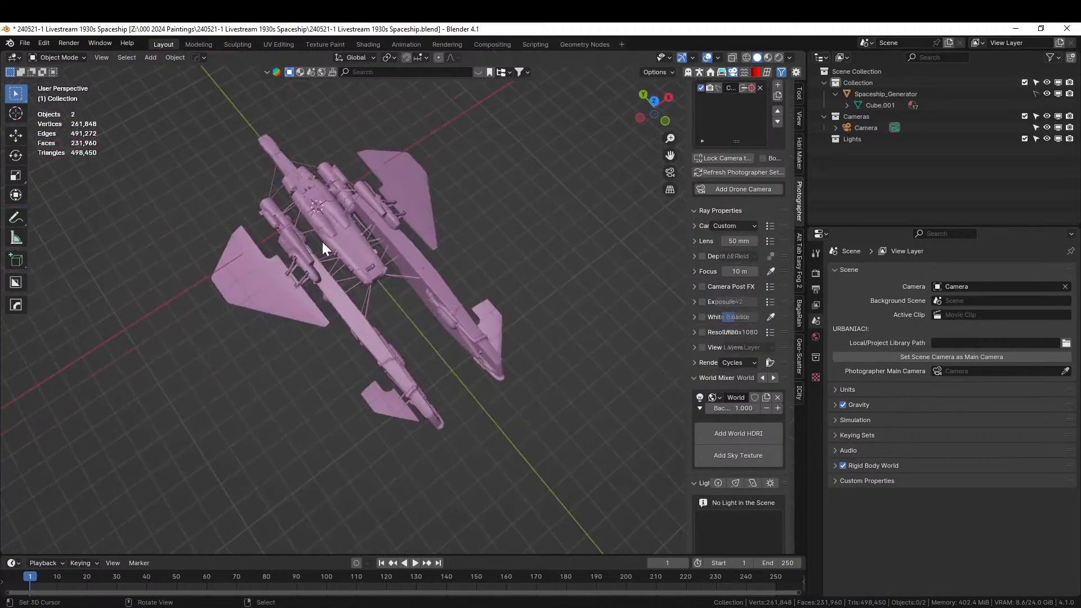
{"action": "key", "text": "KP_7"}
Split off an Asset Browser area and open the Baked_2K (Low Quality) spaceships under ModelshopGreebles in the Big Medium Small library
{"action": "left_click_drag", "start_coordinate": [3, 54], "coordinate": [386, 85]}
{"action": "key", "text": "shift+F1"}
{"action": "key", "text": "shift+F1"}
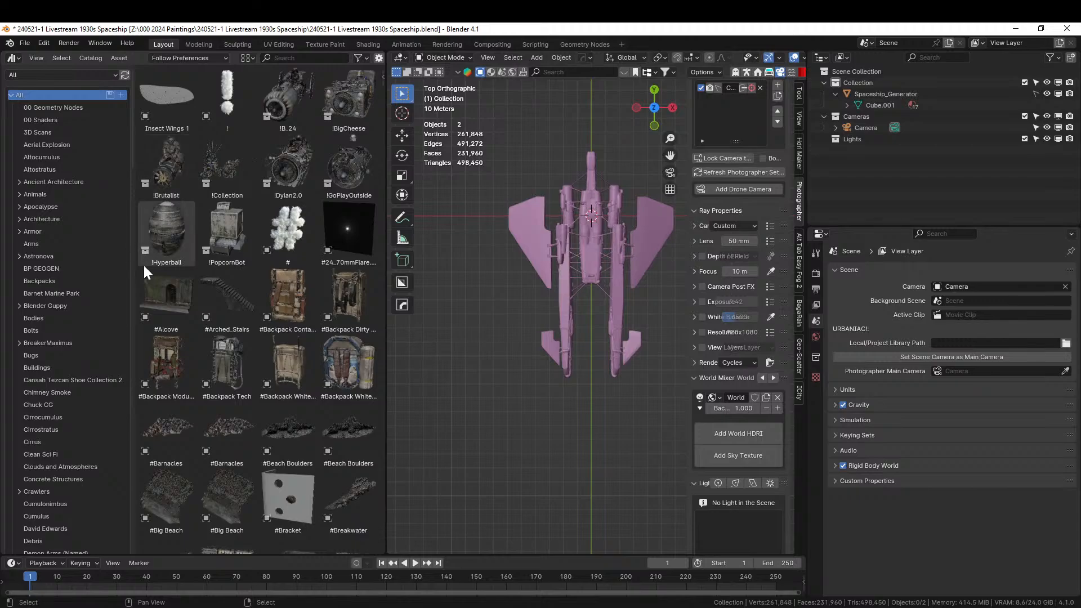
{"action": "left_click", "coordinate": [54, 76]}
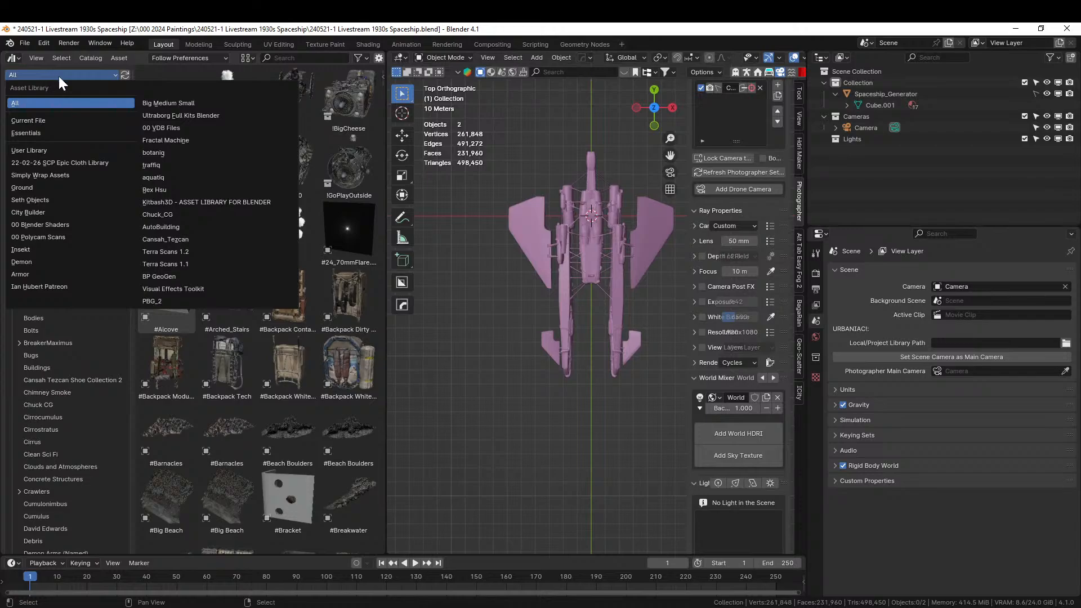
{"action": "left_click", "coordinate": [177, 104]}
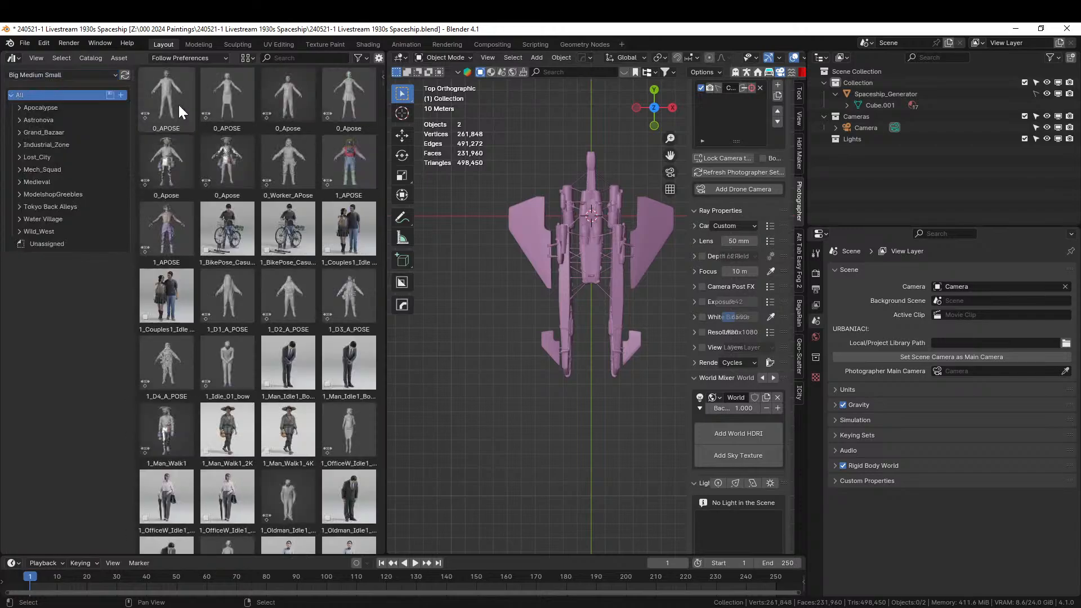
{"action": "left_click", "coordinate": [19, 195]}
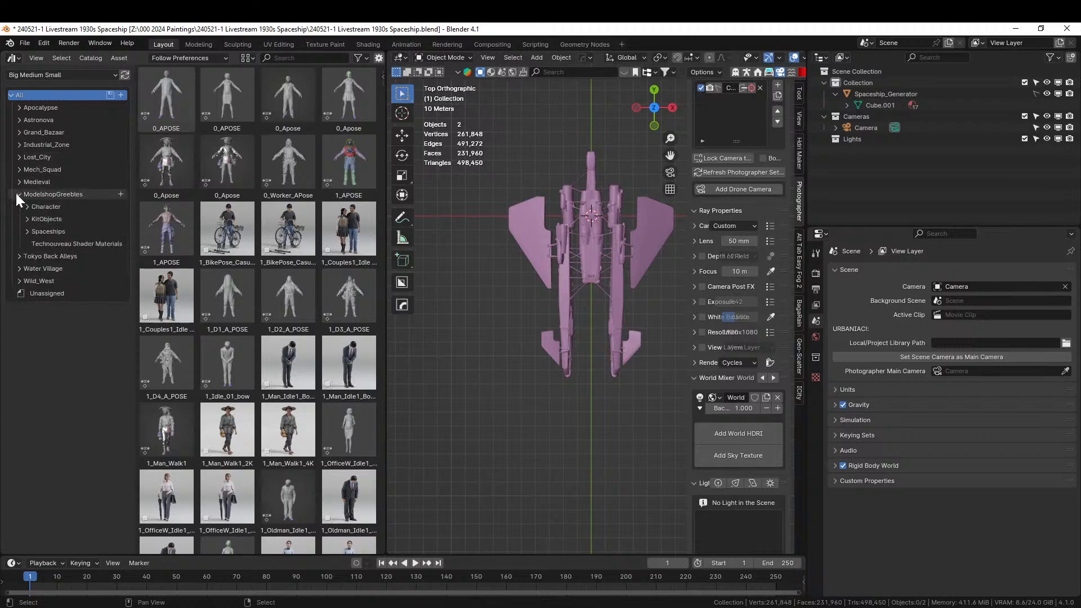
{"action": "left_click", "coordinate": [27, 232]}
{"action": "left_click", "coordinate": [76, 243]}
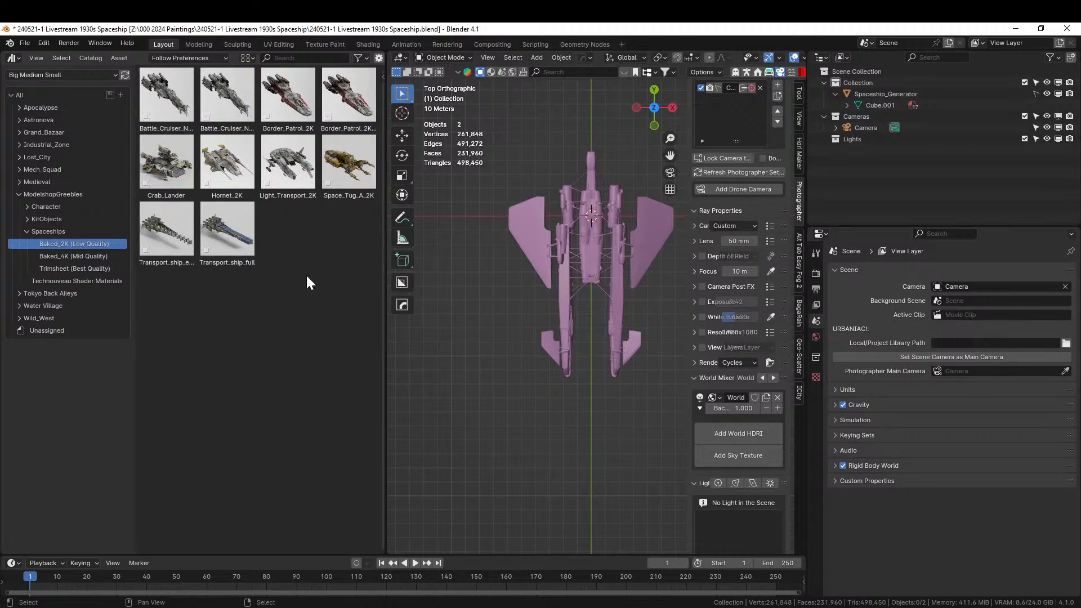
Place the Transport_ship_full asset beside the generated ship at about X -181 m, Y -27 m as a size reference
{"action": "scroll", "coordinate": [543, 332], "scroll_direction": "down", "scroll_amount": 3}
{"action": "scroll", "coordinate": [543, 330], "scroll_direction": "down", "scroll_amount": 1}
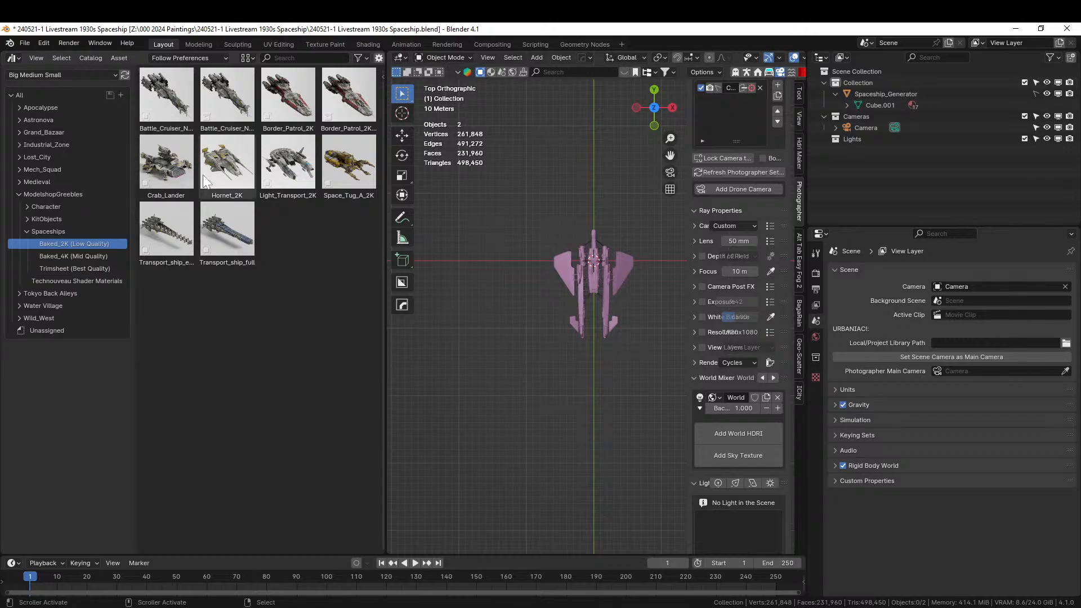
{"action": "left_click_drag", "start_coordinate": [227, 243], "coordinate": [472, 279]}
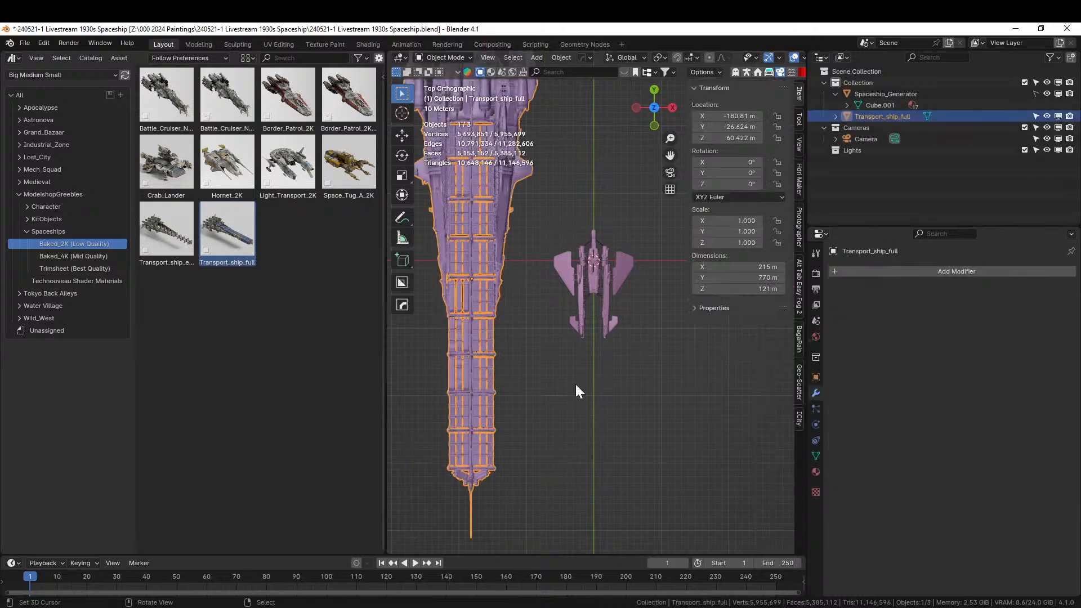
{"action": "scroll", "coordinate": [575, 383], "scroll_direction": "down", "scroll_amount": 4}
{"action": "middle_click_drag", "start_coordinate": [576, 382], "coordinate": [561, 347], "text": "shift"}
{"action": "scroll", "coordinate": [561, 346], "scroll_direction": "up", "scroll_amount": 4}
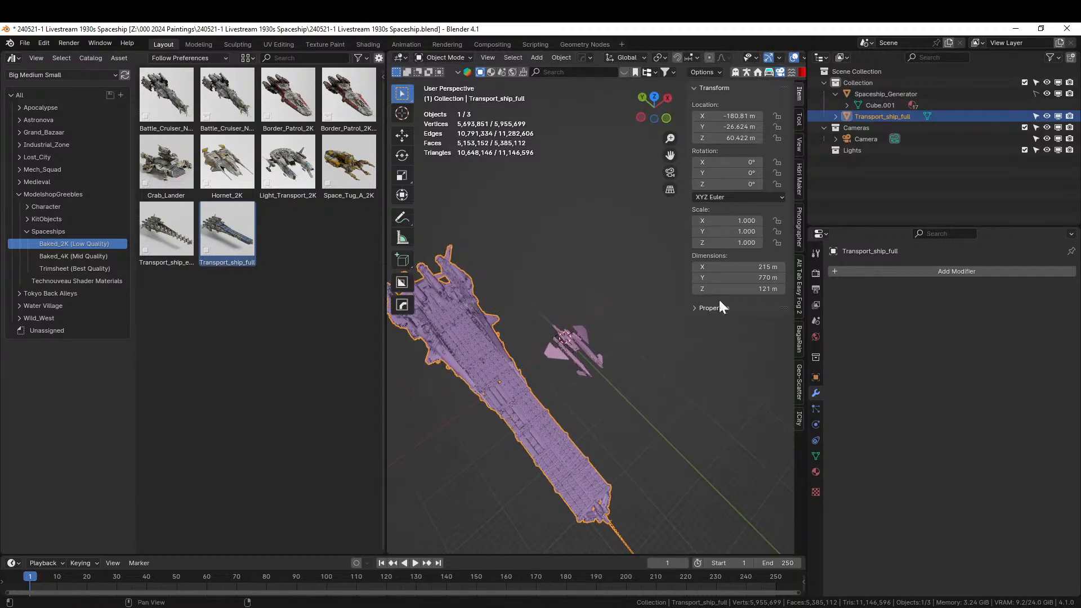
Set the viewport's clip end to 5000 m and narrow the Asset Browser to give the viewport more room
{"action": "left_click", "coordinate": [799, 139]}
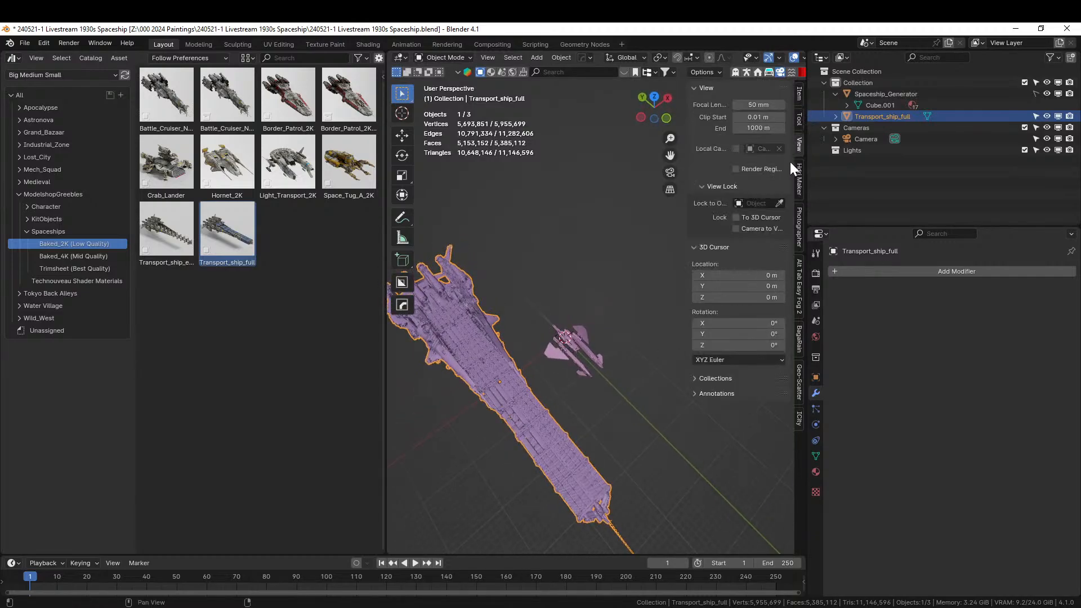
{"action": "double_click", "coordinate": [755, 128]}
{"action": "type", "text": "5000"}
{"action": "key", "text": "Return"}
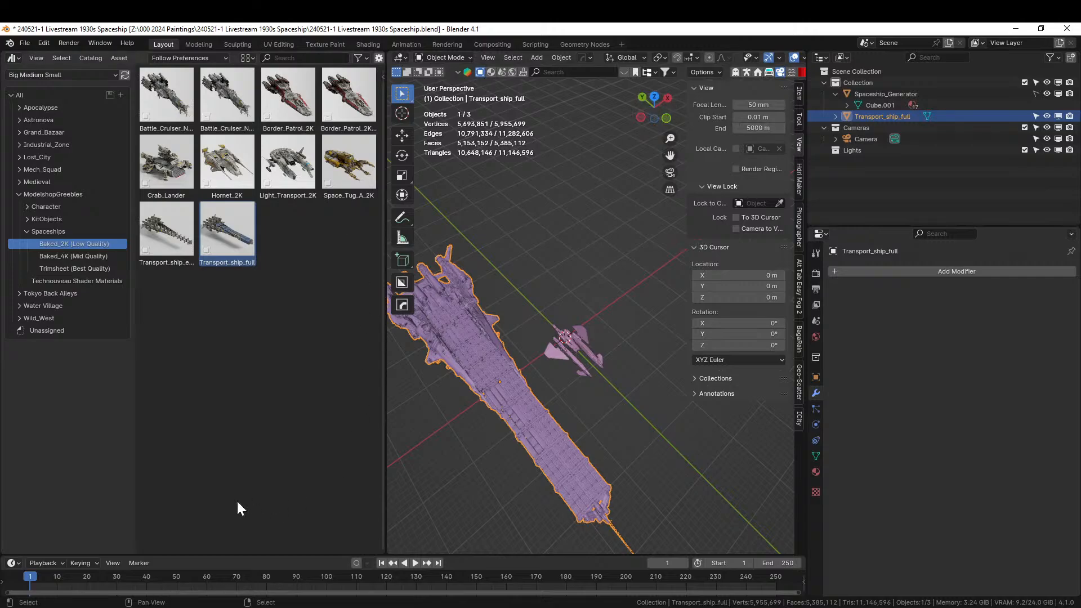
{"action": "middle_click_drag", "start_coordinate": [555, 394], "coordinate": [538, 428]}
{"action": "scroll", "coordinate": [508, 380], "scroll_direction": "up", "scroll_amount": 2}
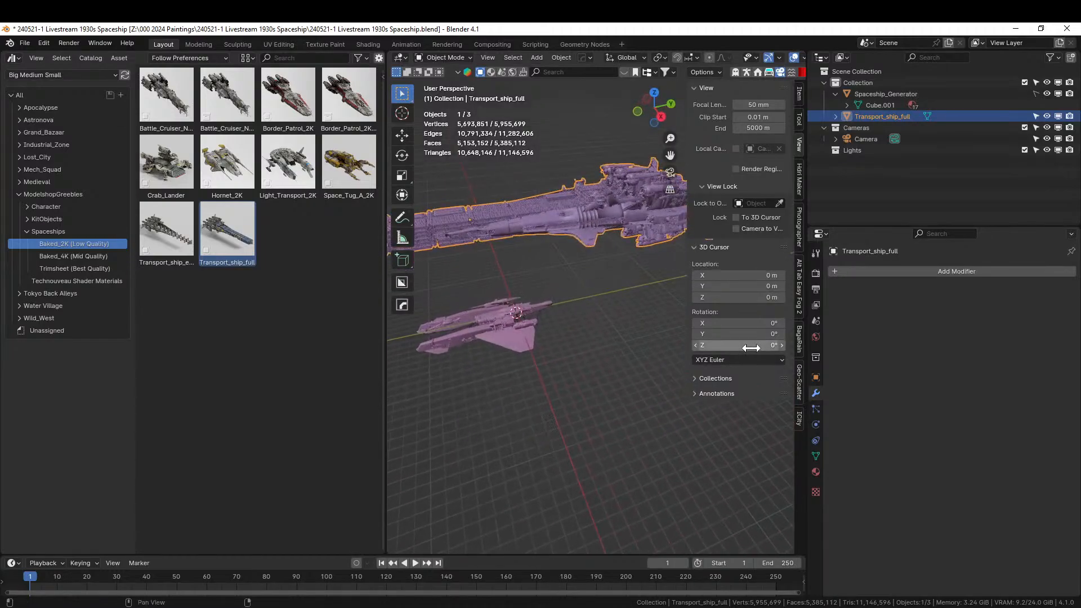
{"action": "left_click_drag", "start_coordinate": [384, 261], "coordinate": [299, 262]}
{"action": "scroll", "coordinate": [479, 332], "scroll_direction": "down", "scroll_amount": 2}
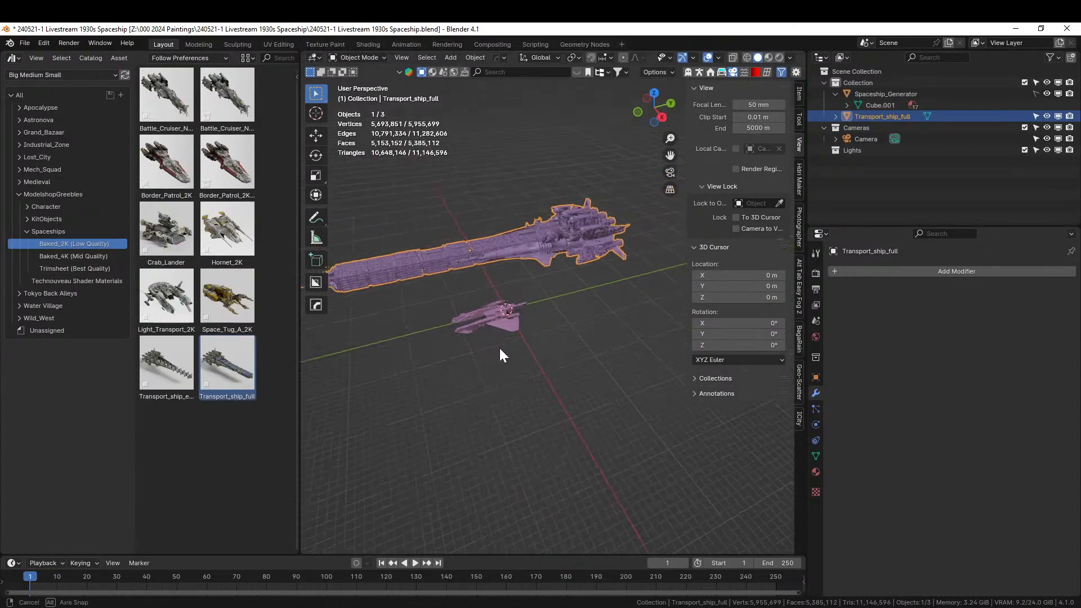
{"action": "middle_click_drag", "start_coordinate": [497, 352], "coordinate": [538, 371]}
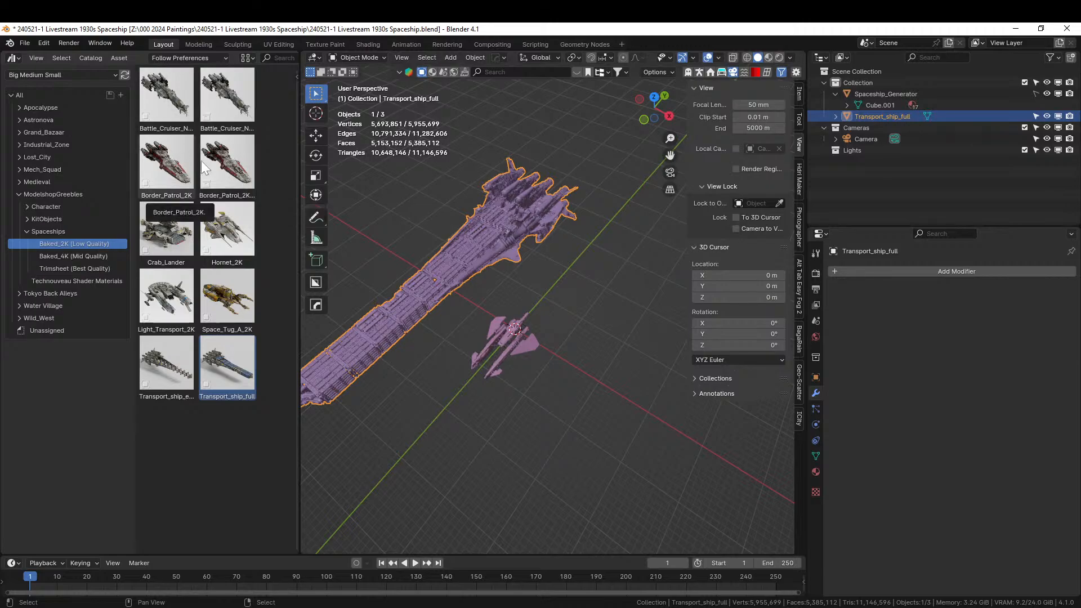
Place the Border_Patrol_2K asset on the other side of the generated ship and delete the Transport_ship_full object
{"action": "left_click_drag", "start_coordinate": [162, 168], "coordinate": [388, 230]}
{"action": "left_click_drag", "start_coordinate": [603, 384], "coordinate": [603, 382]}
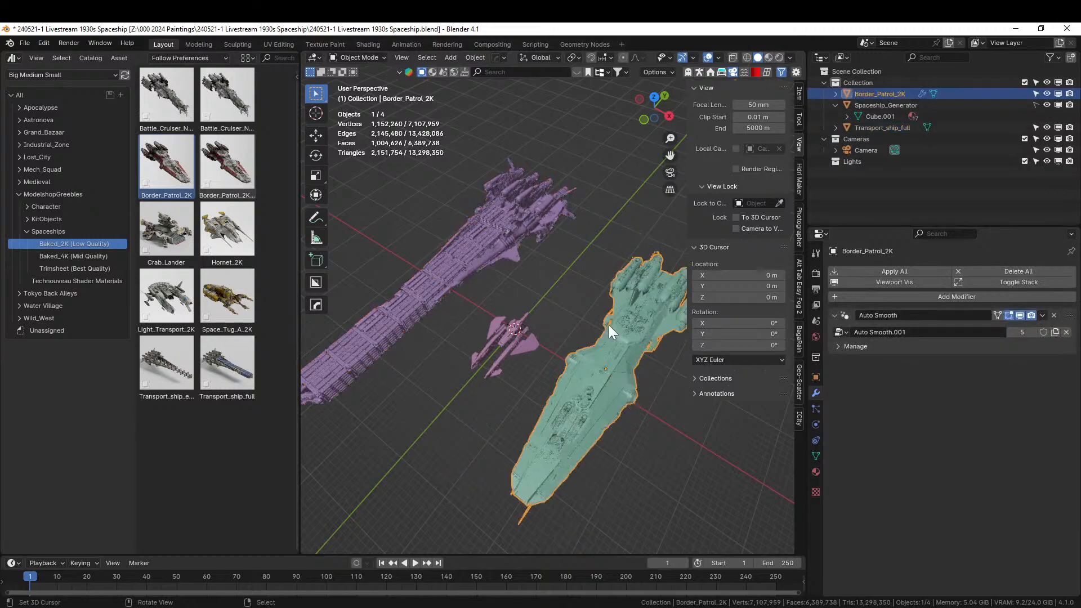
{"action": "left_click", "coordinate": [498, 222]}
{"action": "key", "text": "Delete"}
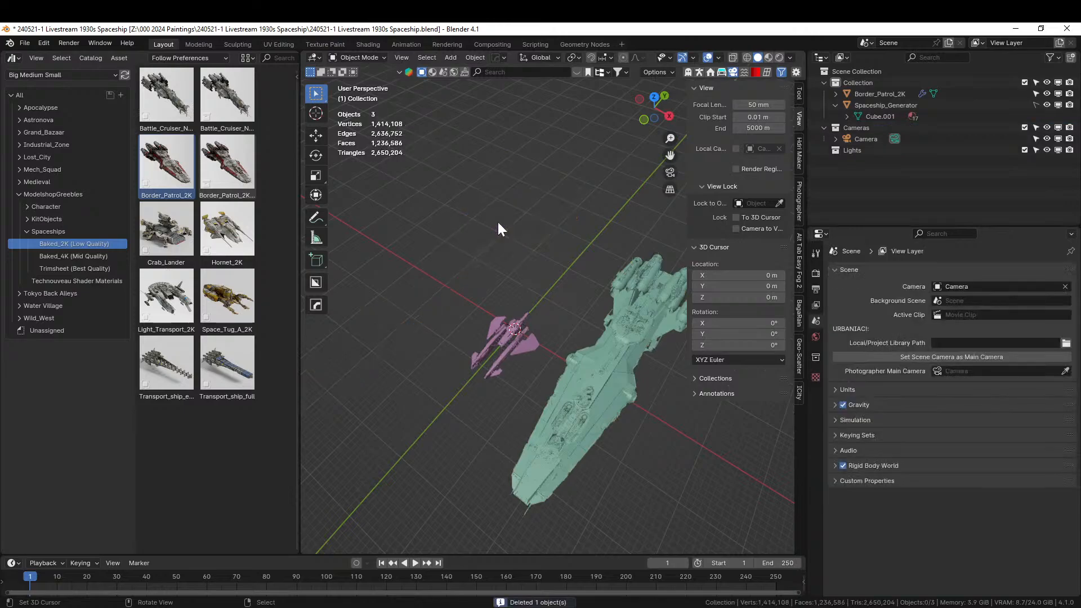
Make Spaceship_Generator selectable and scale it up about 2.4 times to compare it with the Border_Patrol_2K ship
{"action": "key", "text": "KP_7"}
{"action": "middle_click_drag", "start_coordinate": [607, 357], "coordinate": [535, 277]}
{"action": "scroll", "coordinate": [529, 287], "scroll_direction": "down", "scroll_amount": 3}
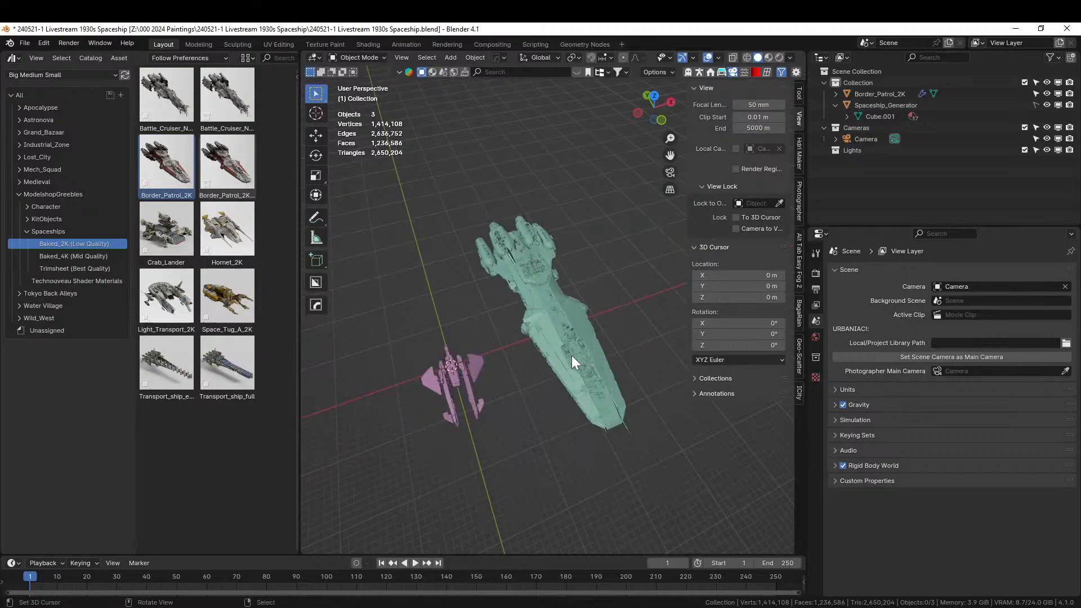
{"action": "key", "text": "KP_7"}
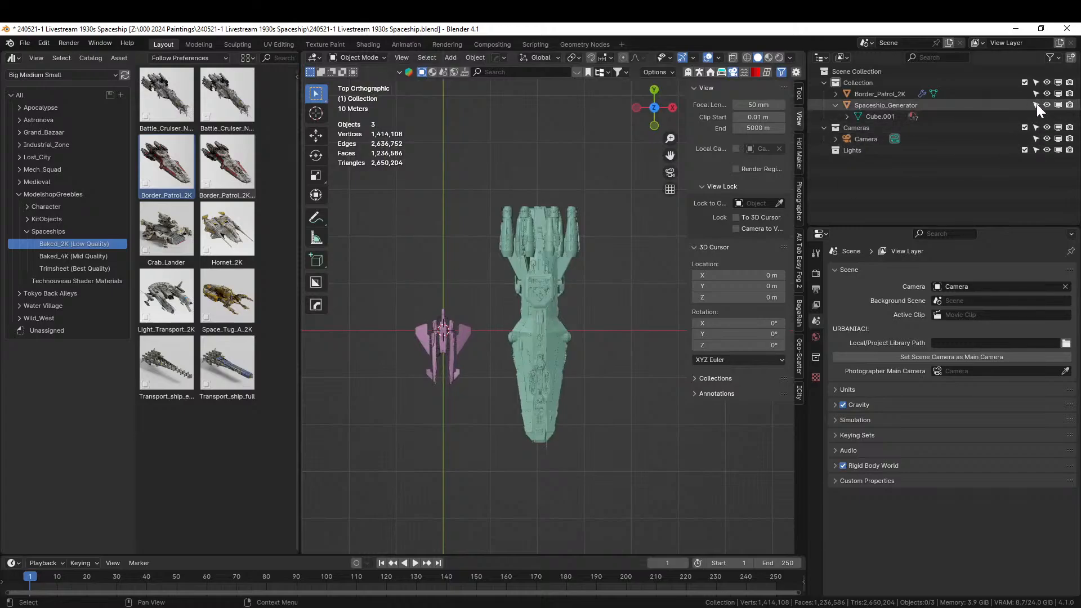
{"action": "left_click", "coordinate": [446, 336]}
{"action": "key", "text": "s"}
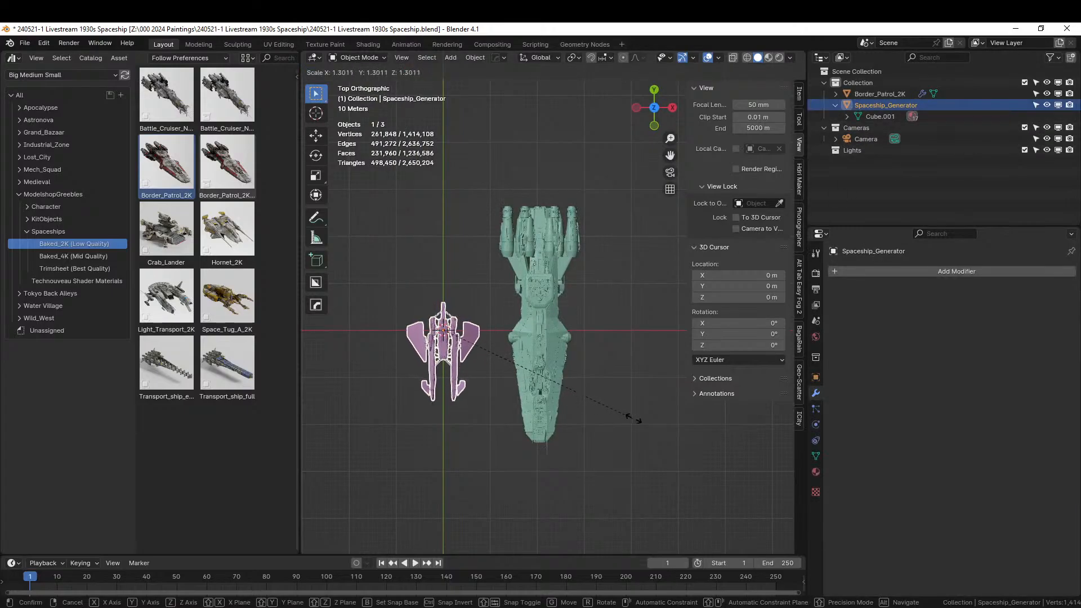
{"action": "left_click", "coordinate": [774, 487]}
{"action": "middle_click_drag", "start_coordinate": [491, 437], "coordinate": [571, 323]}
{"action": "middle_click_drag", "start_coordinate": [557, 352], "coordinate": [432, 394]}
{"action": "key", "text": "KP_7"}
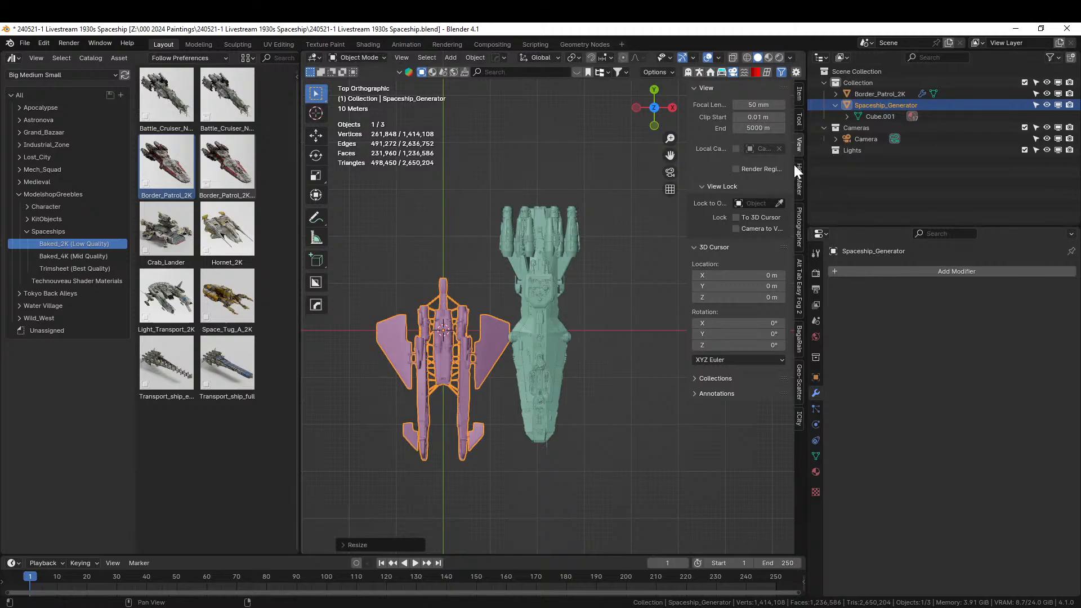
Set Spaceship_Generator's scale to 2 on all axes and apply its rotation and scale
{"action": "left_click", "coordinate": [799, 97]}
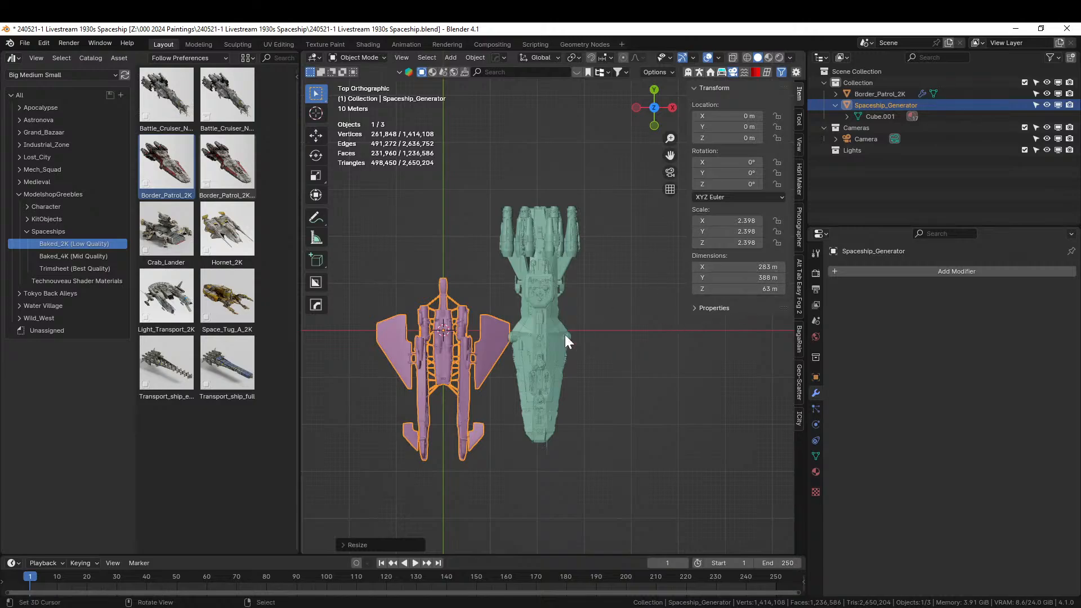
{"action": "left_click_drag", "start_coordinate": [729, 243], "coordinate": [729, 221]}
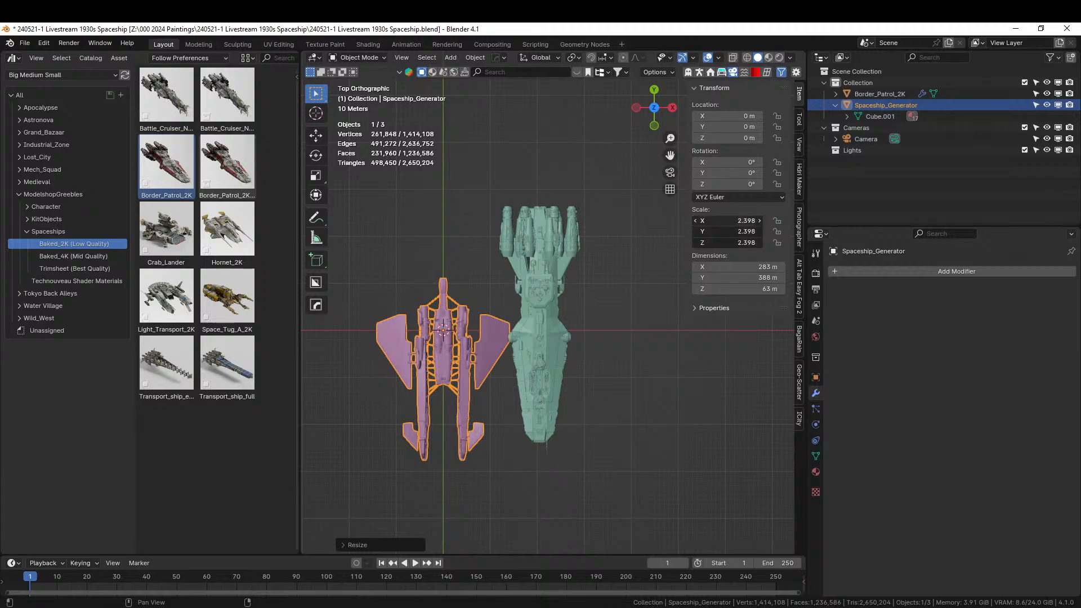
{"action": "type", "text": "2"}
{"action": "key", "text": "Return"}
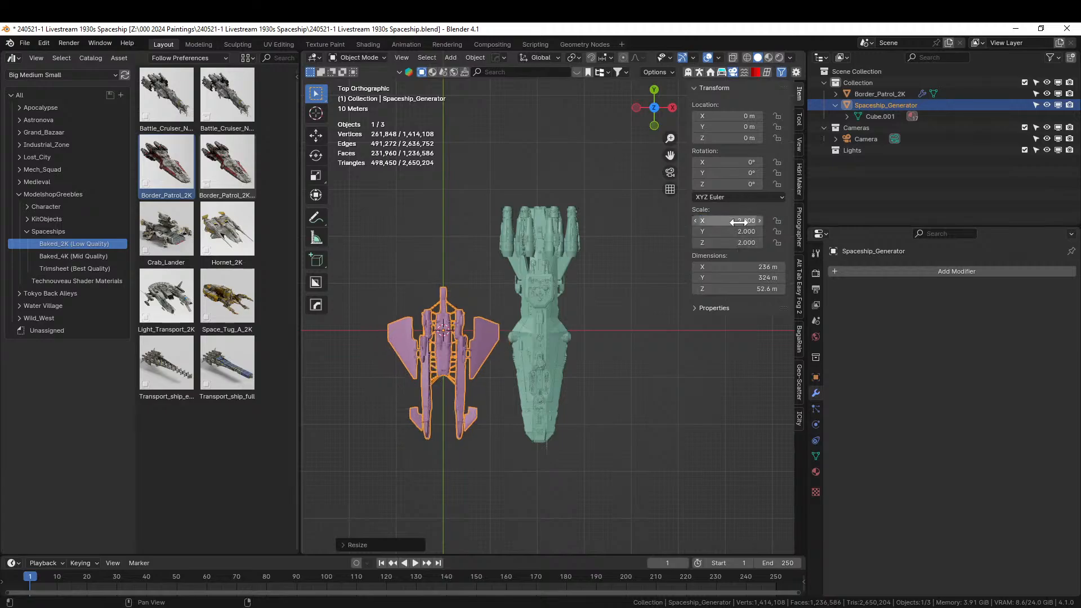
{"action": "key", "text": "ctrl+a"}
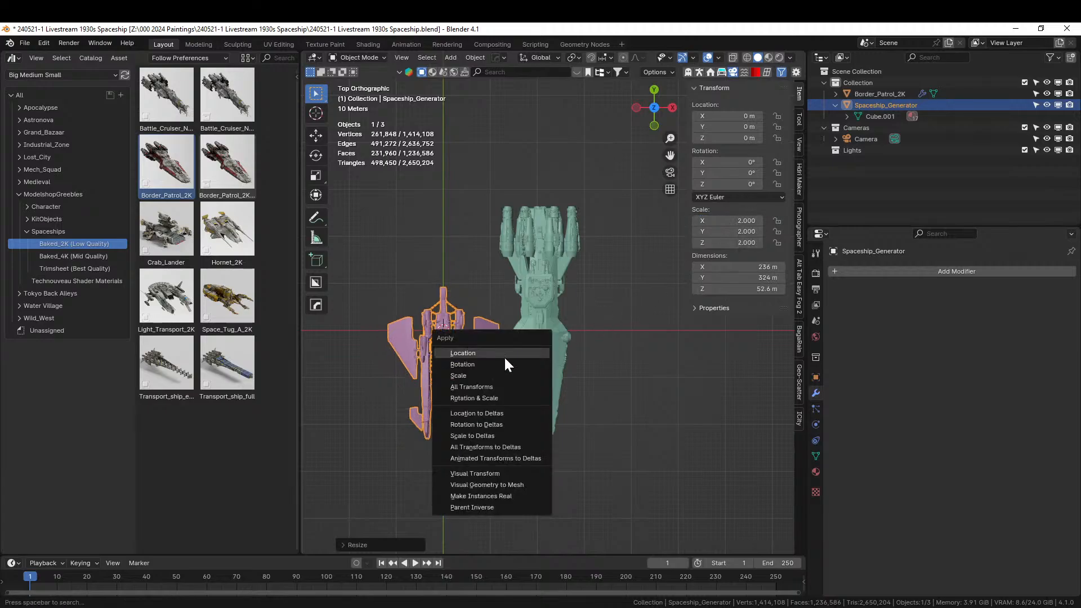
{"action": "left_click", "coordinate": [486, 397]}
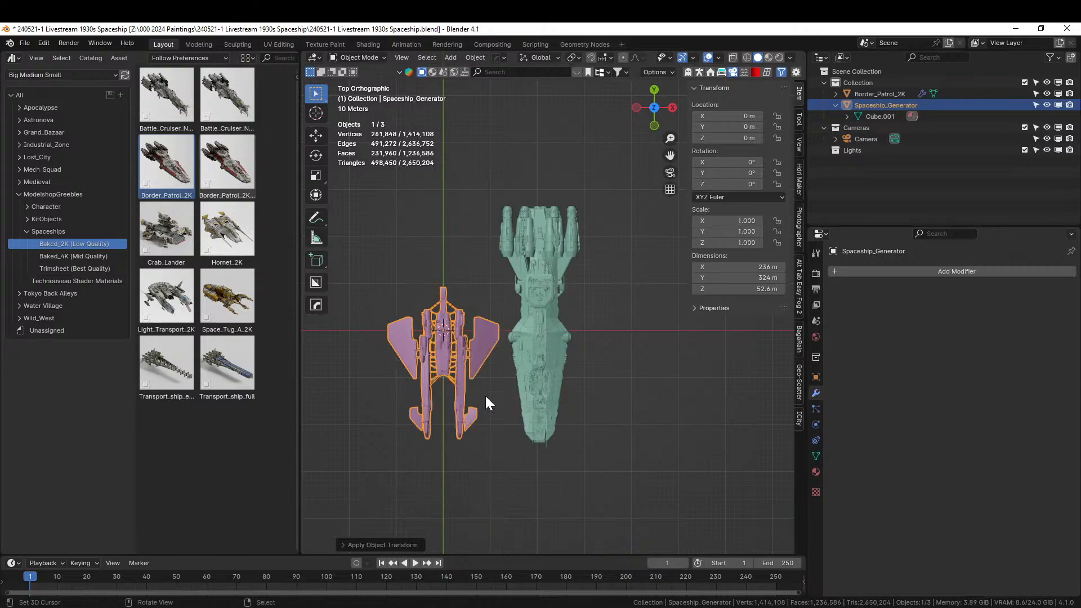
{"action": "middle_click_drag", "start_coordinate": [569, 421], "coordinate": [613, 357]}
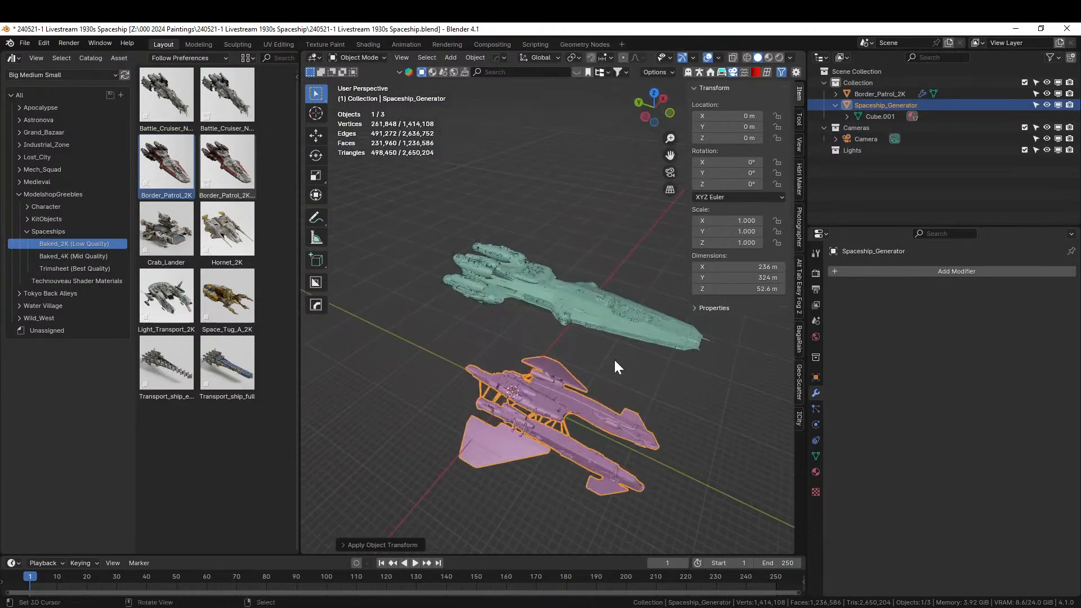
Delete the Border_Patrol_2K reference ship and return to the top view
{"action": "left_click", "coordinate": [523, 299]}
{"action": "key", "text": "Delete"}
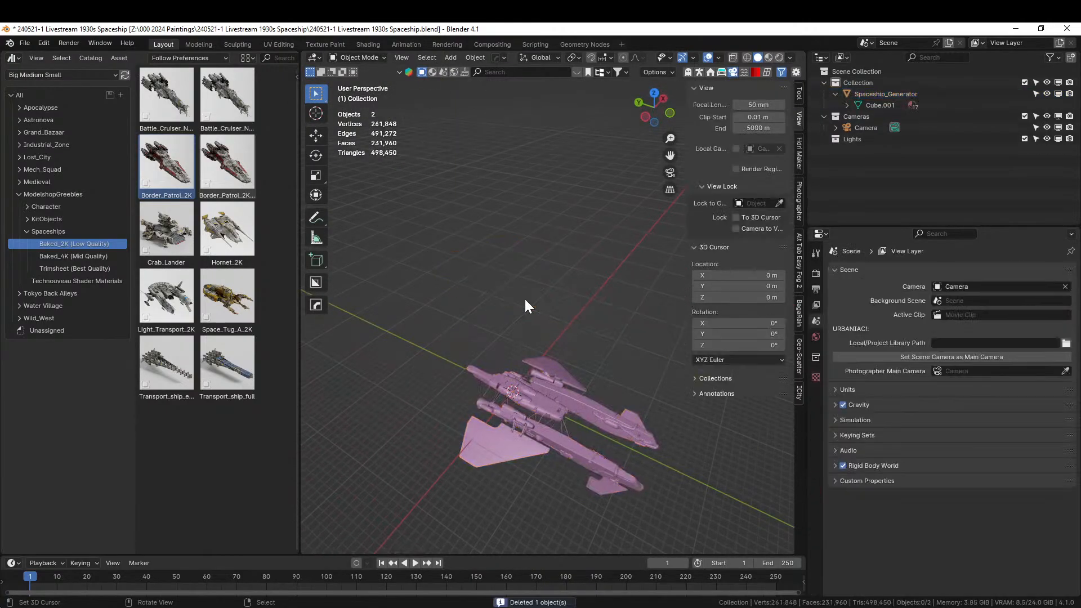
{"action": "middle_click_drag", "start_coordinate": [535, 310], "coordinate": [551, 348]}
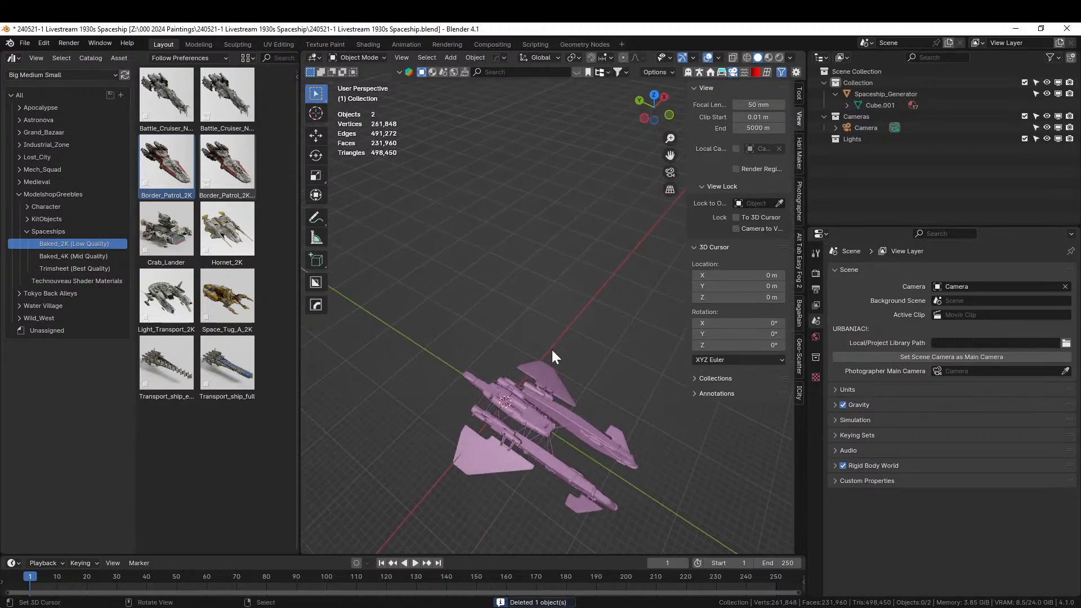
{"action": "key", "text": "KP_7"}
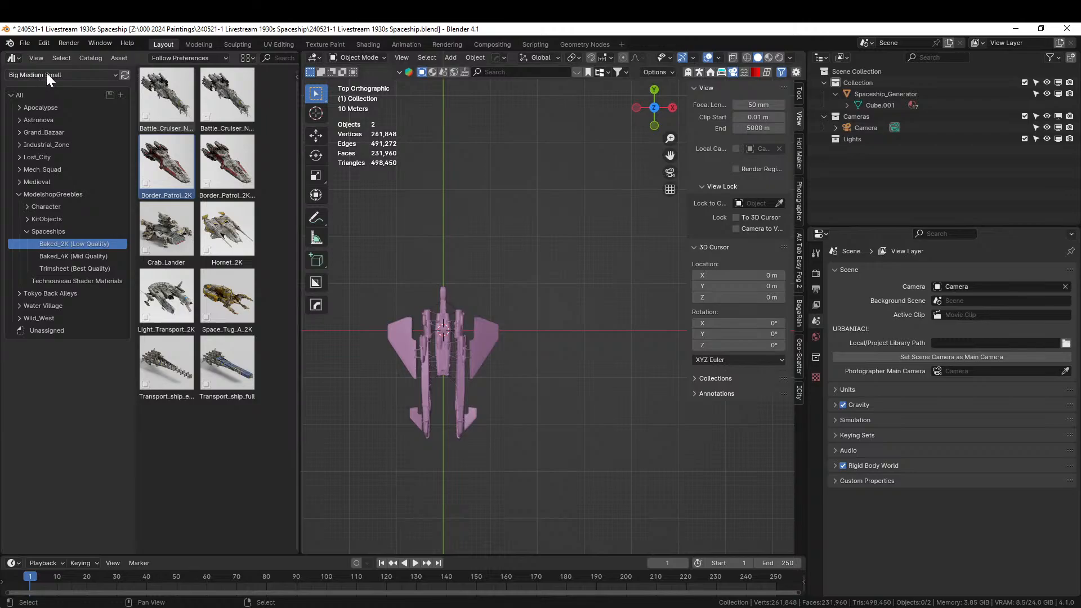
Show the Trimsheet (Best Quality) assets of KitObjects and duplicate the Asset Browser into a new window
{"action": "left_click", "coordinate": [26, 219]}
{"action": "left_click", "coordinate": [70, 254]}
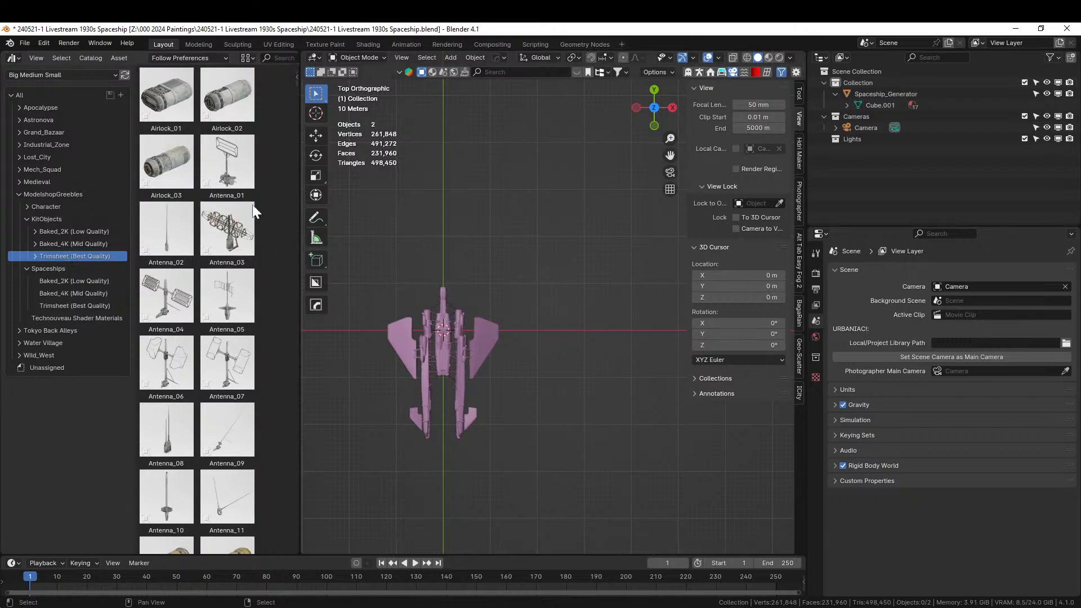
{"action": "mouse_move", "coordinate": [555, 340]}
{"action": "middle_mouse_down"}
{"action": "mouse_move", "coordinate": [580, 324]}
{"action": "mouse_move", "coordinate": [544, 341]}
{"action": "middle_mouse_up"}
{"action": "key", "text": "KP_7"}
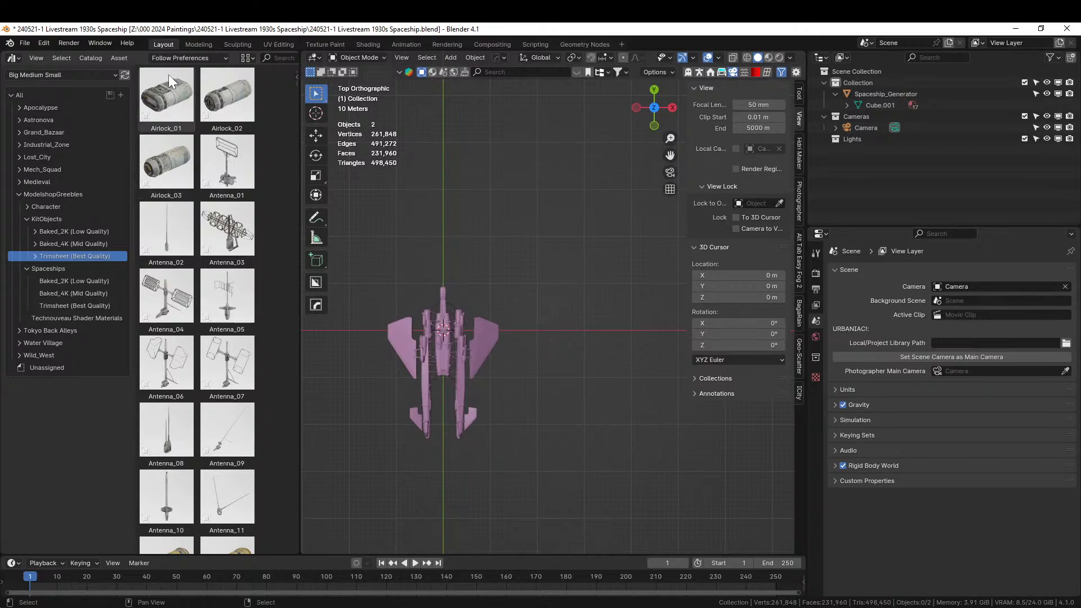
{"action": "right_click", "coordinate": [140, 57]}
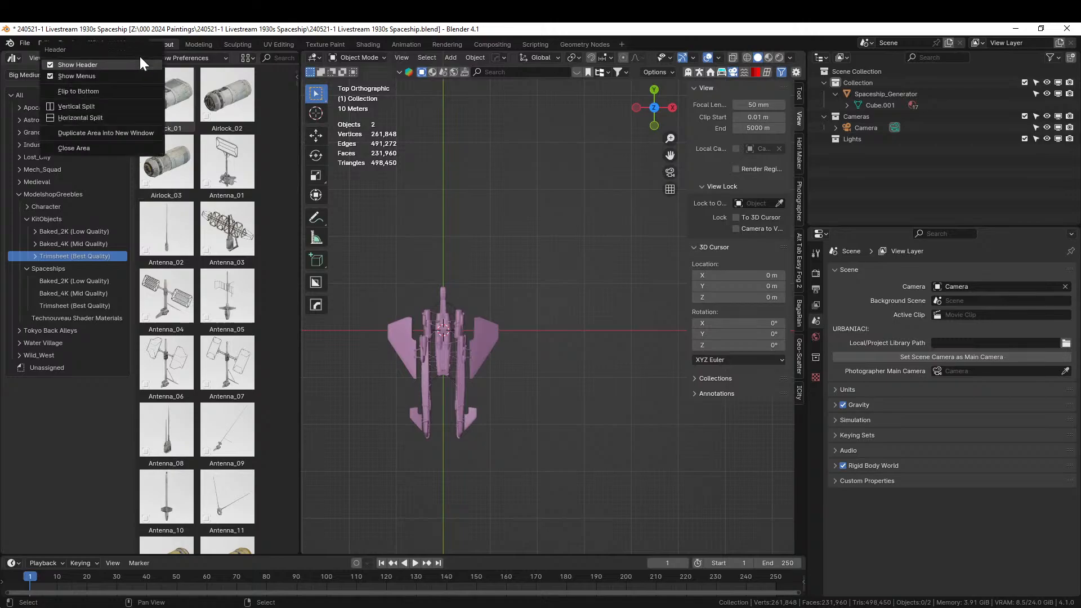
{"action": "left_click", "coordinate": [110, 133]}
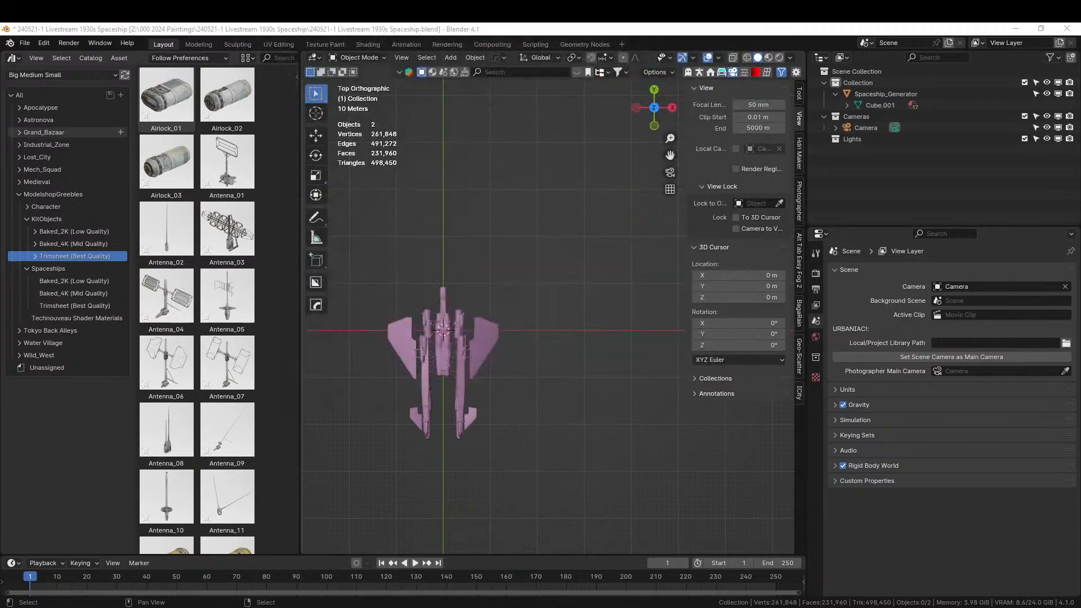
Close the Asset Browser area in the main window, keeping the library in its separate window
{"action": "right_click", "coordinate": [140, 53]}
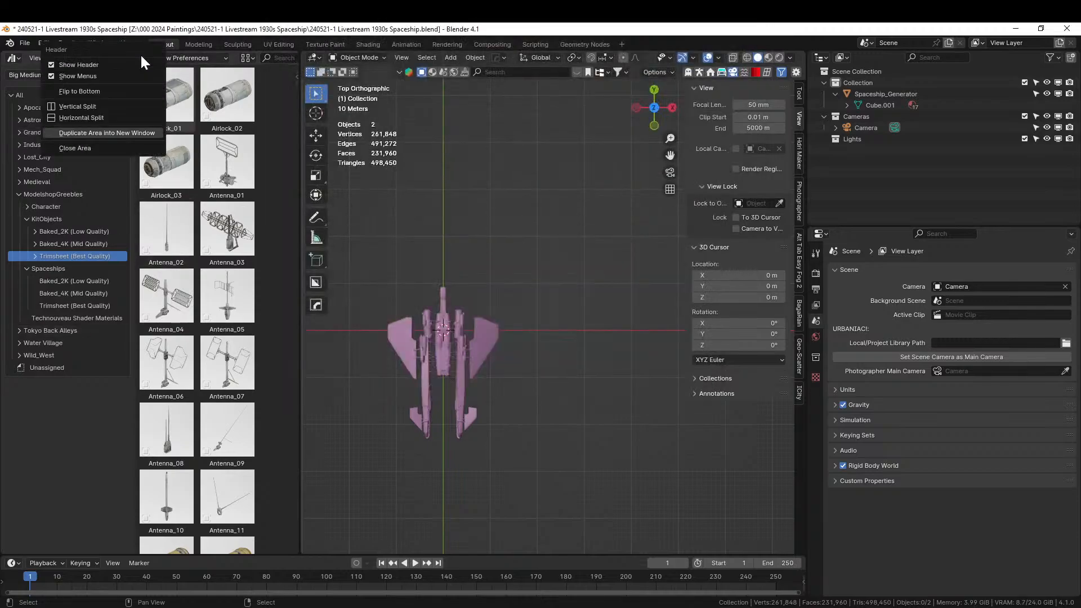
{"action": "left_click", "coordinate": [109, 148]}
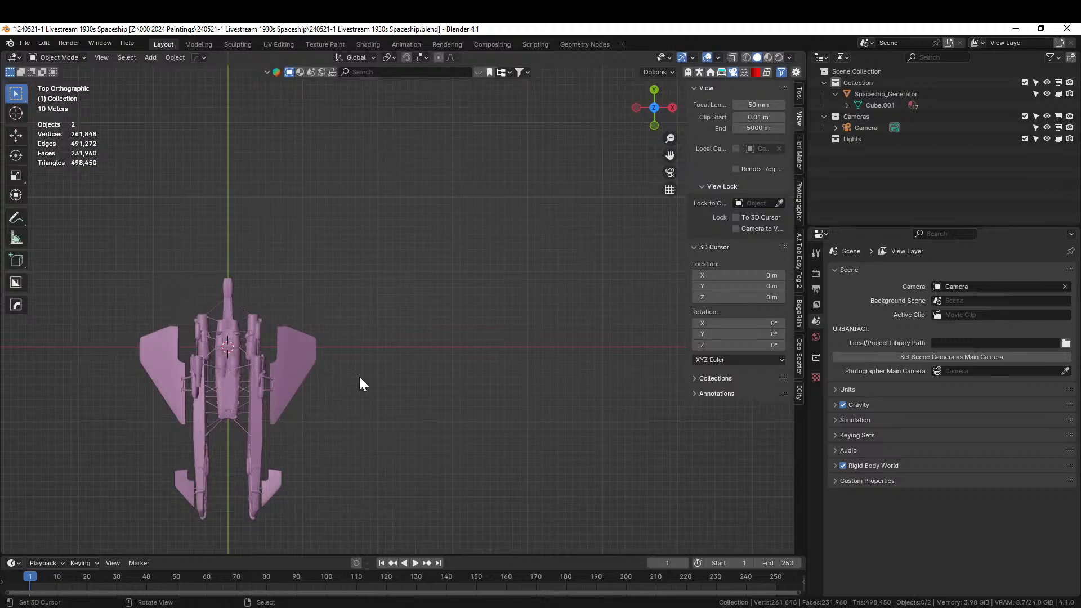
{"action": "middle_click_drag", "start_coordinate": [374, 395], "coordinate": [566, 306], "text": "shift"}
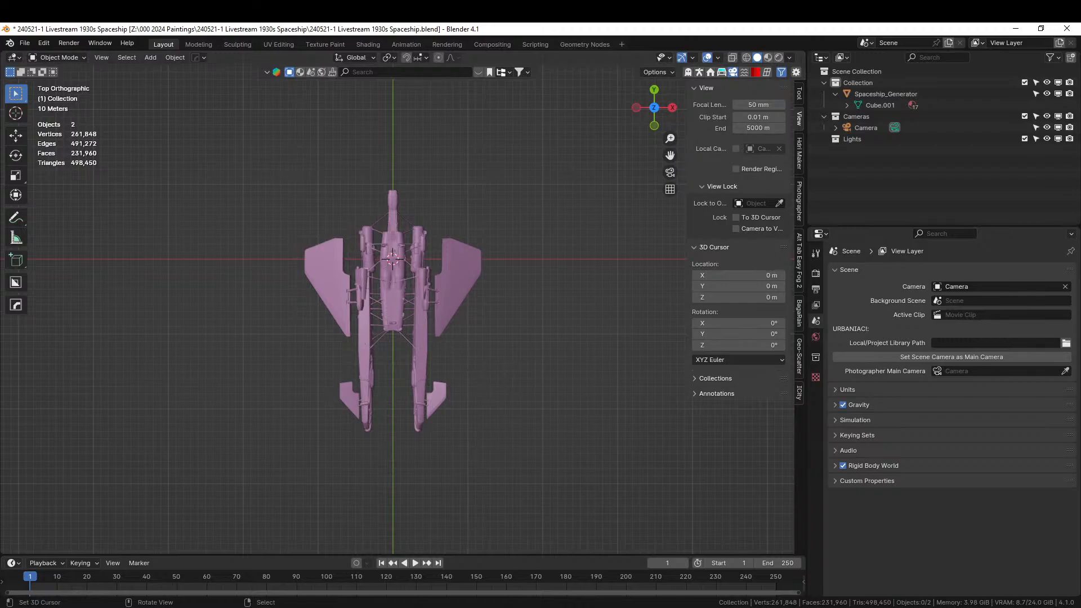
Add Hull_part_08 from the asset library, clear its location to the origin, and scale it up about 4.04 times
{"action": "left_click_drag", "start_coordinate": [741, 85], "coordinate": [528, 264]}
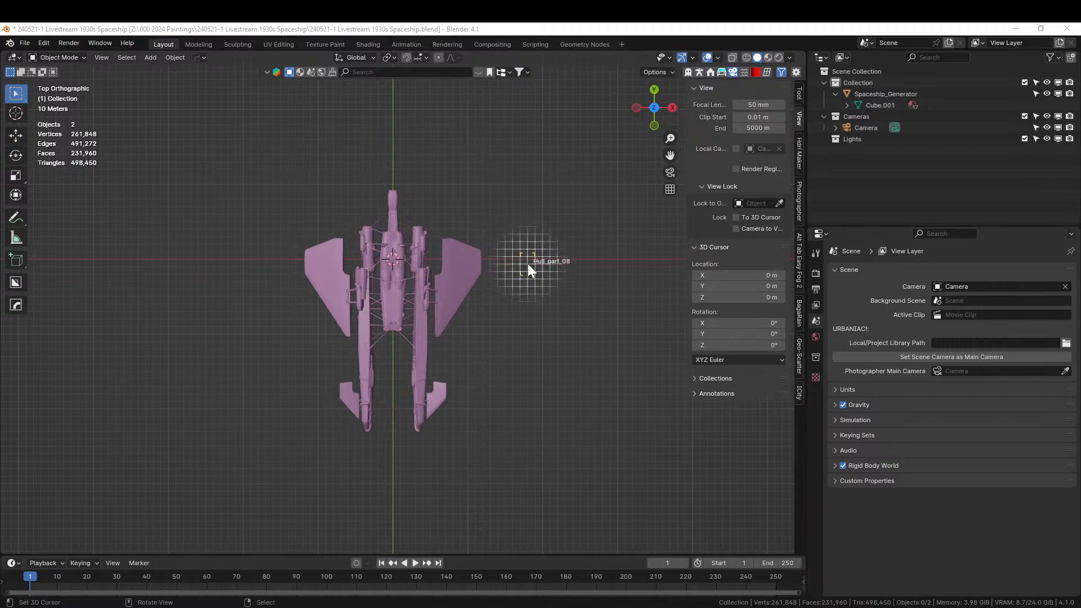
{"action": "left_click_drag", "start_coordinate": [528, 263], "coordinate": [528, 263]}
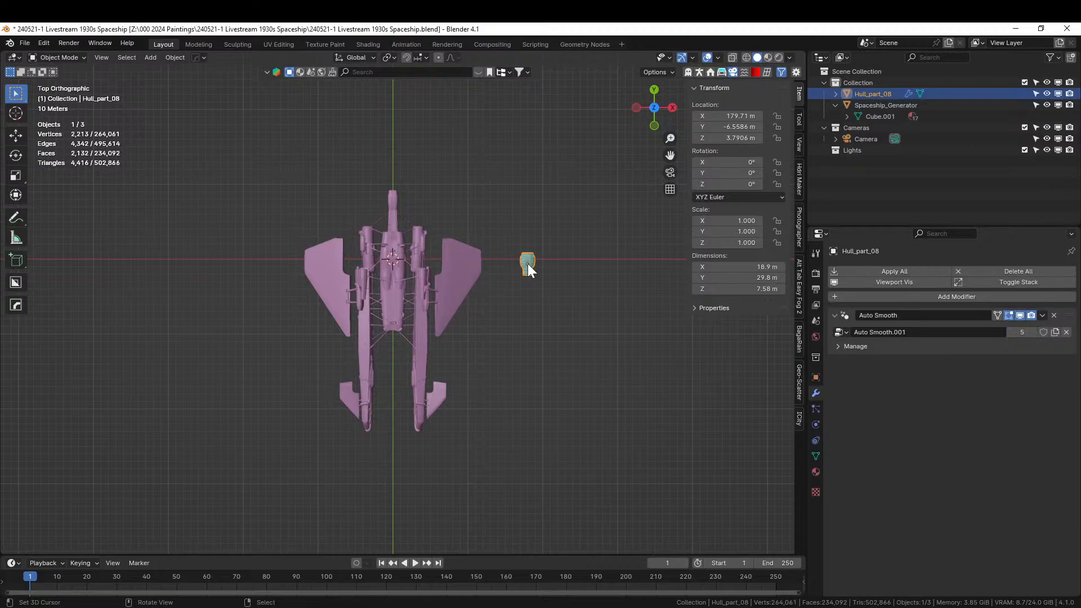
{"action": "key", "text": "alt+g"}
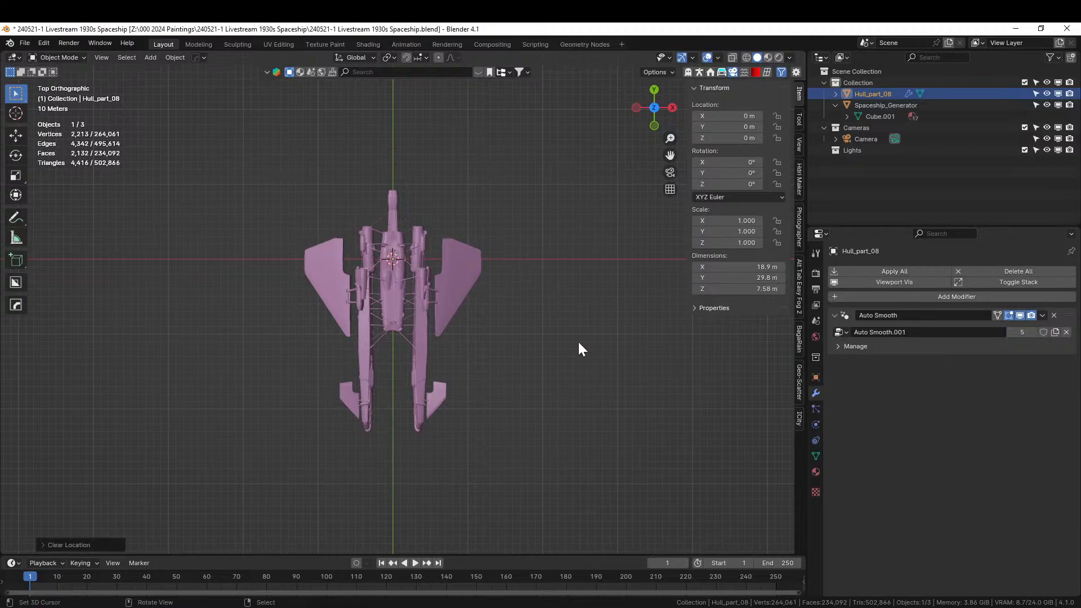
{"action": "key", "text": "s"}
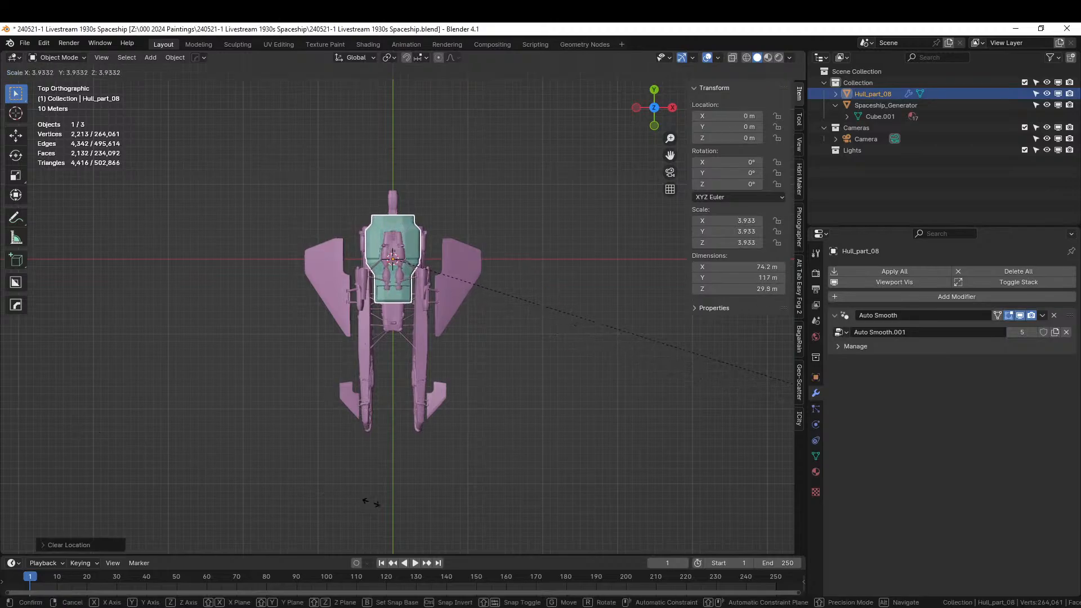
{"action": "left_click", "coordinate": [390, 505]}
Move Hull_part_08 back between the engine pods to about -64.7 m in Y and lower it to about -3.6 m in Z
{"action": "key", "text": "g"}
{"action": "key", "text": "y"}
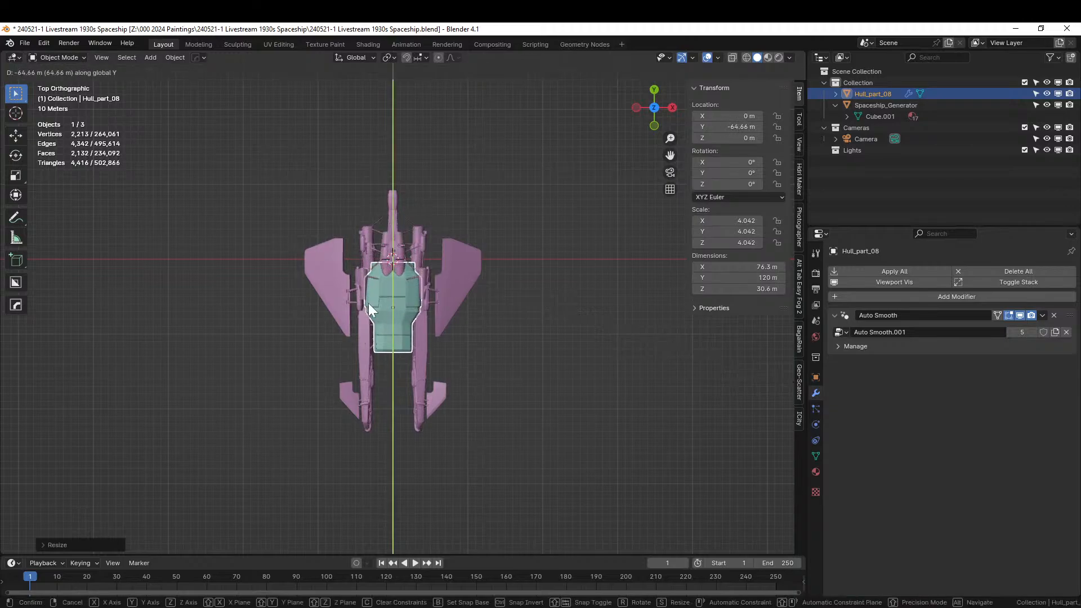
{"action": "left_click", "coordinate": [368, 303]}
{"action": "middle_click_drag", "start_coordinate": [383, 303], "coordinate": [96, 332]}
{"action": "scroll", "coordinate": [288, 373], "scroll_direction": "up", "scroll_amount": 4}
{"action": "key", "text": "KP_1"}
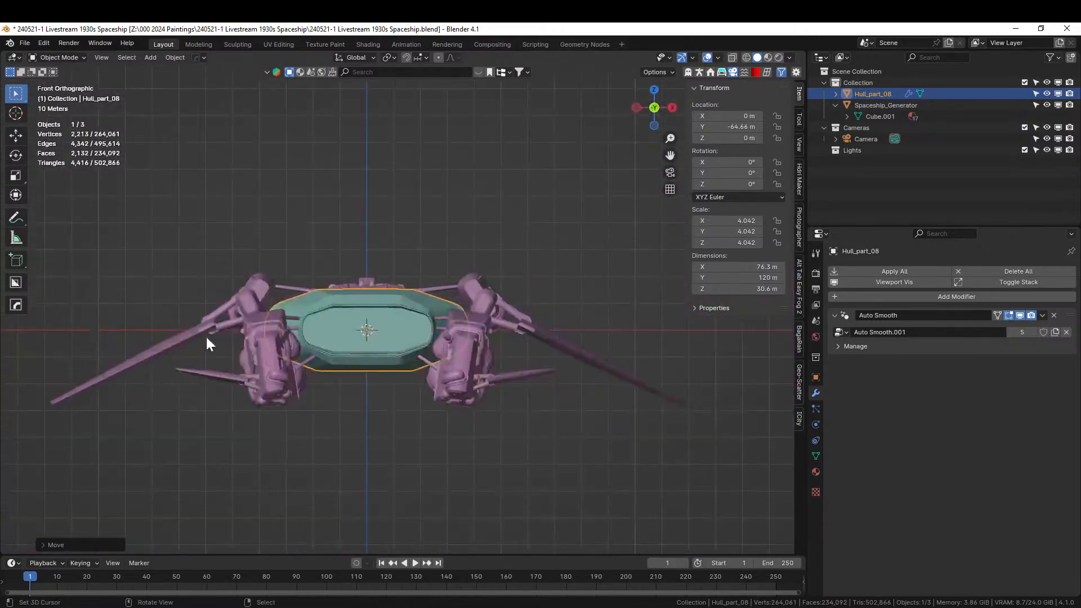
{"action": "key", "text": "g"}
{"action": "key", "text": "z"}
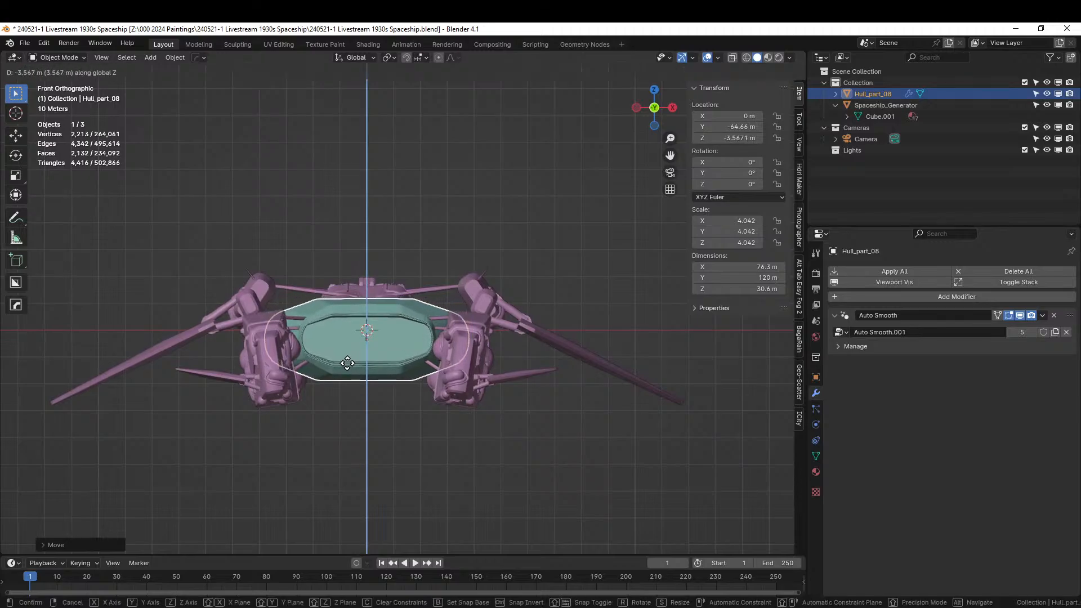
{"action": "left_click", "coordinate": [347, 363]}
Lower Hull_part_08 to about -5.5 m in Z so the ship's central body and top detail protrude from it
{"action": "middle_click_drag", "start_coordinate": [347, 363], "coordinate": [455, 426]}
{"action": "scroll", "coordinate": [455, 425], "scroll_direction": "up", "scroll_amount": 5}
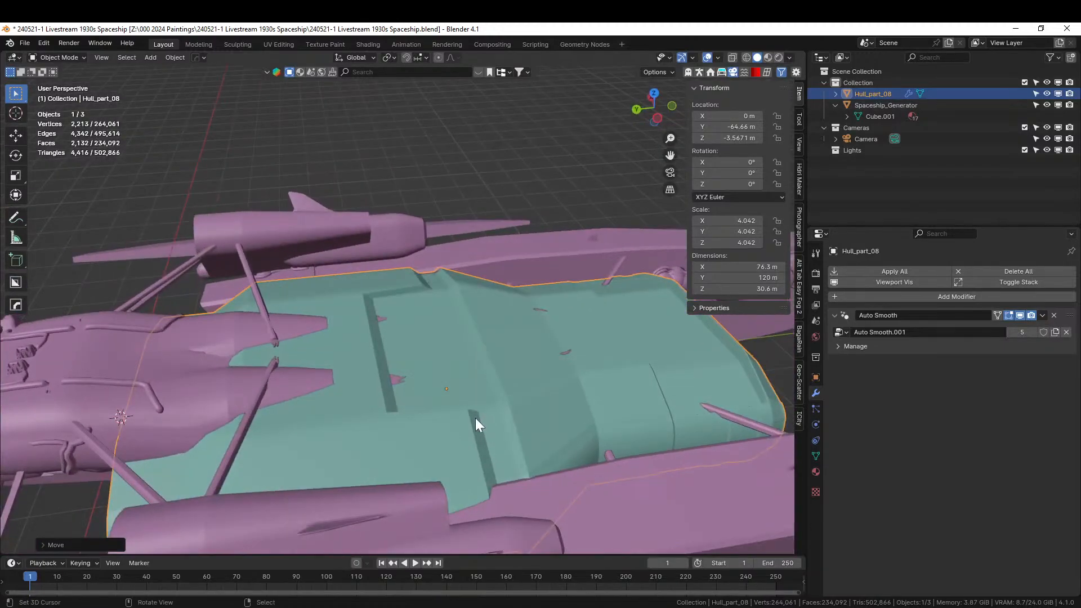
{"action": "key", "text": "g"}
{"action": "key", "text": "z"}
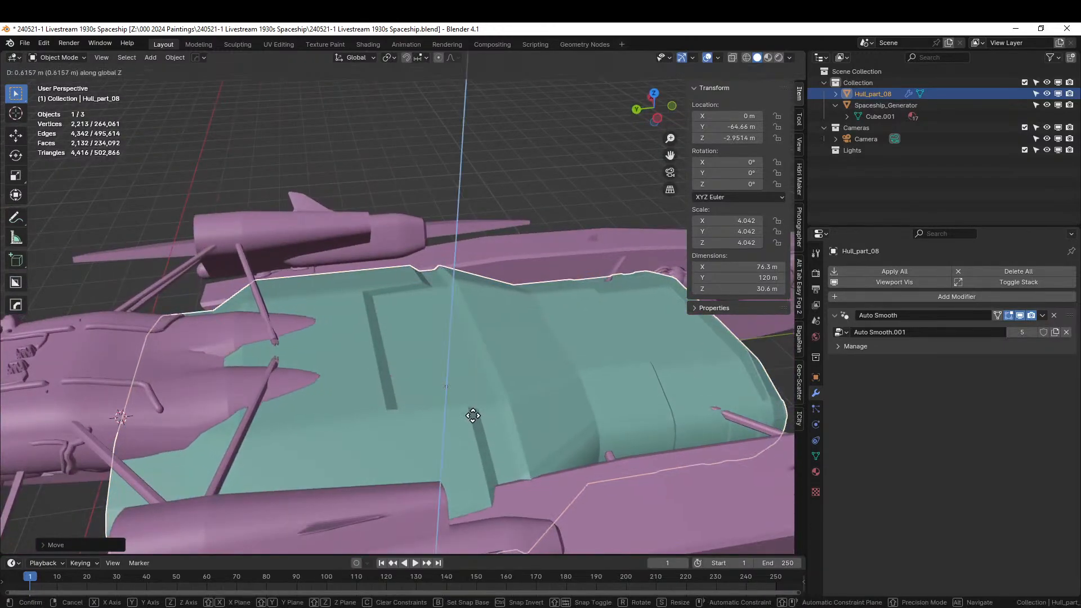
{"action": "middle_click_drag", "start_coordinate": [473, 413], "coordinate": [406, 404], "text": "alt"}
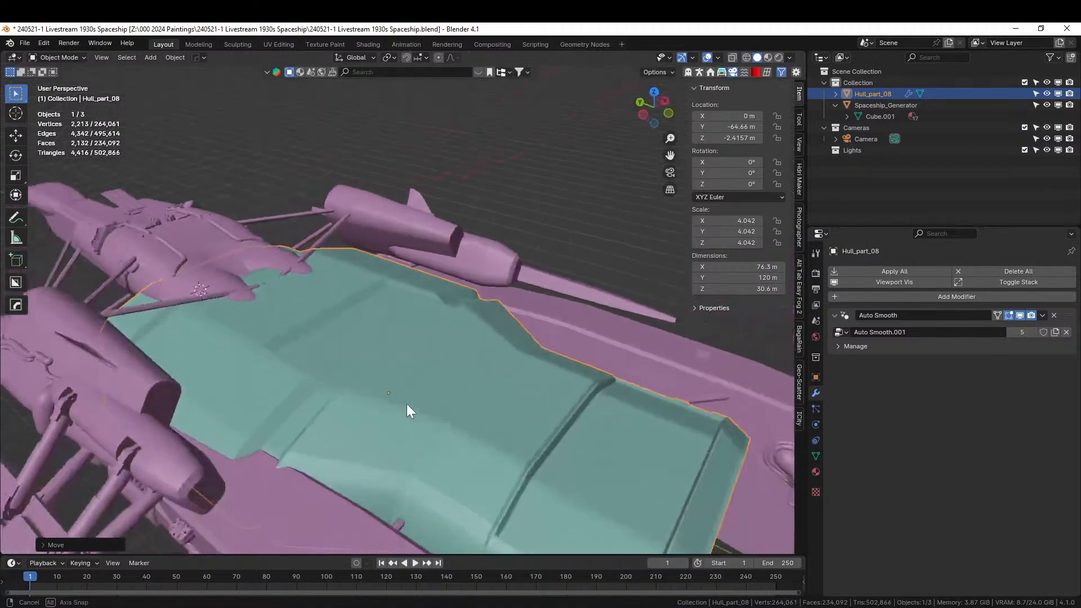
{"action": "left_click", "coordinate": [433, 427]}
{"action": "middle_click_drag", "start_coordinate": [422, 422], "coordinate": [19, 406]}
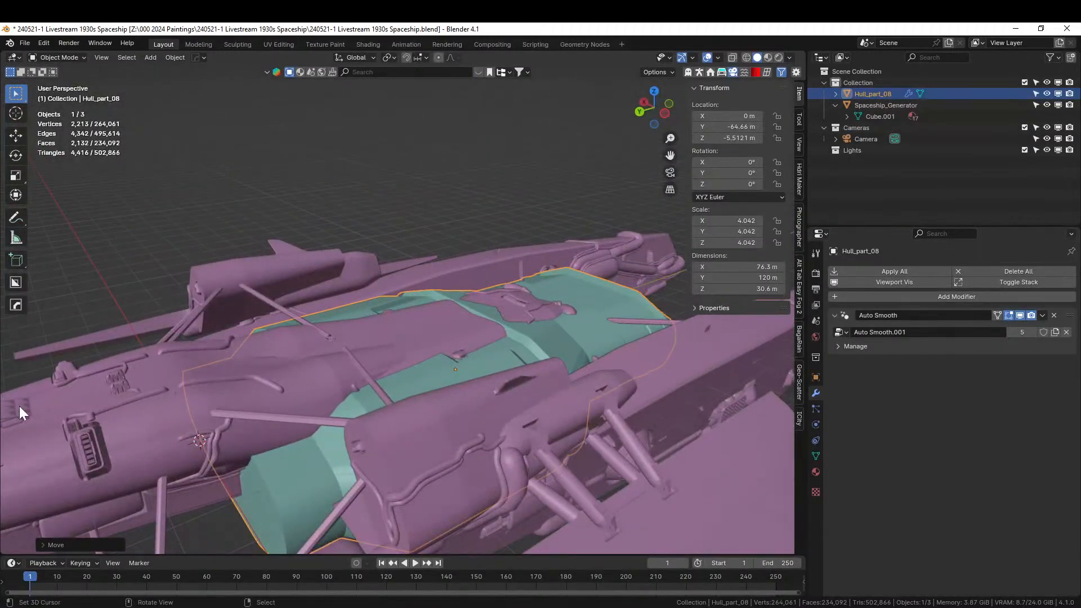
Add Hull_part_10 from the asset library beside the ship in top view and scale it up about 4.3 times
{"action": "middle_click_drag", "start_coordinate": [90, 329], "coordinate": [518, 478]}
{"action": "scroll", "coordinate": [449, 445], "scroll_direction": "up", "scroll_amount": 5}
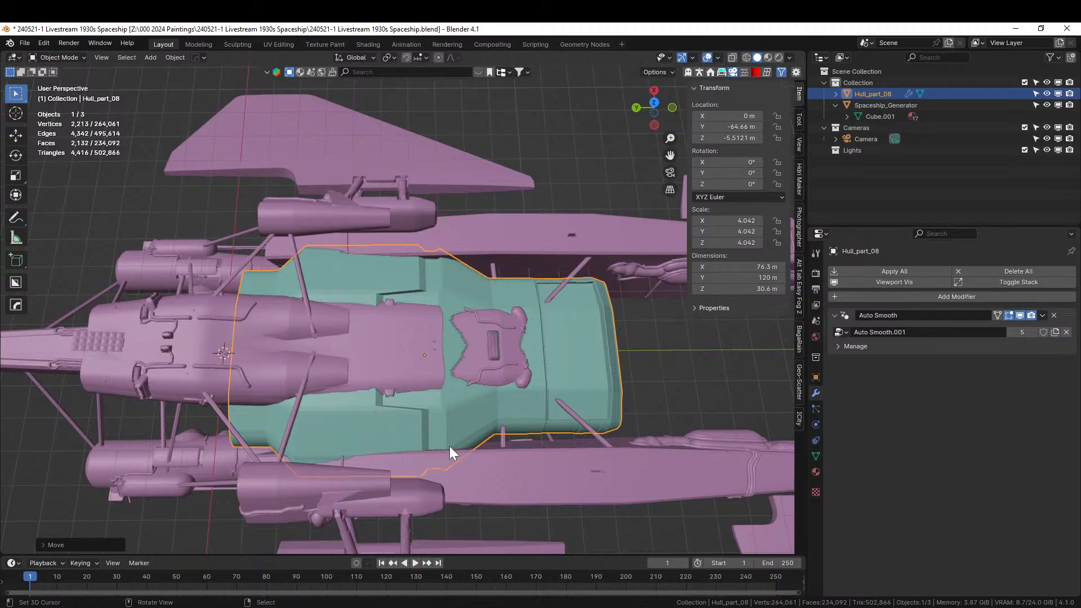
{"action": "middle_click_drag", "start_coordinate": [477, 442], "coordinate": [285, 355]}
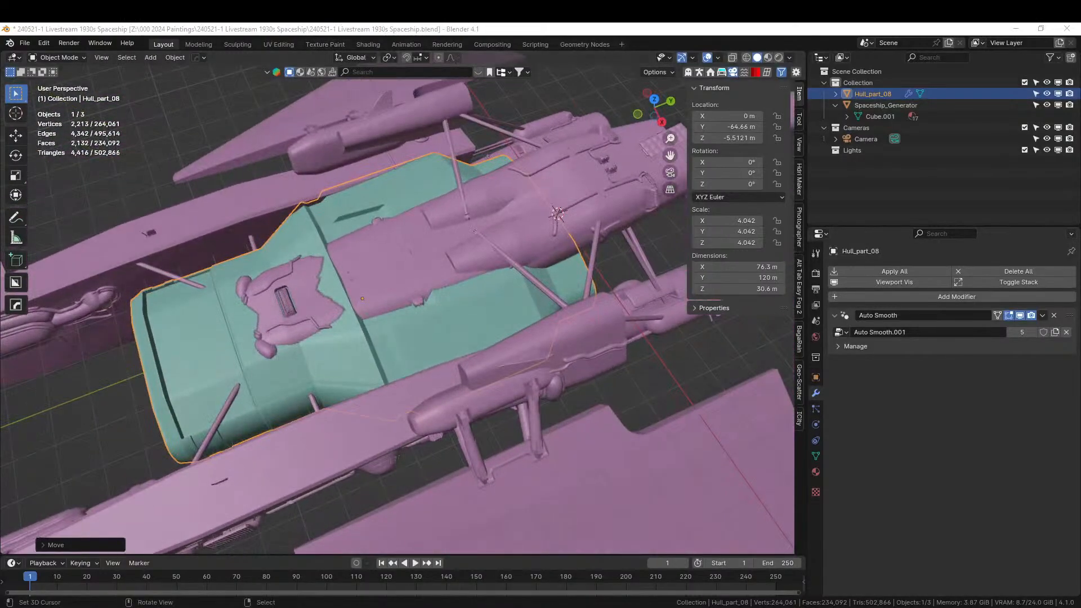
{"action": "middle_click_drag", "start_coordinate": [607, 234], "coordinate": [631, 243]}
{"action": "key", "text": "KP_7"}
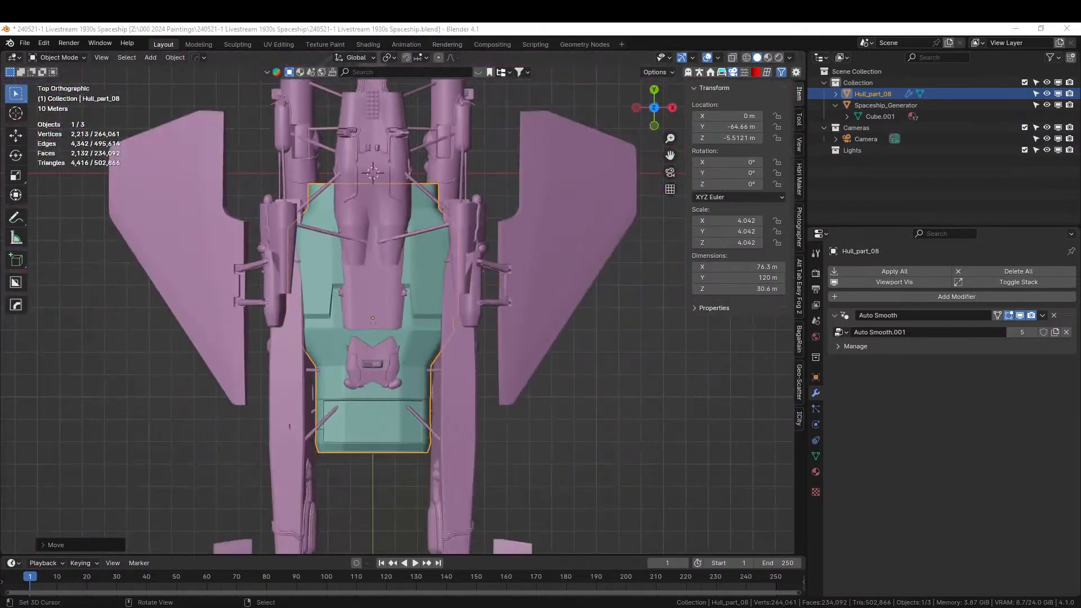
{"action": "left_click_drag", "start_coordinate": [752, 231], "coordinate": [582, 404]}
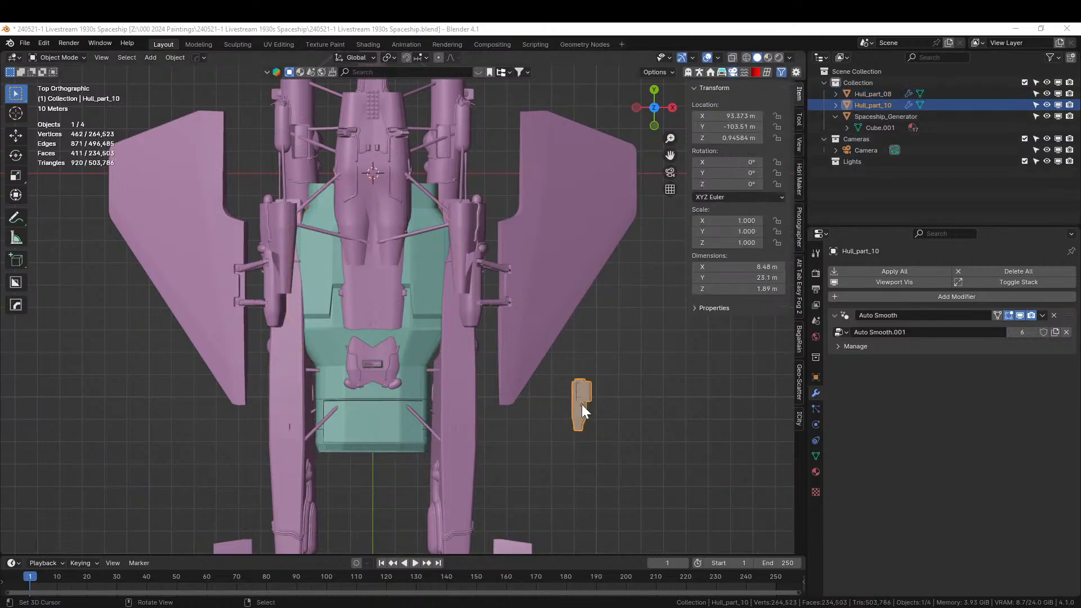
{"action": "key", "text": "s"}
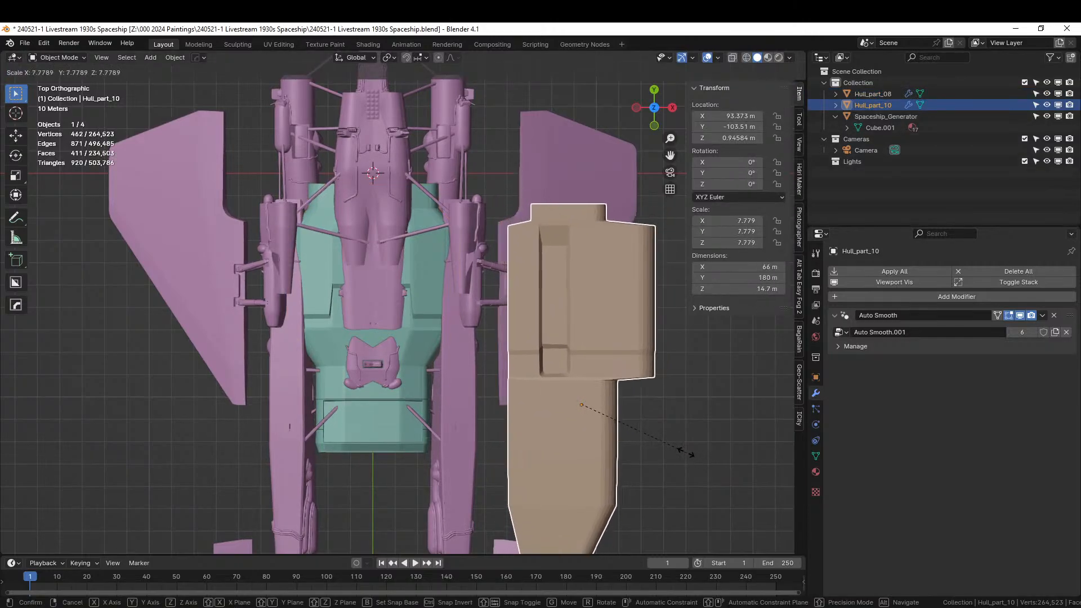
{"action": "left_click", "coordinate": [635, 438]}
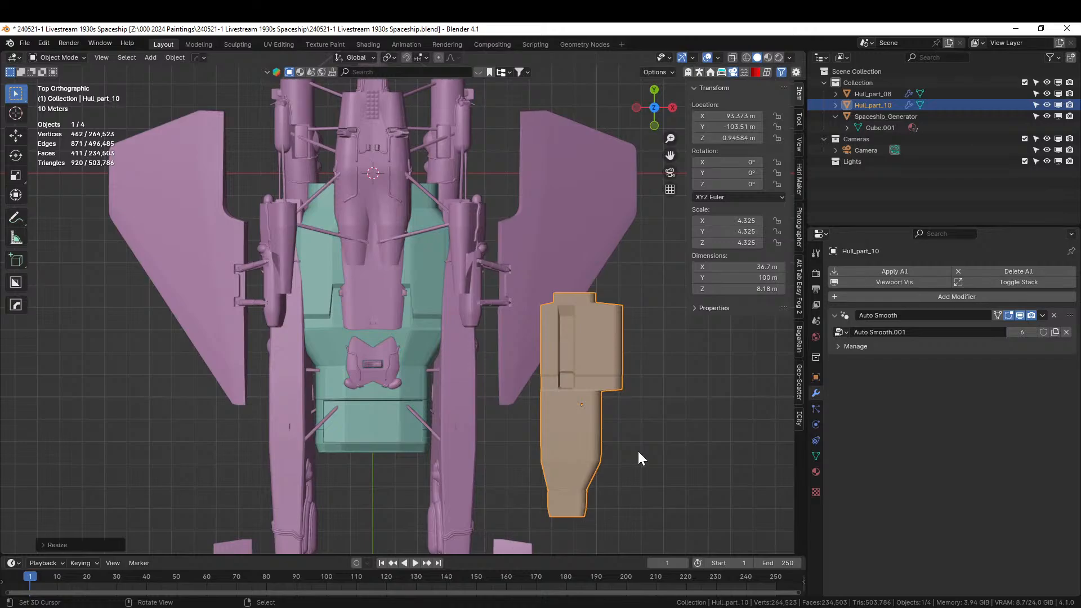
Clear Hull_part_10's location and move it along Y to about -69.7 m, over Hull_part_08
{"action": "key", "text": "alt+g"}
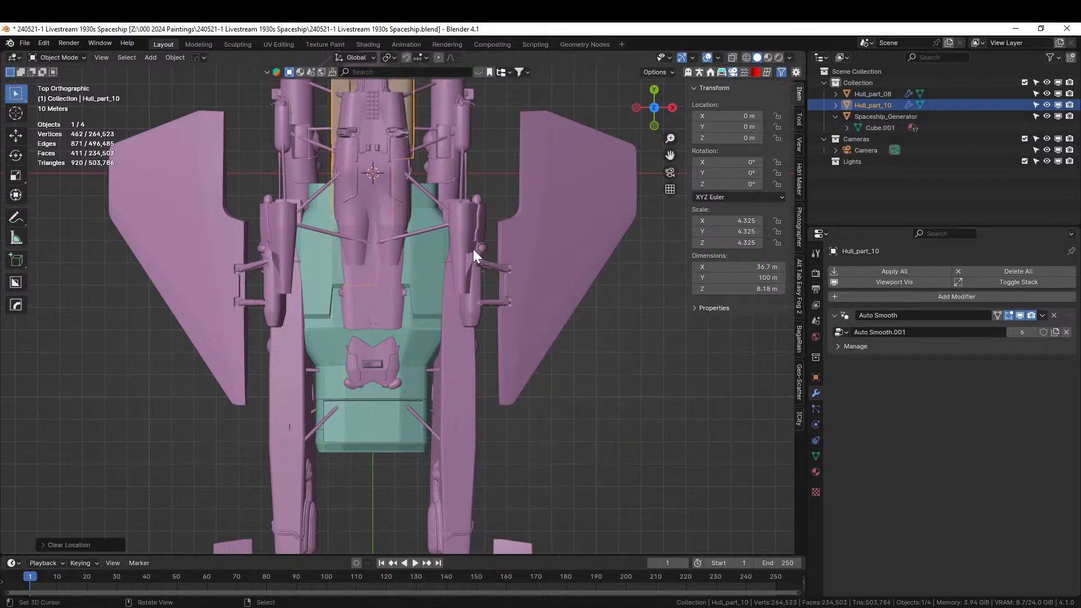
{"action": "key", "text": "g"}
{"action": "key", "text": "y"}
{"action": "left_click", "coordinate": [452, 356]}
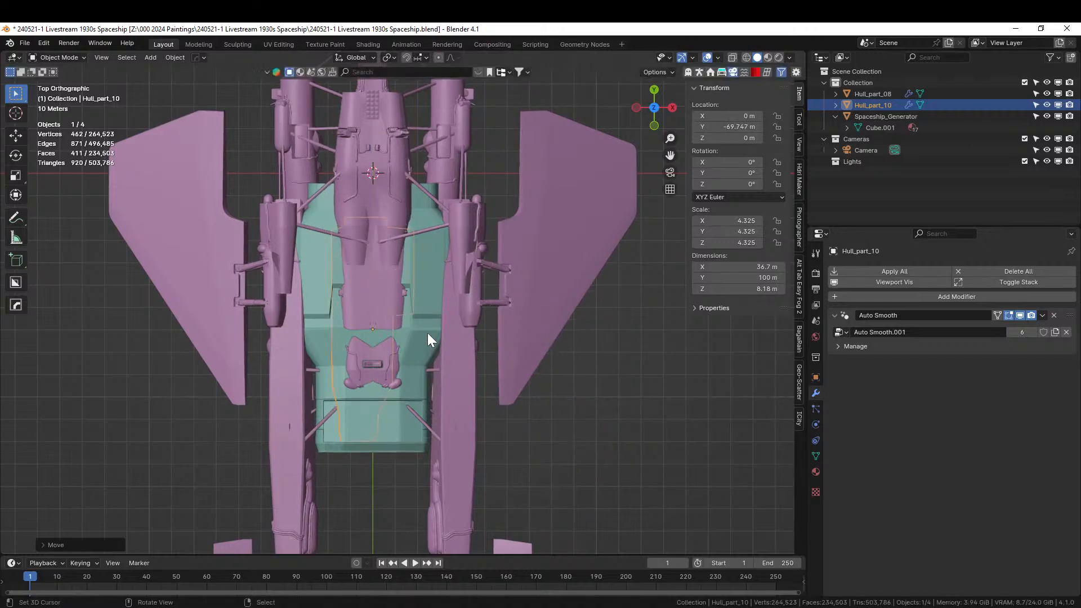
Shift Hull_part_10 to about 26.4 m in X and raise it to about 7.7 m in Z
{"action": "key", "text": "g"}
{"action": "key", "text": "x"}
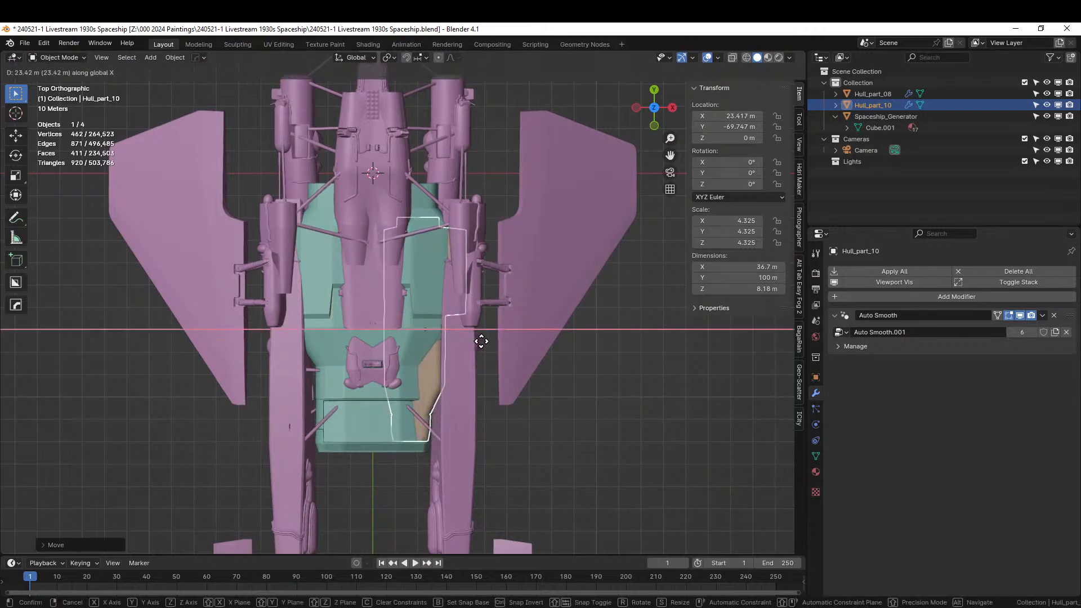
{"action": "middle_click_drag", "start_coordinate": [486, 343], "coordinate": [536, 375]}
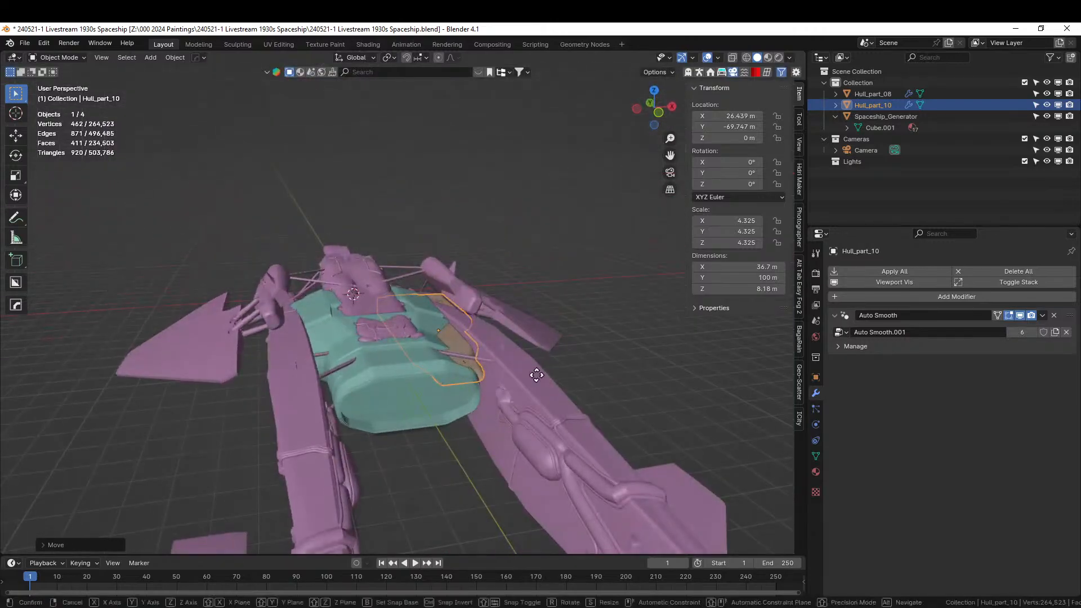
{"action": "key", "text": "z"}
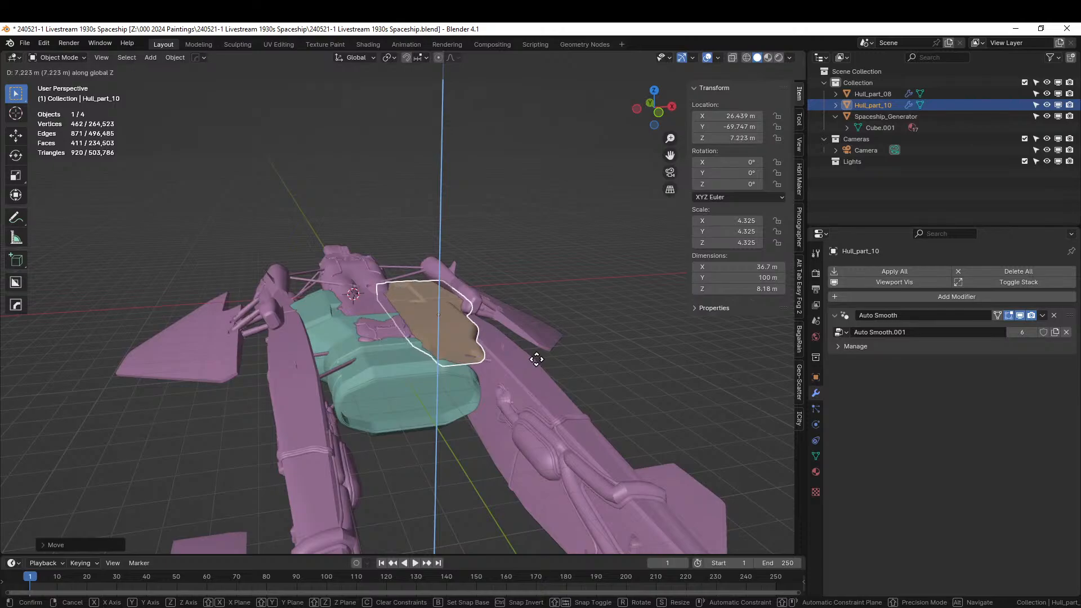
{"action": "left_click", "coordinate": [535, 357]}
{"action": "middle_click_drag", "start_coordinate": [535, 357], "coordinate": [474, 370]}
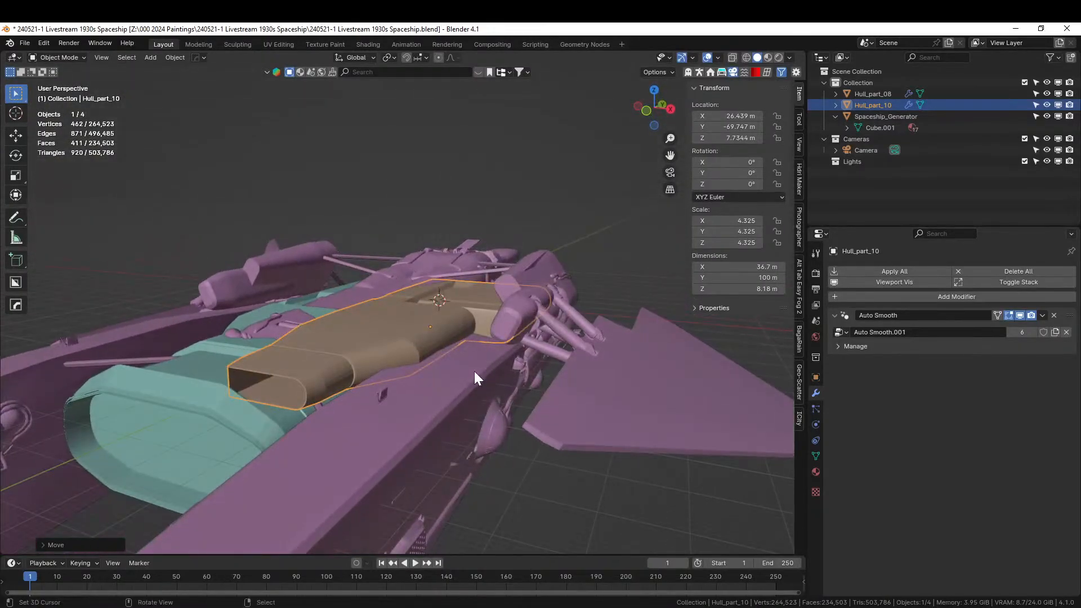
Lower Hull_part_10 to about -2.5 m in Z and move it outward to about 39.8 m in X
{"action": "key", "text": "g"}
{"action": "key", "text": "z"}
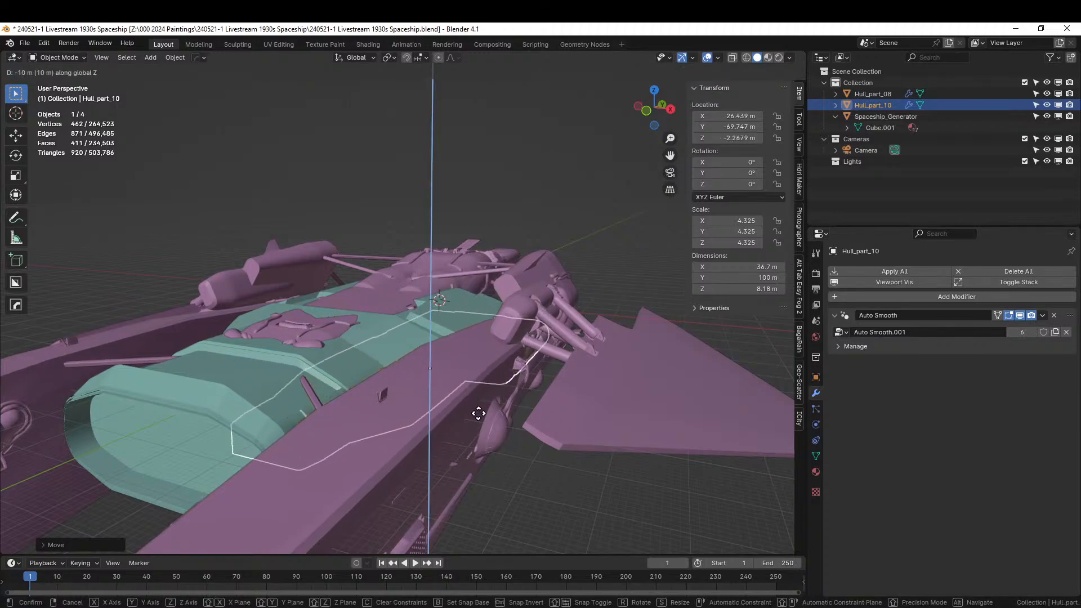
{"action": "left_click", "coordinate": [479, 415]}
{"action": "key", "text": "g"}
{"action": "key", "text": "x"}
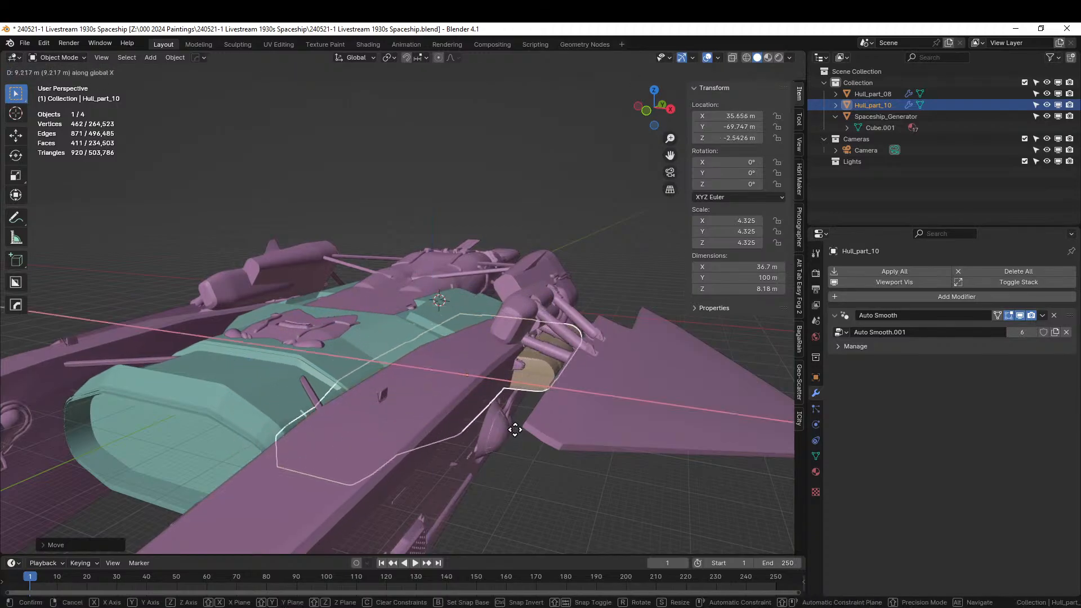
{"action": "left_click", "coordinate": [528, 437]}
Raise Hull_part_10 in front view to about 0.66 m in Z
{"action": "middle_click_drag", "start_coordinate": [528, 437], "coordinate": [342, 408]}
{"action": "key", "text": "KP_1"}
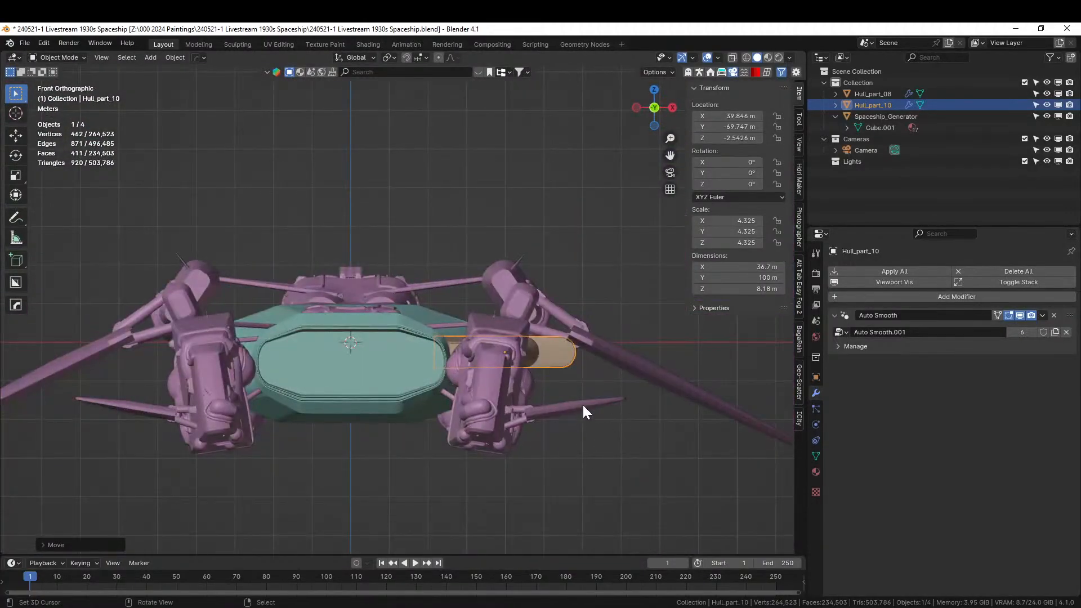
{"action": "key", "text": "g"}
{"action": "key", "text": "z"}
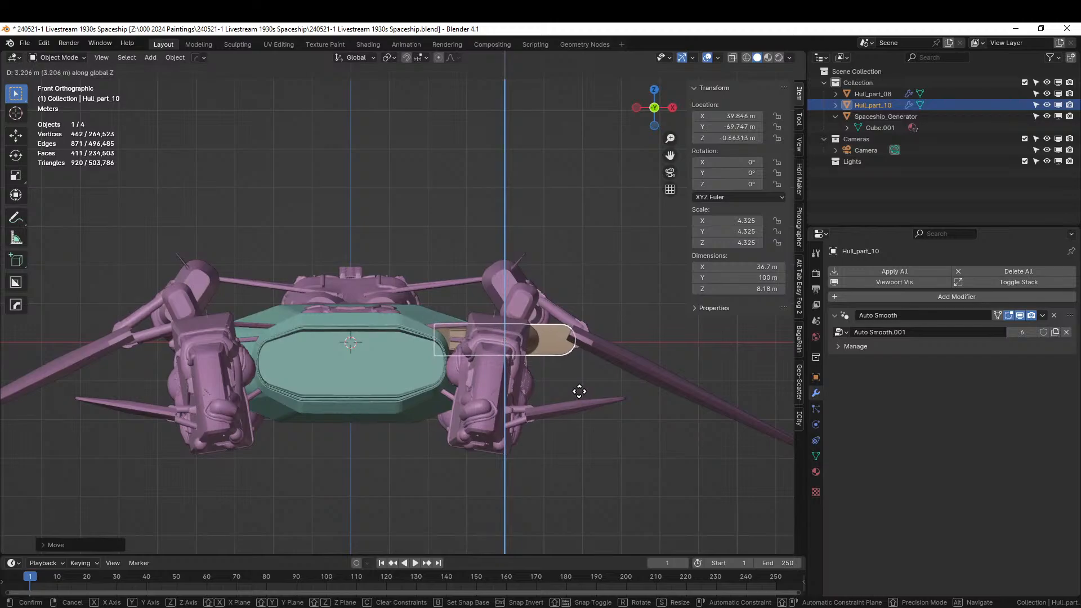
{"action": "left_click", "coordinate": [579, 390]}
Stretch Hull_part_10 along X only, to a scale of about 5.78
{"action": "middle_click_drag", "start_coordinate": [579, 391], "coordinate": [519, 331]}
{"action": "middle_click_drag", "start_coordinate": [495, 313], "coordinate": [436, 255]}
{"action": "scroll", "coordinate": [485, 367], "scroll_direction": "down", "scroll_amount": 3}
{"action": "scroll", "coordinate": [434, 288], "scroll_direction": "up", "scroll_amount": 5}
{"action": "left_click", "coordinate": [436, 255]}
{"action": "left_click", "coordinate": [438, 250]}
{"action": "key", "text": "s"}
{"action": "key", "text": "x"}
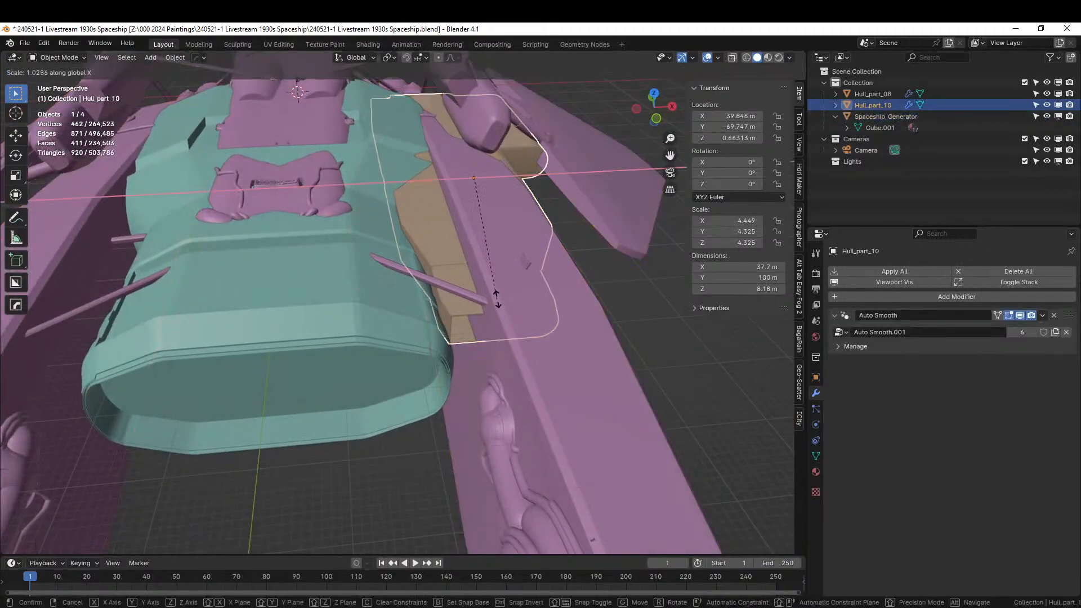
{"action": "left_click", "coordinate": [569, 306]}
Apply Hull_part_10's transform and mirror it to the ship's opposite side across the X axis, with Hull_part_08 as the mirror pivot
{"action": "middle_click_drag", "start_coordinate": [569, 306], "coordinate": [392, 284]}
{"action": "scroll", "coordinate": [536, 302], "scroll_direction": "down", "scroll_amount": 2}
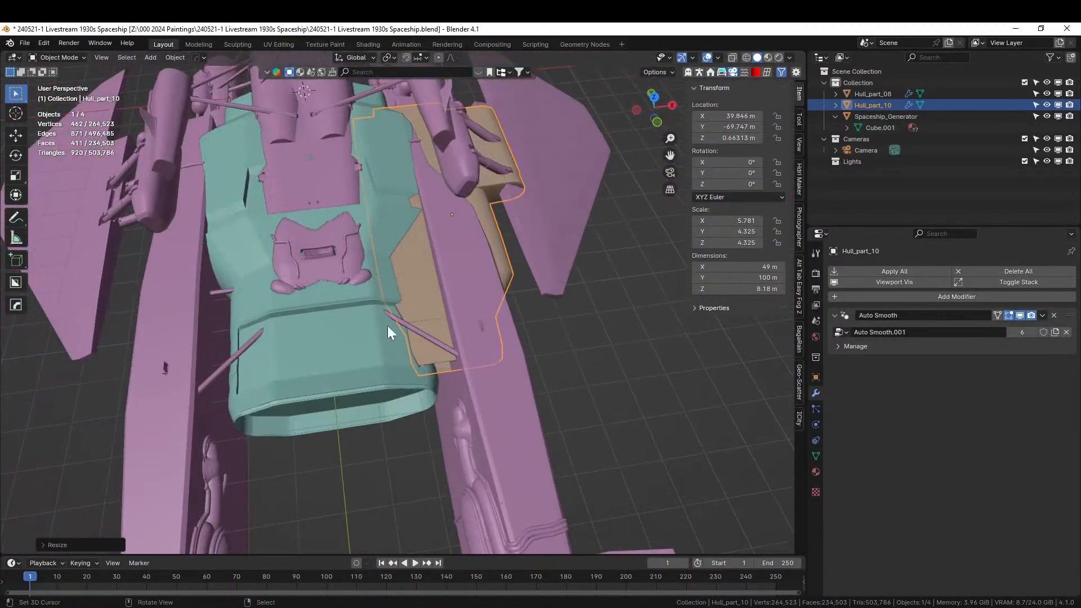
{"action": "key", "text": "ctrl+a"}
{"action": "left_click", "coordinate": [426, 307]}
{"action": "left_click", "coordinate": [331, 343], "text": "shift"}
{"action": "key", "text": "shift+alt+x"}
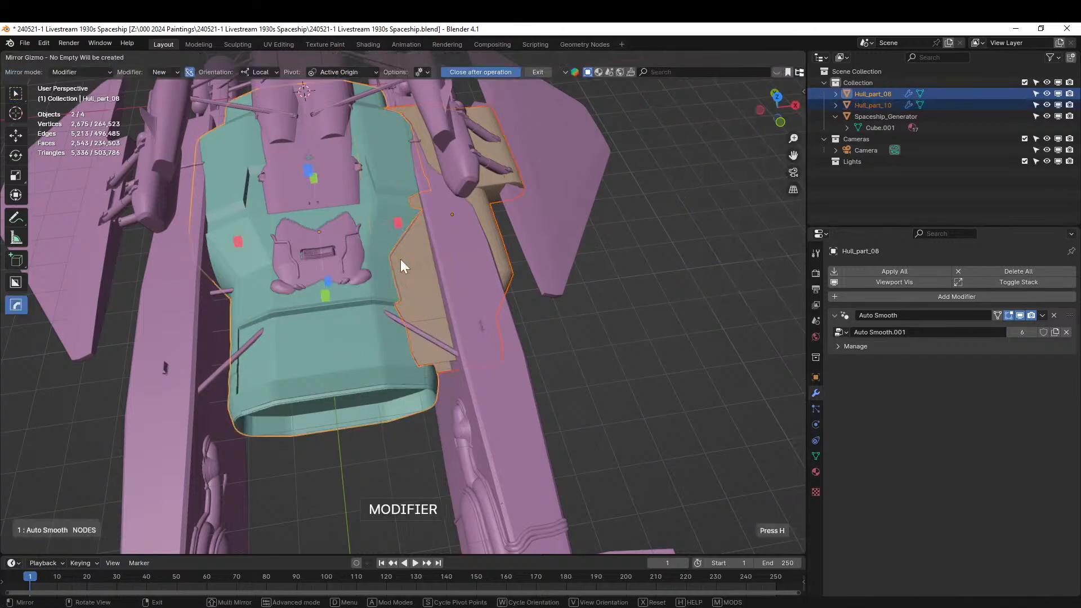
{"action": "left_click", "coordinate": [399, 223]}
{"action": "middle_click_drag", "start_coordinate": [401, 228], "coordinate": [374, 197]}
{"action": "scroll", "coordinate": [373, 197], "scroll_direction": "up", "scroll_amount": 5}
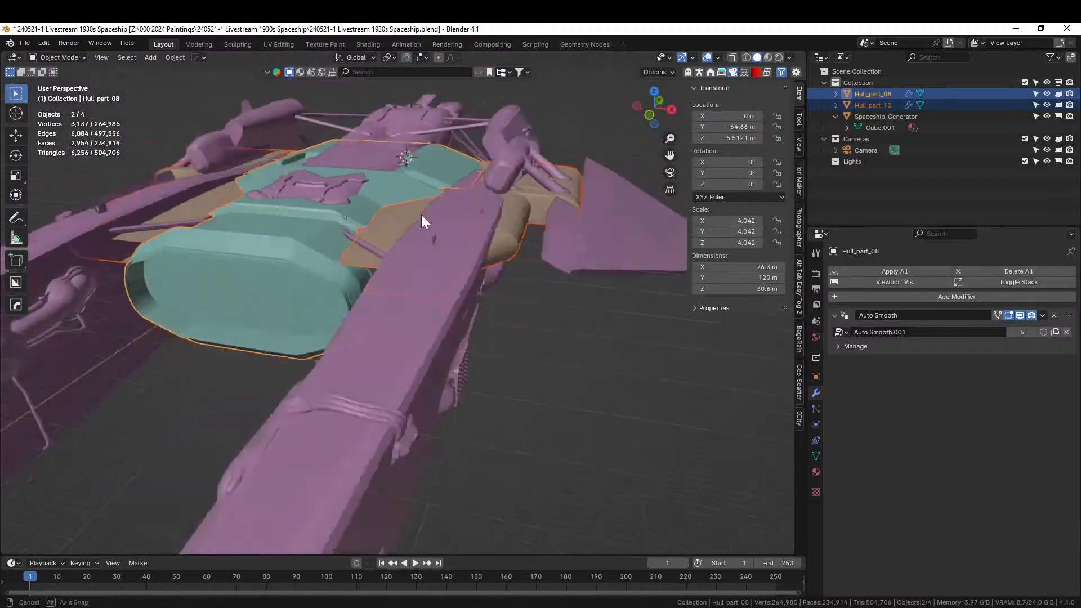
{"action": "scroll", "coordinate": [438, 222], "scroll_direction": "up", "scroll_amount": 5}
{"action": "mouse_move", "coordinate": [481, 249]}
{"action": "middle_mouse_down"}
{"action": "mouse_move", "coordinate": [475, 265]}
{"action": "mouse_move", "coordinate": [468, 245]}
{"action": "mouse_move", "coordinate": [468, 265]}
{"action": "middle_mouse_up"}
{"action": "scroll", "coordinate": [417, 478], "scroll_direction": "down", "scroll_amount": 8}
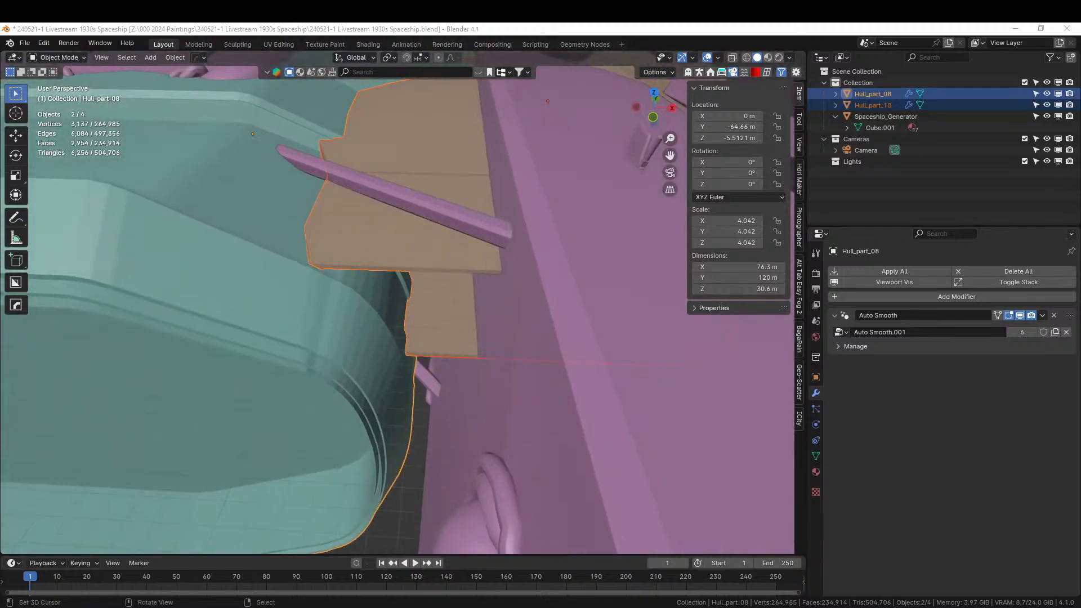
Isolate Hull_part_10 and close its open end by filling the inner edge loop of the opening with a face
{"action": "scroll", "coordinate": [445, 445], "scroll_direction": "up", "scroll_amount": 5}
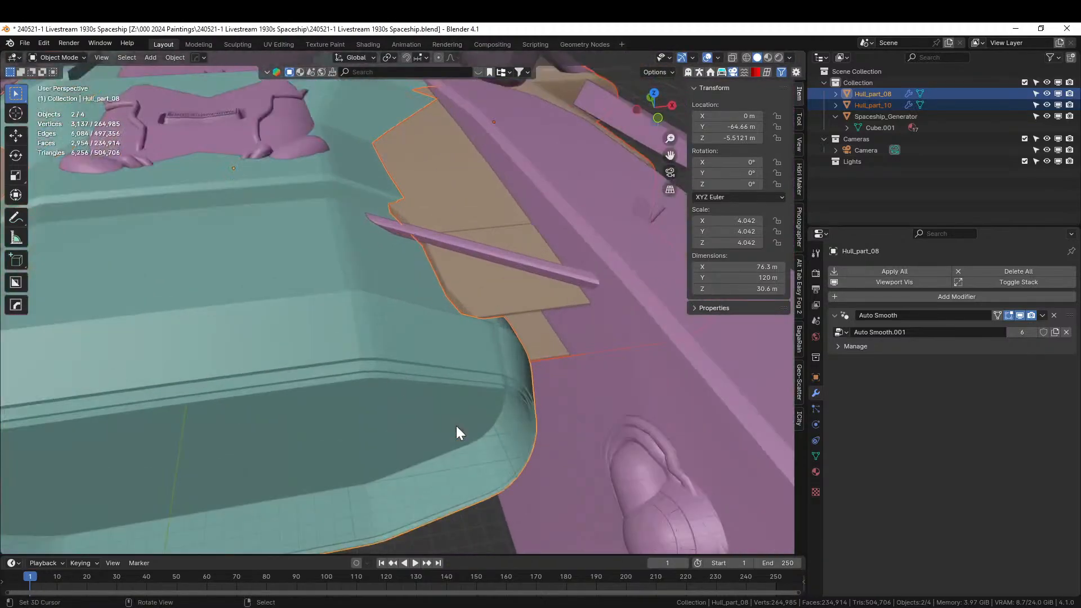
{"action": "key", "text": "alt+x"}
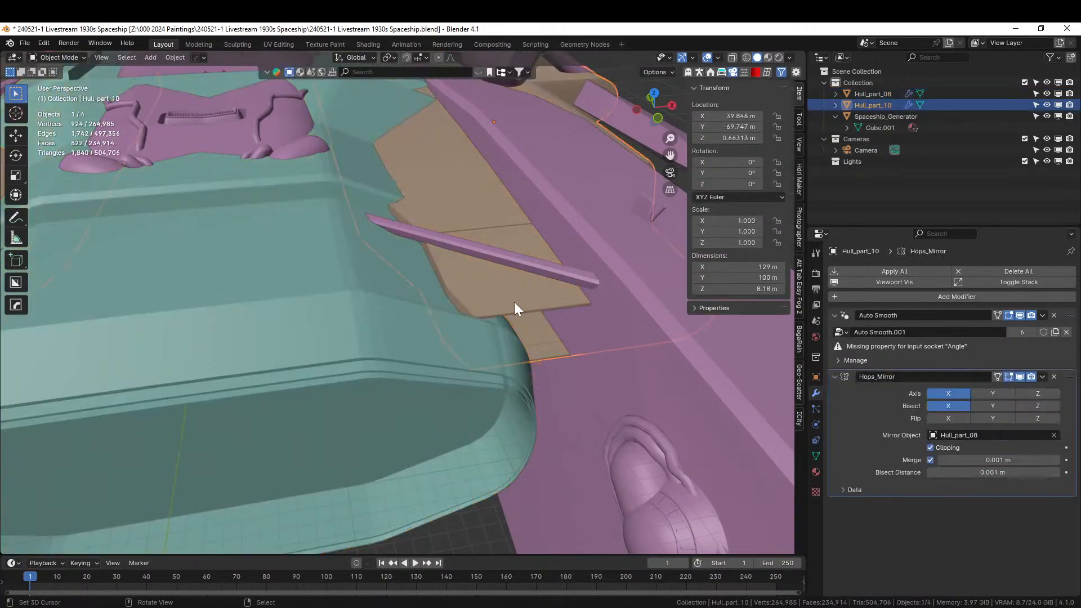
{"action": "key", "text": "KP_Divide"}
{"action": "key", "text": "Tab"}
{"action": "scroll", "coordinate": [512, 301], "scroll_direction": "up", "scroll_amount": 4}
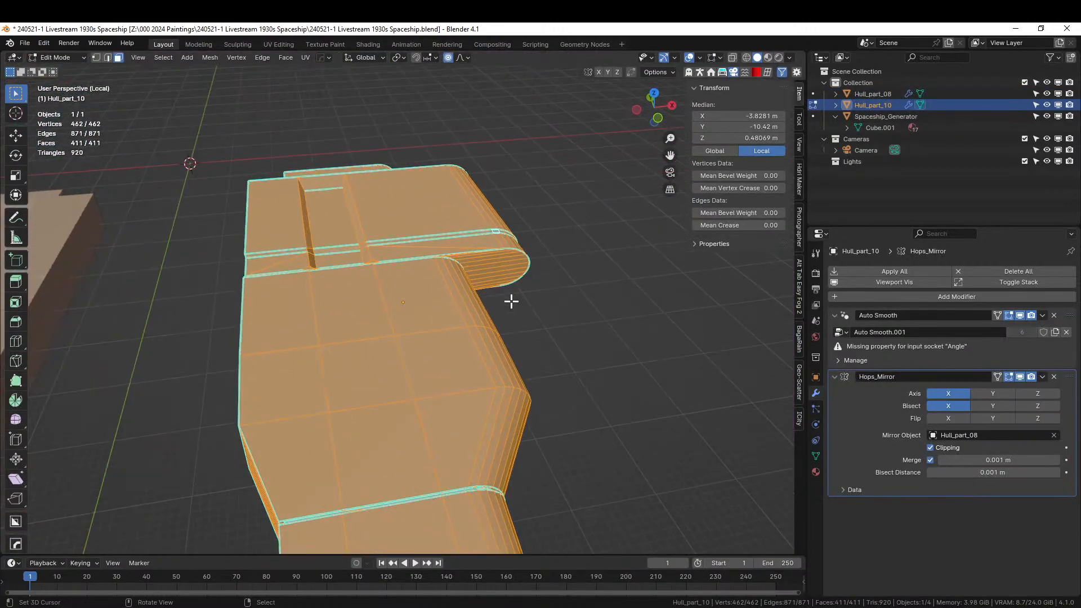
{"action": "middle_click_drag", "start_coordinate": [509, 302], "coordinate": [506, 264]}
{"action": "left_click", "coordinate": [541, 431]}
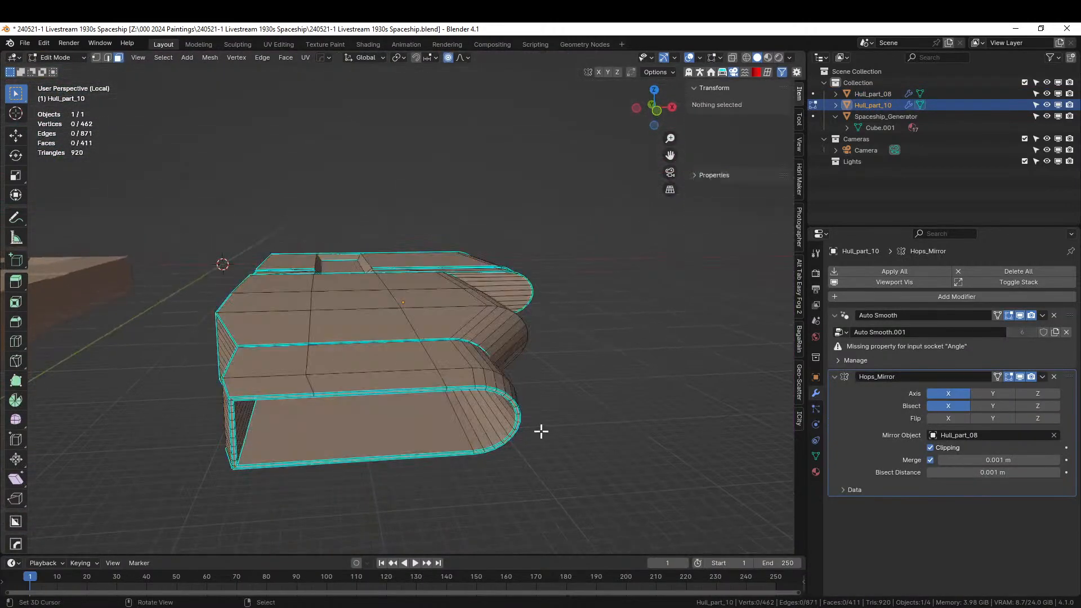
{"action": "left_click", "coordinate": [282, 460], "text": "alt"}
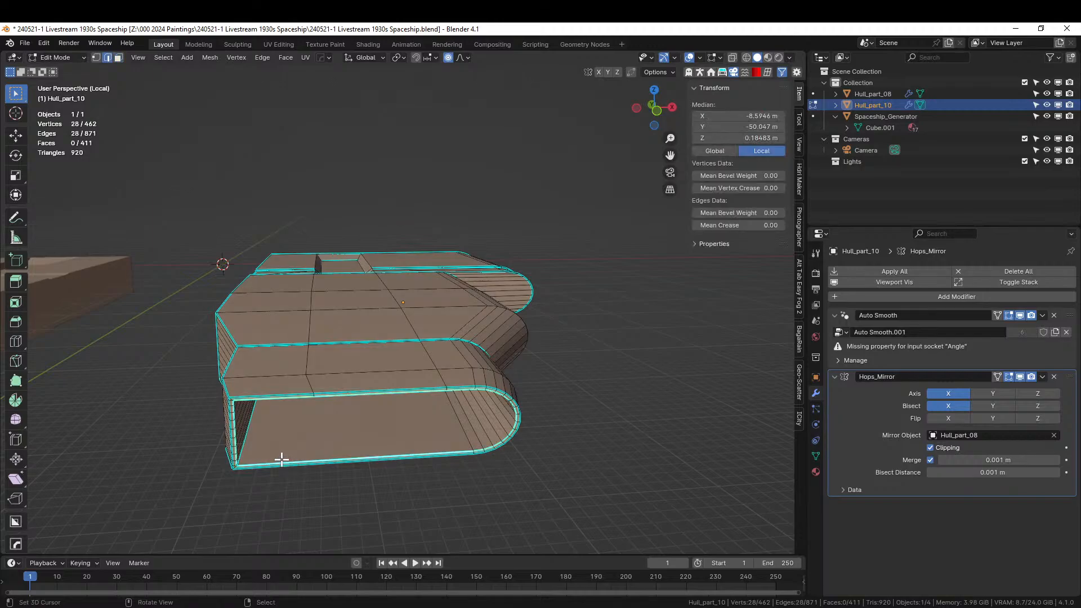
{"action": "key", "text": "f"}
{"action": "key", "text": "Tab"}
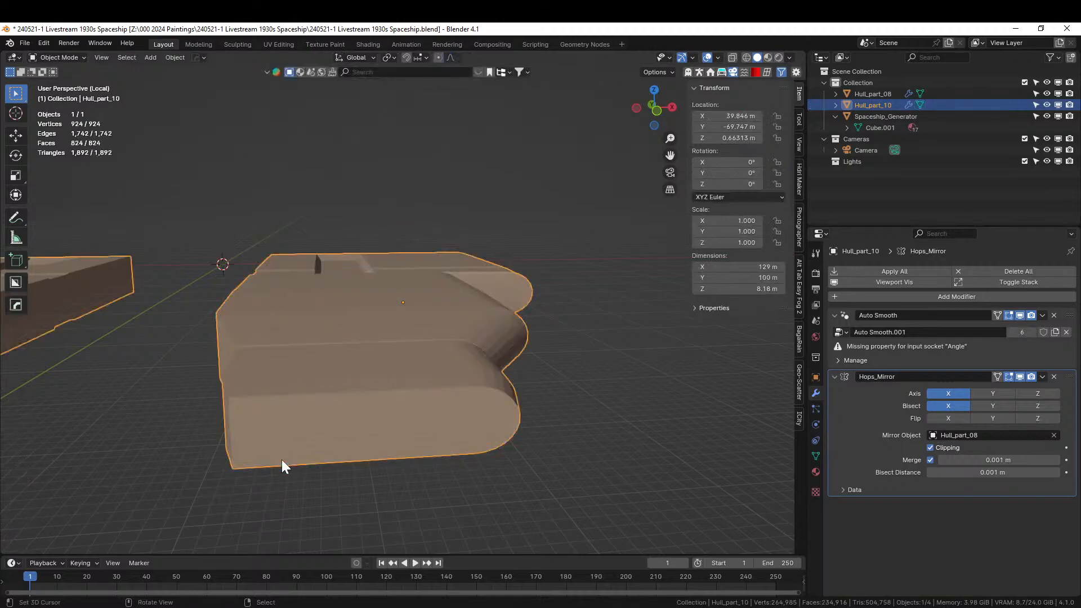
Bring the rest of the ship back into view and save the file
{"action": "key", "text": "KP_Divide"}
{"action": "scroll", "coordinate": [305, 428], "scroll_direction": "down", "scroll_amount": 8}
{"action": "middle_click_drag", "start_coordinate": [305, 428], "coordinate": [248, 470]}
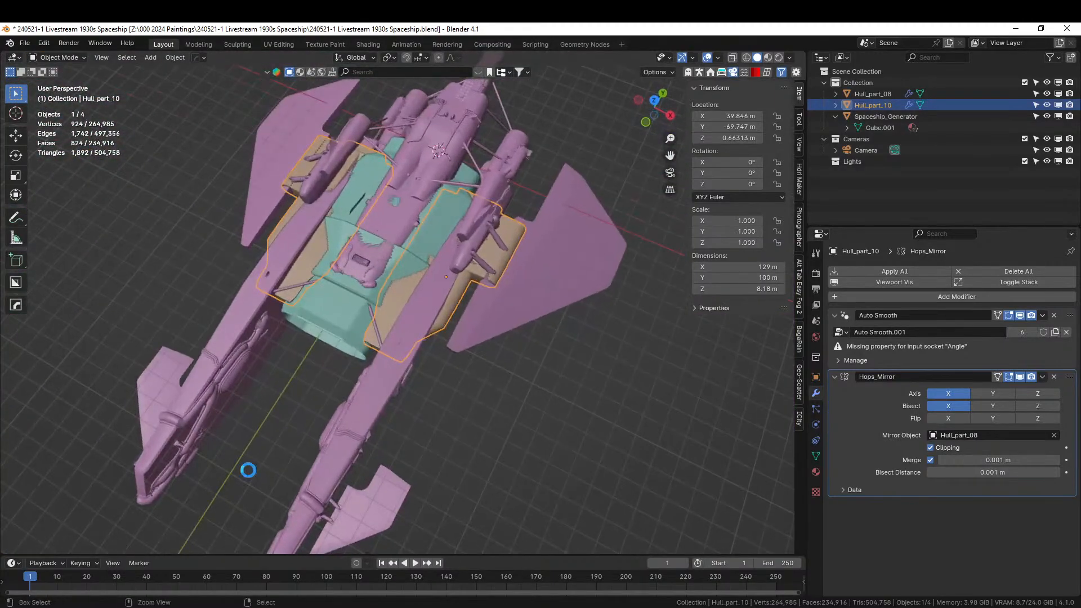
{"action": "key", "text": "ctrl+s"}
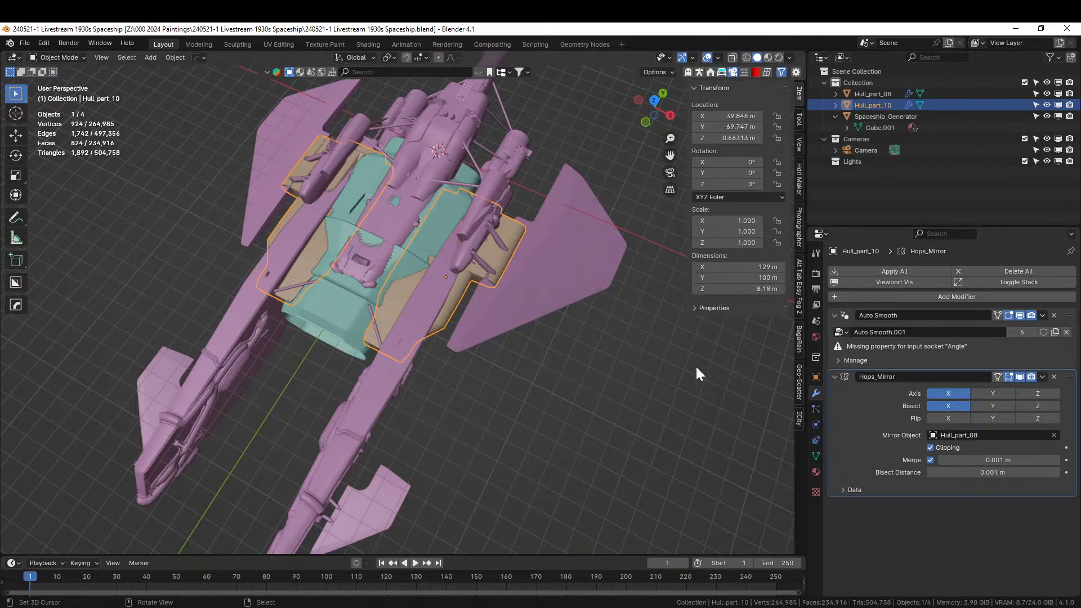
Isolate the central hull body, Hull_part_08, and apply its scale
{"action": "middle_click_drag", "start_coordinate": [496, 371], "coordinate": [606, 221]}
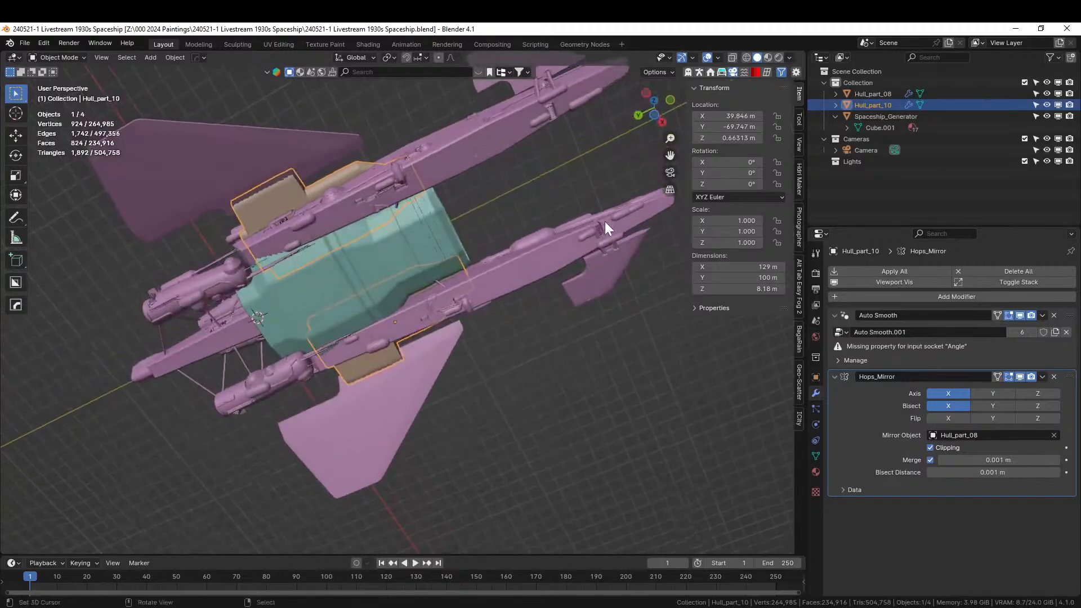
{"action": "scroll", "coordinate": [552, 276], "scroll_direction": "up", "scroll_amount": 4}
{"action": "middle_click_drag", "start_coordinate": [499, 334], "coordinate": [572, 421]}
{"action": "scroll", "coordinate": [531, 436], "scroll_direction": "up", "scroll_amount": 2}
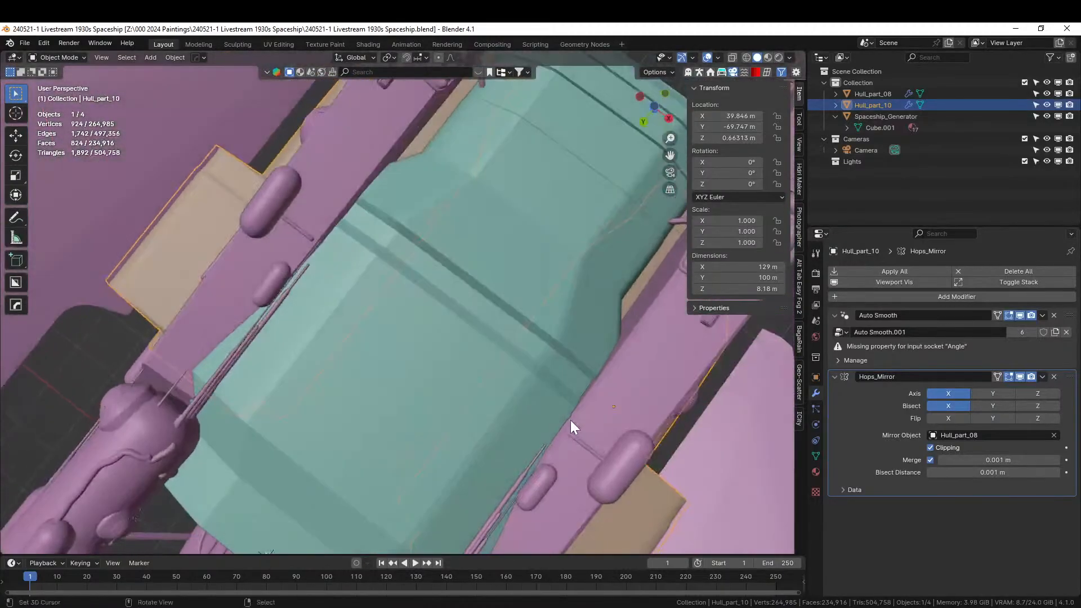
{"action": "left_click", "coordinate": [352, 382]}
{"action": "key", "text": "KP_Divide"}
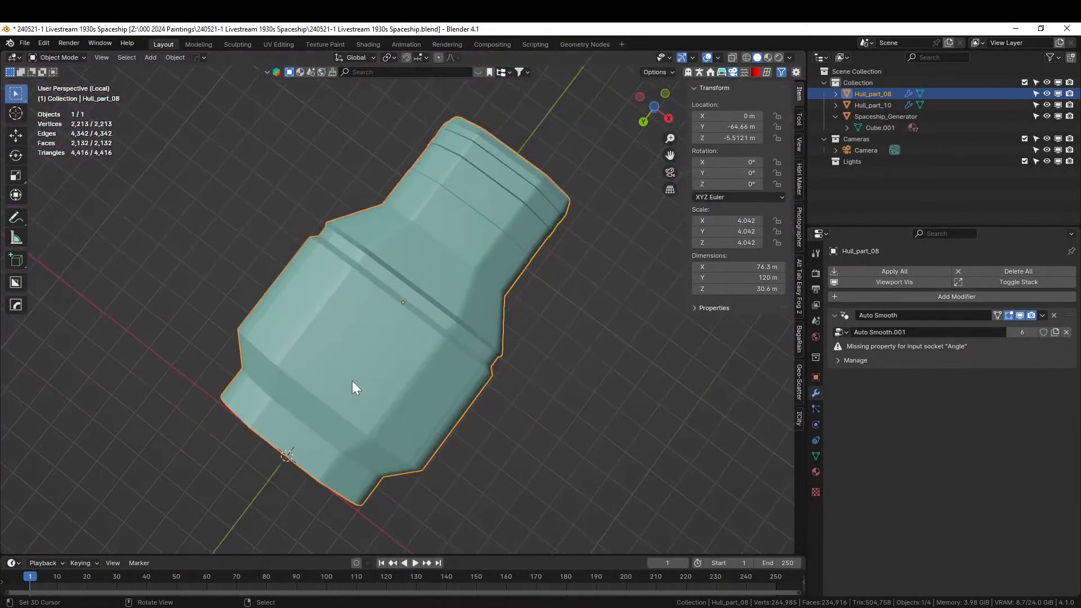
{"action": "key", "text": "ctrl+a"}
{"action": "left_click", "coordinate": [342, 382]}
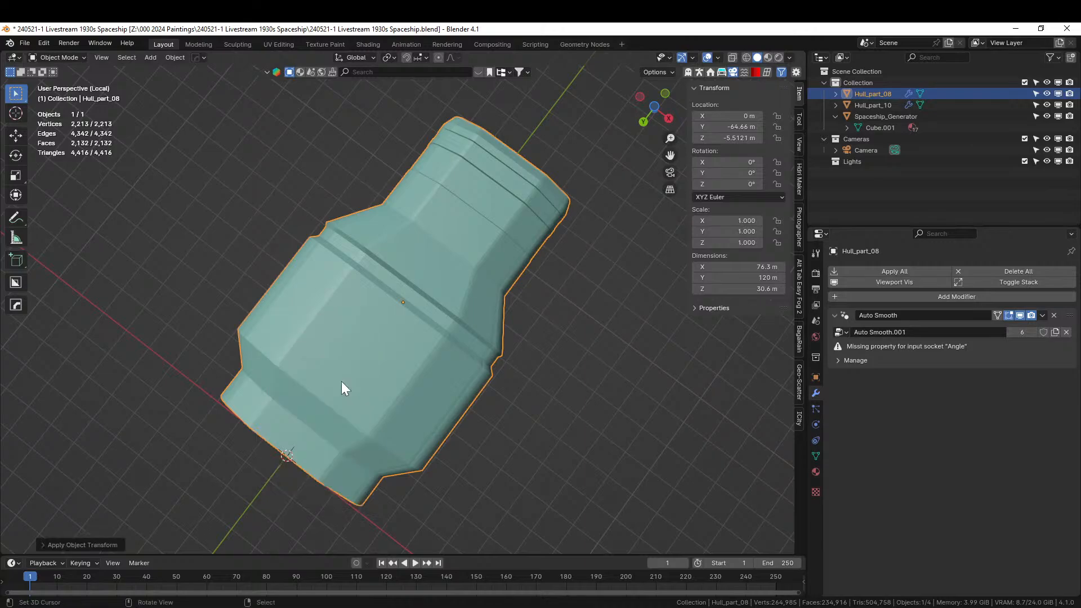
Inset the four central faces on the underside of Hull_part_08's wide section by about 0.51 m
{"action": "key", "text": "KP_7"}
{"action": "key", "text": "ctrl+KP_7"}
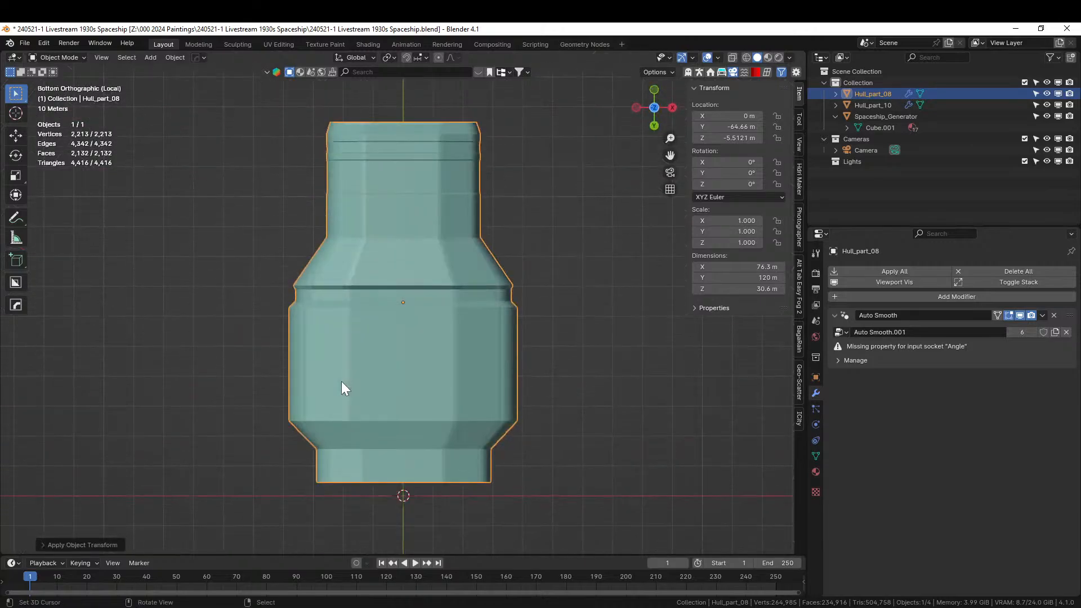
{"action": "scroll", "coordinate": [341, 381], "scroll_direction": "up", "scroll_amount": 2}
{"action": "key", "text": "Tab"}
{"action": "scroll", "coordinate": [415, 420], "scroll_direction": "up", "scroll_amount": 3}
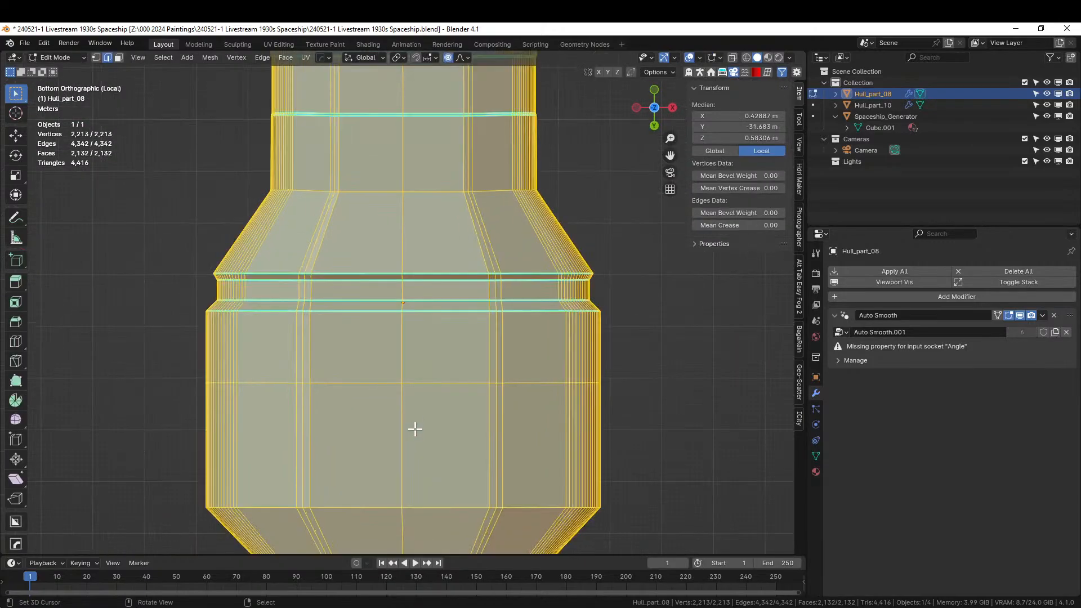
{"action": "key", "text": "3"}
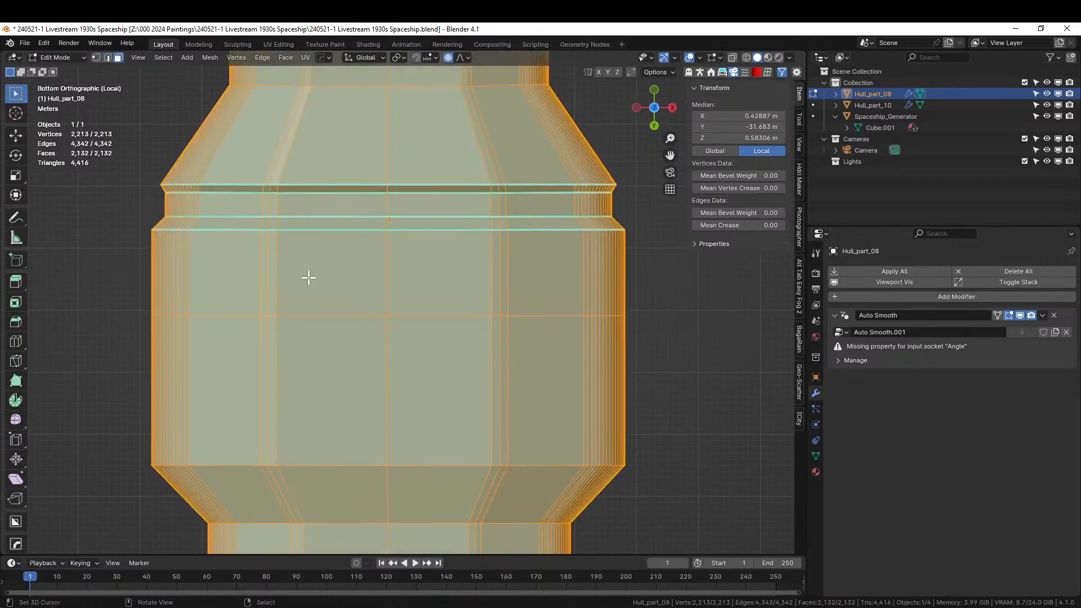
{"action": "left_click", "coordinate": [327, 265]}
{"action": "left_click", "coordinate": [428, 285], "text": "shift"}
{"action": "left_click", "coordinate": [439, 366], "text": "shift"}
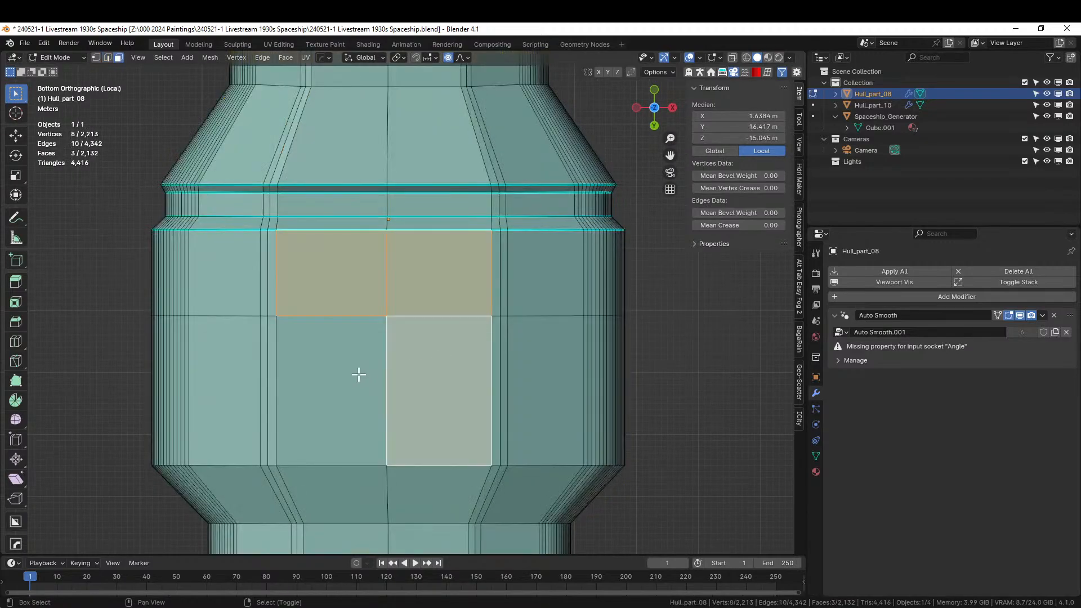
{"action": "left_click", "coordinate": [355, 374], "text": "shift"}
{"action": "scroll", "coordinate": [355, 374], "scroll_direction": "up", "scroll_amount": 3}
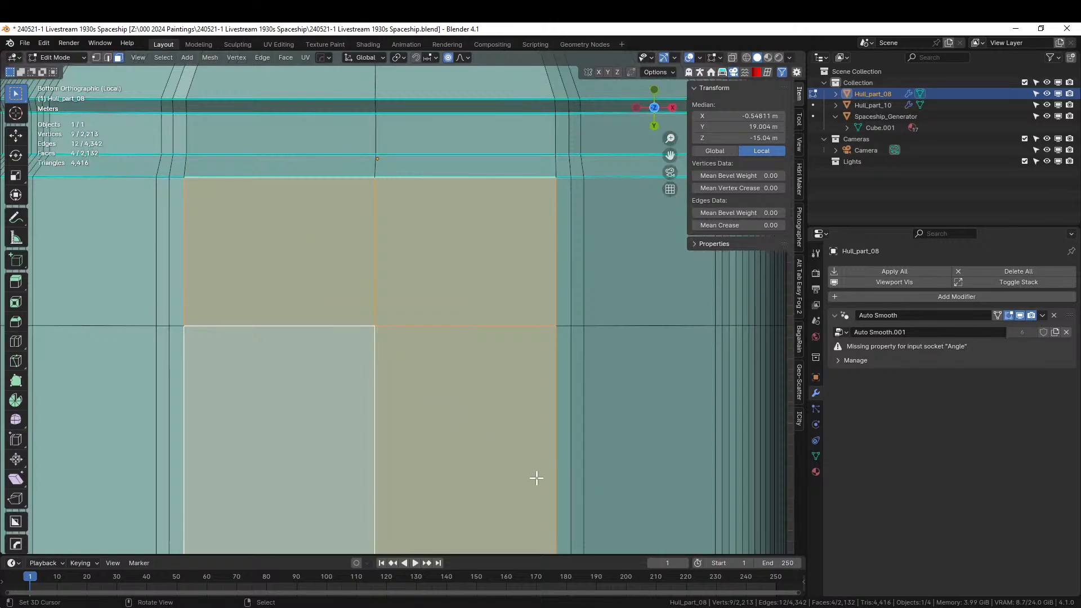
{"action": "key", "text": "i"}
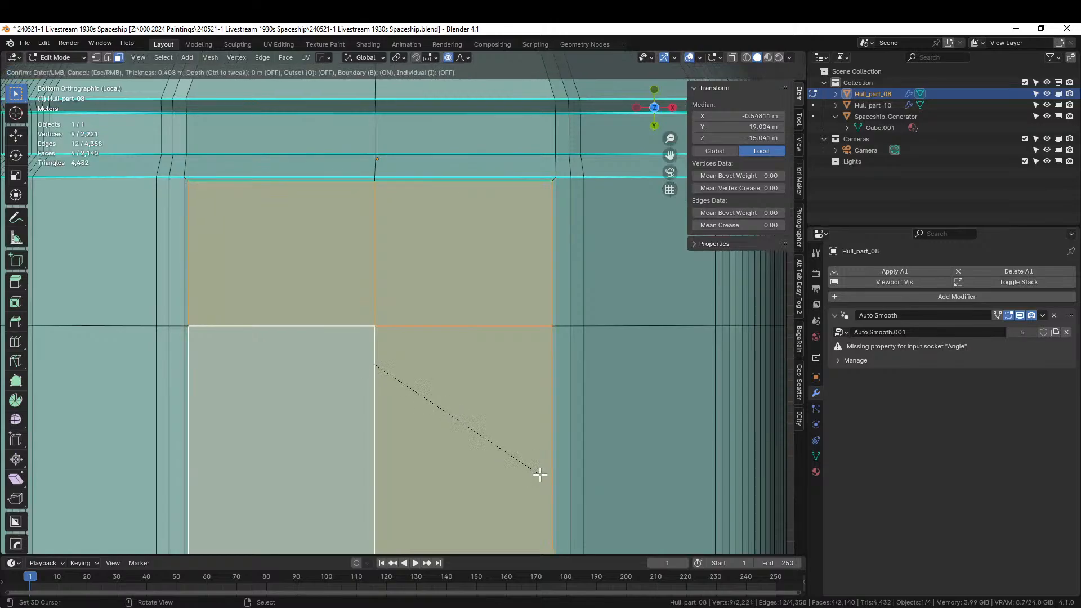
{"action": "left_click", "coordinate": [538, 475]}
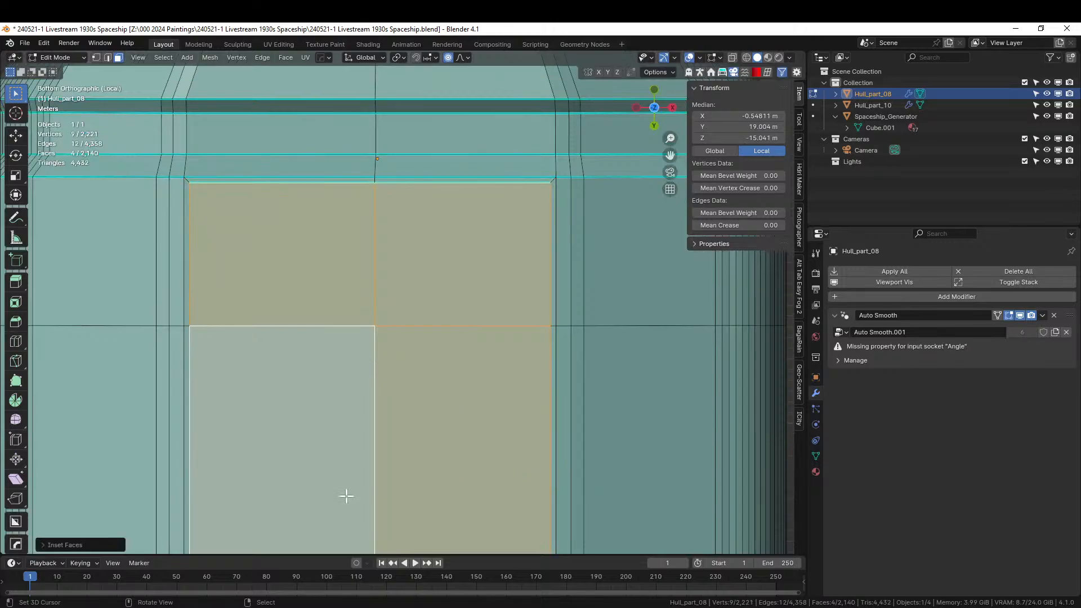
Set the inset to select its outer ring and extrude that ring inward to form a groove around the panel
{"action": "left_click", "coordinate": [42, 545]}
{"action": "left_click", "coordinate": [106, 517]}
{"action": "middle_click_drag", "start_coordinate": [318, 433], "coordinate": [415, 454]}
{"action": "key", "text": "e"}
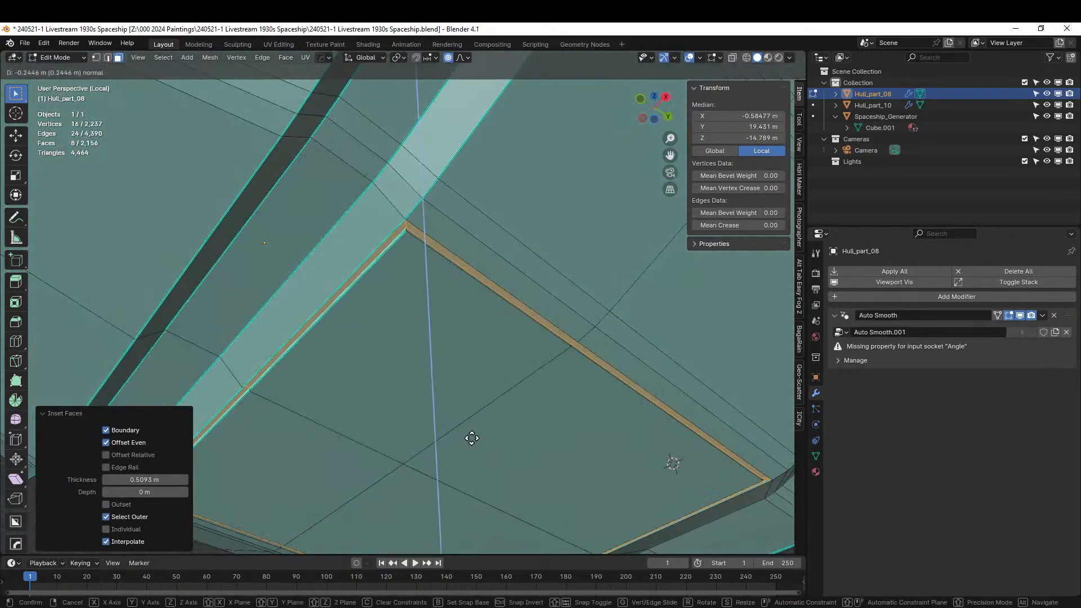
{"action": "left_click", "coordinate": [476, 427]}
{"action": "key", "text": "Tab"}
{"action": "scroll", "coordinate": [476, 427], "scroll_direction": "down", "scroll_amount": 5}
{"action": "middle_click_drag", "start_coordinate": [476, 427], "coordinate": [596, 323]}
{"action": "scroll", "coordinate": [523, 393], "scroll_direction": "up", "scroll_amount": 6}
{"action": "scroll", "coordinate": [620, 431], "scroll_direction": "down", "scroll_amount": 4}
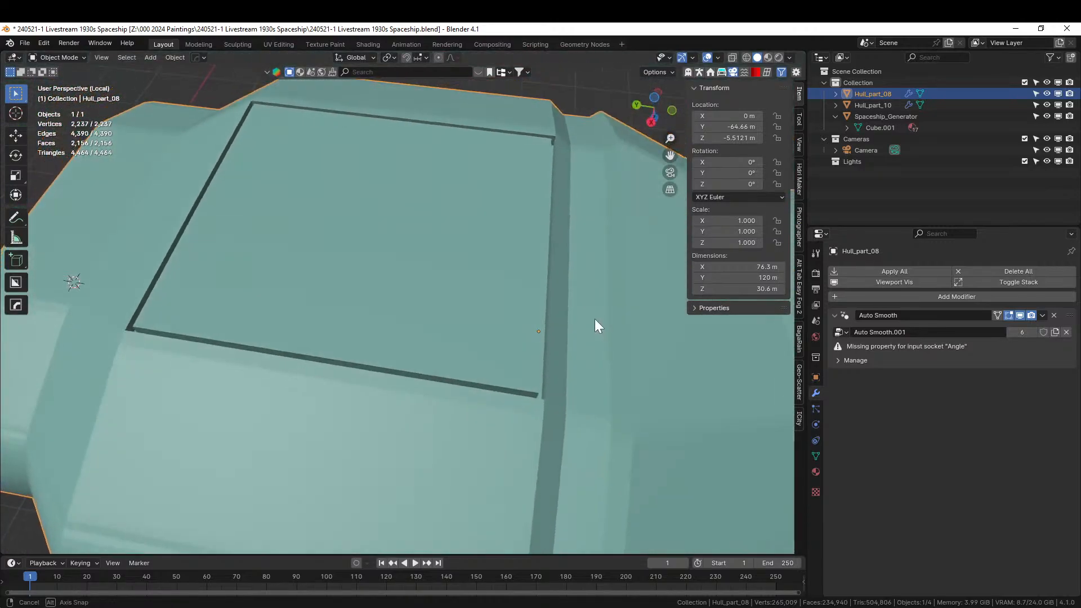
Scale the four panel faces inside the groove to about 0.958 in X and Y, excluding Z, with proportional editing off
{"action": "key", "text": "Tab"}
{"action": "middle_click_drag", "start_coordinate": [520, 333], "coordinate": [498, 363]}
{"action": "left_click", "coordinate": [453, 322]}
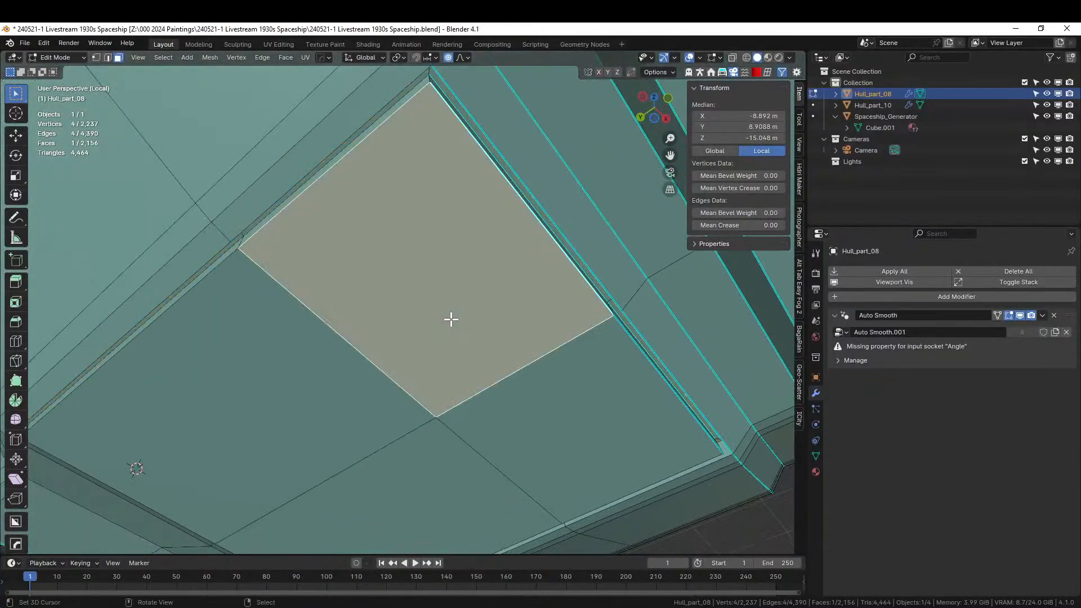
{"action": "left_click", "coordinate": [263, 403], "text": "shift"}
{"action": "left_click", "coordinate": [375, 468], "text": "shift"}
{"action": "left_click", "coordinate": [547, 445], "text": "shift"}
{"action": "key", "text": "s"}
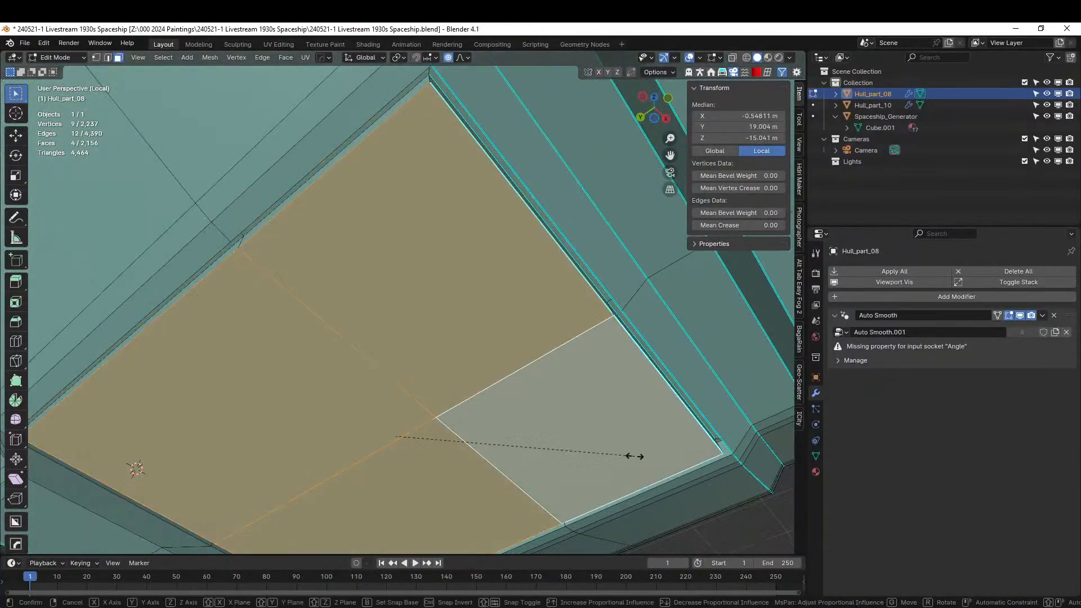
{"action": "key", "text": "shift+z"}
{"action": "right_click", "coordinate": [631, 454]}
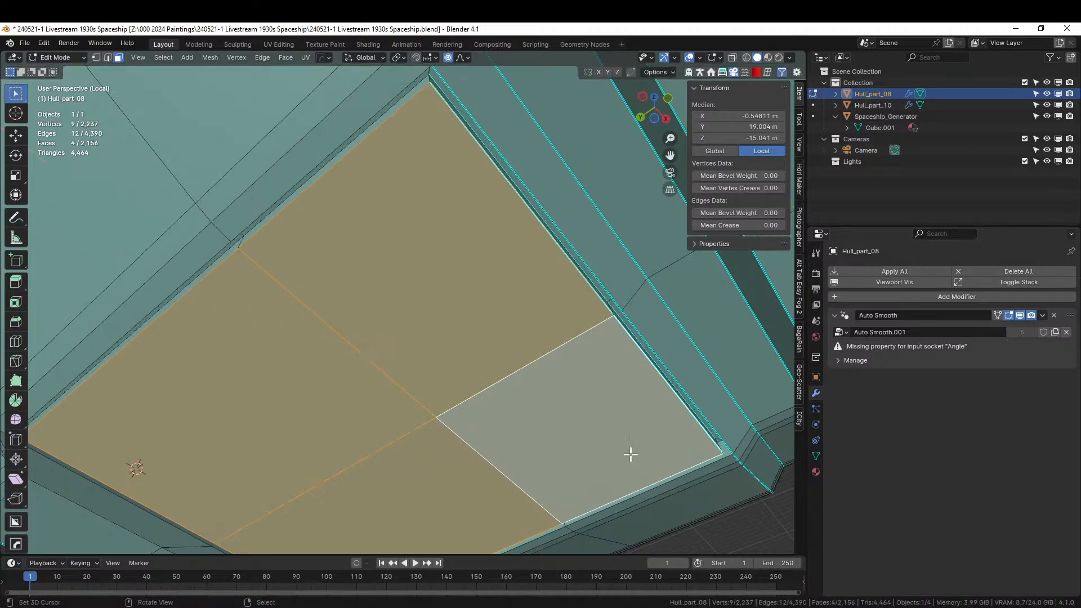
{"action": "key", "text": "s"}
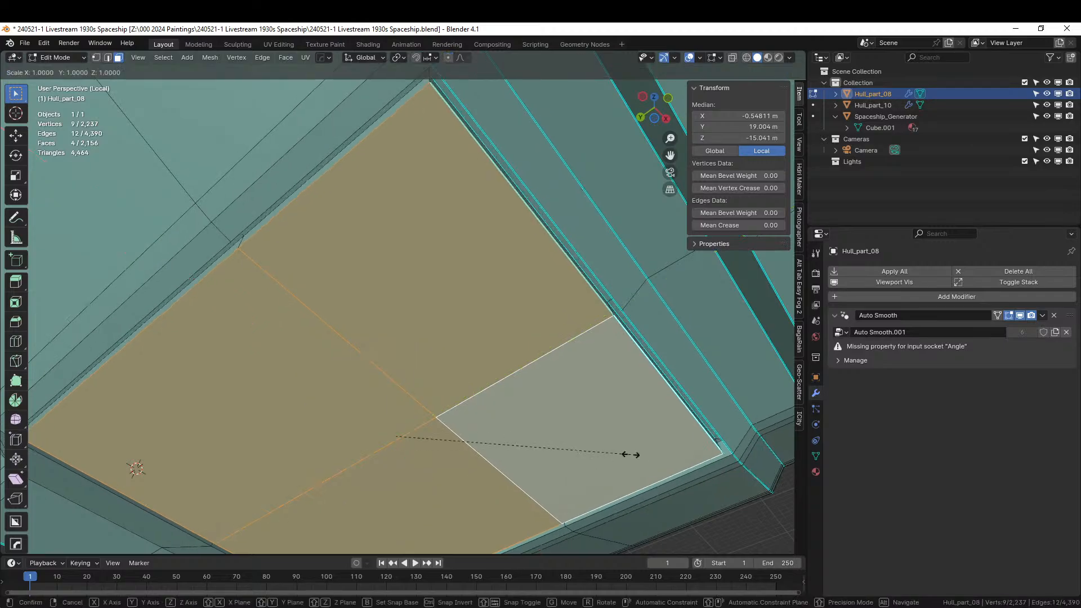
{"action": "key", "text": "shift+z"}
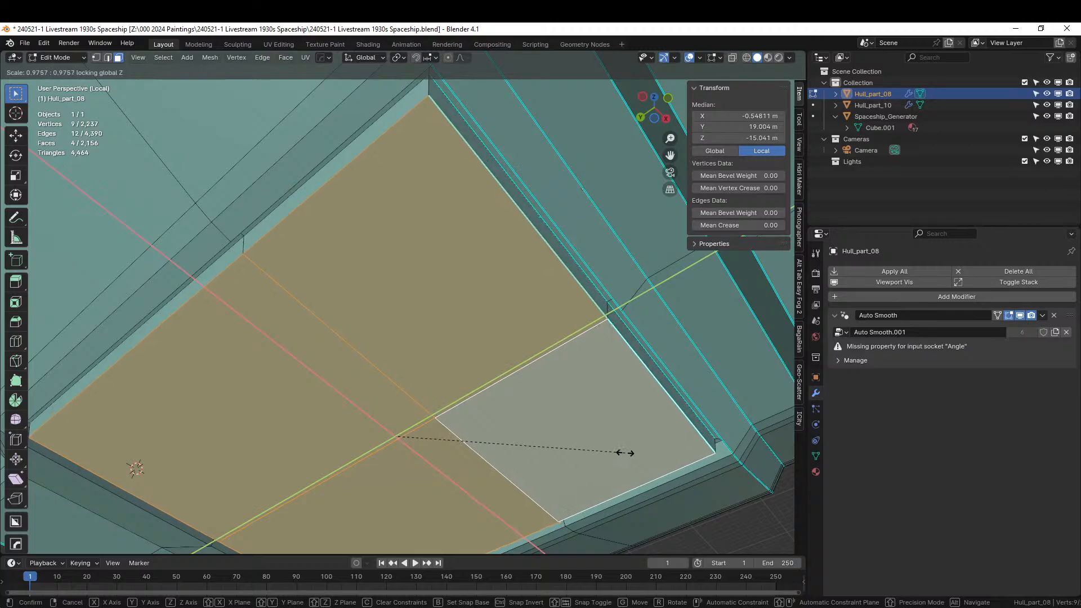
{"action": "left_click", "coordinate": [621, 449]}
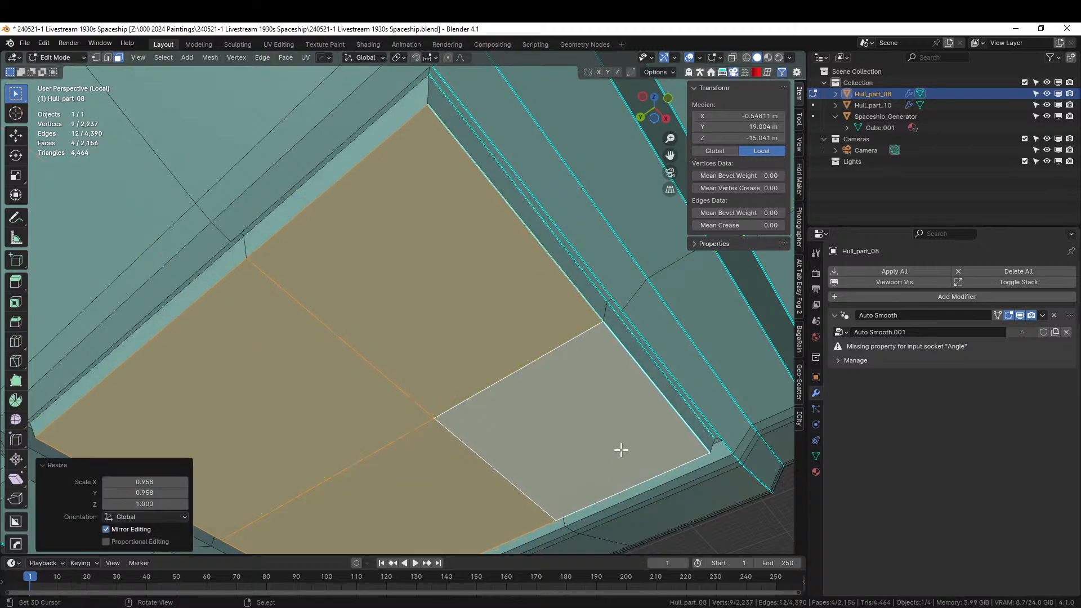
Sink the panel faces about 1.36 m into the hull along Z and bring the rest of the ship back into view
{"action": "key", "text": "g"}
{"action": "key", "text": "z"}
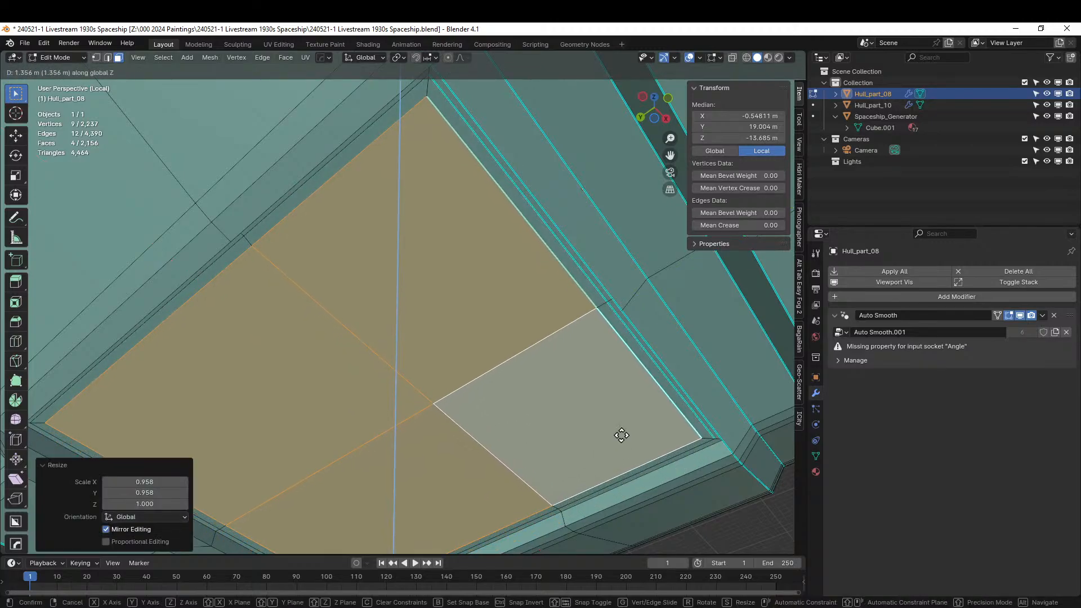
{"action": "left_click", "coordinate": [621, 435]}
{"action": "key", "text": "Tab"}
{"action": "middle_click_drag", "start_coordinate": [622, 434], "coordinate": [394, 68]}
{"action": "key", "text": "KP_Divide"}
Add the face loops around Hull_part_08's taper and the two wide bands of its narrow section to the face selection
{"action": "left_click", "coordinate": [495, 350]}
{"action": "left_click", "coordinate": [462, 346]}
{"action": "key", "text": "Tab"}
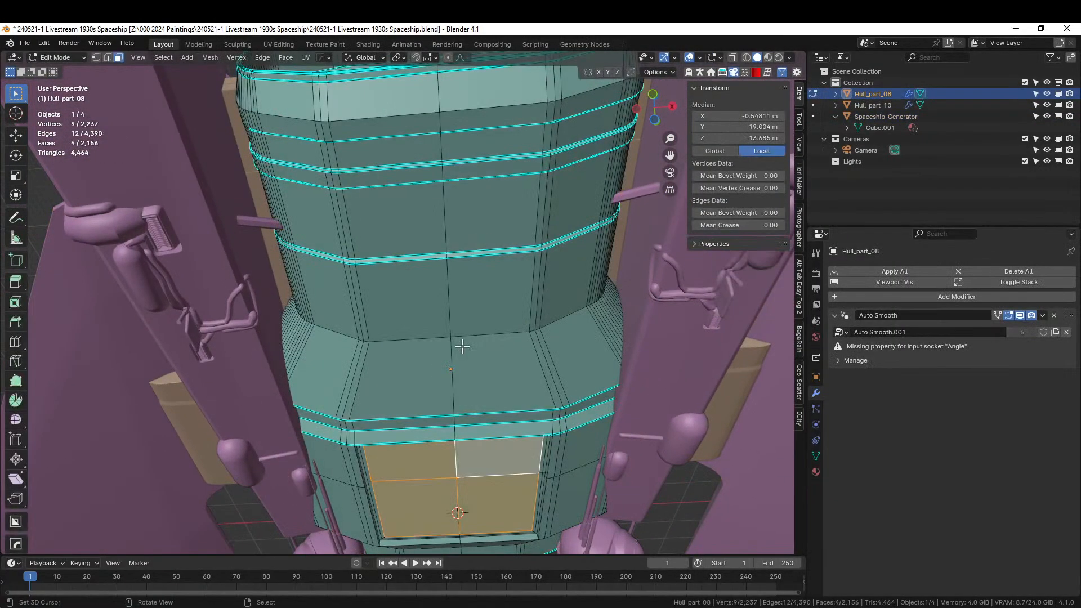
{"action": "left_click", "coordinate": [452, 377], "text": "alt+shift"}
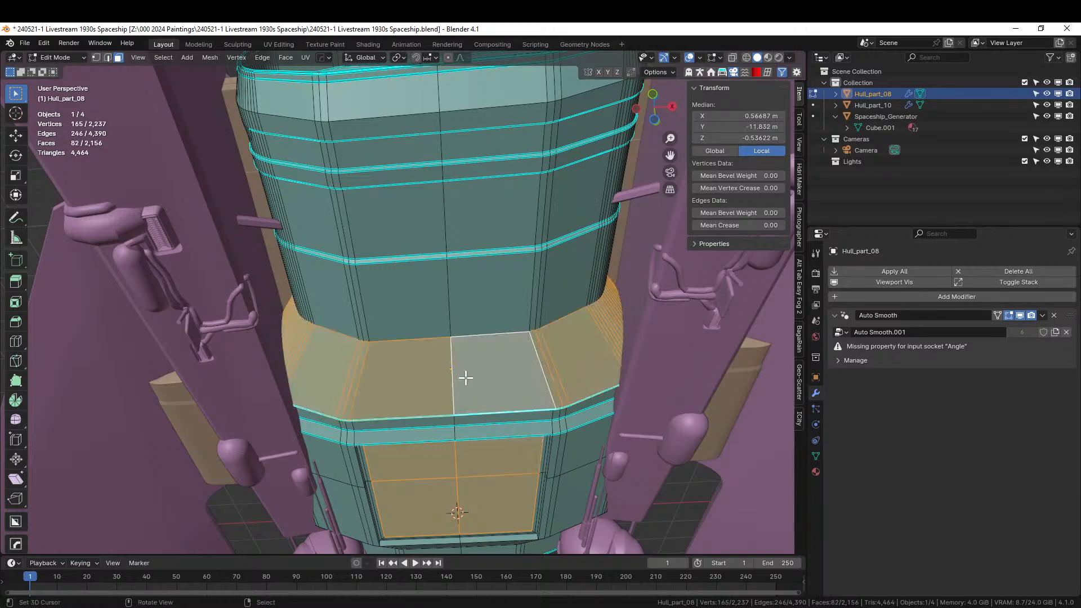
{"action": "right_click", "coordinate": [465, 378]}
{"action": "right_click", "coordinate": [457, 373], "text": "alt+shift"}
{"action": "right_click", "coordinate": [457, 374], "text": "alt+shift"}
{"action": "middle_click_drag", "start_coordinate": [456, 374], "coordinate": [452, 314]}
{"action": "left_click", "coordinate": [446, 236], "text": "alt+shift"}
{"action": "middle_click_drag", "start_coordinate": [446, 236], "coordinate": [451, 331]}
{"action": "left_click", "coordinate": [434, 238], "text": "alt+shift"}
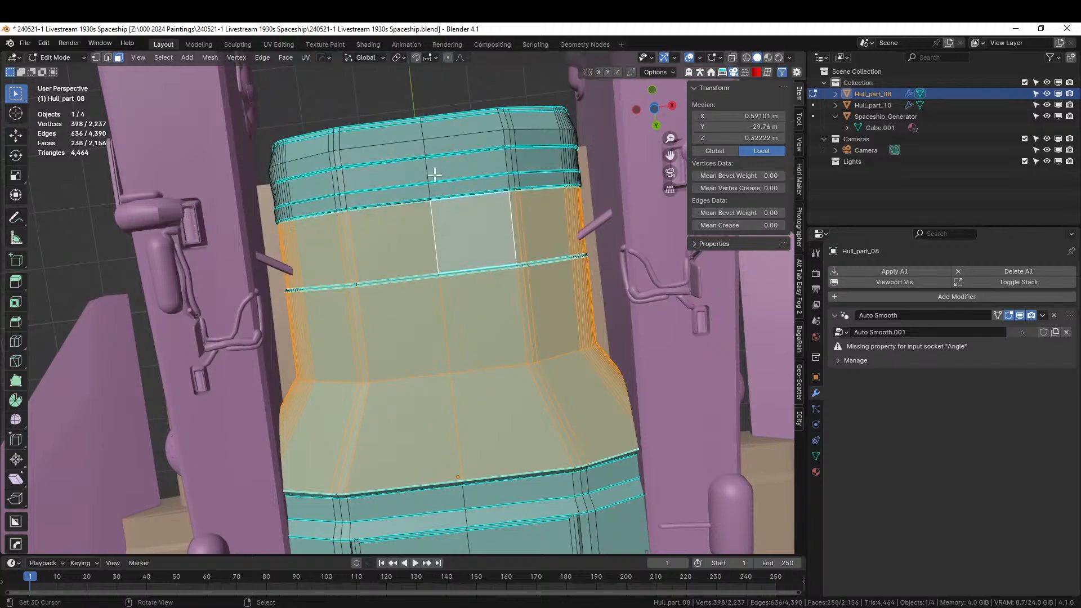
Extend the selection with the face loops of the slimmer bands toward Hull_part_08's narrow open end
{"action": "left_click", "coordinate": [427, 168], "text": "alt+shift"}
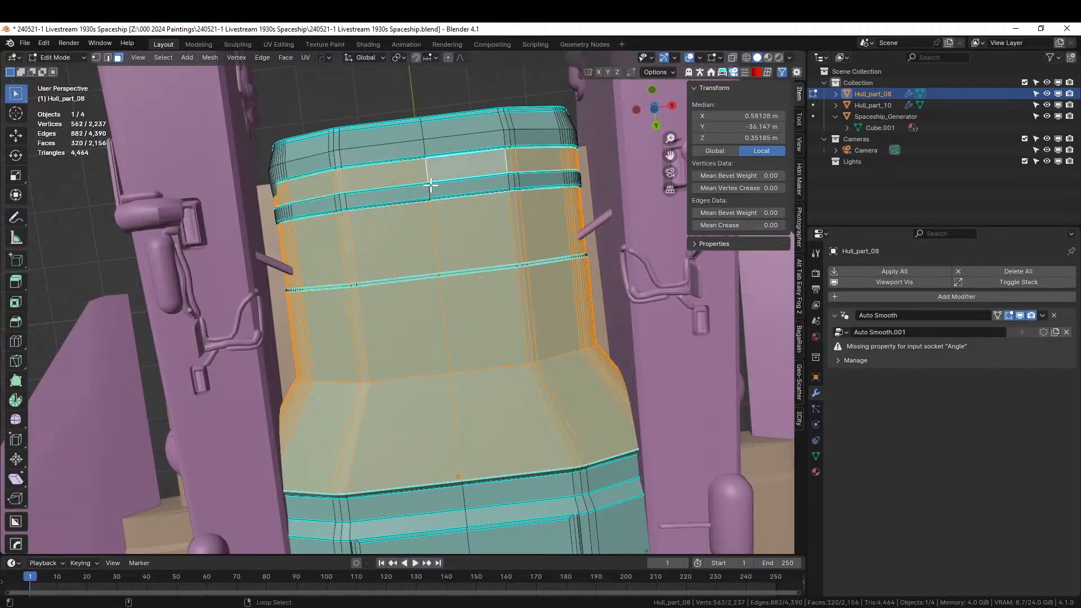
{"action": "left_click", "coordinate": [431, 189], "text": "alt+shift"}
{"action": "left_click", "coordinate": [421, 146], "text": "alt+shift"}
{"action": "middle_click_drag", "start_coordinate": [457, 227], "coordinate": [527, 445]}
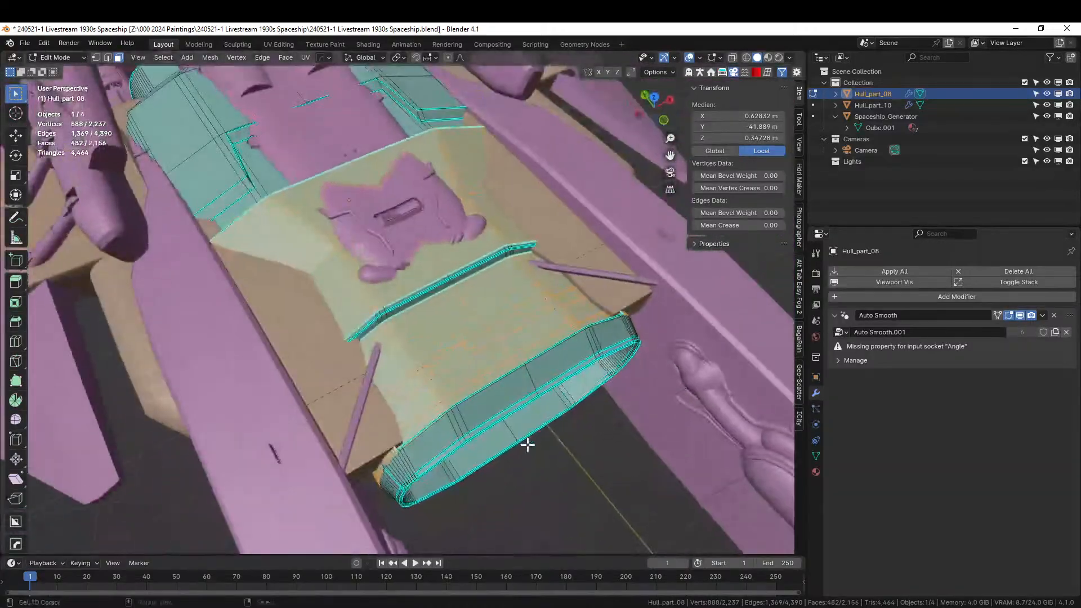
{"action": "left_click", "coordinate": [531, 372], "text": "alt+shift"}
{"action": "middle_click_drag", "start_coordinate": [541, 373], "coordinate": [487, 284]}
Try generating Random Panels on Hull_part_08's selected faces with the Square solver and inspect the result around the hull
{"action": "key", "text": "Tab"}
{"action": "right_click", "coordinate": [488, 284]}
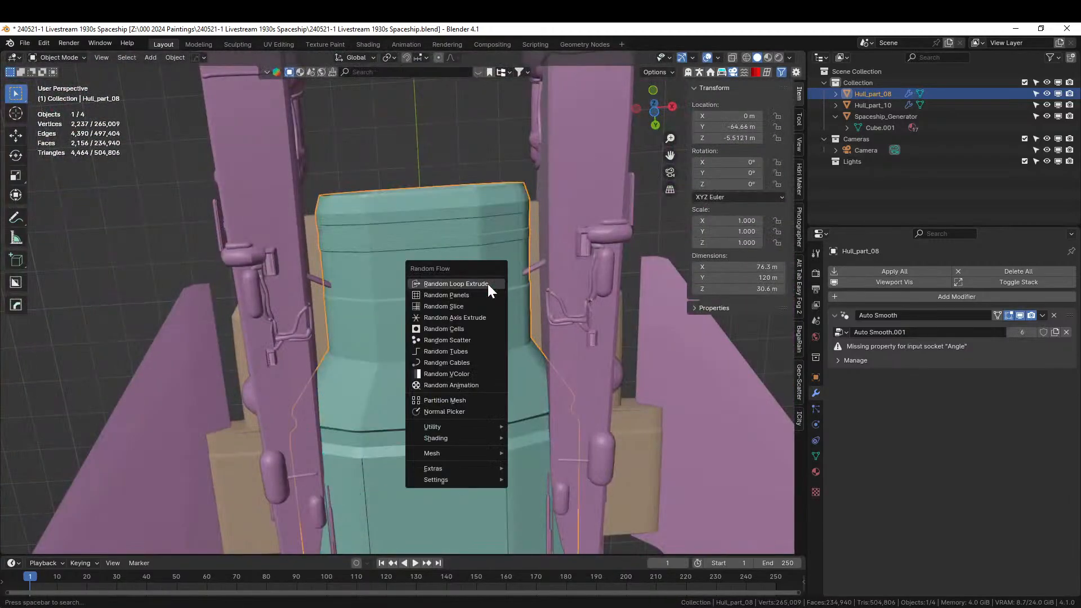
{"action": "left_click", "coordinate": [487, 290]}
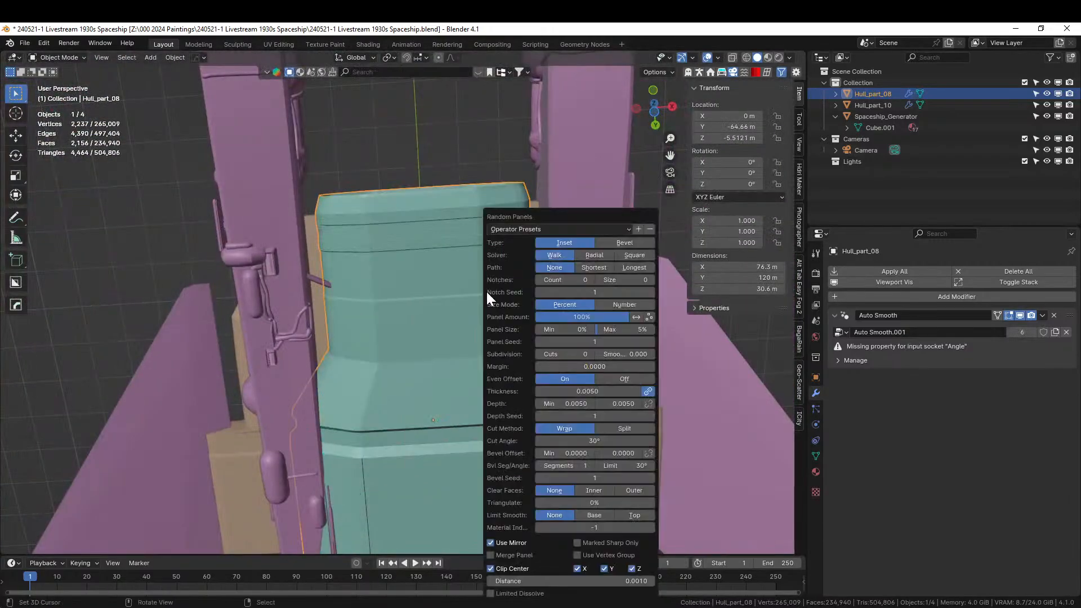
{"action": "left_click", "coordinate": [631, 255]}
{"action": "middle_click_drag", "start_coordinate": [472, 305], "coordinate": [473, 485]}
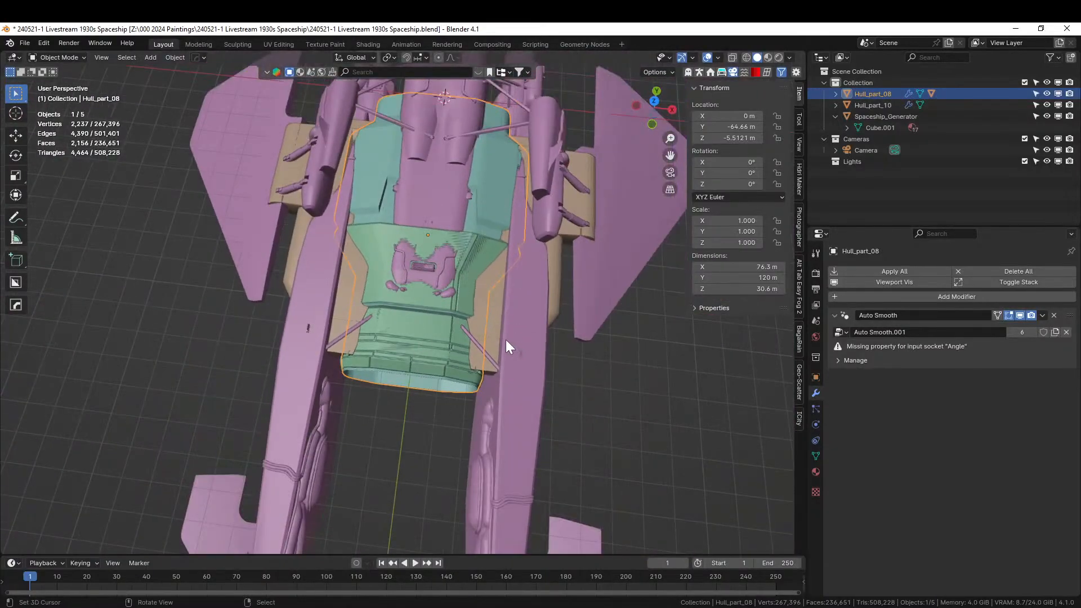
{"action": "middle_click_drag", "start_coordinate": [475, 340], "coordinate": [473, 210]}
Mirror Hull_part_08 across X with a bisecting modifier and generate Square-solver Random Panels with panel seed 2
{"action": "key", "text": "alt+x"}
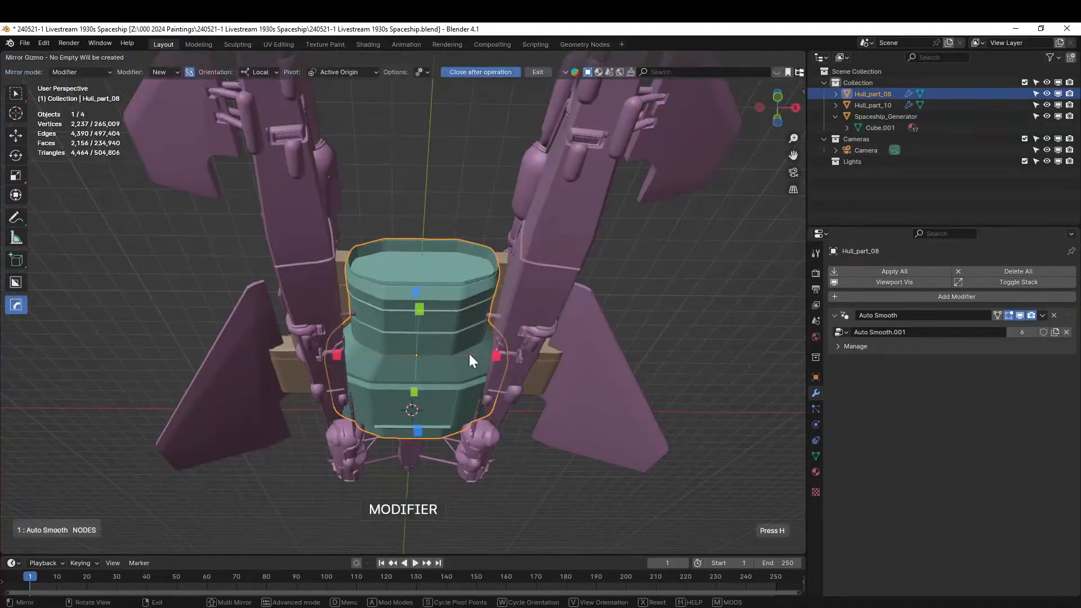
{"action": "left_click", "coordinate": [496, 356]}
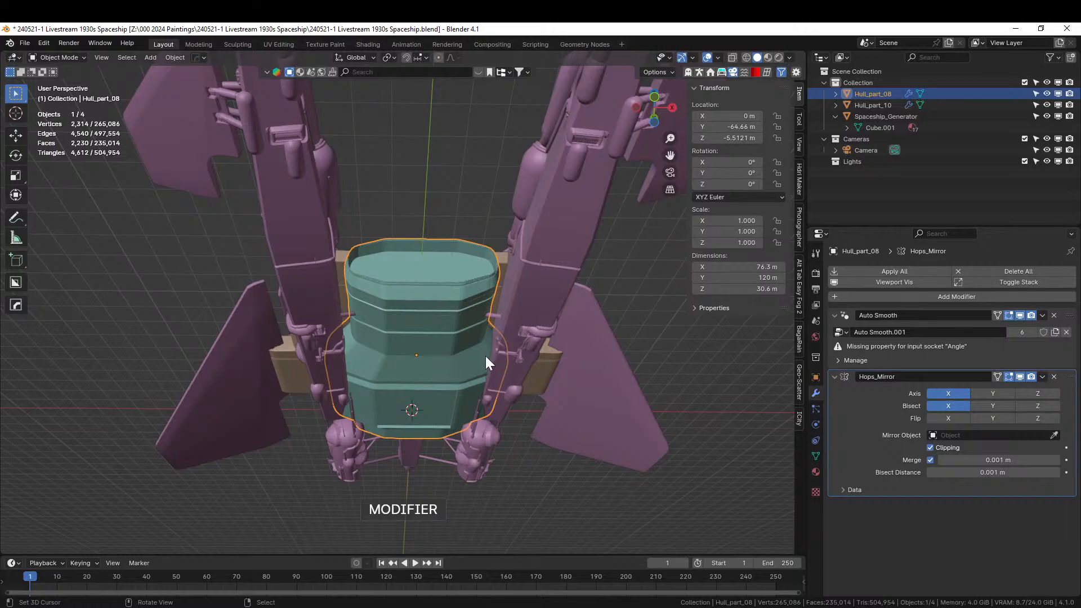
{"action": "key", "text": "shift+alt+r"}
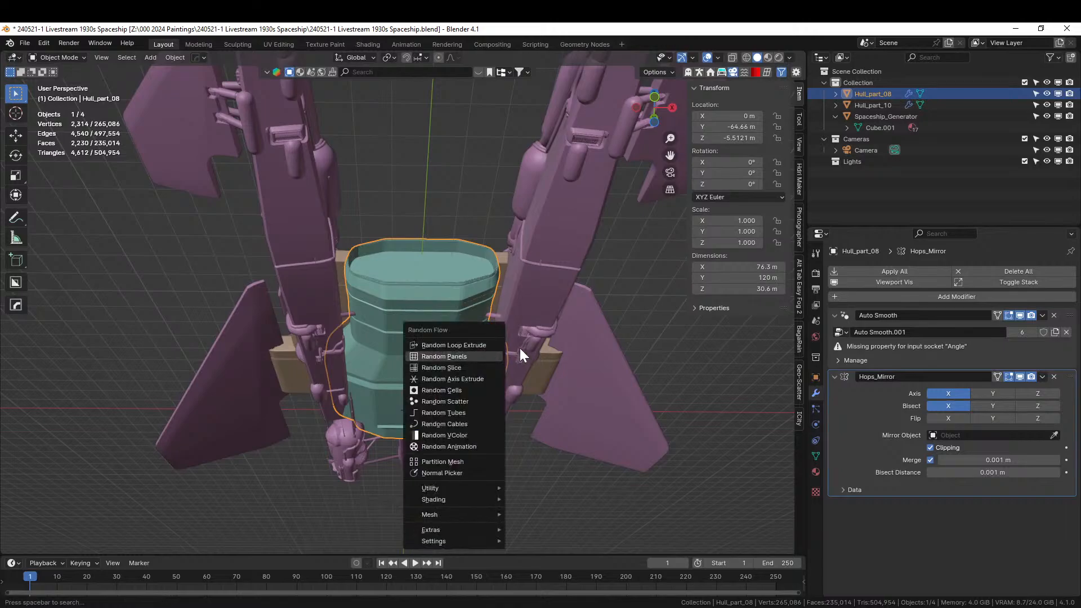
{"action": "left_click", "coordinate": [479, 357]}
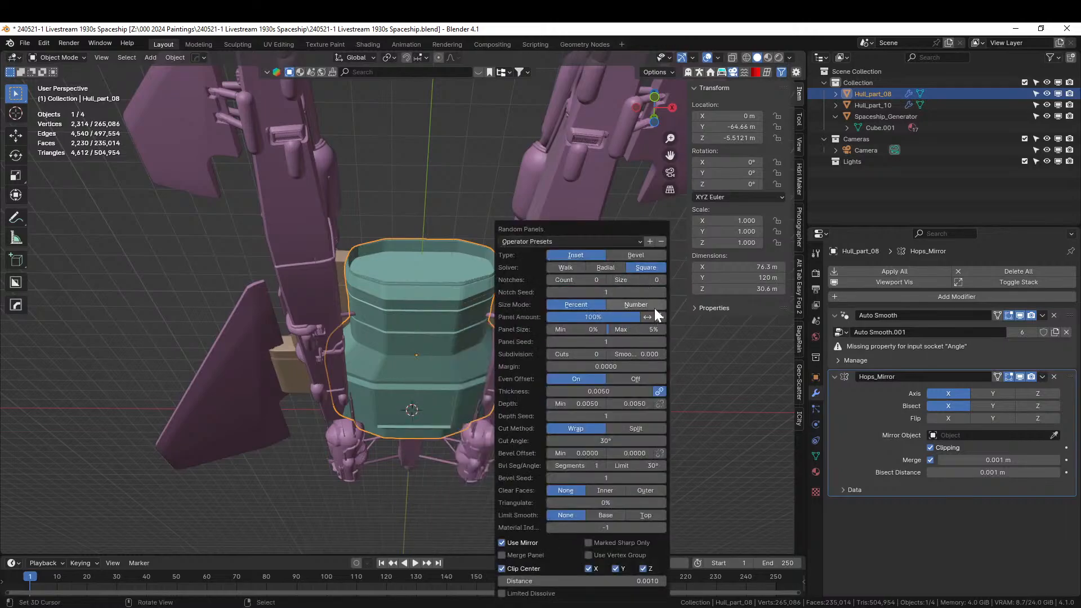
{"action": "left_click", "coordinate": [662, 342]}
Set both the minimum and maximum depth of the random panels on Hull_part_08 to 0.0025
{"action": "middle_click_drag", "start_coordinate": [374, 310], "coordinate": [788, 289]}
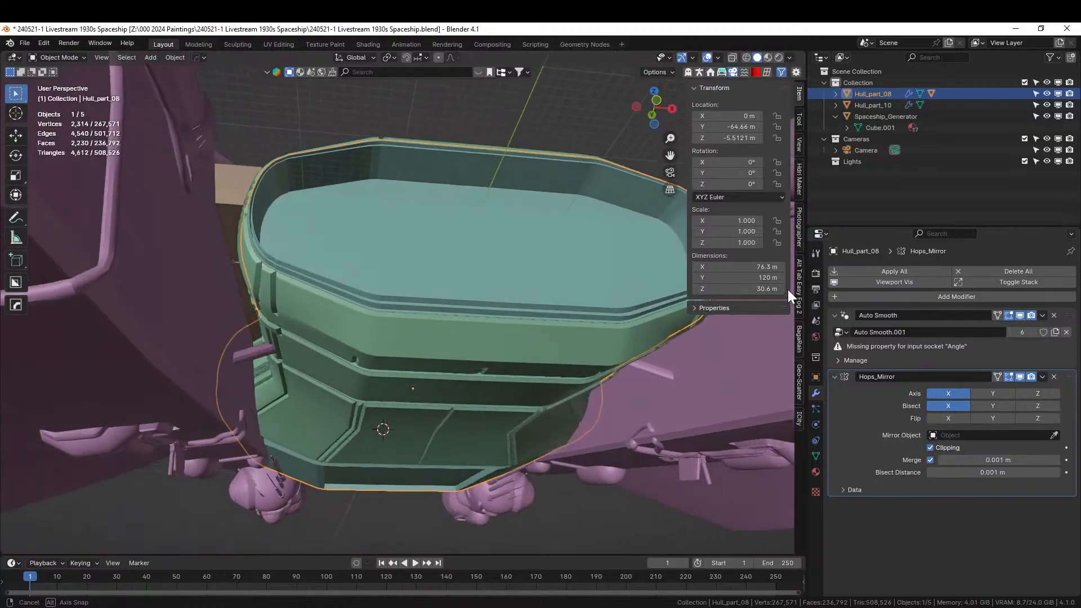
{"action": "key", "text": "F9"}
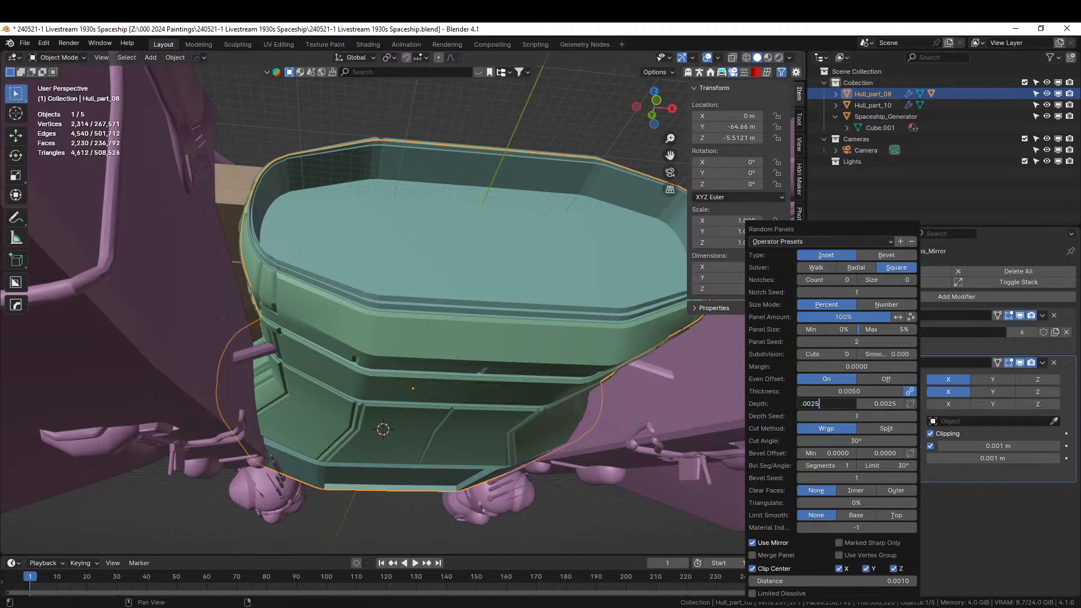
{"action": "key", "text": "Return"}
{"action": "middle_click_drag", "start_coordinate": [284, 325], "coordinate": [416, 370]}
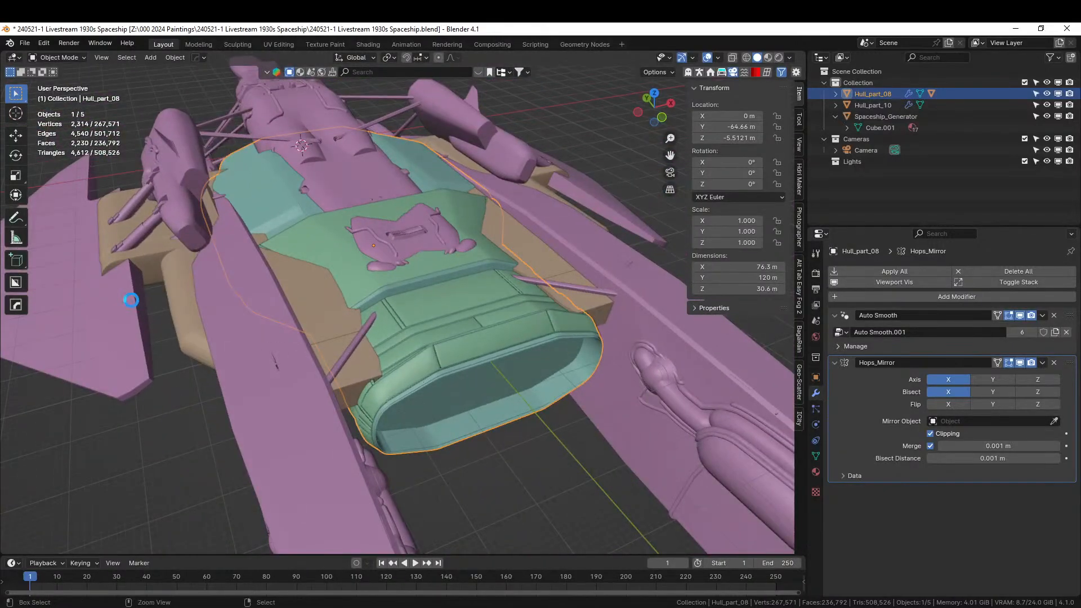
Generate a male HumGen figure at the lower edge of Hull_part_08's narrow open end as a scale reference
{"action": "middle_click_drag", "start_coordinate": [408, 387], "coordinate": [438, 336]}
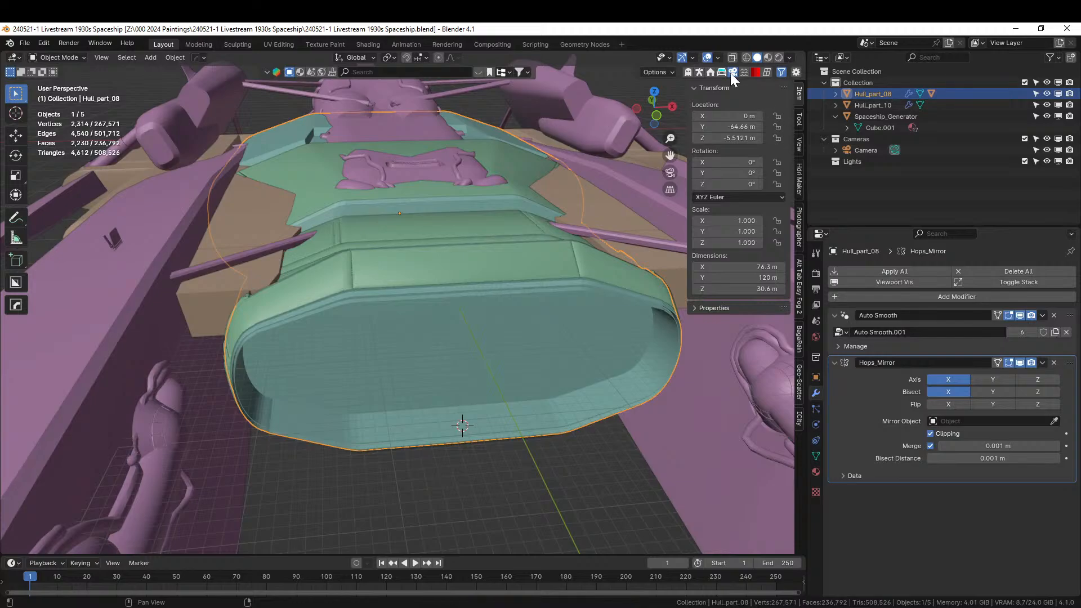
{"action": "left_click", "coordinate": [699, 71]}
{"action": "left_click", "coordinate": [799, 222]}
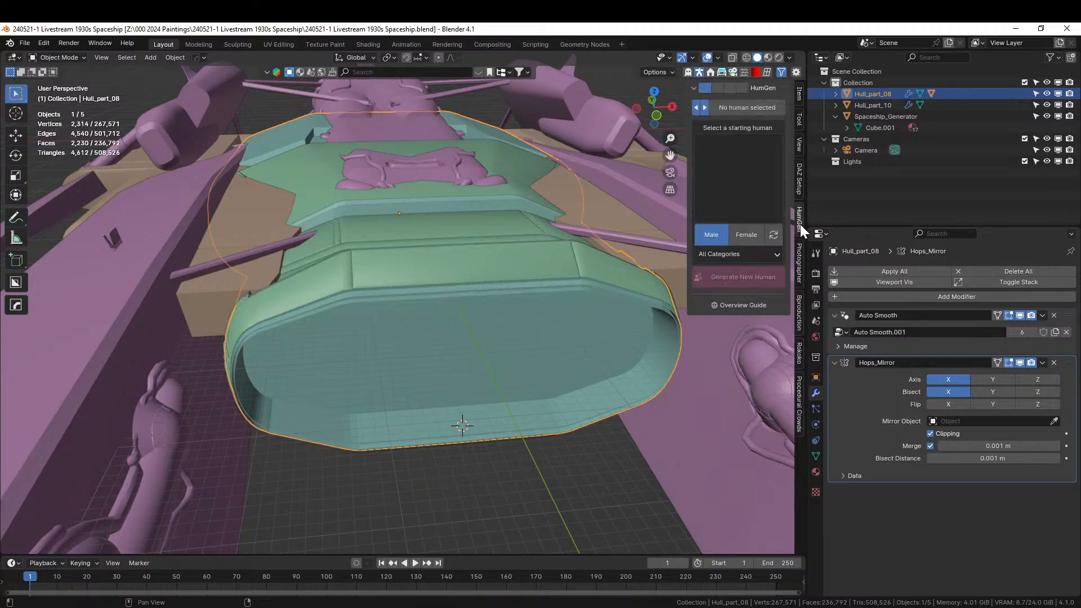
{"action": "left_click", "coordinate": [758, 187]}
{"action": "left_click", "coordinate": [682, 256]}
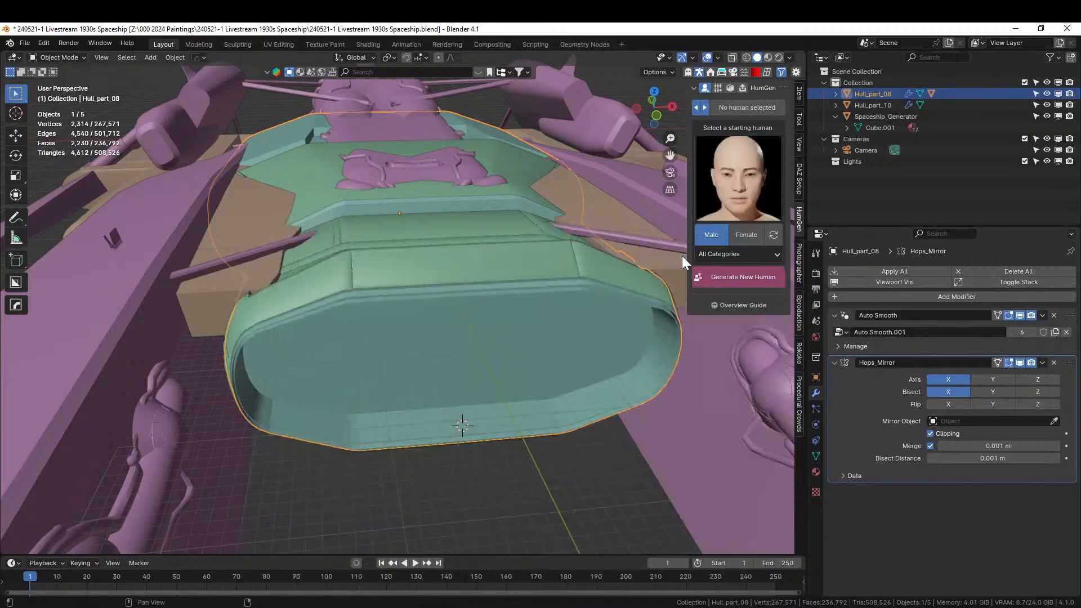
{"action": "left_click", "coordinate": [732, 277]}
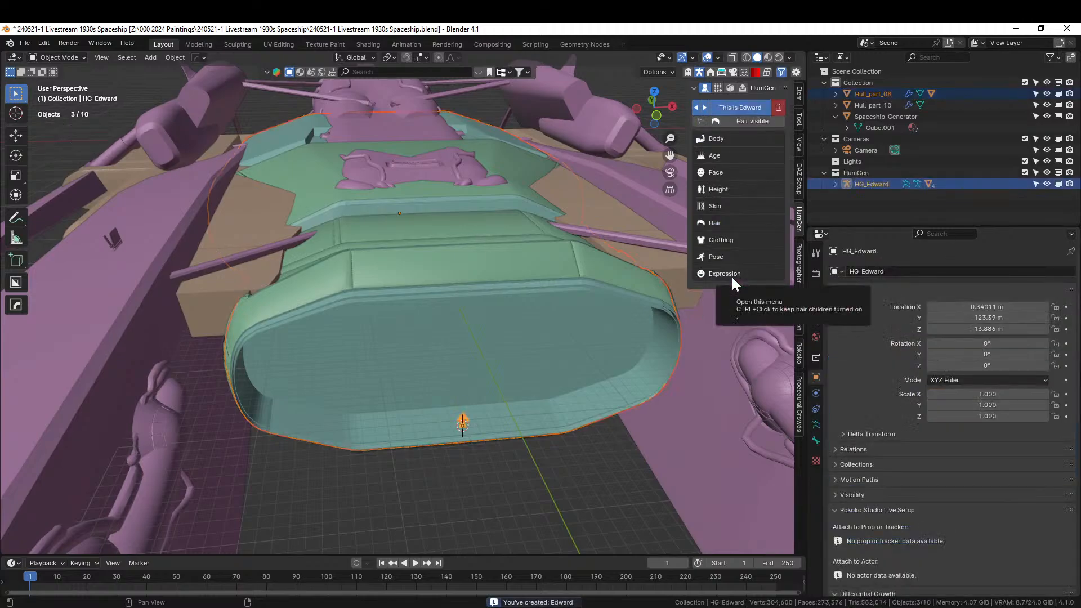
Compare the human figure's size with the hull opening, and exclude the HumGen collection from the view layer
{"action": "middle_click_drag", "start_coordinate": [532, 362], "coordinate": [523, 429]}
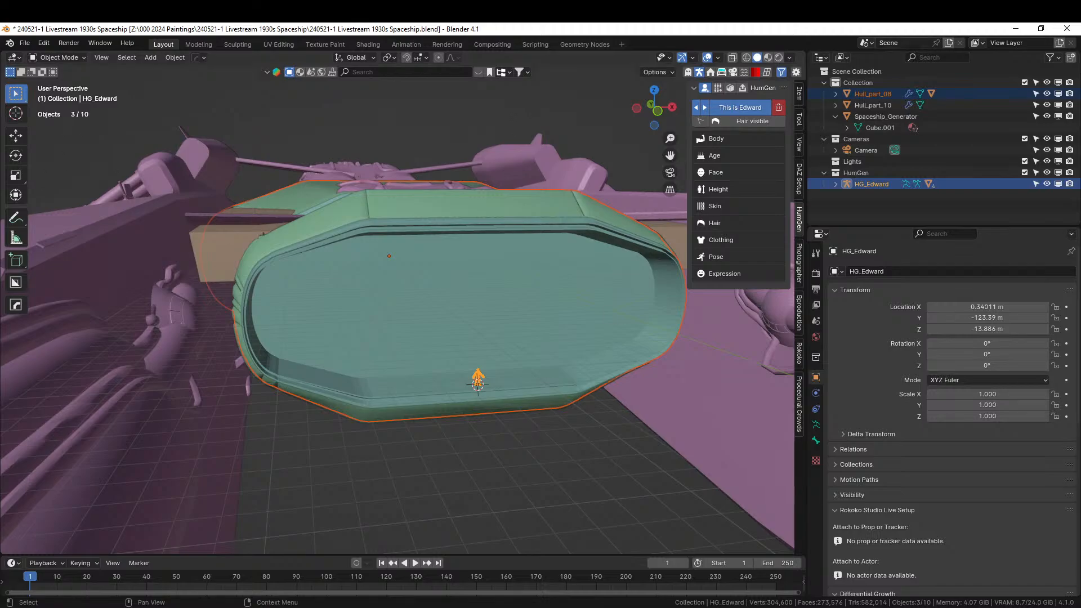
{"action": "left_click", "coordinate": [1024, 172]}
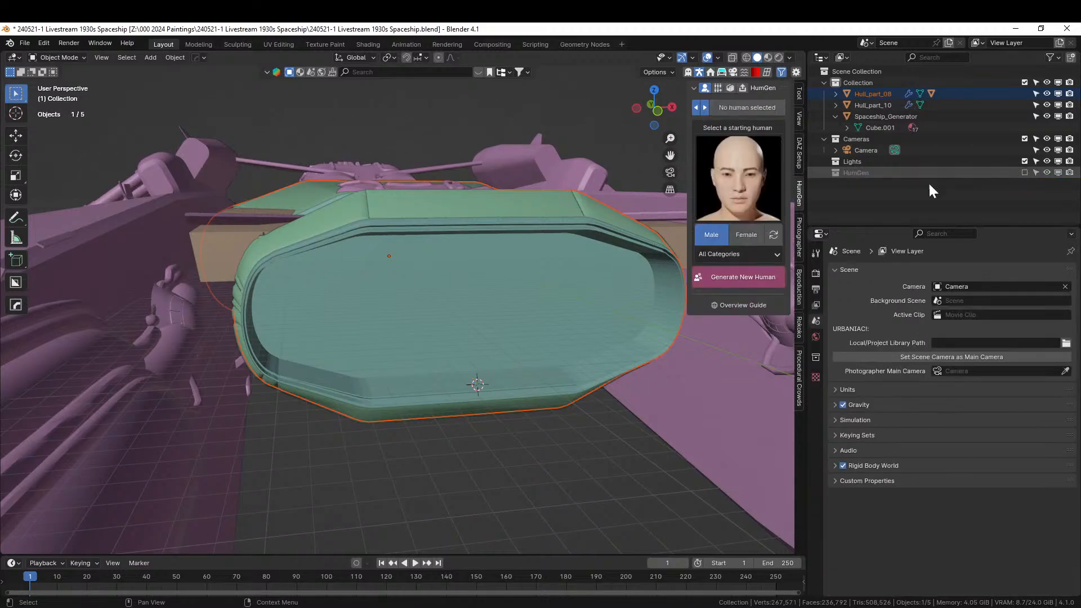
{"action": "middle_click_drag", "start_coordinate": [362, 345], "coordinate": [319, 403]}
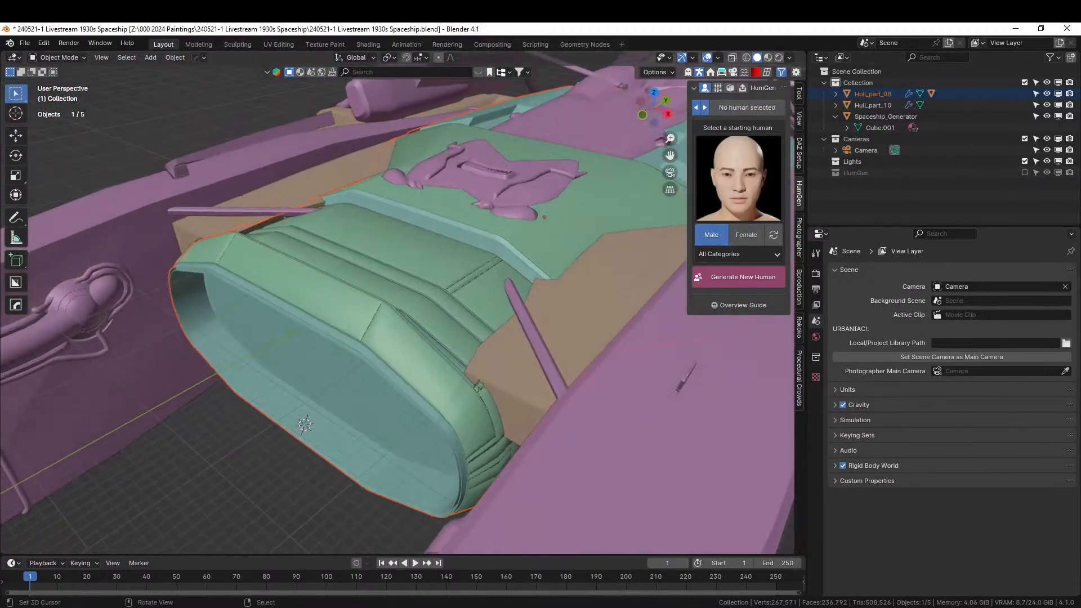
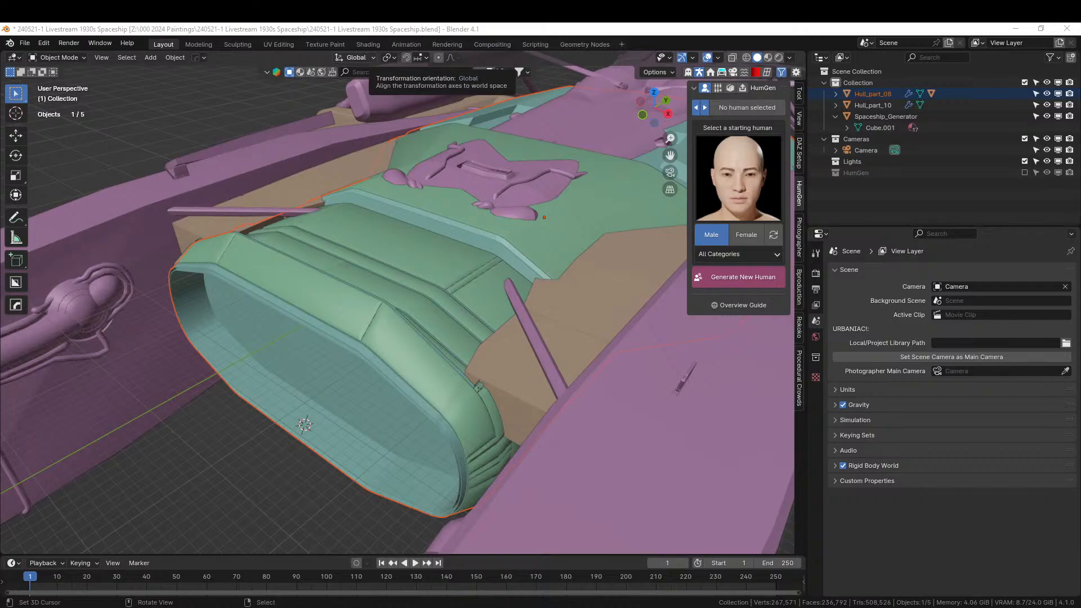
Add the Cockpit_11 kitbash part at the hull's narrow open end and clear its rotation and location
{"action": "left_click_drag", "start_coordinate": [356, 57], "coordinate": [302, 364]}
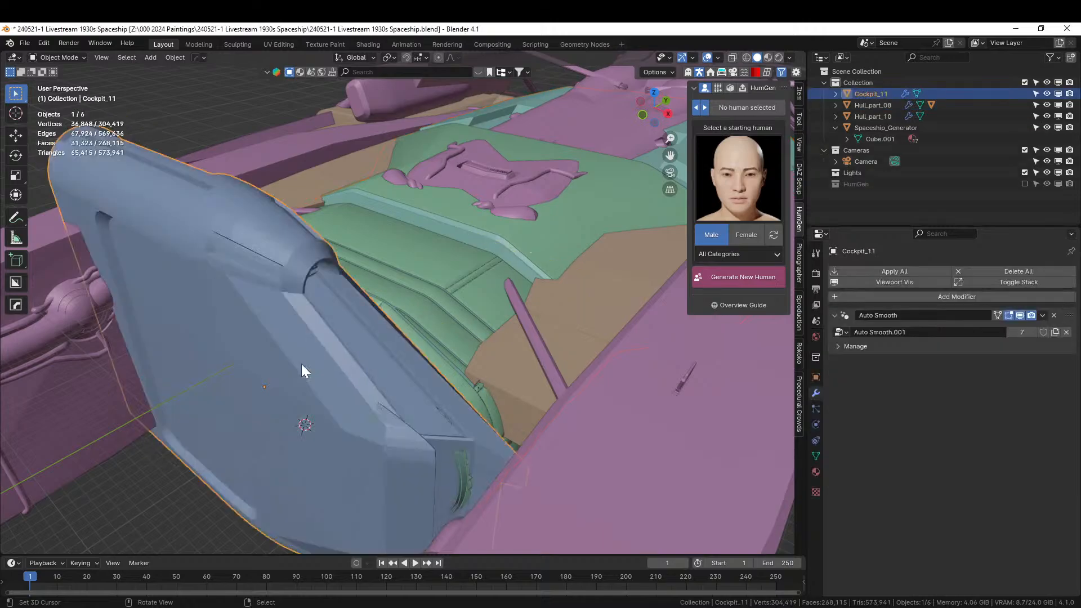
{"action": "key", "text": "alt+r"}
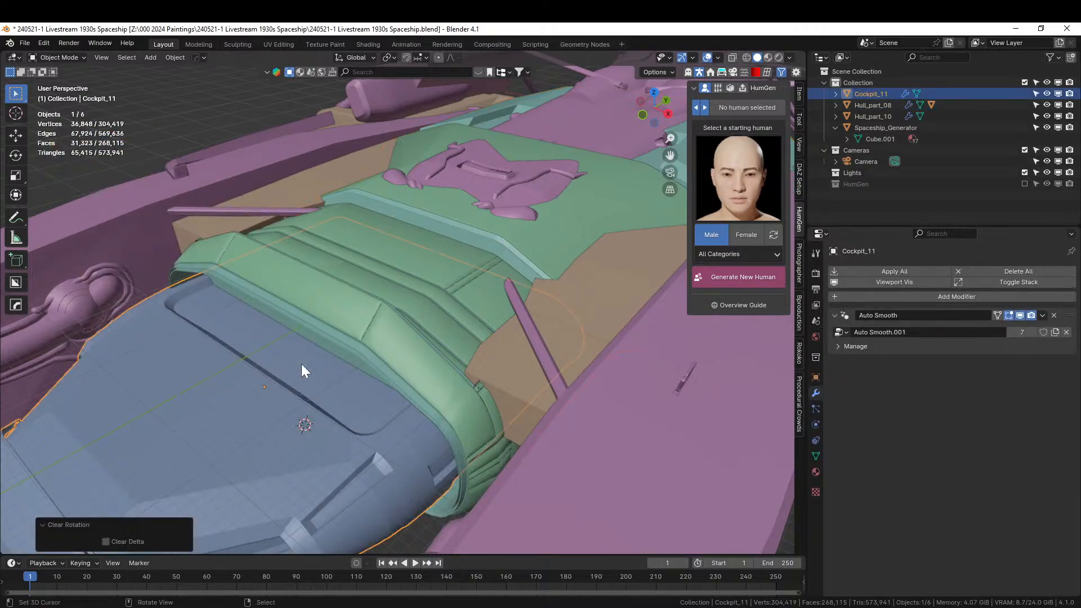
{"action": "scroll", "coordinate": [302, 363], "scroll_direction": "down", "scroll_amount": 5}
{"action": "middle_click_drag", "start_coordinate": [287, 390], "coordinate": [302, 478]}
{"action": "key", "text": "alt+g"}
Move Cockpit_11 about -123.17 m along Y to the hull's narrow open end
{"action": "key", "text": "KP_7"}
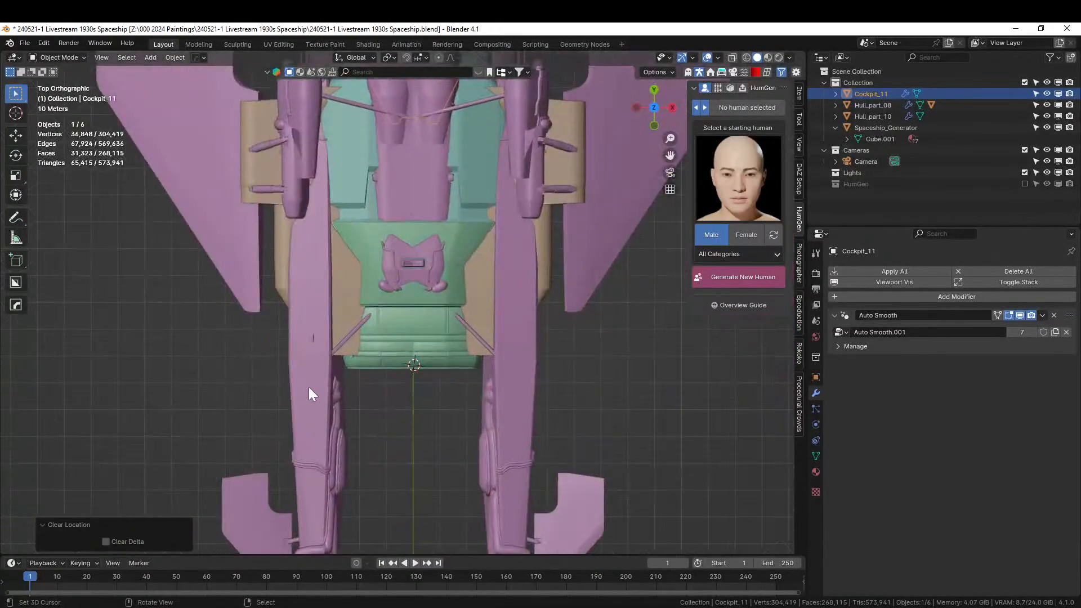
{"action": "key", "text": "g"}
{"action": "key", "text": "y"}
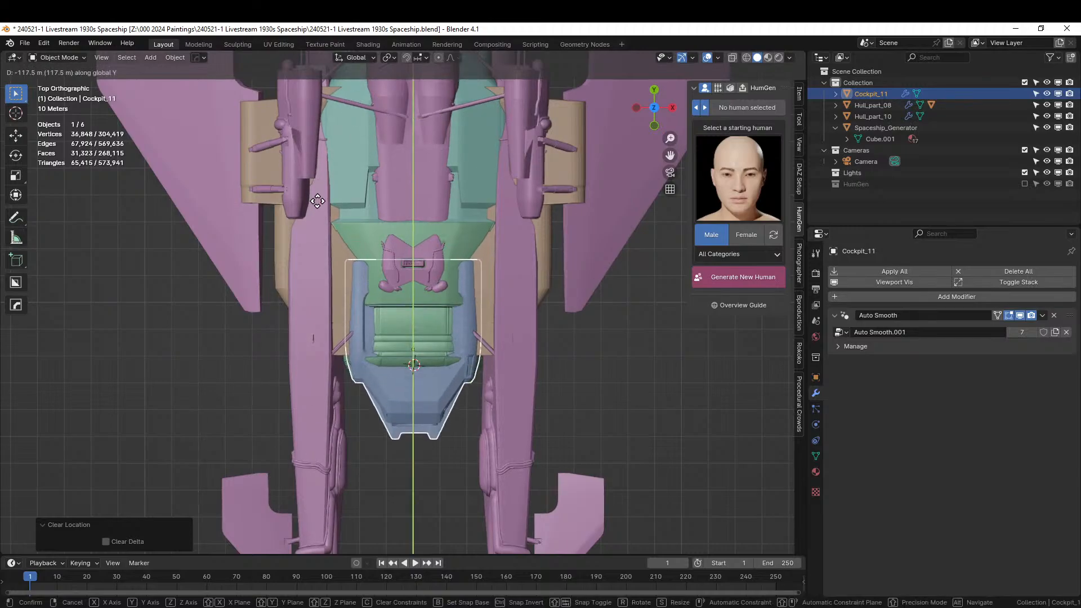
{"action": "left_click", "coordinate": [317, 215]}
Lower Cockpit_11 about 5.36 m along Z into the middle of the hull opening and scale it uniformly to about 0.941
{"action": "key", "text": "KP_1"}
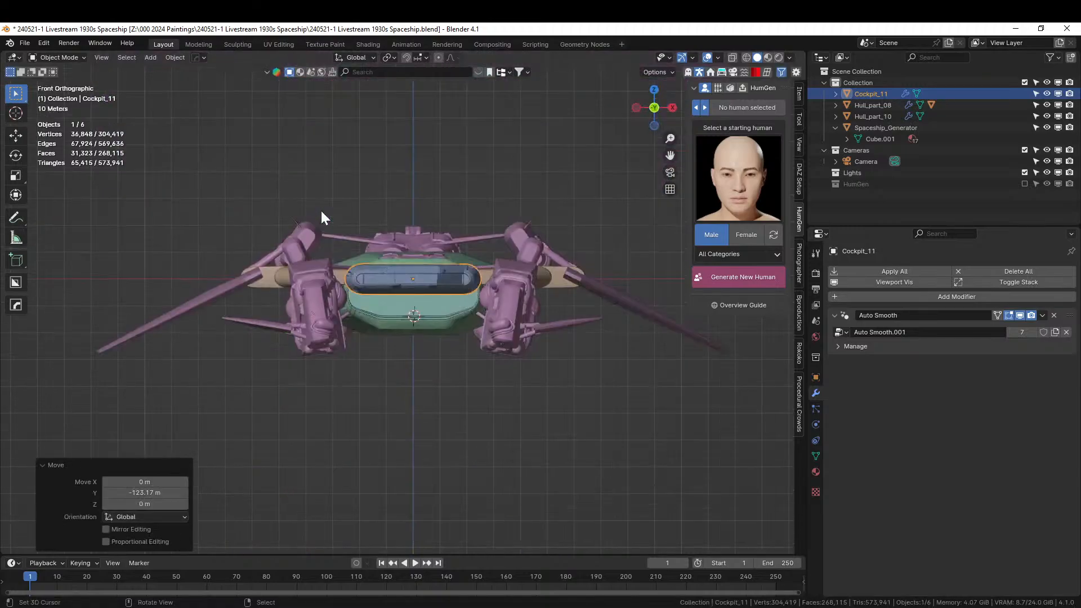
{"action": "scroll", "coordinate": [322, 214], "scroll_direction": "up", "scroll_amount": 4}
{"action": "key", "text": "g"}
{"action": "key", "text": "z"}
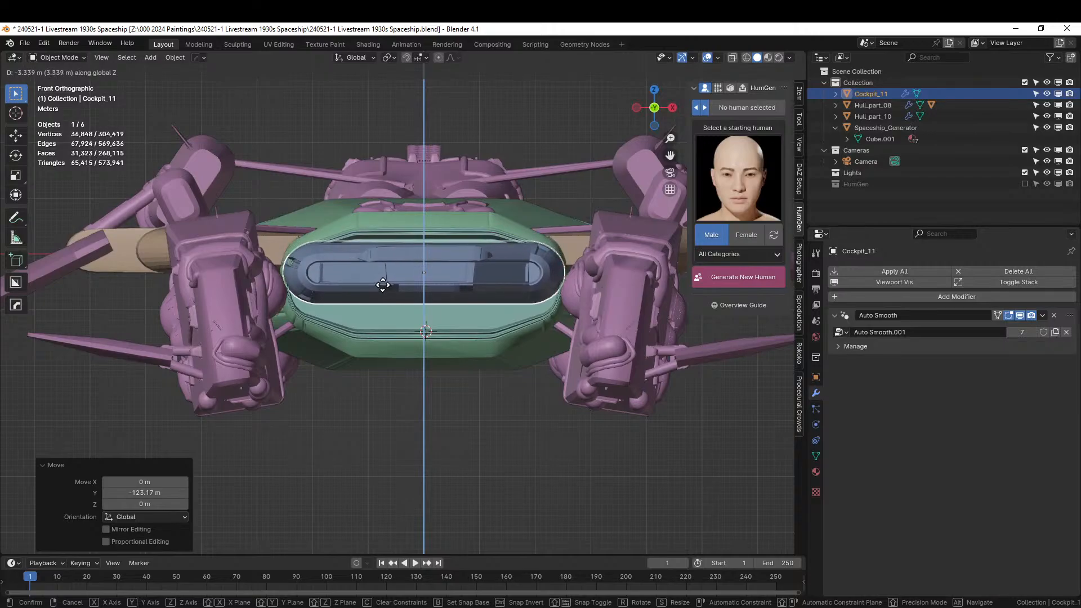
{"action": "left_click", "coordinate": [396, 299]}
{"action": "key", "text": "s"}
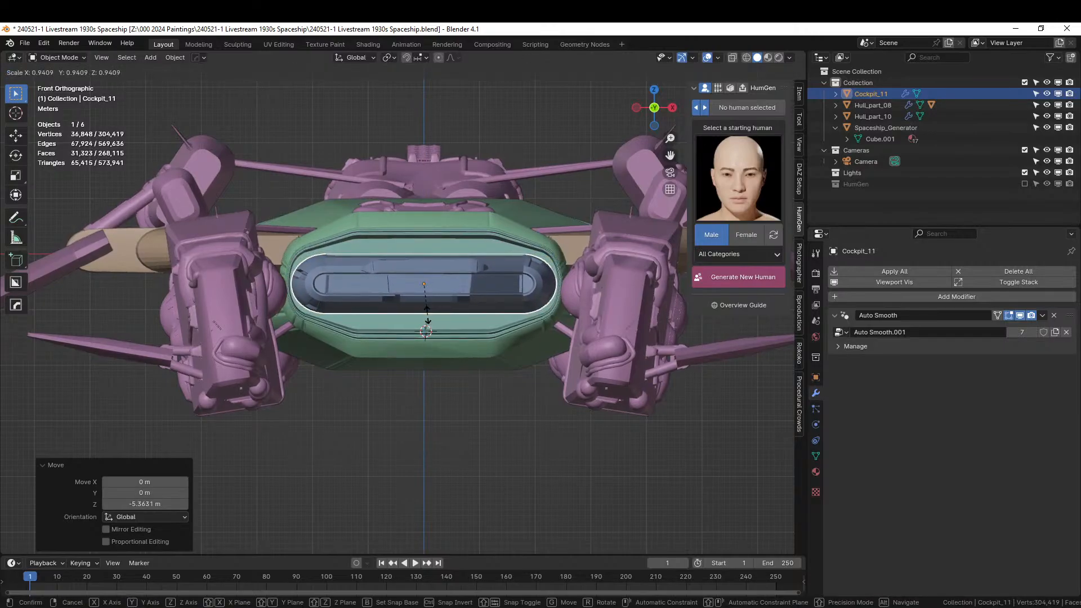
{"action": "left_click", "coordinate": [427, 313]}
Slide Cockpit_11 about 7.56 m along Y, deeper into the hull opening
{"action": "mouse_move", "coordinate": [421, 313]}
{"action": "middle_mouse_down"}
{"action": "mouse_move", "coordinate": [514, 415]}
{"action": "mouse_move", "coordinate": [524, 403]}
{"action": "mouse_move", "coordinate": [296, 350]}
{"action": "mouse_move", "coordinate": [248, 278]}
{"action": "mouse_move", "coordinate": [420, 322]}
{"action": "middle_mouse_up"}
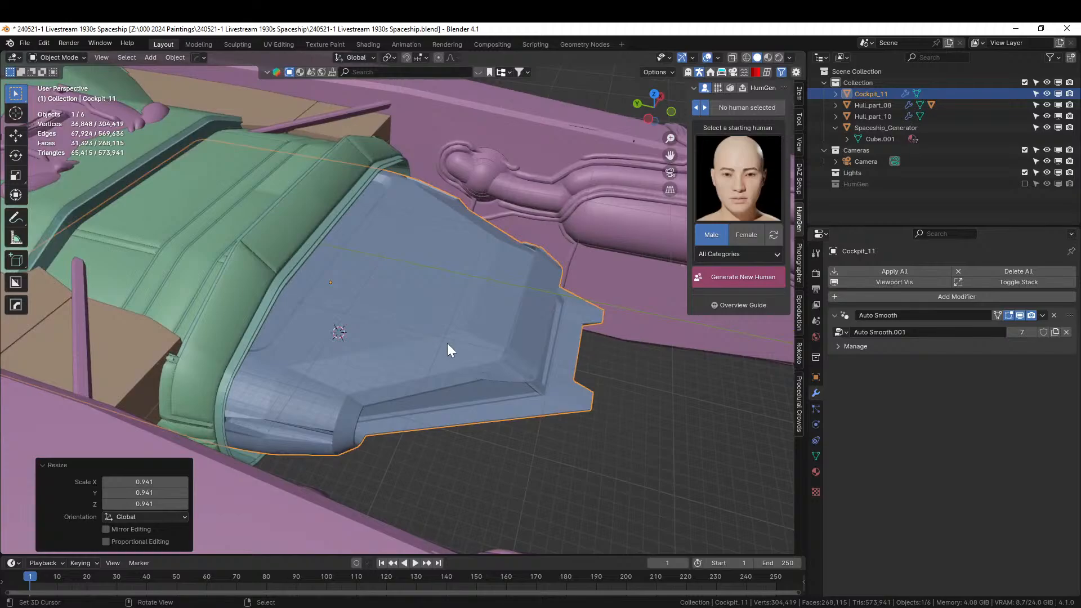
{"action": "key", "text": "g"}
{"action": "key", "text": "y"}
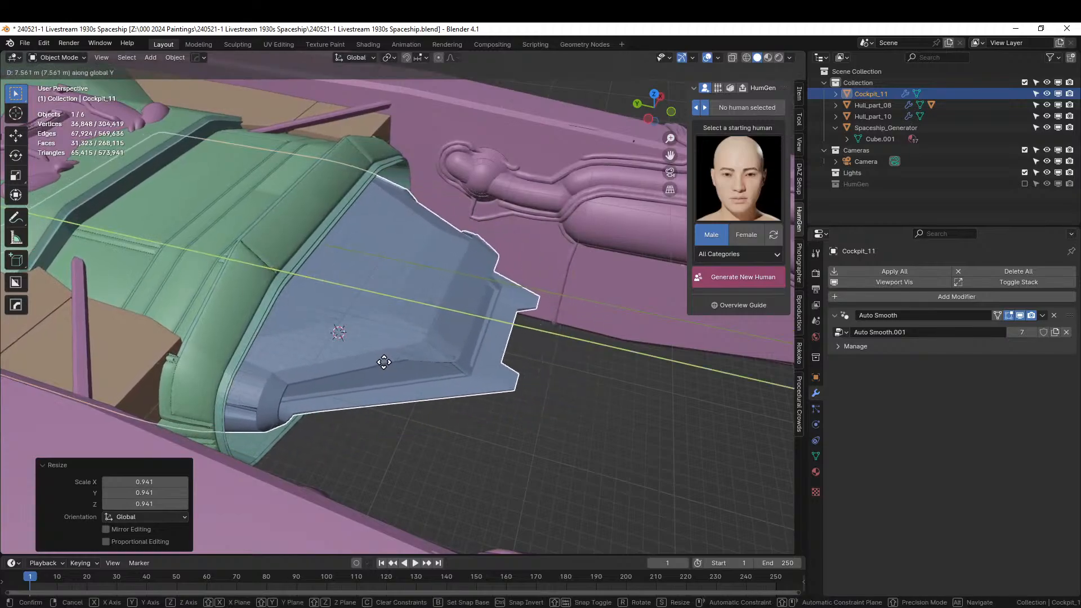
{"action": "left_click", "coordinate": [384, 362]}
Slide Cockpit_11 back out of the hull opening along negative Y so more of its nose protrudes
{"action": "middle_click_drag", "start_coordinate": [357, 353], "coordinate": [299, 188]}
{"action": "scroll", "coordinate": [396, 380], "scroll_direction": "down", "scroll_amount": 5}
{"action": "key", "text": "g"}
{"action": "key", "text": "y"}
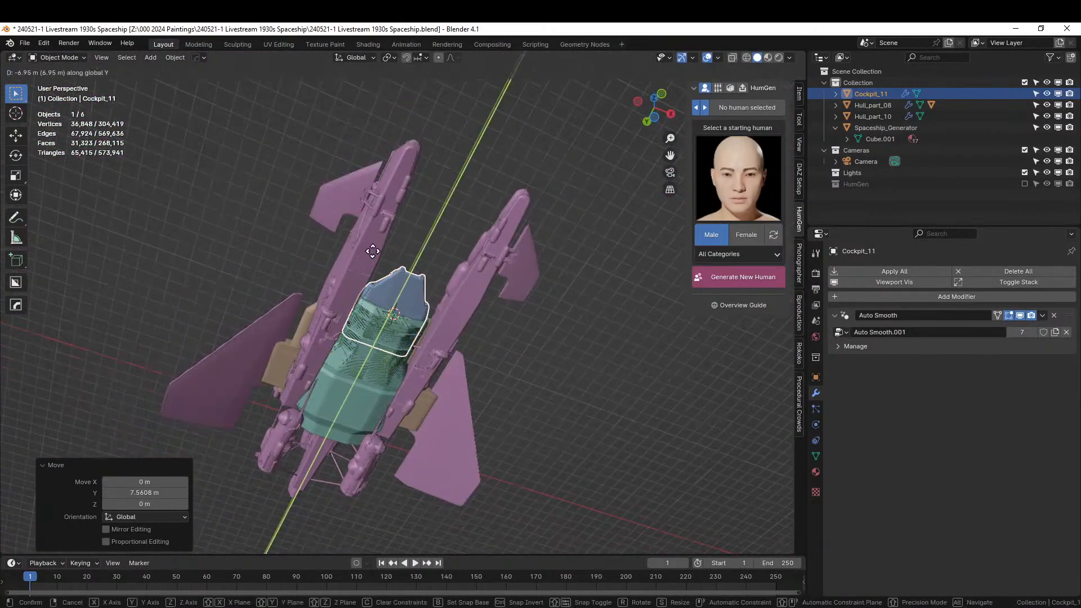
{"action": "left_click", "coordinate": [377, 245]}
Isolate Cockpit_11 in Edit Mode and select the strip of three faces across the front of its recessed top panel
{"action": "middle_click_drag", "start_coordinate": [377, 244], "coordinate": [414, 332]}
{"action": "left_click", "coordinate": [549, 322]}
{"action": "scroll", "coordinate": [539, 310], "scroll_direction": "up", "scroll_amount": 8}
{"action": "left_click", "coordinate": [392, 328]}
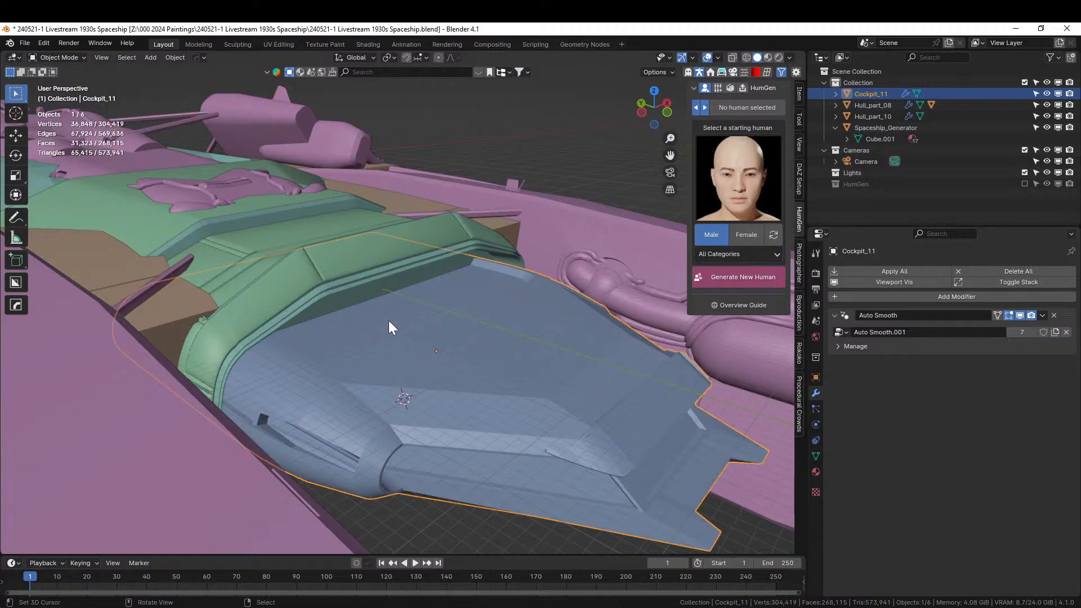
{"action": "key", "text": "KP_Divide"}
{"action": "key", "text": "Tab"}
{"action": "middle_click_drag", "start_coordinate": [388, 320], "coordinate": [391, 361]}
{"action": "middle_click_drag", "start_coordinate": [332, 345], "coordinate": [332, 351]}
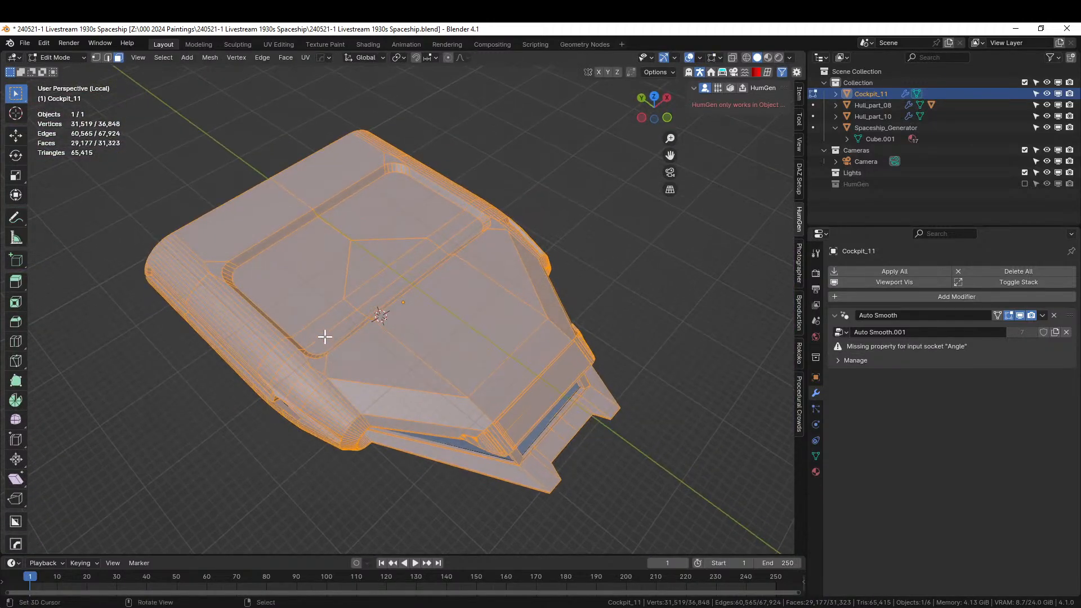
{"action": "left_click", "coordinate": [324, 325]}
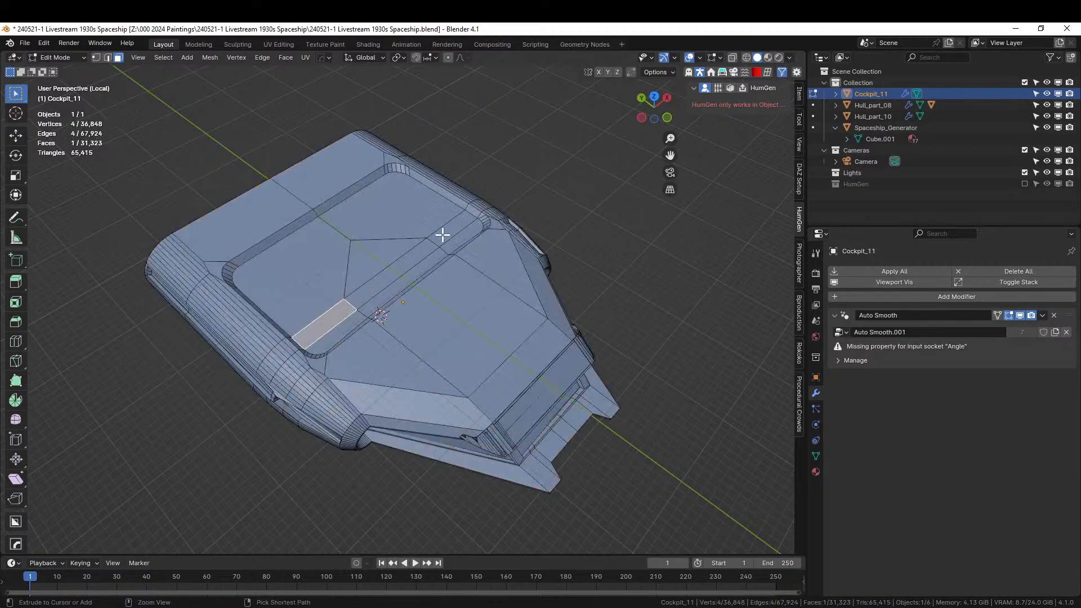
{"action": "left_click", "coordinate": [454, 228], "text": "ctrl"}
Bring the rest of the ship back into view and add the three larger floor faces of Cockpit_11's recess to the selection
{"action": "key", "text": "KP_Divide"}
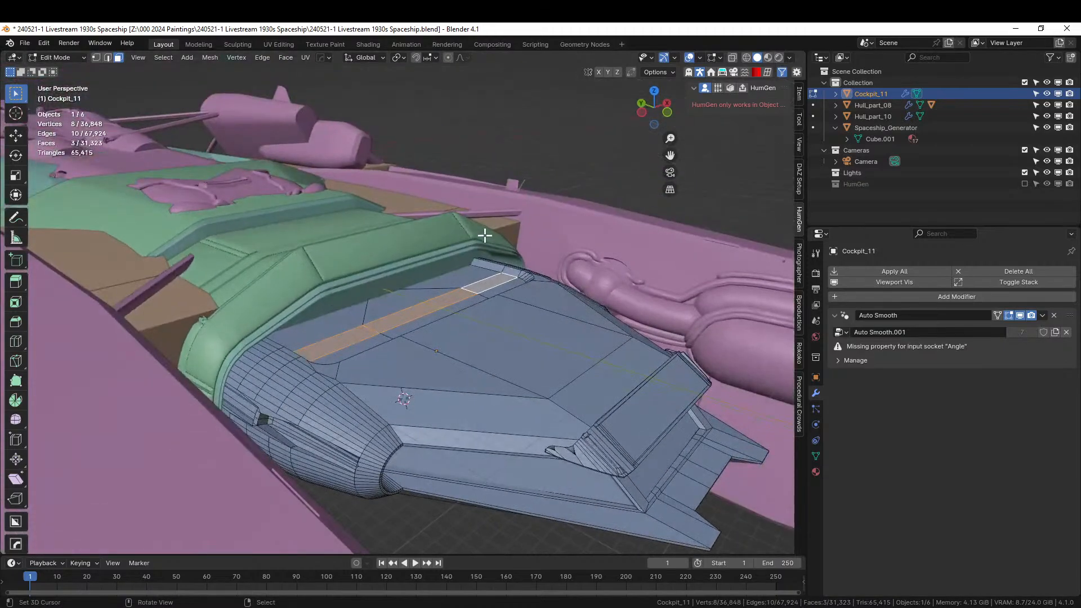
{"action": "left_click", "coordinate": [332, 329], "text": "shift"}
{"action": "left_click", "coordinate": [379, 299], "text": "shift"}
{"action": "left_click", "coordinate": [441, 278], "text": "shift"}
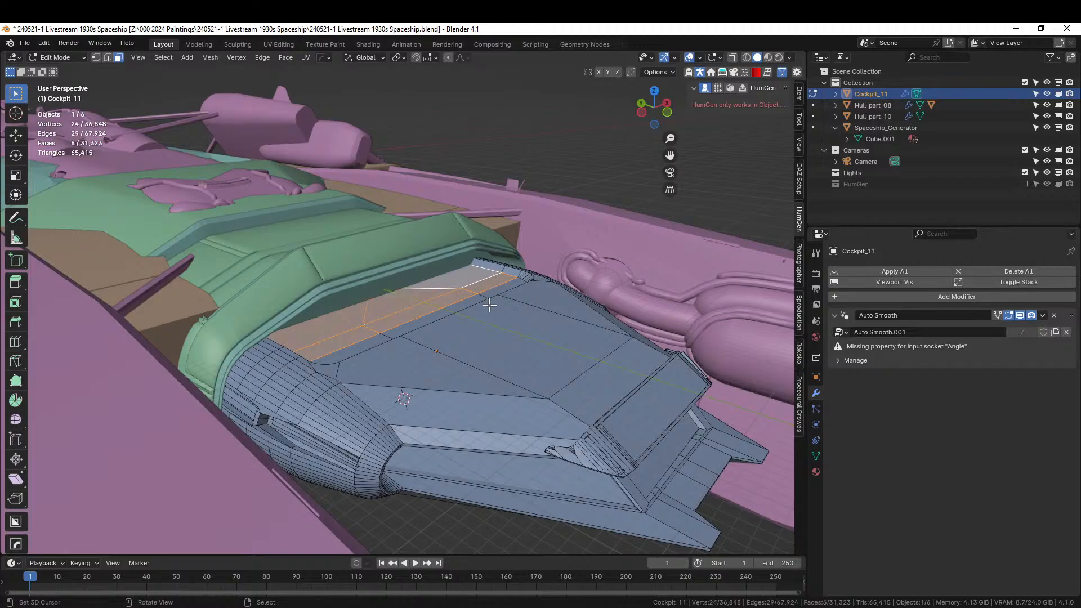
Raise the six selected recess faces of Cockpit_11 about 4.89 m along Z into a block behind the nose
{"action": "key", "text": "g"}
{"action": "key", "text": "z"}
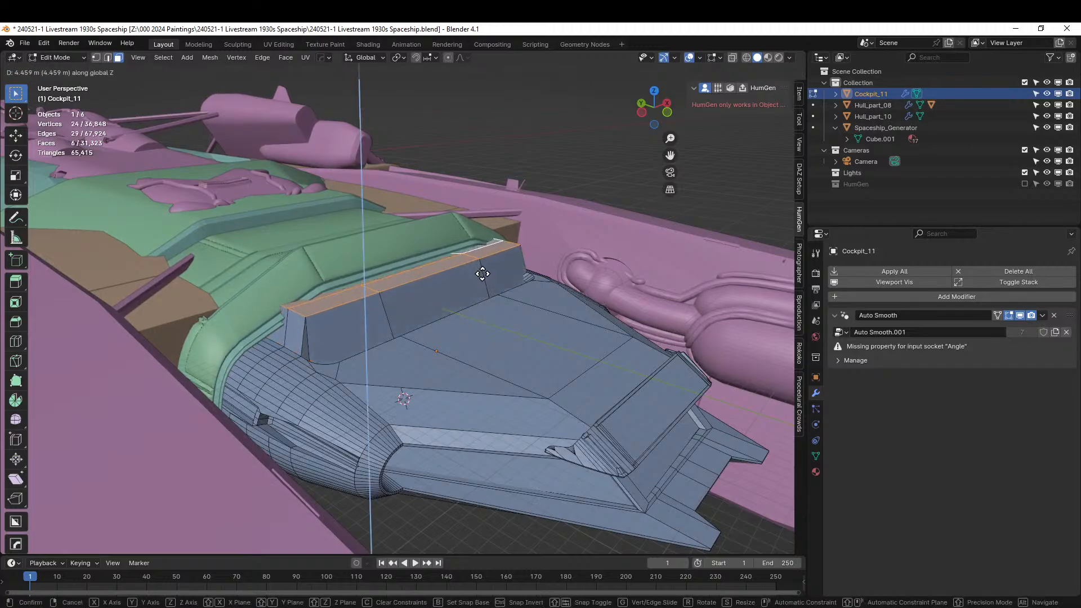
{"action": "left_click", "coordinate": [481, 271]}
{"action": "middle_click_drag", "start_coordinate": [407, 339], "coordinate": [523, 376]}
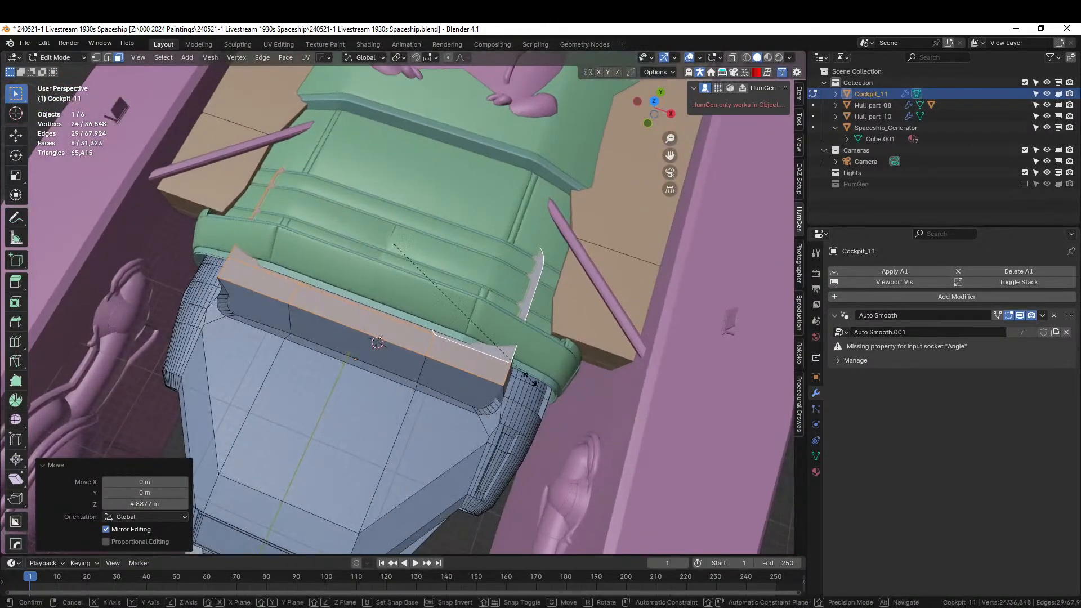
Scale the raised recess faces of Cockpit_11 to 0.718 along X and lower them about 0.70 m along Z
{"action": "key", "text": "s"}
{"action": "key", "text": "x"}
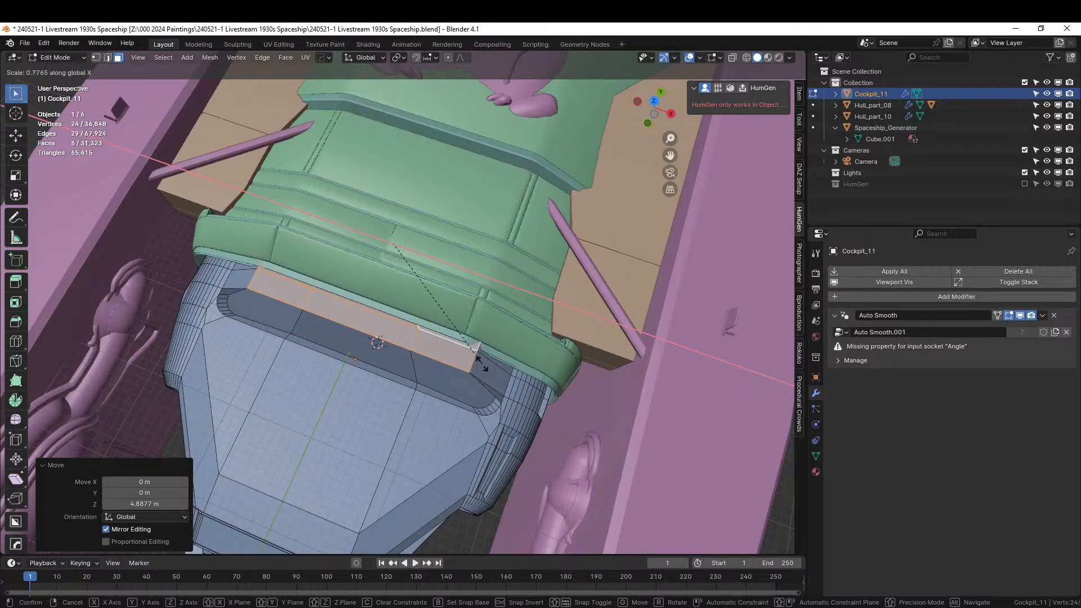
{"action": "left_click", "coordinate": [461, 358]}
{"action": "middle_click_drag", "start_coordinate": [461, 358], "coordinate": [582, 273]}
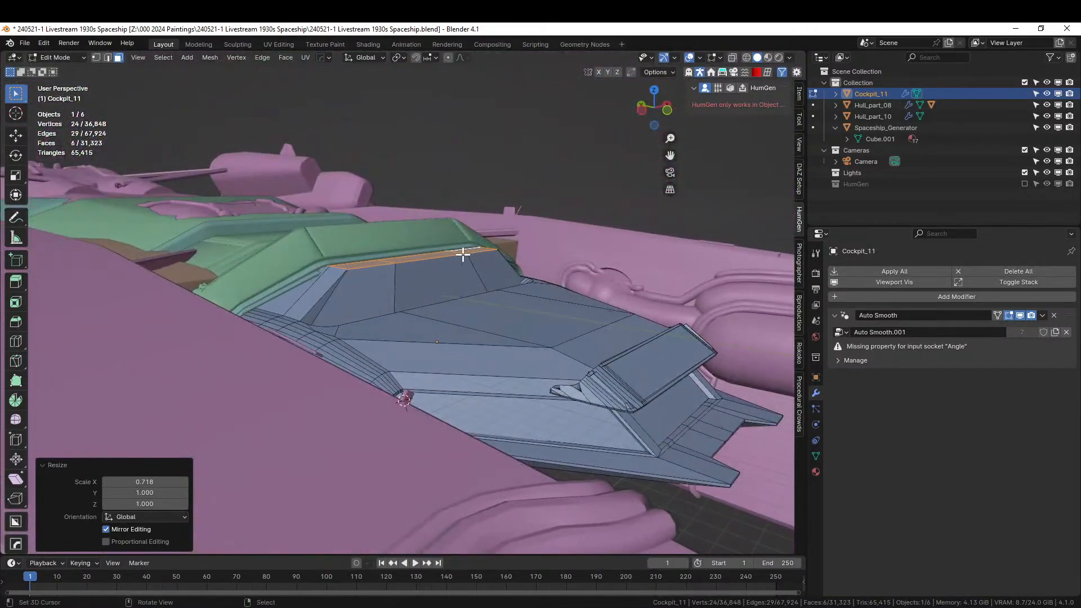
{"action": "key", "text": "g"}
{"action": "key", "text": "z"}
{"action": "left_click", "coordinate": [457, 260]}
Select the strip of seven faces along the cockpit's rear underside edge and extrude it about 4.05 m downward along Z
{"action": "middle_click_drag", "start_coordinate": [457, 259], "coordinate": [422, 229]}
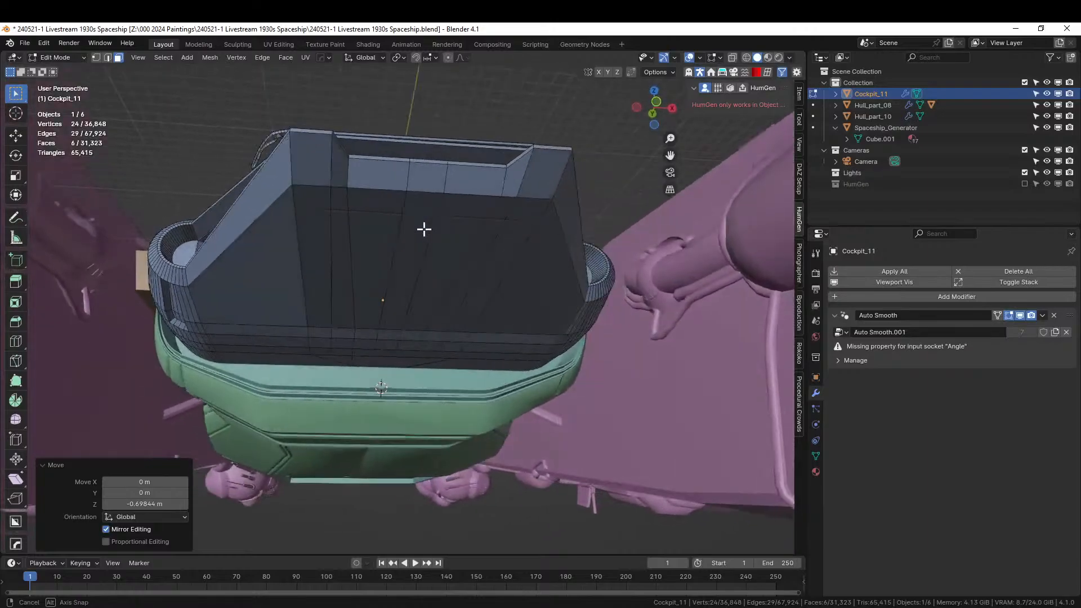
{"action": "scroll", "coordinate": [417, 237], "scroll_direction": "up", "scroll_amount": 2}
{"action": "left_click", "coordinate": [331, 371]}
{"action": "left_click", "coordinate": [407, 376], "text": "ctrl"}
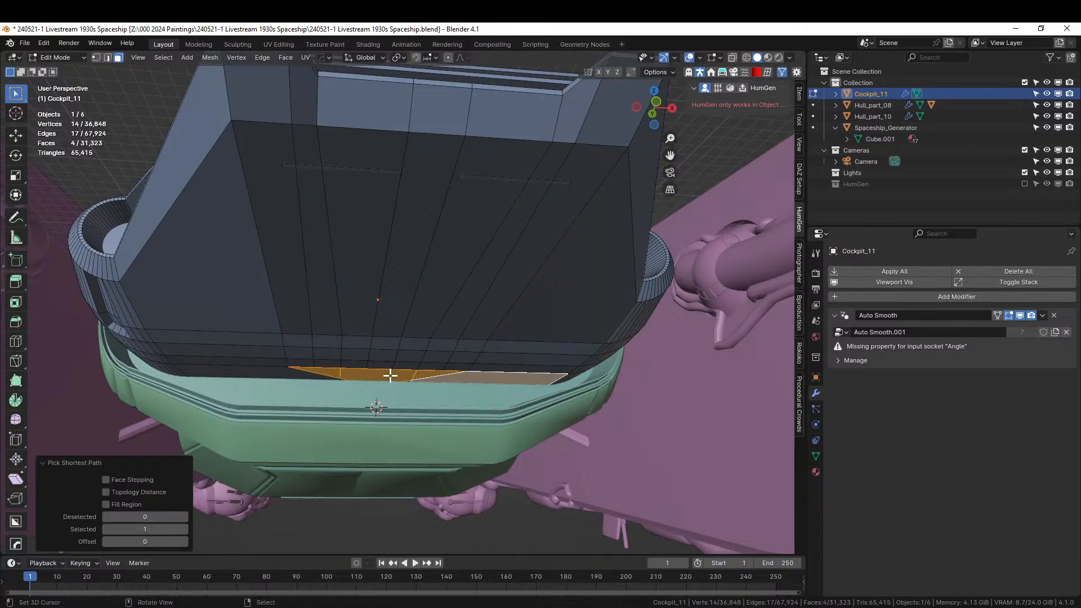
{"action": "left_click", "coordinate": [275, 370], "text": "ctrl"}
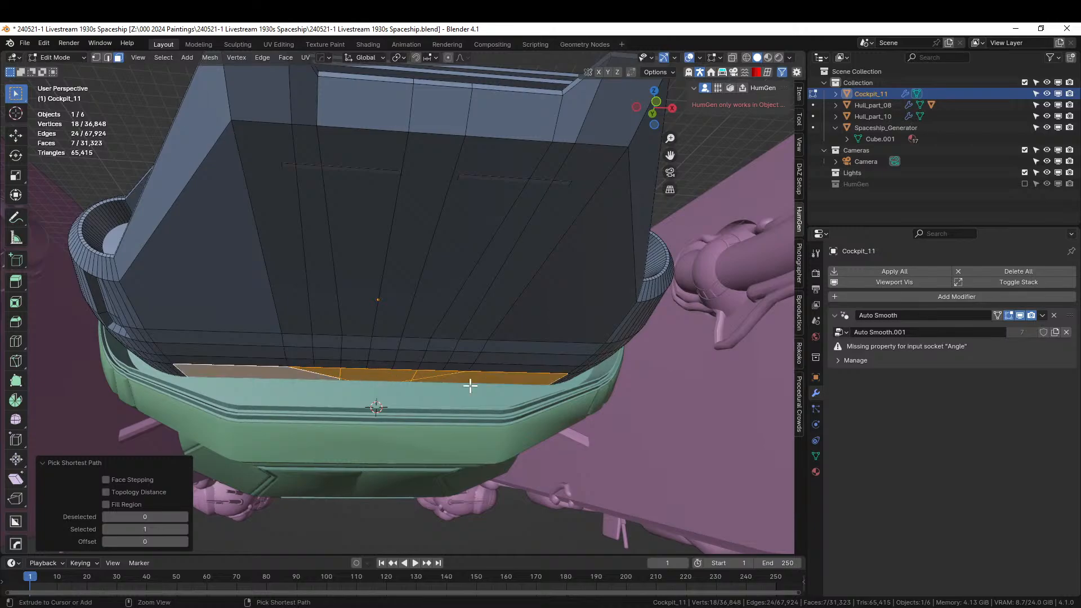
{"action": "key", "text": "e"}
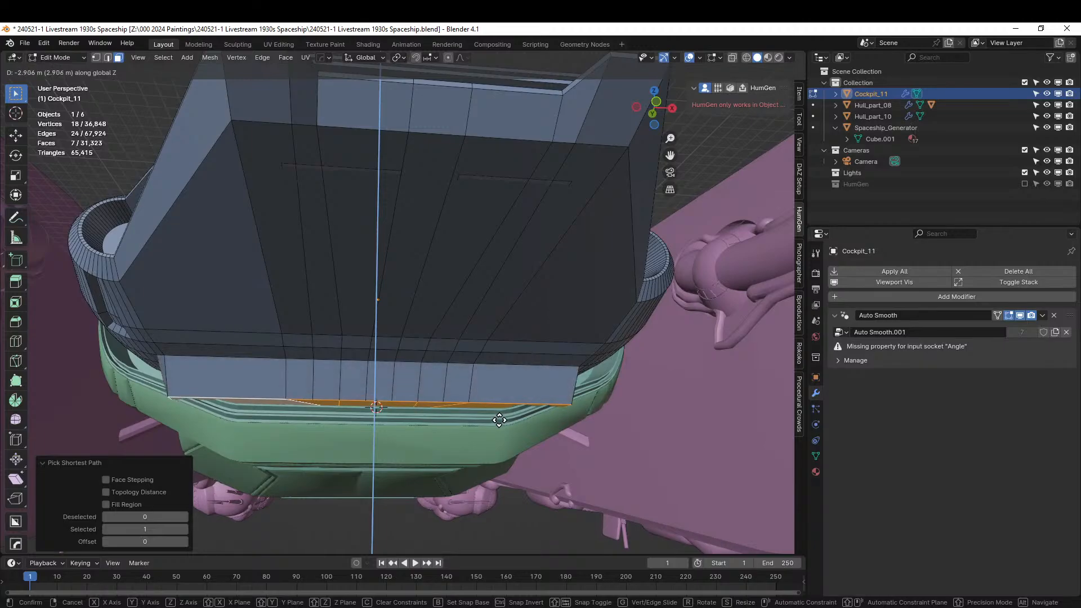
{"action": "left_click", "coordinate": [498, 428]}
Scale the extruded underside faces to 0.632 along X and shift them along Y to slope the new block
{"action": "key", "text": "s"}
{"action": "key", "text": "x"}
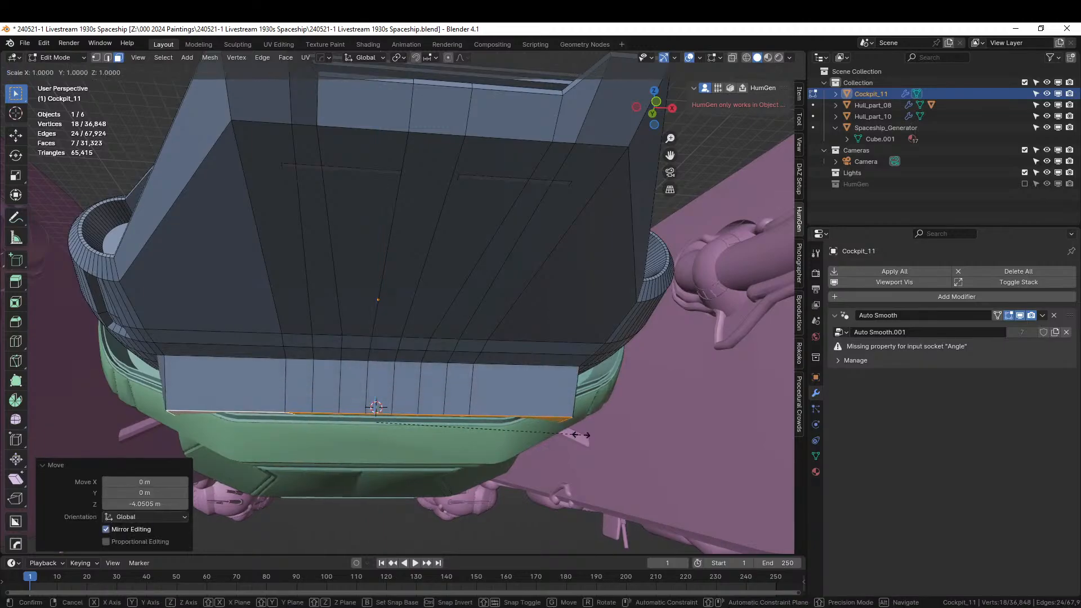
{"action": "left_click", "coordinate": [507, 430]}
{"action": "middle_click_drag", "start_coordinate": [507, 429], "coordinate": [566, 389]}
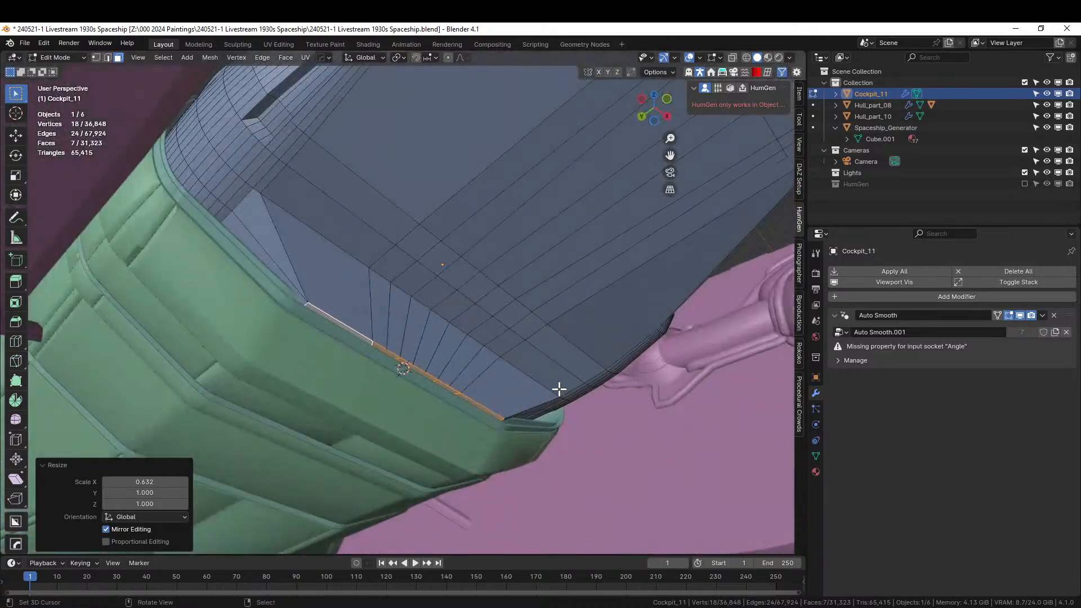
{"action": "key", "text": "g"}
{"action": "key", "text": "y"}
{"action": "left_click", "coordinate": [551, 401]}
Return Cockpit_11 to Object Mode and save the file
{"action": "middle_click_drag", "start_coordinate": [551, 401], "coordinate": [485, 431]}
{"action": "key", "text": "Tab"}
{"action": "scroll", "coordinate": [472, 458], "scroll_direction": "down", "scroll_amount": 6}
{"action": "key", "text": "ctrl+s"}
Add Hull_part_09 and, from a cleared location, slide it about 133.24 m along negative Y onto the top of Cockpit_11
{"action": "scroll", "coordinate": [492, 403], "scroll_direction": "up", "scroll_amount": 4}
{"action": "middle_click_drag", "start_coordinate": [434, 480], "coordinate": [418, 348]}
{"action": "middle_click_drag", "start_coordinate": [382, 313], "coordinate": [569, 298]}
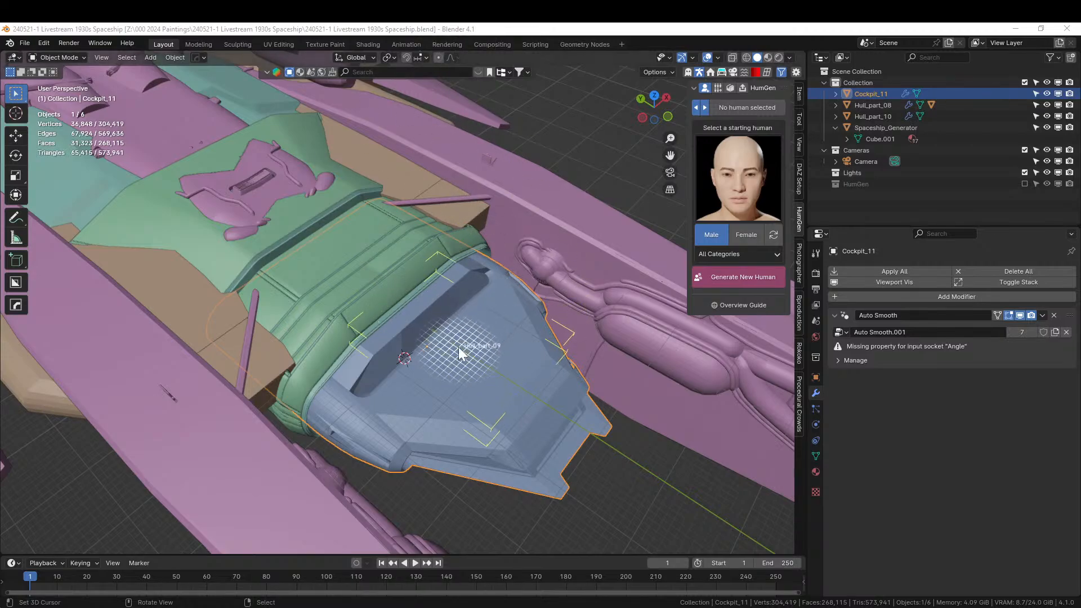
{"action": "key", "text": "ctrl+v"}
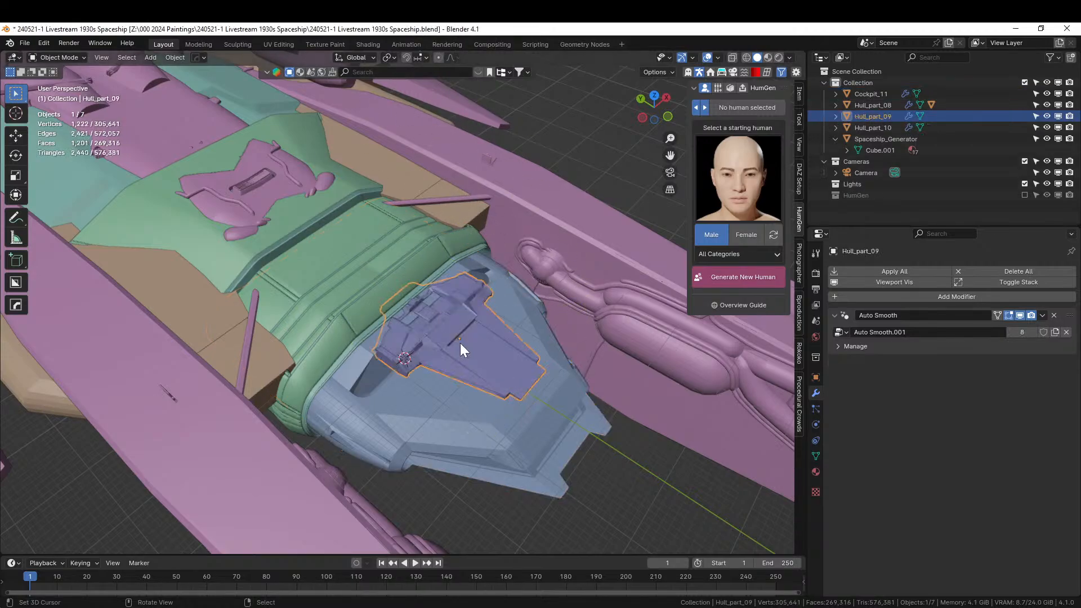
{"action": "key", "text": "alt+g"}
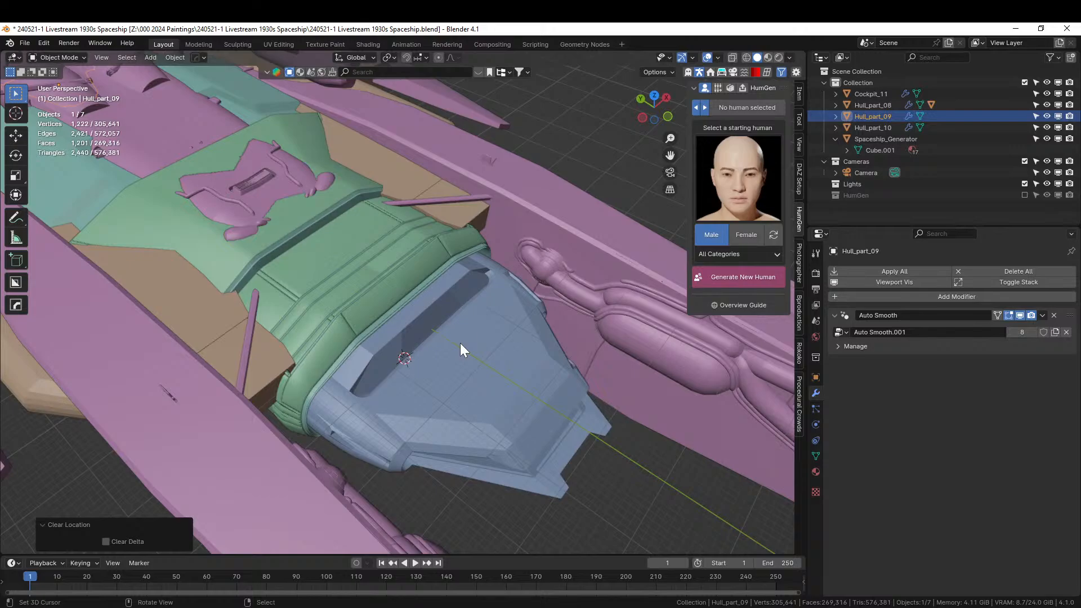
{"action": "key", "text": "g"}
{"action": "key", "text": "y"}
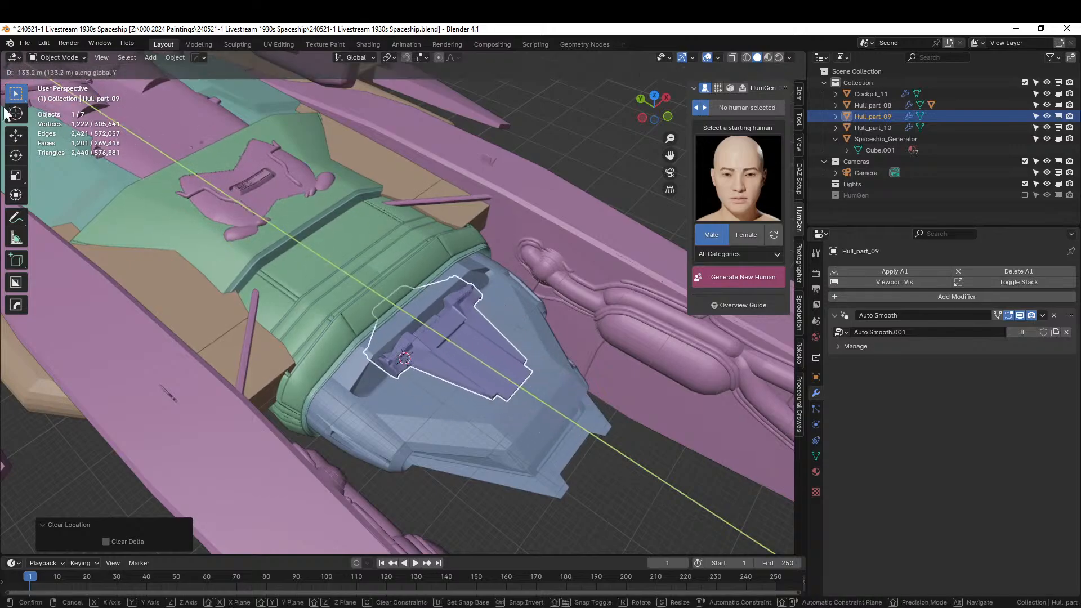
{"action": "left_click", "coordinate": [8, 111]}
Scale Hull_part_09 uniformly to about 1.219, and shorten it to about 0.826 along Y
{"action": "key", "text": "KP_Decimal"}
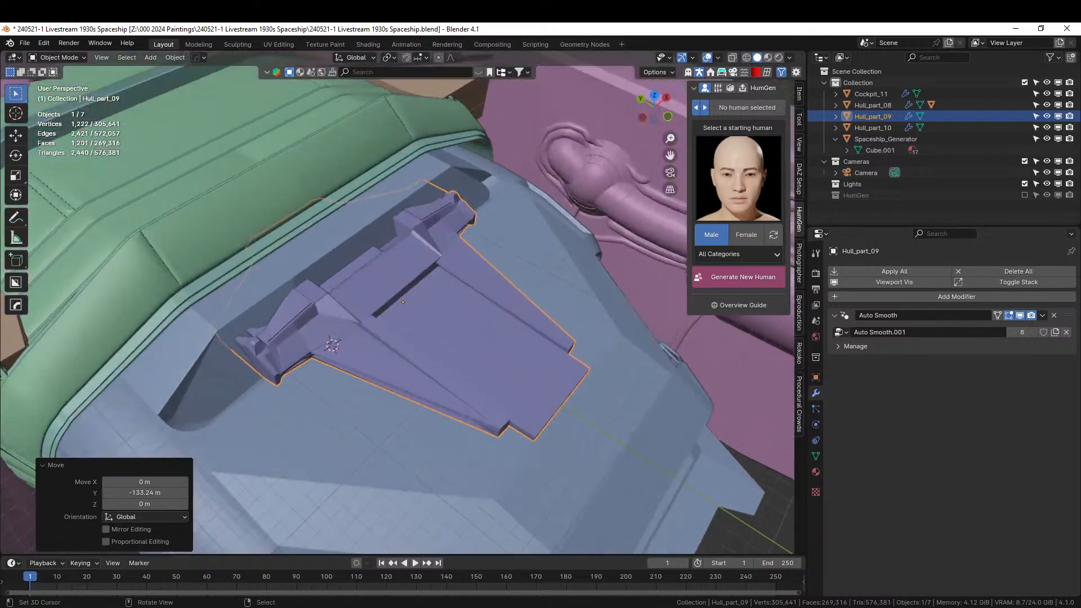
{"action": "middle_click_drag", "start_coordinate": [767, 345], "coordinate": [717, 300]}
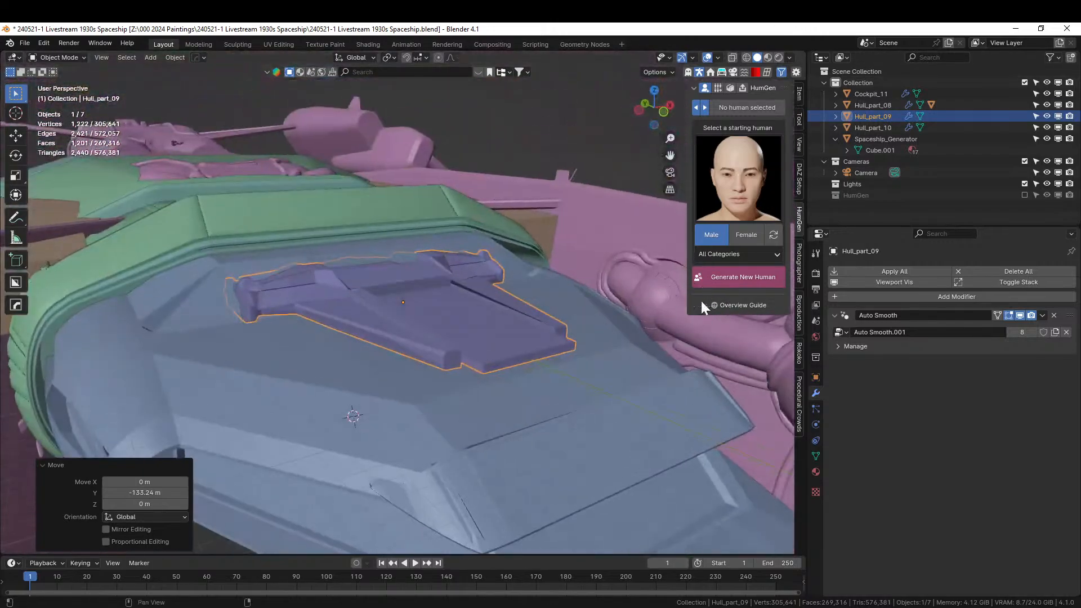
{"action": "key", "text": "s"}
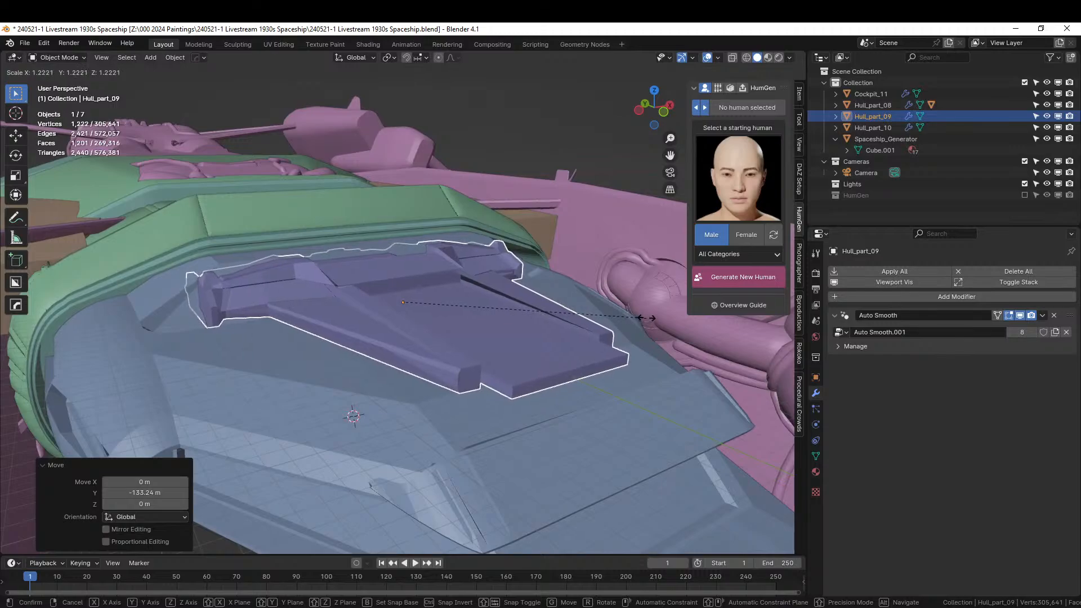
{"action": "left_click", "coordinate": [651, 325]}
{"action": "middle_click_drag", "start_coordinate": [651, 320], "coordinate": [713, 356]}
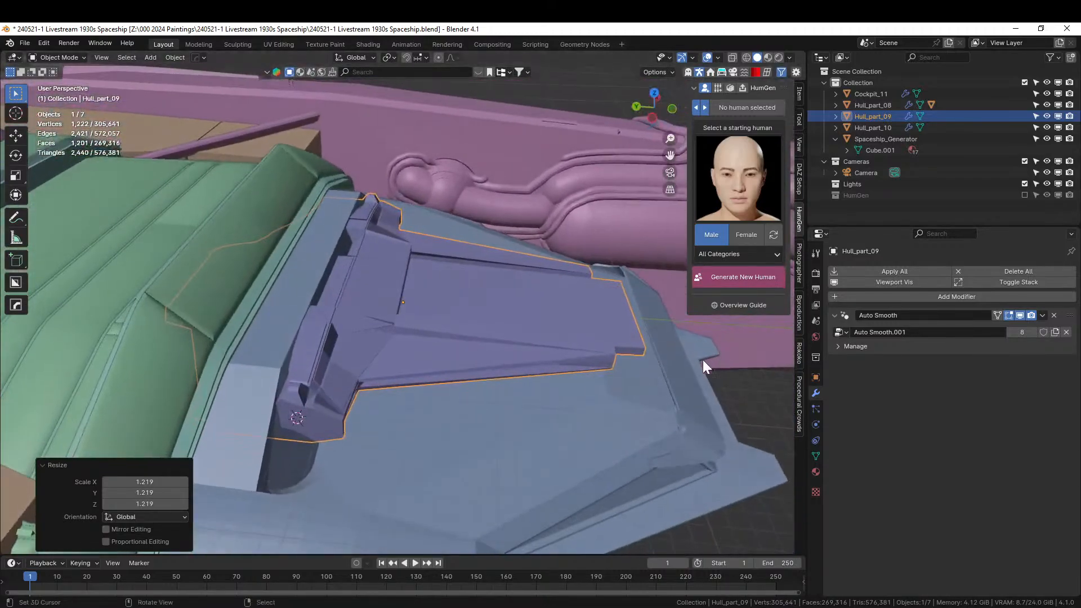
{"action": "key", "text": "s"}
{"action": "key", "text": "y"}
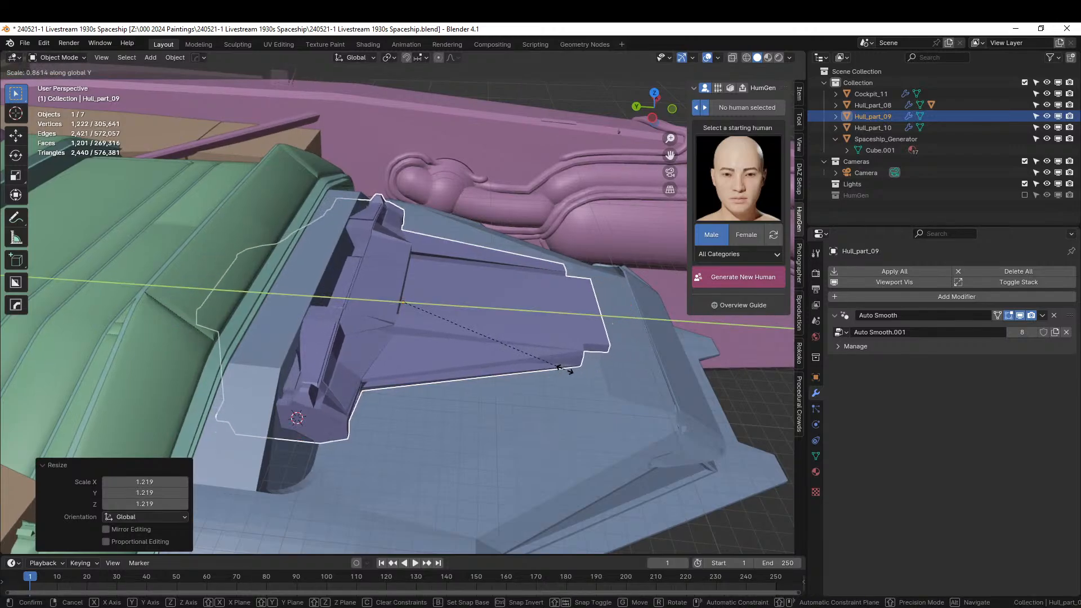
{"action": "left_click", "coordinate": [557, 372]}
Lower Hull_part_09 about 0.72 m along Z and shift it about 1.92 m along positive Y into the cockpit recess
{"action": "middle_click_drag", "start_coordinate": [555, 365], "coordinate": [420, 316]}
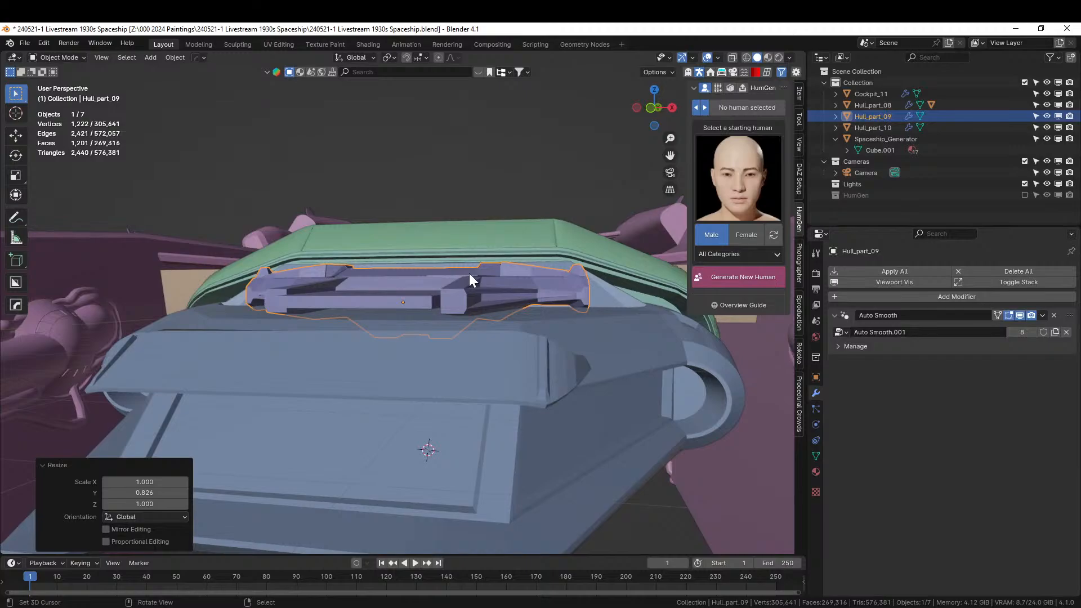
{"action": "key", "text": "g"}
{"action": "key", "text": "z"}
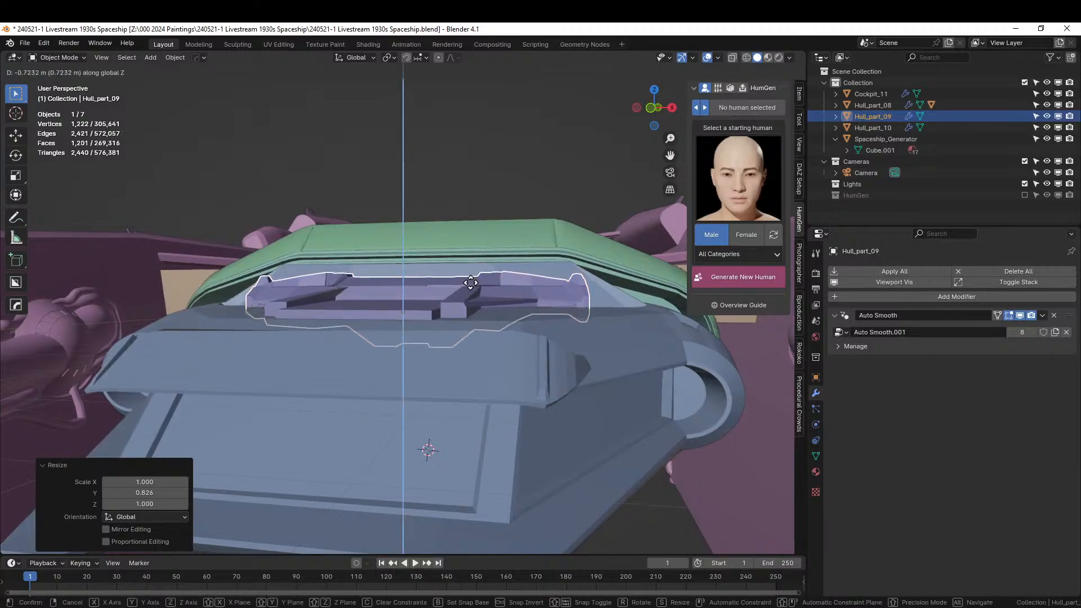
{"action": "left_click", "coordinate": [473, 285]}
{"action": "middle_click_drag", "start_coordinate": [473, 285], "coordinate": [557, 388]}
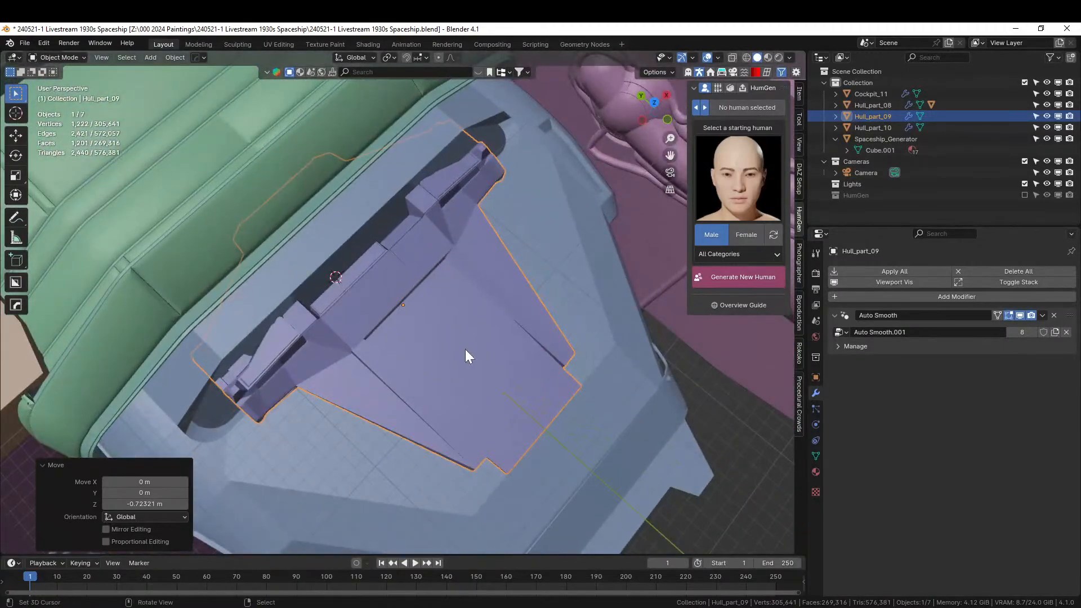
{"action": "key", "text": "g"}
{"action": "key", "text": "y"}
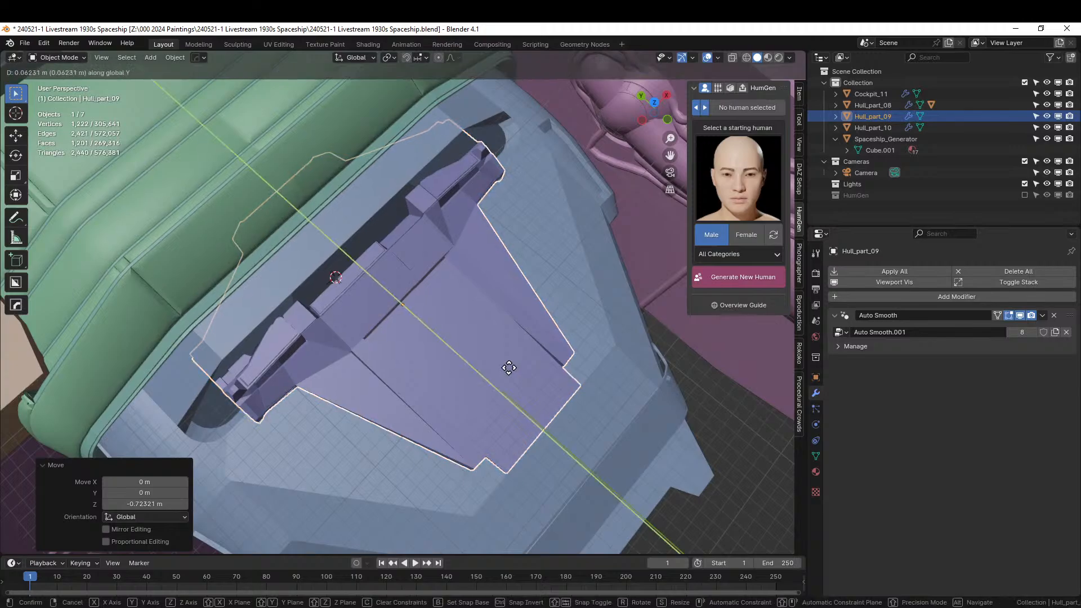
{"action": "left_click", "coordinate": [492, 352]}
Stretch Hull_part_09 to about 1.098 along Y, shift it about 0.68 m along negative Y, and save the file
{"action": "middle_click_drag", "start_coordinate": [492, 348], "coordinate": [539, 307]}
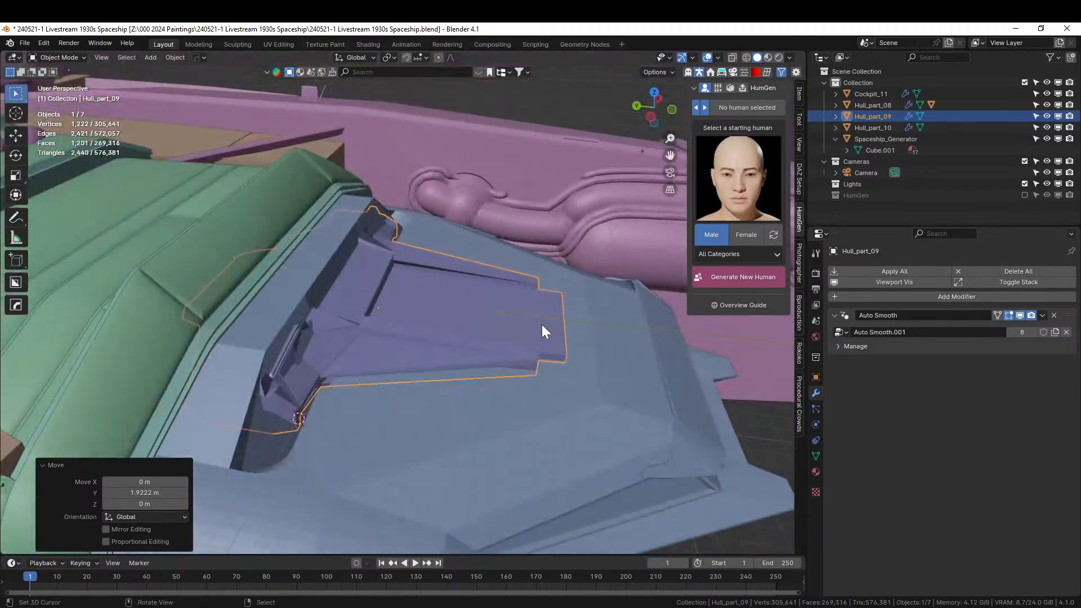
{"action": "key", "text": "s"}
{"action": "key", "text": "y"}
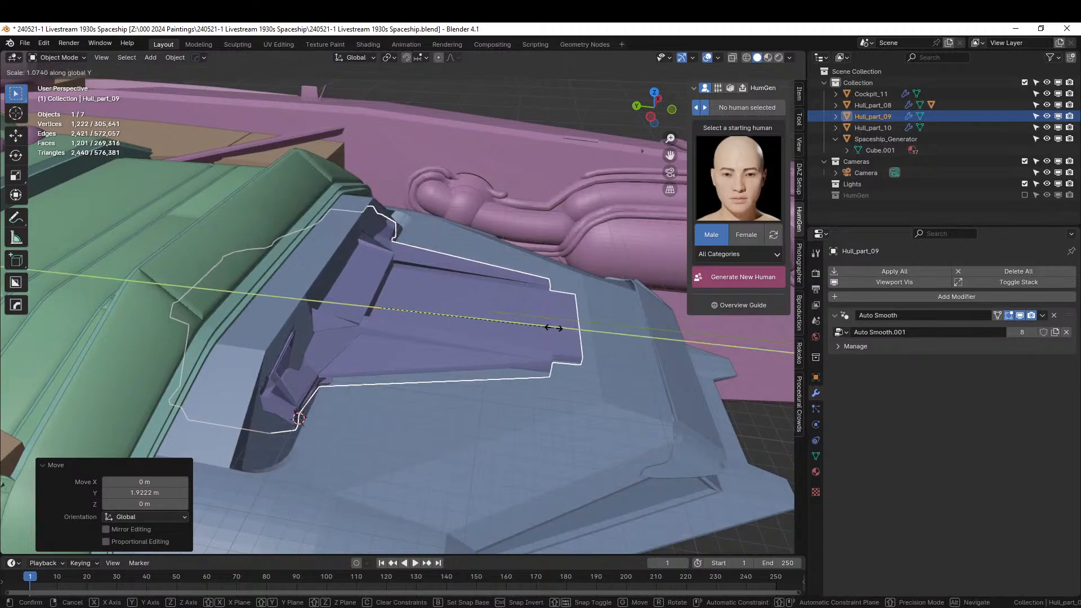
{"action": "left_click", "coordinate": [557, 335]}
{"action": "key", "text": "g"}
{"action": "key", "text": "y"}
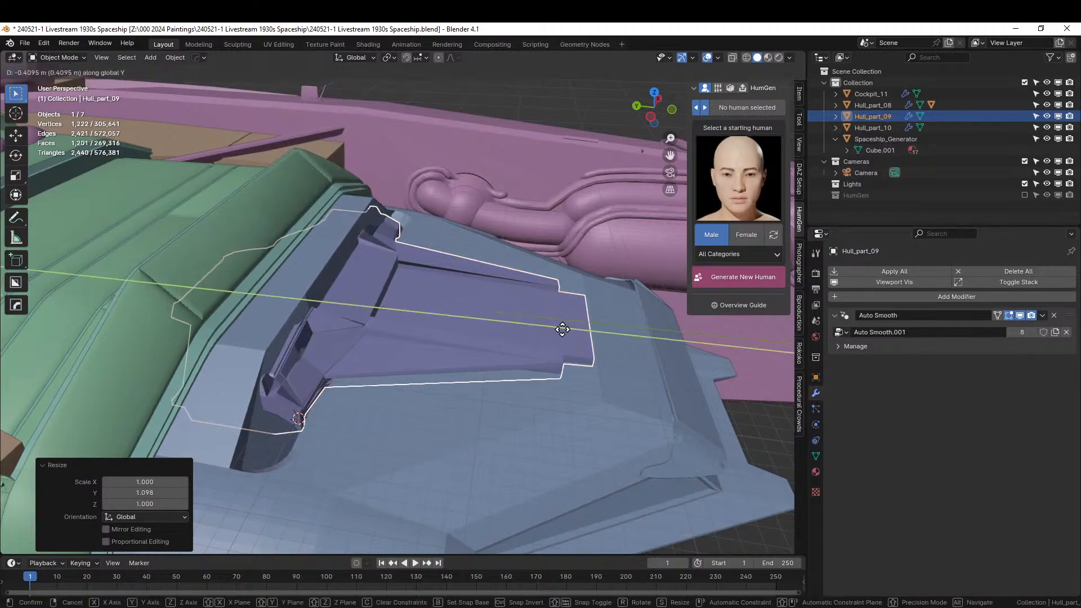
{"action": "left_click", "coordinate": [565, 330]}
{"action": "middle_click_drag", "start_coordinate": [565, 330], "coordinate": [332, 478]}
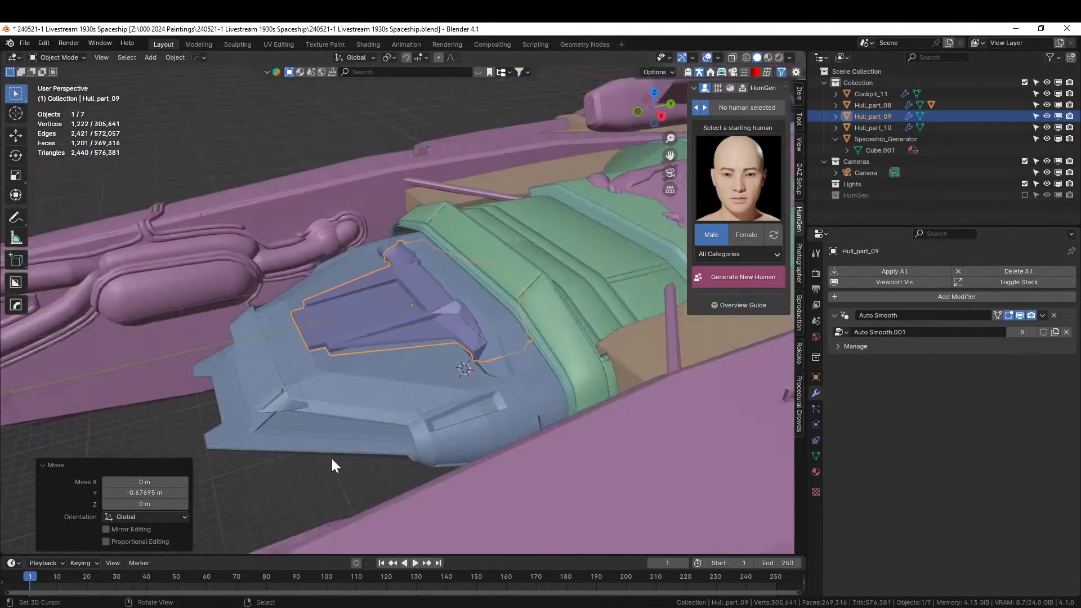
{"action": "key", "text": "ctrl+s"}
In Cockpit_11's Edit Mode, select the row of large underside faces and the narrow strip of faces directly behind it
{"action": "middle_click_drag", "start_coordinate": [417, 271], "coordinate": [476, 194]}
{"action": "scroll", "coordinate": [529, 162], "scroll_direction": "up", "scroll_amount": 2}
{"action": "right_click", "coordinate": [324, 242]}
{"action": "key", "text": "Tab"}
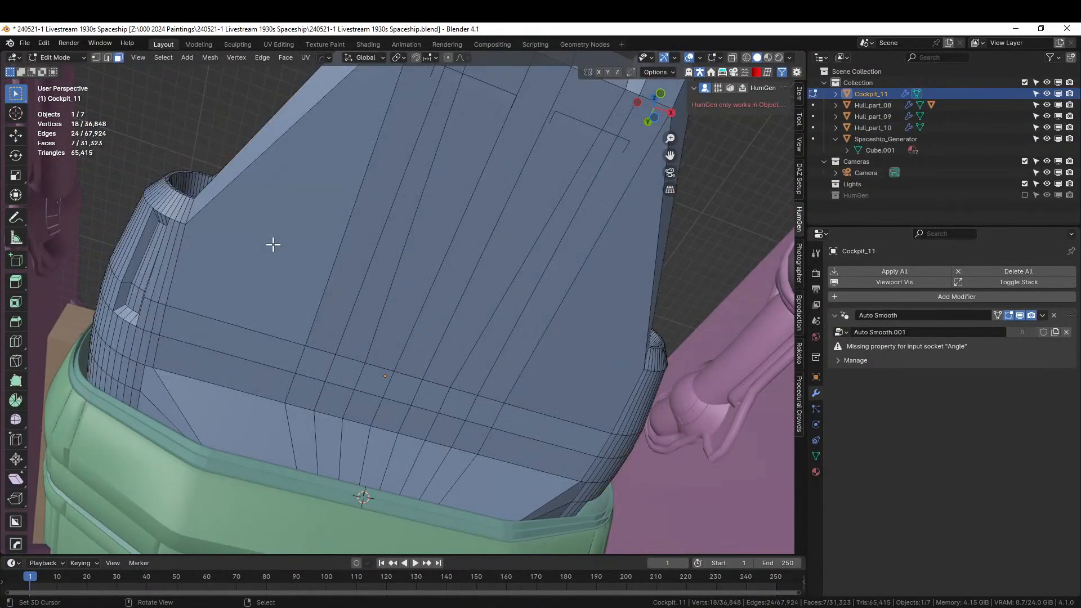
{"action": "right_click", "coordinate": [273, 244]}
{"action": "right_click", "coordinate": [583, 339], "text": "ctrl"}
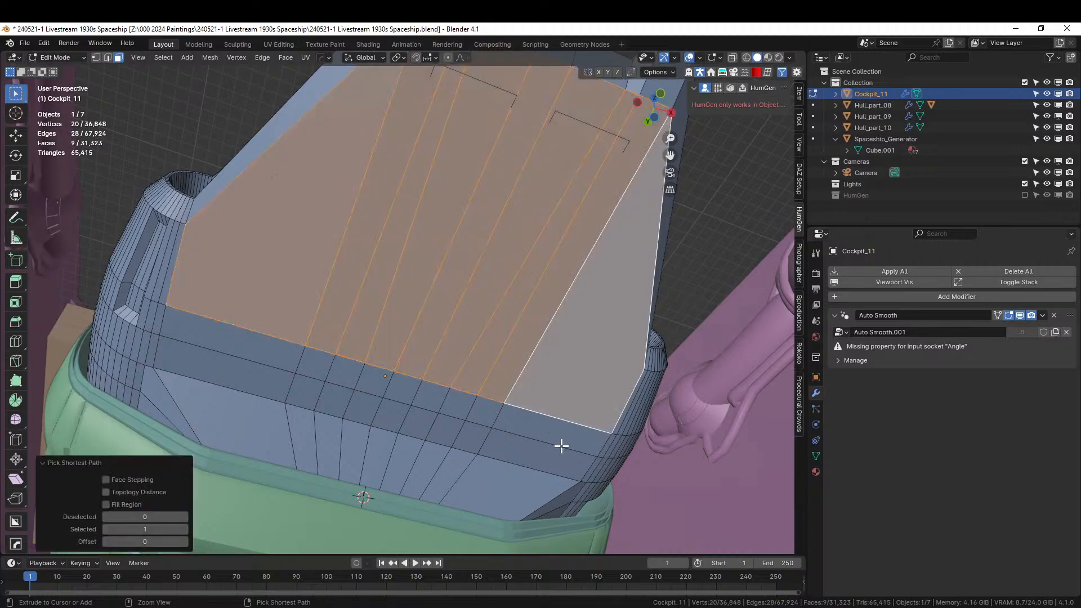
{"action": "right_click", "coordinate": [214, 332], "text": "shift"}
{"action": "right_click", "coordinate": [573, 433], "text": "ctrl"}
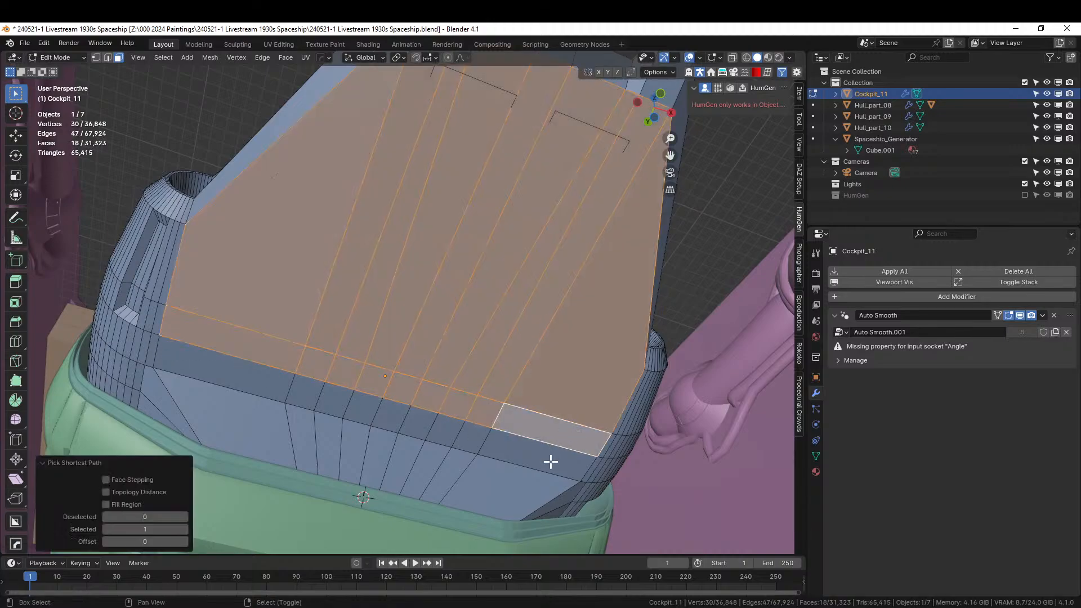
Add the second narrow strip of underside faces and the sloped faces of the rear extrusion to the selection
{"action": "right_click", "coordinate": [550, 458], "text": "shift"}
{"action": "right_click", "coordinate": [224, 373], "text": "ctrl"}
{"action": "right_click", "coordinate": [146, 411], "text": "shift"}
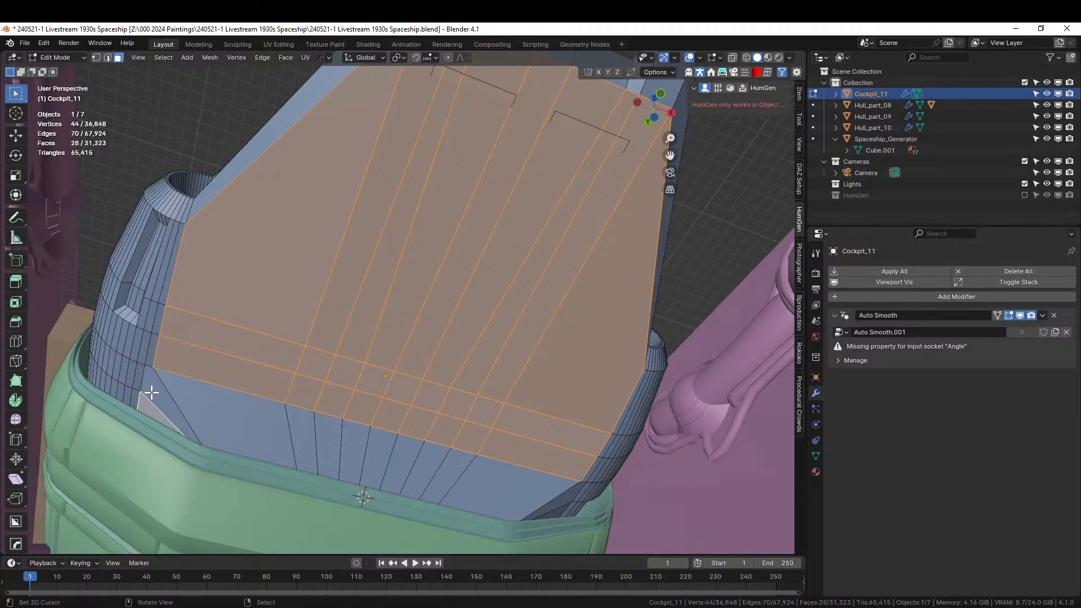
{"action": "right_click", "coordinate": [509, 489], "text": "ctrl"}
{"action": "right_click", "coordinate": [564, 506], "text": "shift"}
{"action": "right_click", "coordinate": [555, 512], "text": "shift"}
Back in Object Mode, add a flipped, bisecting Mirror modifier to Cockpit_11 along its local X axis
{"action": "middle_click_drag", "start_coordinate": [546, 462], "coordinate": [529, 75]}
{"action": "key", "text": "Tab"}
{"action": "middle_click_drag", "start_coordinate": [448, 257], "coordinate": [394, 279]}
{"action": "left_click", "coordinate": [388, 269]}
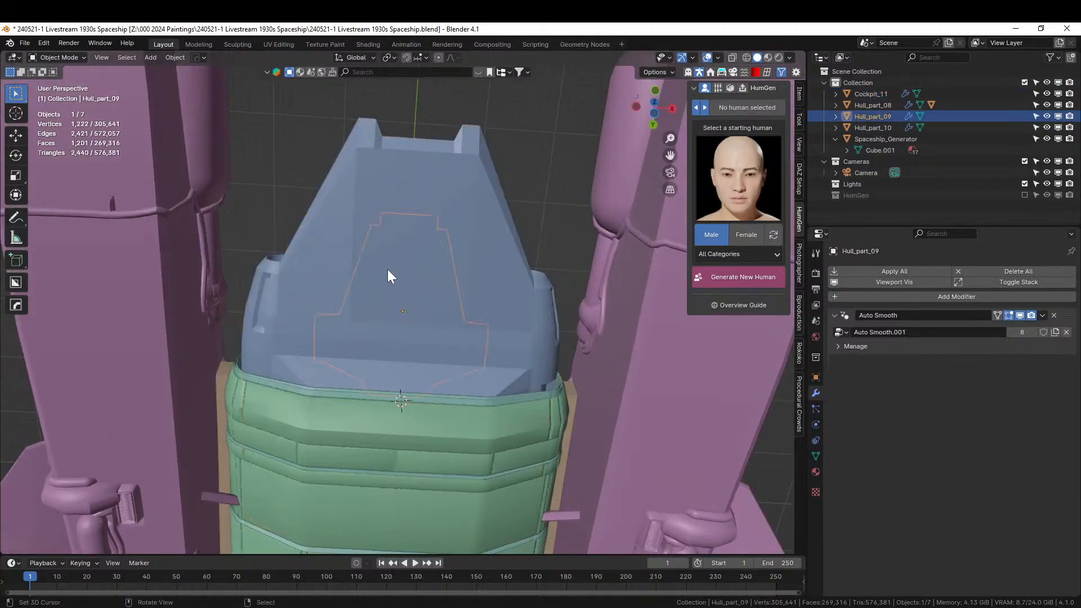
{"action": "right_click", "coordinate": [307, 241]}
{"action": "key", "text": "alt+x"}
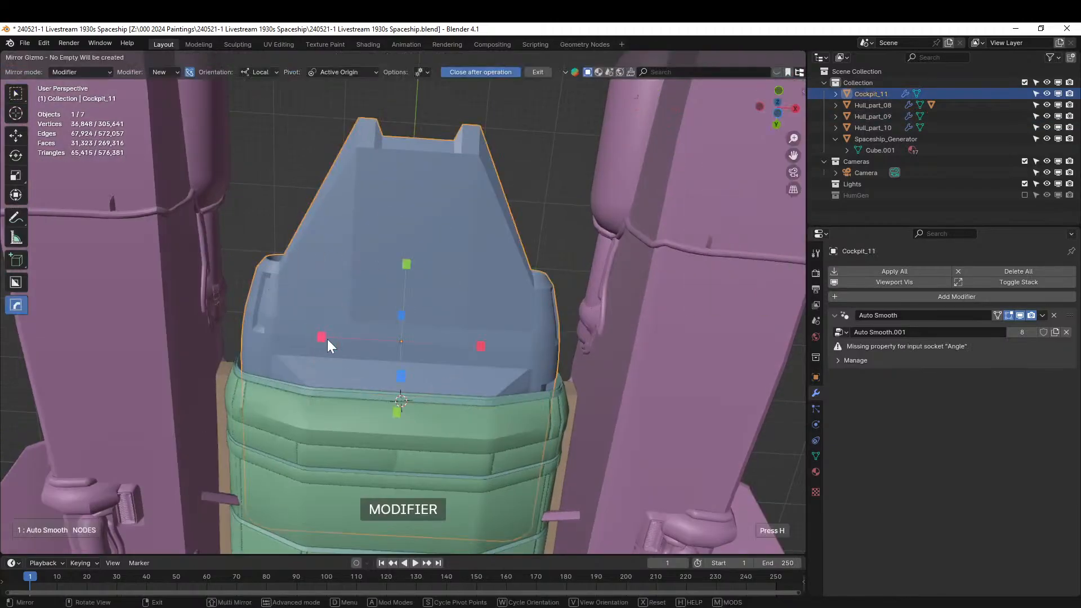
{"action": "left_click", "coordinate": [323, 338]}
Check Cockpit_11's mirrored underside and apply Random Panels to its selected faces with the Square solver and panel seed 2
{"action": "mouse_move", "coordinate": [438, 279]}
{"action": "middle_mouse_down"}
{"action": "mouse_move", "coordinate": [422, 394]}
{"action": "mouse_move", "coordinate": [445, 397]}
{"action": "mouse_move", "coordinate": [448, 279]}
{"action": "mouse_move", "coordinate": [441, 289]}
{"action": "middle_mouse_up"}
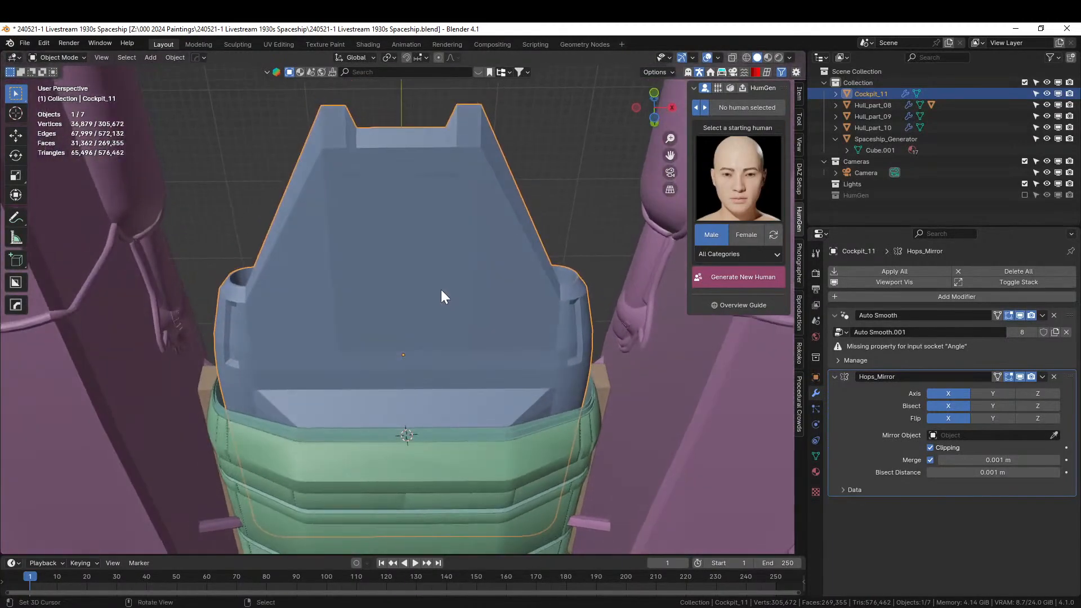
{"action": "scroll", "coordinate": [438, 291], "scroll_direction": "up", "scroll_amount": 2}
{"action": "key", "text": "Tab"}
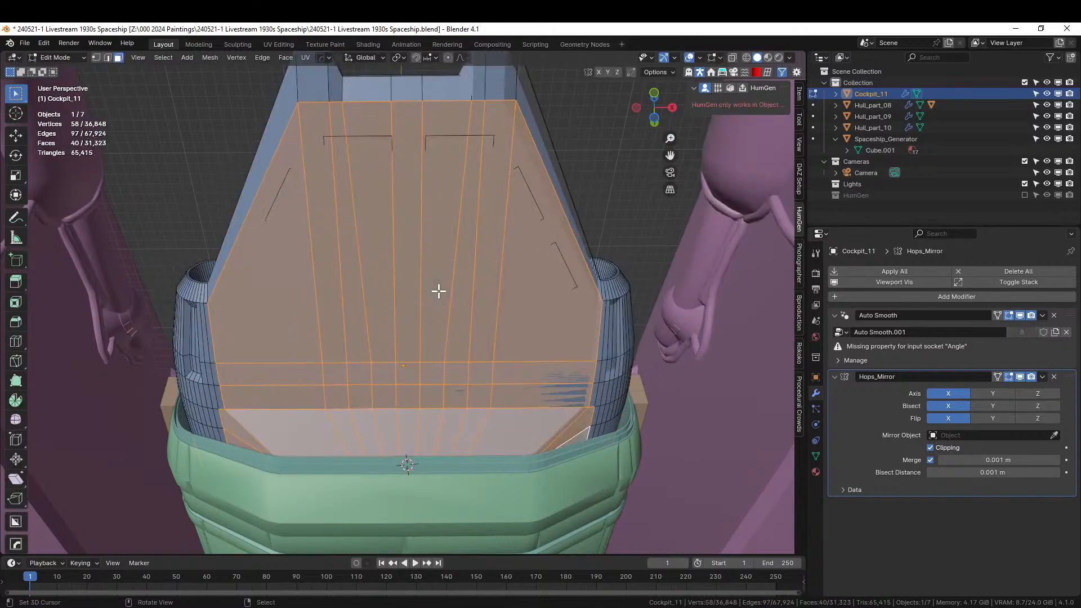
{"action": "key", "text": "Tab"}
{"action": "key", "text": "ctrl+alt+x"}
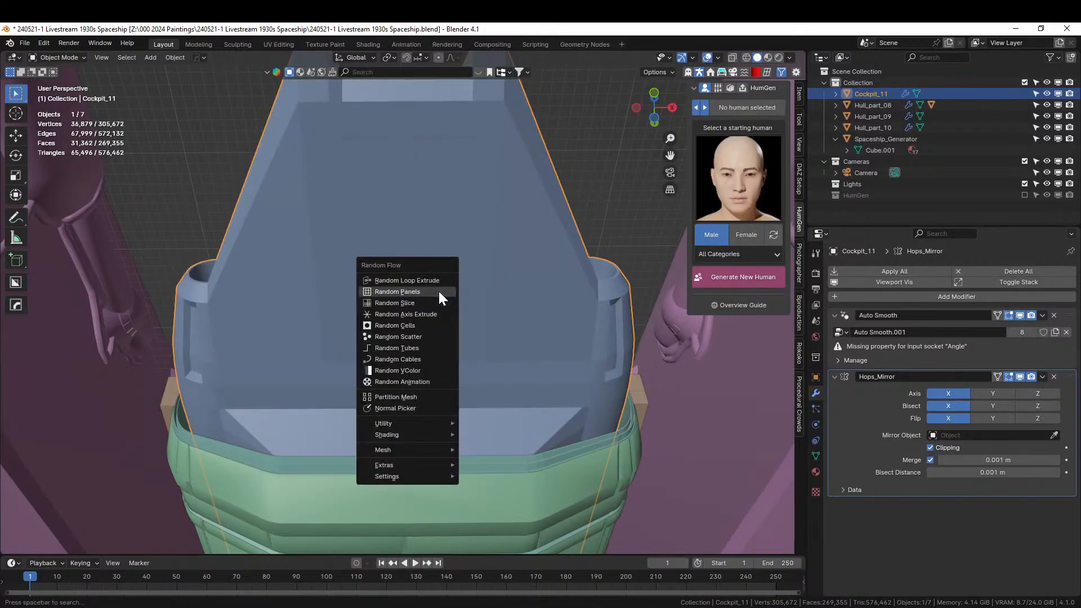
{"action": "left_click", "coordinate": [438, 291]}
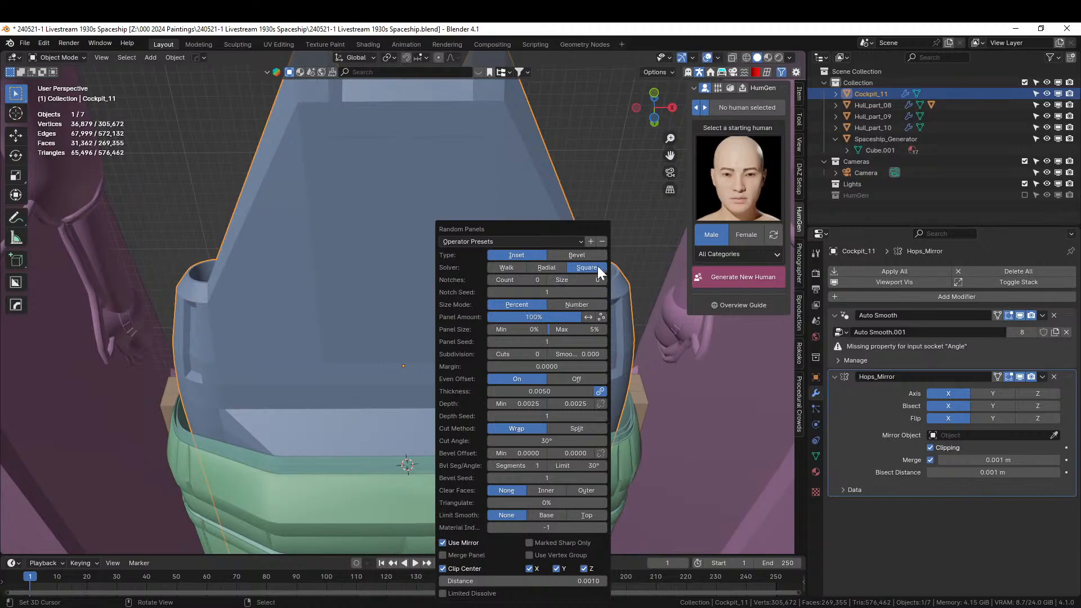
{"action": "left_click", "coordinate": [603, 342]}
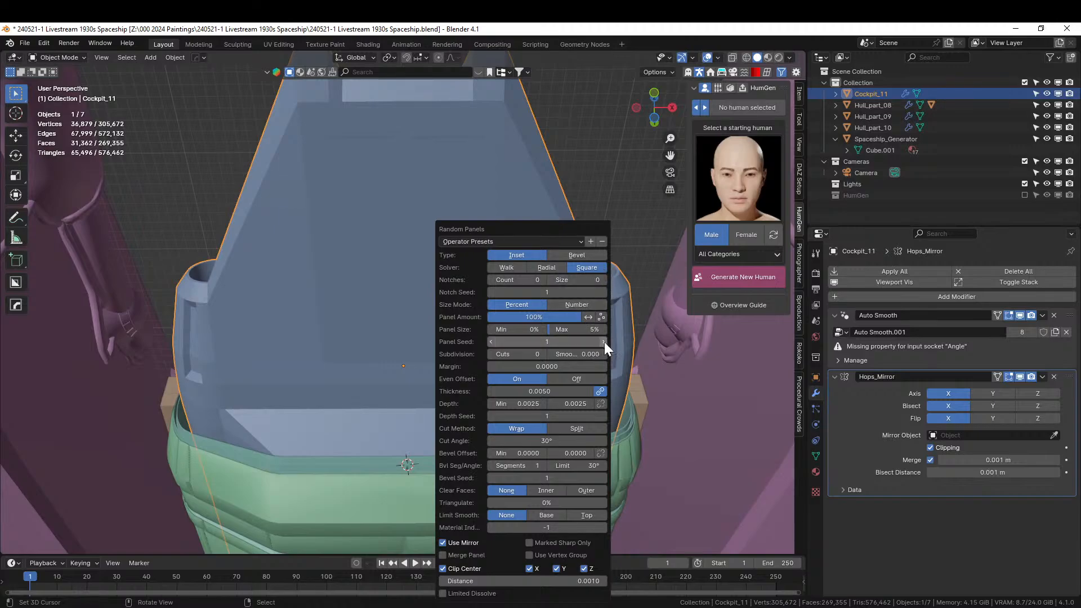
{"action": "left_click_drag", "start_coordinate": [536, 225], "coordinate": [861, 171]}
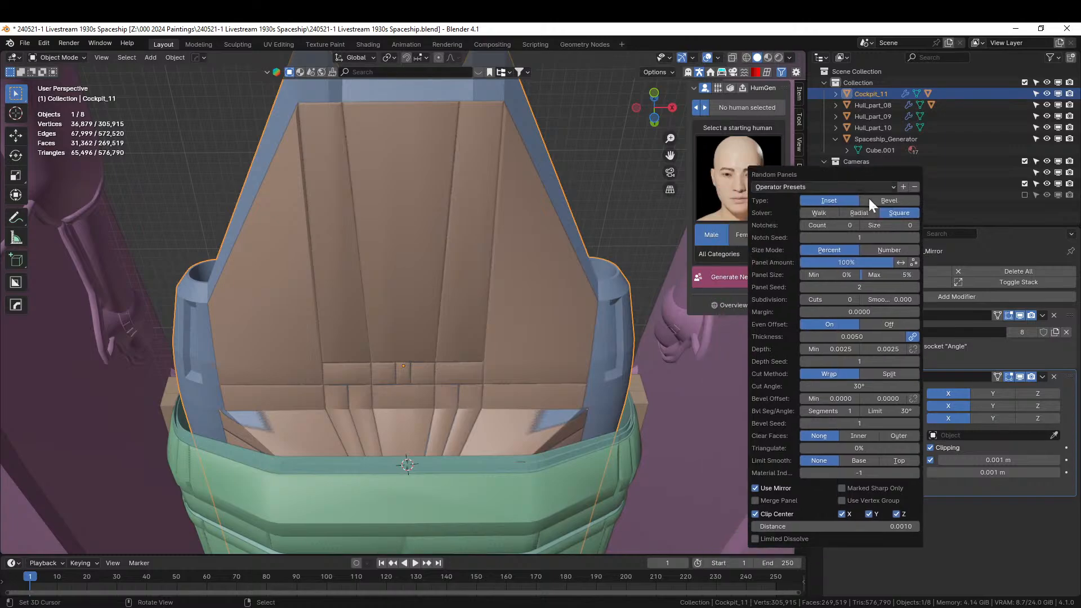
Raise the cockpit panels' seed to 9, trying one subdivision cut along the way and resetting the cuts to 0
{"action": "left_click", "coordinate": [916, 287]}
{"action": "left_click", "coordinate": [916, 288]}
{"action": "left_click", "coordinate": [917, 287]}
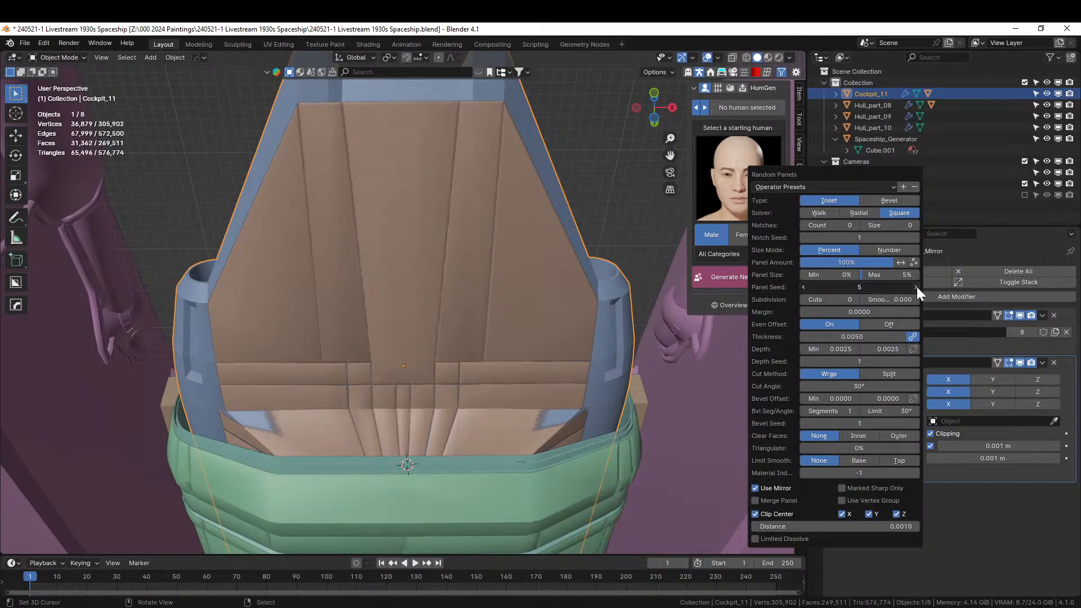
{"action": "left_click", "coordinate": [917, 287]}
{"action": "left_click", "coordinate": [916, 287]}
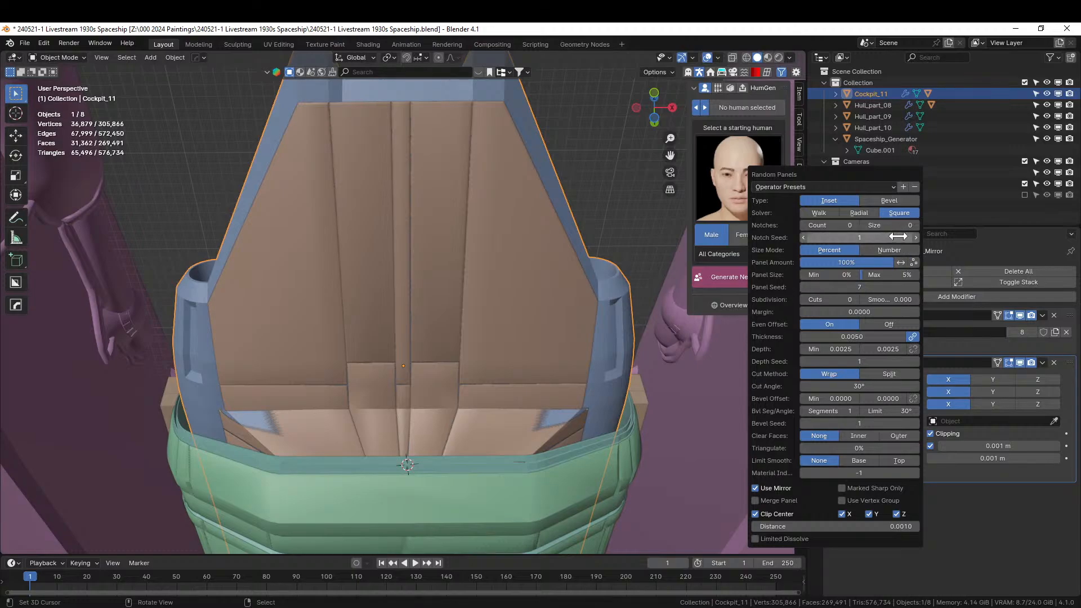
{"action": "left_click", "coordinate": [856, 300]}
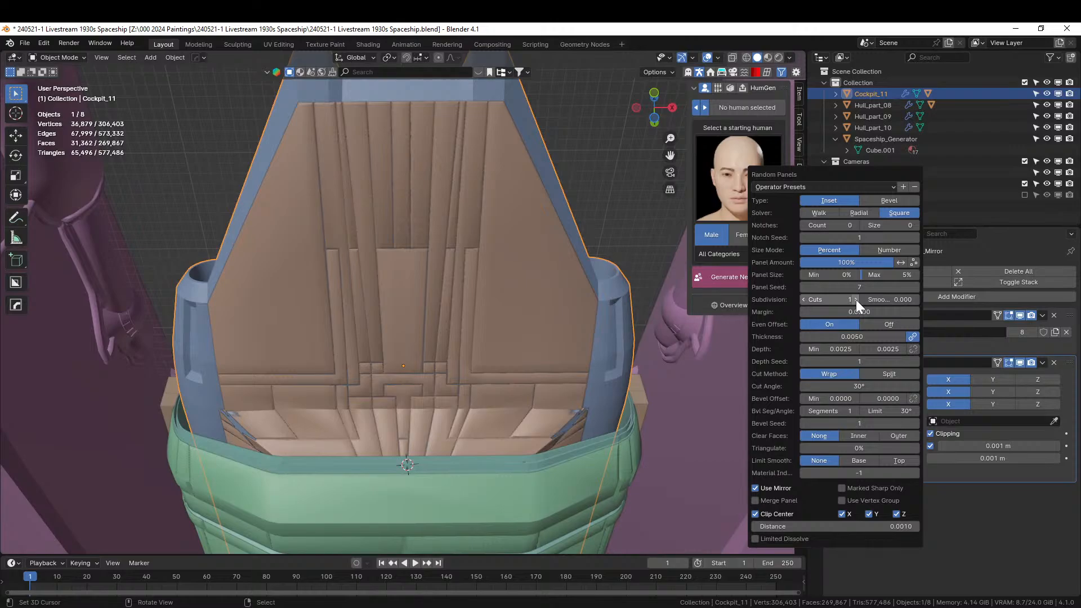
{"action": "left_click", "coordinate": [804, 301]}
{"action": "left_click", "coordinate": [914, 287]}
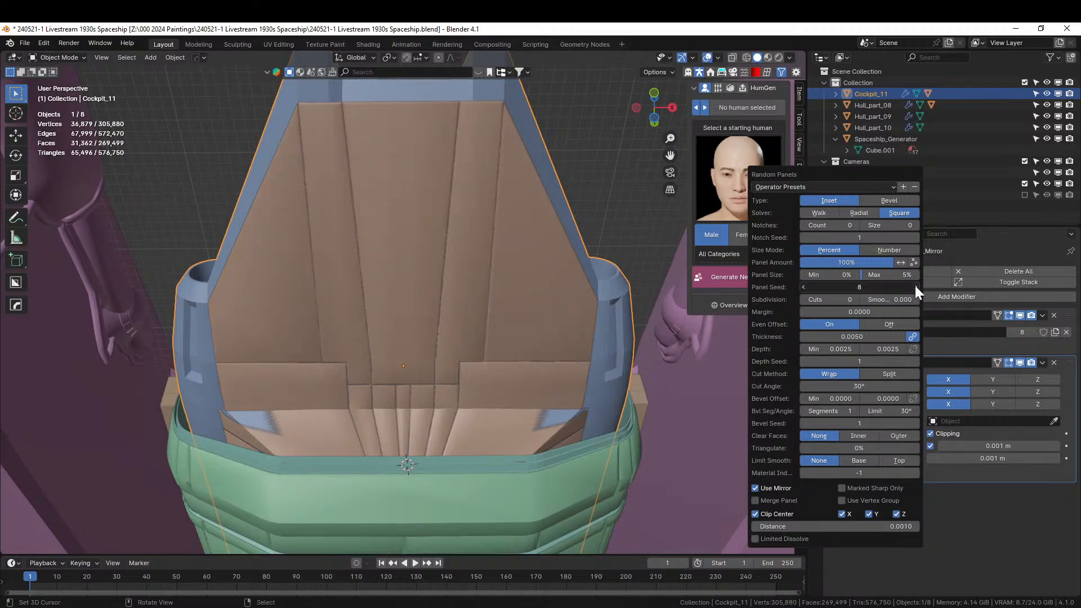
{"action": "left_click", "coordinate": [914, 286]}
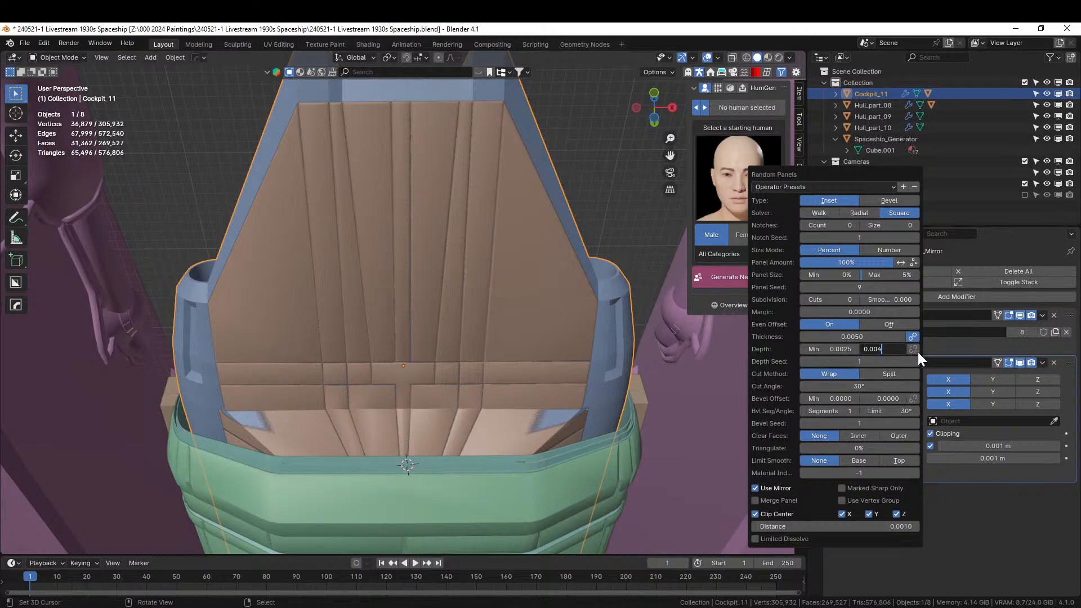
Set both the minimum and maximum depth of the cockpit's random panels to 0.0040 and save the file
{"action": "key", "text": "Return"}
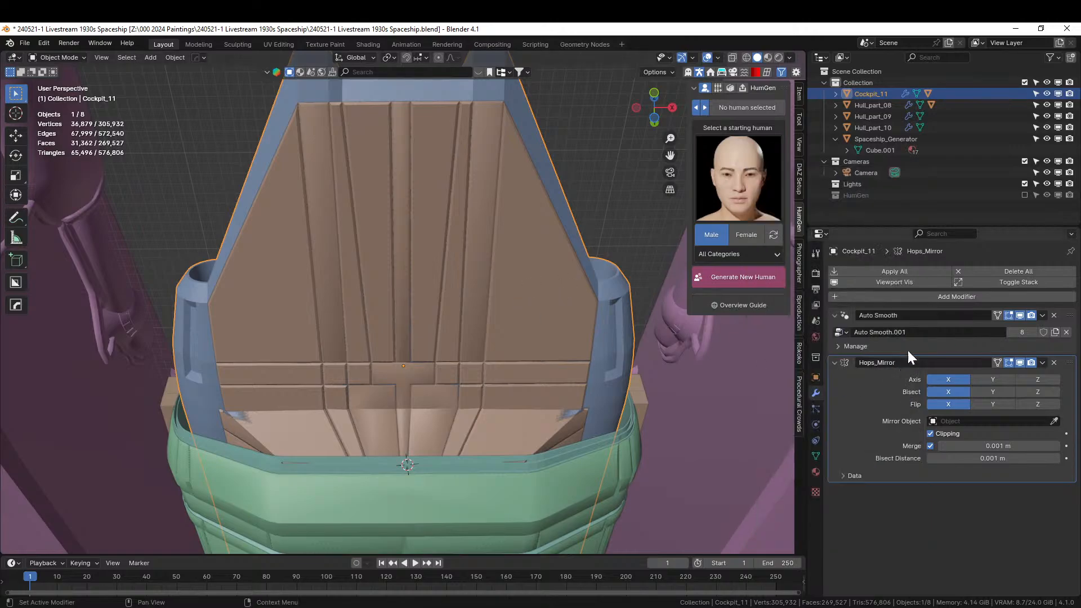
{"action": "key", "text": "F9"}
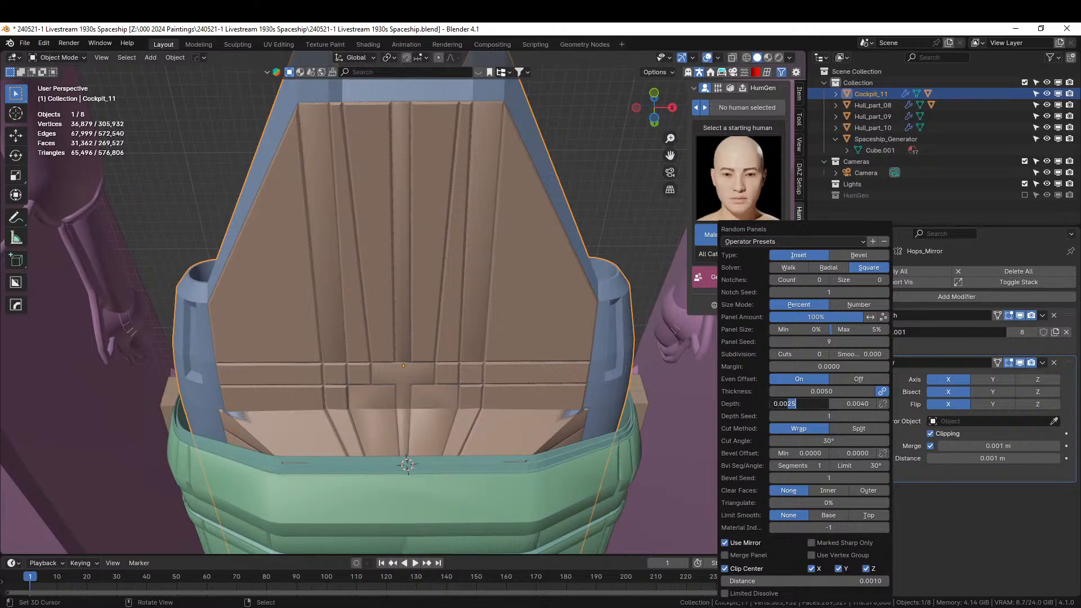
{"action": "key", "text": "Return"}
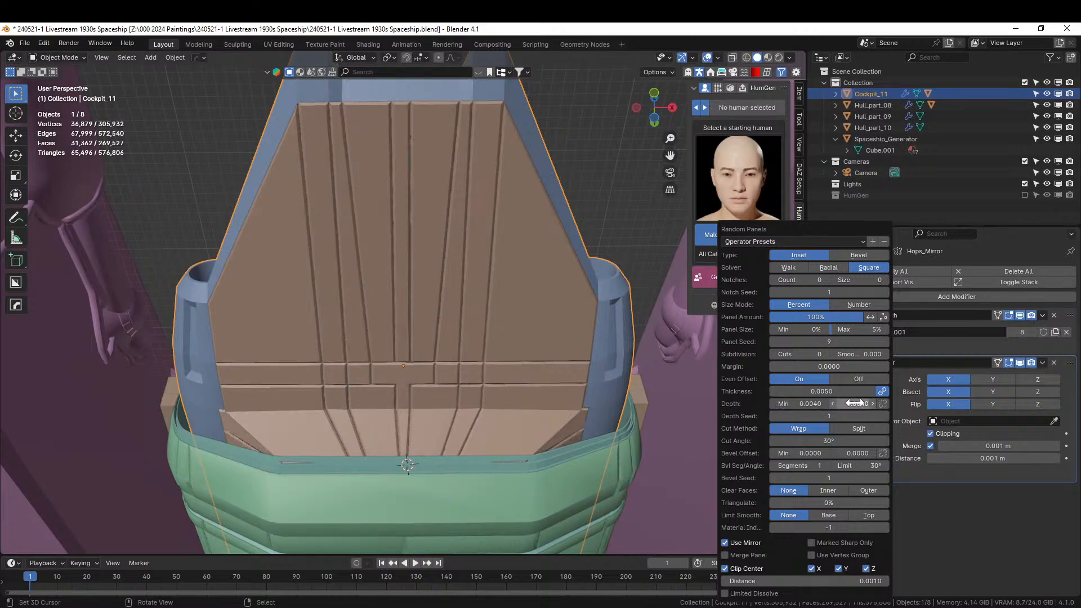
{"action": "middle_click_drag", "start_coordinate": [448, 258], "coordinate": [491, 303]}
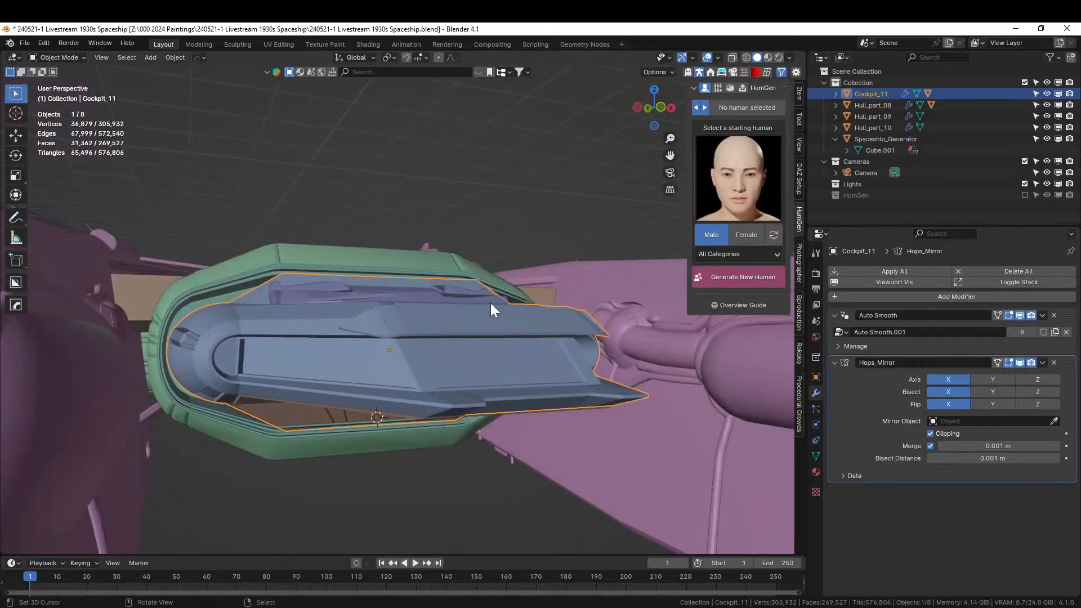
{"action": "middle_click_drag", "start_coordinate": [561, 261], "coordinate": [588, 166]}
{"action": "scroll", "coordinate": [438, 339], "scroll_direction": "down", "scroll_amount": 2}
{"action": "key", "text": "ctrl+s"}
Switch the viewport to rendered shading and inspect the textured ship and its cockpit from several angles
{"action": "middle_click_drag", "start_coordinate": [533, 226], "coordinate": [391, 363]}
{"action": "scroll", "coordinate": [394, 373], "scroll_direction": "up", "scroll_amount": 3}
{"action": "scroll", "coordinate": [391, 363], "scroll_direction": "up", "scroll_amount": 3}
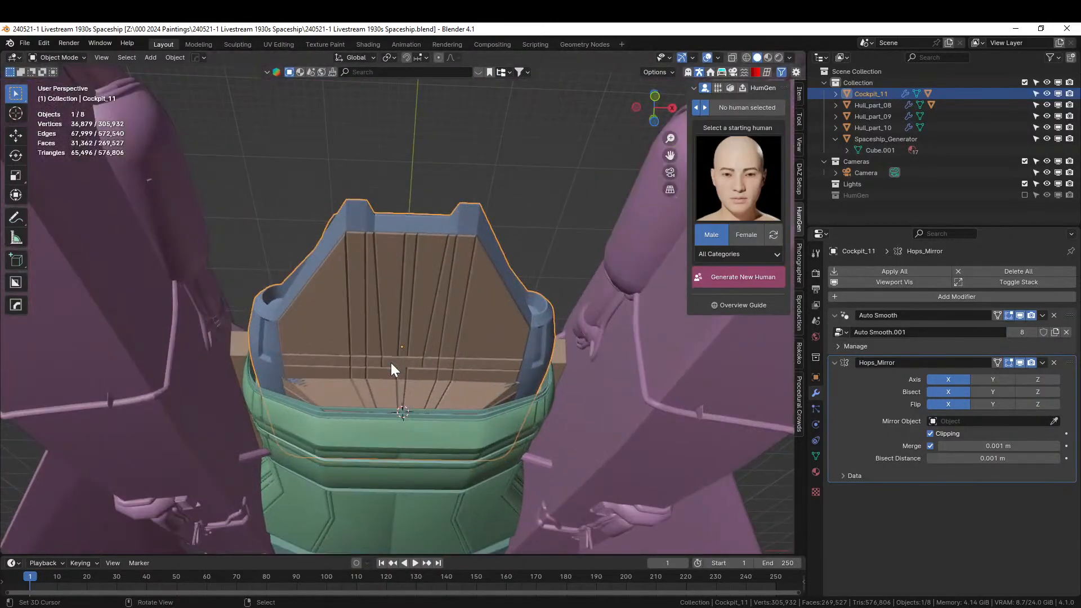
{"action": "middle_click_drag", "start_coordinate": [391, 363], "coordinate": [518, 311]}
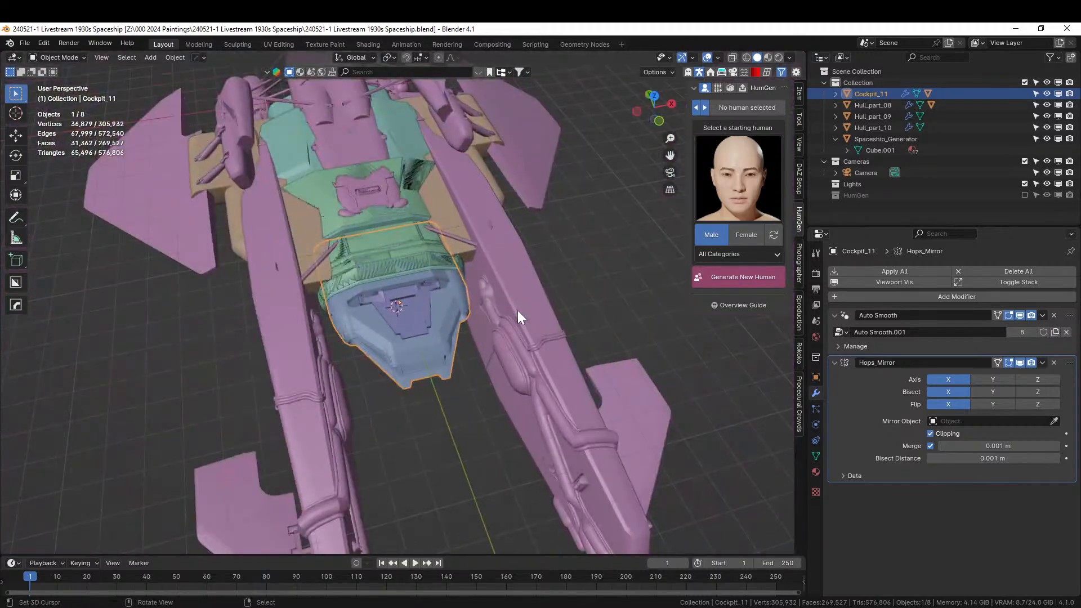
{"action": "scroll", "coordinate": [501, 312], "scroll_direction": "down", "scroll_amount": 3}
{"action": "middle_click_drag", "start_coordinate": [488, 319], "coordinate": [550, 293]}
{"action": "scroll", "coordinate": [434, 341], "scroll_direction": "up", "scroll_amount": 2}
{"action": "key", "text": "z"}
{"action": "left_click", "coordinate": [527, 295]}
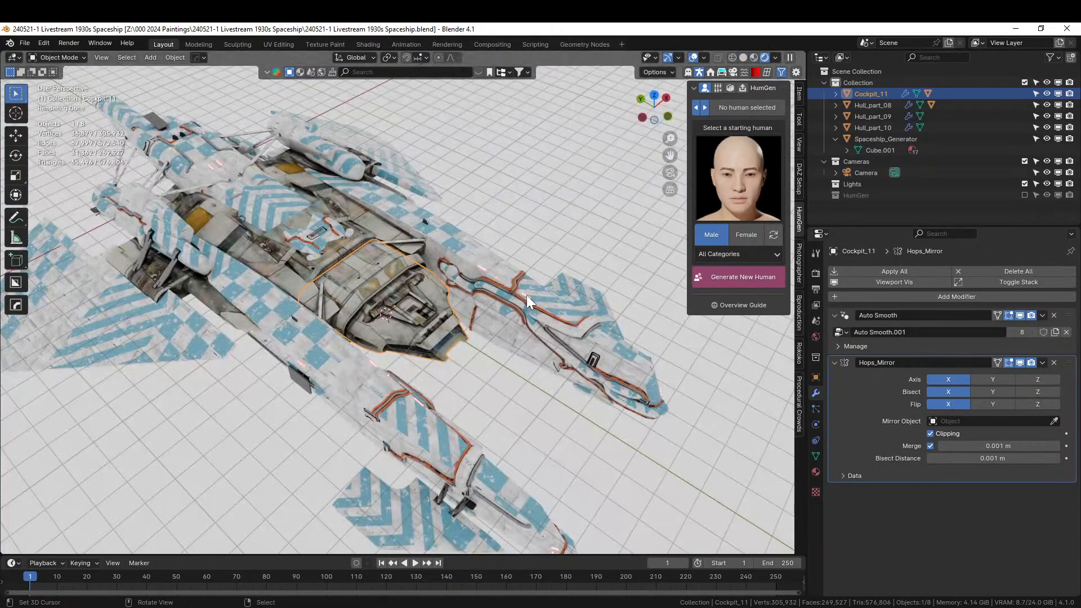
{"action": "middle_click_drag", "start_coordinate": [435, 323], "coordinate": [384, 349]}
{"action": "middle_click_drag", "start_coordinate": [330, 326], "coordinate": [512, 353]}
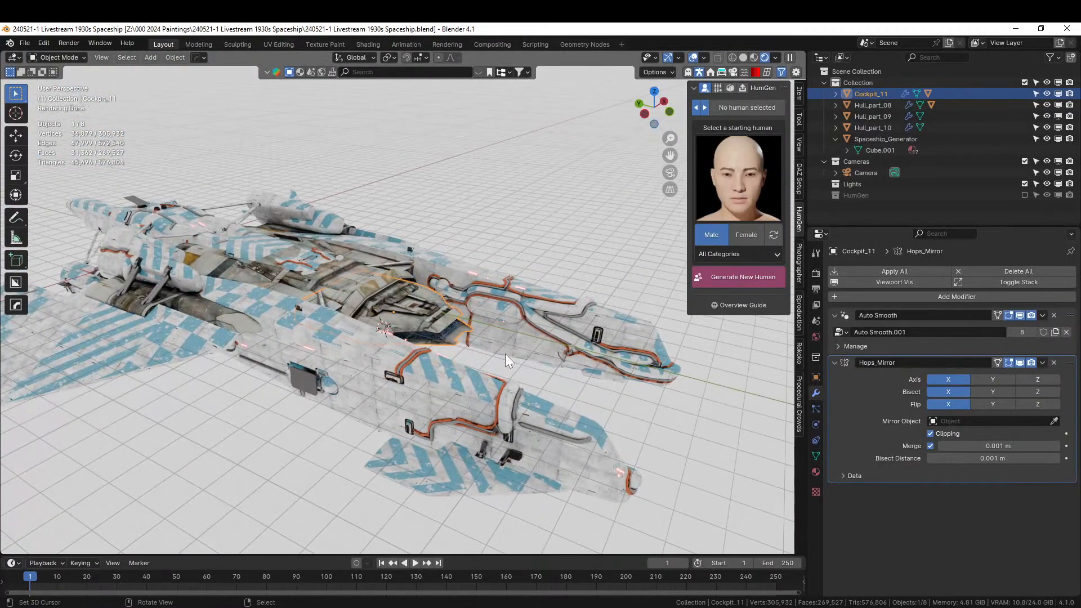
{"action": "scroll", "coordinate": [446, 319], "scroll_direction": "up", "scroll_amount": 5}
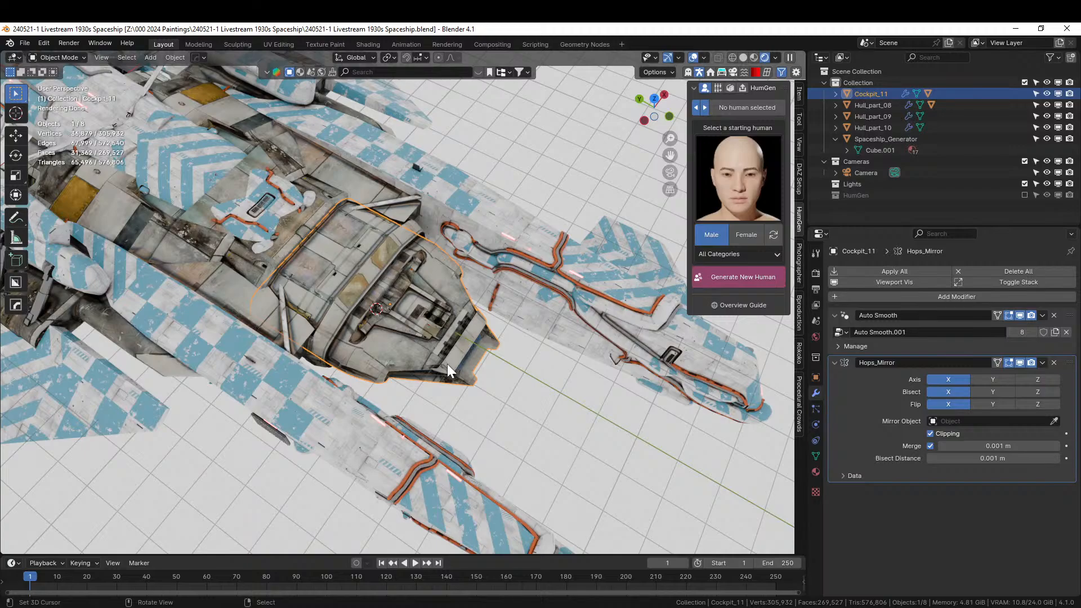
Select the Spaceship_Generator object and show its material slots
{"action": "key", "text": "alt+Tab"}
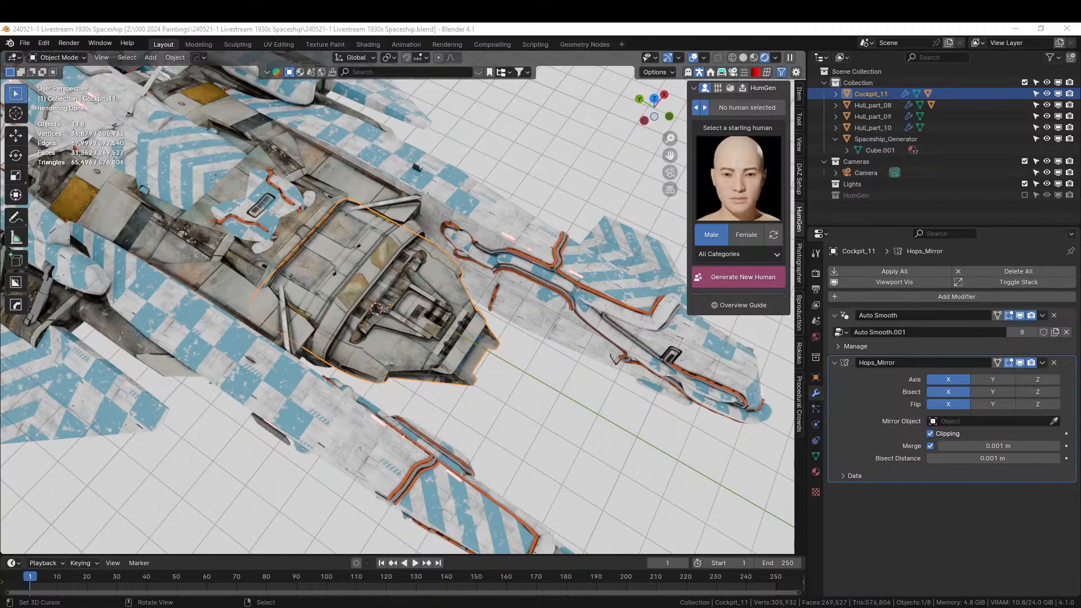
{"action": "left_click", "coordinate": [600, 252]}
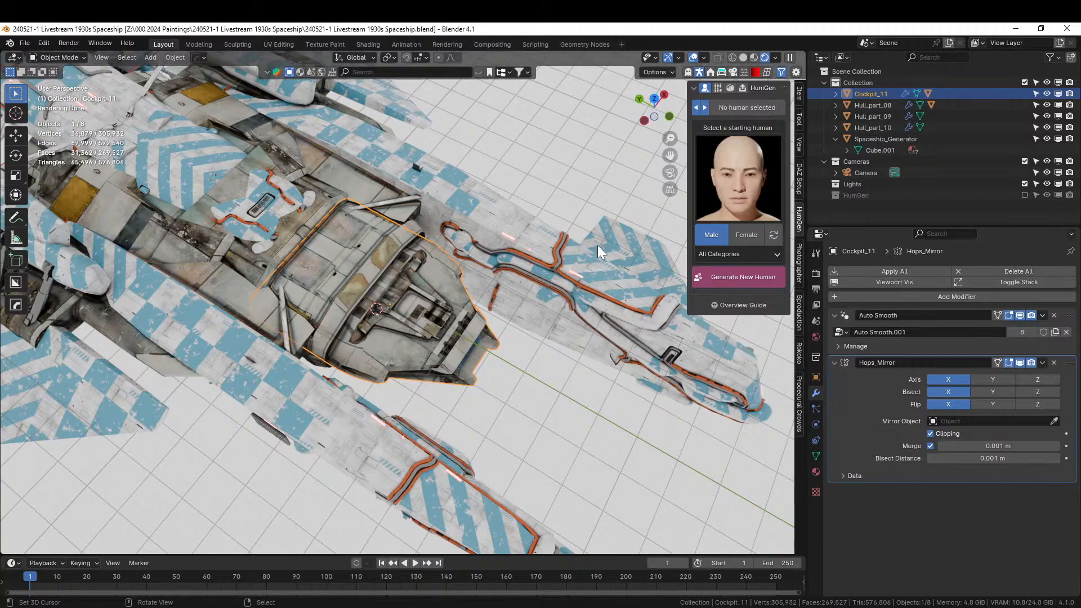
{"action": "left_click", "coordinate": [816, 472]}
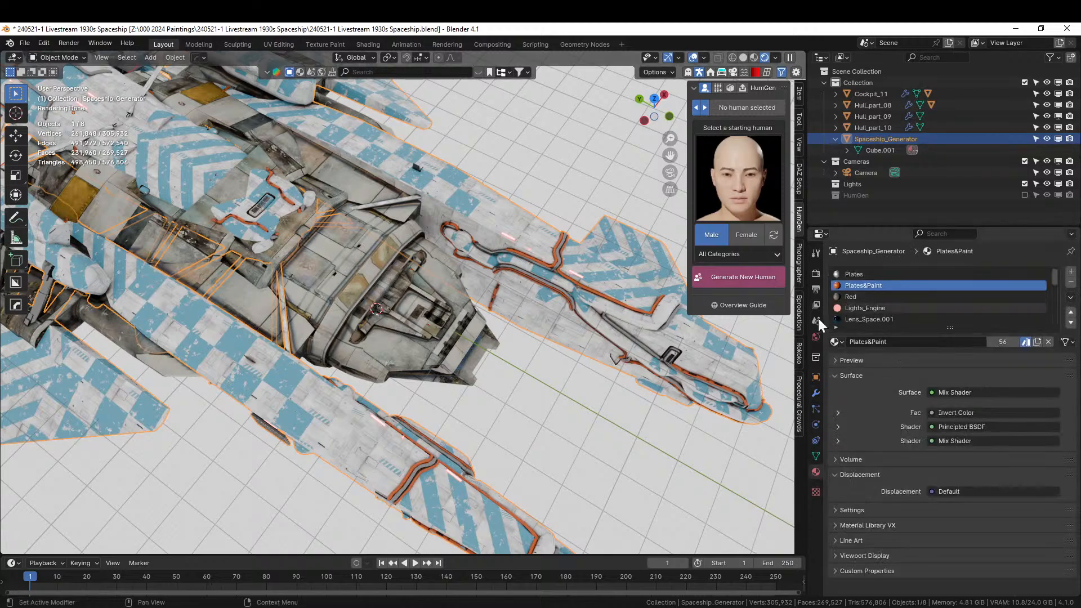
{"action": "scroll", "coordinate": [934, 312], "scroll_direction": "down", "scroll_amount": 2}
{"action": "scroll", "coordinate": [935, 308], "scroll_direction": "up", "scroll_amount": 2}
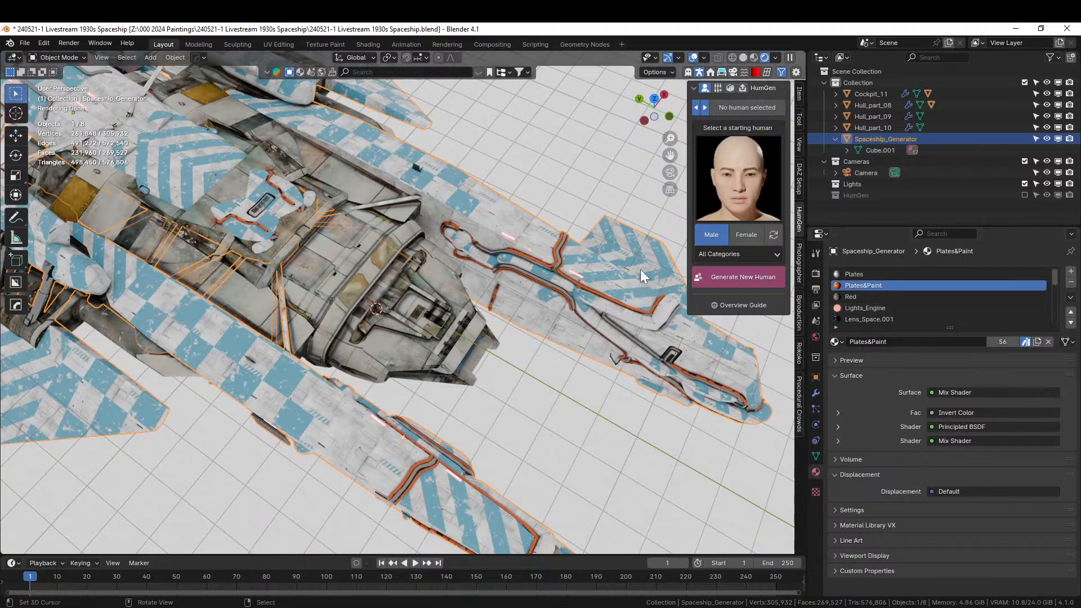
Identify the material slot used by the side fin's face and replace its Plates&Paint material with Metal_Sheeting_Classic_Scifi_Standard
{"action": "key", "text": "Tab"}
{"action": "left_click", "coordinate": [630, 253]}
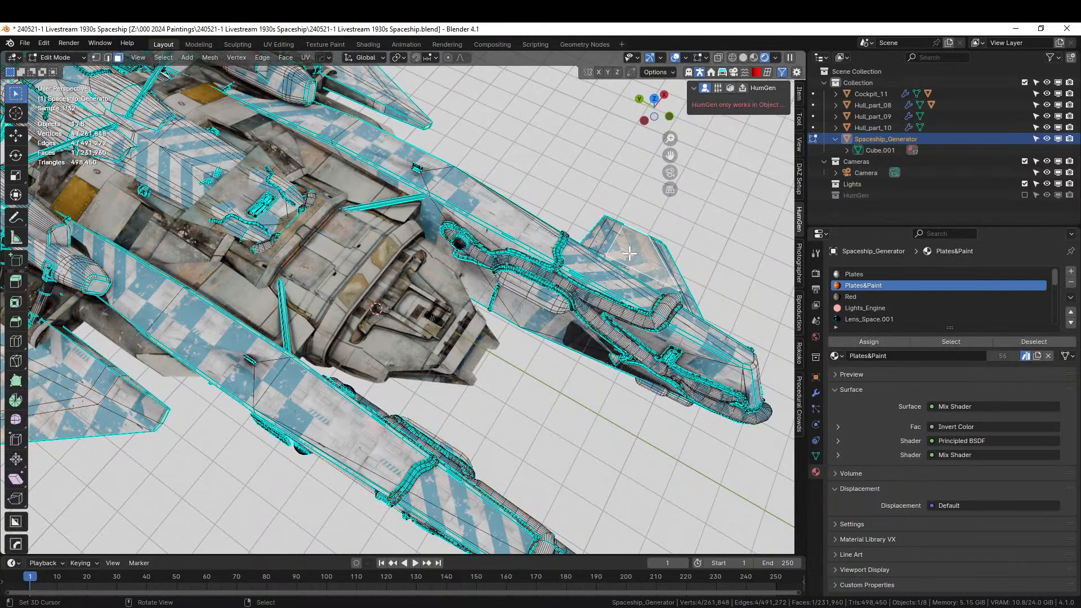
{"action": "key", "text": "Tab"}
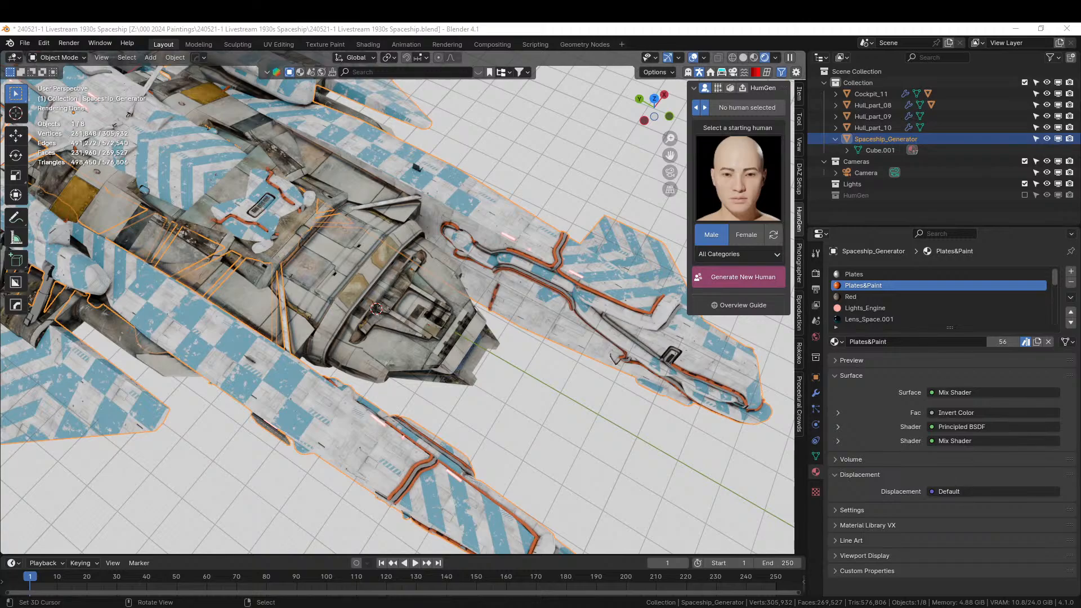
{"action": "mouse_move", "coordinate": [483, 190]}
{"action": "left_mouse_down"}
{"action": "mouse_move", "coordinate": [622, 248]}
{"action": "mouse_move", "coordinate": [956, 303]}
{"action": "mouse_move", "coordinate": [941, 283]}
{"action": "left_mouse_up"}
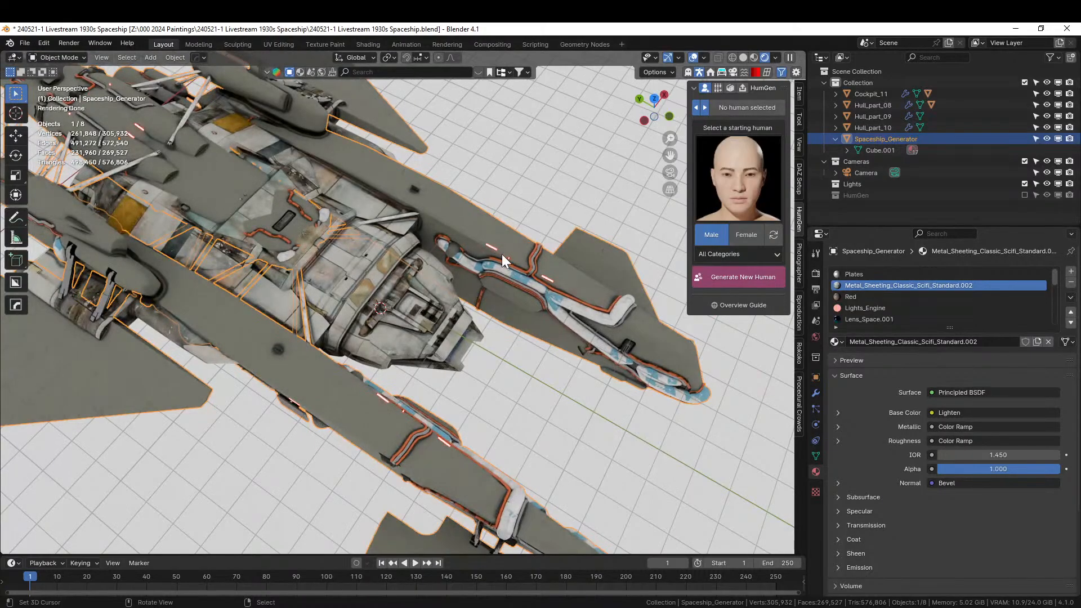
Select all of Spaceship_Generator's faces in Edit Mode, unwrap them with Cube Projection, and return to Object Mode to check the textures
{"action": "key", "text": "Tab"}
{"action": "key", "text": "a"}
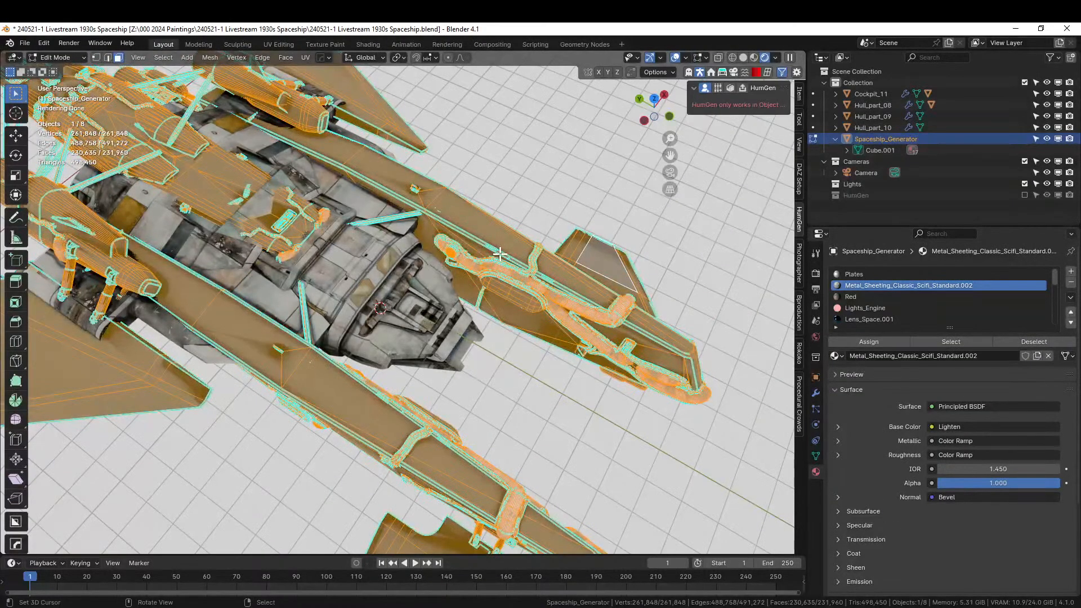
{"action": "key", "text": "u"}
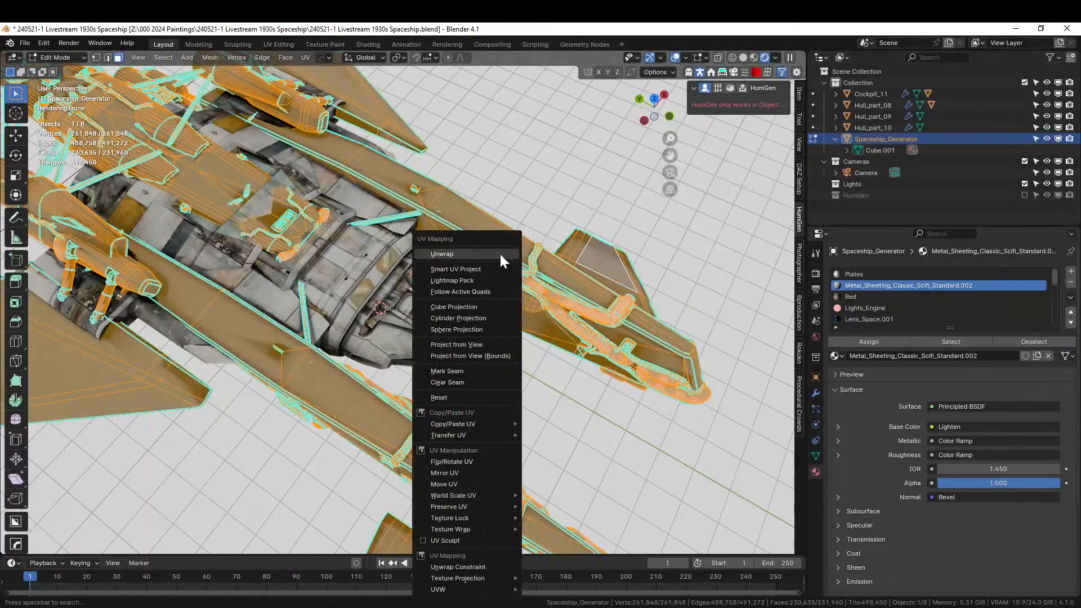
{"action": "left_click", "coordinate": [460, 306]}
{"action": "key", "text": "Tab"}
{"action": "middle_click_drag", "start_coordinate": [468, 312], "coordinate": [572, 277]}
{"action": "scroll", "coordinate": [488, 307], "scroll_direction": "up", "scroll_amount": 3}
{"action": "middle_click_drag", "start_coordinate": [456, 337], "coordinate": [405, 355]}
{"action": "scroll", "coordinate": [438, 379], "scroll_direction": "up", "scroll_amount": 3}
Replace the Plates&Paint_UV material in Spaceship_Generator's slots with Metal_Sheeting_Classic_Scifi_Standard and check the ship's side booms
{"action": "scroll", "coordinate": [958, 283], "scroll_direction": "down", "scroll_amount": 6}
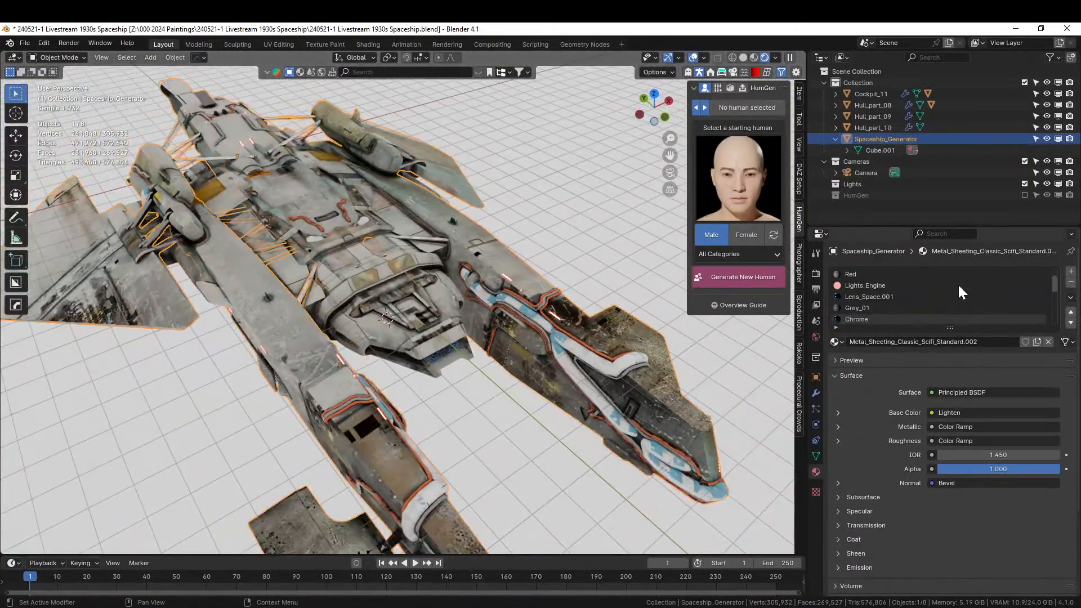
{"action": "scroll", "coordinate": [957, 282], "scroll_direction": "down", "scroll_amount": 3}
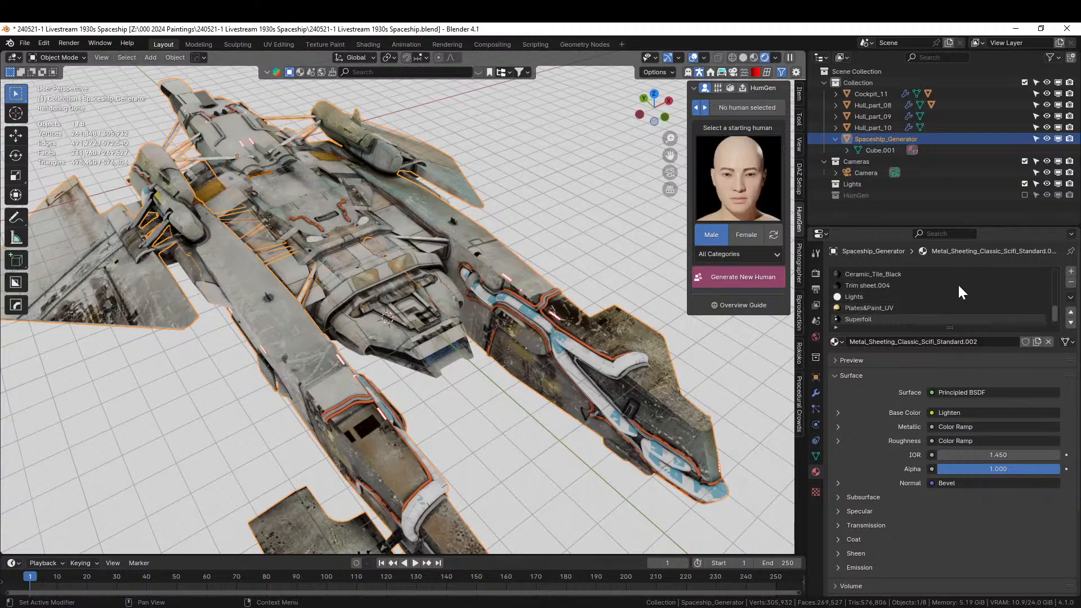
{"action": "left_click", "coordinate": [893, 295]}
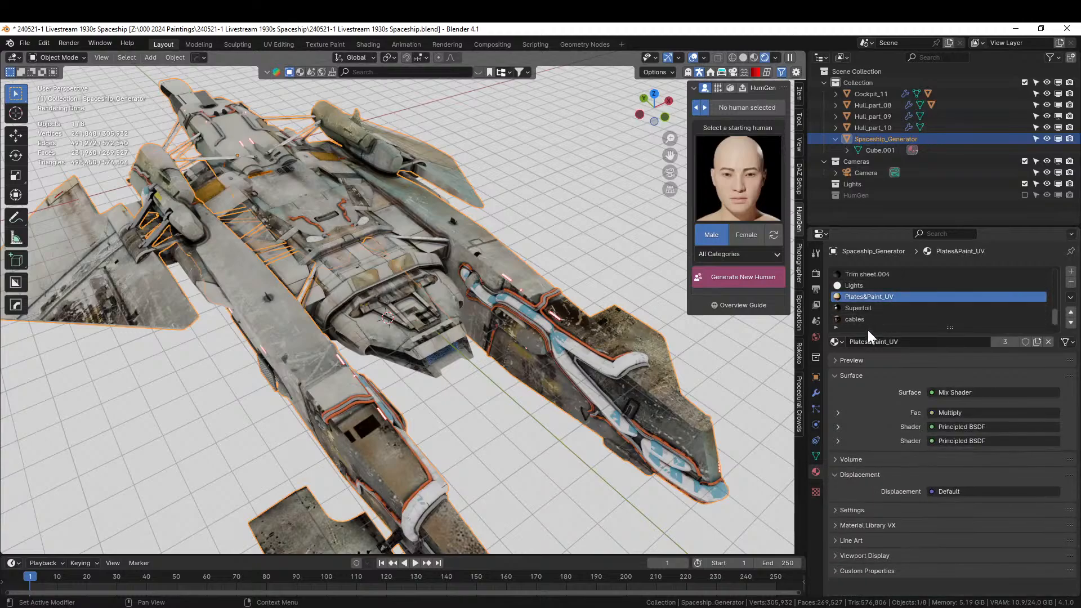
{"action": "left_click", "coordinate": [836, 341]}
{"action": "type", "text": "clas"}
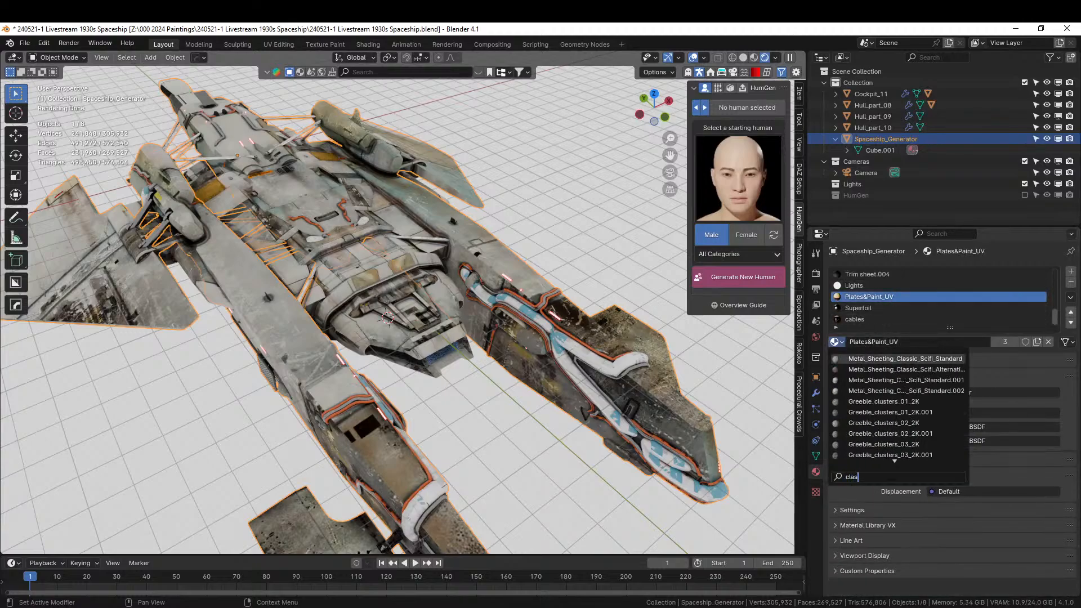
{"action": "key", "text": "Return"}
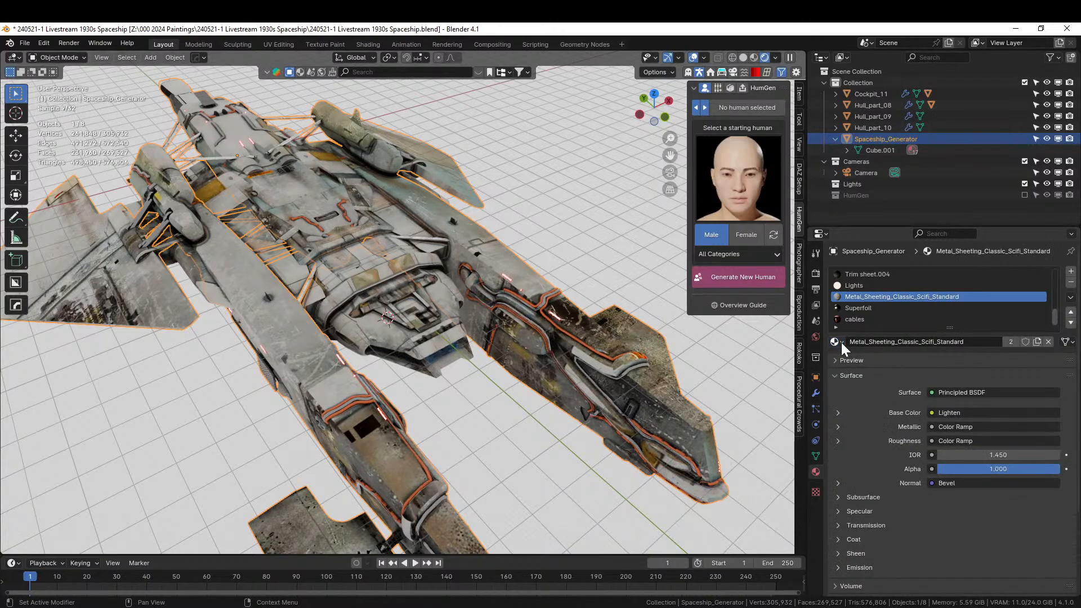
{"action": "middle_click_drag", "start_coordinate": [479, 339], "coordinate": [560, 337]}
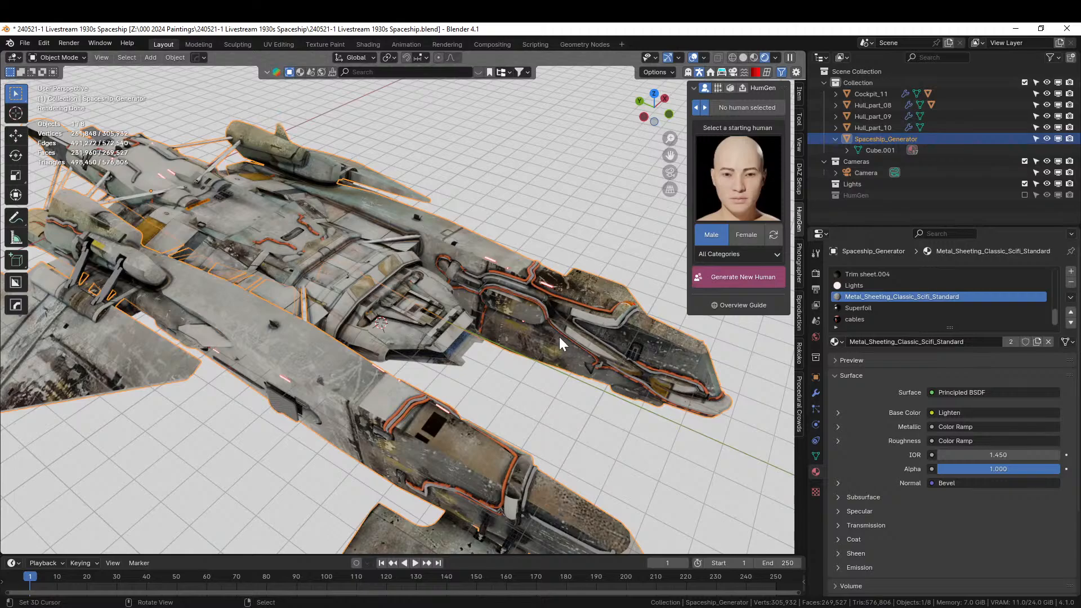
Select all objects in the scene and convert them to Mesh
{"action": "scroll", "coordinate": [393, 321], "scroll_direction": "down", "scroll_amount": 3}
{"action": "key", "text": "a"}
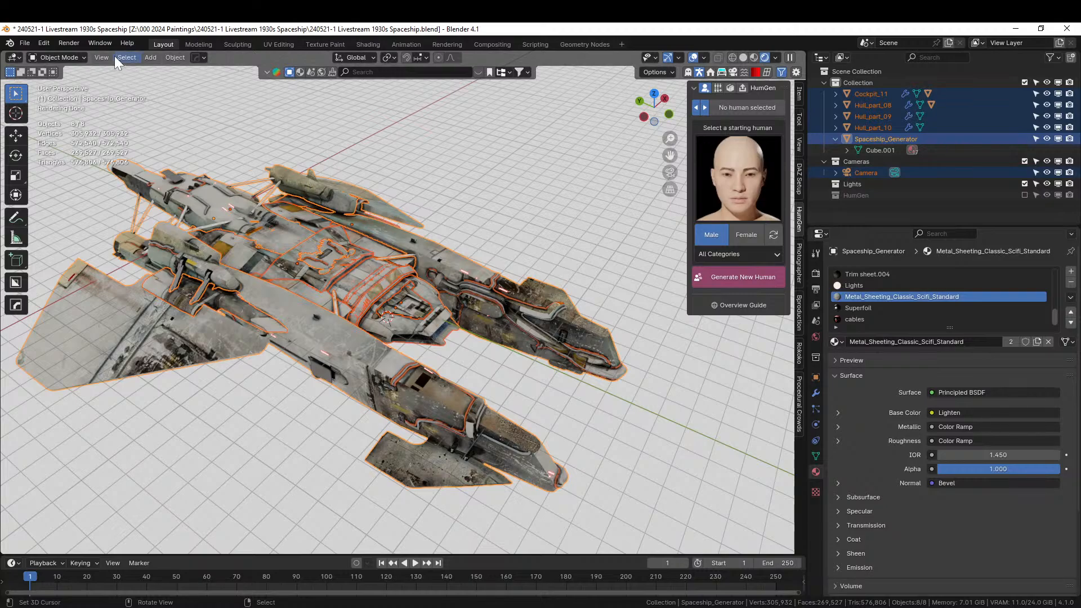
{"action": "left_click", "coordinate": [176, 57]}
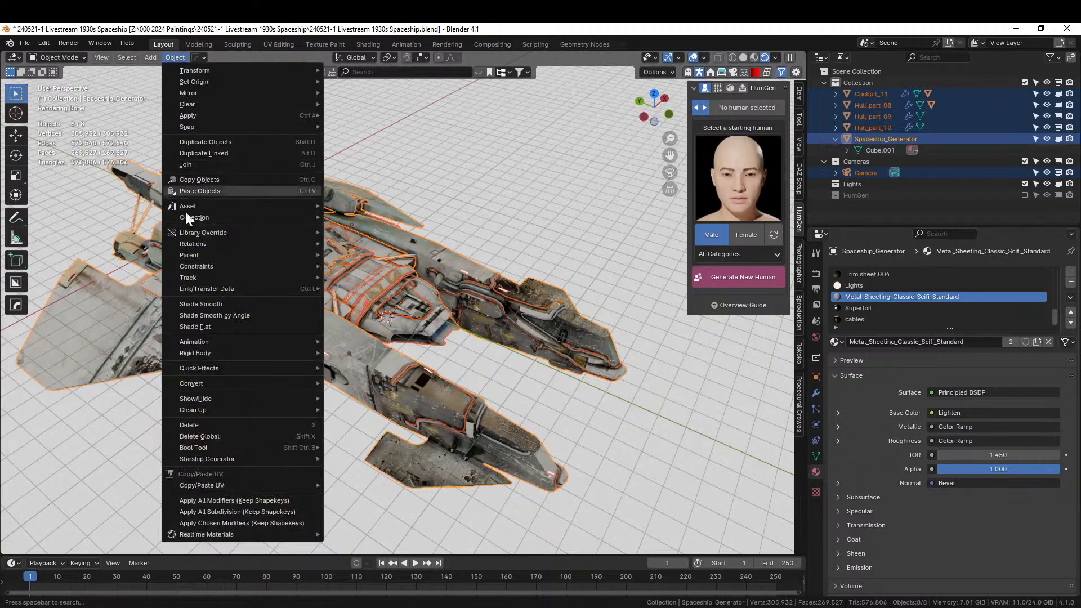
{"action": "mouse_move", "coordinate": [270, 383]}
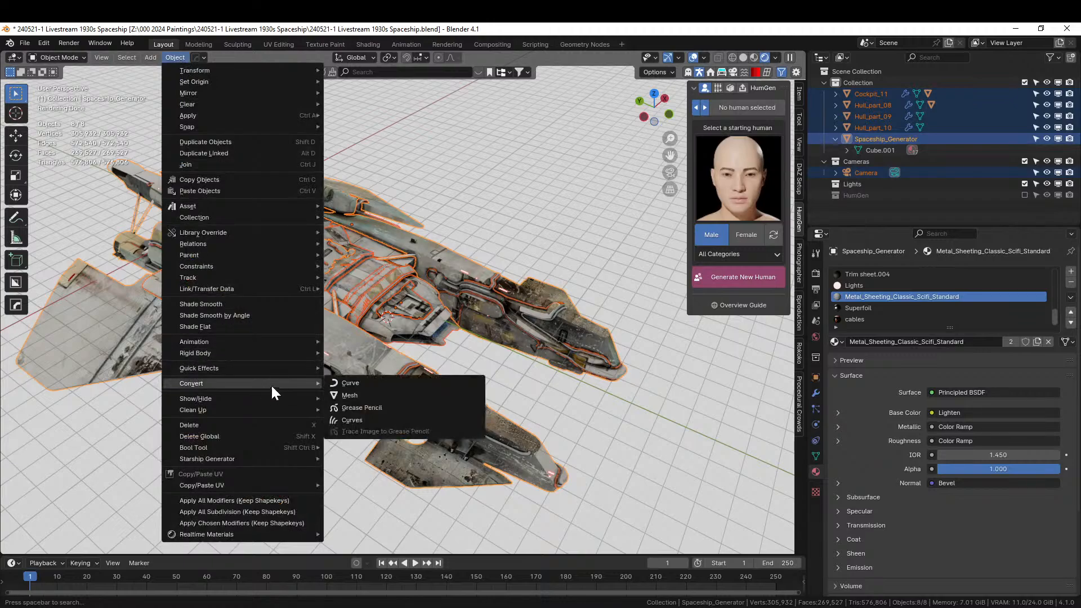
{"action": "left_click", "coordinate": [368, 397]}
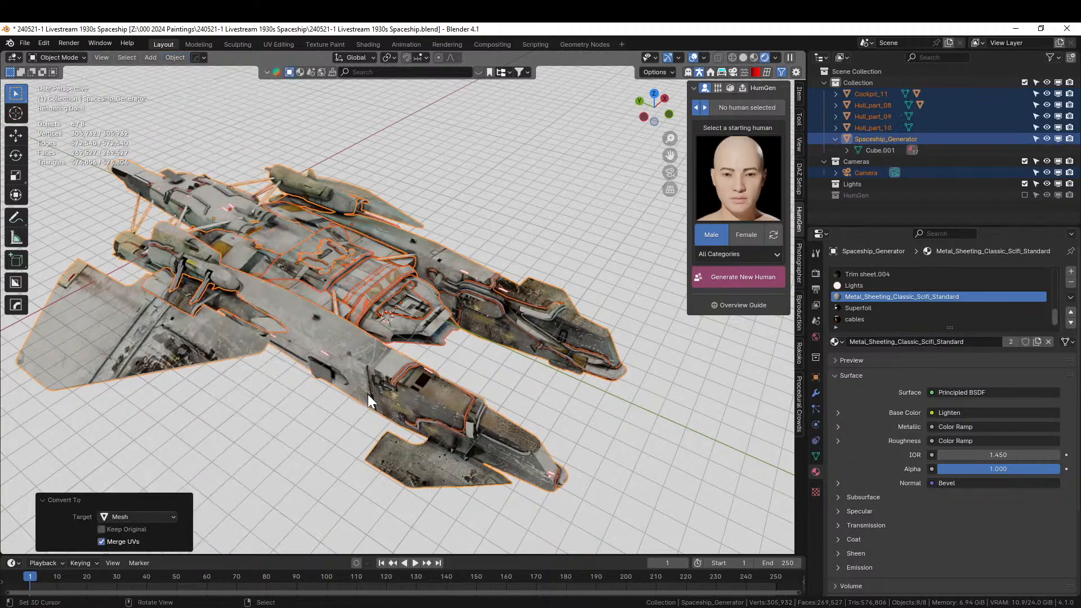
Make Cockpit_11 the active object and join all the ship parts into it
{"action": "middle_click_drag", "start_coordinate": [502, 367], "coordinate": [413, 333]}
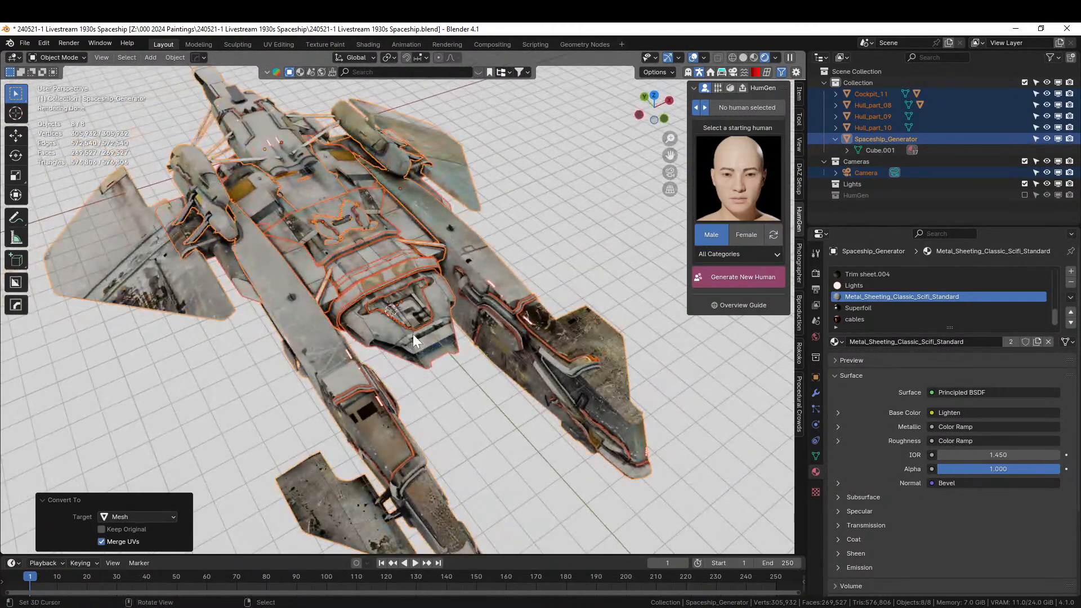
{"action": "left_click", "coordinate": [374, 326], "text": "shift"}
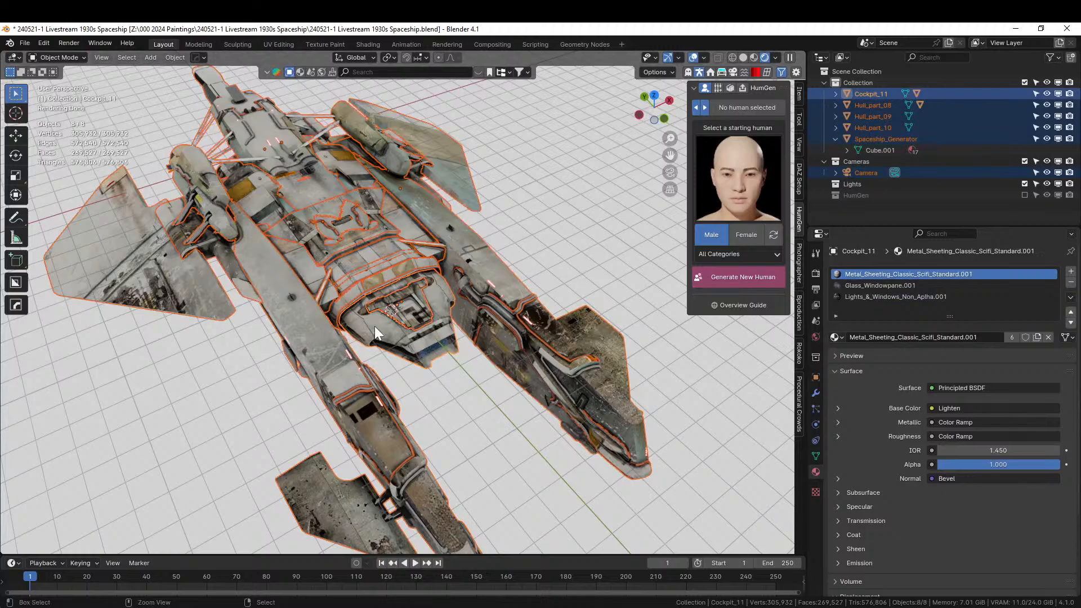
{"action": "key", "text": "ctrl+j"}
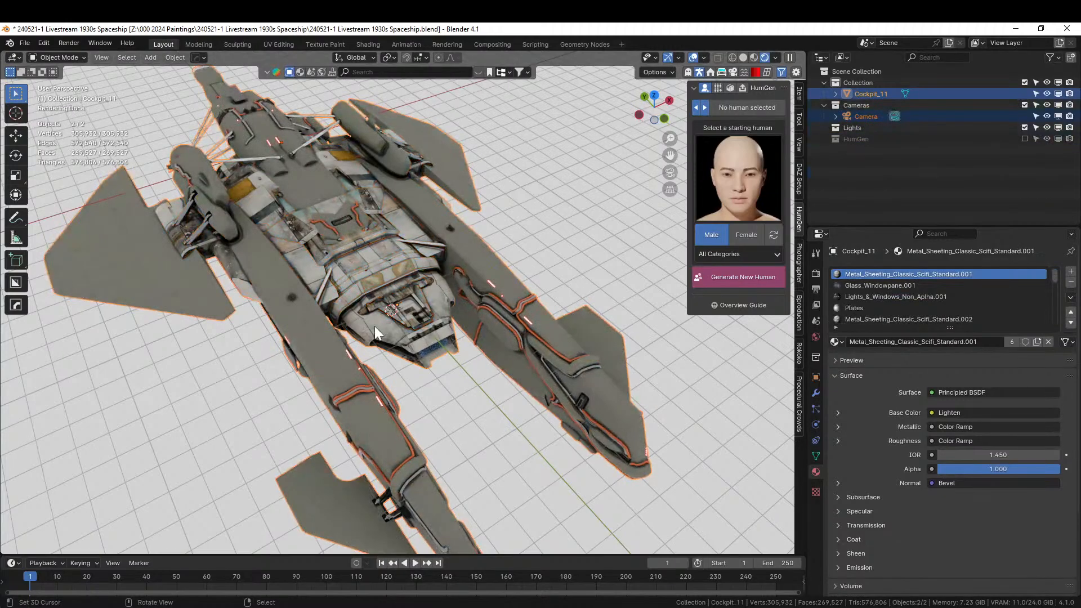
{"action": "middle_click_drag", "start_coordinate": [508, 365], "coordinate": [488, 354]}
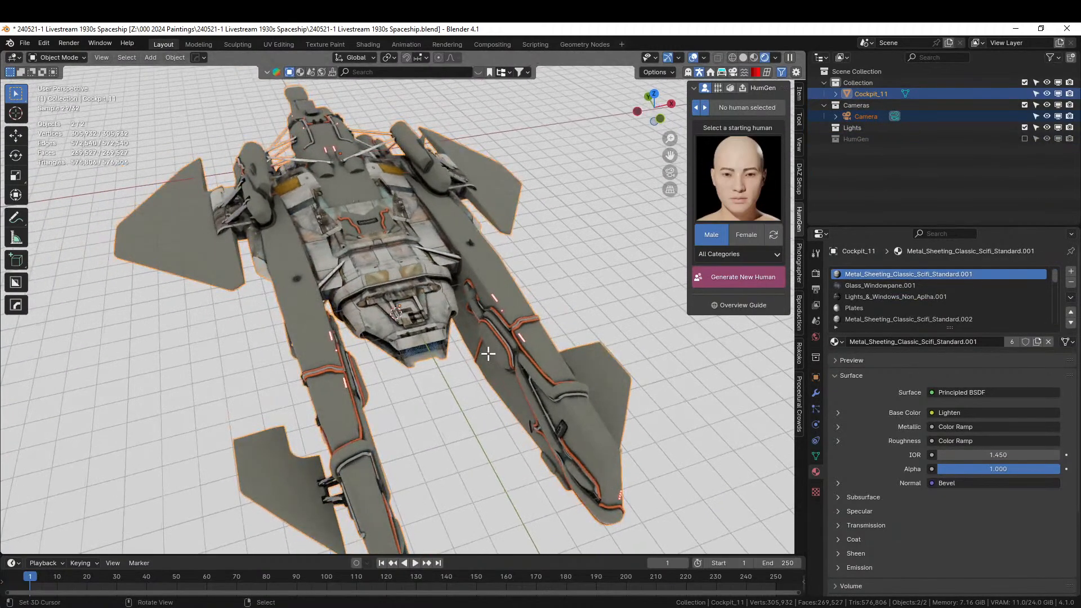
Select only the faces using Metal_Sheeting_Classic_Scifi_Standard.002 in Edit Mode, unwrap them with Cube Projection, and return to Object Mode
{"action": "key", "text": "Tab"}
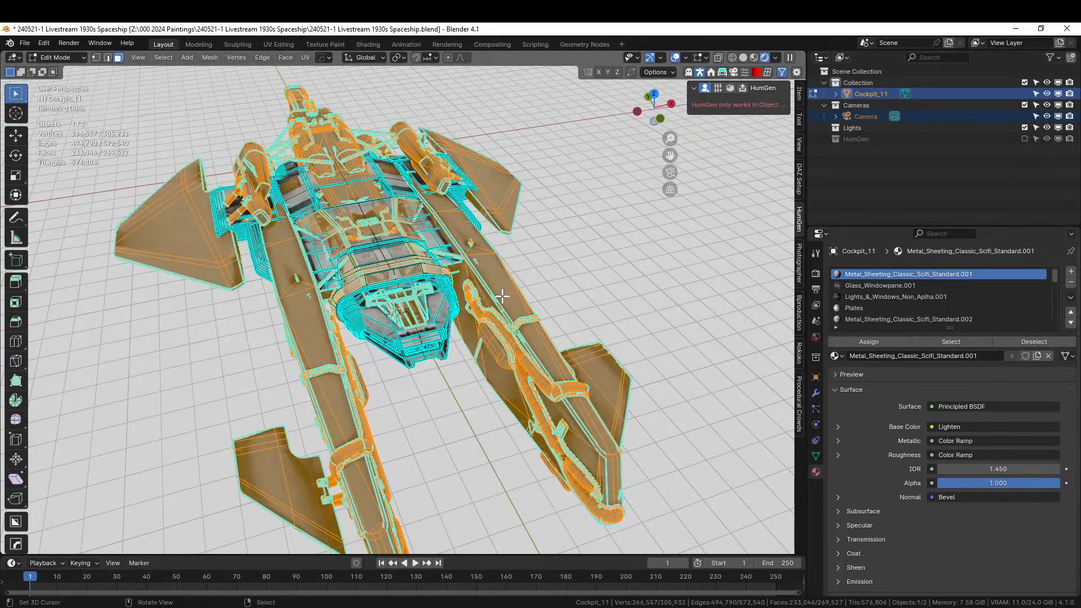
{"action": "key", "text": "alt+a"}
{"action": "left_click", "coordinate": [938, 319]}
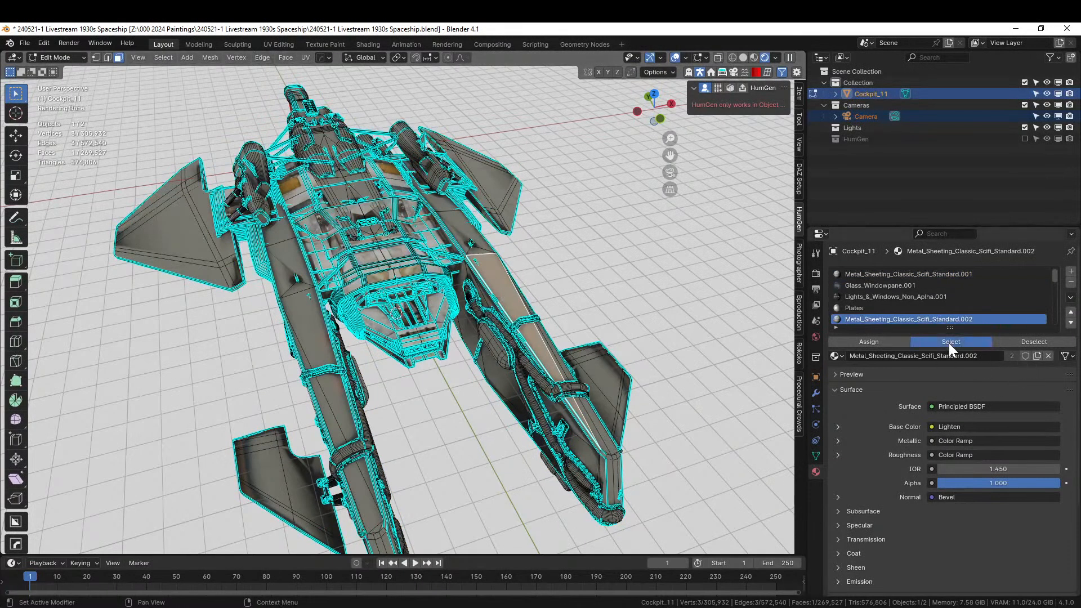
{"action": "left_click", "coordinate": [951, 343]}
{"action": "key", "text": "u"}
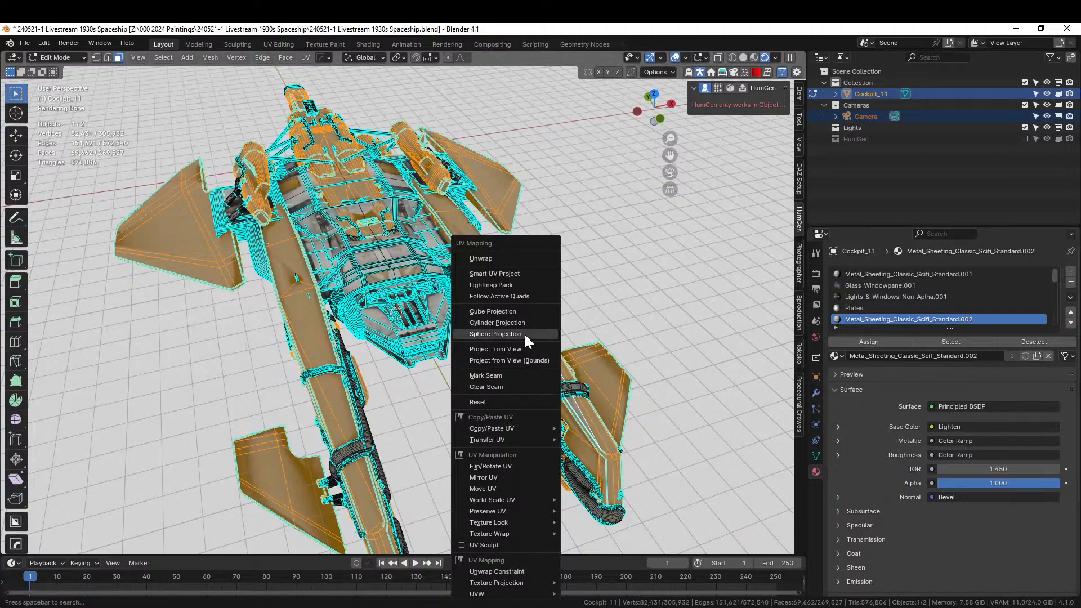
{"action": "left_click", "coordinate": [508, 310]}
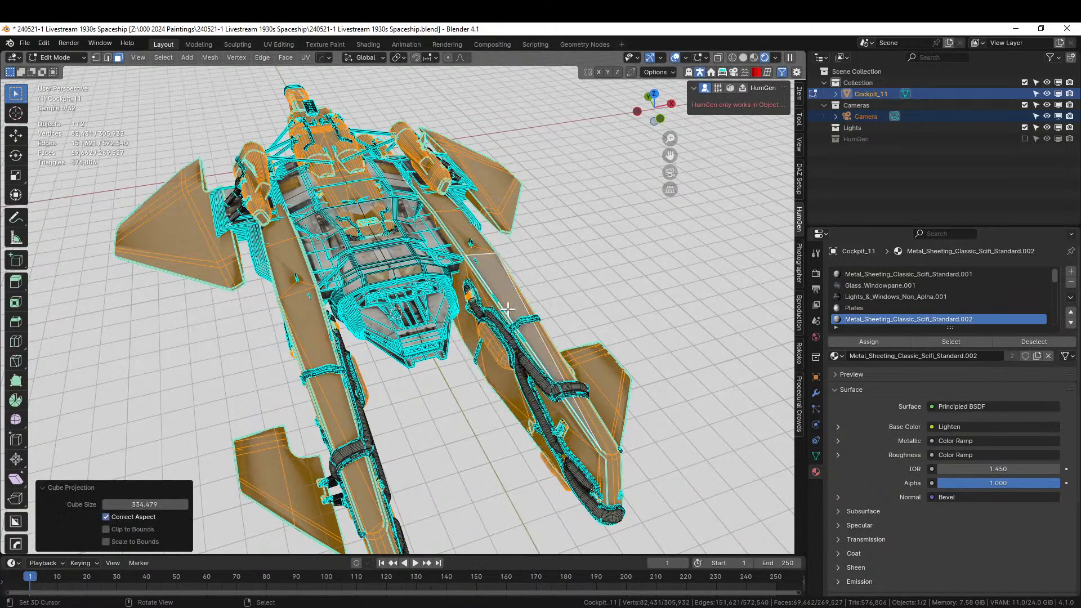
{"action": "middle_click_drag", "start_coordinate": [548, 320], "coordinate": [425, 317]}
{"action": "key", "text": "Tab"}
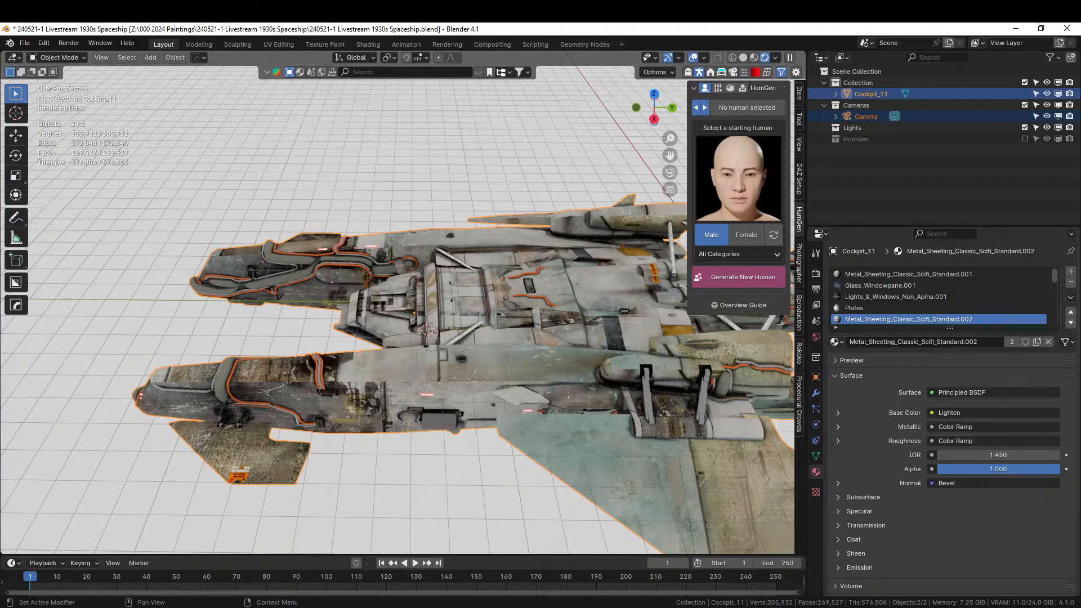
Move the Metal_Sheeting_Classic_Scifi_Standard.002 slot and the Metal_Sheeting_Classic_Scifi_Standard slot to the top of Cockpit_11's material list
{"action": "left_click", "coordinate": [1070, 297]}
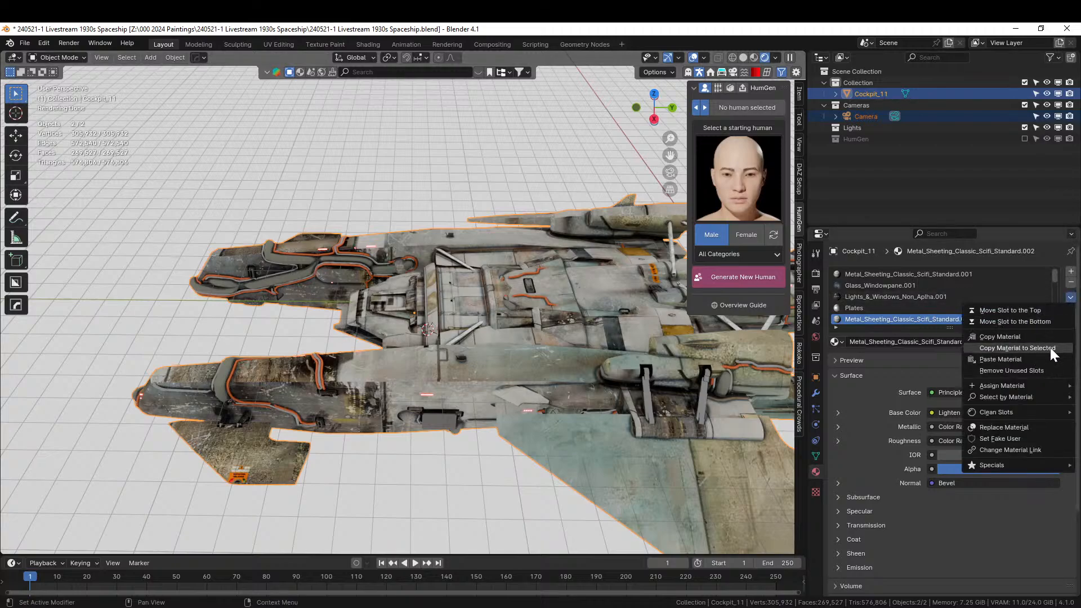
{"action": "left_click", "coordinate": [1039, 309]}
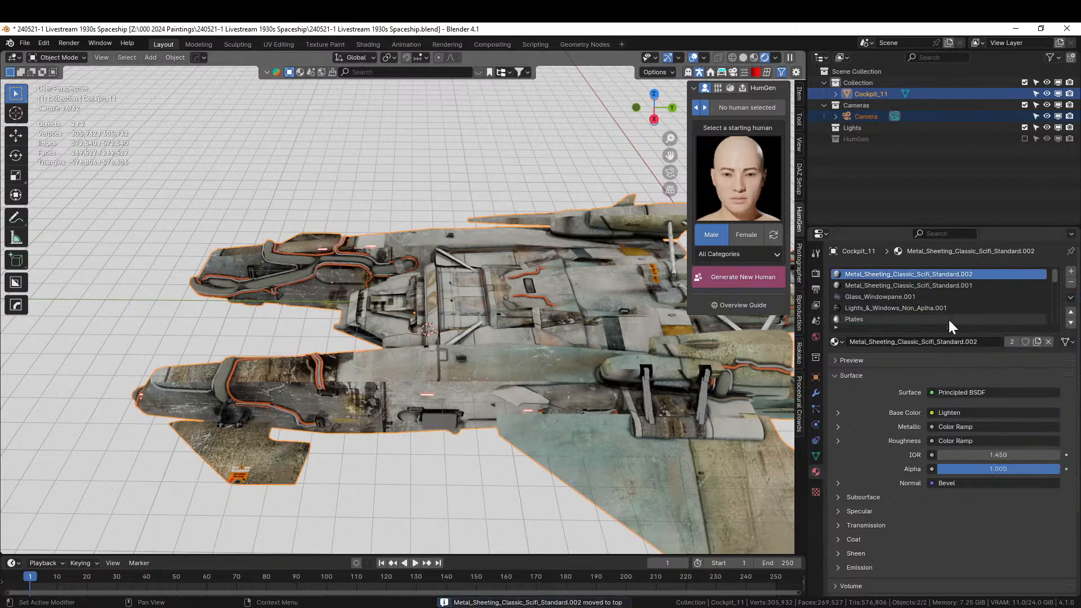
{"action": "scroll", "coordinate": [932, 310], "scroll_direction": "down", "scroll_amount": 2}
{"action": "scroll", "coordinate": [934, 311], "scroll_direction": "down", "scroll_amount": 6}
{"action": "scroll", "coordinate": [937, 310], "scroll_direction": "down", "scroll_amount": 1}
{"action": "left_click", "coordinate": [935, 296]}
{"action": "left_click", "coordinate": [1070, 297]}
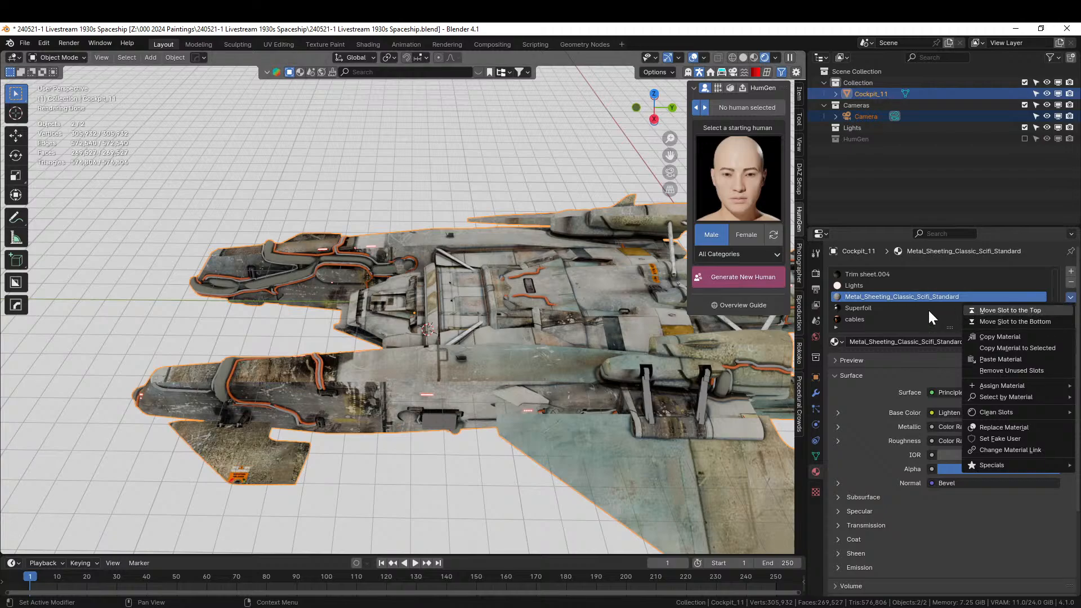
{"action": "key", "text": "Return"}
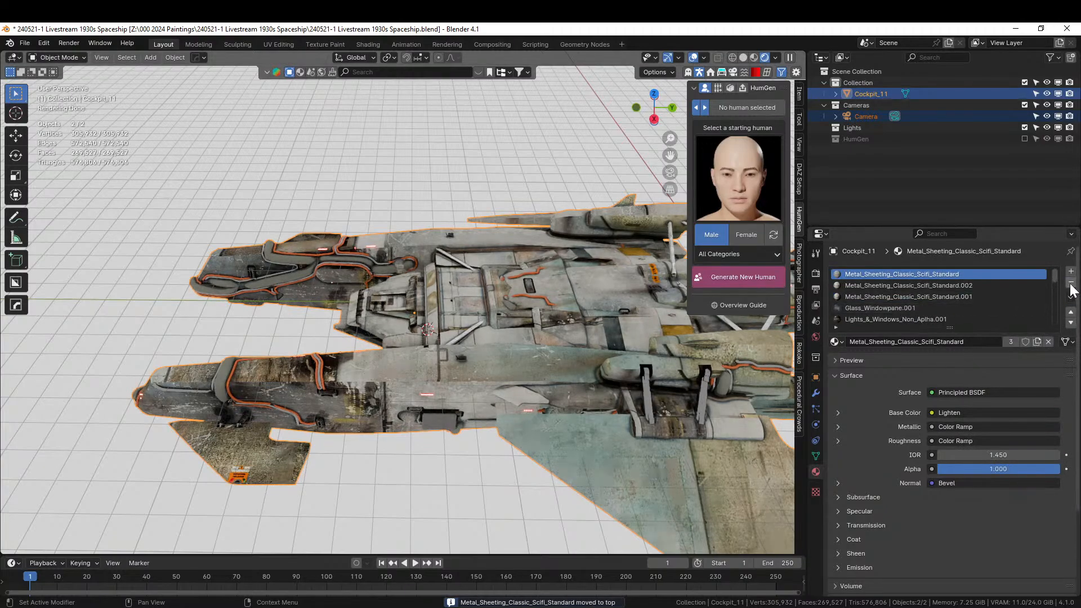
Remove the Metal_Sheeting_Classic_Scifi_Standard and .002 slots from Cockpit_11 and check the hull textures from several angles
{"action": "left_click", "coordinate": [1071, 283]}
{"action": "left_click", "coordinate": [1071, 283]}
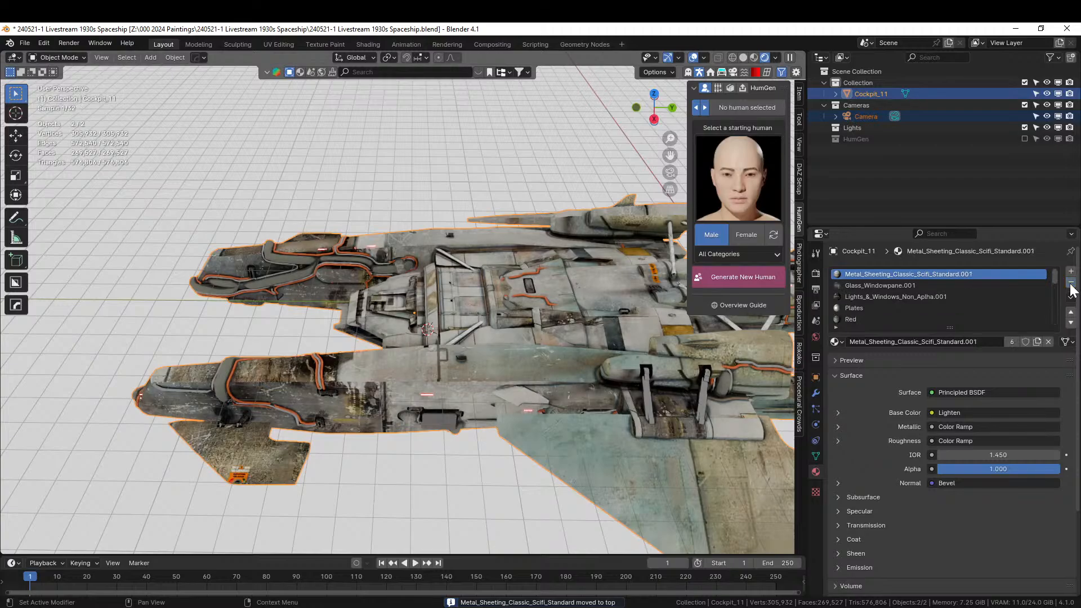
{"action": "middle_click_drag", "start_coordinate": [545, 286], "coordinate": [512, 295]}
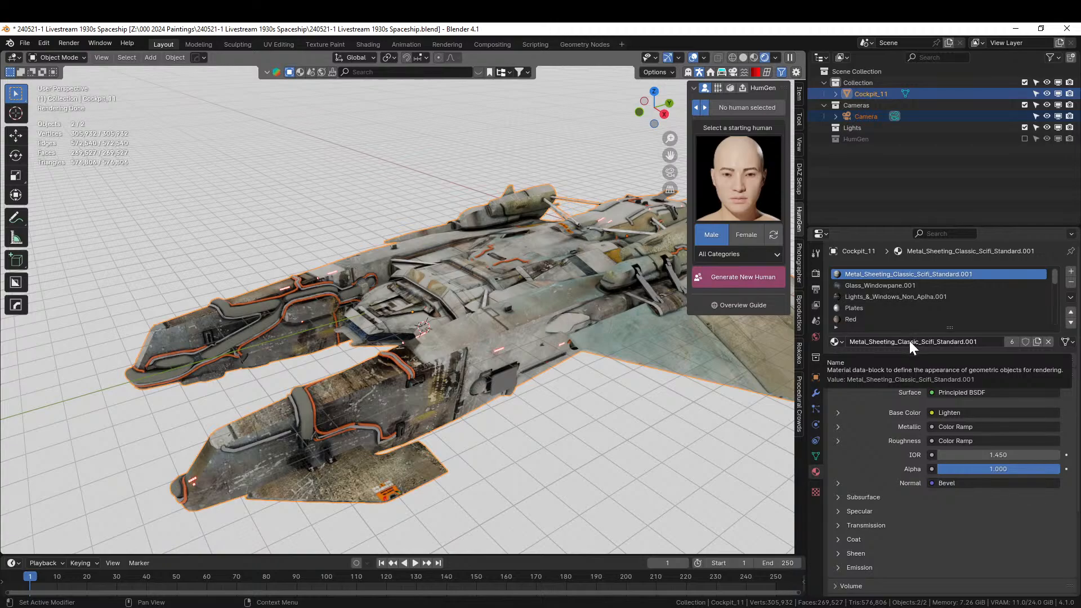
{"action": "scroll", "coordinate": [451, 410], "scroll_direction": "up", "scroll_amount": 3}
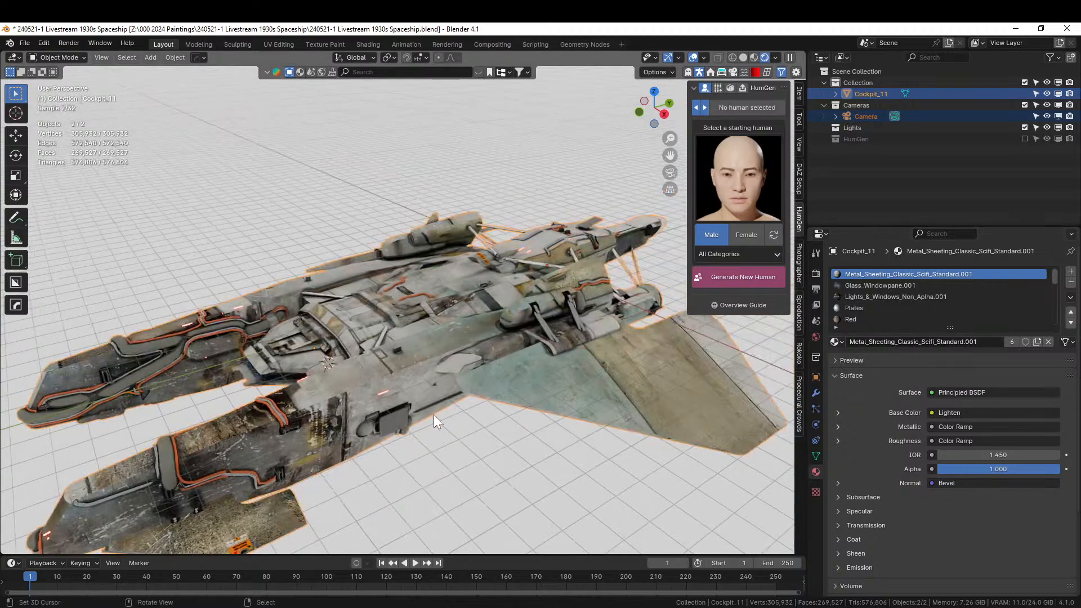
{"action": "middle_click_drag", "start_coordinate": [429, 417], "coordinate": [79, 433]}
{"action": "middle_click_drag", "start_coordinate": [488, 403], "coordinate": [405, 409]}
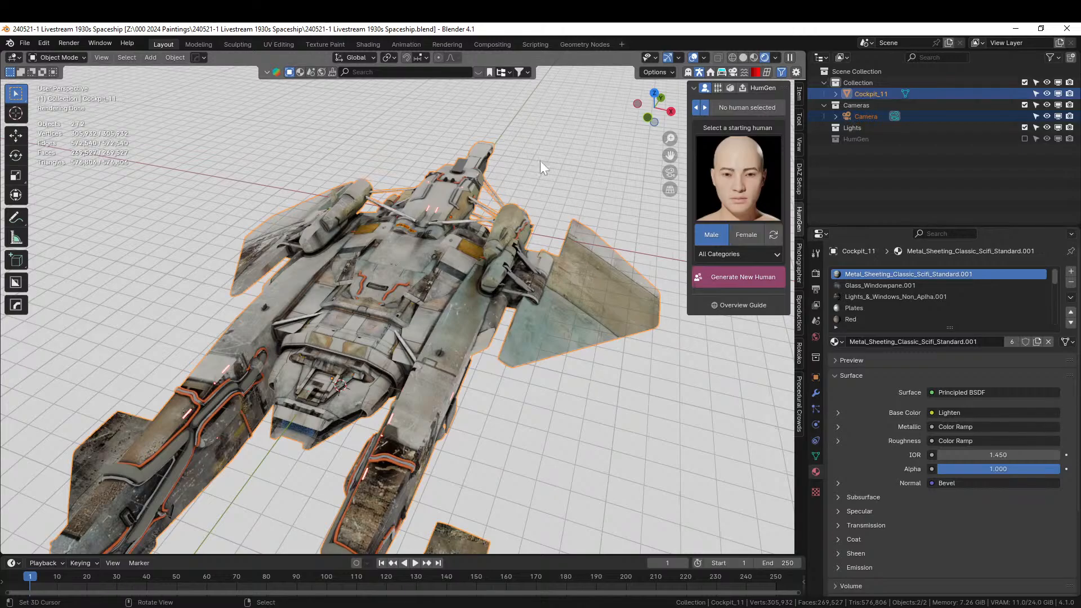
Switch to the Shading workspace and show the joined ship with rendered viewport shading
{"action": "left_click", "coordinate": [367, 44]}
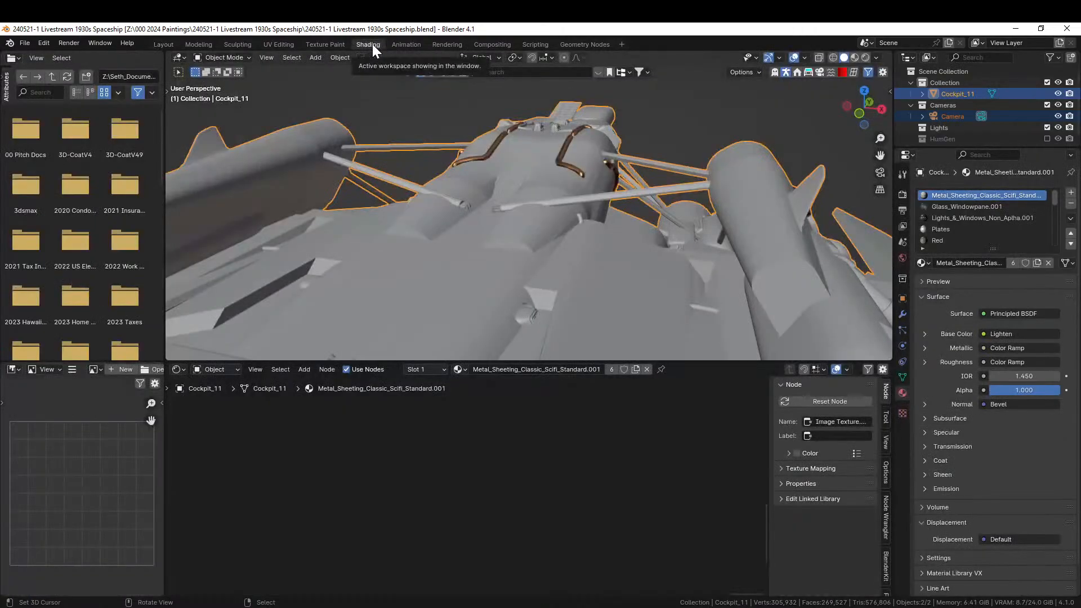
{"action": "left_click", "coordinate": [866, 57]}
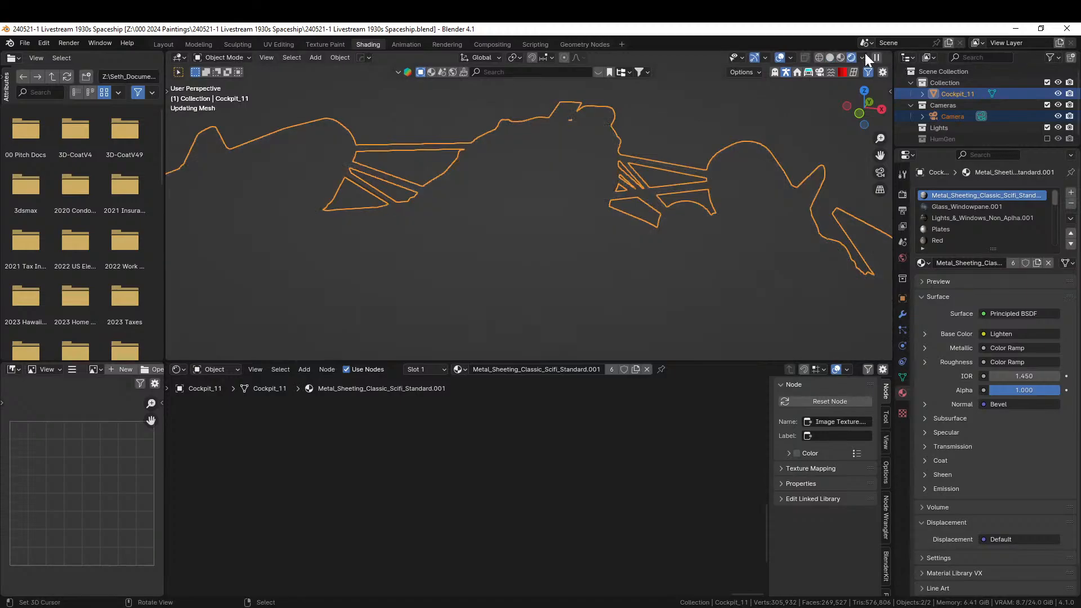
{"action": "middle_click_drag", "start_coordinate": [714, 138], "coordinate": [515, 457]}
{"action": "middle_click_drag", "start_coordinate": [557, 322], "coordinate": [511, 313]}
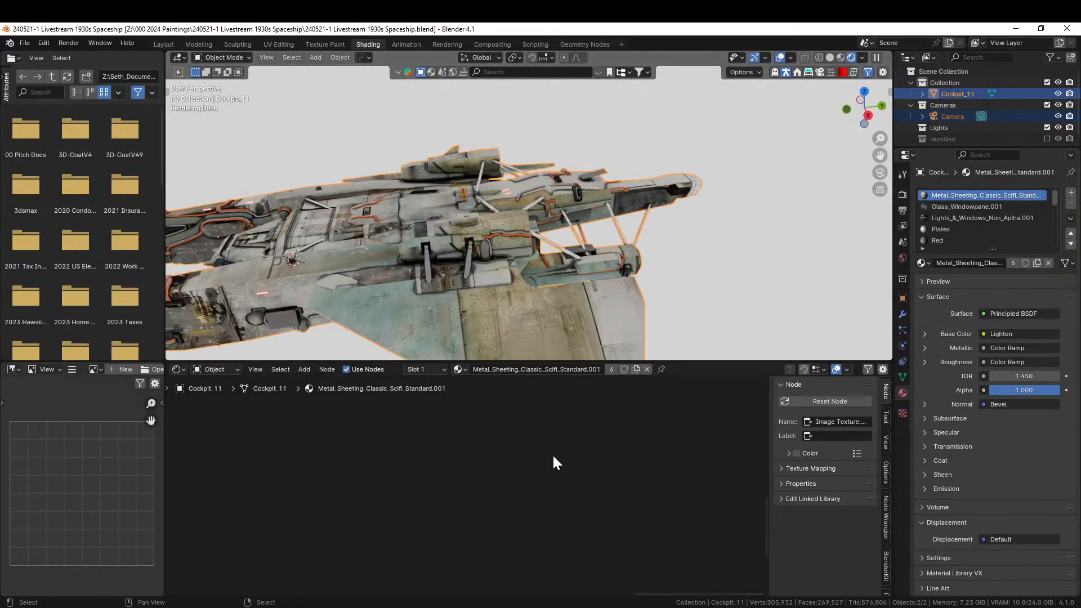
Find the Steel_Sheeting_Corellian_Grey.jpg image node in the material's node tree and move it well away from the nodes it feeds
{"action": "key", "text": "Home"}
{"action": "scroll", "coordinate": [551, 463], "scroll_direction": "up", "scroll_amount": 2}
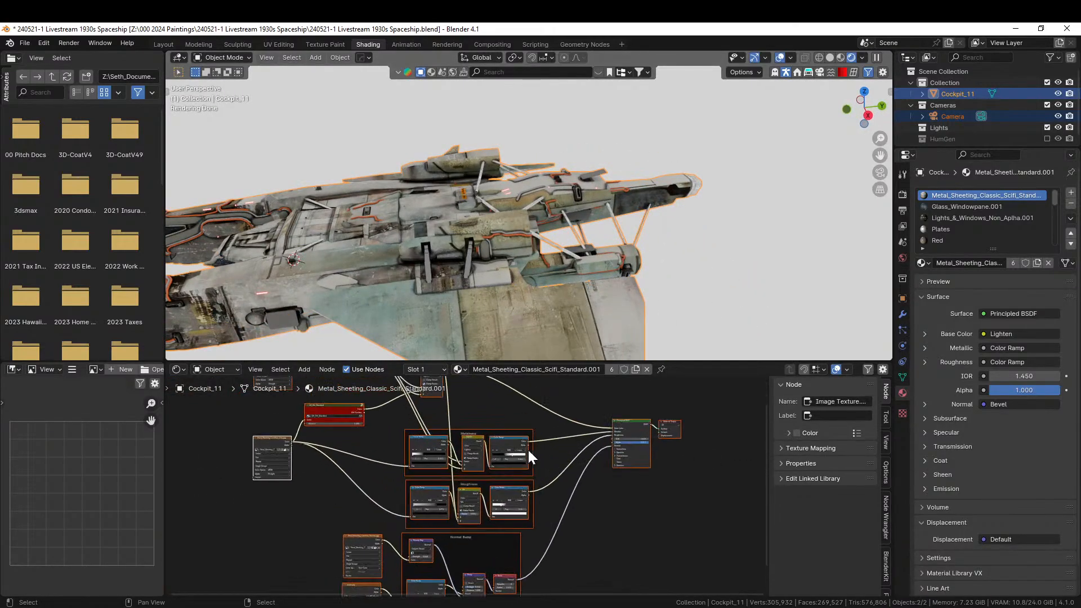
{"action": "key", "text": "KP_Decimal"}
{"action": "left_click", "coordinate": [499, 482]}
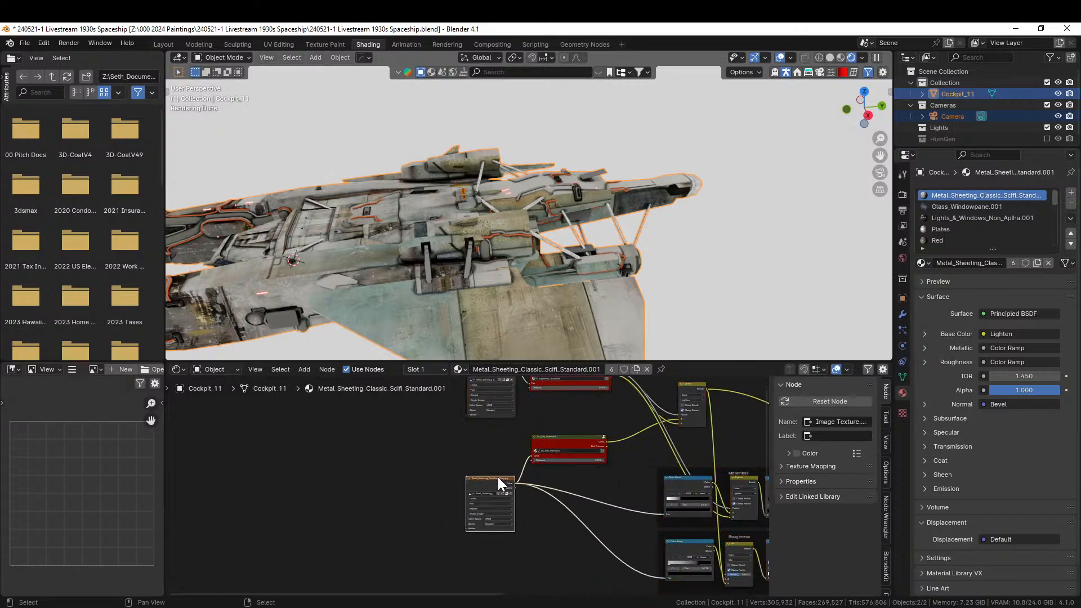
{"action": "left_click_drag", "start_coordinate": [499, 483], "coordinate": [278, 483]}
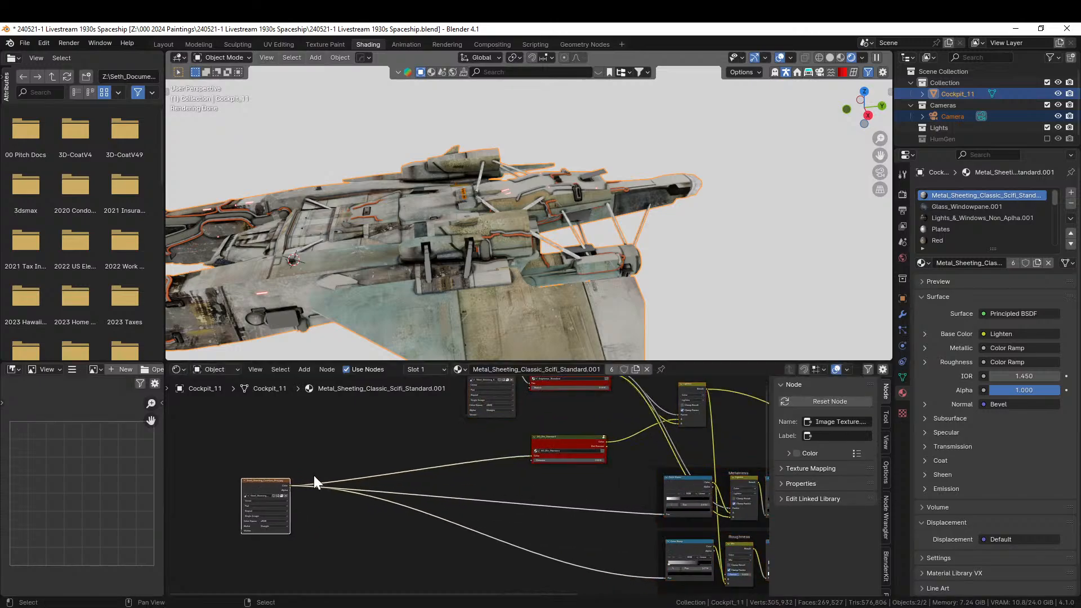
Gather the Steel_Sheeting_Corellian_Grey.jpg node's colour links through one reroute and move the image node further away from it
{"action": "scroll", "coordinate": [278, 483], "scroll_direction": "up", "scroll_amount": 2}
{"action": "middle_click_drag", "start_coordinate": [527, 266], "coordinate": [709, 265]}
{"action": "middle_click_drag", "start_coordinate": [573, 436], "coordinate": [644, 460]}
{"action": "scroll", "coordinate": [471, 464], "scroll_direction": "up", "scroll_amount": 1}
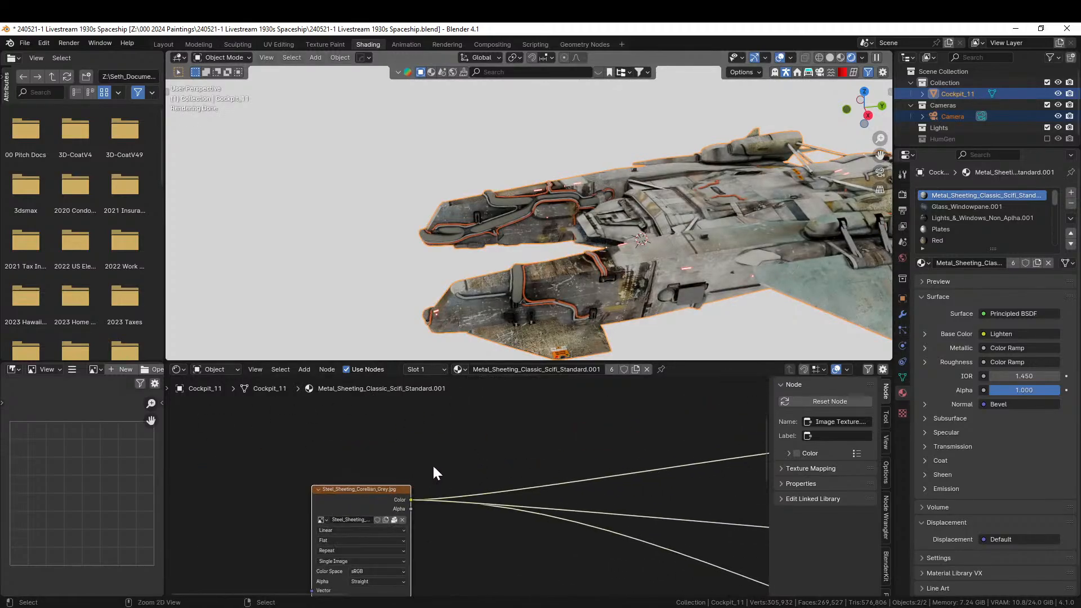
{"action": "right_click_drag", "start_coordinate": [435, 458], "coordinate": [422, 590], "text": "shift"}
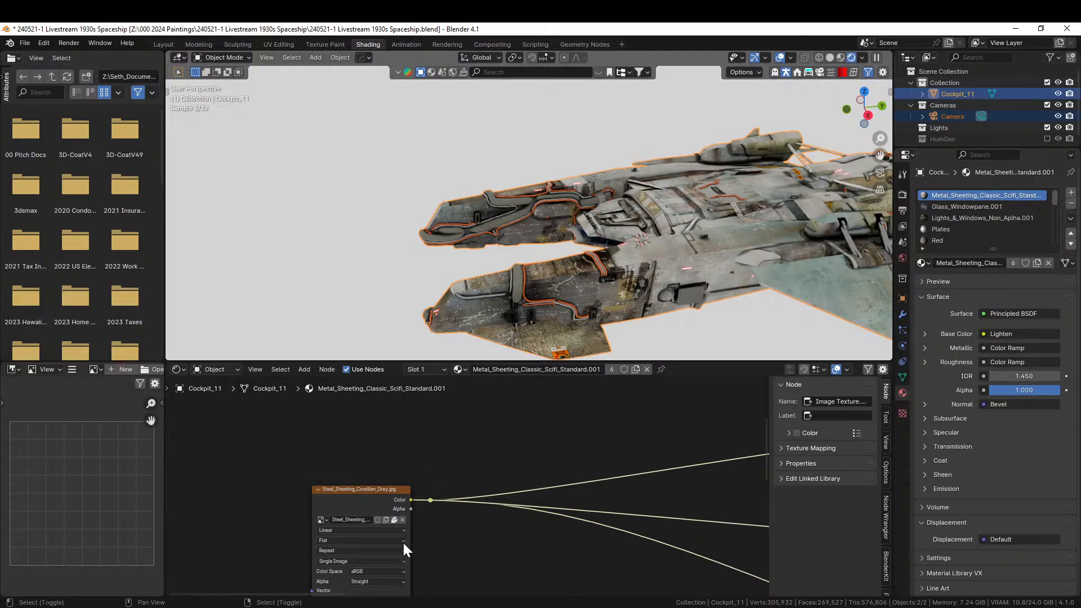
{"action": "left_click_drag", "start_coordinate": [348, 497], "coordinate": [192, 500]}
{"action": "middle_click_drag", "start_coordinate": [427, 456], "coordinate": [630, 476]}
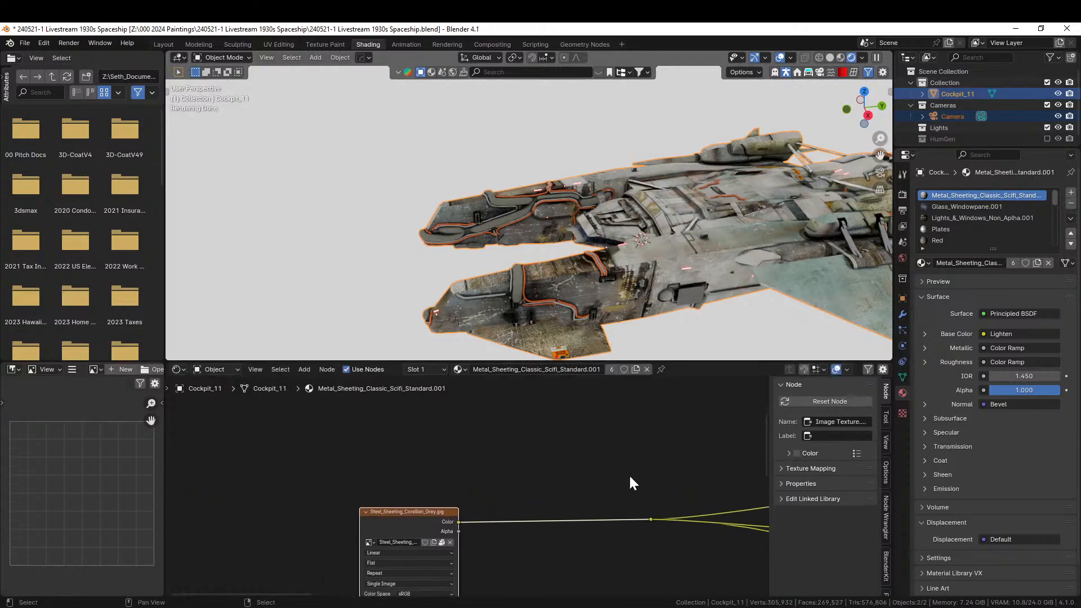
Insert a Mix Color node on the link between the Steel_Sheeting_Corellian_Grey.jpg node and the reroute
{"action": "key", "text": "shift+a"}
{"action": "left_click", "coordinate": [400, 430]}
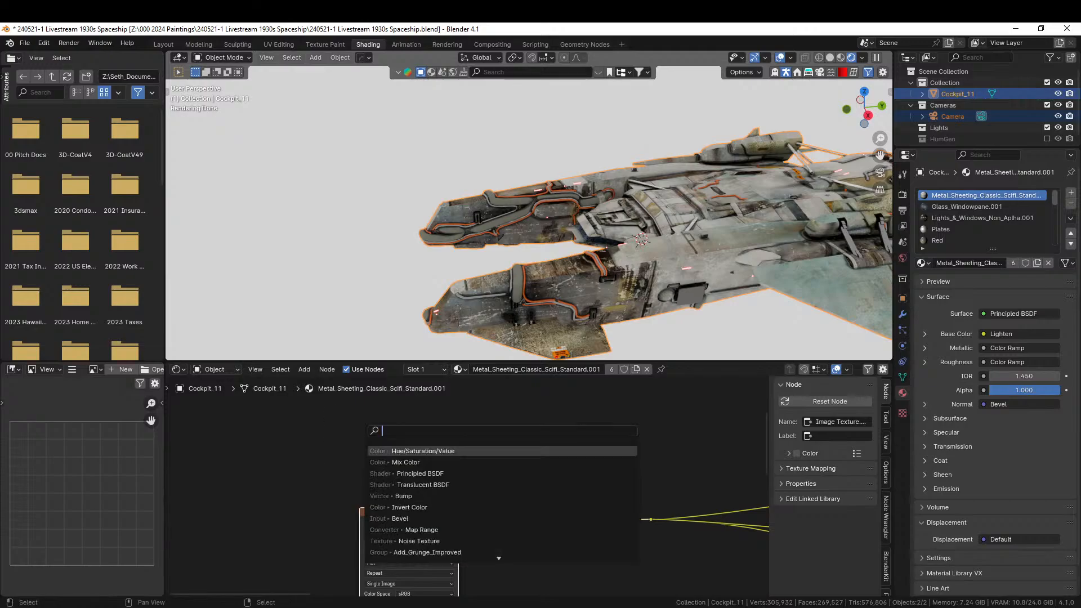
{"action": "key", "text": "Down"}
{"action": "left_click", "coordinate": [439, 463]}
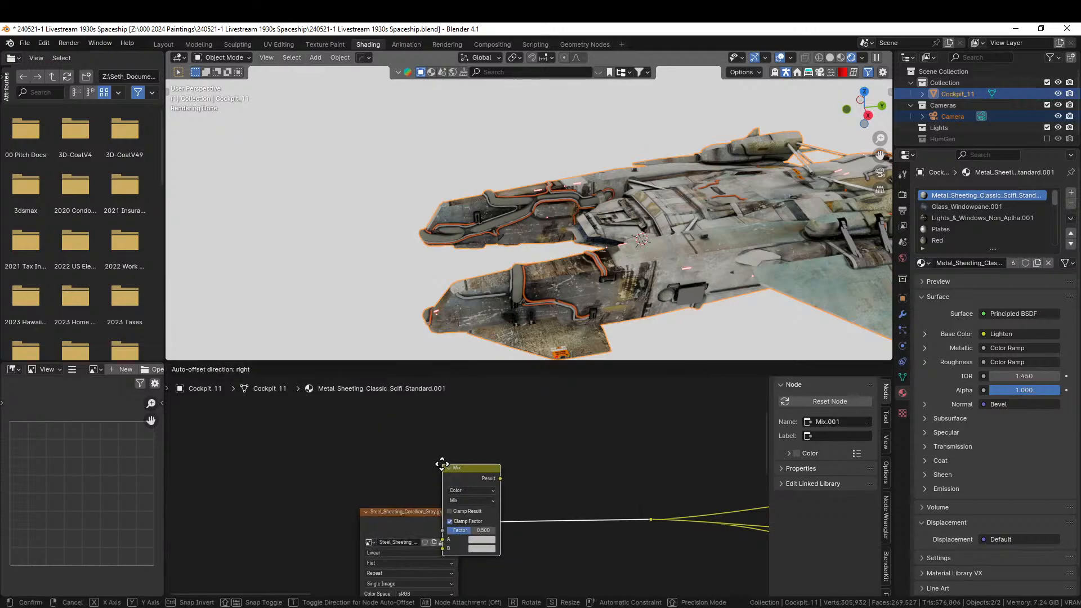
{"action": "left_click", "coordinate": [557, 463]}
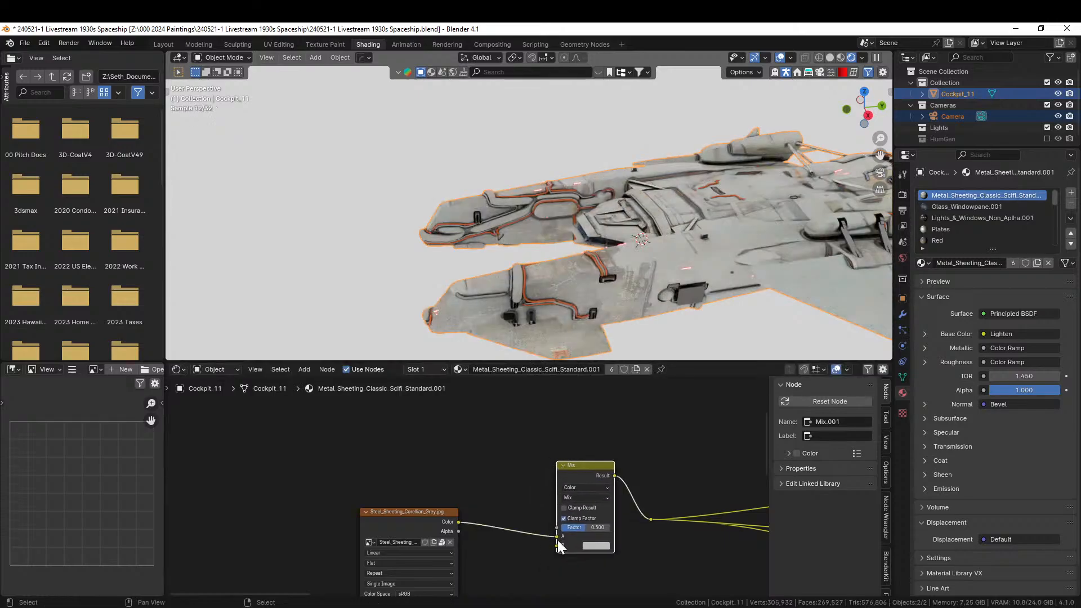
Change the new Mix node's blending mode to Multiply and raise its factor to 1.000
{"action": "middle_click_drag", "start_coordinate": [468, 483], "coordinate": [396, 401]}
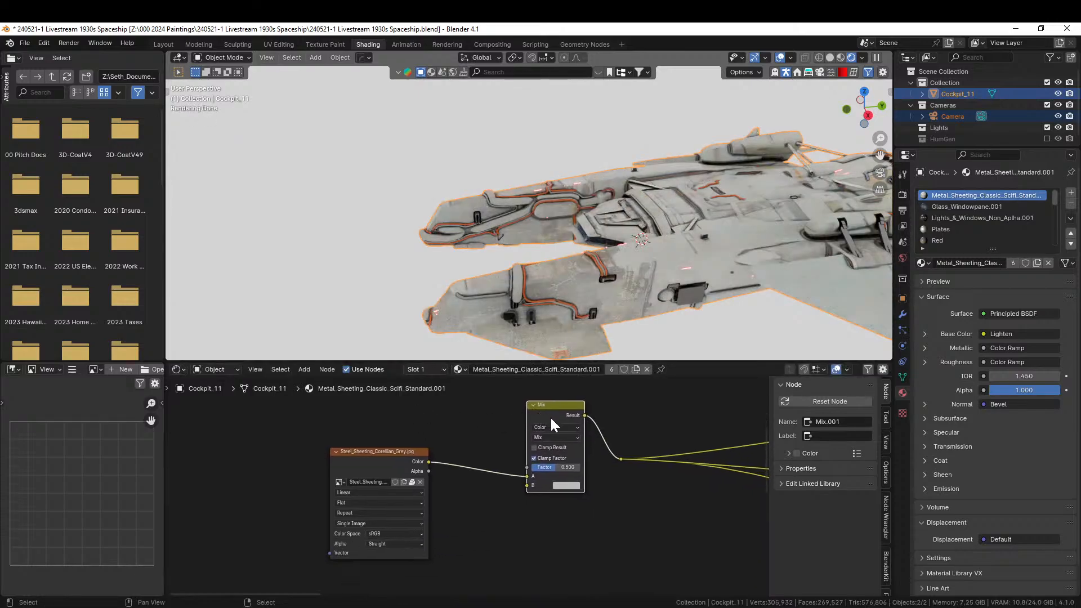
{"action": "left_click", "coordinate": [565, 436]}
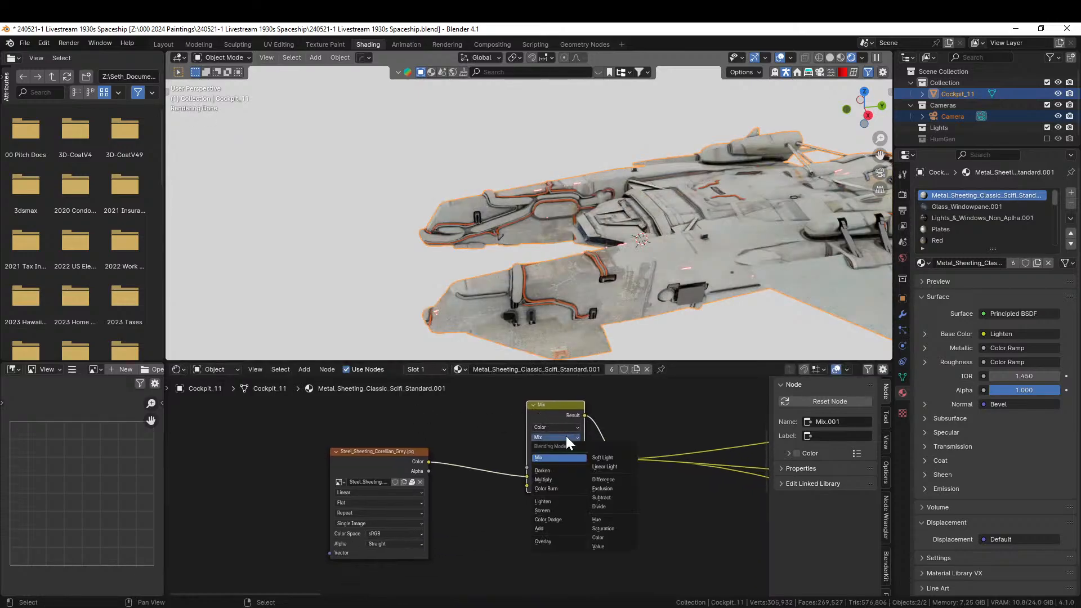
{"action": "left_click", "coordinate": [556, 478]}
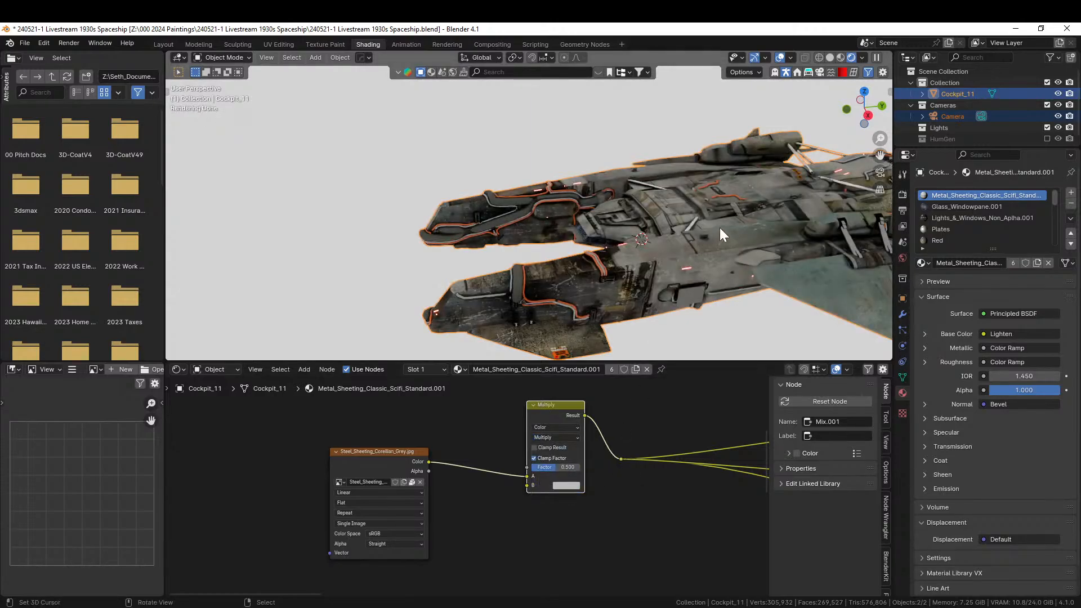
{"action": "scroll", "coordinate": [739, 187], "scroll_direction": "down", "scroll_amount": 3}
{"action": "middle_click_drag", "start_coordinate": [738, 187], "coordinate": [706, 147]}
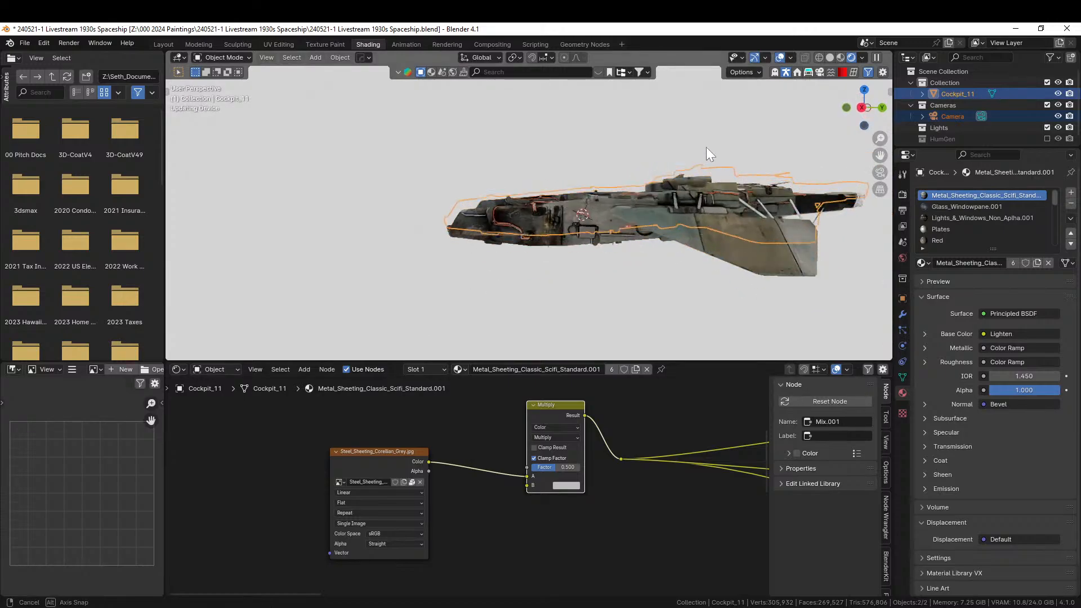
{"action": "scroll", "coordinate": [603, 497], "scroll_direction": "up", "scroll_amount": 1}
{"action": "middle_click_drag", "start_coordinate": [701, 337], "coordinate": [737, 265]}
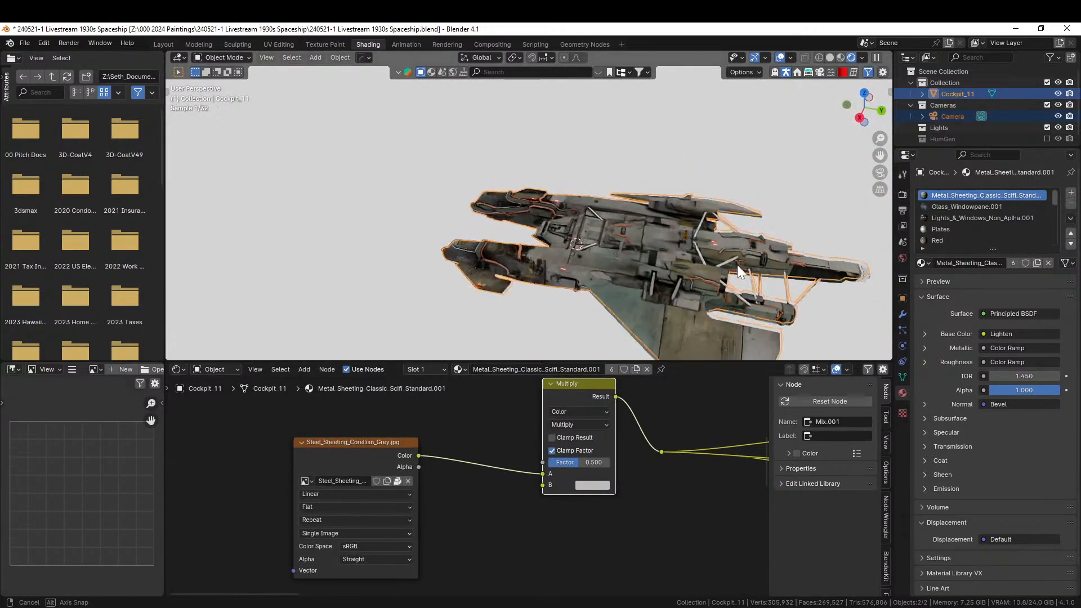
{"action": "left_click_drag", "start_coordinate": [564, 462], "coordinate": [606, 462]}
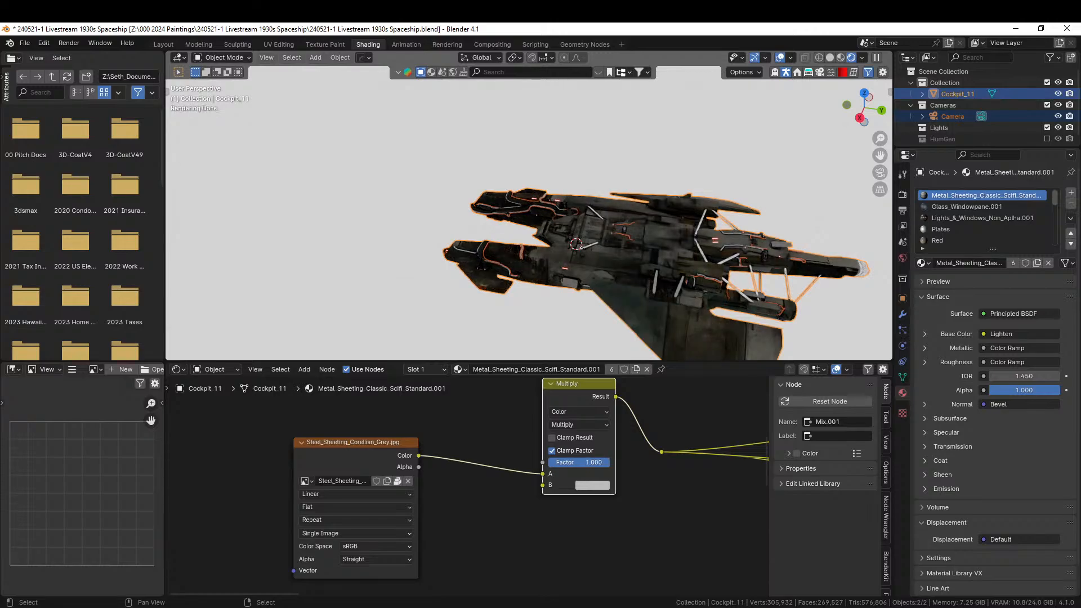
Tint the Multiply node's B colour a pale blue-grey with hue 0.627, saturation 0.202 and value 0.798
{"action": "middle_click_drag", "start_coordinate": [690, 253], "coordinate": [738, 215]}
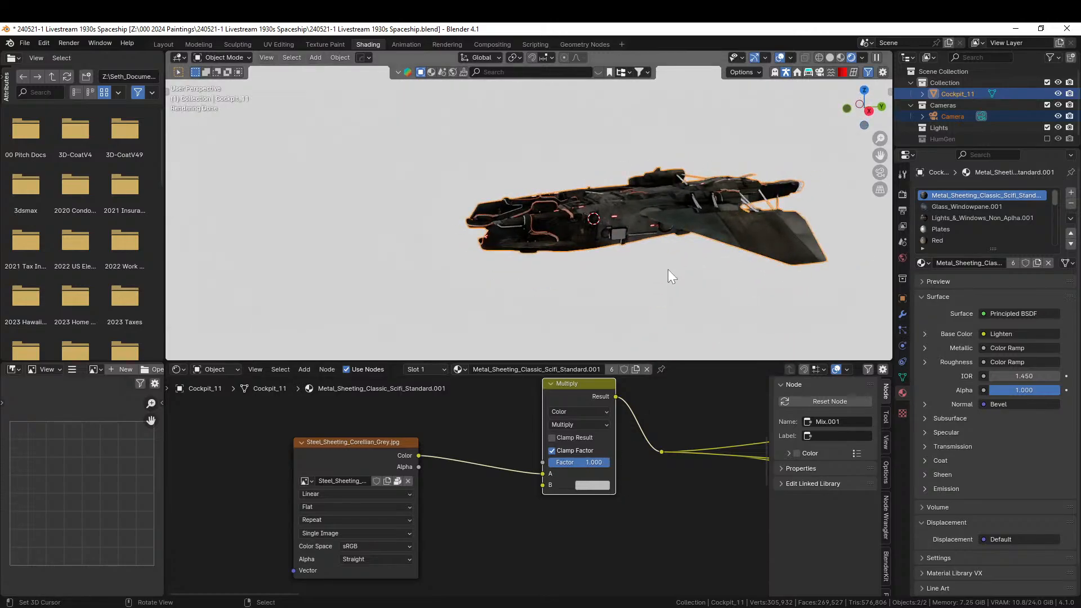
{"action": "scroll", "coordinate": [667, 269], "scroll_direction": "up", "scroll_amount": 4}
{"action": "left_click", "coordinate": [593, 485]}
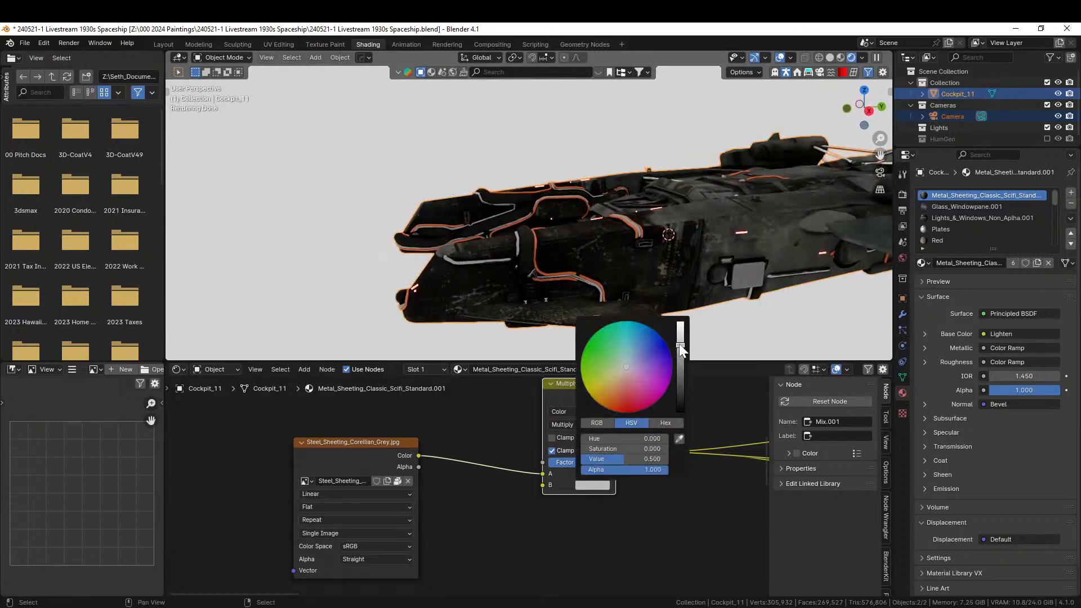
{"action": "left_click_drag", "start_coordinate": [680, 345], "coordinate": [680, 329]}
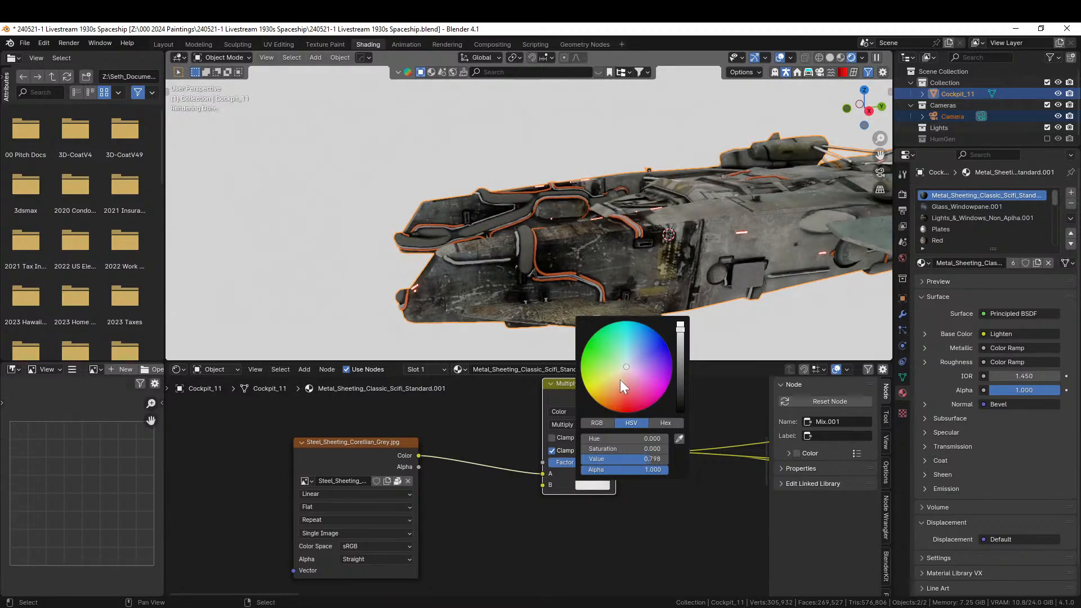
{"action": "left_click", "coordinate": [602, 365]}
{"action": "mouse_move", "coordinate": [602, 364]}
{"action": "left_mouse_down"}
{"action": "mouse_move", "coordinate": [622, 395]}
{"action": "mouse_move", "coordinate": [604, 382]}
{"action": "mouse_move", "coordinate": [619, 377]}
{"action": "mouse_move", "coordinate": [614, 357]}
{"action": "mouse_move", "coordinate": [627, 364]}
{"action": "left_mouse_up"}
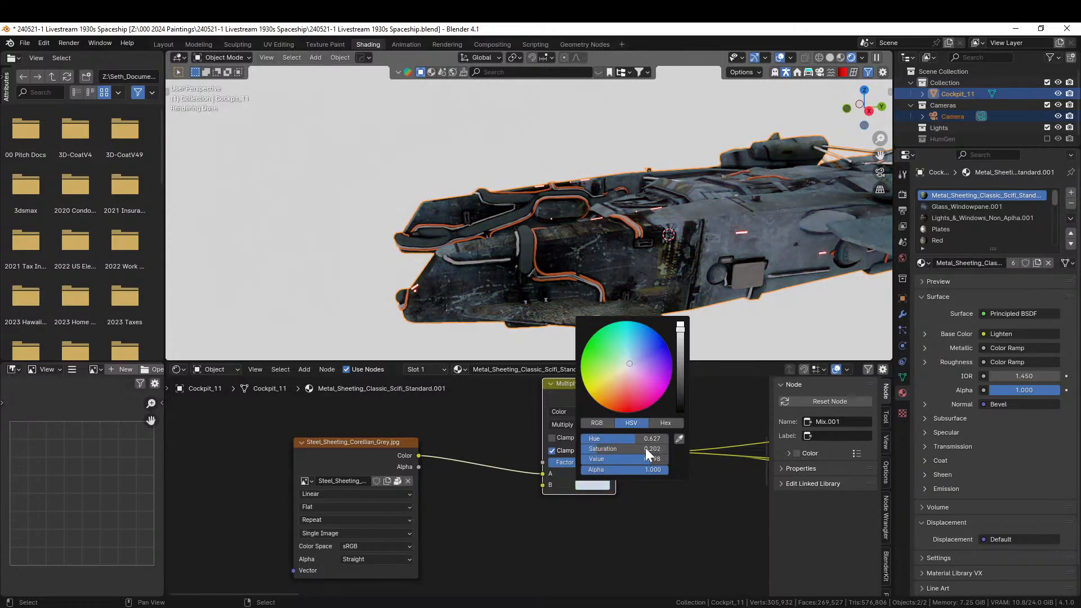
Check the tinted hull from below and from the side, and deselect everything in the scene
{"action": "middle_click_drag", "start_coordinate": [711, 246], "coordinate": [179, 157]}
{"action": "middle_click_drag", "start_coordinate": [442, 305], "coordinate": [552, 228], "text": "shift"}
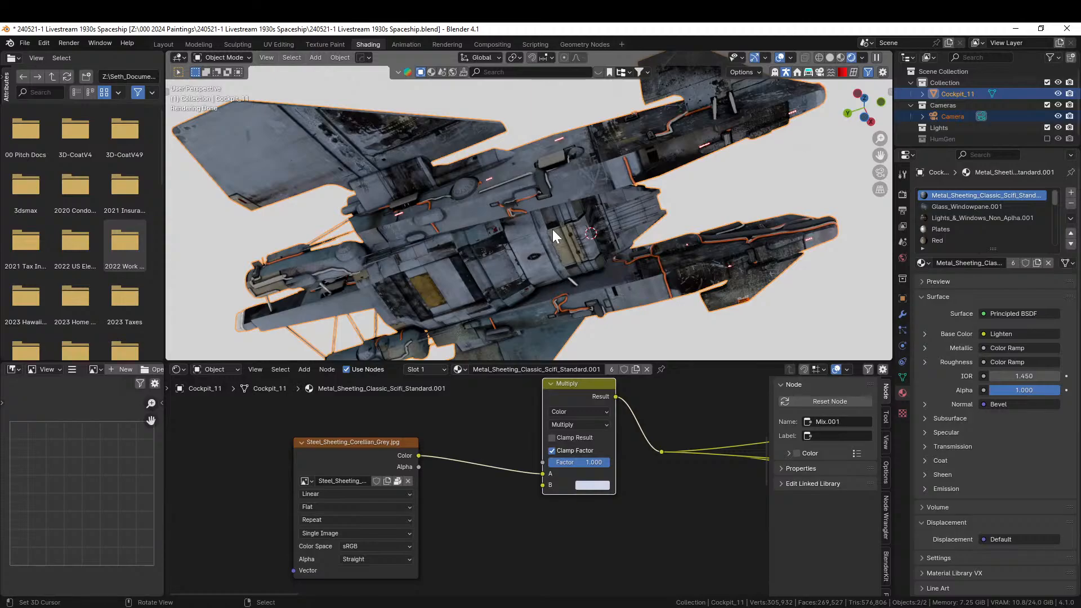
{"action": "middle_click_drag", "start_coordinate": [569, 251], "coordinate": [569, 178]}
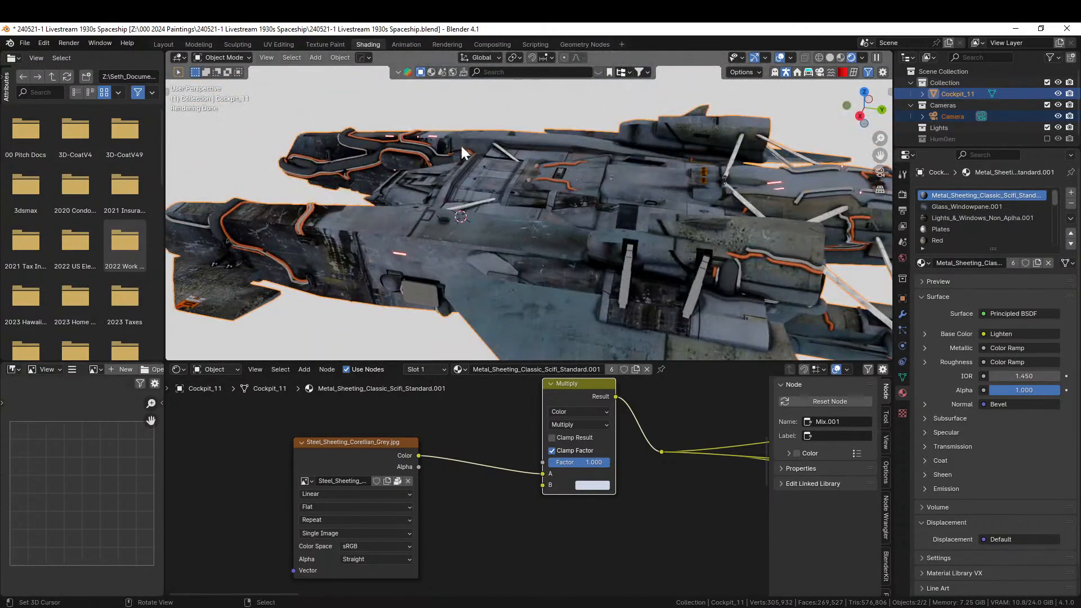
{"action": "left_click", "coordinate": [218, 147]}
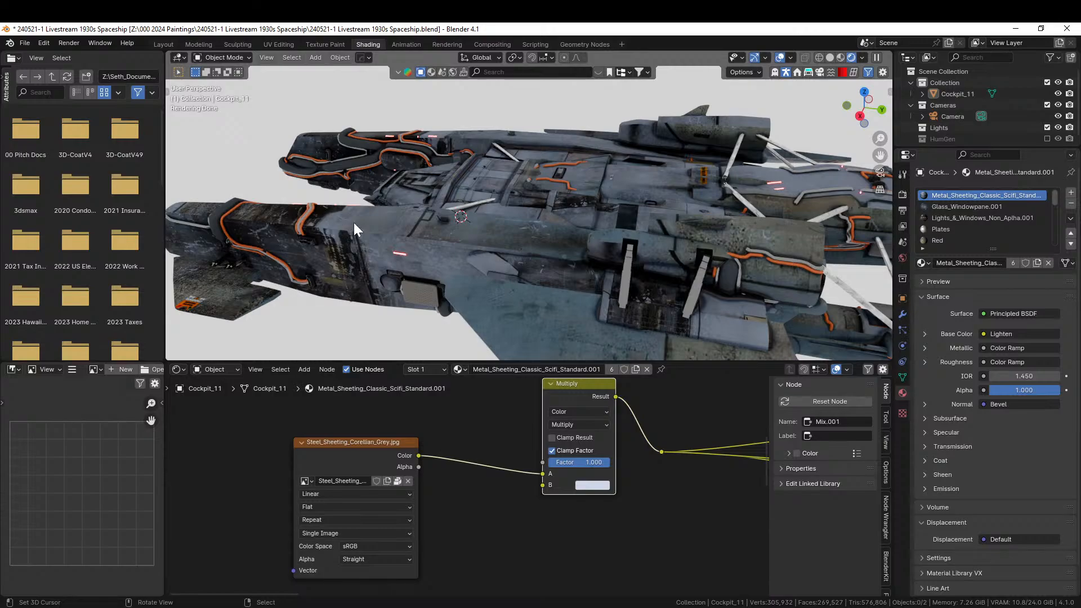
Save the spaceship file and switch to the Layout workspace
{"action": "key", "text": "ctrl+s"}
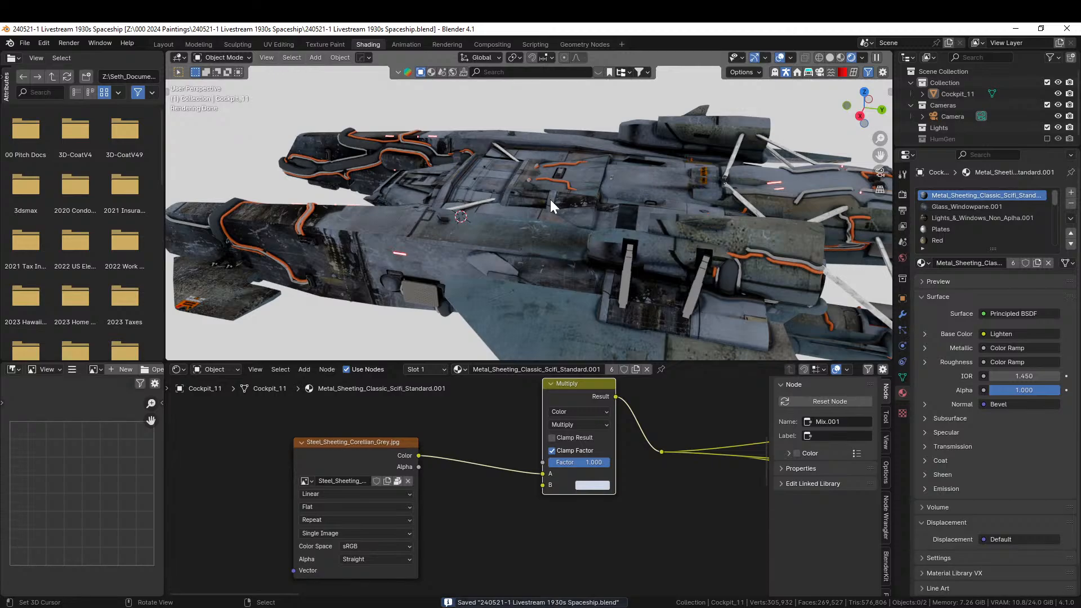
{"action": "middle_click_drag", "start_coordinate": [630, 228], "coordinate": [654, 235]}
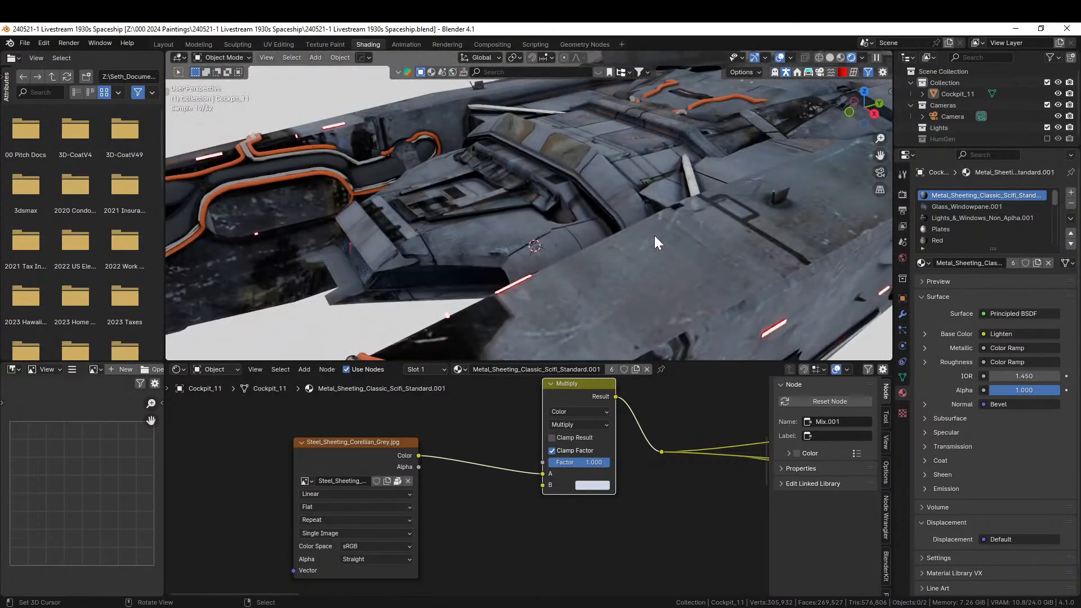
{"action": "left_click", "coordinate": [171, 43]}
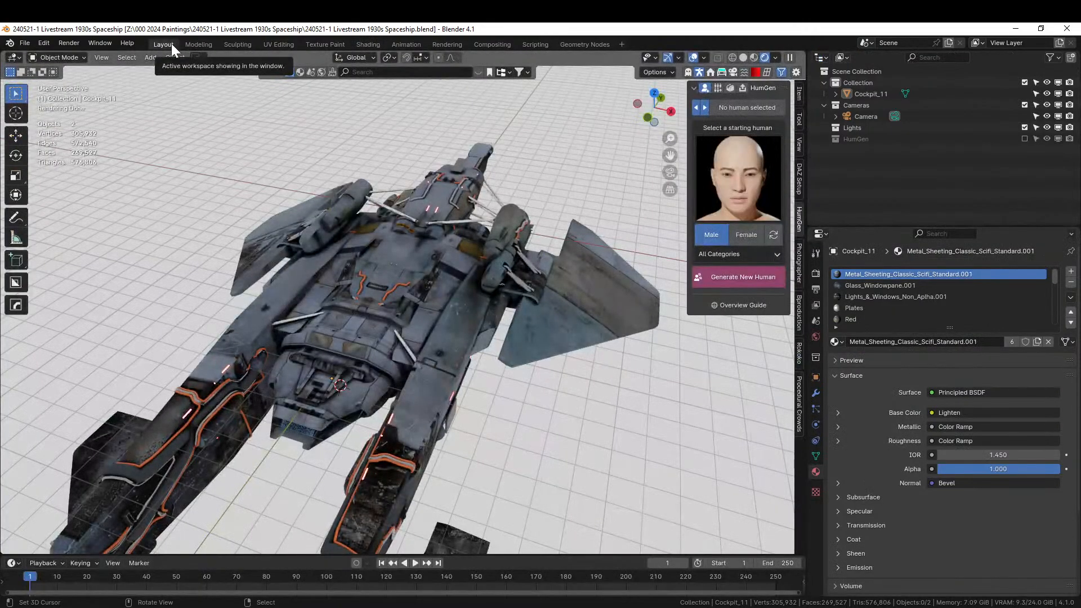
Identify the material slot of the white diagonal strut beside the cockpit and replace its Plates material with the Distressed Hull Texture asset
{"action": "middle_click_drag", "start_coordinate": [453, 170], "coordinate": [372, 288]}
{"action": "scroll", "coordinate": [357, 292], "scroll_direction": "up", "scroll_amount": 3}
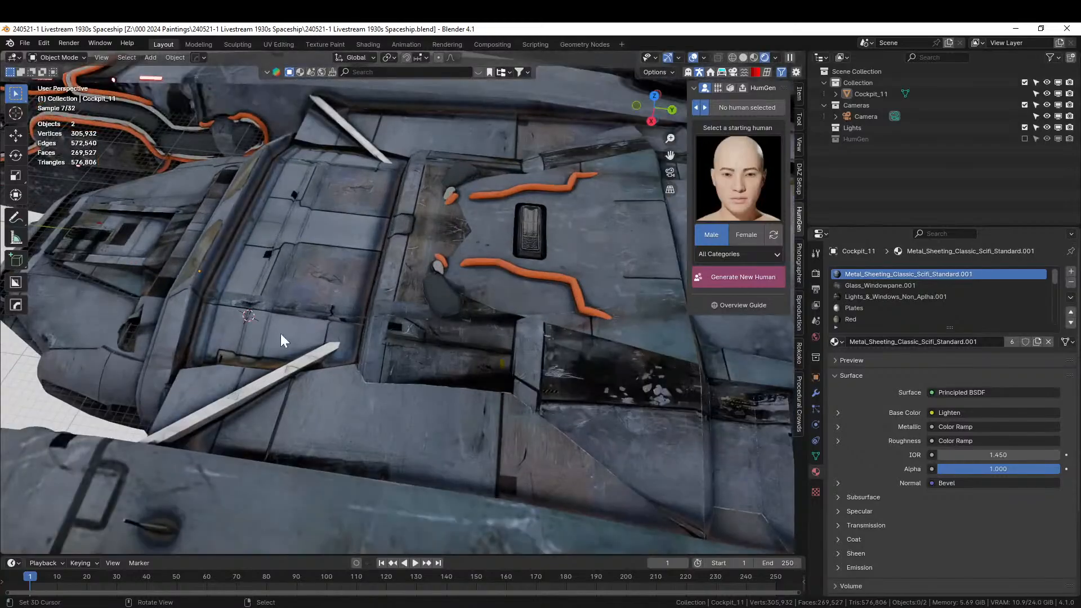
{"action": "middle_click_drag", "start_coordinate": [294, 378], "coordinate": [412, 377], "text": "shift"}
{"action": "scroll", "coordinate": [401, 388], "scroll_direction": "up", "scroll_amount": 2}
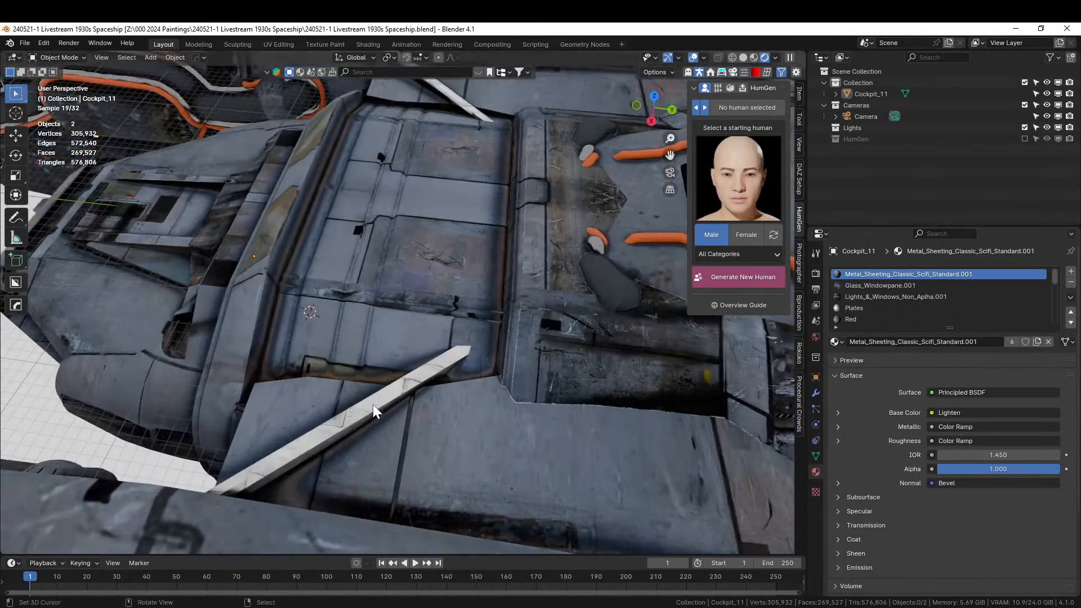
{"action": "left_click", "coordinate": [373, 404]}
{"action": "key", "text": "Tab"}
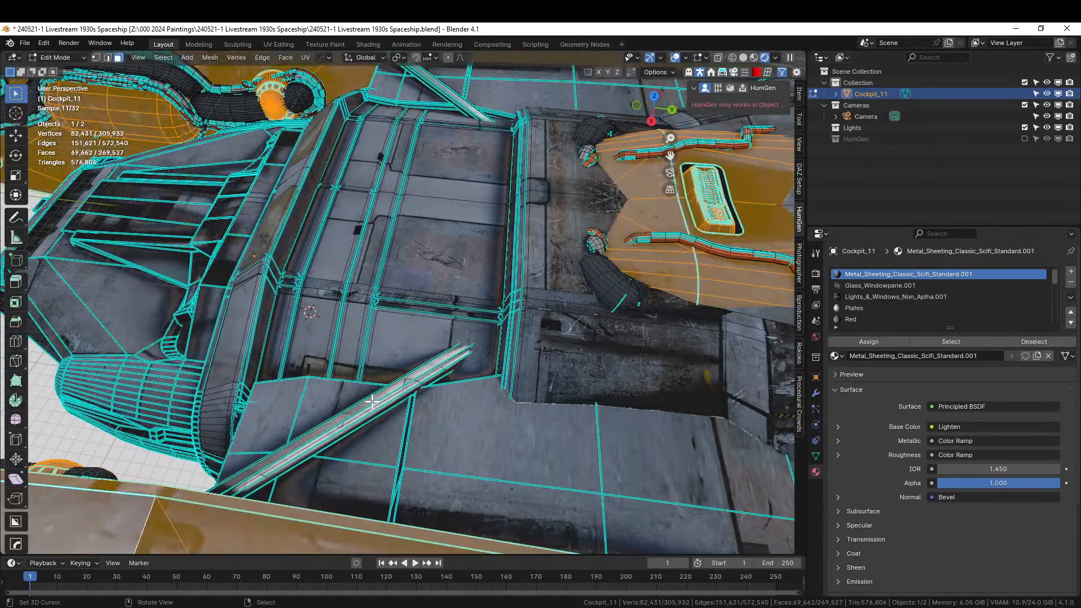
{"action": "left_click", "coordinate": [372, 401]}
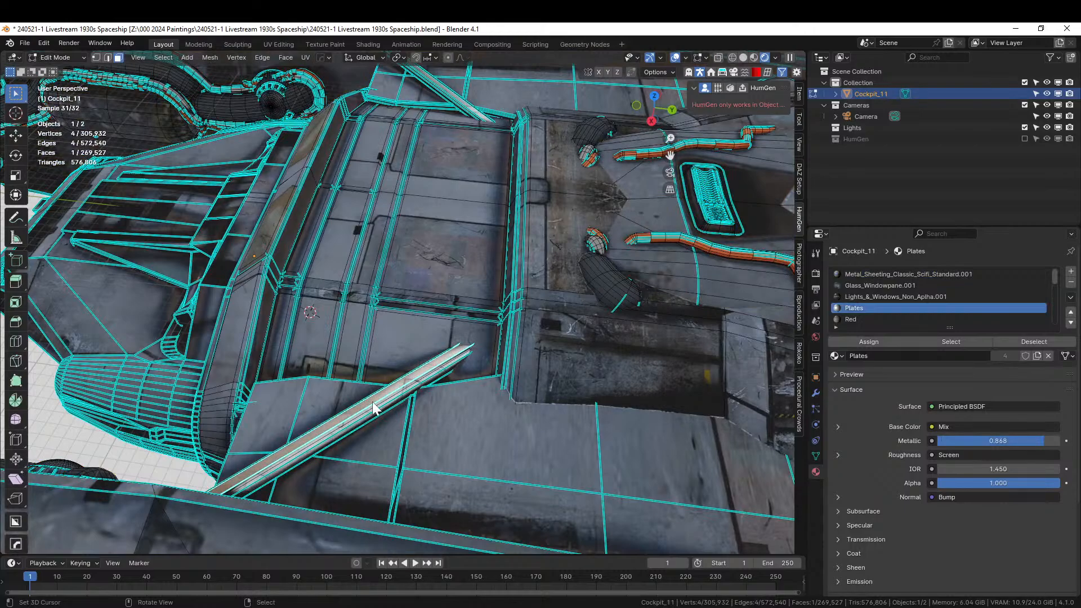
{"action": "key", "text": "Tab"}
{"action": "key", "text": "alt+Tab"}
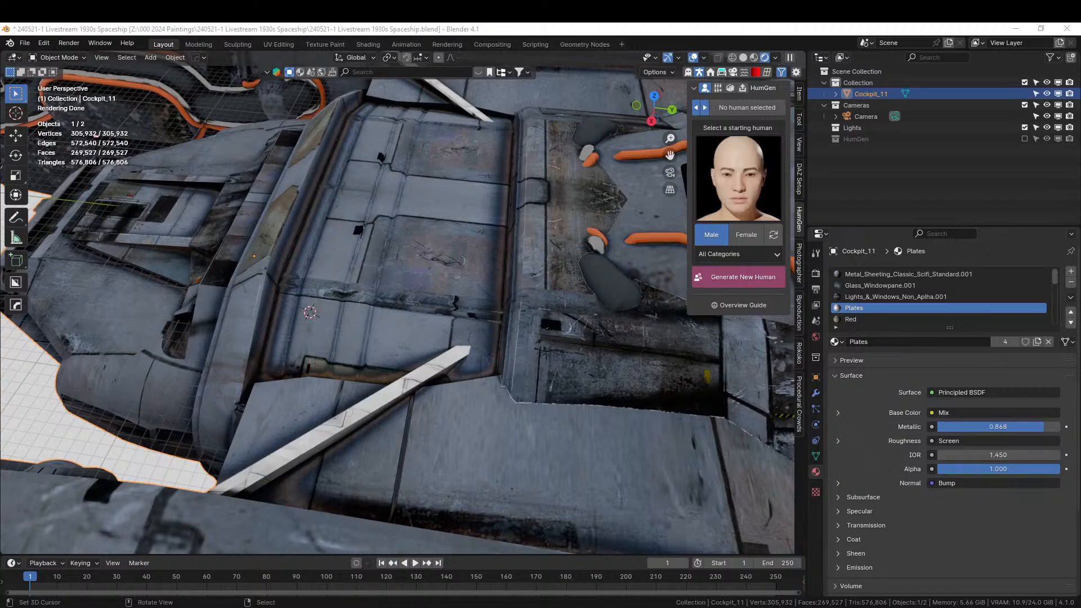
{"action": "left_click_drag", "start_coordinate": [767, 392], "coordinate": [900, 310]}
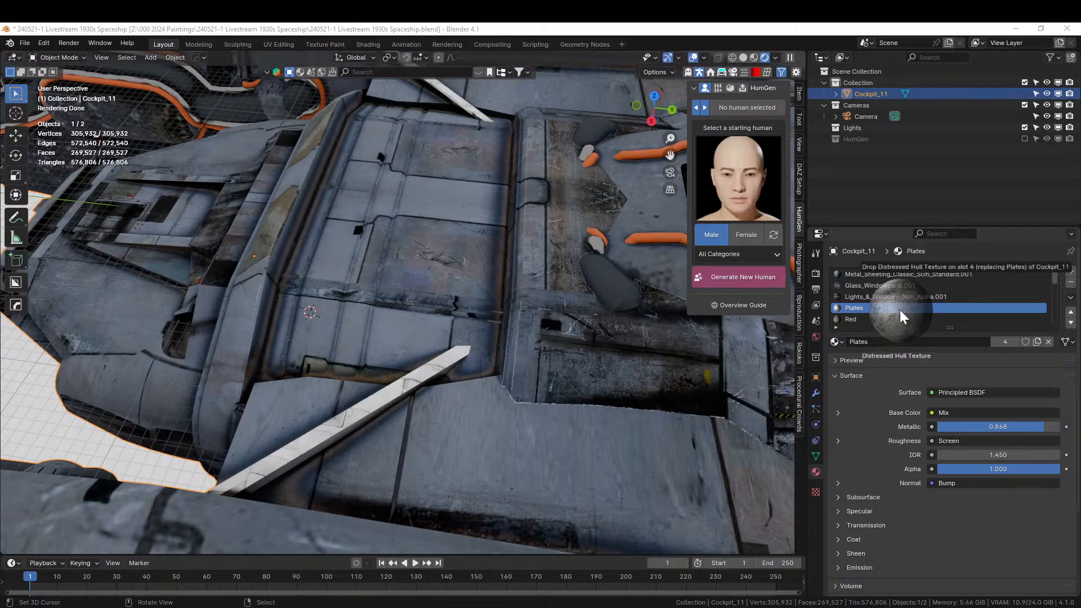
{"action": "left_click_drag", "start_coordinate": [899, 310], "coordinate": [886, 302]}
Identify the material slot of the white support struts beside the wing and replace their Chrome material with Distressed Hull Texture
{"action": "middle_click_drag", "start_coordinate": [497, 339], "coordinate": [641, 281]}
{"action": "middle_click_drag", "start_coordinate": [519, 305], "coordinate": [386, 352]}
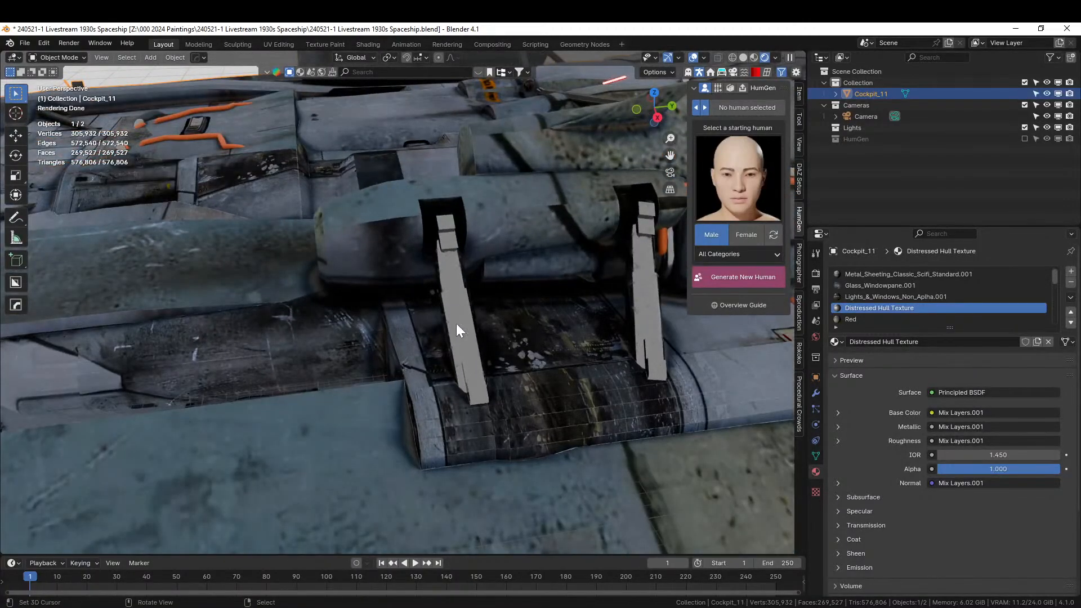
{"action": "key", "text": "Tab"}
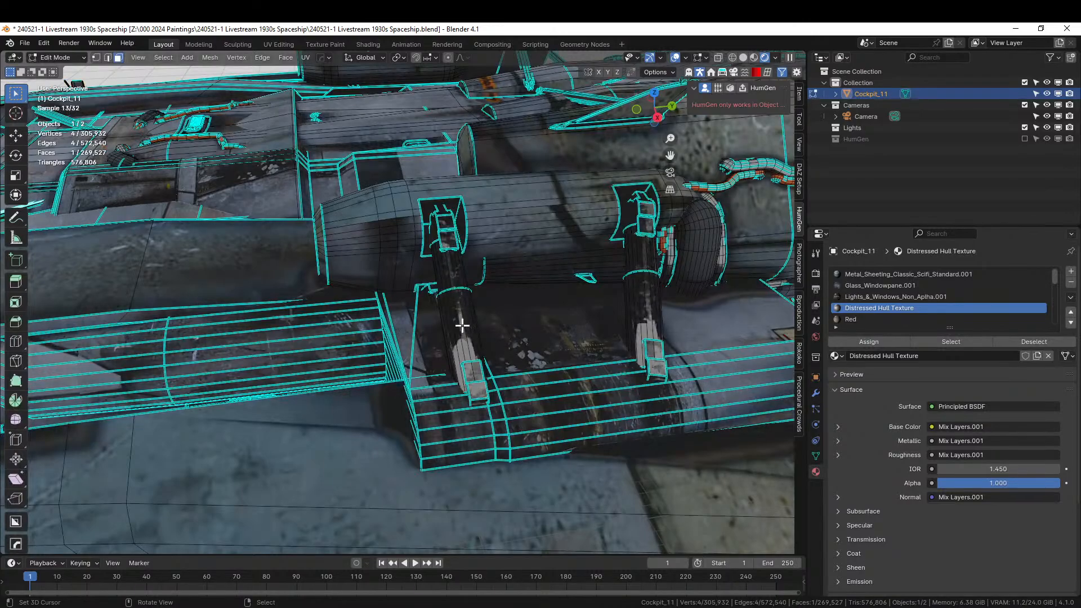
{"action": "left_click", "coordinate": [463, 336]}
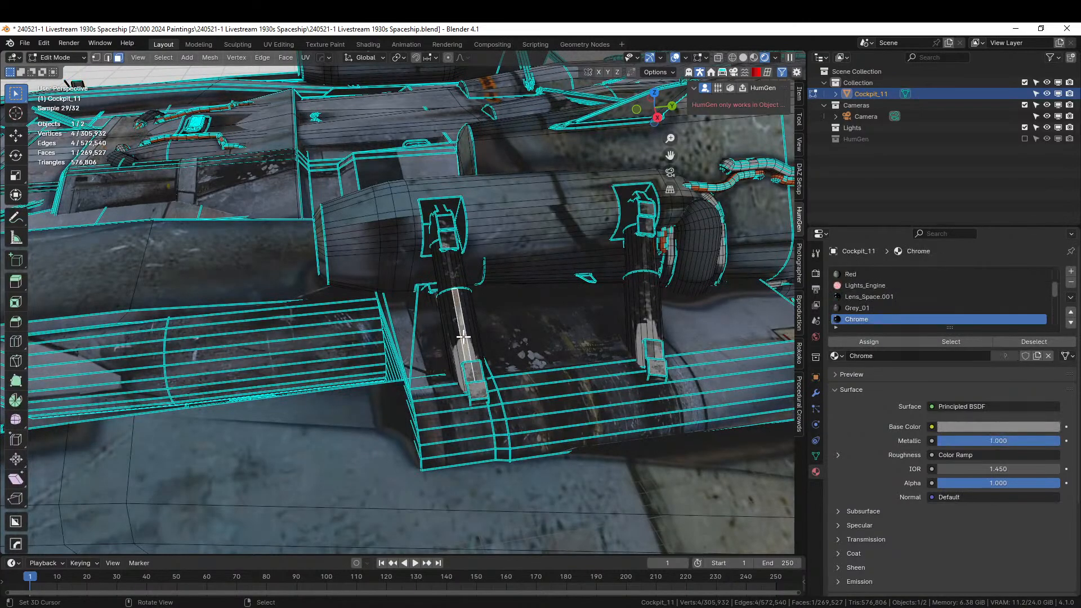
{"action": "key", "text": "Tab"}
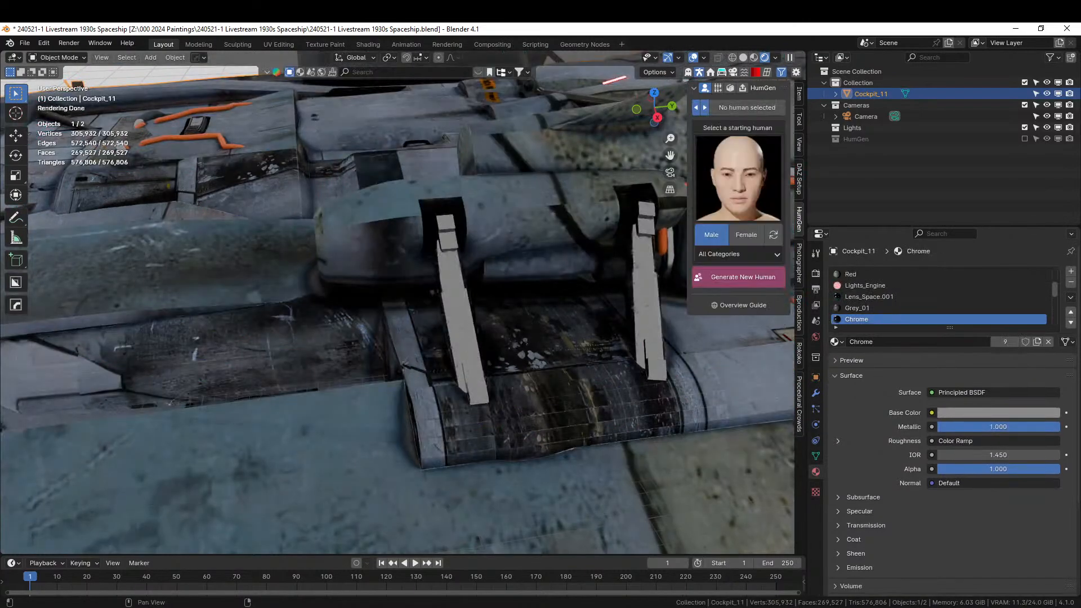
{"action": "left_click_drag", "start_coordinate": [777, 360], "coordinate": [884, 316]}
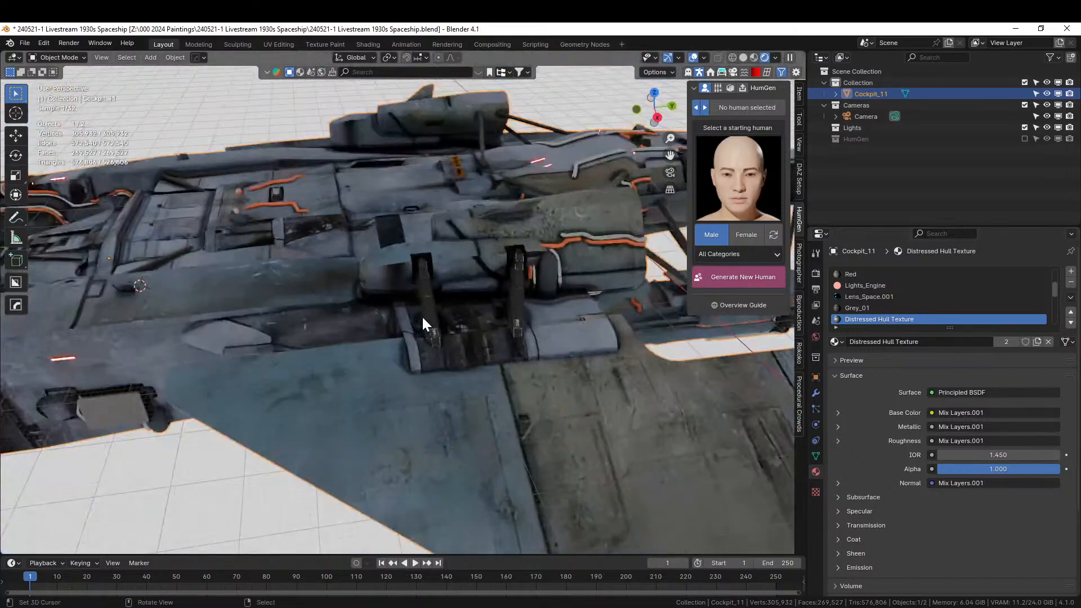
Select all faces assigned to the Distressed Hull Texture slot and unwrap them with Cube Projection
{"action": "scroll", "coordinate": [428, 318], "scroll_direction": "up", "scroll_amount": 8}
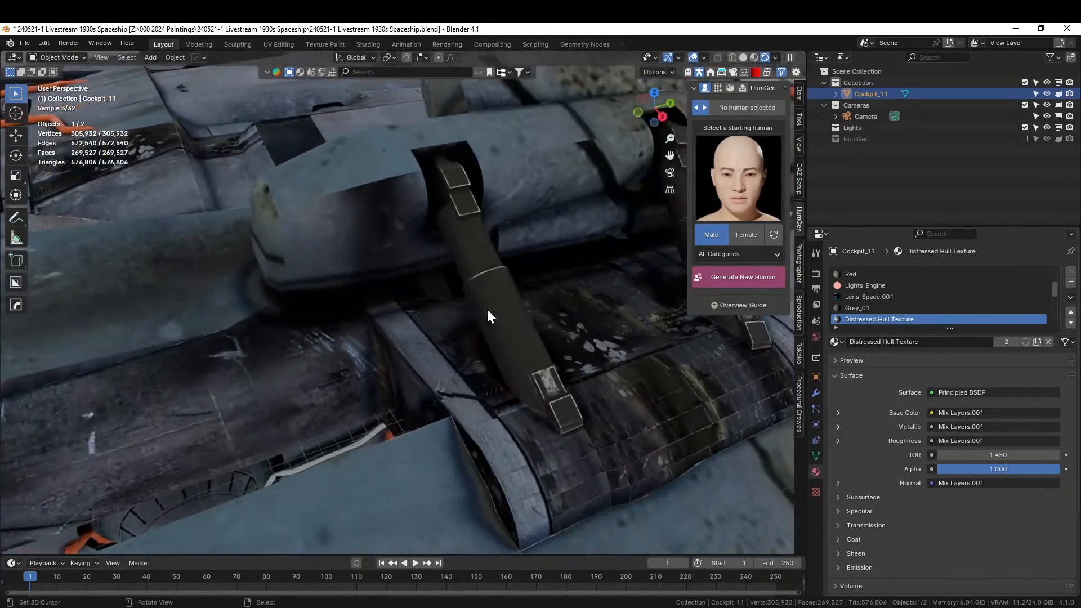
{"action": "key", "text": "Tab"}
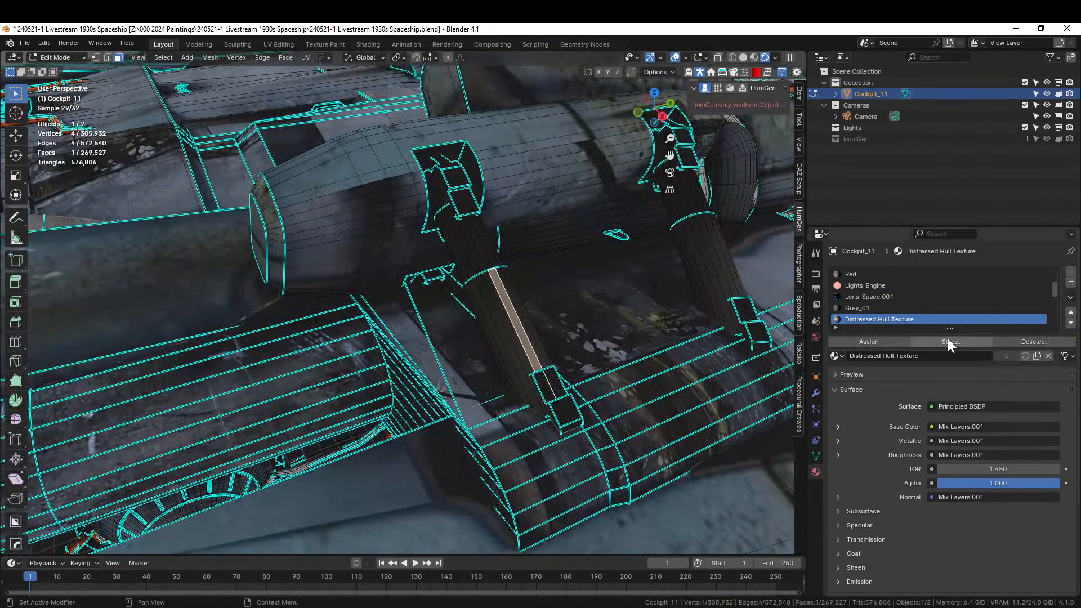
{"action": "key", "text": "u"}
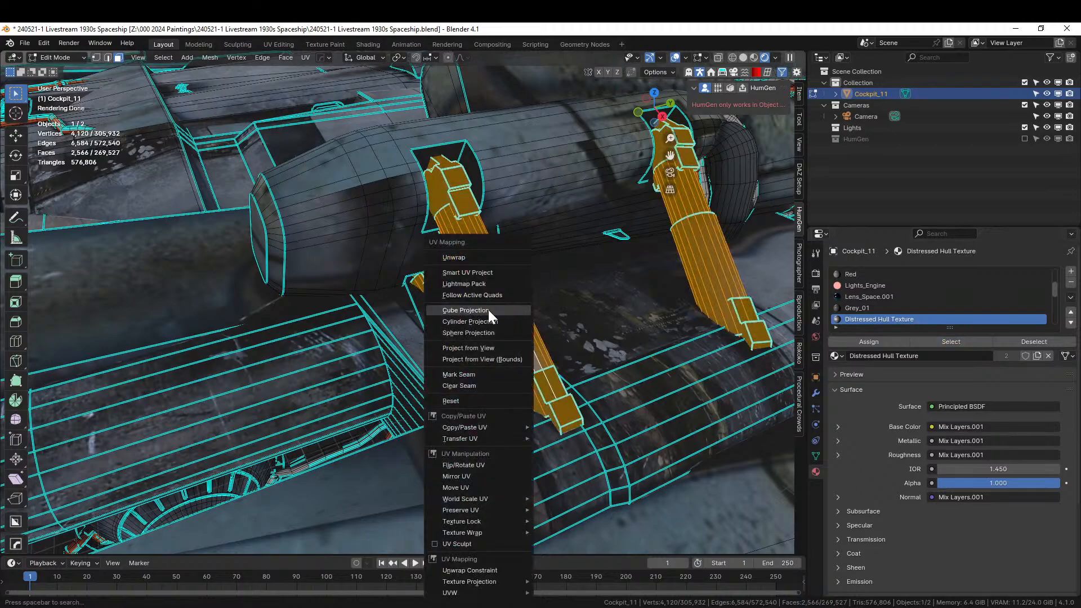
{"action": "left_click", "coordinate": [474, 310]}
{"action": "key", "text": "Tab"}
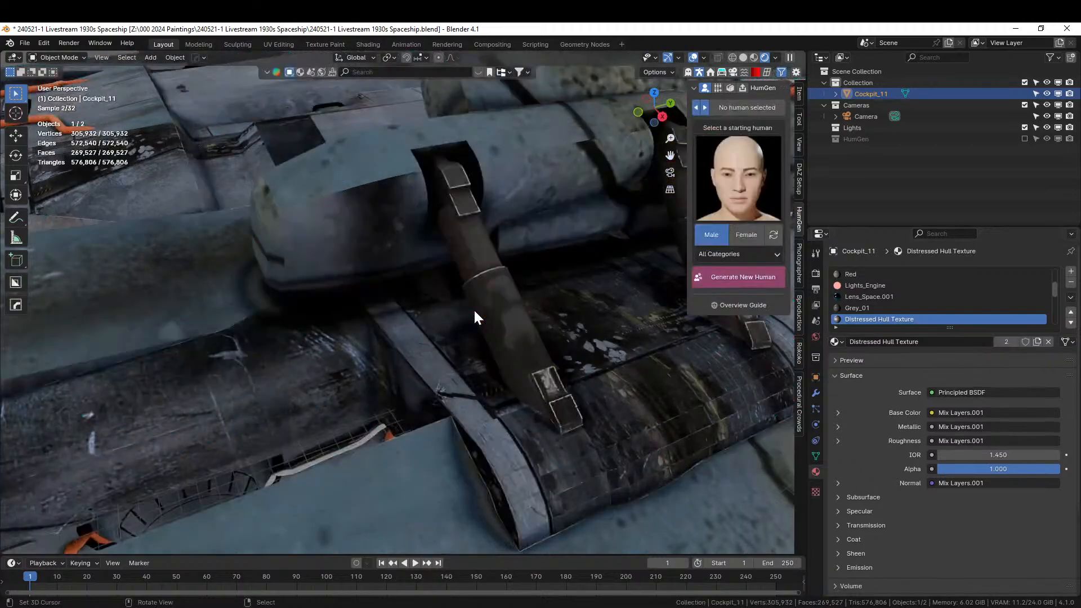
Replace the Red material of the studded rectangular panel on the hull with Metal_Sheeting_Classic_Scifi_Alternative.001
{"action": "scroll", "coordinate": [474, 309], "scroll_direction": "down", "scroll_amount": 8}
{"action": "middle_click_drag", "start_coordinate": [462, 308], "coordinate": [536, 261]}
{"action": "scroll", "coordinate": [535, 257], "scroll_direction": "up", "scroll_amount": 6}
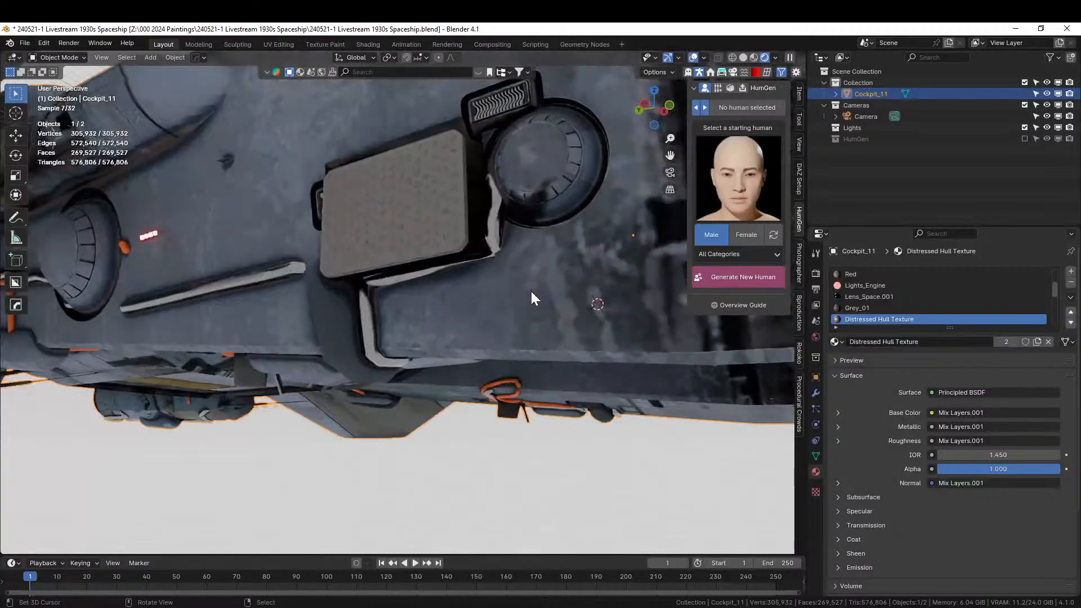
{"action": "scroll", "coordinate": [535, 299], "scroll_direction": "up", "scroll_amount": 2}
{"action": "middle_click_drag", "start_coordinate": [554, 421], "coordinate": [331, 438], "text": "shift"}
{"action": "key", "text": "Tab"}
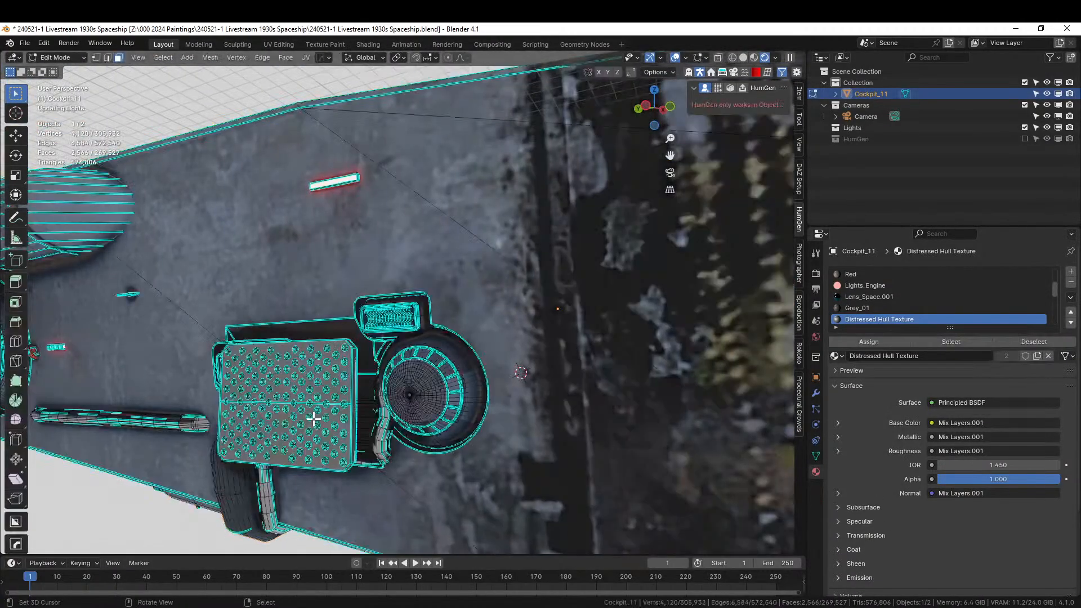
{"action": "left_click", "coordinate": [328, 428]}
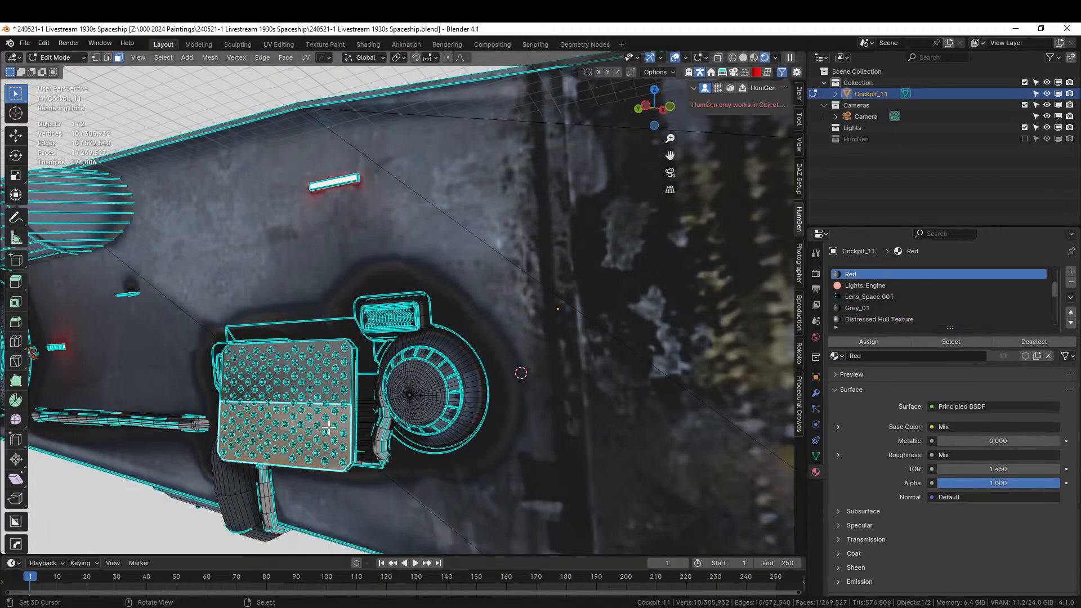
{"action": "key", "text": "Tab"}
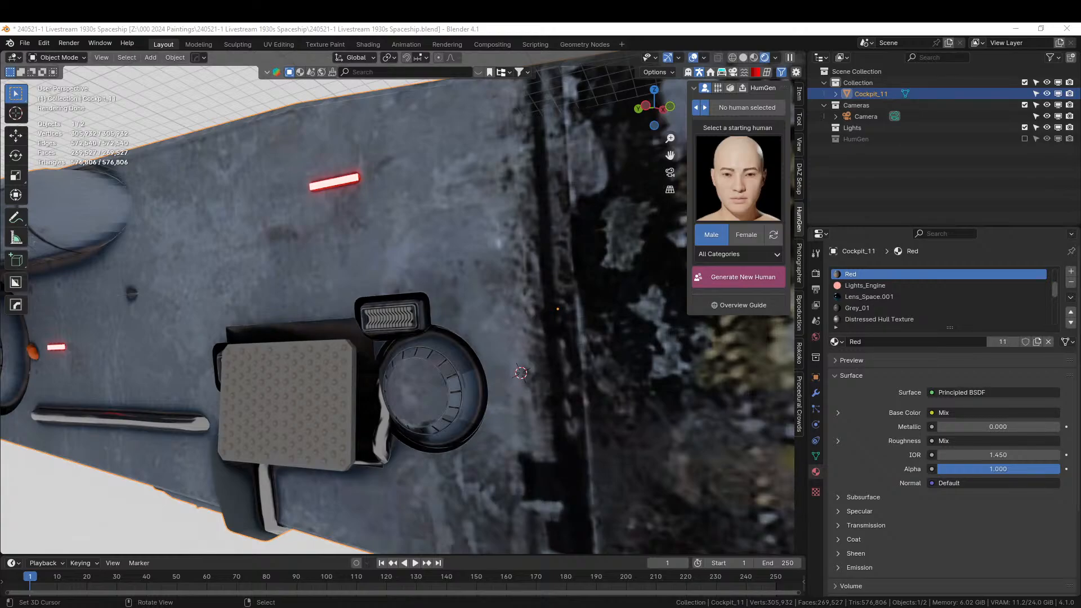
{"action": "left_click_drag", "start_coordinate": [905, 185], "coordinate": [886, 275]}
Inspect the ship's new materials up close and from a distance, and deselect the ship
{"action": "scroll", "coordinate": [359, 260], "scroll_direction": "down", "scroll_amount": 8}
{"action": "middle_click_drag", "start_coordinate": [357, 262], "coordinate": [666, 231]}
{"action": "scroll", "coordinate": [483, 244], "scroll_direction": "up", "scroll_amount": 5}
{"action": "middle_click_drag", "start_coordinate": [460, 299], "coordinate": [642, 361]}
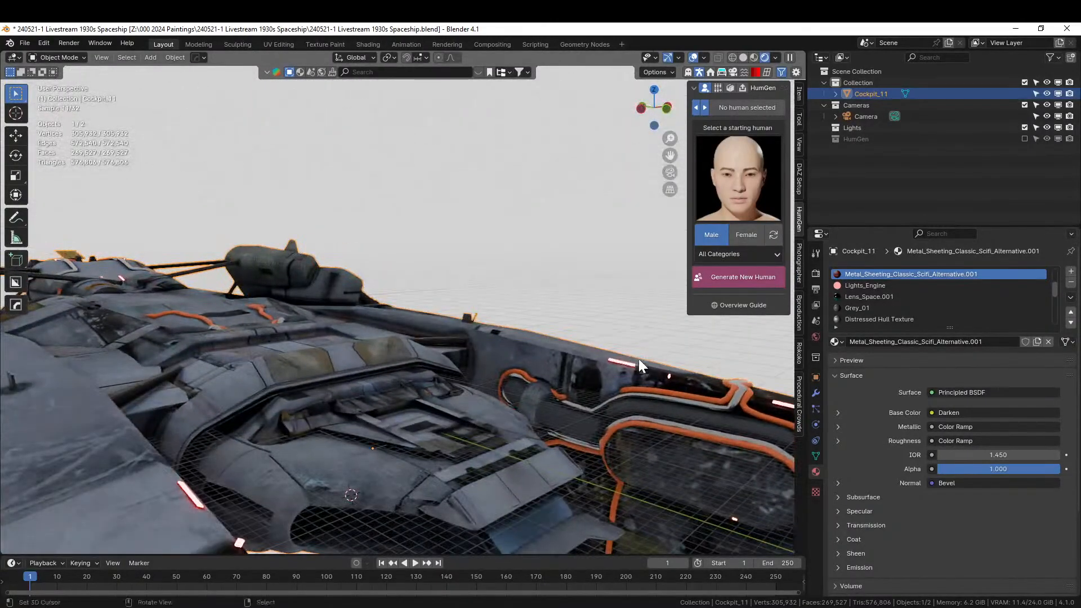
{"action": "scroll", "coordinate": [504, 349], "scroll_direction": "down", "scroll_amount": 8}
{"action": "middle_click_drag", "start_coordinate": [502, 343], "coordinate": [515, 285]}
{"action": "left_click", "coordinate": [543, 237]}
{"action": "middle_click_drag", "start_coordinate": [542, 236], "coordinate": [516, 265]}
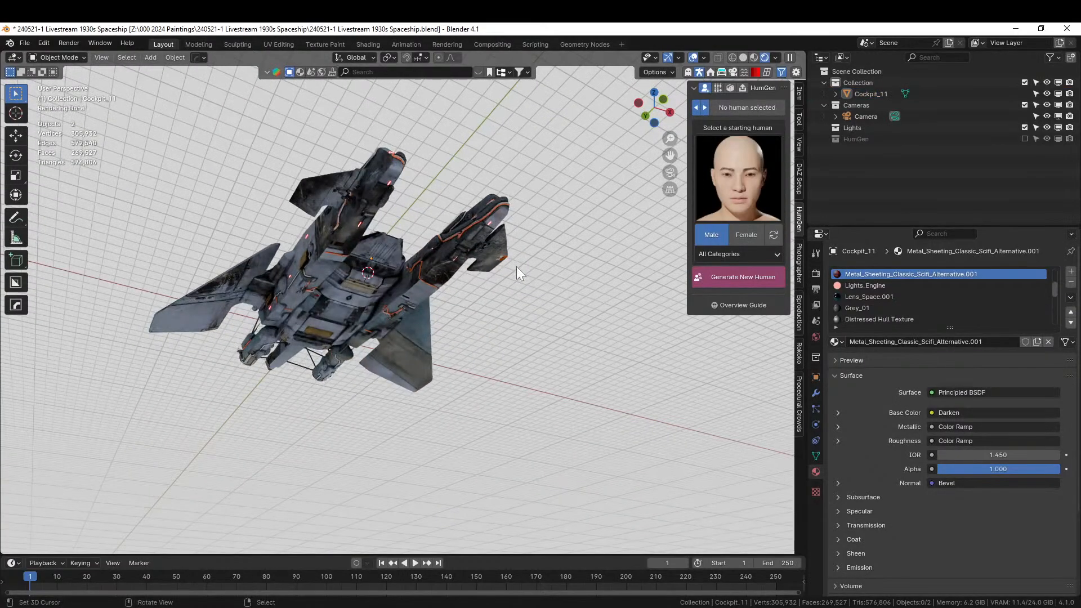
Replace the silver pipe's Superfoil material with Metal_sheeting_Plain_Grey, and swap that for Dirty Worn Orange Paint
{"action": "scroll", "coordinate": [495, 275], "scroll_direction": "up", "scroll_amount": 7}
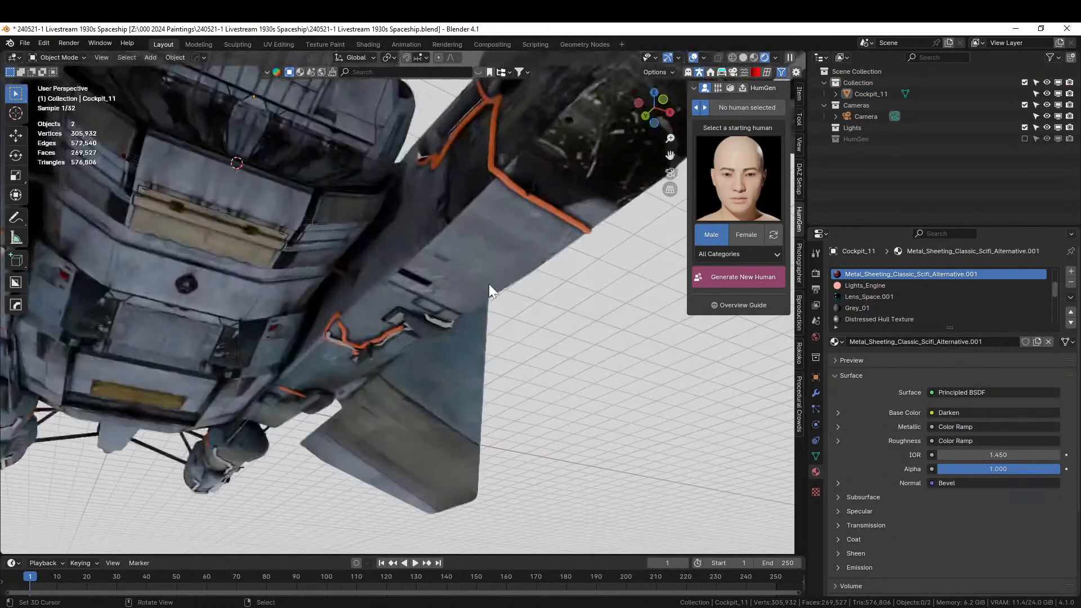
{"action": "middle_click_drag", "start_coordinate": [521, 279], "coordinate": [659, 465], "text": "shift"}
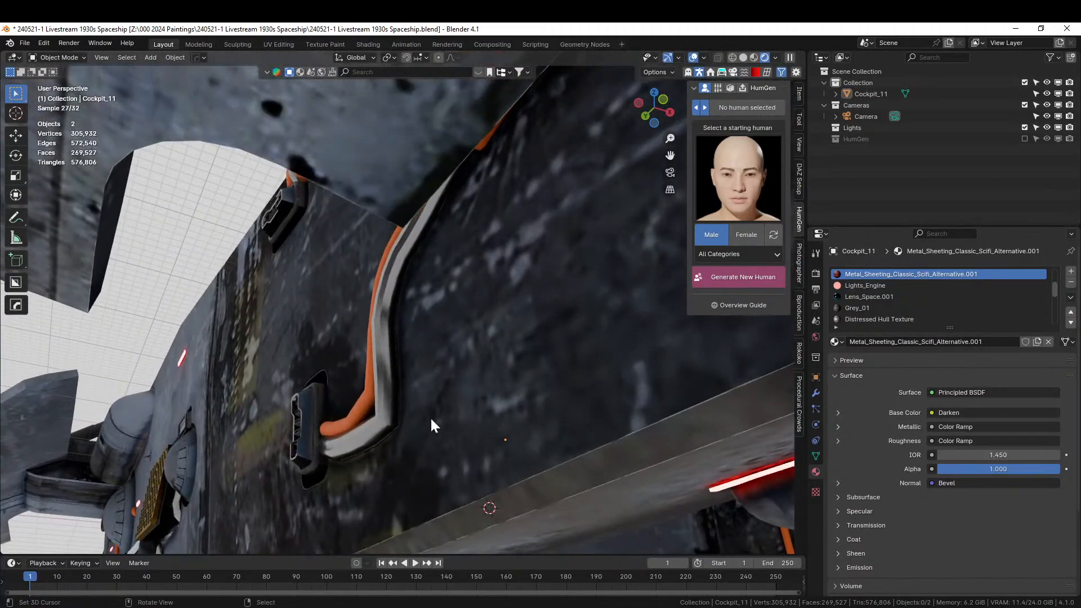
{"action": "key", "text": "Tab"}
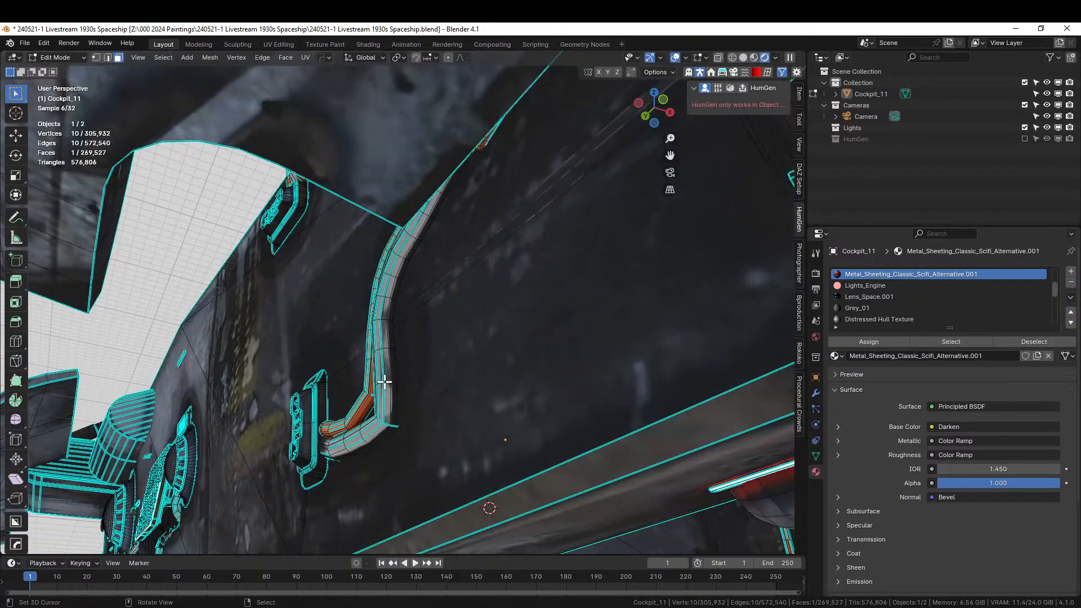
{"action": "left_click", "coordinate": [385, 371]}
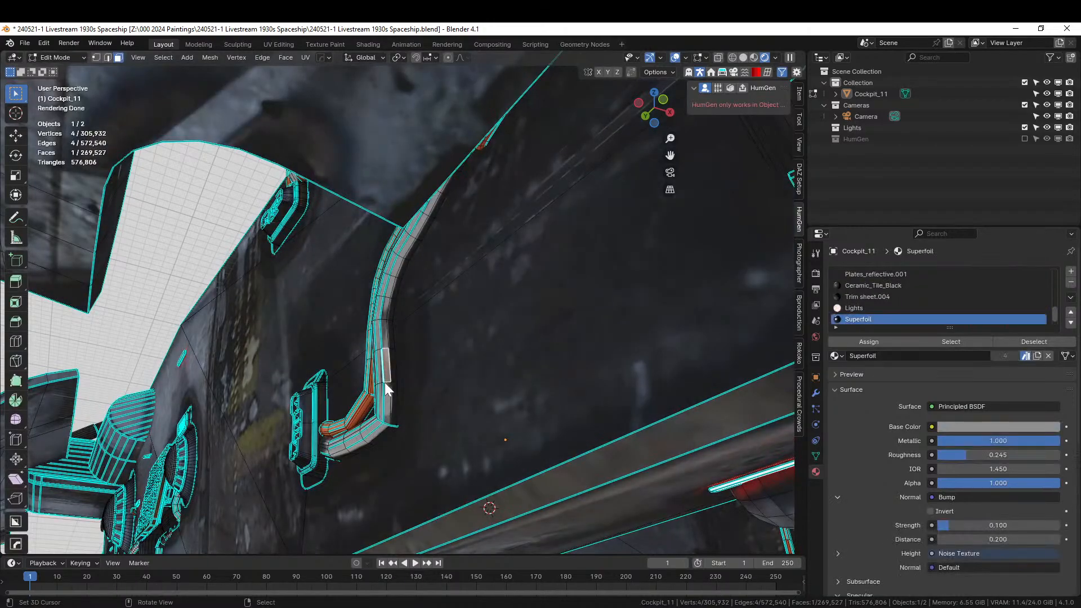
{"action": "key", "text": "Tab"}
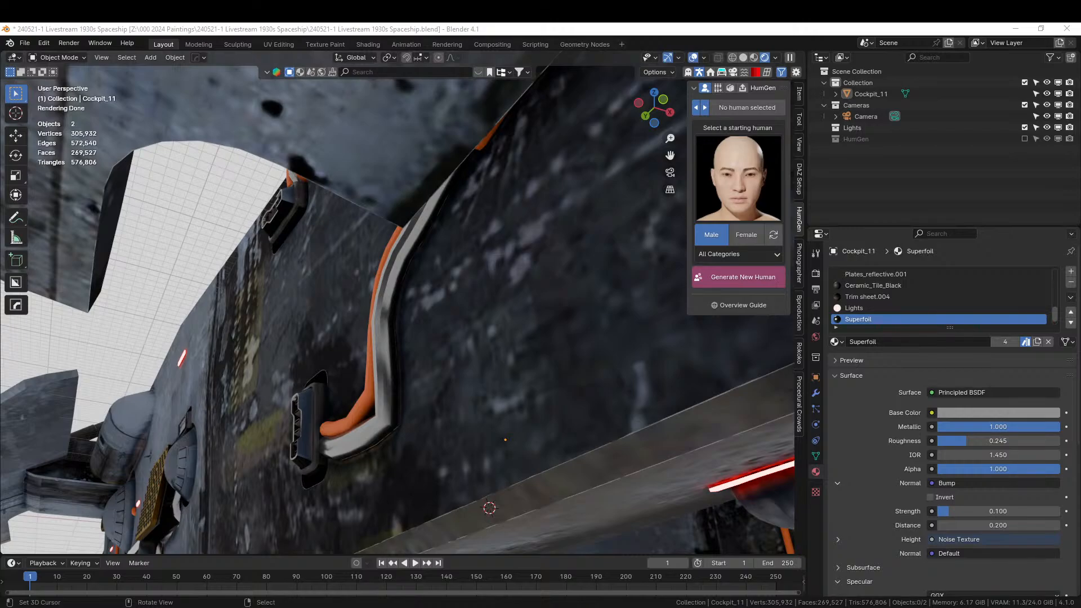
{"action": "left_click_drag", "start_coordinate": [314, 81], "coordinate": [893, 322]}
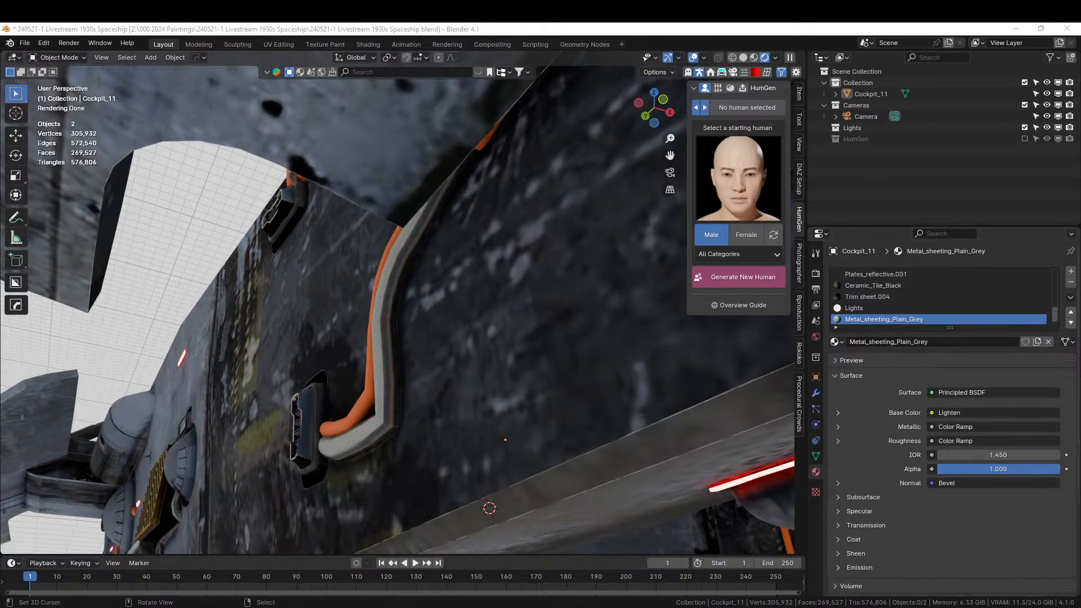
{"action": "mouse_move", "coordinate": [869, 374]}
{"action": "left_mouse_down"}
{"action": "mouse_move", "coordinate": [854, 315]}
{"action": "mouse_move", "coordinate": [883, 322]}
{"action": "left_mouse_up"}
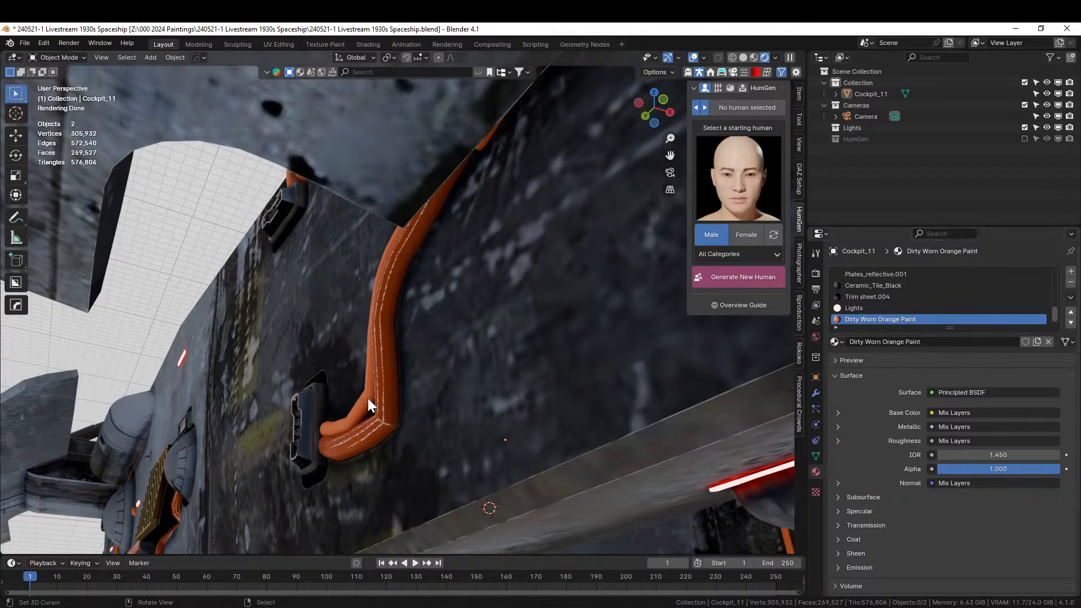
Replace the cables material of the thin cable beside the orange pipe with Grunge Yellow Painted Metal, and check the ship from several sides
{"action": "middle_click_drag", "start_coordinate": [535, 352], "coordinate": [510, 322]}
{"action": "key", "text": "Tab"}
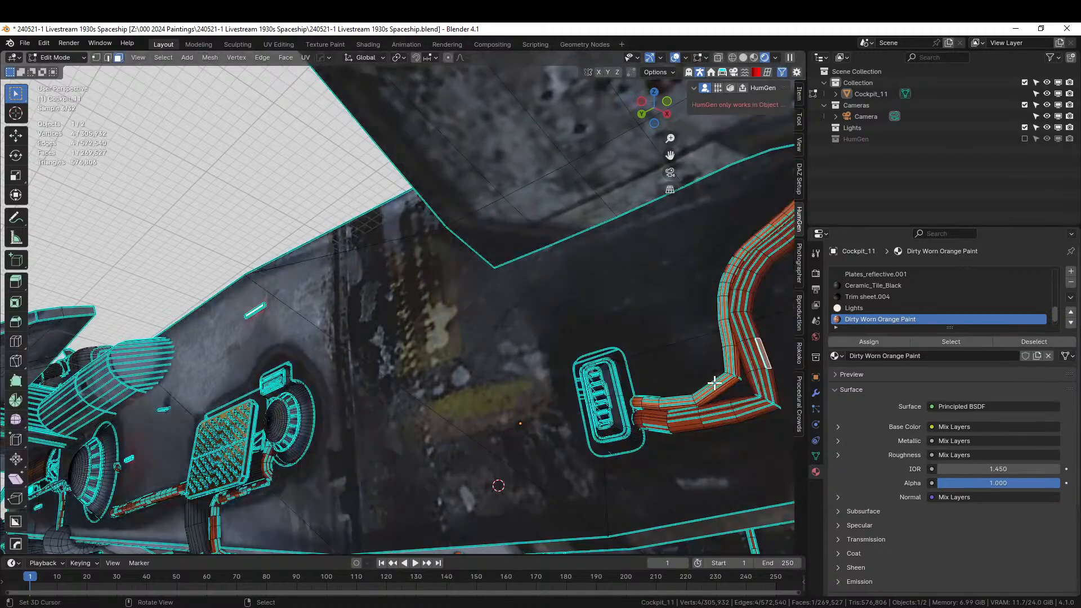
{"action": "left_click", "coordinate": [732, 387]}
{"action": "key", "text": "Tab"}
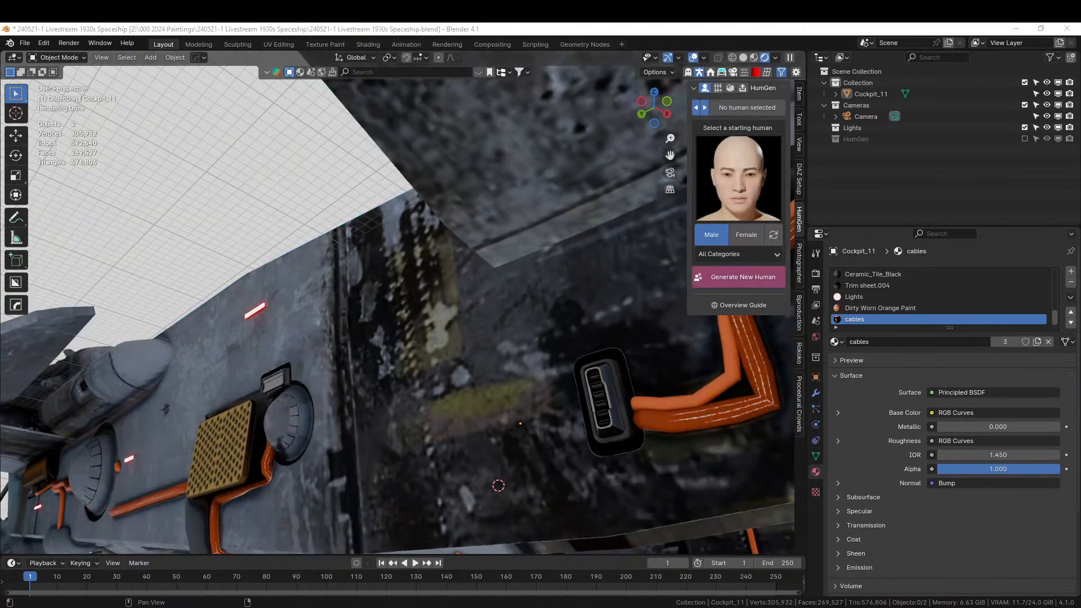
{"action": "mouse_move", "coordinate": [736, 282]}
{"action": "left_mouse_down"}
{"action": "mouse_move", "coordinate": [871, 336]}
{"action": "mouse_move", "coordinate": [879, 319]}
{"action": "left_mouse_up"}
{"action": "mouse_move", "coordinate": [545, 314]}
{"action": "middle_mouse_down"}
{"action": "mouse_move", "coordinate": [545, 325]}
{"action": "mouse_move", "coordinate": [481, 349]}
{"action": "mouse_move", "coordinate": [507, 330]}
{"action": "mouse_move", "coordinate": [535, 331]}
{"action": "middle_mouse_up"}
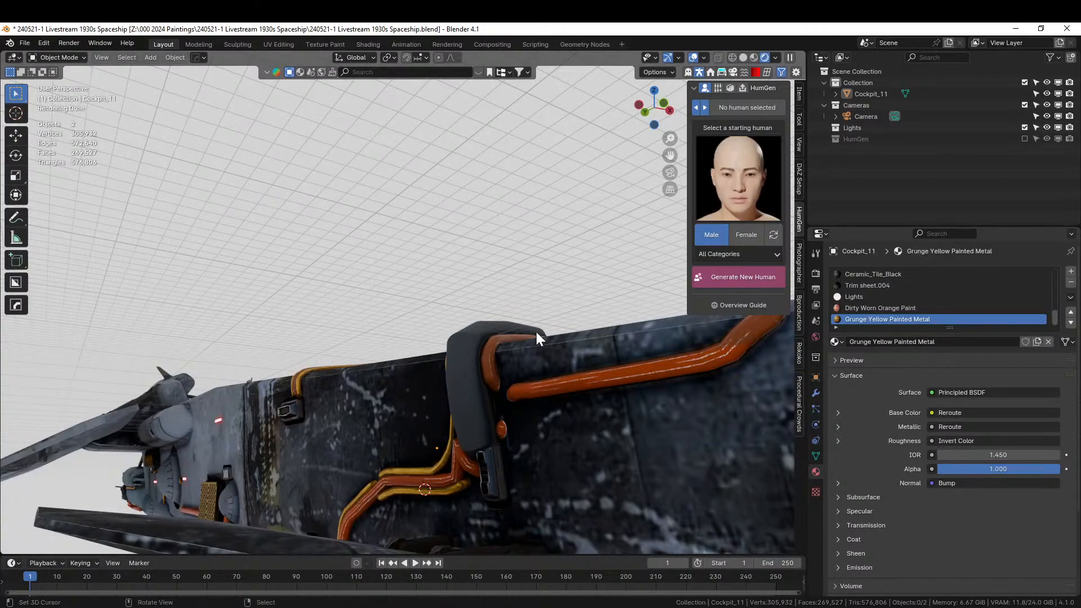
{"action": "middle_click_drag", "start_coordinate": [274, 388], "coordinate": [291, 196]}
{"action": "middle_click_drag", "start_coordinate": [325, 344], "coordinate": [90, 388]}
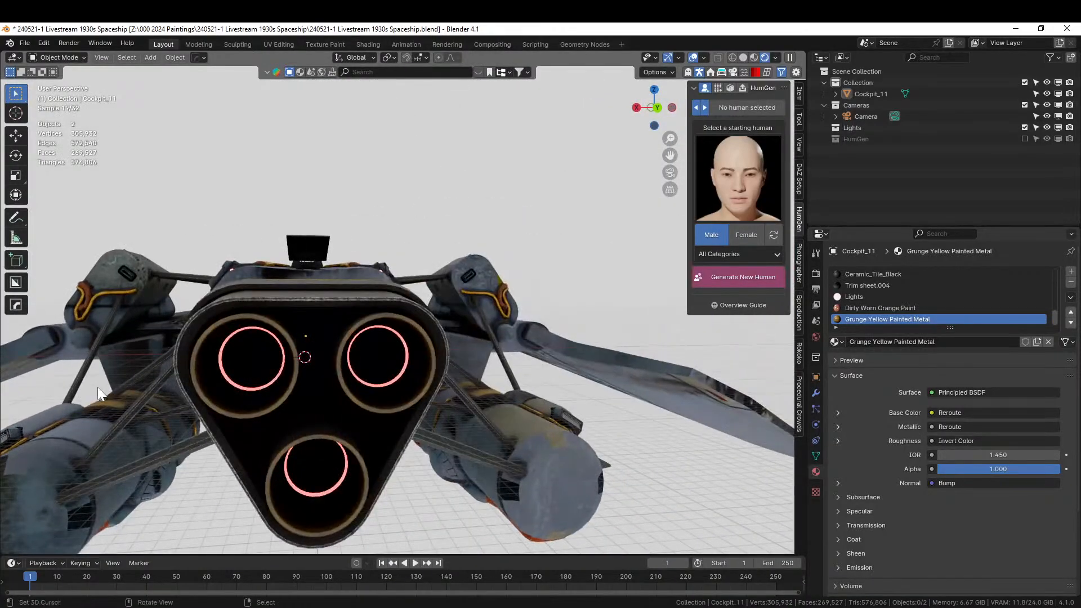
In solid shading, select the flat rear end caps of both side engines, including all their coplanar faces, in Edit Mode
{"action": "middle_click_drag", "start_coordinate": [184, 393], "coordinate": [283, 449]}
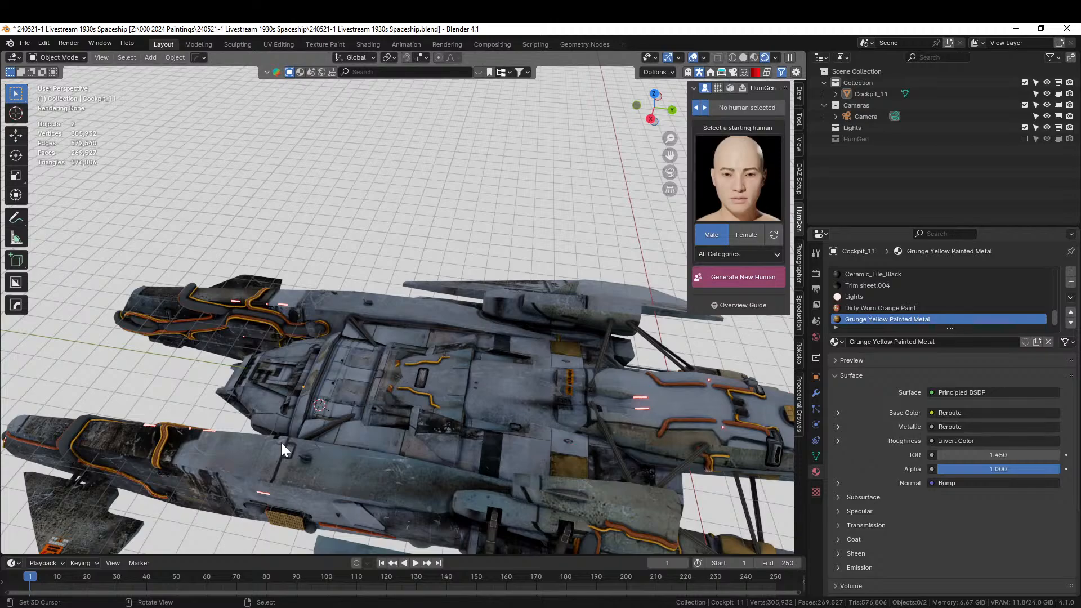
{"action": "middle_click_drag", "start_coordinate": [440, 407], "coordinate": [387, 343]}
{"action": "key", "text": "z"}
{"action": "key", "text": "6"}
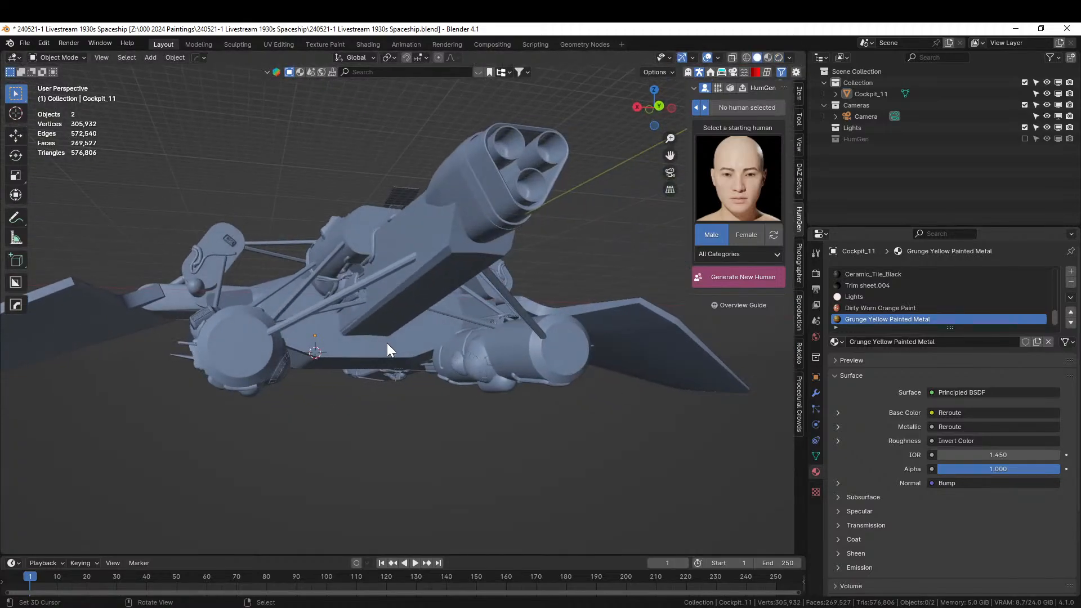
{"action": "left_click", "coordinate": [242, 346]}
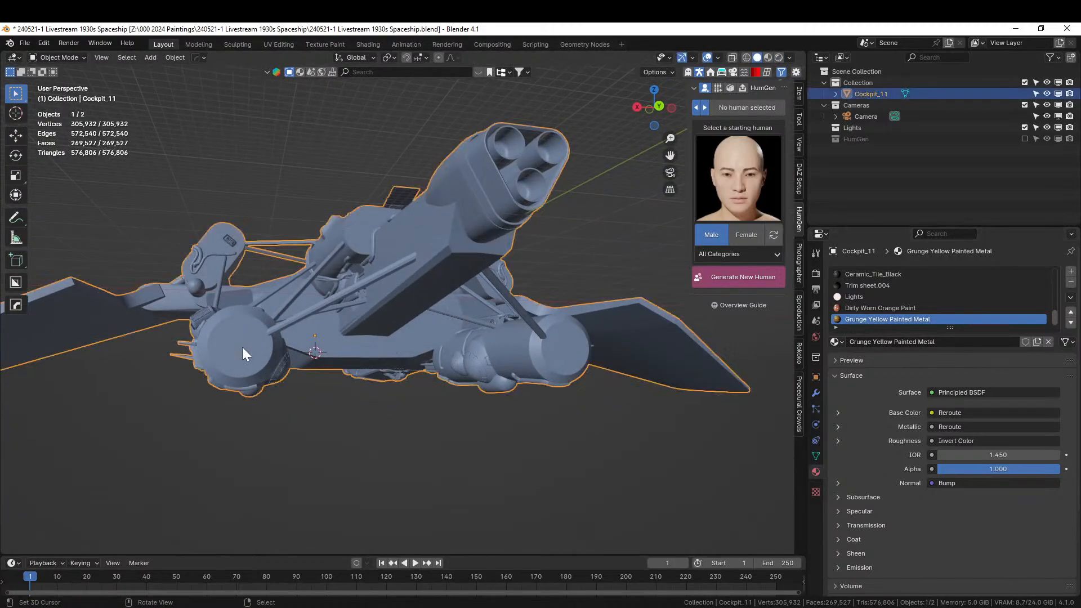
{"action": "key", "text": "Tab"}
{"action": "left_click", "coordinate": [239, 349]}
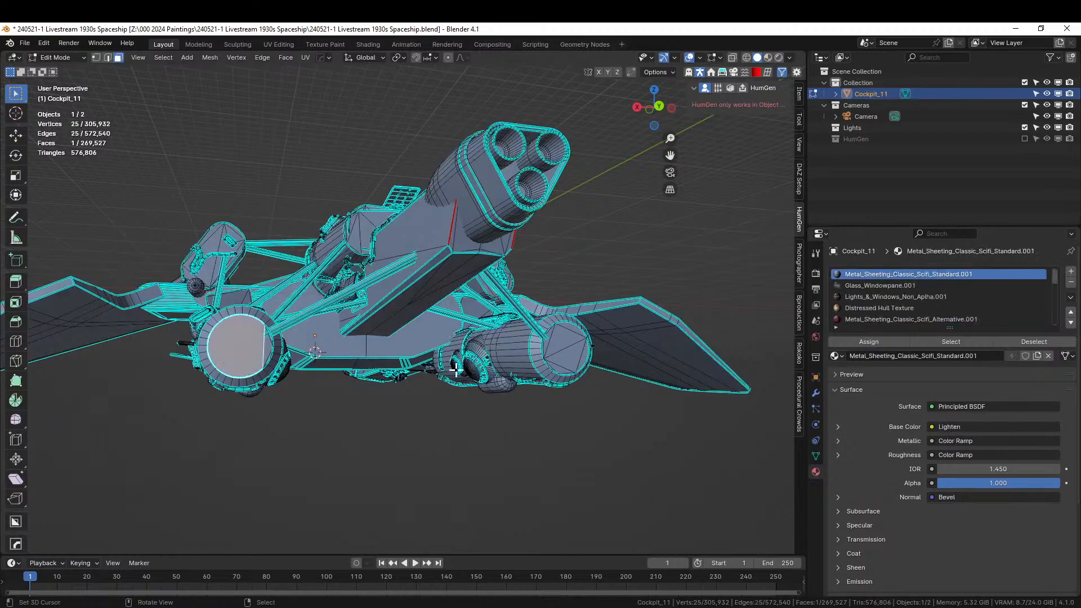
{"action": "scroll", "coordinate": [435, 372], "scroll_direction": "up", "scroll_amount": 3}
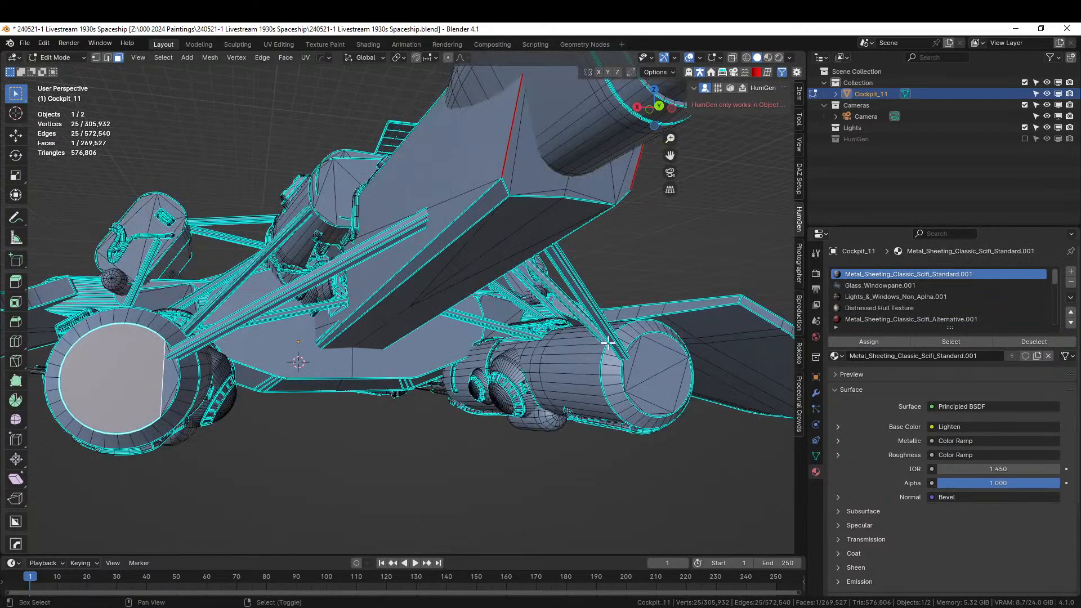
{"action": "left_click", "coordinate": [668, 359], "text": "shift"}
{"action": "key", "text": "shift+g"}
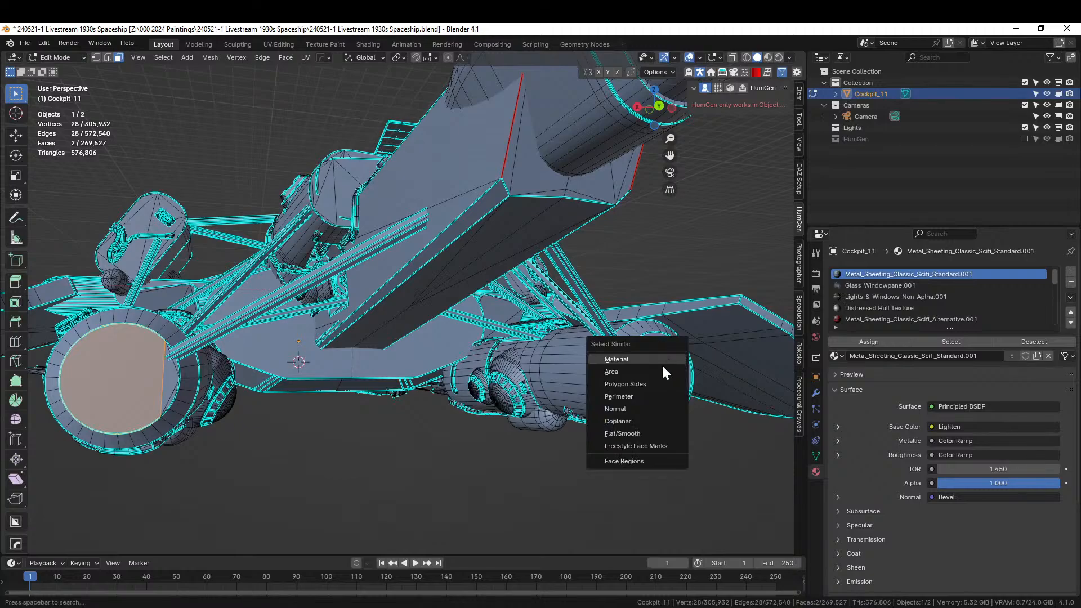
{"action": "left_click", "coordinate": [642, 422]}
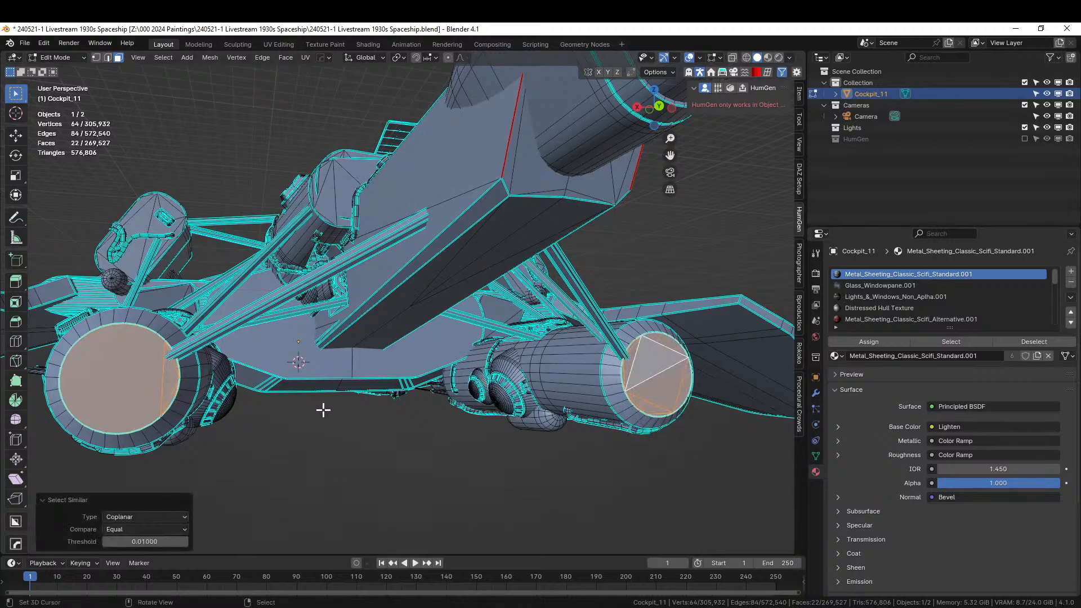
Inset the selected engine end caps with a thickness of 1 m and Select Outer turned off
{"action": "key", "text": "i"}
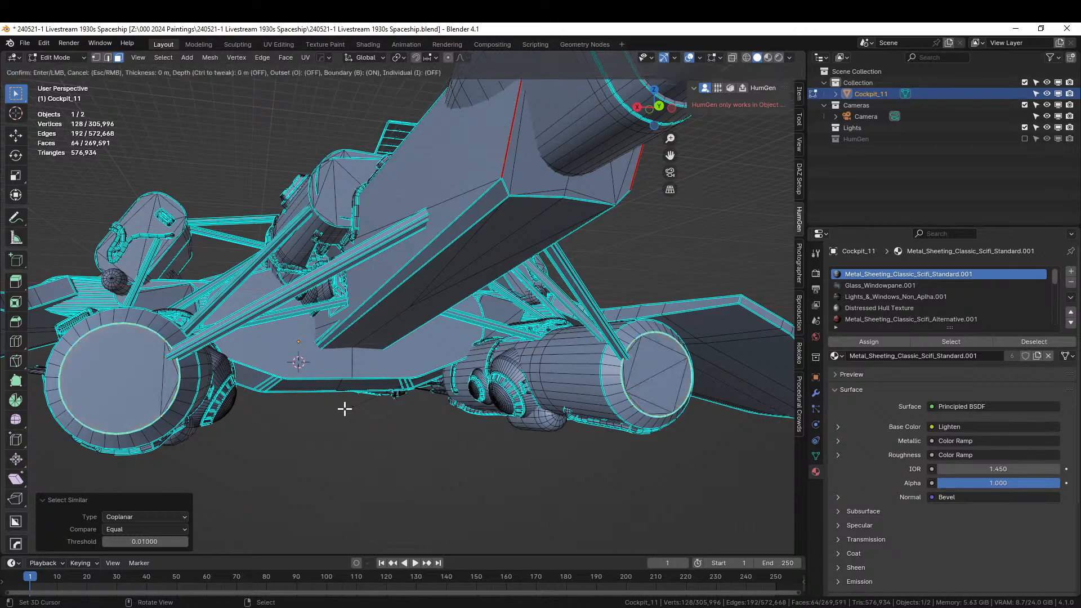
{"action": "left_click", "coordinate": [343, 408]}
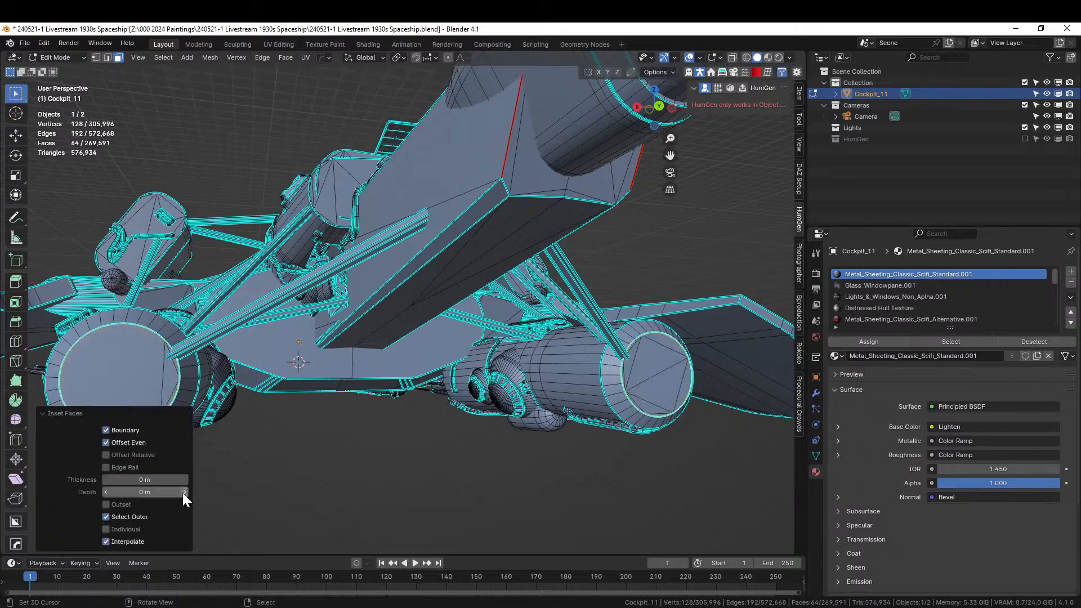
{"action": "left_click", "coordinate": [106, 517]}
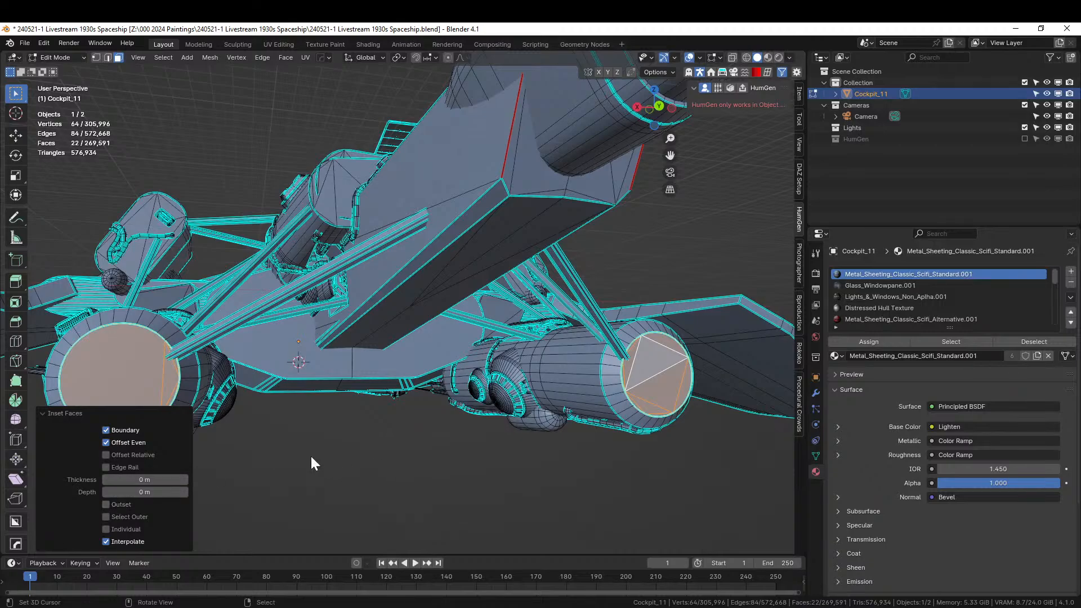
{"action": "left_click", "coordinate": [137, 479]}
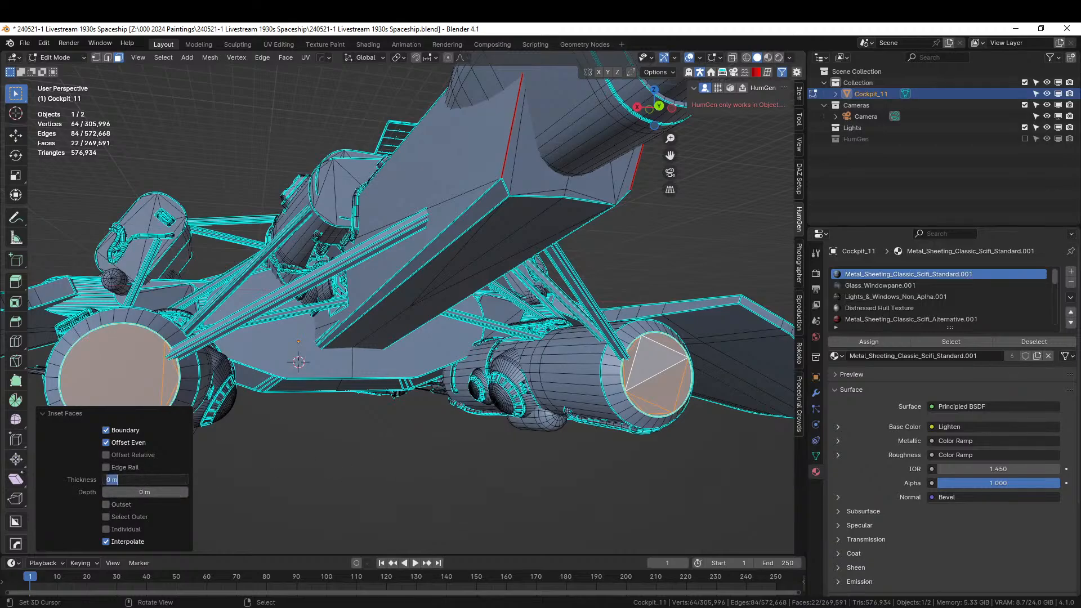
{"action": "key", "text": "Return"}
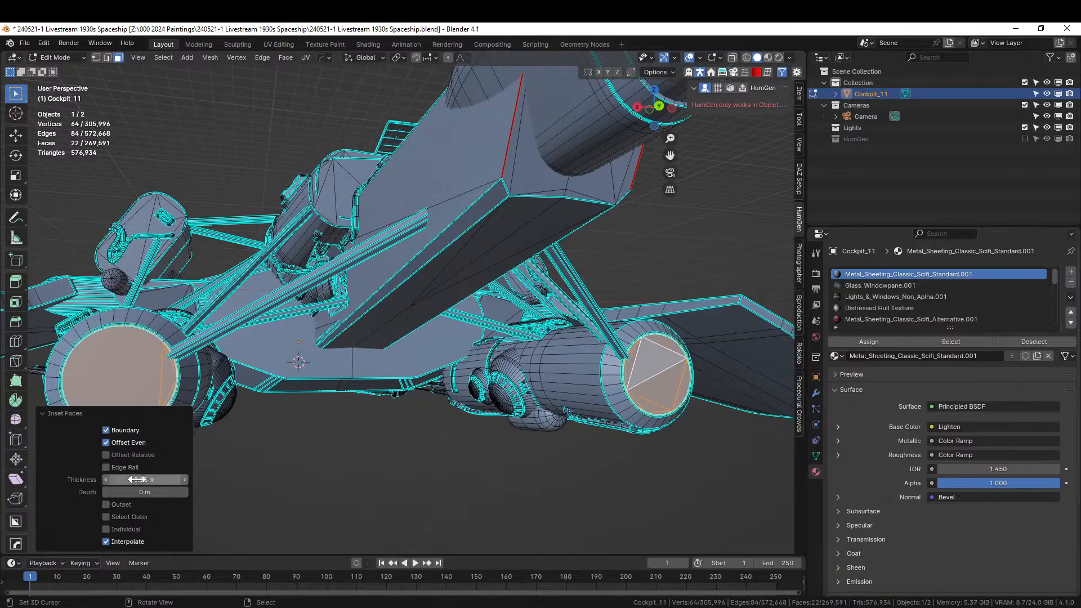
{"action": "left_click", "coordinate": [137, 479]}
{"action": "type", "text": "1"}
{"action": "key", "text": "Return"}
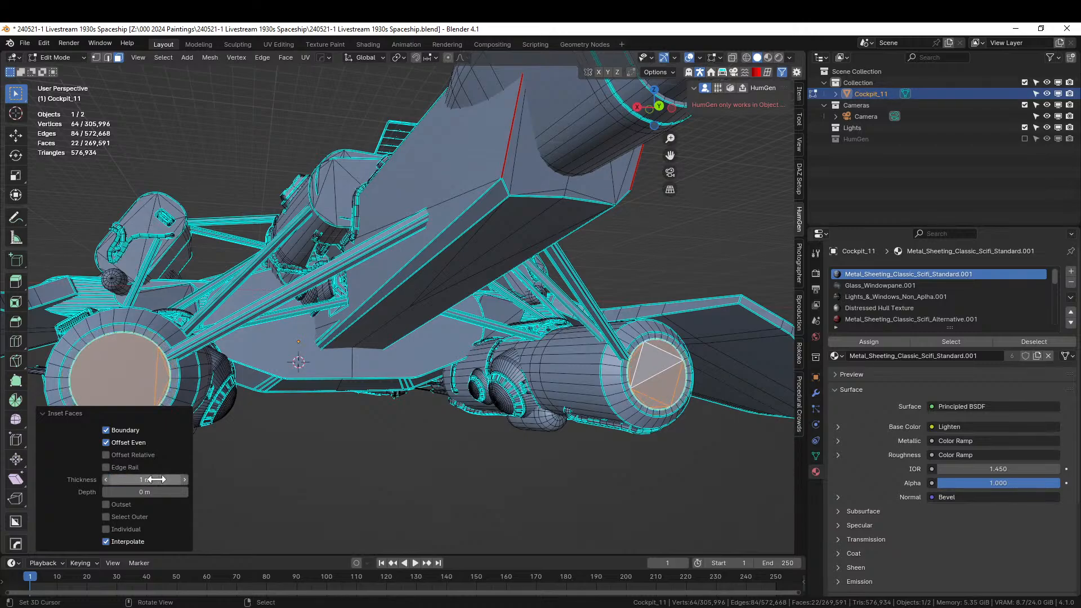
Extrude the inset engine end faces about 0.69 m inward to recess both exhausts
{"action": "middle_click_drag", "start_coordinate": [207, 418], "coordinate": [555, 502]}
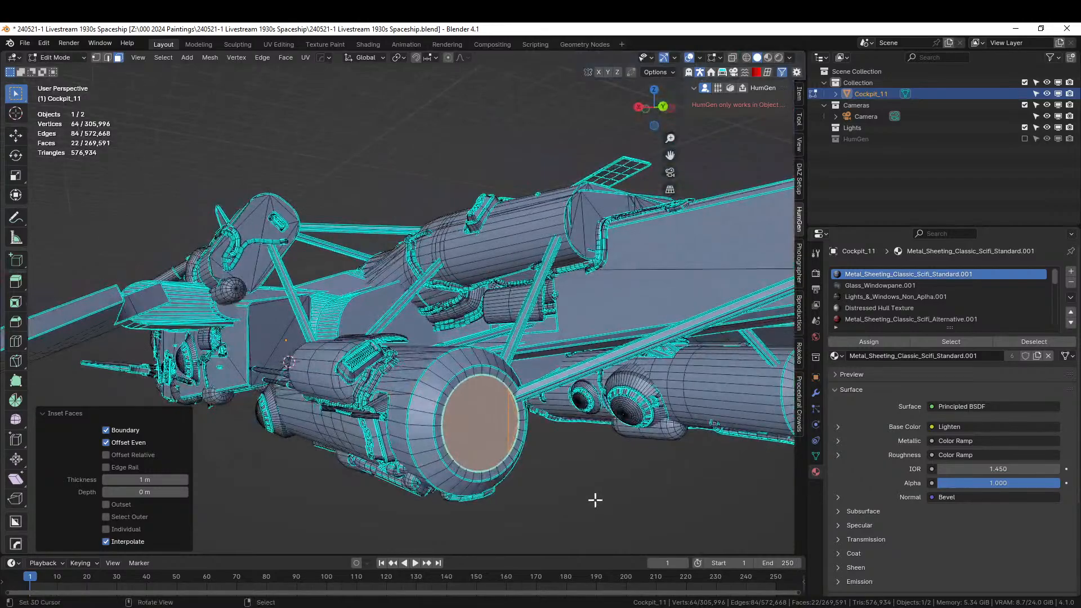
{"action": "key", "text": "e"}
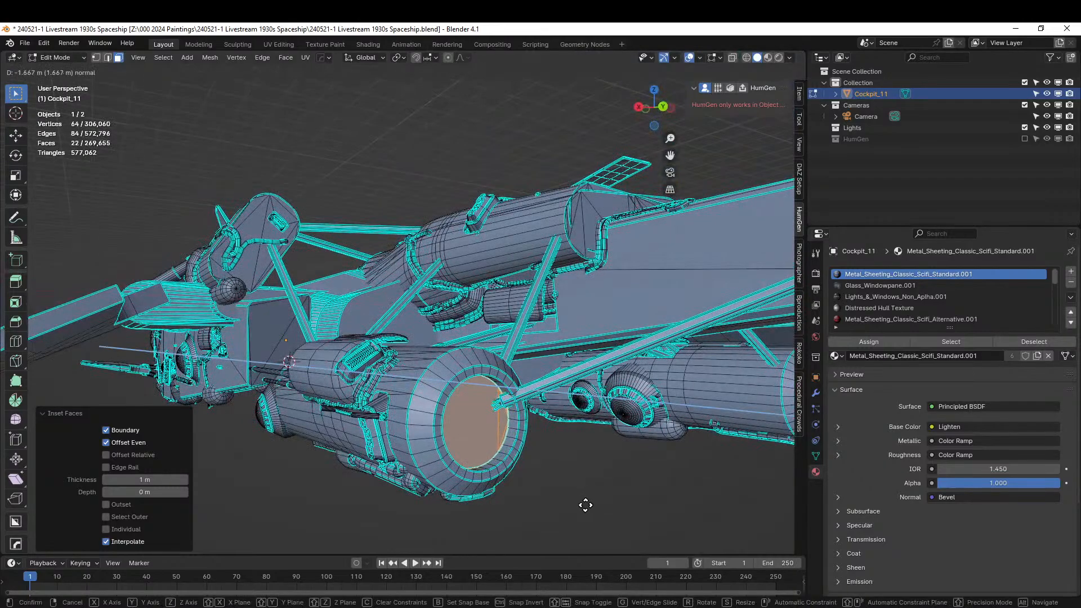
{"action": "left_click", "coordinate": [590, 505]}
{"action": "middle_click_drag", "start_coordinate": [591, 502], "coordinate": [549, 504]}
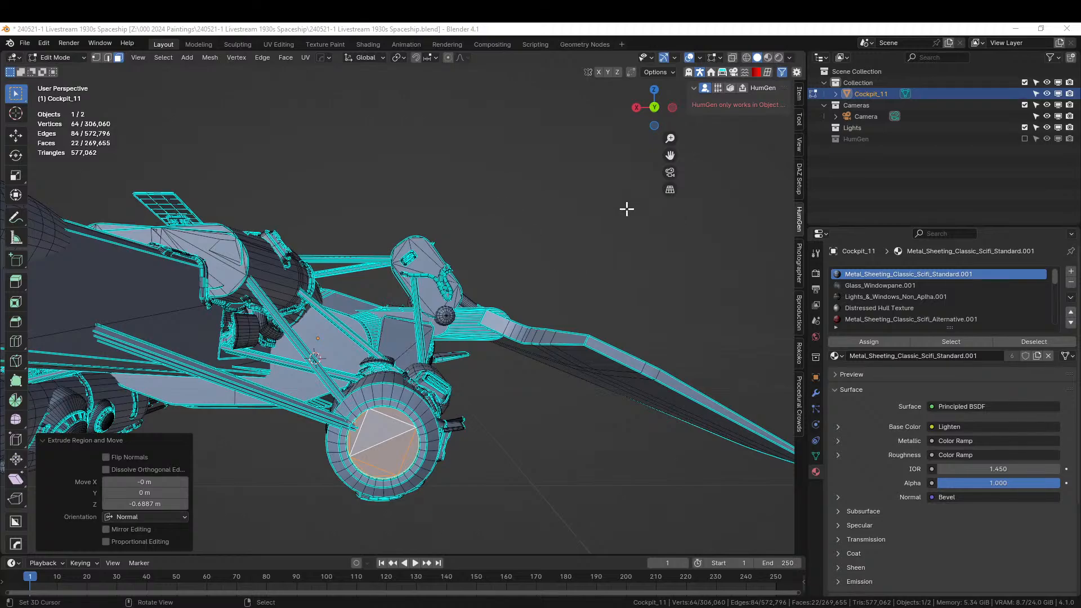
Assign the Lights_Engine material to the recessed engine faces and show the whole ship in rendered shading
{"action": "scroll", "coordinate": [928, 311], "scroll_direction": "down", "scroll_amount": 3}
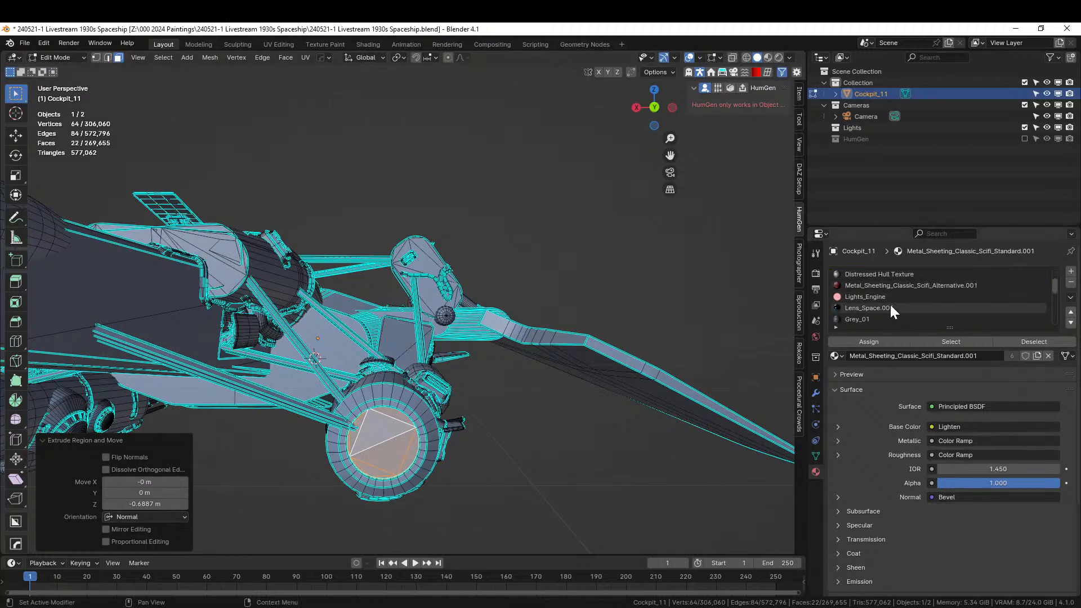
{"action": "scroll", "coordinate": [878, 297], "scroll_direction": "down", "scroll_amount": 6}
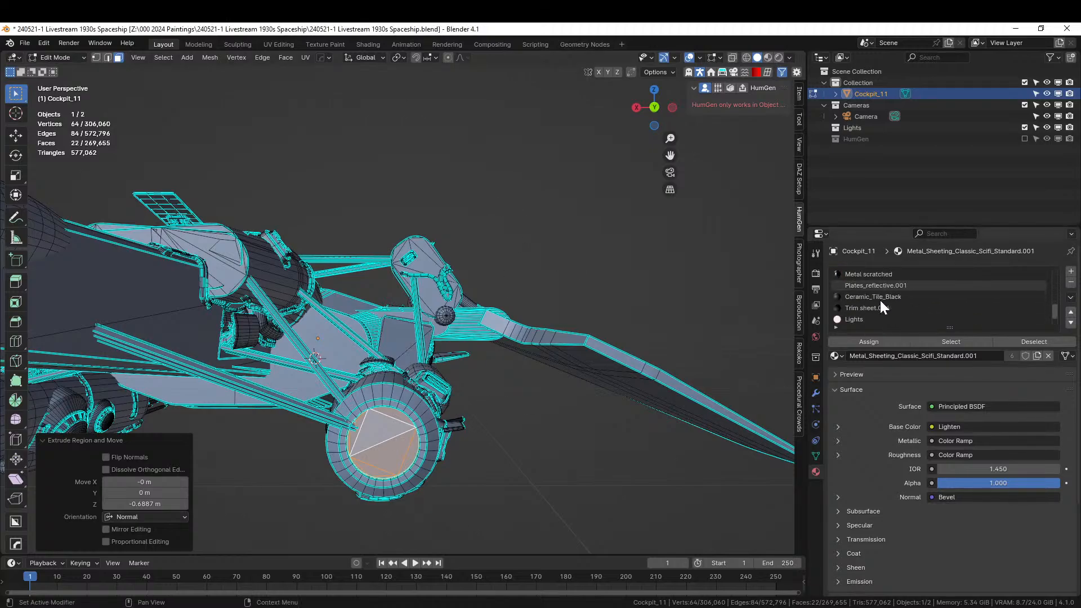
{"action": "scroll", "coordinate": [880, 299], "scroll_direction": "up", "scroll_amount": 9}
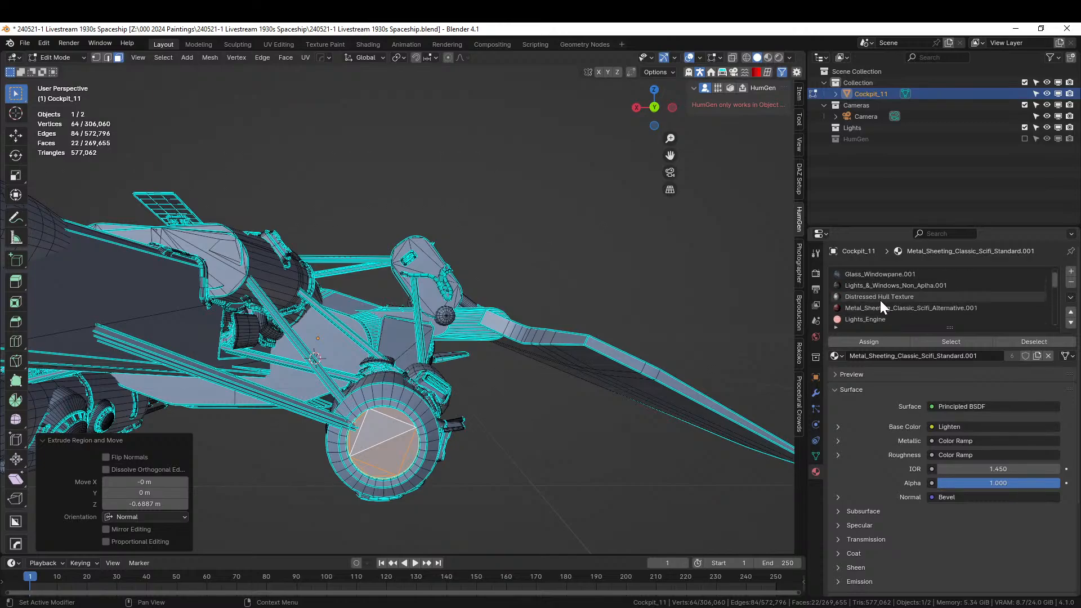
{"action": "scroll", "coordinate": [880, 300], "scroll_direction": "down", "scroll_amount": 2}
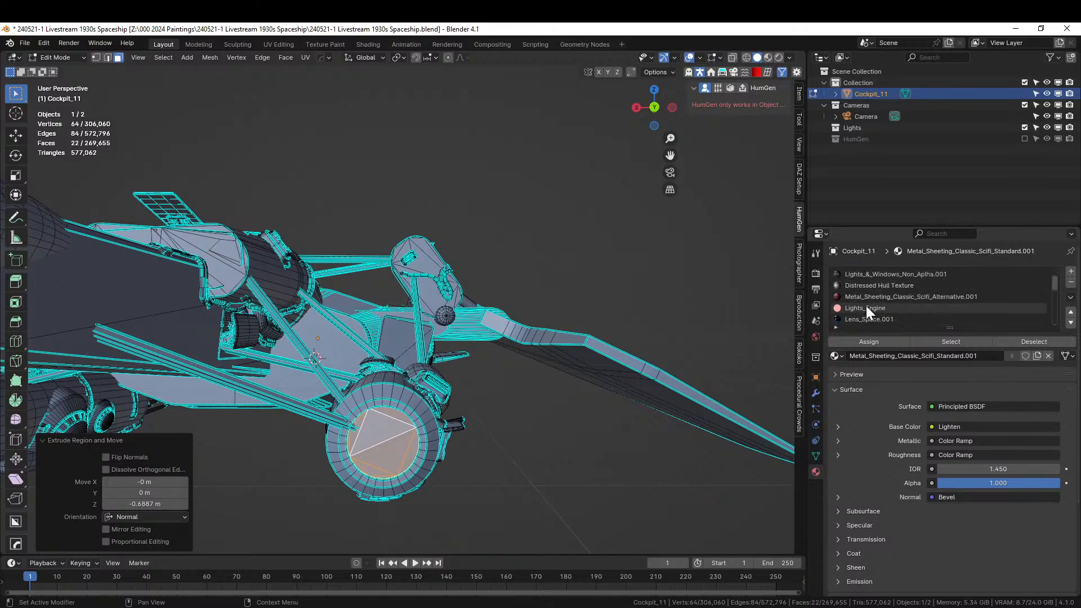
{"action": "left_click", "coordinate": [867, 307]}
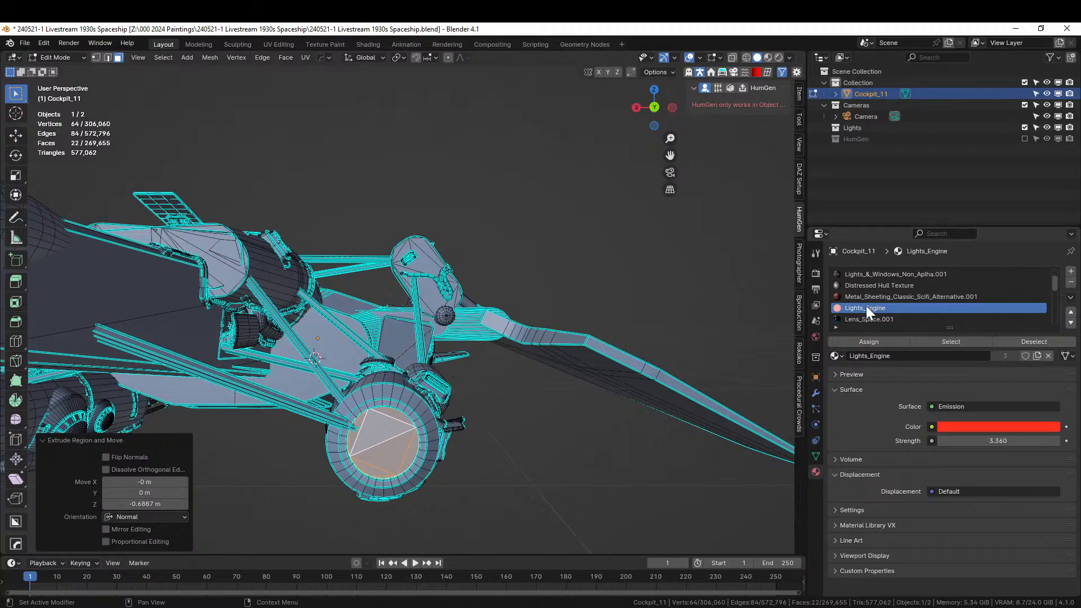
{"action": "left_click", "coordinate": [871, 346]}
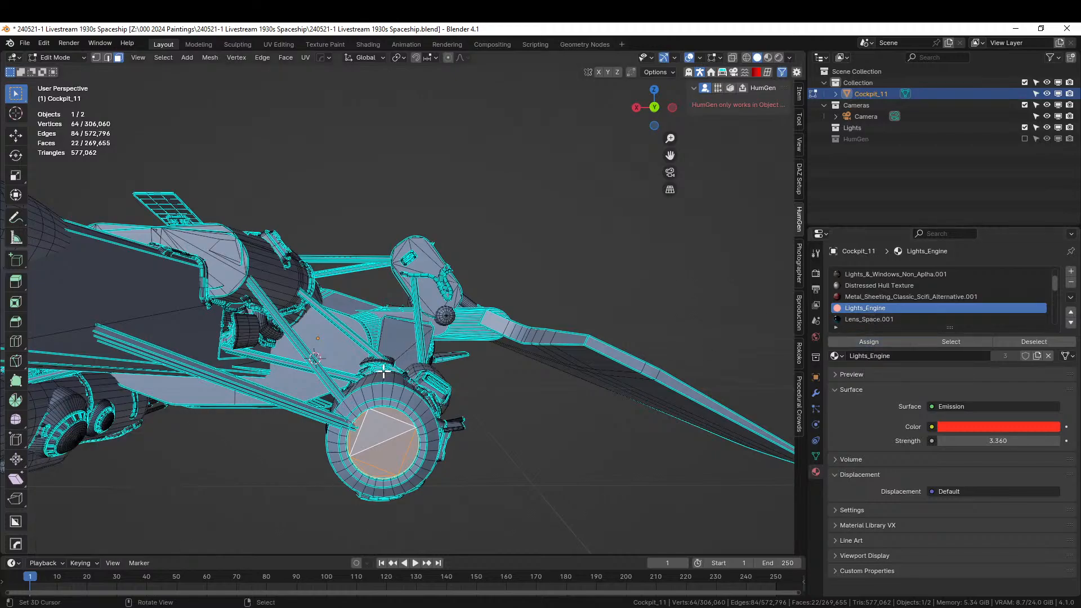
{"action": "key", "text": "Tab"}
{"action": "scroll", "coordinate": [386, 374], "scroll_direction": "down", "scroll_amount": 4}
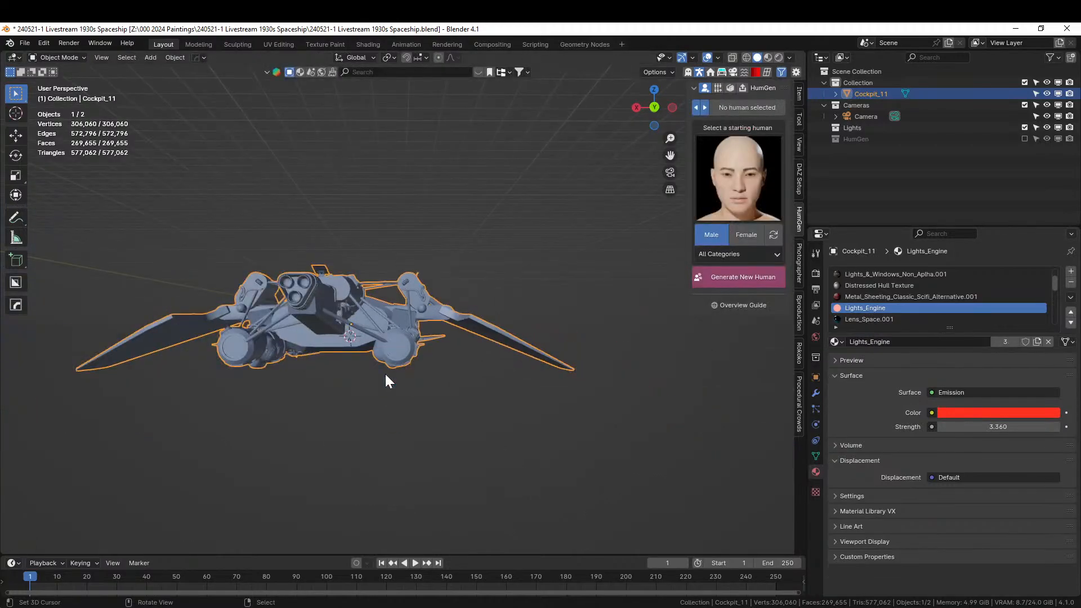
{"action": "key", "text": "z"}
{"action": "key", "text": "8"}
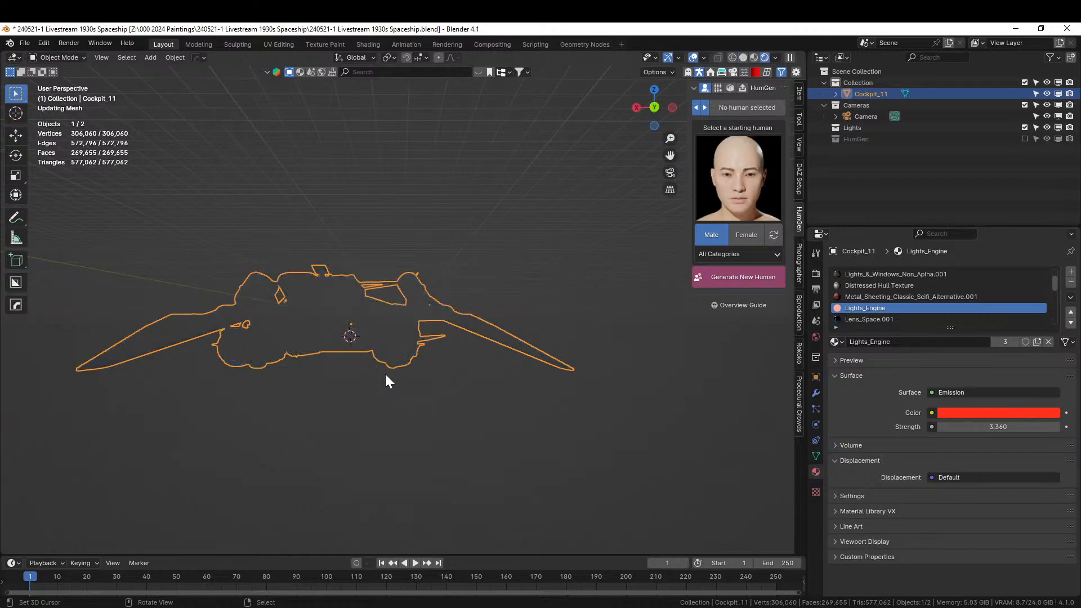
{"action": "middle_click_drag", "start_coordinate": [385, 374], "coordinate": [479, 430]}
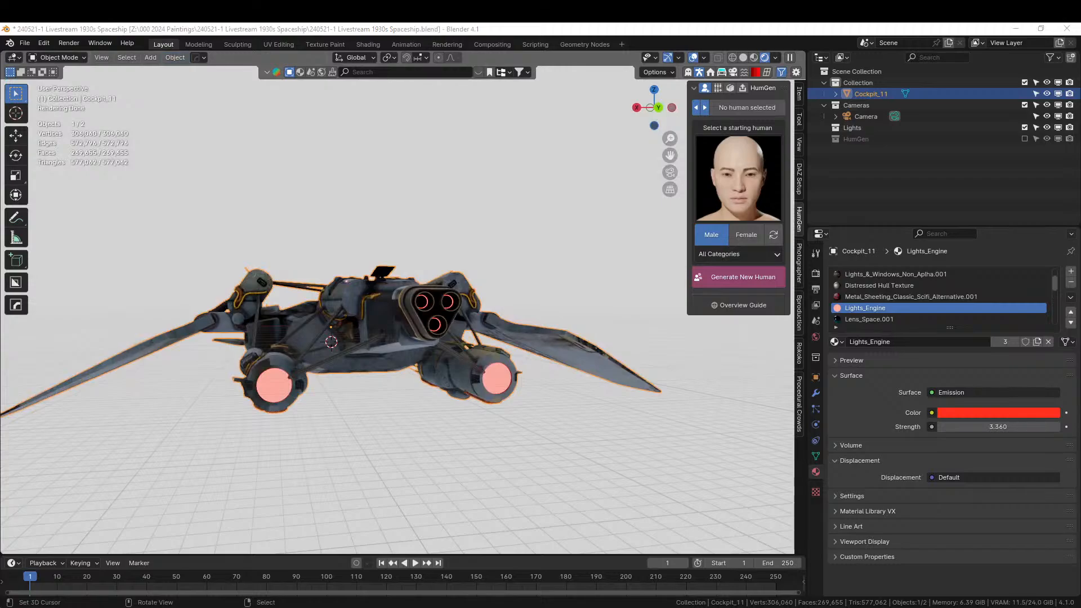
Replace the engines' Lights_Engine material with Effect_Engine_Exhaust_Glow and check the glow from behind the ship
{"action": "left_click_drag", "start_coordinate": [762, 403], "coordinate": [890, 308]}
{"action": "middle_click_drag", "start_coordinate": [400, 440], "coordinate": [471, 446]}
{"action": "scroll", "coordinate": [446, 418], "scroll_direction": "down", "scroll_amount": 3}
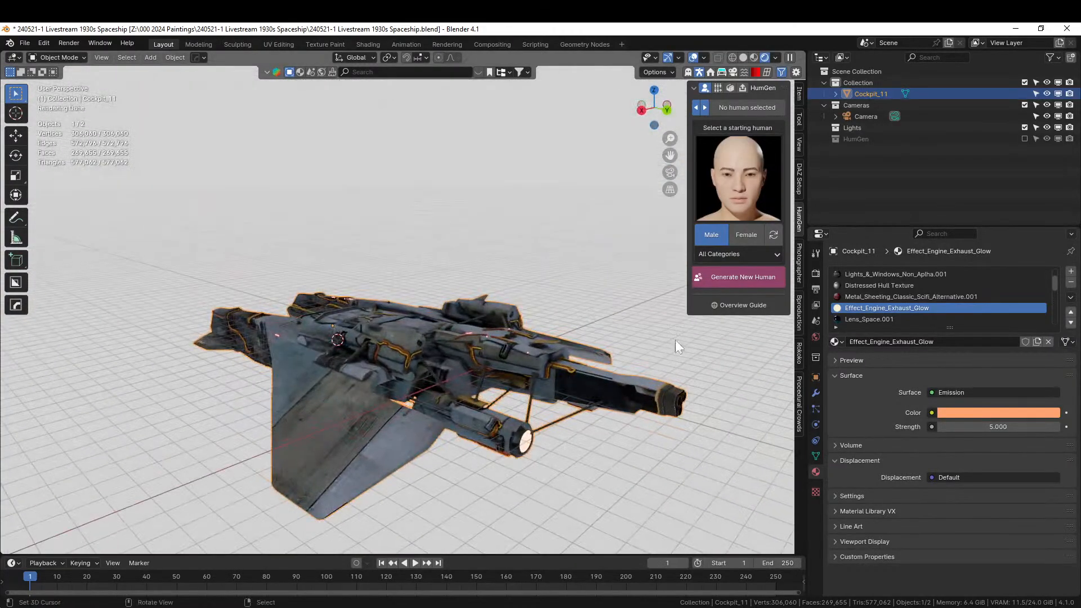
Replace the engine exhaust material with Booster Material and save the file
{"action": "left_click_drag", "start_coordinate": [676, 180], "coordinate": [898, 309]}
{"action": "middle_click_drag", "start_coordinate": [539, 414], "coordinate": [506, 395]}
{"action": "scroll", "coordinate": [491, 398], "scroll_direction": "up", "scroll_amount": 3}
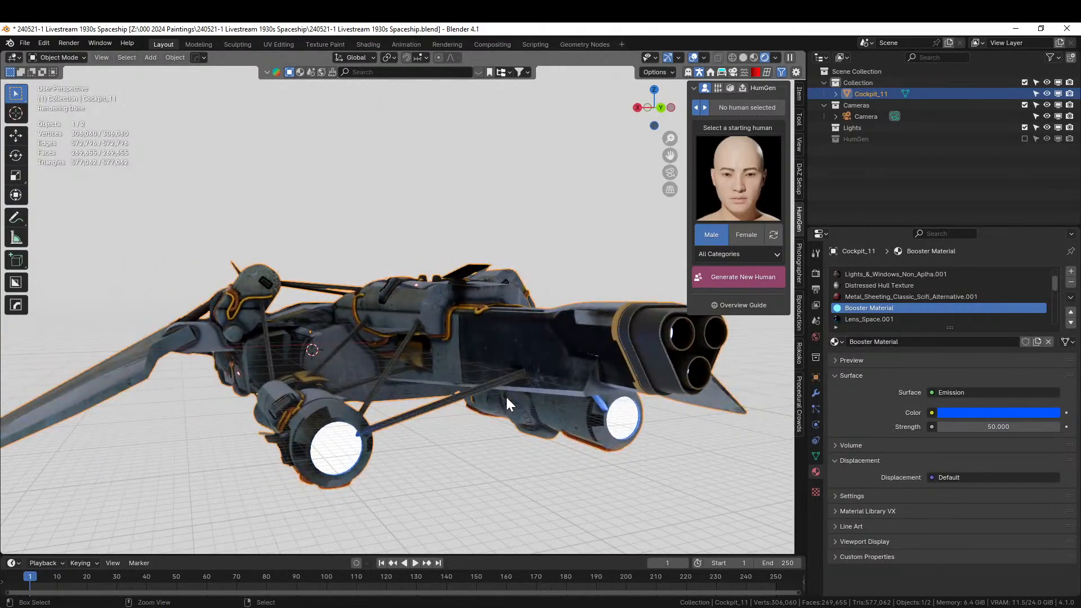
{"action": "key", "text": "ctrl+s"}
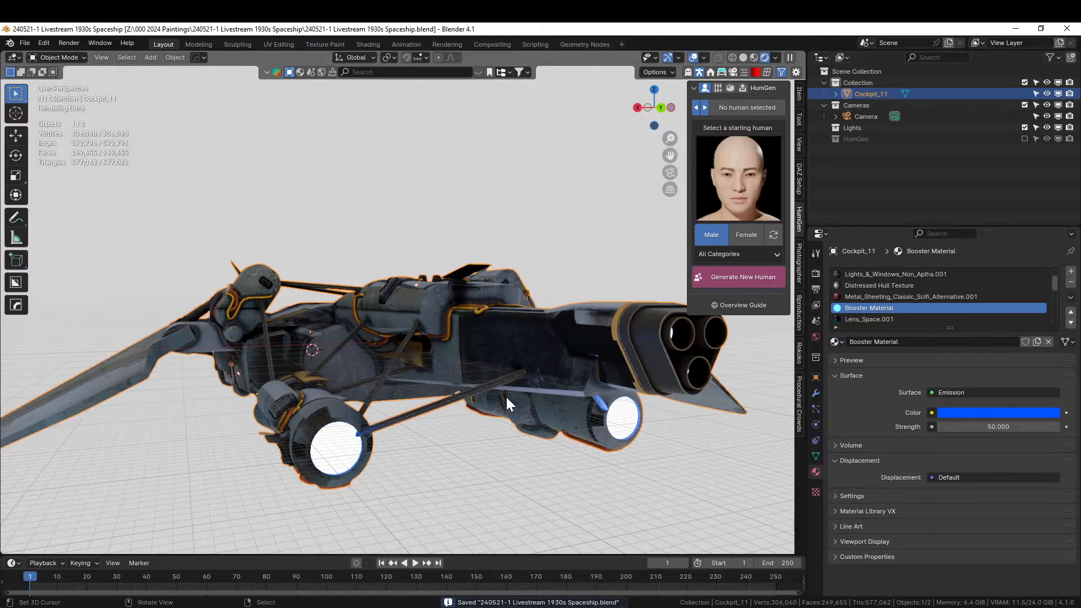
From the top view, mirror the ship across its local X axis with a Mirror modifier, keeping the positive X half
{"action": "middle_click_drag", "start_coordinate": [506, 397], "coordinate": [546, 388]}
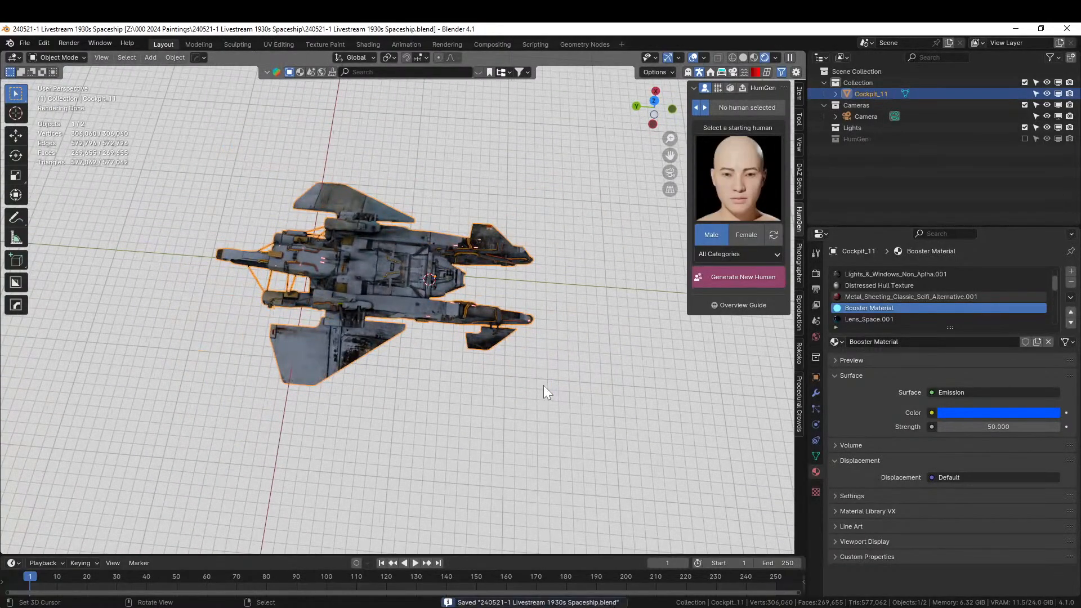
{"action": "middle_click_drag", "start_coordinate": [476, 361], "coordinate": [490, 256]}
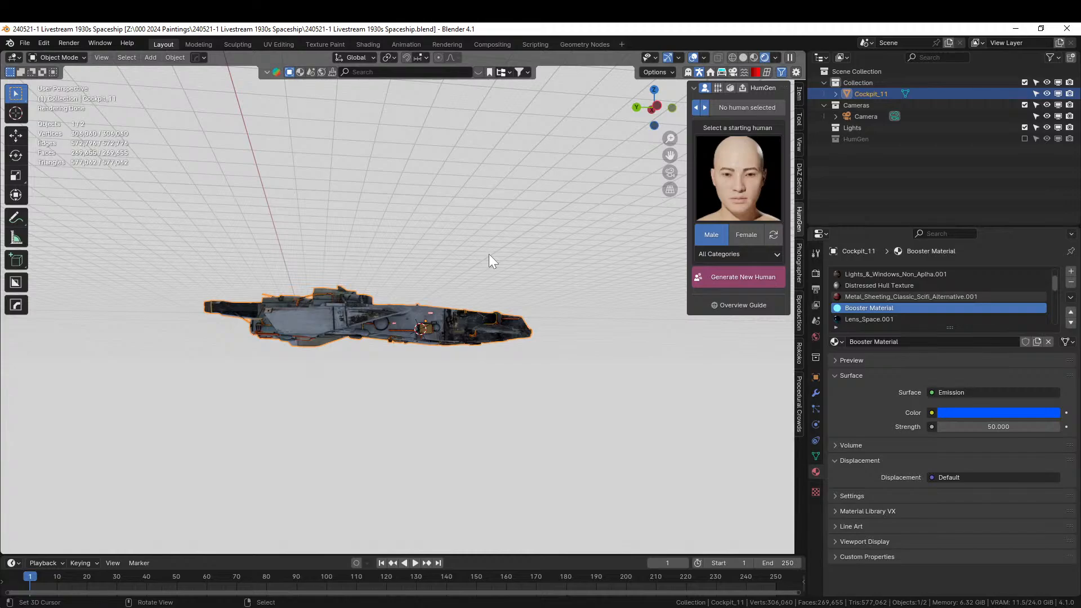
{"action": "middle_click_drag", "start_coordinate": [455, 362], "coordinate": [340, 475]}
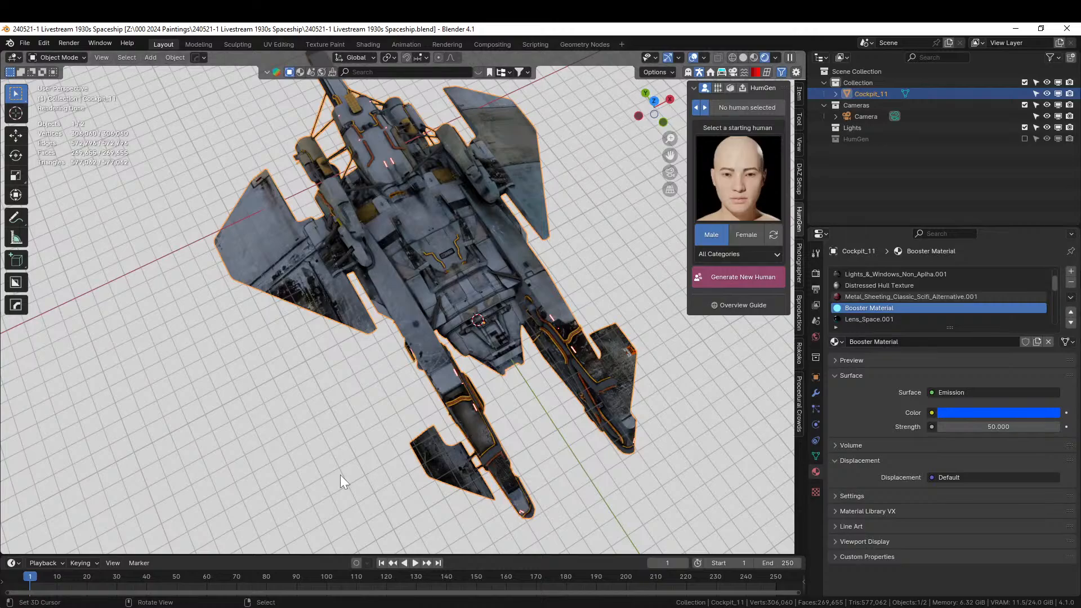
{"action": "key", "text": "KP_7"}
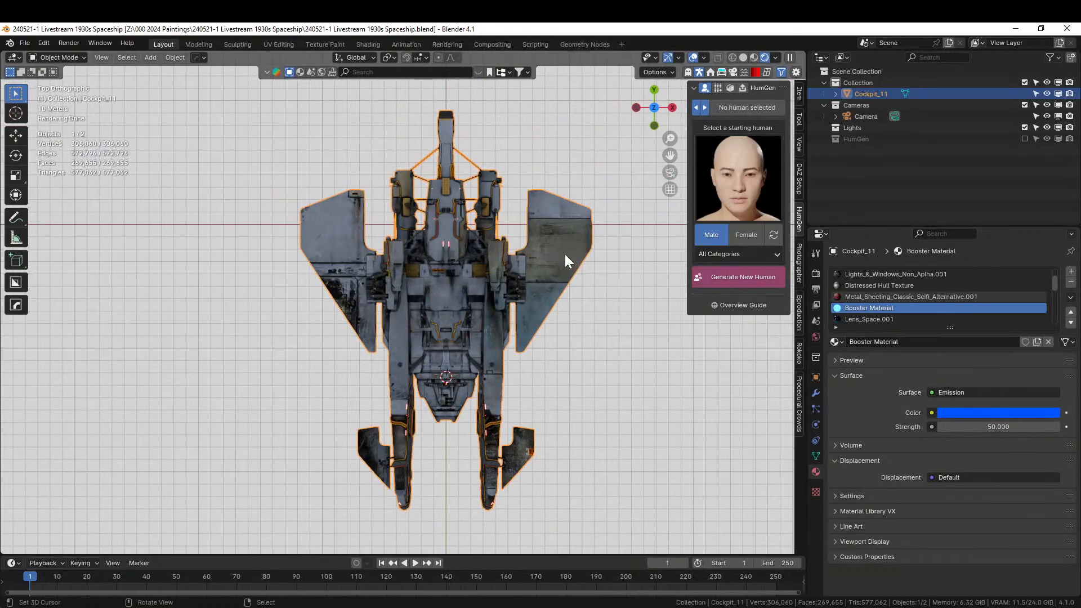
{"action": "key", "text": "alt+x"}
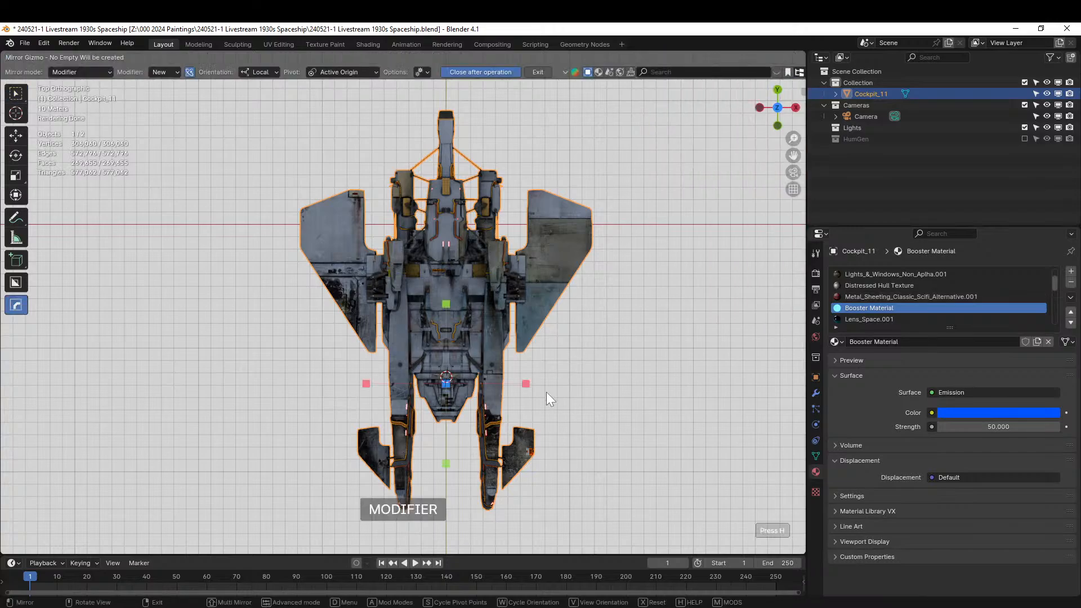
{"action": "left_click", "coordinate": [526, 387]}
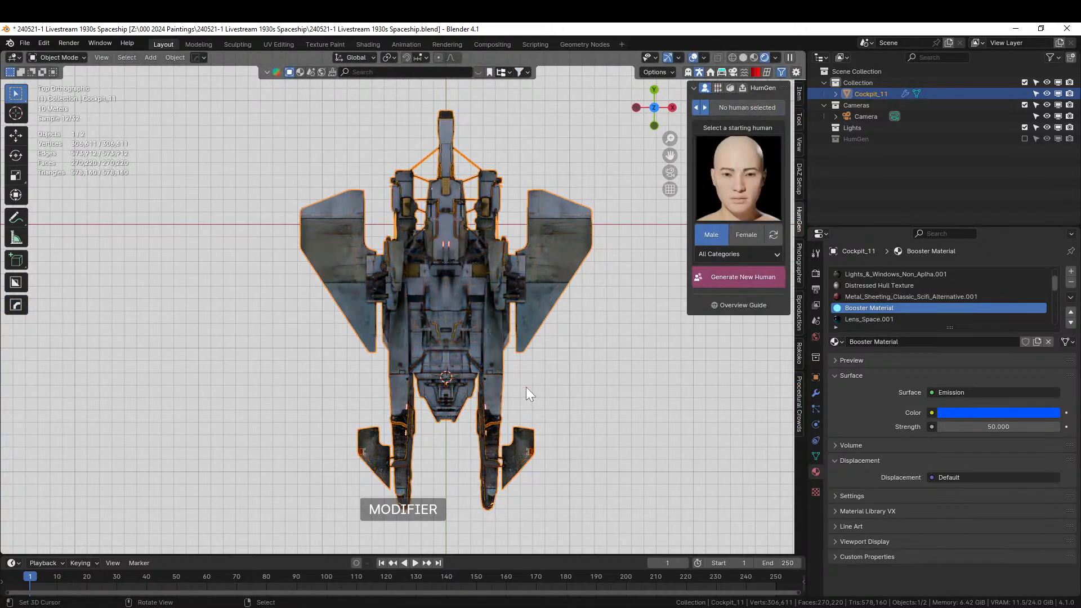
Inspect the mirrored ship and its materials up close and from several sides
{"action": "middle_click_drag", "start_coordinate": [578, 400], "coordinate": [702, 362]}
{"action": "scroll", "coordinate": [540, 253], "scroll_direction": "up", "scroll_amount": 2}
{"action": "middle_click_drag", "start_coordinate": [549, 254], "coordinate": [546, 201]}
{"action": "scroll", "coordinate": [450, 289], "scroll_direction": "up", "scroll_amount": 4}
{"action": "middle_click_drag", "start_coordinate": [450, 289], "coordinate": [354, 361]}
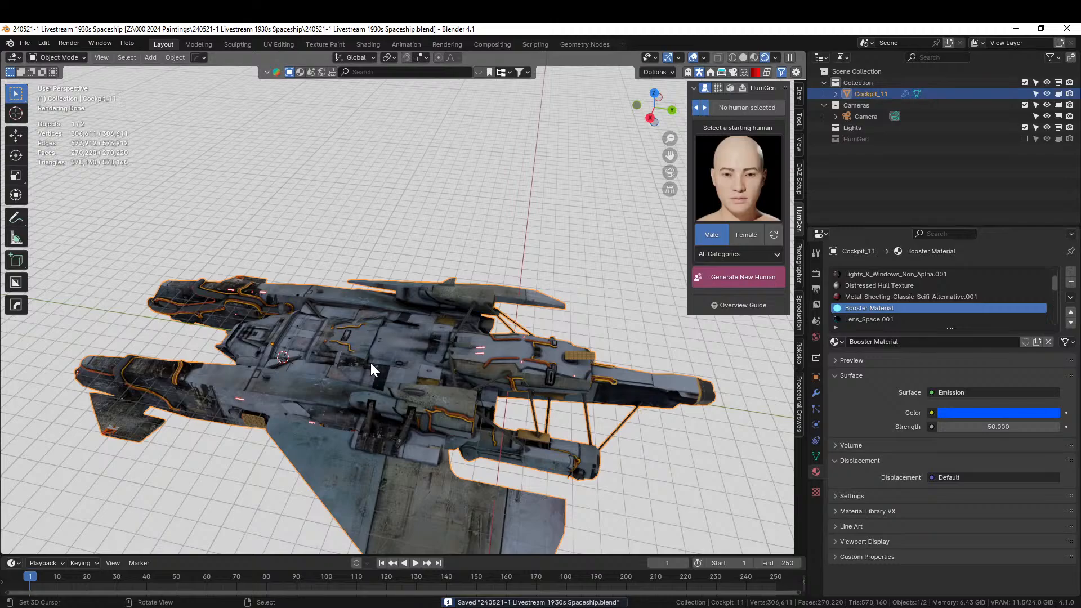
Show the HumGen collection to check the figure against the ship, and exclude the collection from the view layer again
{"action": "middle_click_drag", "start_coordinate": [414, 322], "coordinate": [525, 347]}
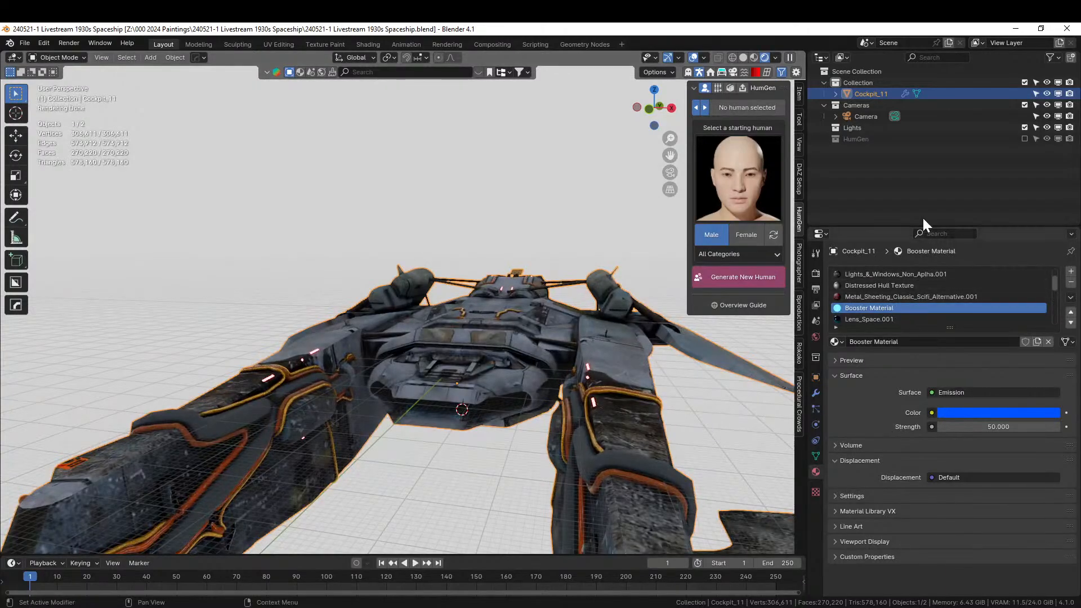
{"action": "left_click", "coordinate": [1024, 139]}
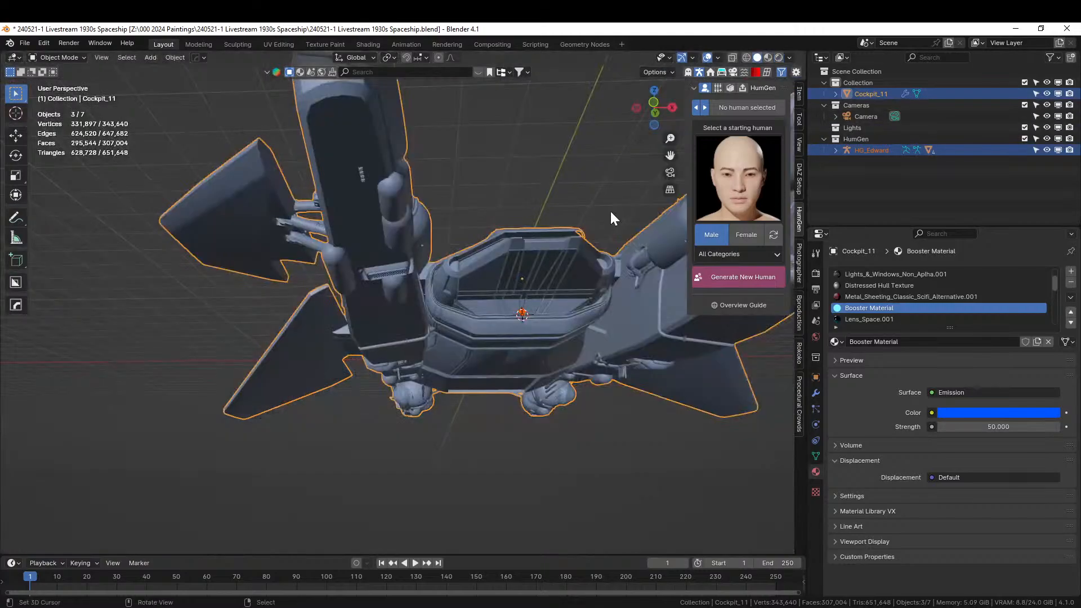
{"action": "middle_click_drag", "start_coordinate": [610, 209], "coordinate": [416, 322]}
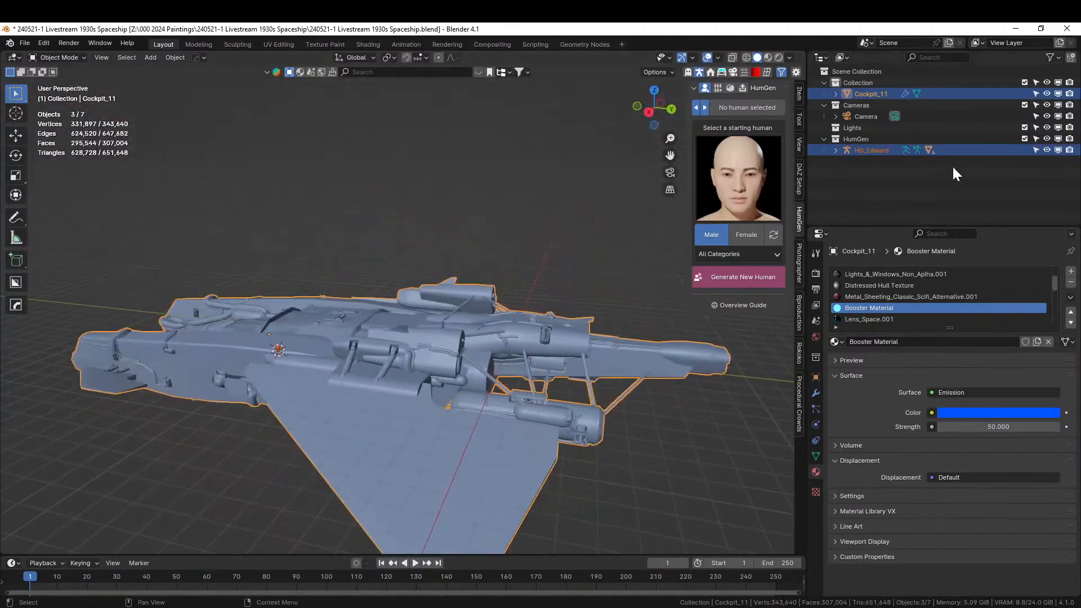
{"action": "left_click", "coordinate": [1023, 139]}
Apply the Hops_Mirror modifier to the Cockpit_11 ship
{"action": "middle_click_drag", "start_coordinate": [415, 305], "coordinate": [455, 340]}
{"action": "scroll", "coordinate": [404, 350], "scroll_direction": "down", "scroll_amount": 3}
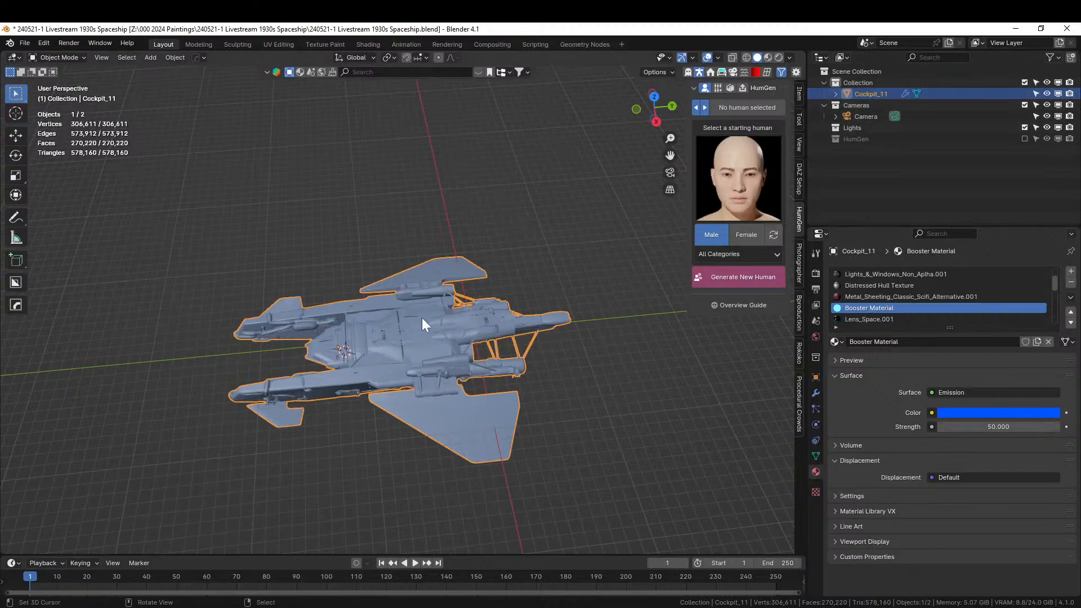
{"action": "left_click", "coordinate": [815, 393]}
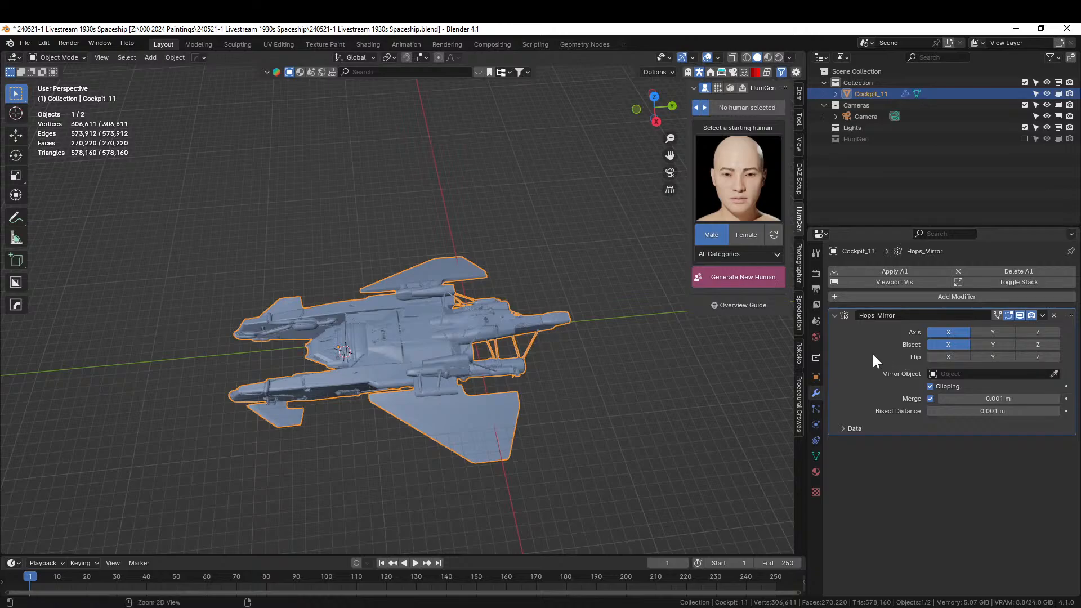
{"action": "key", "text": "ctrl+a"}
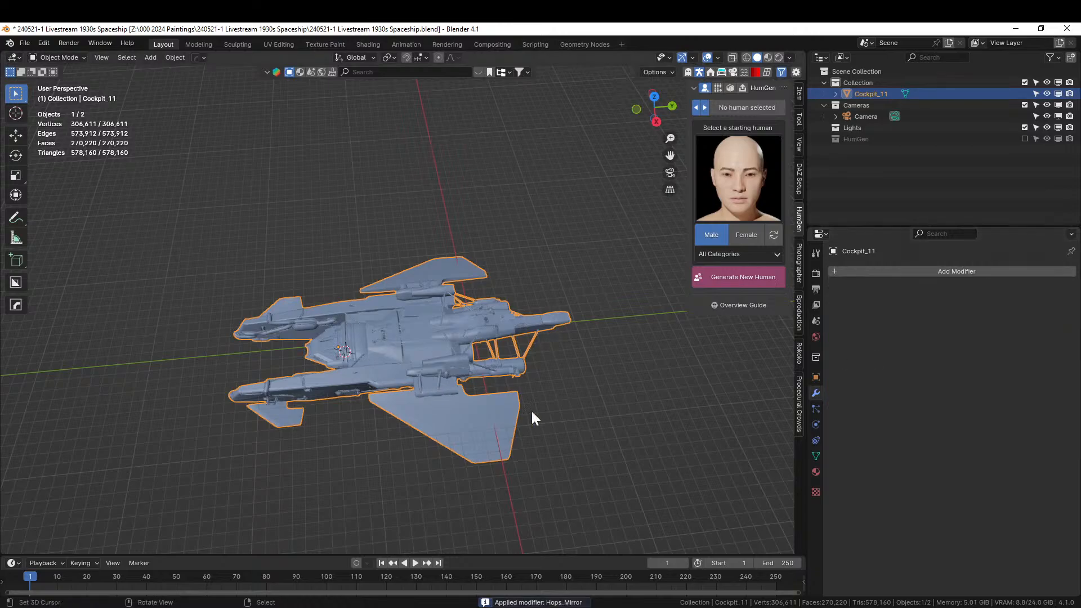
Move the ship into a new collection named Starship and exclude that collection from the view layer
{"action": "mouse_move", "coordinate": [537, 607]}
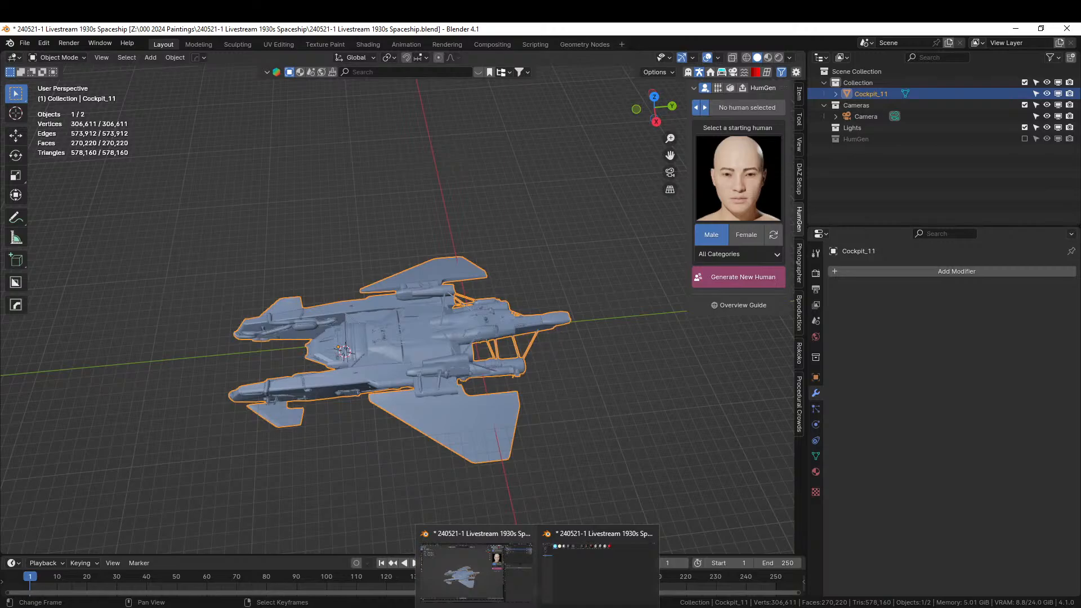
{"action": "middle_click_drag", "start_coordinate": [378, 421], "coordinate": [445, 421]}
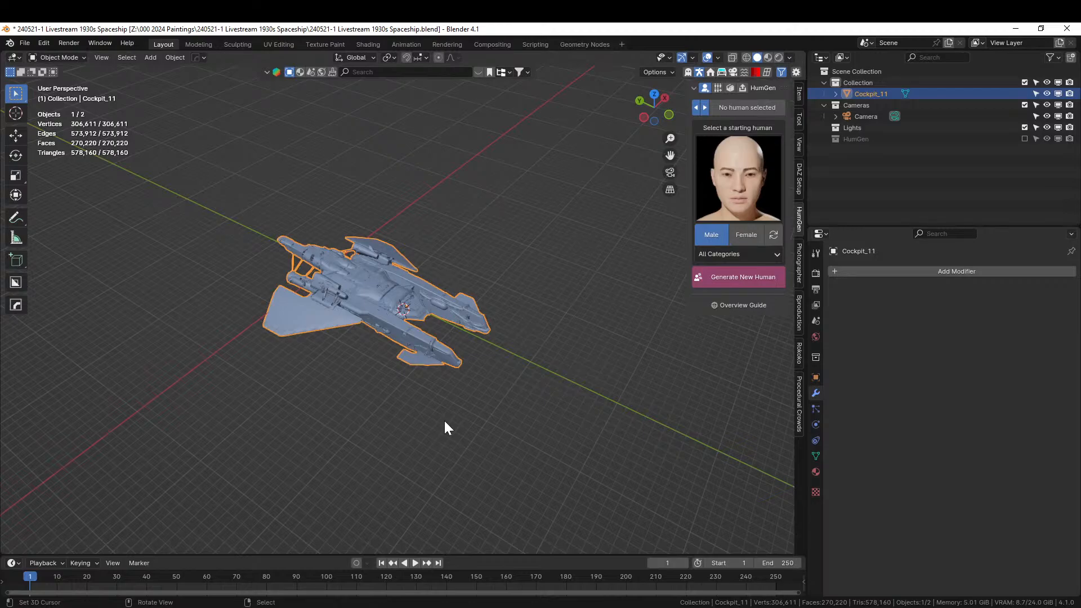
{"action": "middle_click_drag", "start_coordinate": [565, 236], "coordinate": [457, 390]}
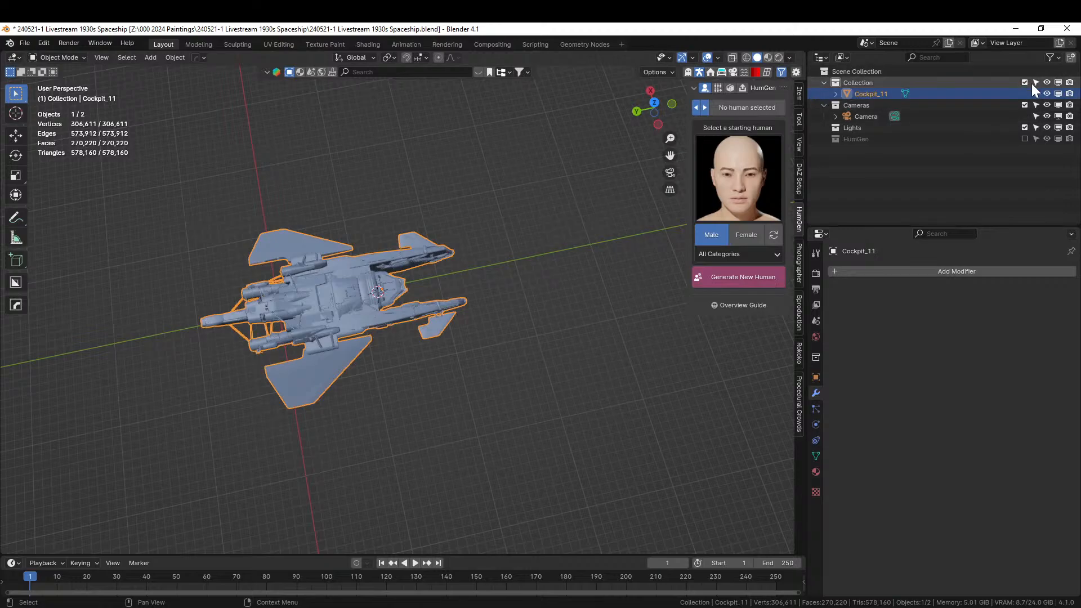
{"action": "key", "text": "m"}
{"action": "left_click", "coordinate": [306, 272]}
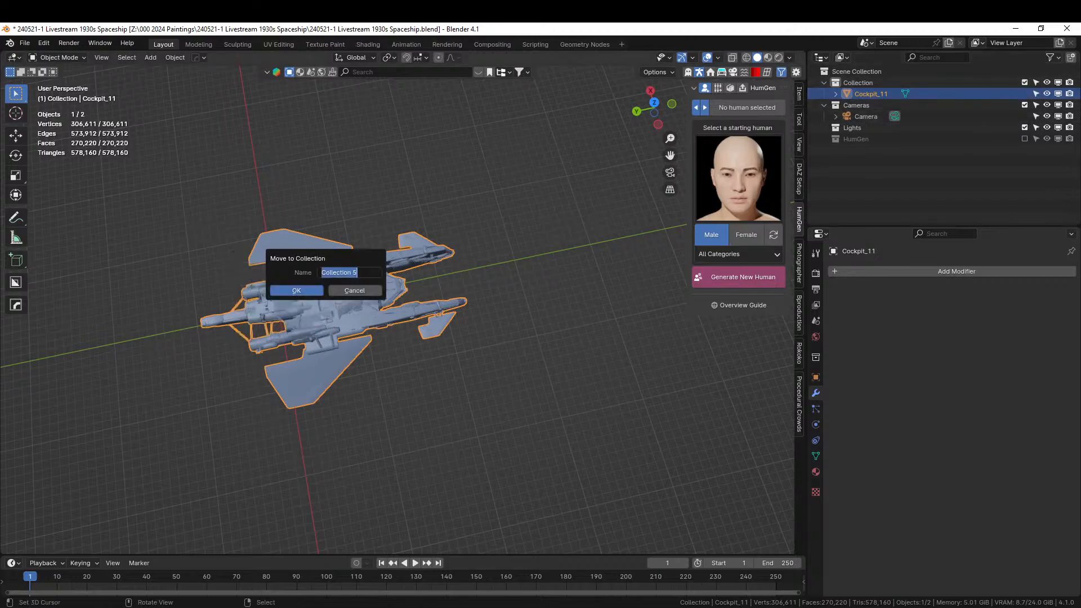
{"action": "type", "text": "Starship"}
{"action": "key", "text": "Return"}
{"action": "key", "text": "Return"}
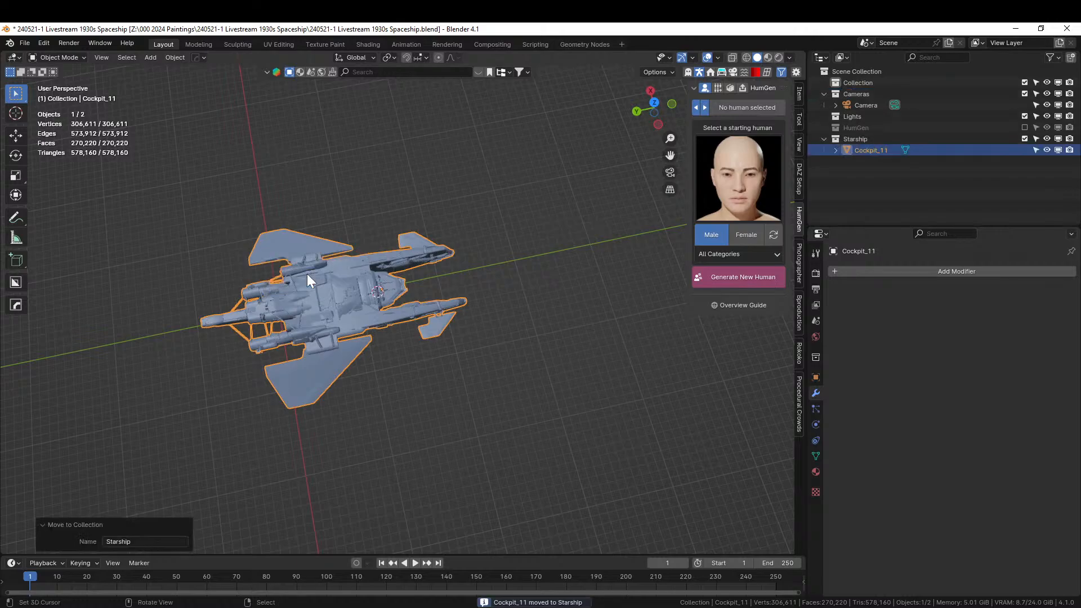
{"action": "left_click", "coordinate": [1024, 138]}
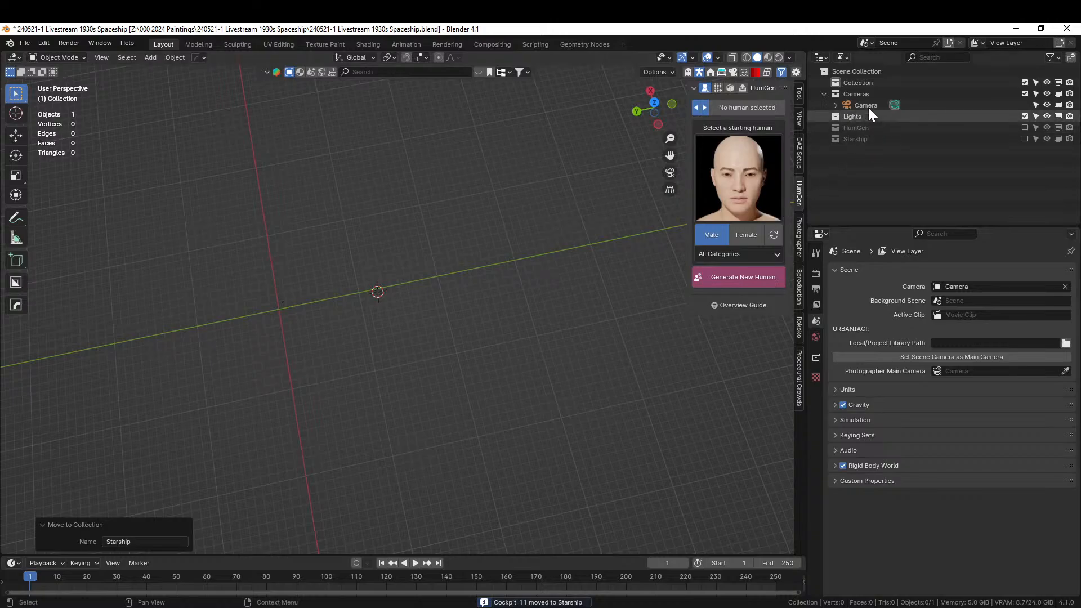
Generate an ICity starter city in the Scene Collection and enable its Proxy mode
{"action": "left_click", "coordinate": [862, 71]}
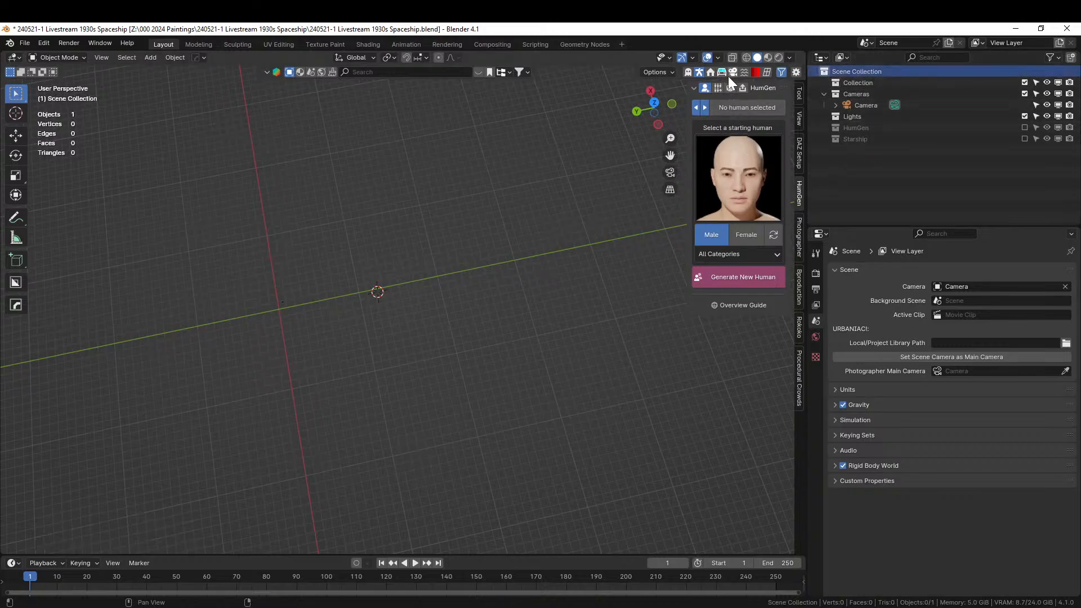
{"action": "left_click", "coordinate": [712, 71]}
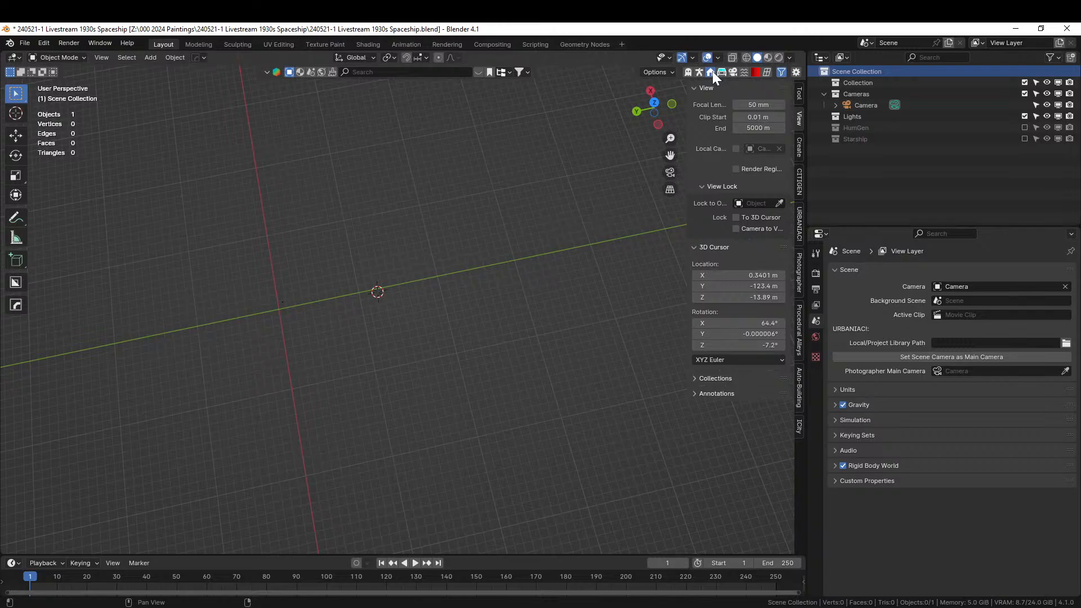
{"action": "left_click", "coordinate": [798, 426]}
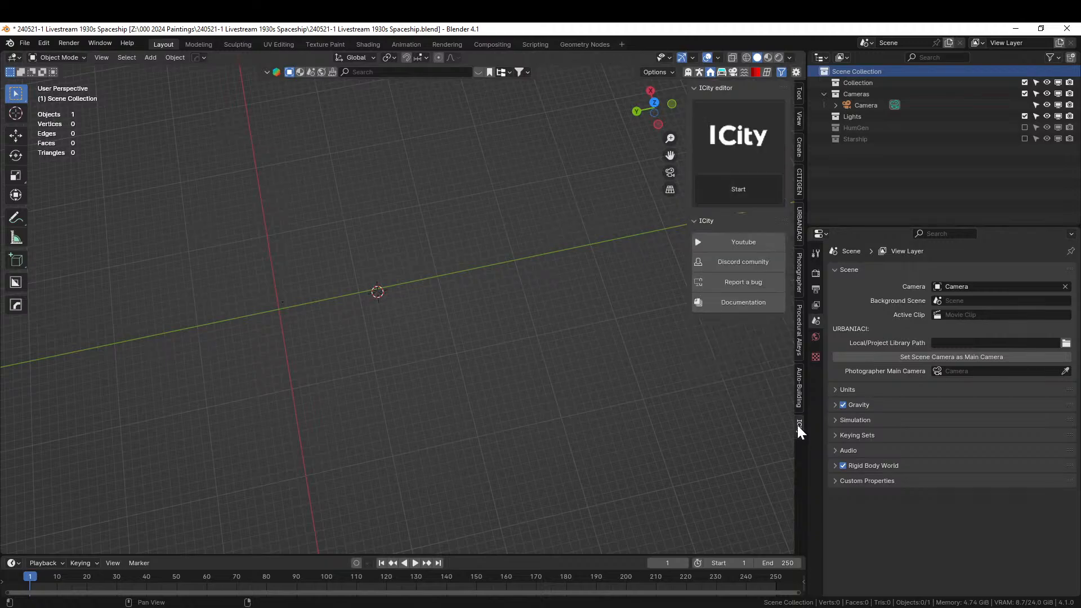
{"action": "left_click", "coordinate": [737, 197]}
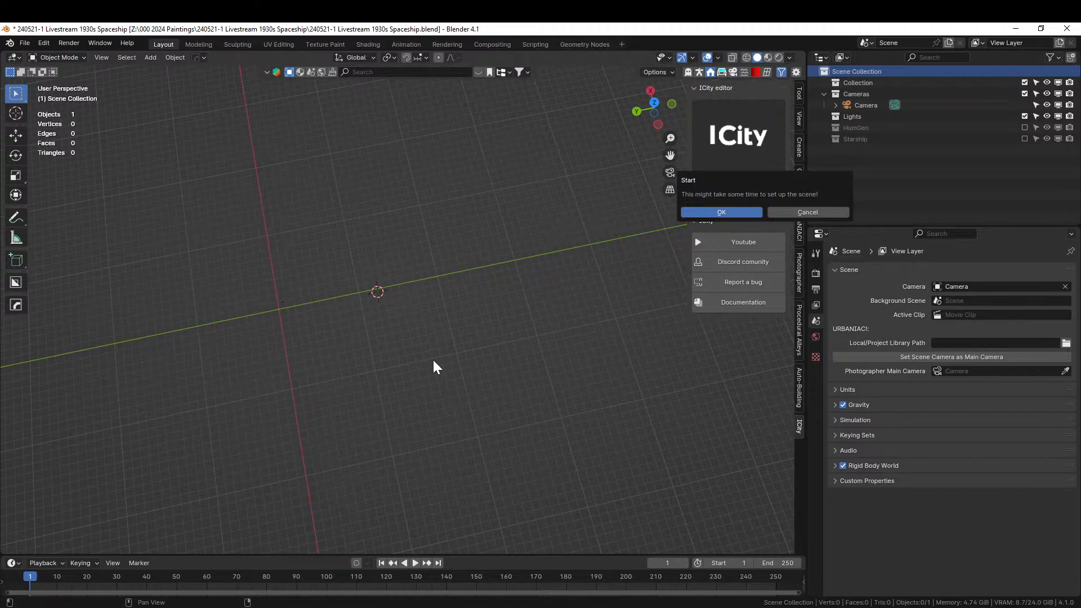
{"action": "key", "text": "Return"}
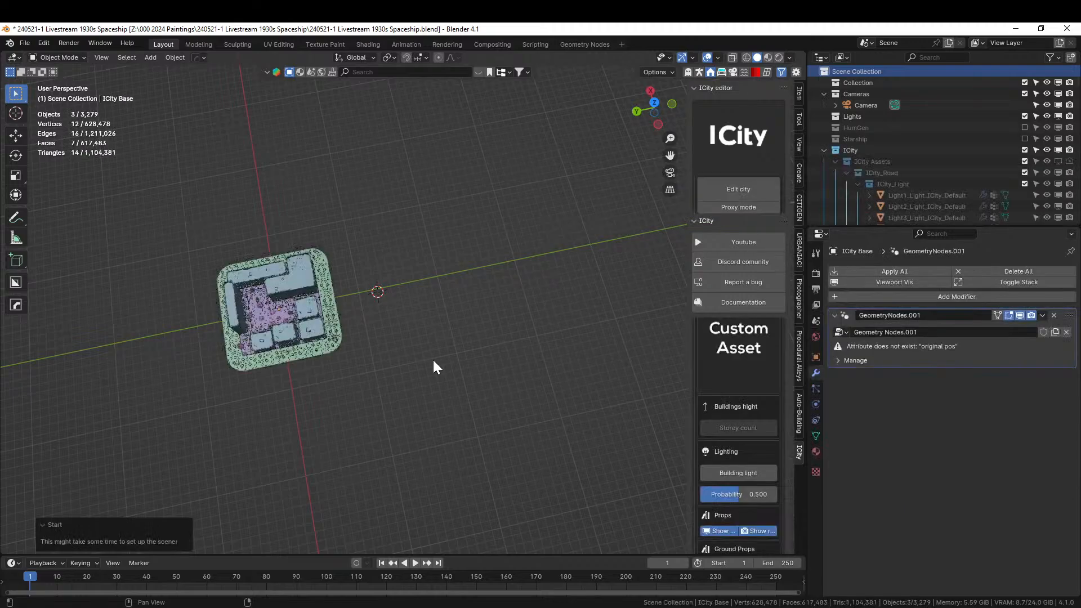
{"action": "middle_click_drag", "start_coordinate": [433, 361], "coordinate": [456, 330]}
{"action": "left_click", "coordinate": [726, 207]}
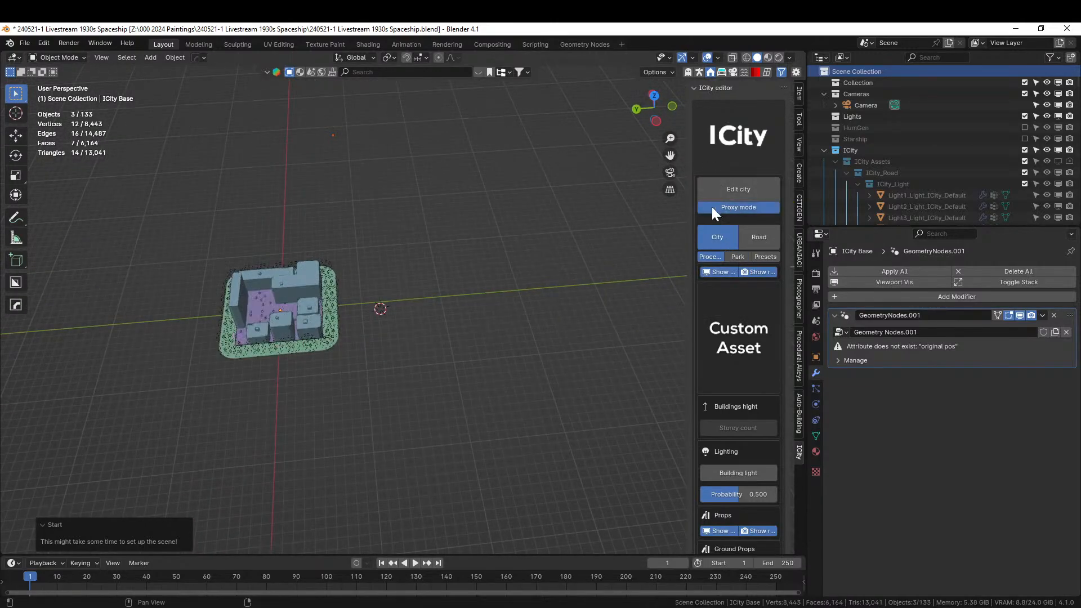
Examine the proxy city block's buildings, trees and street border up close and from several angles
{"action": "scroll", "coordinate": [350, 334], "scroll_direction": "up", "scroll_amount": 4}
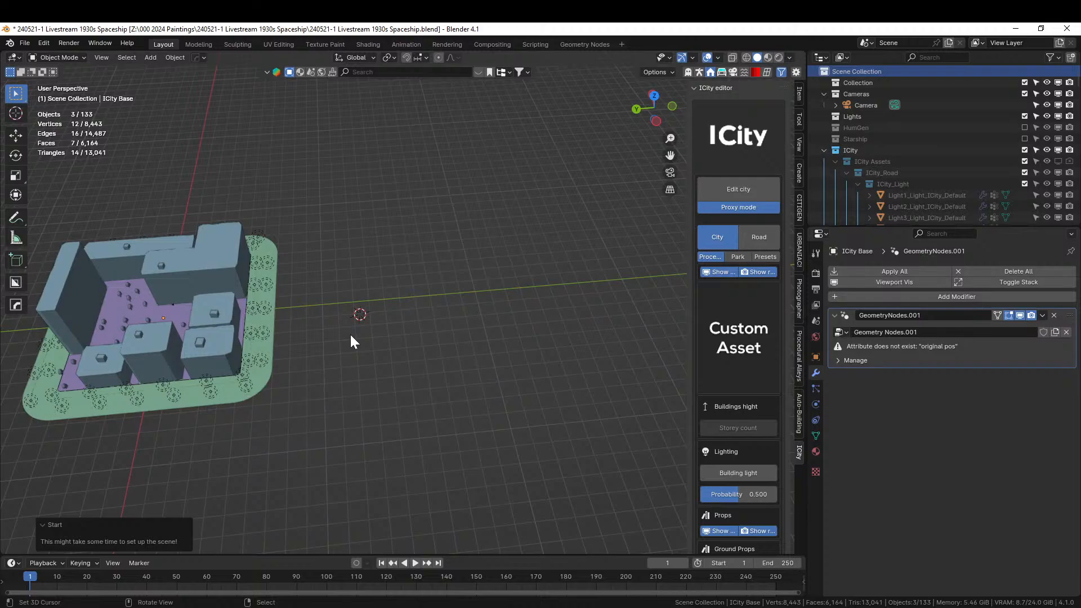
{"action": "middle_click_drag", "start_coordinate": [210, 445], "coordinate": [476, 430], "text": "shift"}
{"action": "scroll", "coordinate": [515, 366], "scroll_direction": "up", "scroll_amount": 3}
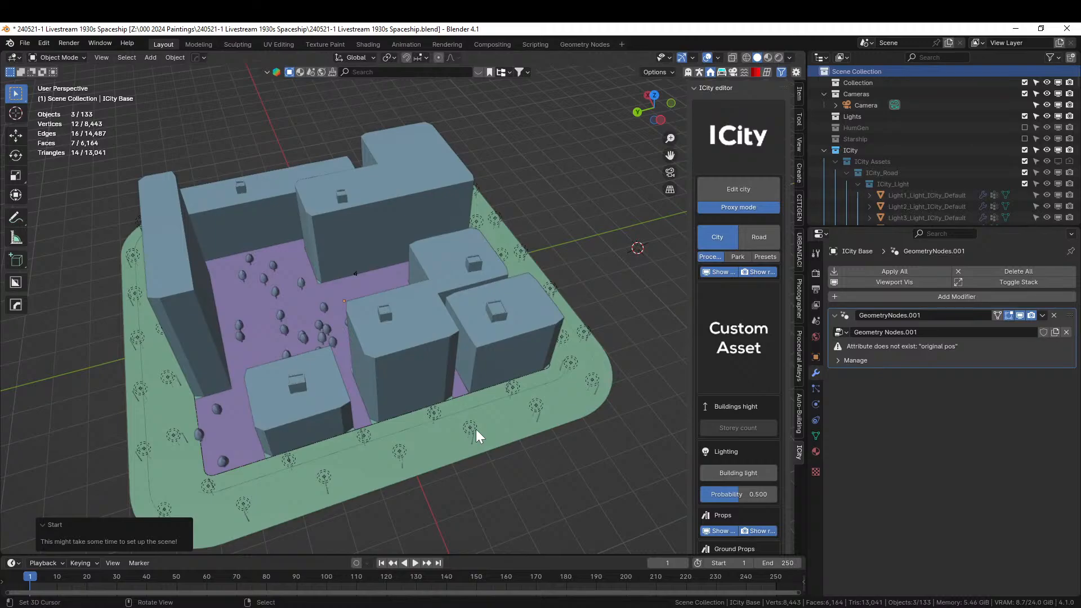
{"action": "mouse_move", "coordinate": [504, 356]}
{"action": "middle_mouse_down"}
{"action": "mouse_move", "coordinate": [481, 340]}
{"action": "mouse_move", "coordinate": [445, 350]}
{"action": "mouse_move", "coordinate": [513, 339]}
{"action": "mouse_move", "coordinate": [517, 363]}
{"action": "middle_mouse_up"}
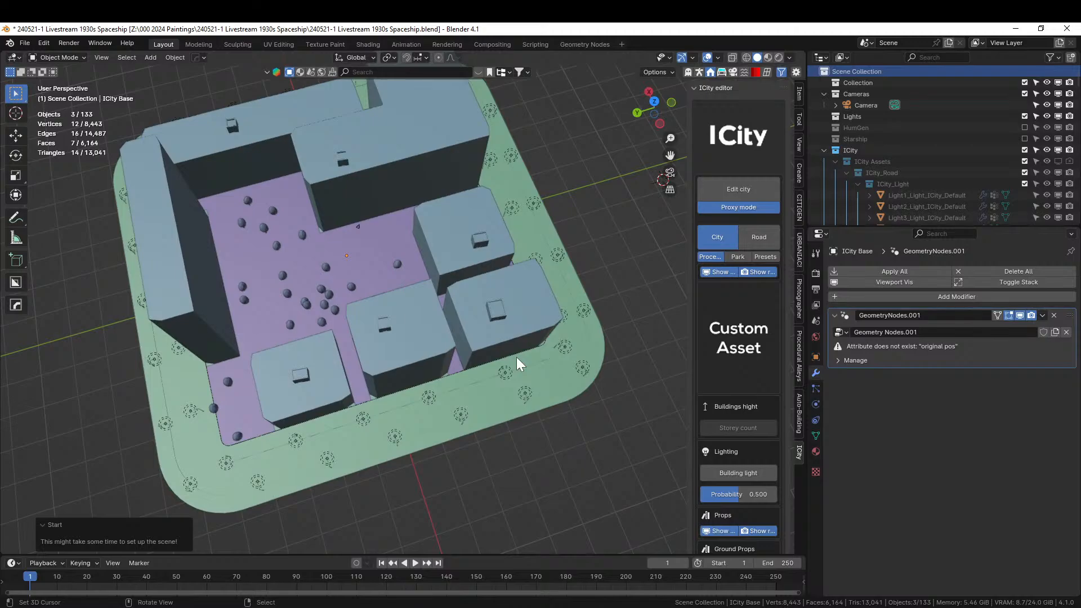
{"action": "middle_click_drag", "start_coordinate": [589, 381], "coordinate": [427, 385]}
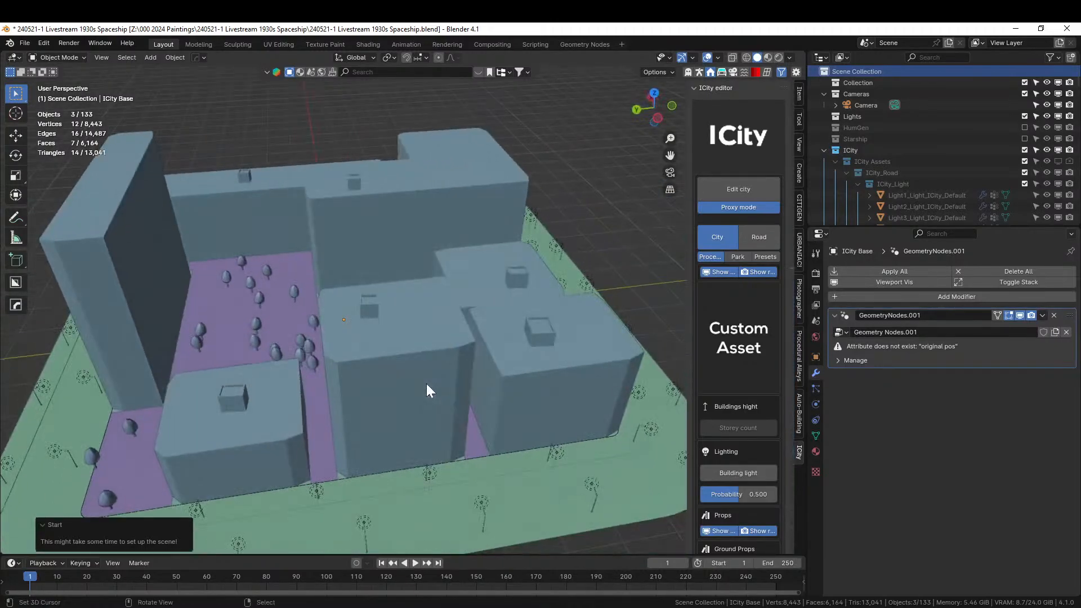
{"action": "mouse_move", "coordinate": [427, 383]}
{"action": "middle_mouse_down"}
{"action": "mouse_move", "coordinate": [446, 366]}
{"action": "mouse_move", "coordinate": [435, 341]}
{"action": "mouse_move", "coordinate": [431, 389]}
{"action": "middle_mouse_up"}
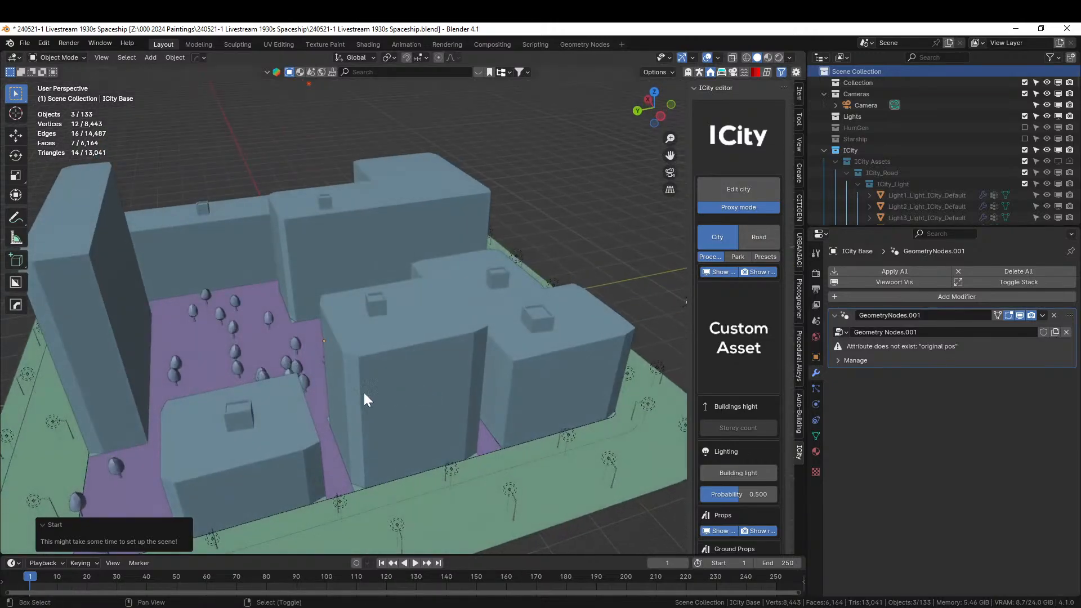
{"action": "middle_click_drag", "start_coordinate": [360, 393], "coordinate": [511, 379], "text": "shift"}
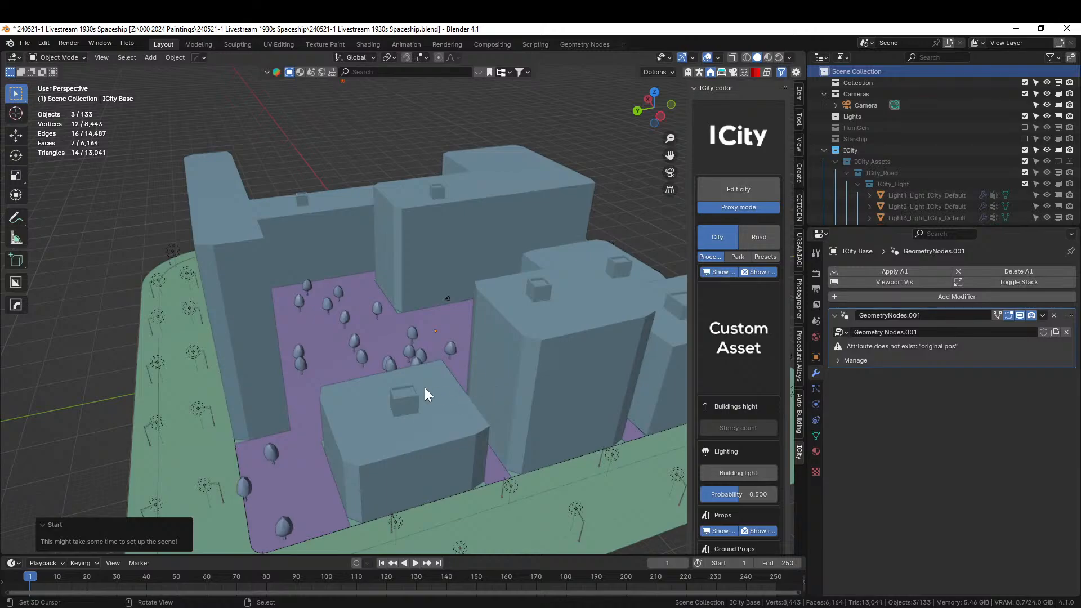
{"action": "middle_click_drag", "start_coordinate": [431, 400], "coordinate": [469, 382]}
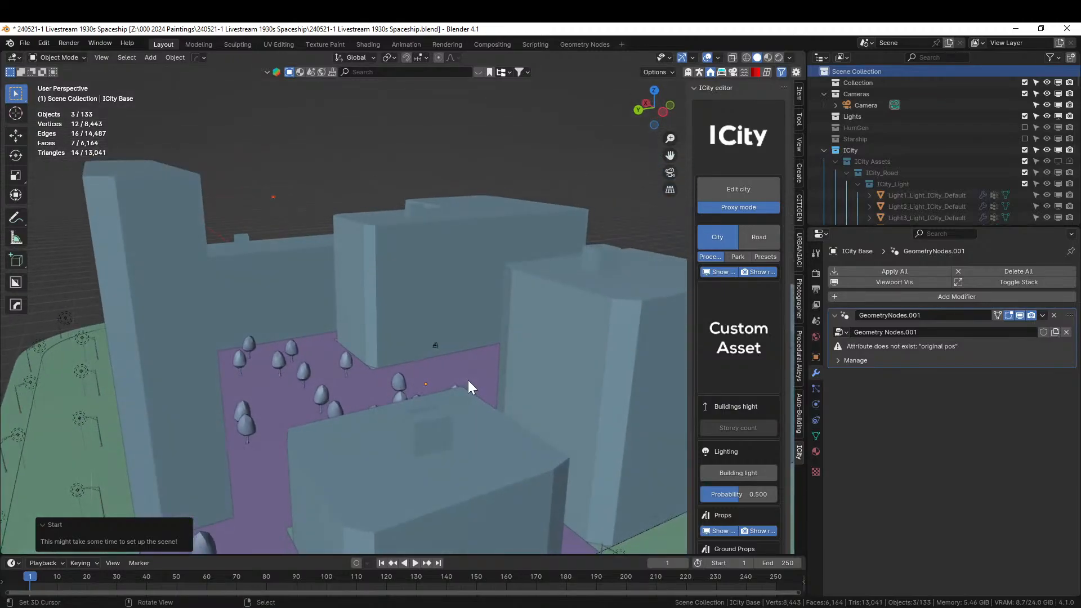
{"action": "middle_click_drag", "start_coordinate": [468, 382], "coordinate": [551, 343]}
{"action": "scroll", "coordinate": [488, 408], "scroll_direction": "down", "scroll_amount": 3}
{"action": "scroll", "coordinate": [478, 393], "scroll_direction": "up", "scroll_amount": 1}
{"action": "scroll", "coordinate": [512, 443], "scroll_direction": "down", "scroll_amount": 4}
{"action": "scroll", "coordinate": [498, 432], "scroll_direction": "up", "scroll_amount": 4}
{"action": "scroll", "coordinate": [479, 447], "scroll_direction": "down", "scroll_amount": 5}
{"action": "scroll", "coordinate": [513, 354], "scroll_direction": "up", "scroll_amount": 5}
In top view, edit the ICity base and extrude its front boundary edge about 72 m along negative Y to add another city block
{"action": "key", "text": "KP_7"}
{"action": "scroll", "coordinate": [551, 343], "scroll_direction": "down", "scroll_amount": 4}
{"action": "scroll", "coordinate": [551, 343], "scroll_direction": "down", "scroll_amount": 2}
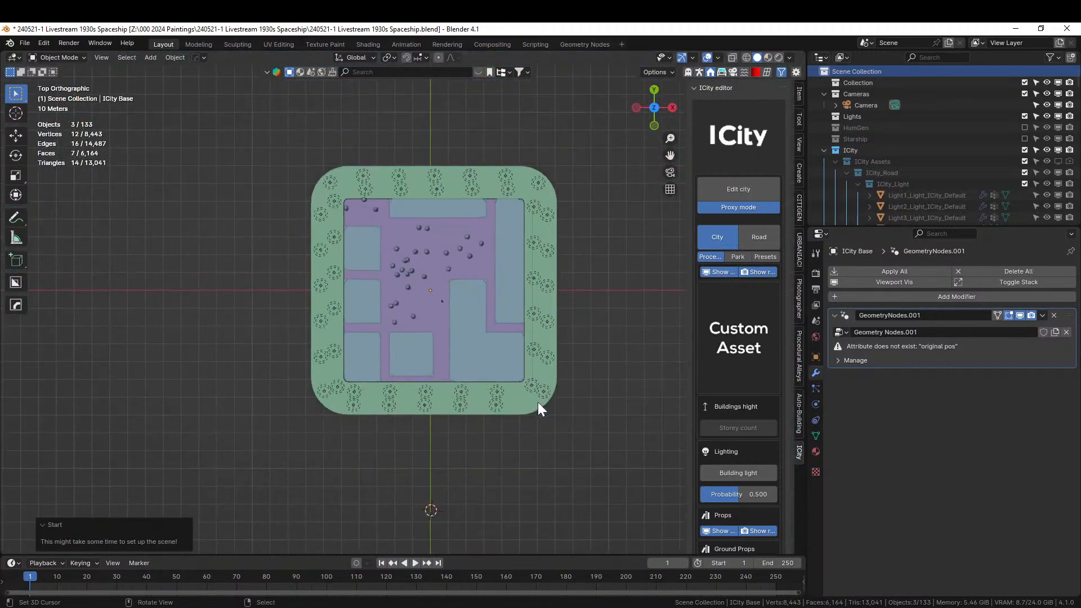
{"action": "left_click", "coordinate": [741, 189]}
{"action": "scroll", "coordinate": [440, 429], "scroll_direction": "down", "scroll_amount": 2}
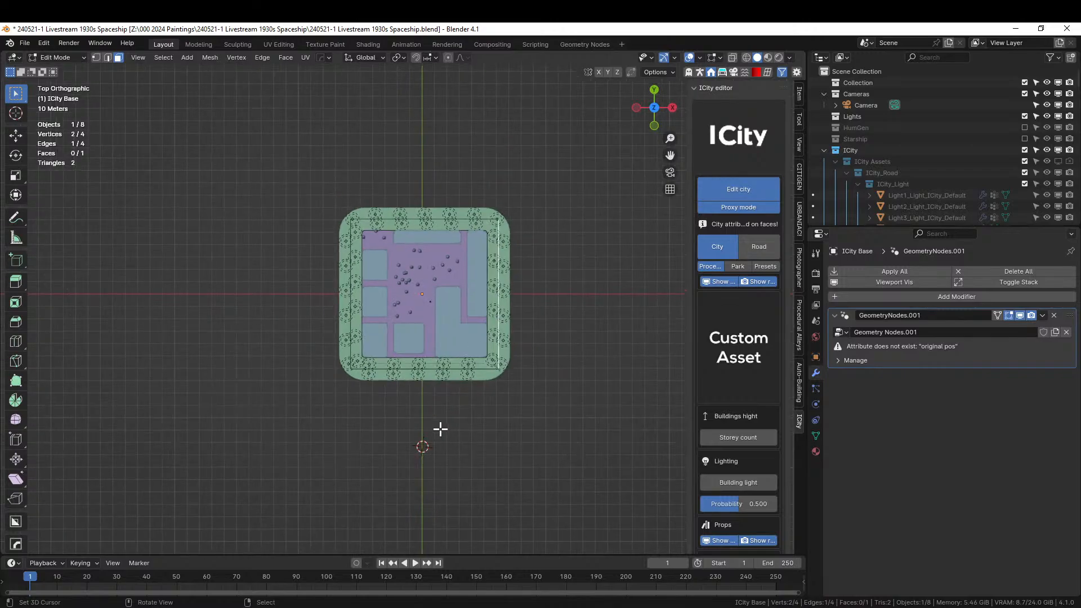
{"action": "key", "text": "2"}
{"action": "left_click", "coordinate": [418, 370]}
{"action": "key", "text": "e"}
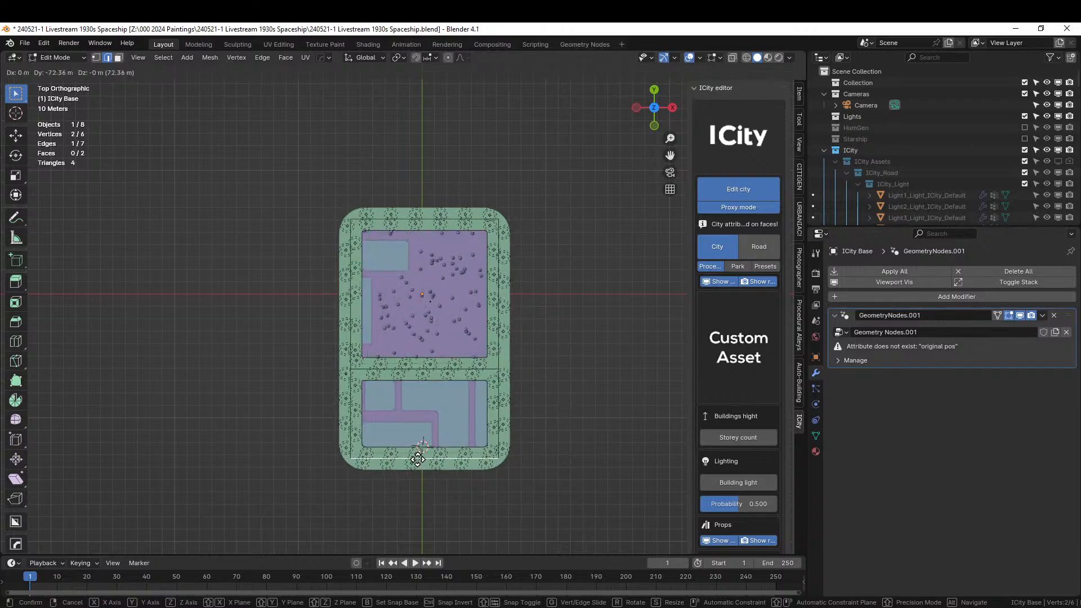
{"action": "left_click", "coordinate": [419, 459]}
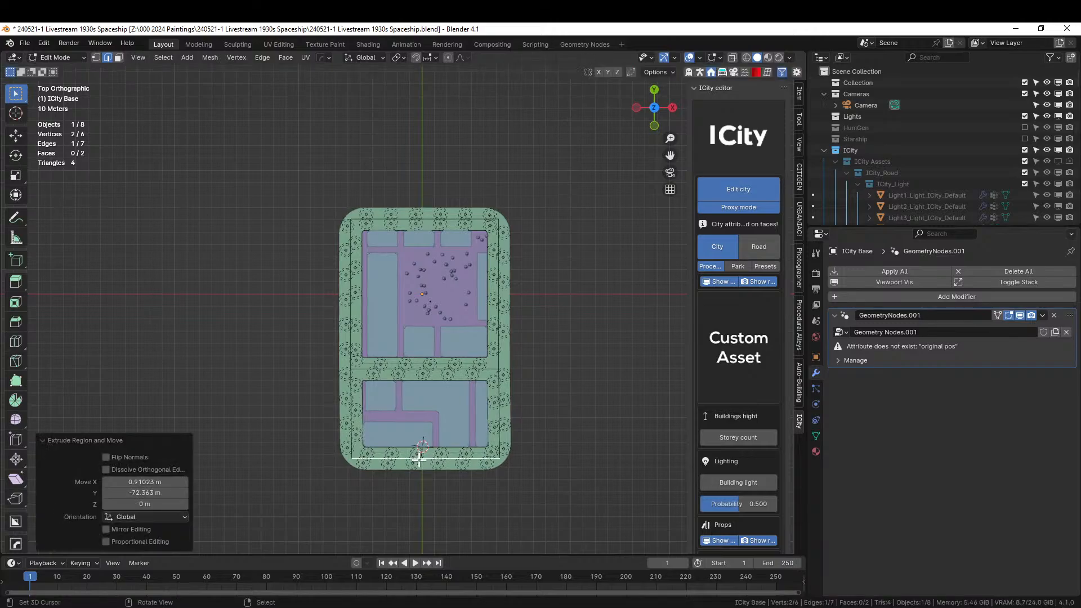
In top view, extrude the two boundary edges on the negative X side about 60 m along negative X to add two blocks
{"action": "scroll", "coordinate": [473, 446], "scroll_direction": "up", "scroll_amount": 3}
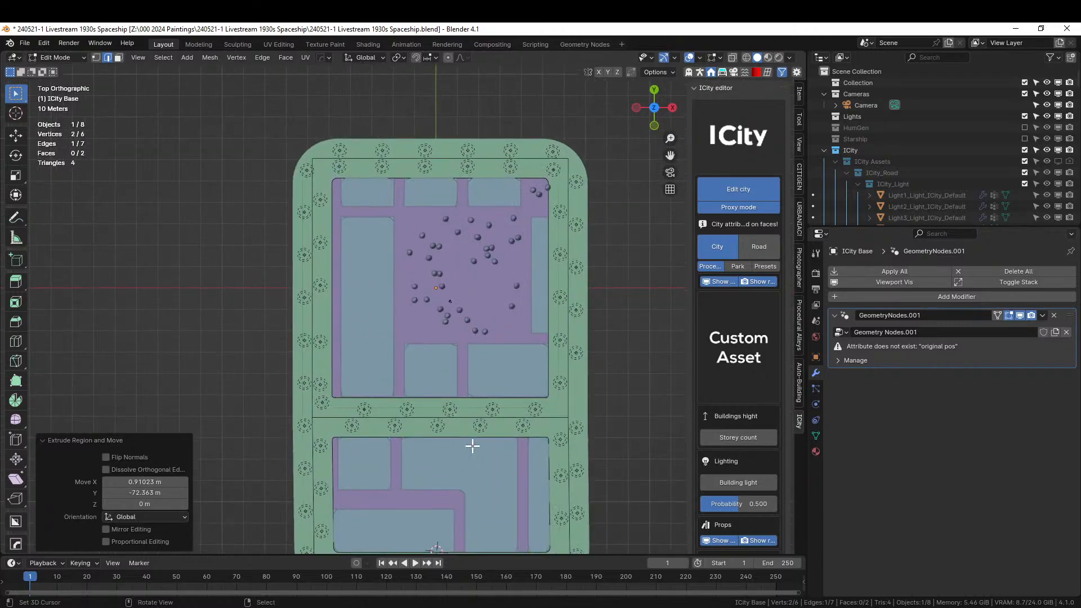
{"action": "scroll", "coordinate": [473, 445], "scroll_direction": "down", "scroll_amount": 3}
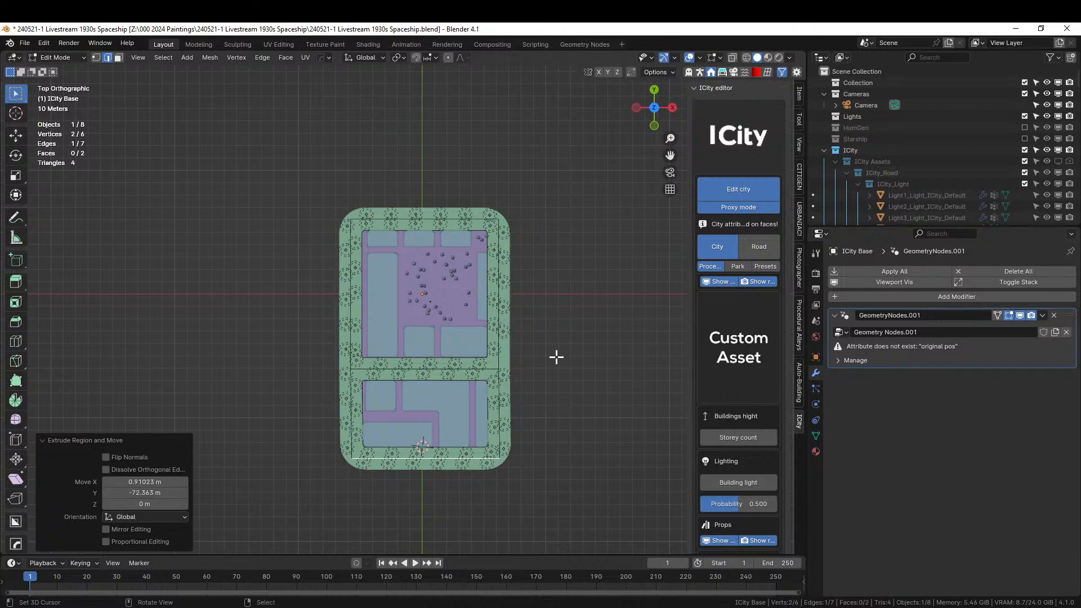
{"action": "middle_click_drag", "start_coordinate": [312, 325], "coordinate": [516, 280]}
{"action": "scroll", "coordinate": [515, 280], "scroll_direction": "up", "scroll_amount": 2}
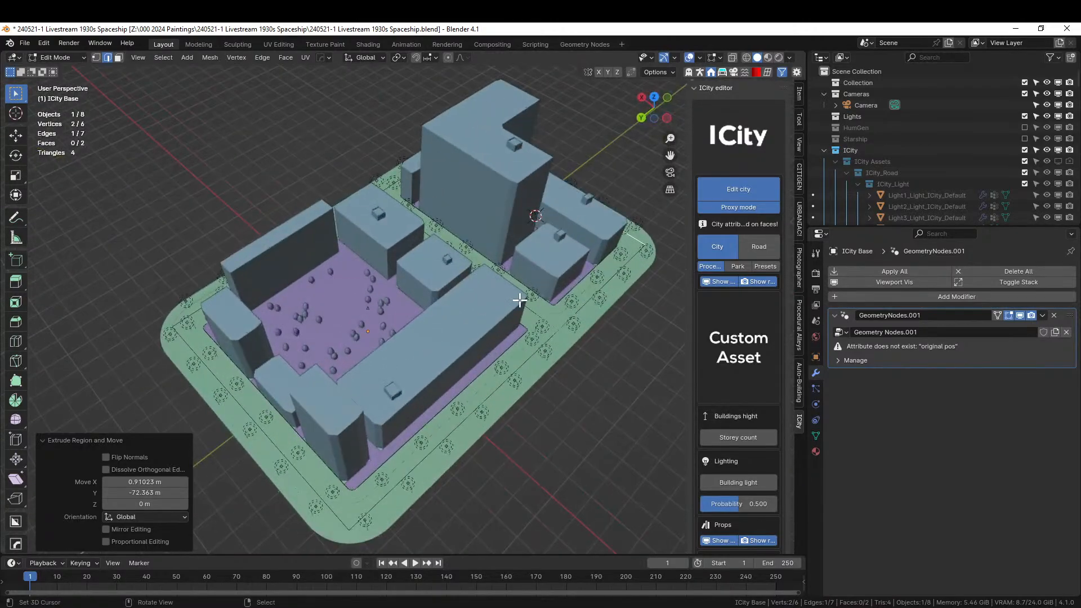
{"action": "key", "text": "KP_7"}
{"action": "scroll", "coordinate": [495, 332], "scroll_direction": "down", "scroll_amount": 3}
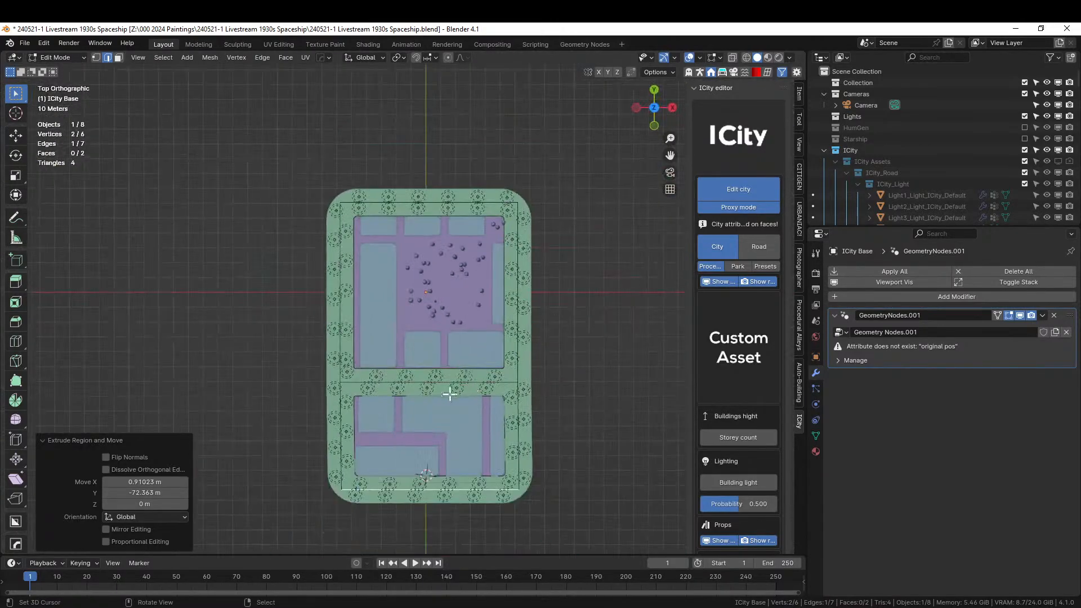
{"action": "left_click", "coordinate": [338, 241]}
{"action": "left_click", "coordinate": [341, 400], "text": "shift"}
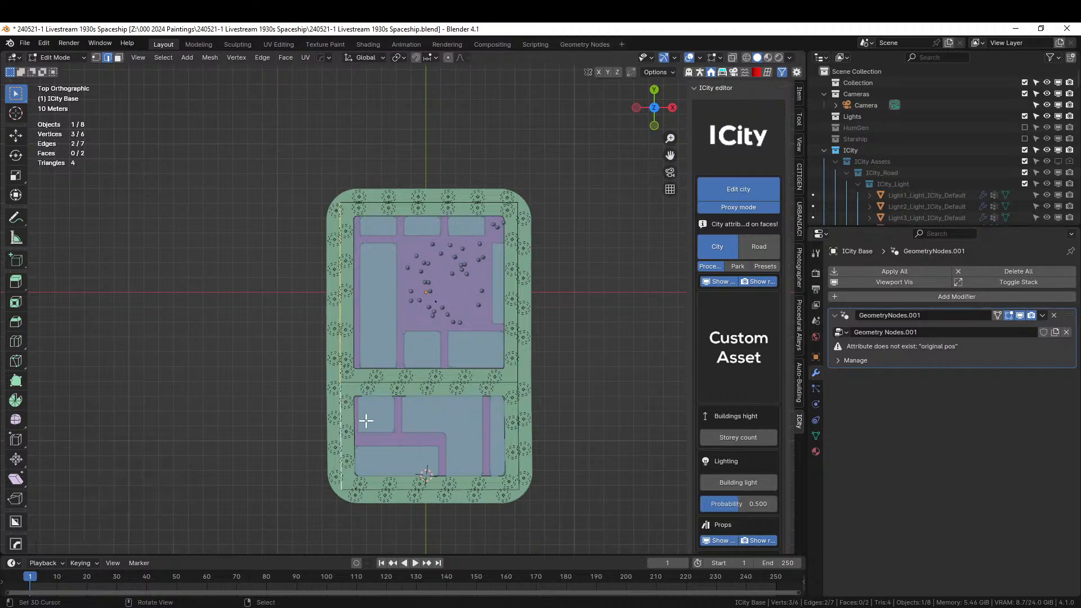
{"action": "key", "text": "e"}
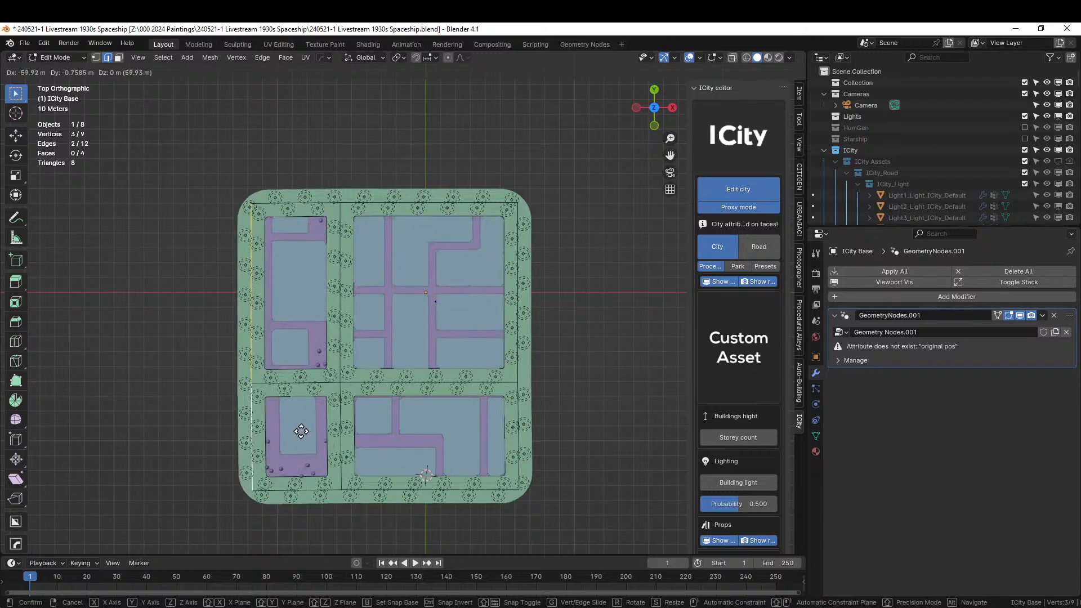
{"action": "left_click", "coordinate": [300, 432]}
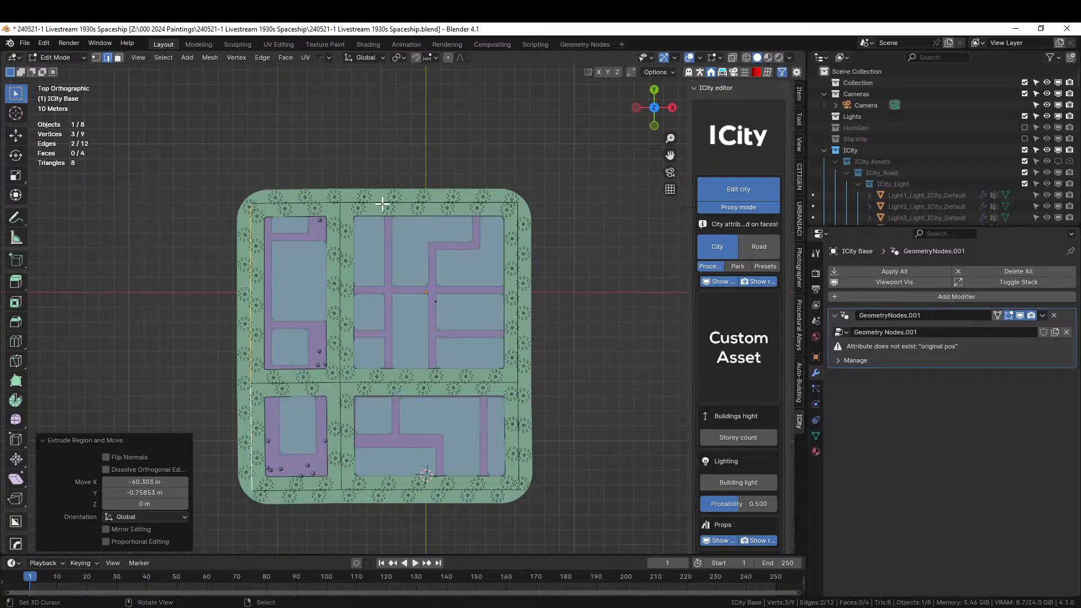
Move the two boundary edges on the positive Y side about 54 m along negative Y to shorten the back row of blocks
{"action": "left_click", "coordinate": [349, 203]}
{"action": "left_click", "coordinate": [335, 202], "text": "shift"}
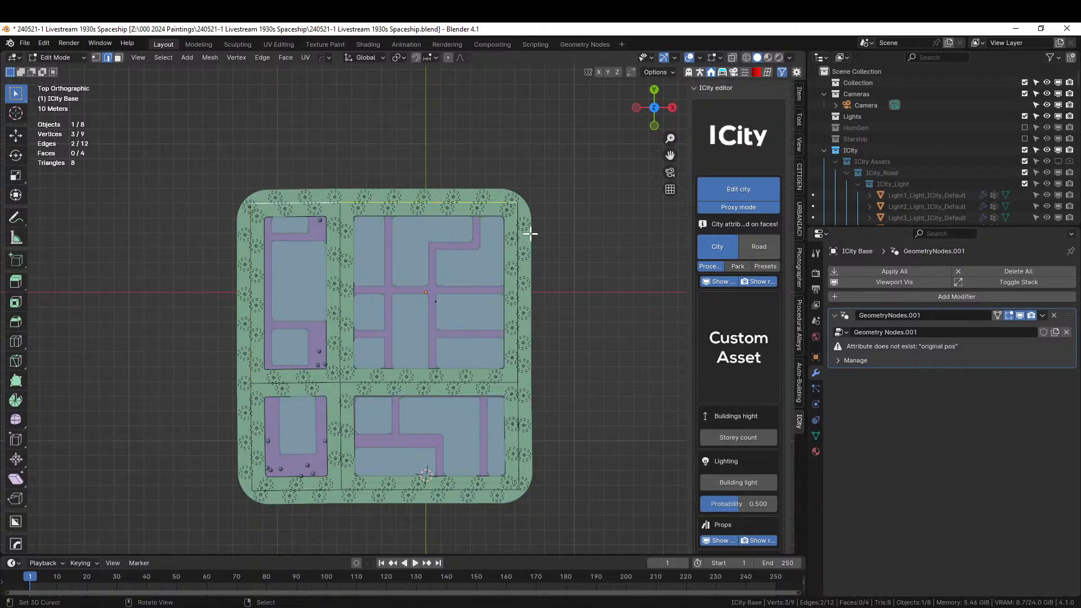
{"action": "key", "text": "g"}
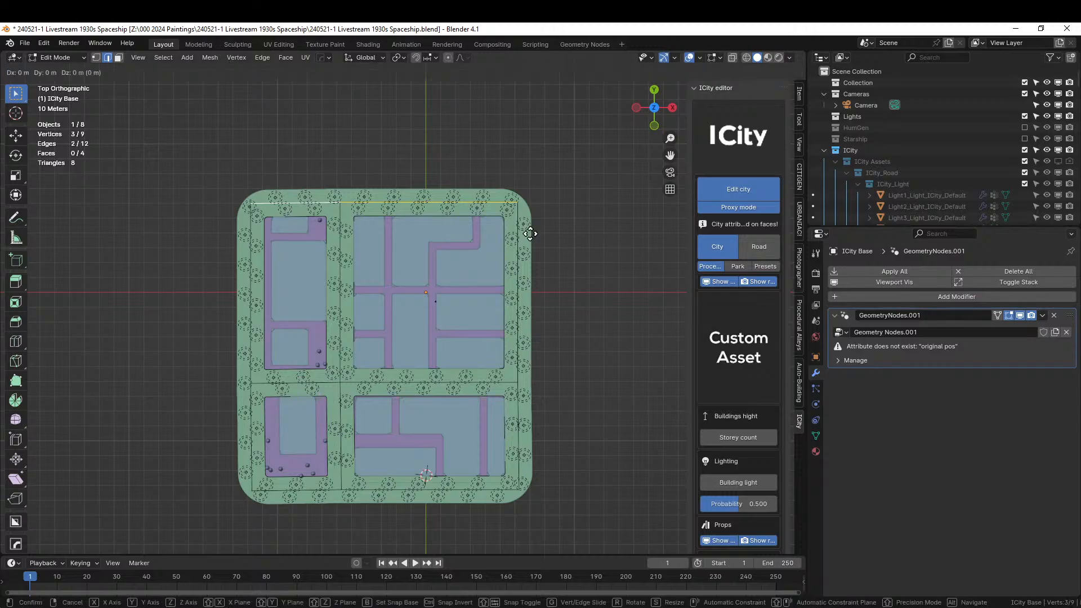
{"action": "key", "text": "y"}
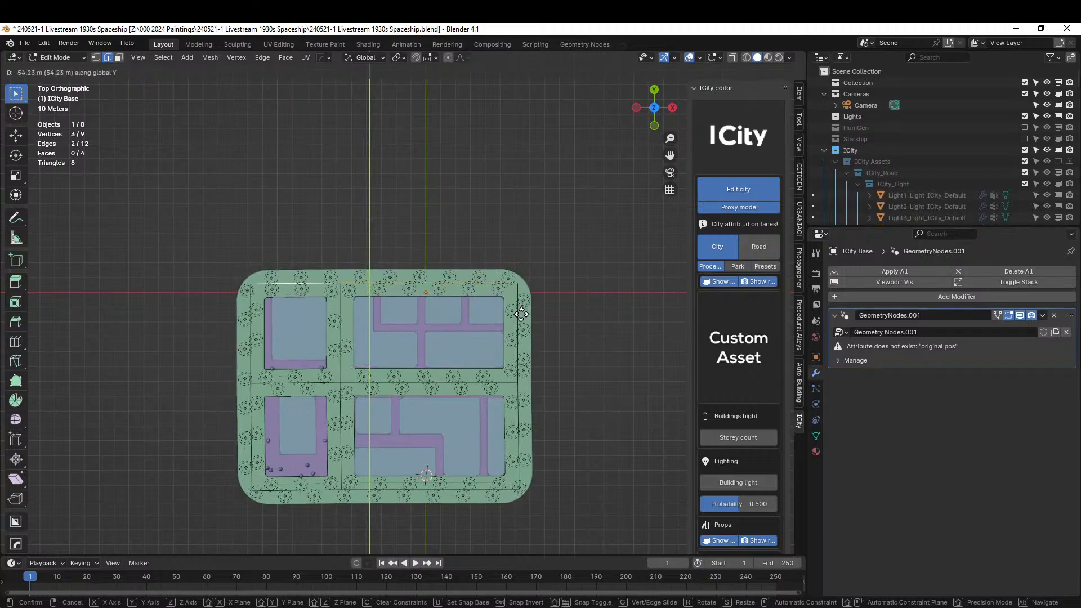
{"action": "left_click", "coordinate": [520, 314]}
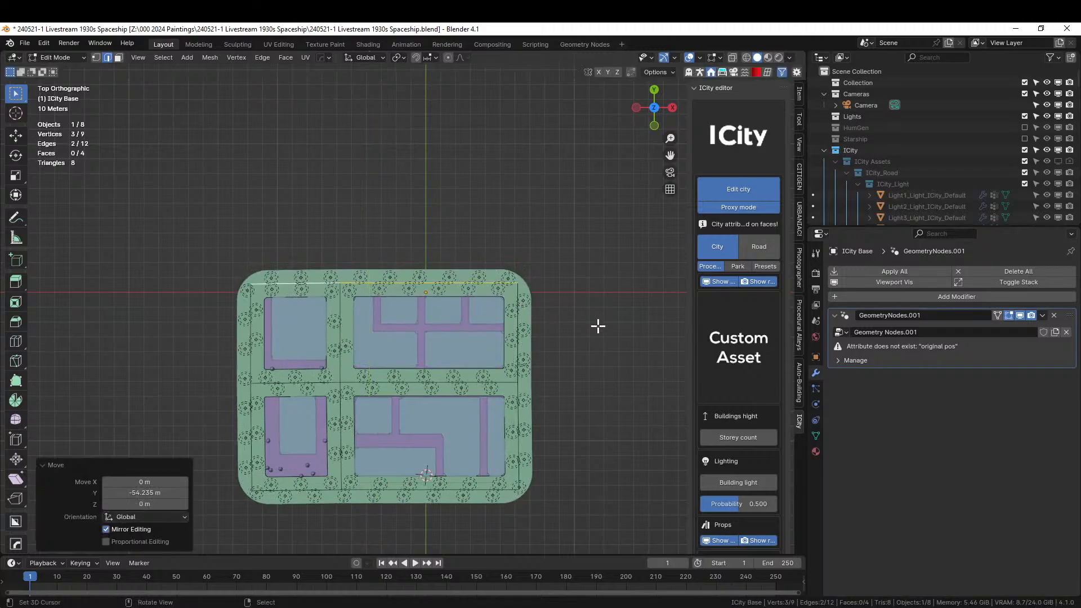
Select the central road edge loop running along X and set its street type to 2 through the road side count option
{"action": "middle_click_drag", "start_coordinate": [505, 403], "coordinate": [362, 357]}
{"action": "key", "text": "KP_7"}
{"action": "scroll", "coordinate": [418, 399], "scroll_direction": "up", "scroll_amount": 1}
{"action": "scroll", "coordinate": [418, 398], "scroll_direction": "down", "scroll_amount": 3}
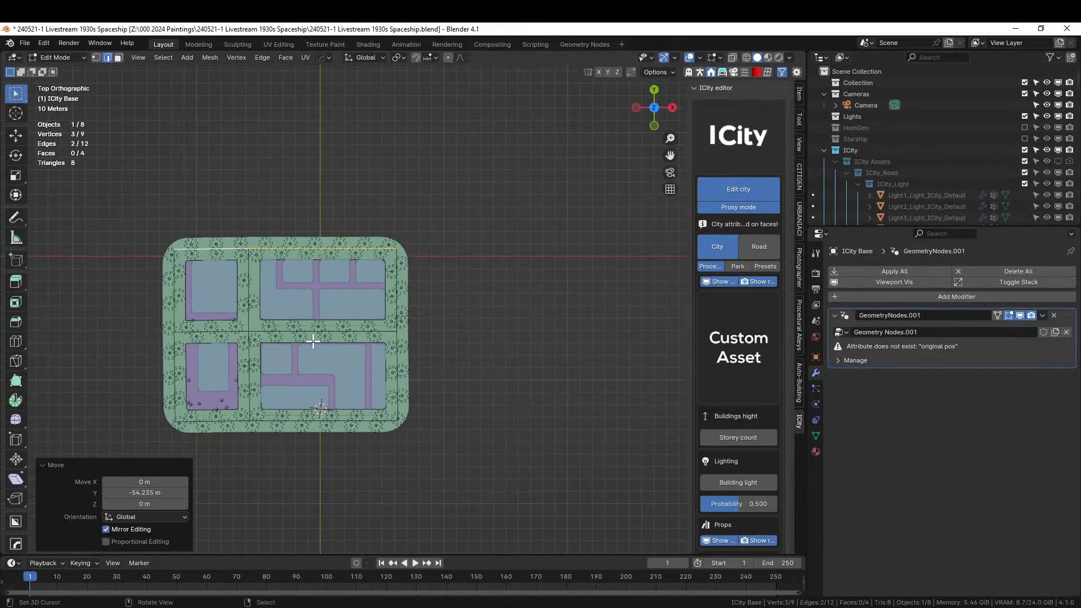
{"action": "left_click", "coordinate": [205, 332], "text": "alt"}
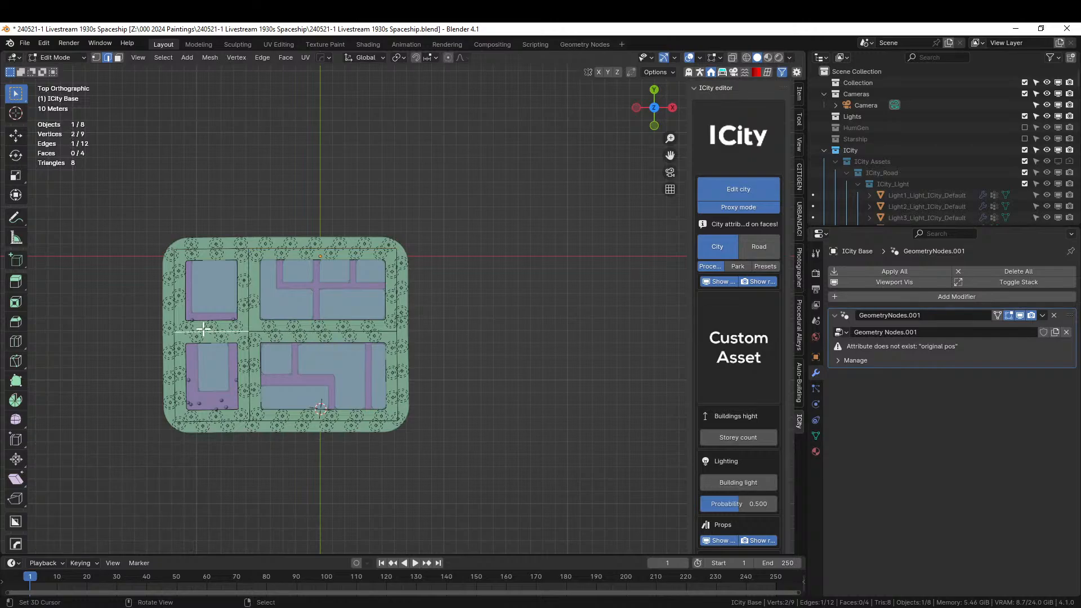
{"action": "left_click", "coordinate": [765, 248]}
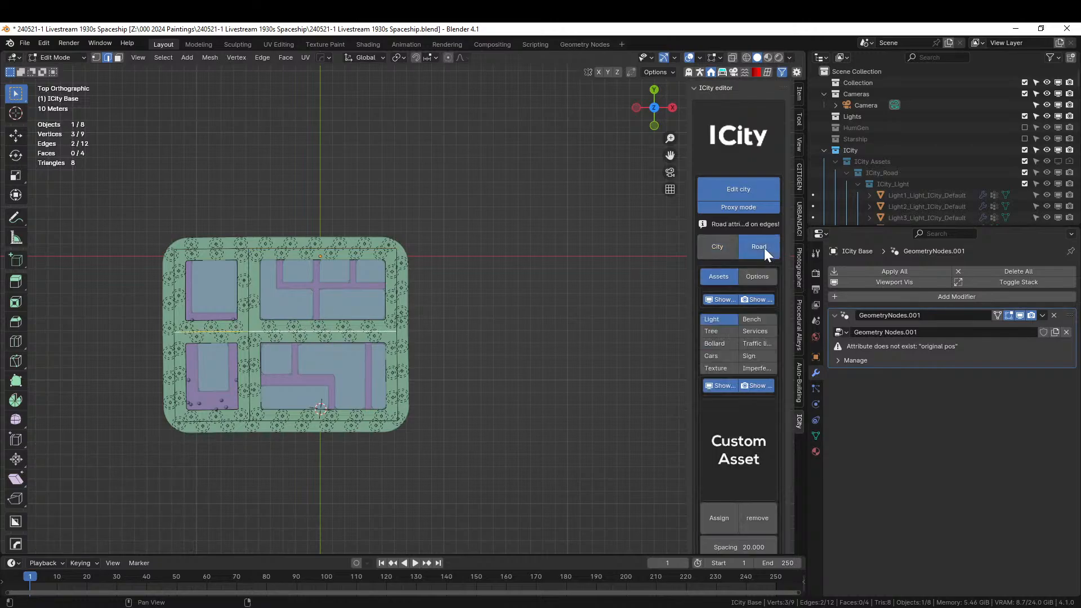
{"action": "left_click", "coordinate": [763, 276]}
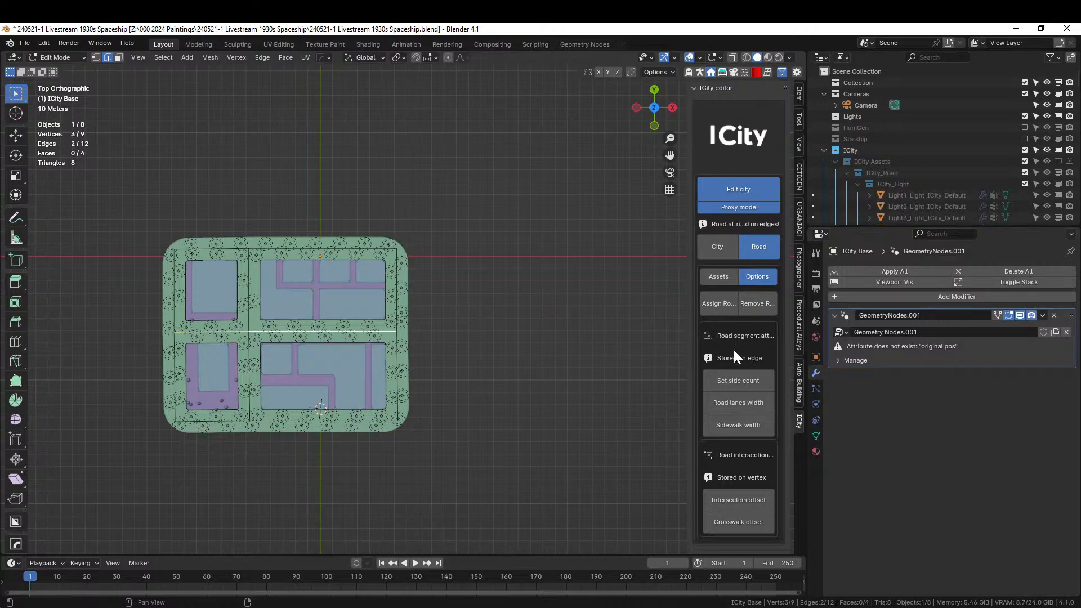
{"action": "left_click", "coordinate": [739, 383]}
{"action": "left_click", "coordinate": [855, 400]}
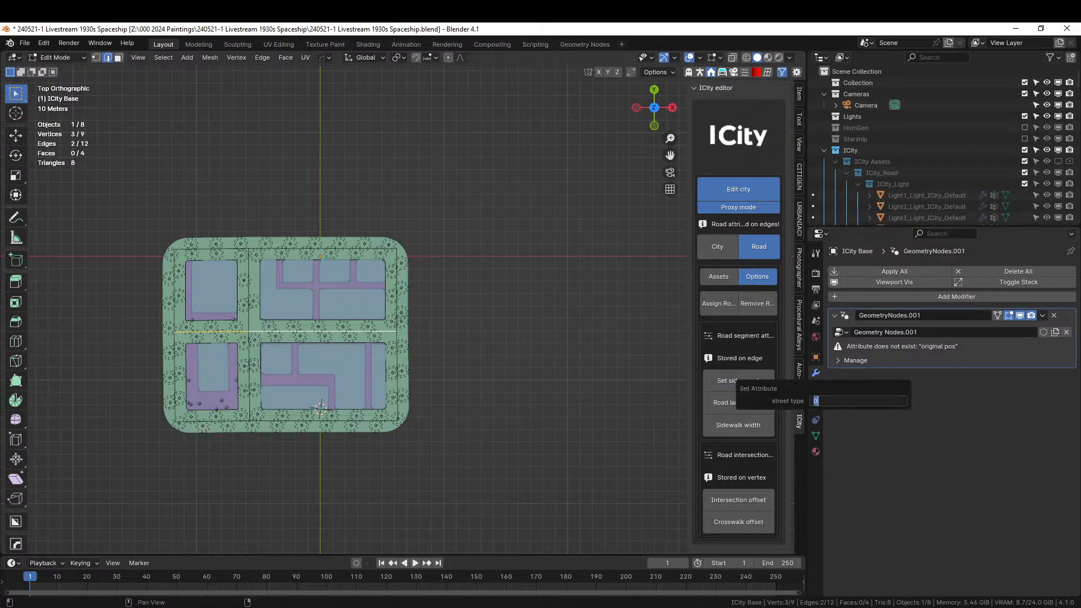
{"action": "type", "text": "2"}
{"action": "key", "text": "Return"}
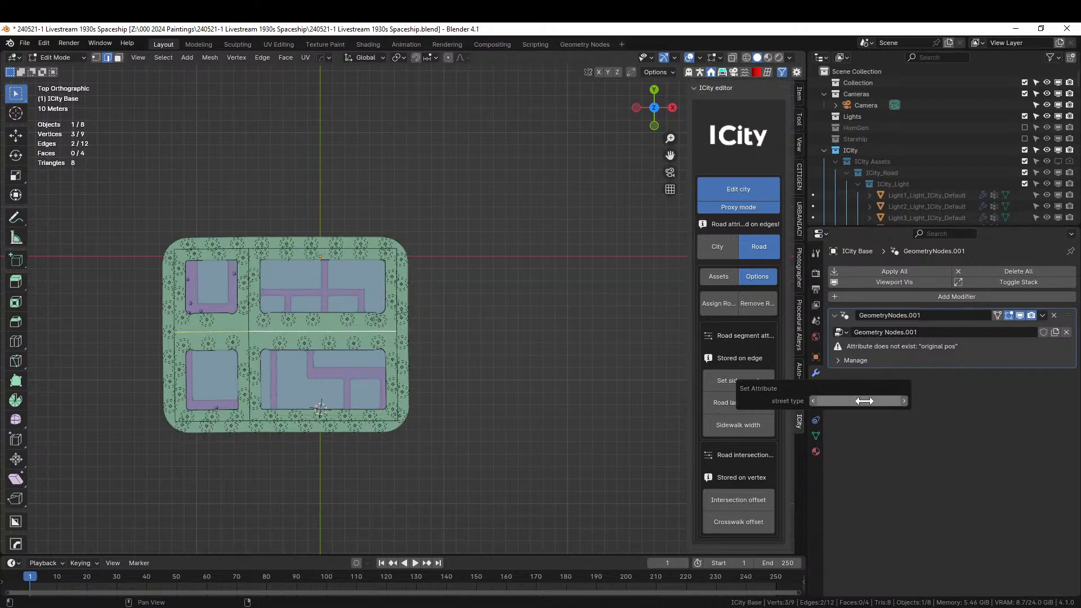
Extrude the negative X boundary edges diagonally, about 59 m along negative X and 27 m along Y, to add two slanted blocks
{"action": "middle_click_drag", "start_coordinate": [193, 386], "coordinate": [372, 316]}
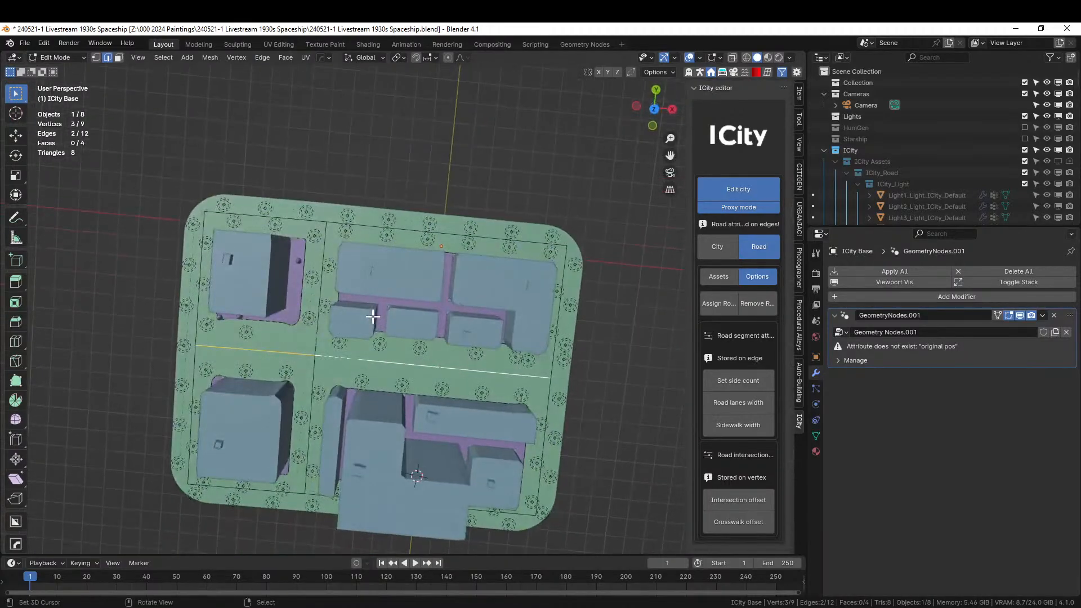
{"action": "key", "text": "KP_7"}
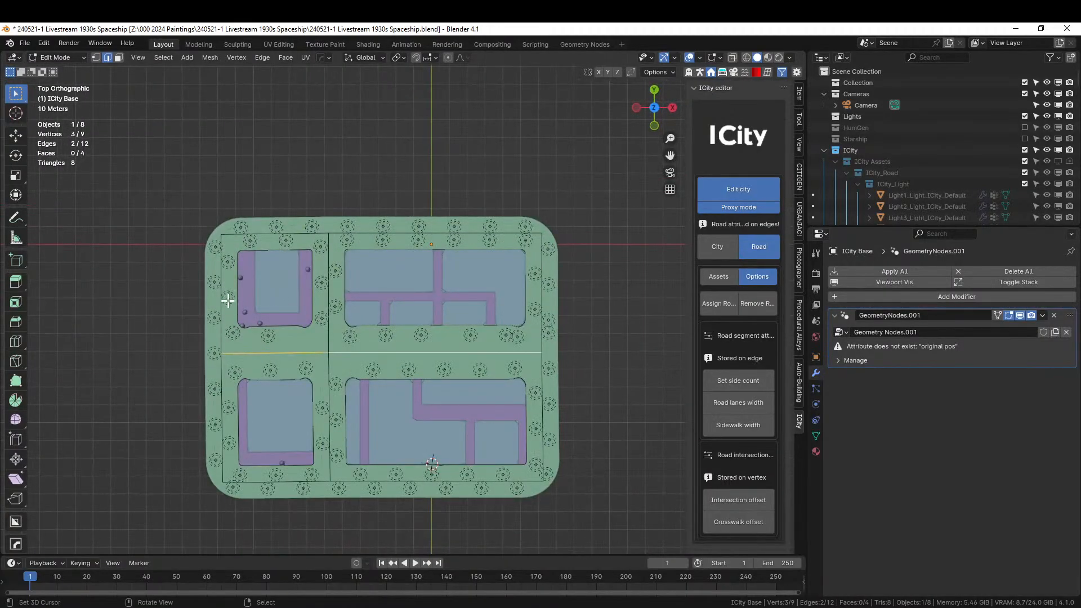
{"action": "left_click", "coordinate": [222, 296]}
{"action": "left_click", "coordinate": [223, 383], "text": "shift"}
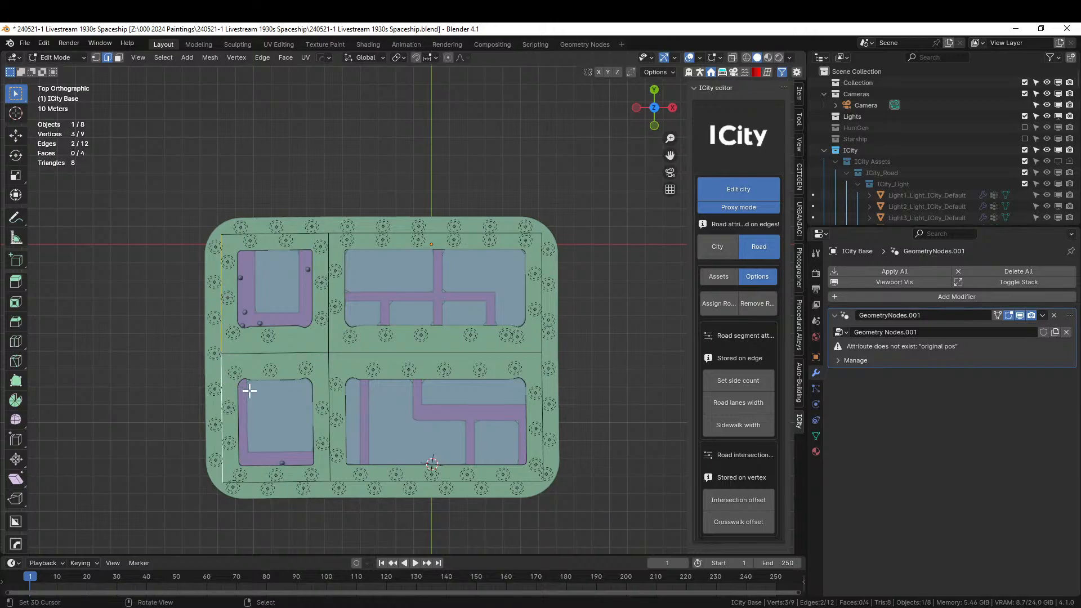
{"action": "key", "text": "e"}
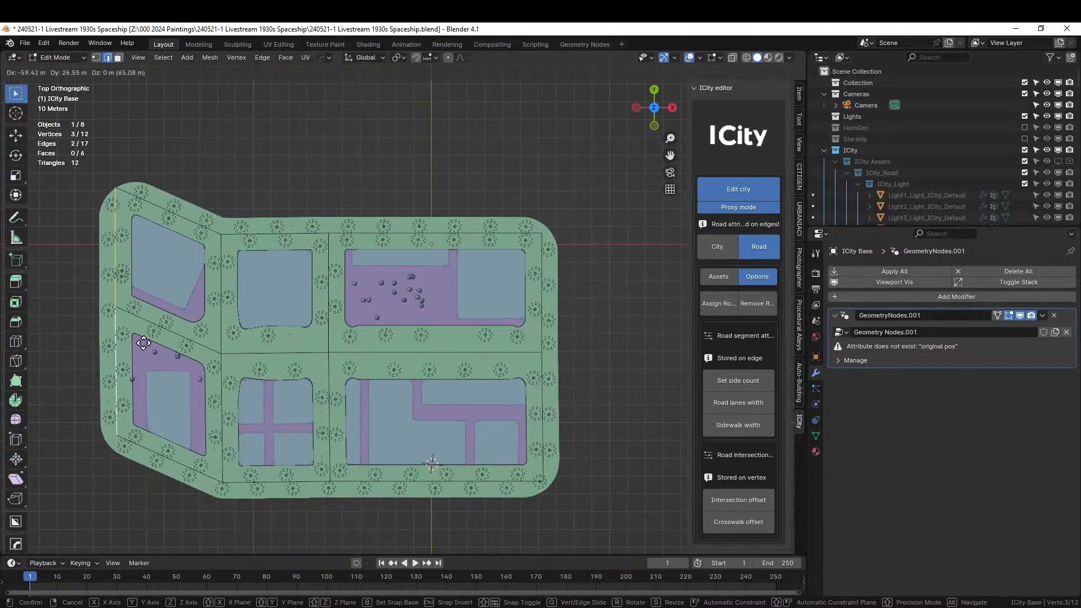
{"action": "left_click", "coordinate": [144, 341]}
Set the street type to 2 on the slanted road edge between the two new diagonal blocks
{"action": "left_click", "coordinate": [178, 347]}
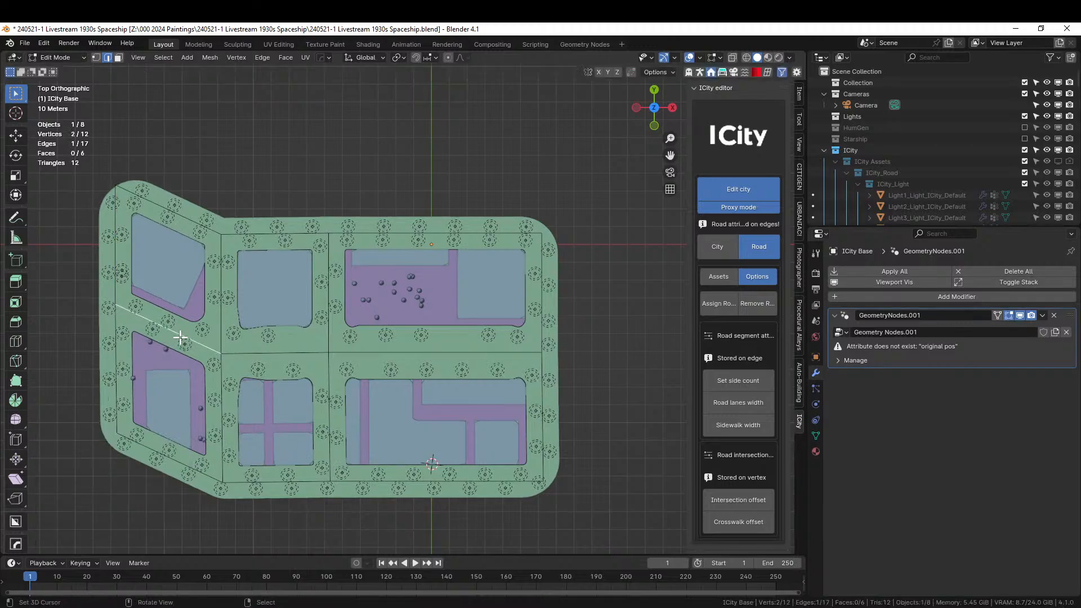
{"action": "left_click", "coordinate": [745, 379]}
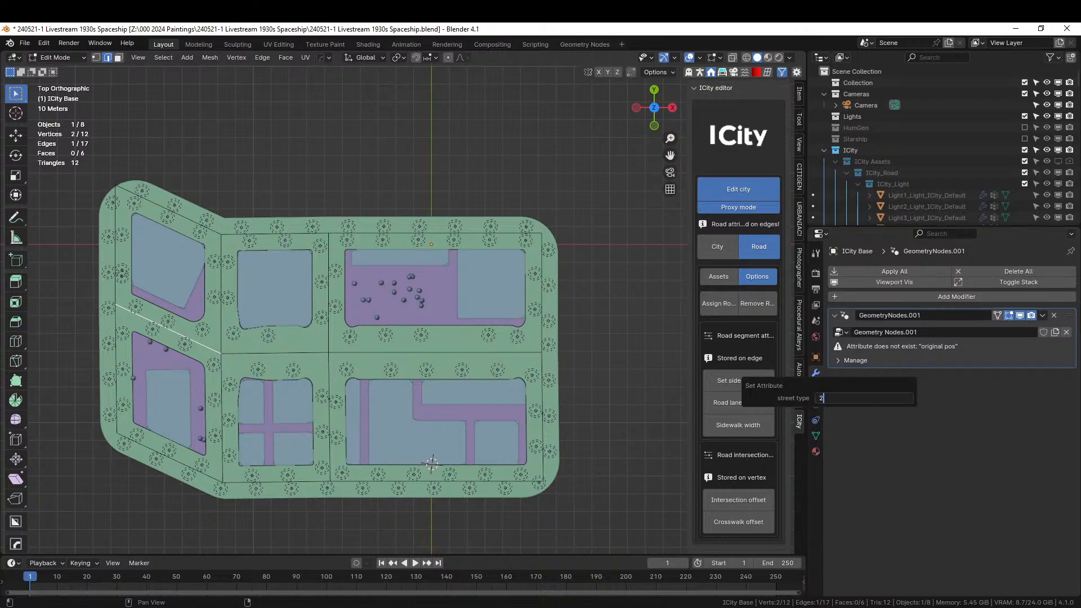
{"action": "key", "text": "Return"}
Extrude the large block's back edge about 64 m along Y and connect its corner vertex to the slanted block's outer corner
{"action": "middle_click_drag", "start_coordinate": [627, 374], "coordinate": [202, 377]}
{"action": "scroll", "coordinate": [427, 292], "scroll_direction": "up", "scroll_amount": 3}
{"action": "scroll", "coordinate": [244, 348], "scroll_direction": "down", "scroll_amount": 4}
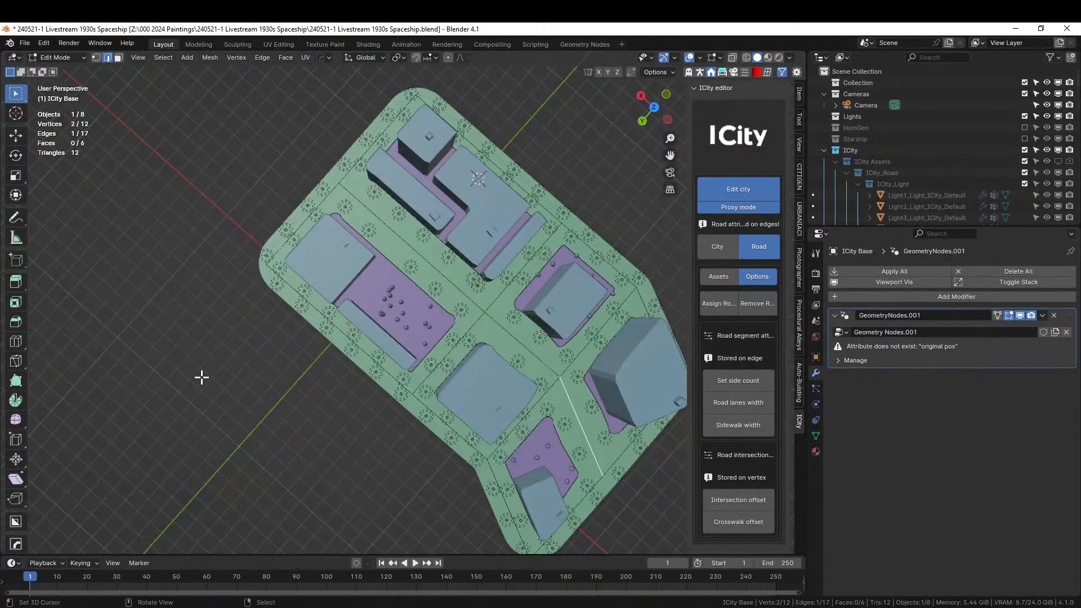
{"action": "key", "text": "KP_7"}
{"action": "scroll", "coordinate": [398, 350], "scroll_direction": "up", "scroll_amount": 1}
{"action": "middle_click_drag", "start_coordinate": [453, 261], "coordinate": [392, 313], "text": "shift"}
{"action": "key", "text": "e"}
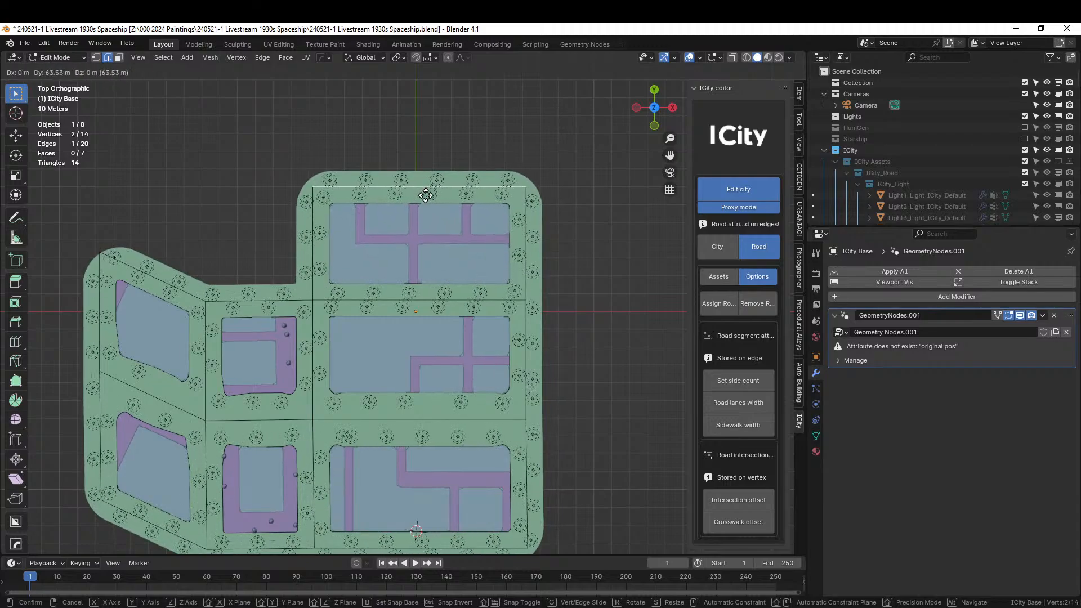
{"action": "left_click", "coordinate": [425, 195]}
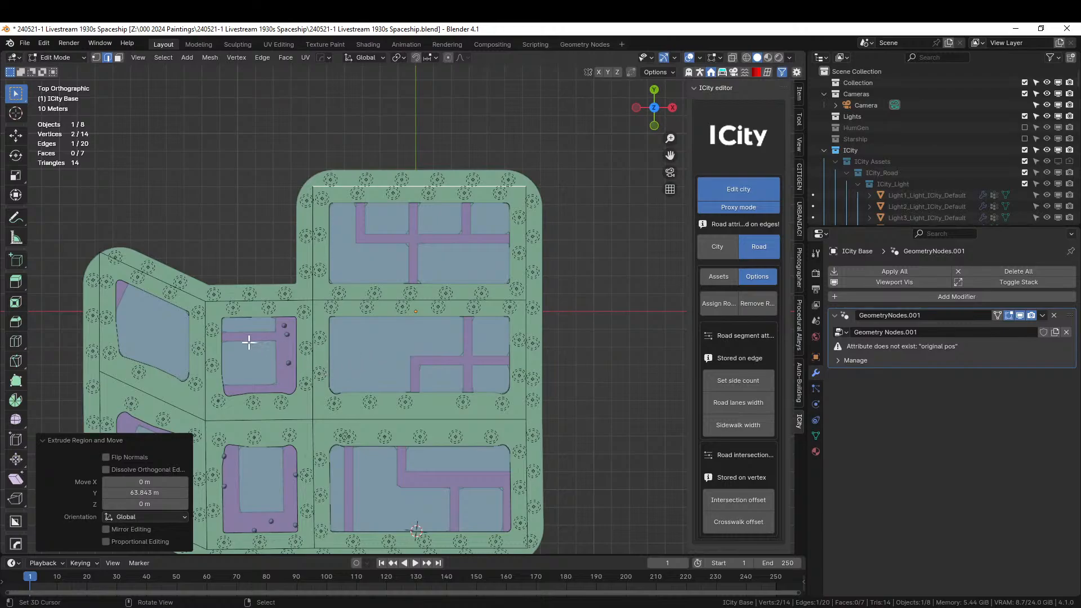
{"action": "key", "text": "1"}
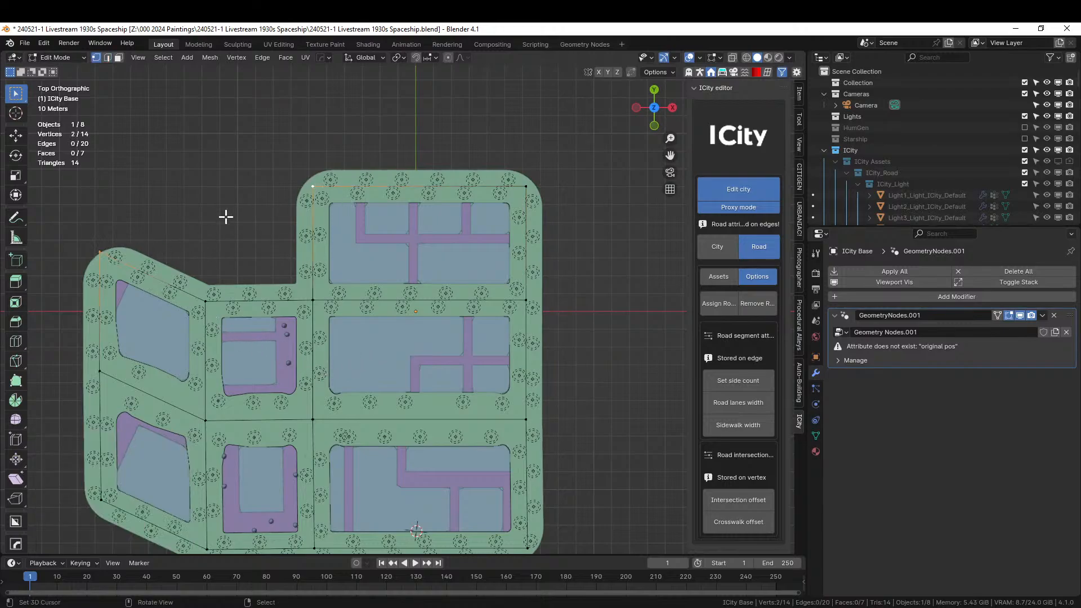
{"action": "key", "text": "f"}
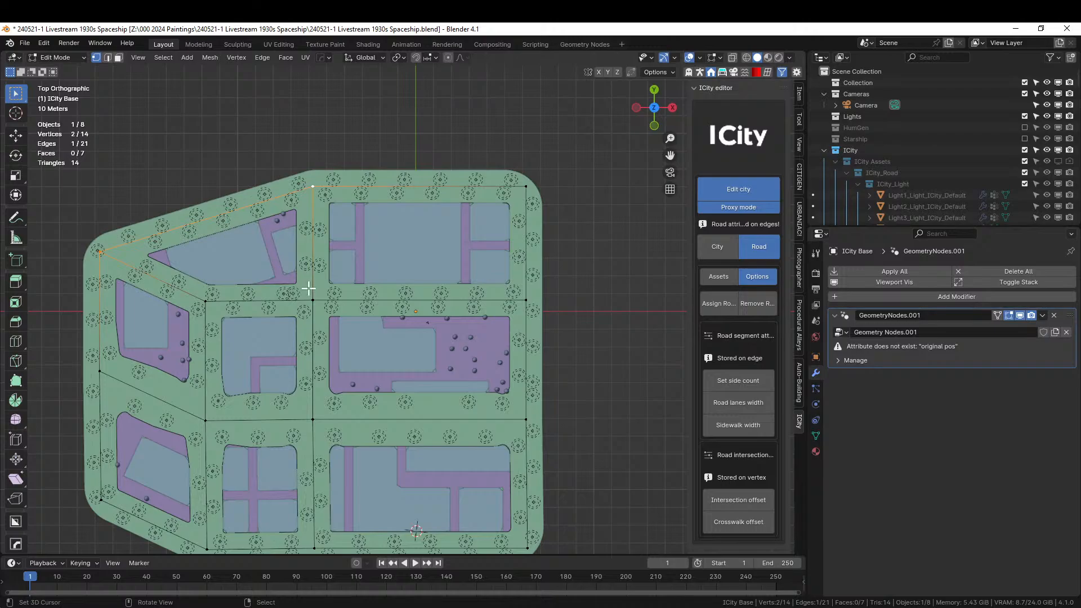
Select the small middle block's face and assign the Default_Park 03_ICity park to it
{"action": "middle_click_drag", "start_coordinate": [319, 330], "coordinate": [342, 328]}
{"action": "key", "text": "3"}
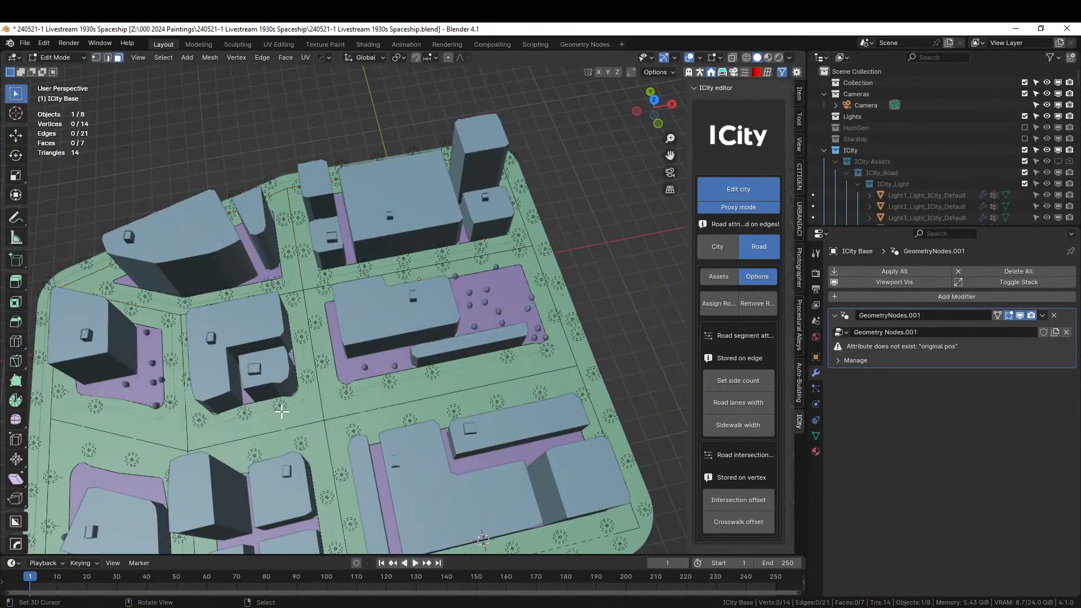
{"action": "left_click", "coordinate": [284, 412]}
{"action": "left_click", "coordinate": [723, 246]}
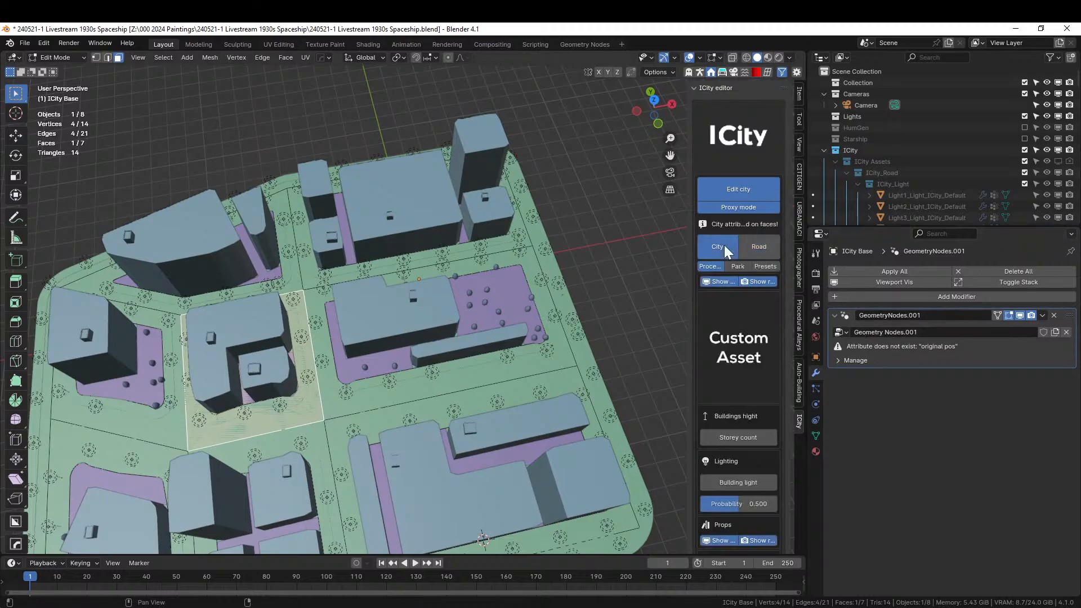
{"action": "left_click", "coordinate": [745, 268]}
{"action": "left_click", "coordinate": [748, 346]}
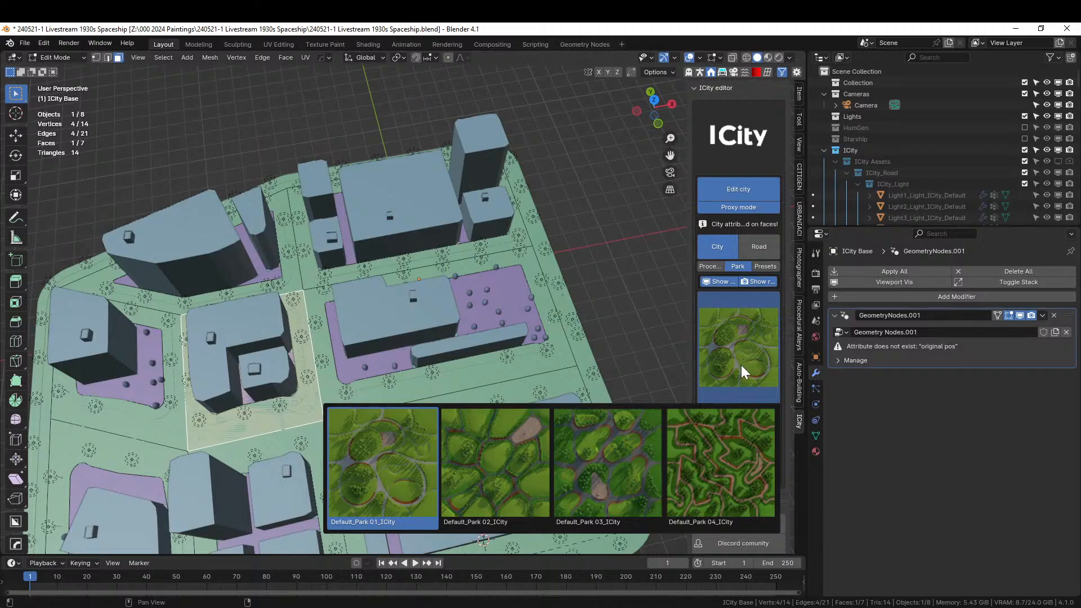
{"action": "left_click", "coordinate": [618, 474]}
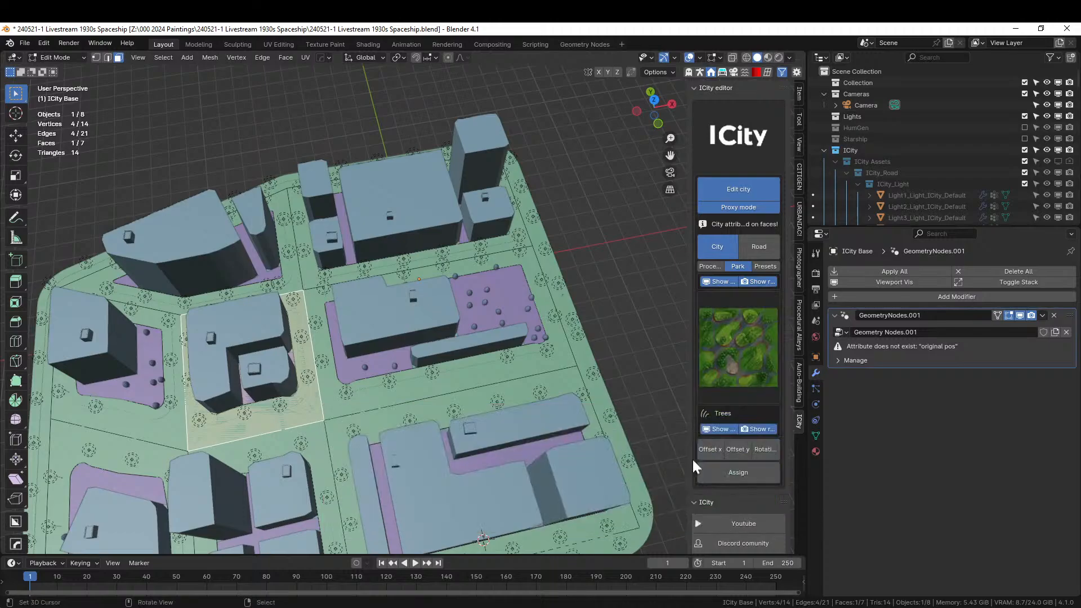
{"action": "left_click", "coordinate": [734, 474]}
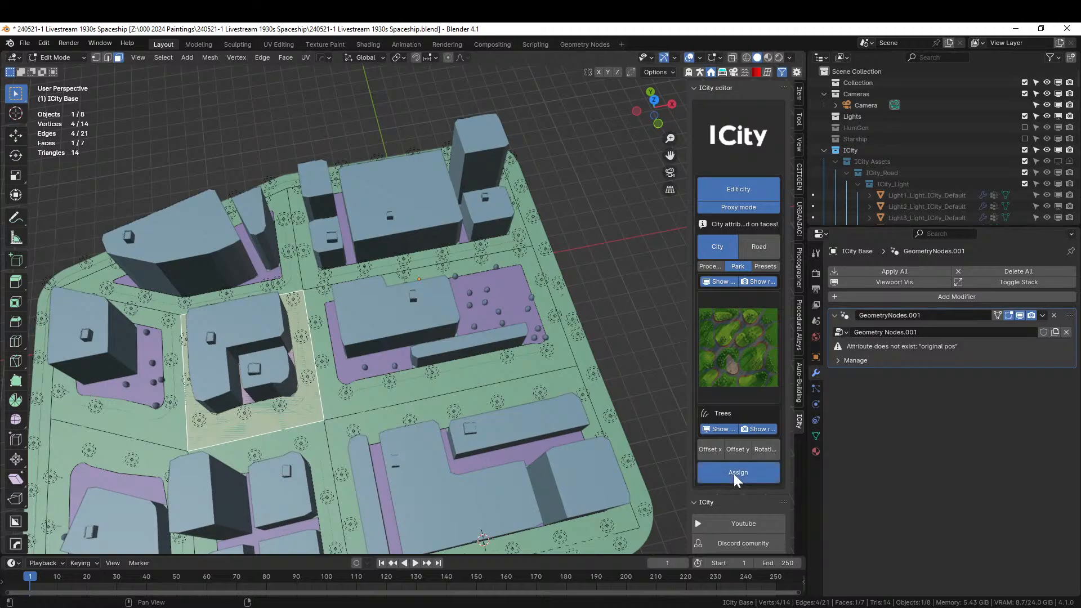
Examine the park blocks and the overall block layout from several angles
{"action": "middle_click_drag", "start_coordinate": [421, 434], "coordinate": [295, 387]}
{"action": "key", "text": "alt+a"}
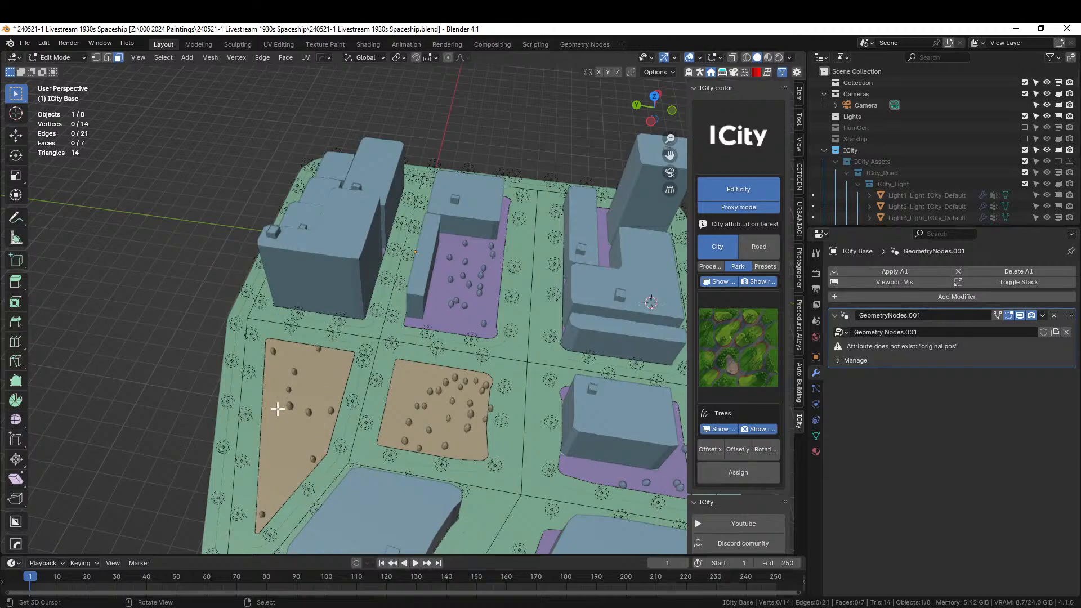
{"action": "middle_click_drag", "start_coordinate": [343, 398], "coordinate": [267, 365]}
{"action": "left_click", "coordinate": [290, 297]}
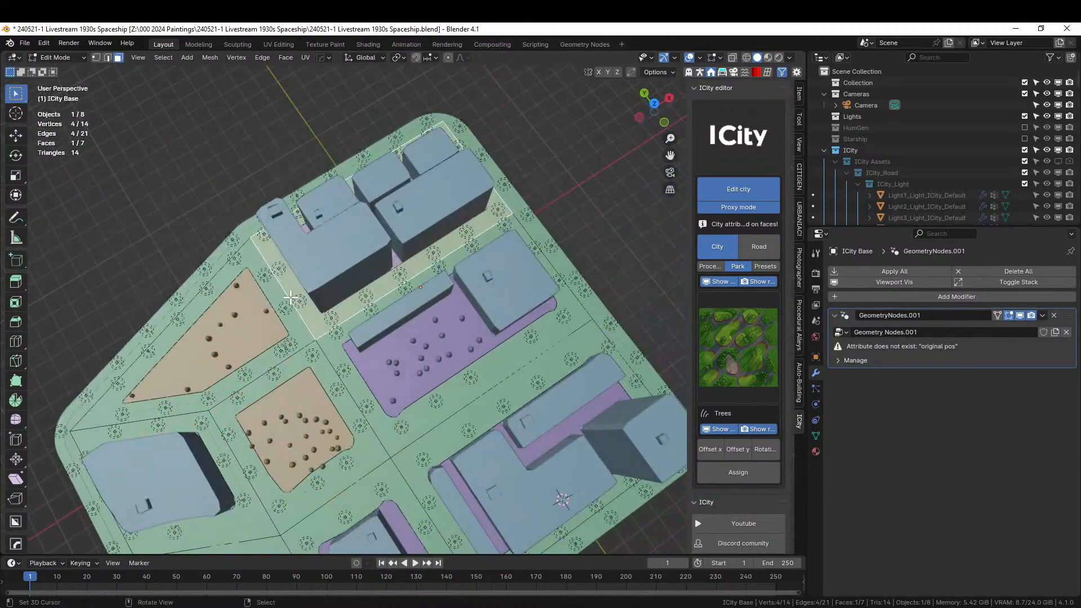
{"action": "key", "text": "alt+a"}
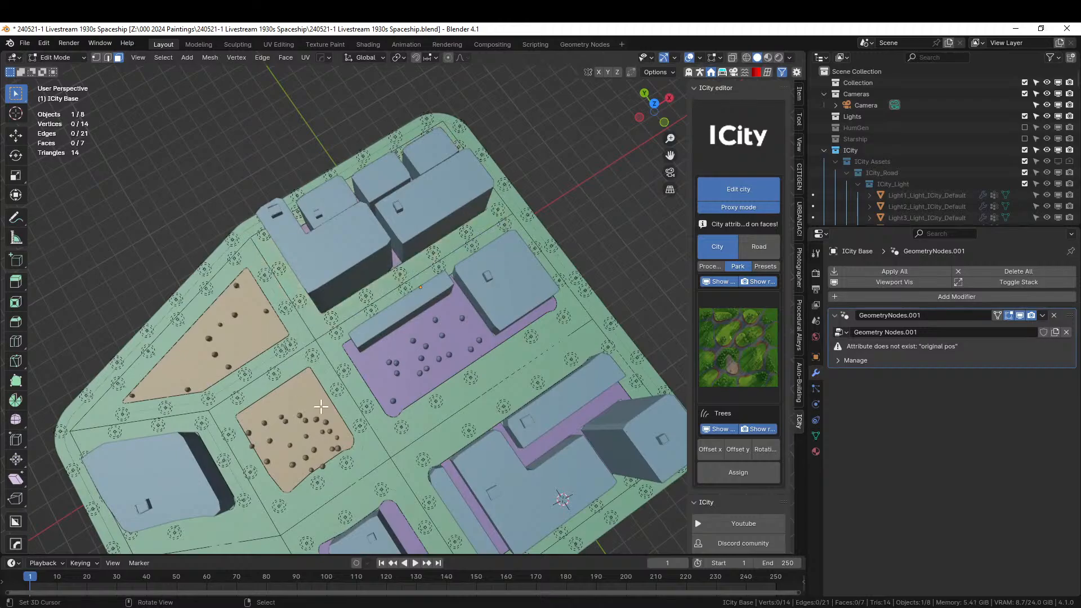
{"action": "left_click", "coordinate": [224, 406]}
{"action": "key", "text": "alt+a"}
{"action": "middle_click_drag", "start_coordinate": [265, 381], "coordinate": [301, 374]}
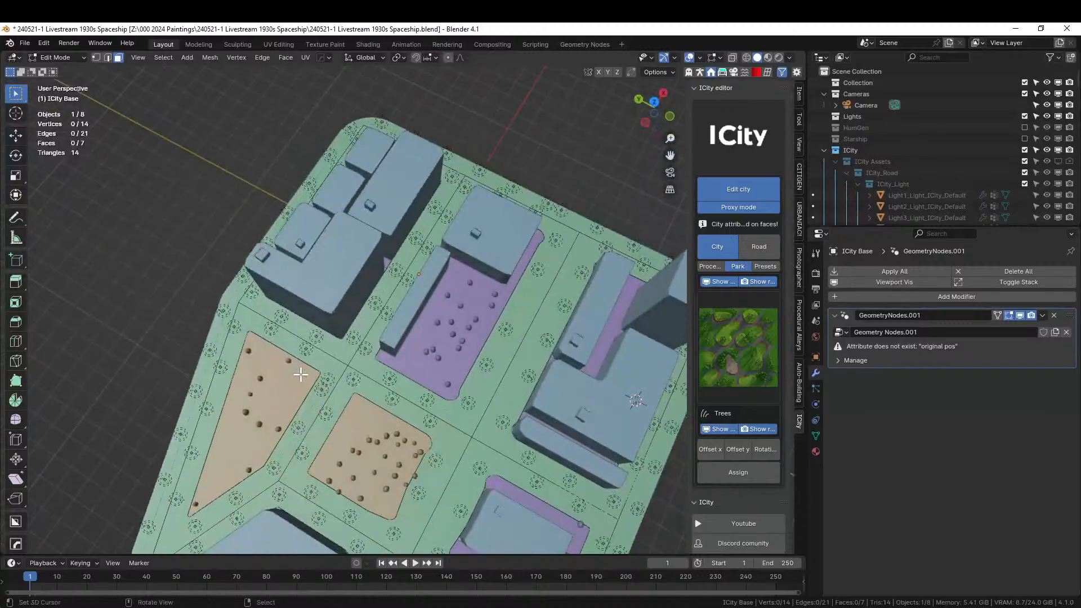
{"action": "scroll", "coordinate": [300, 352], "scroll_direction": "down", "scroll_amount": 4}
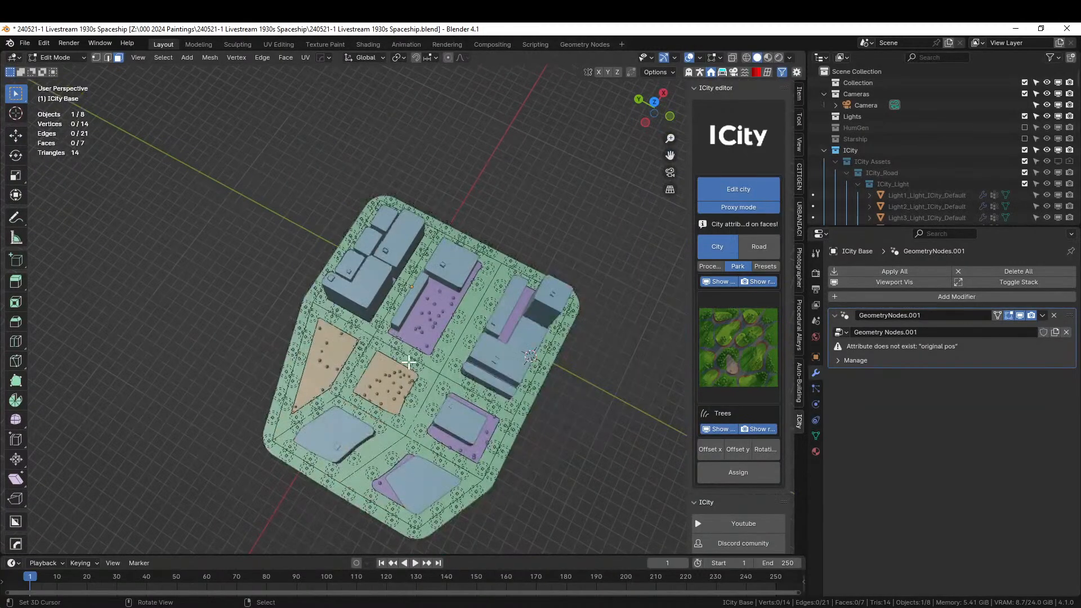
Select the small middle block's face and assign the procedural Custom Asset buildings to it in place of the park
{"action": "left_click", "coordinate": [409, 362]}
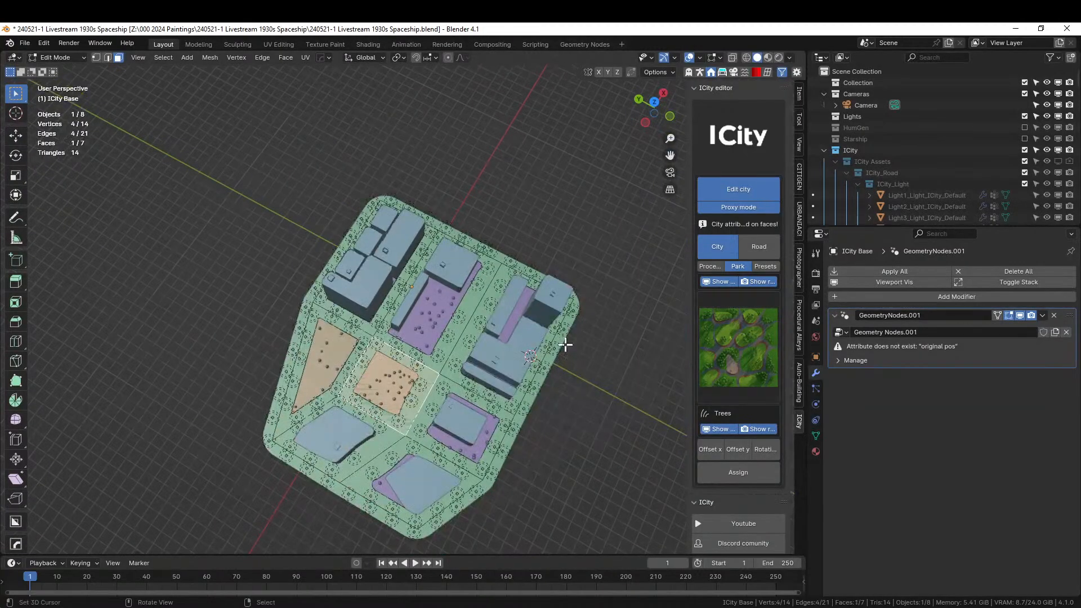
{"action": "left_click", "coordinate": [715, 267]}
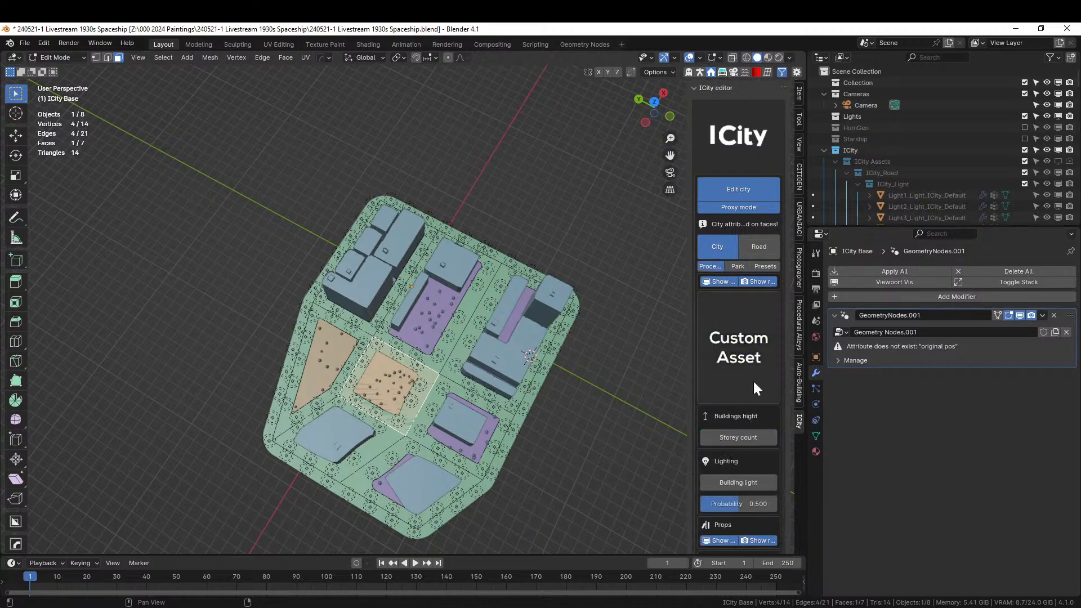
{"action": "scroll", "coordinate": [732, 488], "scroll_direction": "down", "scroll_amount": 3}
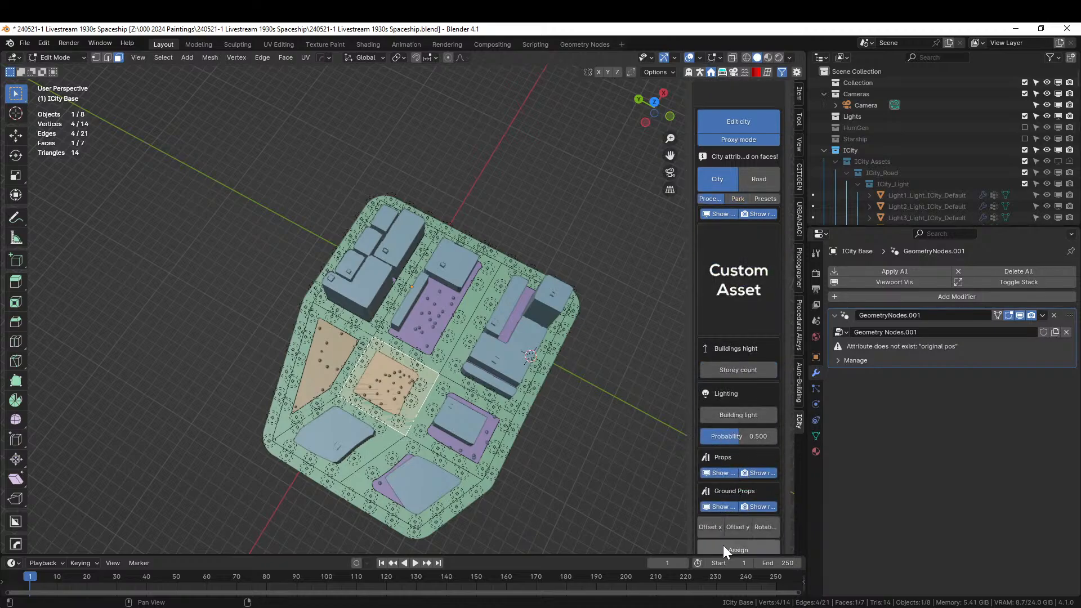
{"action": "left_click", "coordinate": [723, 549]}
{"action": "middle_click_drag", "start_coordinate": [563, 478], "coordinate": [381, 411]}
{"action": "scroll", "coordinate": [448, 381], "scroll_direction": "up", "scroll_amount": 3}
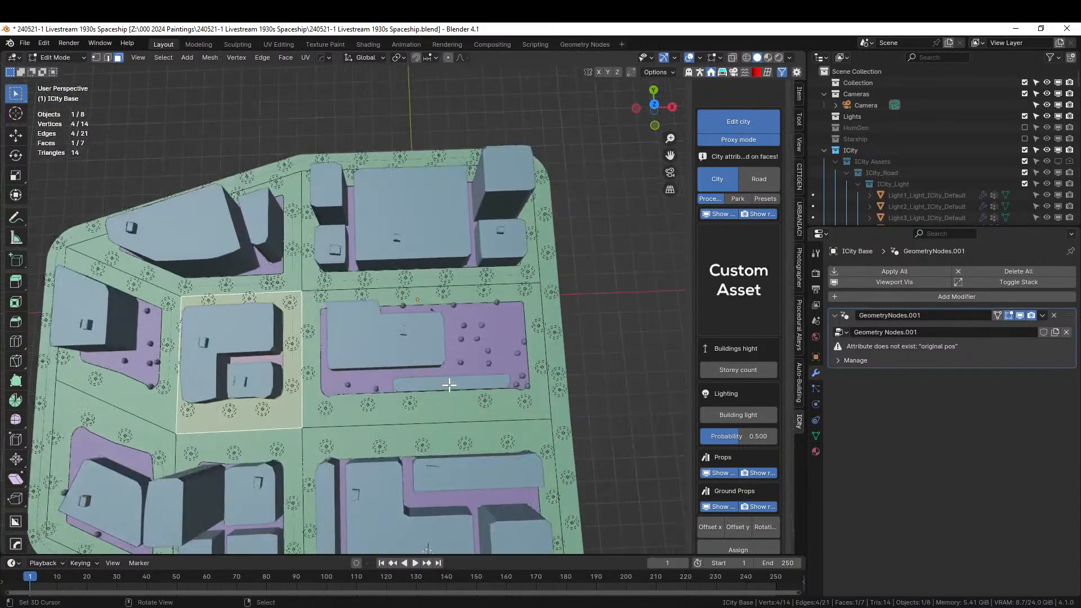
Move the three positive X boundary edges about 49 m inward along X, and extrude them outward to add three blocks
{"action": "key", "text": "KP_7"}
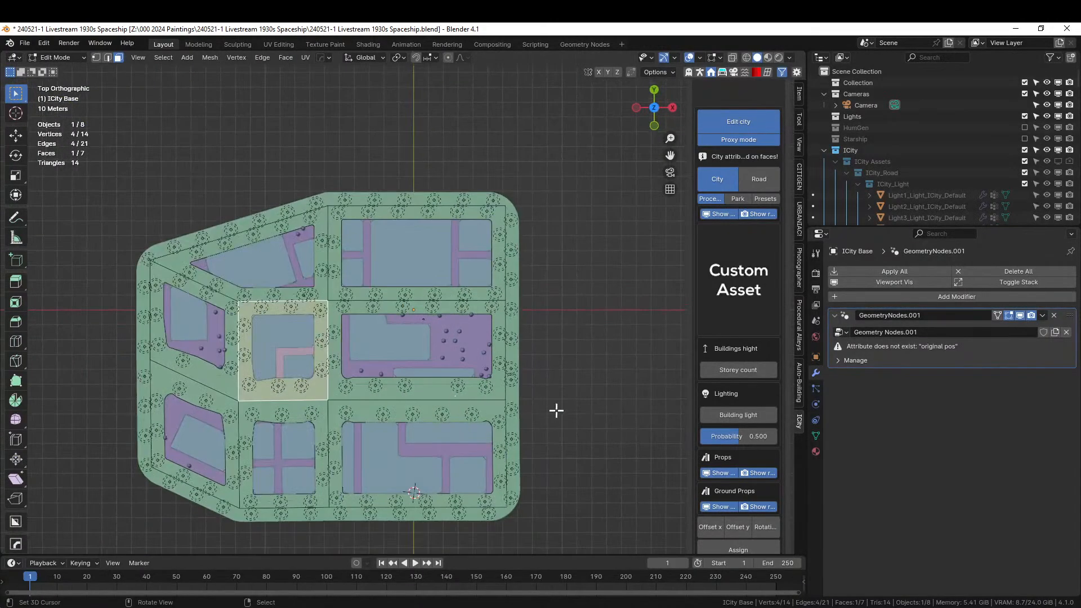
{"action": "key", "text": "2"}
{"action": "left_click", "coordinate": [505, 427]}
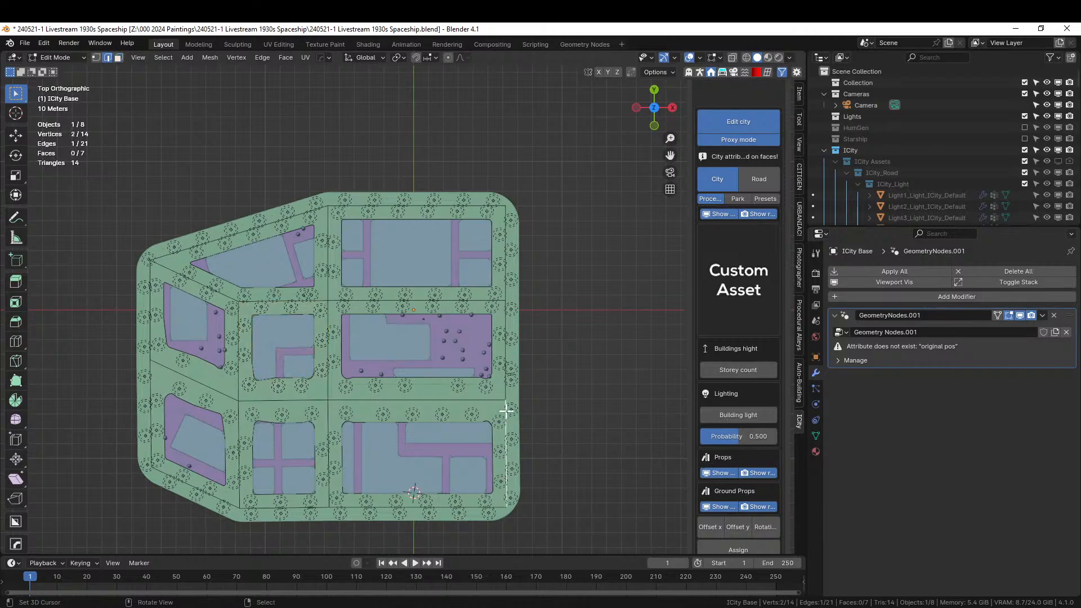
{"action": "left_click", "coordinate": [505, 248], "text": "shift"}
{"action": "left_click", "coordinate": [506, 360], "text": "shift"}
{"action": "key", "text": "g"}
{"action": "key", "text": "x"}
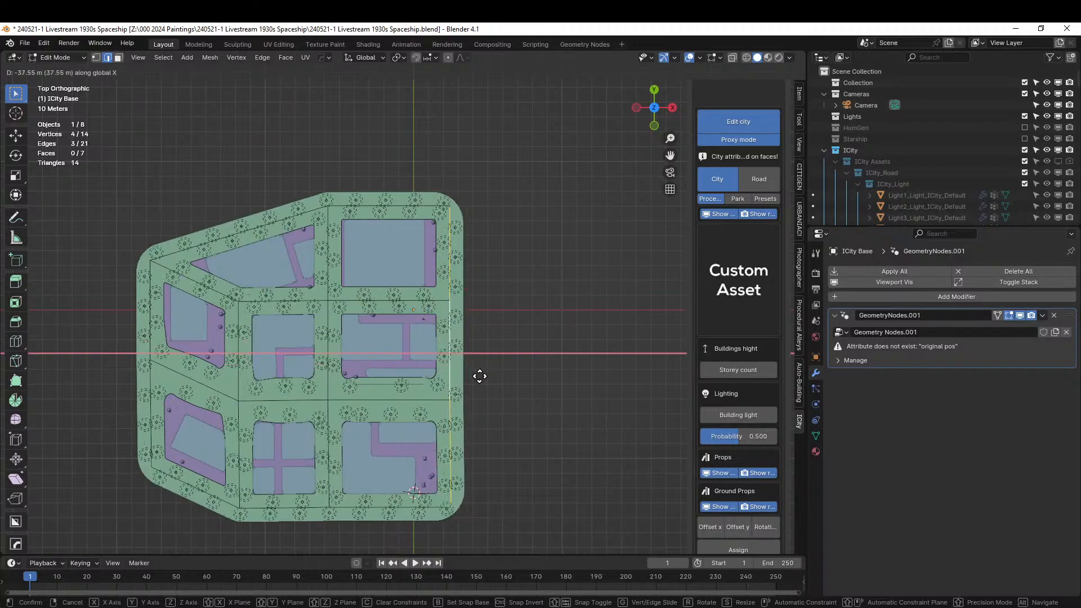
{"action": "left_click", "coordinate": [468, 376]}
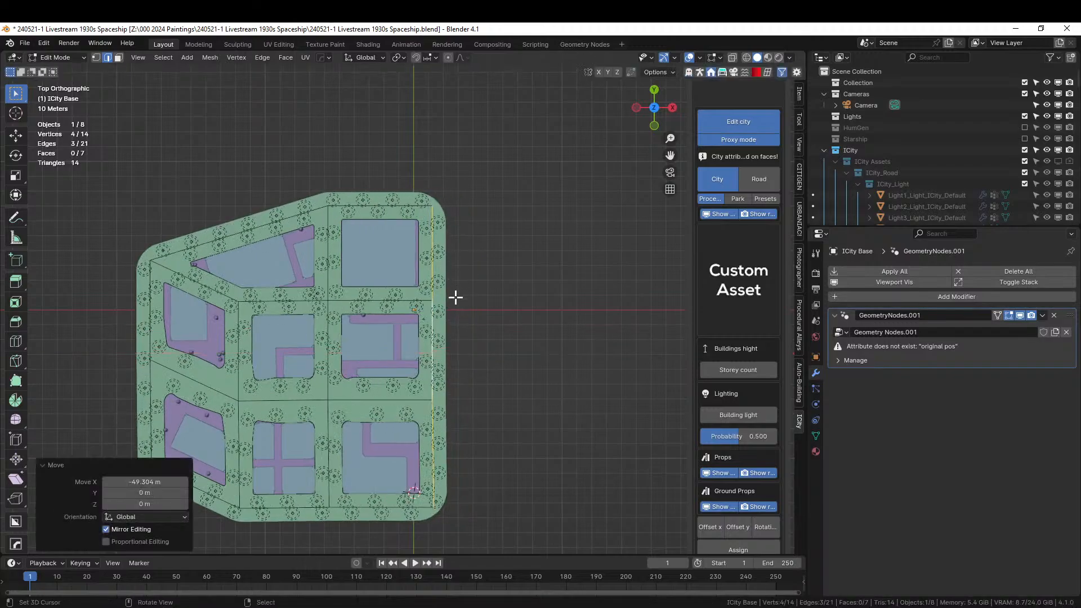
{"action": "key", "text": "e"}
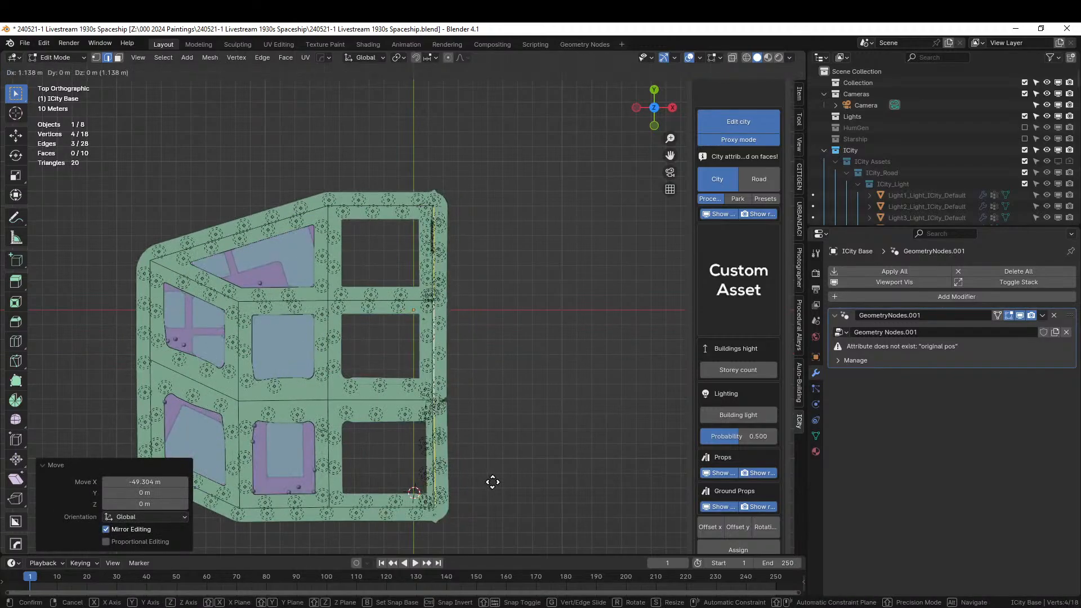
{"action": "left_click", "coordinate": [608, 483]}
Select the face of the middle-row block between the small block and the newly extruded one, and assign the park to it
{"action": "key", "text": "3"}
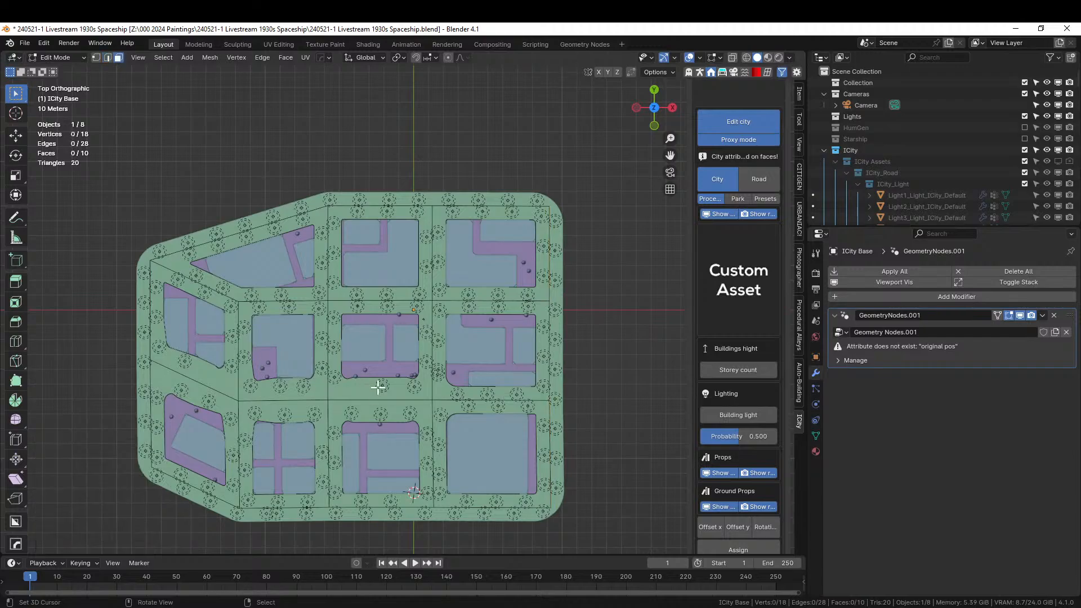
{"action": "left_click", "coordinate": [377, 387]}
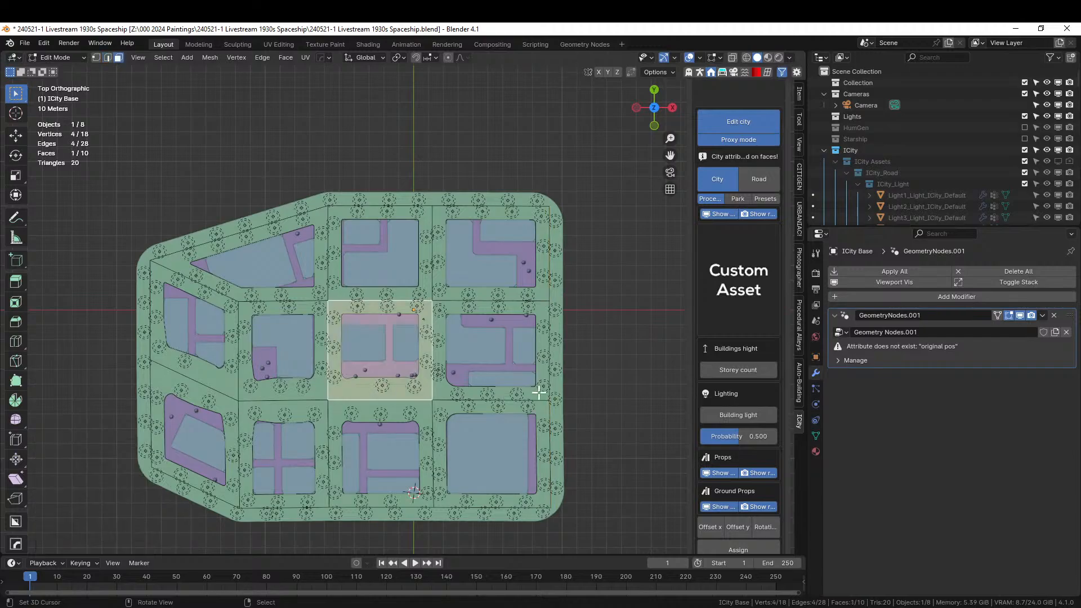
{"action": "left_click", "coordinate": [738, 200]}
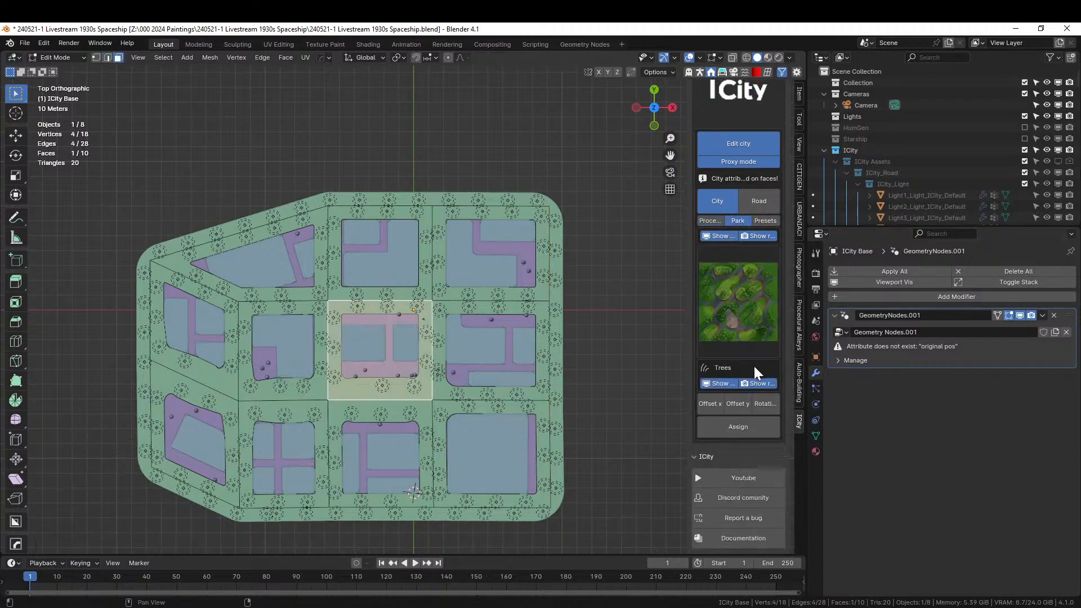
{"action": "left_click", "coordinate": [739, 427]}
Assign the park to the corner block at positive X and negative Y, and save the file
{"action": "middle_click_drag", "start_coordinate": [389, 315], "coordinate": [424, 277]}
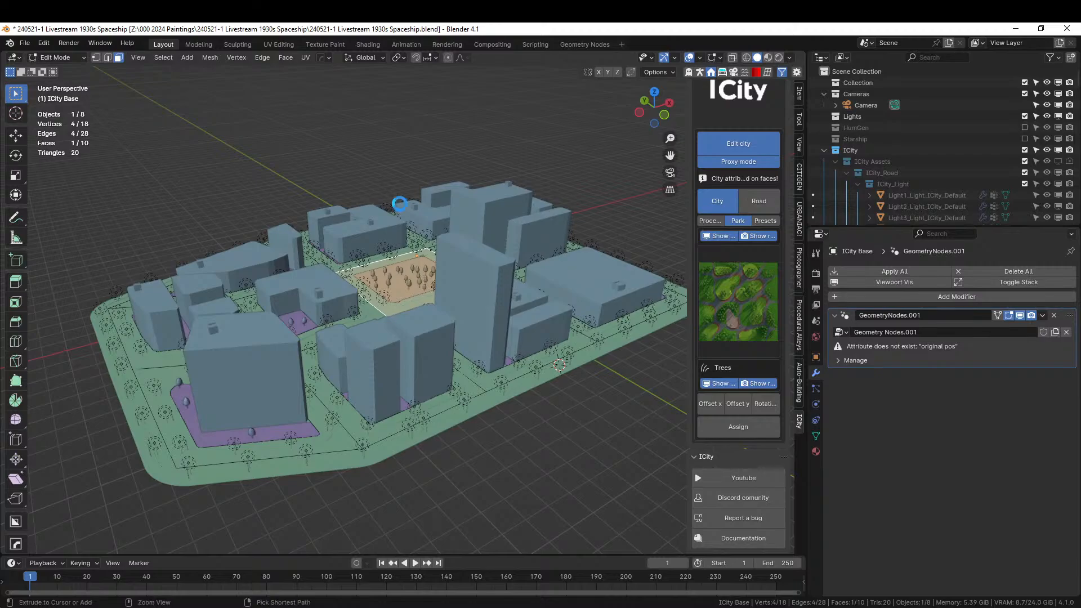
{"action": "middle_click_drag", "start_coordinate": [399, 204], "coordinate": [490, 231]}
{"action": "scroll", "coordinate": [461, 259], "scroll_direction": "up", "scroll_amount": 4}
{"action": "middle_click_drag", "start_coordinate": [453, 272], "coordinate": [545, 400], "text": "shift"}
{"action": "scroll", "coordinate": [324, 344], "scroll_direction": "down", "scroll_amount": 6}
{"action": "scroll", "coordinate": [401, 313], "scroll_direction": "up", "scroll_amount": 4}
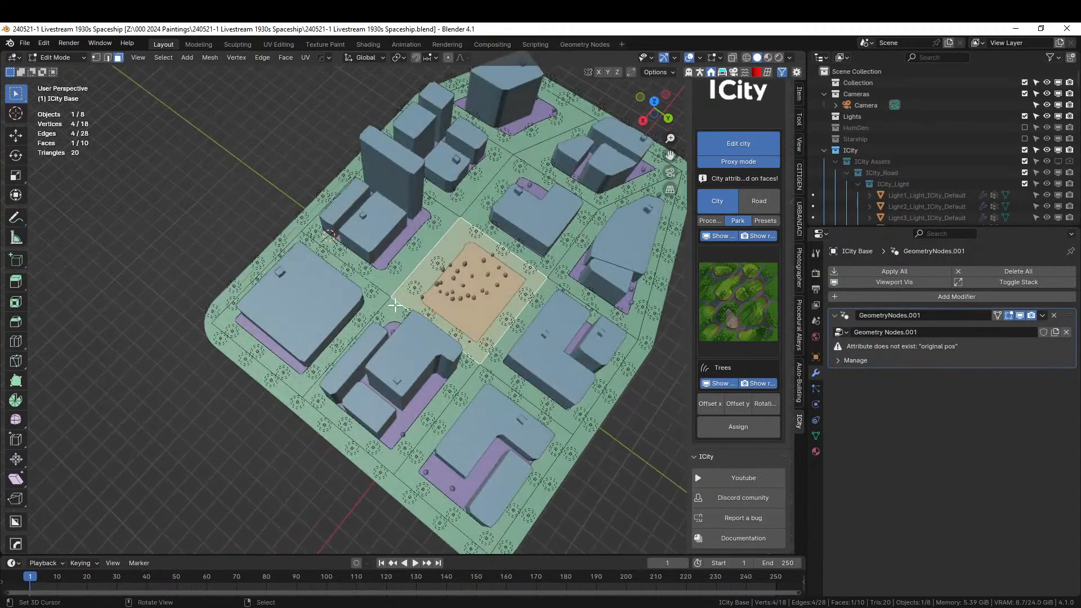
{"action": "key", "text": "KP_7"}
{"action": "left_click", "coordinate": [416, 336]}
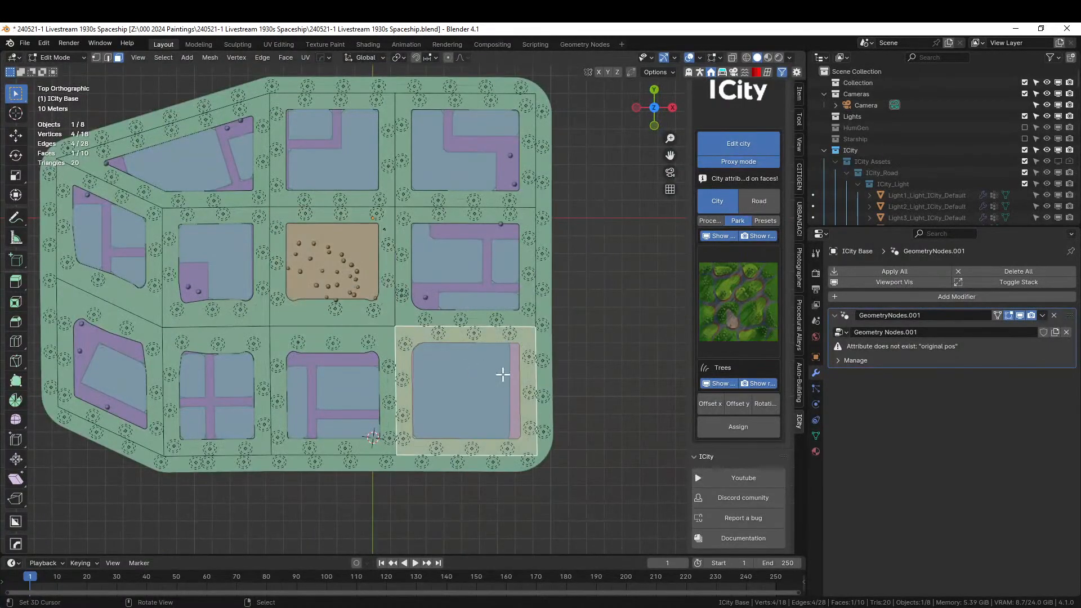
{"action": "left_click", "coordinate": [738, 426]}
{"action": "middle_click_drag", "start_coordinate": [580, 242], "coordinate": [483, 262]}
{"action": "scroll", "coordinate": [601, 308], "scroll_direction": "up", "scroll_amount": 2}
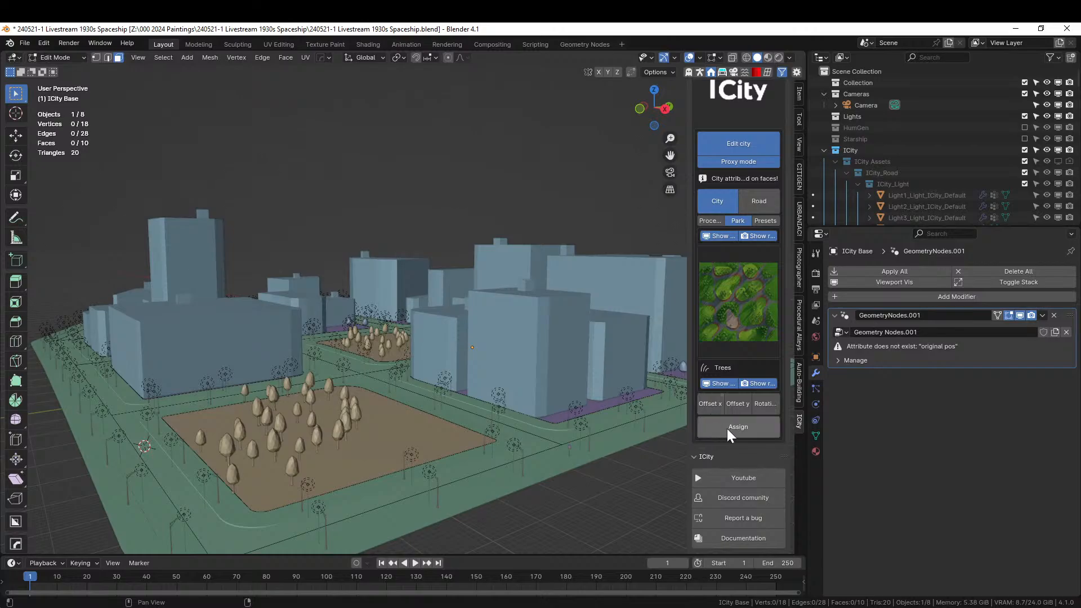
{"action": "middle_click_drag", "start_coordinate": [502, 412], "coordinate": [482, 451]}
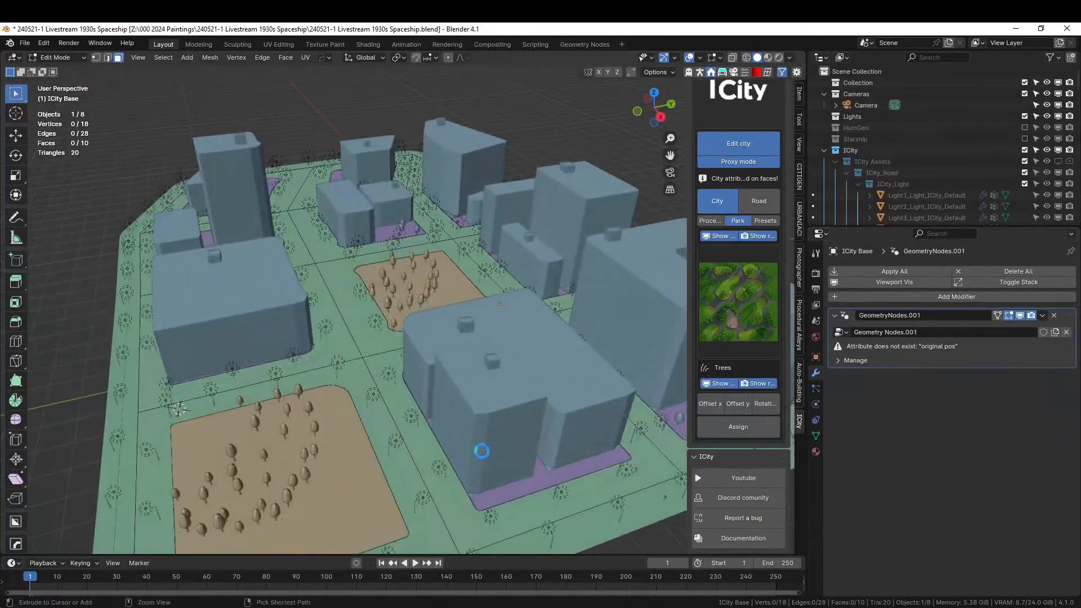
{"action": "key", "text": "ctrl+s"}
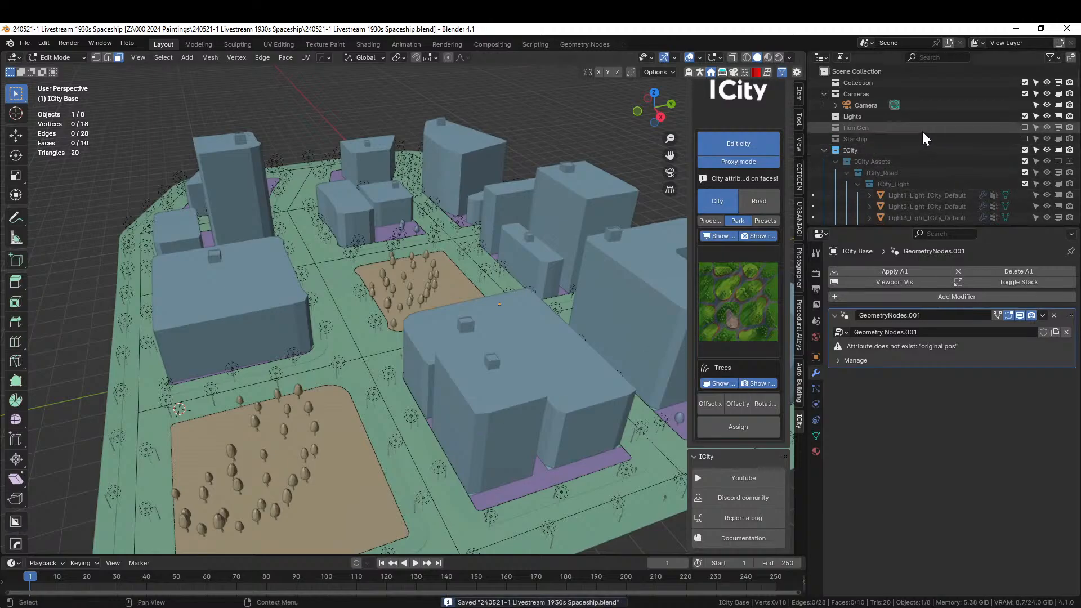
Enable the Starship collection to compare the ship's size with the city from above, and disable the collection again
{"action": "left_click", "coordinate": [1025, 139]}
{"action": "middle_click_drag", "start_coordinate": [563, 338], "coordinate": [651, 243]}
{"action": "scroll", "coordinate": [492, 349], "scroll_direction": "up", "scroll_amount": 5}
{"action": "middle_click_drag", "start_coordinate": [492, 350], "coordinate": [503, 338]}
{"action": "key", "text": "KP_7"}
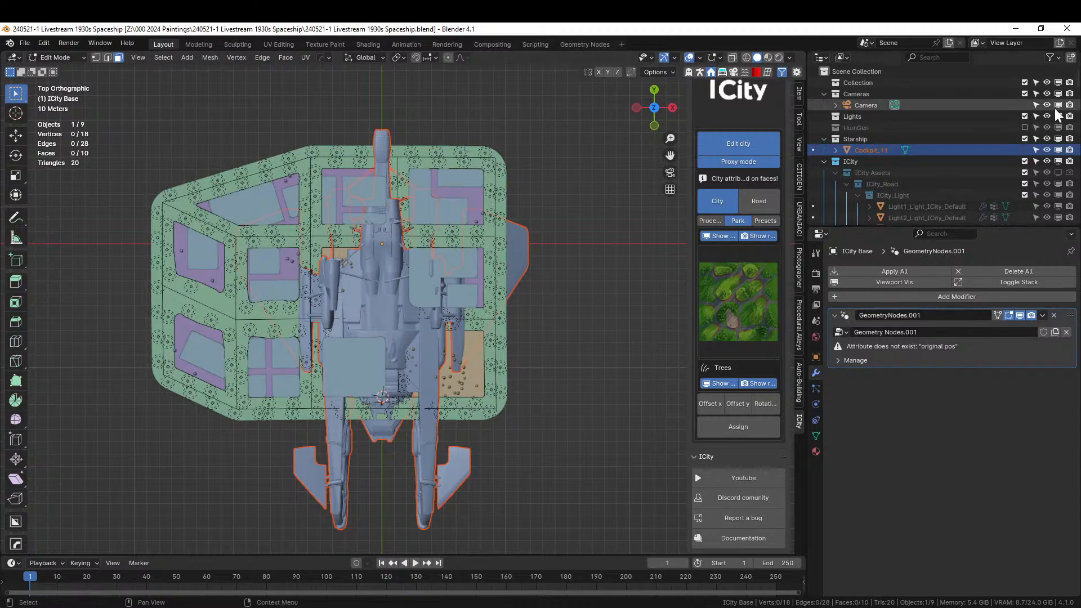
{"action": "left_click", "coordinate": [1025, 138]}
Extrude the four negative Y boundary edges, including the slanted one, about 86 m along negative Y to add a row of blocks
{"action": "mouse_move", "coordinate": [495, 332]}
{"action": "middle_mouse_down"}
{"action": "mouse_move", "coordinate": [528, 215]}
{"action": "mouse_move", "coordinate": [486, 326]}
{"action": "middle_mouse_up"}
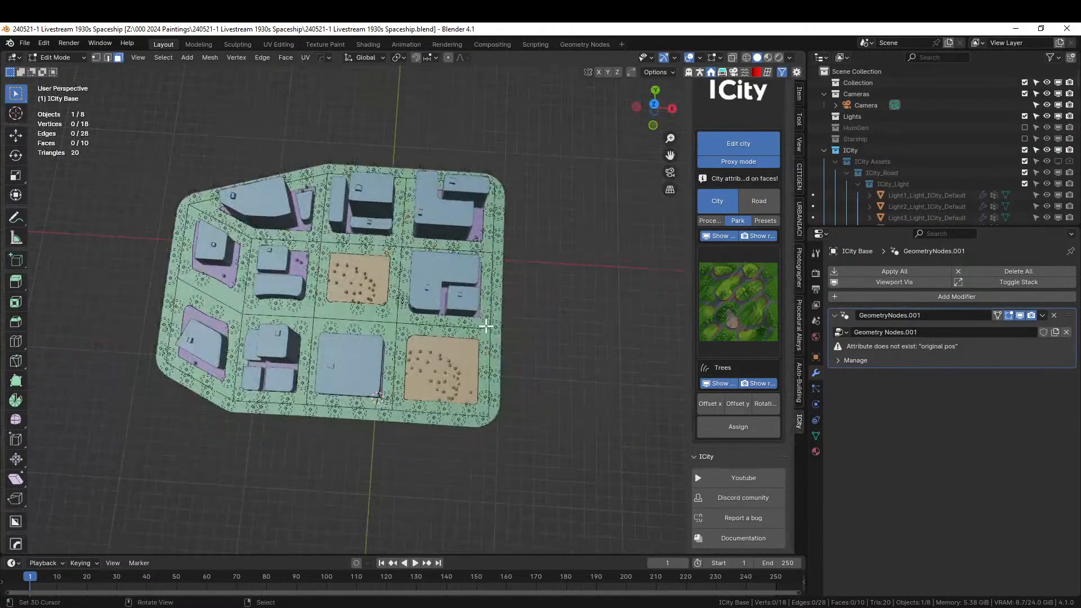
{"action": "key", "text": "KP_7"}
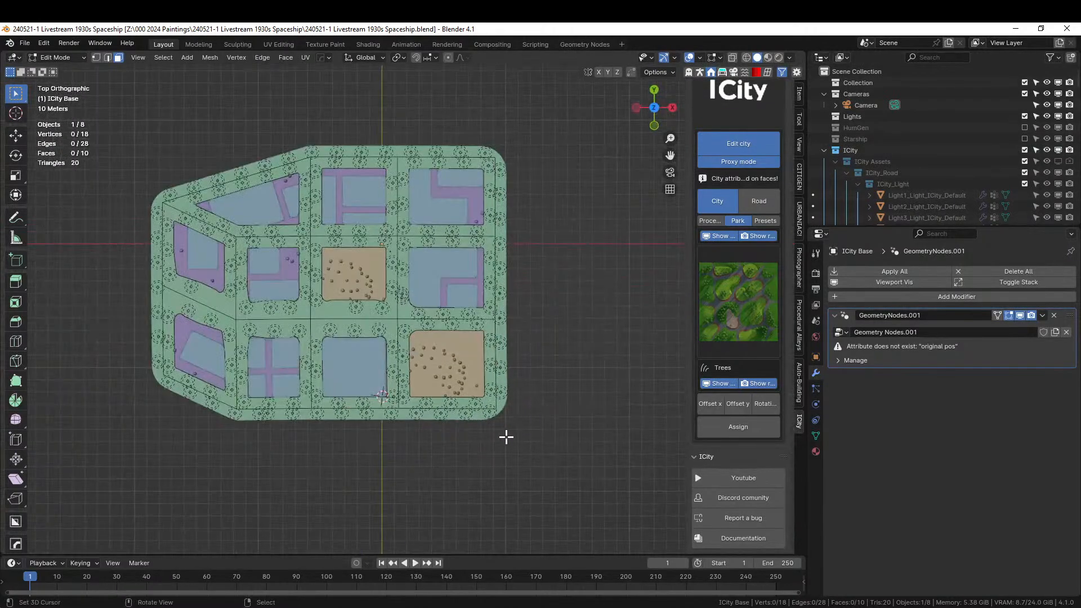
{"action": "right_click", "coordinate": [484, 410]}
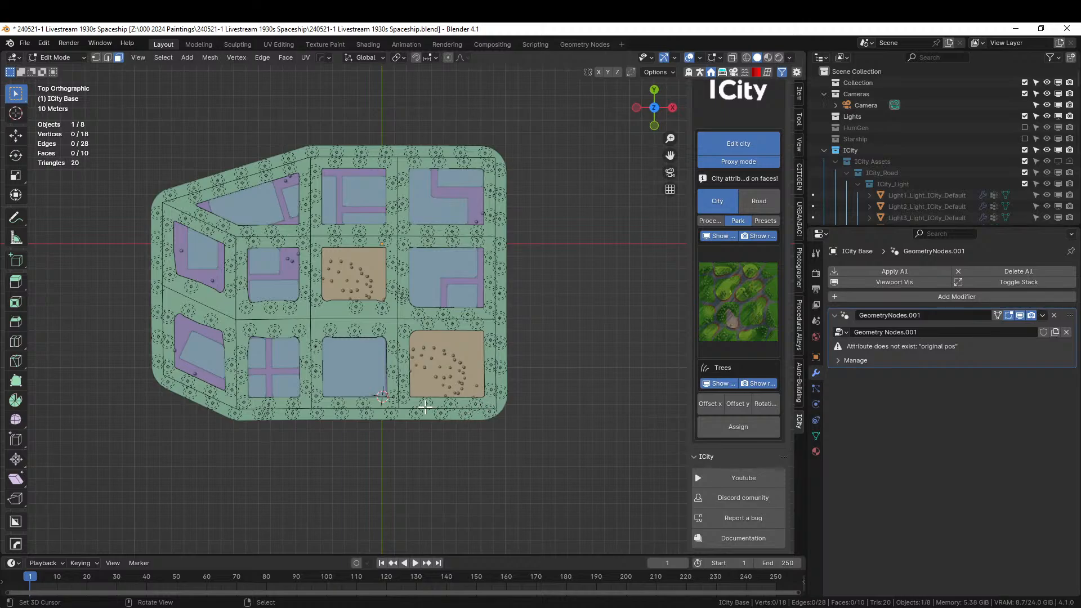
{"action": "key", "text": "2"}
{"action": "right_click", "coordinate": [452, 408]}
{"action": "right_click", "coordinate": [354, 407], "text": "shift"}
{"action": "right_click", "coordinate": [259, 408], "text": "shift"}
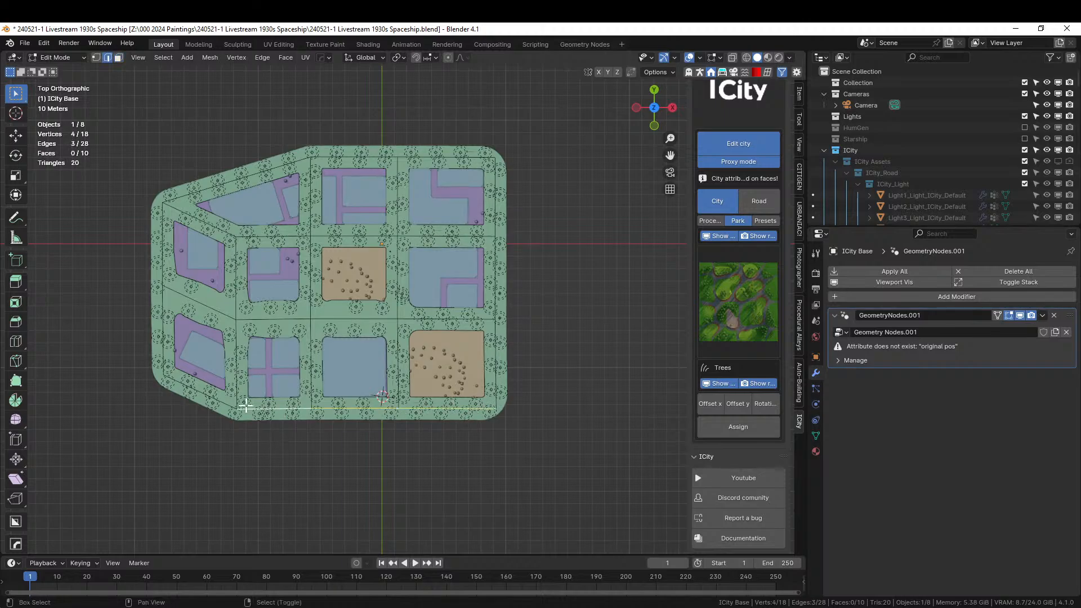
{"action": "right_click", "coordinate": [205, 402], "text": "shift"}
{"action": "key", "text": "e"}
{"action": "key", "text": "y"}
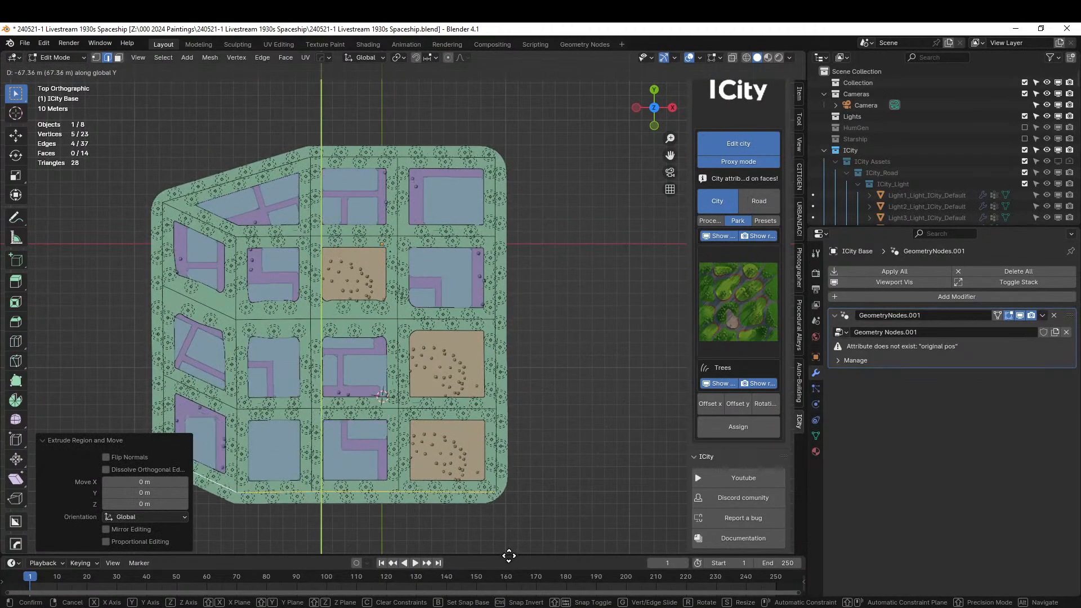
{"action": "left_click", "coordinate": [507, 61]}
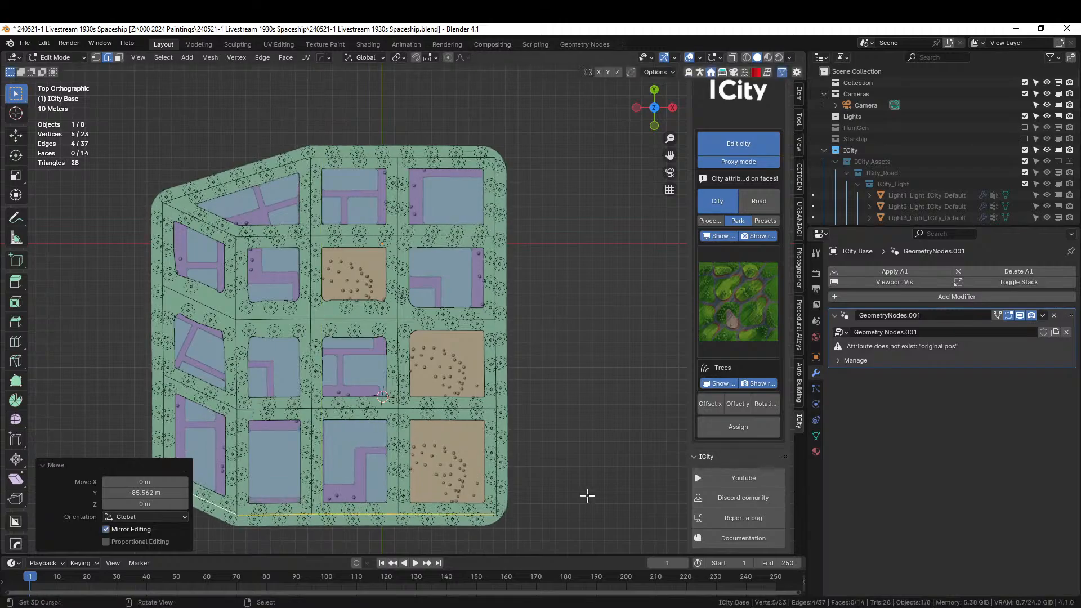
Assign the procedural Custom Asset buildings to the new corner block below the park, and save the file
{"action": "key", "text": "3"}
{"action": "left_click", "coordinate": [476, 420]}
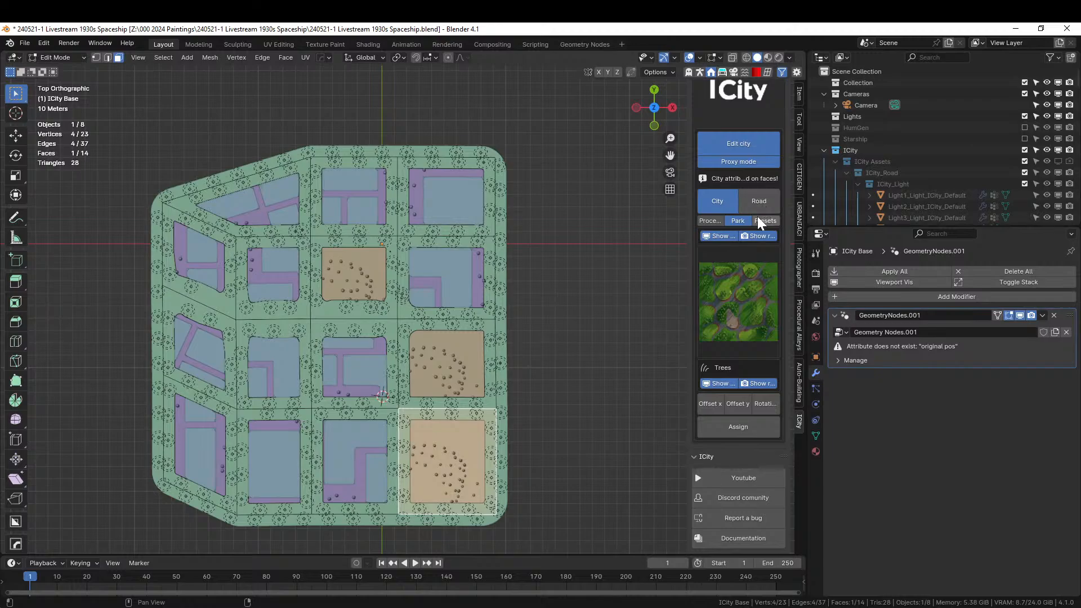
{"action": "left_click", "coordinate": [713, 223]}
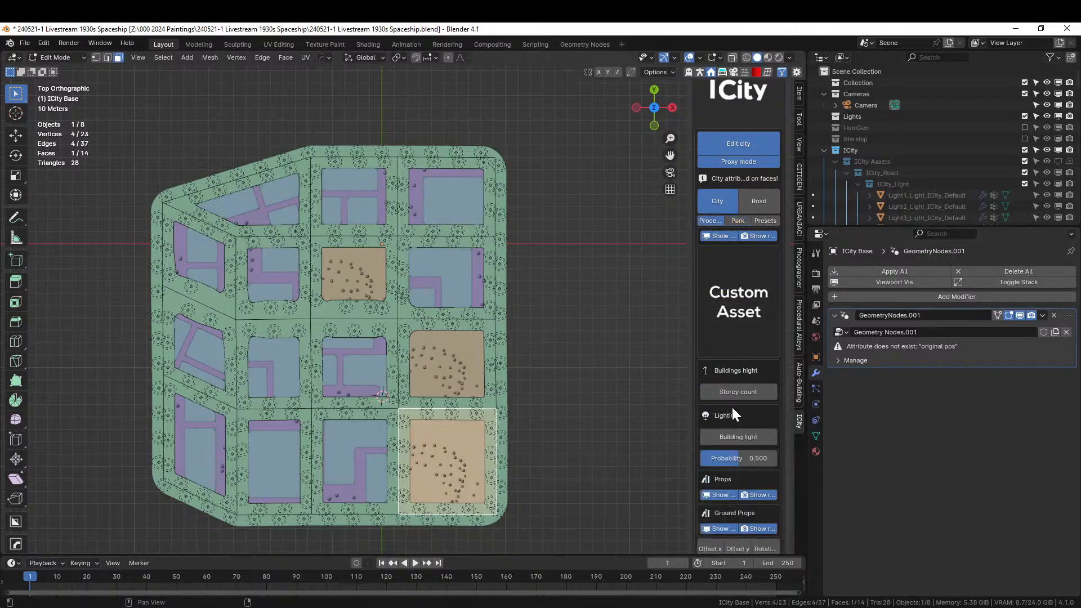
{"action": "scroll", "coordinate": [742, 535], "scroll_direction": "down", "scroll_amount": 3}
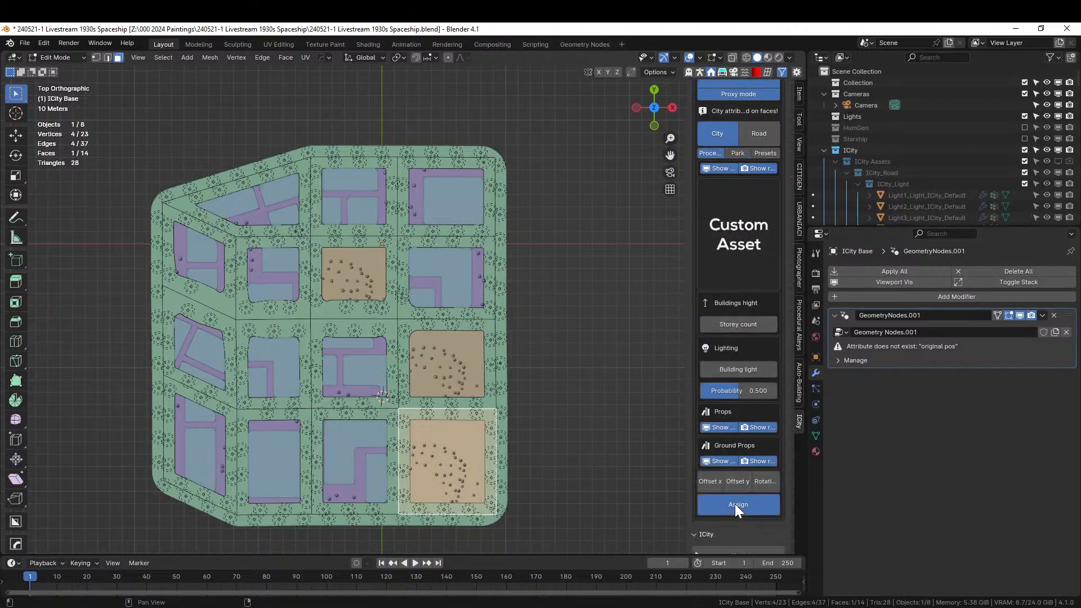
{"action": "left_click", "coordinate": [734, 504]}
{"action": "middle_click_drag", "start_coordinate": [506, 405], "coordinate": [409, 382]}
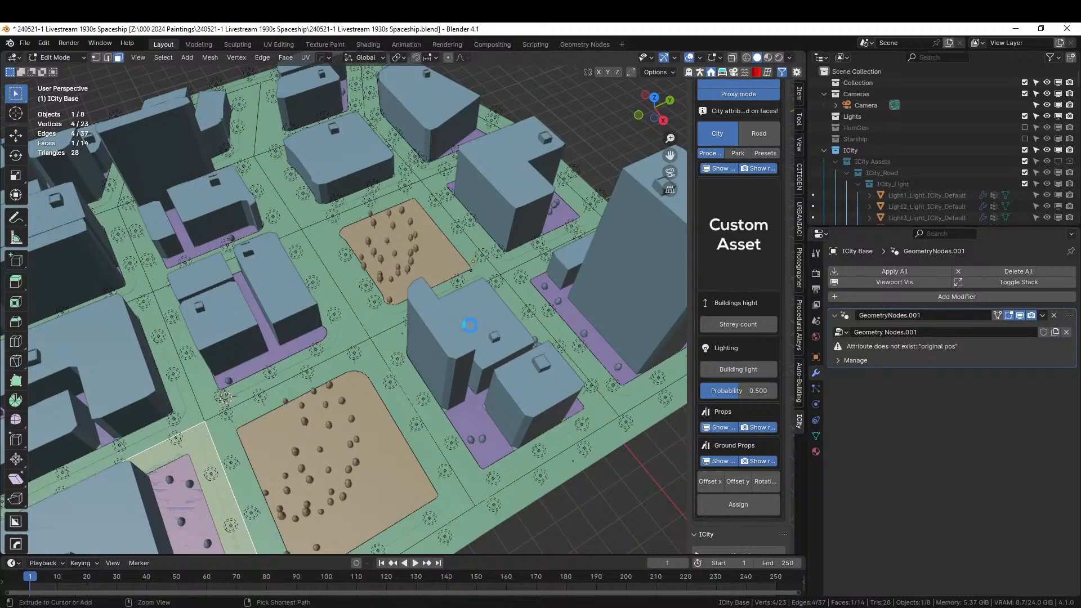
{"action": "key", "text": "ctrl+s"}
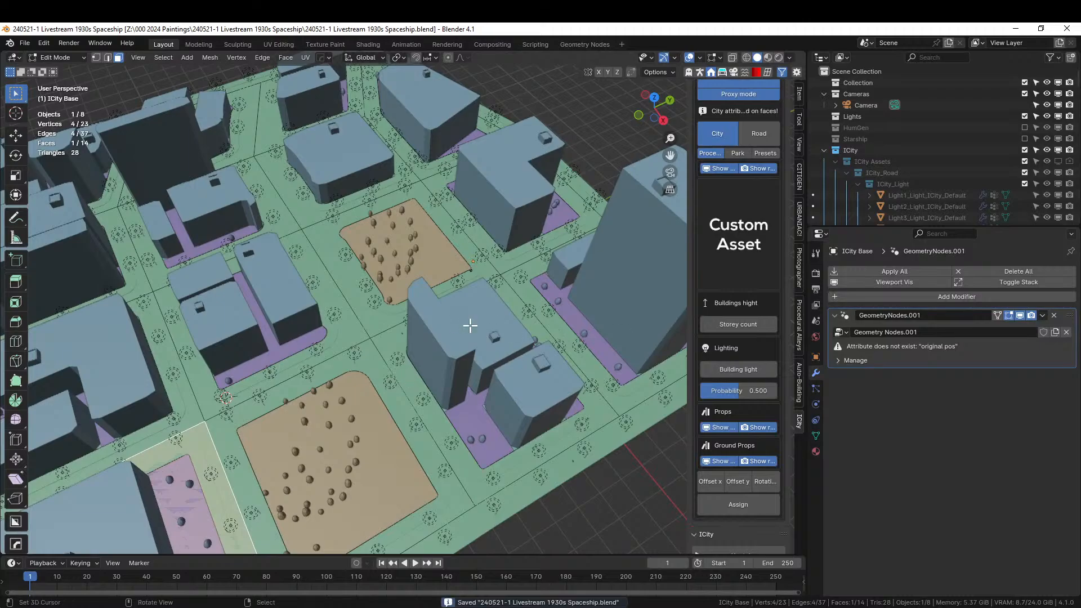
Turn off proxy mode, leave mesh editing, and look over the fully detailed city from street level and from above
{"action": "left_click", "coordinate": [729, 92]}
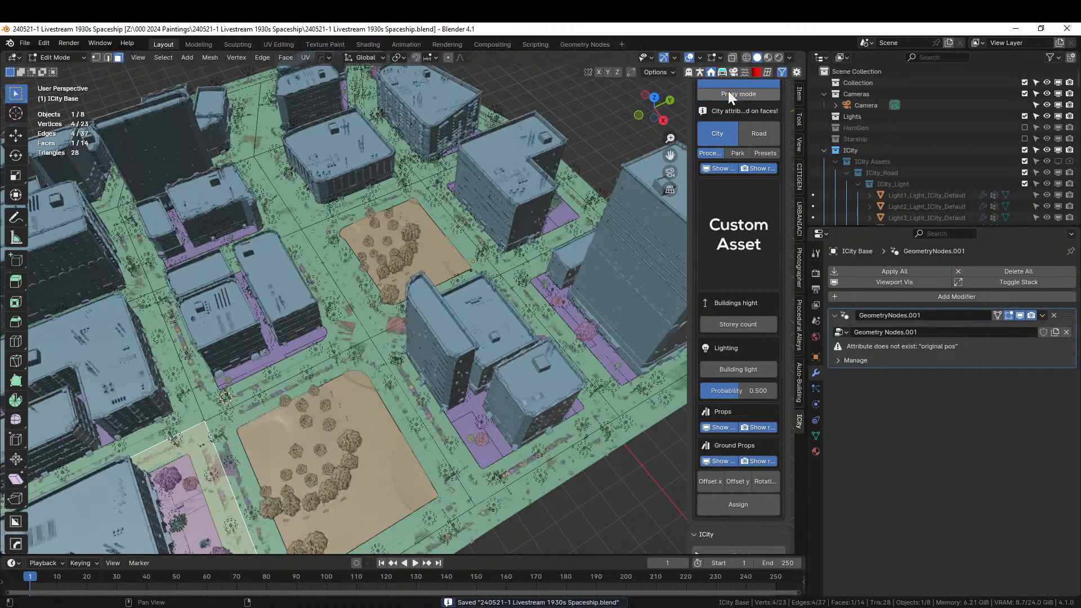
{"action": "middle_click_drag", "start_coordinate": [544, 284], "coordinate": [348, 228]}
{"action": "middle_click_drag", "start_coordinate": [333, 227], "coordinate": [283, 295]}
{"action": "middle_click_drag", "start_coordinate": [341, 312], "coordinate": [307, 318]}
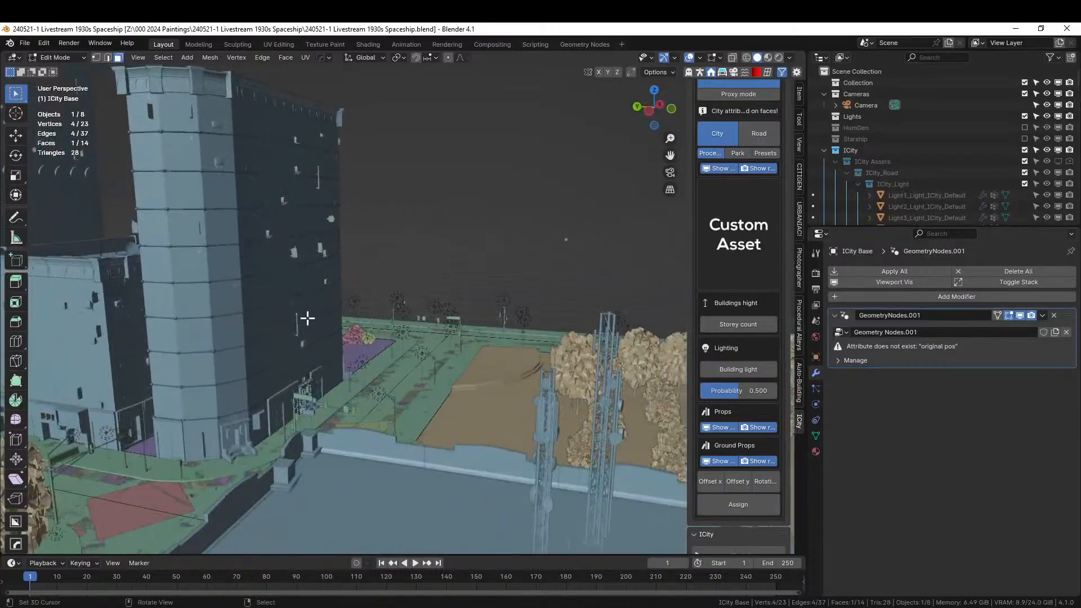
{"action": "middle_click_drag", "start_coordinate": [547, 415], "coordinate": [687, 305]}
{"action": "middle_click_drag", "start_coordinate": [543, 364], "coordinate": [425, 375]}
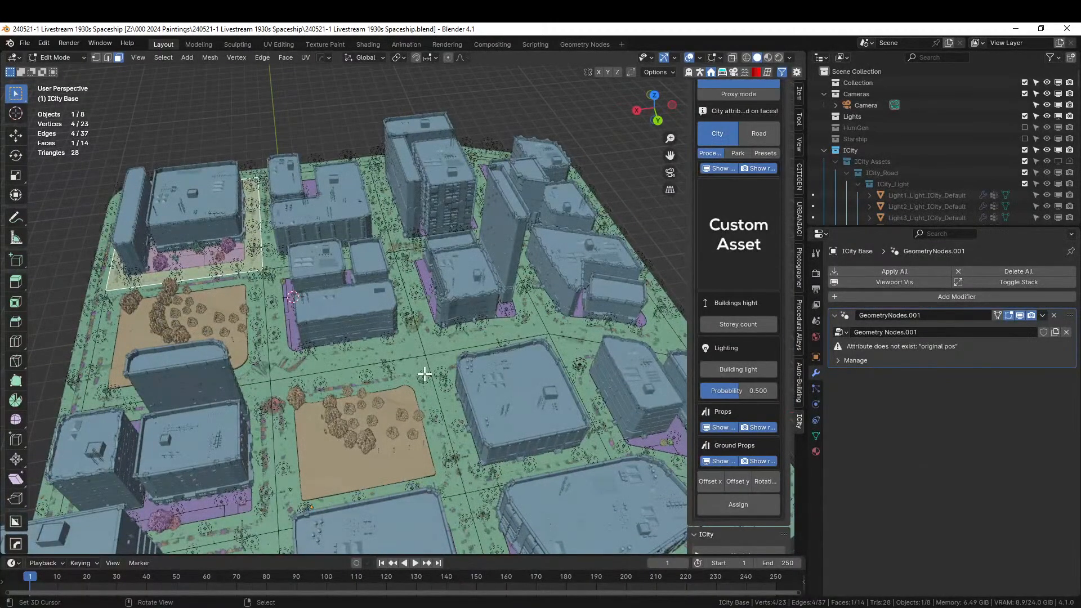
{"action": "key", "text": "Tab"}
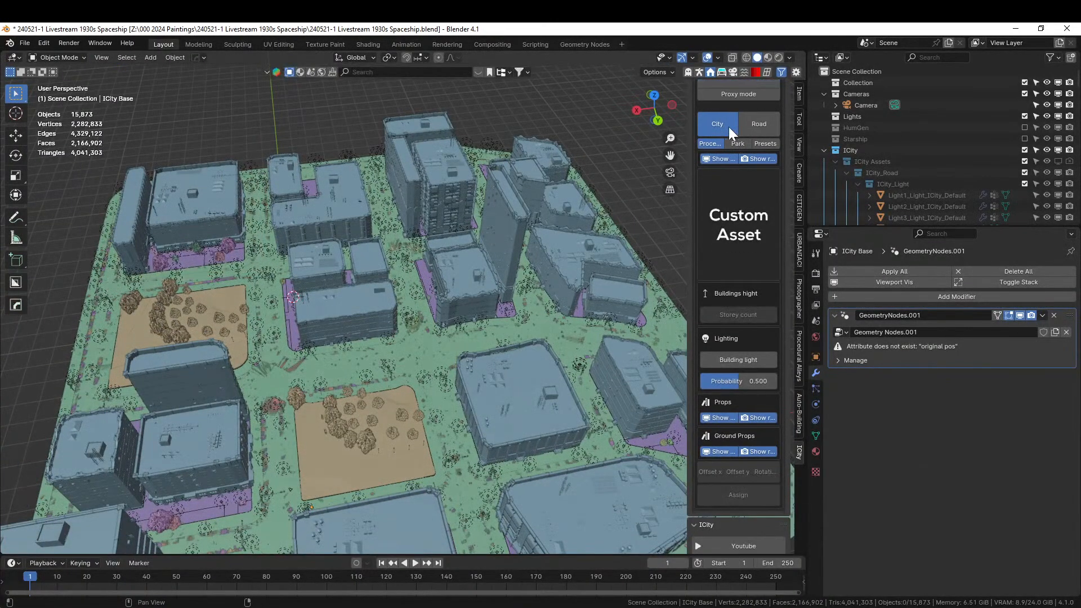
{"action": "middle_click_drag", "start_coordinate": [498, 255], "coordinate": [403, 337]}
{"action": "scroll", "coordinate": [403, 336], "scroll_direction": "down", "scroll_amount": 4}
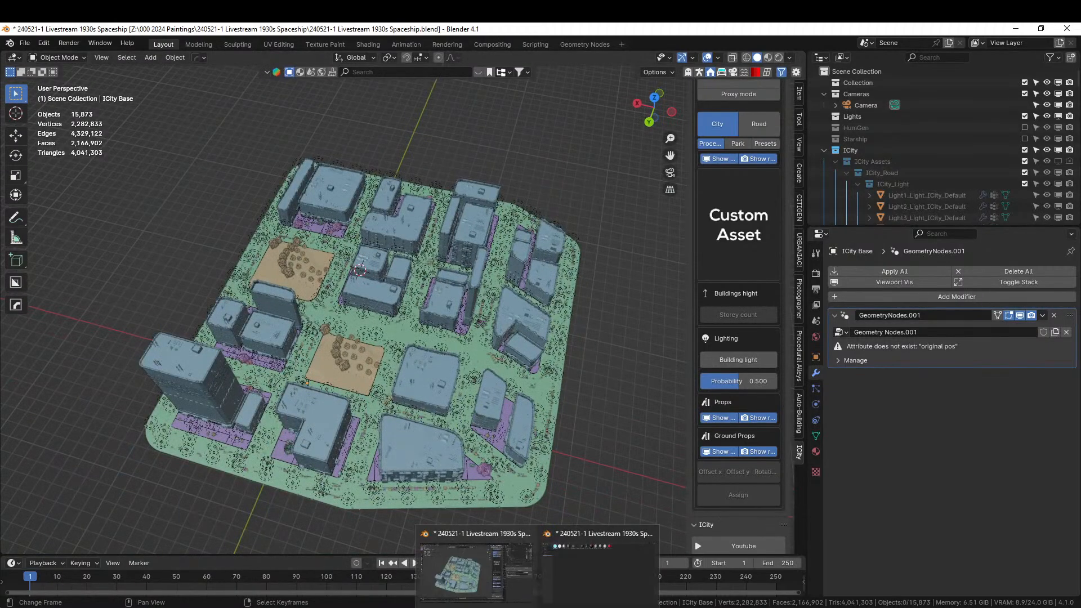
Open the recent file Kitbash3d_Victorian-Native in a separate Blender window and return to the city scene
{"action": "right_click", "coordinate": [537, 606]}
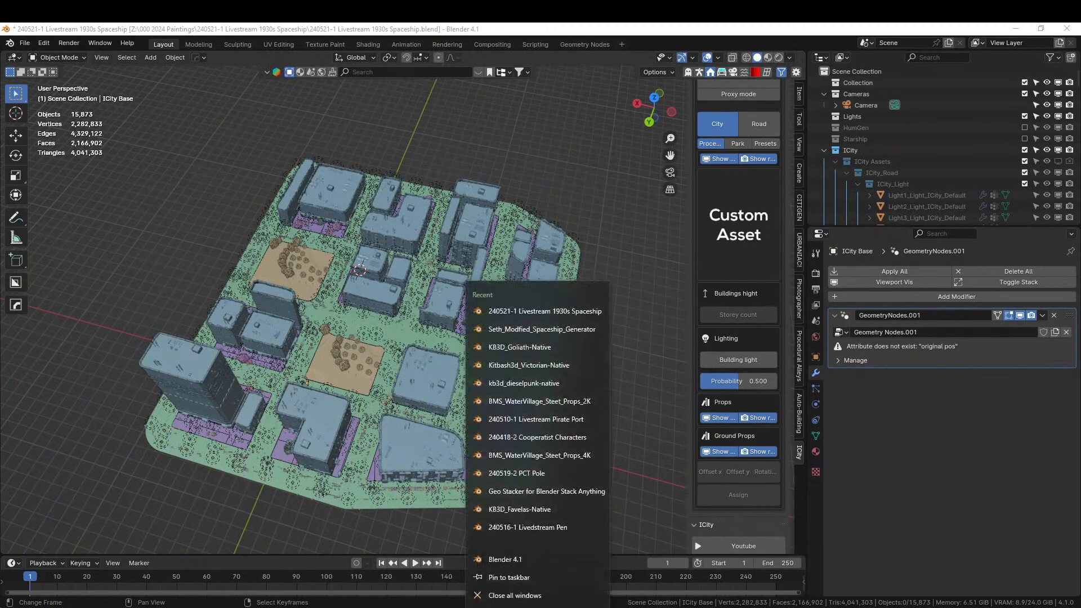
{"action": "left_click", "coordinate": [559, 366]}
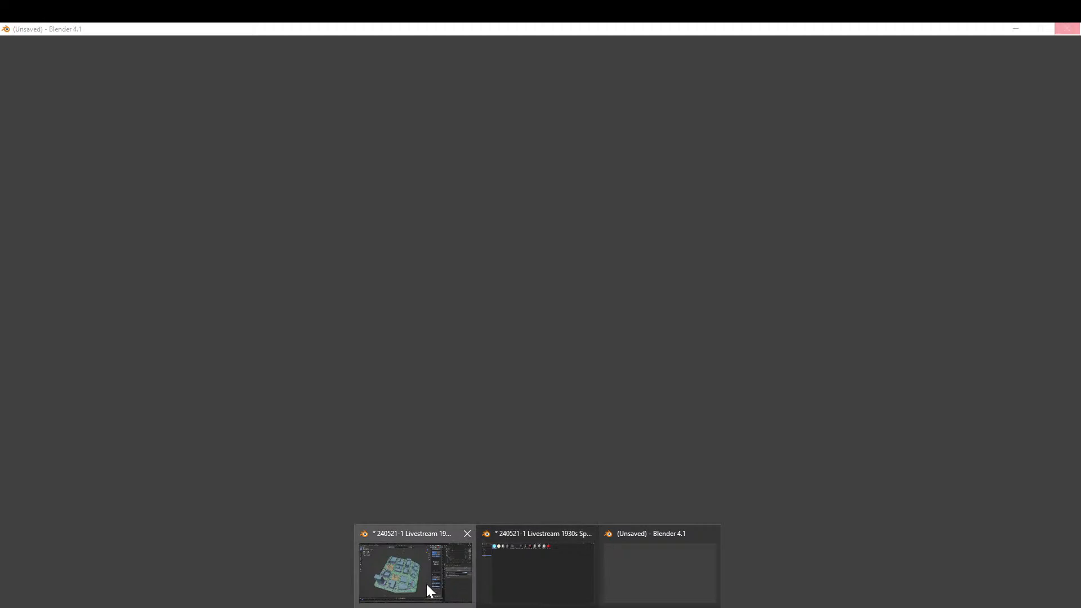
{"action": "left_click", "coordinate": [426, 585]}
Enable the building lights for the city and look over the buildings from street and rooftop level
{"action": "middle_click_drag", "start_coordinate": [420, 386], "coordinate": [529, 325]}
{"action": "scroll", "coordinate": [478, 354], "scroll_direction": "up", "scroll_amount": 5}
{"action": "scroll", "coordinate": [528, 326], "scroll_direction": "up", "scroll_amount": 2}
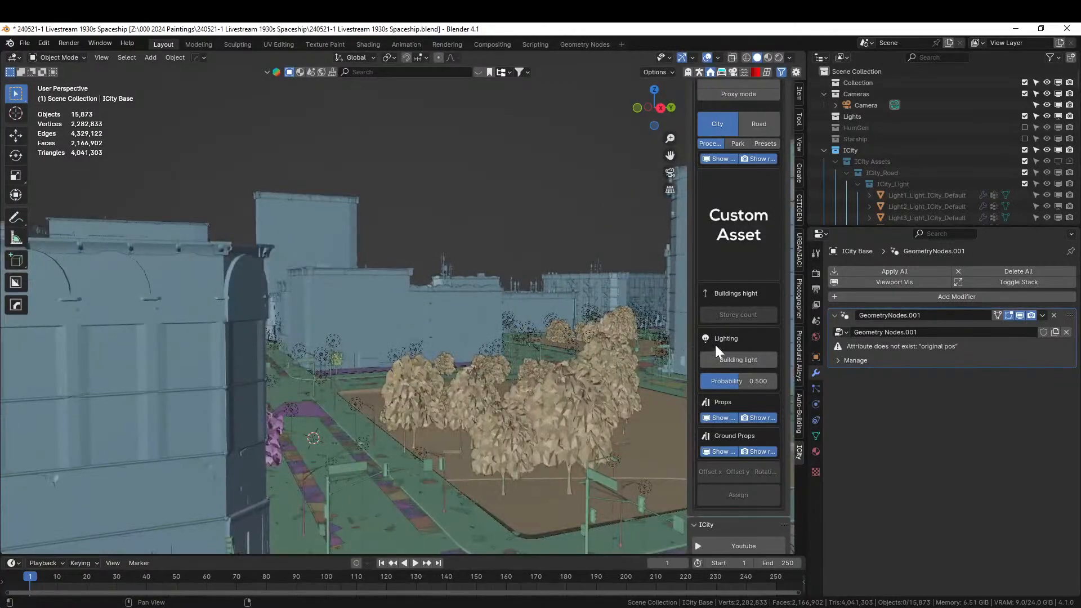
{"action": "left_click", "coordinate": [741, 360]}
{"action": "middle_click_drag", "start_coordinate": [569, 357], "coordinate": [77, 373]}
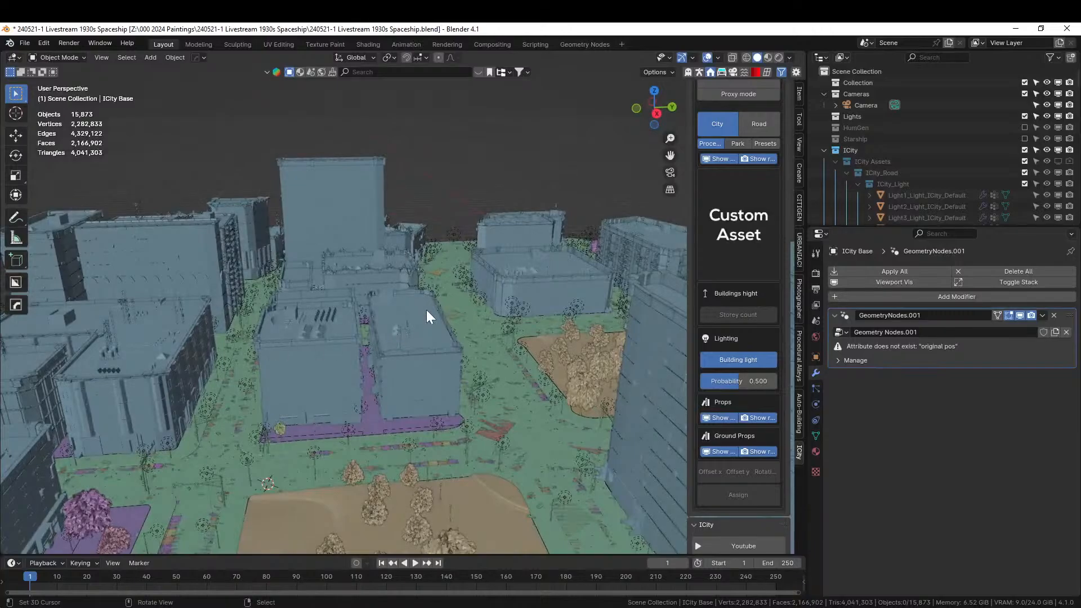
{"action": "middle_click_drag", "start_coordinate": [431, 428], "coordinate": [266, 387]}
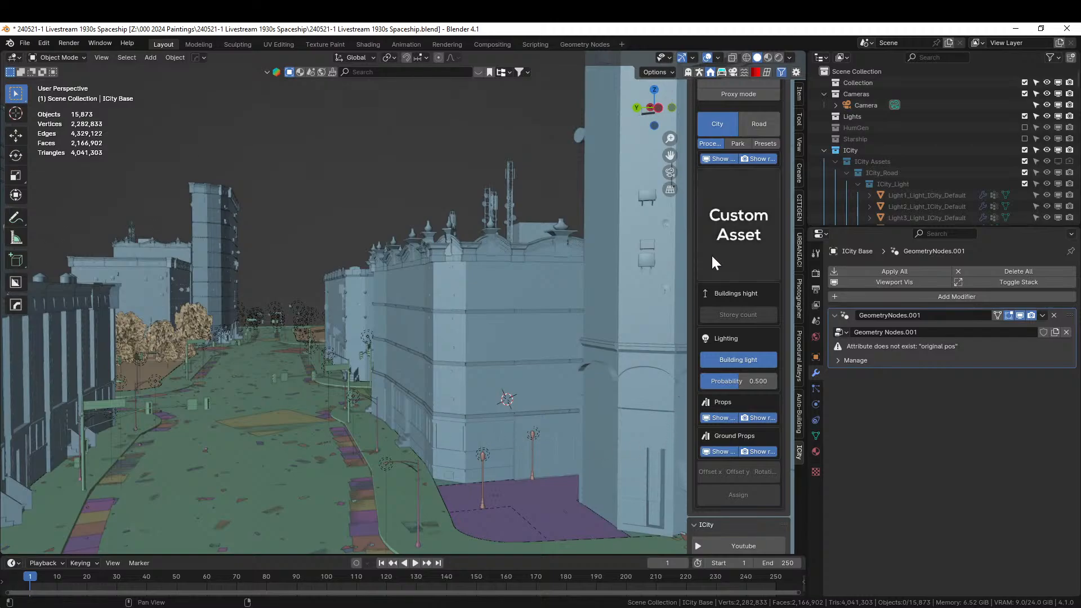
{"action": "middle_click_drag", "start_coordinate": [412, 367], "coordinate": [414, 396]}
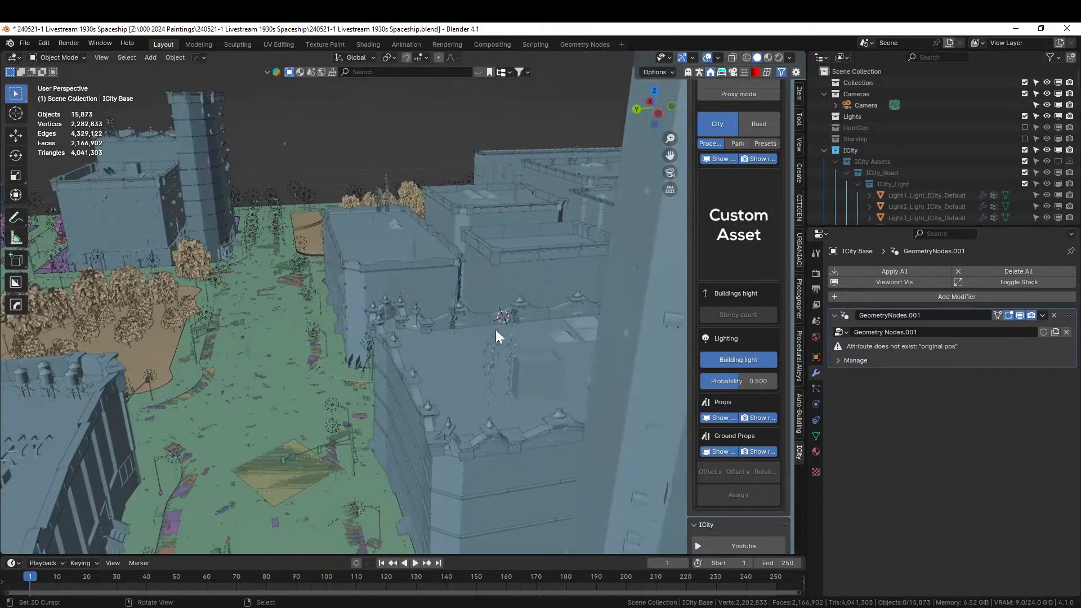
Set the leaves scattering density to 0.5 in the road assets' Imperfection settings
{"action": "left_click", "coordinate": [755, 127]}
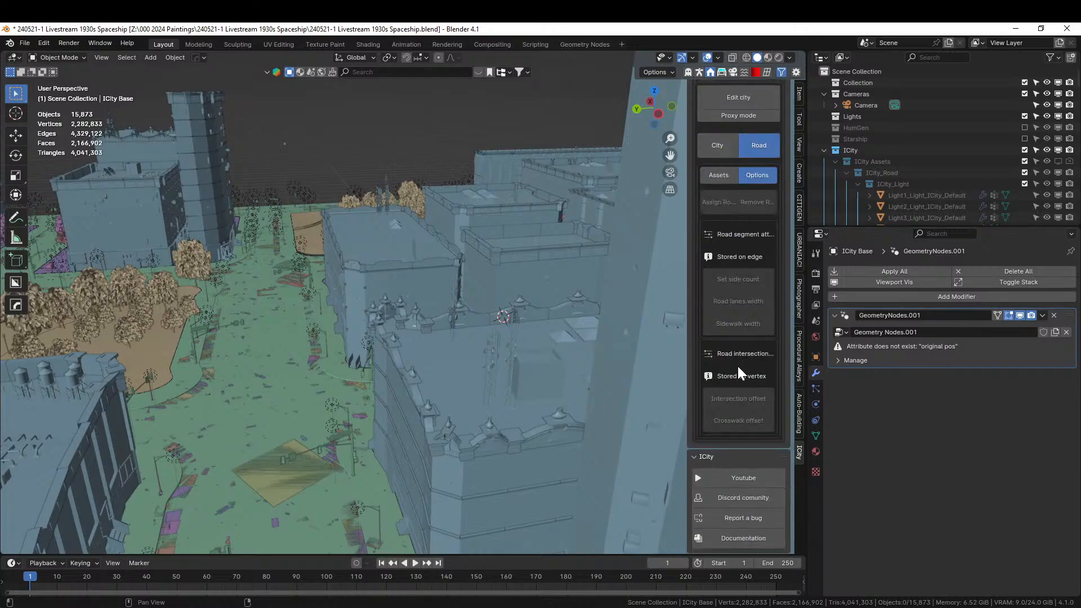
{"action": "left_click", "coordinate": [719, 176]}
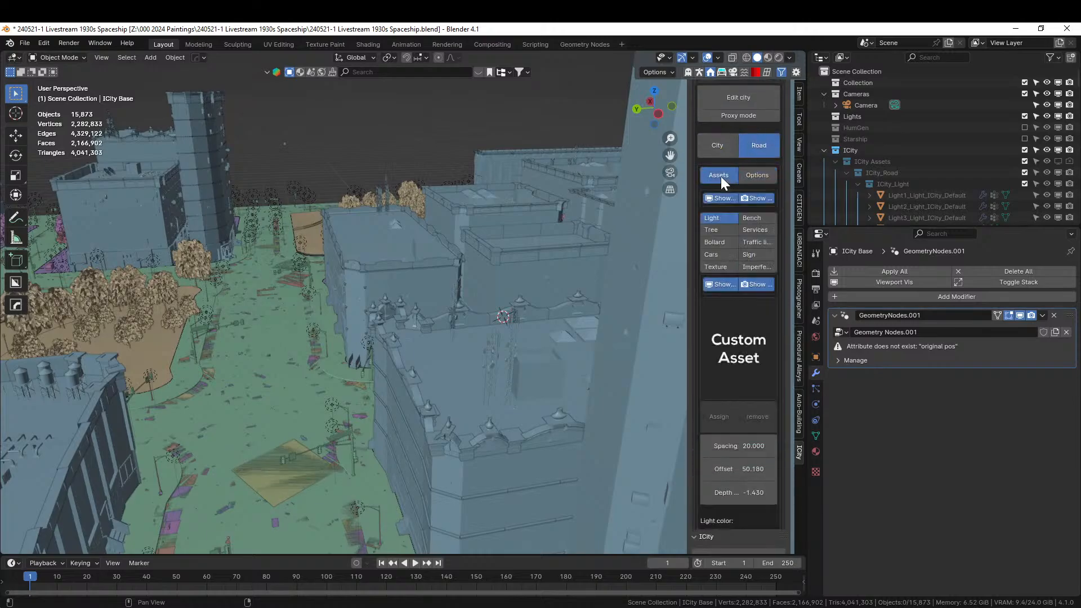
{"action": "left_click", "coordinate": [762, 267]}
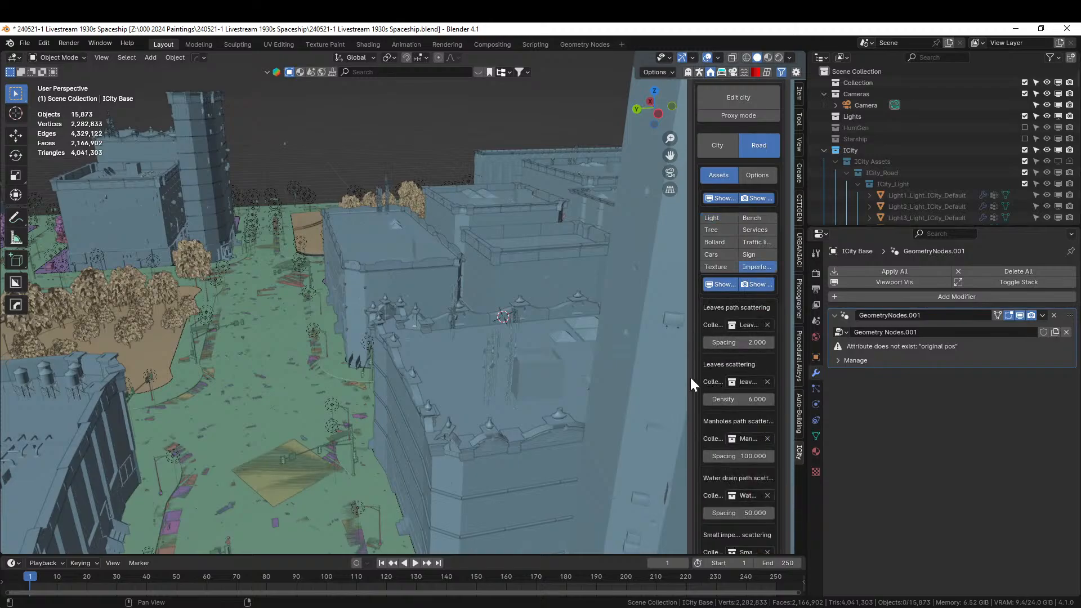
{"action": "left_click_drag", "start_coordinate": [685, 334], "coordinate": [585, 333]}
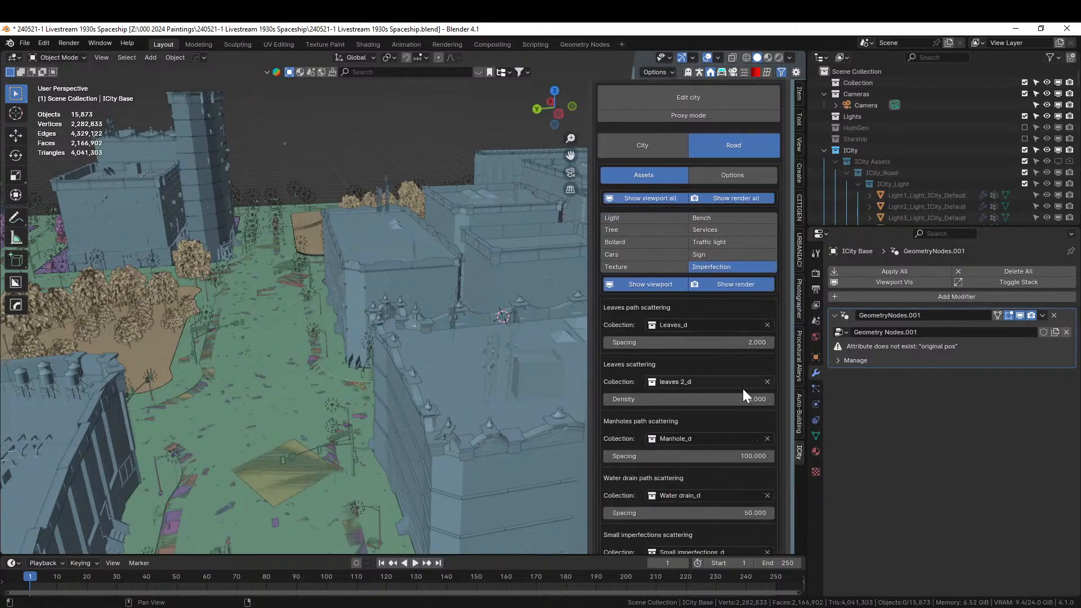
{"action": "left_click", "coordinate": [749, 401]}
{"action": "type", "text": ".5"}
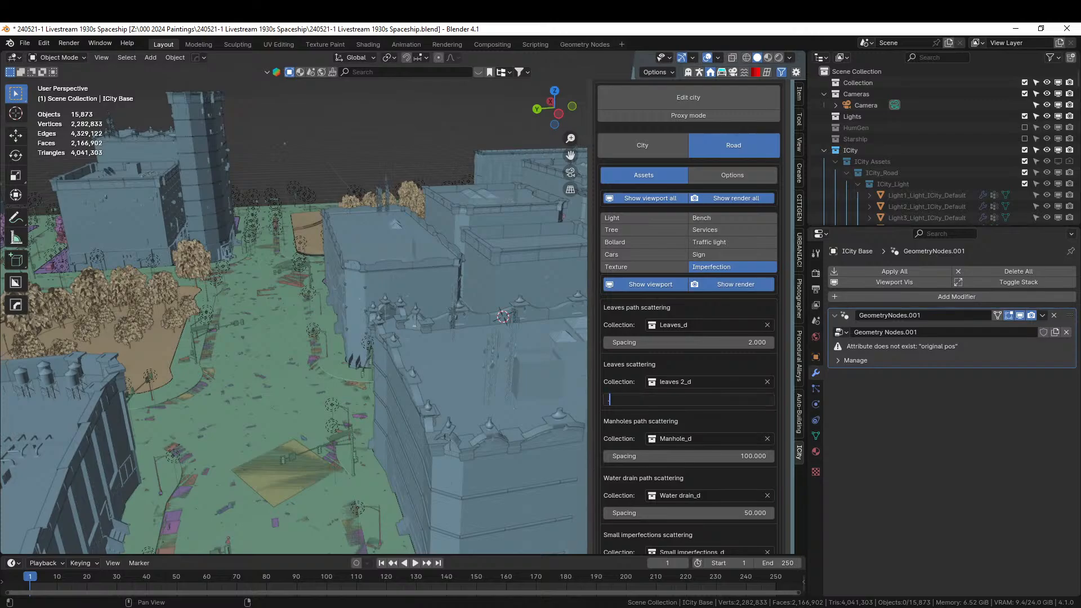
{"action": "key", "text": "Return"}
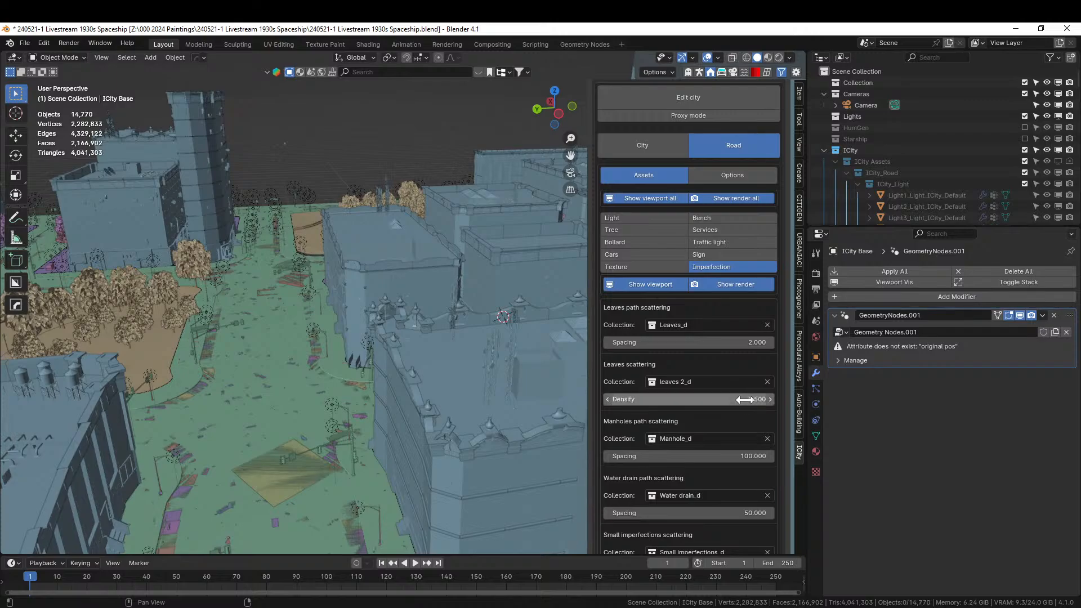
Set the leaves path scattering spacing to 10 and examine the road surface
{"action": "left_click", "coordinate": [749, 342]}
{"action": "type", "text": "10"}
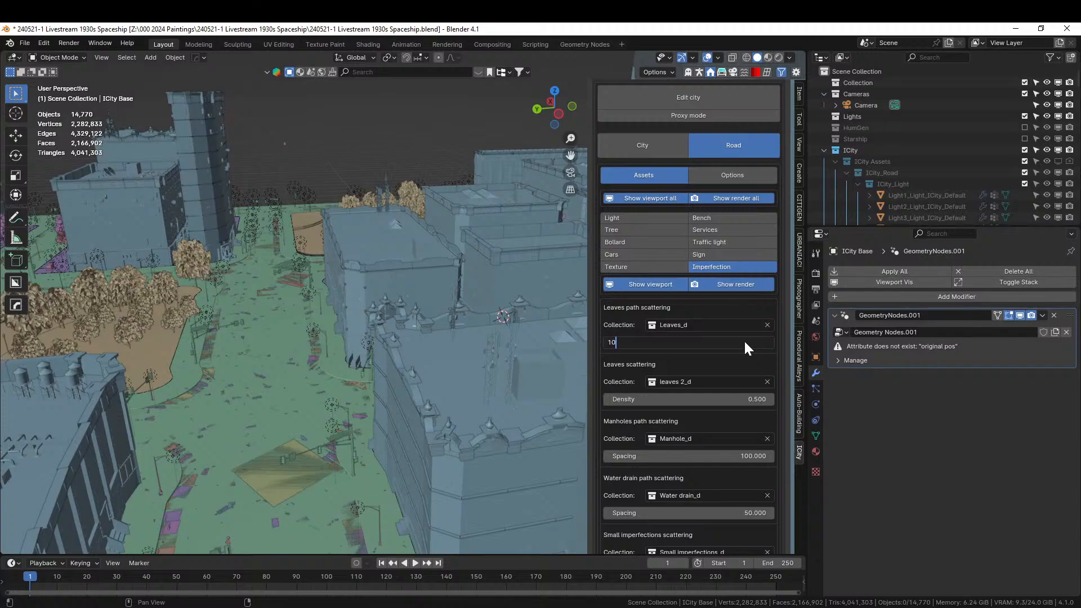
{"action": "key", "text": "Return"}
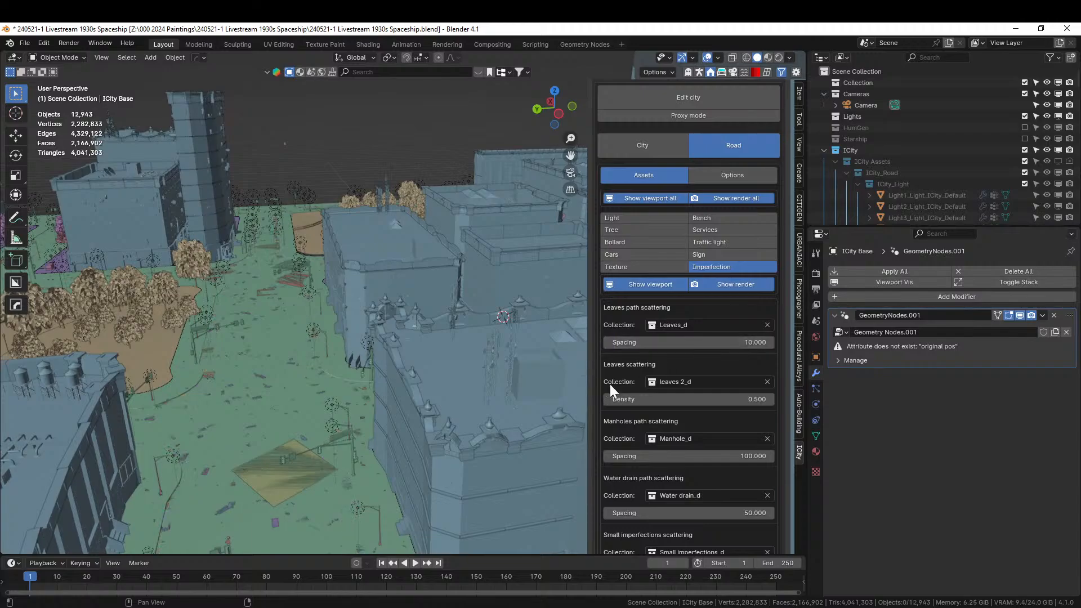
{"action": "middle_click_drag", "start_coordinate": [279, 412], "coordinate": [289, 426]}
{"action": "scroll", "coordinate": [293, 425], "scroll_direction": "up", "scroll_amount": 3}
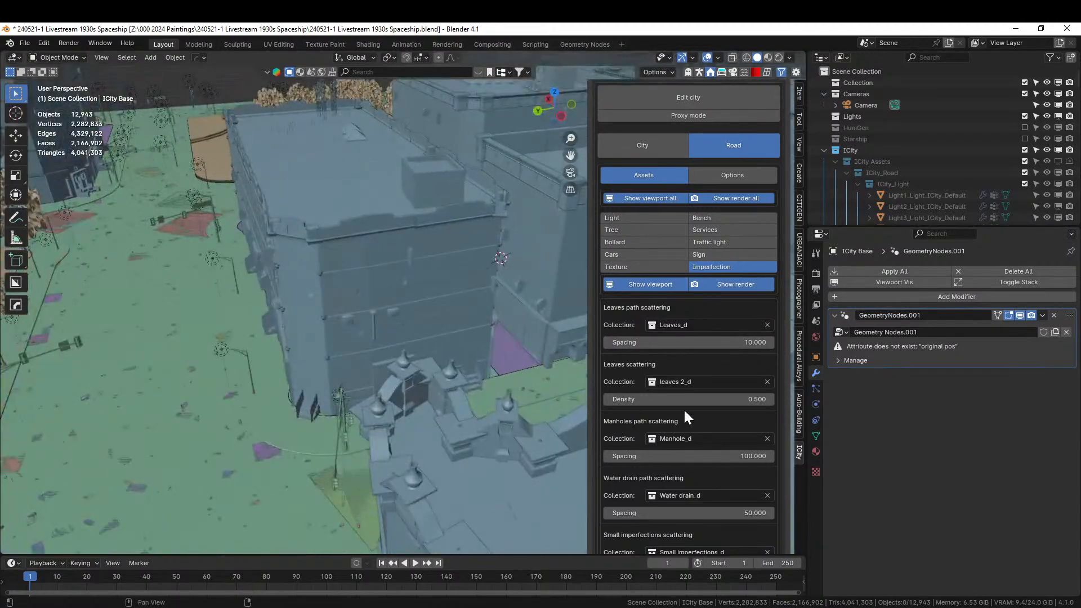
Set the trash imperfection scattering density to 0.2
{"action": "scroll", "coordinate": [692, 415], "scroll_direction": "down", "scroll_amount": 4}
{"action": "scroll", "coordinate": [695, 416], "scroll_direction": "down", "scroll_amount": 5}
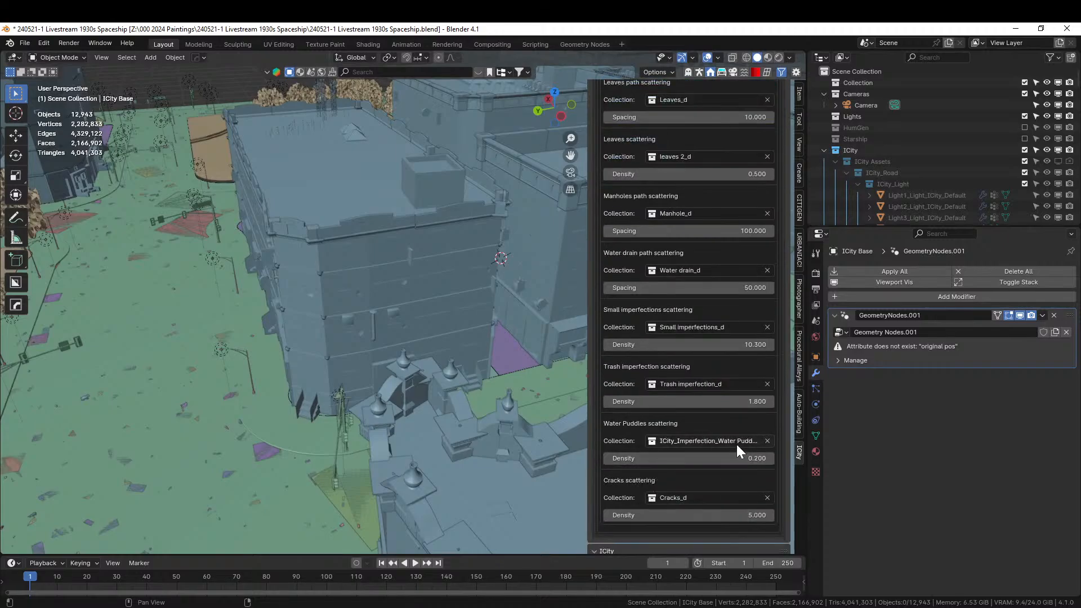
{"action": "left_click", "coordinate": [732, 401]}
{"action": "type", "text": ".2"}
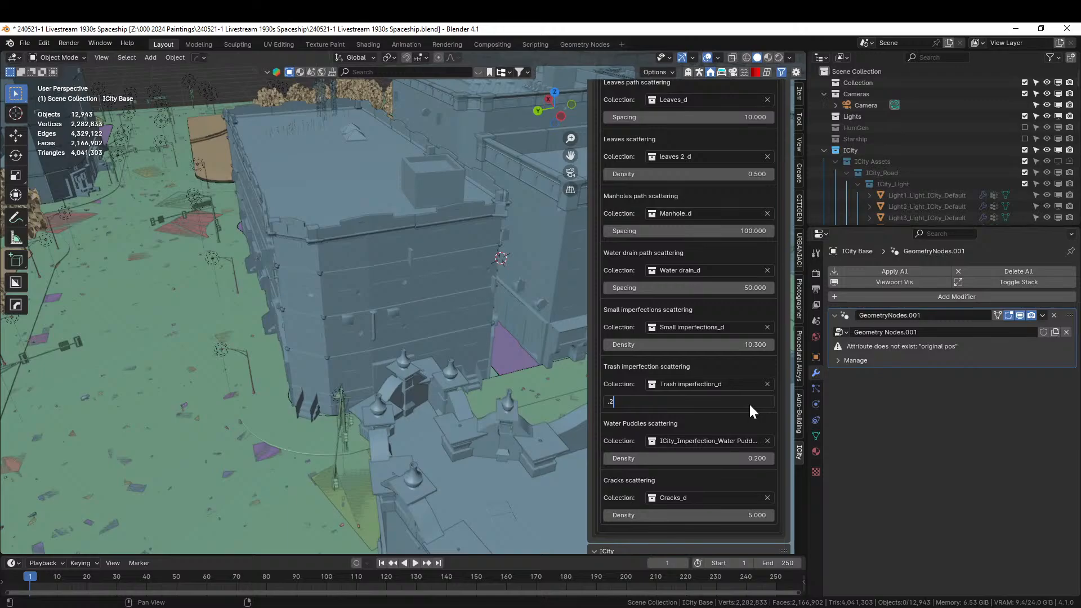
{"action": "key", "text": "Return"}
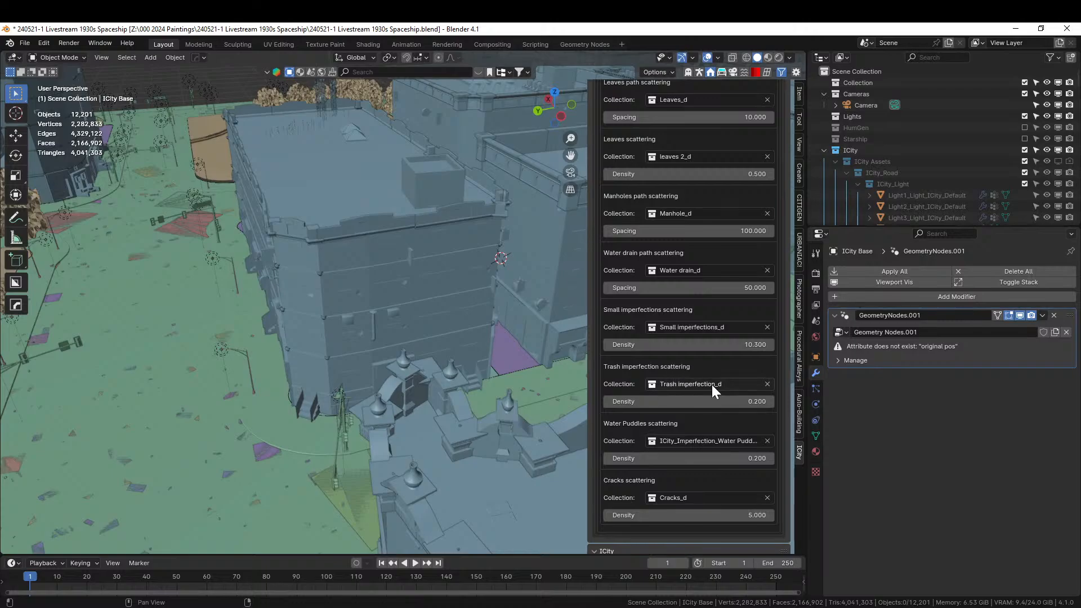
Preview the streets and buildings in Rendered shading from street level and from above, and save the file
{"action": "middle_click_drag", "start_coordinate": [182, 383], "coordinate": [205, 350]}
{"action": "key", "text": "z"}
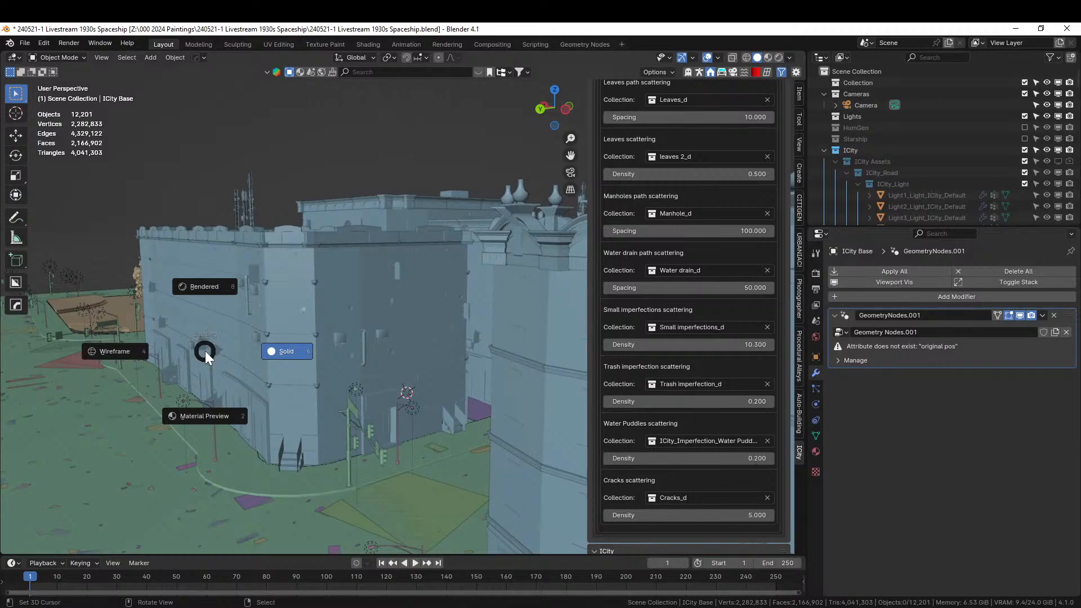
{"action": "key", "text": "8"}
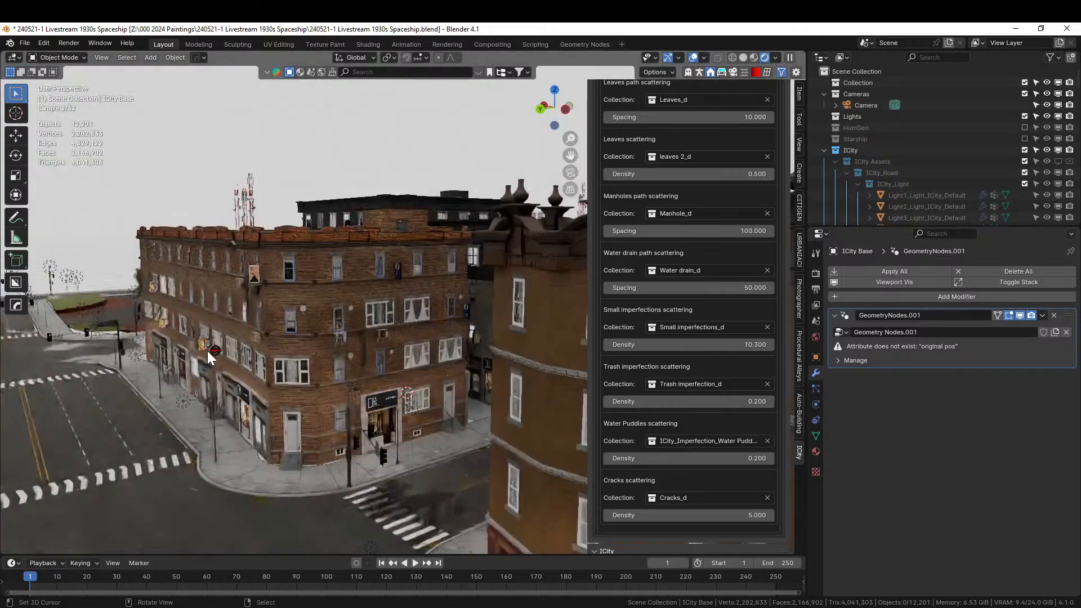
{"action": "middle_click_drag", "start_coordinate": [138, 471], "coordinate": [158, 344]}
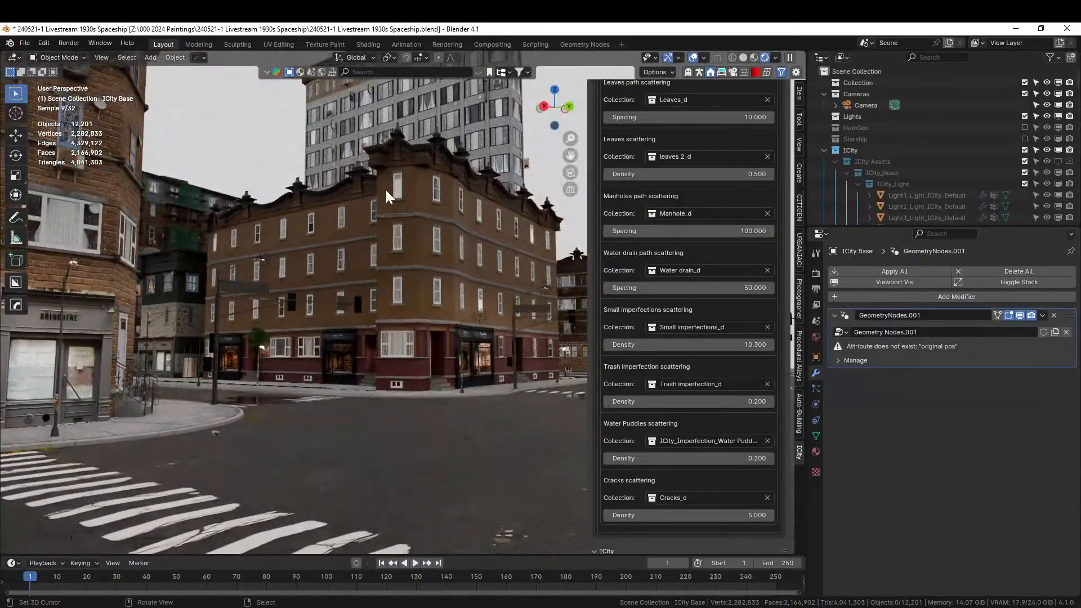
{"action": "middle_click_drag", "start_coordinate": [394, 326], "coordinate": [471, 296]}
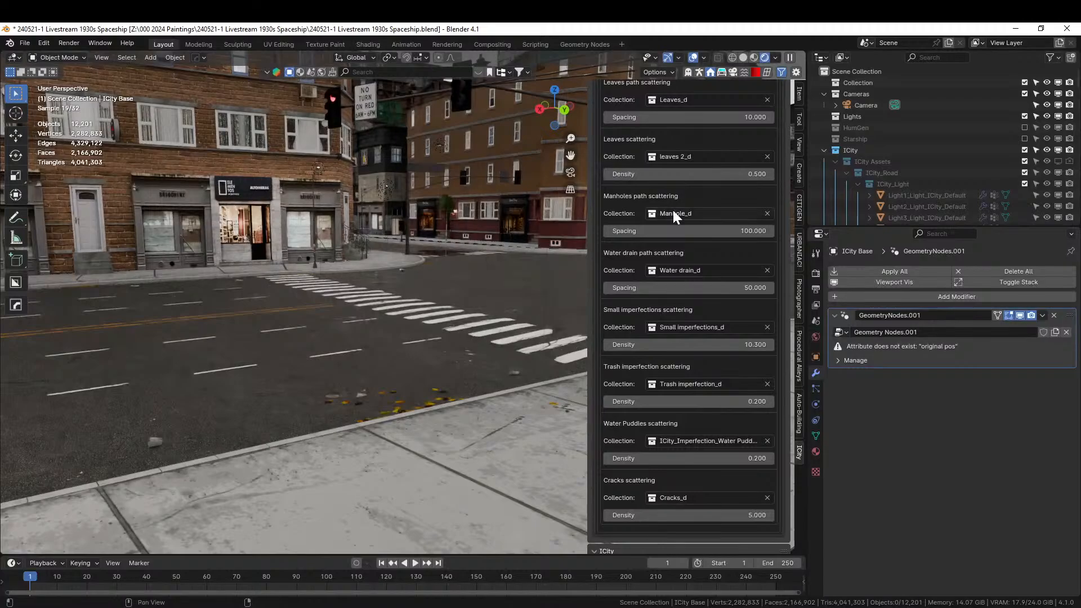
{"action": "scroll", "coordinate": [672, 208], "scroll_direction": "down", "scroll_amount": 1}
{"action": "middle_click_drag", "start_coordinate": [356, 289], "coordinate": [387, 321]}
{"action": "scroll", "coordinate": [366, 346], "scroll_direction": "down", "scroll_amount": 6}
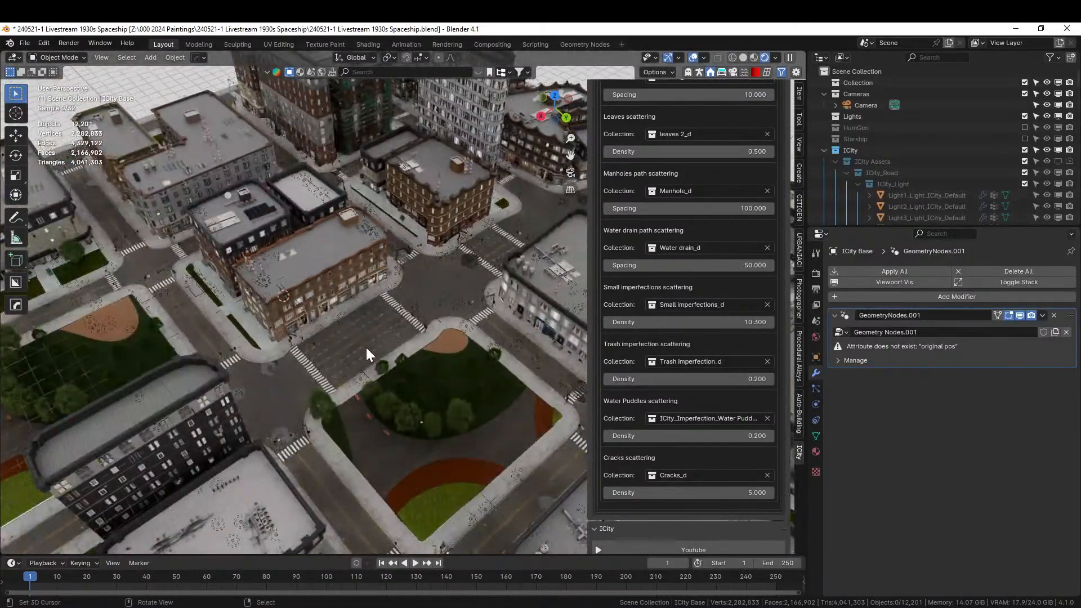
{"action": "key", "text": "ctrl+s"}
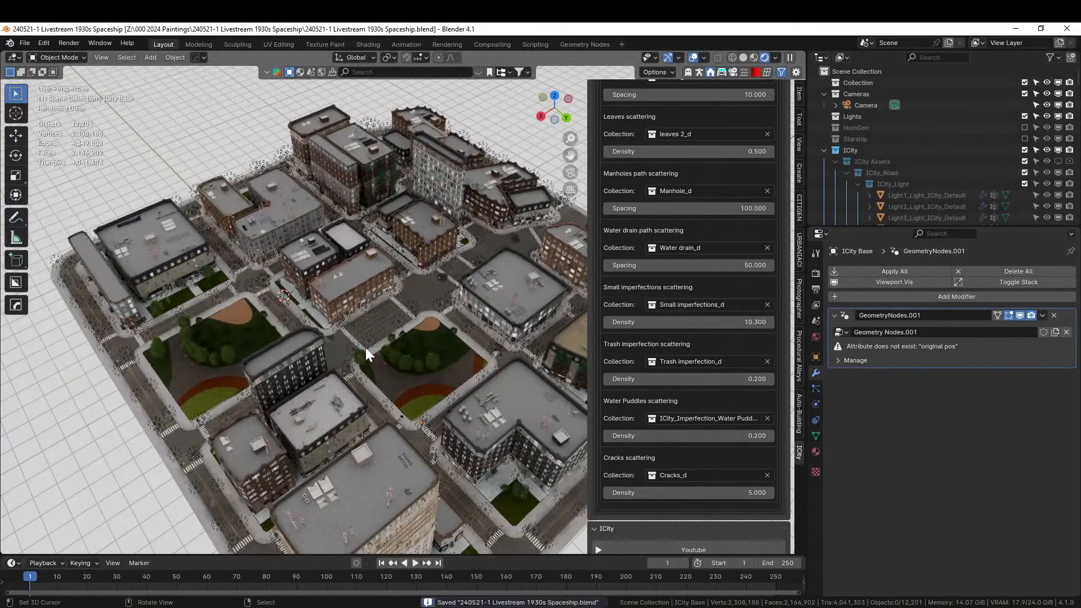
Inspect the rendered park block, return to Solid shading with proxy mode on, and reopen the city for editing
{"action": "middle_click_drag", "start_coordinate": [366, 347], "coordinate": [344, 405]}
{"action": "scroll", "coordinate": [343, 406], "scroll_direction": "up", "scroll_amount": 3}
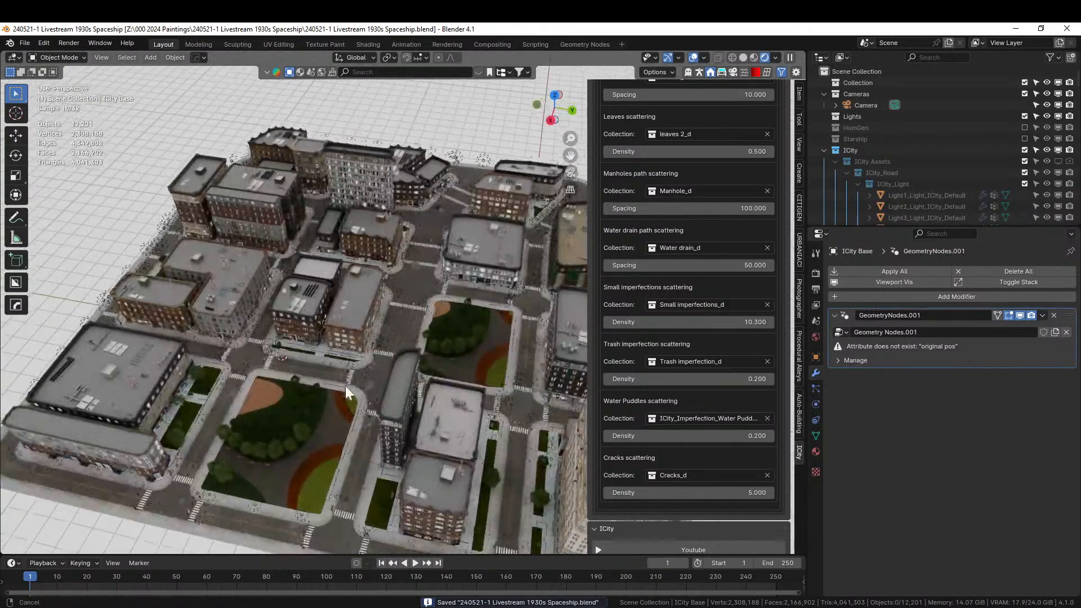
{"action": "scroll", "coordinate": [373, 331], "scroll_direction": "up", "scroll_amount": 3}
{"action": "middle_click_drag", "start_coordinate": [374, 333], "coordinate": [481, 387]}
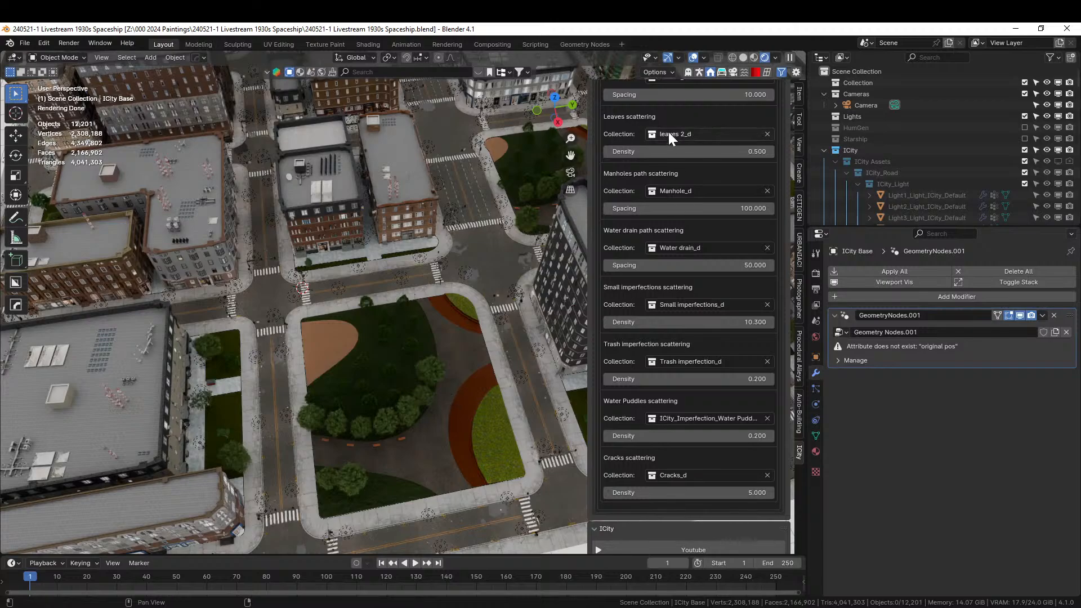
{"action": "scroll", "coordinate": [715, 206], "scroll_direction": "up", "scroll_amount": 15}
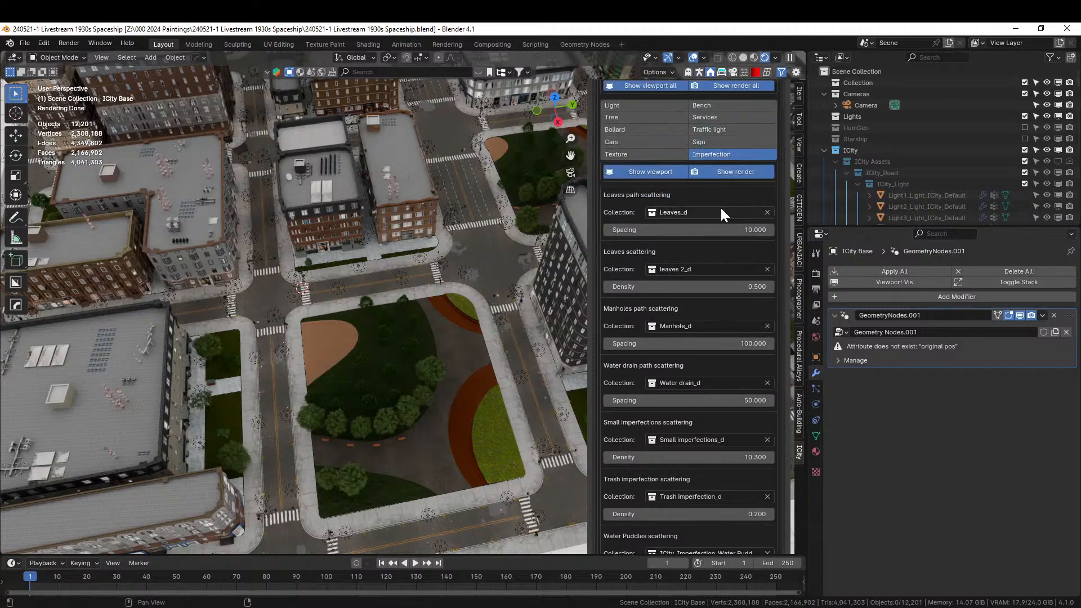
{"action": "left_click", "coordinate": [688, 207]}
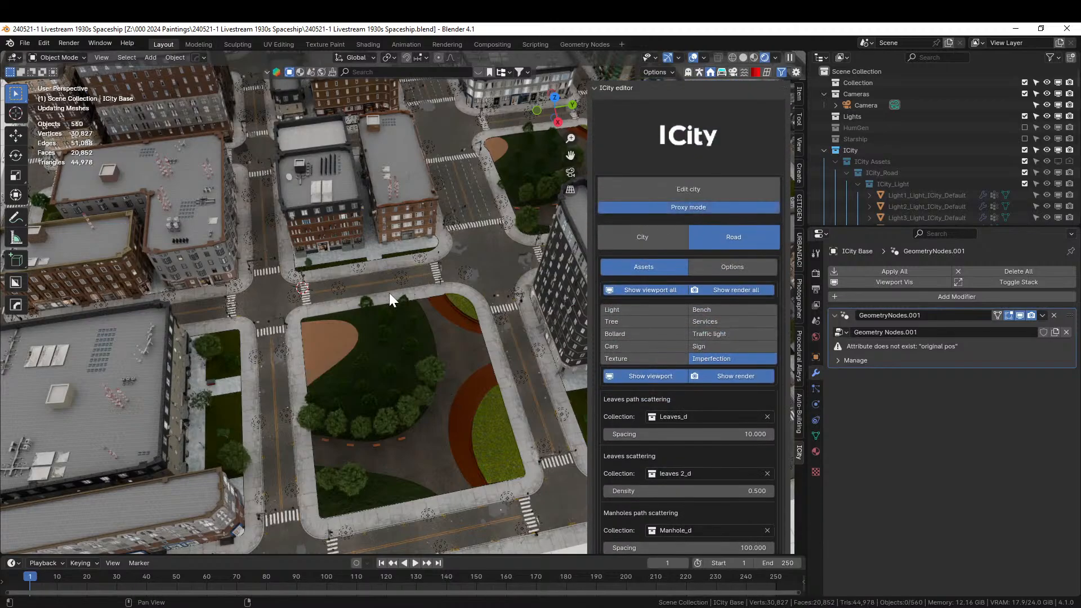
{"action": "key", "text": "z"}
{"action": "key", "text": "6"}
{"action": "left_click", "coordinate": [736, 189]}
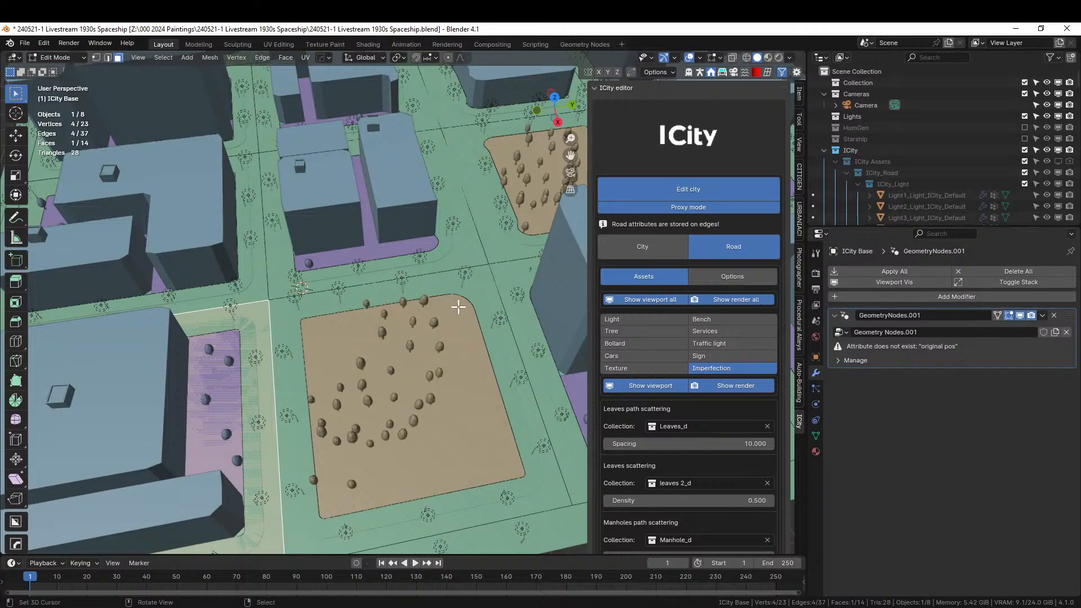
Delete the face of the second park block at the city's outer edge, leaving an empty lot between the roads
{"action": "left_click", "coordinate": [488, 274]}
{"action": "key", "text": "x"}
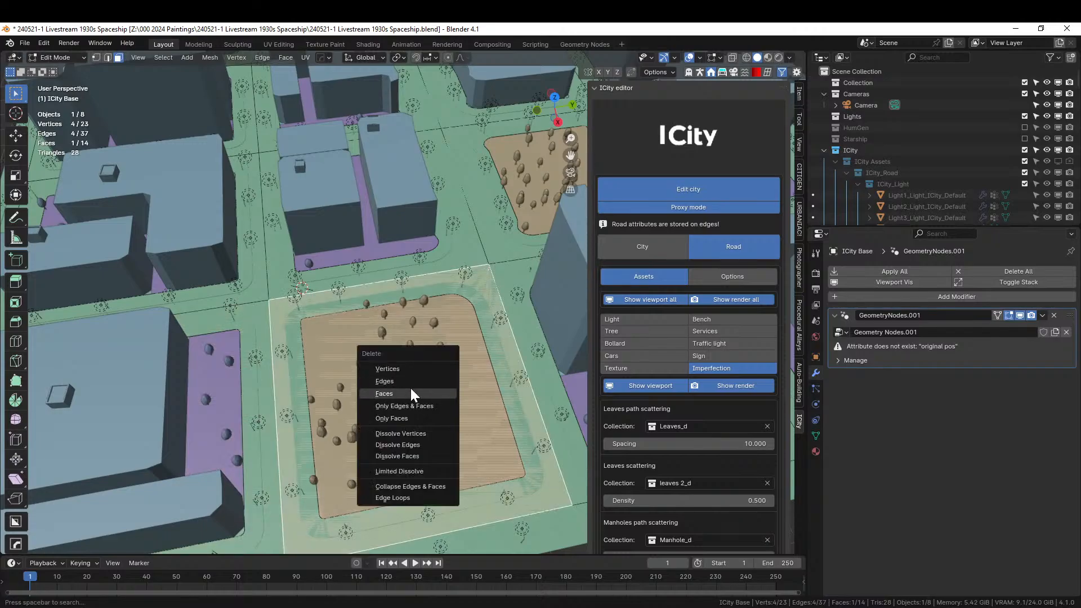
{"action": "left_click", "coordinate": [407, 393]}
{"action": "middle_click_drag", "start_coordinate": [408, 393], "coordinate": [356, 416]}
{"action": "scroll", "coordinate": [356, 415], "scroll_direction": "up", "scroll_amount": 2}
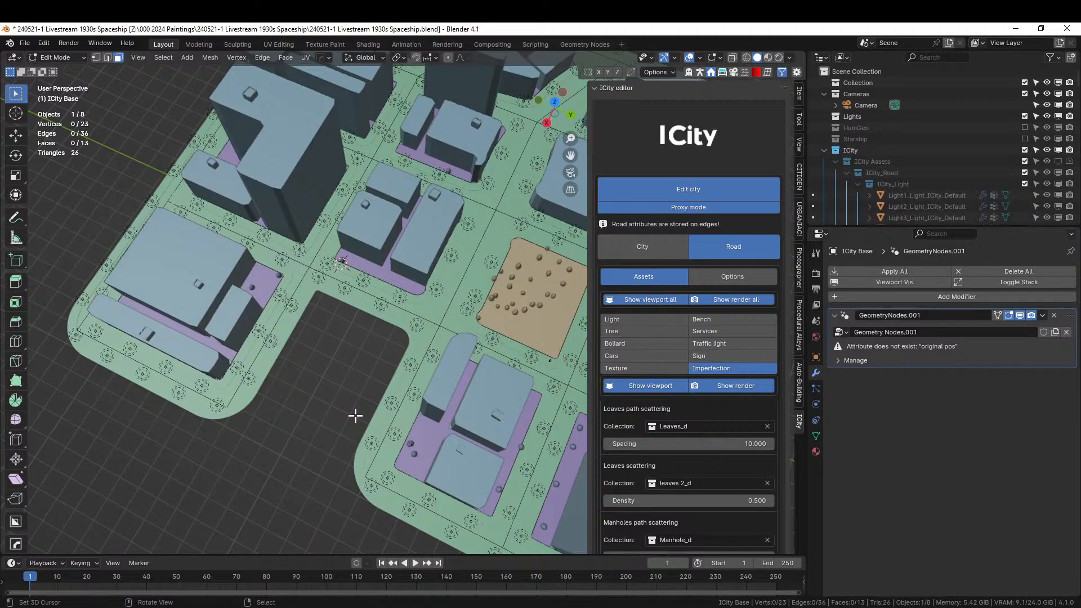
{"action": "middle_click_drag", "start_coordinate": [356, 416], "coordinate": [434, 408]}
{"action": "scroll", "coordinate": [423, 374], "scroll_direction": "up", "scroll_amount": 4}
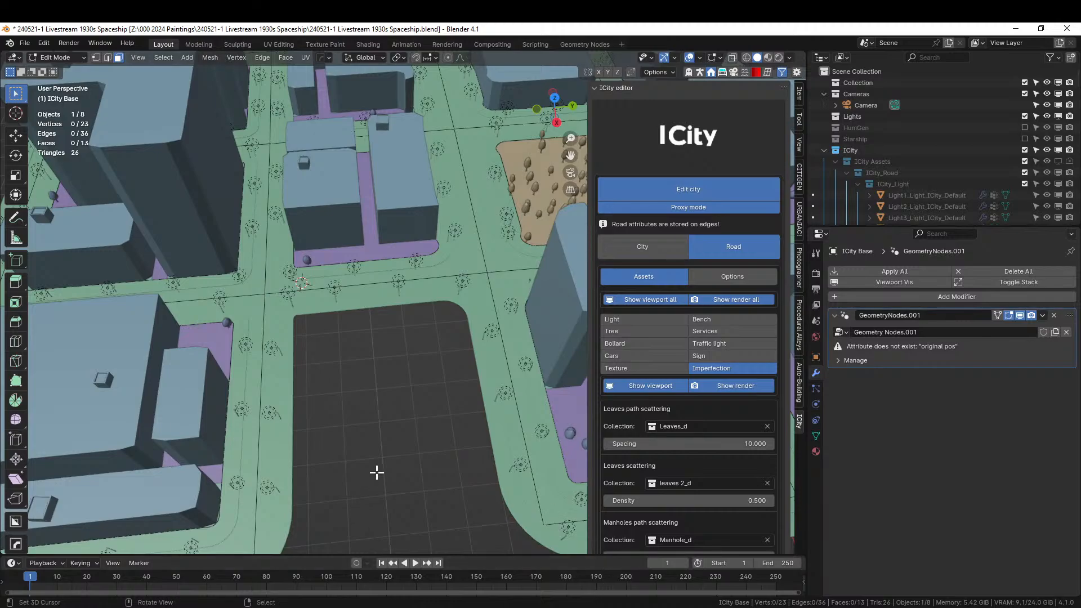
{"action": "scroll", "coordinate": [366, 485], "scroll_direction": "down", "scroll_amount": 4}
{"action": "middle_click_drag", "start_coordinate": [411, 456], "coordinate": [453, 416]}
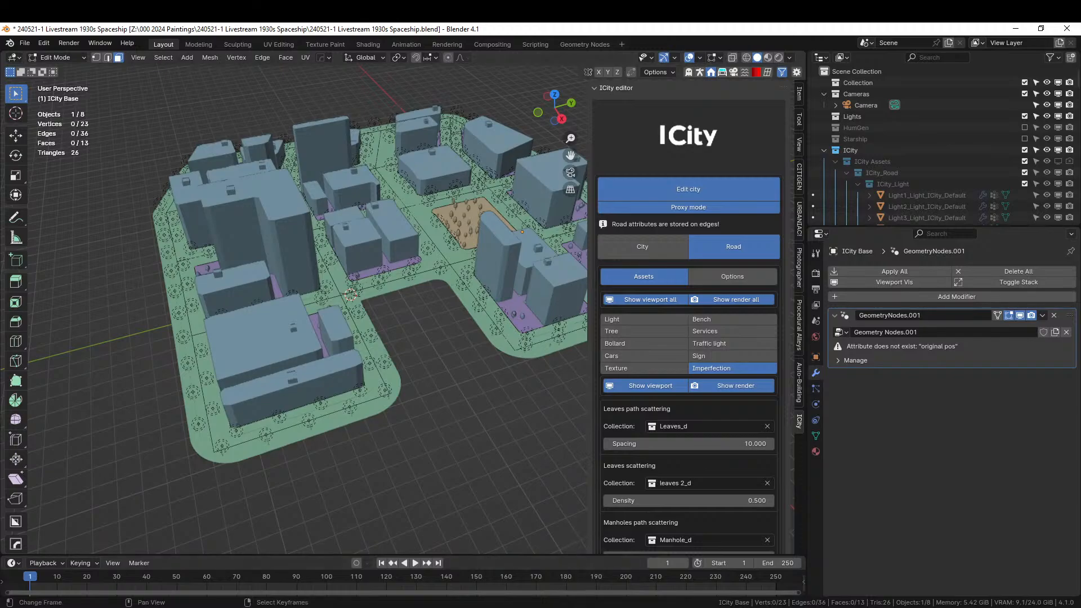
Switch to the Kitbash3d Victorian file and copy all objects of the domed building's Business01_grp collection
{"action": "left_click", "coordinate": [648, 585]}
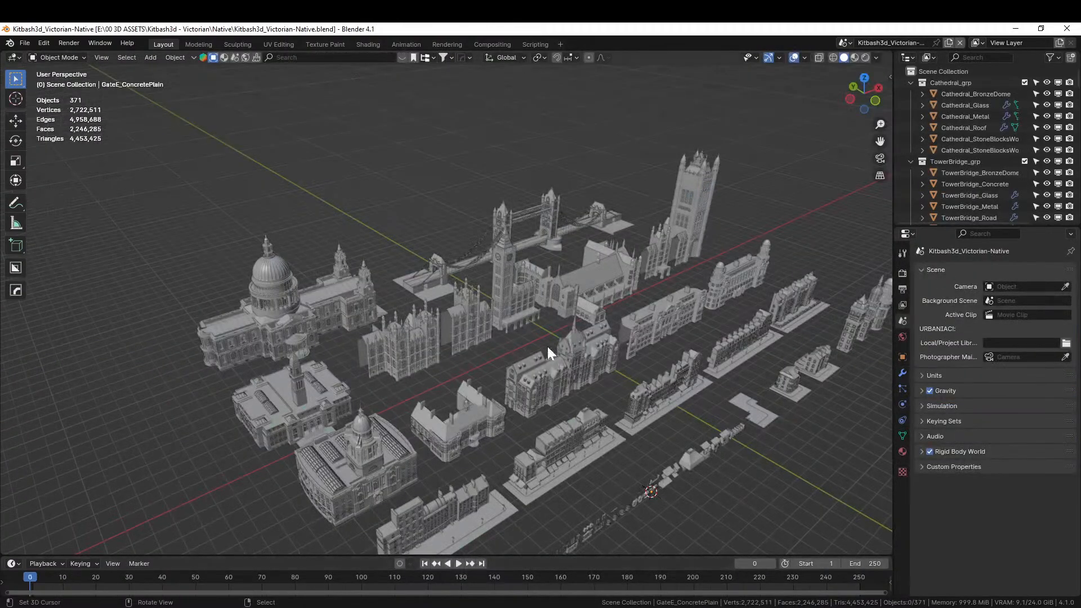
{"action": "middle_click_drag", "start_coordinate": [583, 348], "coordinate": [698, 316]}
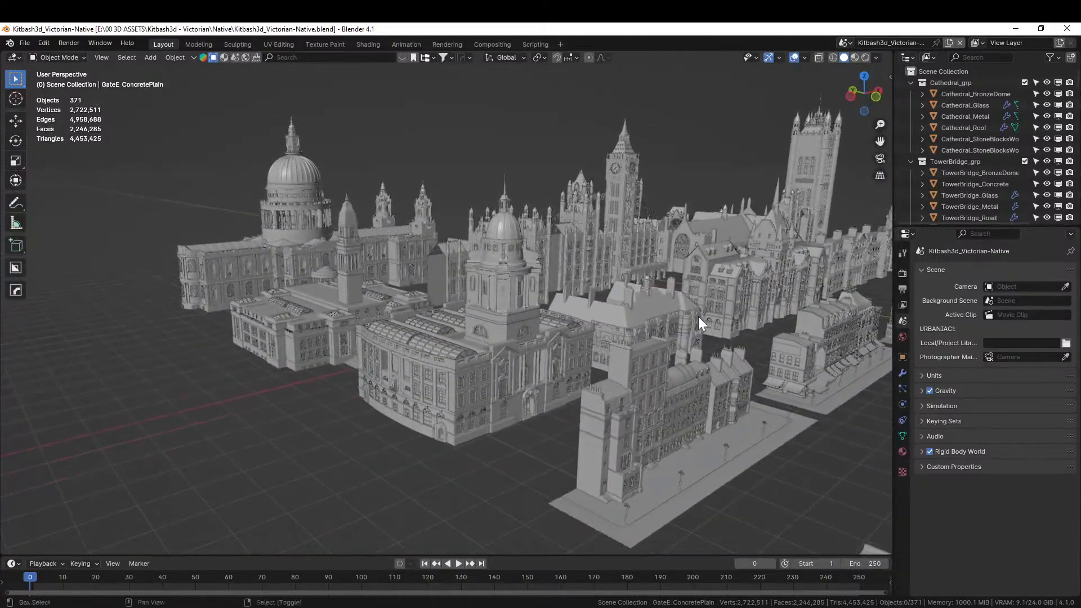
{"action": "left_click", "coordinate": [430, 378]}
{"action": "scroll", "coordinate": [1018, 150], "scroll_direction": "down", "scroll_amount": 5}
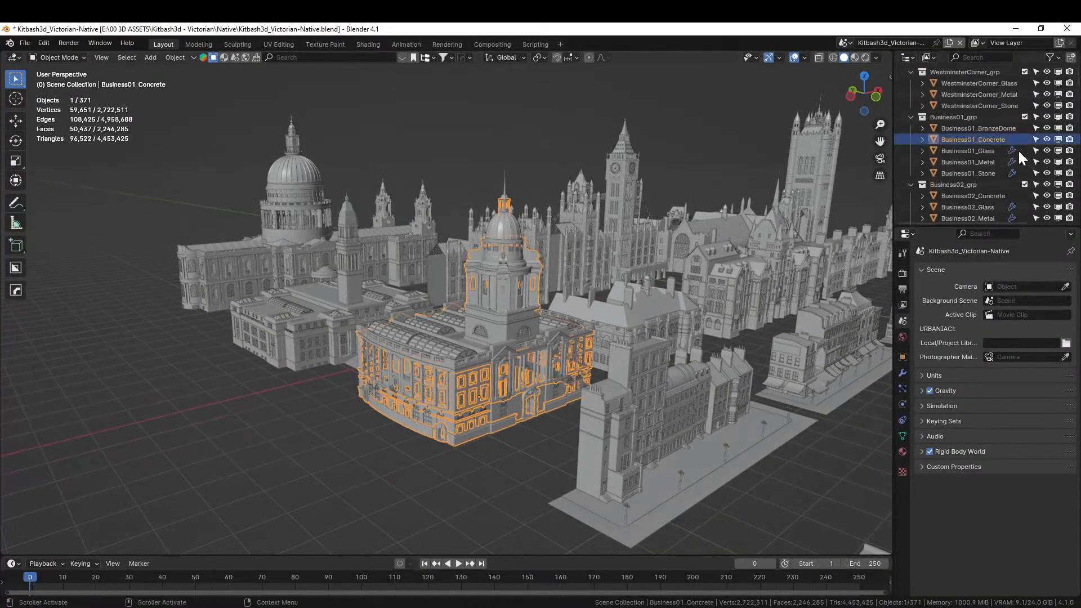
{"action": "left_click", "coordinate": [965, 116]}
{"action": "right_click", "coordinate": [963, 116]}
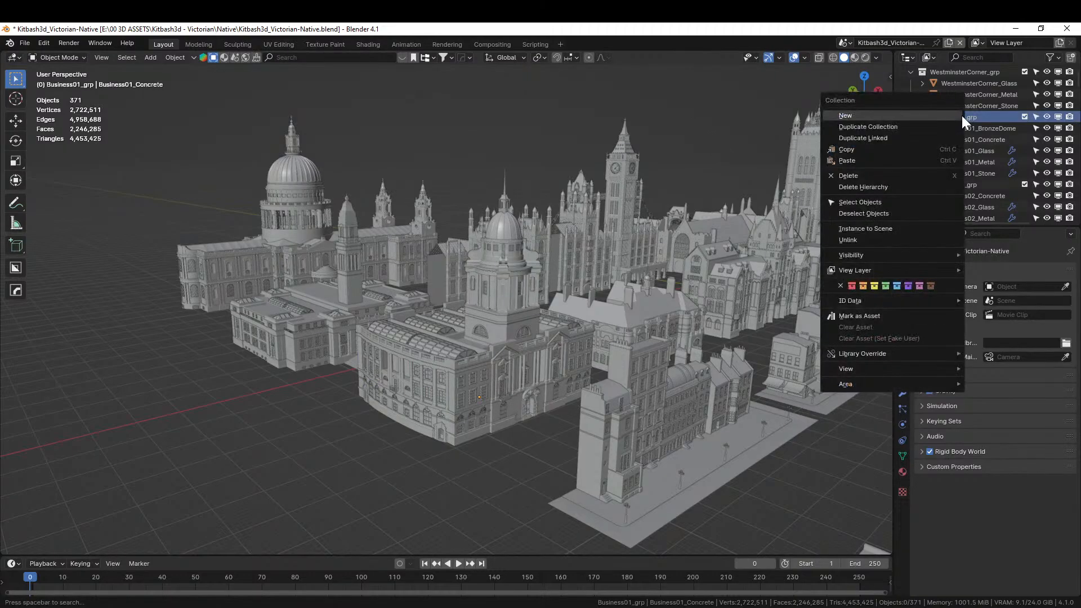
{"action": "left_click", "coordinate": [881, 202]}
{"action": "key", "text": "ctrl+c"}
Return to the 1930s Spaceship file, leave city editing and paste the copied domed building in top view
{"action": "left_click", "coordinate": [456, 339]}
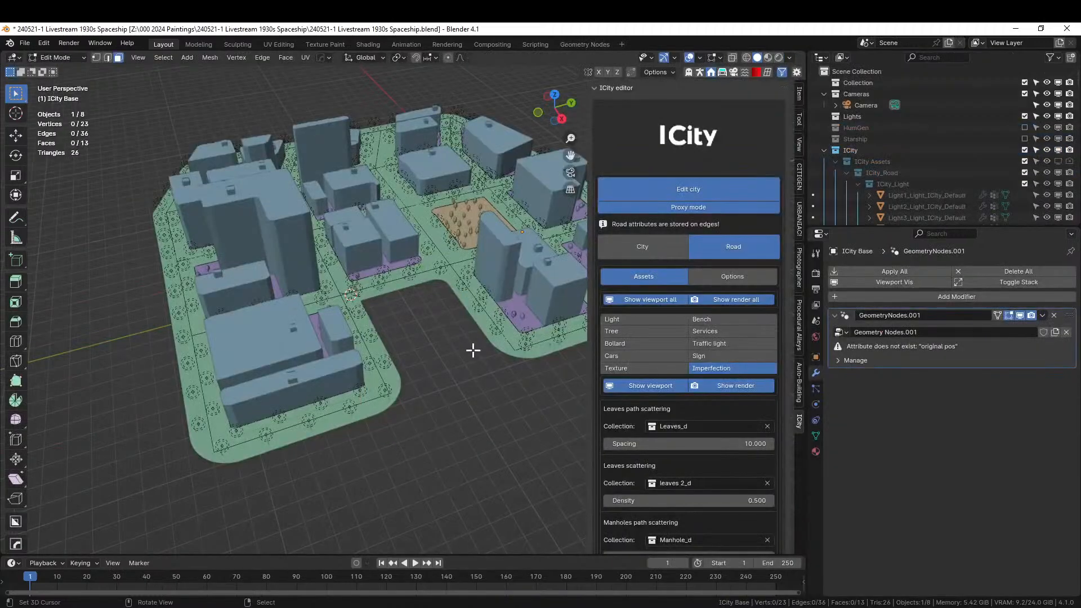
{"action": "middle_click_drag", "start_coordinate": [485, 411], "coordinate": [489, 411], "text": "alt"}
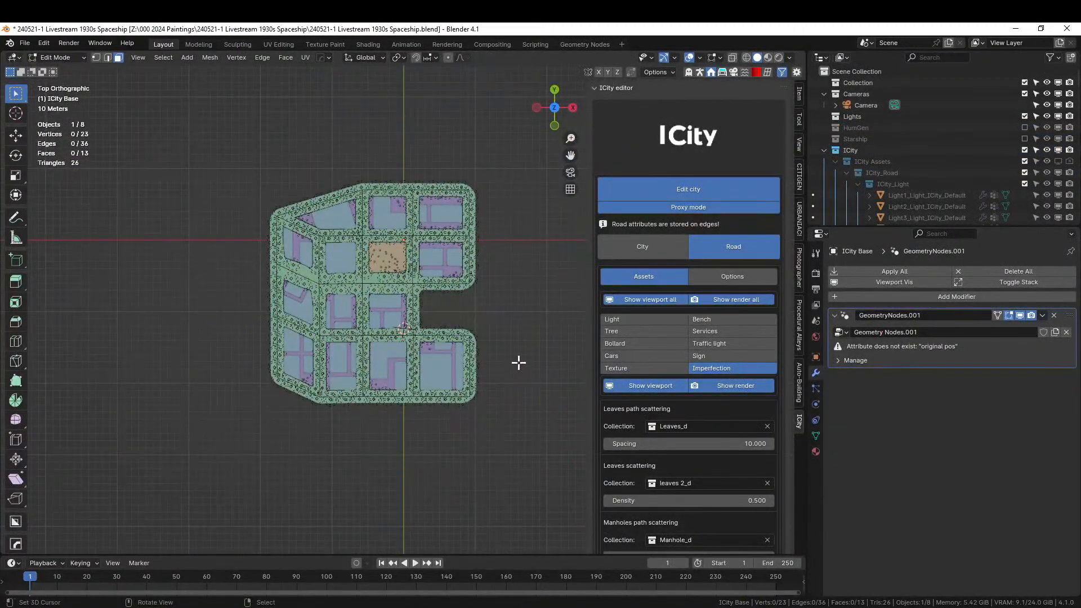
{"action": "key", "text": "Tab"}
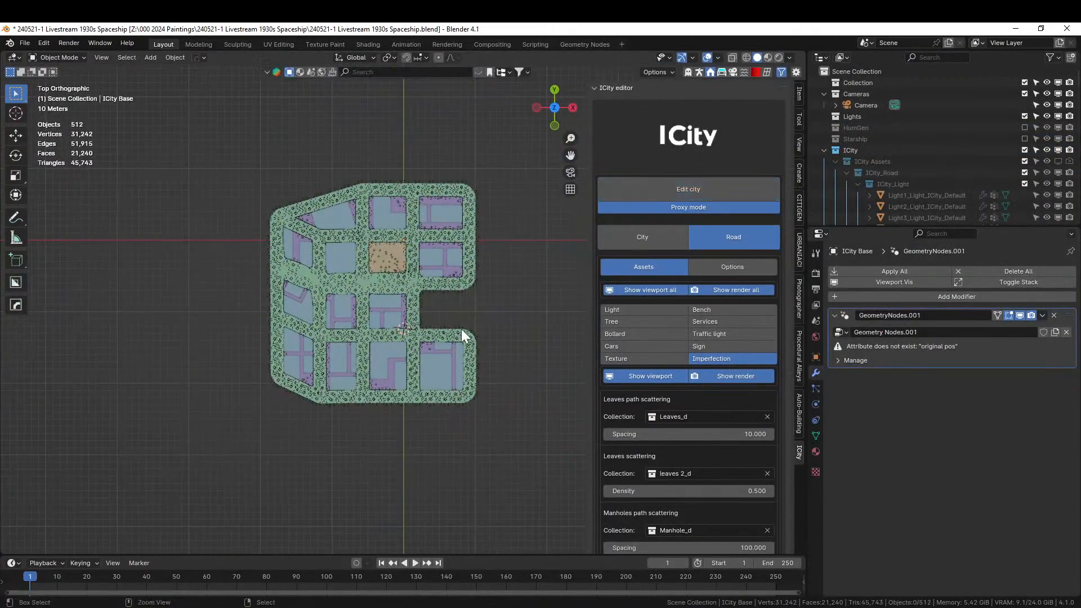
{"action": "key", "text": "ctrl+v"}
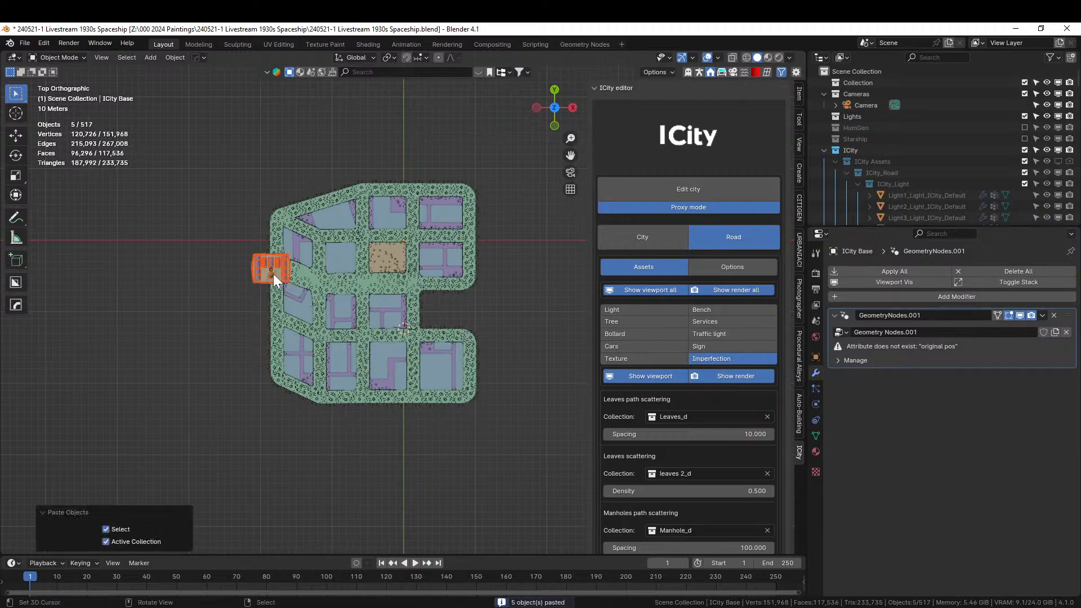
Isolate the pasted building parts, join them into the Business01_Stone object, and exit the isolated view
{"action": "key", "text": "KP_Divide"}
{"action": "middle_click_drag", "start_coordinate": [272, 274], "coordinate": [321, 280]}
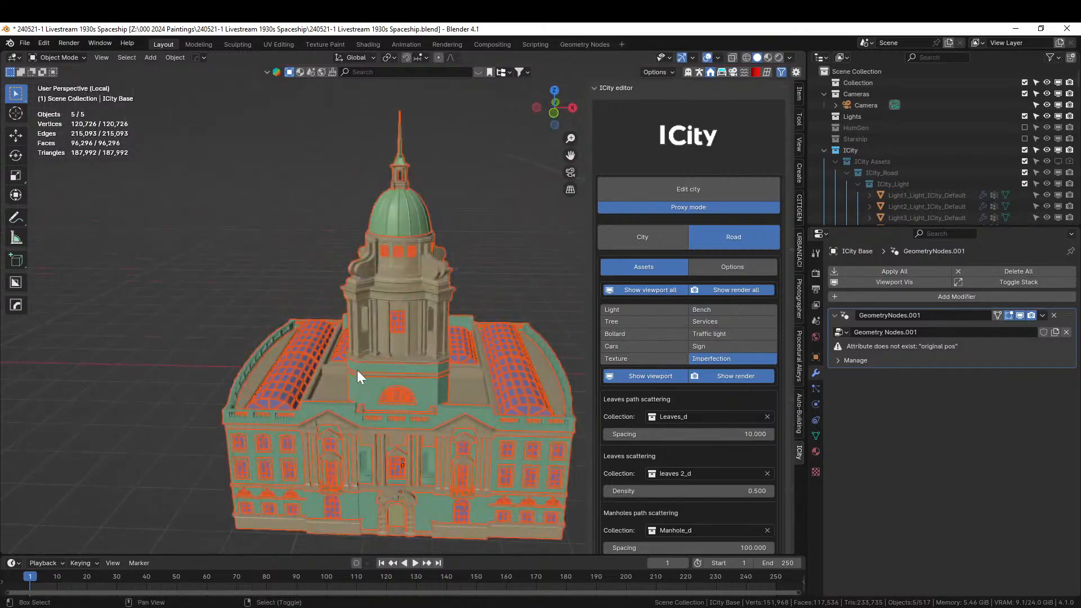
{"action": "left_click", "coordinate": [361, 385]}
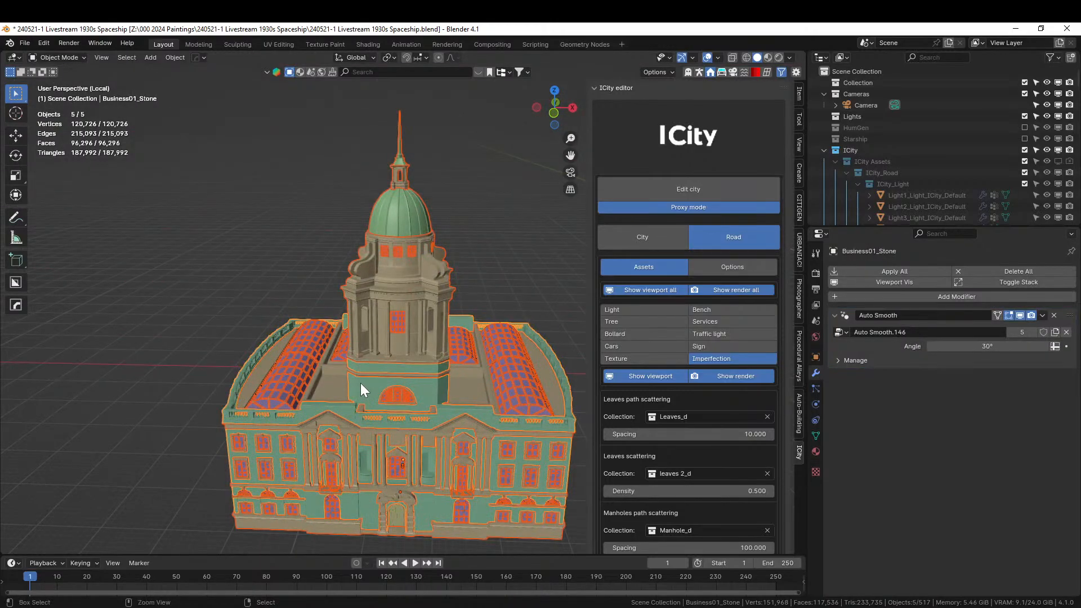
{"action": "key", "text": "KP_7"}
{"action": "scroll", "coordinate": [361, 384], "scroll_direction": "down", "scroll_amount": 10}
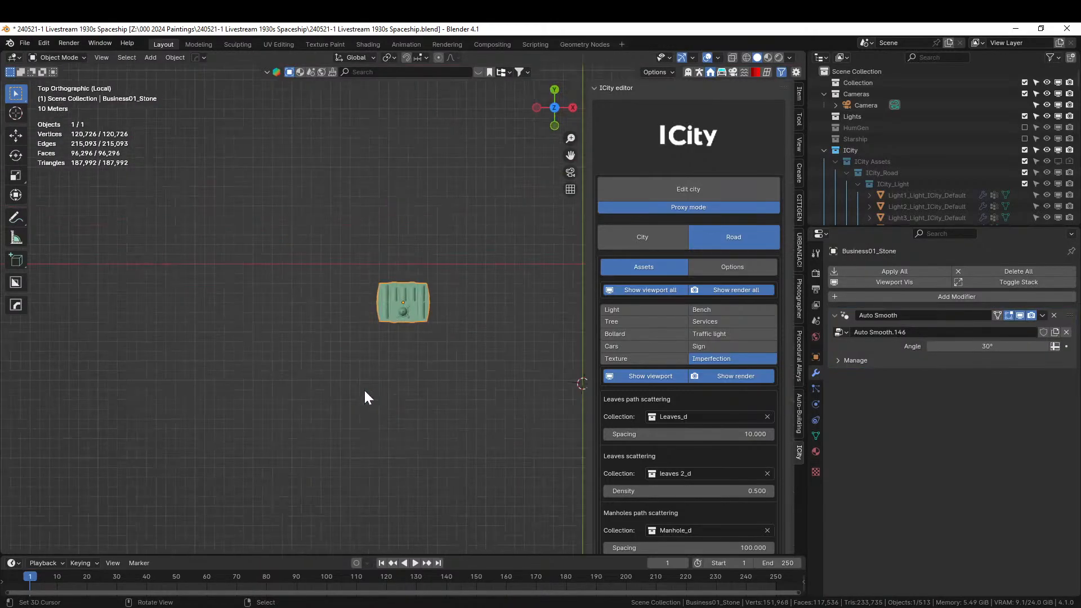
{"action": "key", "text": "KP_Divide"}
{"action": "scroll", "coordinate": [373, 356], "scroll_direction": "up", "scroll_amount": 4}
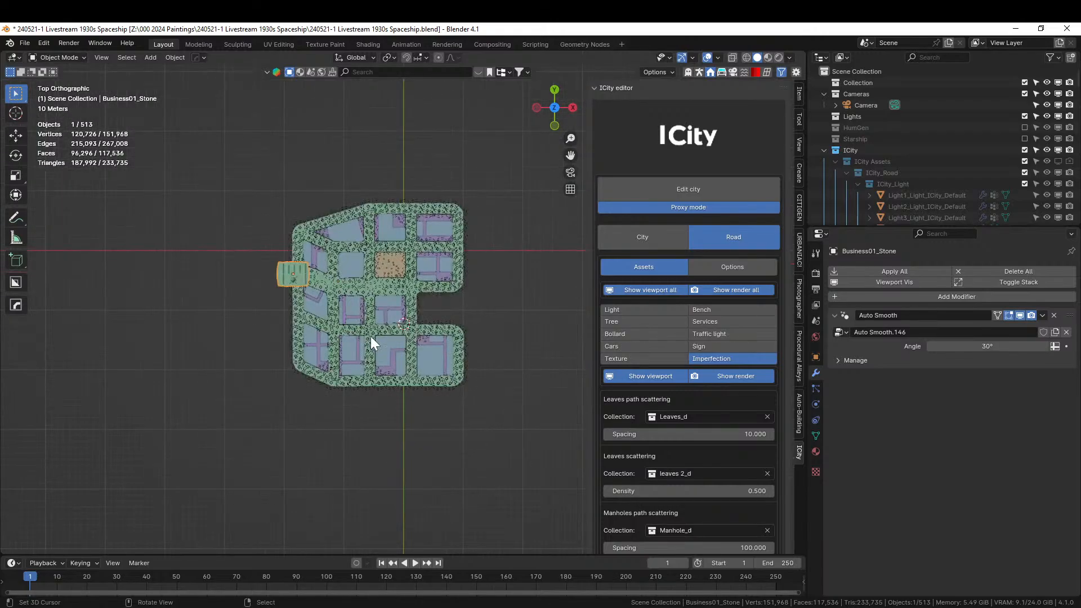
Move the domed building into the empty lot, about 239 m in X and -56 m in Y
{"action": "key", "text": "g"}
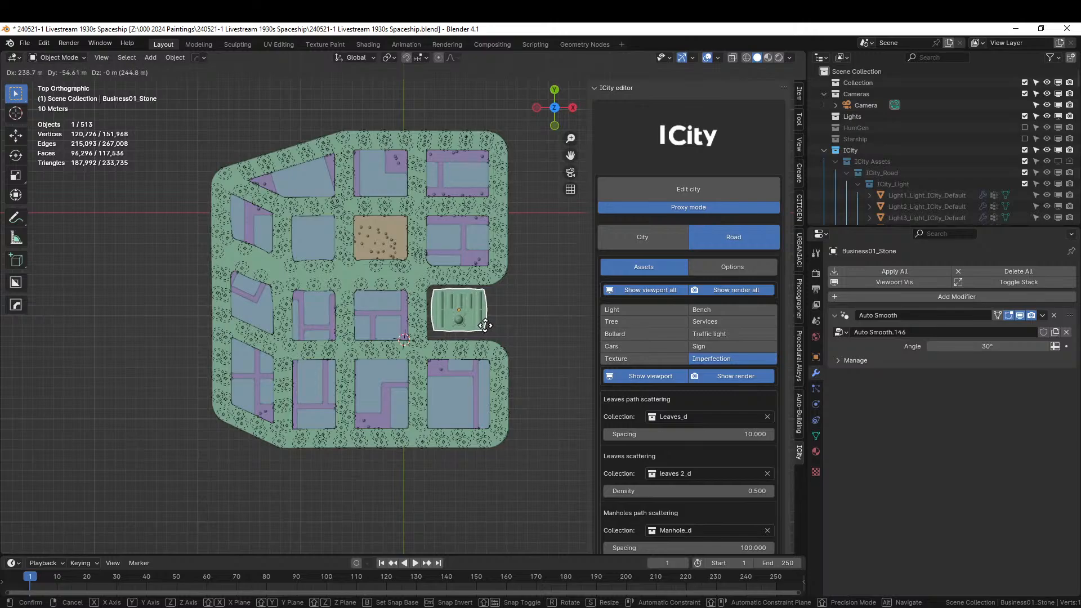
{"action": "left_click", "coordinate": [485, 326]}
{"action": "middle_click_drag", "start_coordinate": [485, 326], "coordinate": [636, 386]}
{"action": "scroll", "coordinate": [394, 239], "scroll_direction": "up", "scroll_amount": 5}
{"action": "scroll", "coordinate": [417, 343], "scroll_direction": "up", "scroll_amount": 3}
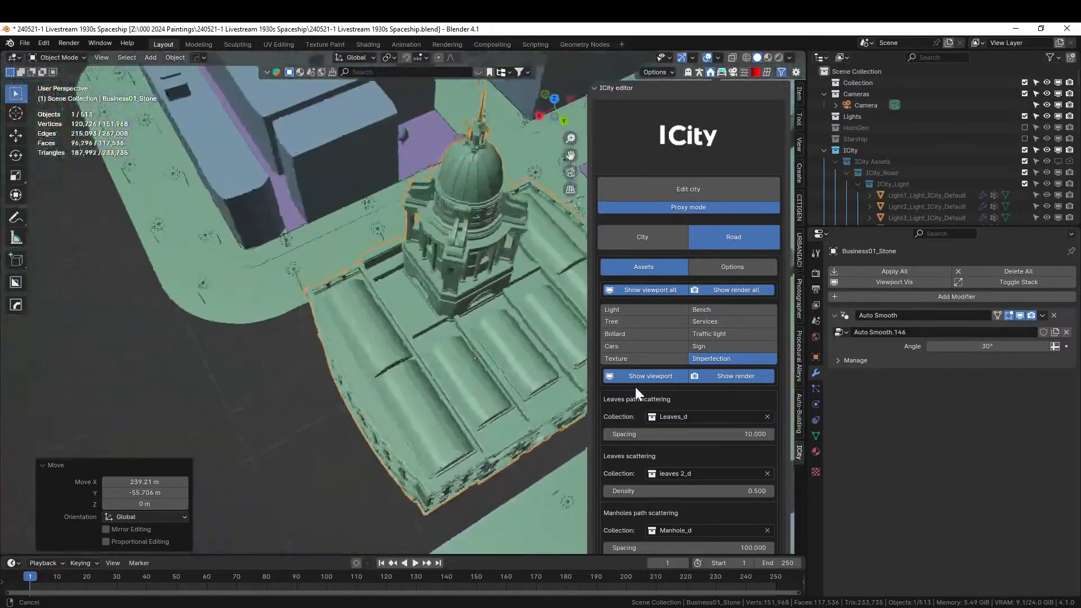
{"action": "middle_click_drag", "start_coordinate": [498, 403], "coordinate": [315, 553]}
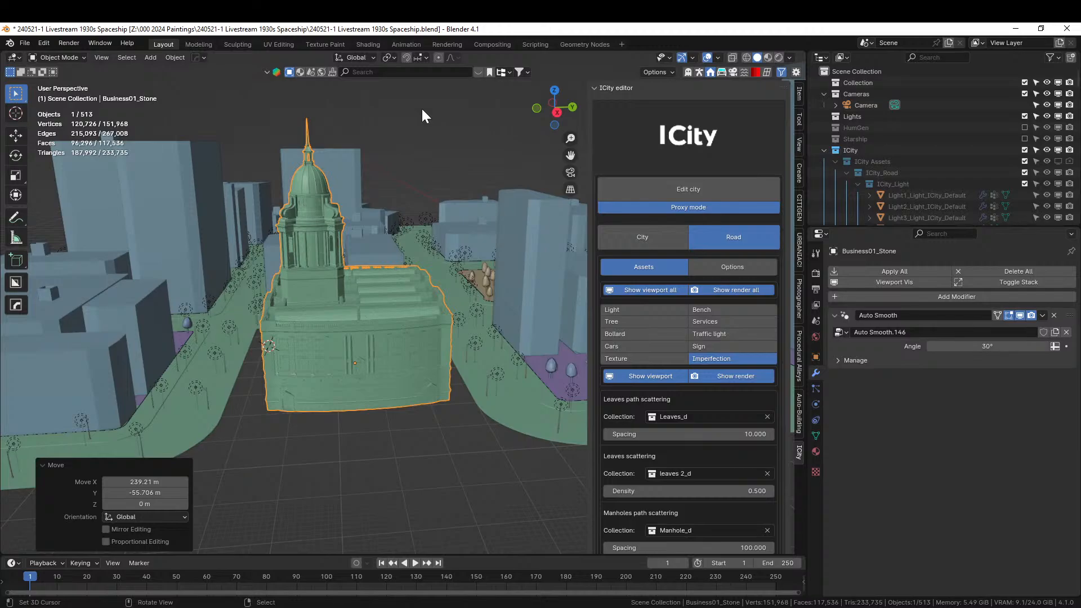
{"action": "middle_click_drag", "start_coordinate": [422, 258], "coordinate": [400, 373]}
Add a mesh plane and scale it up by about 20.4 as a ground base for the domed building
{"action": "key", "text": "shift+a"}
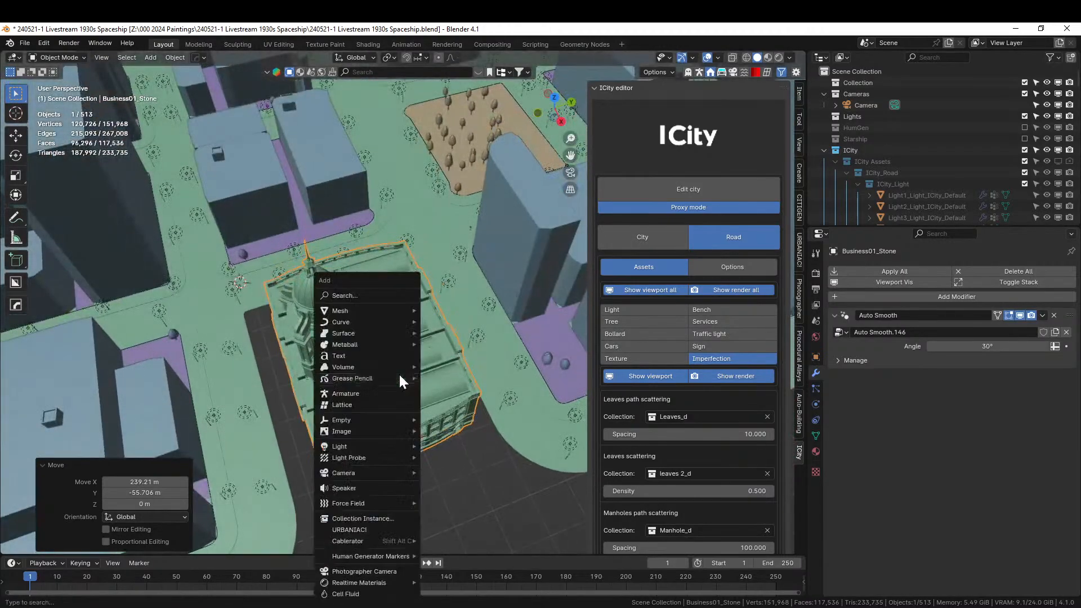
{"action": "mouse_move", "coordinate": [370, 312]}
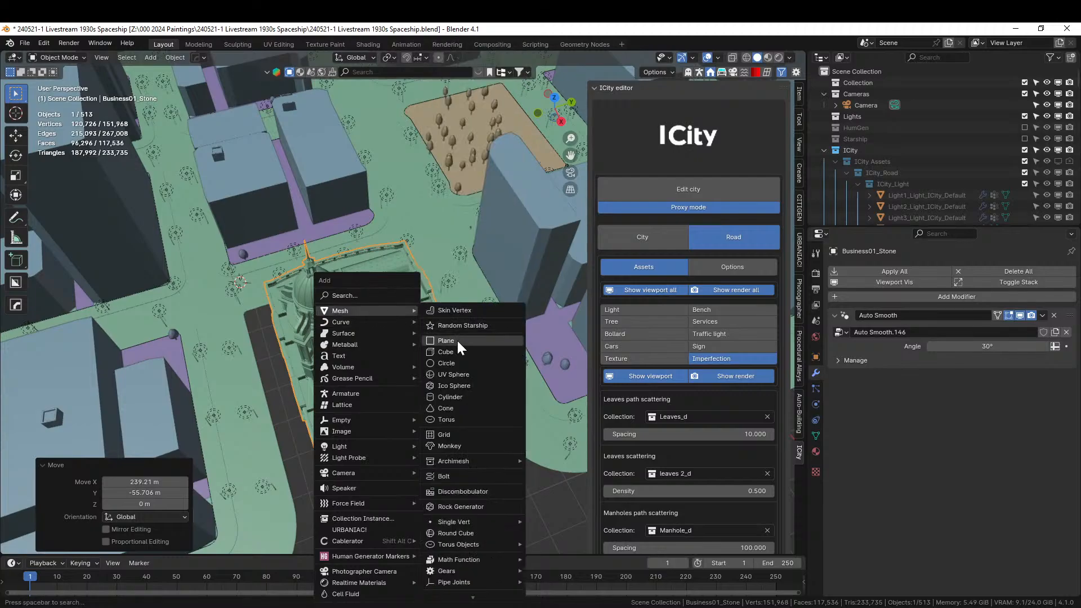
{"action": "left_click", "coordinate": [457, 338]}
{"action": "key", "text": "KP_7"}
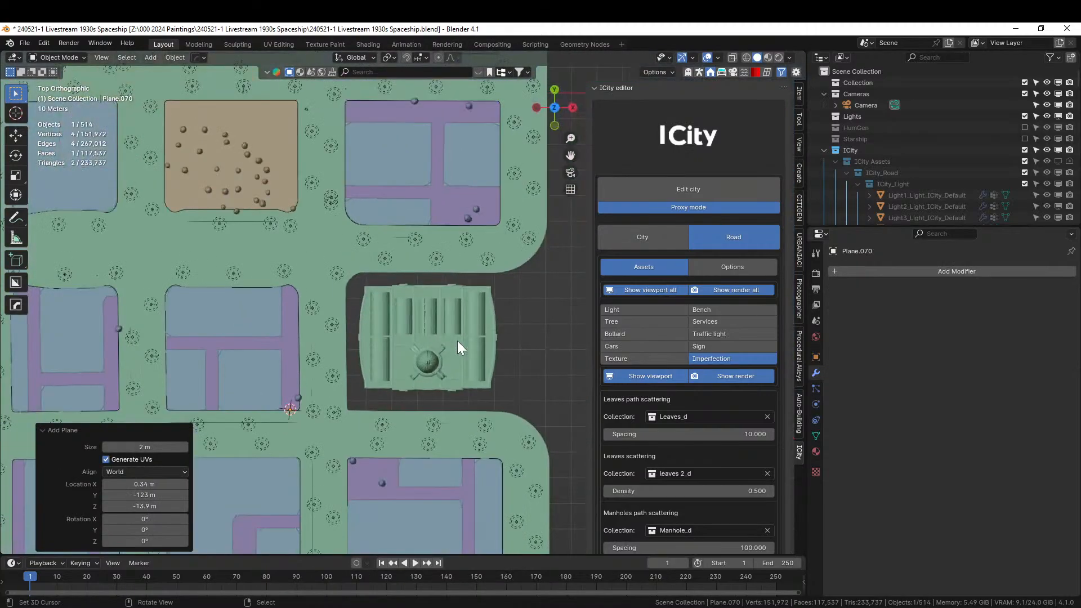
{"action": "key", "text": "s"}
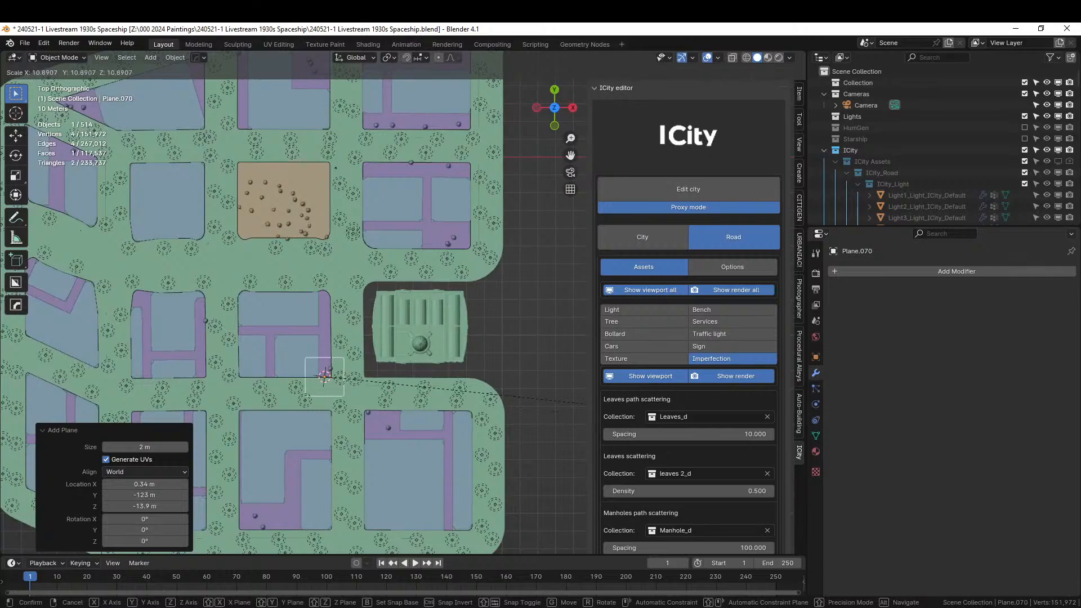
{"action": "left_click", "coordinate": [154, 113]}
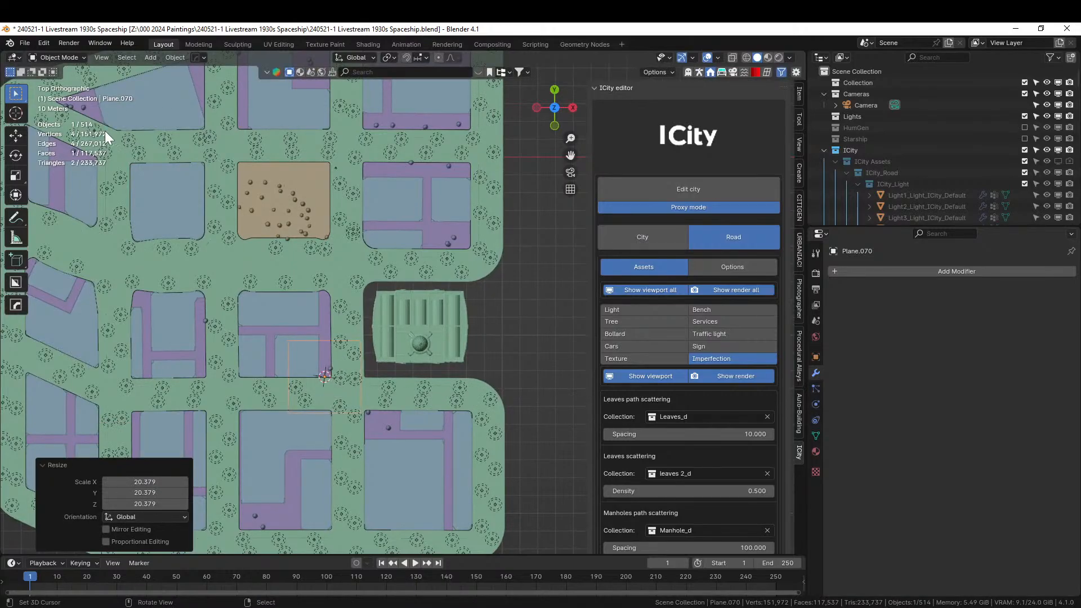
Move the plane under the domed building and enlarge it to fill the lot up to the surrounding roads
{"action": "key", "text": "g"}
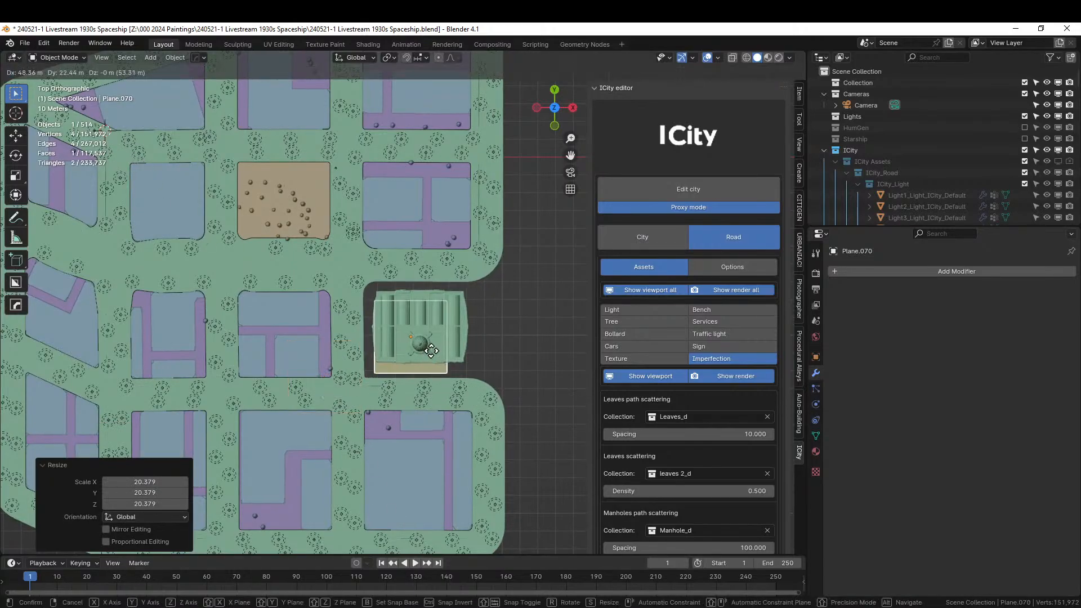
{"action": "left_click", "coordinate": [430, 345]}
{"action": "key", "text": "s"}
{"action": "left_click", "coordinate": [449, 351]}
{"action": "key", "text": "g"}
{"action": "left_click", "coordinate": [451, 352]}
{"action": "key", "text": "s"}
{"action": "left_click", "coordinate": [468, 339]}
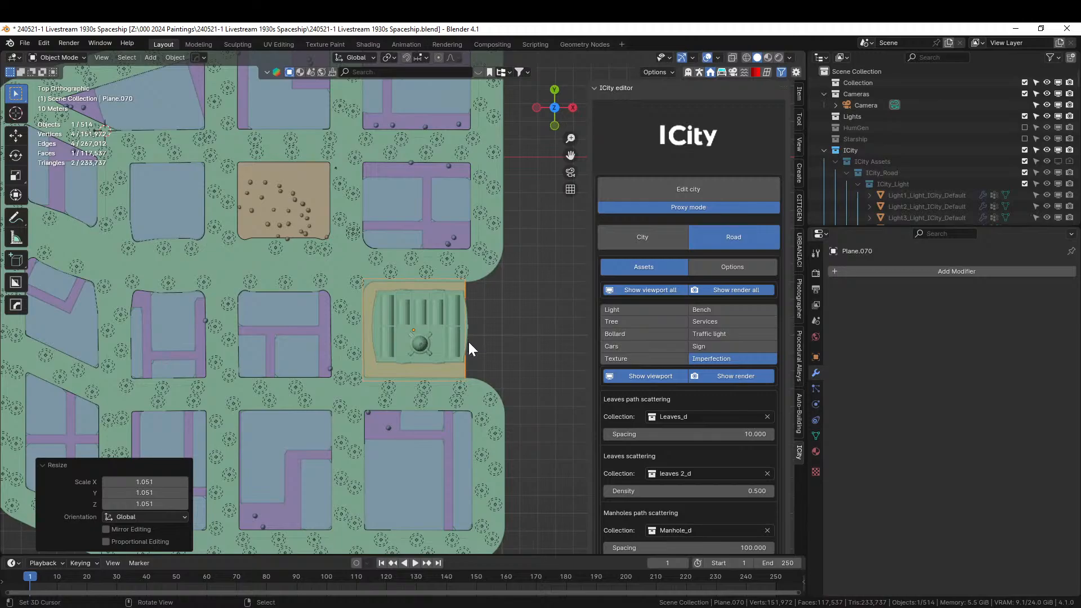
Extend the plane's open-side edge outward by about 12 m along X past the building
{"action": "key", "text": "Tab"}
{"action": "key", "text": "2"}
{"action": "left_click", "coordinate": [465, 365]}
{"action": "key", "text": "g"}
{"action": "key", "text": "x"}
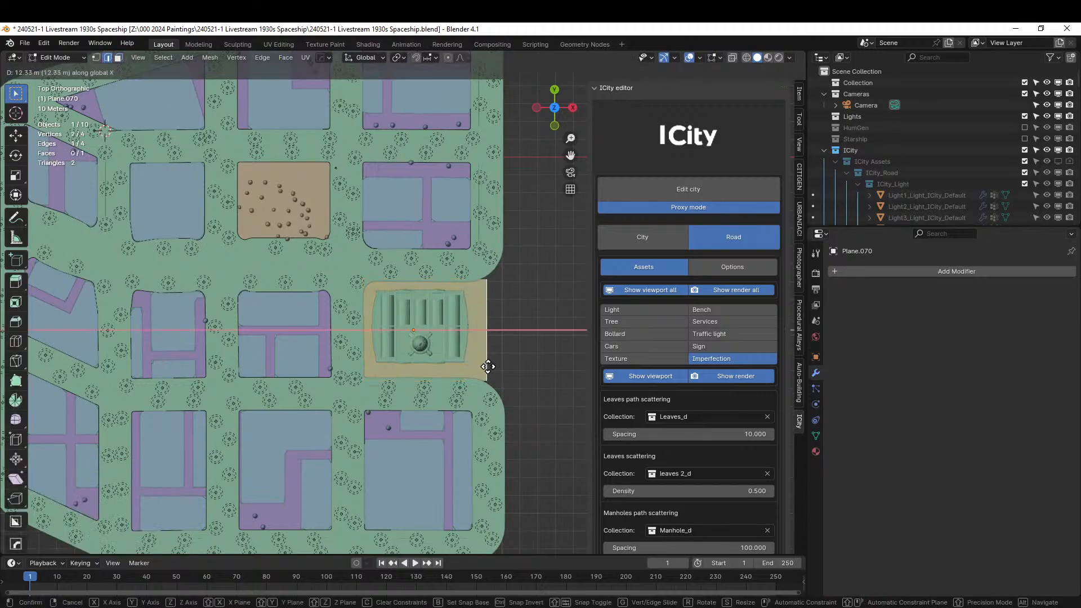
{"action": "left_click", "coordinate": [489, 367]}
{"action": "key", "text": "Tab"}
Raise the ground plane about 13.97 m along Z to the building's base and save the file
{"action": "middle_click_drag", "start_coordinate": [488, 366], "coordinate": [371, 304]}
{"action": "key", "text": "g"}
{"action": "key", "text": "z"}
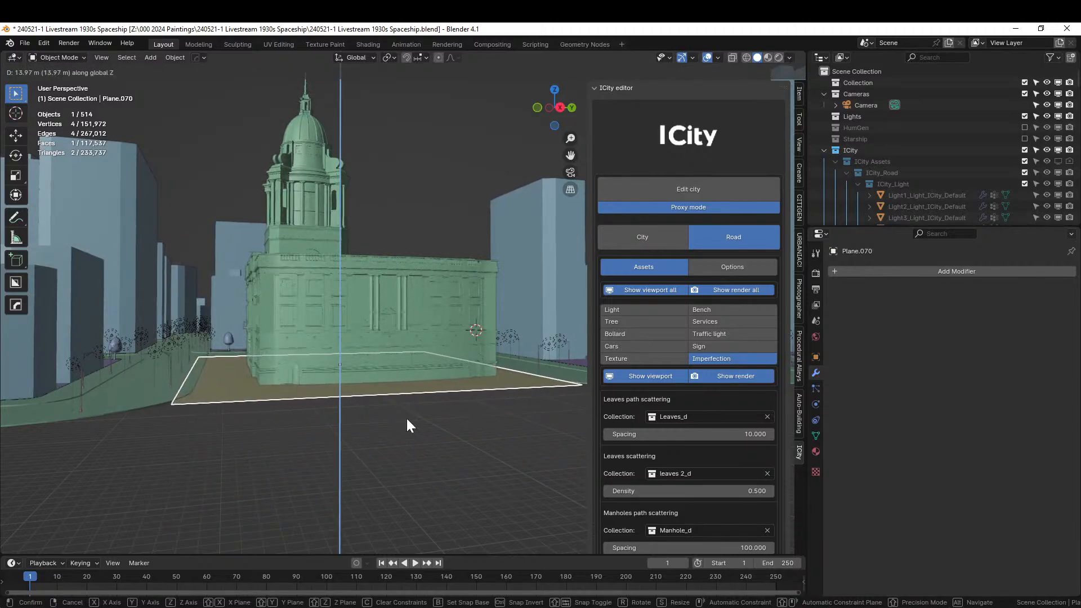
{"action": "left_click", "coordinate": [406, 417]}
{"action": "middle_click_drag", "start_coordinate": [350, 451], "coordinate": [235, 373]}
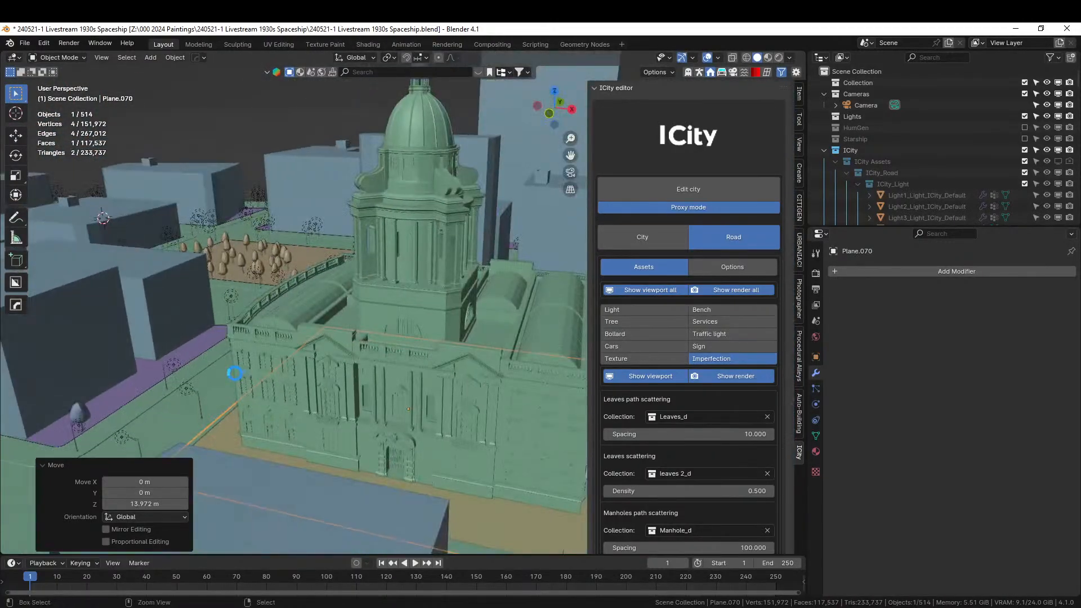
{"action": "key", "text": "ctrl+s"}
Examine the domed building and its ground plane among the city blocks from above and from street level
{"action": "scroll", "coordinate": [234, 373], "scroll_direction": "down", "scroll_amount": 3}
{"action": "middle_click_drag", "start_coordinate": [234, 373], "coordinate": [273, 448]}
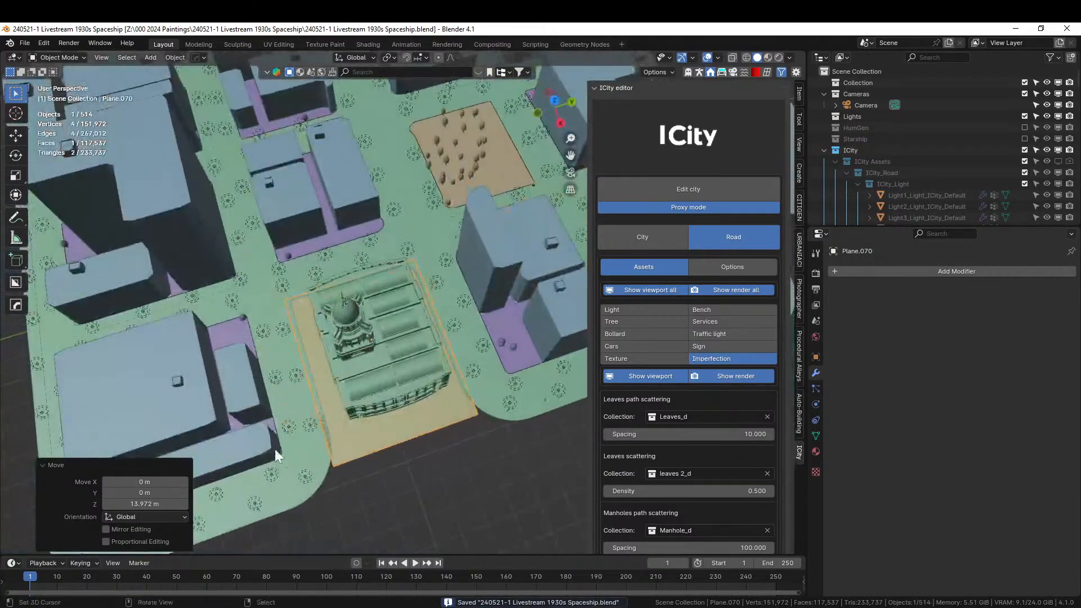
{"action": "middle_click_drag", "start_coordinate": [367, 347], "coordinate": [685, 289]}
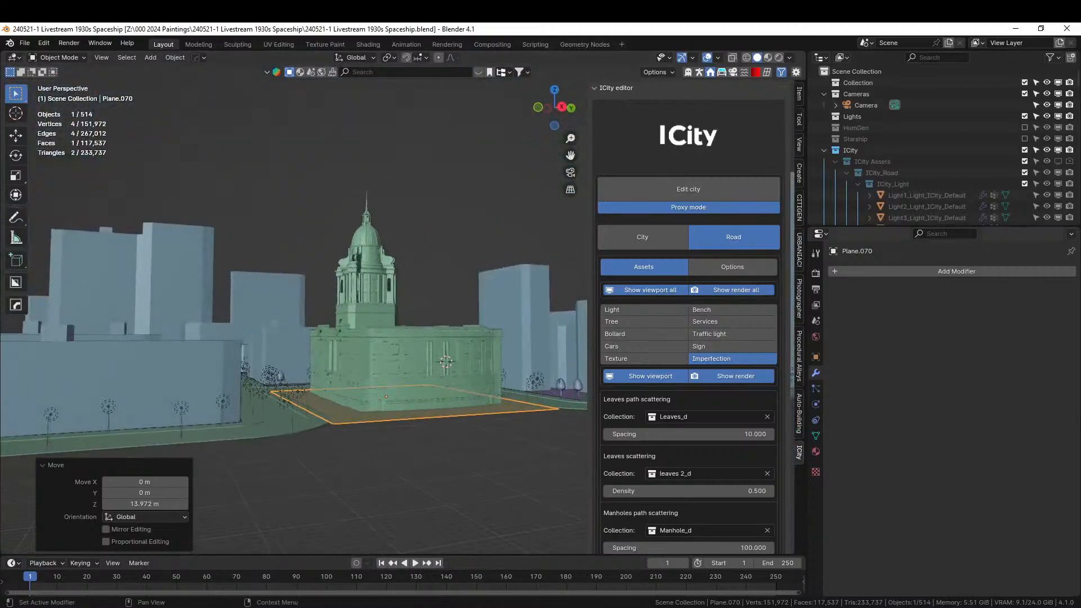
{"action": "middle_click_drag", "start_coordinate": [400, 461], "coordinate": [563, 360]}
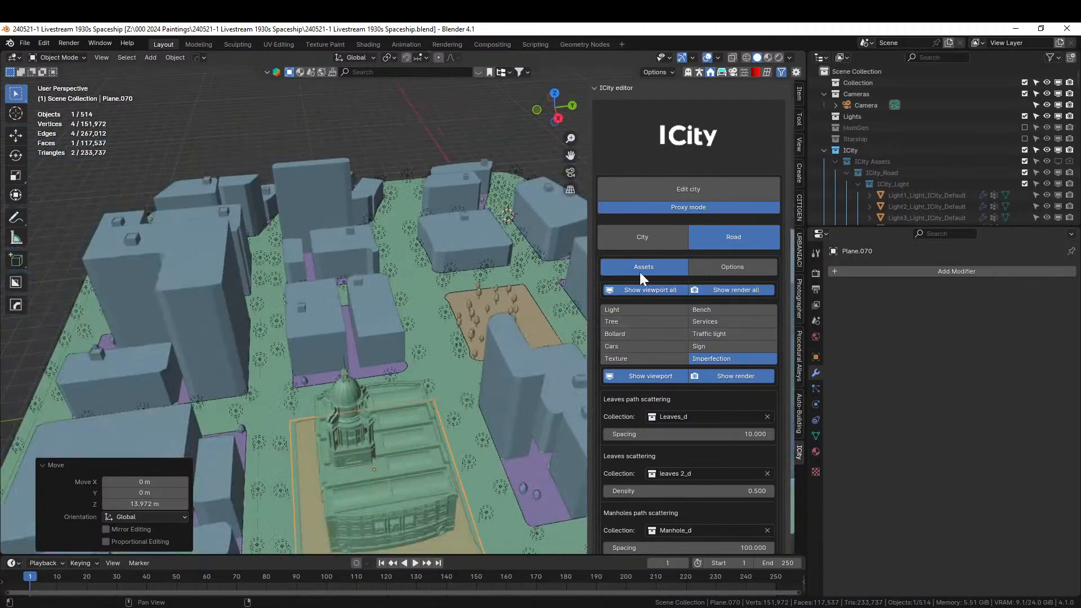
{"action": "middle_click_drag", "start_coordinate": [417, 377], "coordinate": [337, 437]}
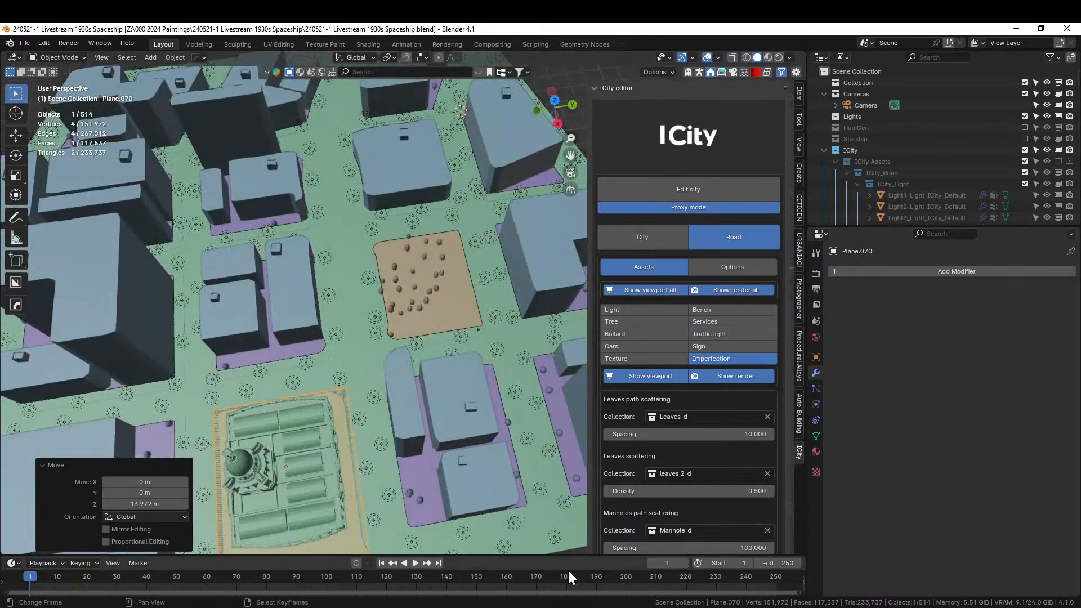
{"action": "middle_click_drag", "start_coordinate": [413, 456], "coordinate": [443, 385]}
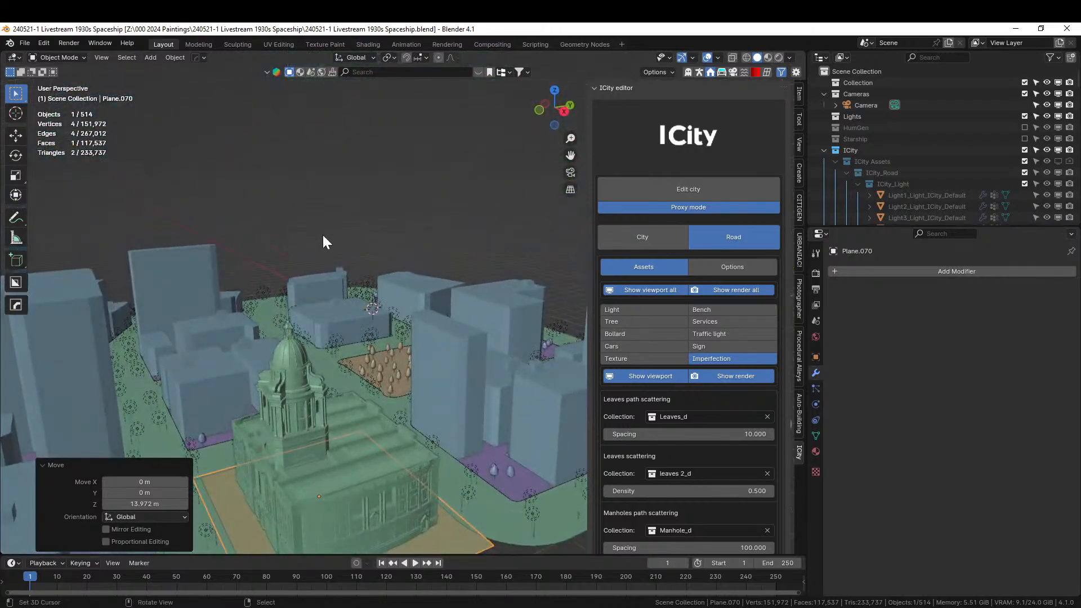
{"action": "middle_click_drag", "start_coordinate": [359, 231], "coordinate": [441, 315]}
{"action": "middle_click_drag", "start_coordinate": [520, 373], "coordinate": [270, 407]}
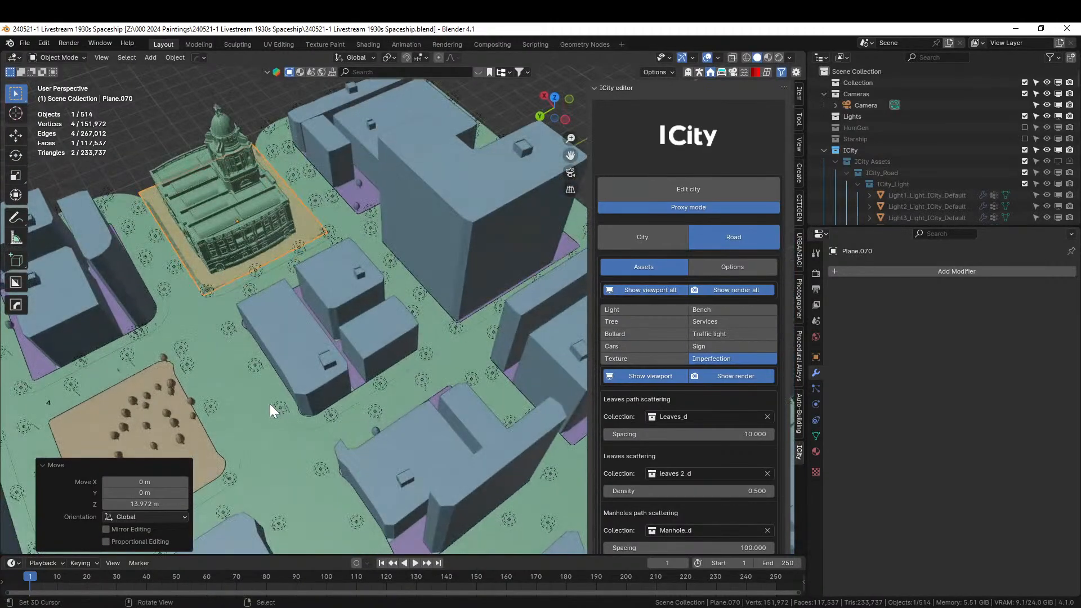
Disable ICity's proxy mode and align the scene camera to a low street-level view looking up at the domed building
{"action": "middle_click_drag", "start_coordinate": [264, 401], "coordinate": [555, 314]}
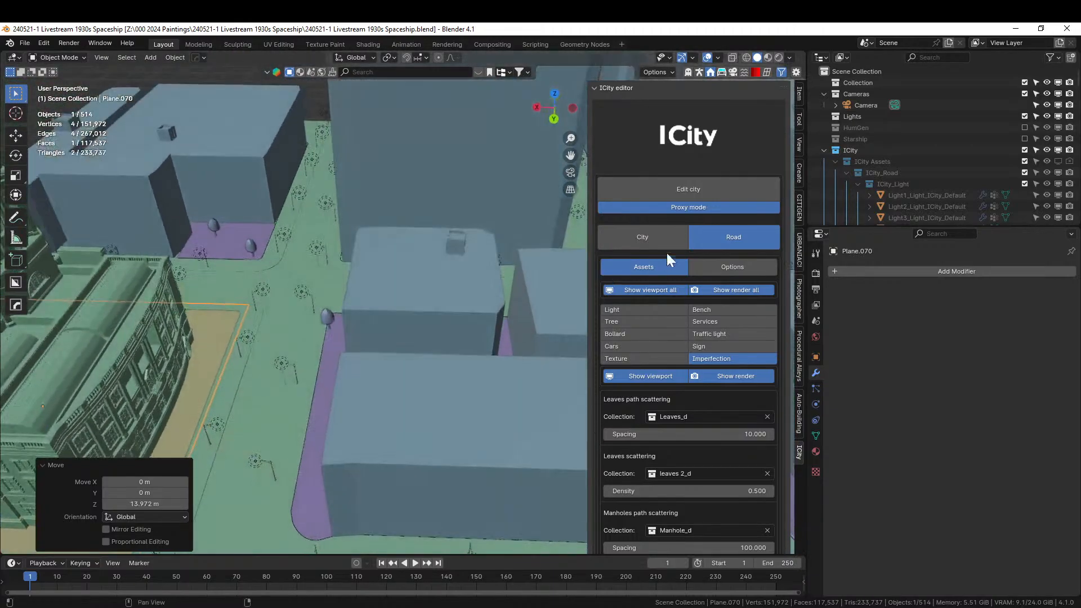
{"action": "left_click", "coordinate": [683, 207]}
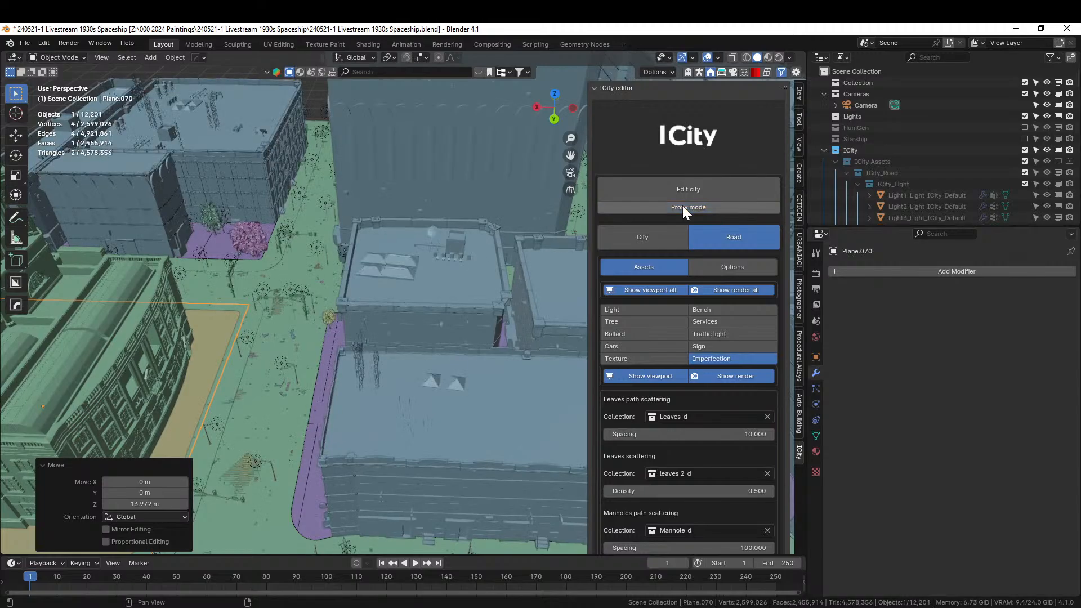
{"action": "middle_click_drag", "start_coordinate": [432, 316], "coordinate": [376, 412]}
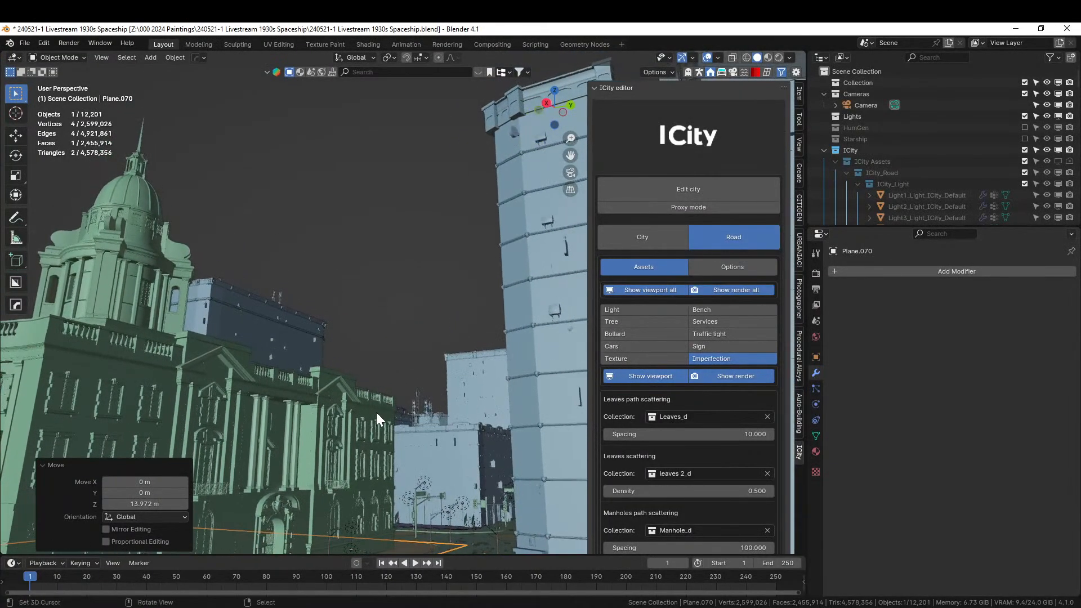
{"action": "key", "text": "KP_0"}
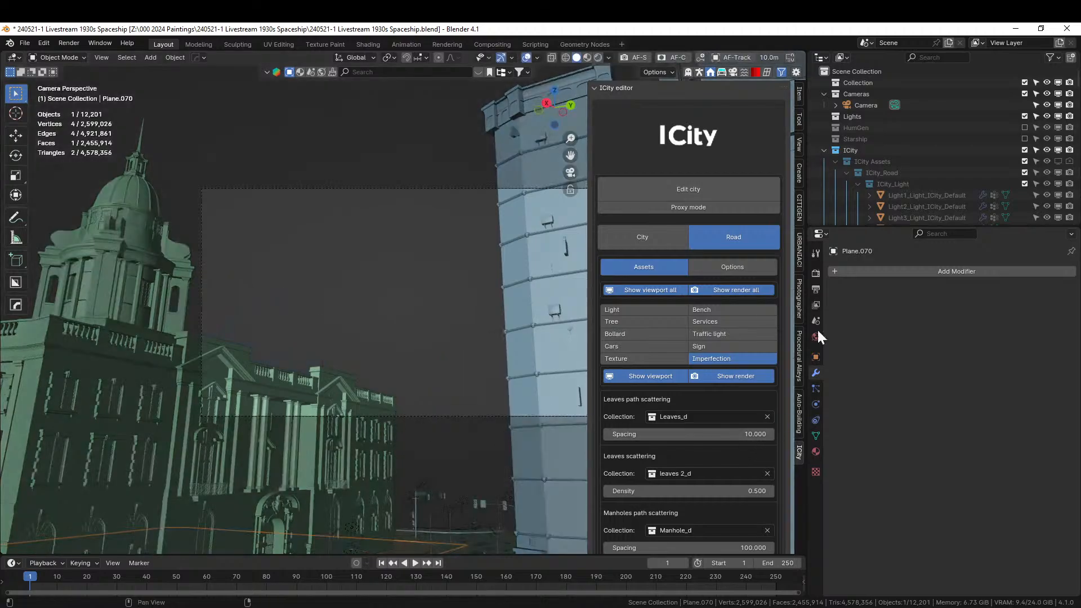
Apply the arri alexa 65 sensor preset to the scene camera
{"action": "left_click", "coordinate": [802, 294]}
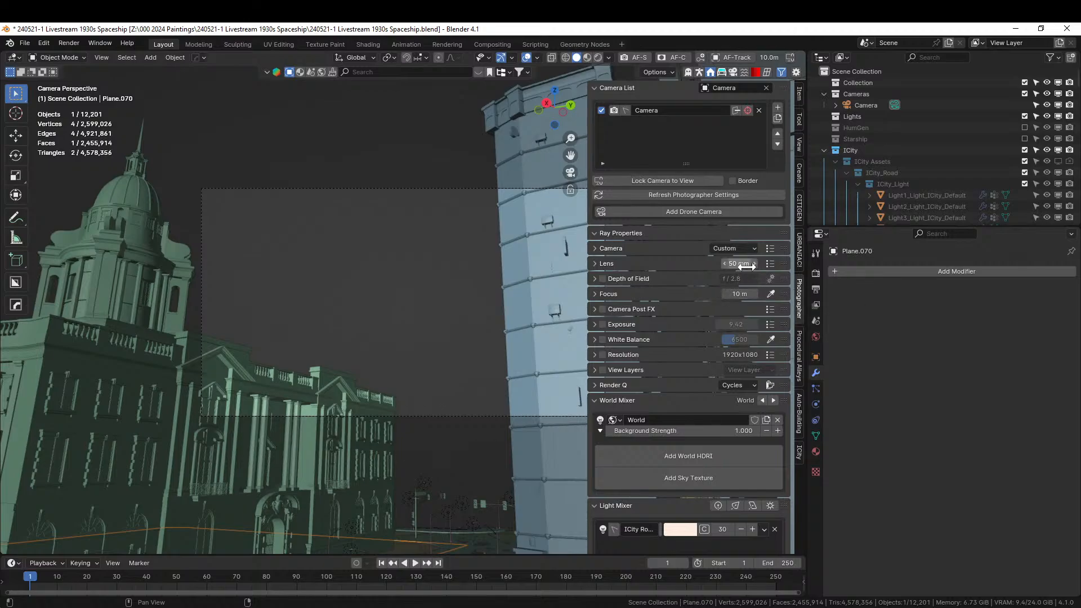
{"action": "left_click", "coordinate": [755, 249]}
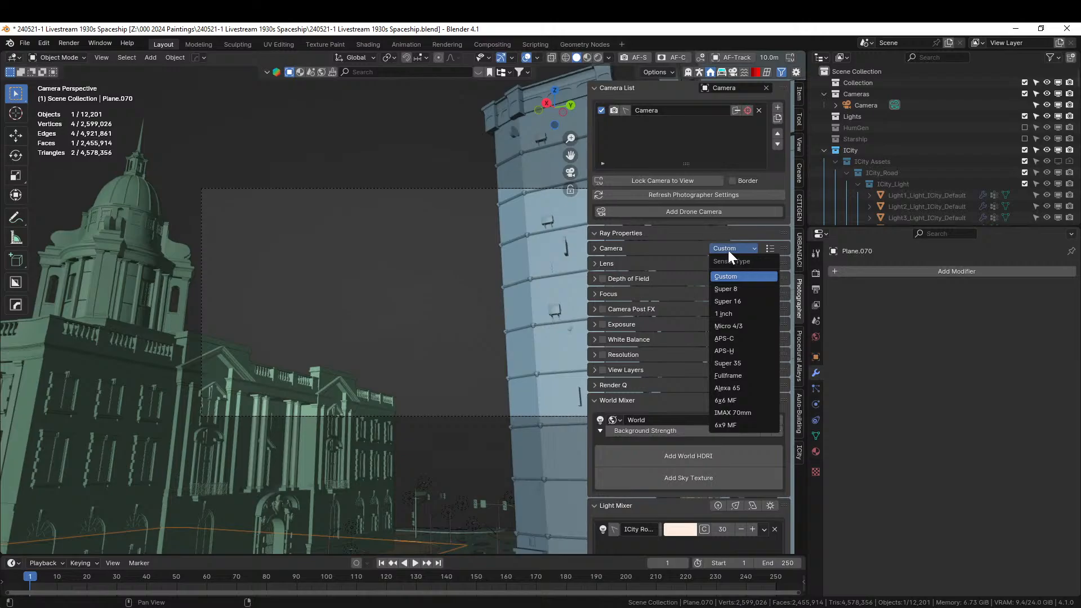
{"action": "left_click", "coordinate": [770, 251]}
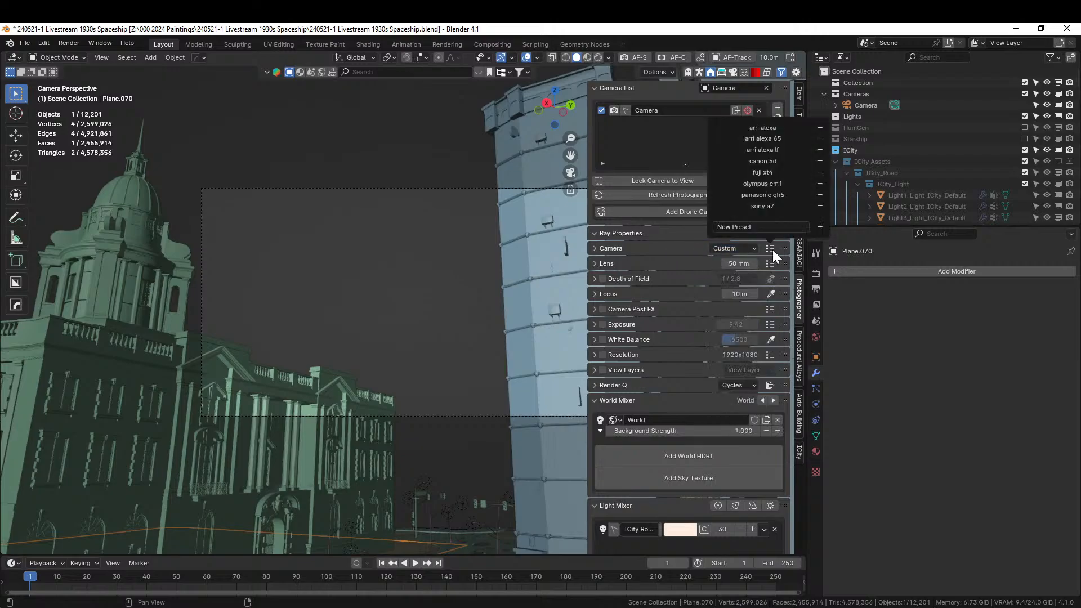
{"action": "left_click", "coordinate": [769, 133]}
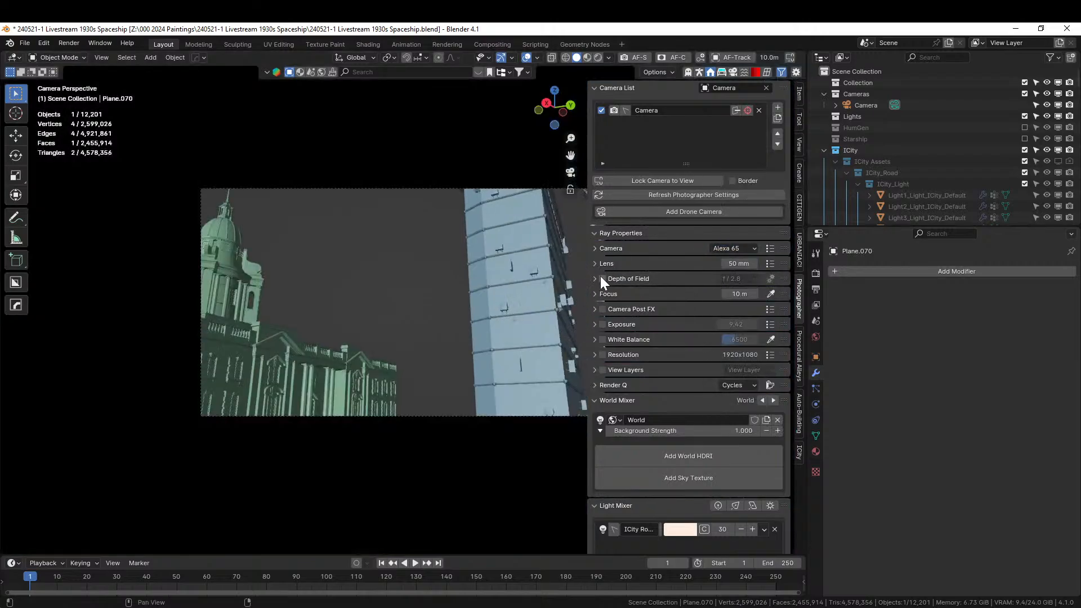
Set the camera's clip end distance to 1 km
{"action": "left_click", "coordinate": [600, 248]}
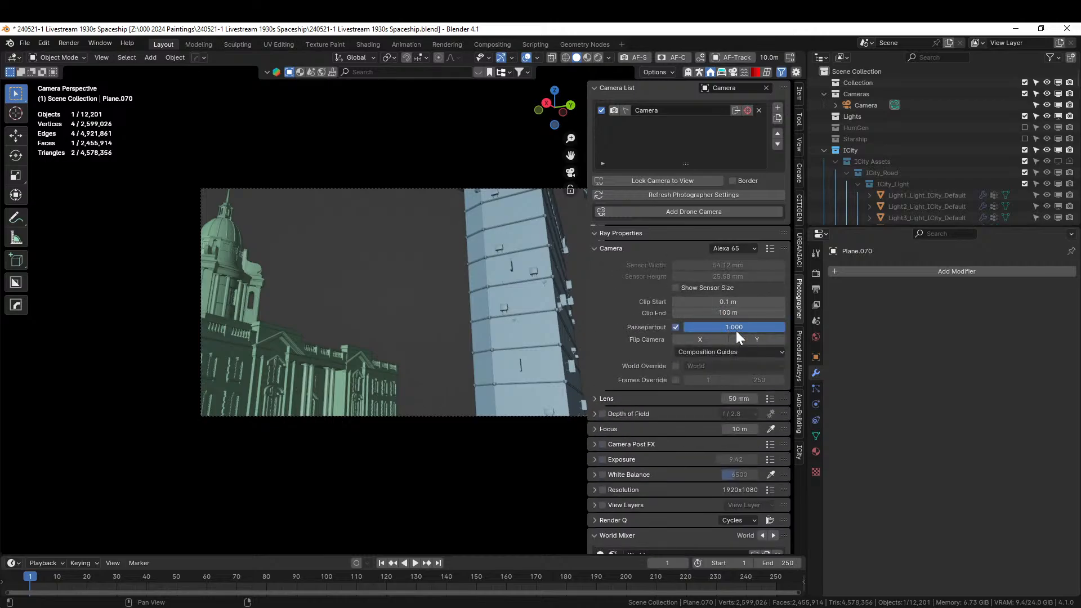
{"action": "left_click", "coordinate": [728, 312]}
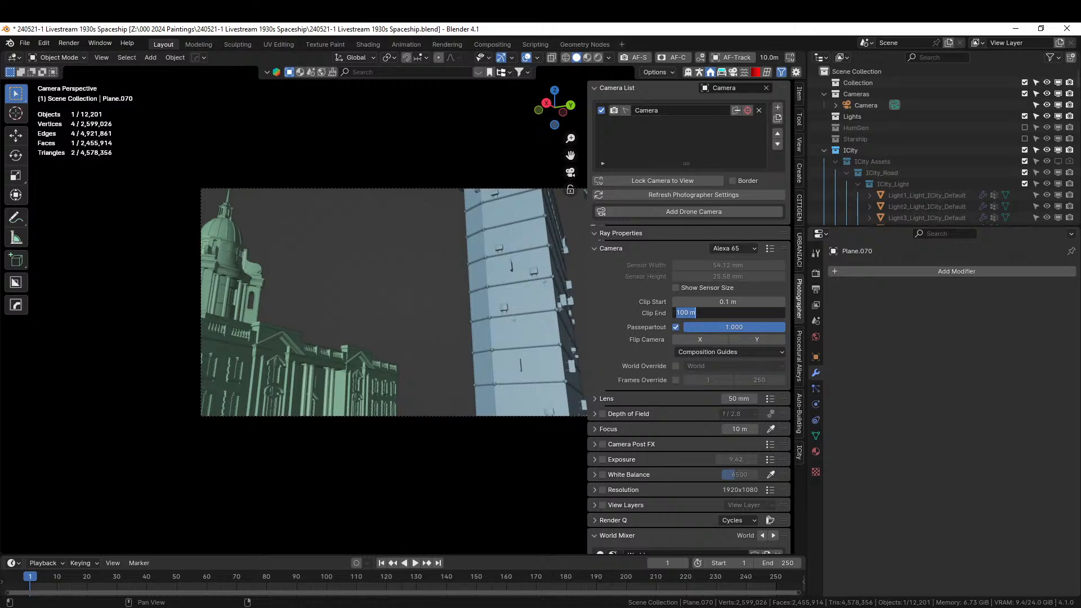
{"action": "type", "text": "1km"}
{"action": "key", "text": "Return"}
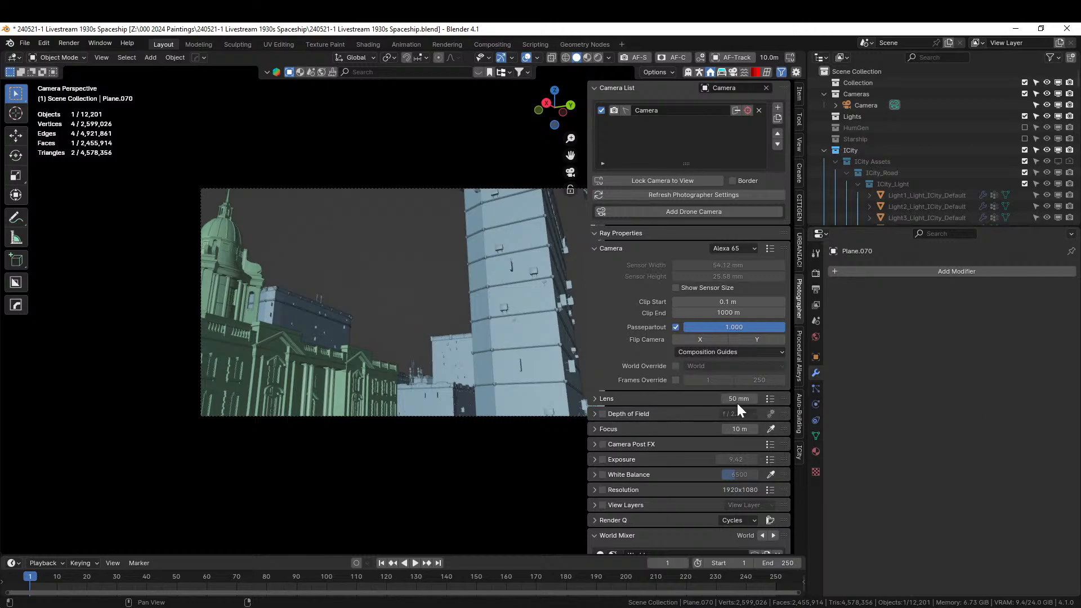
Apply the cooke 50mm anamorphic lens preset to the camera and set its focal length to 35 mm
{"action": "left_click", "coordinate": [768, 399]}
{"action": "left_click", "coordinate": [790, 266]}
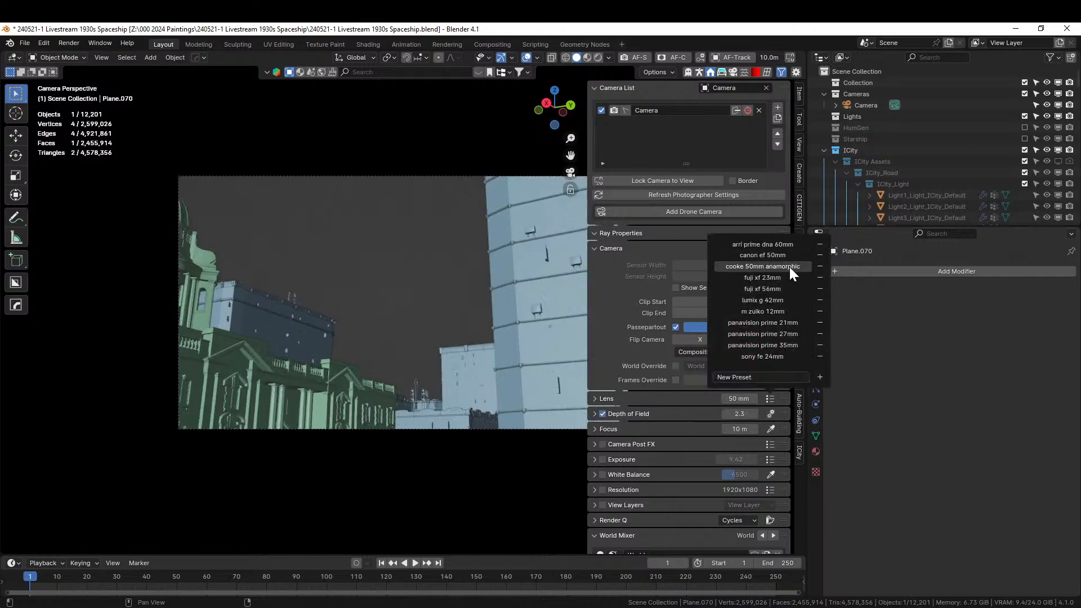
{"action": "left_click", "coordinate": [736, 398]}
{"action": "type", "text": "35"}
{"action": "key", "text": "Return"}
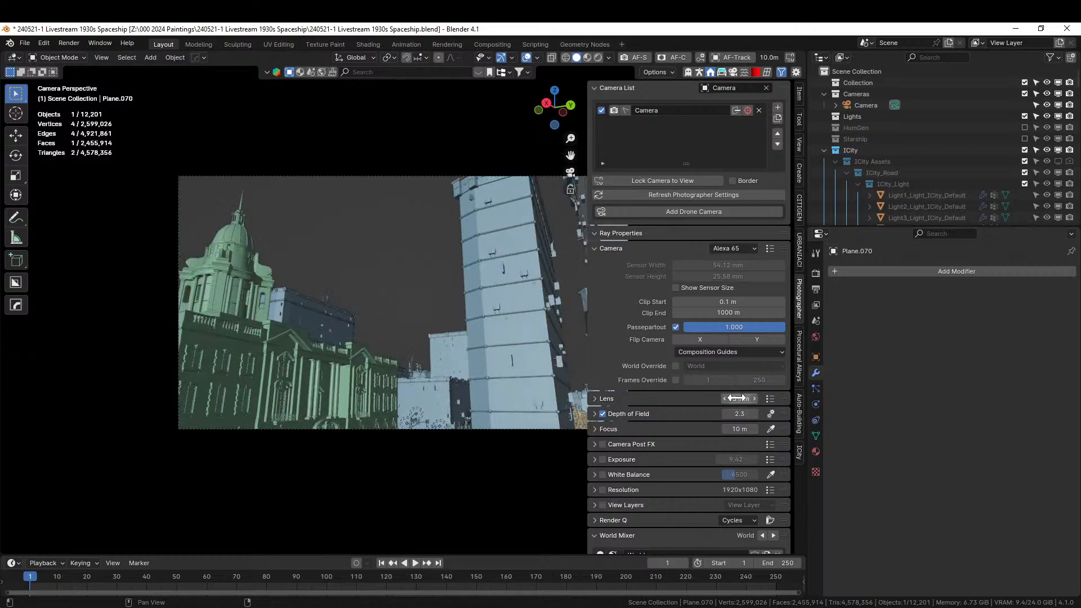
Enable the camera's own resolution and apply the "2 39 50 of 5100" resolution preset
{"action": "scroll", "coordinate": [462, 372], "scroll_direction": "down", "scroll_amount": 2}
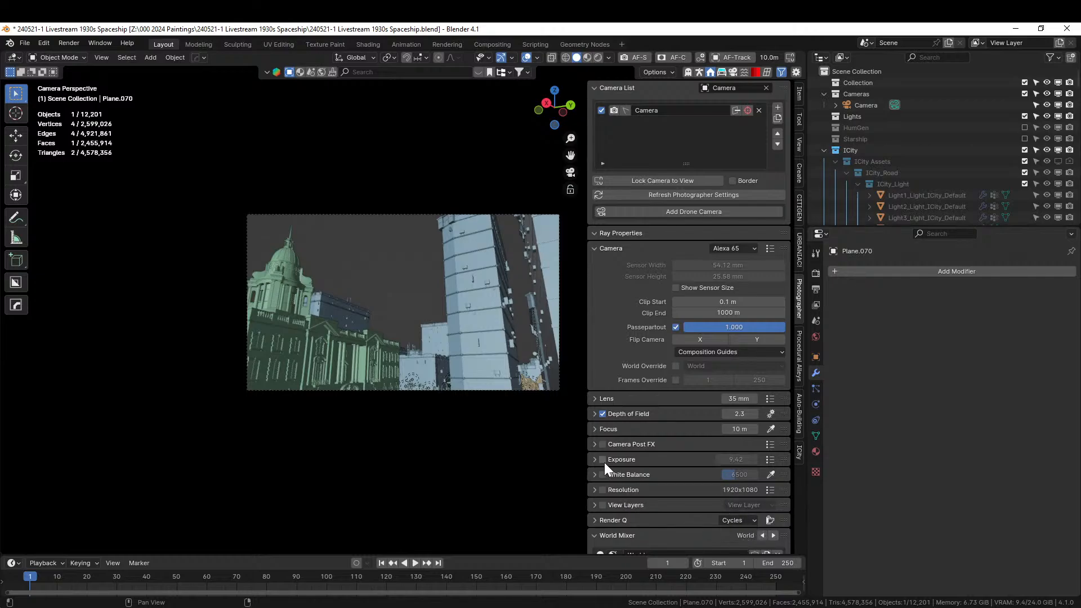
{"action": "left_click", "coordinate": [602, 490]}
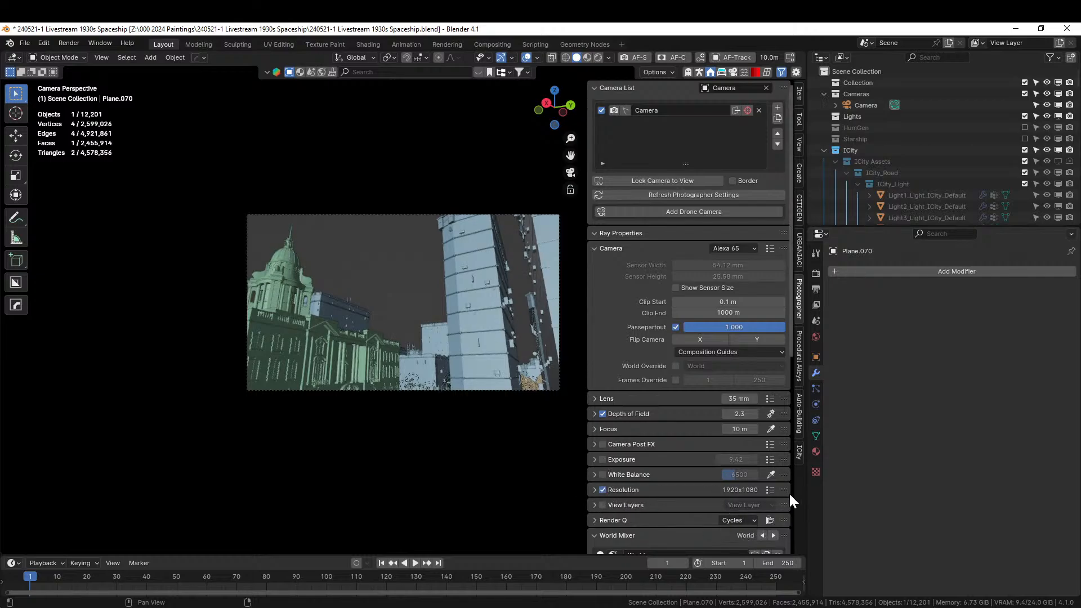
{"action": "left_click", "coordinate": [770, 490]}
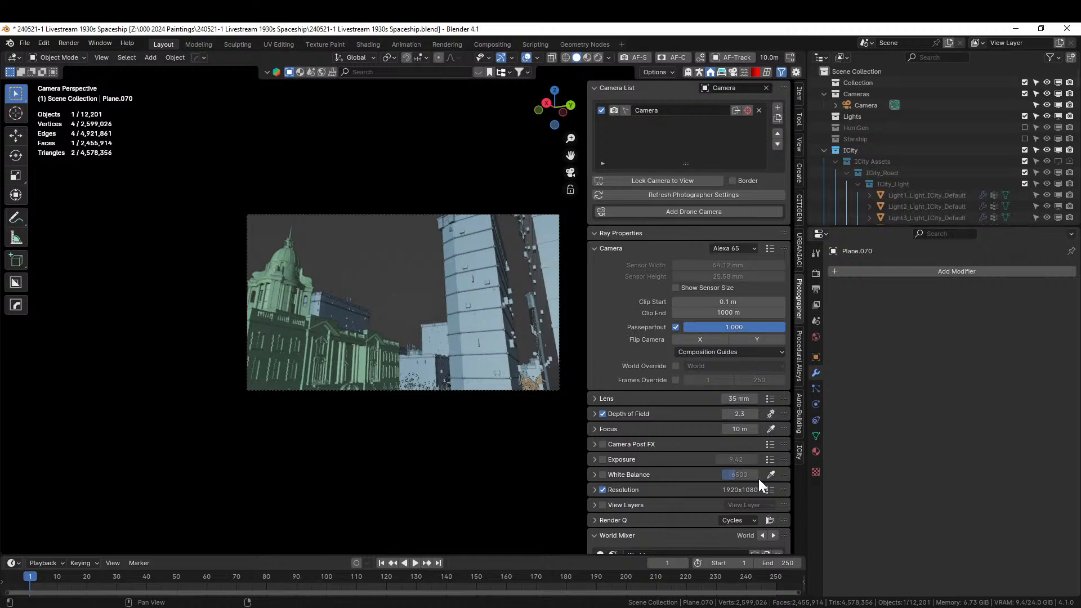
{"action": "left_click", "coordinate": [770, 490]}
{"action": "left_click", "coordinate": [779, 324]}
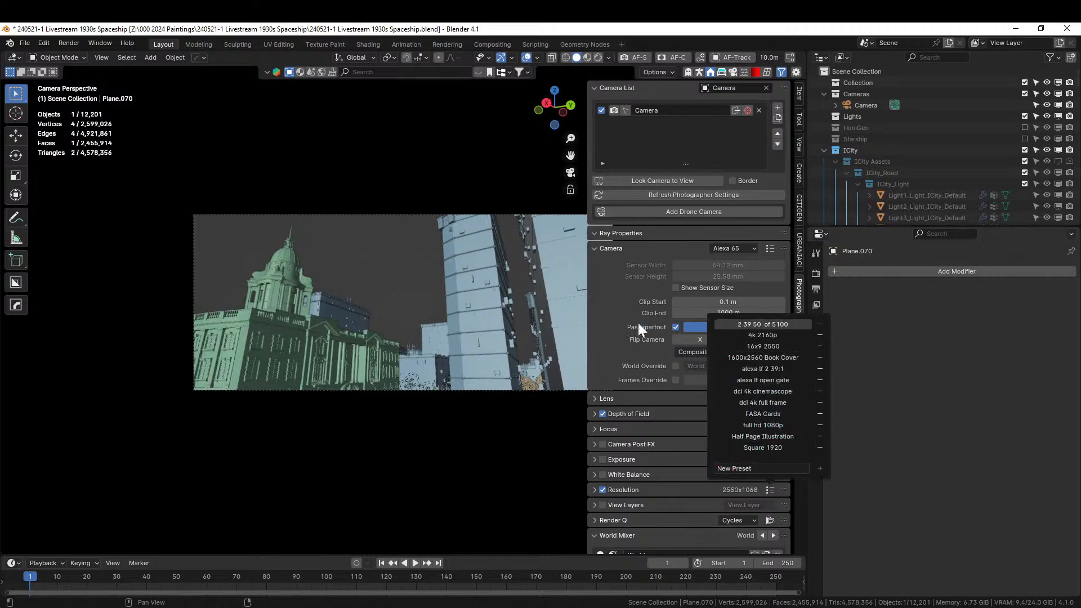
Deselect the ground plane and switch the ICity city back to proxy mode
{"action": "middle_click_drag", "start_coordinate": [524, 336], "coordinate": [387, 311]}
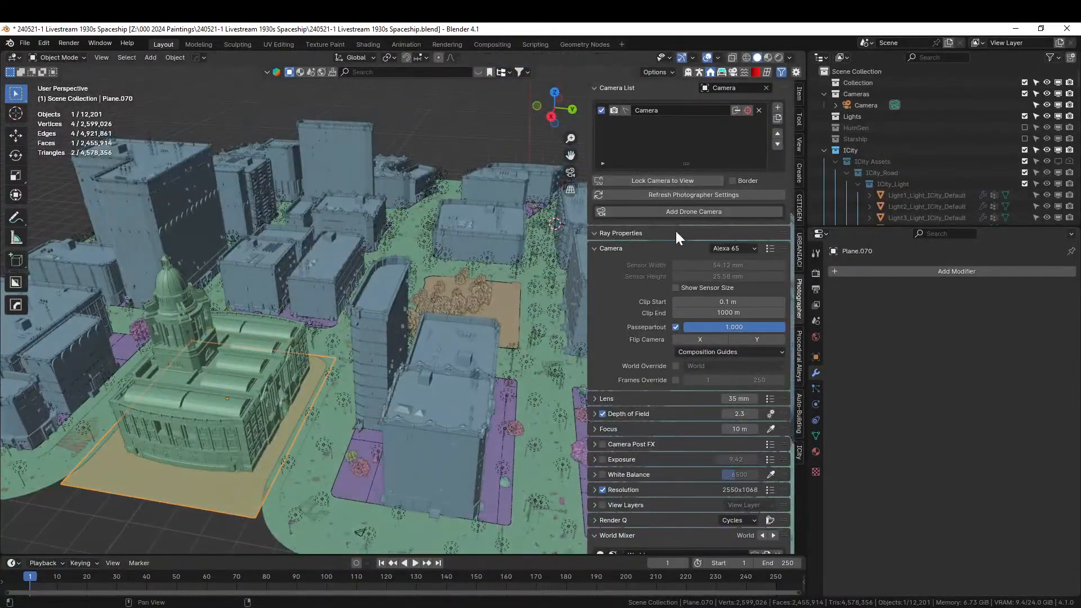
{"action": "key", "text": "alt+a"}
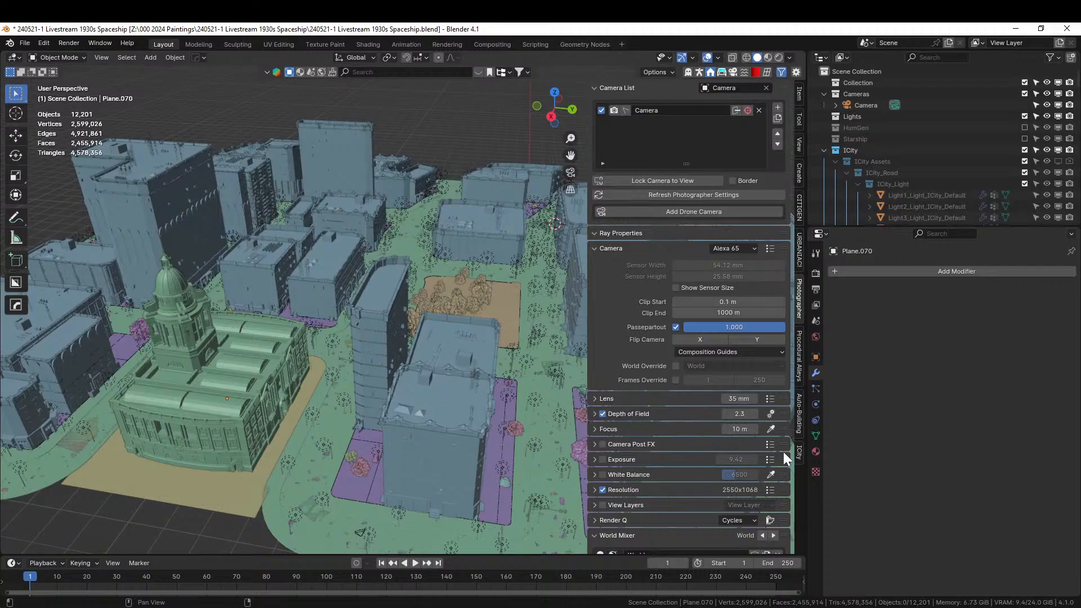
{"action": "left_click", "coordinate": [799, 452]}
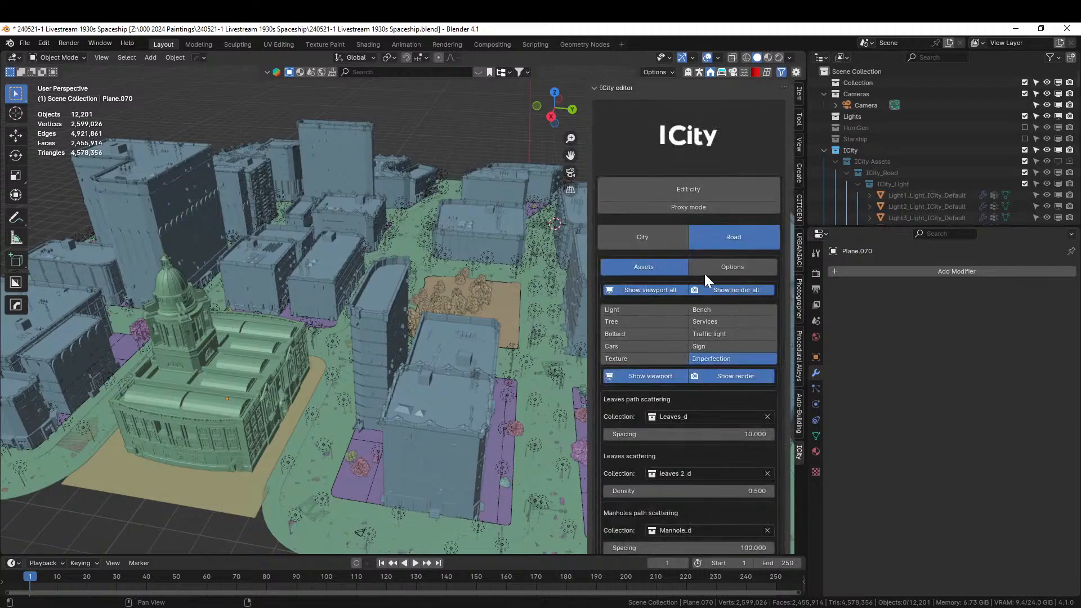
{"action": "middle_click_drag", "start_coordinate": [580, 272], "coordinate": [503, 378], "text": "shift"}
{"action": "scroll", "coordinate": [370, 400], "scroll_direction": "down", "scroll_amount": 3}
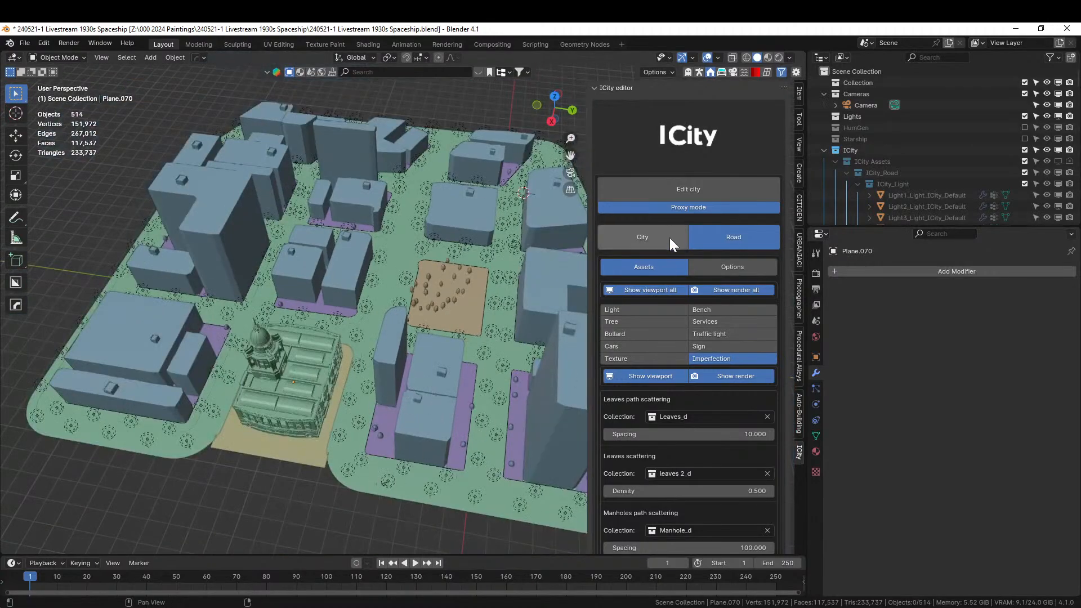
In ICity's city editing, select the block face beside the domed building and adjust its Y offset to change the building layout
{"action": "left_click", "coordinate": [682, 194]}
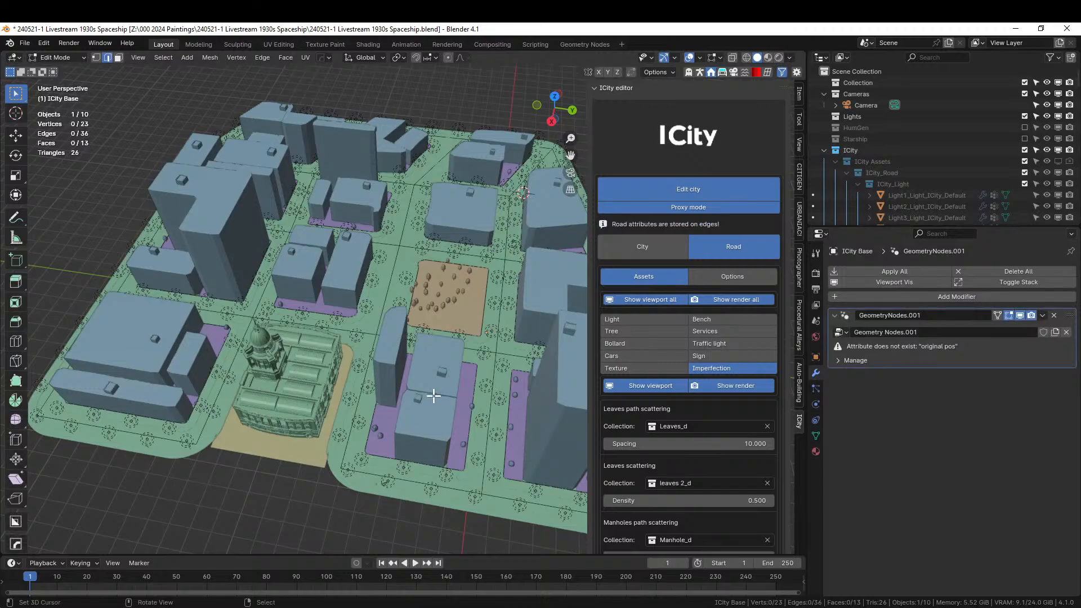
{"action": "key", "text": "3"}
{"action": "left_click", "coordinate": [407, 419]}
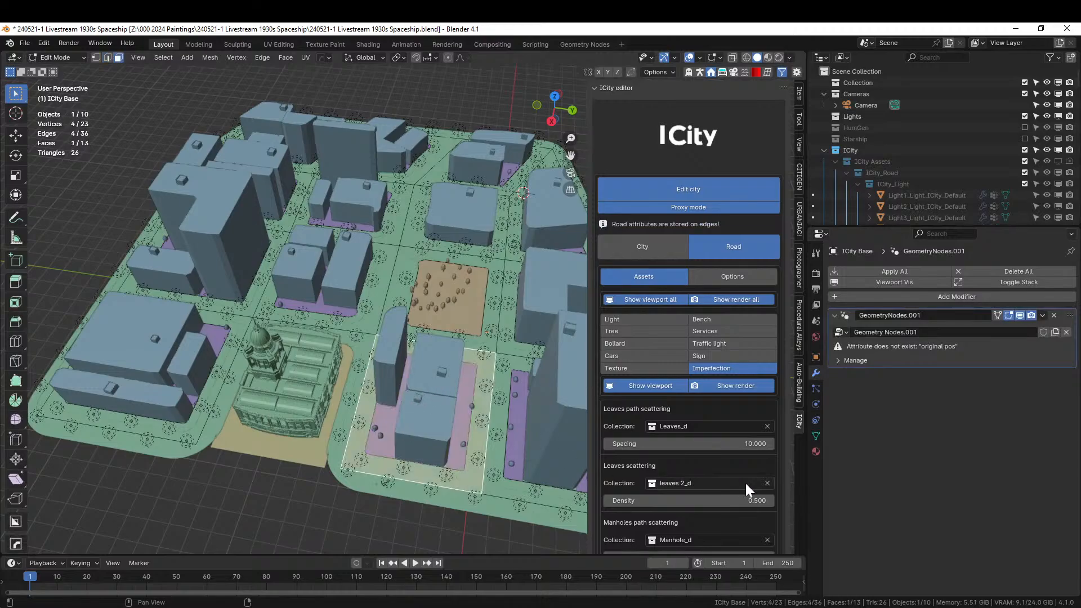
{"action": "scroll", "coordinate": [733, 478], "scroll_direction": "down", "scroll_amount": 12}
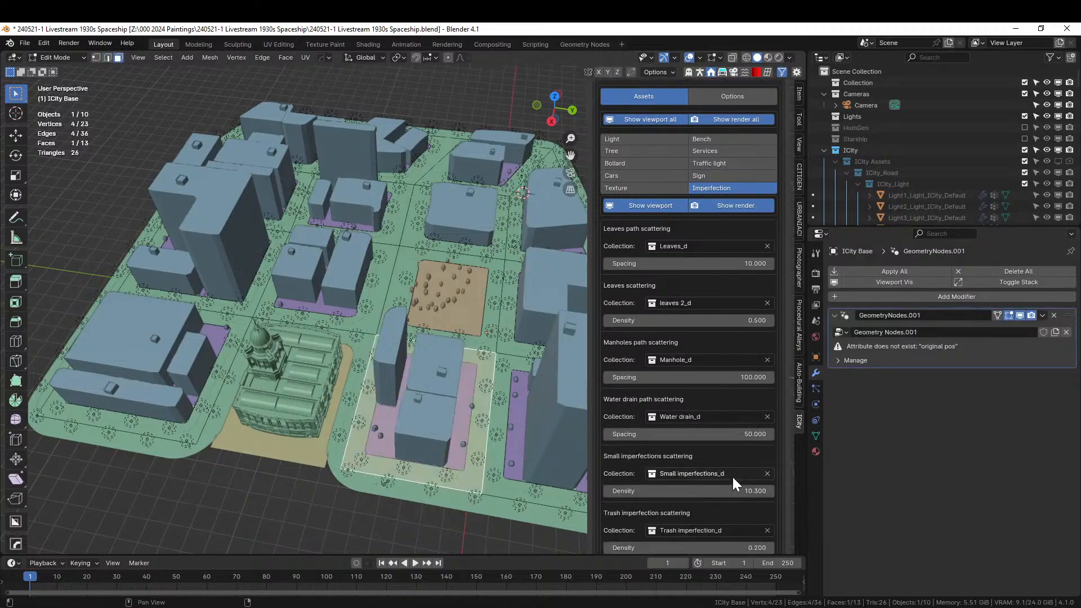
{"action": "scroll", "coordinate": [731, 478], "scroll_direction": "up", "scroll_amount": 12}
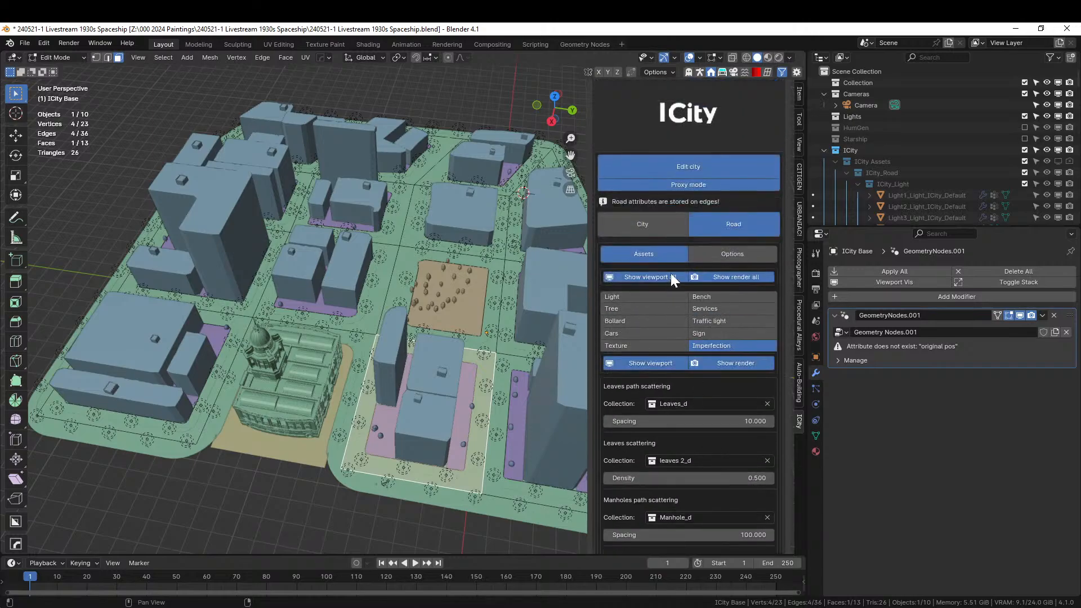
{"action": "left_click", "coordinate": [746, 253]}
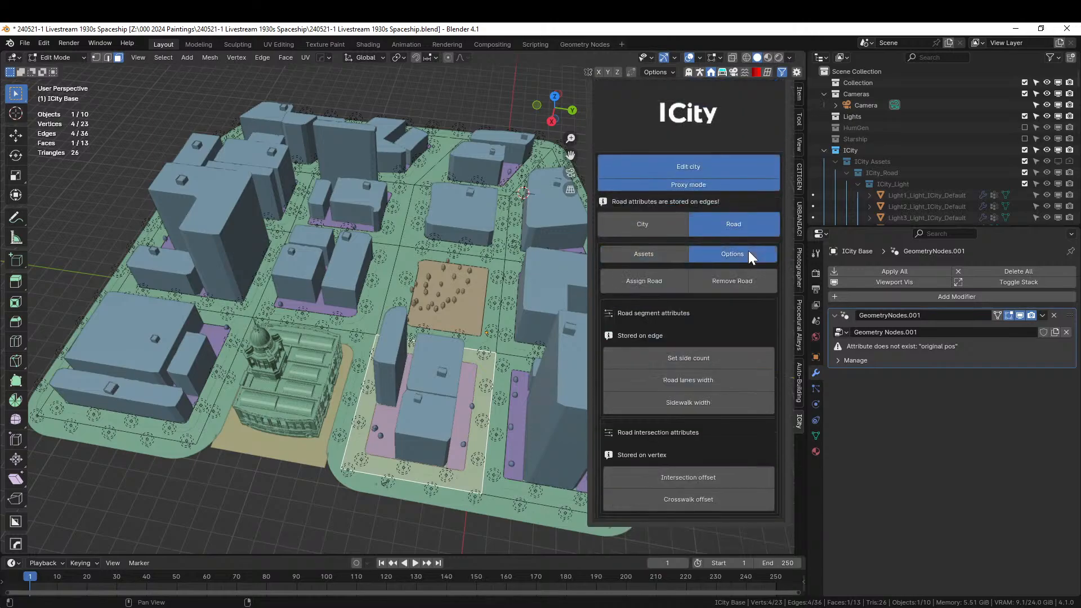
{"action": "left_click", "coordinate": [634, 219]}
{"action": "scroll", "coordinate": [693, 450], "scroll_direction": "down", "scroll_amount": 4}
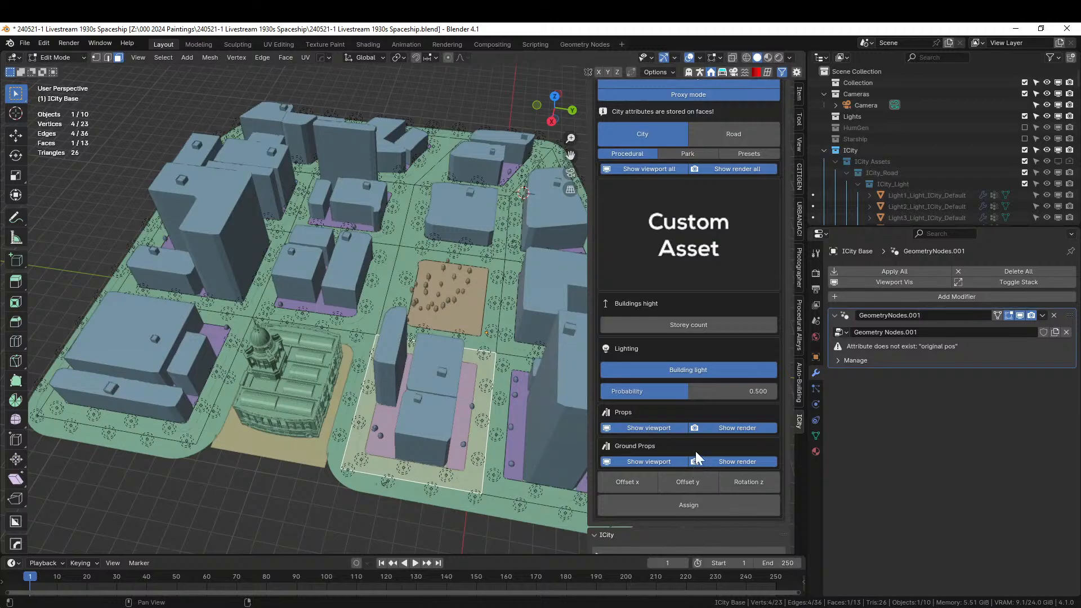
{"action": "left_click", "coordinate": [695, 478]}
{"action": "left_click_drag", "start_coordinate": [788, 497], "coordinate": [651, 497]}
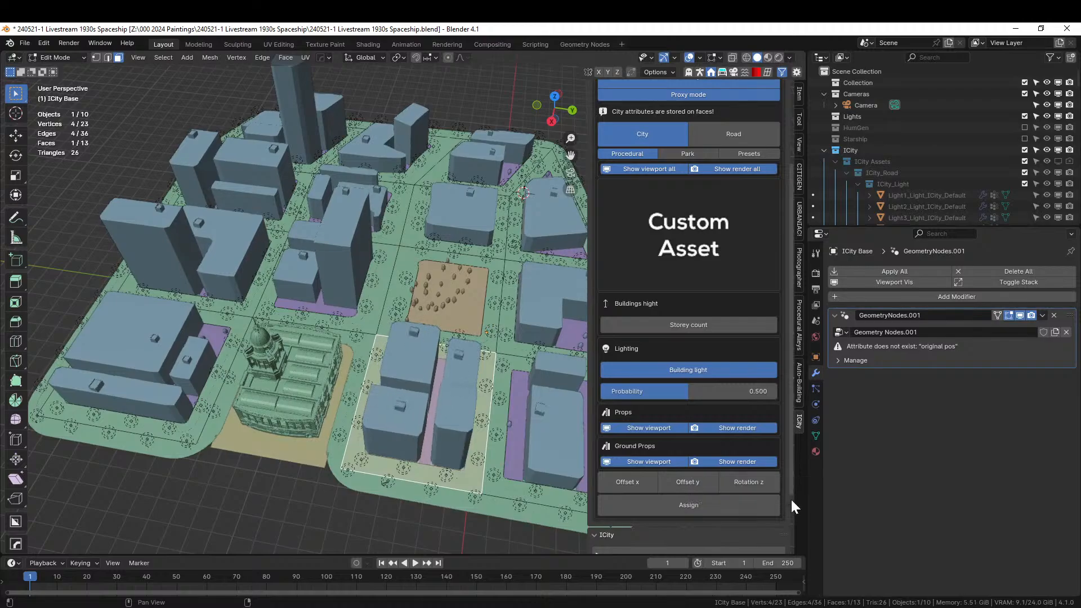
Save the file and check the rearranged block beside the domed building from street level
{"action": "middle_click_drag", "start_coordinate": [392, 444], "coordinate": [488, 418]}
{"action": "scroll", "coordinate": [400, 394], "scroll_direction": "up", "scroll_amount": 5}
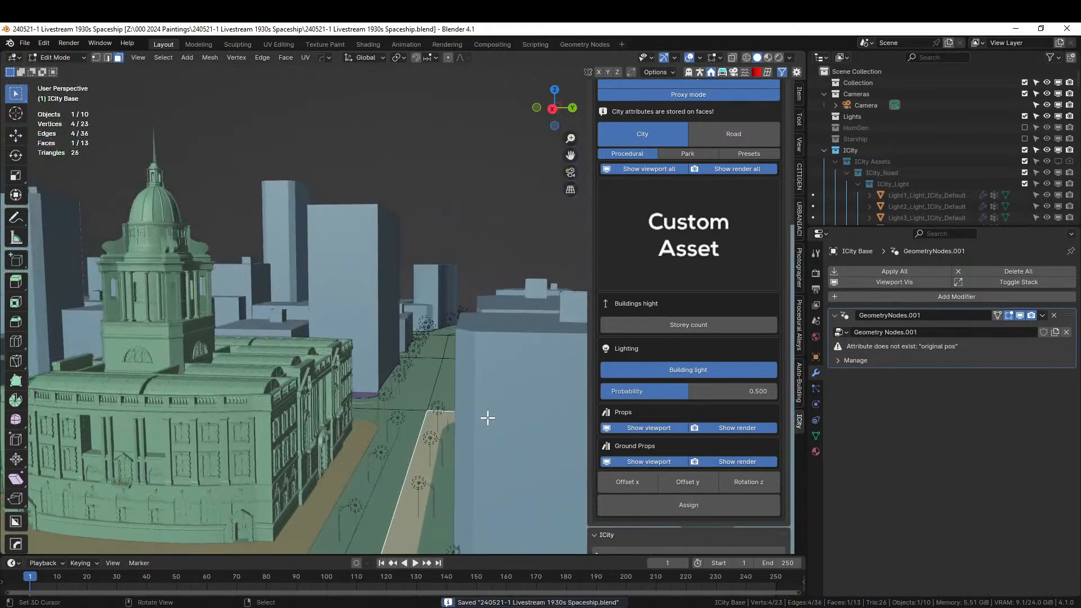
{"action": "scroll", "coordinate": [488, 416], "scroll_direction": "down", "scroll_amount": 5}
{"action": "middle_click_drag", "start_coordinate": [488, 415], "coordinate": [459, 34]}
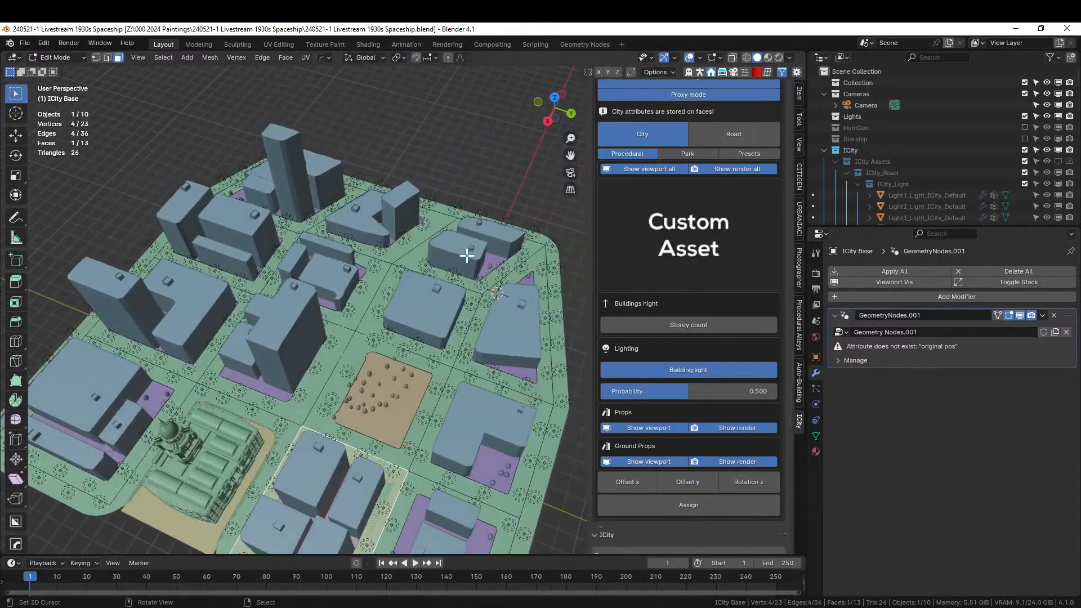
Select the block directly behind the park and set its storey floor count to 5
{"action": "middle_click_drag", "start_coordinate": [473, 248], "coordinate": [448, 280]}
{"action": "left_click", "coordinate": [410, 316]}
{"action": "left_click", "coordinate": [714, 325]}
{"action": "left_click", "coordinate": [822, 343]}
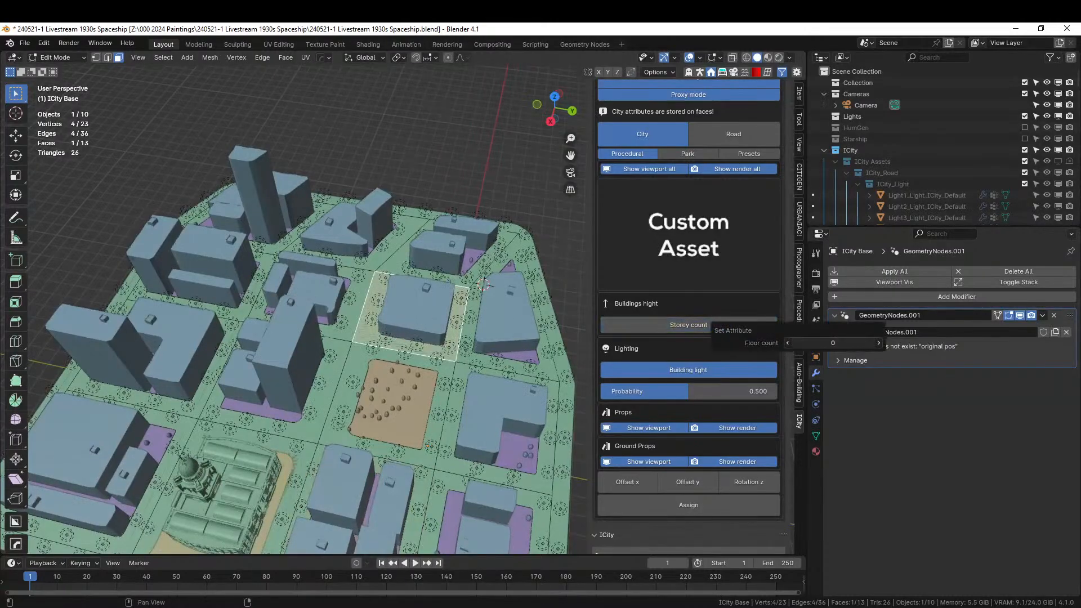
{"action": "mouse_move", "coordinate": [823, 342]}
{"action": "left_mouse_down"}
{"action": "mouse_move", "coordinate": [861, 342]}
{"action": "mouse_move", "coordinate": [807, 343]}
{"action": "mouse_move", "coordinate": [829, 342]}
{"action": "left_mouse_up"}
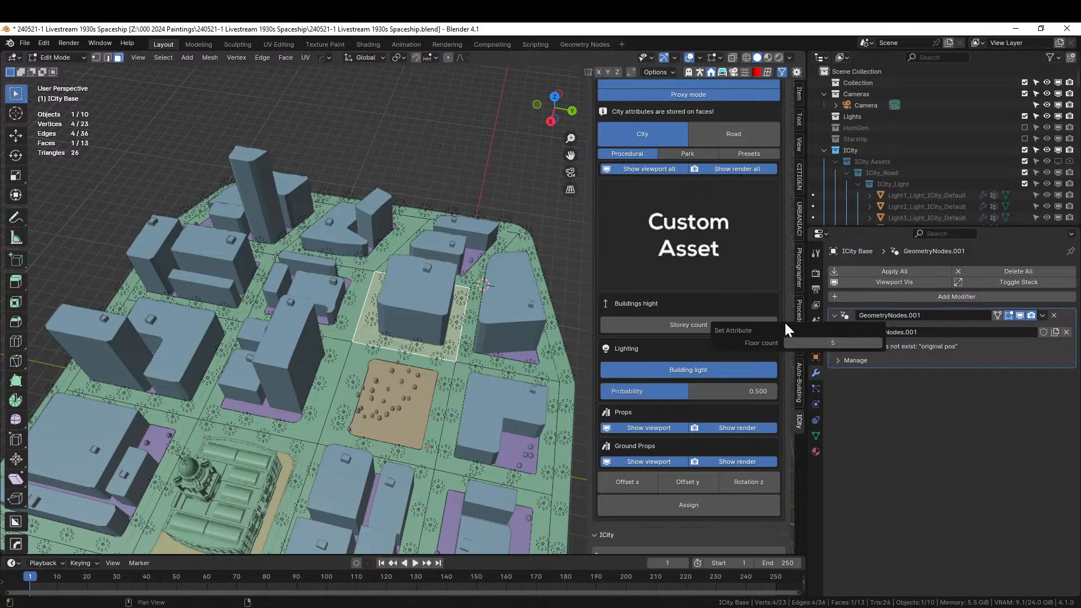
Examine the domed building and its neighbouring blocks from street level and through the scene camera
{"action": "middle_click_drag", "start_coordinate": [419, 338], "coordinate": [403, 255]}
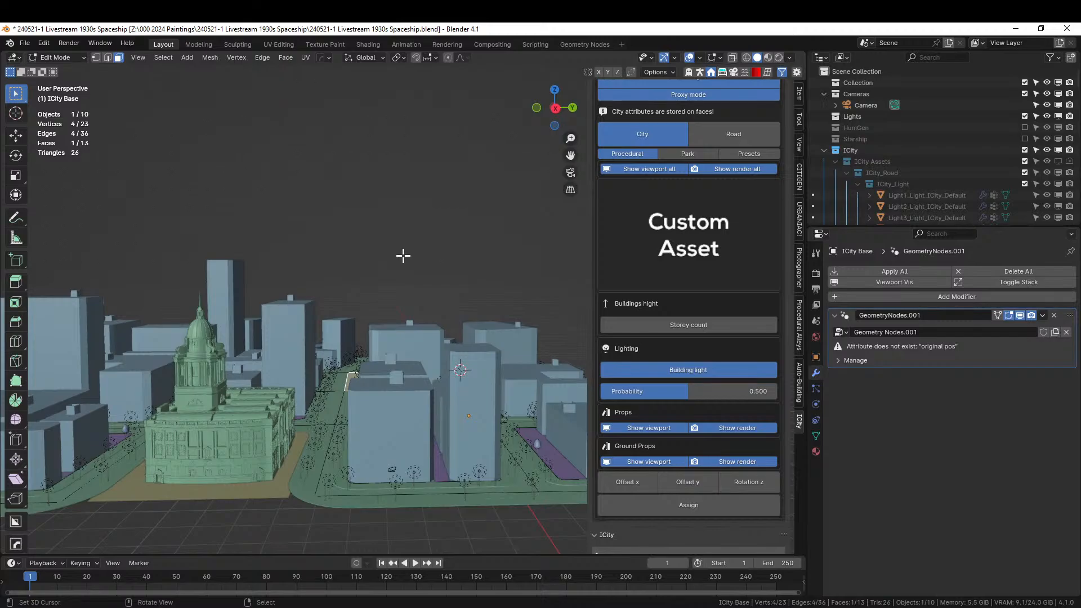
{"action": "middle_click_drag", "start_coordinate": [313, 287], "coordinate": [417, 307]}
{"action": "left_click", "coordinate": [370, 231]}
{"action": "middle_click_drag", "start_coordinate": [370, 231], "coordinate": [439, 161]}
{"action": "scroll", "coordinate": [336, 196], "scroll_direction": "up", "scroll_amount": 3}
{"action": "scroll", "coordinate": [394, 236], "scroll_direction": "up", "scroll_amount": 3}
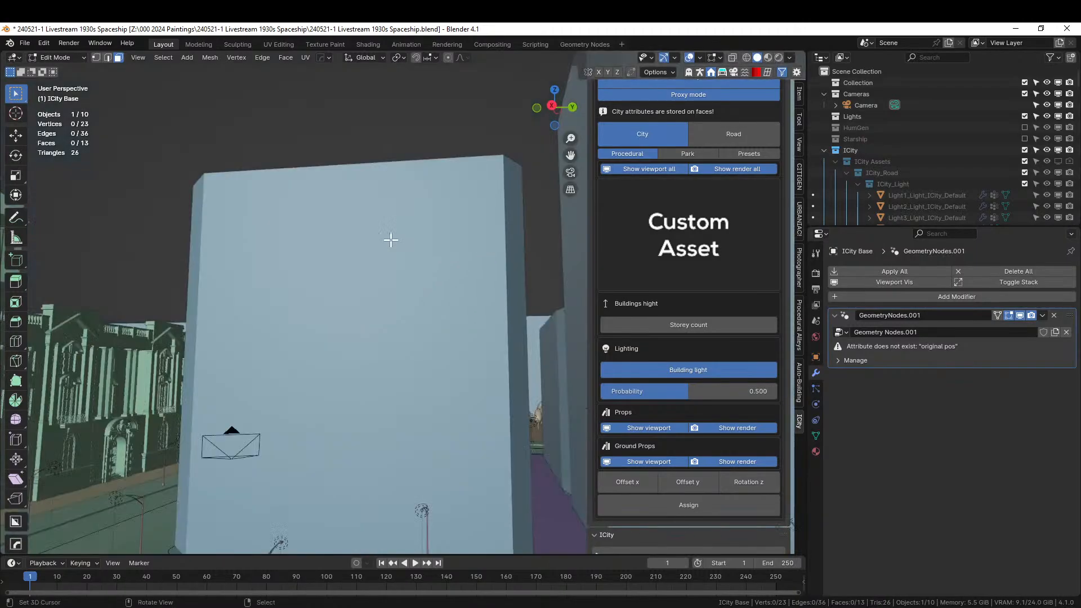
{"action": "middle_click_drag", "start_coordinate": [394, 237], "coordinate": [425, 258]}
{"action": "scroll", "coordinate": [416, 260], "scroll_direction": "up", "scroll_amount": 2}
{"action": "key", "text": "KP_0"}
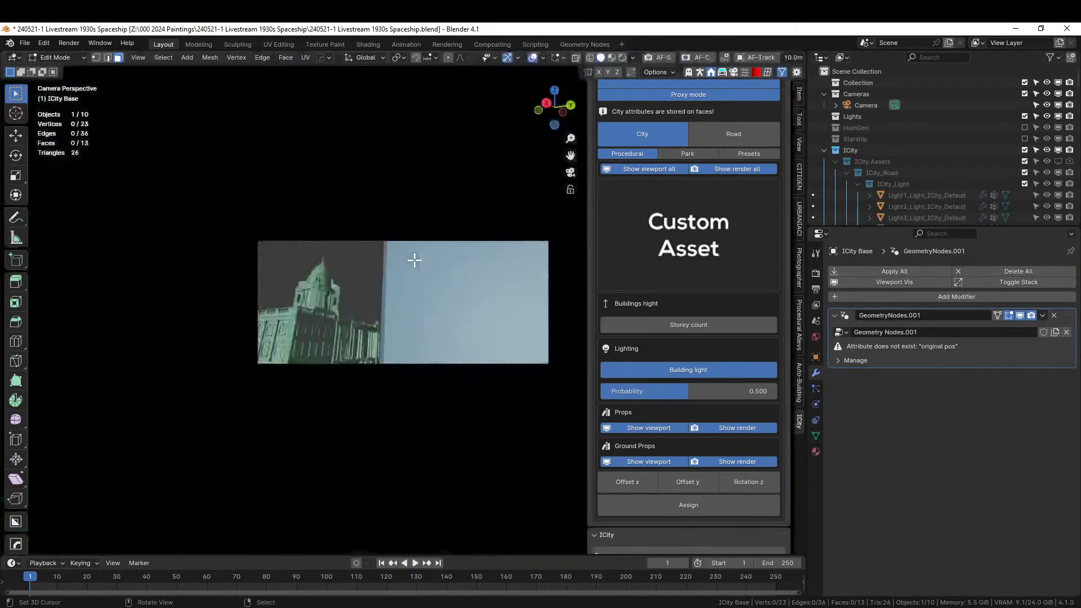
Walk the scene camera sideways and forward at street level to frame the domed building with the street opening beside it
{"action": "key", "text": "shift+grave"}
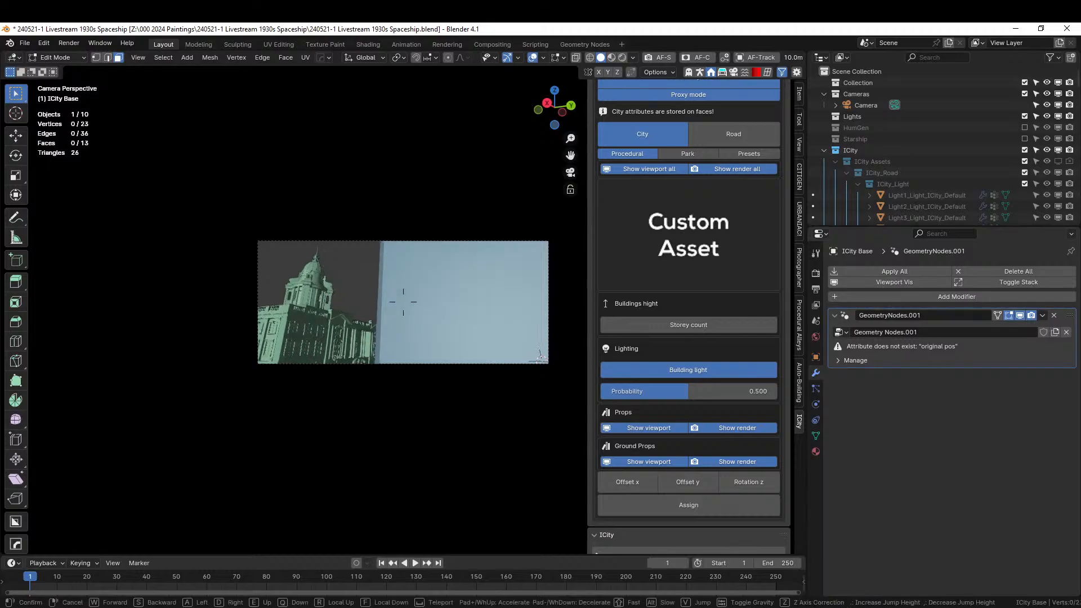
{"action": "key", "text": "a"}
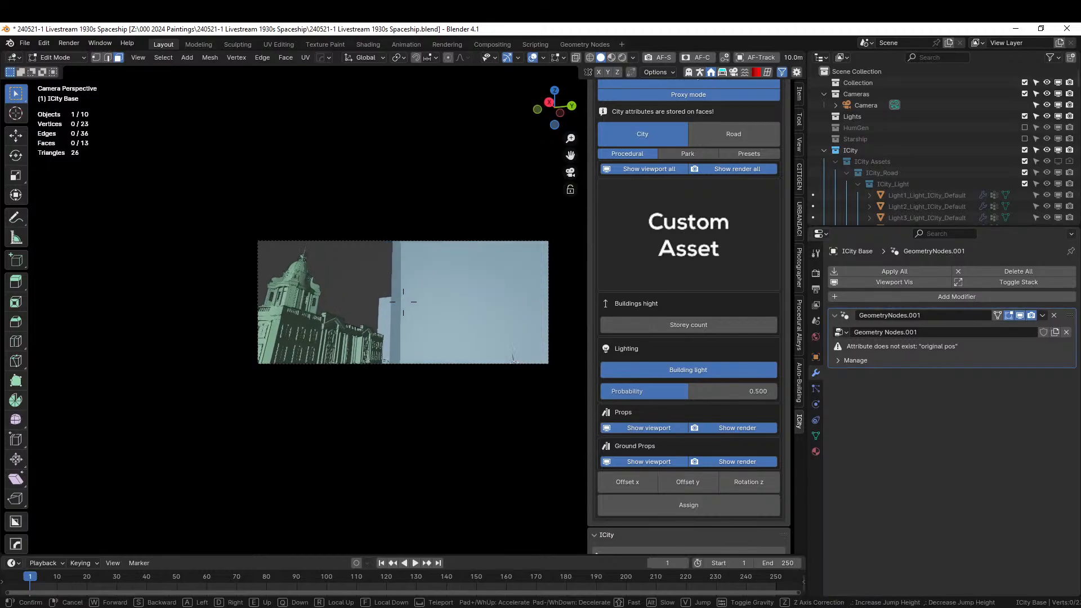
{"action": "key", "text": "a"}
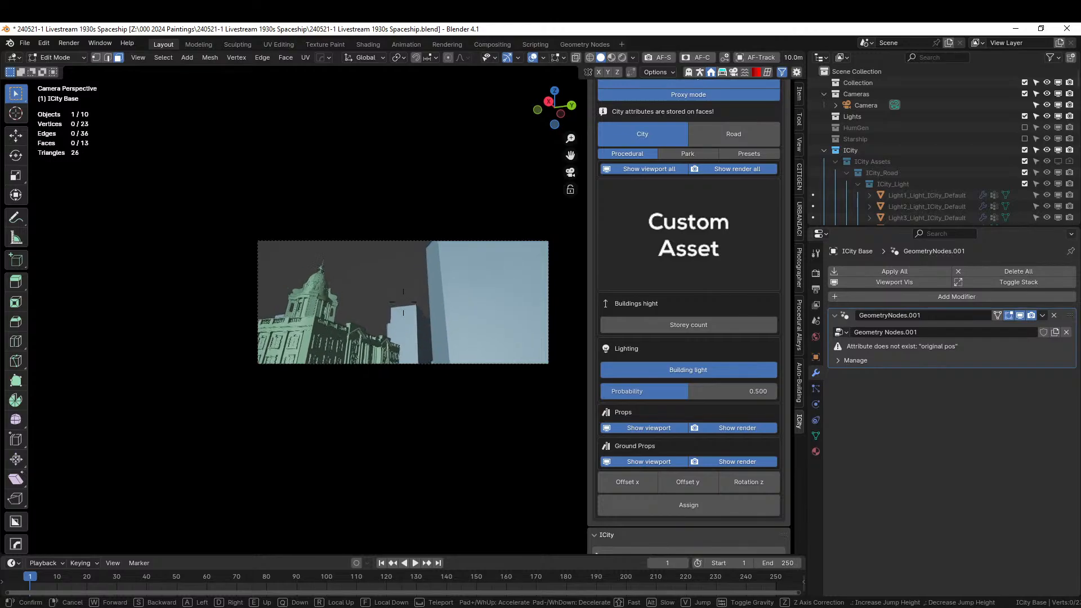
{"action": "key", "text": "w"}
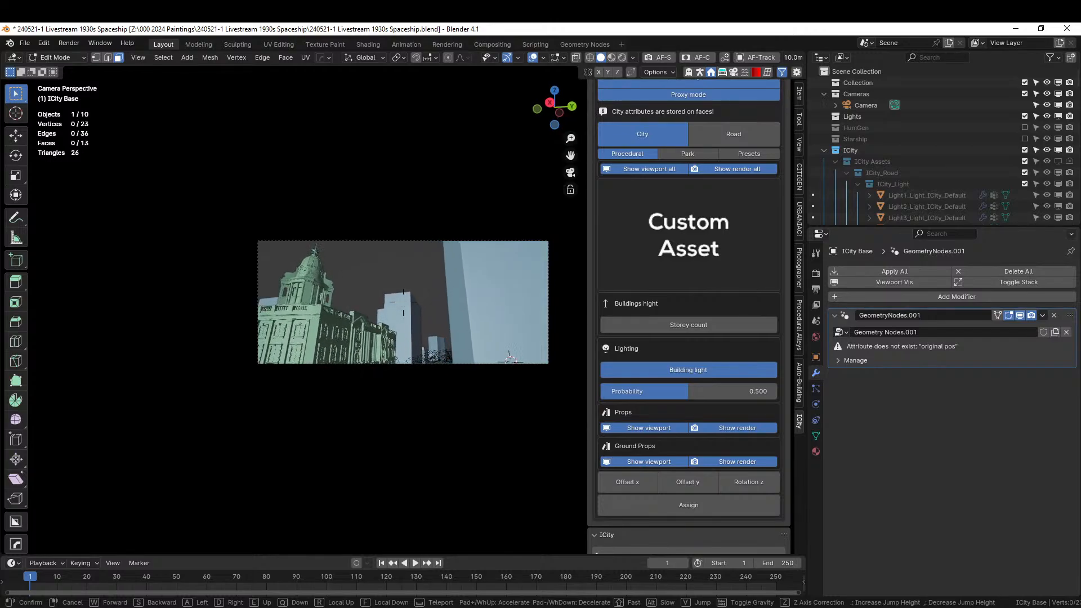
{"action": "left_click", "coordinate": [415, 260]}
{"action": "key", "text": "a"}
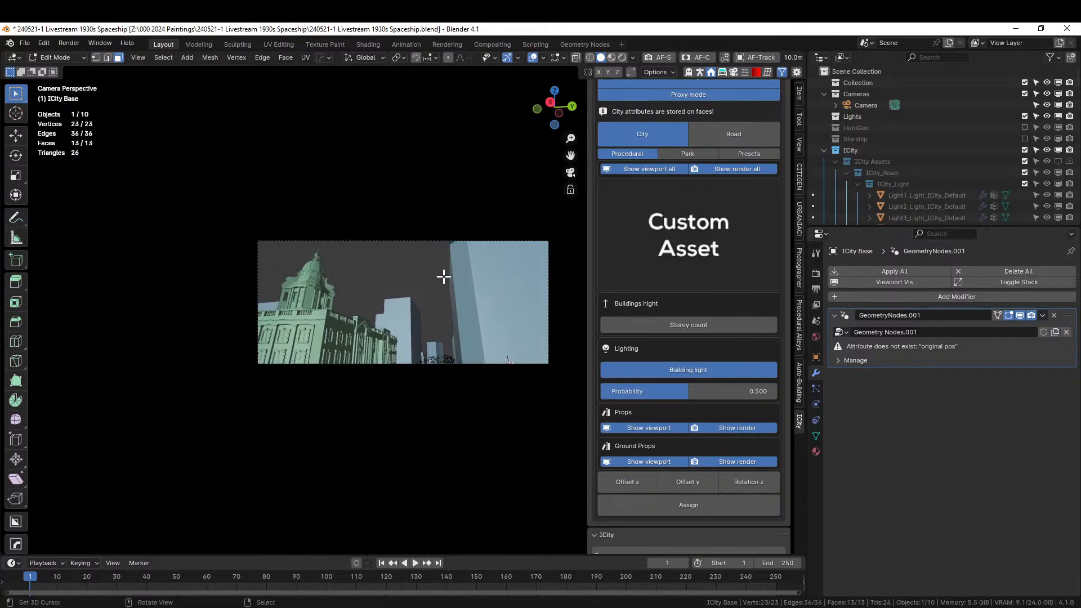
Select the corner block face beside the domed building and change its storey floor count to lower its buildings
{"action": "middle_click_drag", "start_coordinate": [505, 318], "coordinate": [301, 363]}
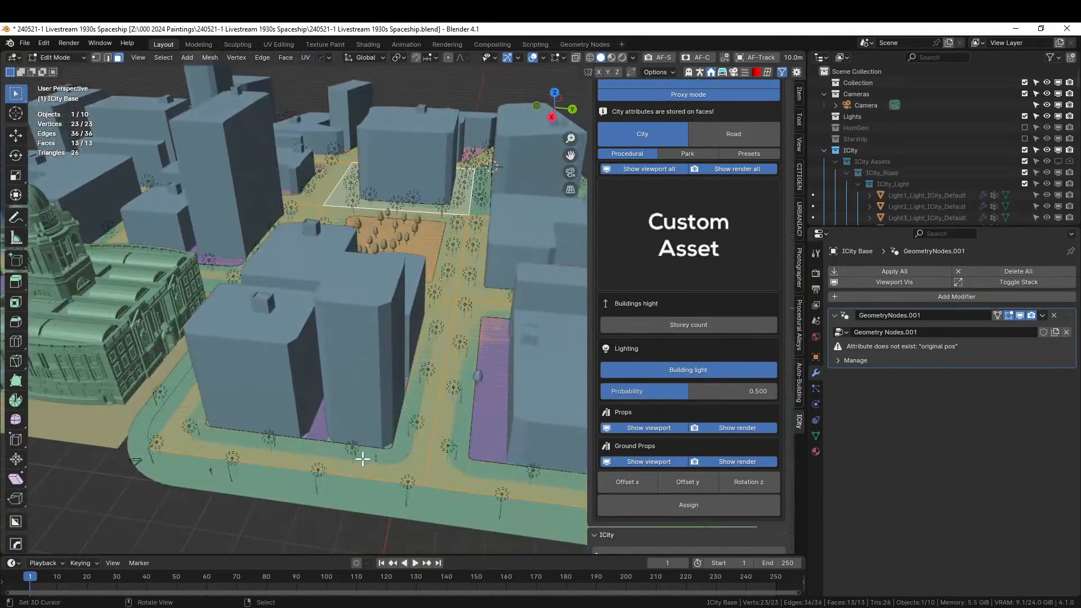
{"action": "left_click", "coordinate": [429, 410]}
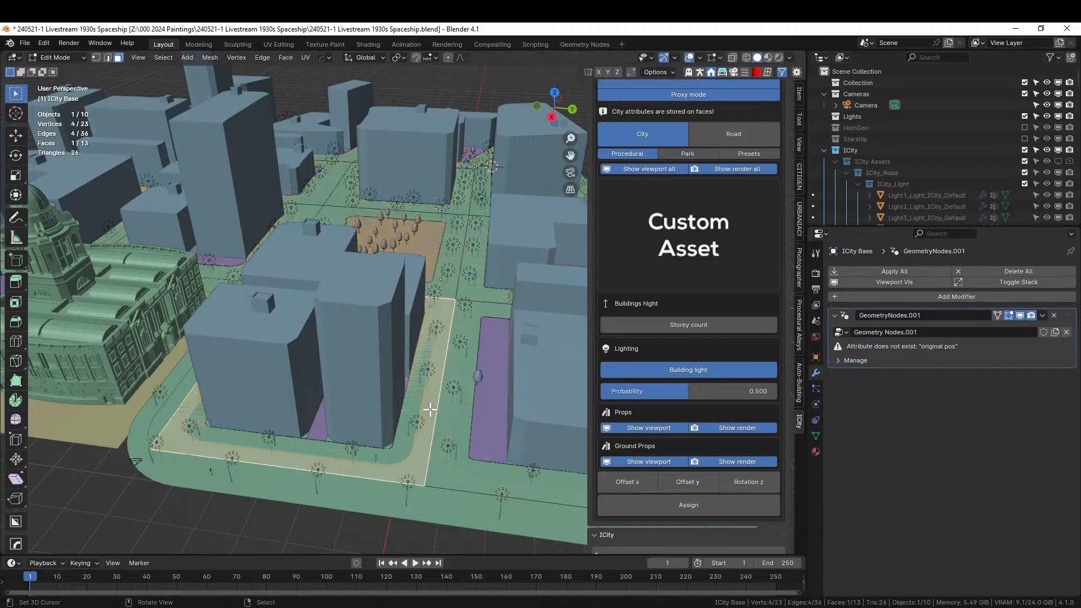
{"action": "left_click", "coordinate": [696, 326]}
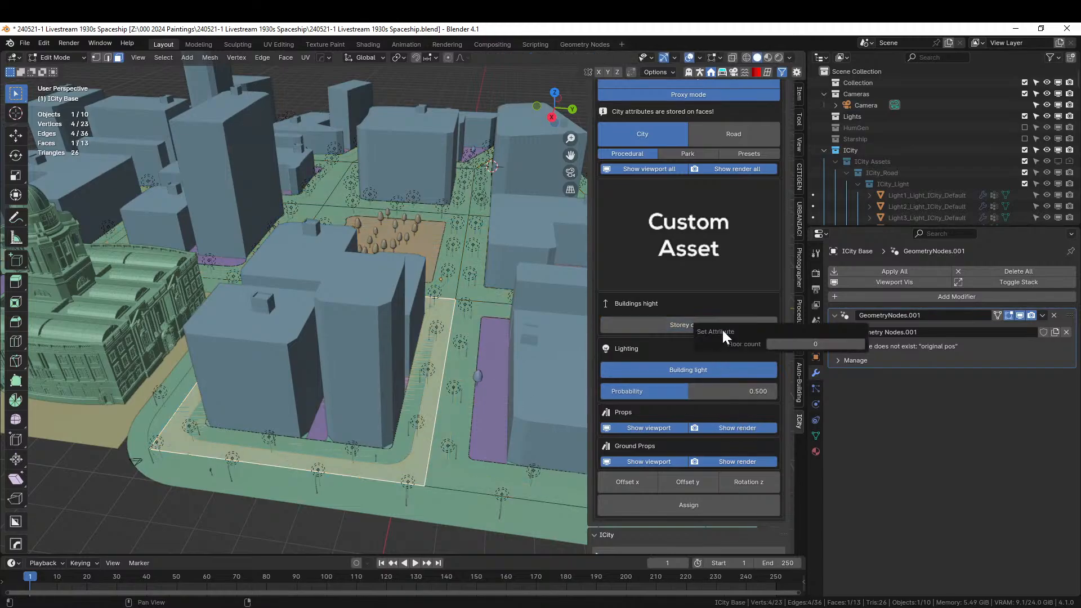
{"action": "mouse_move", "coordinate": [823, 342]}
{"action": "left_mouse_down"}
{"action": "mouse_move", "coordinate": [791, 343]}
{"action": "mouse_move", "coordinate": [814, 342]}
{"action": "left_mouse_up"}
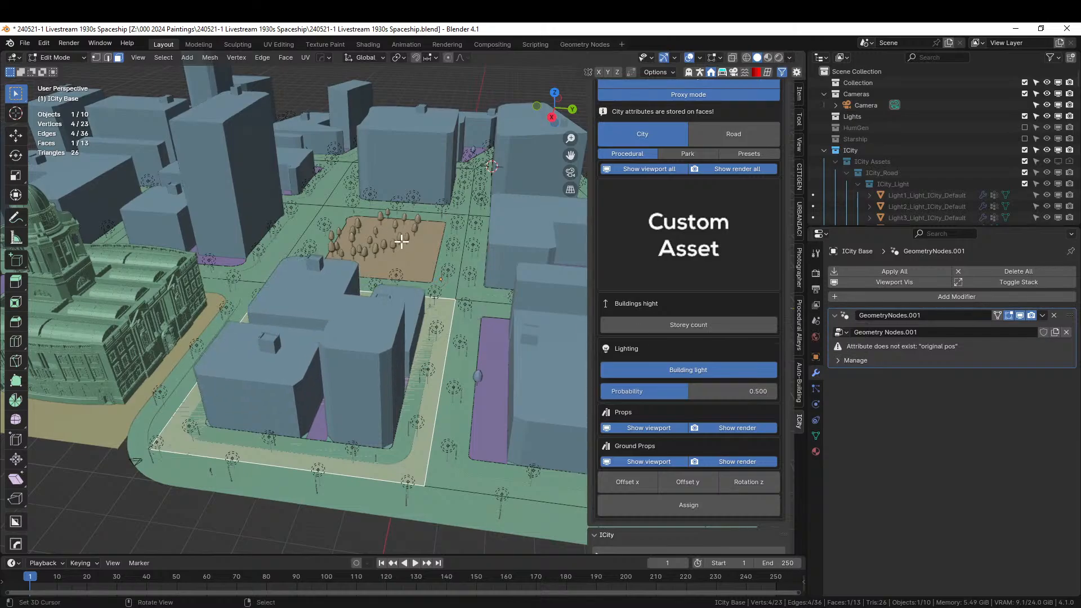
{"action": "middle_click_drag", "start_coordinate": [442, 310], "coordinate": [336, 313]}
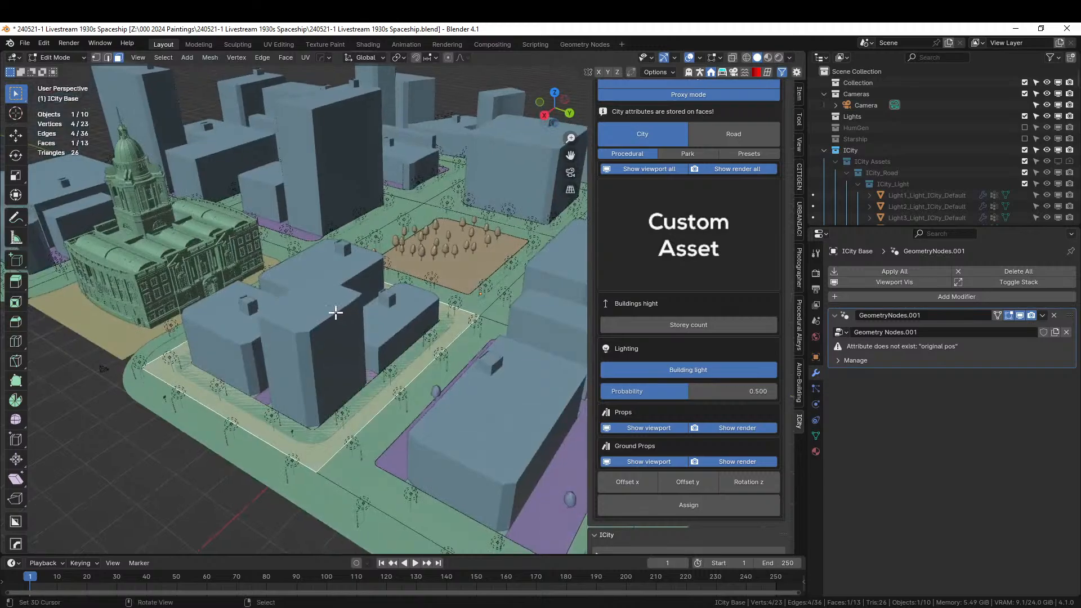
Shift the scene camera sideways in walk navigation to frame the domed building against the lowered block and save the file
{"action": "key", "text": "KP_0"}
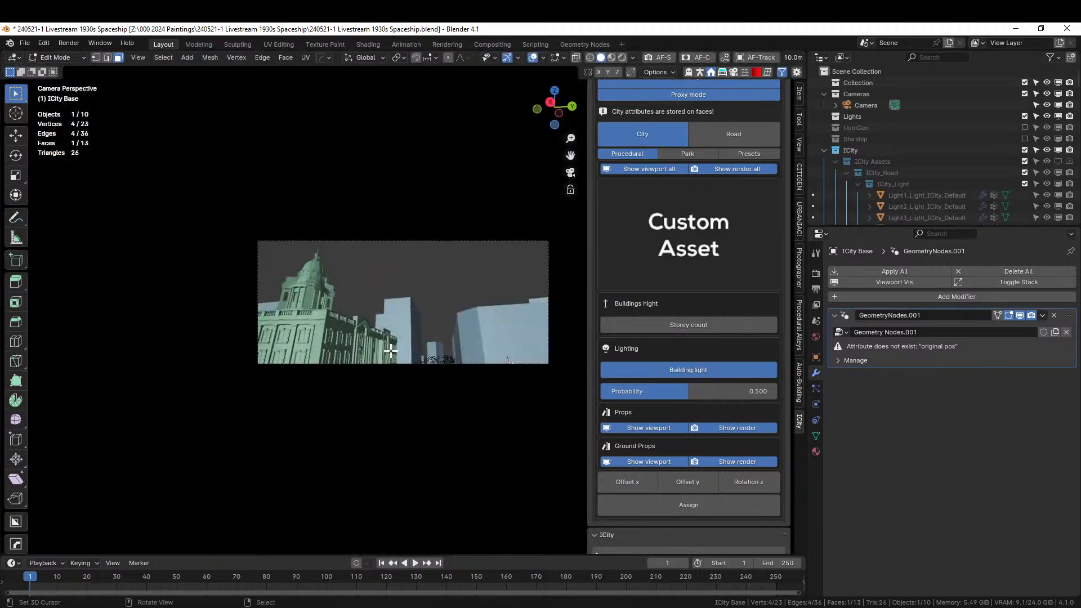
{"action": "key", "text": "shift+grave"}
{"action": "key", "text": "a"}
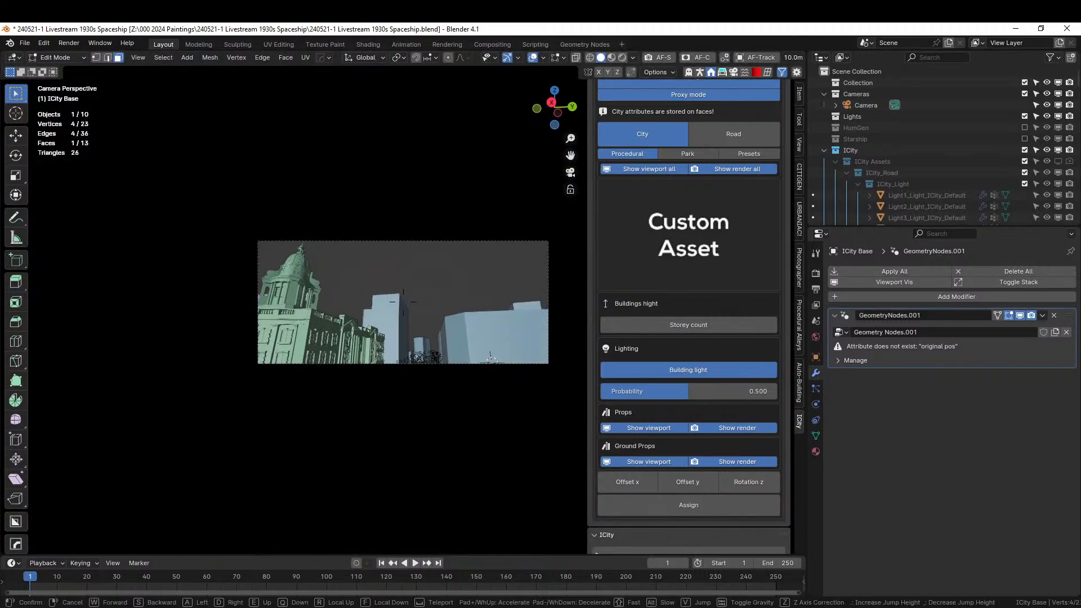
{"action": "key", "text": "a"}
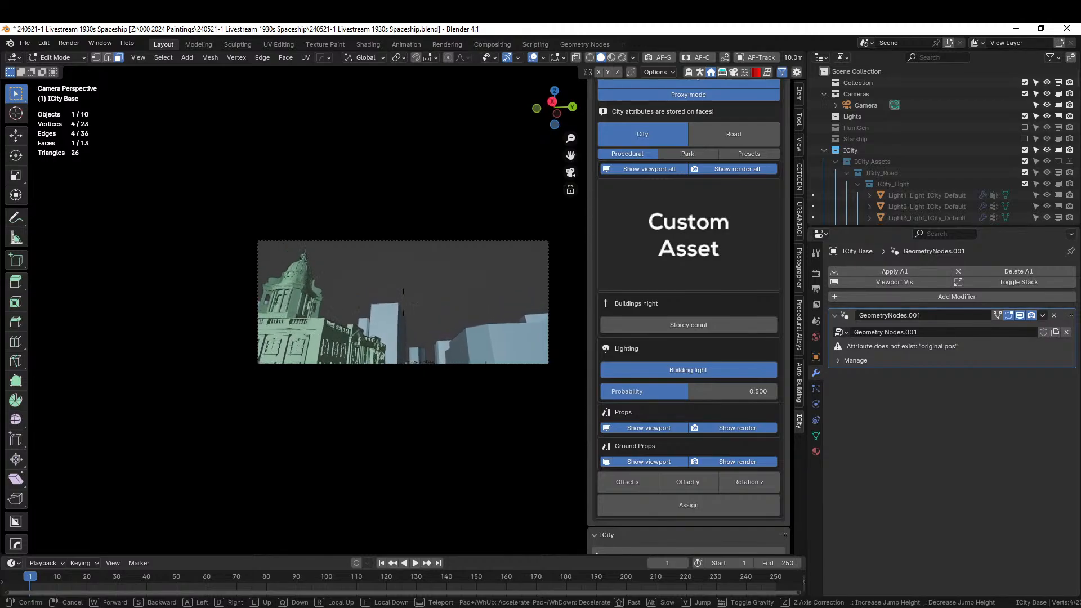
{"action": "left_click", "coordinate": [391, 351]}
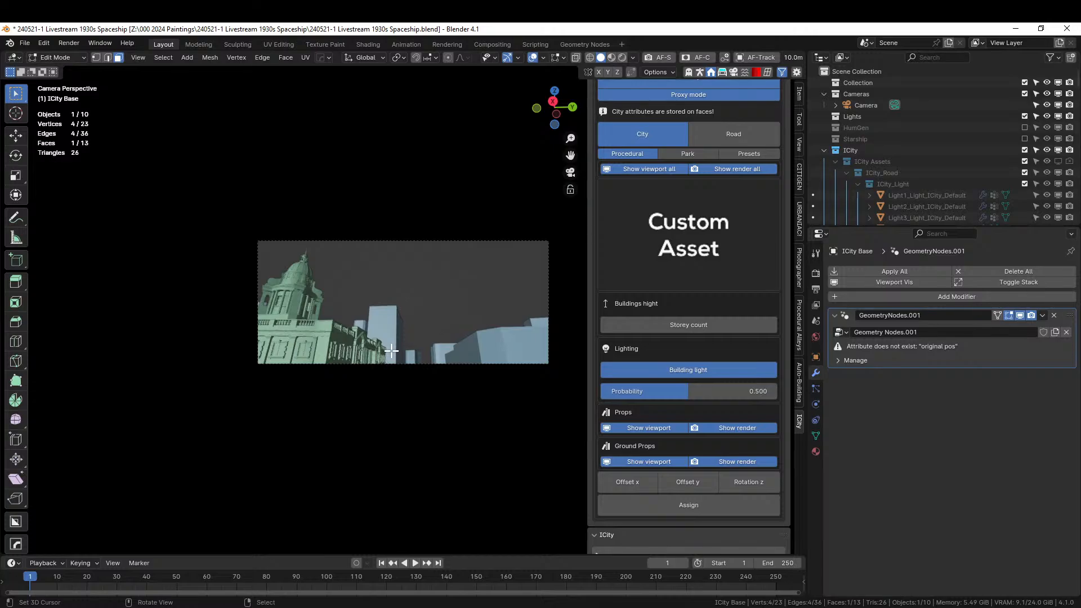
{"action": "key", "text": "ctrl+s"}
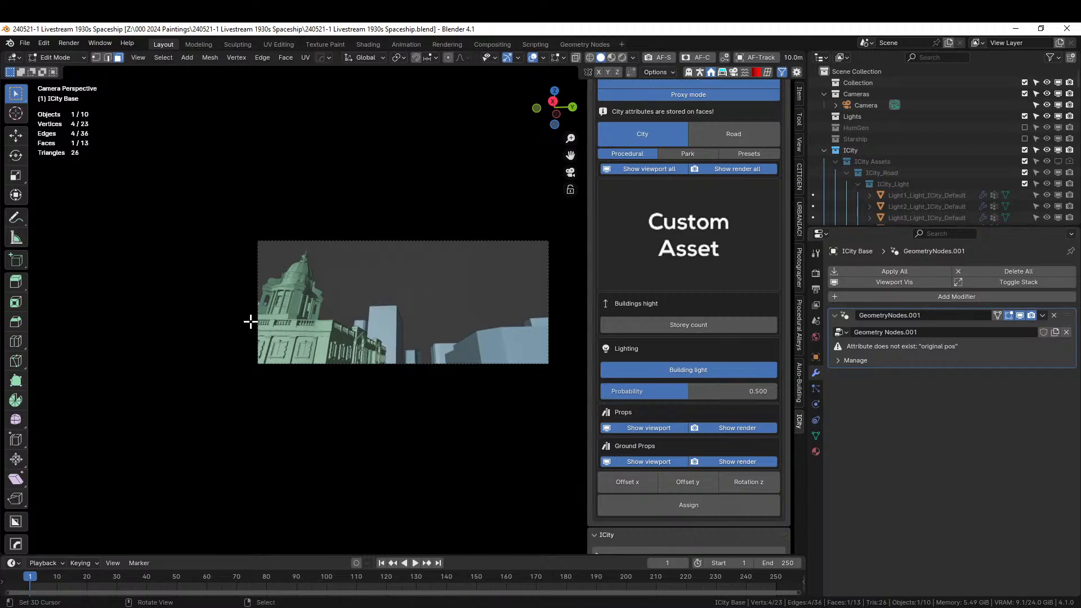
Leave city editing and inspect the domed building, park and surrounding blocks from above
{"action": "middle_click_drag", "start_coordinate": [386, 239], "coordinate": [382, 295]}
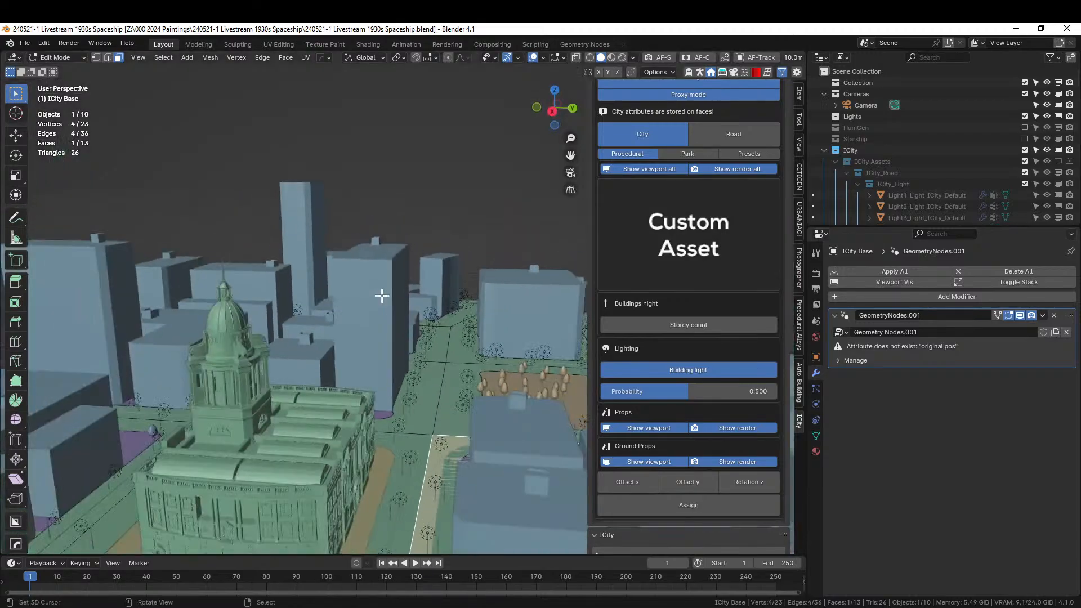
{"action": "scroll", "coordinate": [382, 295], "scroll_direction": "down", "scroll_amount": 6}
{"action": "scroll", "coordinate": [685, 185], "scroll_direction": "up", "scroll_amount": 5}
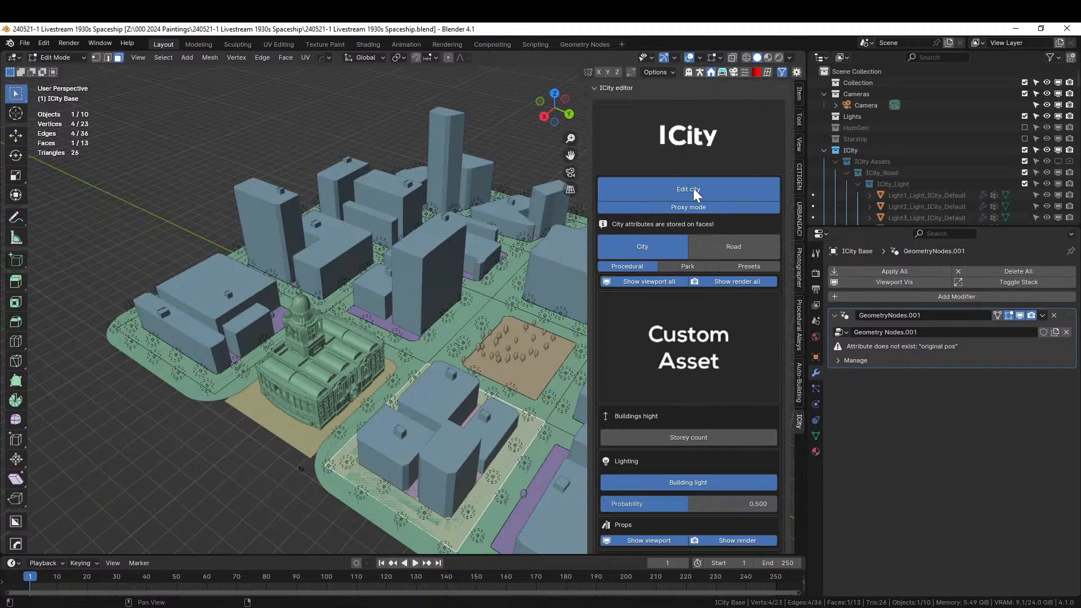
{"action": "key", "text": "Tab"}
{"action": "middle_click_drag", "start_coordinate": [339, 310], "coordinate": [402, 331]}
{"action": "key", "text": "KP_0"}
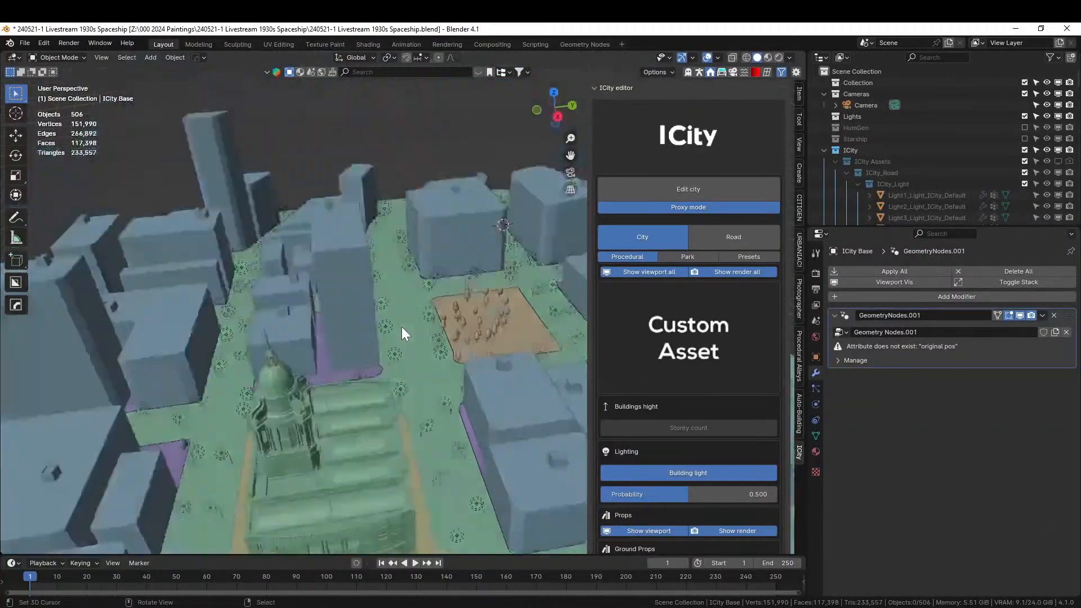
{"action": "key", "text": "KP_0"}
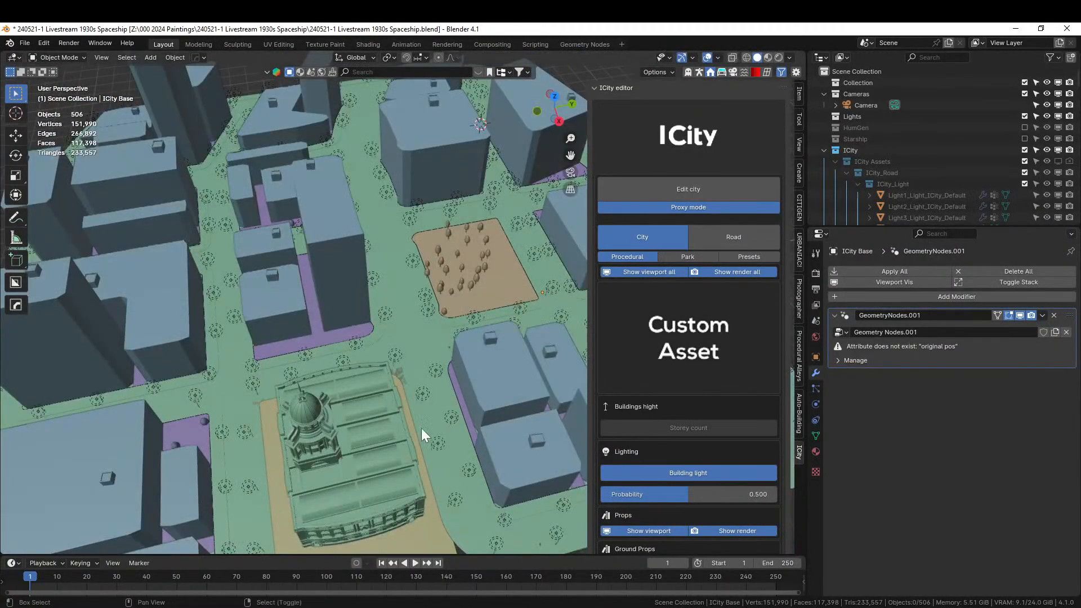
{"action": "middle_click_drag", "start_coordinate": [480, 394], "coordinate": [380, 465]}
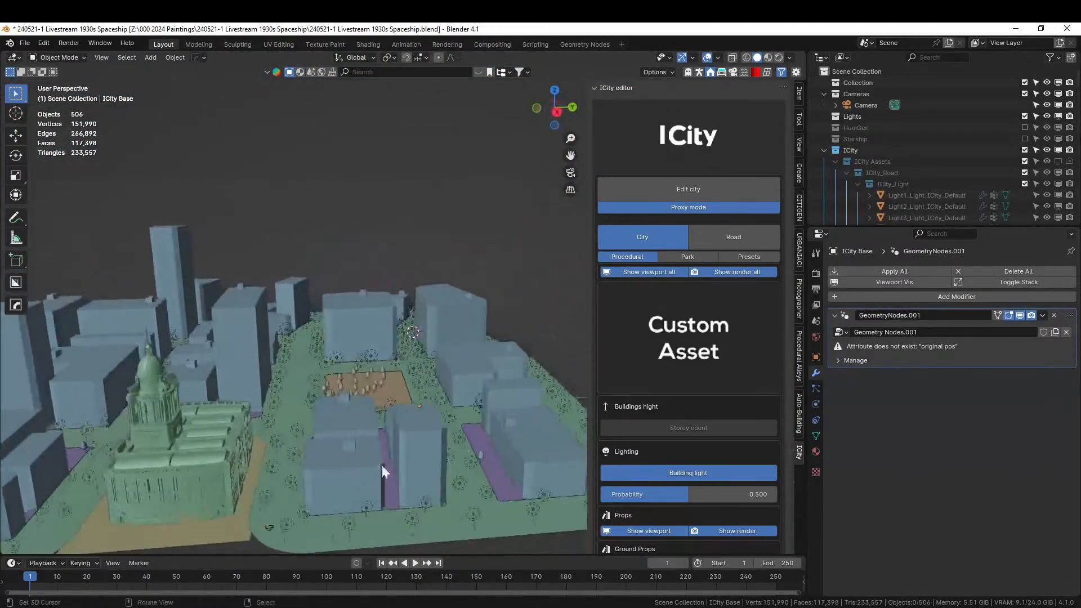
Enable the Starship collection and move the starship about 39 m in X and 101 m in Z within the camera view
{"action": "left_click", "coordinate": [1025, 138]}
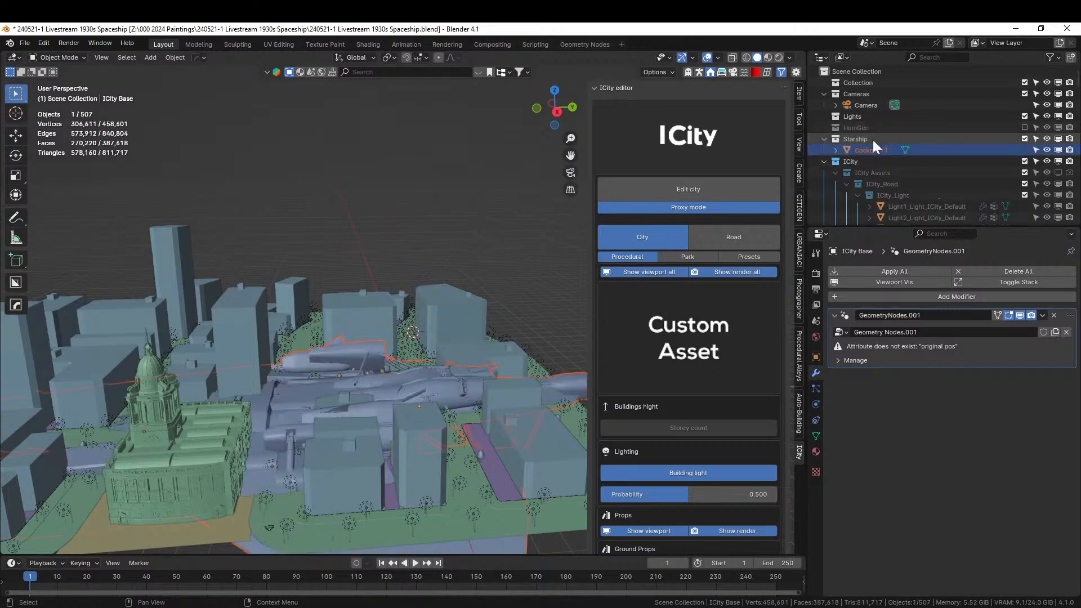
{"action": "key", "text": "KP_0"}
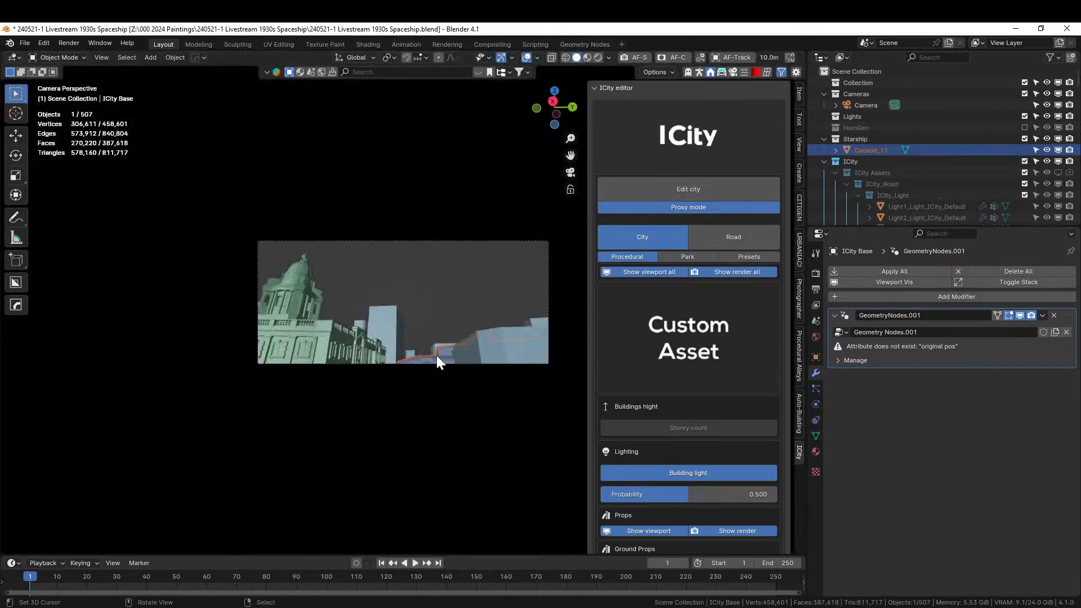
{"action": "key", "text": "g"}
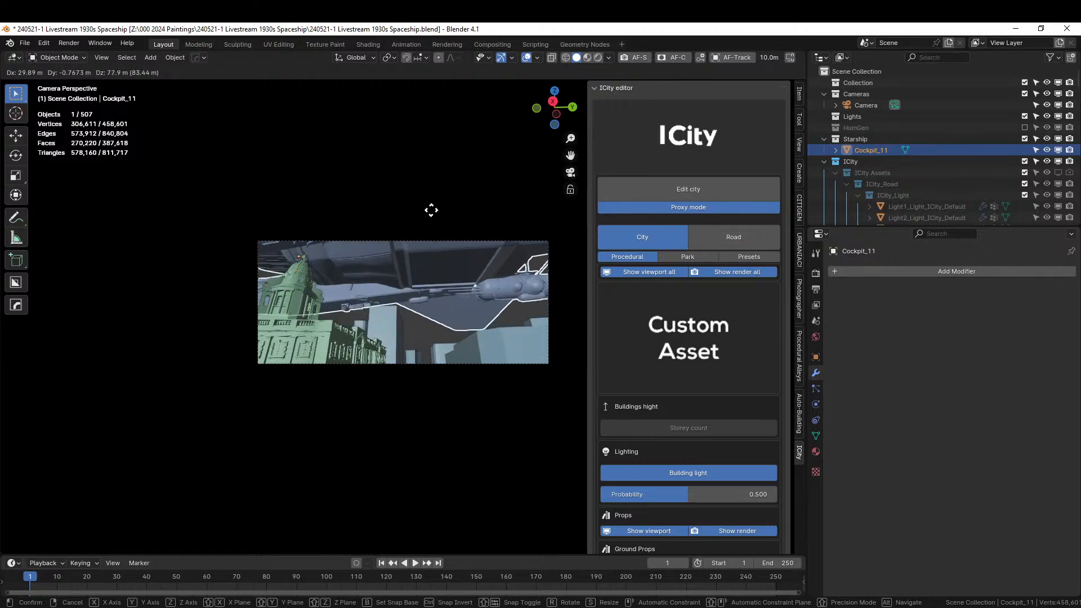
{"action": "left_click", "coordinate": [423, 179]}
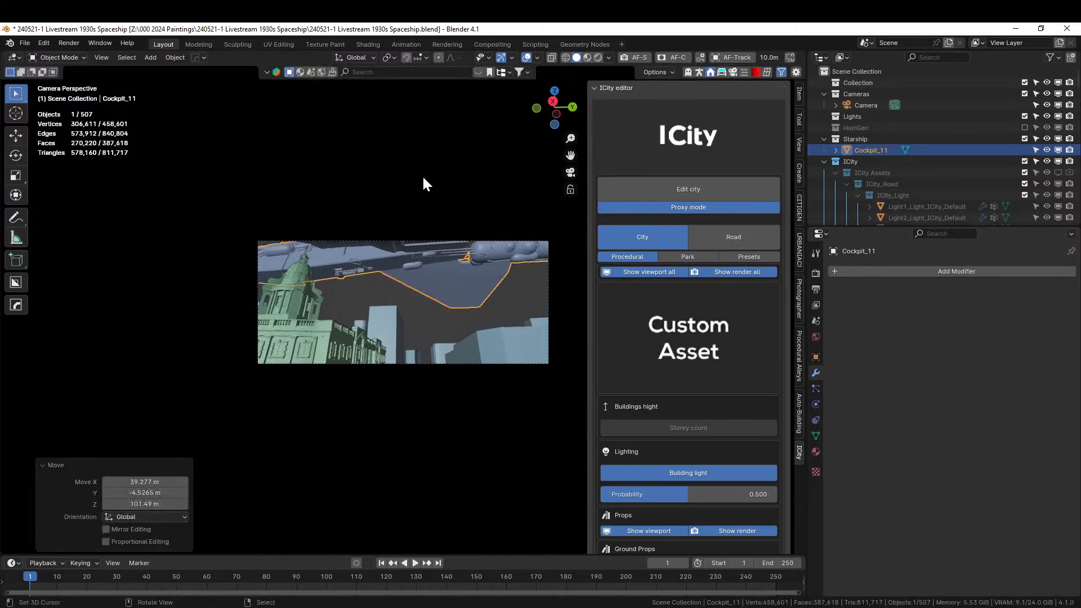
Push the starship back about 178 m along negative X and reposition it in the sky above the city in the camera view
{"action": "key", "text": "g"}
{"action": "key", "text": "y"}
{"action": "left_click", "coordinate": [430, 245]}
{"action": "key", "text": "g"}
{"action": "key", "text": "x"}
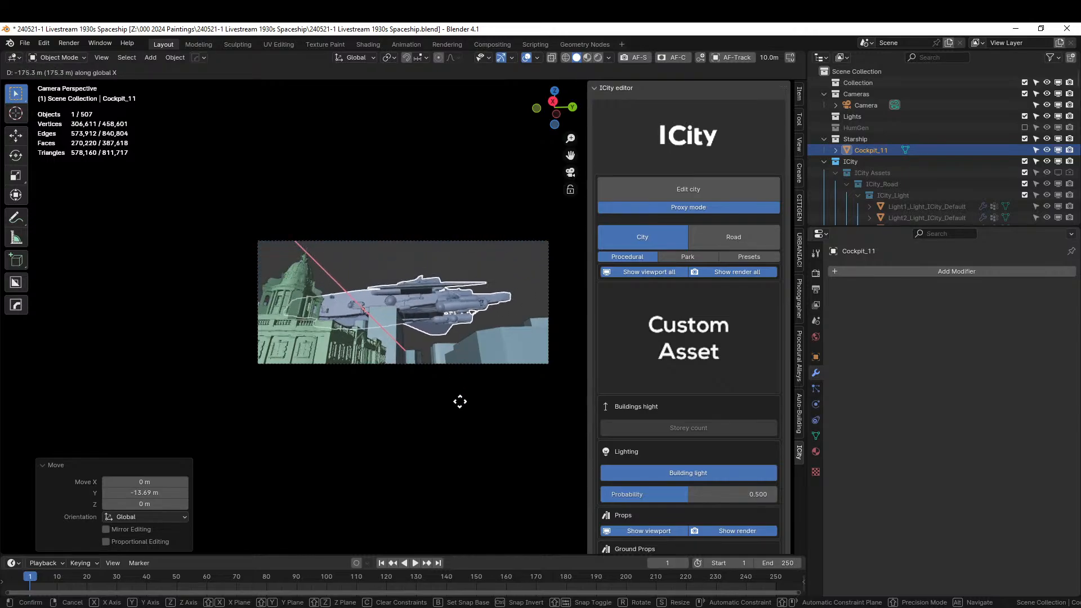
{"action": "left_click", "coordinate": [457, 394]}
{"action": "key", "text": "g"}
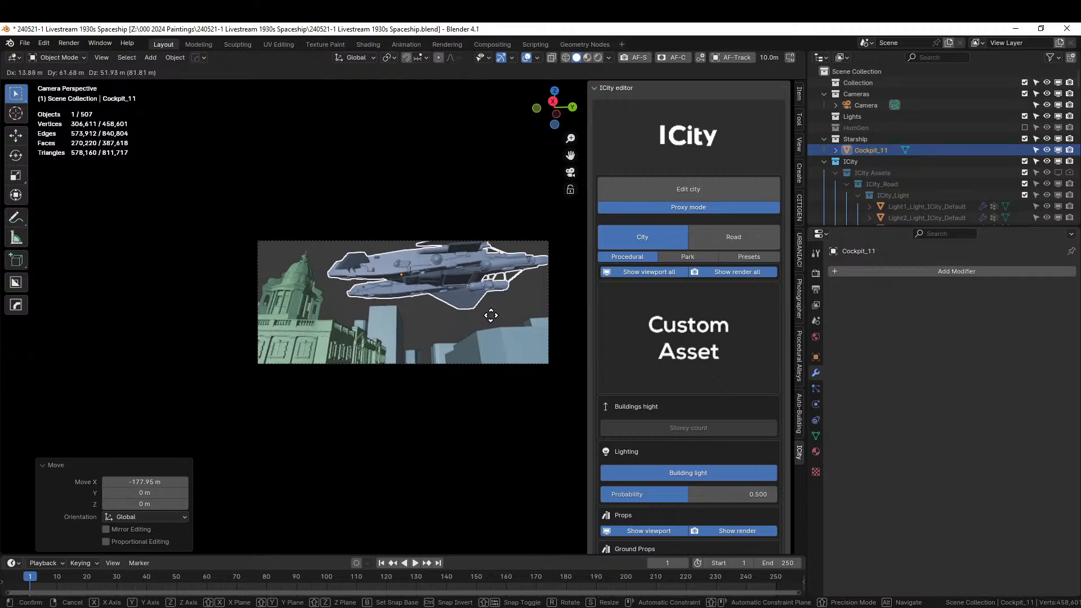
{"action": "left_click", "coordinate": [491, 315]}
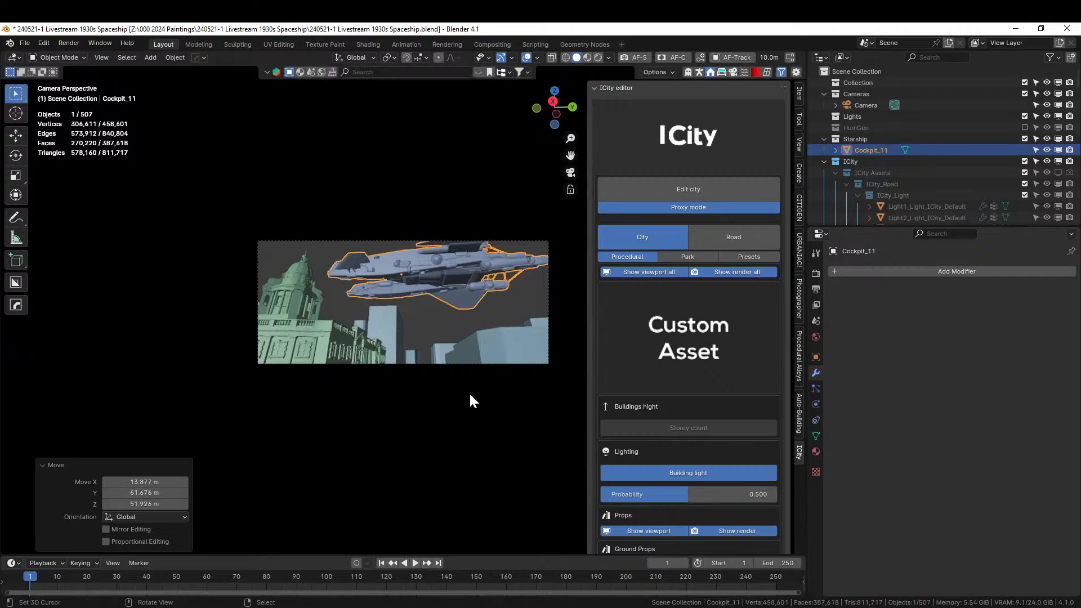
Rotate the starship 180° around the global Z axis above the city
{"action": "left_click", "coordinate": [474, 421]}
{"action": "middle_click_drag", "start_coordinate": [432, 273], "coordinate": [460, 377]}
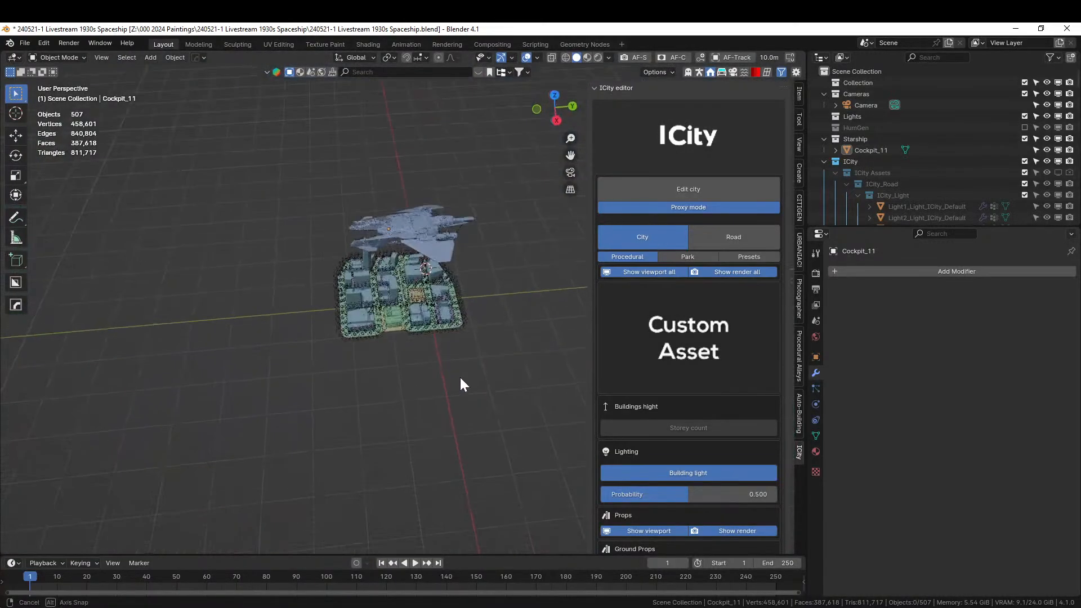
{"action": "scroll", "coordinate": [460, 371], "scroll_direction": "up", "scroll_amount": 4}
{"action": "scroll", "coordinate": [461, 369], "scroll_direction": "down", "scroll_amount": 2}
{"action": "left_click", "coordinate": [416, 168]}
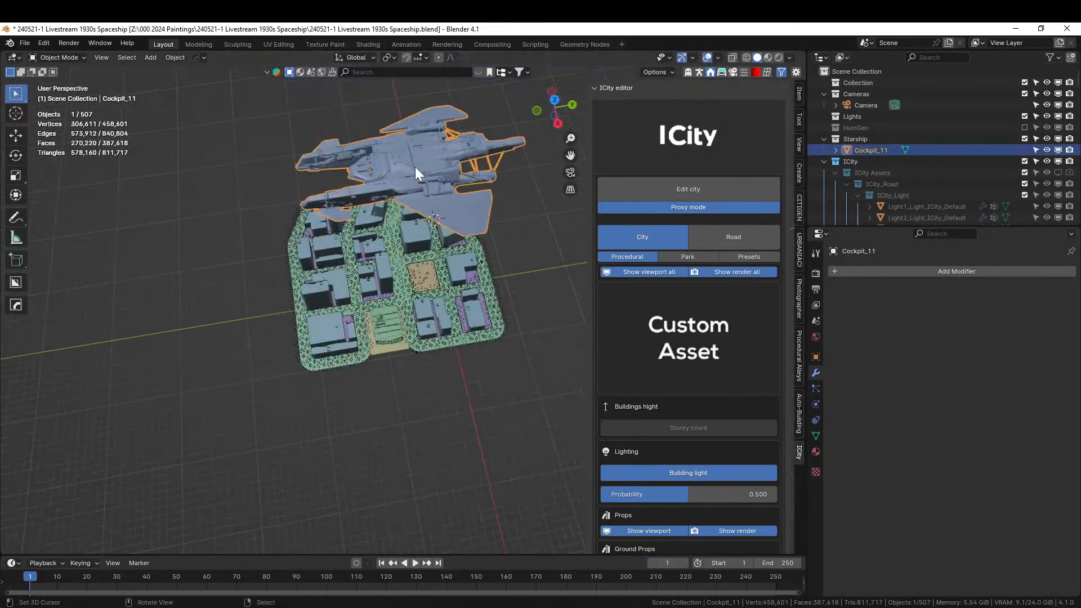
{"action": "type", "text": "rz180"}
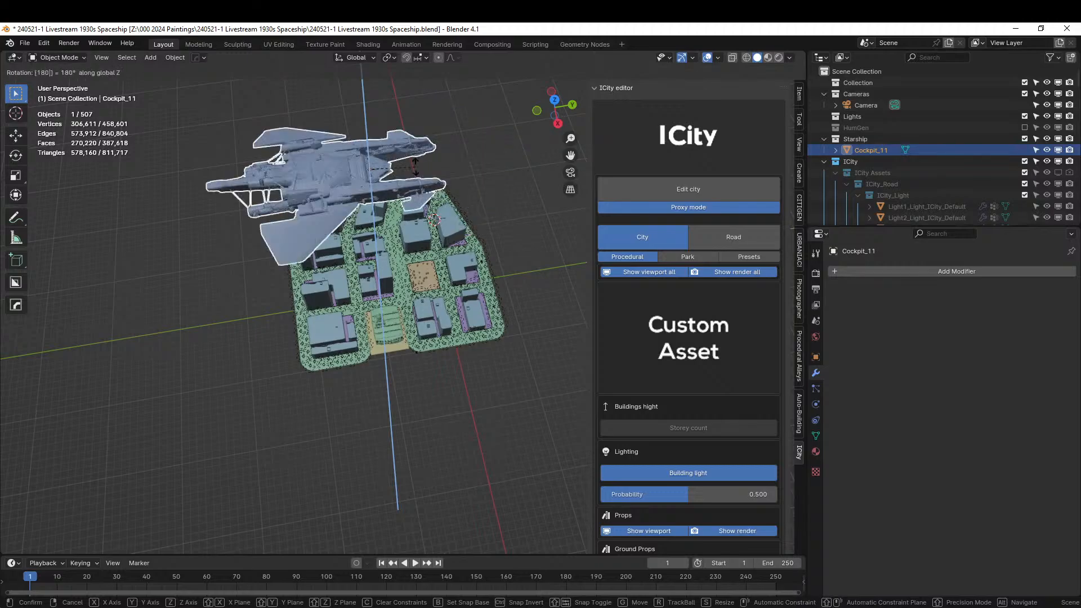
{"action": "key", "text": "Return"}
Move the rotated starship about 86 m in Y in the camera view, clear of the dome, and save the file
{"action": "key", "text": "KP_0"}
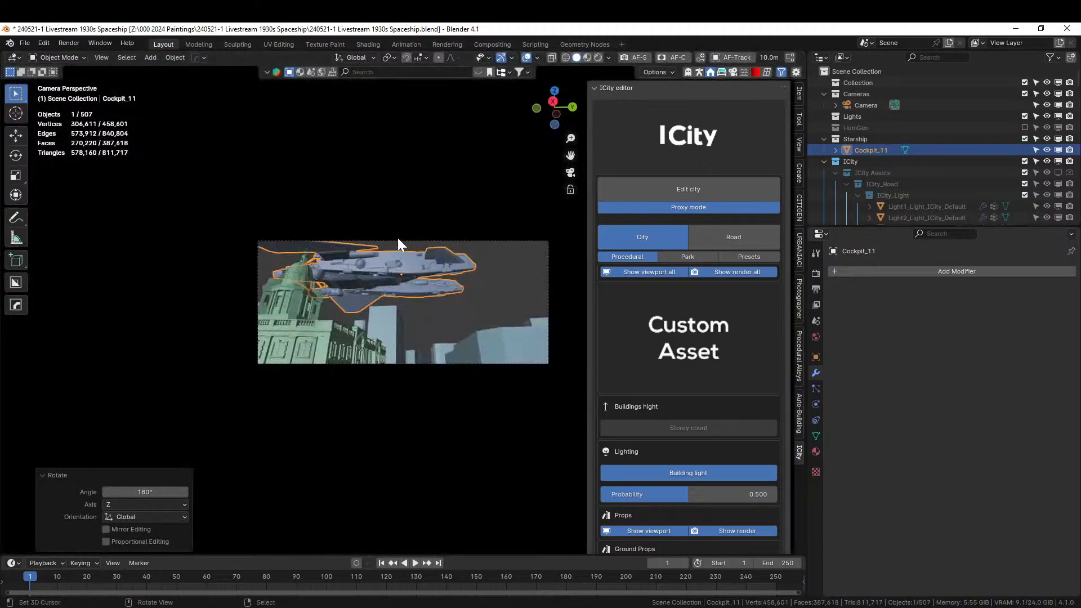
{"action": "key", "text": "g"}
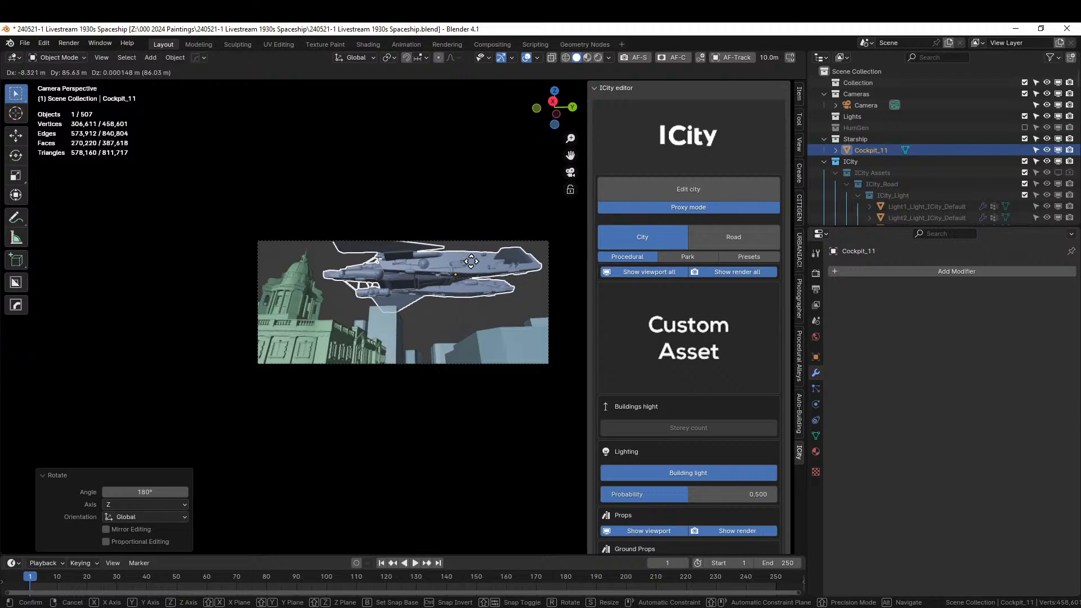
{"action": "left_click", "coordinate": [471, 261]}
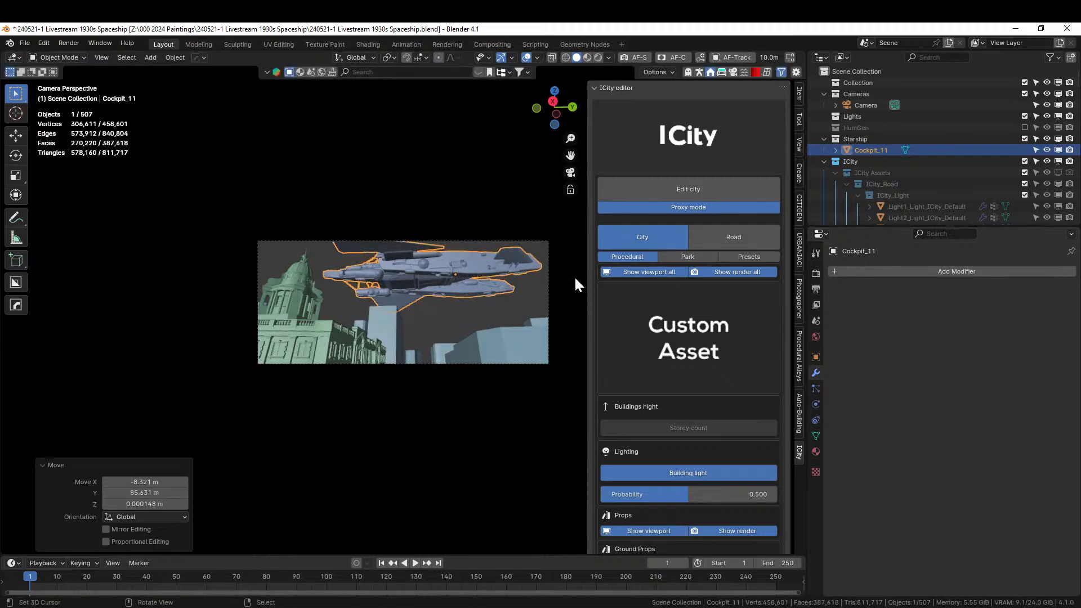
{"action": "key", "text": "ctrl+s"}
Turn off ICity's proxy mode to show the detailed buildings and open the Photographer camera settings
{"action": "left_click", "coordinate": [697, 209]}
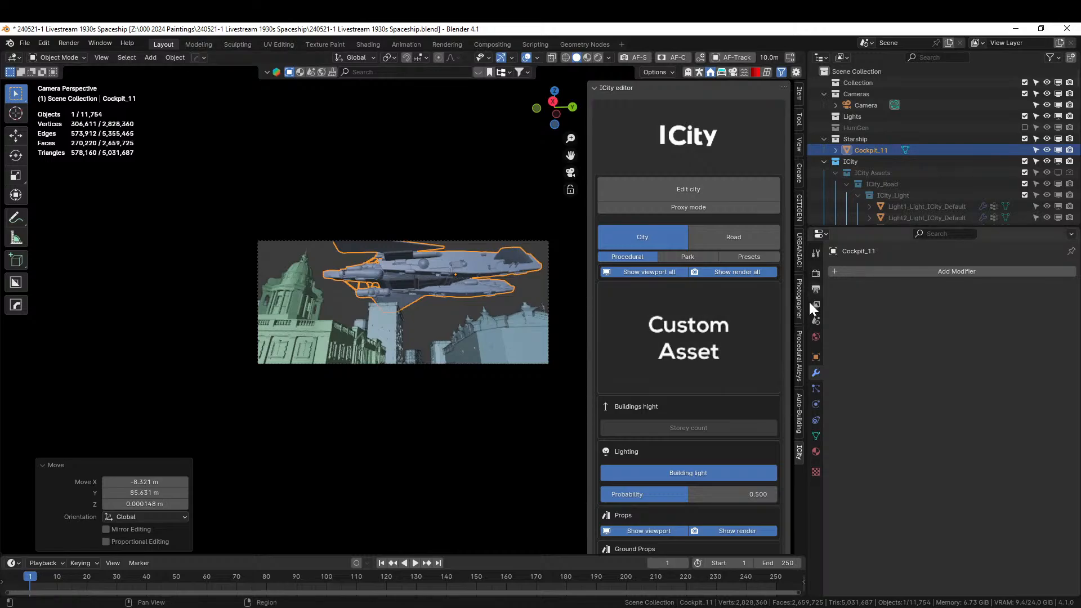
{"action": "left_click", "coordinate": [733, 73]}
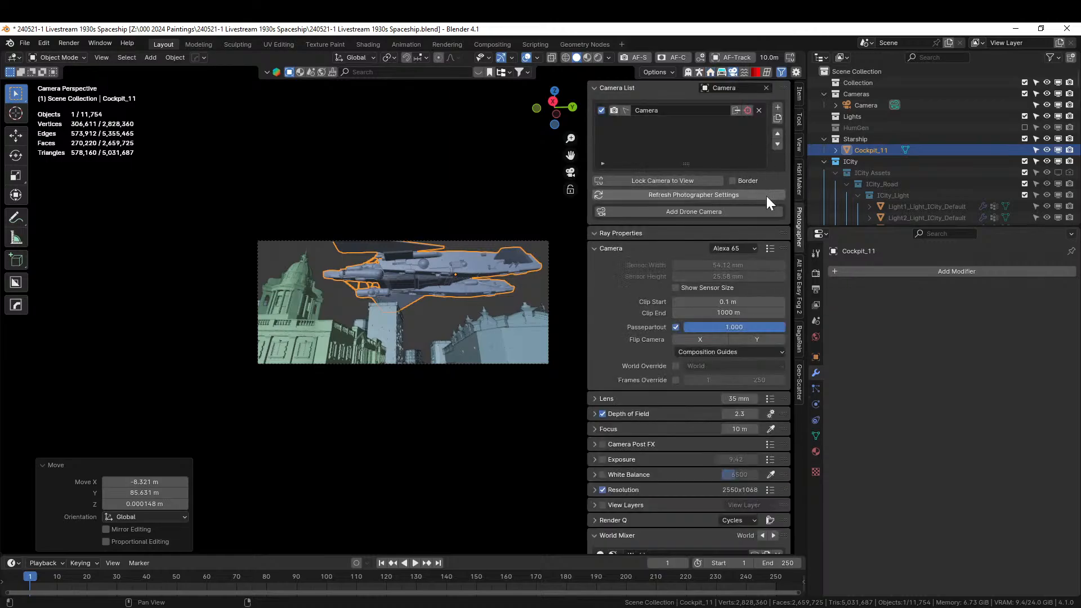
Start an HDRi Maker background import and browse to the jpg folder of mattePaint_hdri_seq049_2000px within HDRI Images, sorted by name in reverse
{"action": "left_click", "coordinate": [798, 173]}
{"action": "left_click", "coordinate": [642, 332]}
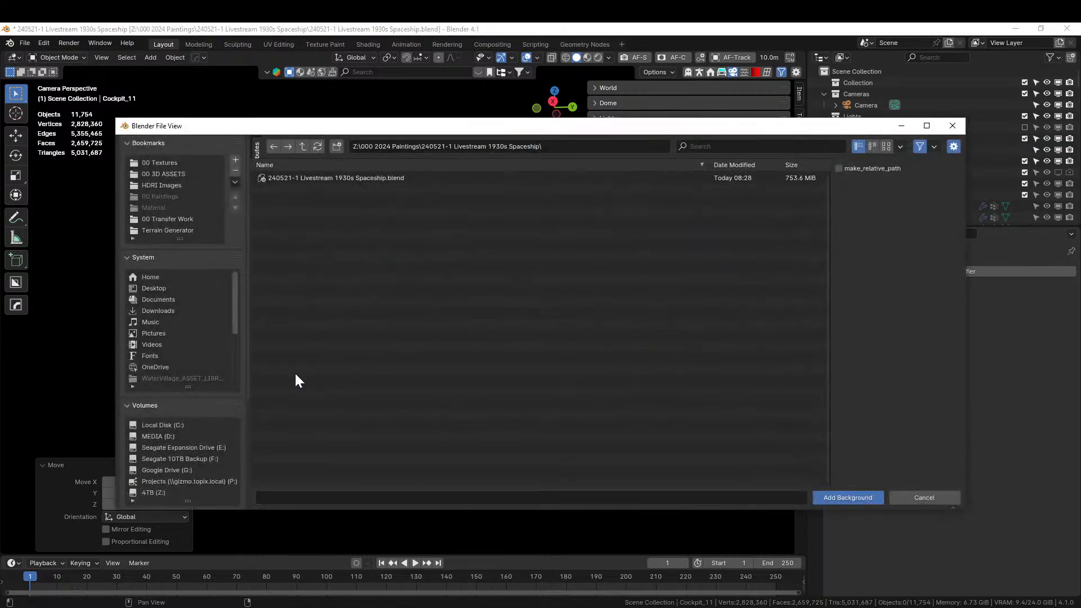
{"action": "left_click", "coordinate": [174, 185]}
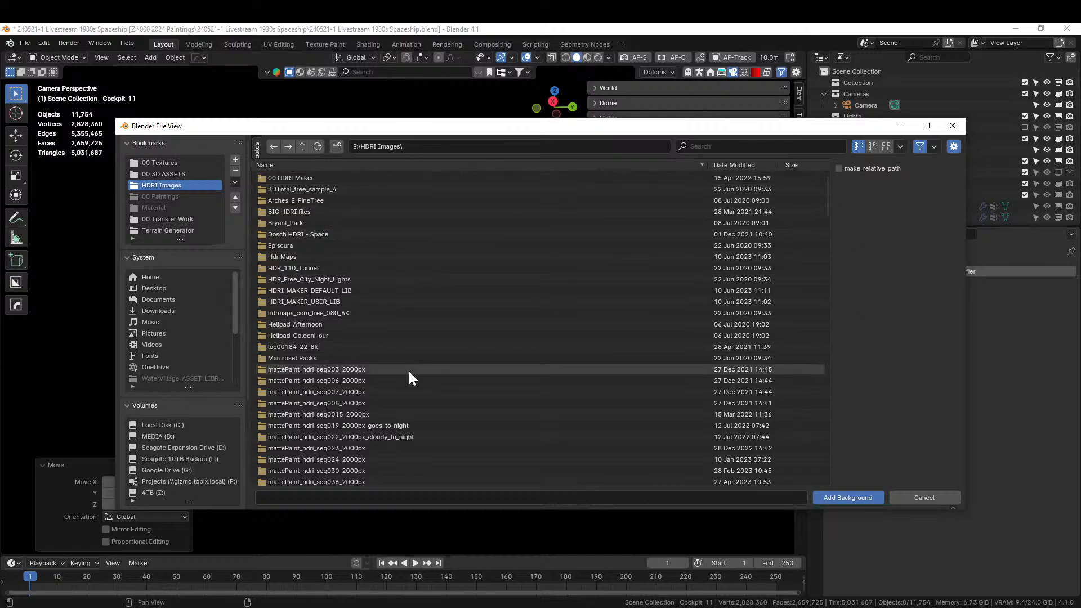
{"action": "left_click", "coordinate": [397, 163]}
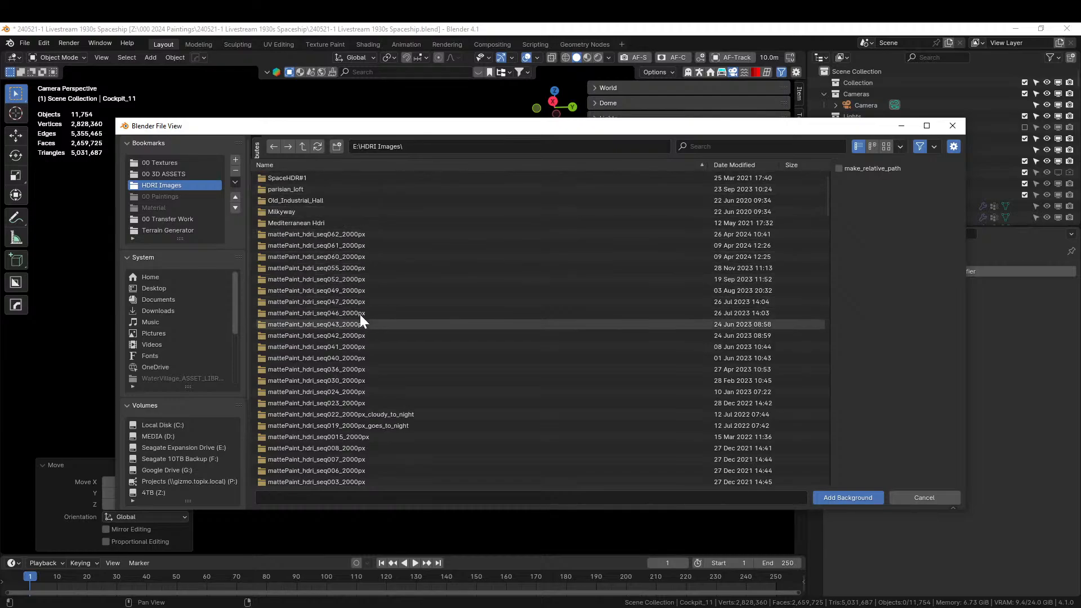
{"action": "left_click", "coordinate": [343, 292]}
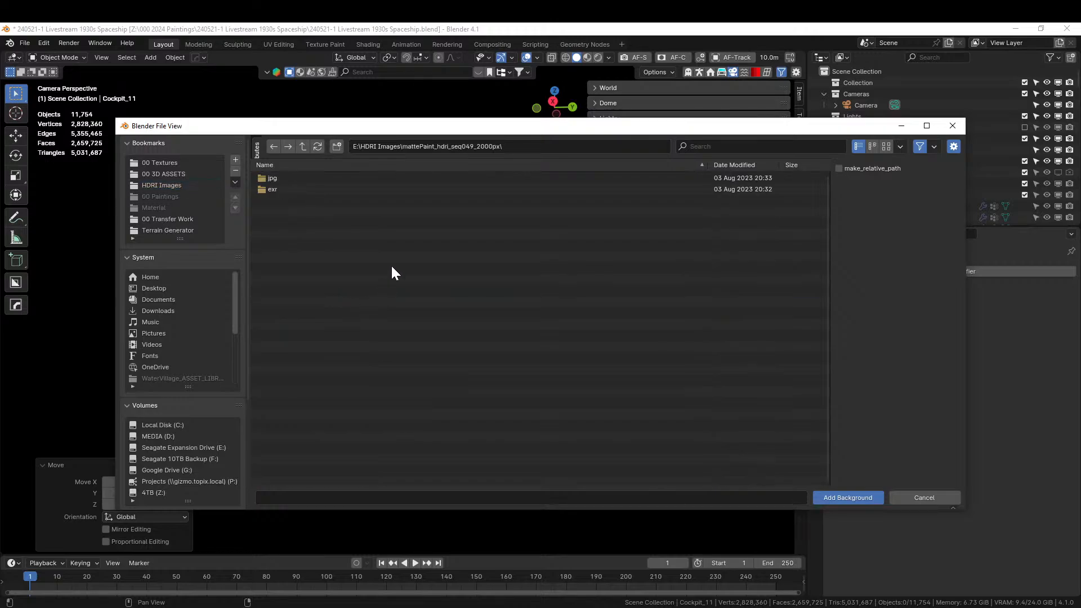
{"action": "left_click", "coordinate": [272, 178]}
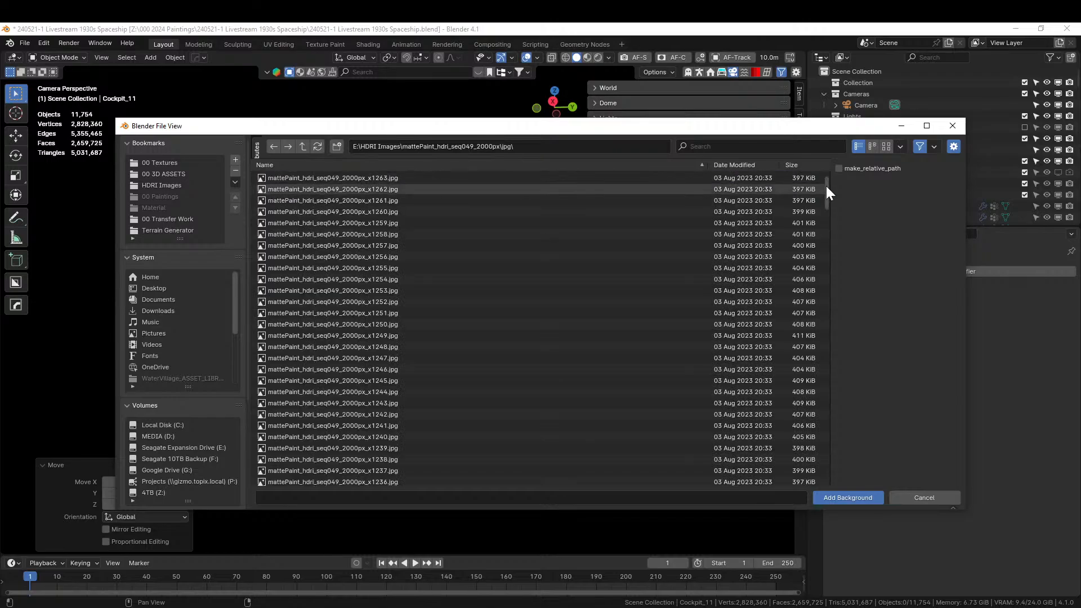
Preview the seq049 sky images as thumbnails to choose a frame, and return to the detailed file list
{"action": "left_click", "coordinate": [886, 146]}
{"action": "left_click_drag", "start_coordinate": [828, 187], "coordinate": [810, 245]}
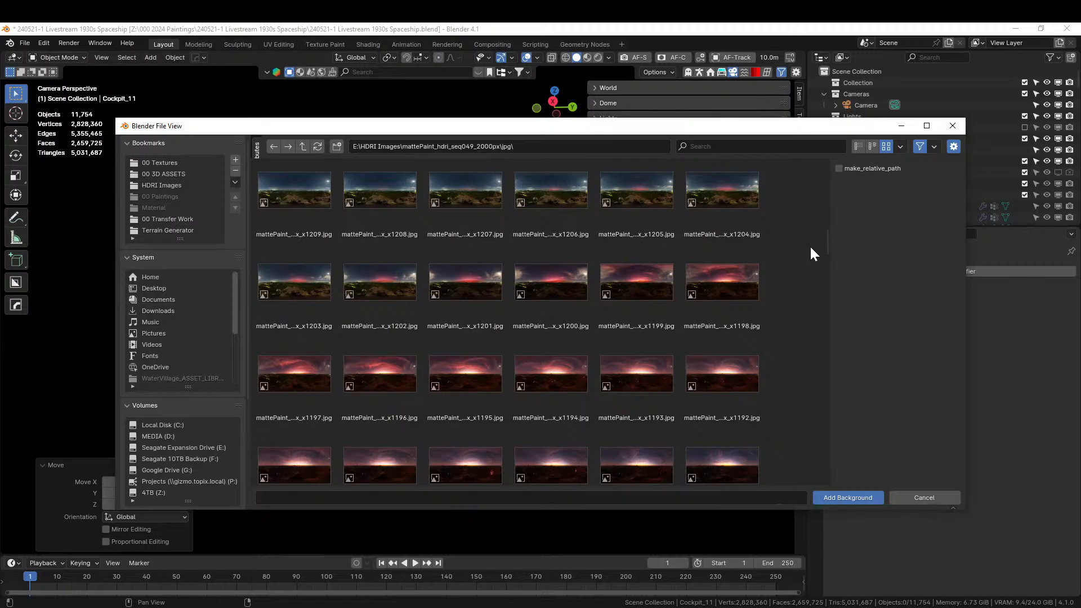
{"action": "left_click", "coordinate": [858, 146]}
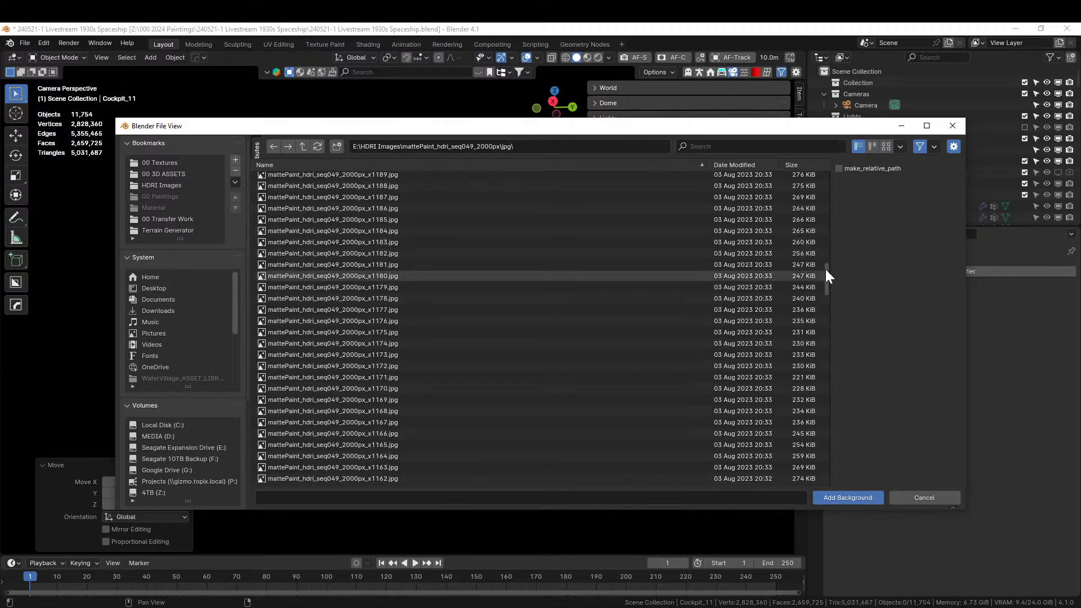
{"action": "left_click_drag", "start_coordinate": [825, 276], "coordinate": [822, 184]}
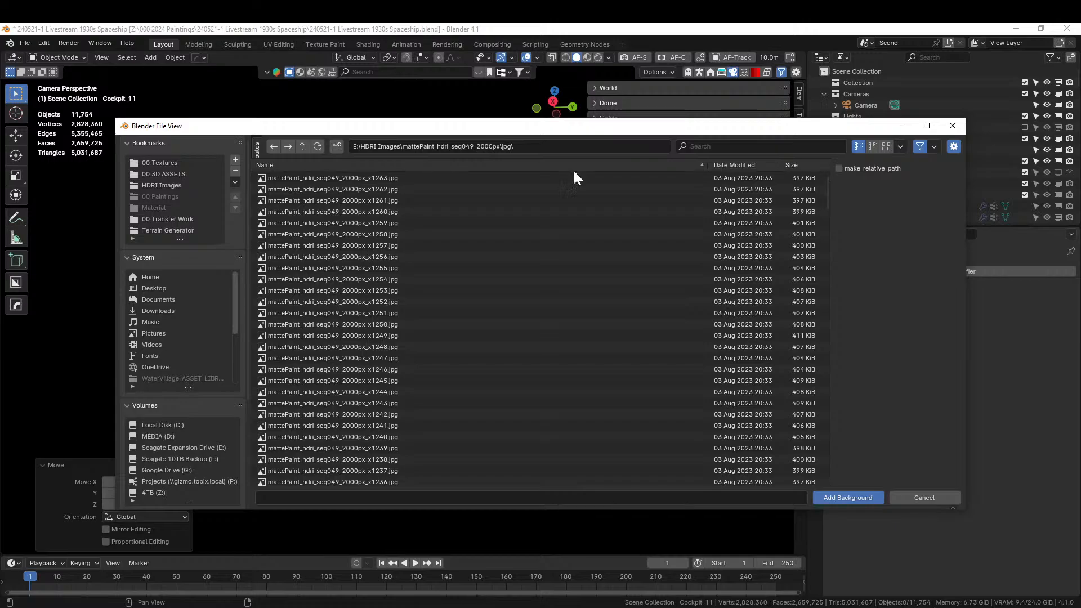
Import mattePaint_hdri_seq049_2000px_x1196.exr from the sequence's exr folder as the world background and save the file
{"action": "left_click", "coordinate": [305, 146]}
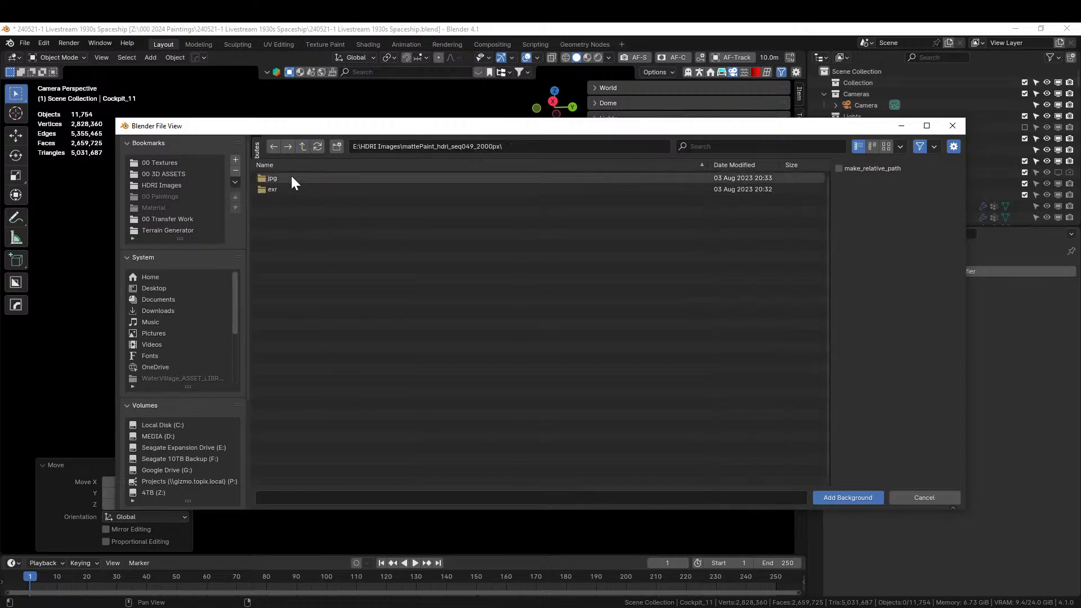
{"action": "left_click", "coordinate": [260, 188]}
{"action": "left_click", "coordinate": [740, 145]}
{"action": "type", "text": "1196"}
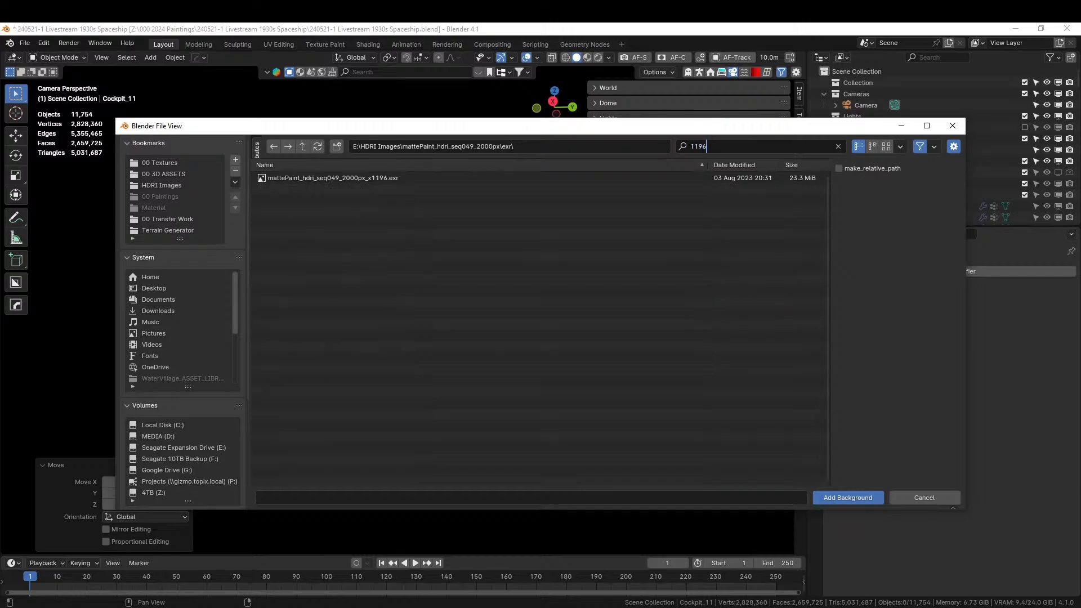
{"action": "left_click", "coordinate": [349, 179]}
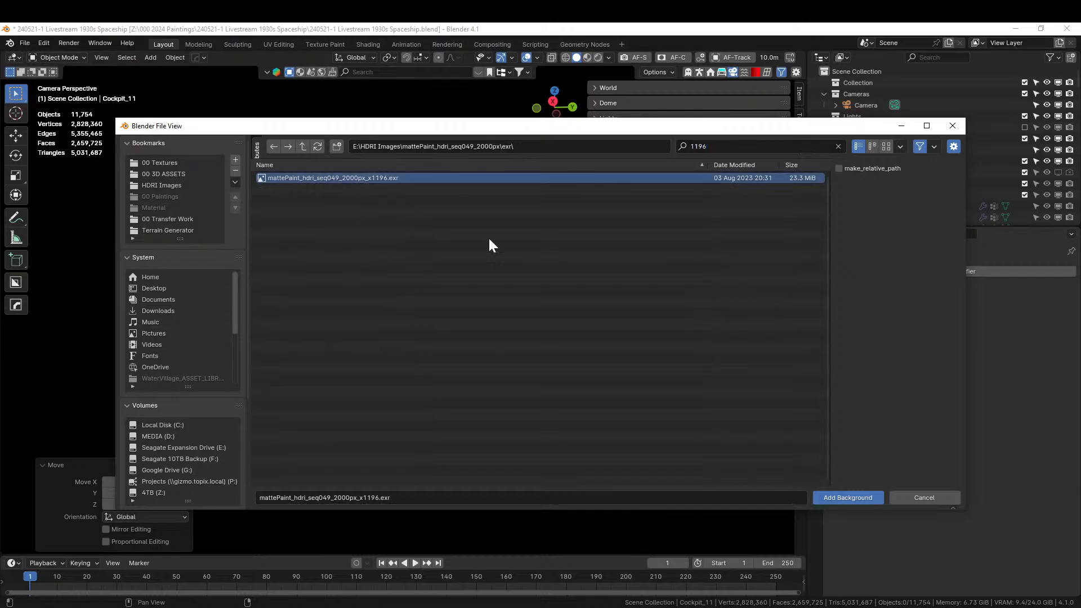
{"action": "left_click", "coordinate": [870, 495]}
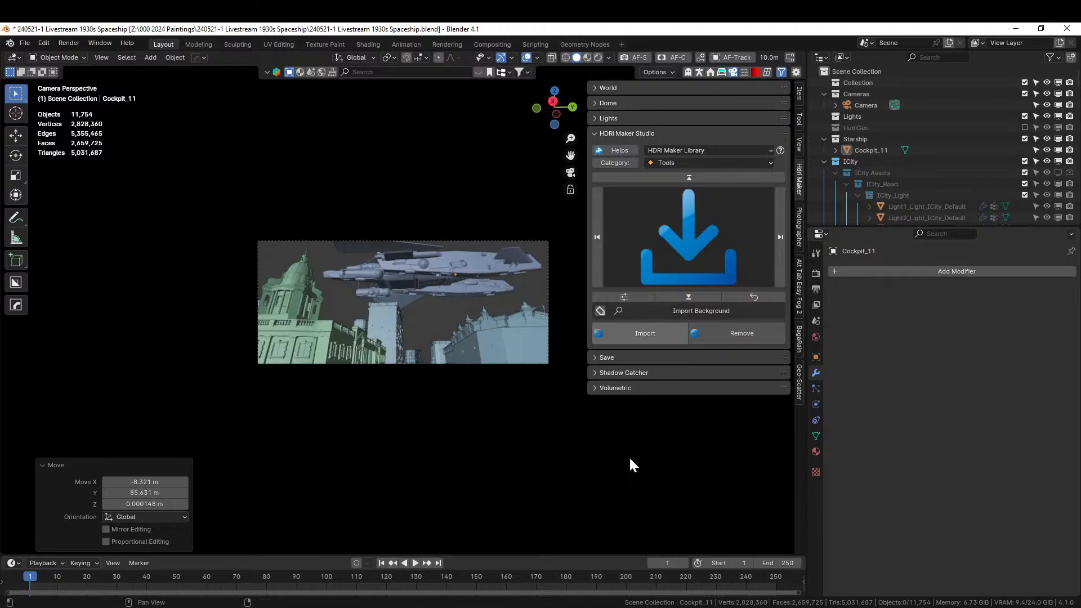
{"action": "key", "text": "ctrl+s"}
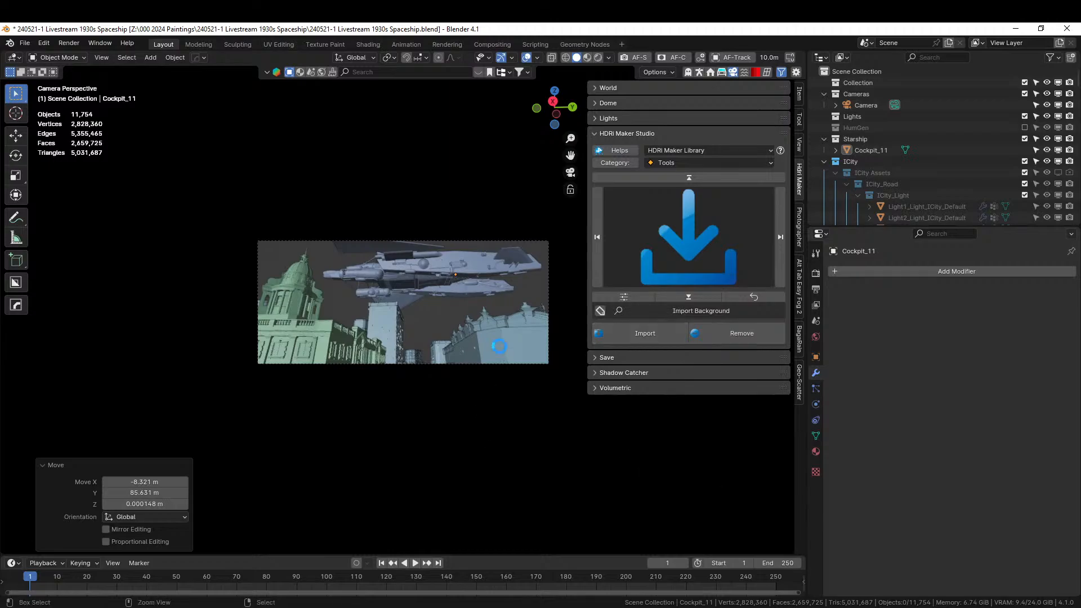
Focus the Photographer camera on the starship's hull using the focus picker
{"action": "left_click", "coordinate": [798, 228]}
{"action": "left_click", "coordinate": [771, 430]}
{"action": "left_click", "coordinate": [427, 263]}
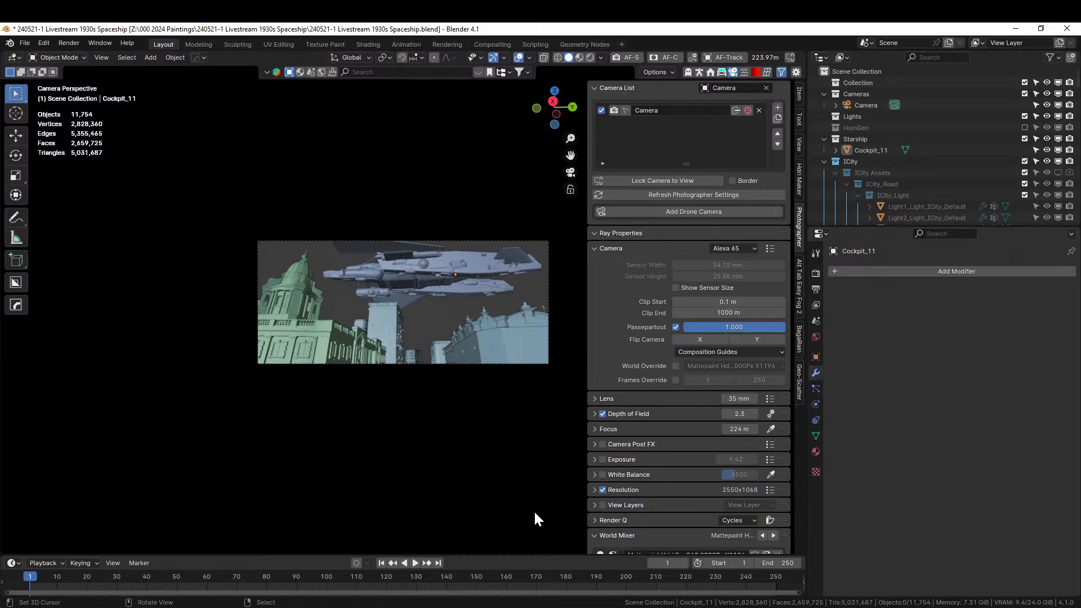
Switch the camera view to Rendered shading with the whole frame enlarged and in view
{"action": "key", "text": "z"}
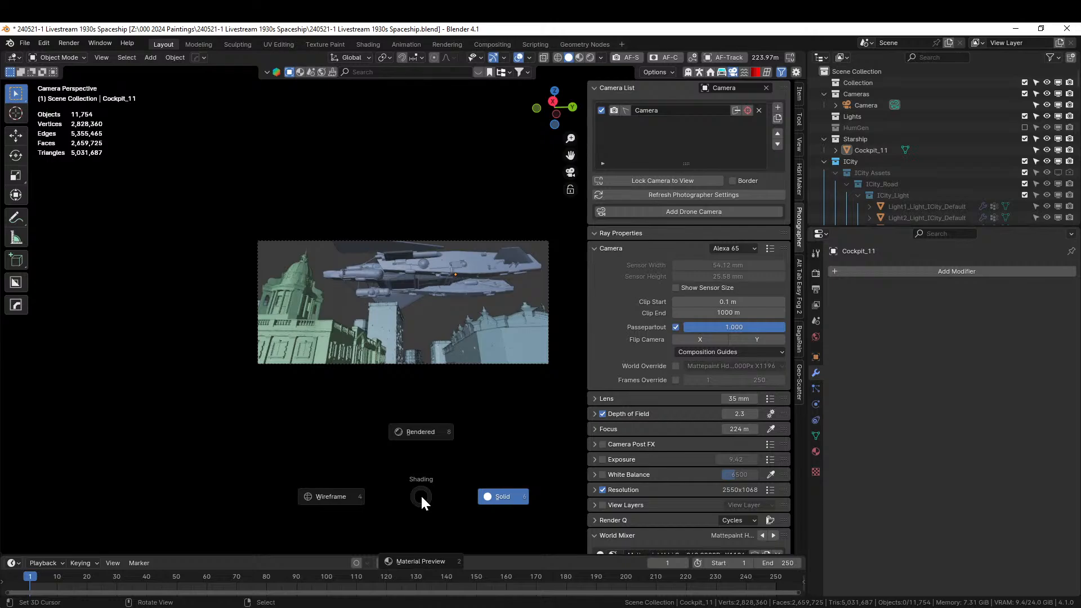
{"action": "key", "text": "8"}
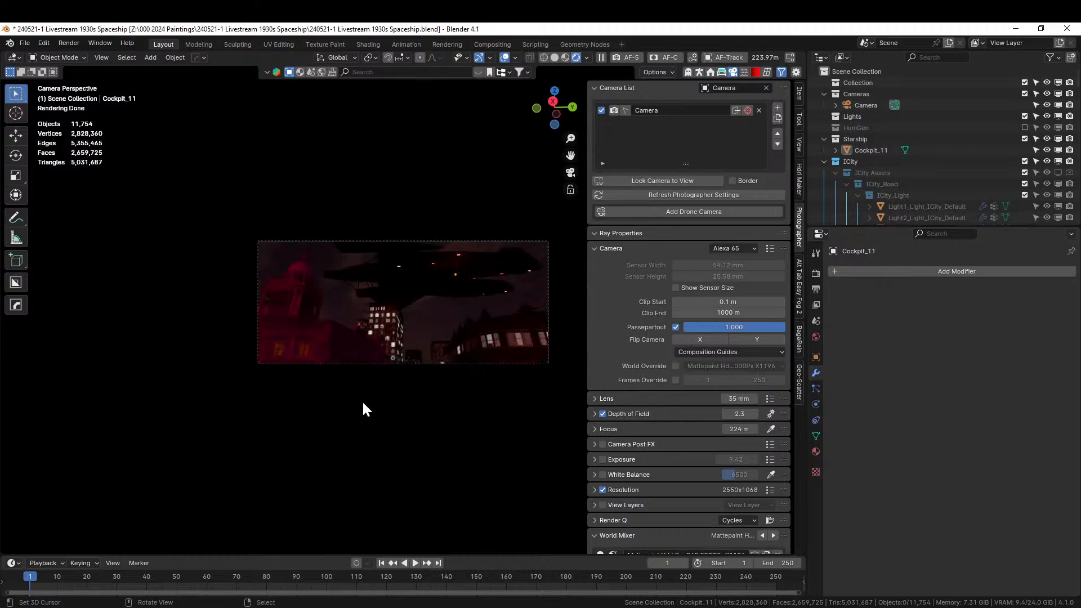
{"action": "scroll", "coordinate": [379, 397], "scroll_direction": "up", "scroll_amount": 2}
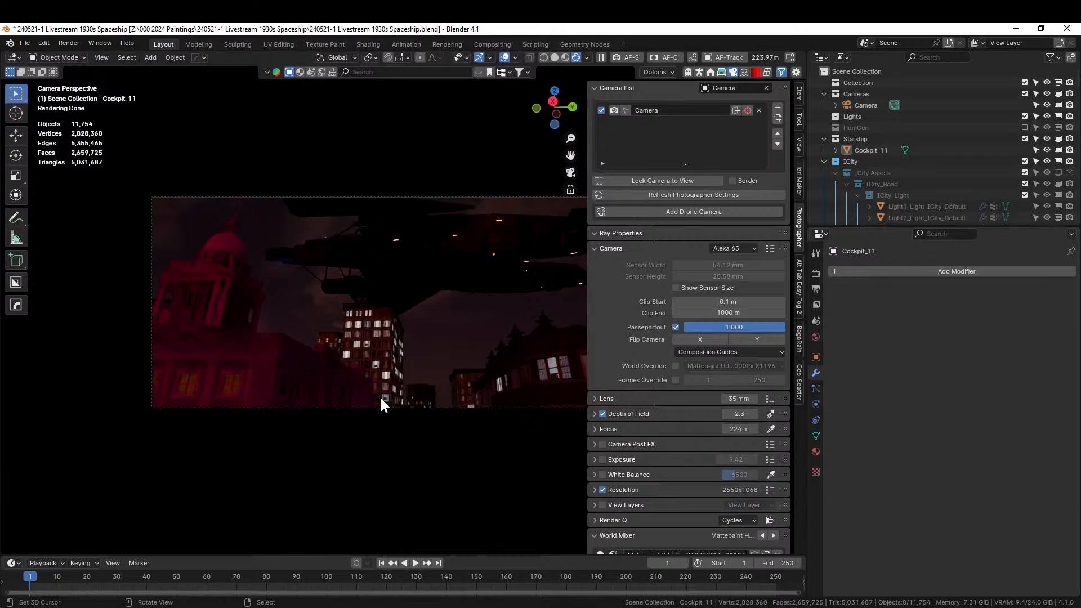
{"action": "middle_click_drag", "start_coordinate": [413, 403], "coordinate": [313, 423], "text": "shift"}
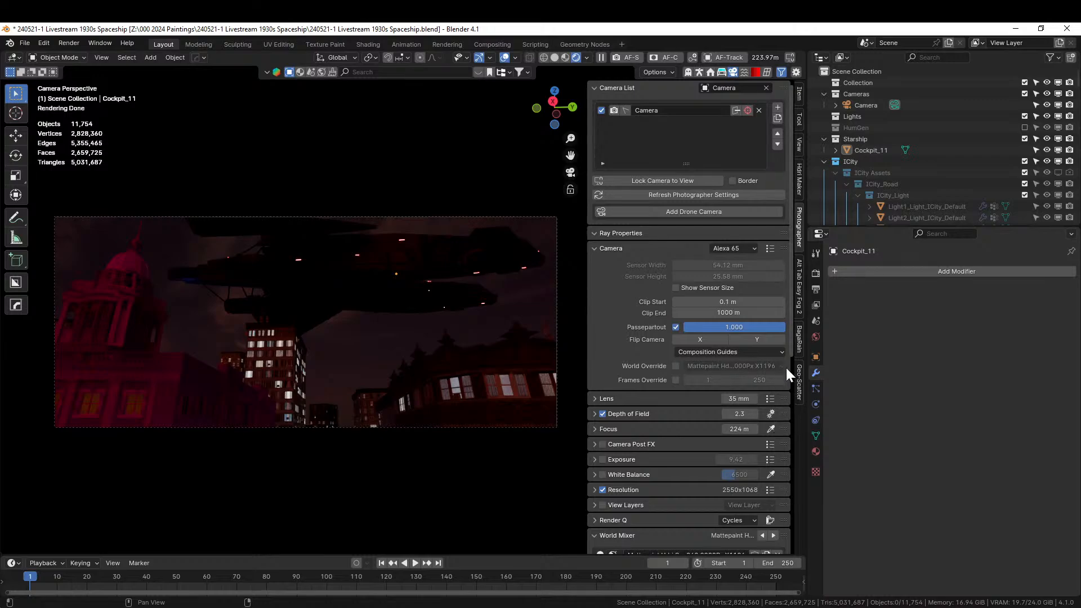
Enable the Photographer camera's exposure control and set the exposure value to 8
{"action": "left_click", "coordinate": [597, 458]}
{"action": "left_click", "coordinate": [602, 459]}
{"action": "left_click", "coordinate": [736, 459]}
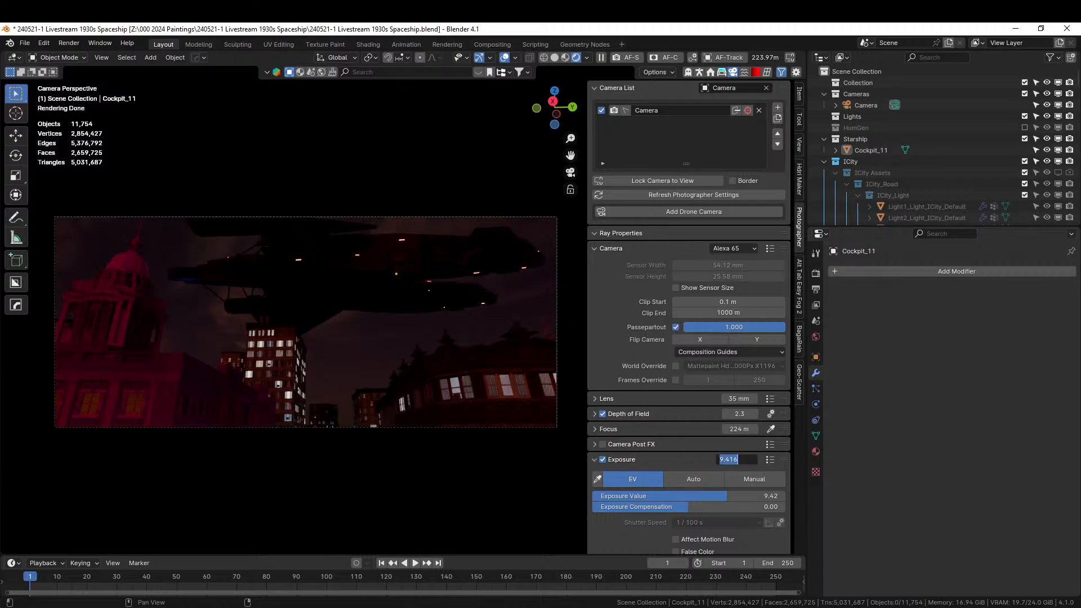
{"action": "key", "text": "Return"}
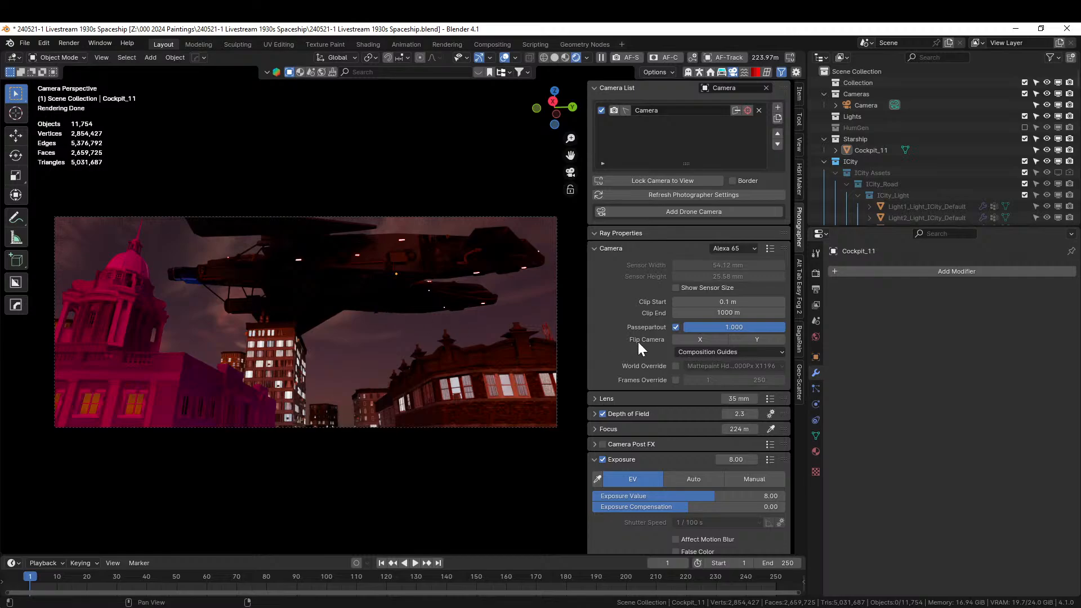
Set the HDRi Maker world background's exposure to -1
{"action": "left_click", "coordinate": [800, 175]}
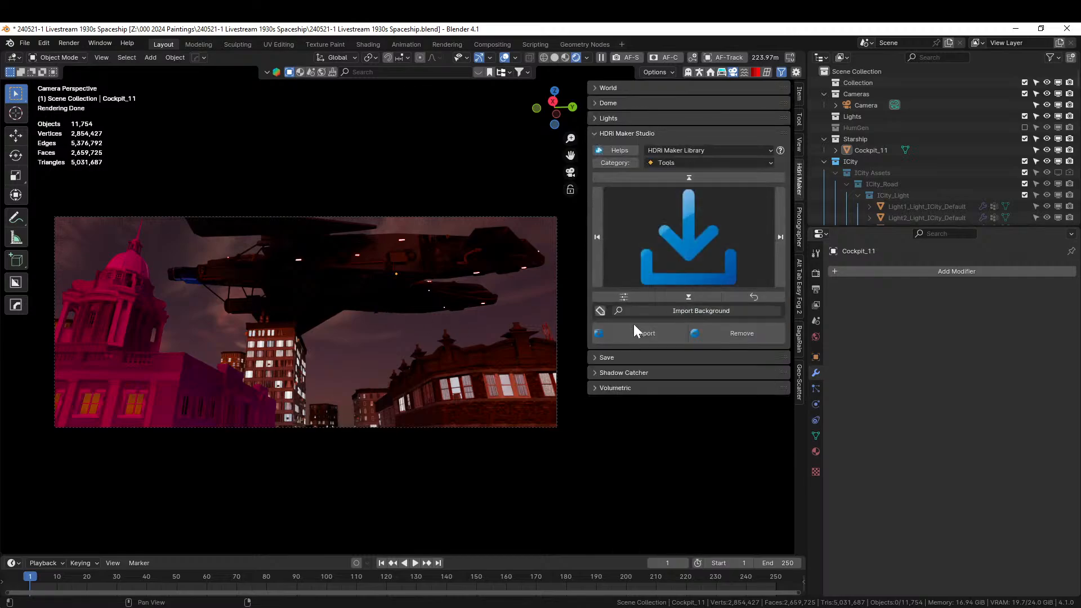
{"action": "left_click", "coordinate": [597, 89]}
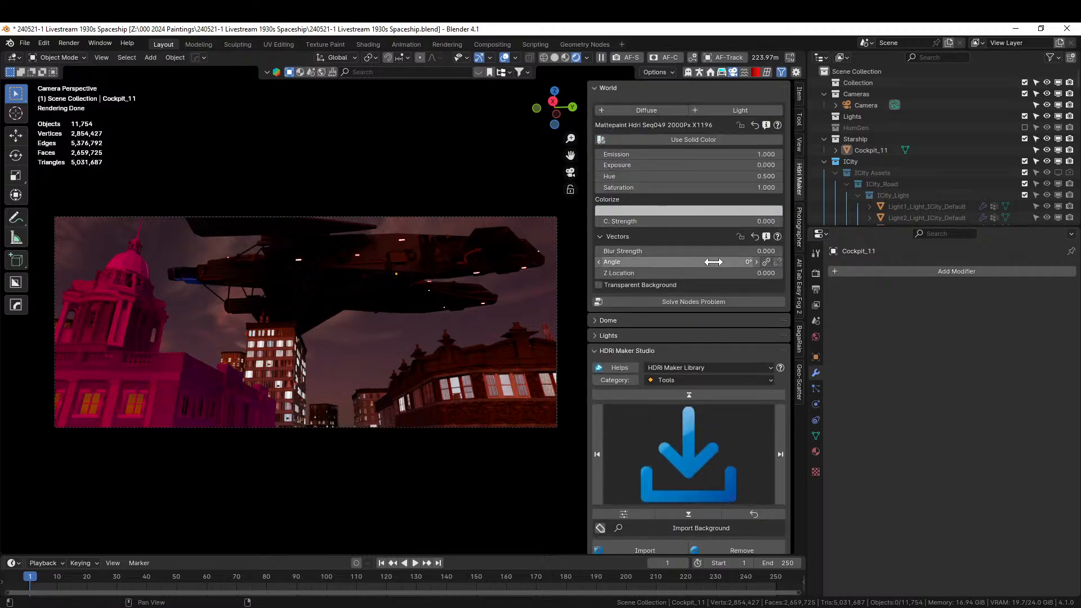
{"action": "left_click", "coordinate": [738, 163]}
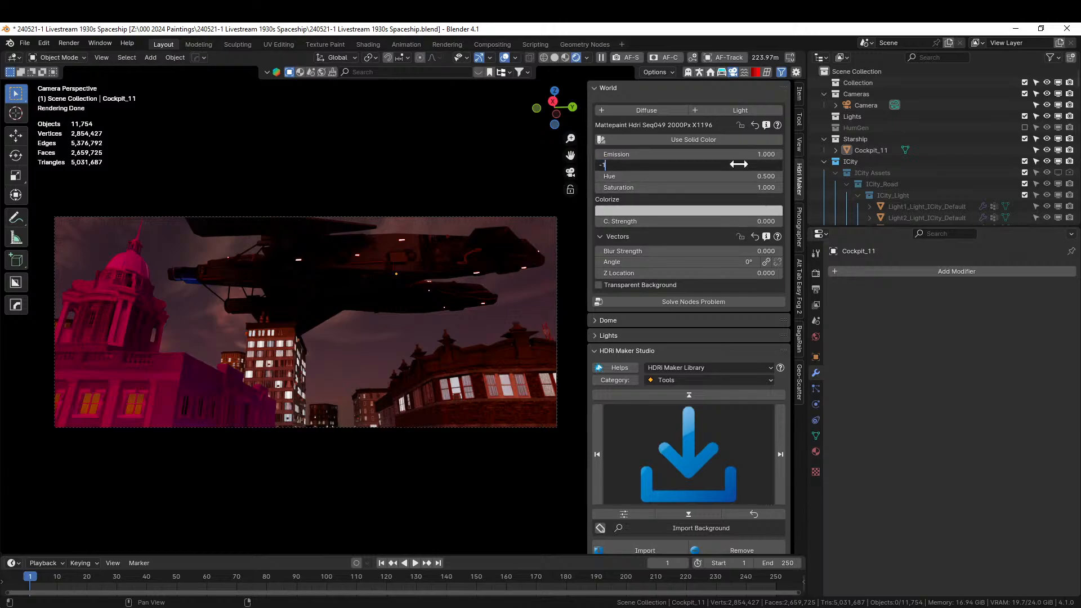
{"action": "type", "text": "-1"}
{"action": "key", "text": "Return"}
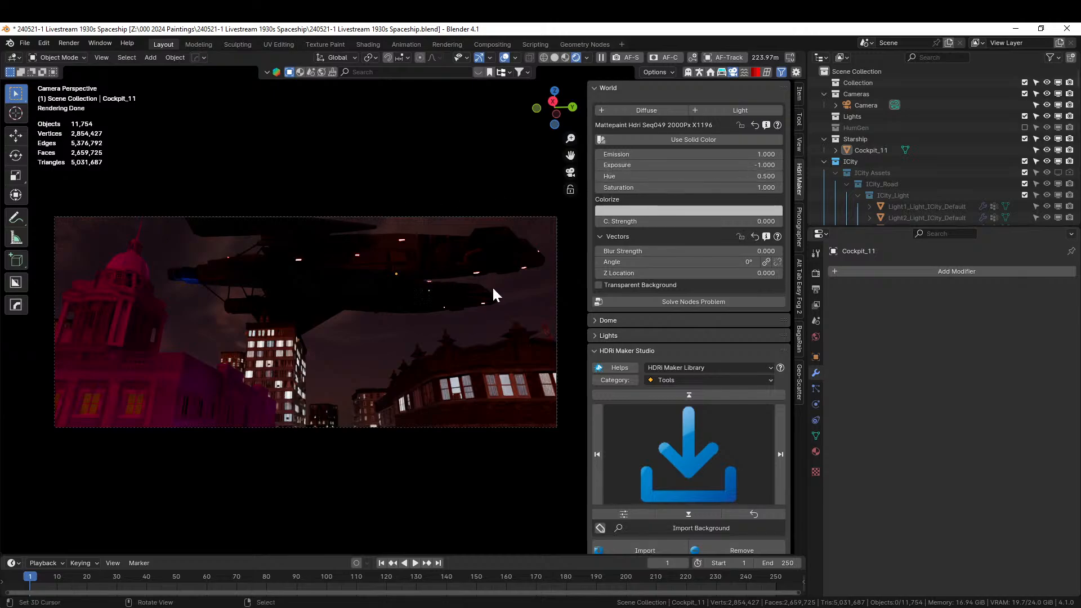
Try HDRI background rotation angles of 60°, 120° and 180° behind the city and starship
{"action": "middle_click_drag", "start_coordinate": [395, 213], "coordinate": [70, 281]}
{"action": "key", "text": "Escape"}
{"action": "left_click", "coordinate": [676, 262]}
{"action": "type", "text": "6"}
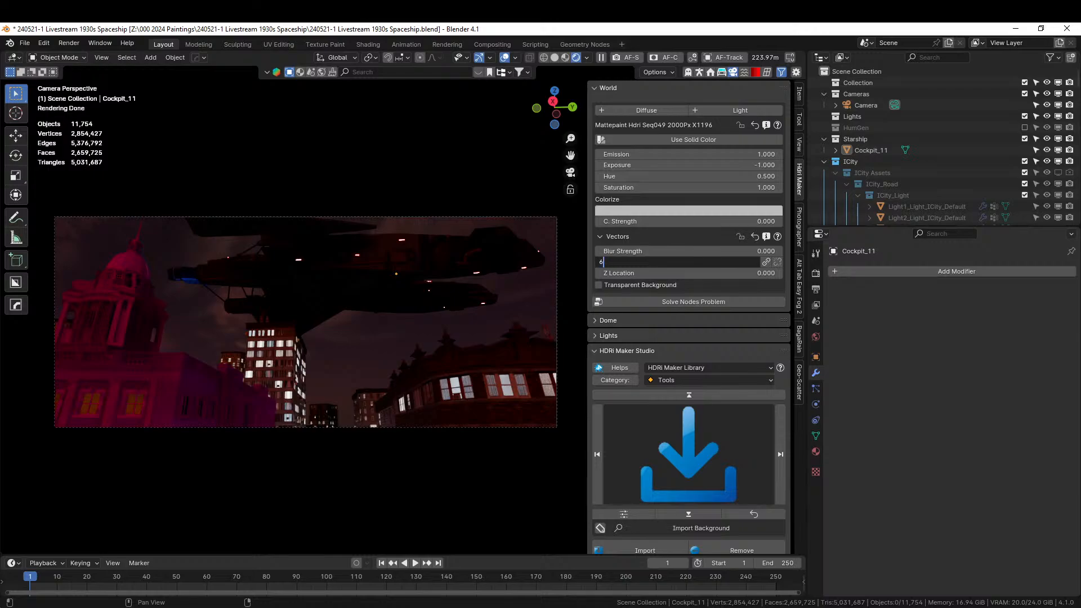
{"action": "type", "text": "0"}
{"action": "key", "text": "Return"}
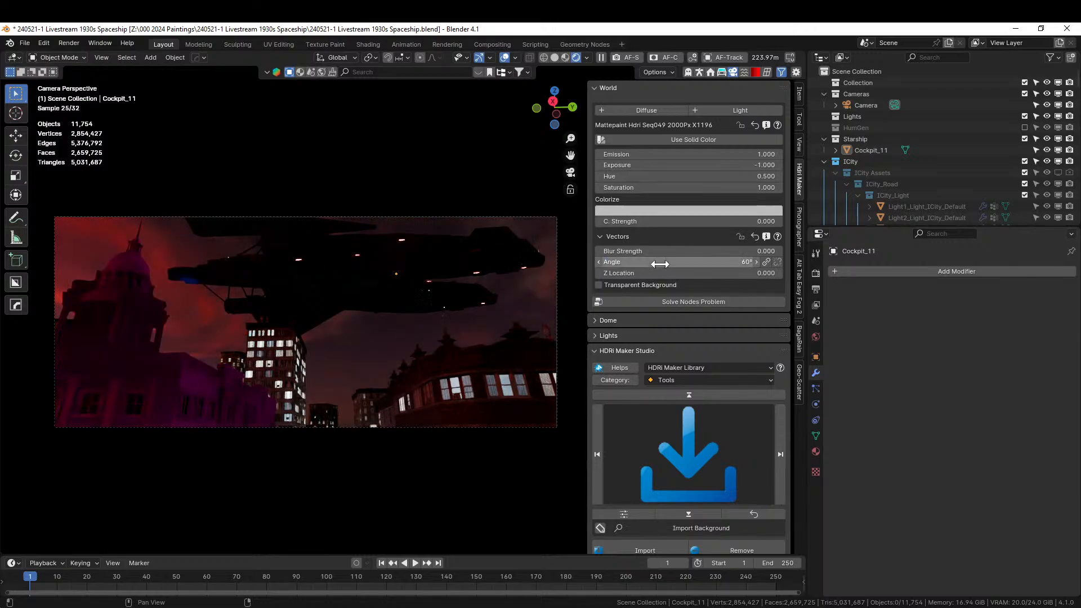
{"action": "left_click", "coordinate": [660, 263]}
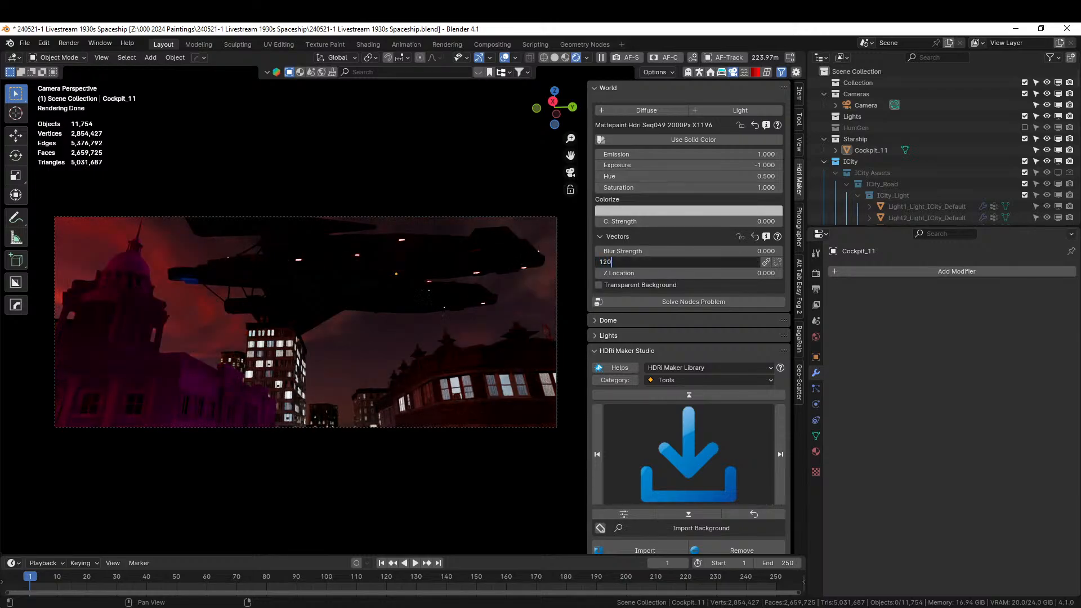
{"action": "type", "text": "120"}
{"action": "key", "text": "Return"}
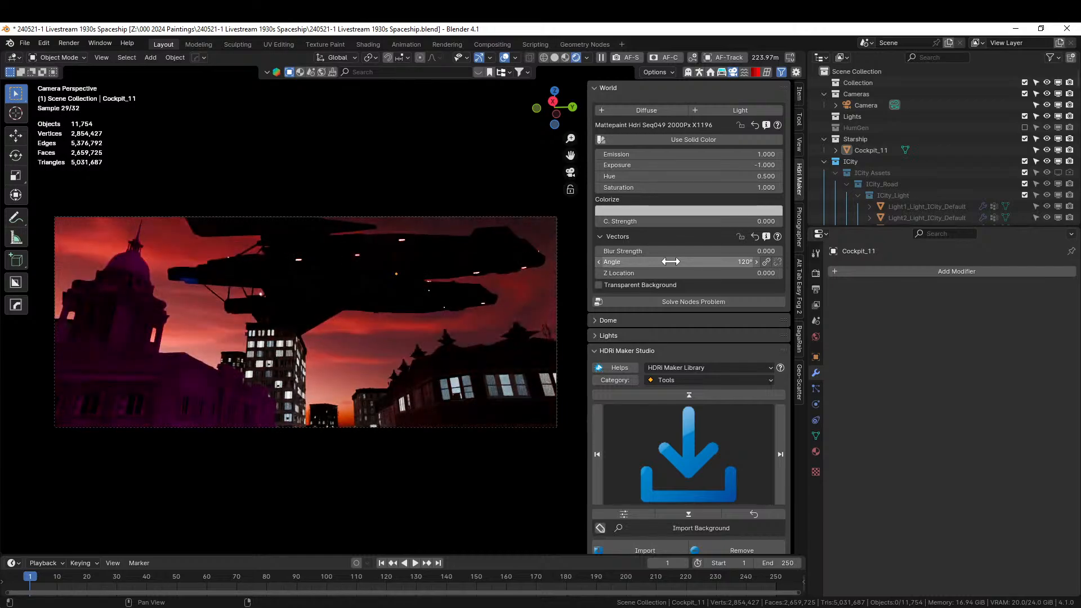
{"action": "left_click", "coordinate": [670, 262]}
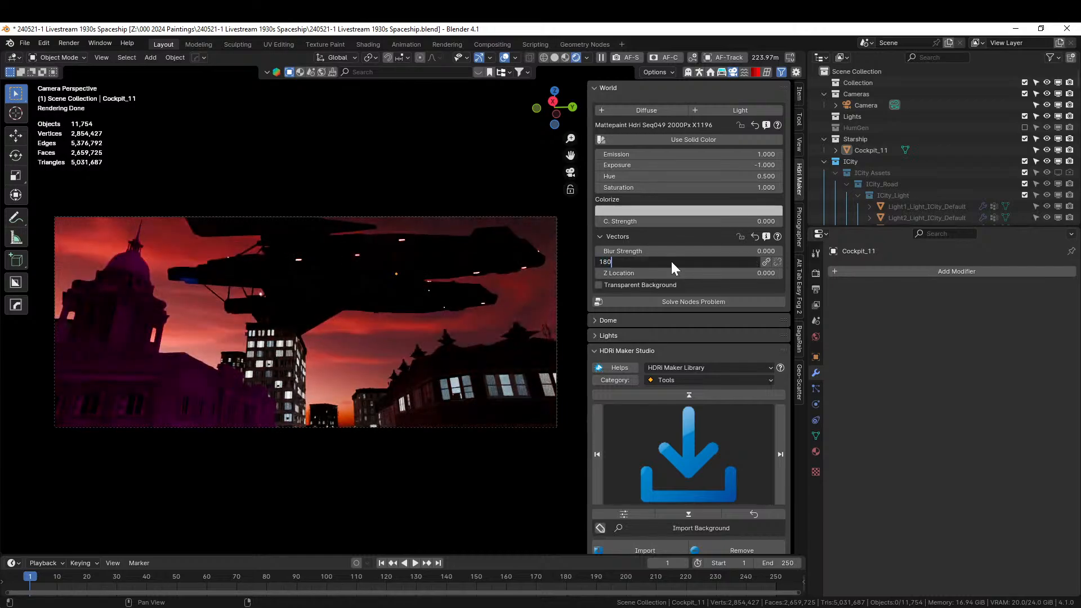
{"action": "type", "text": "180"}
{"action": "key", "text": "Return"}
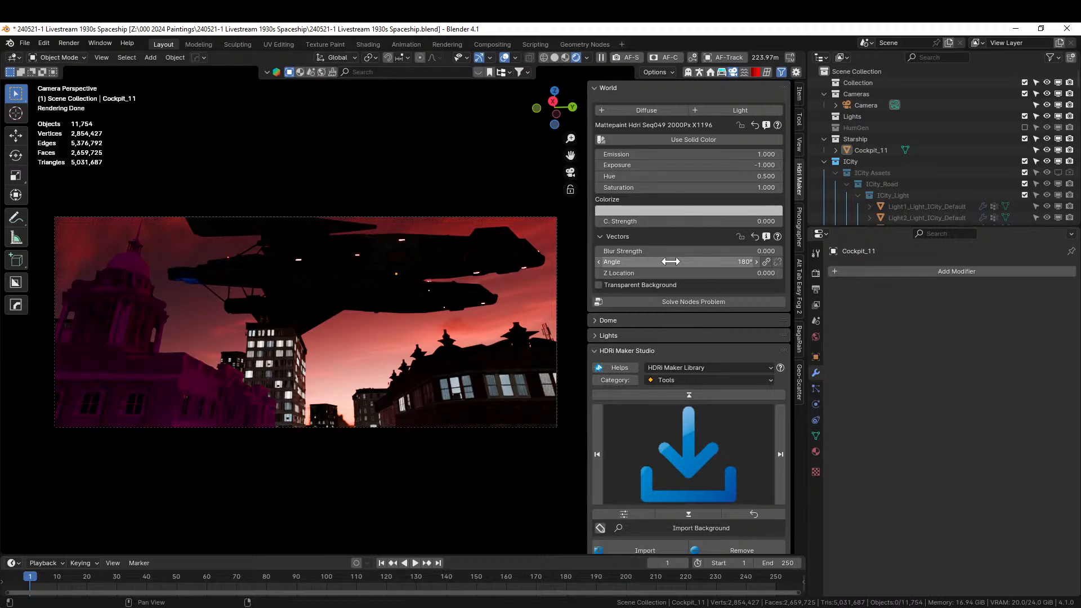
Set the HDRI background's rotation angle to 240°
{"action": "left_click", "coordinate": [670, 262]}
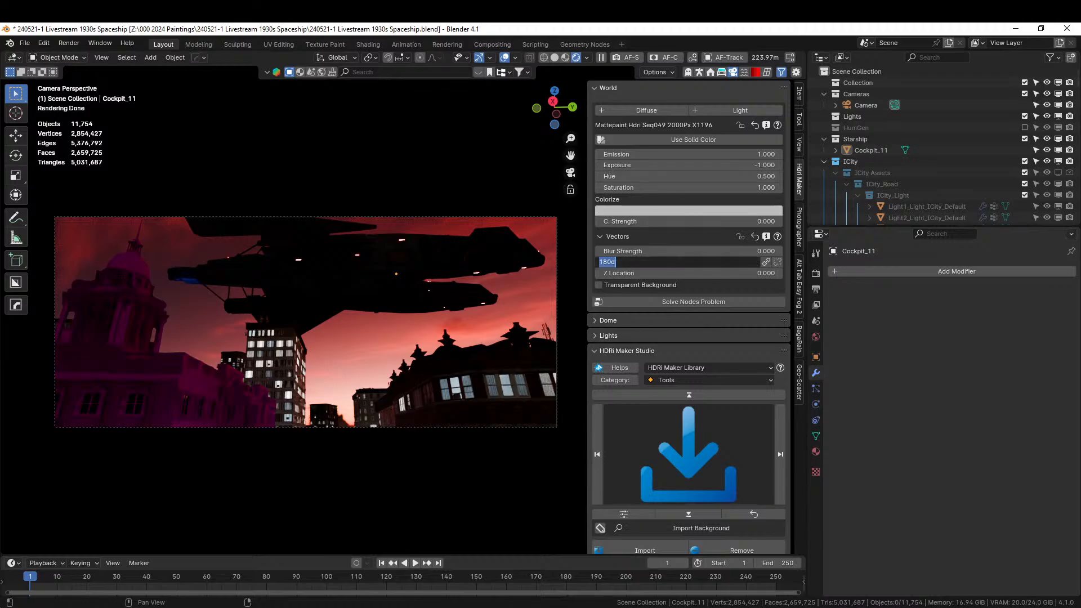
{"action": "key", "text": "Return"}
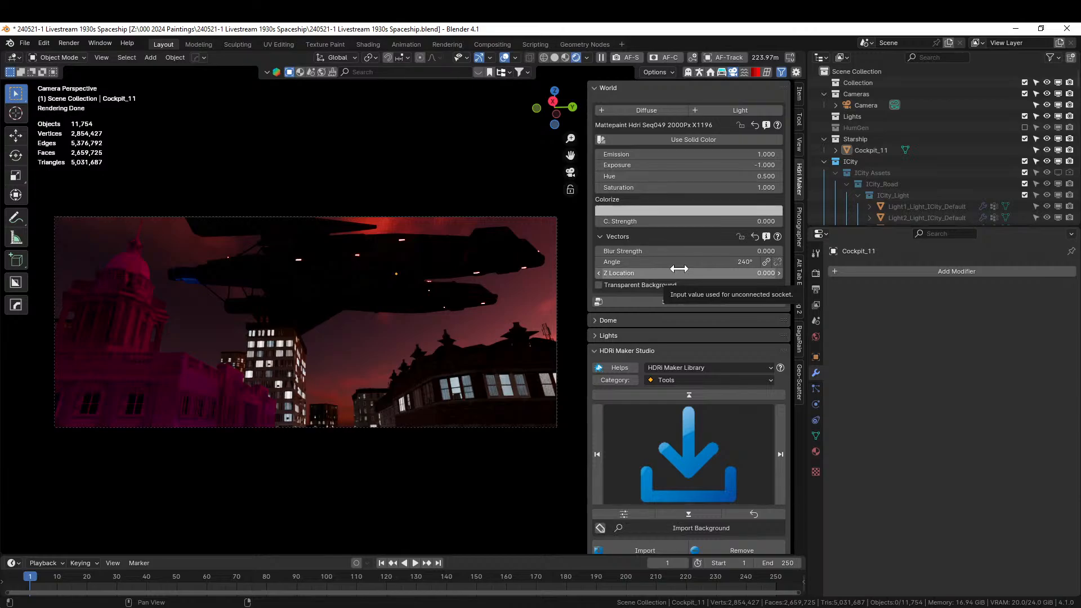
Import mattePaint_hdri_seq049_2000px_x1225.exr from the exr folder as the new HDRi Maker world background
{"action": "scroll", "coordinate": [668, 450], "scroll_direction": "down", "scroll_amount": 3}
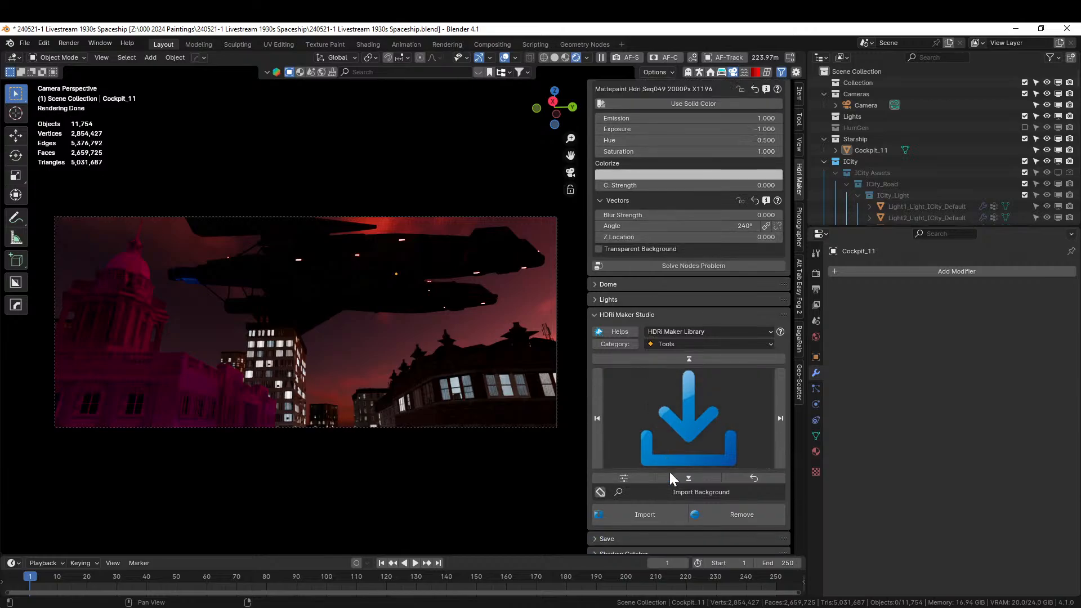
{"action": "left_click", "coordinate": [655, 518]}
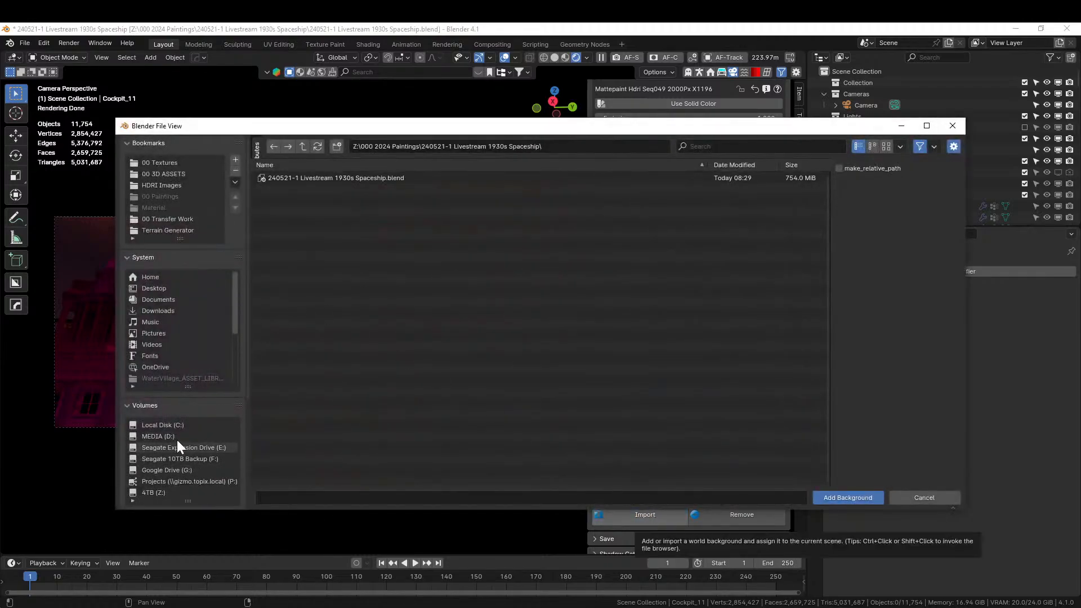
{"action": "scroll", "coordinate": [186, 448], "scroll_direction": "down", "scroll_amount": 3}
{"action": "left_click", "coordinate": [168, 472]}
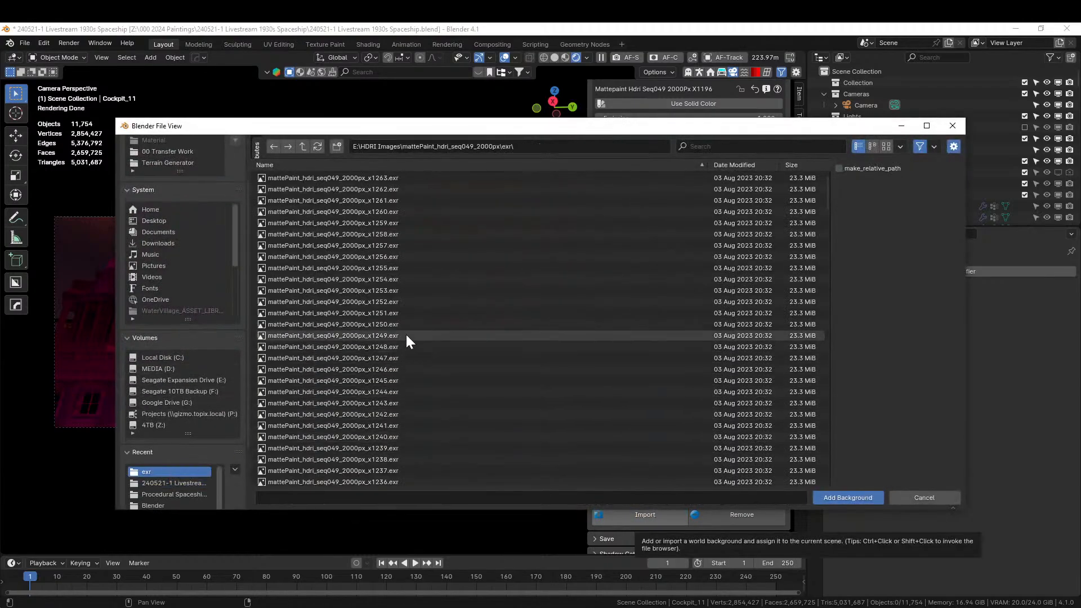
{"action": "scroll", "coordinate": [394, 389], "scroll_direction": "down", "scroll_amount": 4}
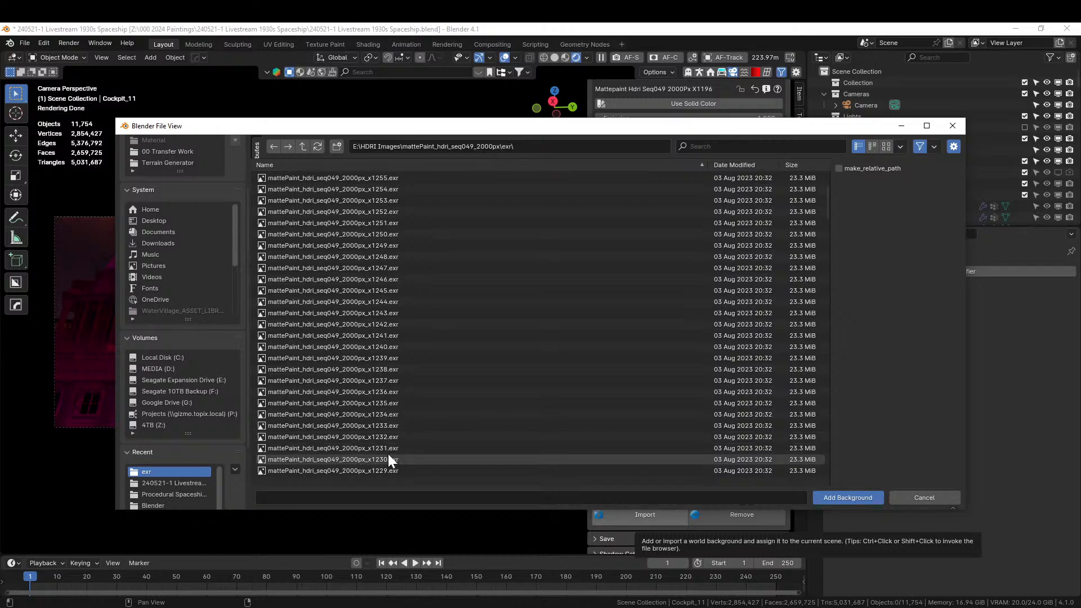
{"action": "left_click", "coordinate": [390, 471]}
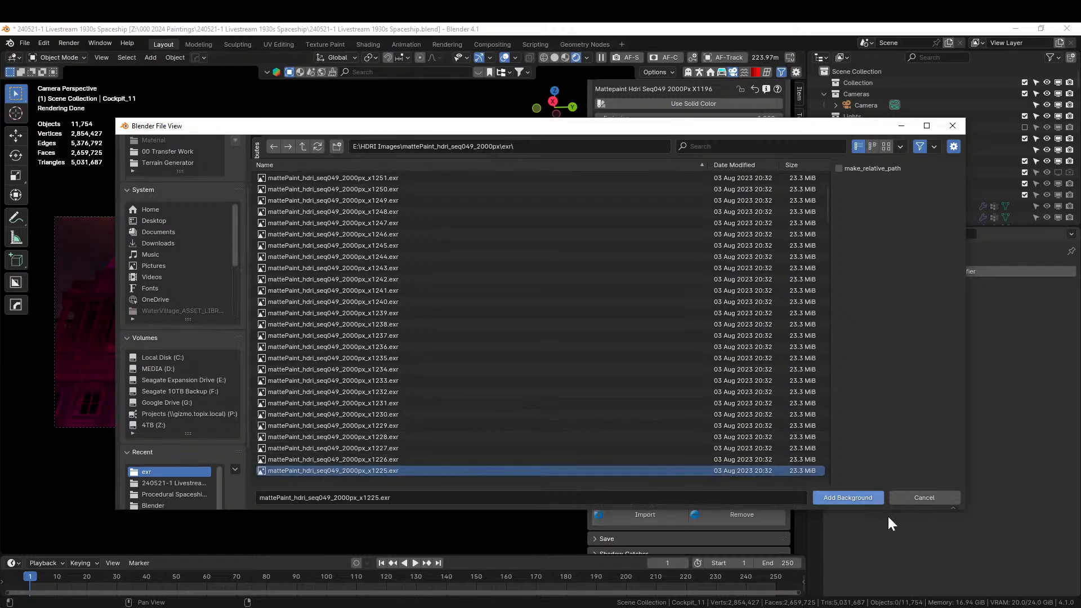
{"action": "left_click", "coordinate": [856, 499]}
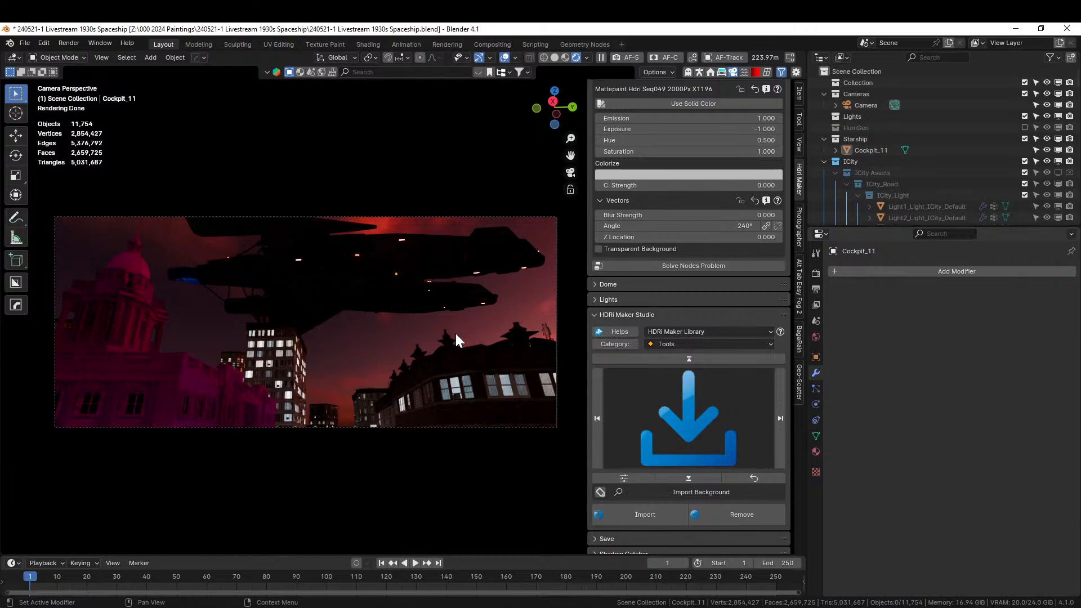
Inspect the city and starship under the new sky from the camera and from above, and select the magenta domed landmark
{"action": "middle_click_drag", "start_coordinate": [453, 331], "coordinate": [453, 331]}
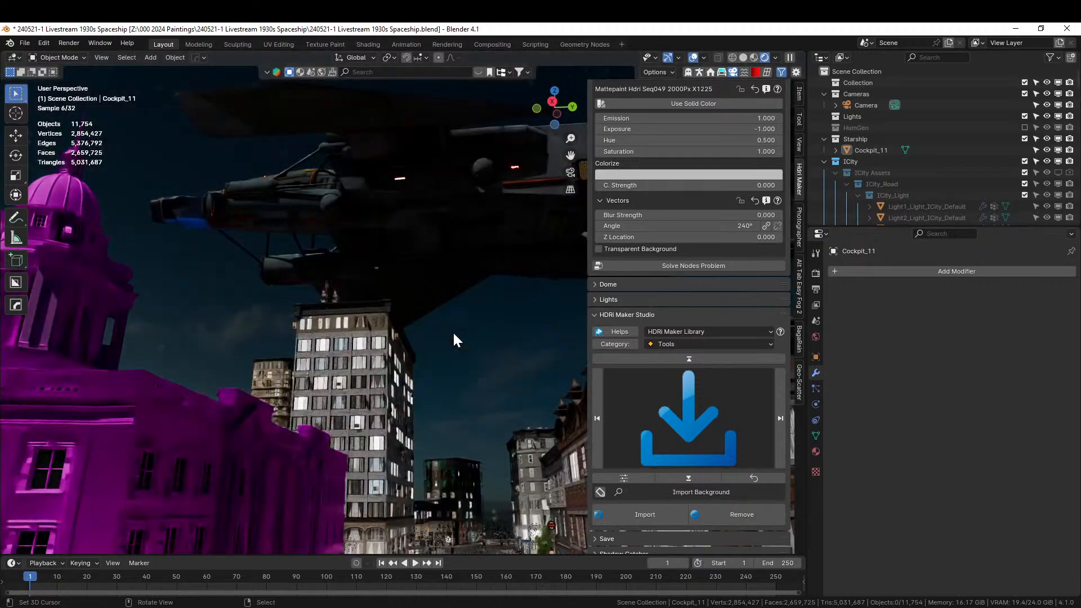
{"action": "key", "text": "KP_0"}
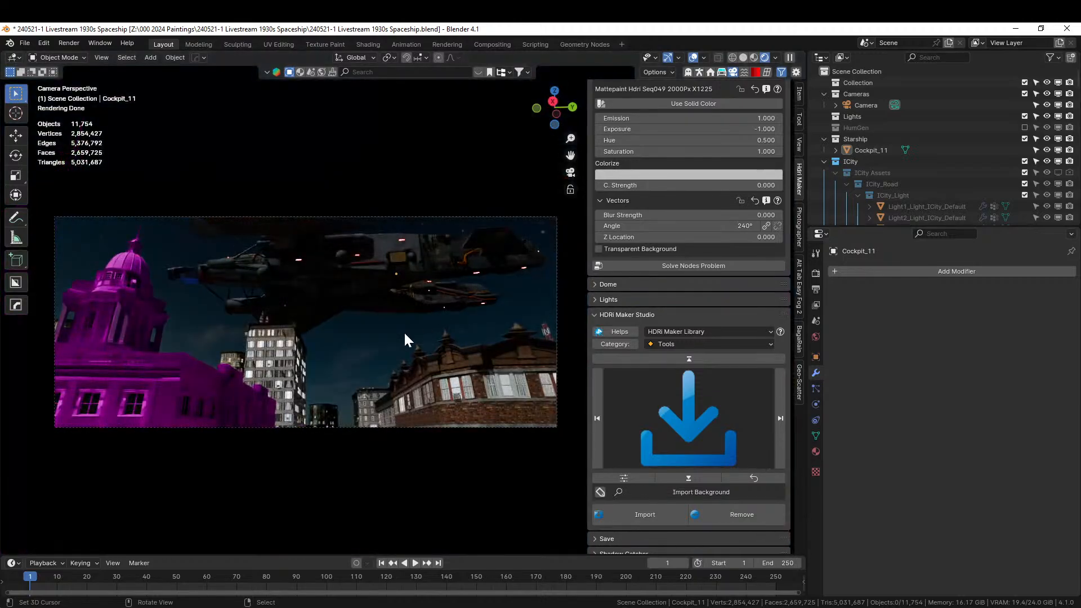
{"action": "middle_click_drag", "start_coordinate": [388, 353], "coordinate": [365, 376]}
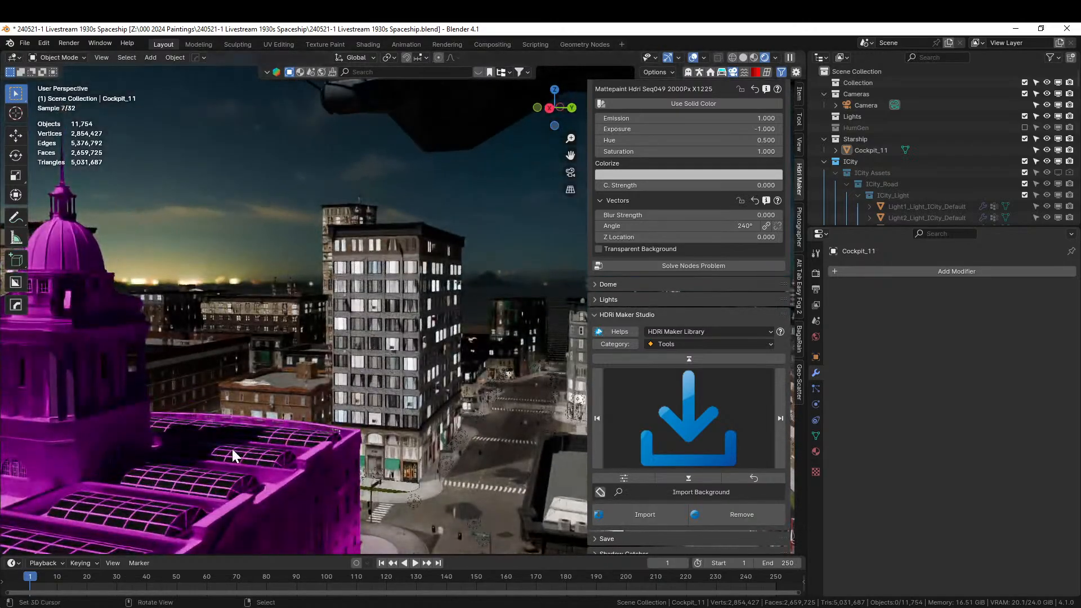
{"action": "scroll", "coordinate": [232, 447], "scroll_direction": "down", "scroll_amount": 3}
{"action": "left_click", "coordinate": [164, 291]}
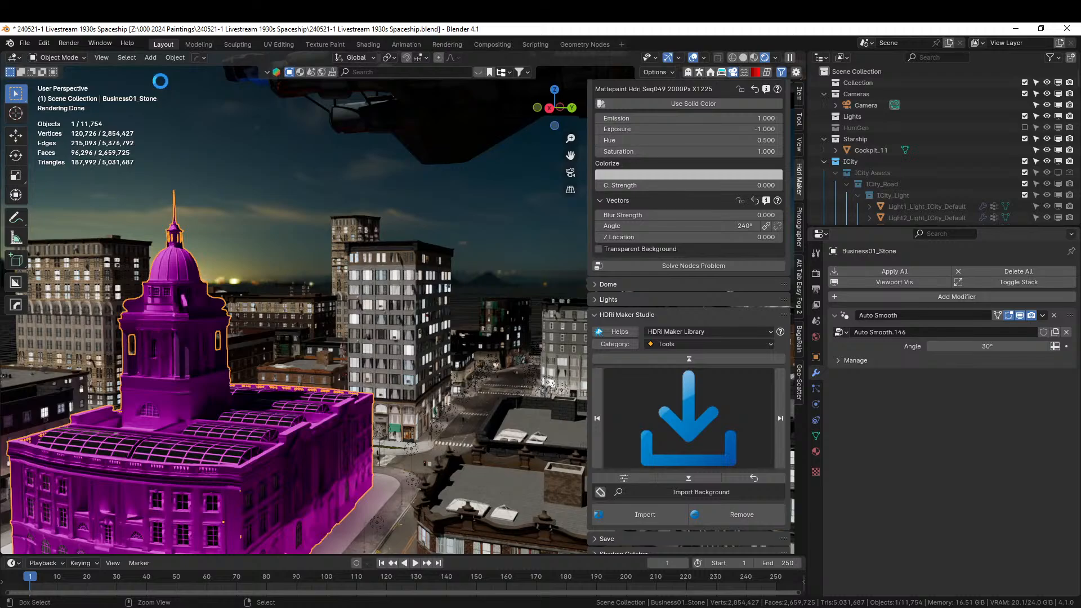
Find the scene's missing texture files in 00 3D ASSETS, searching "vic" and using Kitbash3d - Victorian\Native\KB3DTextures as the search folder
{"action": "left_click", "coordinate": [24, 42]}
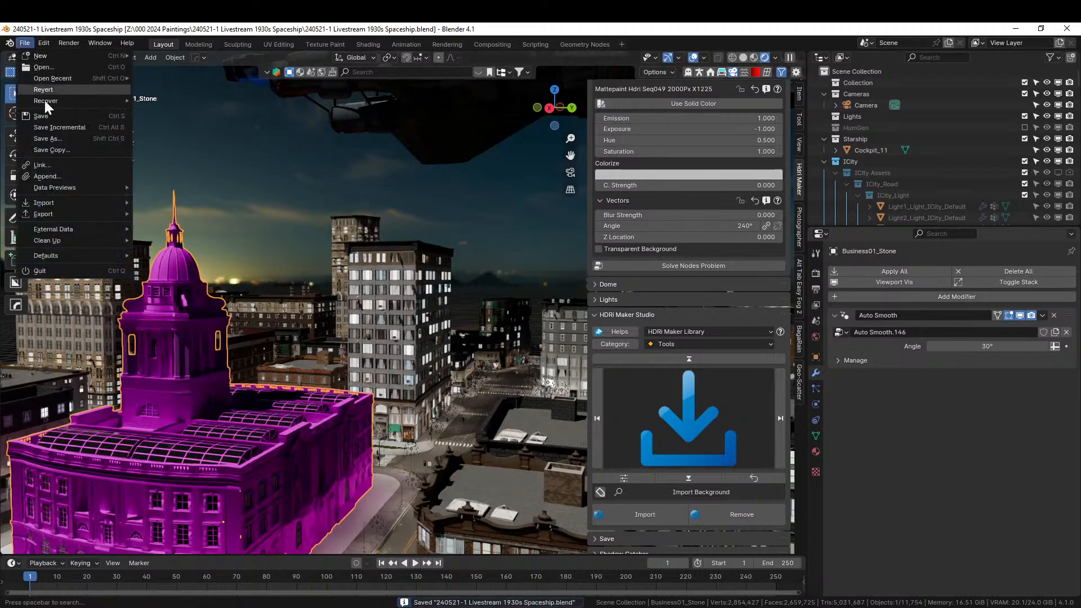
{"action": "mouse_move", "coordinate": [85, 236]}
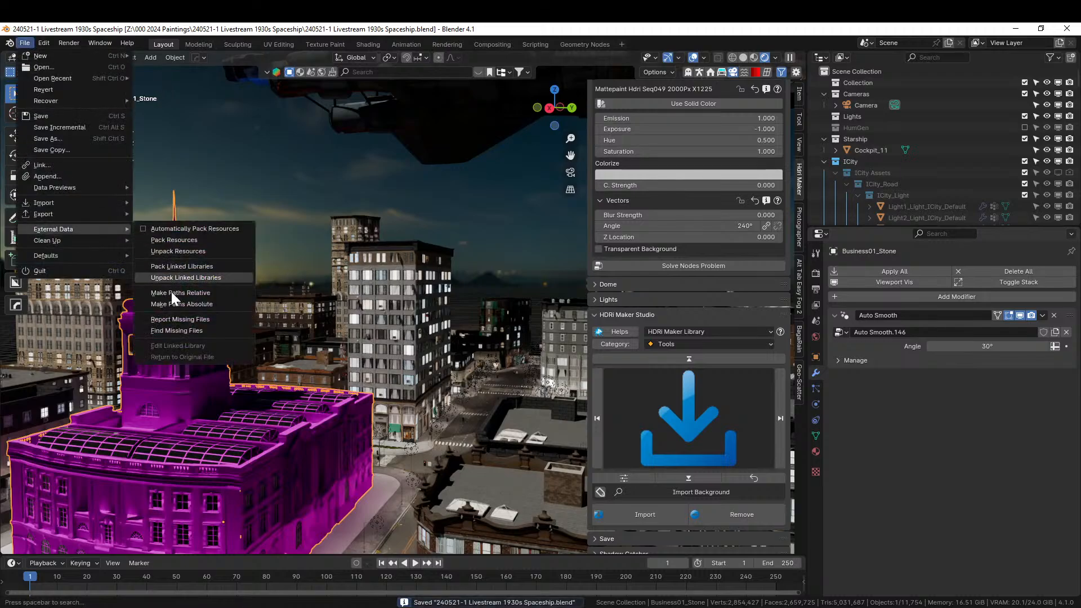
{"action": "left_click", "coordinate": [186, 330]}
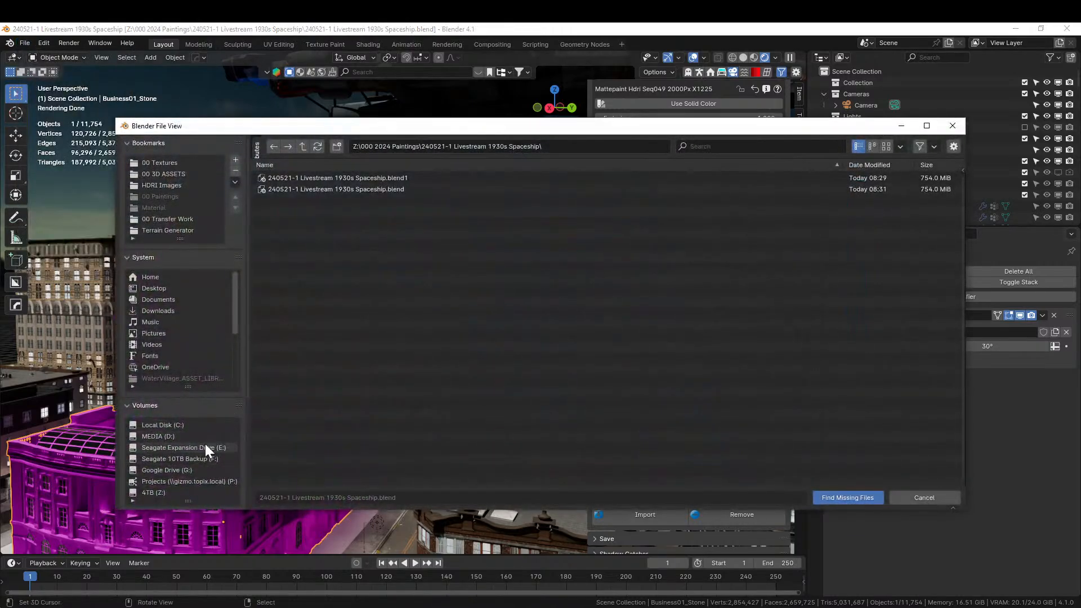
{"action": "left_click", "coordinate": [169, 174]}
{"action": "left_click", "coordinate": [771, 146]}
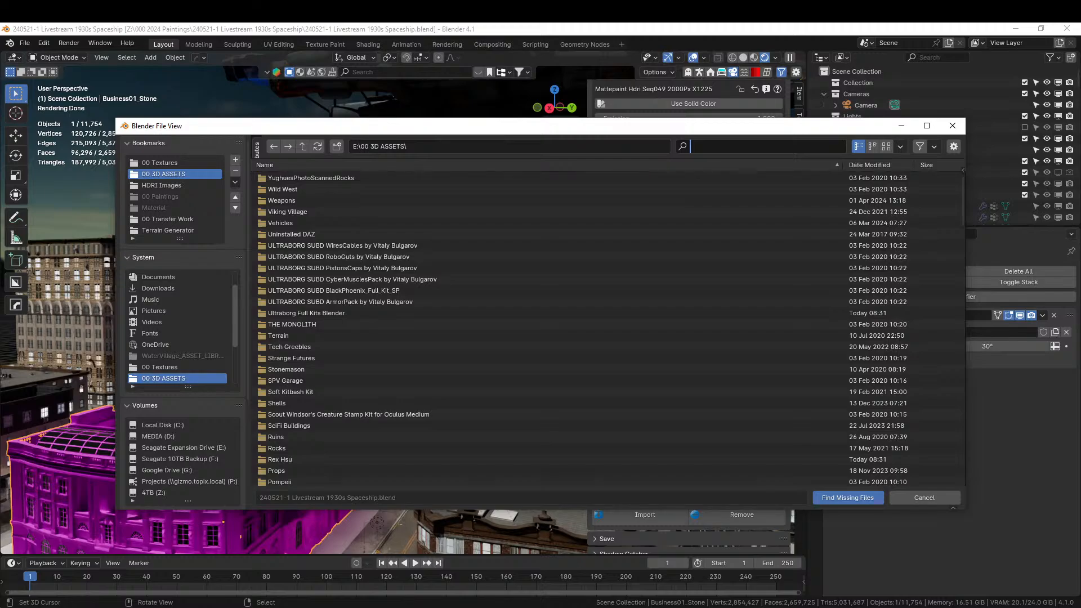
{"action": "type", "text": "vic"}
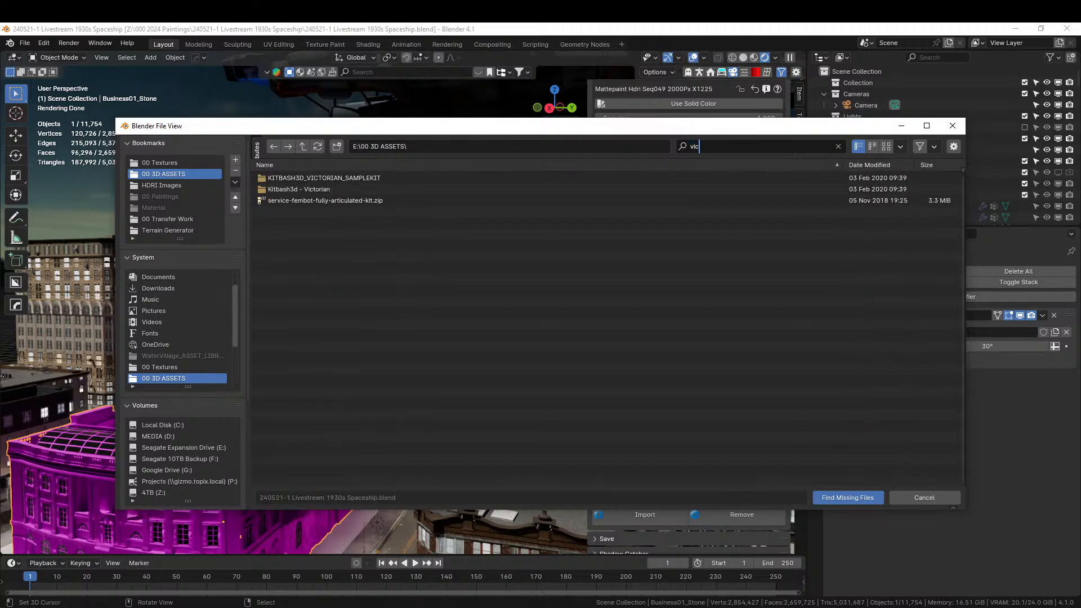
{"action": "double_click", "coordinate": [304, 189]}
{"action": "double_click", "coordinate": [290, 179]}
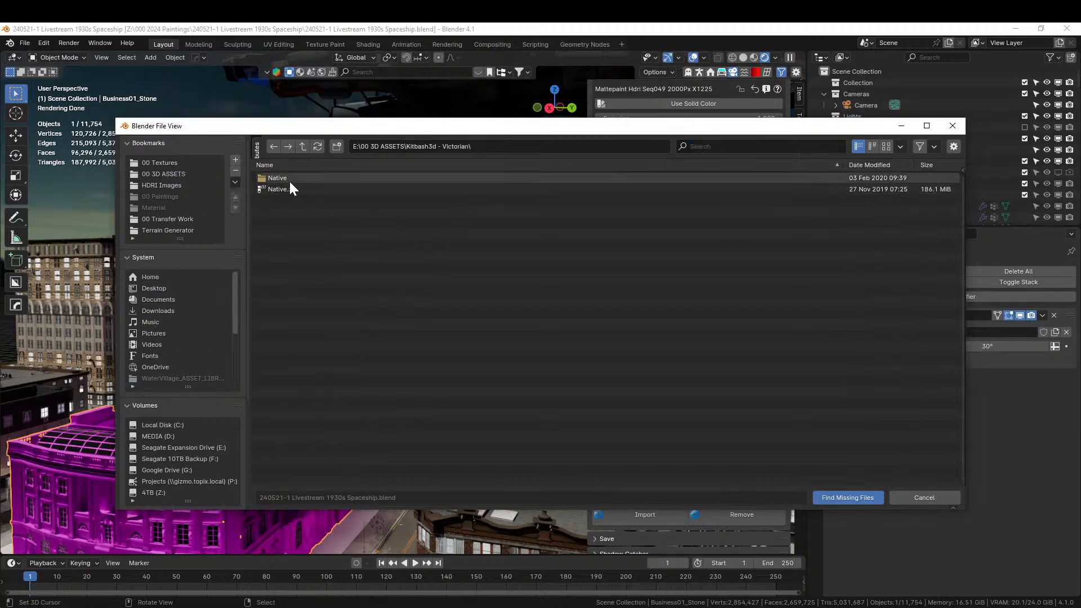
{"action": "double_click", "coordinate": [302, 177]}
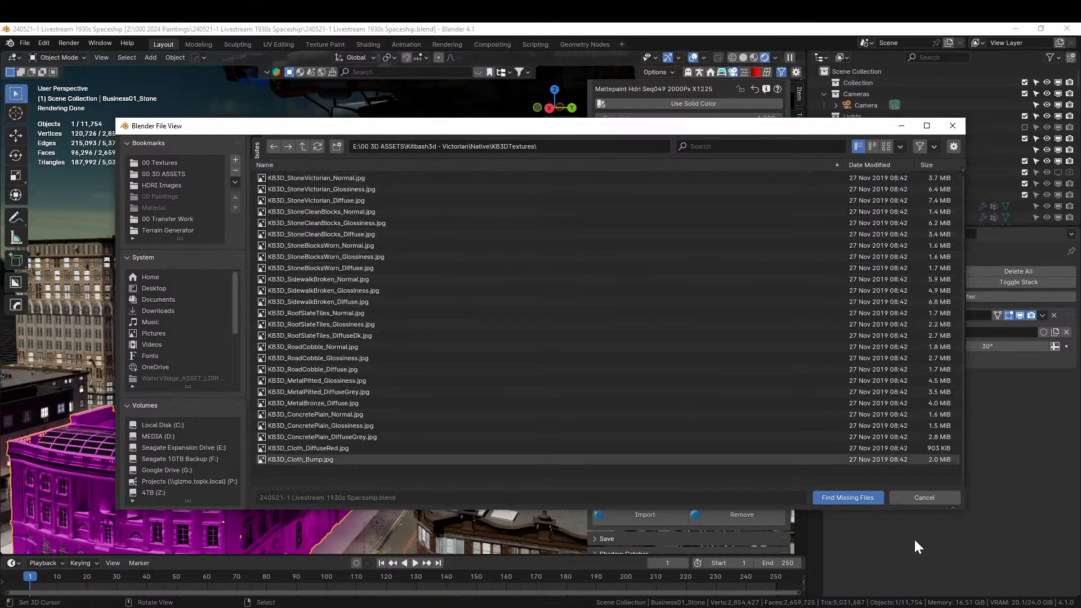
Relink the missing texture files from the KB3DTextures folder and return to the camera view
{"action": "left_click", "coordinate": [848, 497]}
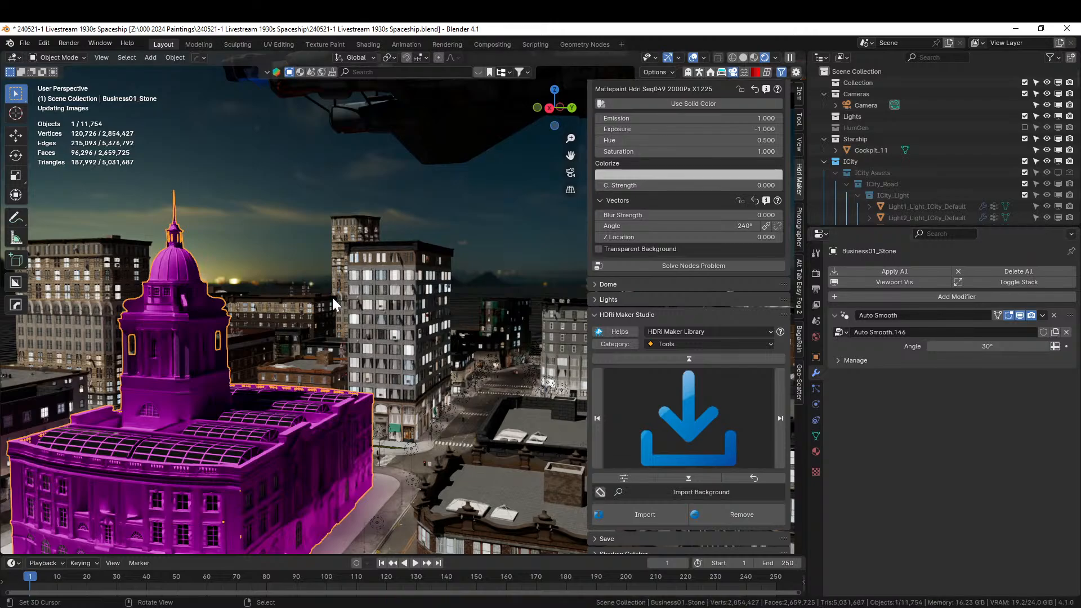
{"action": "key", "text": "KP_0"}
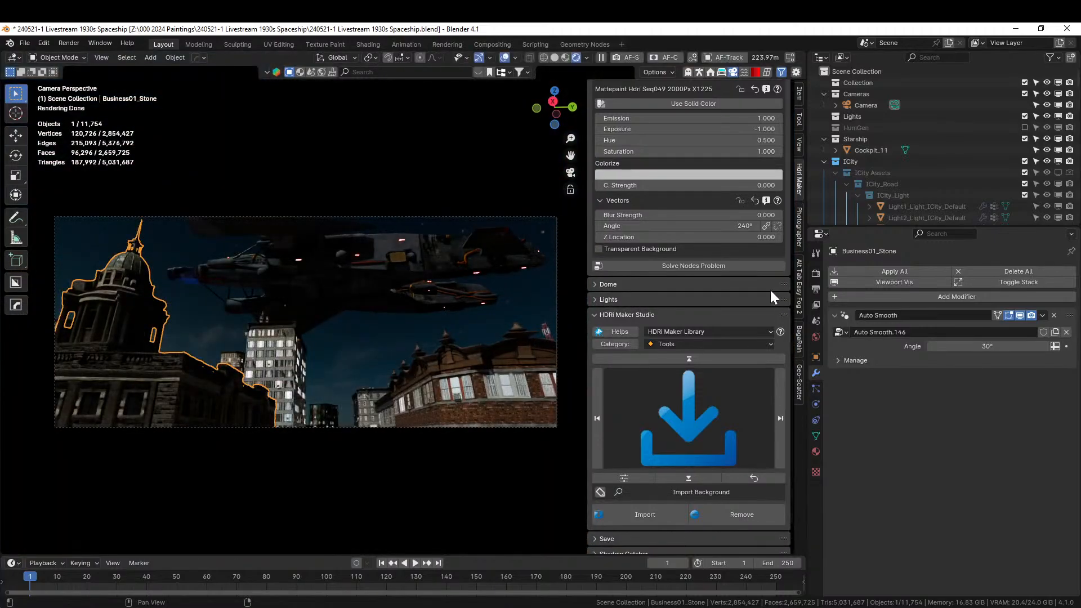
Set the HDRI background's rotation angle to 60°
{"action": "double_click", "coordinate": [676, 226]}
{"action": "type", "text": "6"}
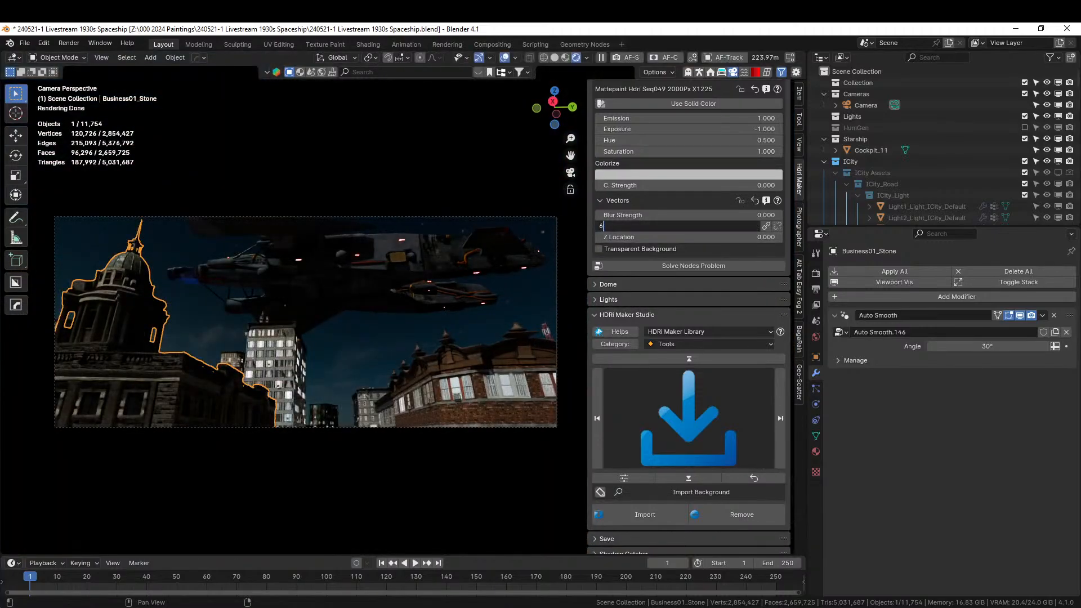
{"action": "type", "text": "0"}
{"action": "key", "text": "Return"}
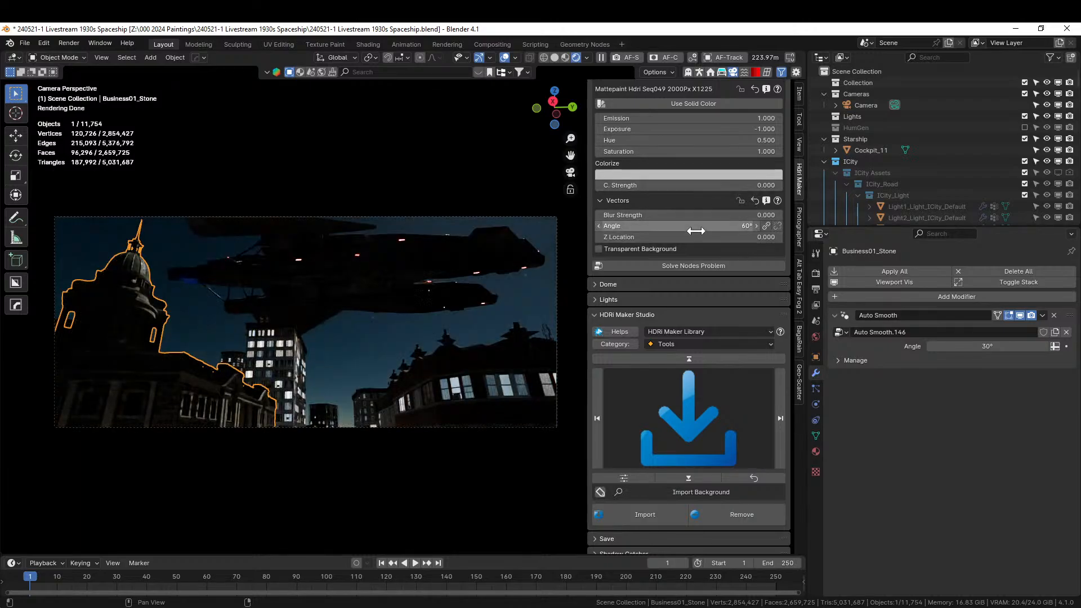
Set the HDRI background's exposure to 0 and its rotation angle to about 132°
{"action": "left_click", "coordinate": [700, 128]}
{"action": "type", "text": "0"}
{"action": "key", "text": "Return"}
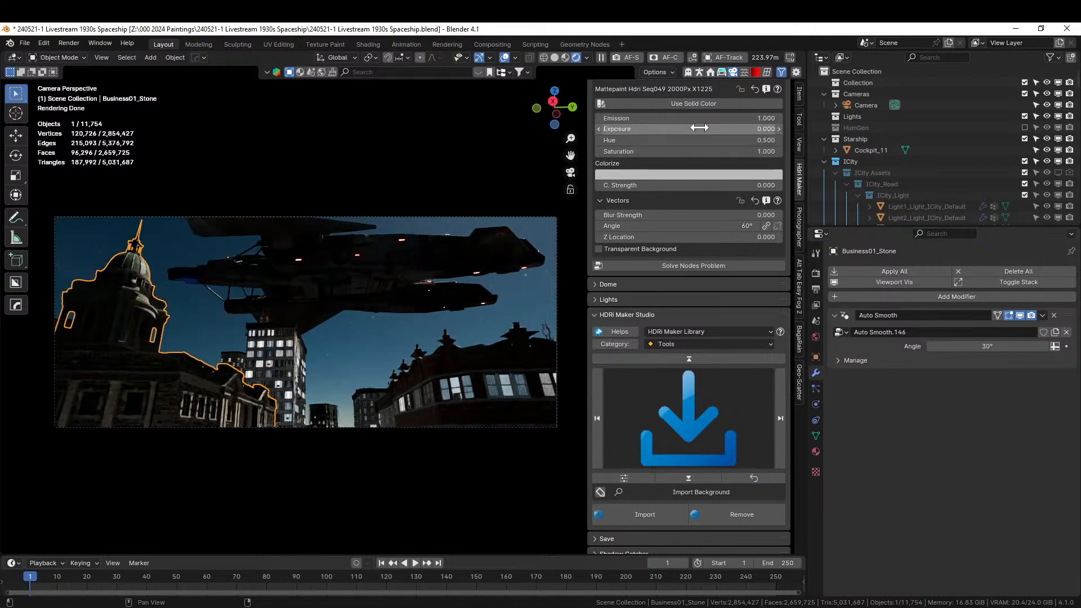
{"action": "left_click_drag", "start_coordinate": [676, 225], "coordinate": [755, 226]}
Set the Photographer camera's exposure value to 9 and deselect the domed building
{"action": "left_click", "coordinate": [799, 228]}
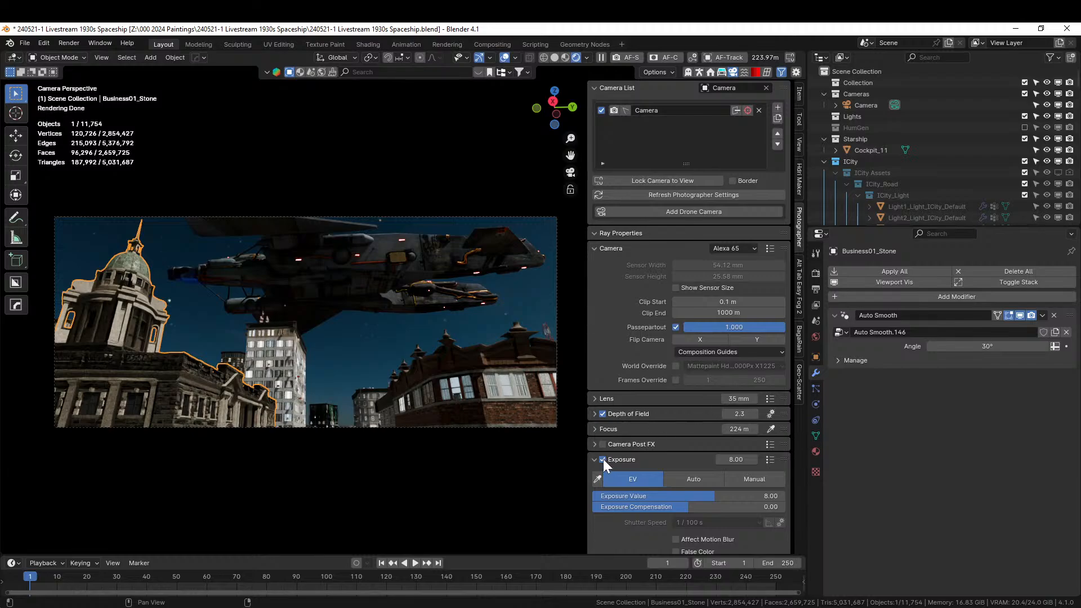
{"action": "double_click", "coordinate": [736, 459]}
{"action": "type", "text": "9"}
{"action": "key", "text": "Return"}
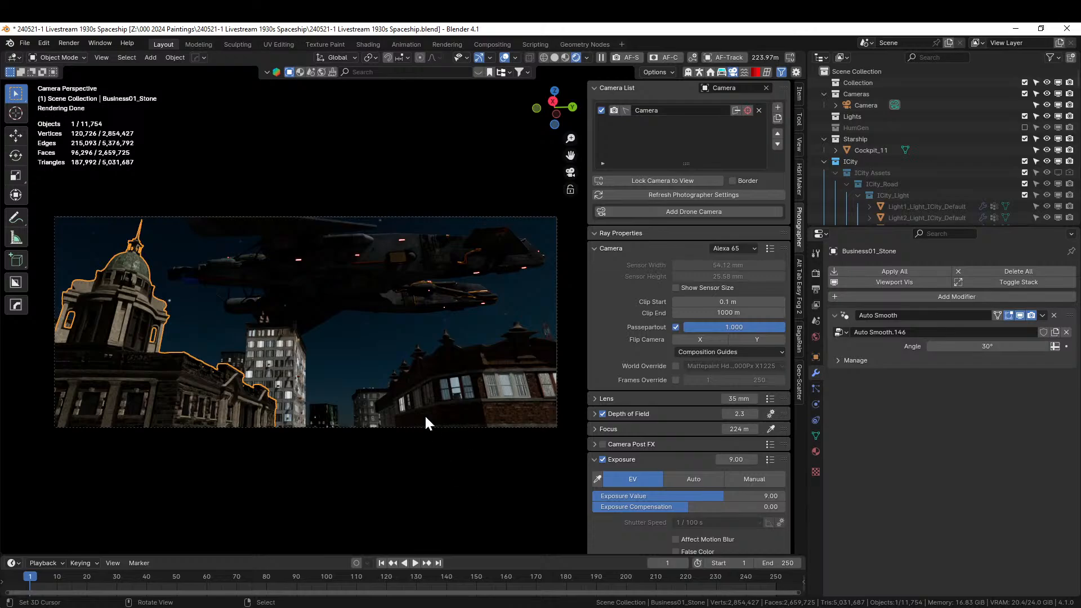
{"action": "left_click", "coordinate": [434, 433]}
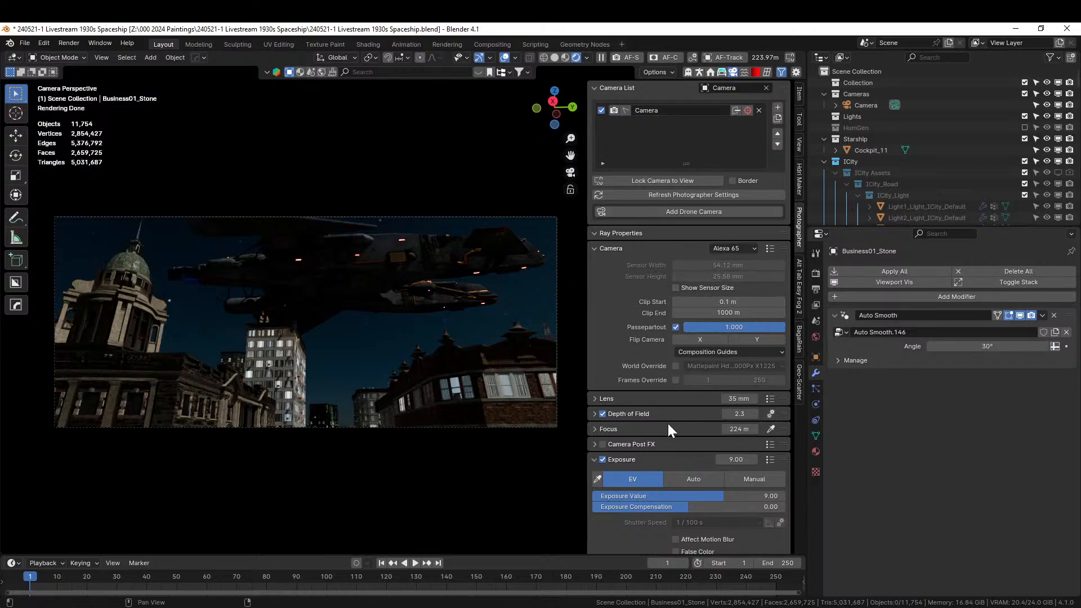
Rotate the HDRI background to an angle of about 374° and check the lighting across the whole city
{"action": "left_click", "coordinate": [800, 183]}
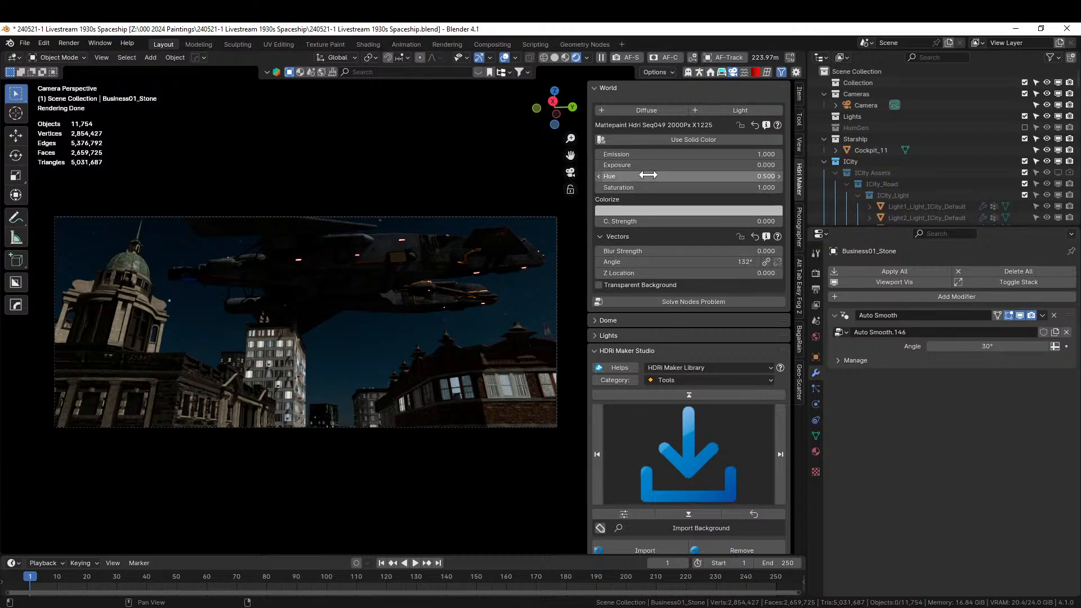
{"action": "left_click_drag", "start_coordinate": [647, 260], "coordinate": [854, 260]}
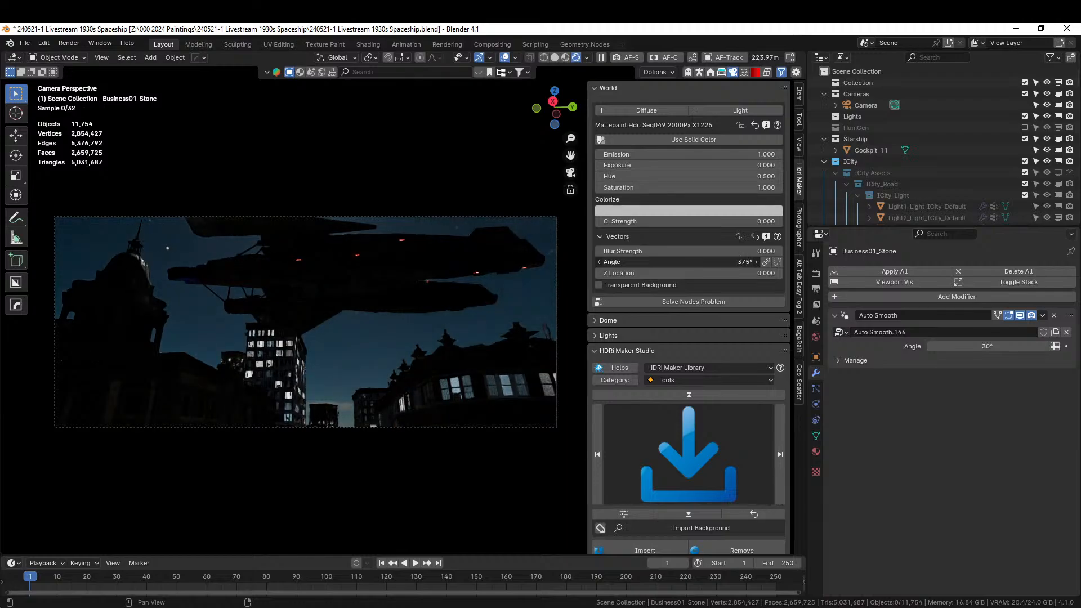
{"action": "middle_click_drag", "start_coordinate": [425, 245], "coordinate": [435, 299]}
{"action": "scroll", "coordinate": [437, 299], "scroll_direction": "down", "scroll_amount": 5}
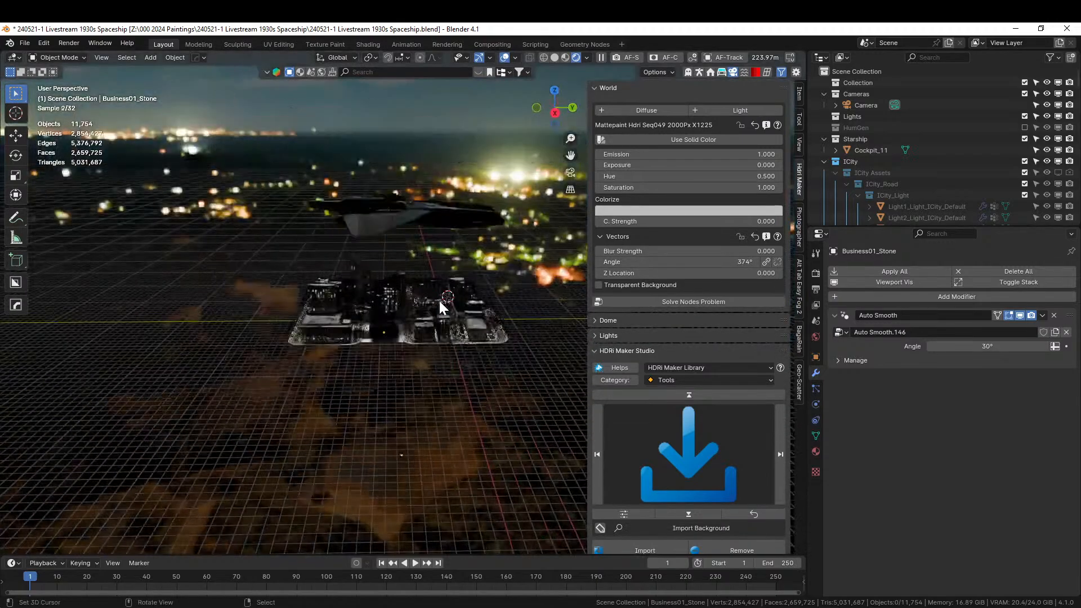
{"action": "scroll", "coordinate": [438, 299], "scroll_direction": "up", "scroll_amount": 6}
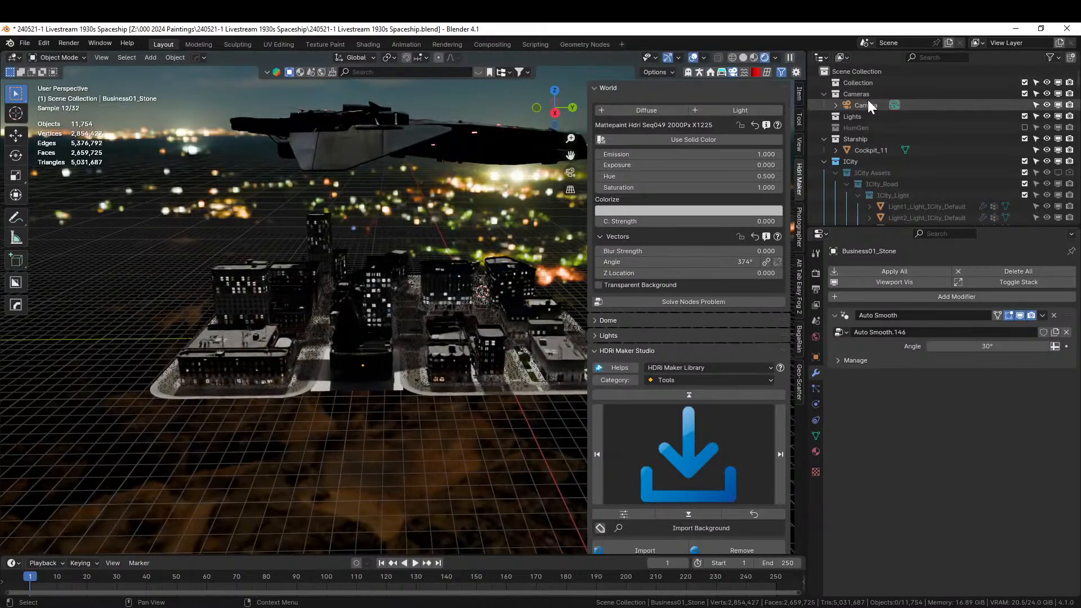
Add a Sun light to the Lights collection, placed on the domed building's roof in the camera shot
{"action": "left_click", "coordinate": [866, 116]}
{"action": "middle_click_drag", "start_coordinate": [408, 397], "coordinate": [424, 398]}
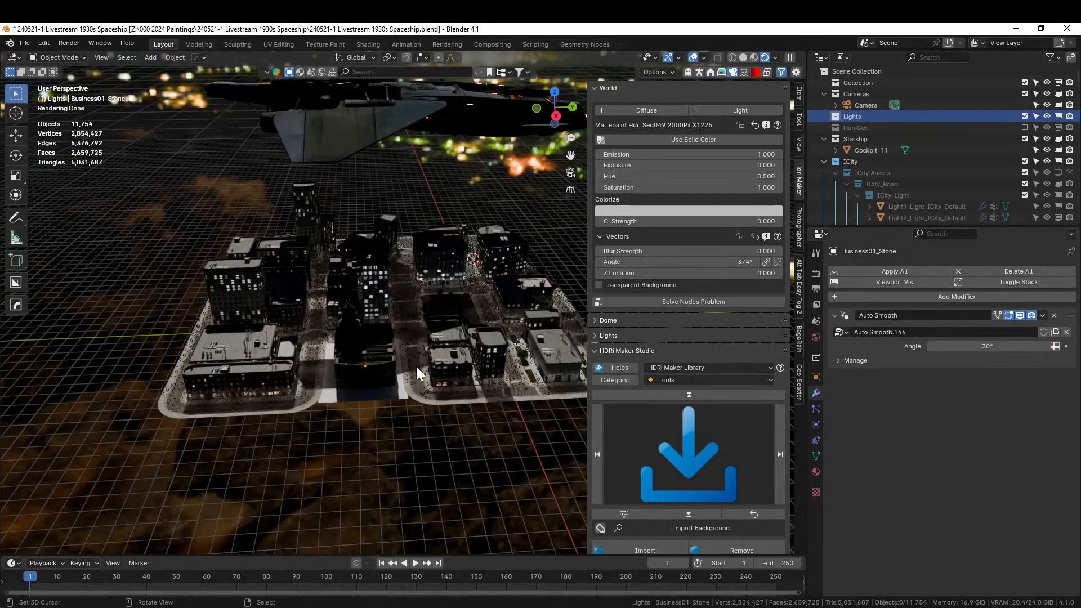
{"action": "key", "text": "KP_0"}
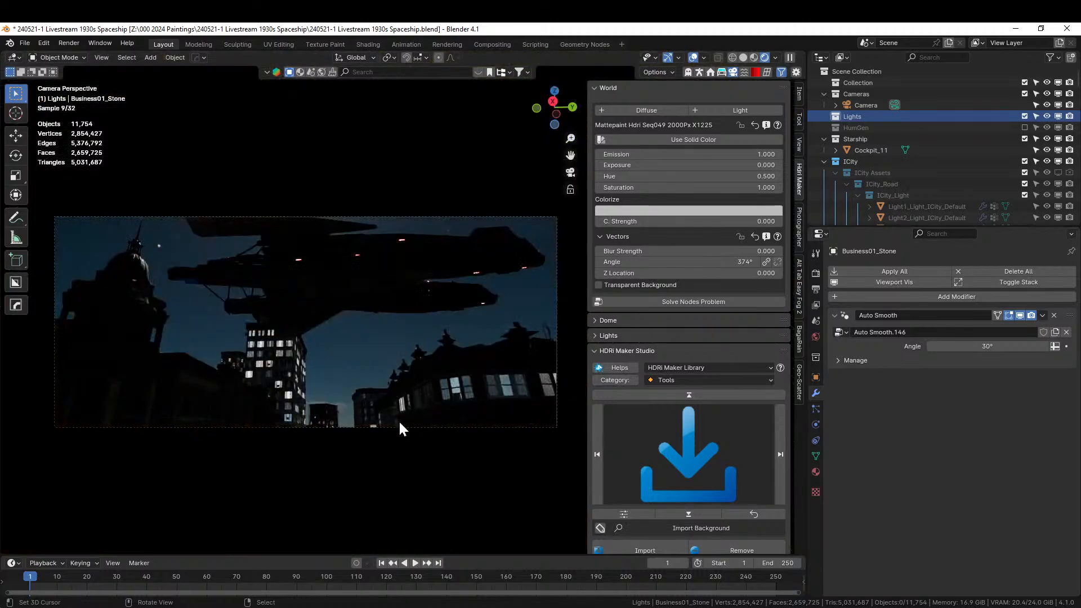
{"action": "left_click", "coordinate": [204, 366]}
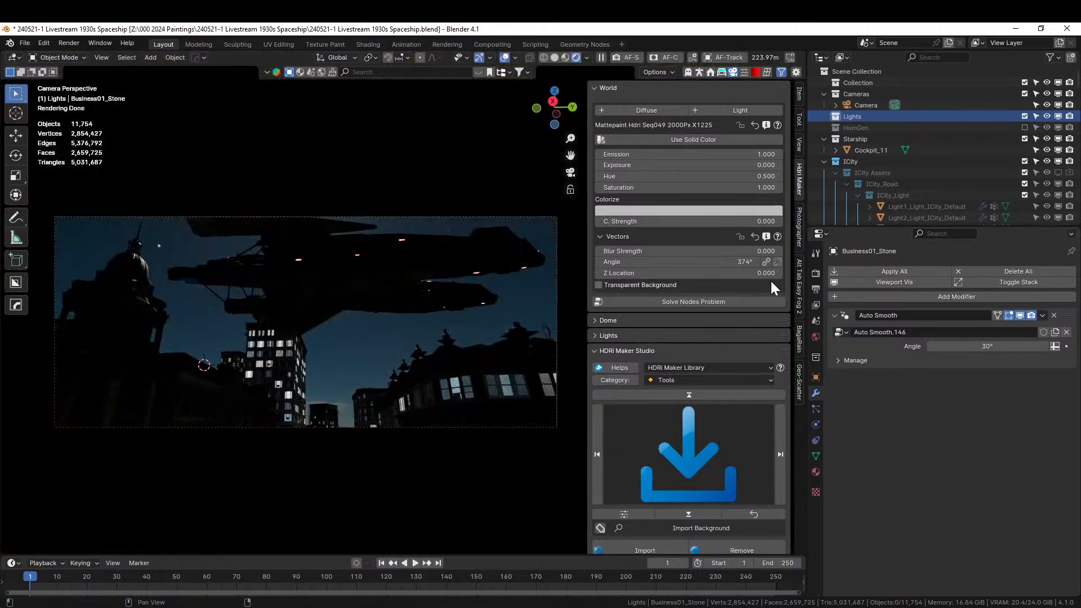
{"action": "key", "text": "shift+a"}
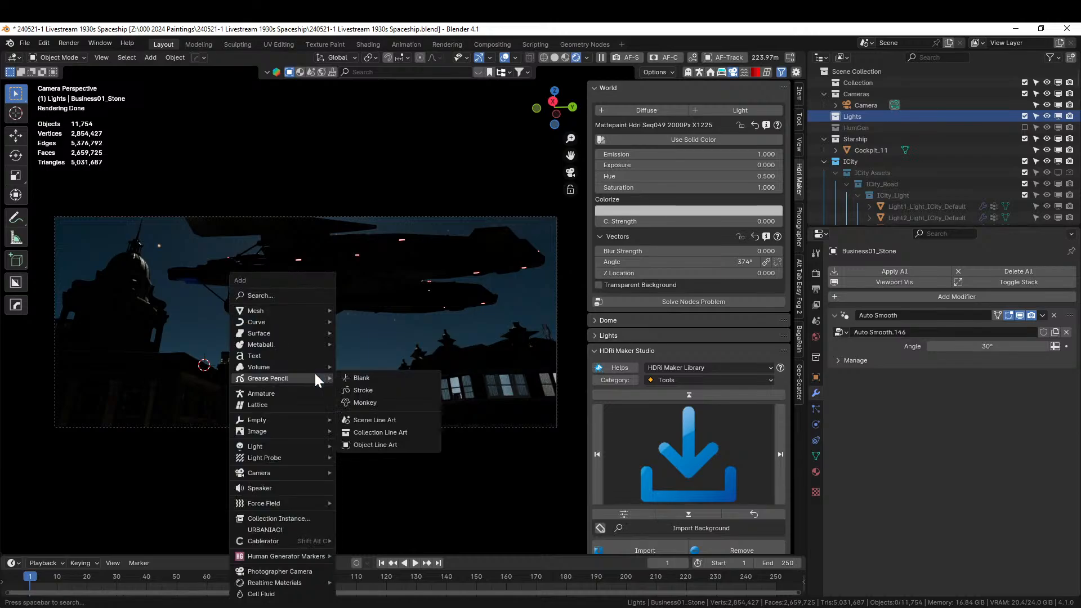
{"action": "mouse_move", "coordinate": [282, 448]}
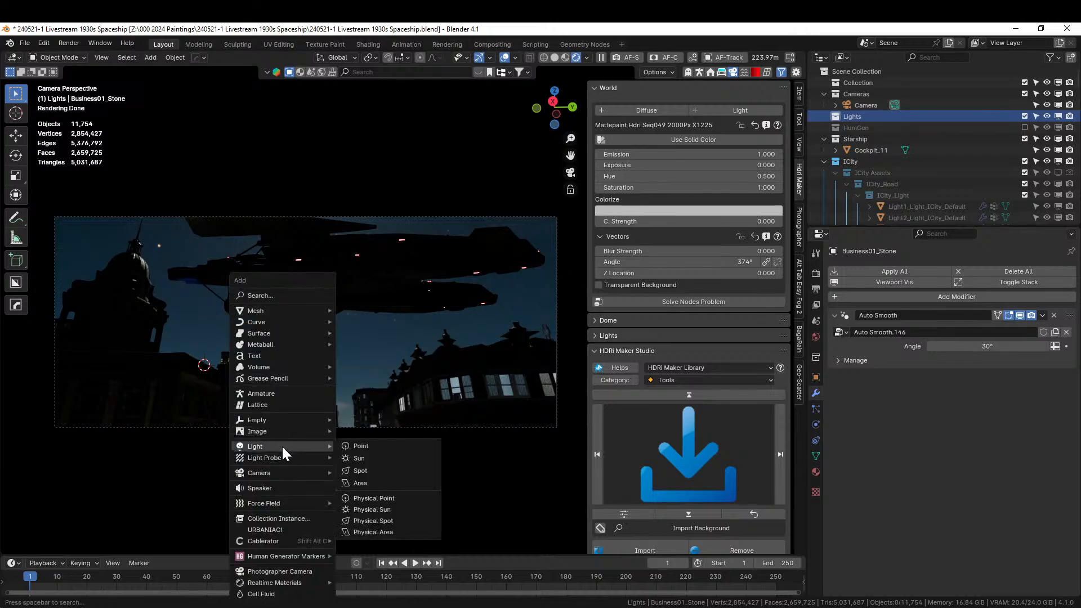
{"action": "left_click", "coordinate": [380, 458]}
Raise the Sun light about 11.2 m along the Z axis
{"action": "key", "text": "g"}
{"action": "key", "text": "z"}
{"action": "left_click", "coordinate": [282, 322]}
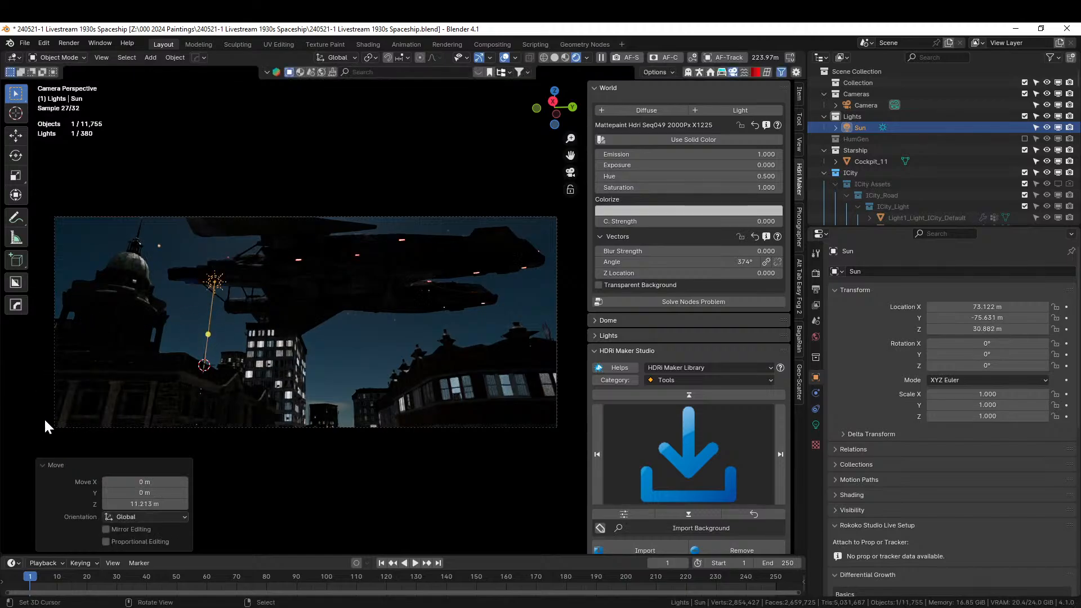
Rotate the Sun light to about -31.8° on X, 18.5° on Y and -0.4° on Z, ending in the camera view
{"action": "left_click", "coordinate": [16, 194]}
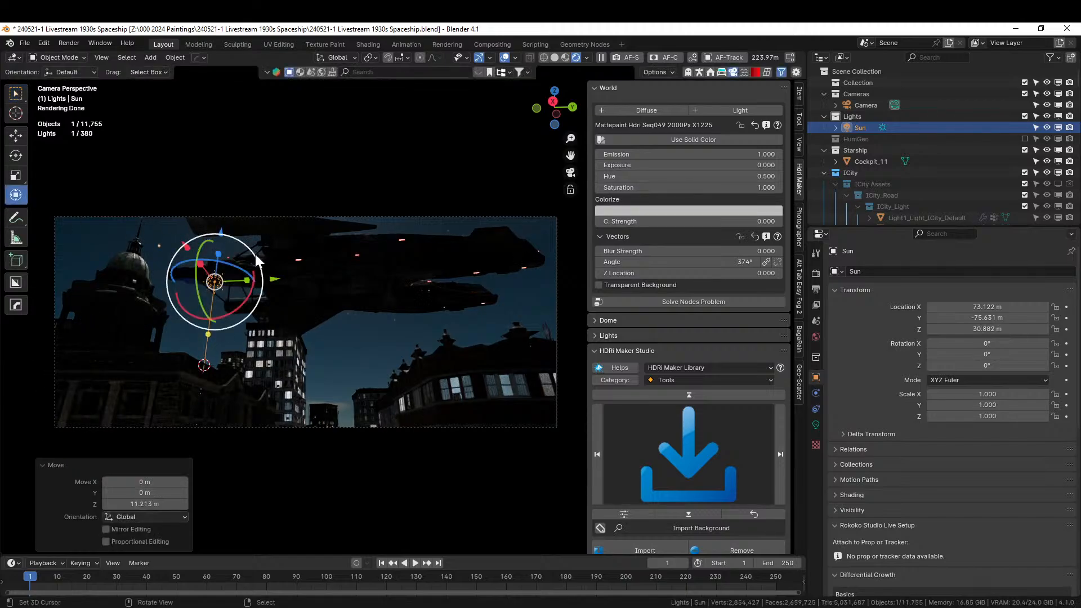
{"action": "left_click_drag", "start_coordinate": [253, 282], "coordinate": [248, 302]}
{"action": "middle_click_drag", "start_coordinate": [287, 295], "coordinate": [264, 355]}
{"action": "key", "text": "KP_Decimal"}
{"action": "left_click_drag", "start_coordinate": [432, 275], "coordinate": [474, 340]}
{"action": "key", "text": "r"}
{"action": "key", "text": "z"}
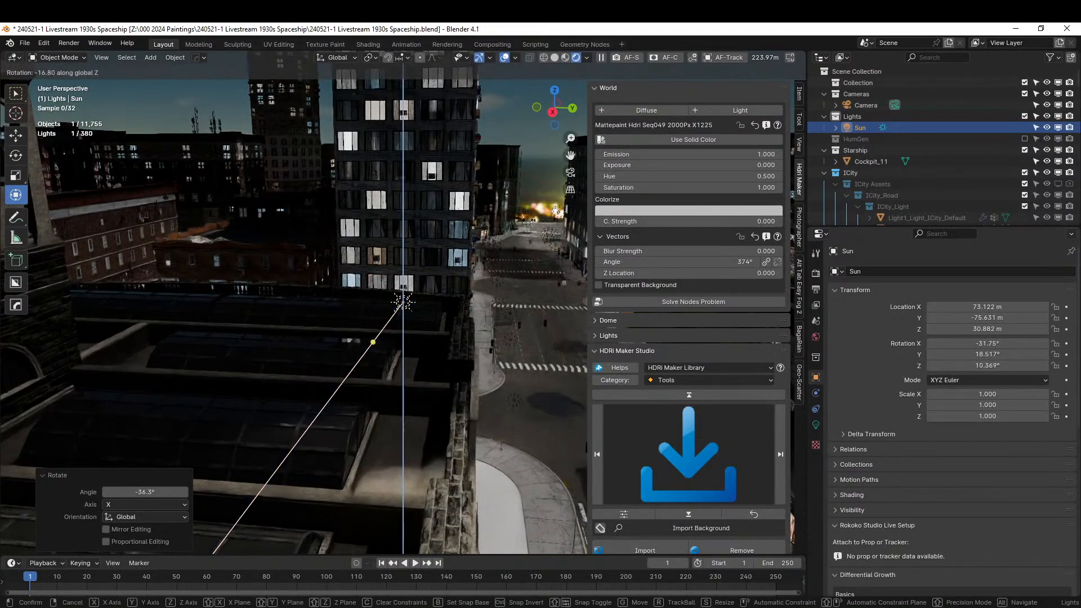
{"action": "key", "text": "KP_0"}
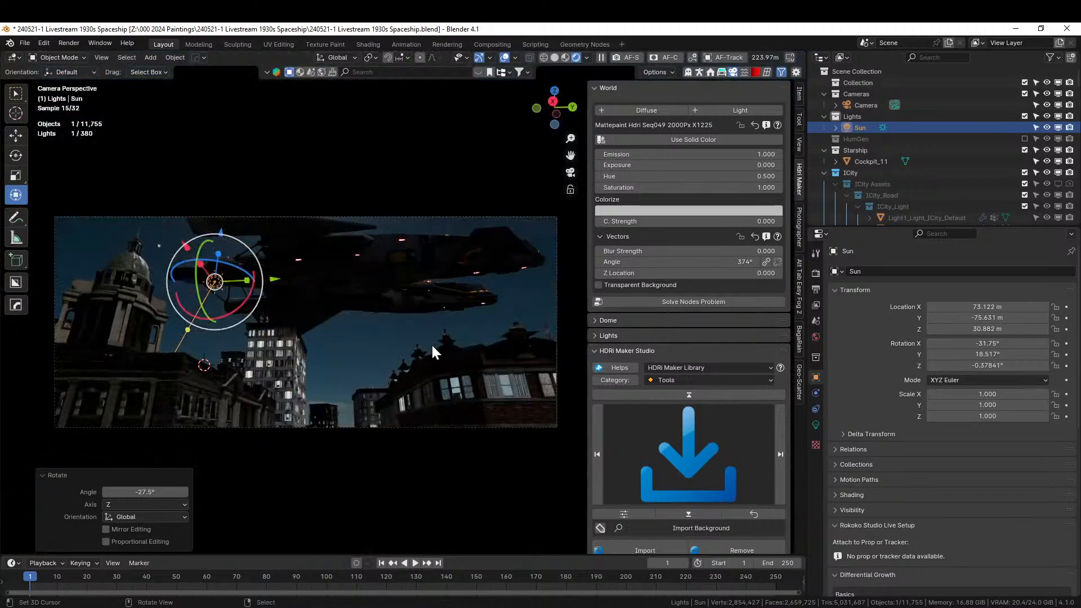
Switch the Sun light's color to color temperature and set it to 10000
{"action": "left_click", "coordinate": [816, 425]}
{"action": "left_click", "coordinate": [1055, 336]}
{"action": "left_click", "coordinate": [980, 336]}
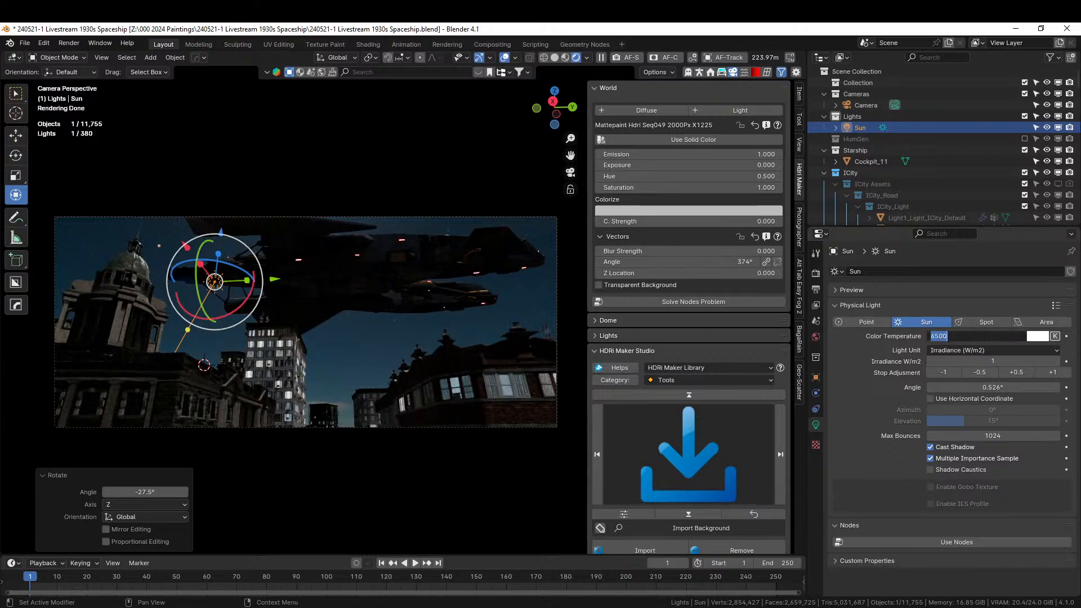
{"action": "type", "text": "10000"}
{"action": "key", "text": "Return"}
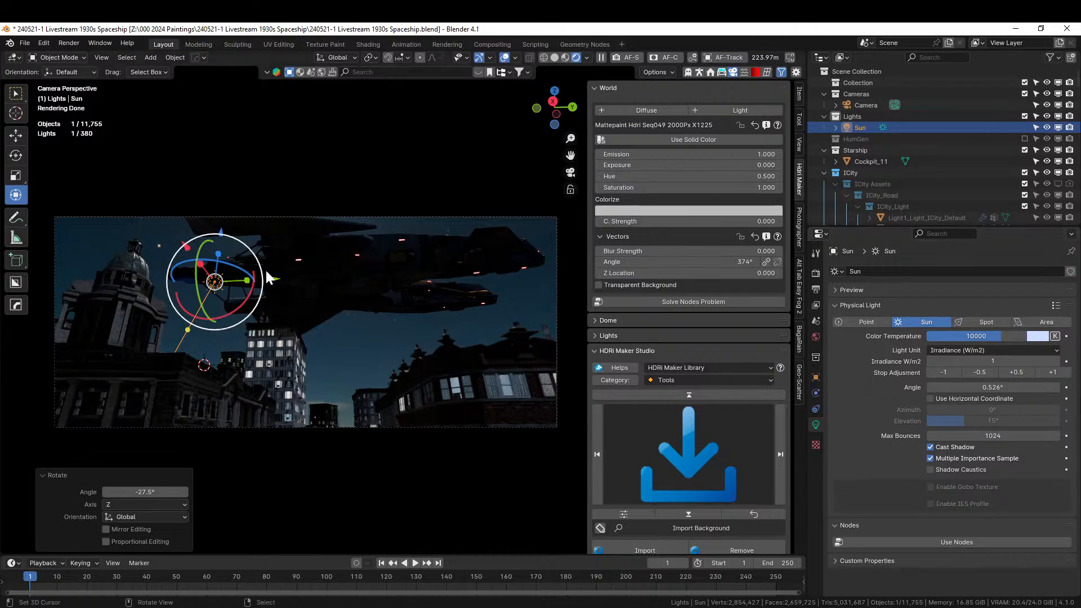
Move the starship about -80 m along X and about 55 m up, and shift it sideways above the domed building
{"action": "left_click", "coordinate": [300, 272]}
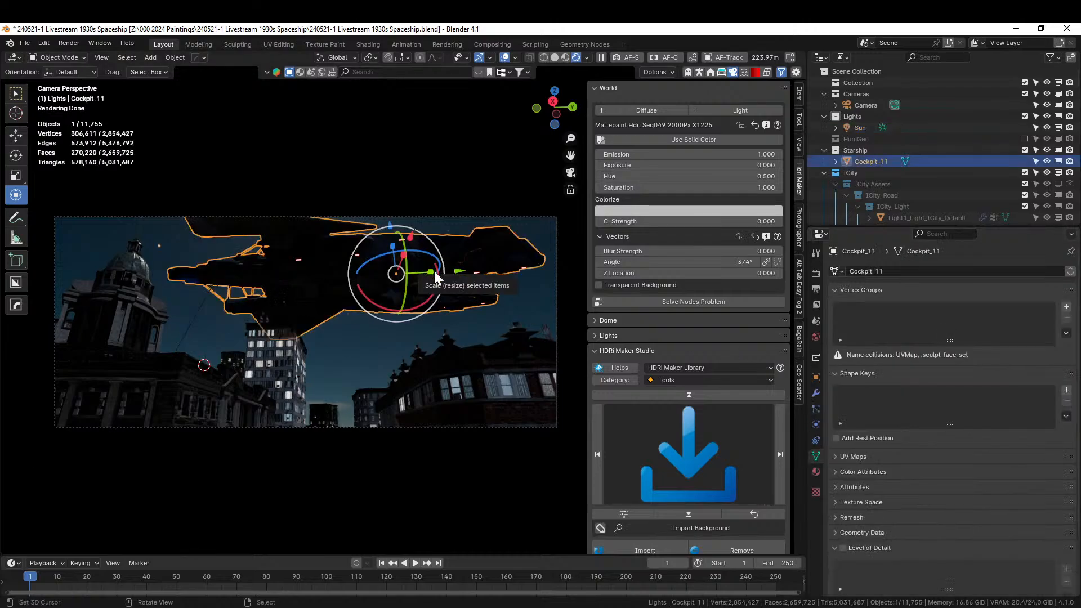
{"action": "key", "text": "g"}
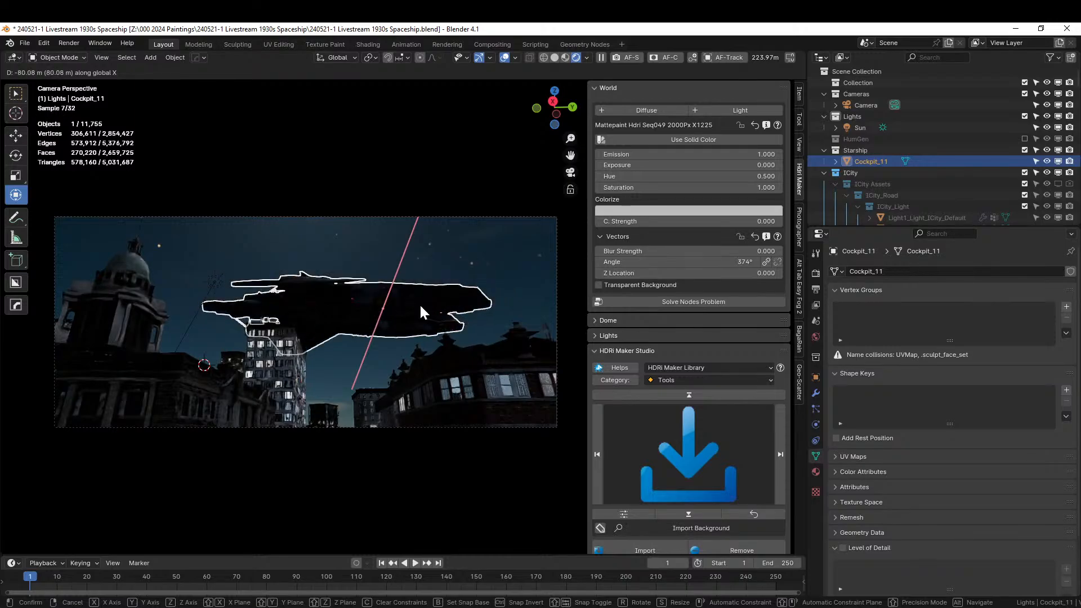
{"action": "left_click", "coordinate": [417, 306]}
{"action": "key", "text": "z"}
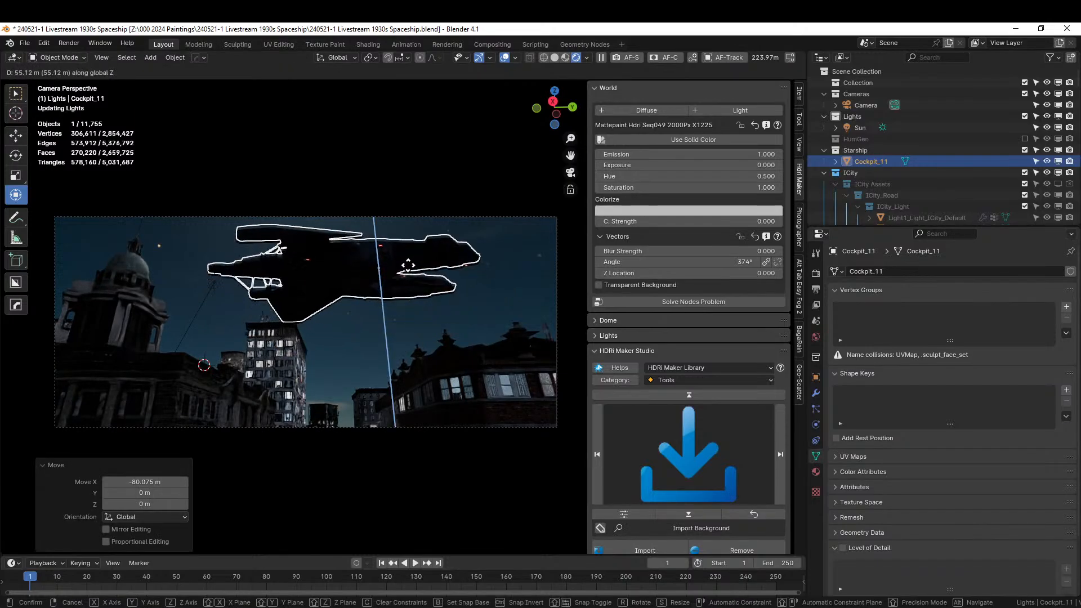
{"action": "left_click", "coordinate": [408, 265]}
{"action": "left_click_drag", "start_coordinate": [442, 271], "coordinate": [366, 268]}
{"action": "left_click", "coordinate": [417, 296]}
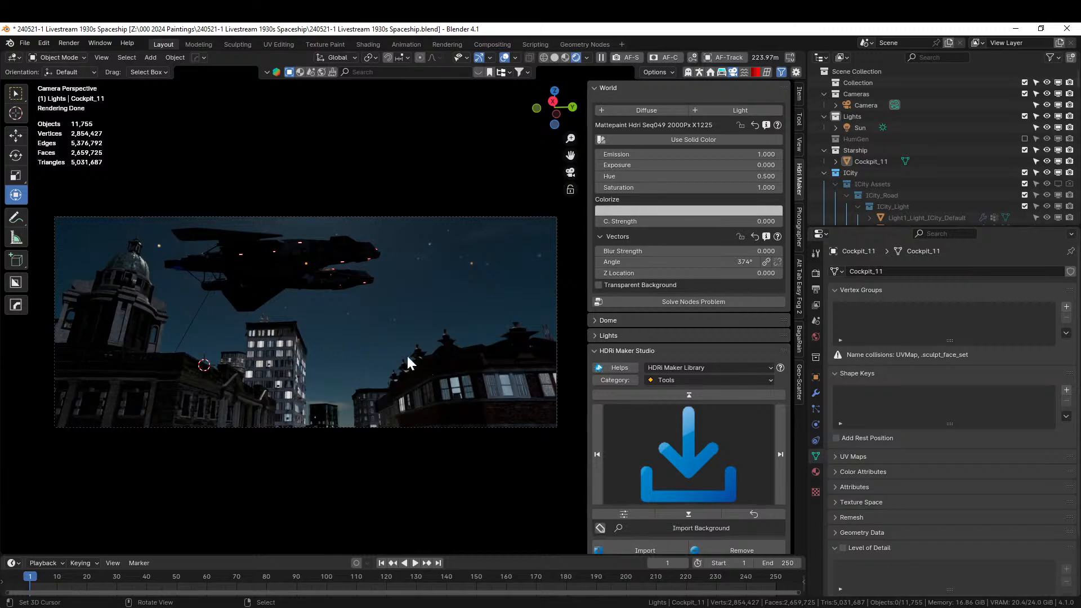
Set the ICity building light probability to 0.25
{"action": "left_click", "coordinate": [710, 72]}
{"action": "left_click", "coordinate": [799, 455]}
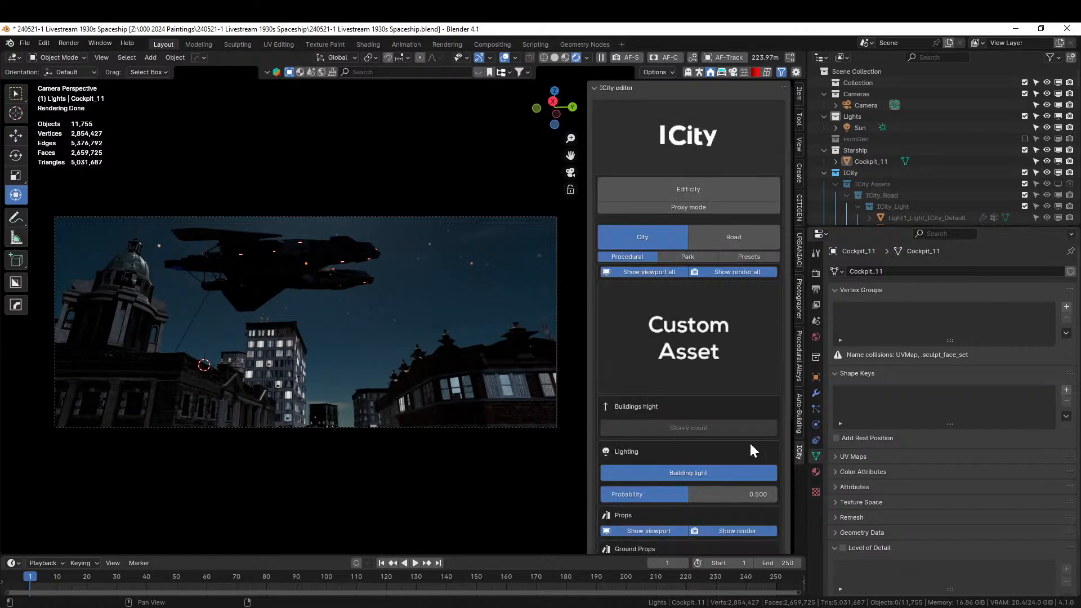
{"action": "scroll", "coordinate": [687, 403], "scroll_direction": "down", "scroll_amount": 3}
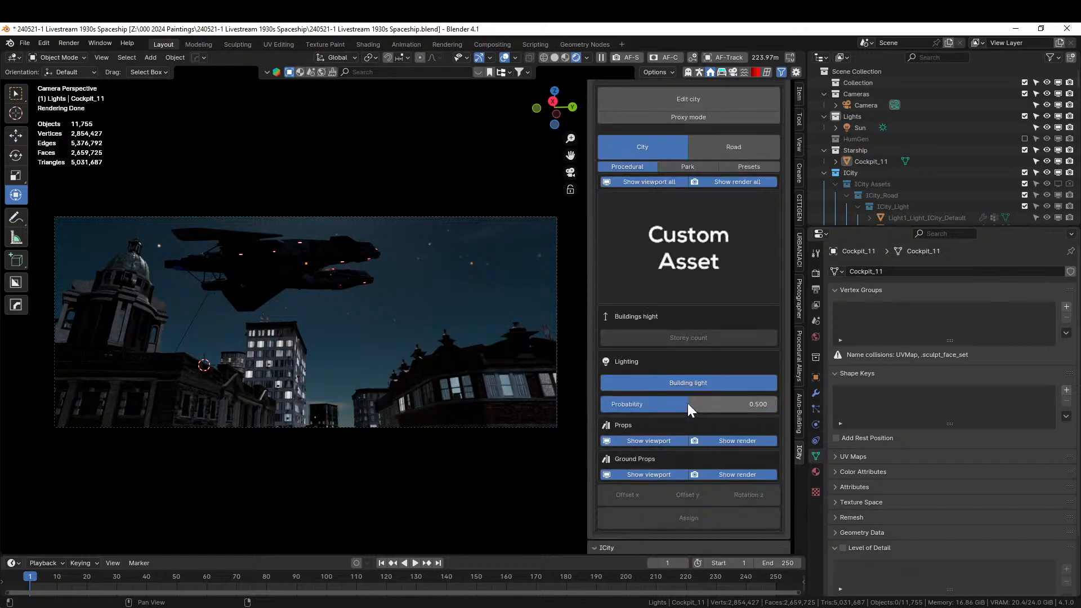
{"action": "double_click", "coordinate": [758, 404]}
{"action": "type", "text": ".25"}
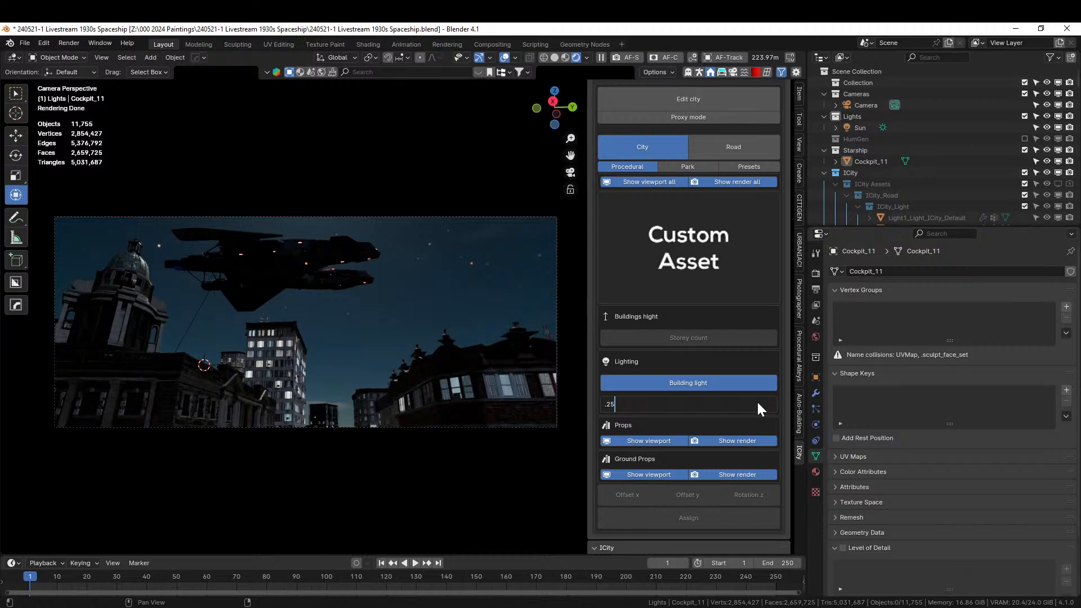
{"action": "key", "text": "Return"}
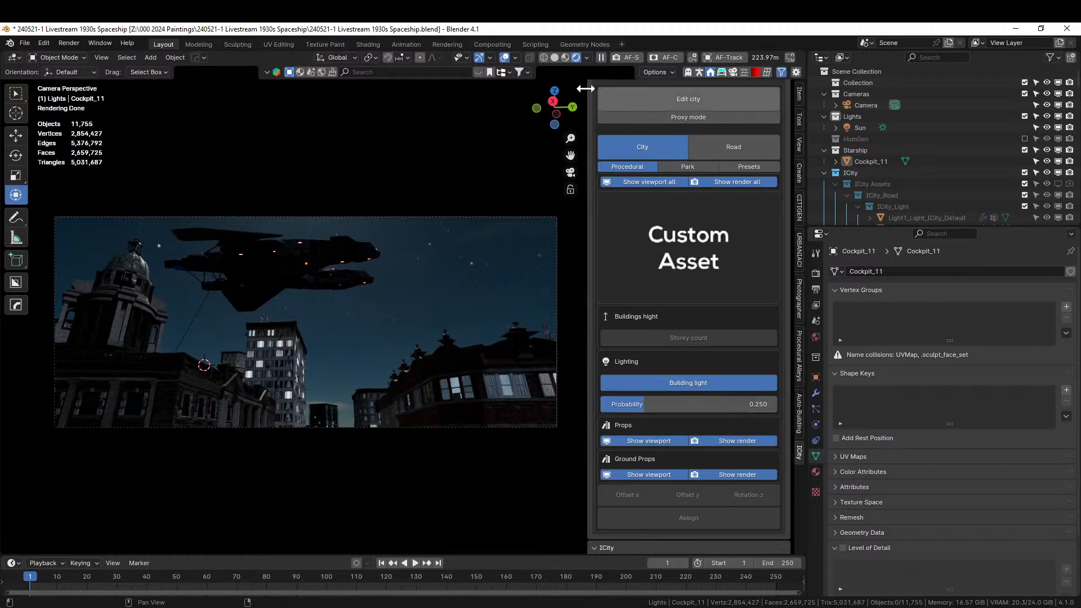
Enable ICity's proxy mode and city editing in solid shading, and select the base face of the block behind the domed building
{"action": "left_click", "coordinate": [555, 57]}
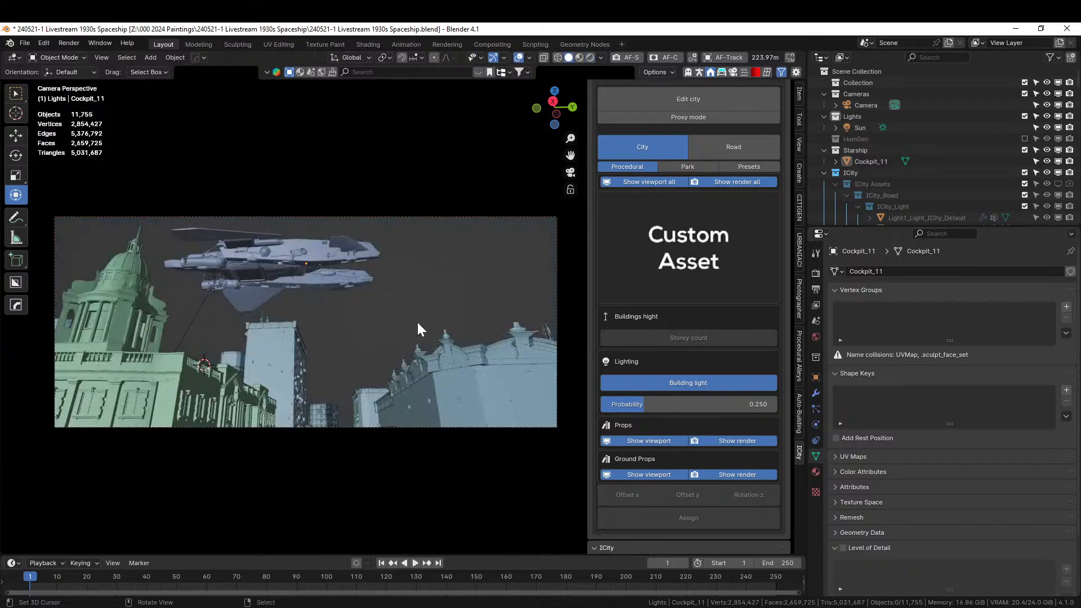
{"action": "middle_click_drag", "start_coordinate": [269, 355], "coordinate": [282, 395]}
{"action": "scroll", "coordinate": [282, 395], "scroll_direction": "down", "scroll_amount": 3}
{"action": "middle_click_drag", "start_coordinate": [354, 353], "coordinate": [343, 403]}
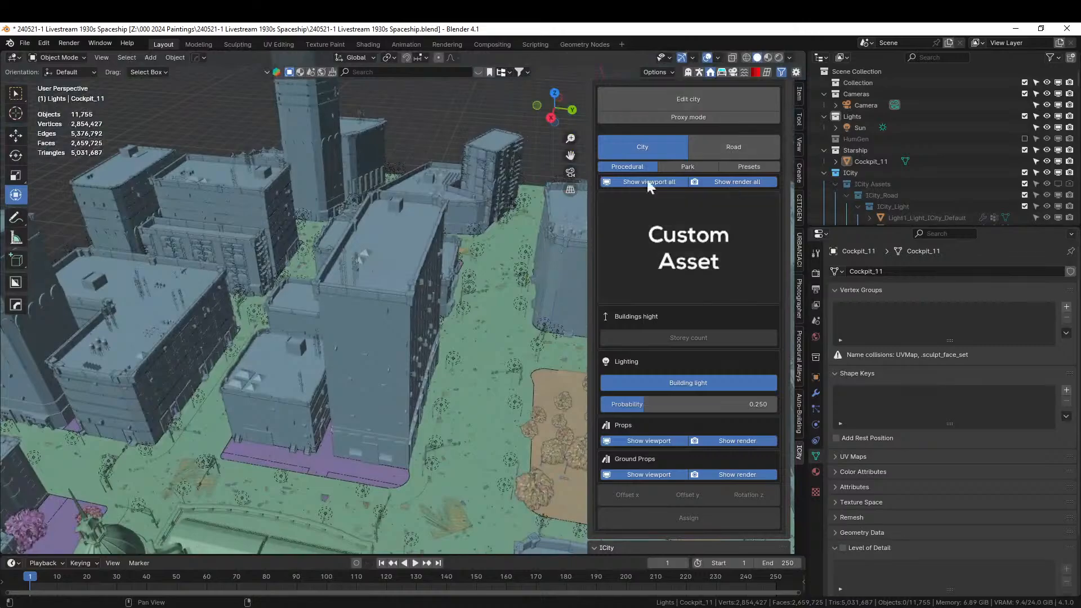
{"action": "left_click", "coordinate": [690, 116]}
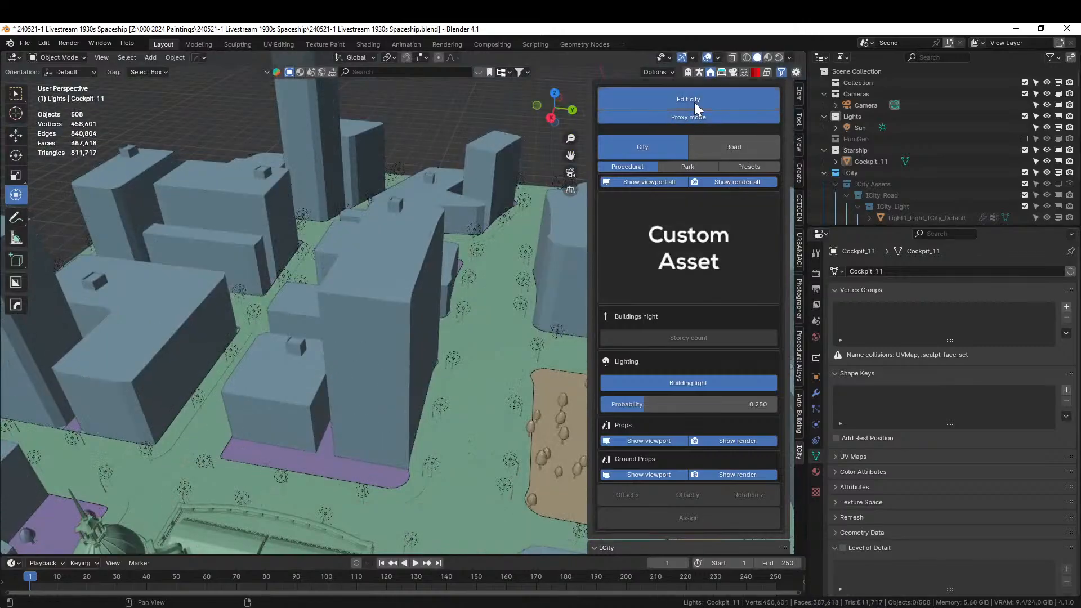
{"action": "left_click", "coordinate": [325, 463]}
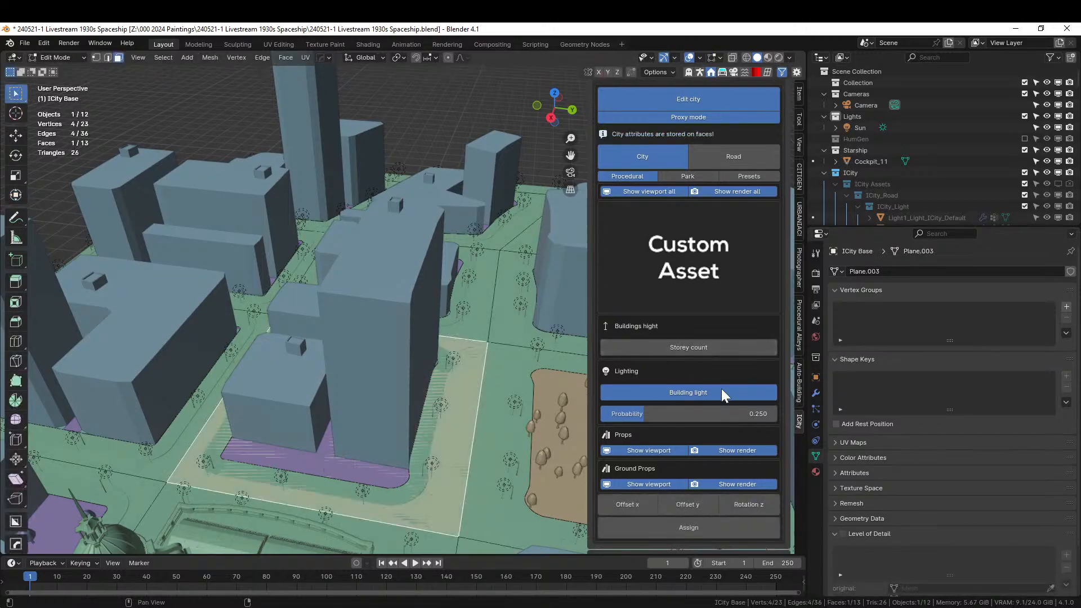
Set the ICity floor count of the selected block behind the domed building to -3
{"action": "left_click", "coordinate": [711, 349]}
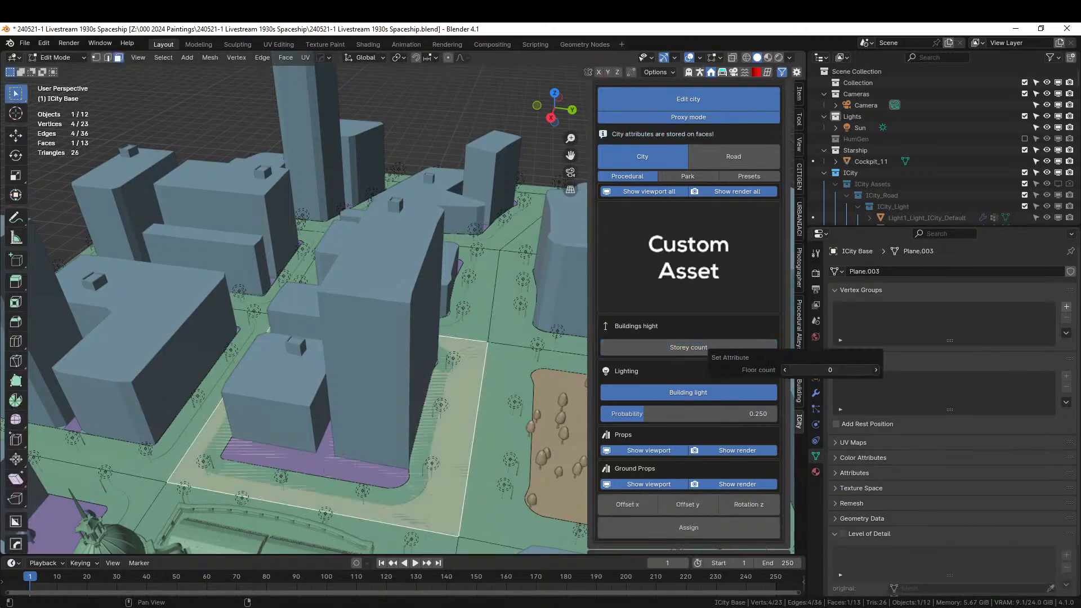
{"action": "mouse_move", "coordinate": [830, 370]}
{"action": "left_mouse_down"}
{"action": "mouse_move", "coordinate": [781, 370]}
{"action": "mouse_move", "coordinate": [831, 370]}
{"action": "left_mouse_up"}
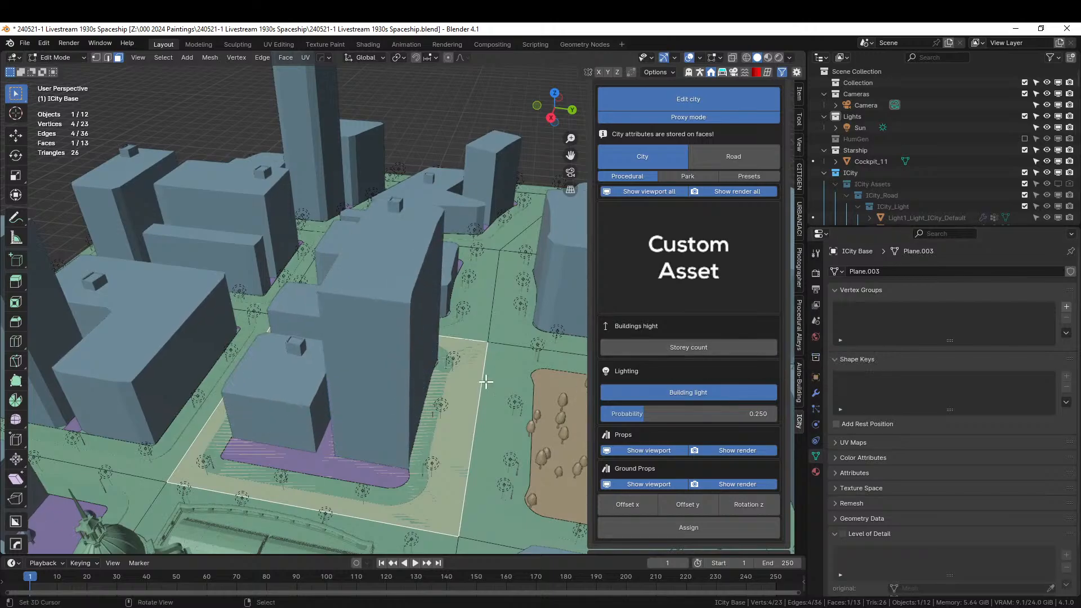
{"action": "middle_click_drag", "start_coordinate": [426, 380], "coordinate": [425, 321]}
{"action": "key", "text": "KP_0"}
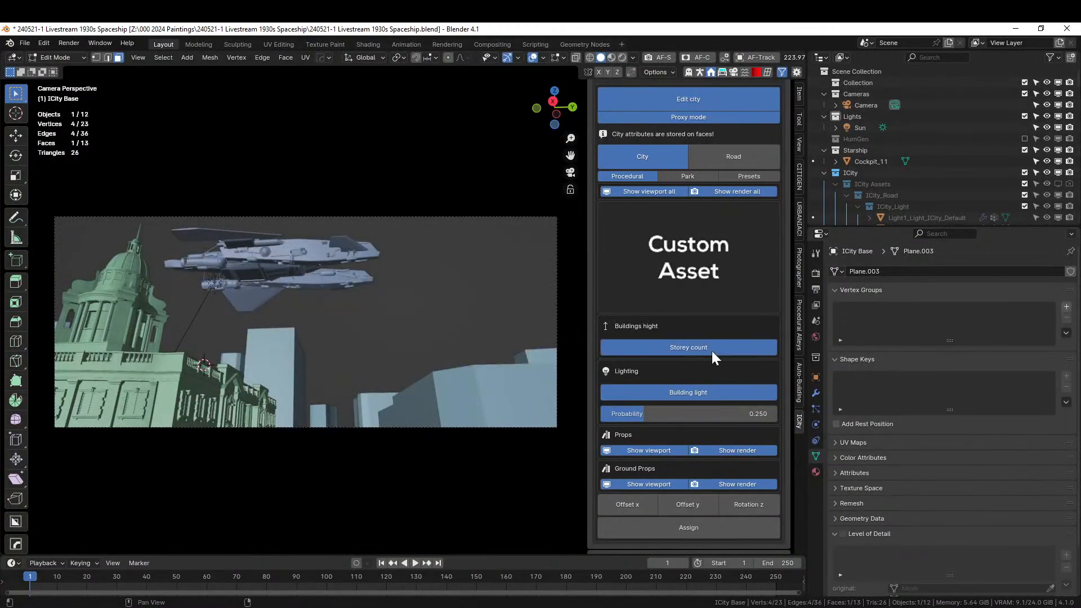
{"action": "left_click", "coordinate": [712, 350]}
{"action": "left_click", "coordinate": [830, 369]}
{"action": "type", "text": "-1"}
{"action": "key", "text": "Return"}
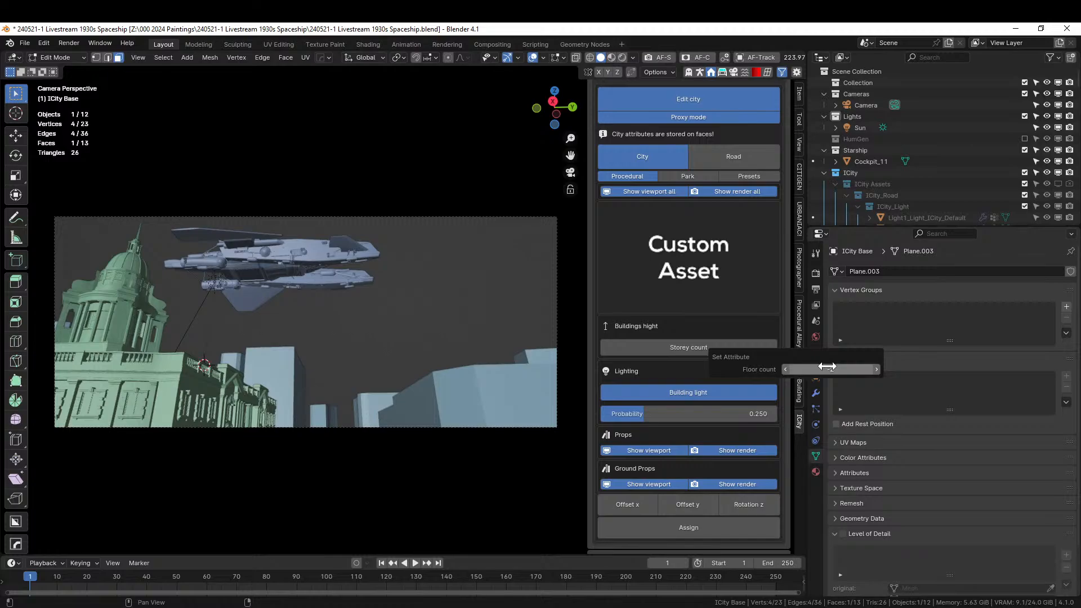
{"action": "left_click", "coordinate": [718, 351]}
{"action": "left_click", "coordinate": [809, 369]}
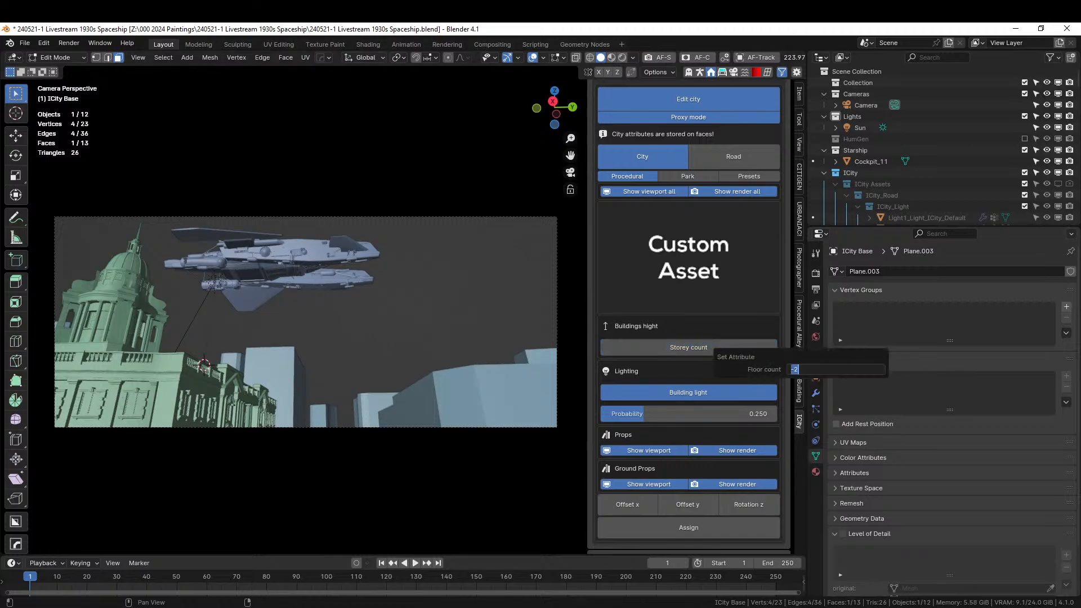
{"action": "type", "text": "-3"}
{"action": "key", "text": "Return"}
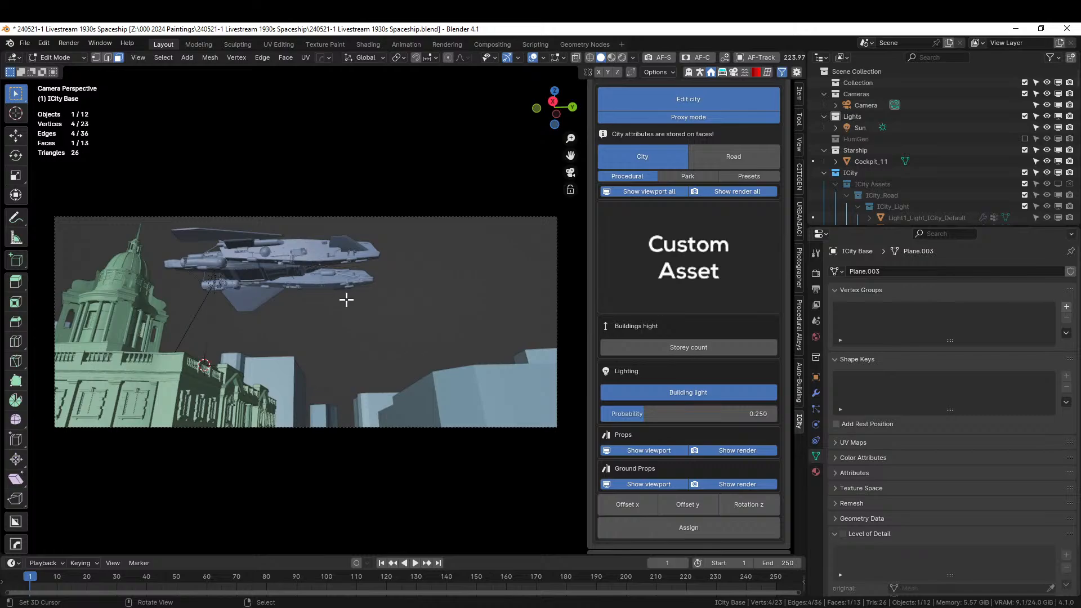
Leave city editing and move the starship about -20 m in X, 64 m in Y and -37 m in Z
{"action": "key", "text": "Tab"}
{"action": "left_click", "coordinate": [297, 259]}
{"action": "key", "text": "g"}
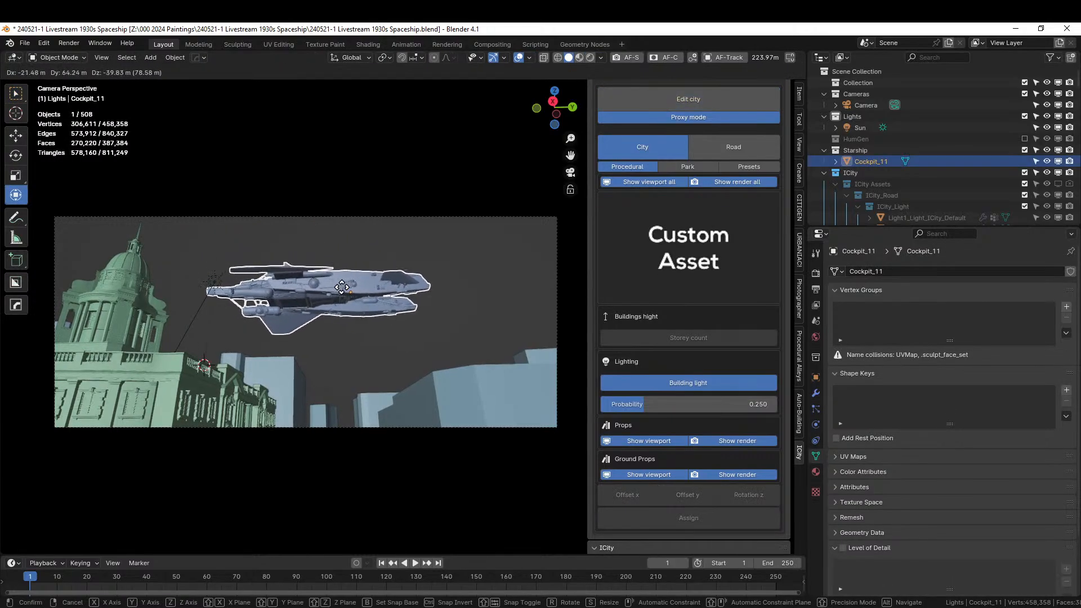
{"action": "left_click", "coordinate": [344, 293]}
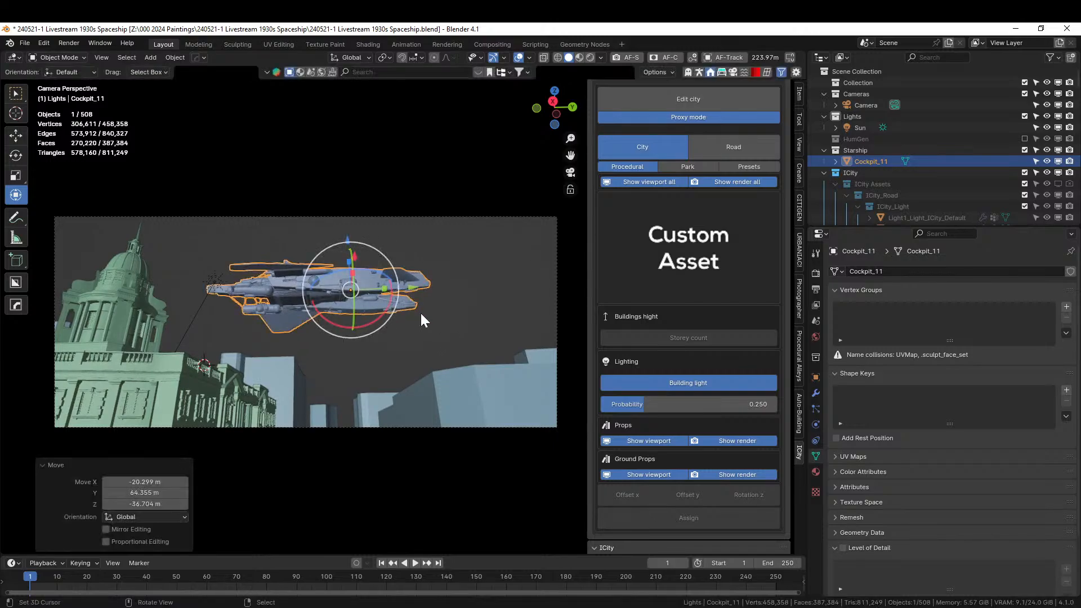
Bring the starship about 71 m along X and lower it about 15 m
{"action": "key", "text": "r"}
{"action": "key", "text": "y"}
{"action": "right_click", "coordinate": [405, 289]}
{"action": "key", "text": "g"}
{"action": "key", "text": "x"}
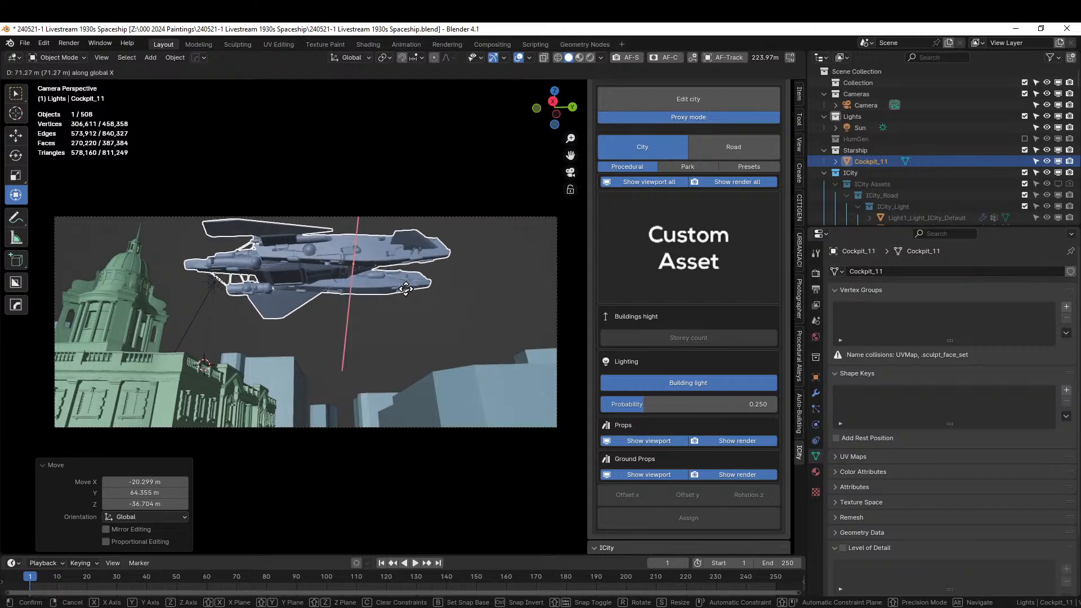
{"action": "left_click", "coordinate": [406, 289]}
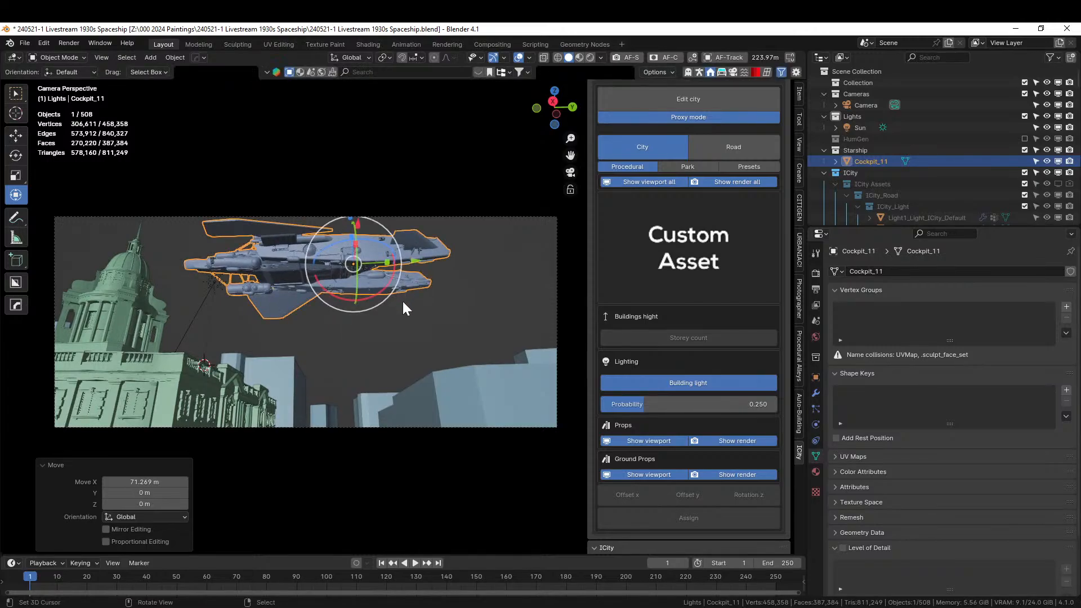
{"action": "key", "text": "g"}
{"action": "key", "text": "z"}
{"action": "left_click", "coordinate": [398, 300]}
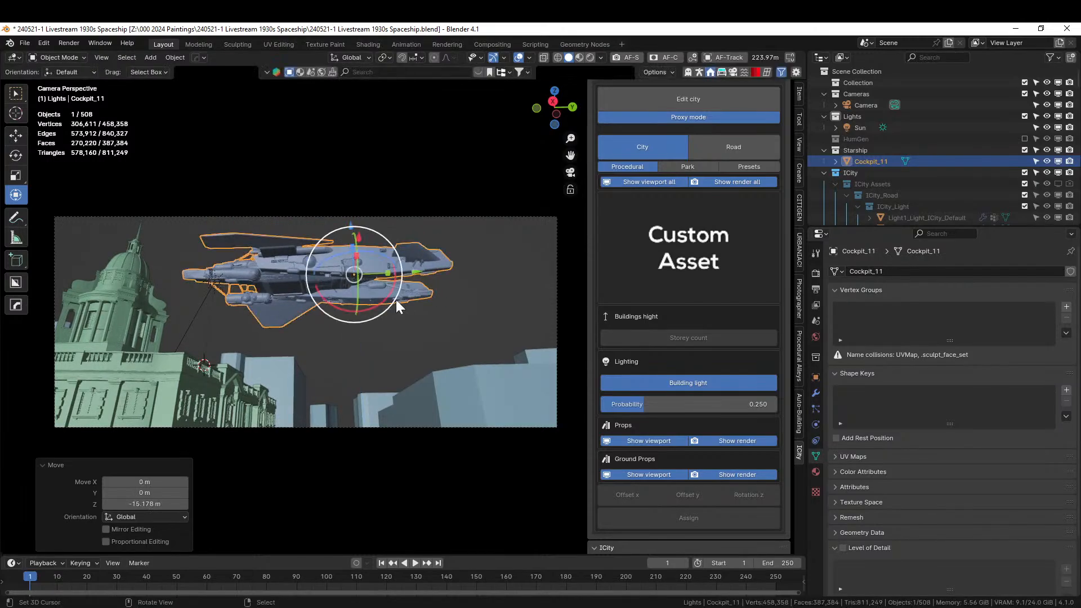
Move the starship about 31 m further along X, lower it about 4.7 m, and deselect it
{"action": "key", "text": "g"}
{"action": "key", "text": "x"}
{"action": "left_click", "coordinate": [448, 284]}
{"action": "key", "text": "g"}
{"action": "key", "text": "z"}
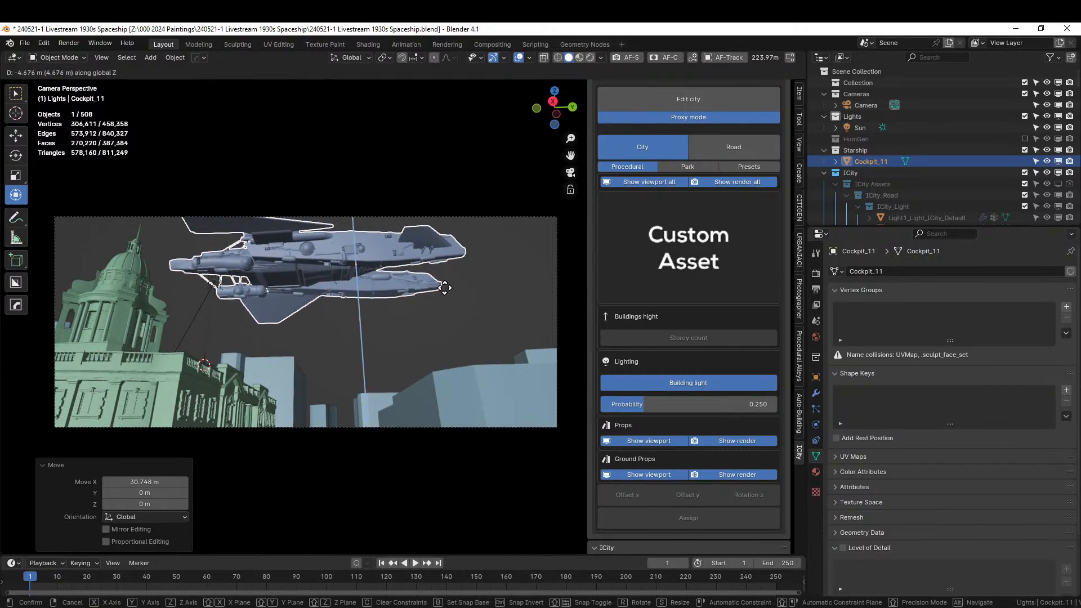
{"action": "left_click", "coordinate": [445, 290]}
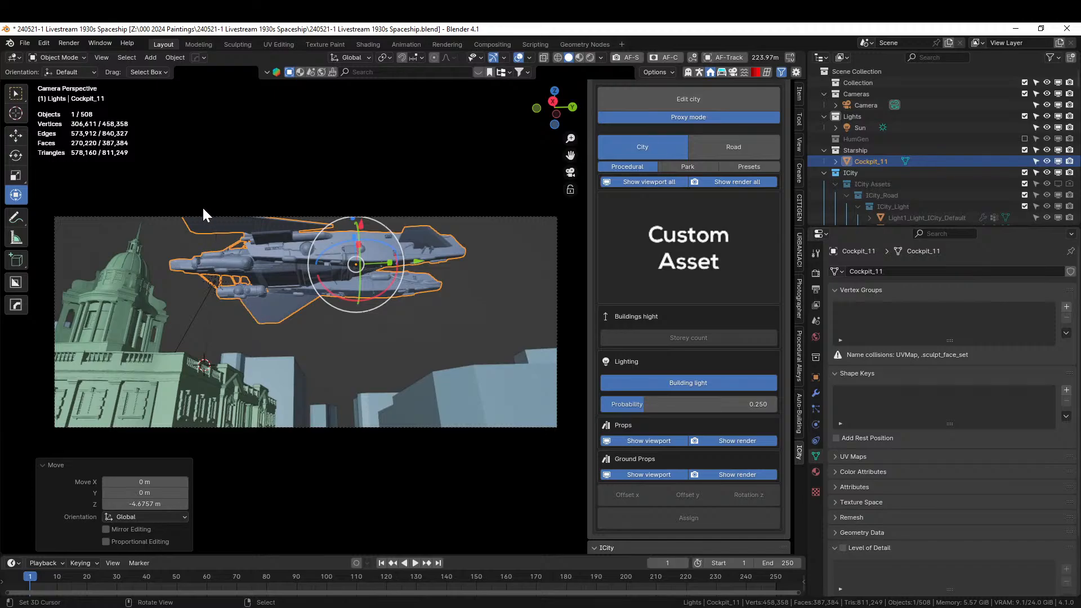
{"action": "left_click", "coordinate": [335, 470]}
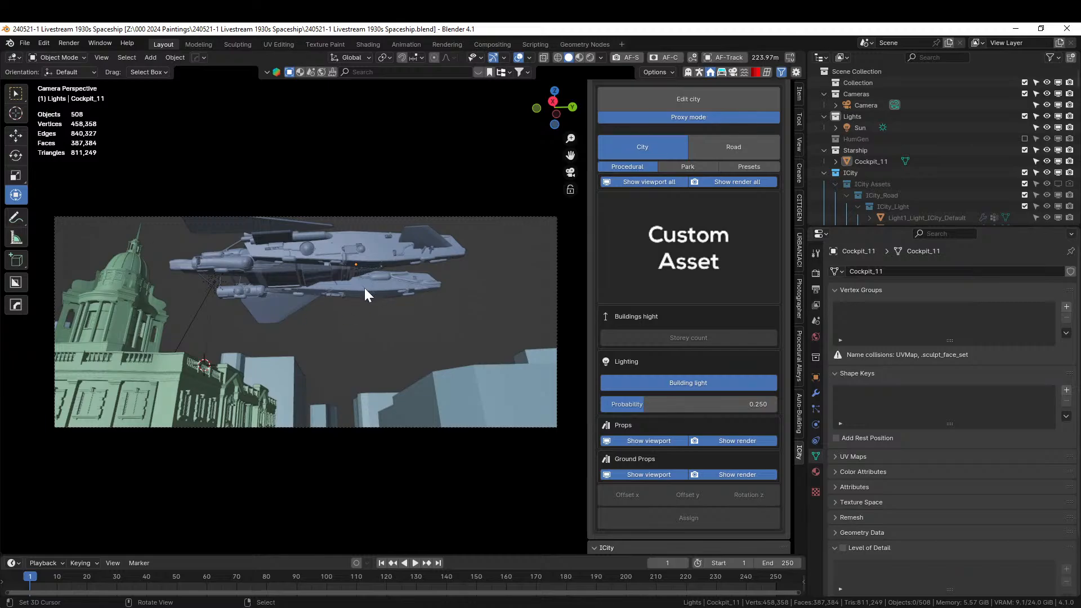
Turn off ICity's proxy mode, preview the camera view in rendered shading, and return to solid shading
{"action": "middle_click_drag", "start_coordinate": [454, 360], "coordinate": [367, 426]}
{"action": "scroll", "coordinate": [474, 411], "scroll_direction": "down", "scroll_amount": 4}
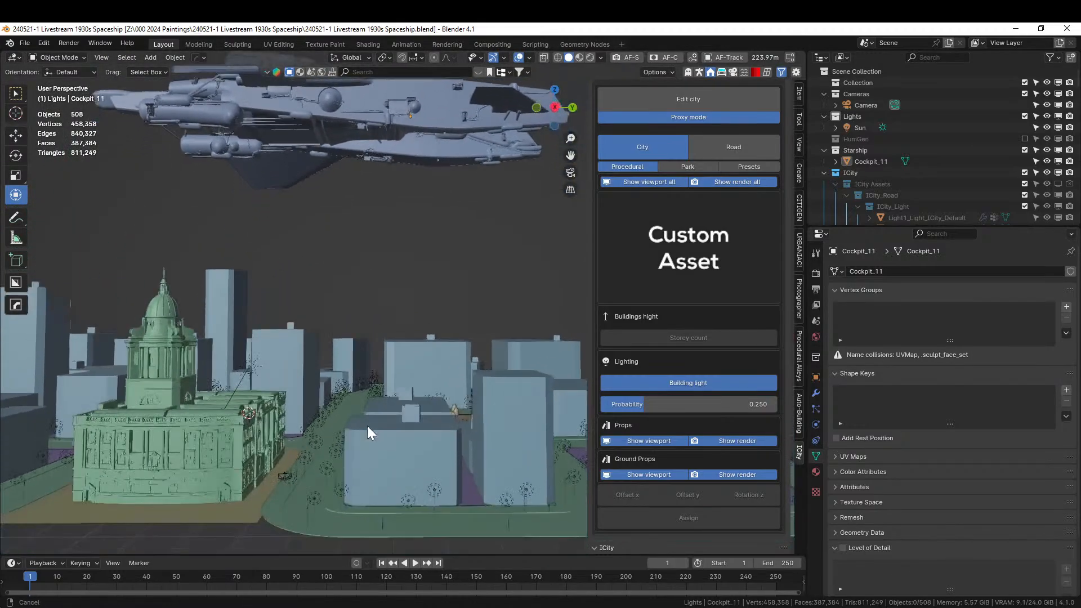
{"action": "key", "text": "KP_0"}
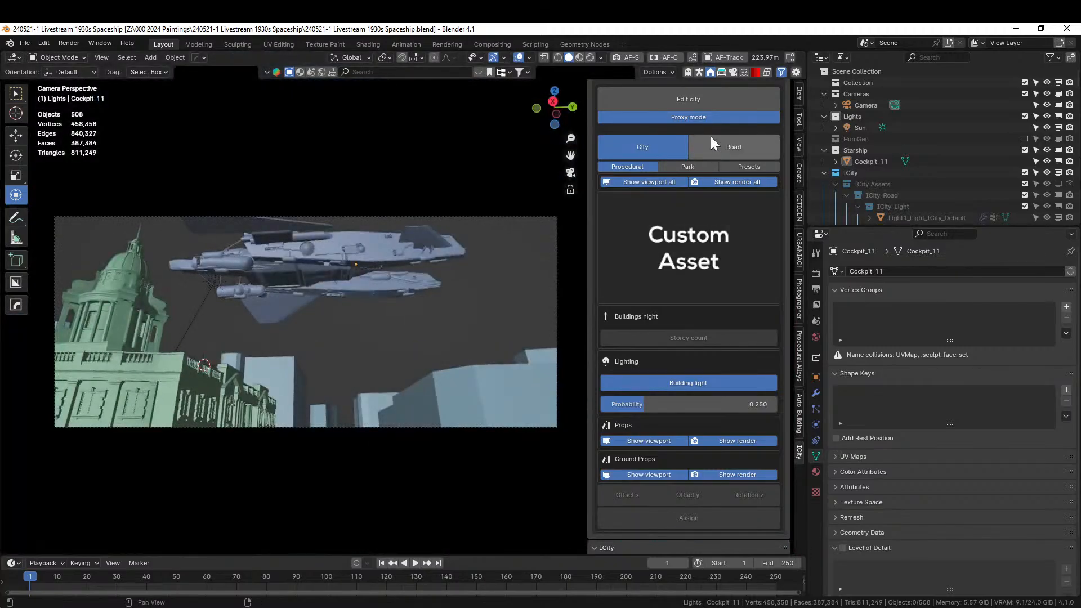
{"action": "left_click", "coordinate": [697, 117]}
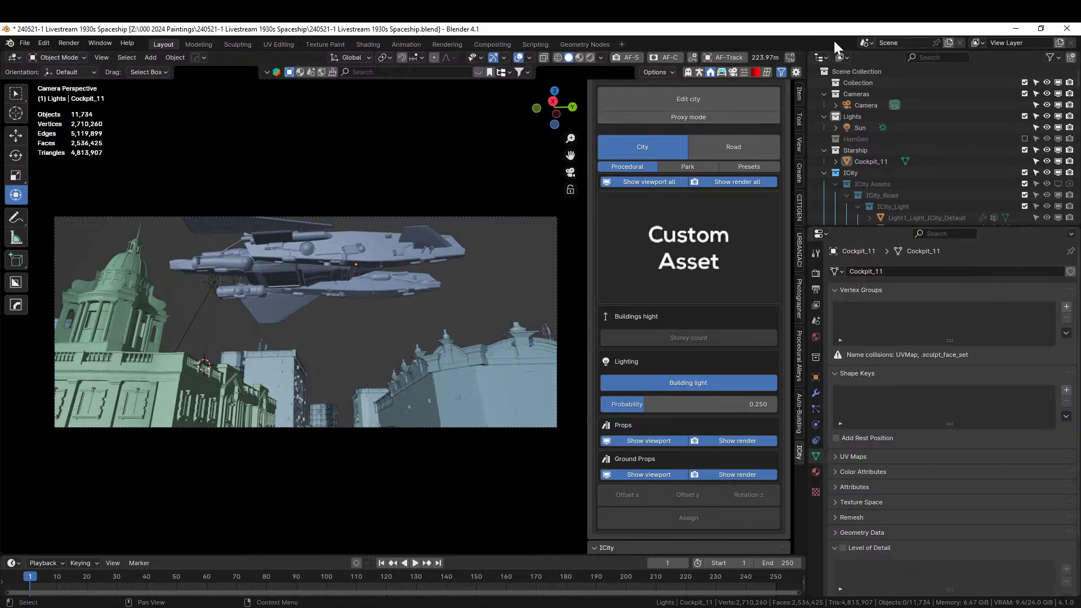
{"action": "left_click", "coordinate": [591, 57]}
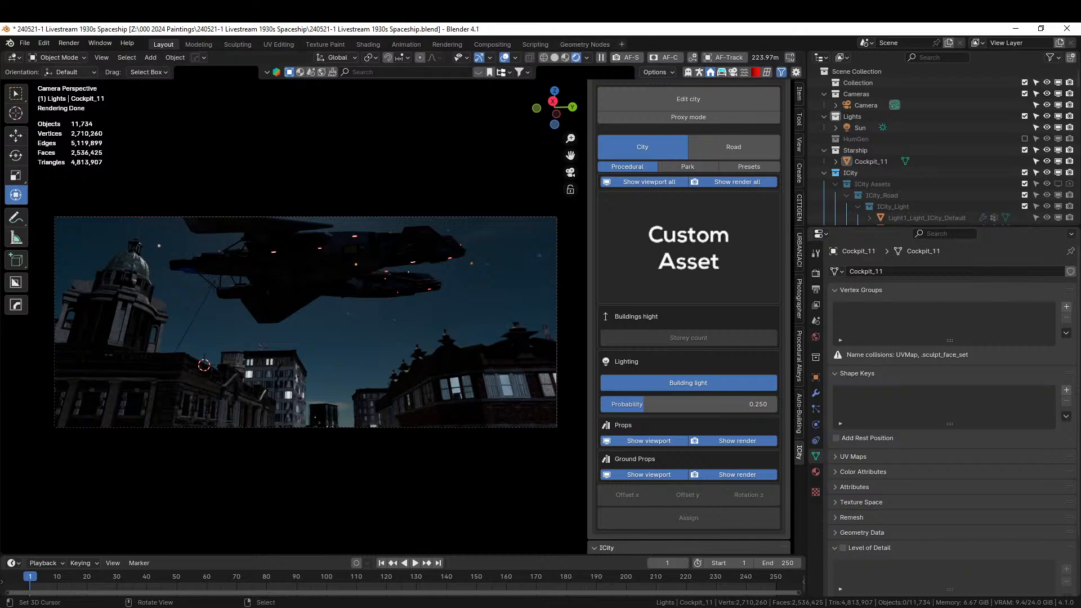
{"action": "left_click", "coordinate": [556, 57]}
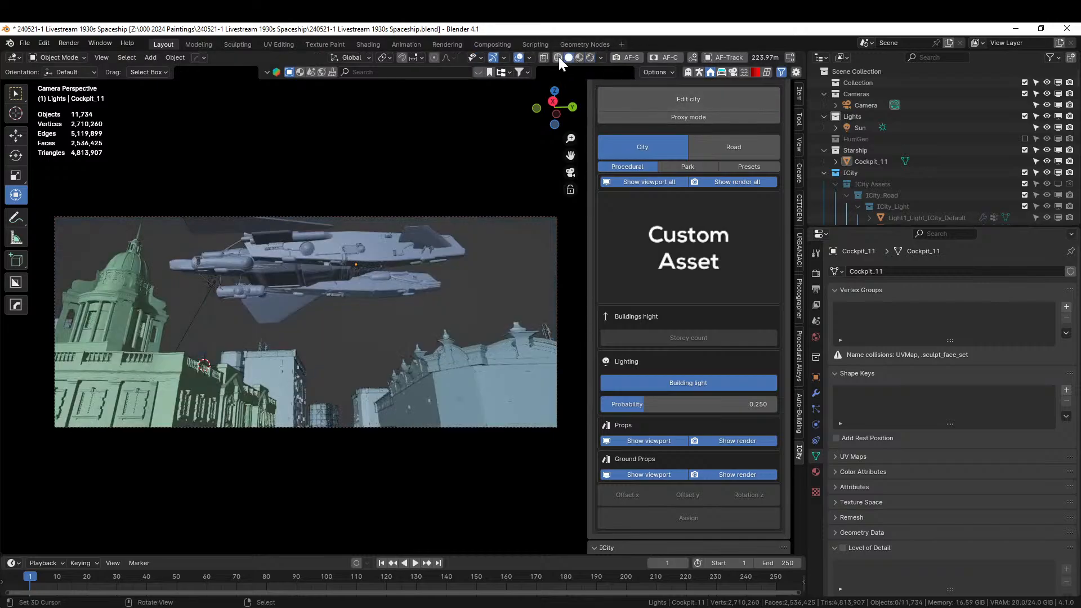
Add a GodRay Fog Noise volume to the city with Alt Tab Easy Fog 2
{"action": "left_click", "coordinate": [732, 72]}
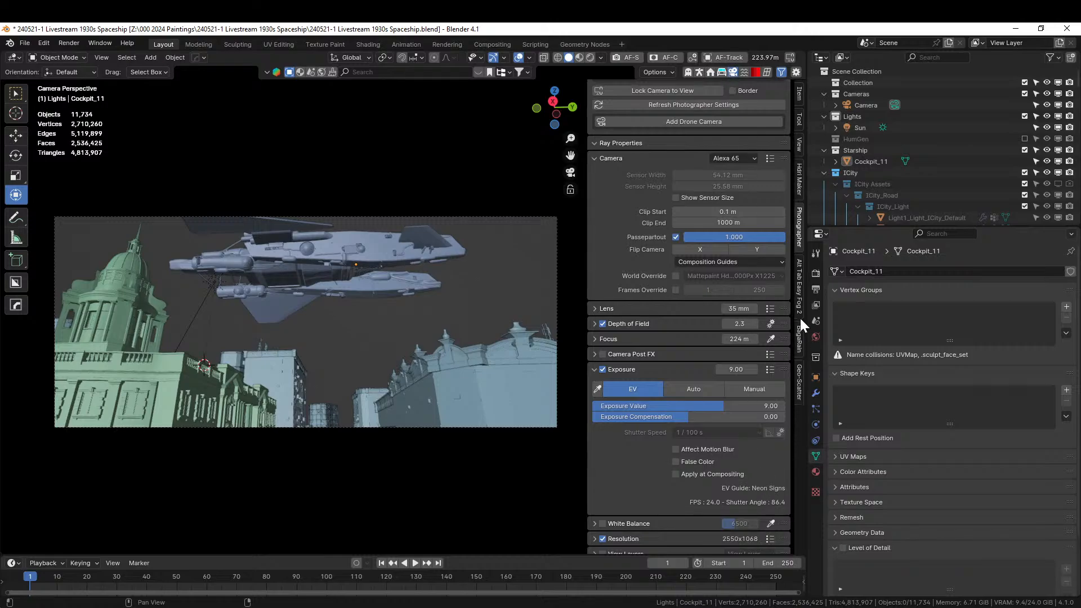
{"action": "left_click", "coordinate": [799, 297]}
{"action": "left_click", "coordinate": [682, 173]}
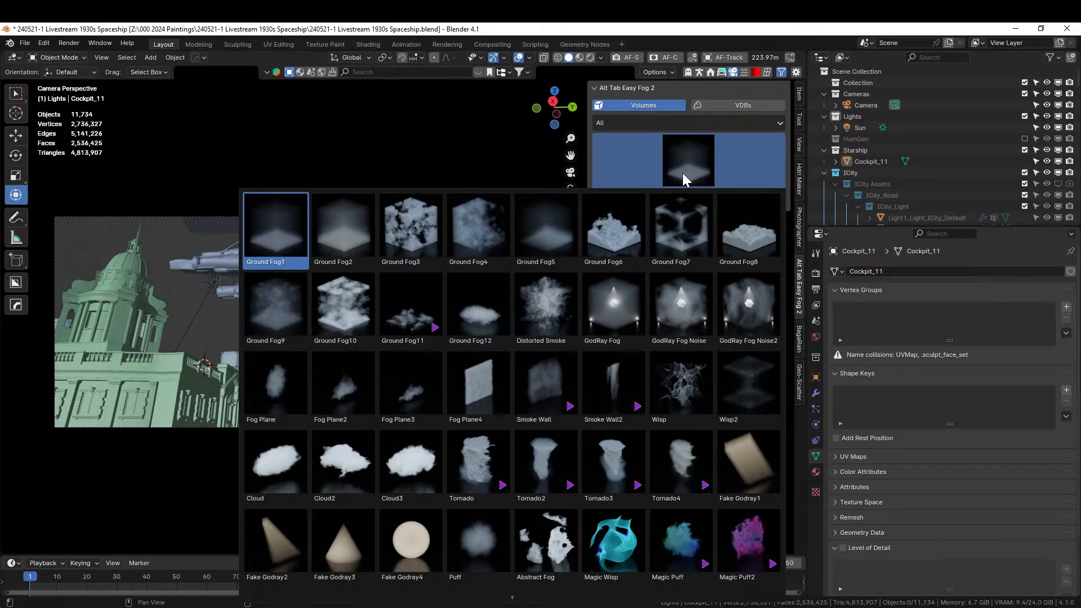
{"action": "left_click", "coordinate": [692, 311]}
{"action": "middle_click_drag", "start_coordinate": [462, 336], "coordinate": [457, 400]}
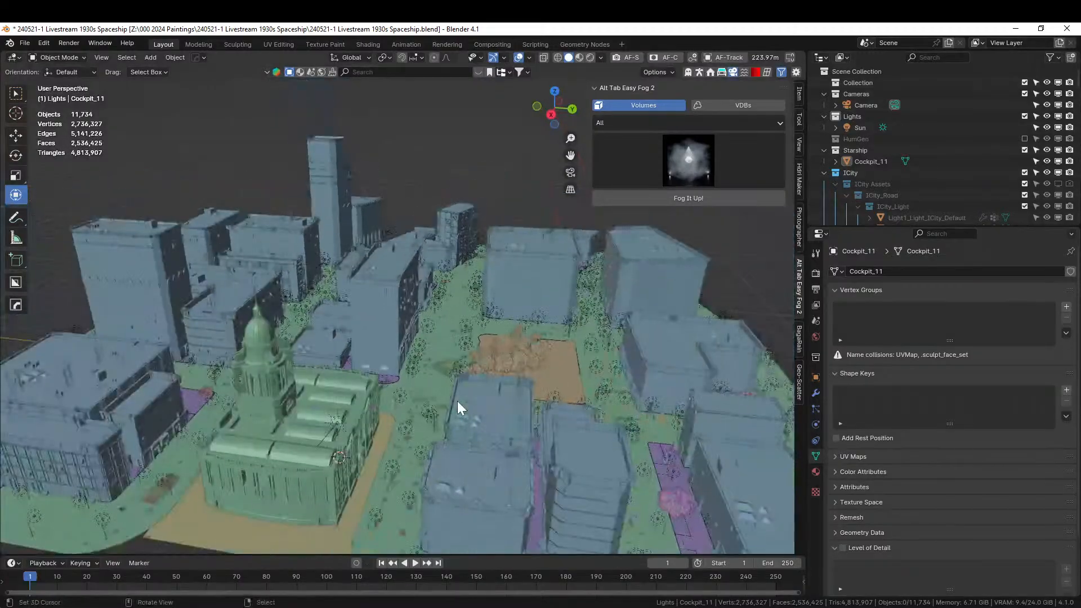
{"action": "left_click", "coordinate": [693, 198]}
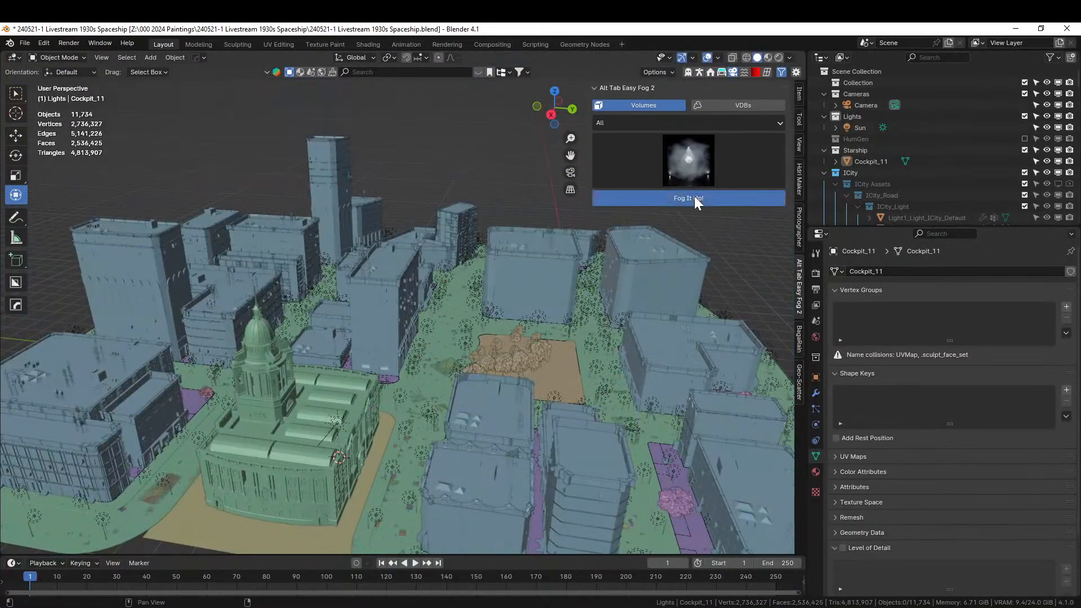
Scale the fog volume uniformly by about 4, and by about 3.2 in X and Y only
{"action": "middle_click_drag", "start_coordinate": [321, 458], "coordinate": [346, 431]}
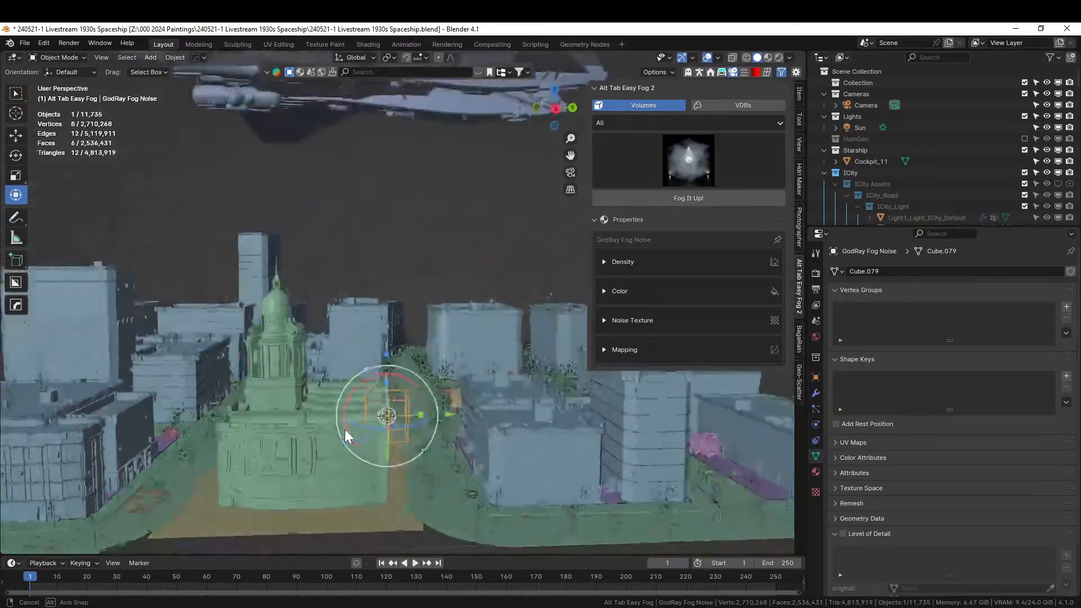
{"action": "key", "text": "s"}
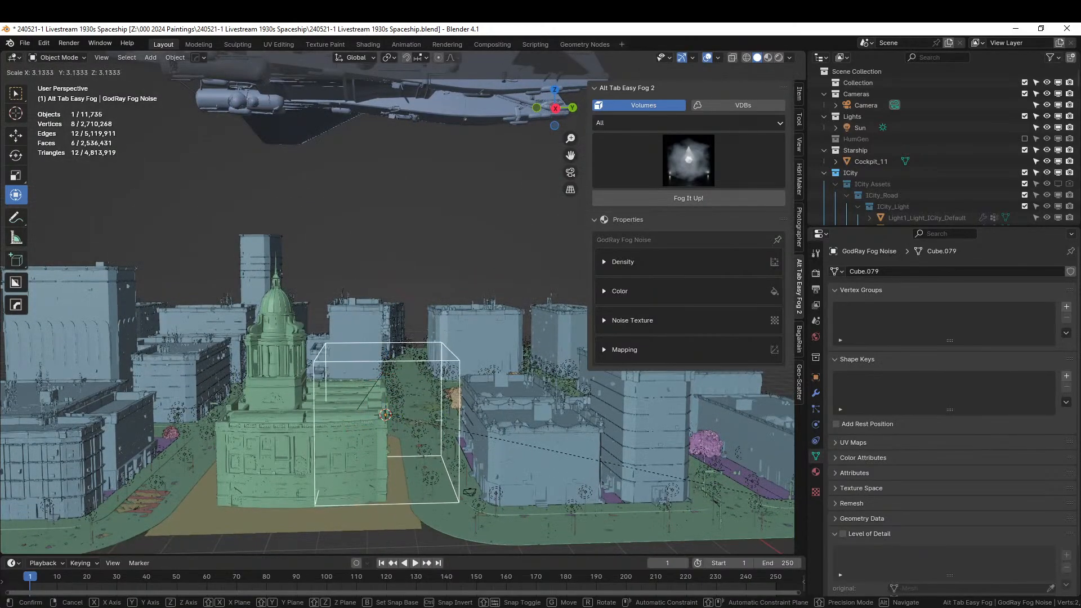
{"action": "left_click", "coordinate": [112, 528]}
{"action": "key", "text": "KP_0"}
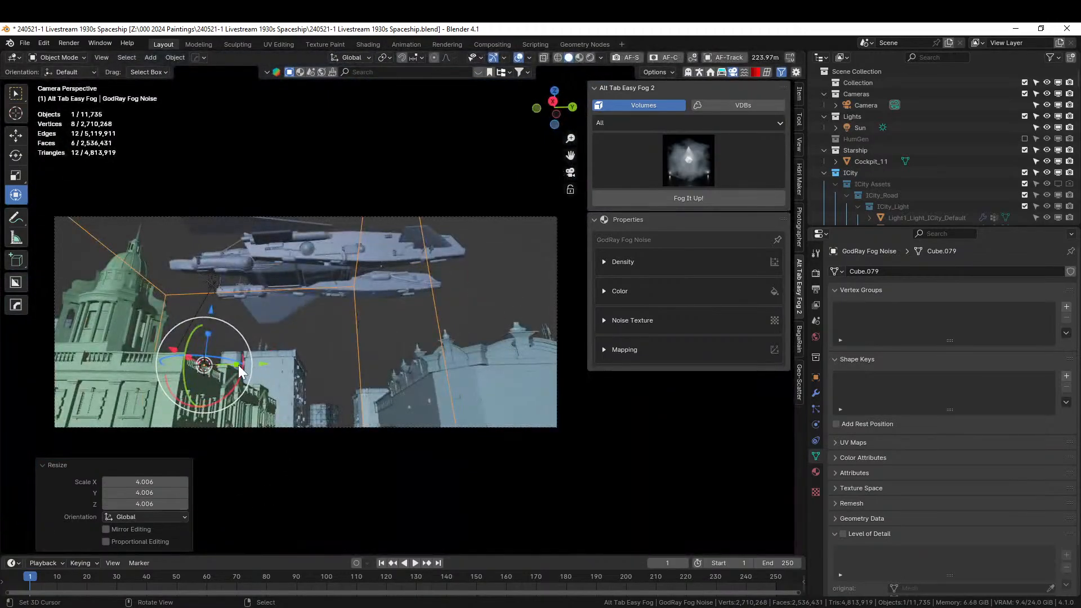
{"action": "key", "text": "s"}
{"action": "key", "text": "shift+z"}
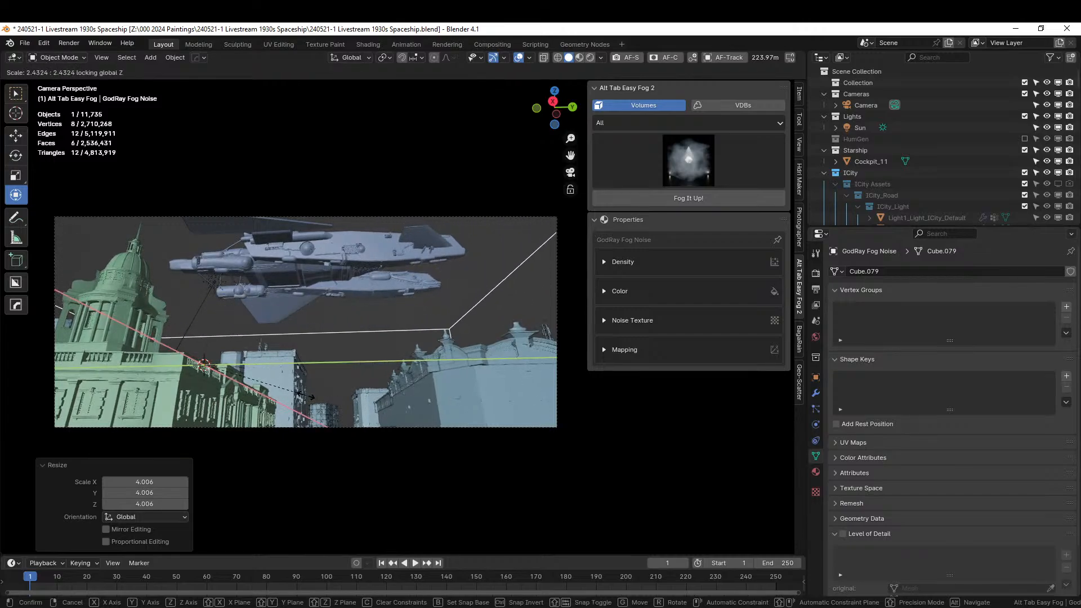
{"action": "left_click", "coordinate": [331, 404]}
Move the fog volume about -27 m in X and -25 m in Y, and apply its rotation and scale
{"action": "middle_click_drag", "start_coordinate": [331, 404], "coordinate": [242, 519]}
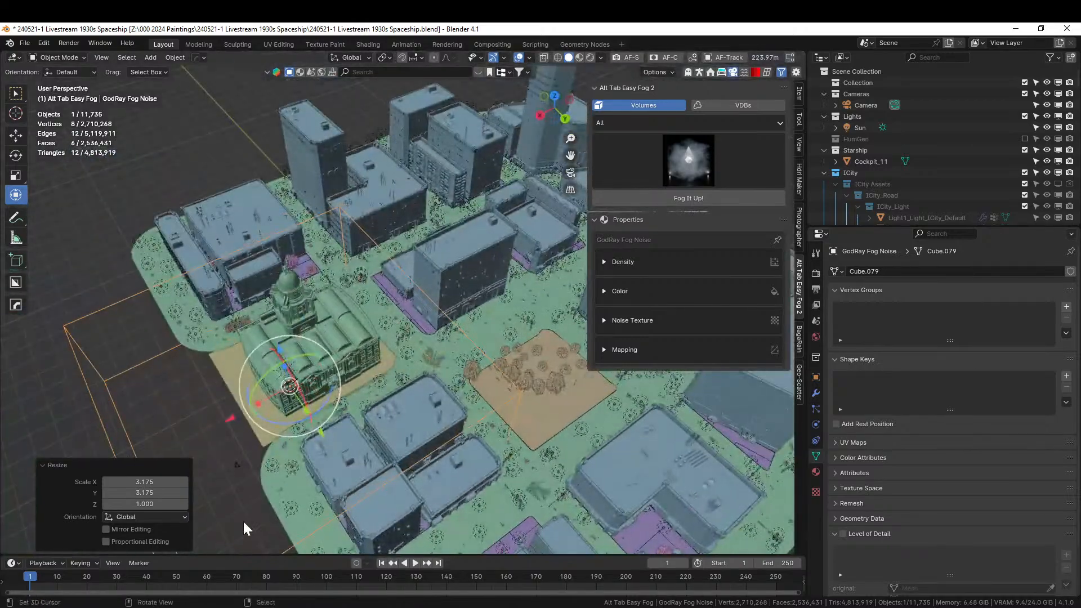
{"action": "key", "text": "KP_7"}
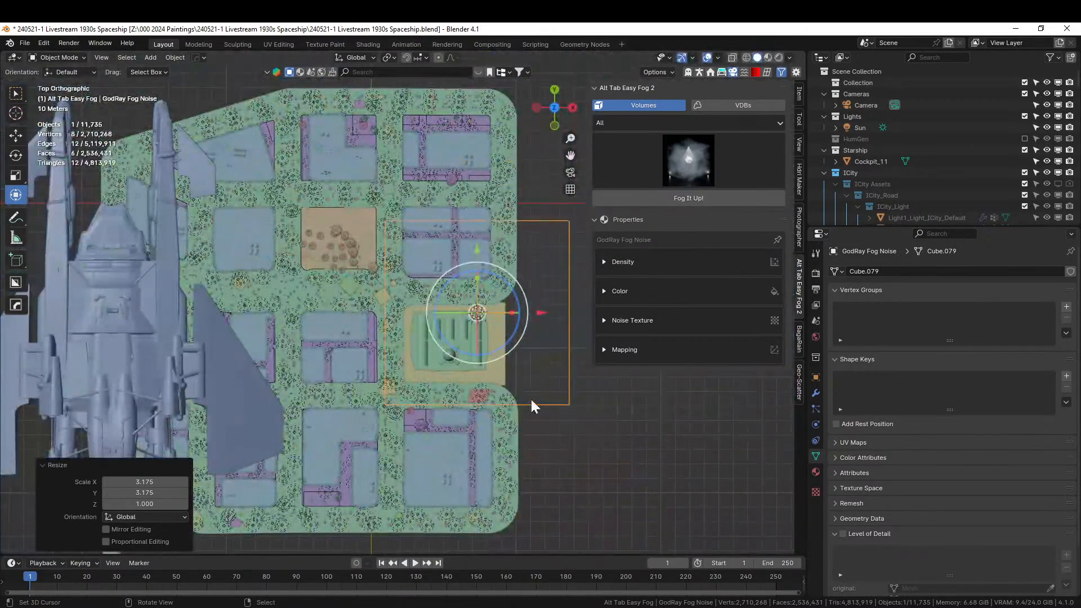
{"action": "key", "text": "g"}
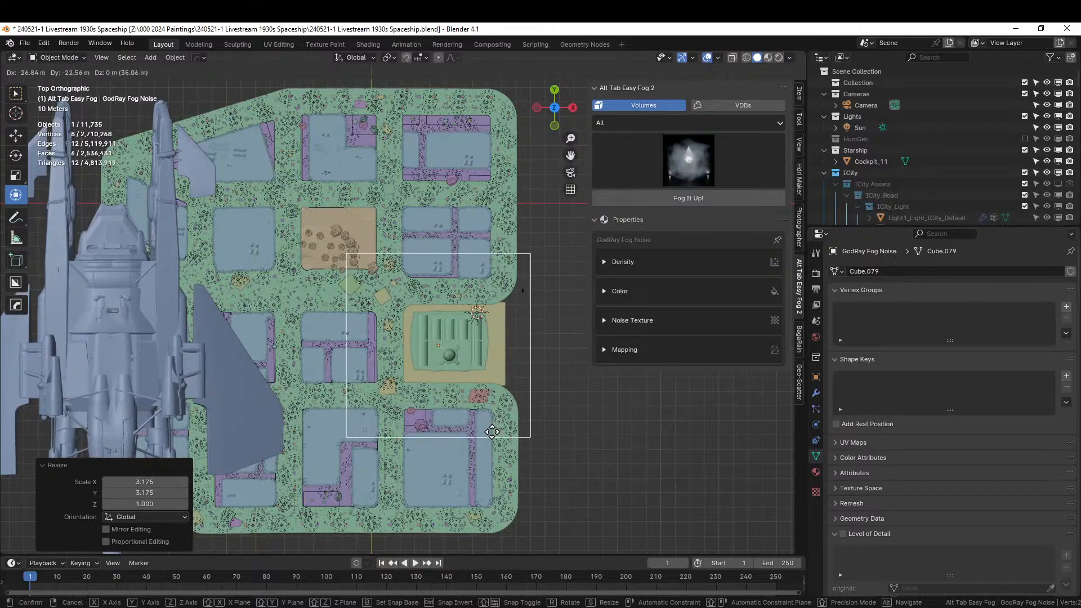
{"action": "left_click", "coordinate": [492, 437]}
{"action": "key", "text": "KP_0"}
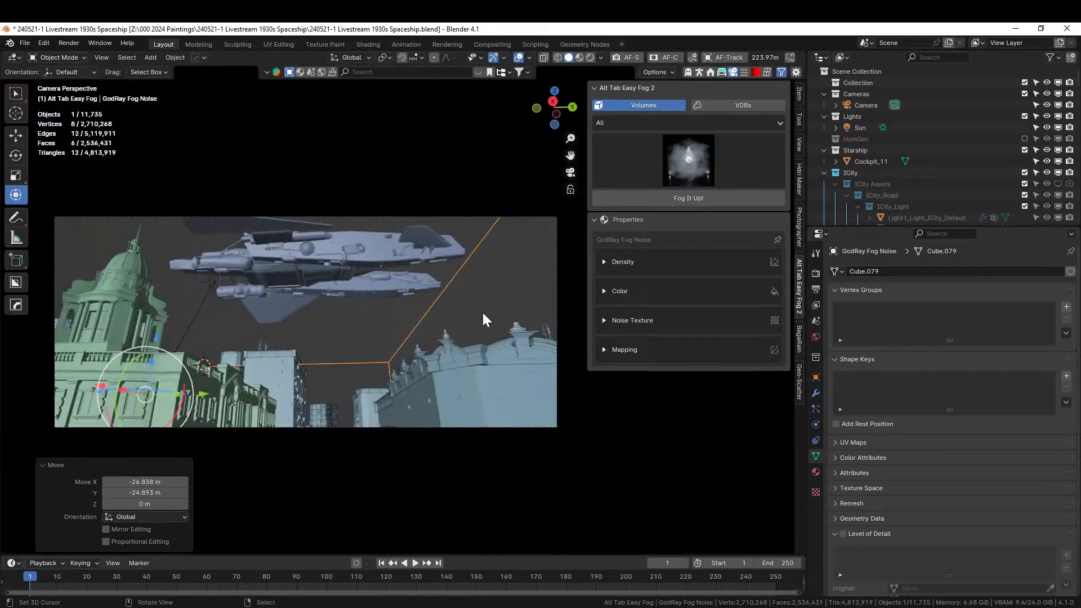
{"action": "key", "text": "ctrl+a"}
{"action": "left_click", "coordinate": [445, 312]}
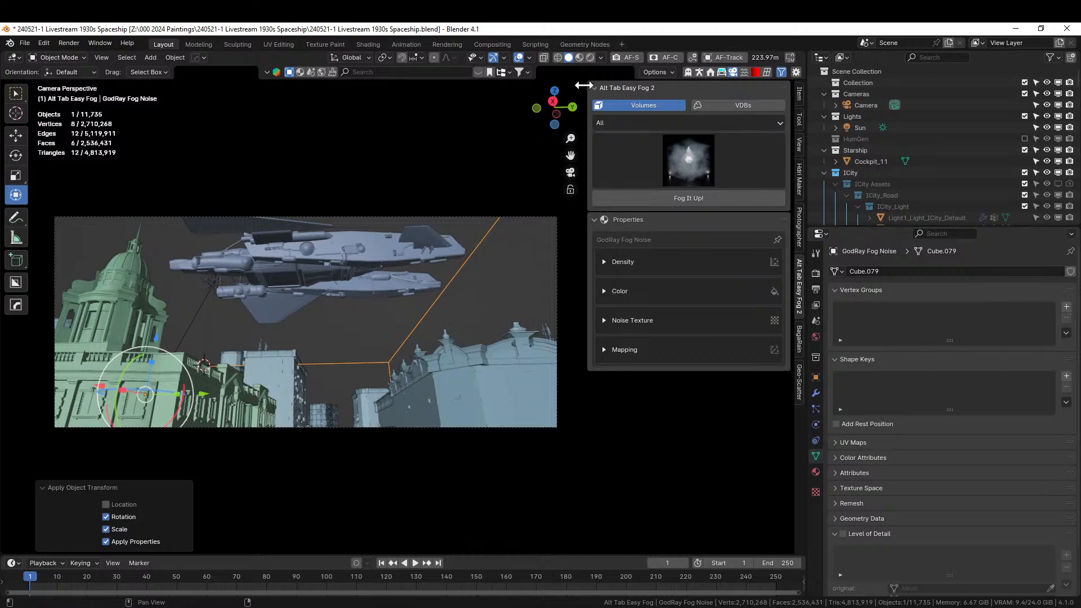
Switch the camera view to rendered shading and set the fog's density to 0.1
{"action": "left_click", "coordinate": [590, 57]}
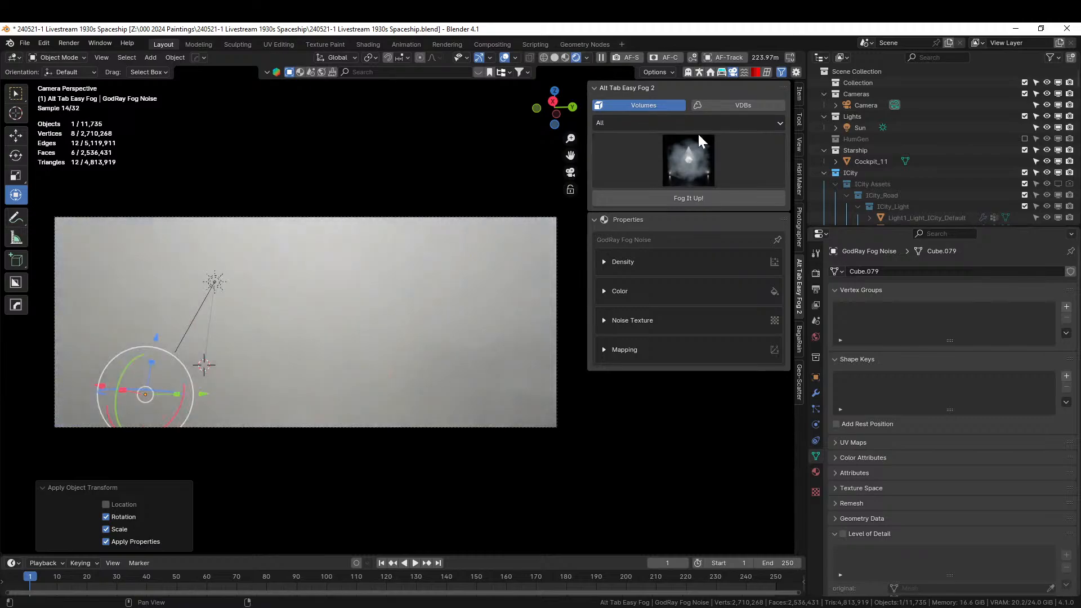
{"action": "left_click", "coordinate": [602, 262]}
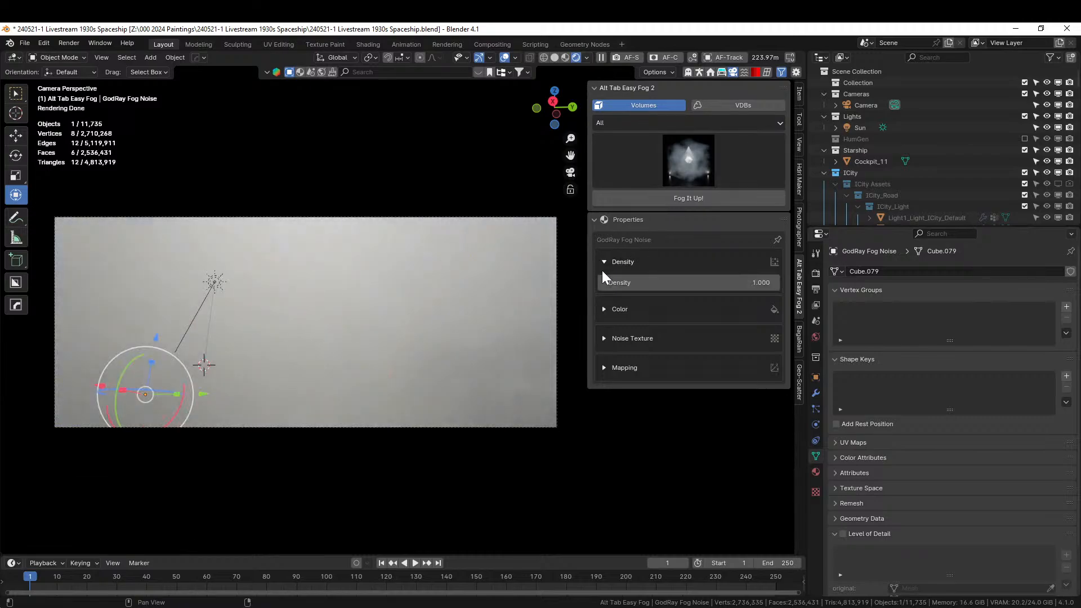
{"action": "left_click", "coordinate": [707, 282]}
{"action": "type", "text": "0.1"}
{"action": "key", "text": "Return"}
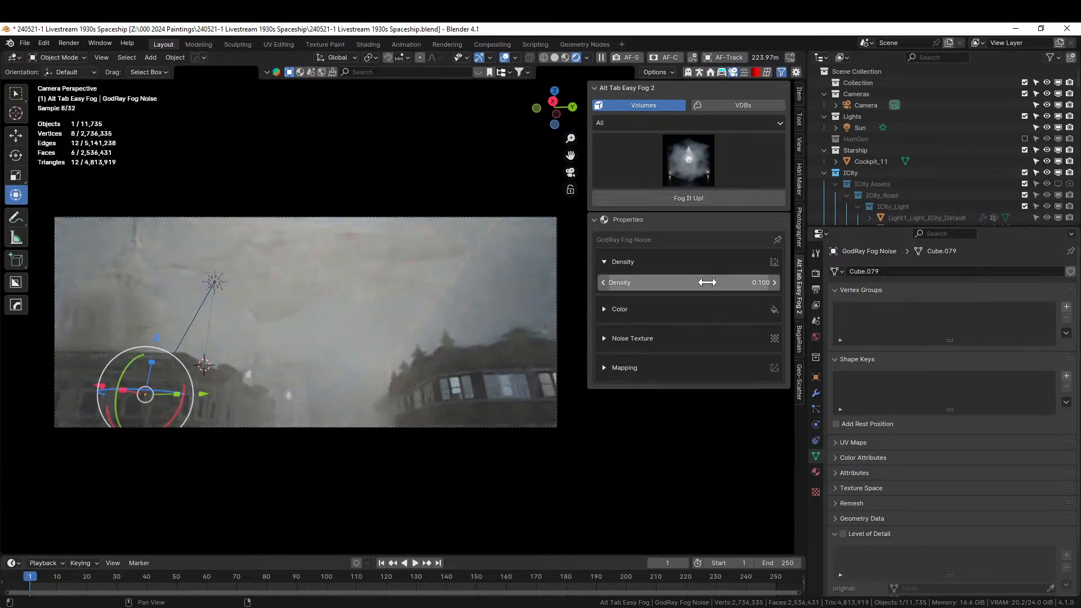
Set the GodRay Fog Noise volume's density to 0.05
{"action": "left_click", "coordinate": [707, 282]}
{"action": "type", "text": "0.05"}
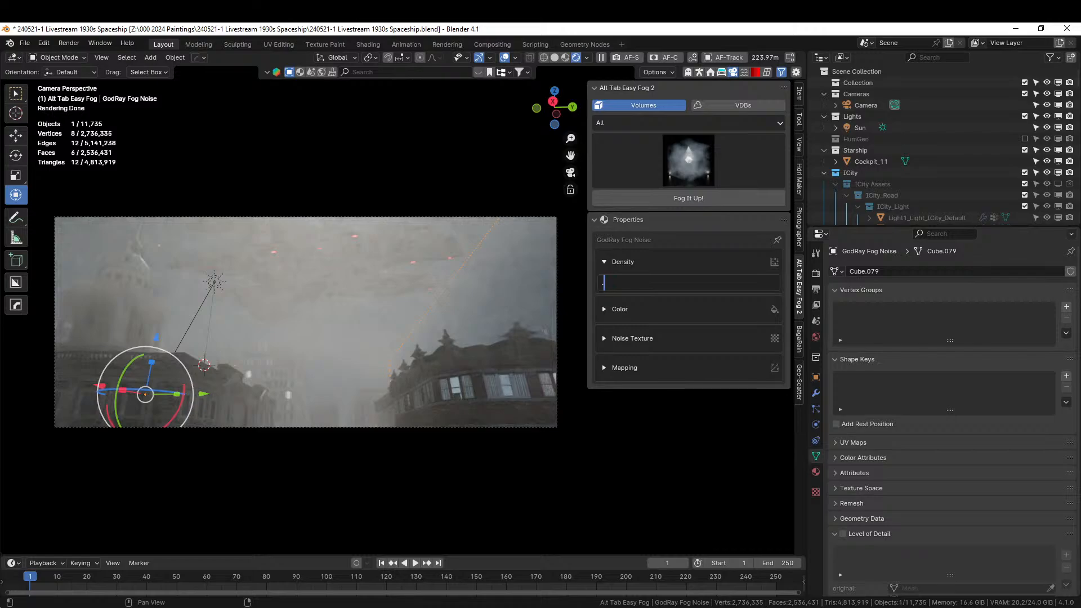
{"action": "key", "text": "Return"}
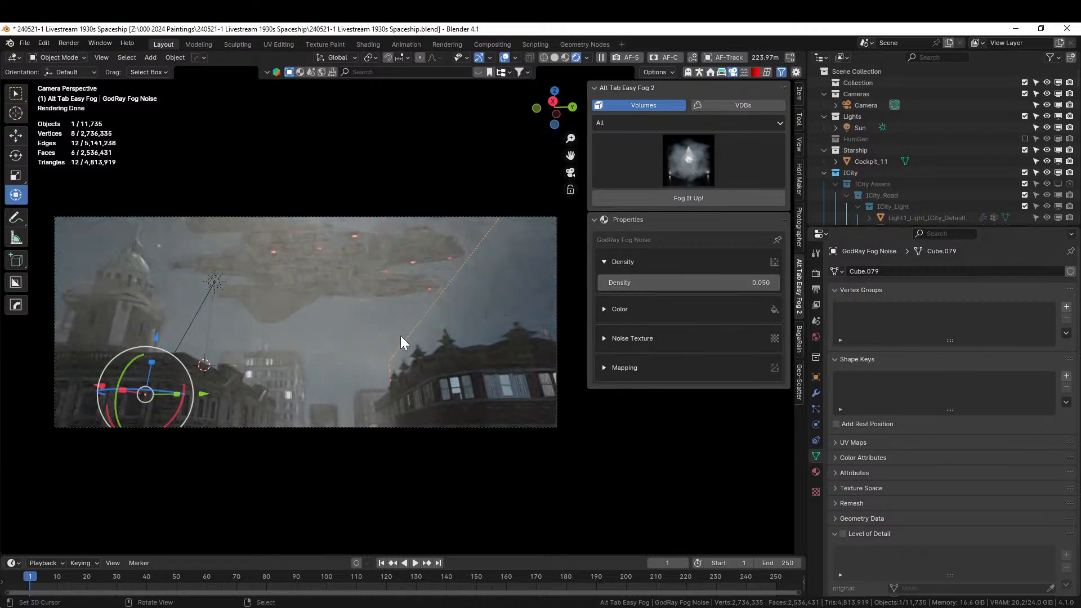
Set the Sun light's irradiance to 0.2 W/m2 and deselect it
{"action": "left_click", "coordinate": [215, 283]}
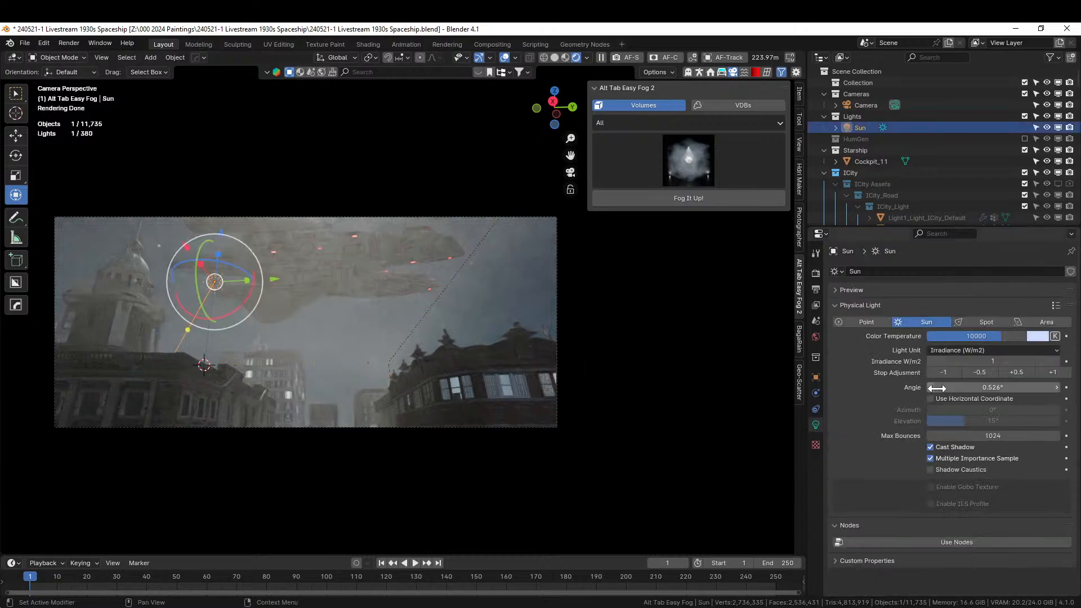
{"action": "left_click", "coordinate": [995, 363]}
{"action": "key", "text": "BackSpace"}
{"action": "type", "text": "3"}
{"action": "key", "text": "Return"}
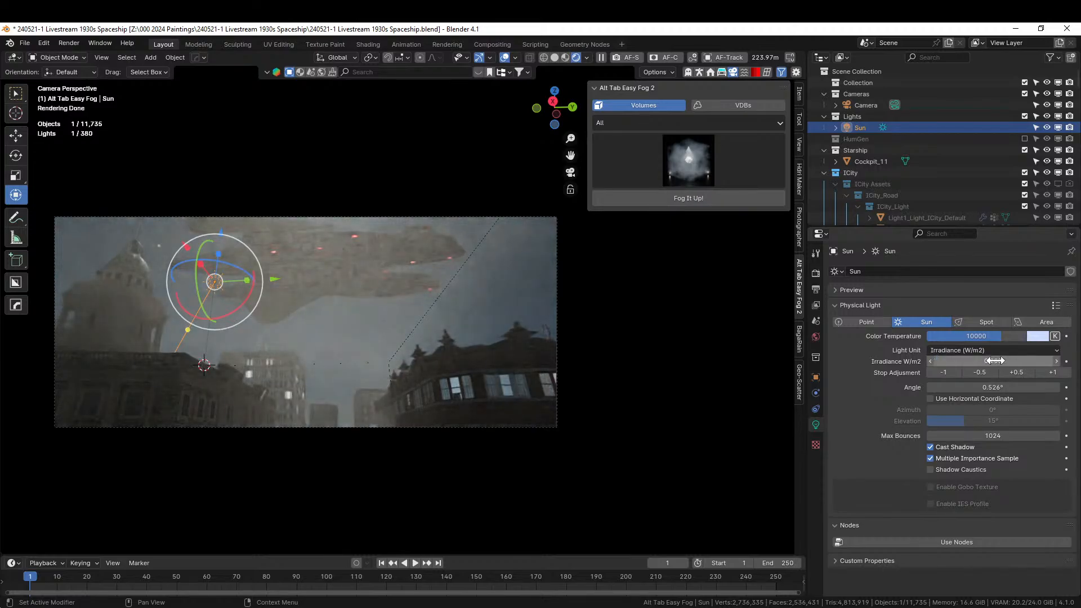
{"action": "left_click", "coordinate": [629, 372]}
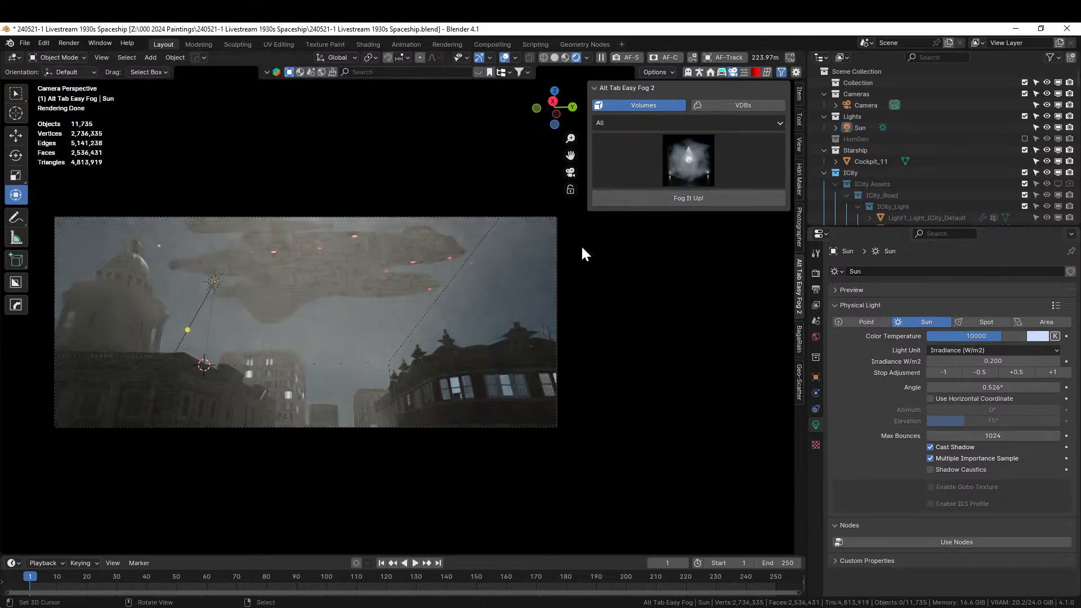
Darken the GodRay Fog Noise volume's color to a value of about 0.56 and give it a faint yellowish tint
{"action": "left_click", "coordinate": [822, 172]}
{"action": "left_click", "coordinate": [894, 195]}
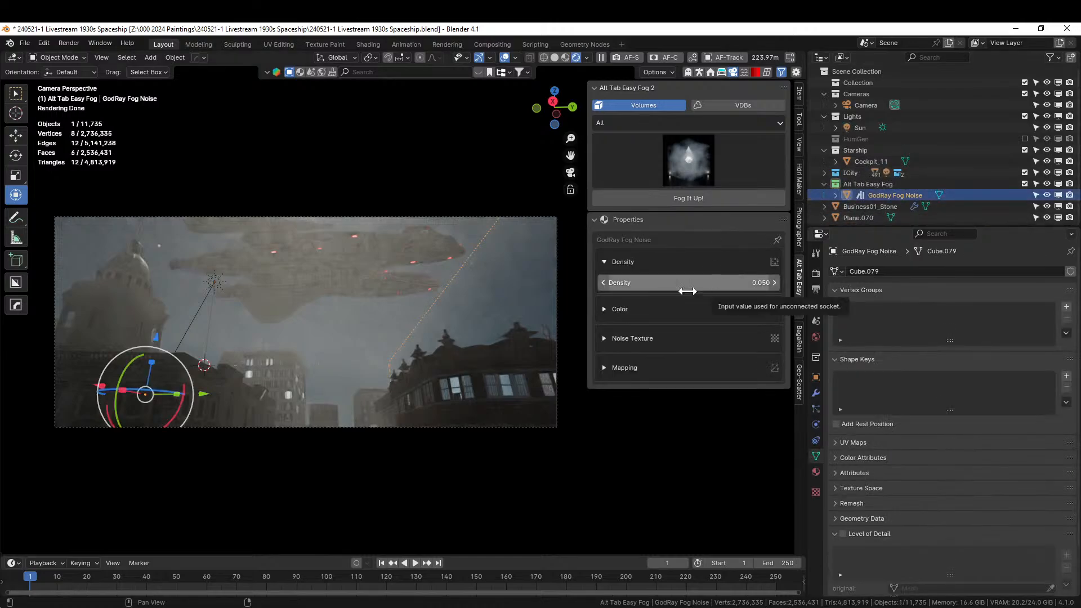
{"action": "left_click", "coordinate": [604, 309]}
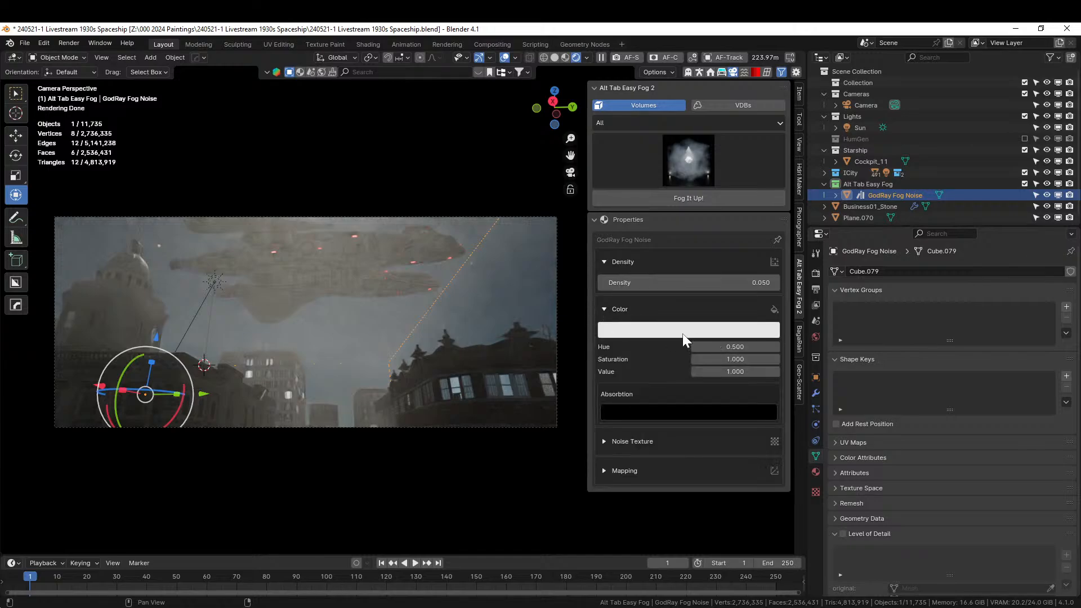
{"action": "left_click", "coordinate": [708, 333]}
{"action": "left_click_drag", "start_coordinate": [712, 169], "coordinate": [712, 173]}
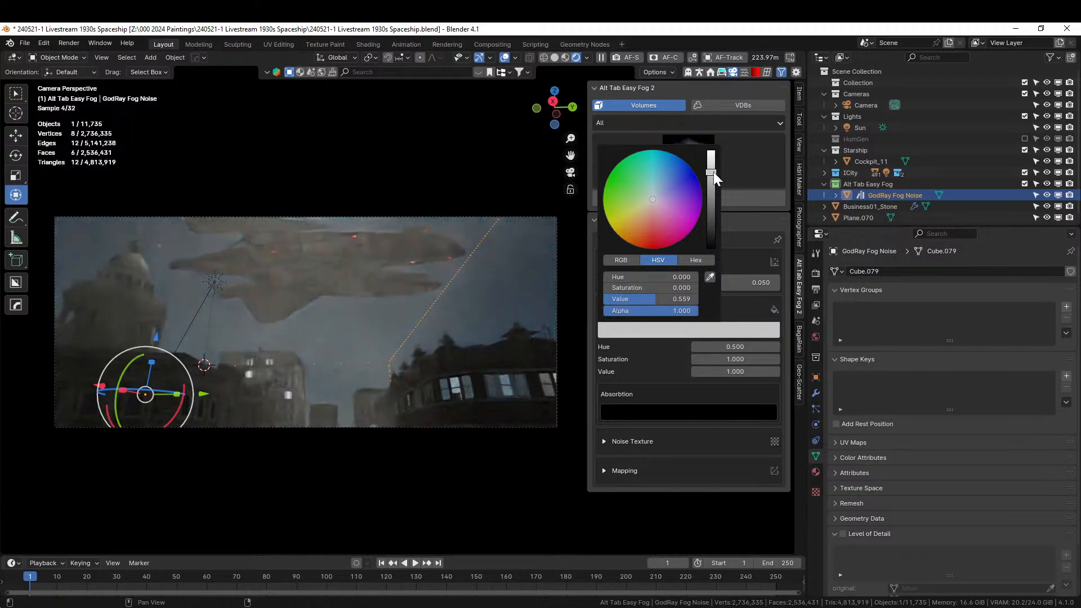
{"action": "left_click", "coordinate": [650, 201]}
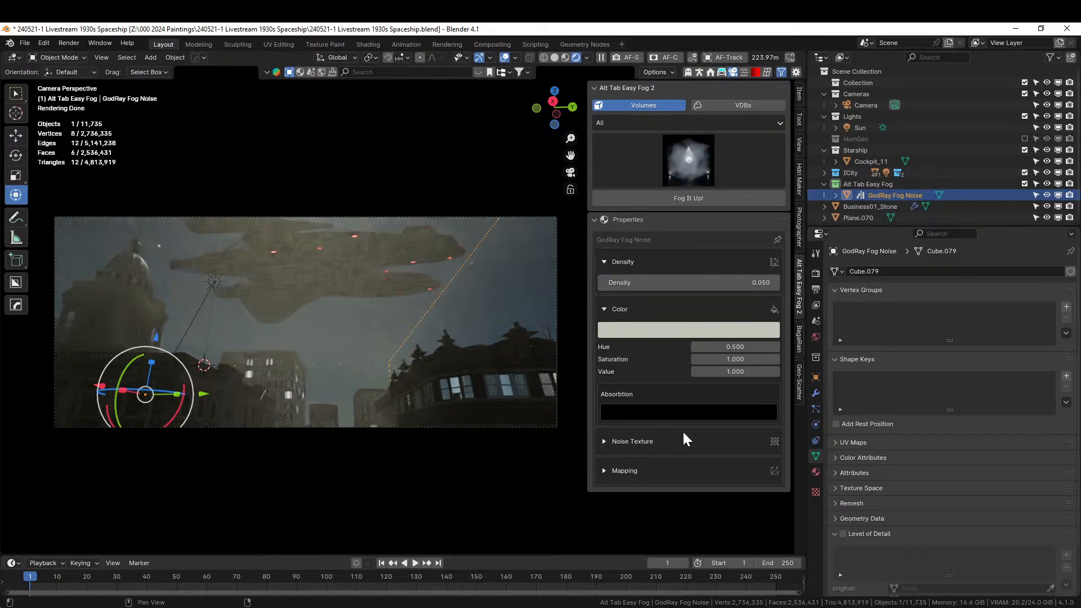
Try fog densities of 0.01 and 0.02 and settle on 0.03
{"action": "left_click", "coordinate": [724, 282]}
{"action": "type", "text": "0.01"}
{"action": "key", "text": "Return"}
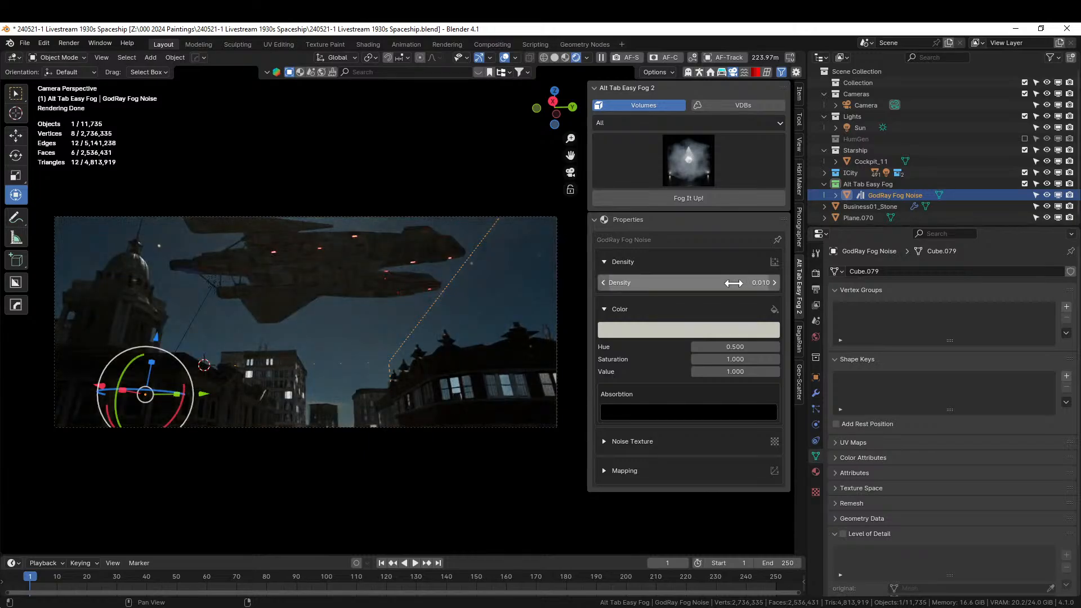
{"action": "left_click", "coordinate": [732, 282]}
{"action": "type", "text": ".02"}
{"action": "key", "text": "Return"}
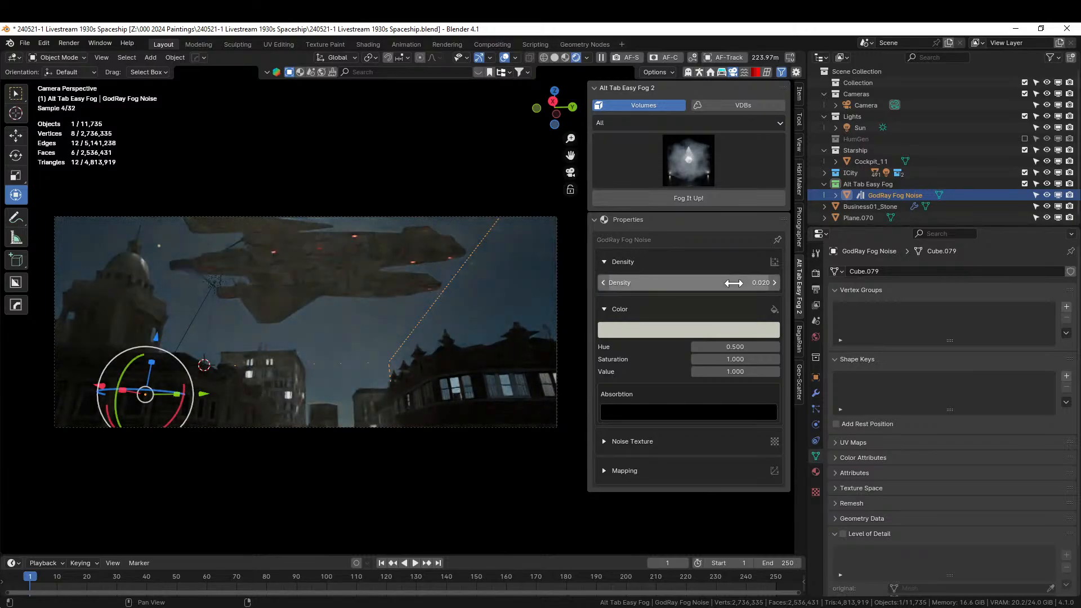
{"action": "left_click", "coordinate": [733, 282]}
{"action": "type", "text": ".03"}
{"action": "key", "text": "Return"}
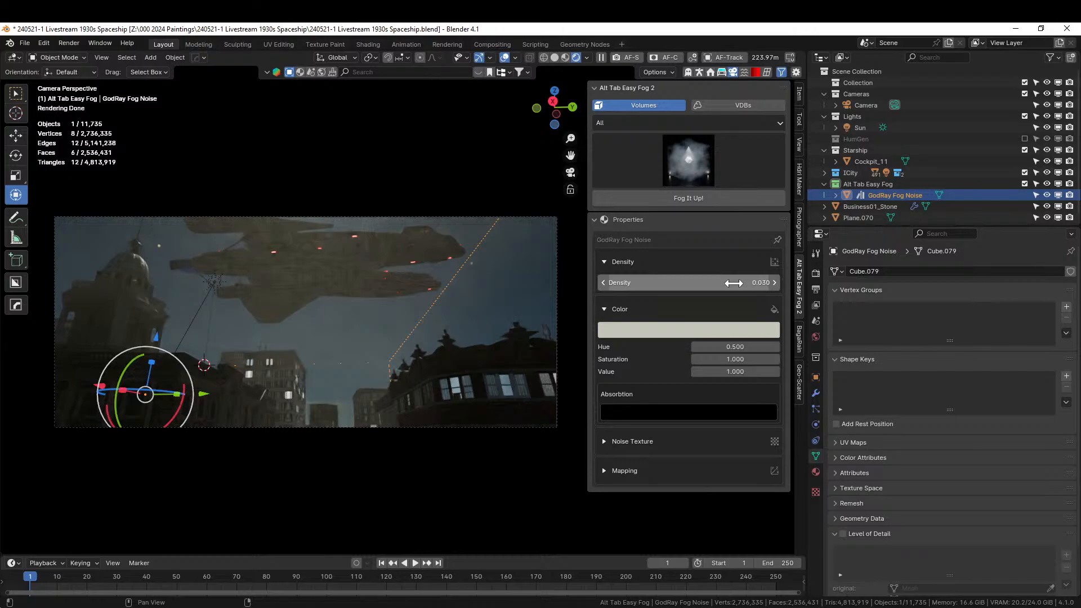
Move the starship along Y toward the right side of the camera frame and lower it within the frame along X
{"action": "left_click", "coordinate": [354, 243]}
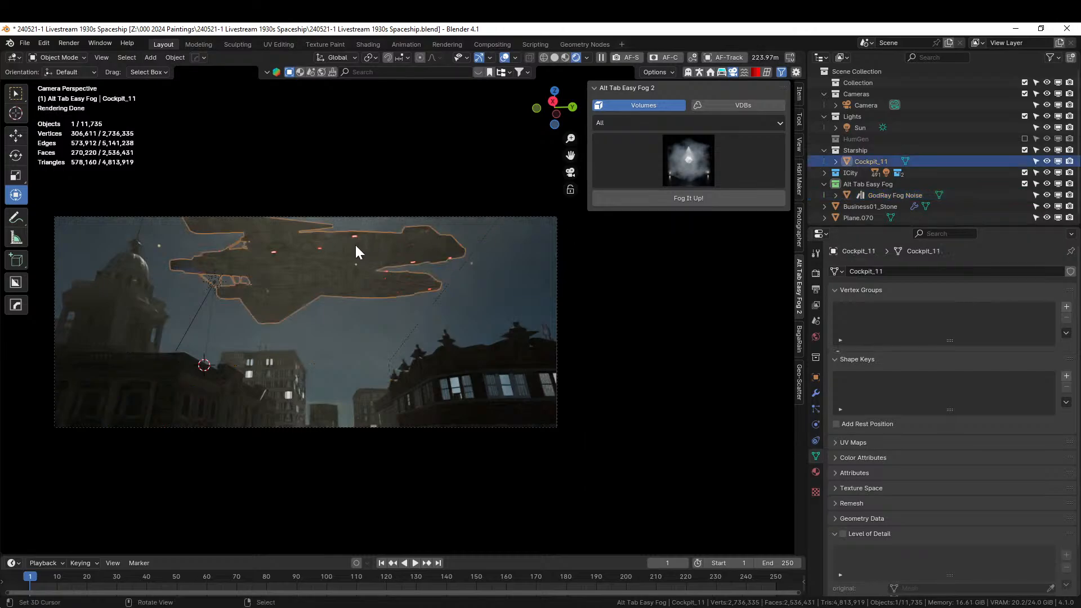
{"action": "left_click_drag", "start_coordinate": [415, 261], "coordinate": [484, 313]}
{"action": "left_click", "coordinate": [681, 489]}
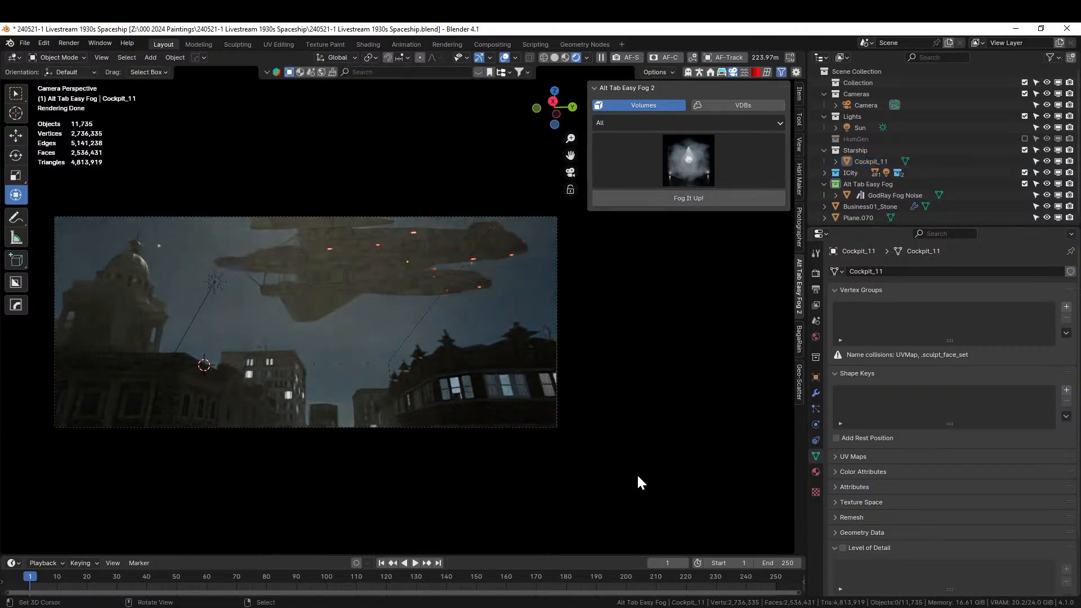
{"action": "left_click", "coordinate": [352, 247]}
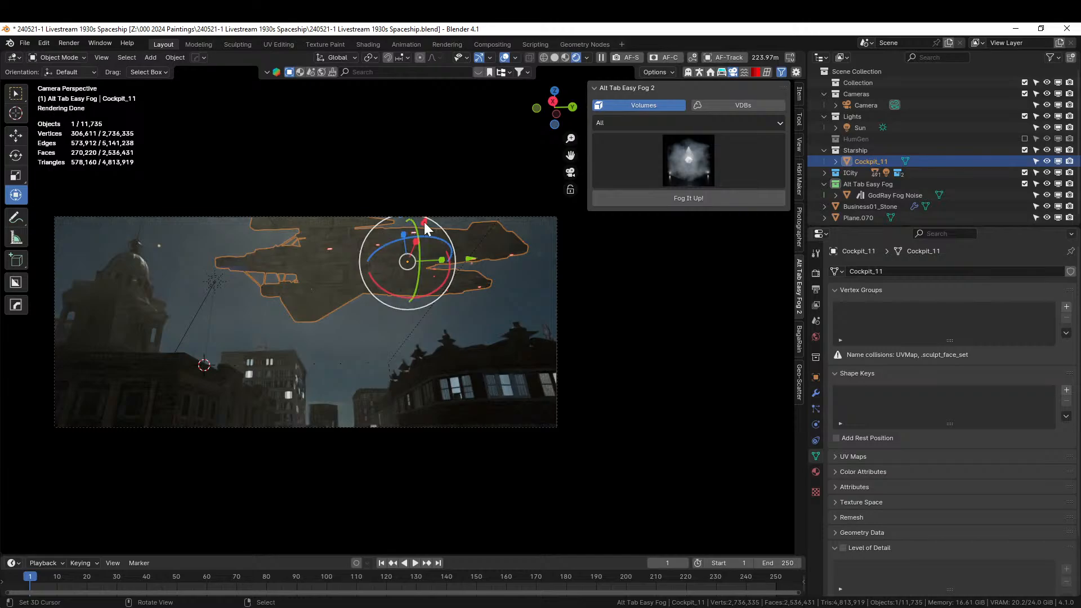
{"action": "mouse_move", "coordinate": [422, 228]}
{"action": "left_mouse_down"}
{"action": "mouse_move", "coordinate": [413, 239]}
{"action": "mouse_move", "coordinate": [422, 246]}
{"action": "left_mouse_up"}
{"action": "left_click", "coordinate": [648, 375]}
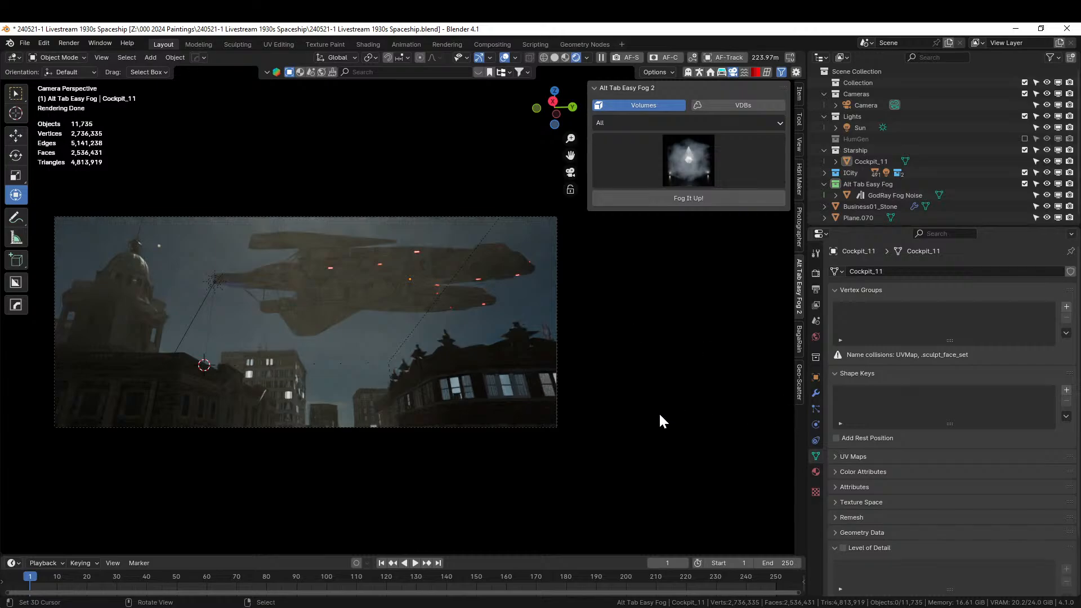
Replace the world background with the Mattepaint Hdri Seq049 2000Px X1263 image from the exr folder using HDRi Maker
{"action": "left_click", "coordinate": [798, 180]}
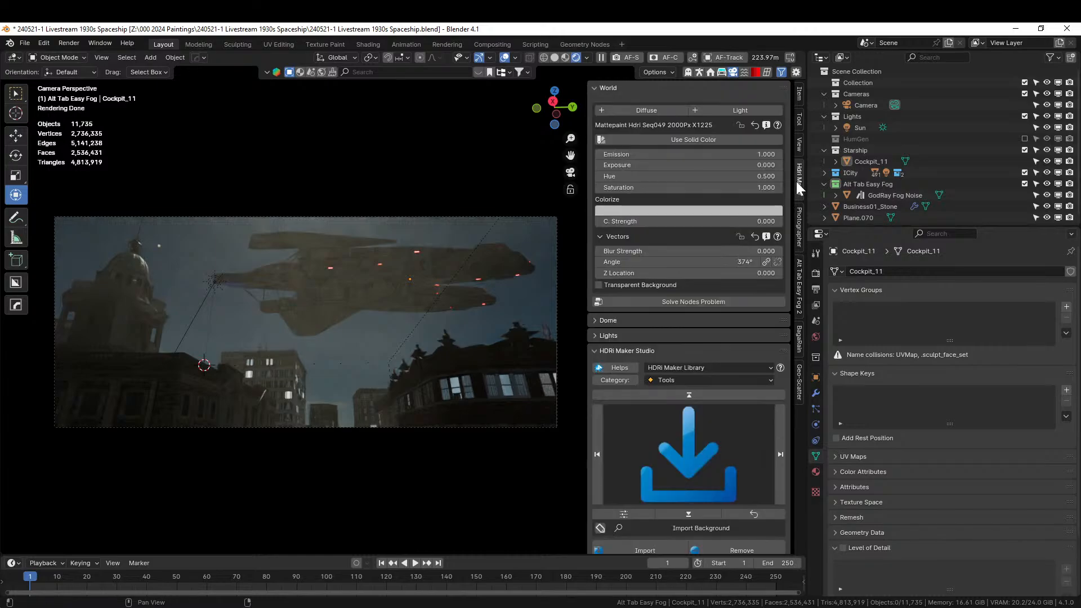
{"action": "scroll", "coordinate": [643, 516], "scroll_direction": "down", "scroll_amount": 3}
{"action": "left_click", "coordinate": [646, 494]}
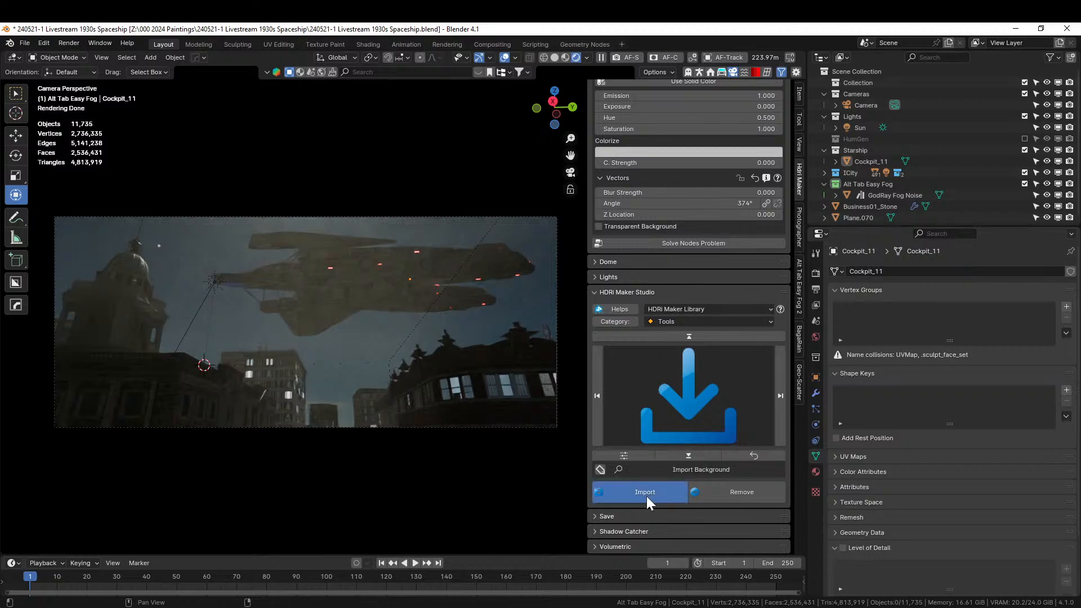
{"action": "scroll", "coordinate": [191, 462], "scroll_direction": "down", "scroll_amount": 4}
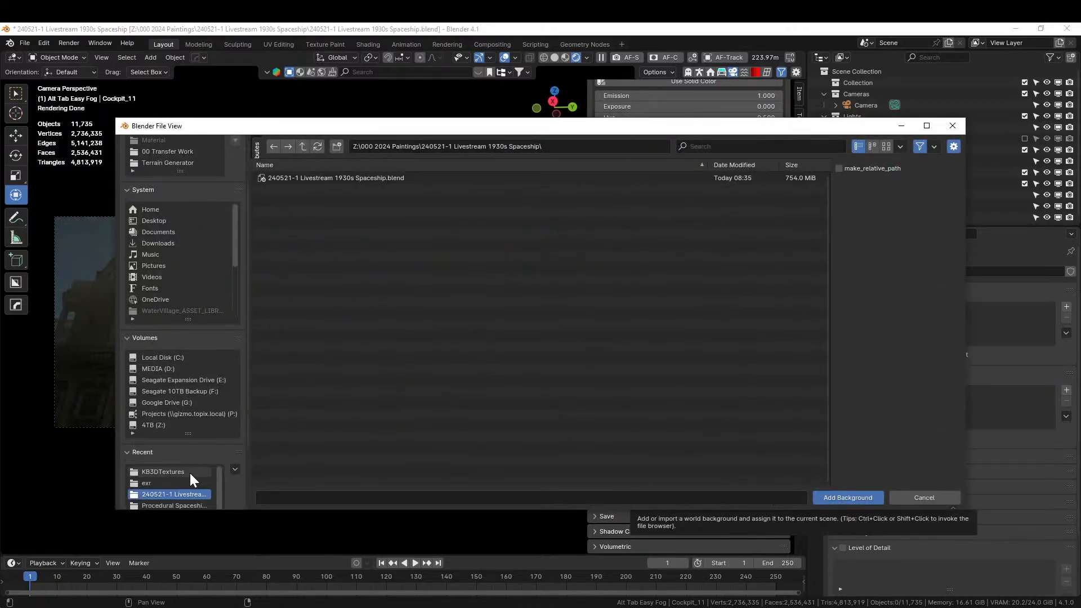
{"action": "left_click", "coordinate": [171, 482]}
{"action": "double_click", "coordinate": [383, 177]}
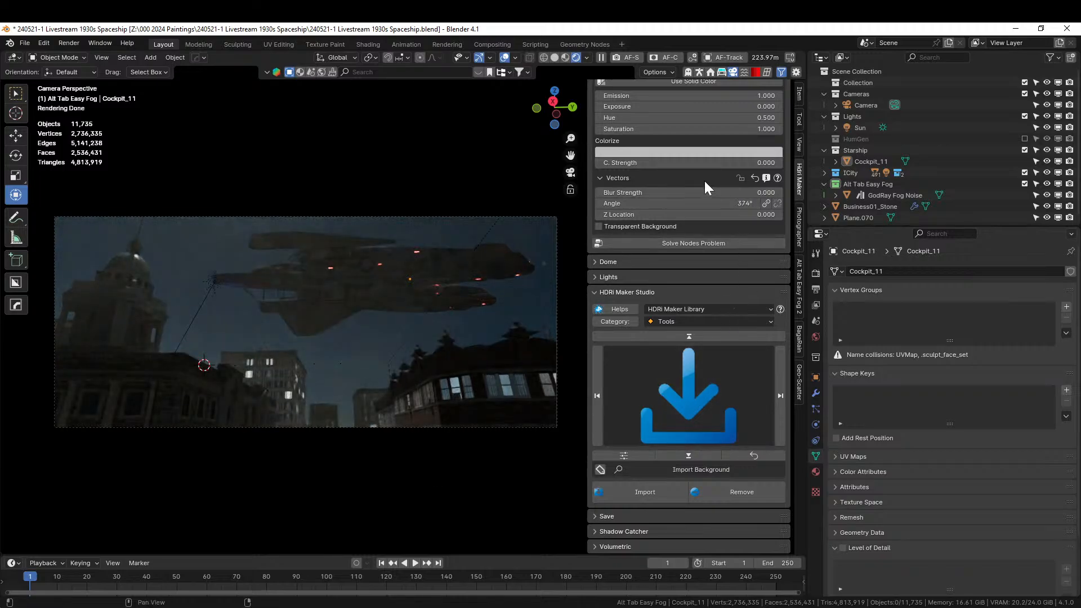
{"action": "scroll", "coordinate": [703, 231], "scroll_direction": "up", "scroll_amount": 3}
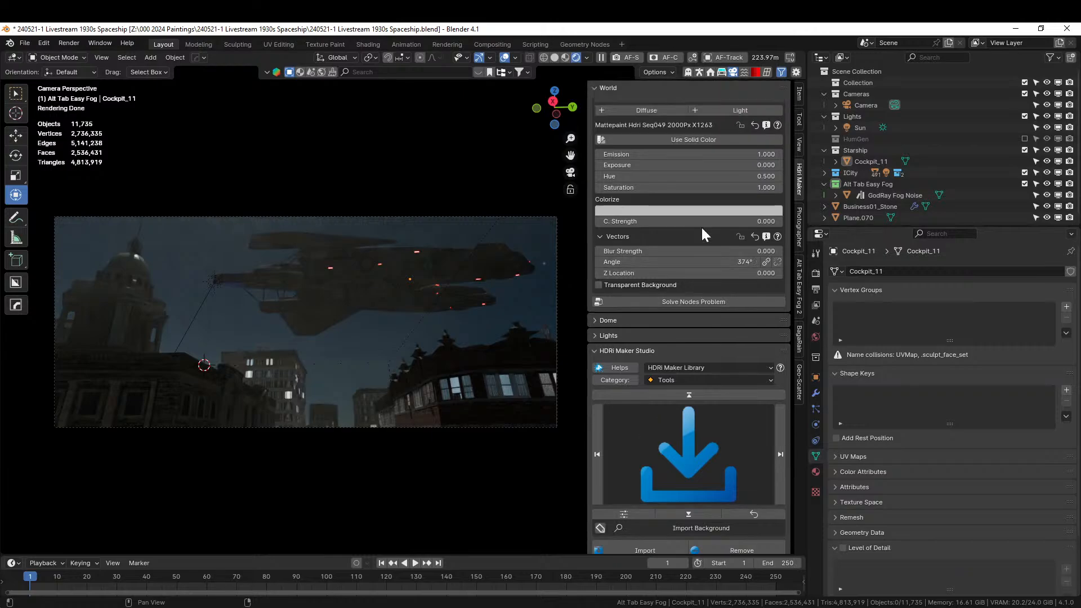
Set the world background's exposure to -1 and save the file
{"action": "left_click", "coordinate": [723, 165]}
{"action": "type", "text": "-1"}
{"action": "key", "text": "Return"}
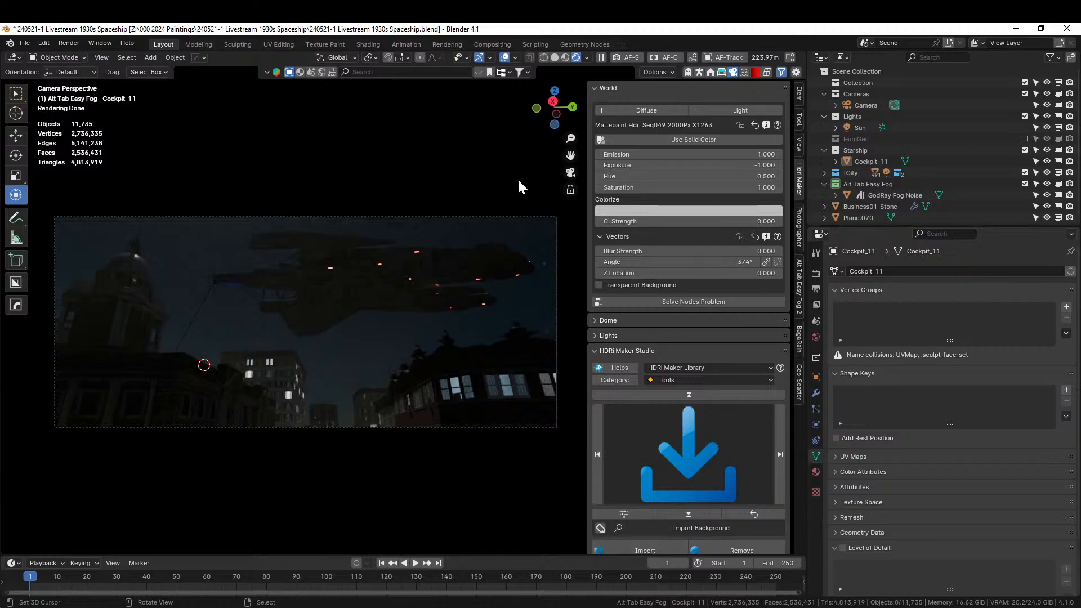
{"action": "key", "text": "ctrl+s"}
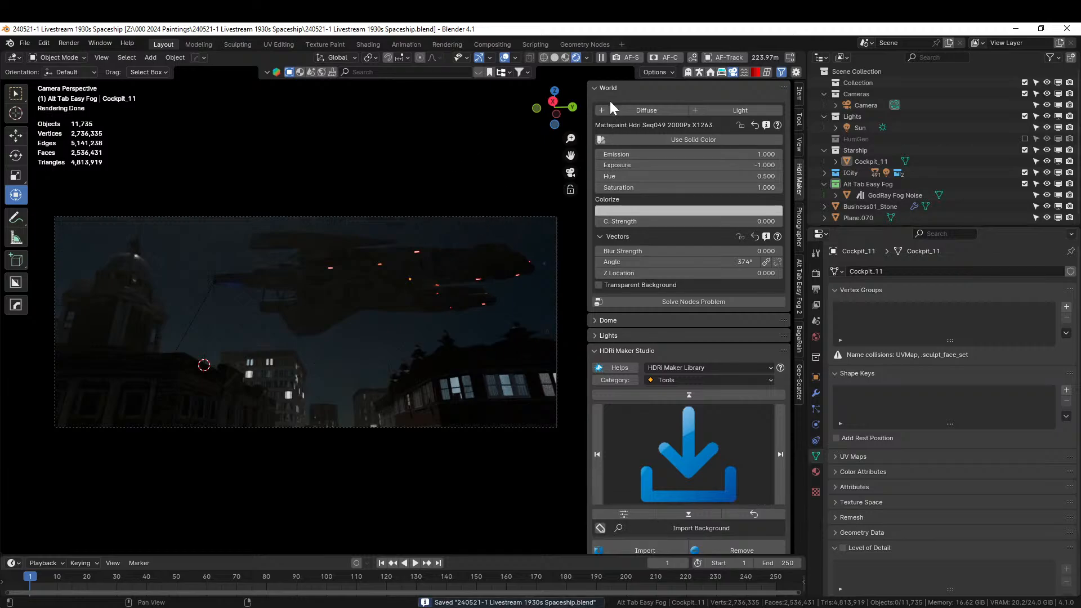
Switch to solid shading and add a spot light at the 3D cursor beneath the starship
{"action": "left_click", "coordinate": [555, 58]}
{"action": "mouse_move", "coordinate": [439, 231]}
{"action": "middle_mouse_down"}
{"action": "mouse_move", "coordinate": [492, 313]}
{"action": "mouse_move", "coordinate": [385, 549]}
{"action": "mouse_move", "coordinate": [322, 194]}
{"action": "mouse_move", "coordinate": [389, 165]}
{"action": "mouse_move", "coordinate": [380, 157]}
{"action": "mouse_move", "coordinate": [384, 510]}
{"action": "middle_mouse_up"}
{"action": "middle_click_drag", "start_coordinate": [356, 376], "coordinate": [336, 345]}
{"action": "key", "text": "shift+a"}
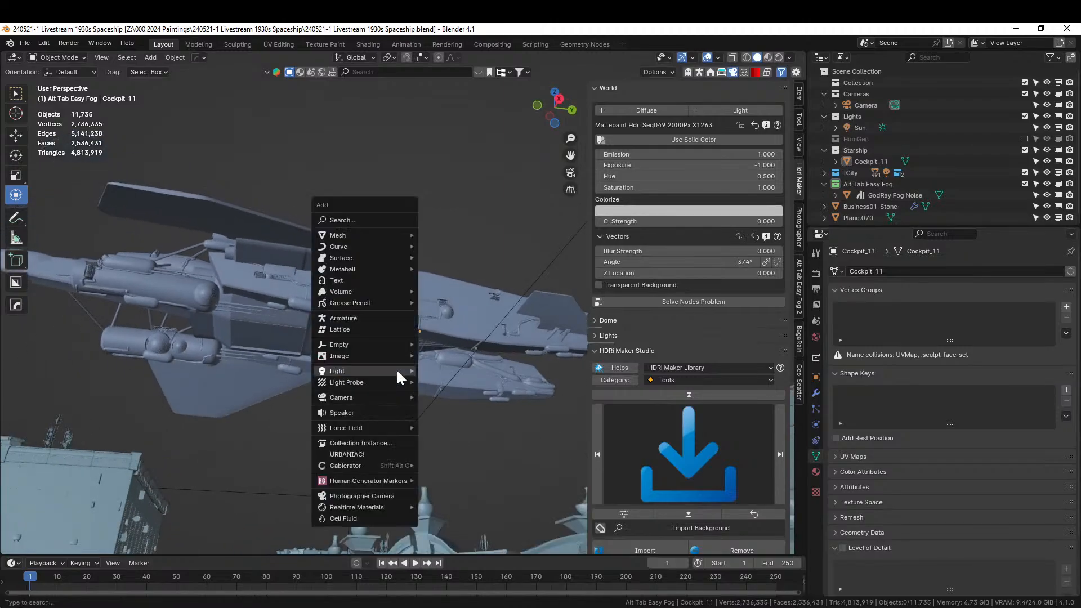
{"action": "mouse_move", "coordinate": [397, 370]}
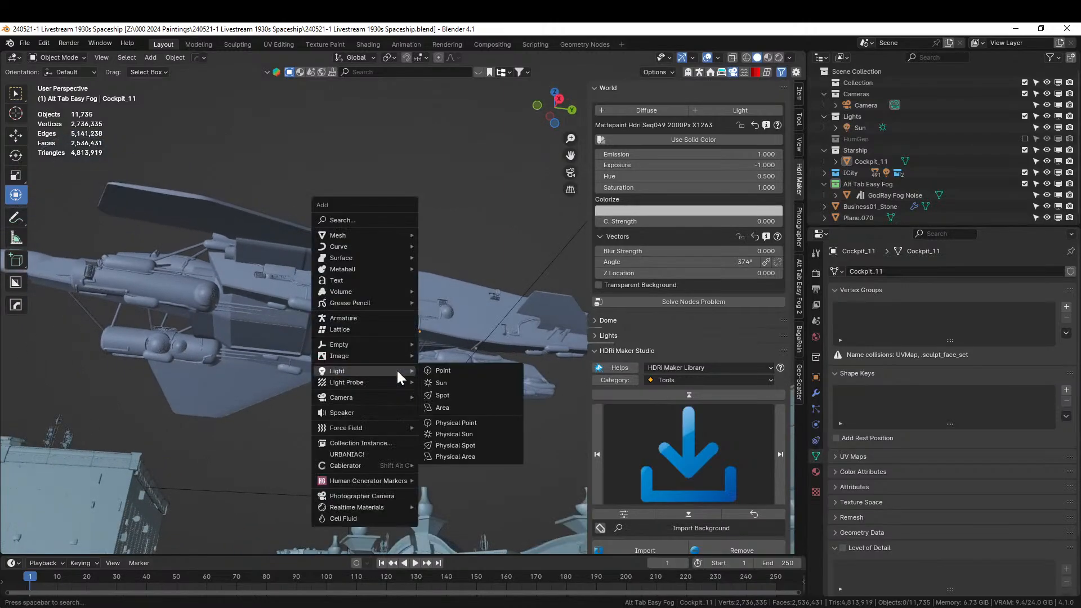
{"action": "left_click", "coordinate": [462, 397]}
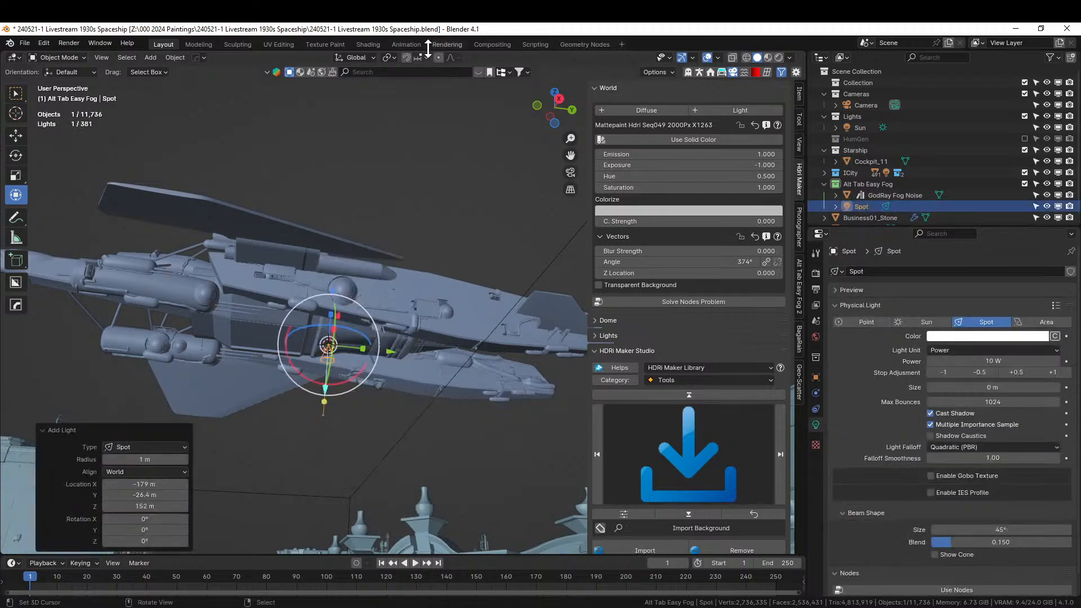
Set the transform orientation to Local and rotate the spot light 180° about Y so it points upward
{"action": "left_click", "coordinate": [393, 55]}
{"action": "left_click", "coordinate": [414, 97]}
{"action": "left_click", "coordinate": [371, 56]}
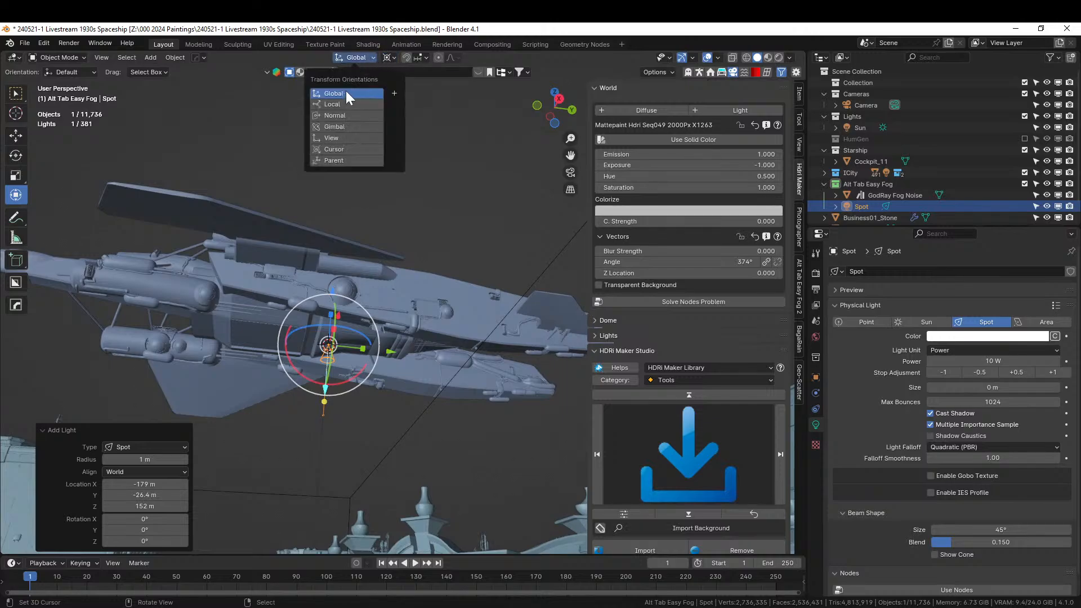
{"action": "left_click", "coordinate": [338, 105]}
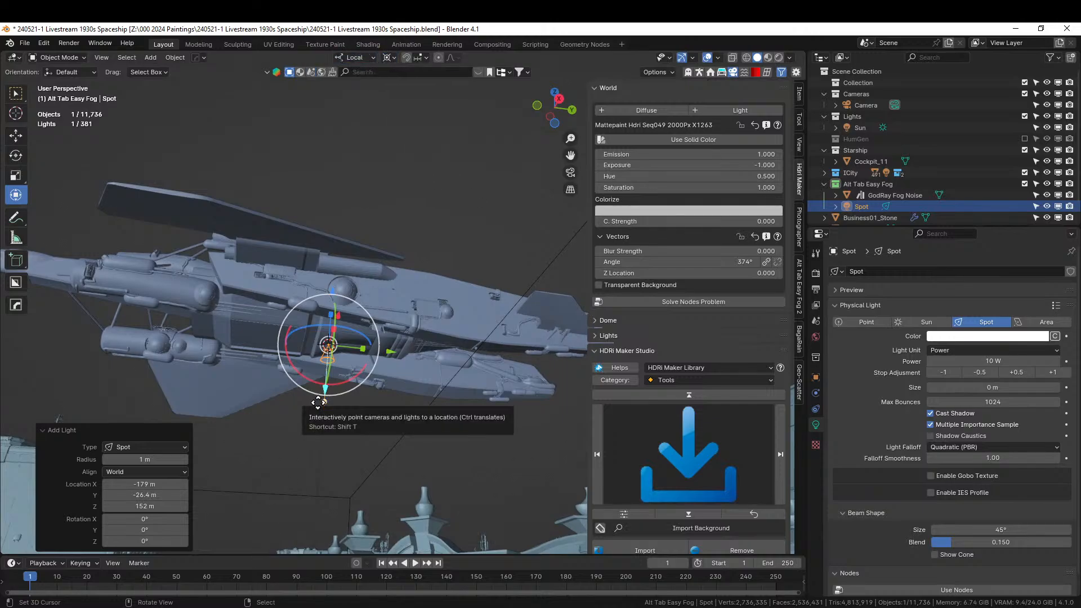
{"action": "type", "text": "ry180"}
{"action": "key", "text": "Return"}
Move the spot light about 145 m along its local Z axis, down to the building rooftops
{"action": "middle_click_drag", "start_coordinate": [370, 384], "coordinate": [386, 426]}
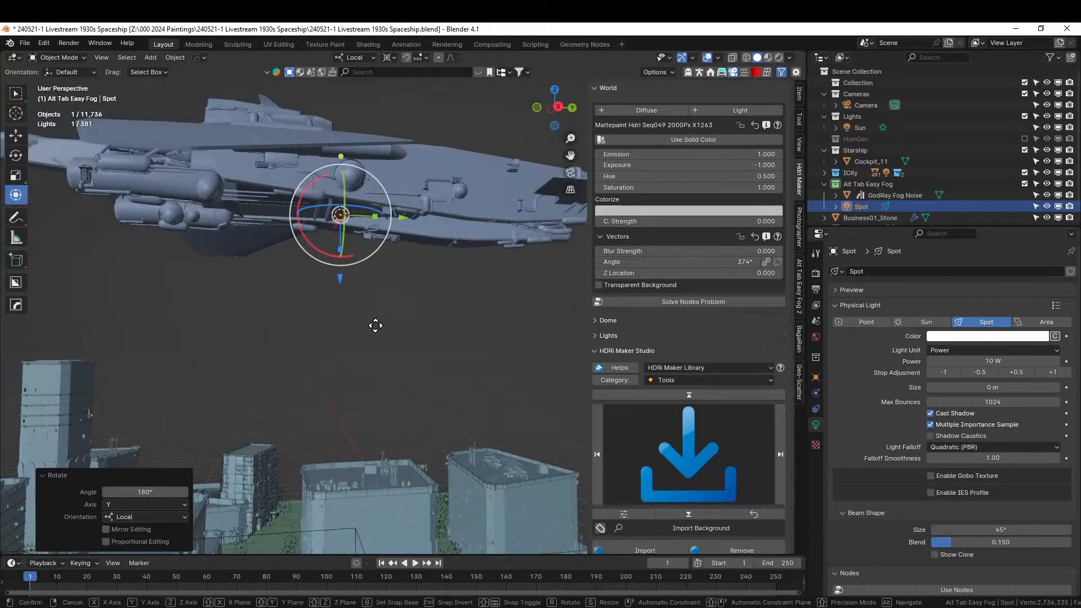
{"action": "key", "text": "g"}
{"action": "key", "text": "z"}
{"action": "key", "text": "z"}
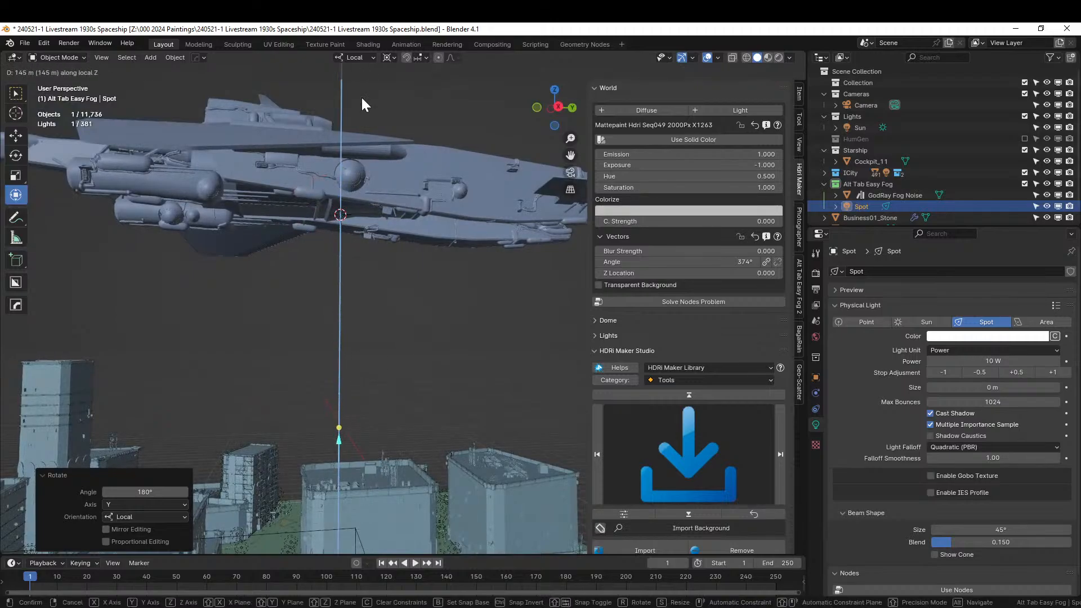
{"action": "left_click", "coordinate": [360, 96]}
Rotate the spot light about -21.5° around its local X axis to tilt its beam
{"action": "middle_click_drag", "start_coordinate": [387, 164], "coordinate": [378, 119]}
{"action": "key", "text": "r"}
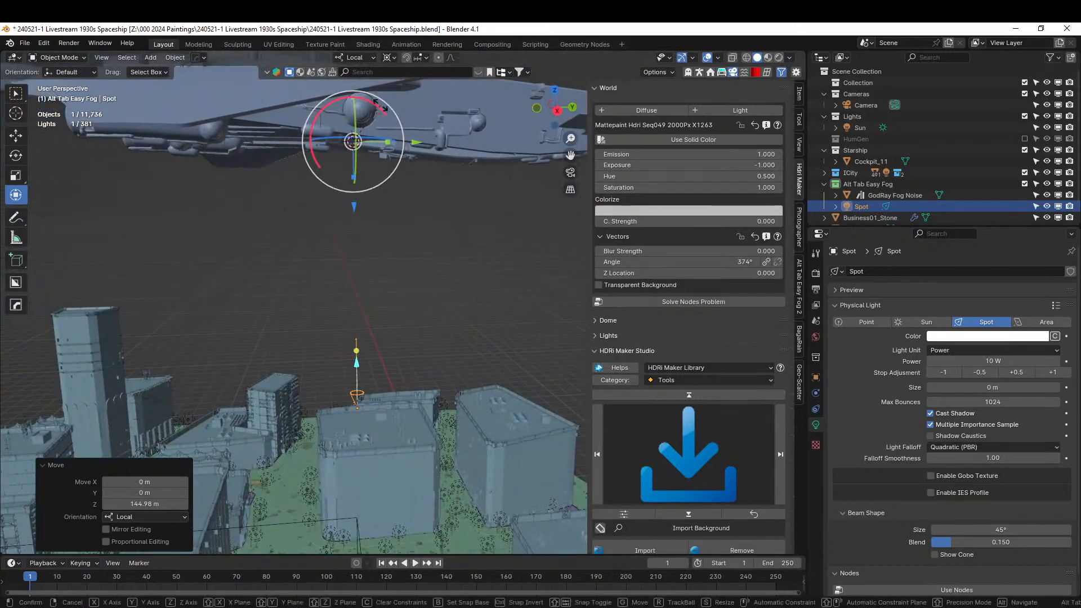
{"action": "key", "text": "x"}
{"action": "key", "text": "x"}
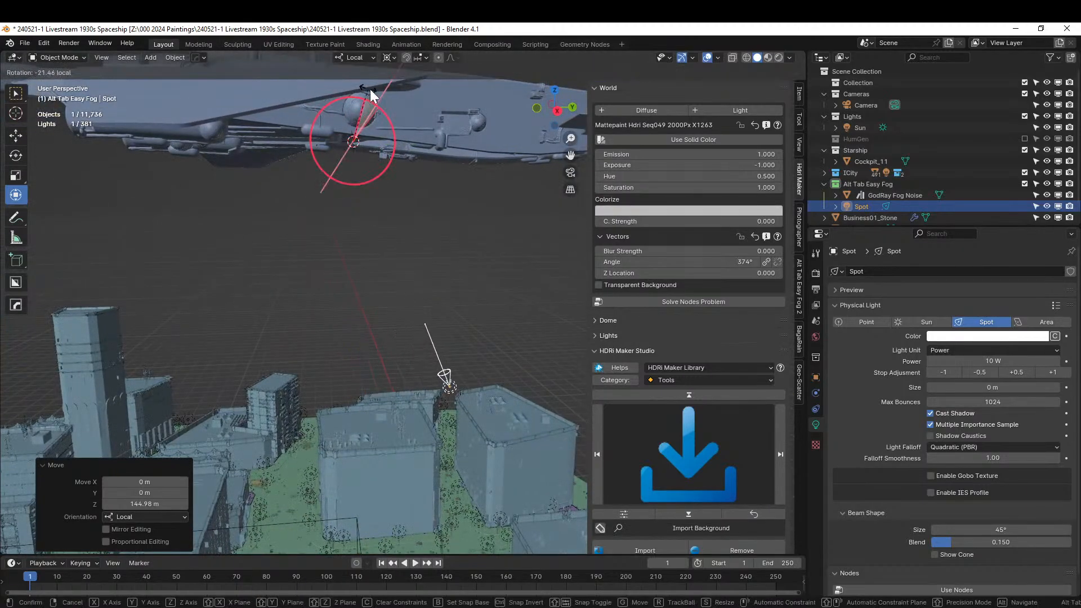
{"action": "left_click", "coordinate": [367, 88]}
Set the spot light's power to 50000 W and return to the camera view
{"action": "left_click", "coordinate": [993, 361]}
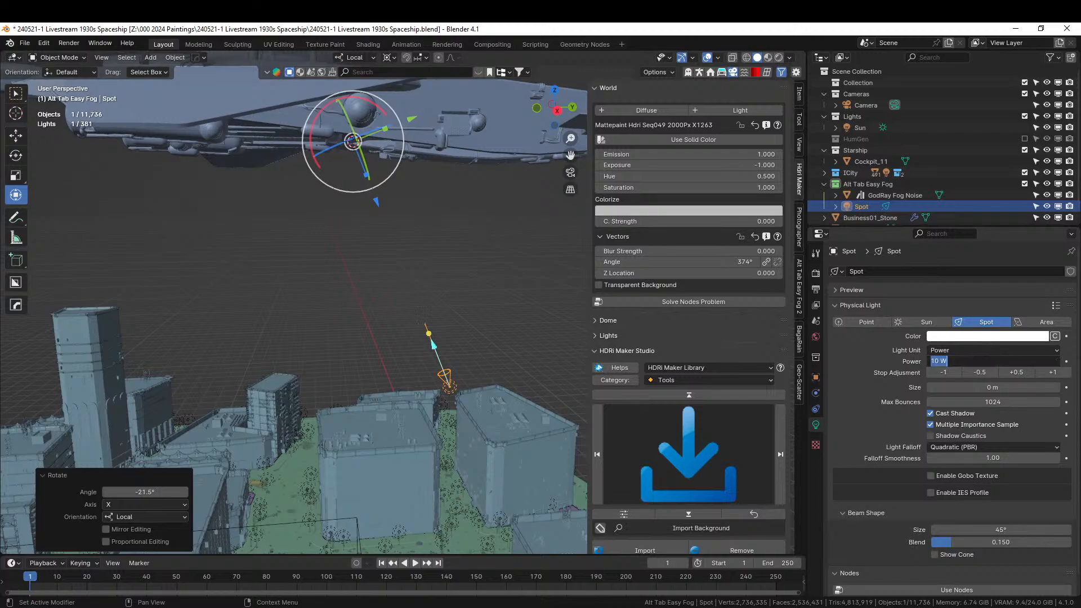
{"action": "type", "text": "50000"}
{"action": "key", "text": "Return"}
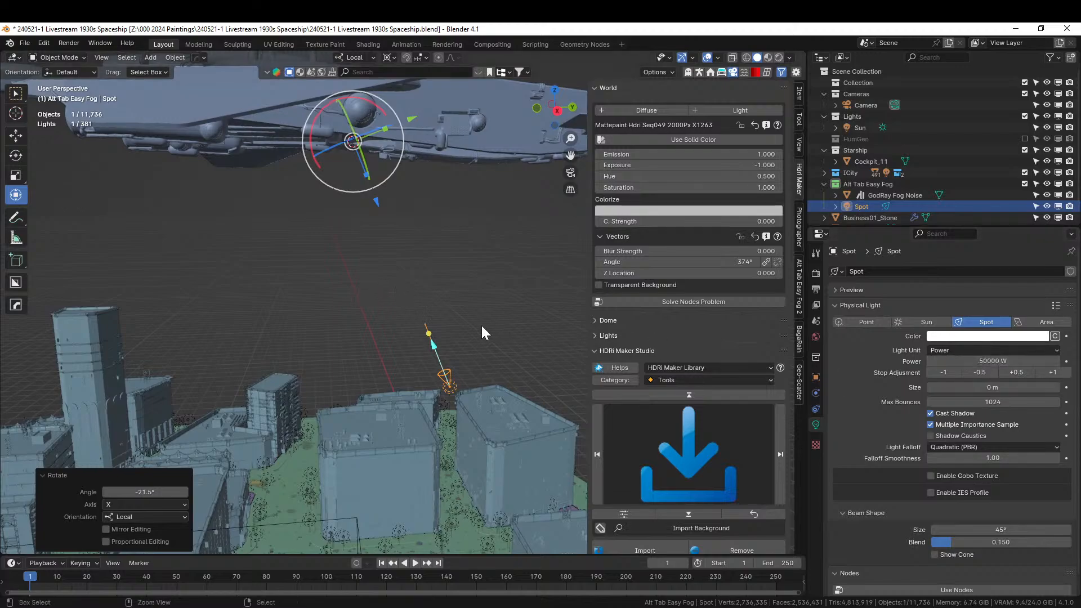
{"action": "key", "text": "KP_0"}
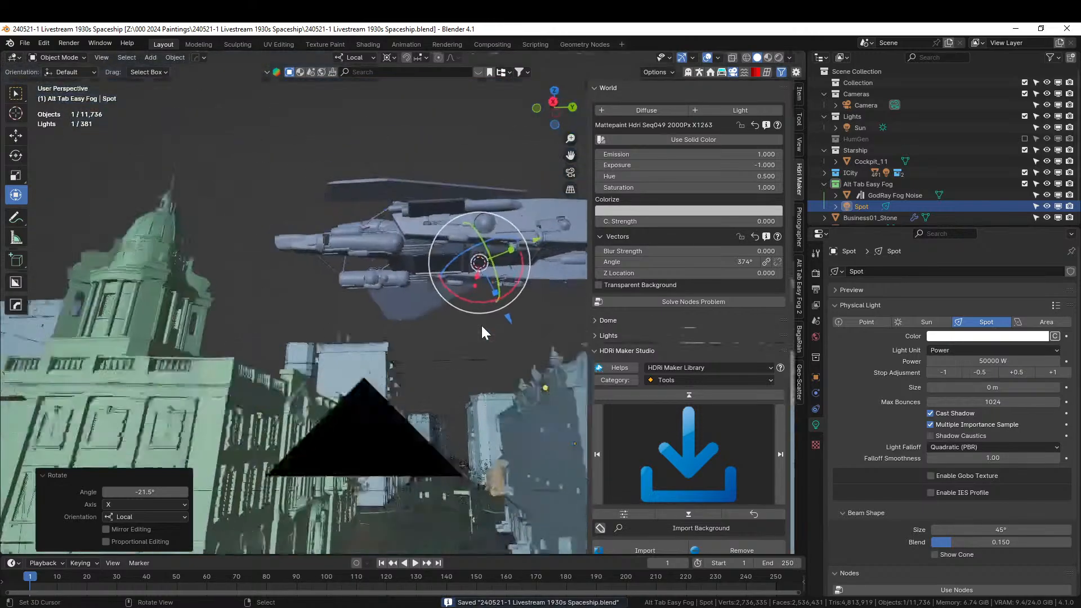
Switch the viewport to rendered shading and move the spot light from Alt Tab Easy Fog into the Lights collection
{"action": "key", "text": "z"}
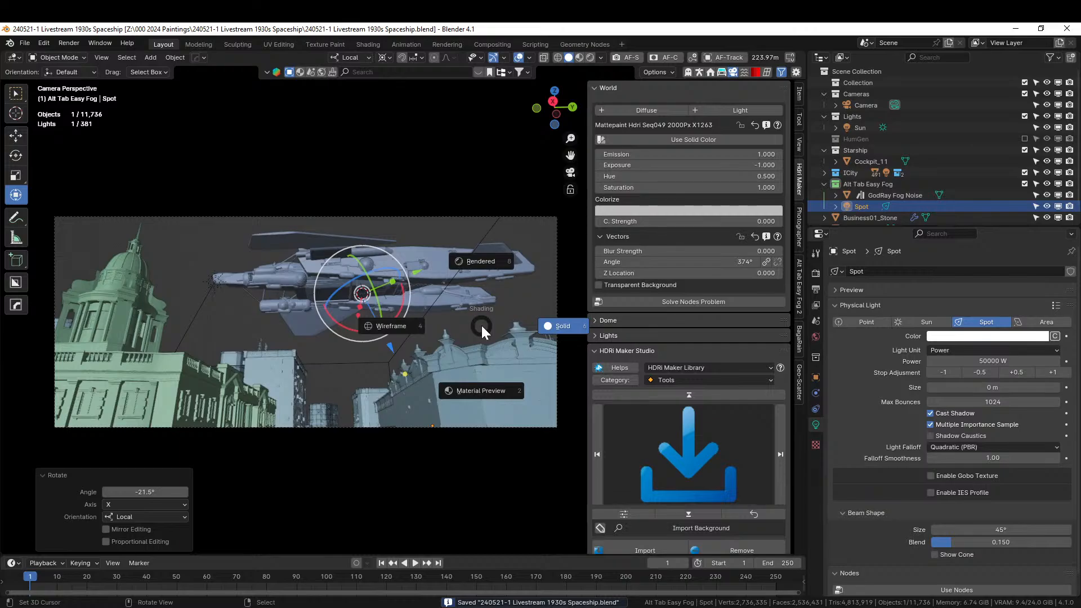
{"action": "key", "text": "8"}
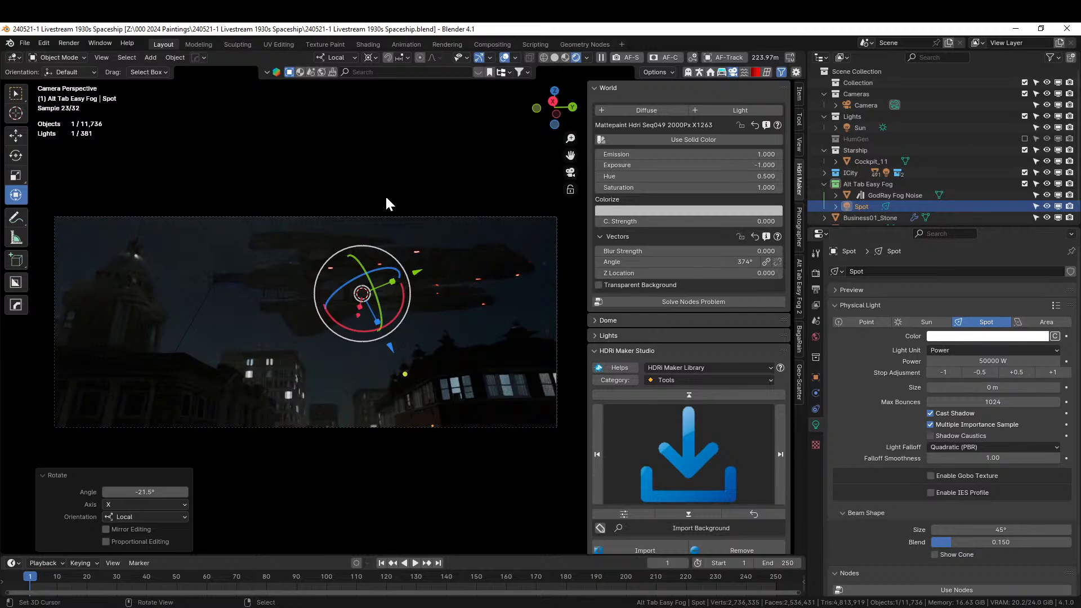
{"action": "left_click", "coordinate": [887, 185]}
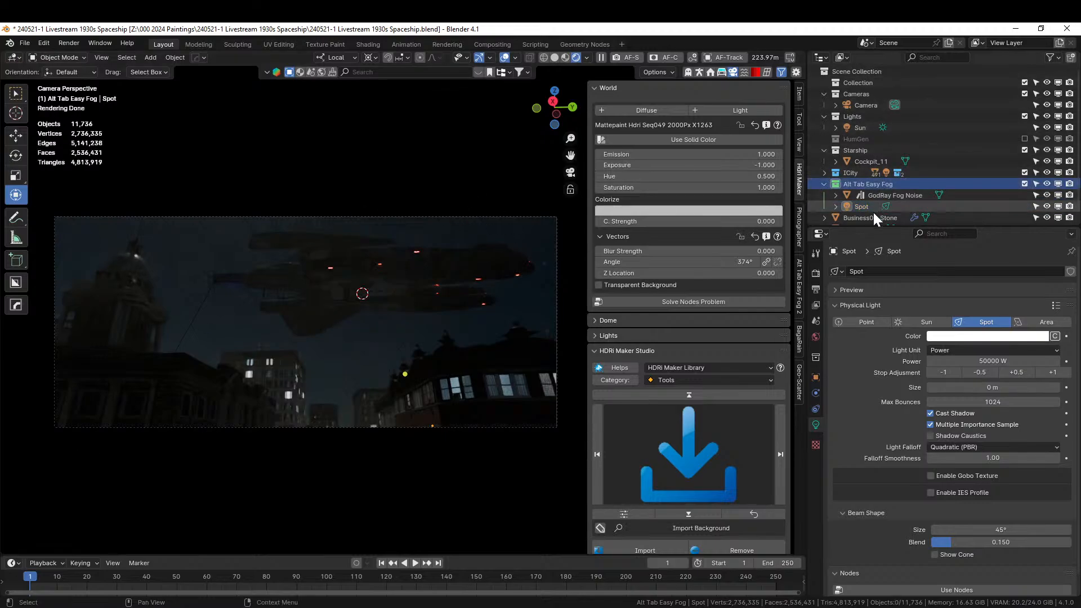
{"action": "left_click", "coordinate": [874, 204]}
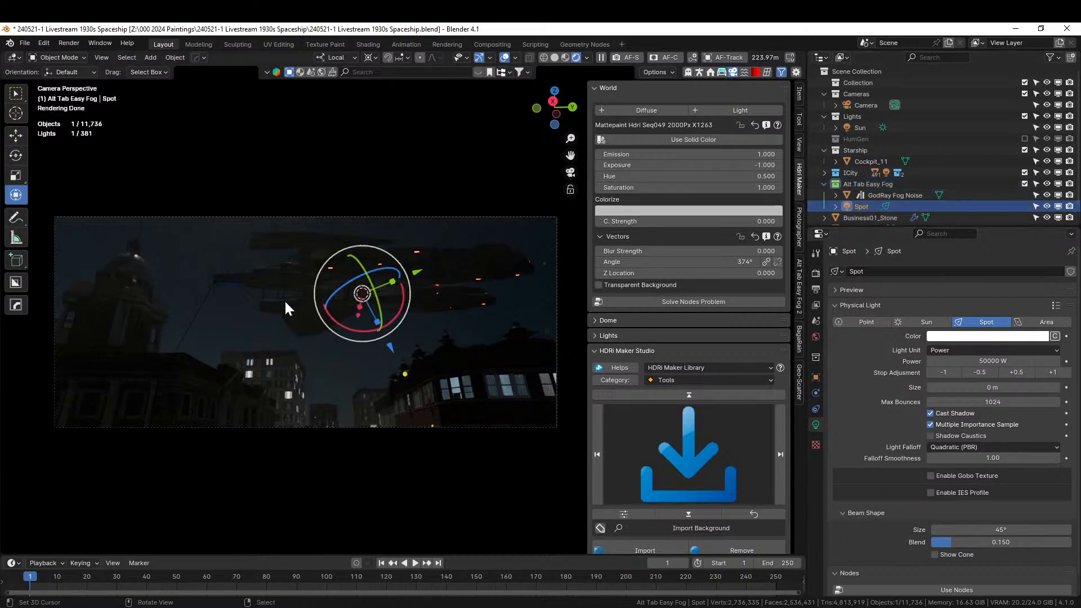
{"action": "key", "text": "m"}
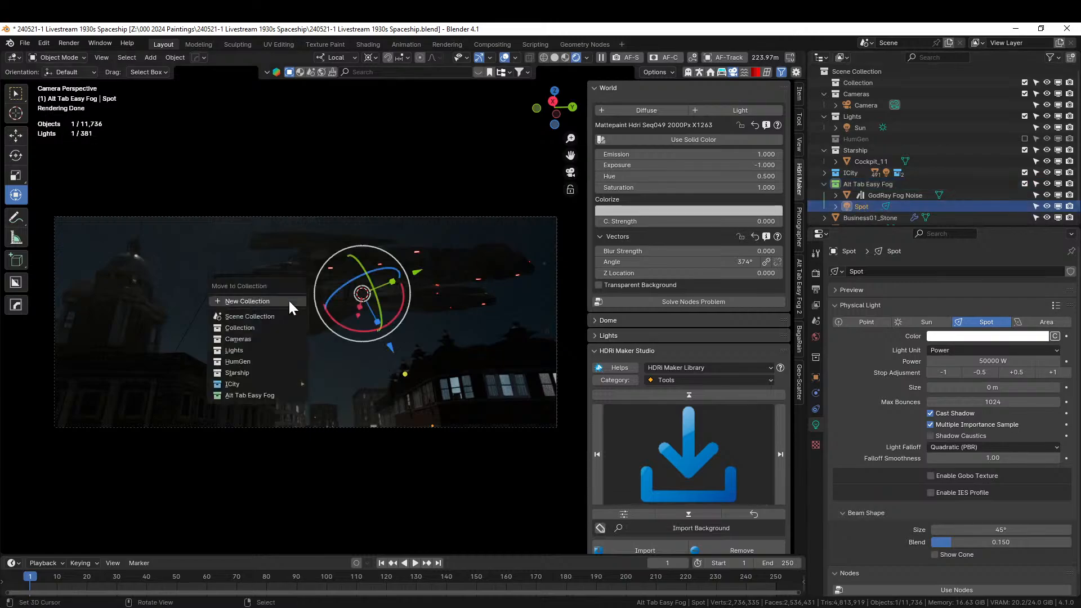
{"action": "left_click", "coordinate": [248, 349]}
Raise the spot light's power to 500000 W
{"action": "left_click", "coordinate": [946, 361]}
{"action": "left_click", "coordinate": [939, 361]}
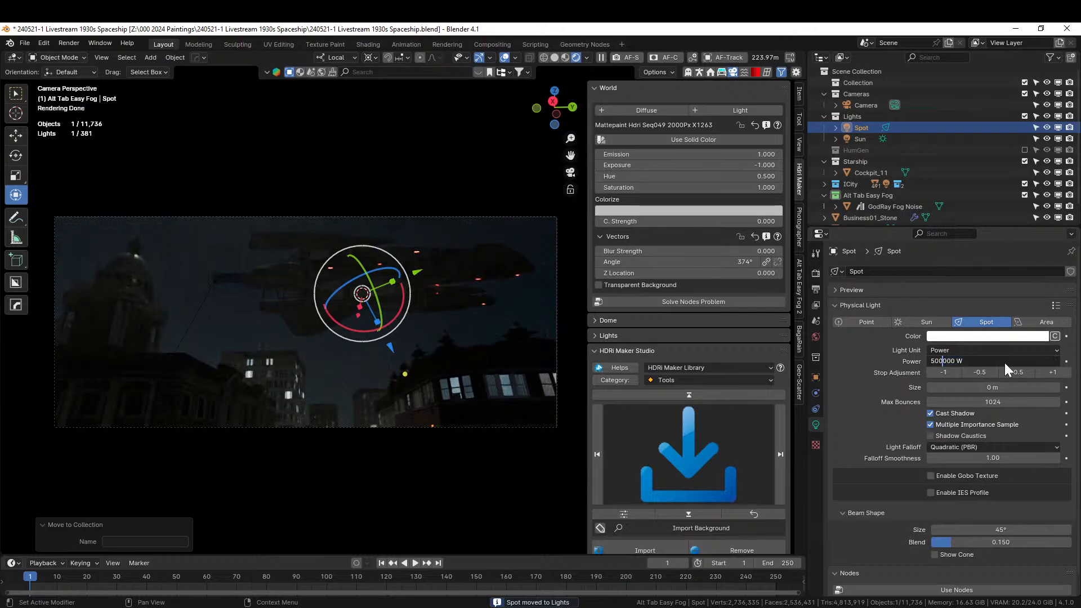
{"action": "key", "text": "Return"}
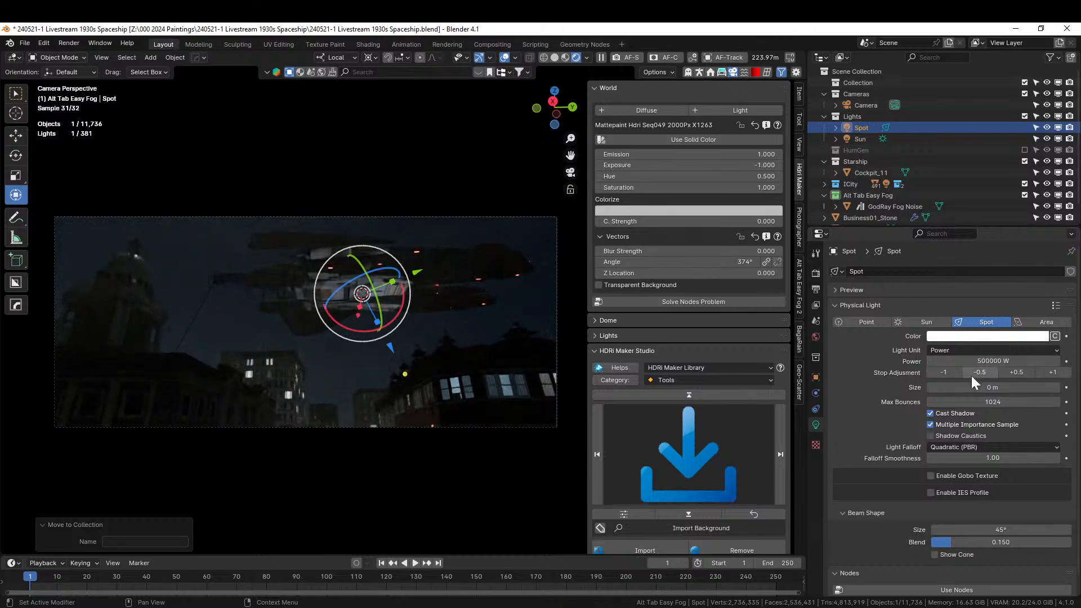
Set the transform orientation to Global and move the spot light about 44.9 m along the Y axis
{"action": "scroll", "coordinate": [579, 405], "scroll_direction": "up", "scroll_amount": 3}
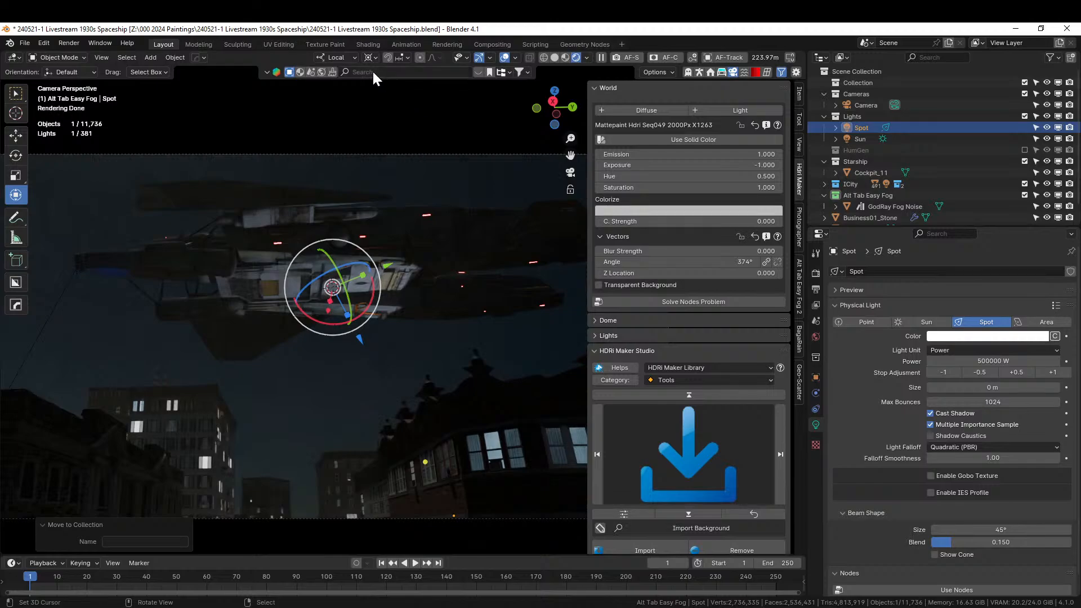
{"action": "left_click", "coordinate": [353, 58]}
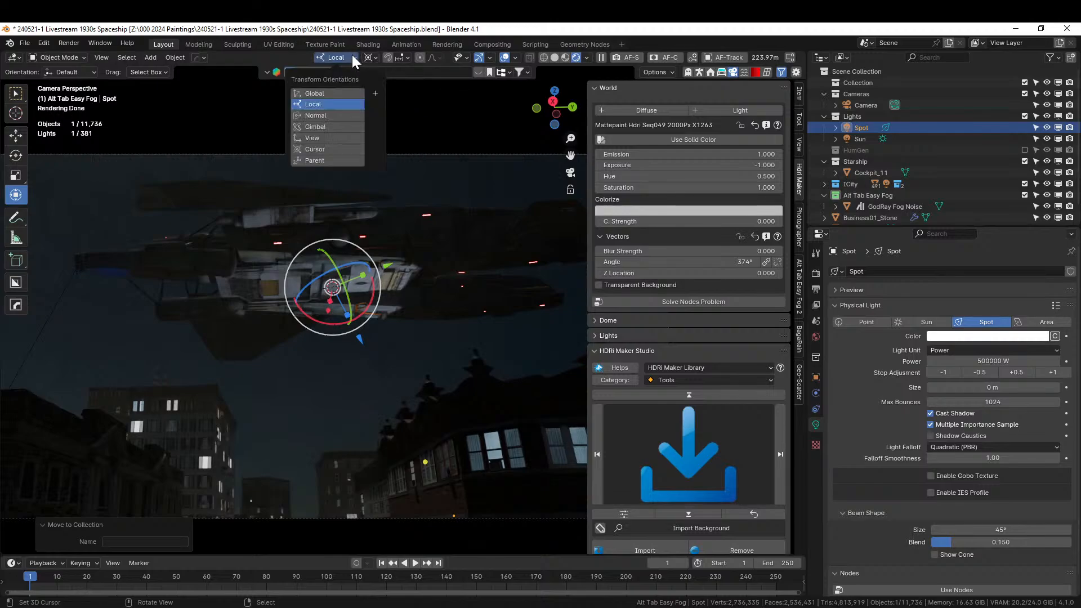
{"action": "left_click", "coordinate": [327, 93]}
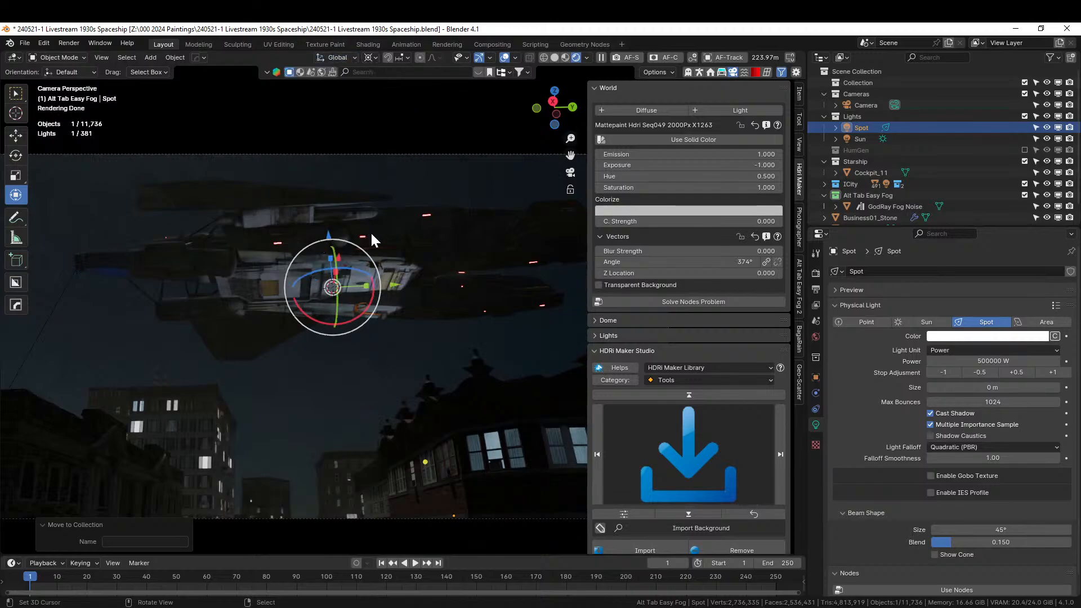
{"action": "left_click_drag", "start_coordinate": [393, 290], "coordinate": [467, 310]}
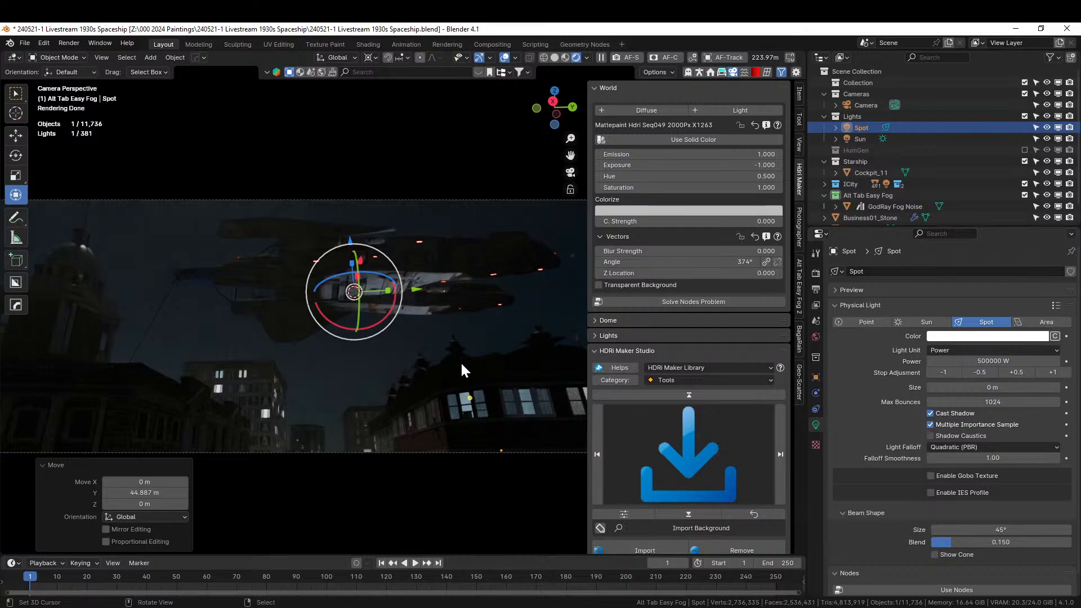
Move the spot light about 29.3 m along the global X axis and return to the camera view
{"action": "key", "text": "KP_0"}
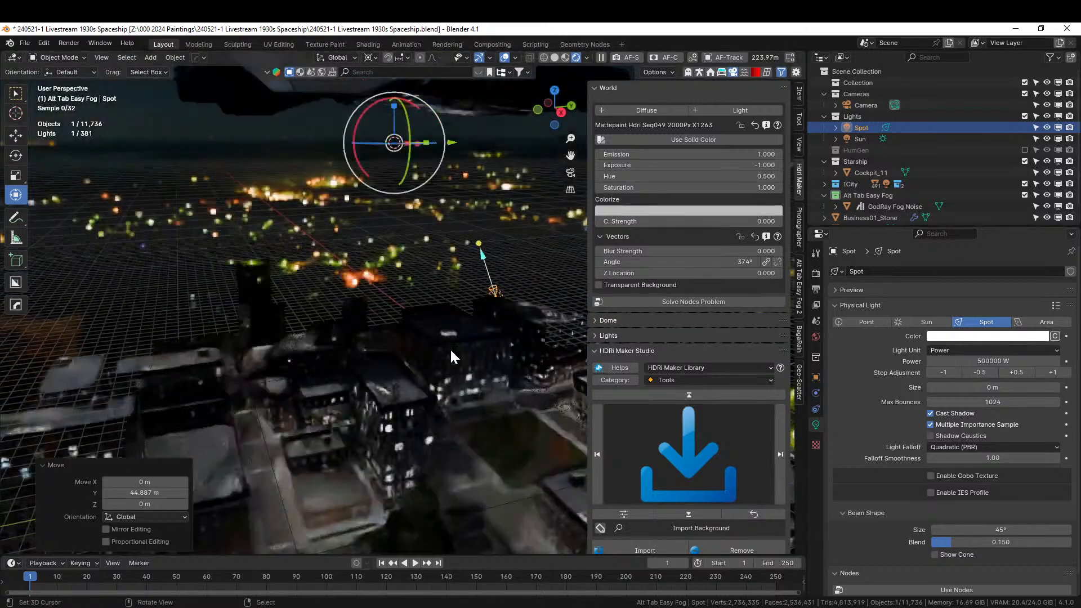
{"action": "scroll", "coordinate": [451, 348], "scroll_direction": "down", "scroll_amount": 3}
{"action": "middle_click_drag", "start_coordinate": [458, 353], "coordinate": [519, 521]}
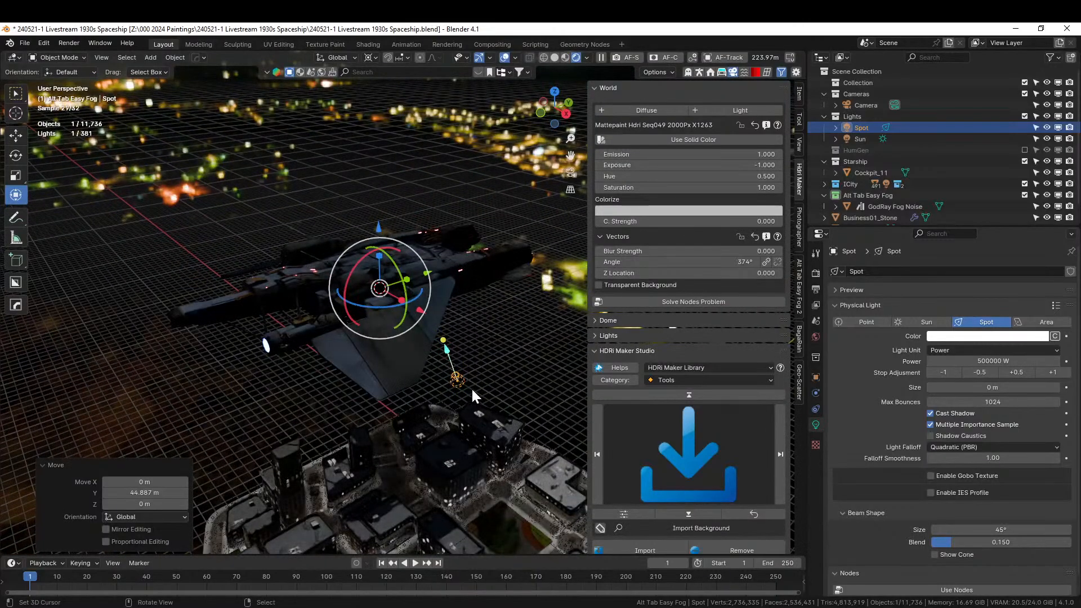
{"action": "key", "text": "g"}
{"action": "key", "text": "x"}
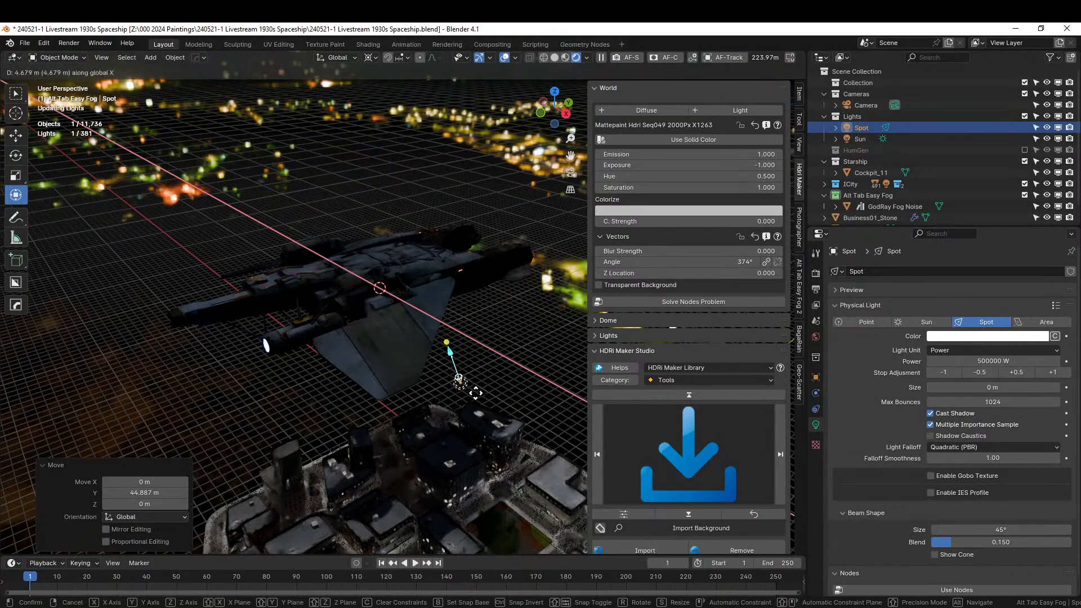
{"action": "left_click", "coordinate": [489, 410]}
{"action": "key", "text": "KP_0"}
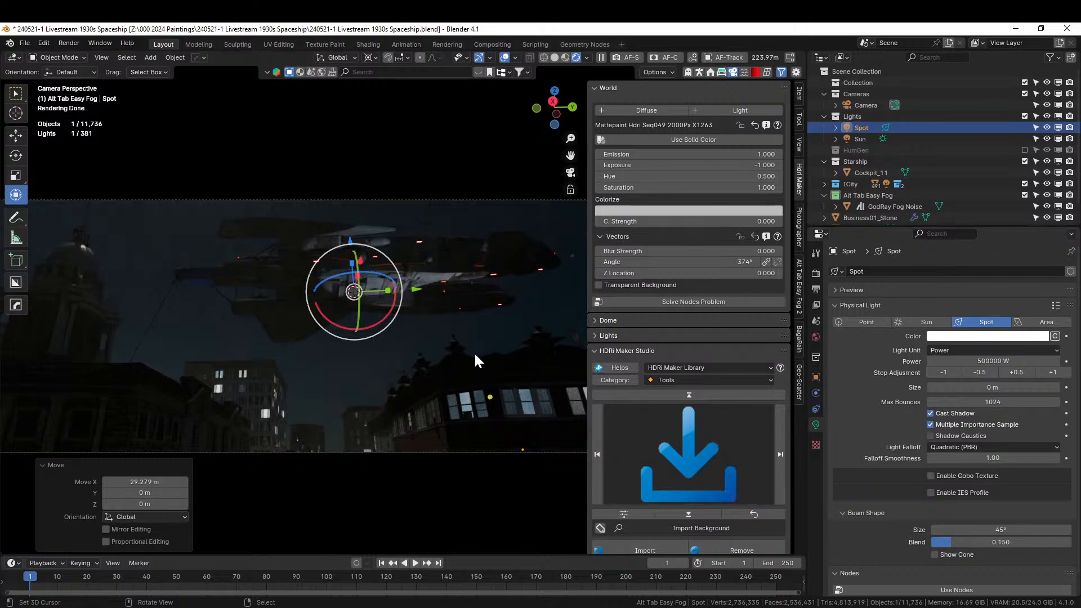
Shift the spot light a further 25.6 m or so along global X and about 20.75 m along global Y
{"action": "key", "text": "g"}
{"action": "key", "text": "x"}
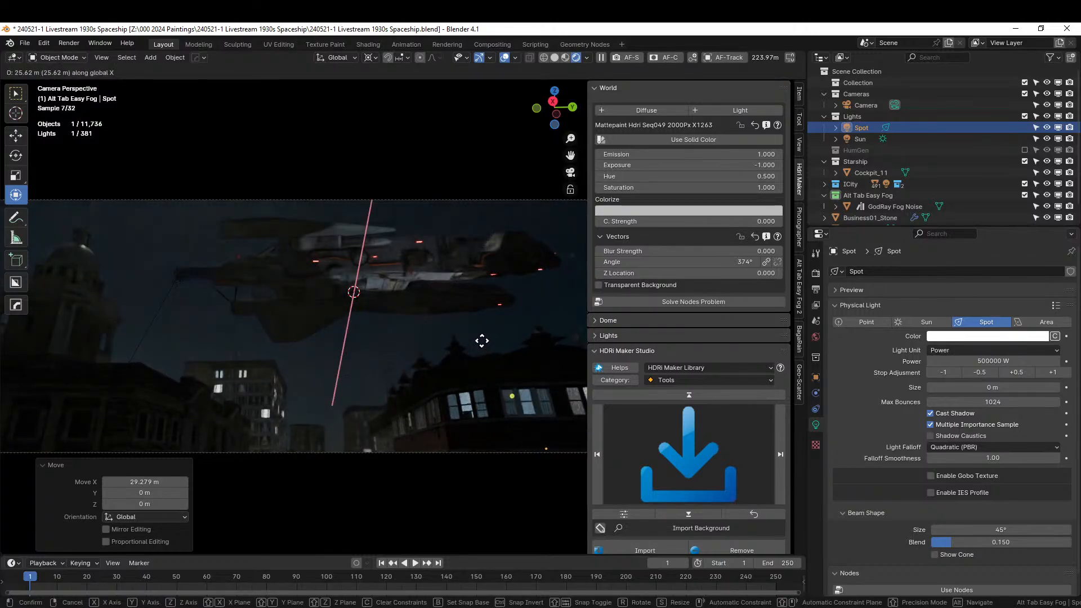
{"action": "left_click", "coordinate": [481, 341]}
{"action": "left_click_drag", "start_coordinate": [428, 294], "coordinate": [444, 304]}
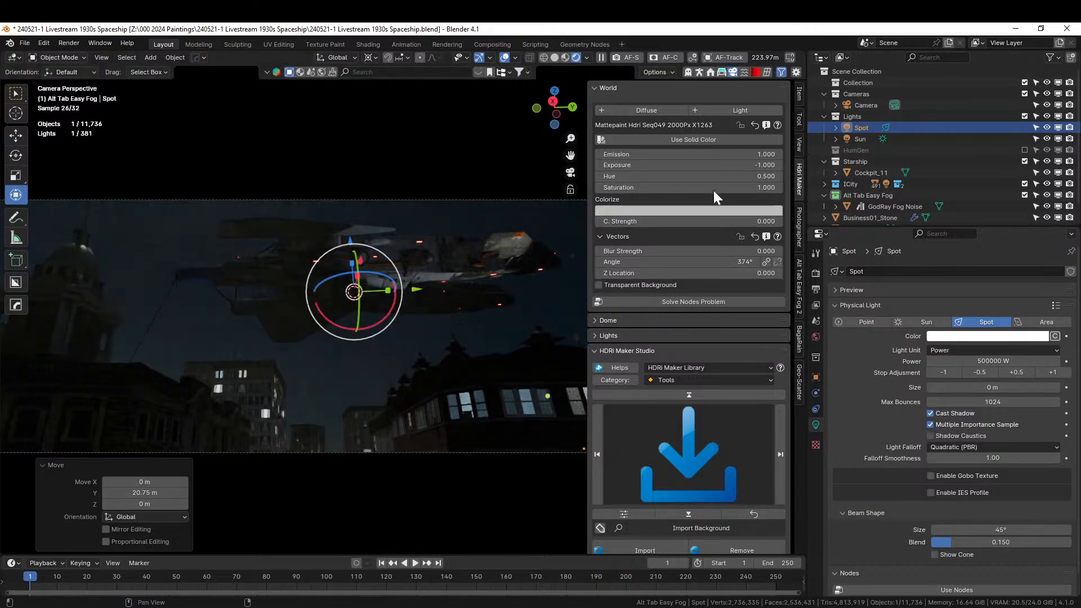
Create a linked duplicate of the spot light in place and clear the duplicate's rotation
{"action": "key", "text": "alt+d"}
{"action": "right_click", "coordinate": [320, 287]}
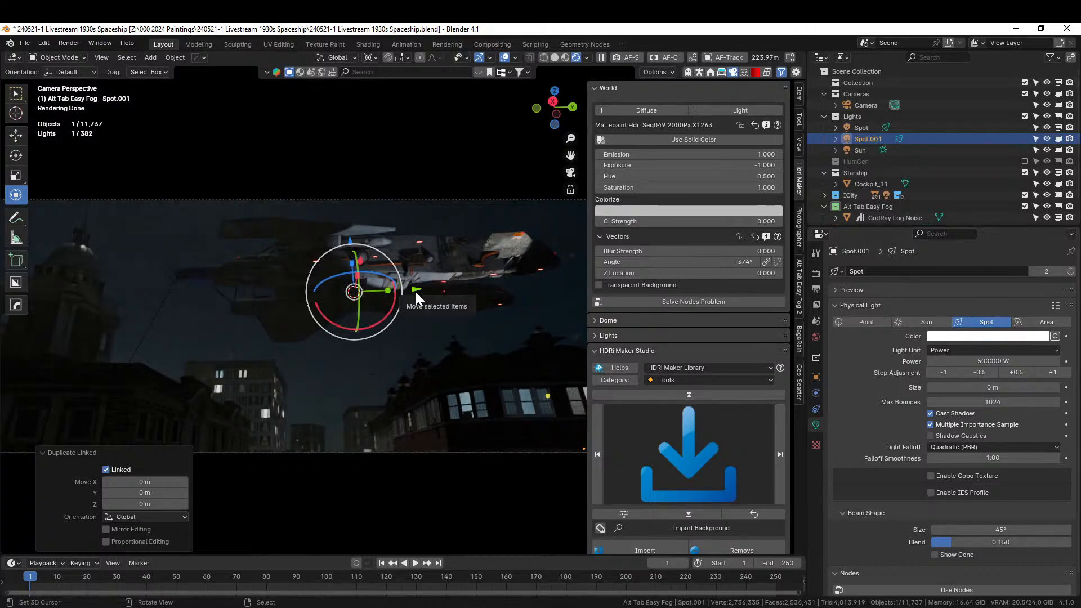
{"action": "key", "text": "alt+r"}
Set the transform pivot point to Individual Origins
{"action": "middle_click_drag", "start_coordinate": [441, 290], "coordinate": [494, 370]}
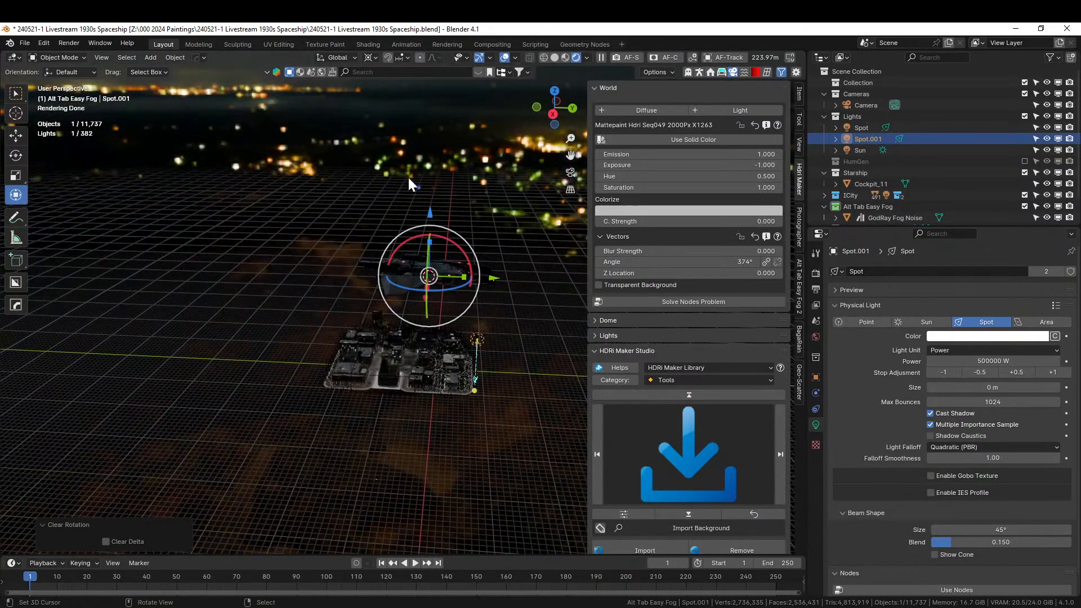
{"action": "left_click", "coordinate": [391, 57]}
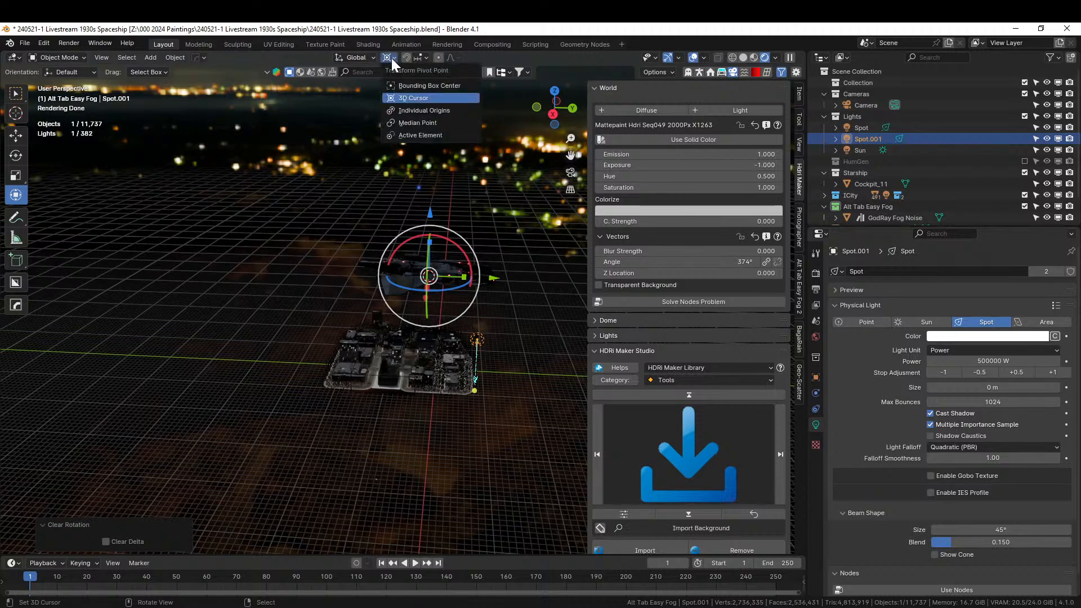
{"action": "left_click", "coordinate": [419, 109]}
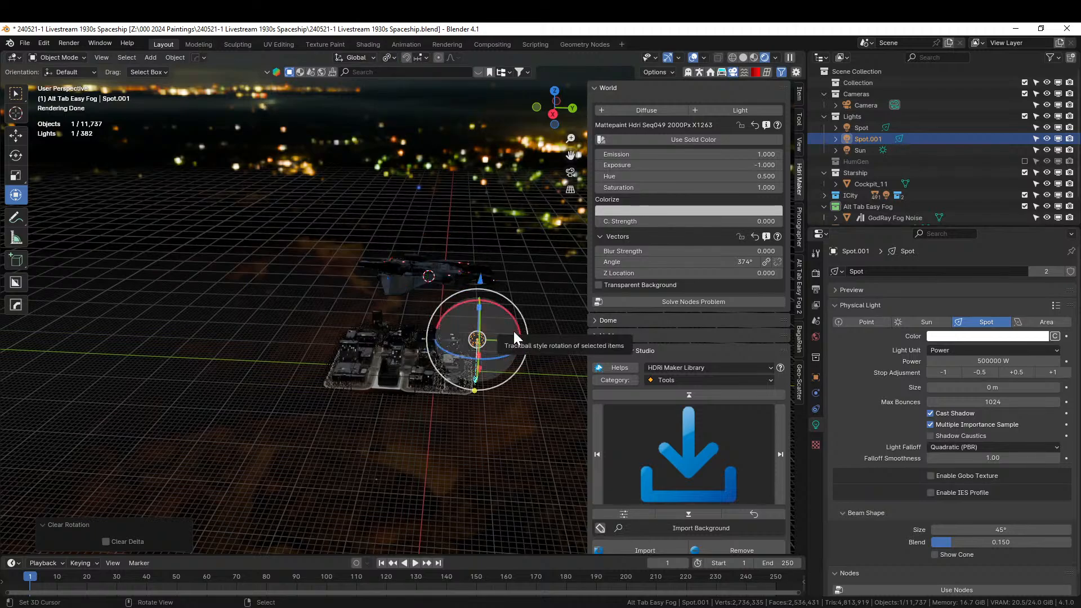
In solid-shaded top view, move the duplicated spot light about -54 m in X and -214 m in Y, beneath the ship's opposite end
{"action": "key", "text": "KP_7"}
{"action": "scroll", "coordinate": [492, 303], "scroll_direction": "down", "scroll_amount": 1}
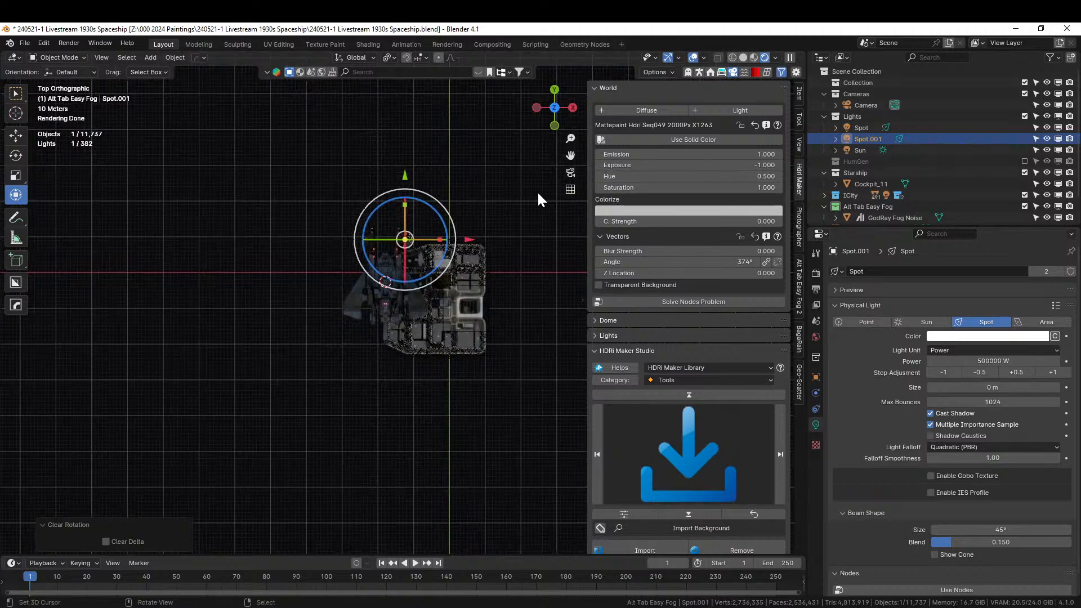
{"action": "key", "text": "z"}
{"action": "left_click", "coordinate": [476, 252]}
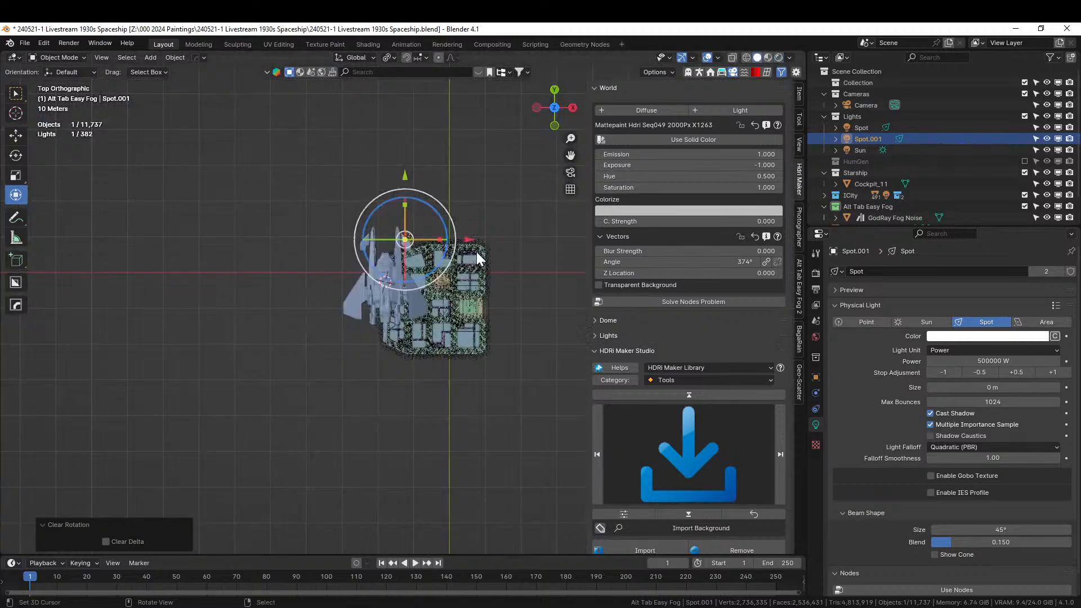
{"action": "key", "text": "g"}
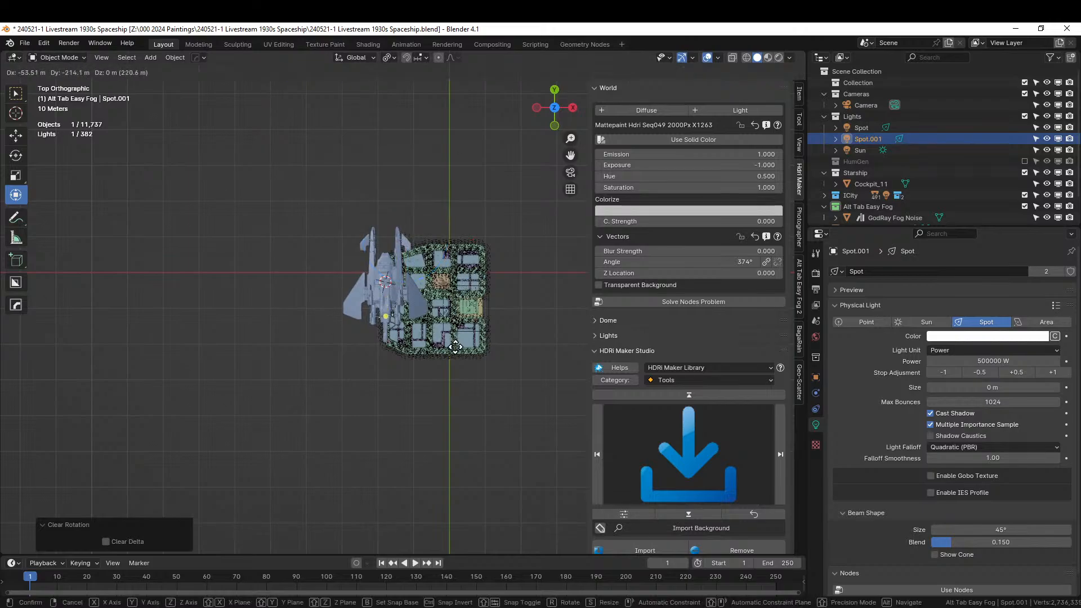
{"action": "left_click", "coordinate": [456, 346]}
Rotate the duplicated spot light 180° about the global Y axis so it points upward
{"action": "middle_click_drag", "start_coordinate": [456, 346], "coordinate": [451, 236]}
{"action": "scroll", "coordinate": [451, 235], "scroll_direction": "up", "scroll_amount": 5}
{"action": "type", "text": "ry180"}
{"action": "key", "text": "Return"}
Aim the duplicated spot light at the starship by rotating it about -24.9° around global X and -46.5° around global Z
{"action": "middle_click_drag", "start_coordinate": [447, 238], "coordinate": [298, 282]}
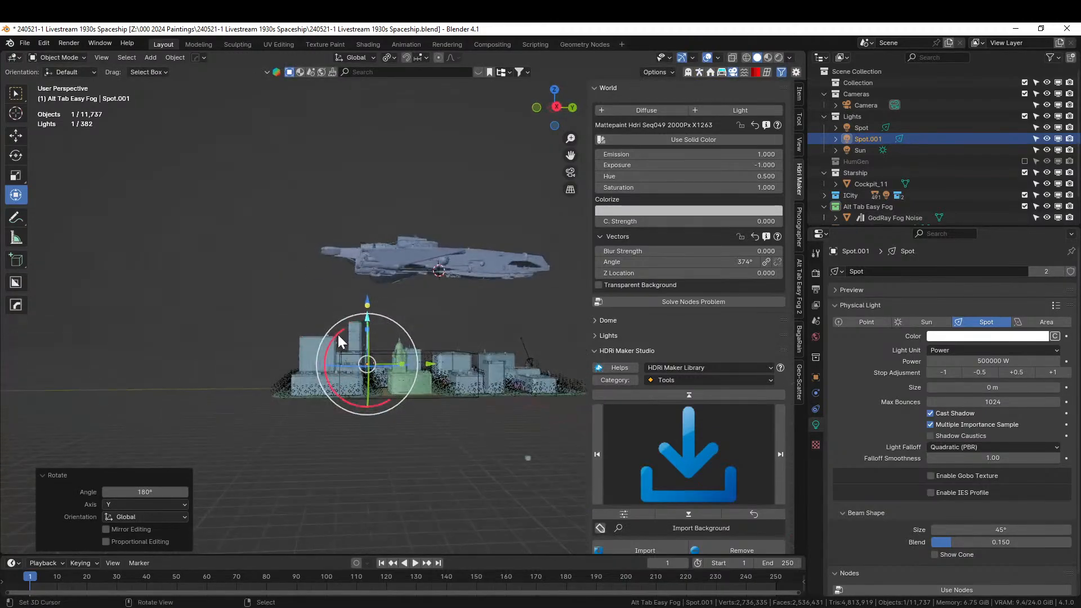
{"action": "key", "text": "r"}
{"action": "left_click", "coordinate": [354, 340]}
{"action": "middle_click_drag", "start_coordinate": [360, 338], "coordinate": [509, 404]}
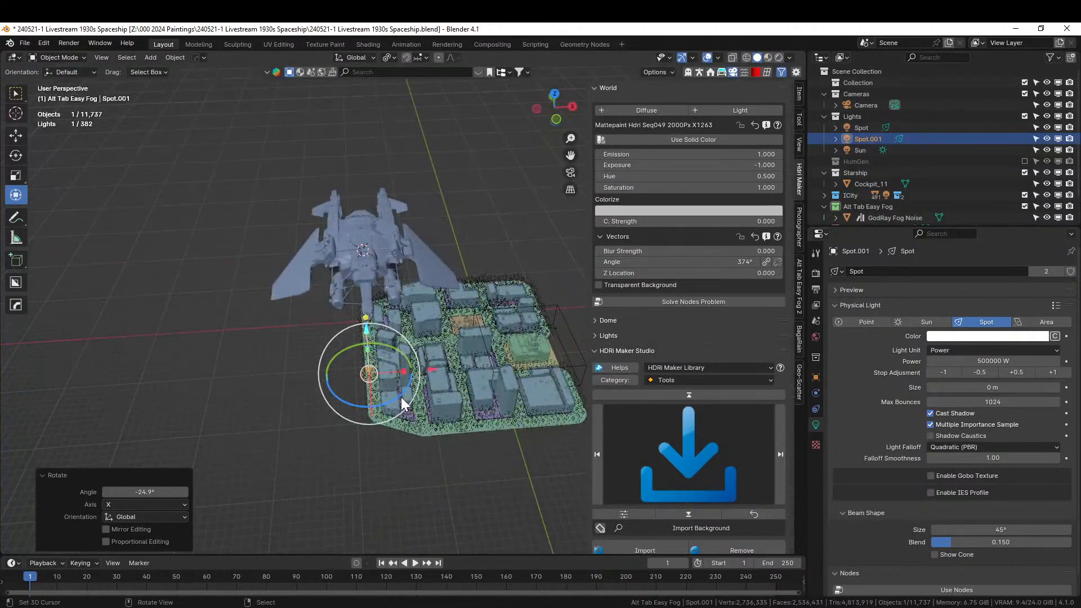
{"action": "left_click_drag", "start_coordinate": [399, 396], "coordinate": [374, 401]}
{"action": "middle_click_drag", "start_coordinate": [398, 366], "coordinate": [328, 339]}
{"action": "key", "text": "KP_0"}
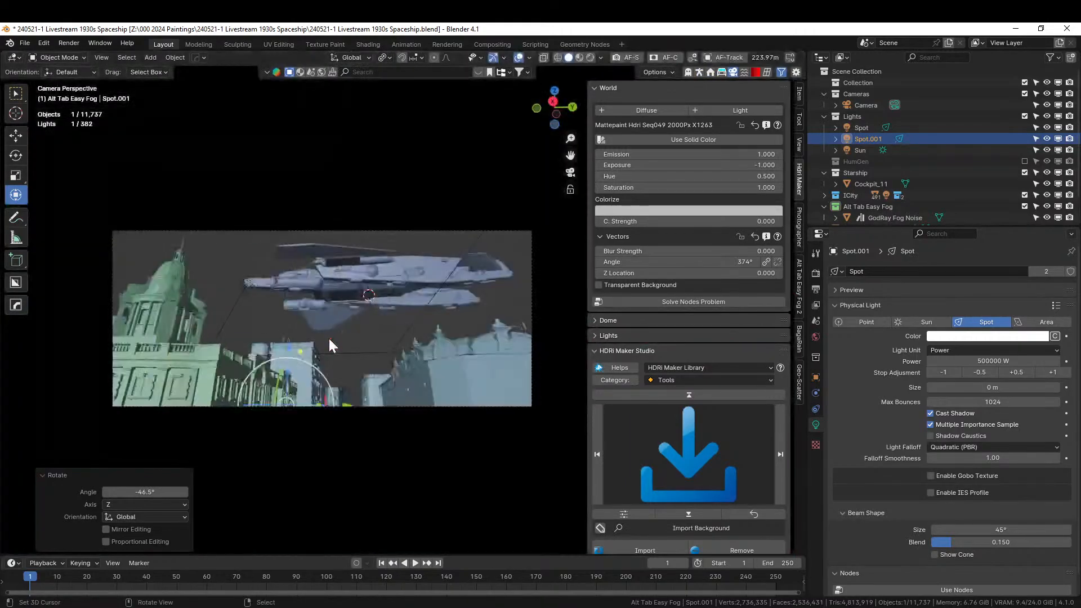
Switch to rendered shading and move the duplicated spot light about -74.1 m along global X, ending in the camera view
{"action": "key", "text": "z"}
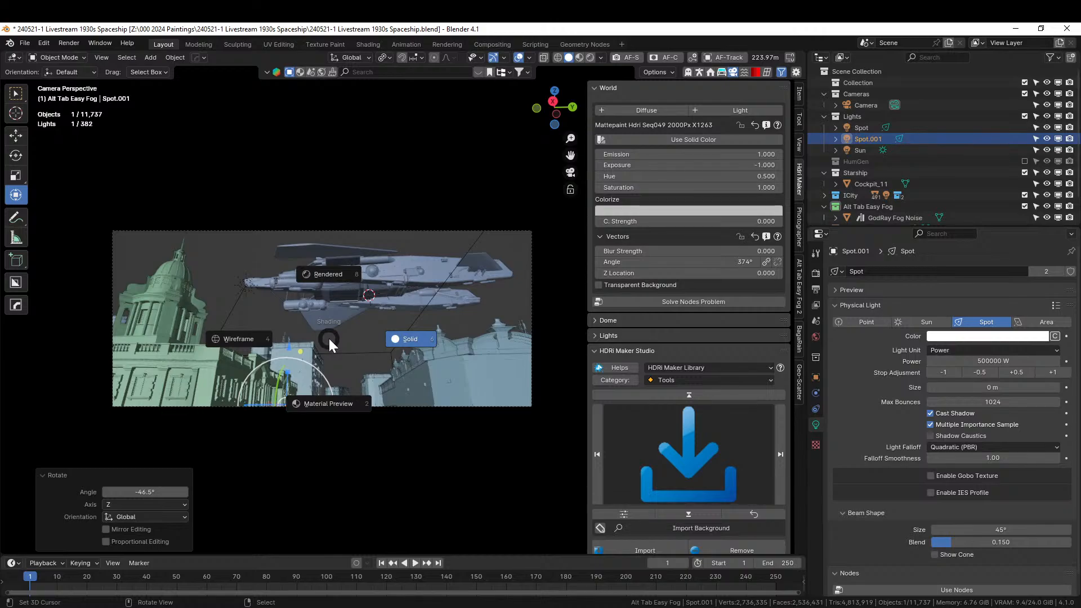
{"action": "key", "text": "KP_8"}
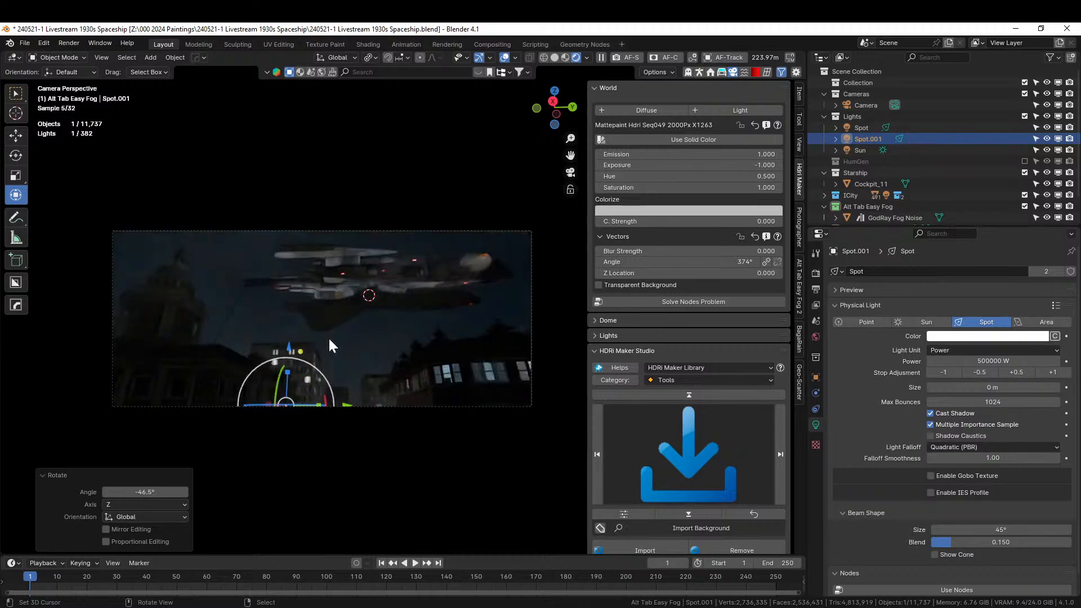
{"action": "middle_click_drag", "start_coordinate": [329, 368], "coordinate": [417, 430]}
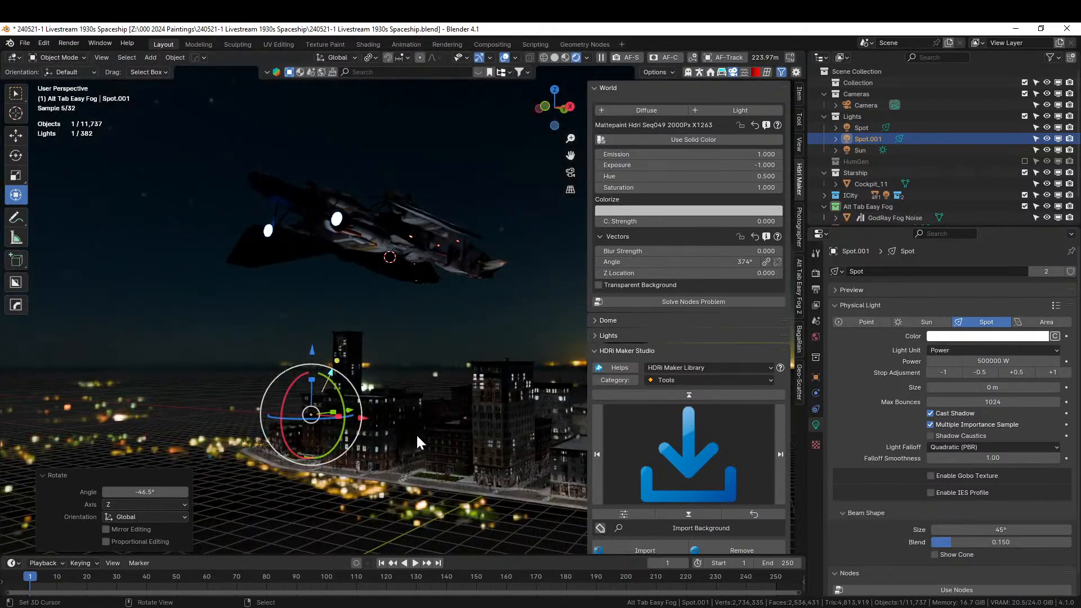
{"action": "left_click_drag", "start_coordinate": [364, 419], "coordinate": [289, 430]}
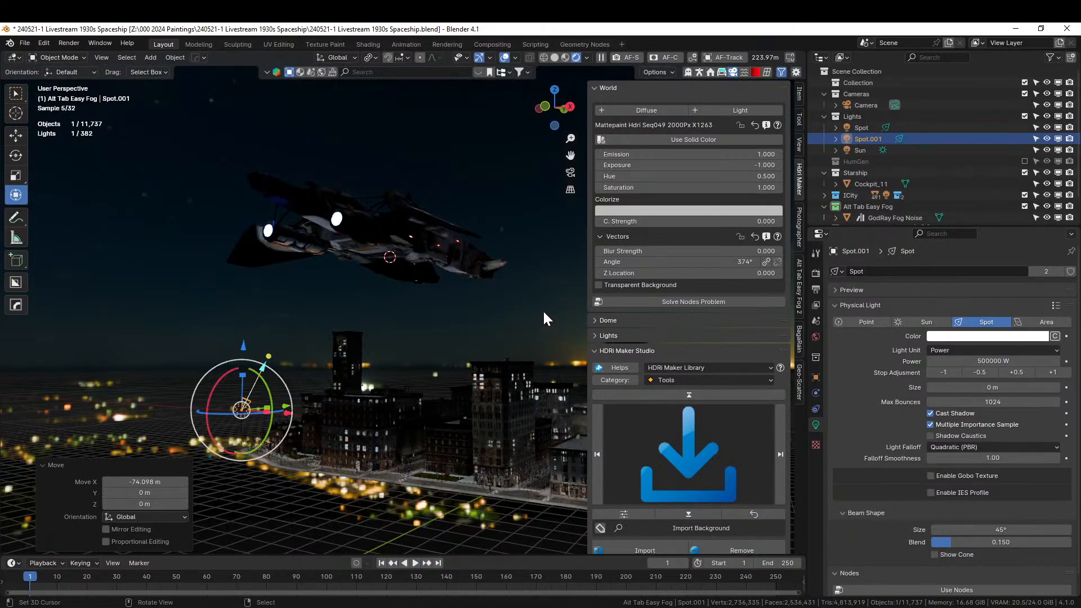
{"action": "key", "text": "KP_0"}
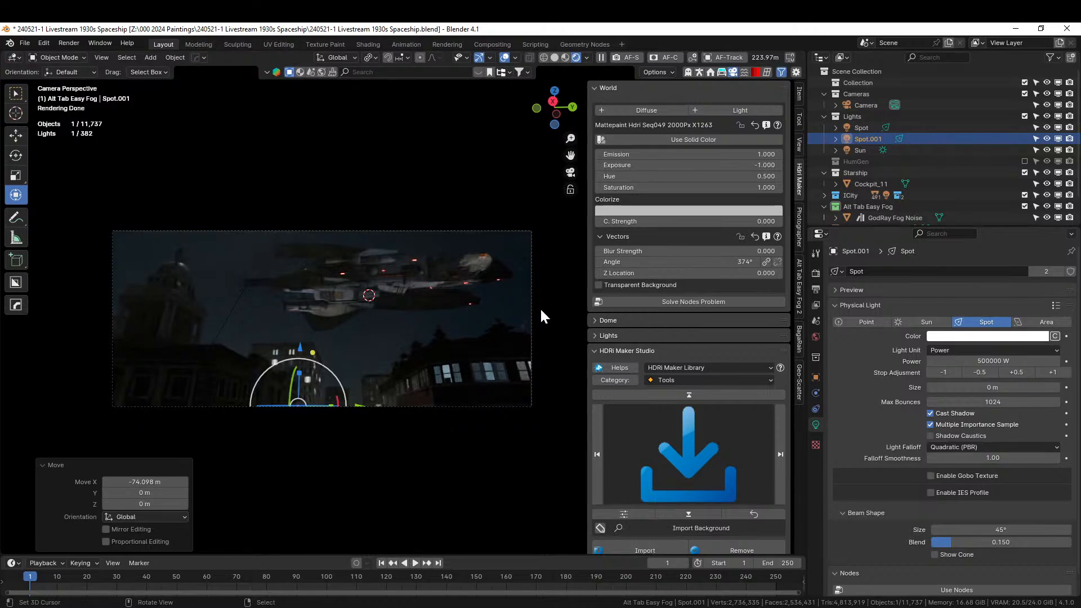
Switch the spot lights' shared color to color temperature mode and set it to 4500
{"action": "left_click", "coordinate": [1054, 336]}
{"action": "left_click", "coordinate": [980, 335]}
{"action": "type", "text": "4500"}
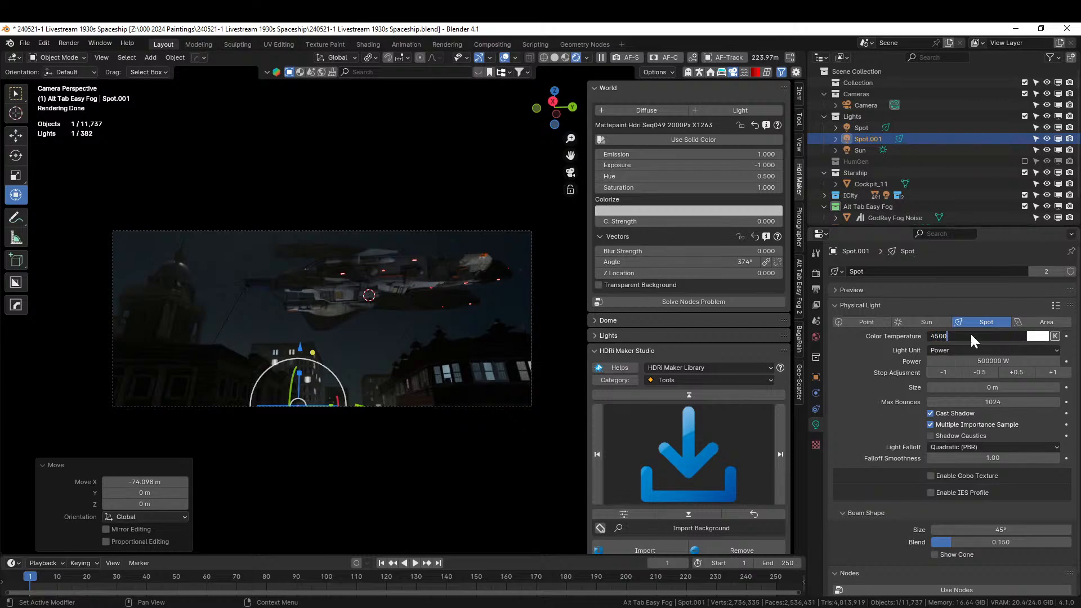
{"action": "key", "text": "Return"}
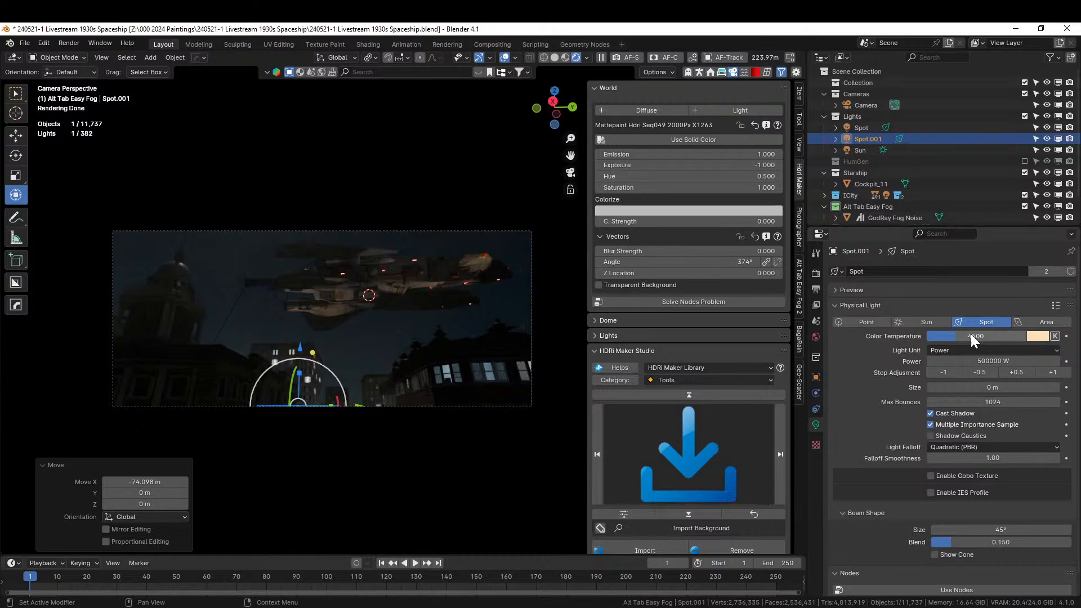
{"action": "scroll", "coordinate": [402, 255], "scroll_direction": "up", "scroll_amount": 1}
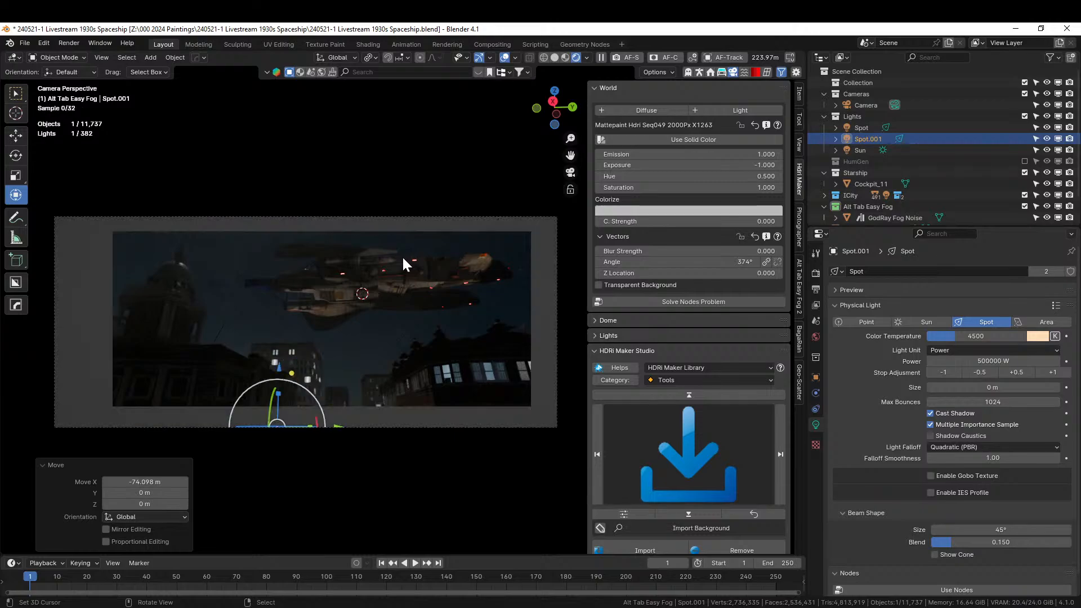
Set the density of the GodRay Fog Noise volume to 0.1
{"action": "scroll", "coordinate": [402, 256], "scroll_direction": "up", "scroll_amount": 2}
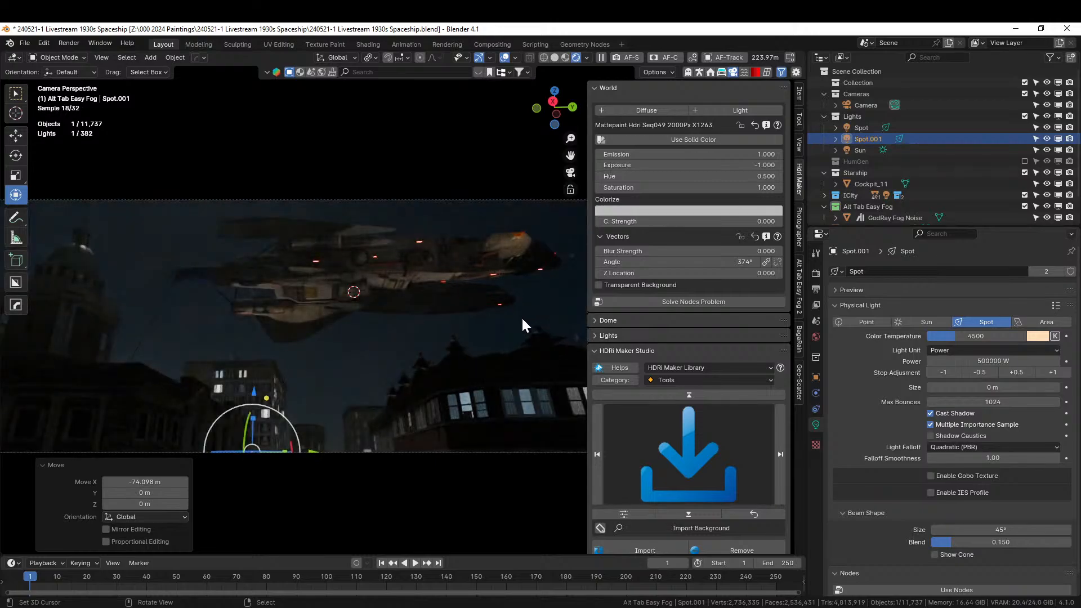
{"action": "scroll", "coordinate": [522, 316], "scroll_direction": "down", "scroll_amount": 2}
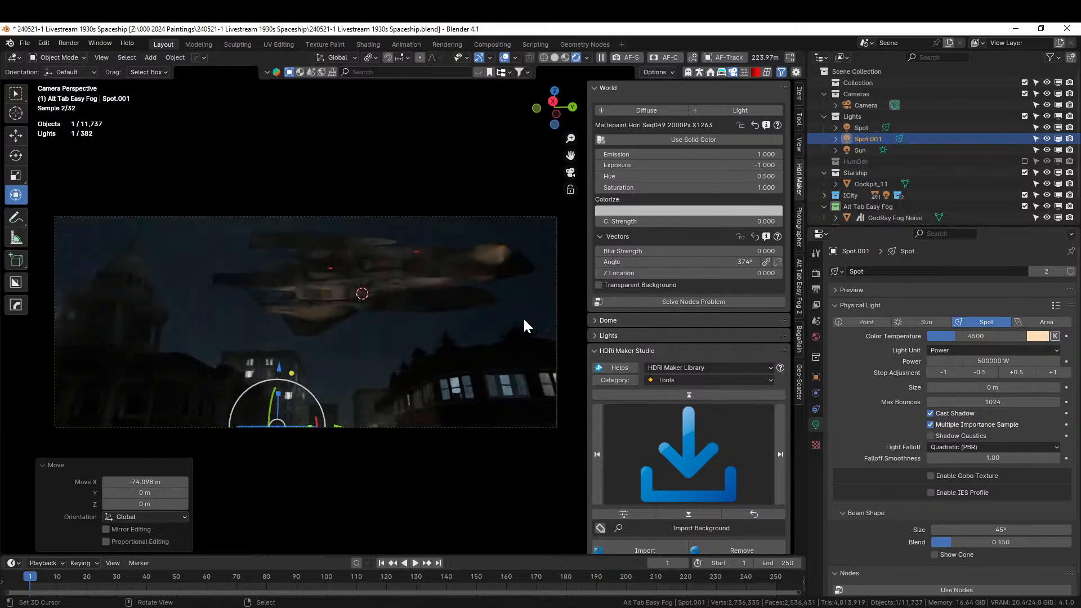
{"action": "left_click", "coordinate": [876, 219]}
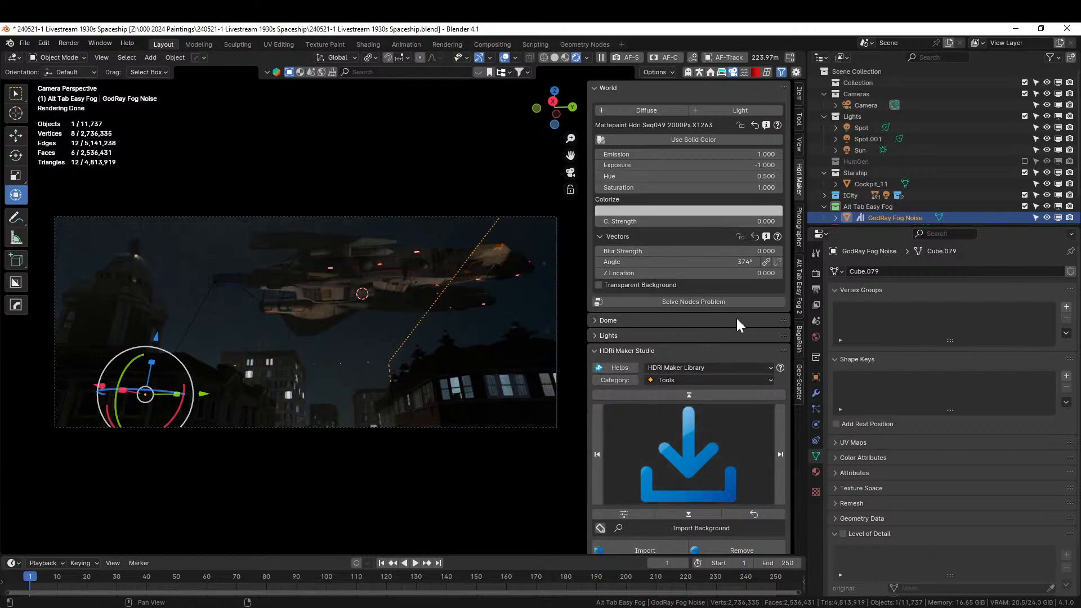
{"action": "left_click", "coordinate": [799, 280]}
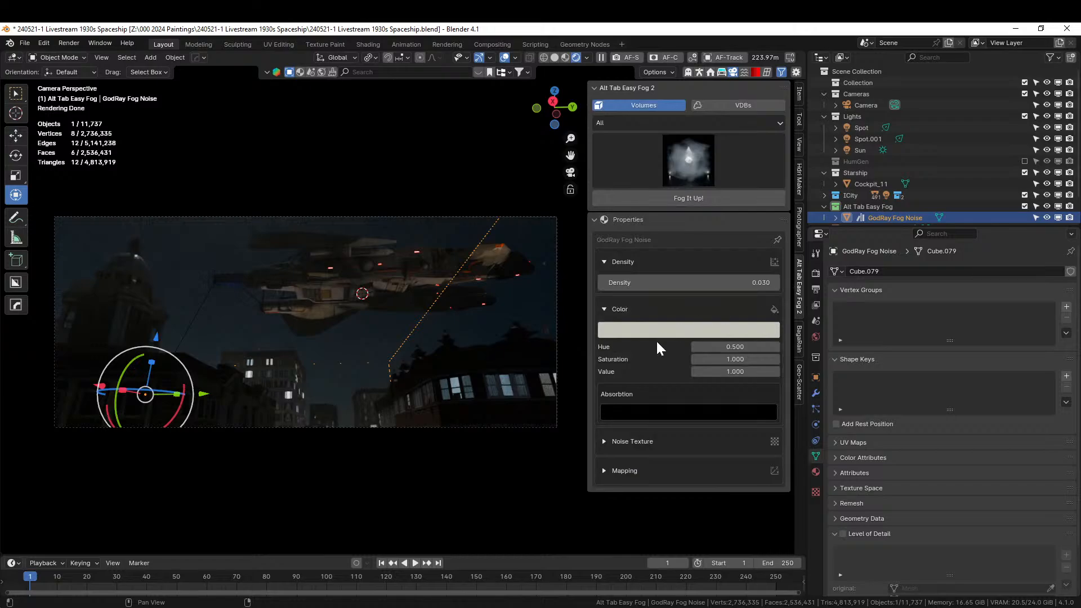
{"action": "left_click", "coordinate": [687, 282]}
{"action": "type", "text": "."}
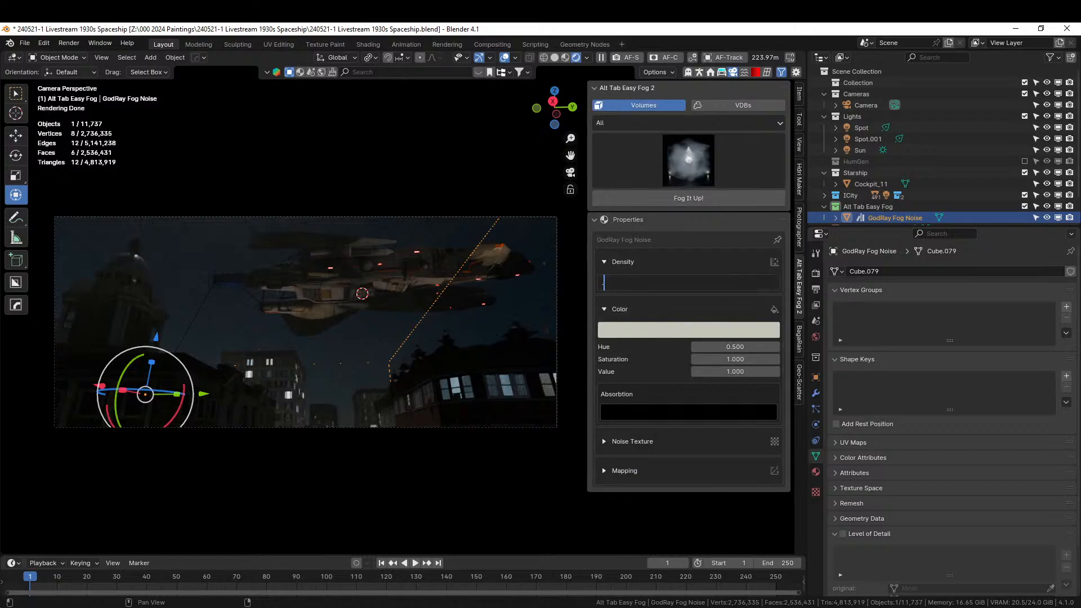
{"action": "type", "text": "1"}
{"action": "key", "text": "Return"}
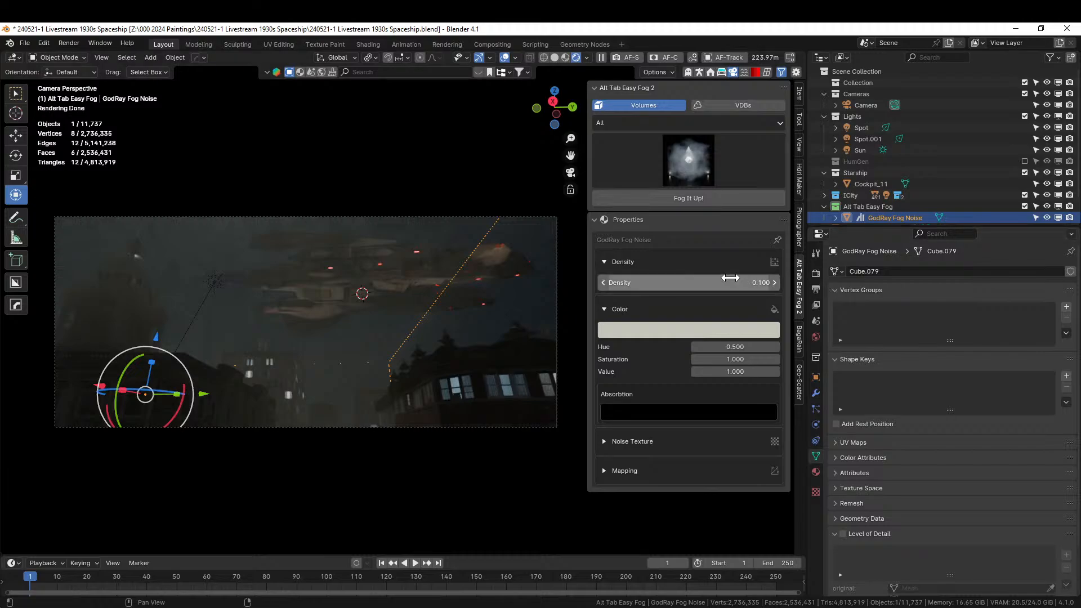
Set the GodRay Fog Noise density to 0.06 and save the file
{"action": "double_click", "coordinate": [743, 281]}
{"action": "key", "text": "BackSpace"}
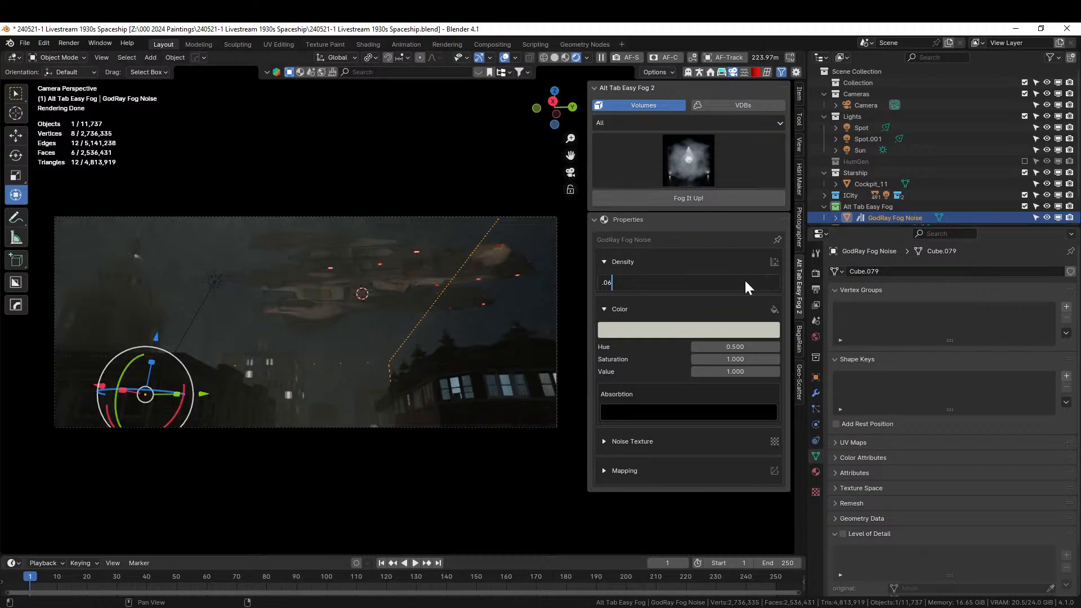
{"action": "type", "text": ".06"}
{"action": "key", "text": "Return"}
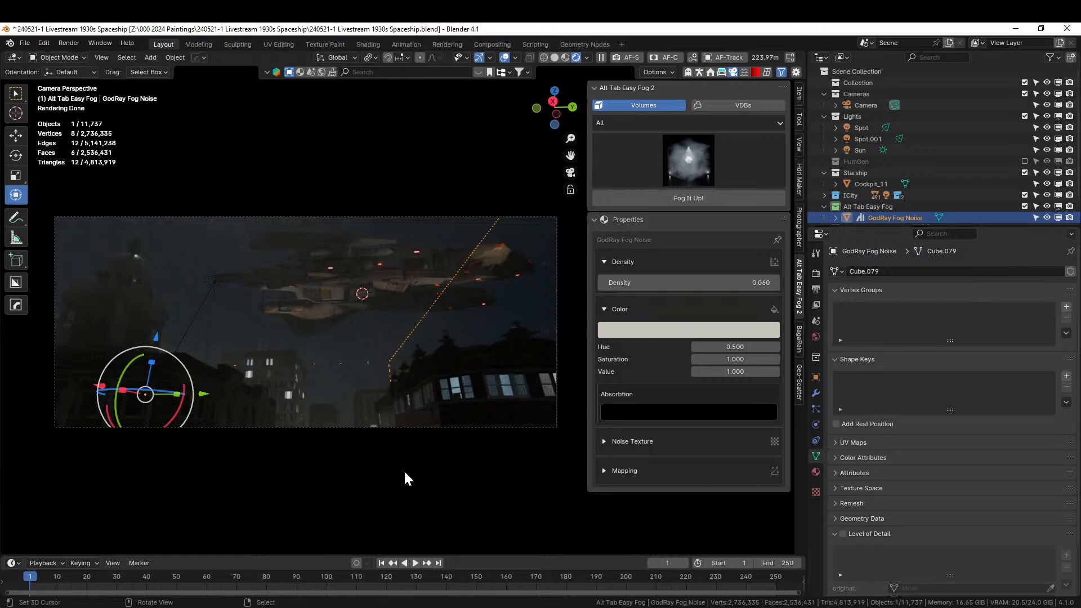
{"action": "key", "text": "ctrl+s"}
{"action": "scroll", "coordinate": [351, 416], "scroll_direction": "up", "scroll_amount": 2}
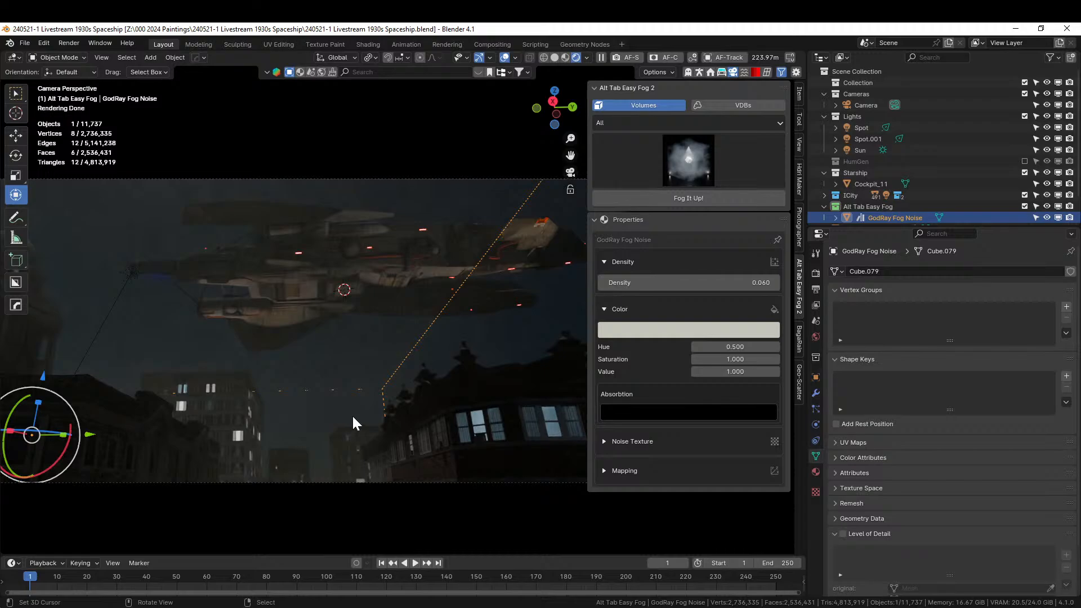
{"action": "scroll", "coordinate": [353, 418], "scroll_direction": "down", "scroll_amount": 2}
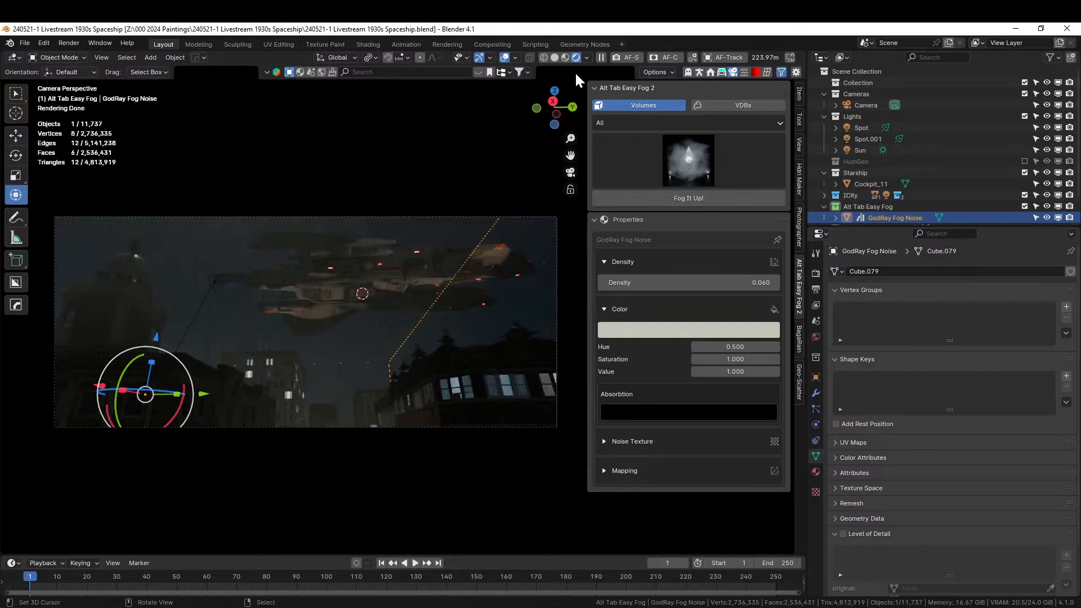
Switch to solid shading and place the 3D cursor on the roof corner of the green building beside the street
{"action": "left_click", "coordinate": [555, 58]}
{"action": "mouse_move", "coordinate": [282, 375]}
{"action": "middle_mouse_down"}
{"action": "mouse_move", "coordinate": [284, 387]}
{"action": "mouse_move", "coordinate": [255, 324]}
{"action": "middle_mouse_up"}
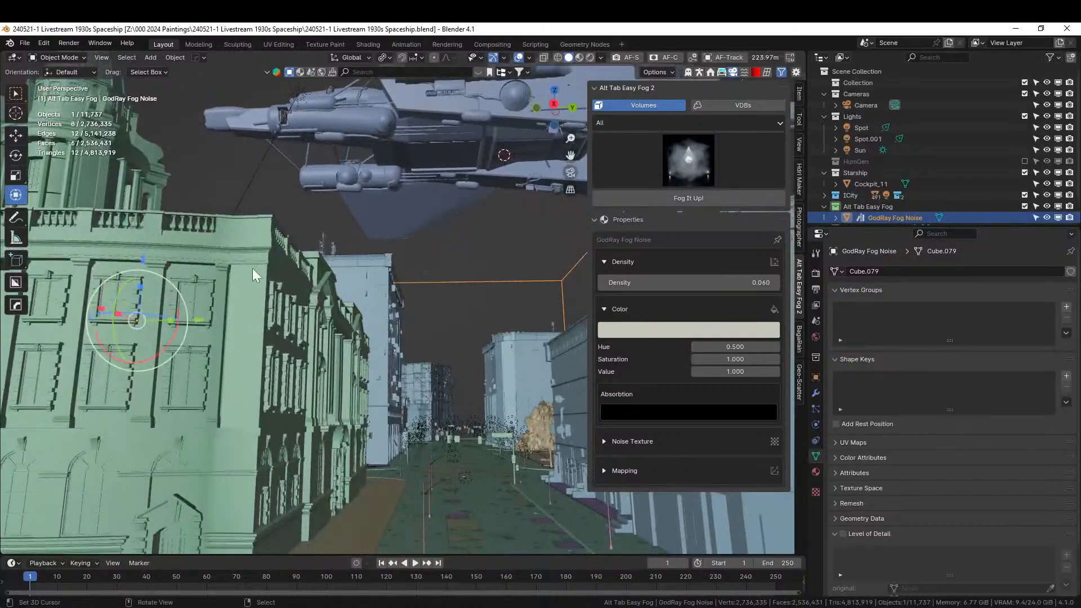
{"action": "key", "text": "KP_Decimal"}
{"action": "middle_click_drag", "start_coordinate": [261, 232], "coordinate": [459, 367]}
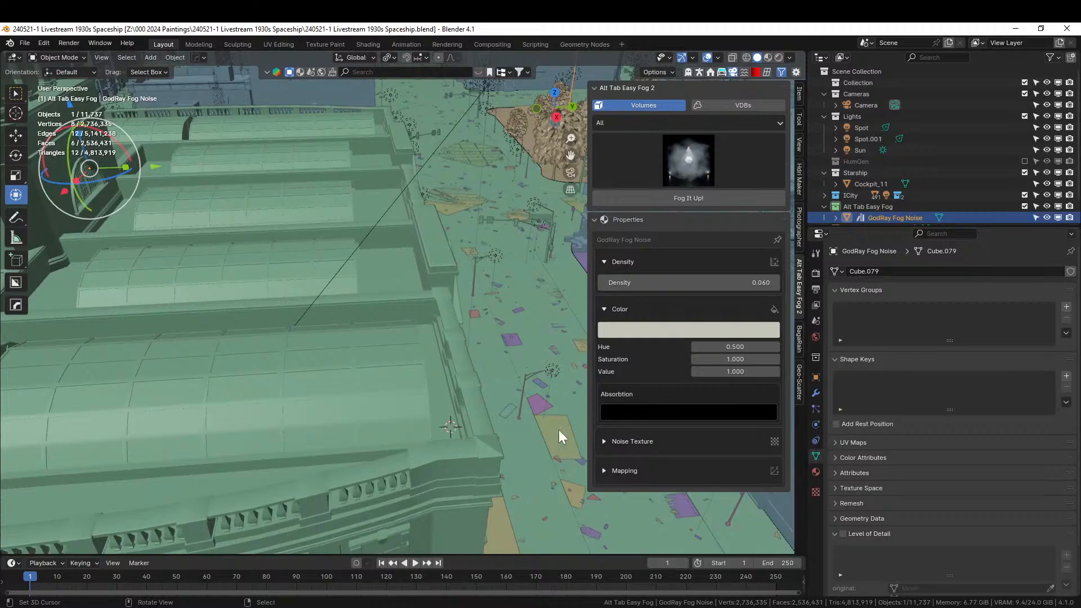
Delete the disabled HumGen collection together with its hierarchy
{"action": "right_click", "coordinate": [855, 161]}
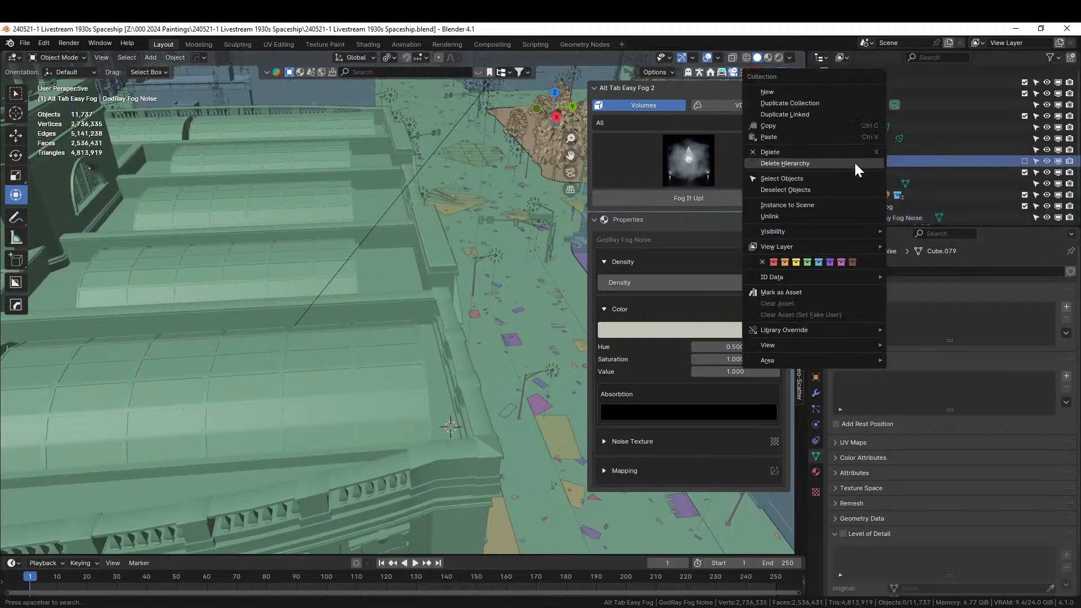
{"action": "left_click", "coordinate": [795, 162]}
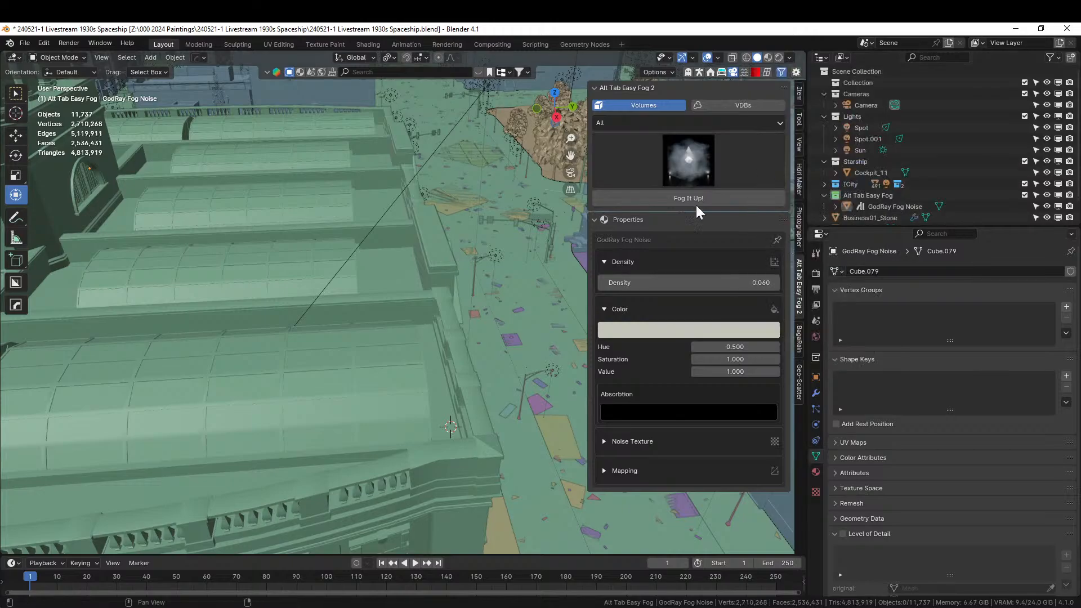
{"action": "middle_click_drag", "start_coordinate": [491, 444], "coordinate": [477, 408], "text": "shift"}
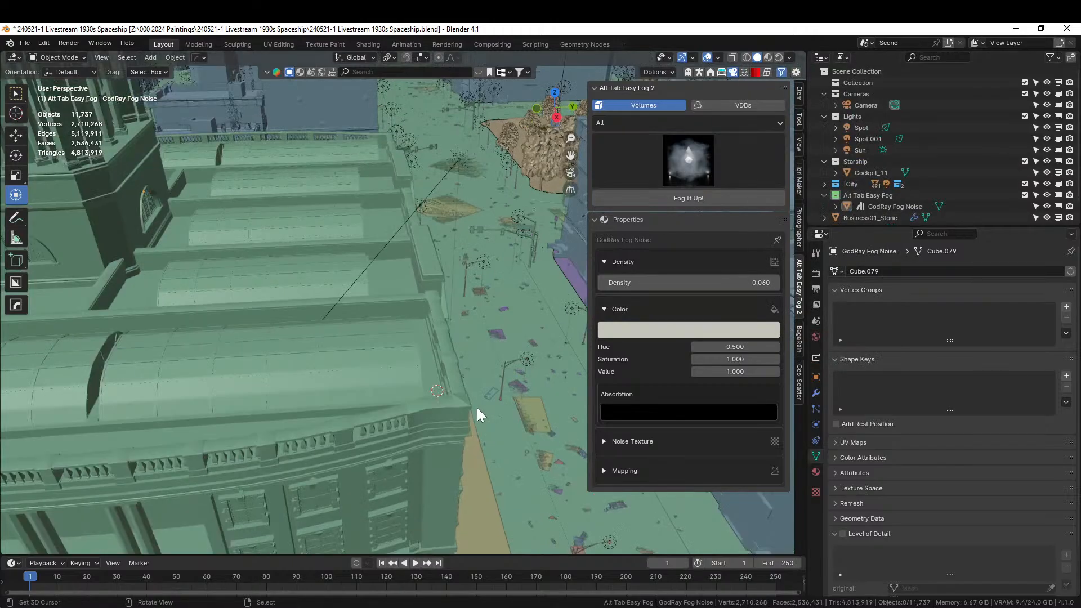
Generate a new male human with HumGen from the Rory starting preset
{"action": "left_click", "coordinate": [699, 72]}
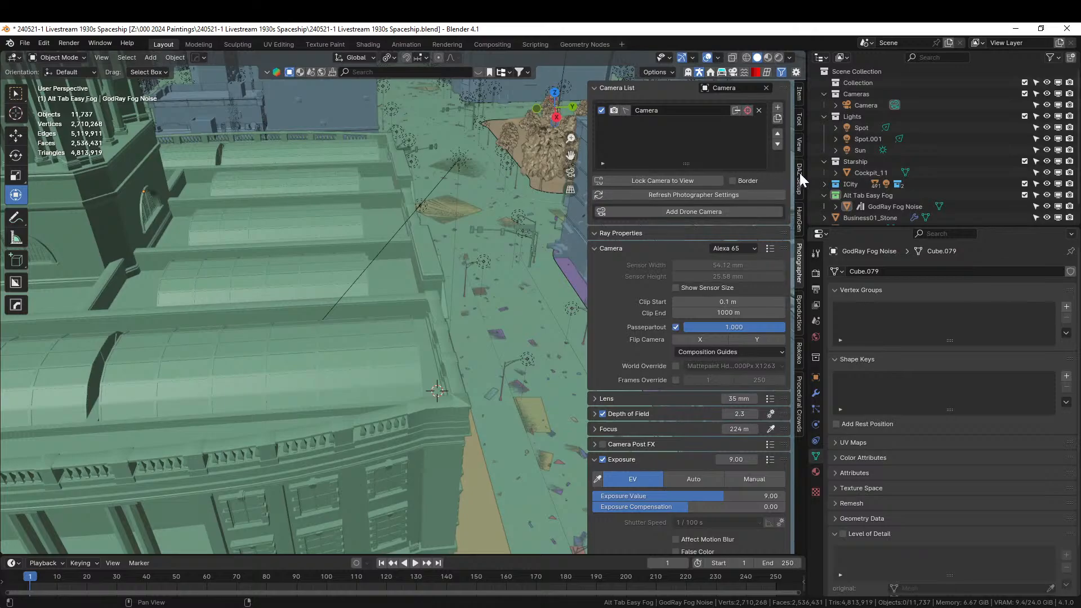
{"action": "left_click", "coordinate": [799, 214]}
{"action": "left_click", "coordinate": [685, 183]}
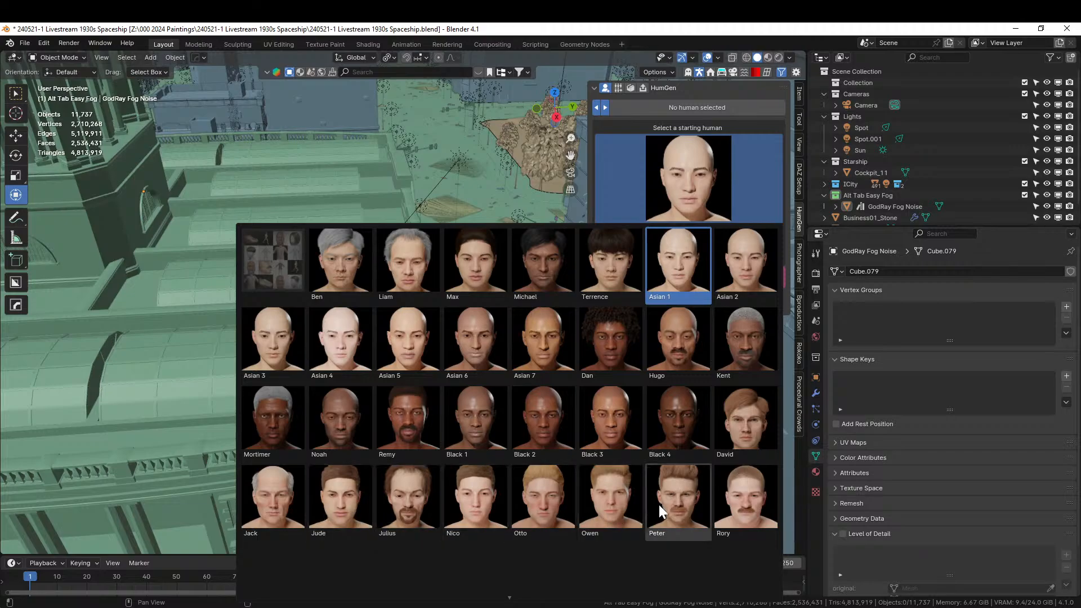
{"action": "left_click", "coordinate": [743, 499]}
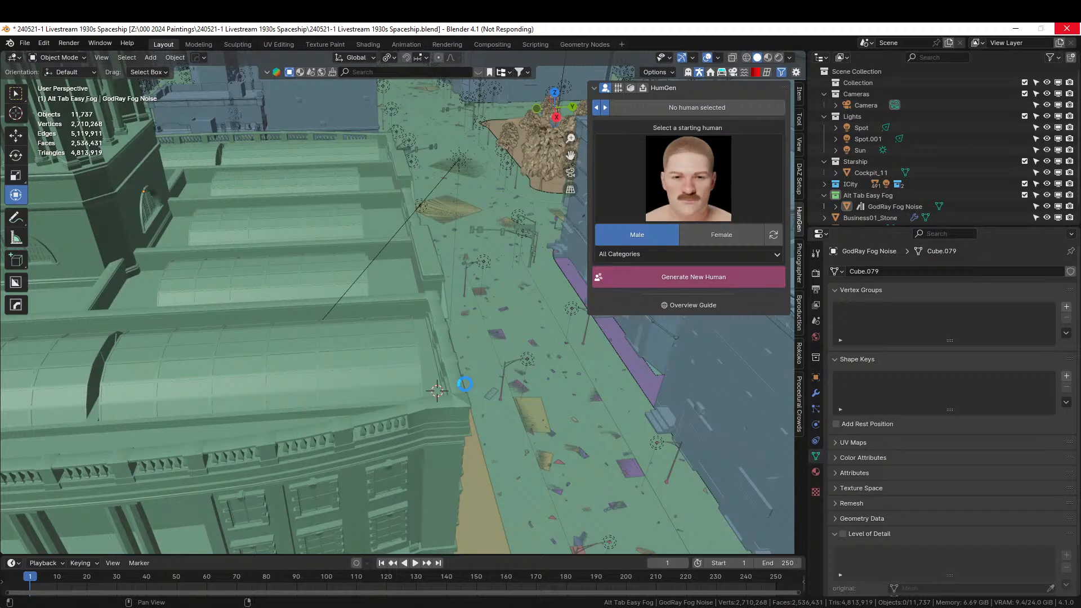
Move the human onto the rooftop parapet, about -0.56 m in X, 0.76 m in Y and 1.52 m in Z, ending in the camera view
{"action": "scroll", "coordinate": [465, 384], "scroll_direction": "up", "scroll_amount": 5}
{"action": "middle_click_drag", "start_coordinate": [466, 386], "coordinate": [518, 381]}
{"action": "key", "text": "KP_Decimal"}
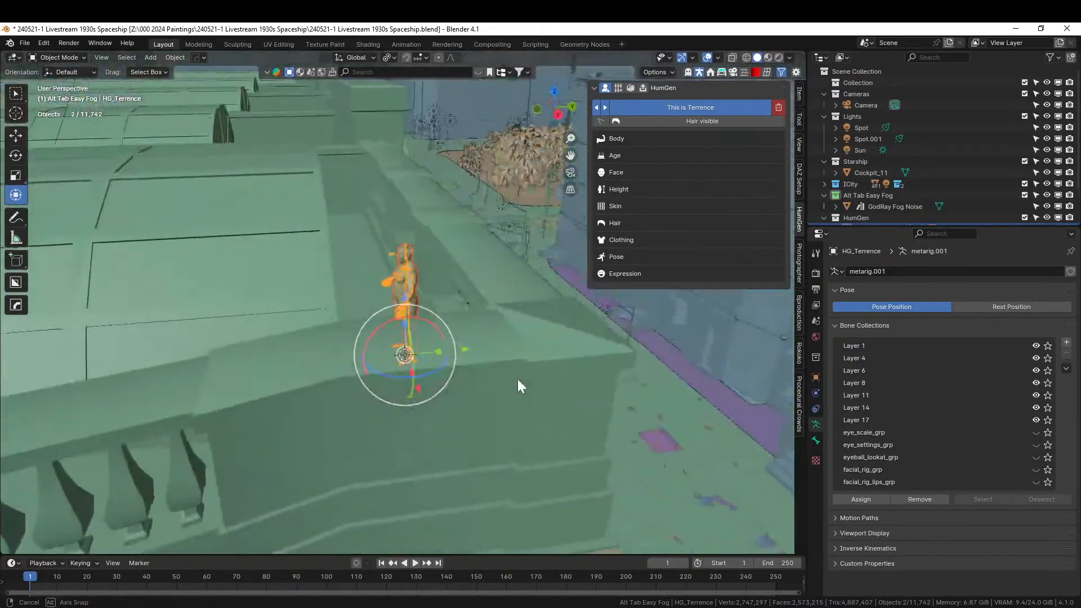
{"action": "key", "text": "g"}
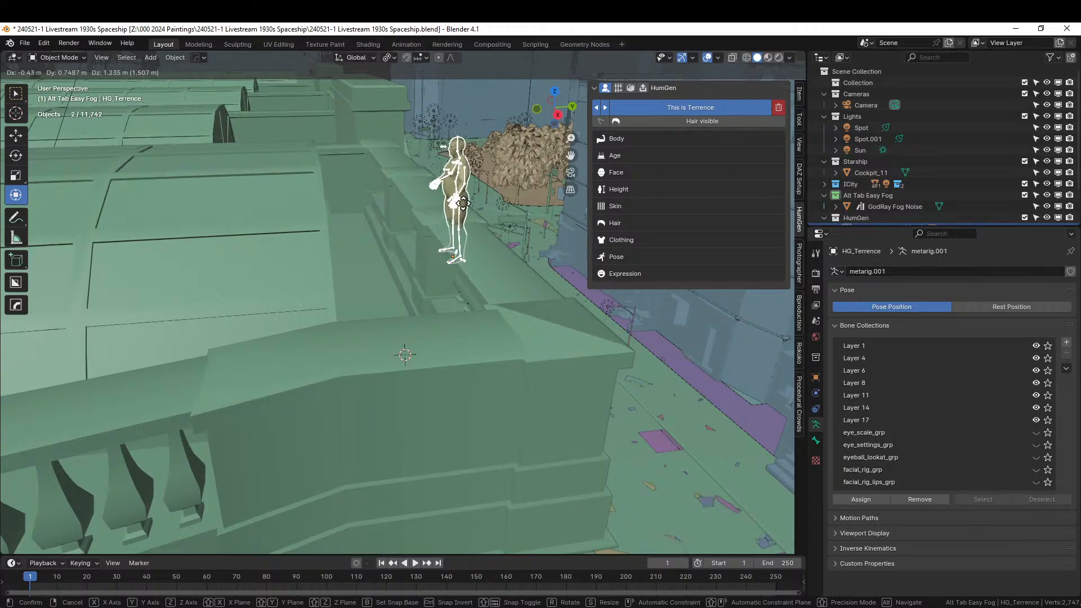
{"action": "left_click", "coordinate": [460, 186]}
{"action": "key", "text": "KP_0"}
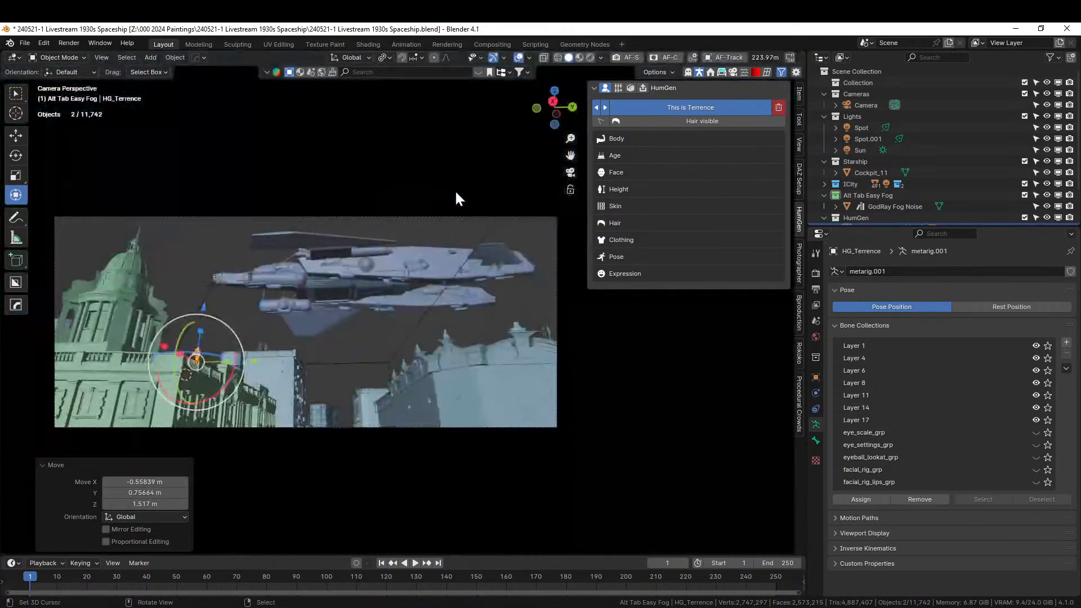
{"action": "scroll", "coordinate": [314, 299], "scroll_direction": "up", "scroll_amount": 2}
{"action": "middle_click_drag", "start_coordinate": [259, 343], "coordinate": [406, 288], "text": "shift"}
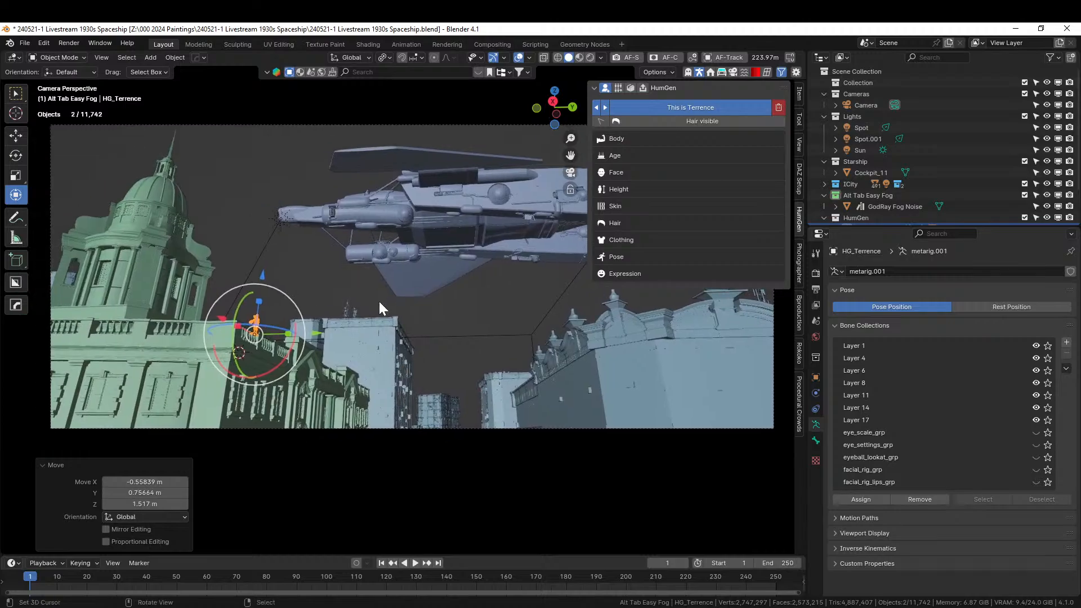
{"action": "scroll", "coordinate": [312, 340], "scroll_direction": "up", "scroll_amount": 2}
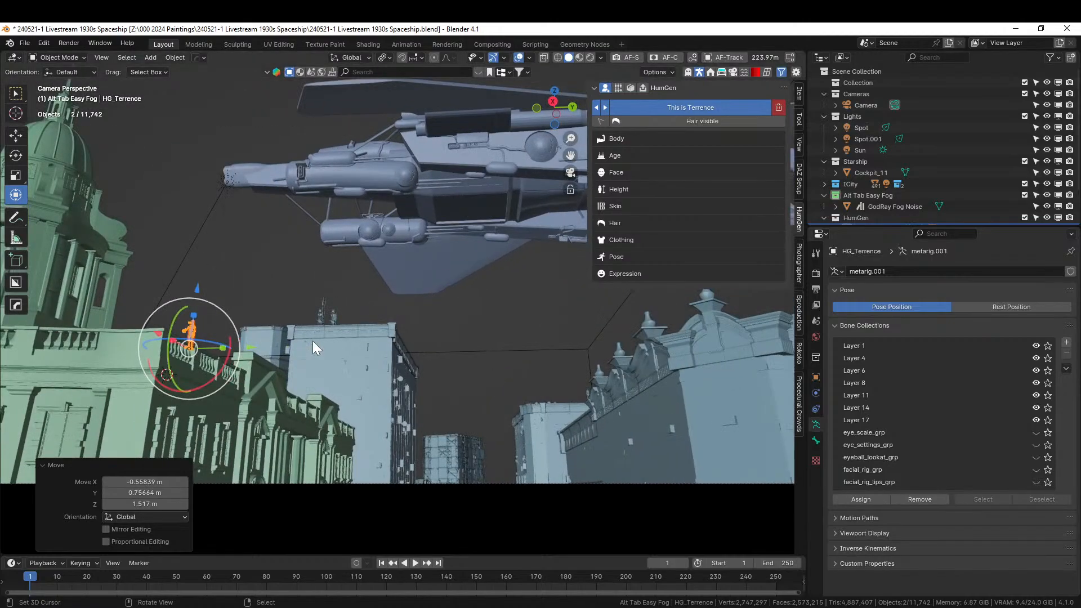
Raise the human about 0.18 m along global Z so the feet stand on top of the parapet
{"action": "middle_click_drag", "start_coordinate": [312, 341], "coordinate": [433, 487]}
{"action": "scroll", "coordinate": [434, 488], "scroll_direction": "up", "scroll_amount": 1}
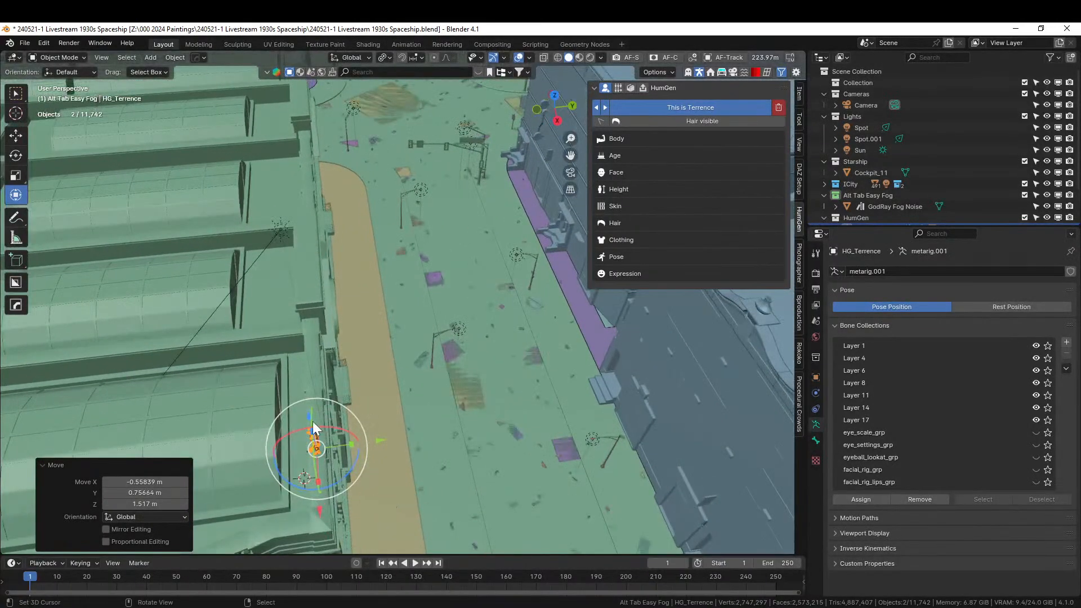
{"action": "key", "text": "KP_Decimal"}
{"action": "middle_click_drag", "start_coordinate": [411, 433], "coordinate": [598, 413]}
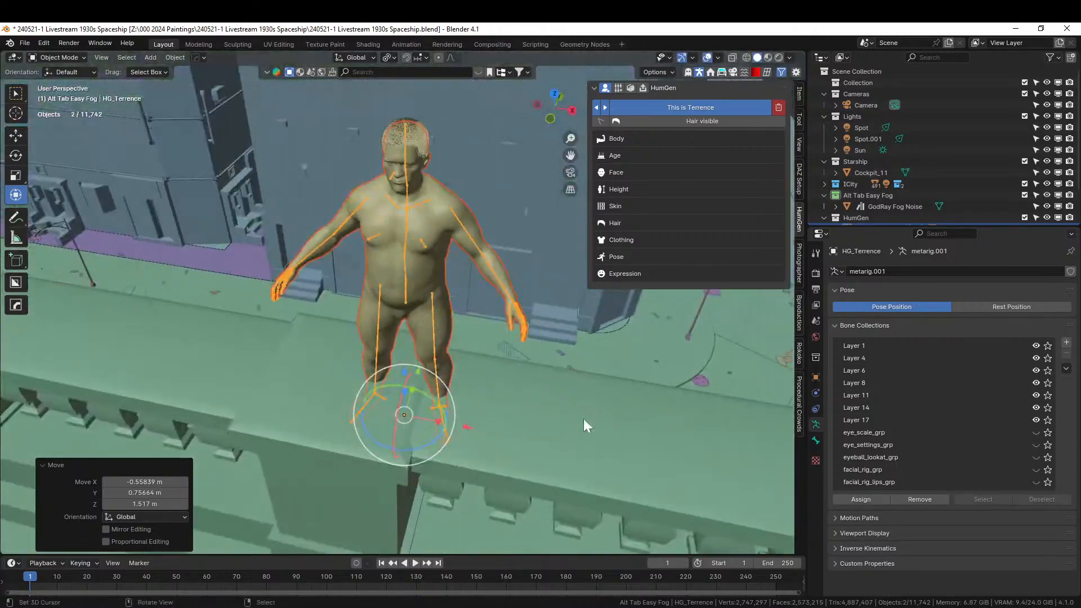
{"action": "key", "text": "g"}
{"action": "key", "text": "z"}
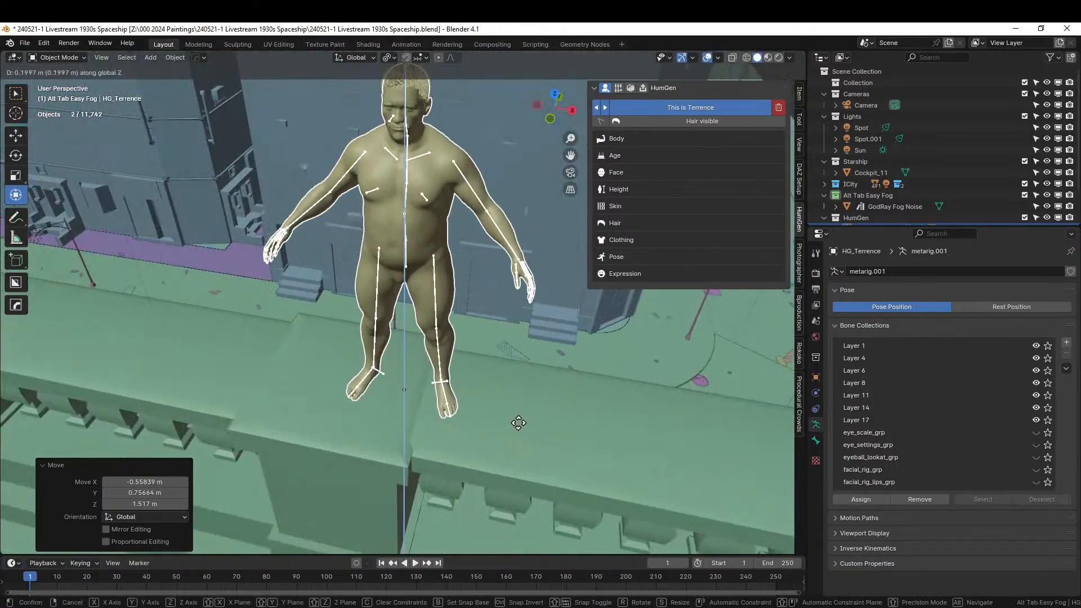
{"action": "left_click", "coordinate": [518, 426]}
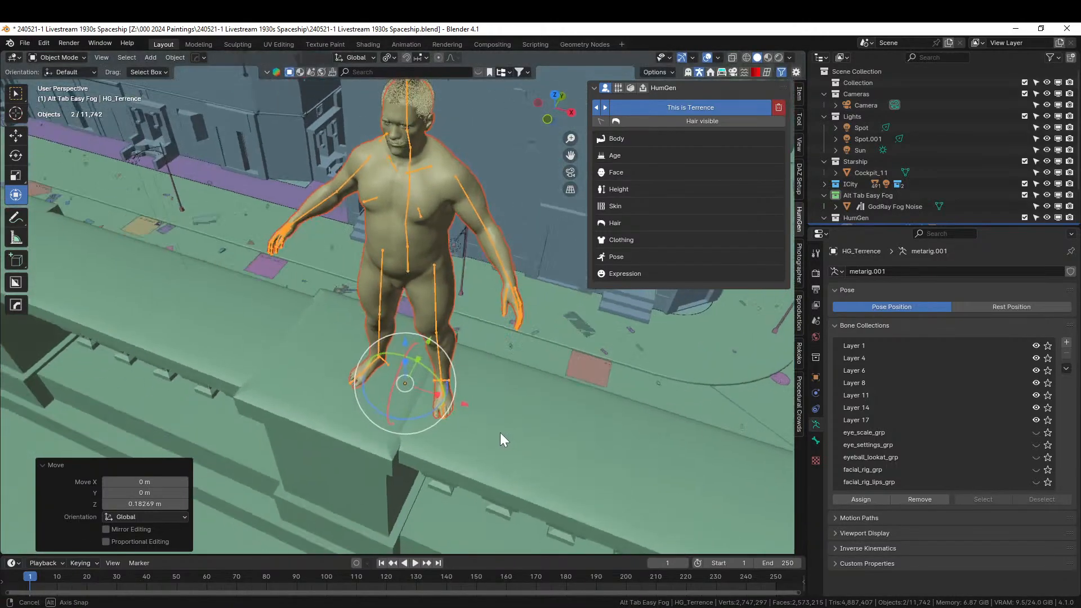
{"action": "scroll", "coordinate": [503, 431], "scroll_direction": "down", "scroll_amount": 3}
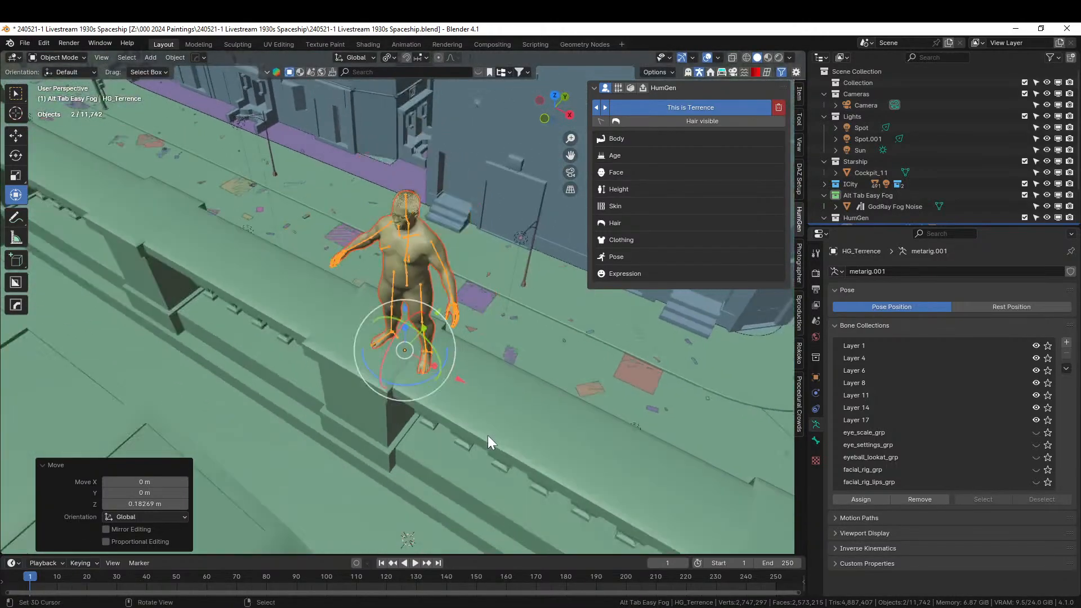
Set the human's HumGen height to 173 cm
{"action": "left_click", "coordinate": [621, 138]}
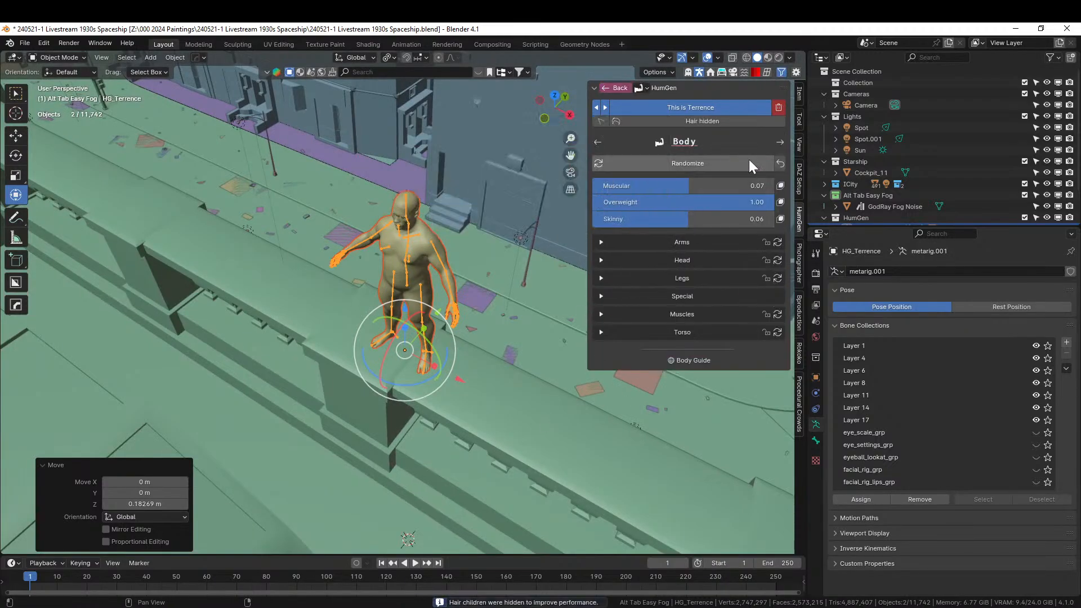
{"action": "left_click", "coordinate": [780, 142]}
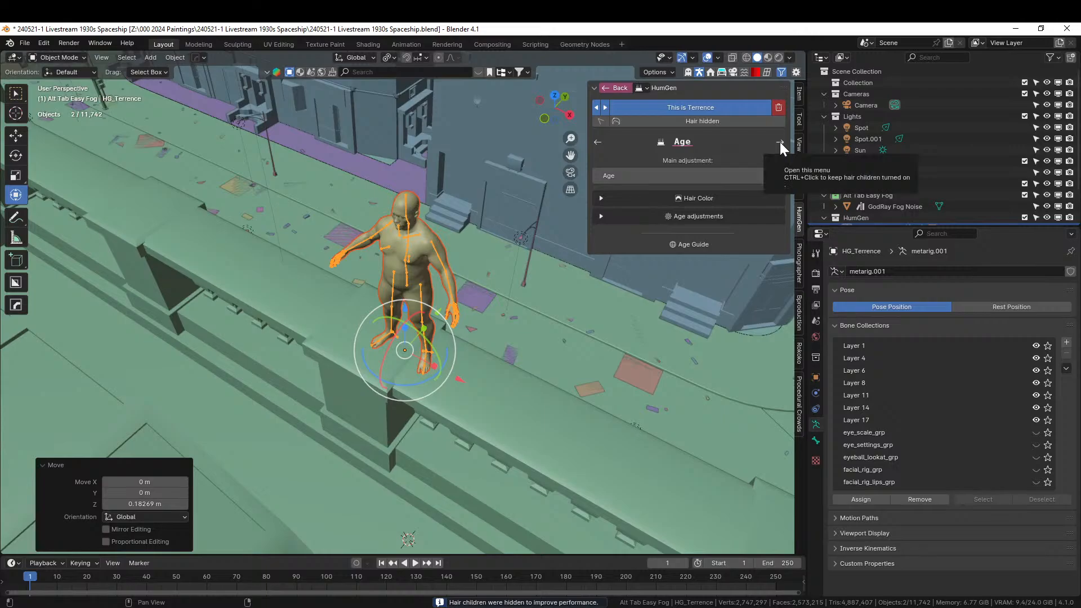
{"action": "left_click", "coordinate": [780, 142]}
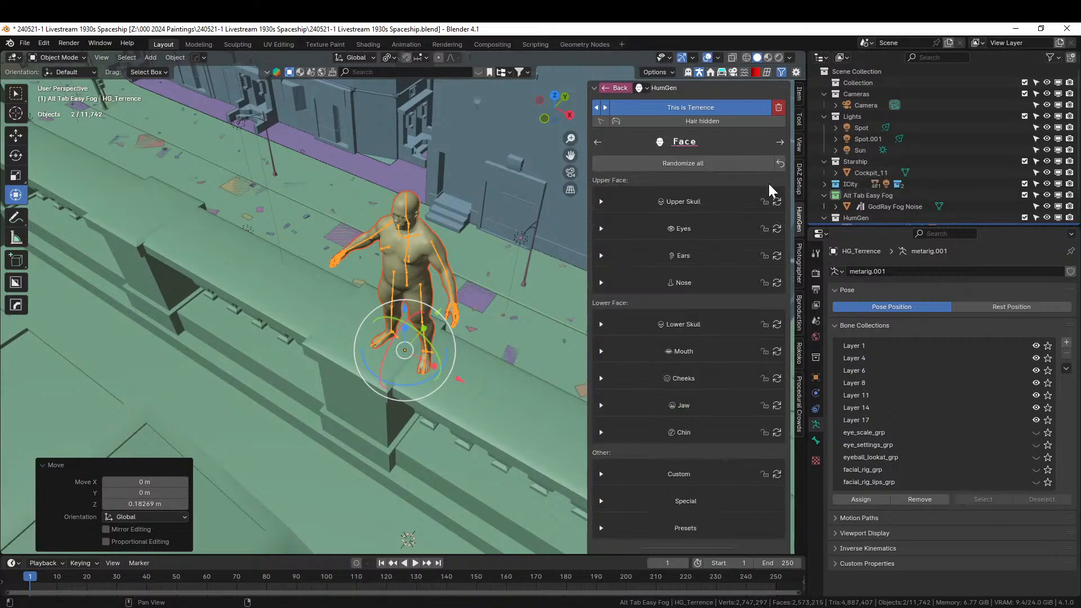
{"action": "left_click", "coordinate": [779, 142]}
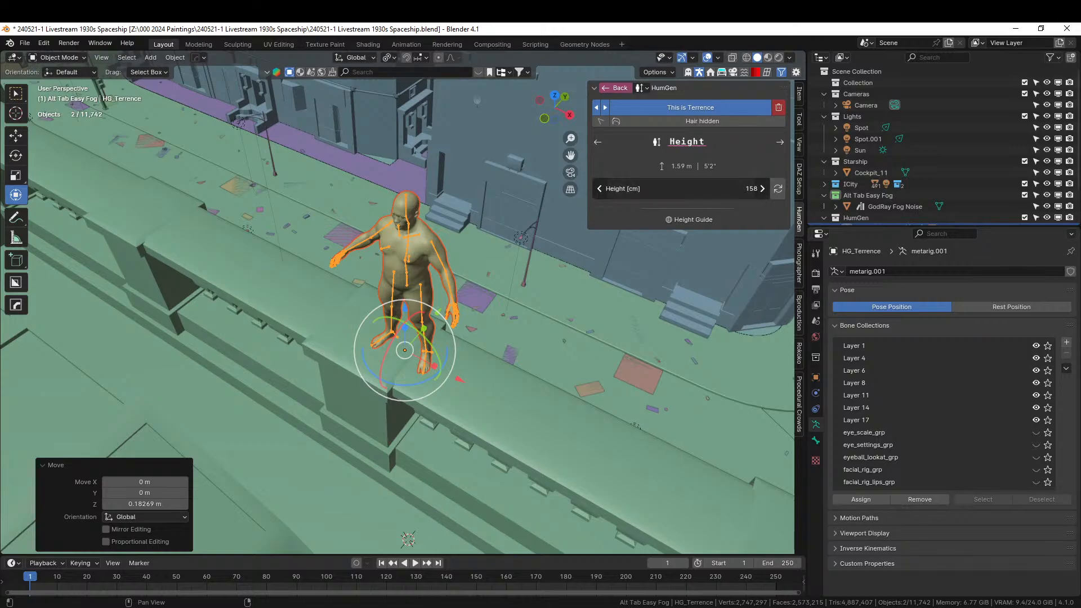
{"action": "mouse_move", "coordinate": [681, 188]}
{"action": "left_mouse_down"}
{"action": "mouse_move", "coordinate": [698, 189]}
{"action": "mouse_move", "coordinate": [669, 194]}
{"action": "left_mouse_up"}
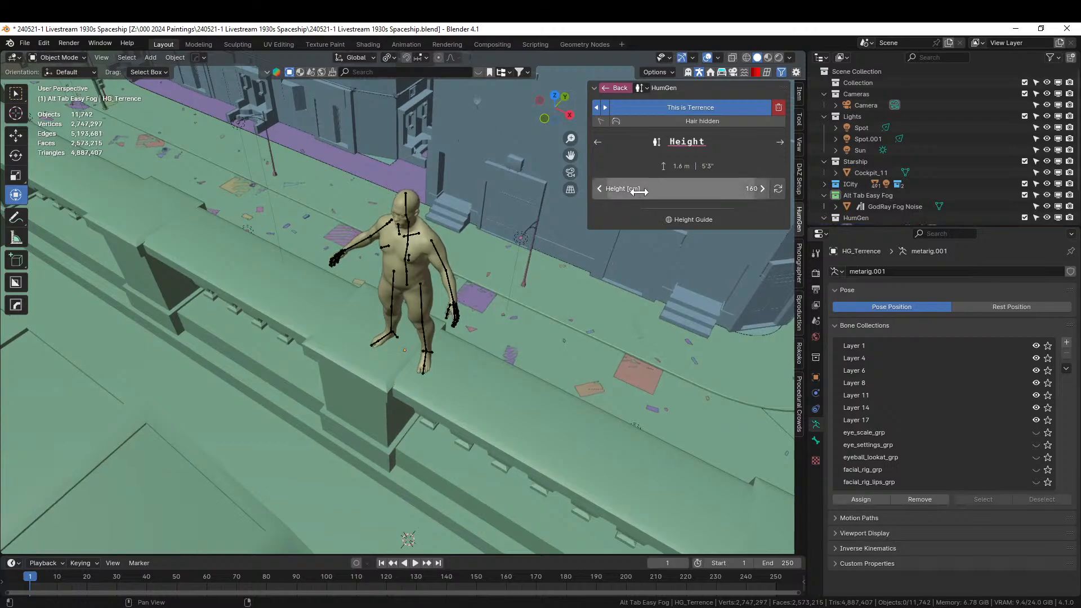
{"action": "left_click_drag", "start_coordinate": [669, 191], "coordinate": [746, 190]}
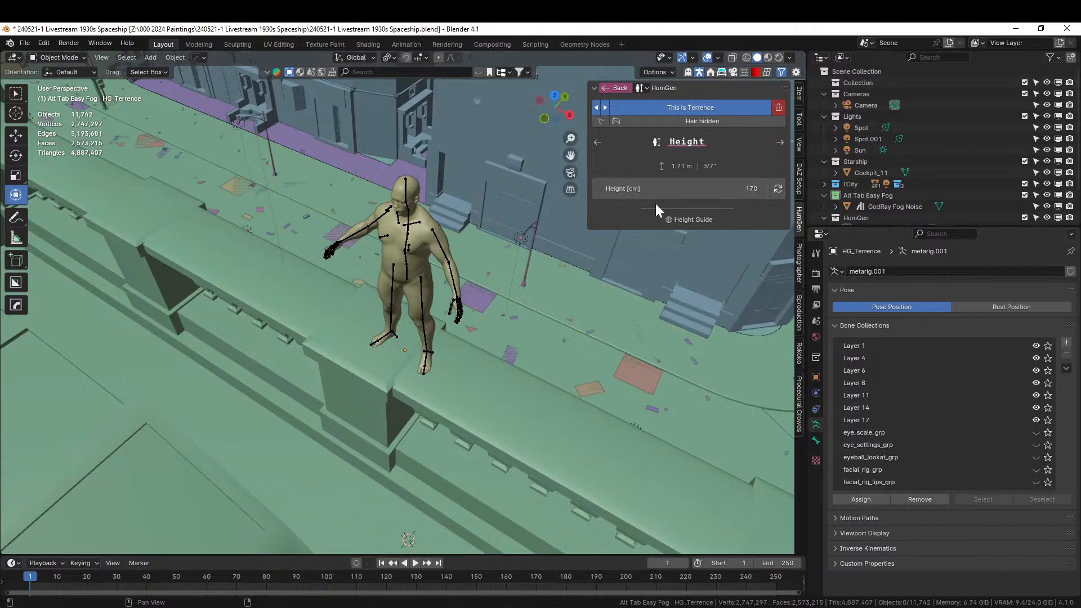
{"action": "mouse_move", "coordinate": [671, 188]}
{"action": "left_mouse_down"}
{"action": "mouse_move", "coordinate": [685, 189]}
{"action": "mouse_move", "coordinate": [675, 194]}
{"action": "left_mouse_up"}
{"action": "middle_click_drag", "start_coordinate": [459, 260], "coordinate": [451, 213]}
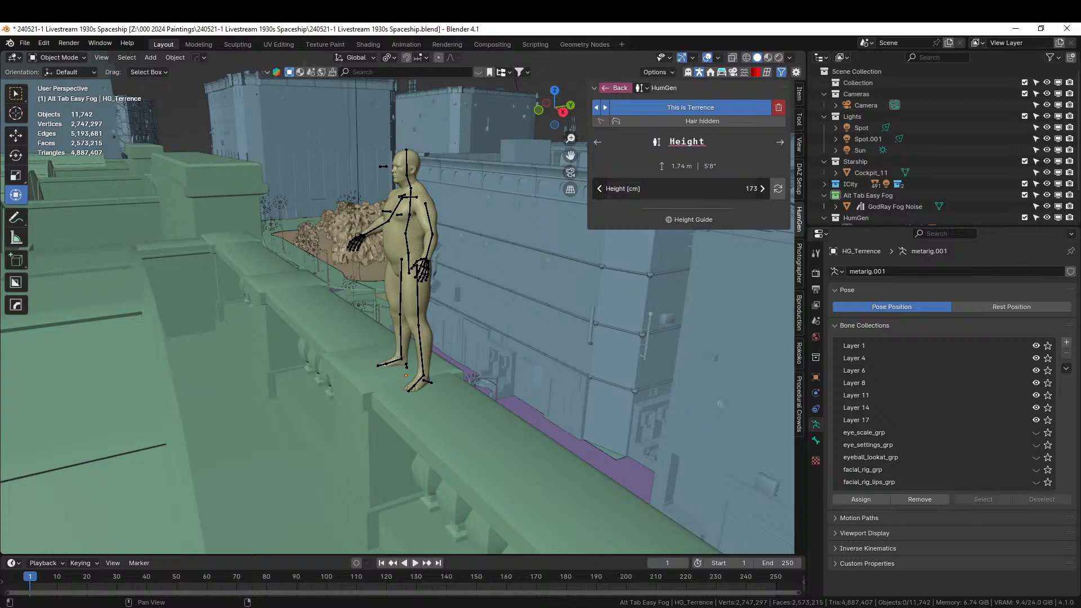
Set the human's HumGen height to 176 cm
{"action": "mouse_move", "coordinate": [687, 189]}
{"action": "left_mouse_down"}
{"action": "mouse_move", "coordinate": [718, 189]}
{"action": "mouse_move", "coordinate": [674, 194]}
{"action": "left_mouse_up"}
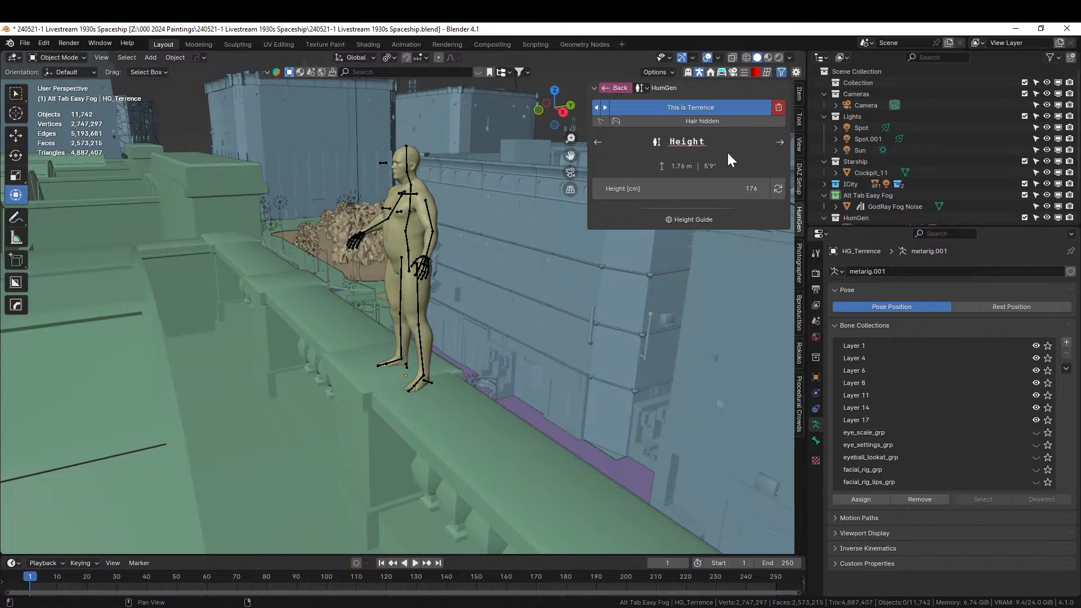
Randomize the human's skin and turn on subsurface scattering in the HumGen skin settings
{"action": "left_click", "coordinate": [780, 142]}
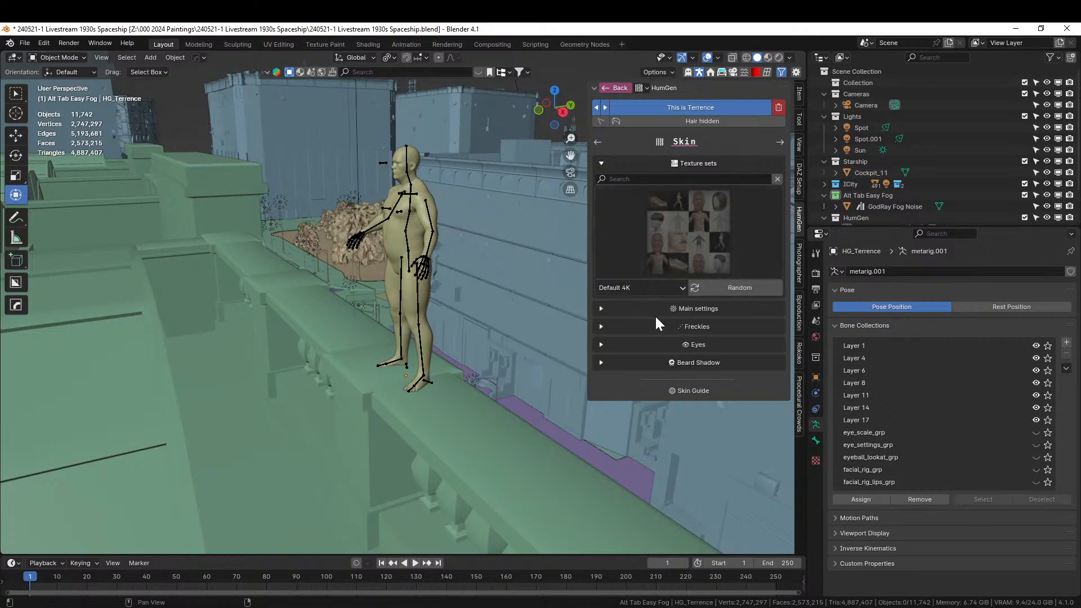
{"action": "left_click", "coordinate": [602, 309]}
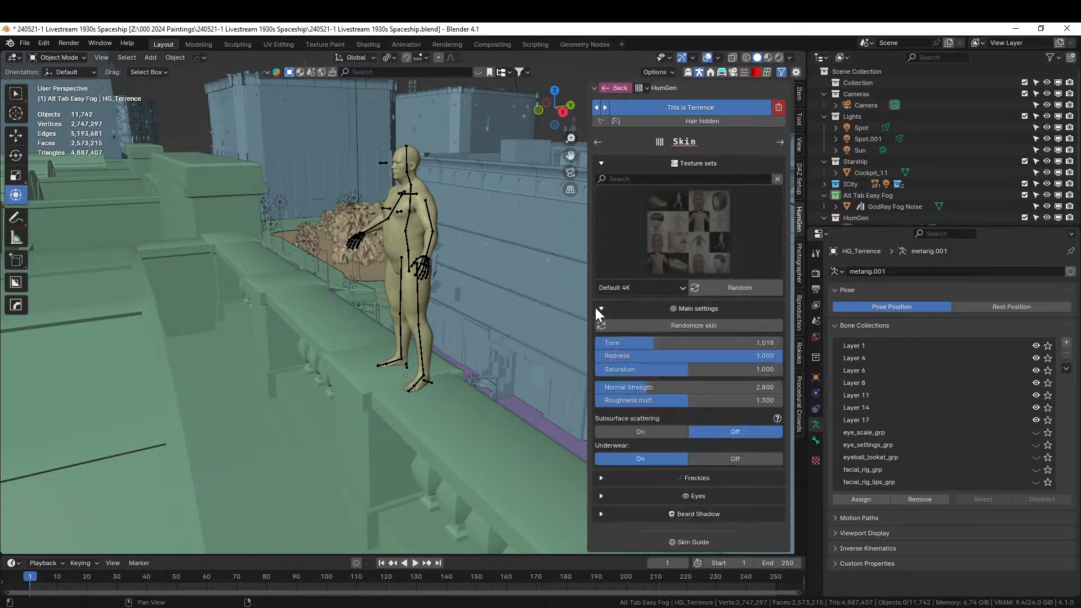
{"action": "left_click", "coordinate": [707, 326]}
{"action": "left_click", "coordinate": [647, 434]}
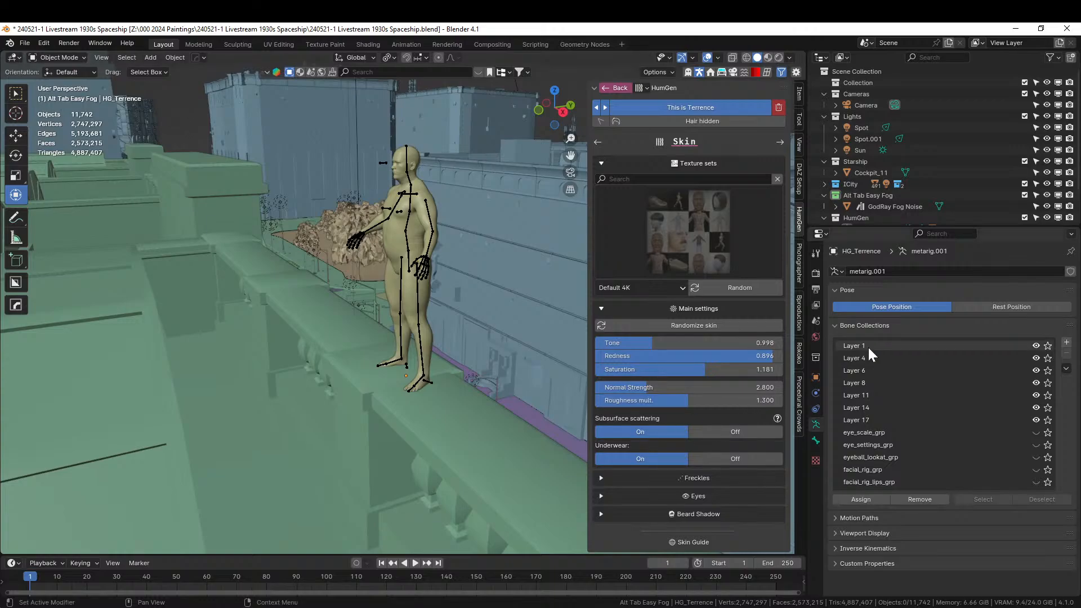
Set the human's hair shader to Accurate (Cycles only)
{"action": "left_click", "coordinate": [780, 143]}
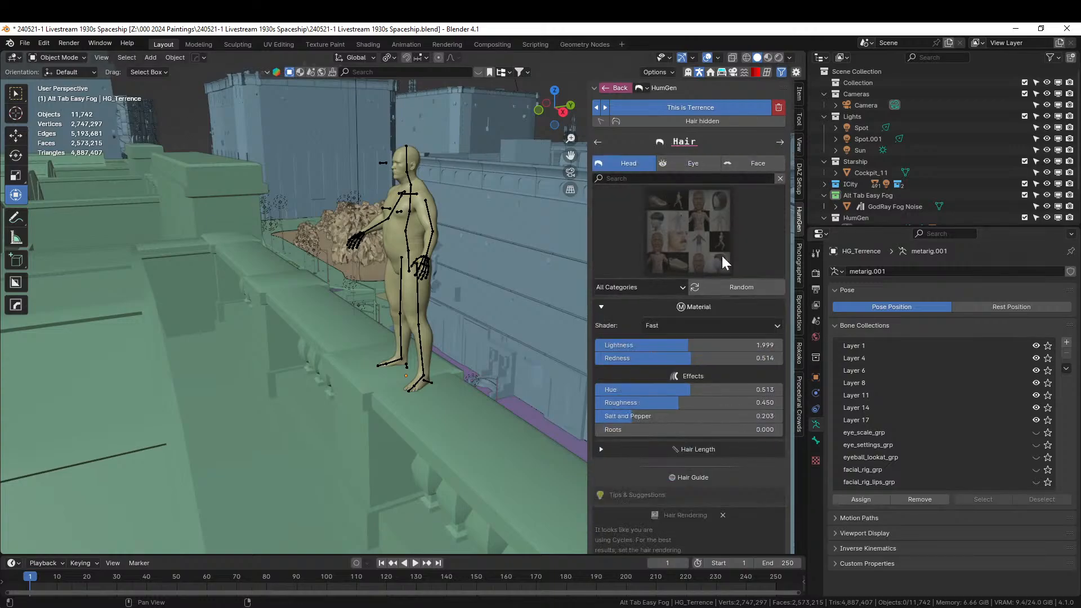
{"action": "left_click", "coordinate": [730, 325]}
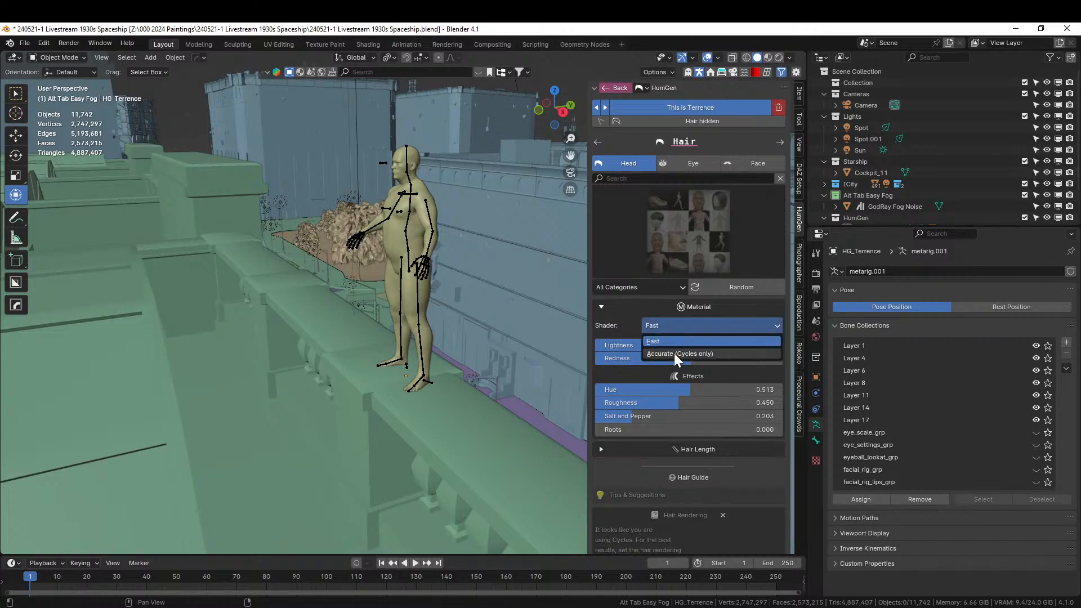
{"action": "left_click", "coordinate": [675, 354]}
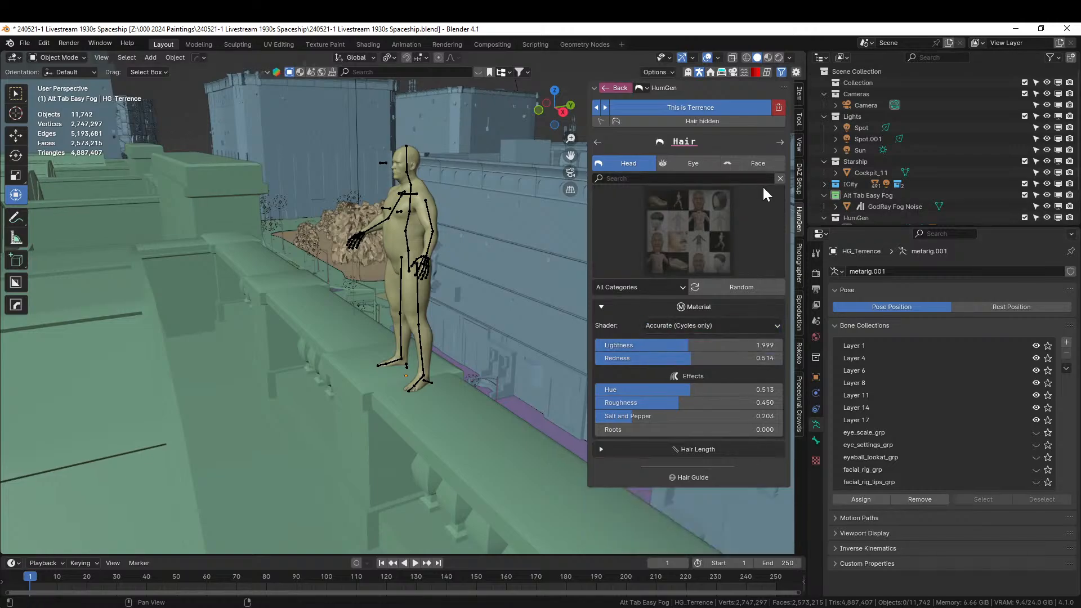
Dress the human in the Steam Jack outfit from the HumGen clothing library
{"action": "left_click", "coordinate": [781, 142]}
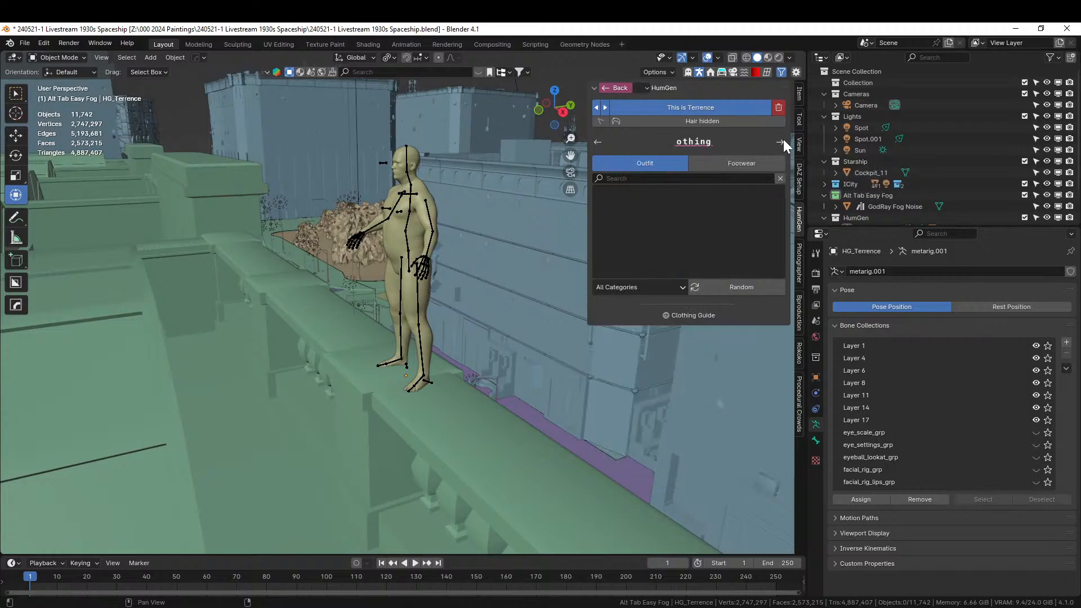
{"action": "left_click", "coordinate": [673, 227]}
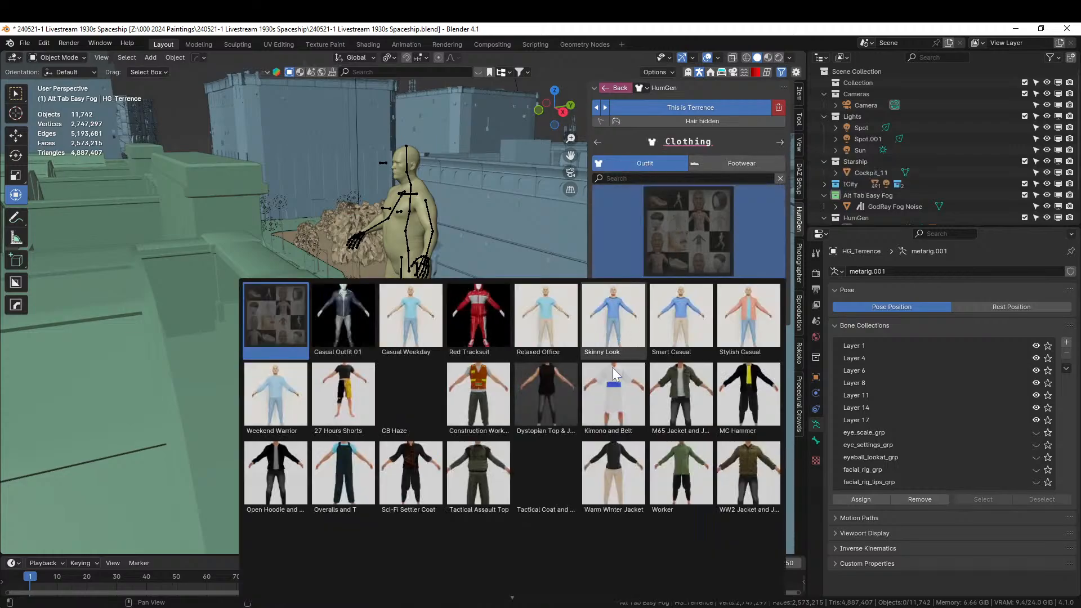
{"action": "mouse_move", "coordinate": [600, 601]}
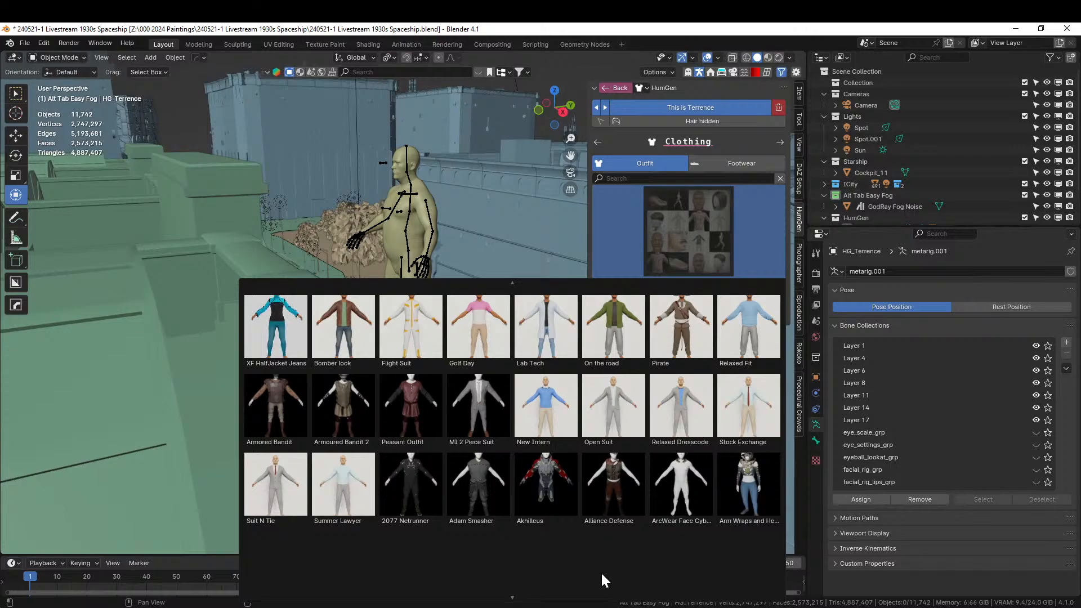
{"action": "scroll", "coordinate": [603, 580], "scroll_direction": "down", "scroll_amount": 5}
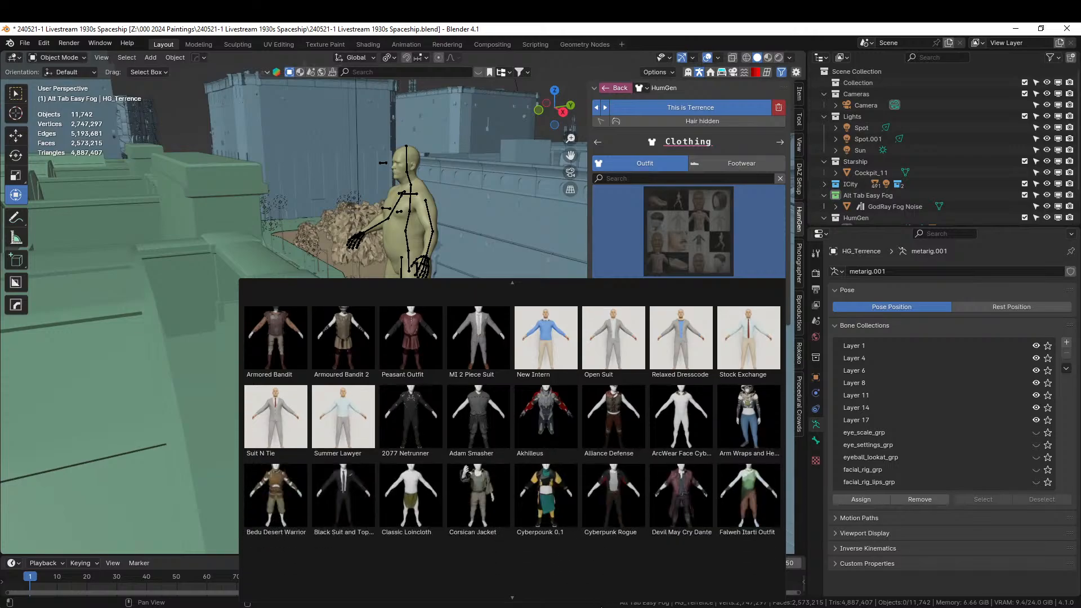
{"action": "scroll", "coordinate": [603, 600], "scroll_direction": "down", "scroll_amount": 4}
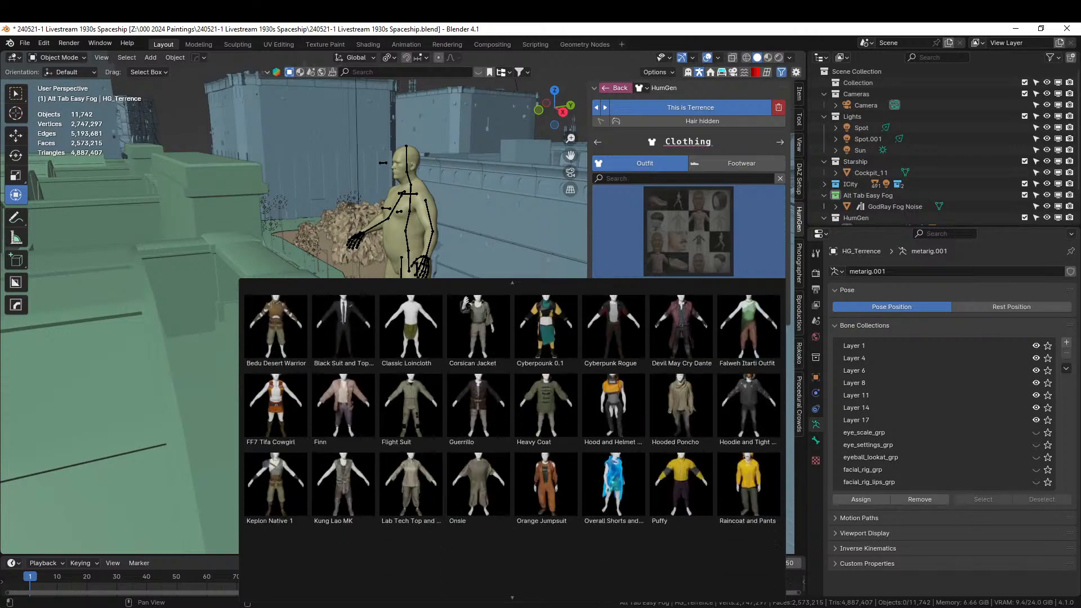
{"action": "scroll", "coordinate": [613, 601], "scroll_direction": "down", "scroll_amount": 3}
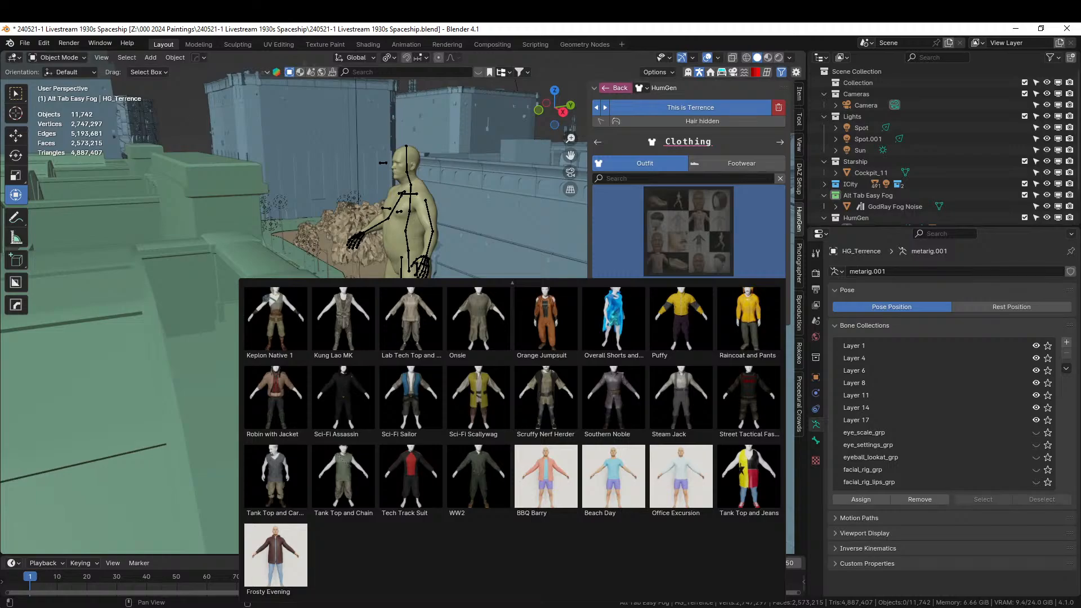
{"action": "left_click", "coordinate": [682, 411]}
{"action": "middle_click_drag", "start_coordinate": [497, 328], "coordinate": [535, 333]}
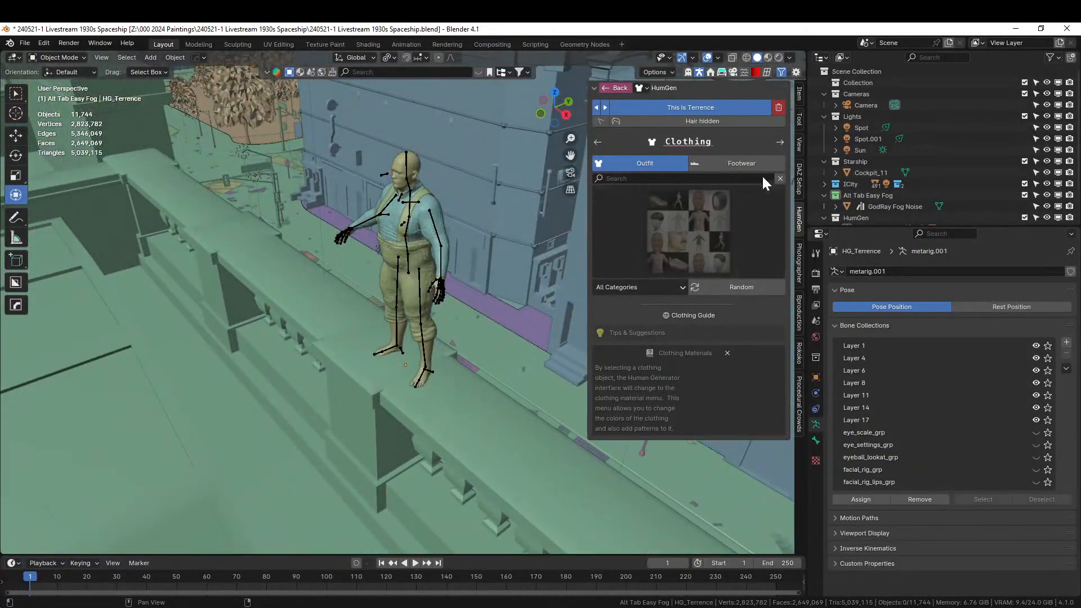
Give the human a pair of boots from the HumGen footwear library
{"action": "left_click", "coordinate": [729, 163]}
{"action": "left_click", "coordinate": [696, 242]}
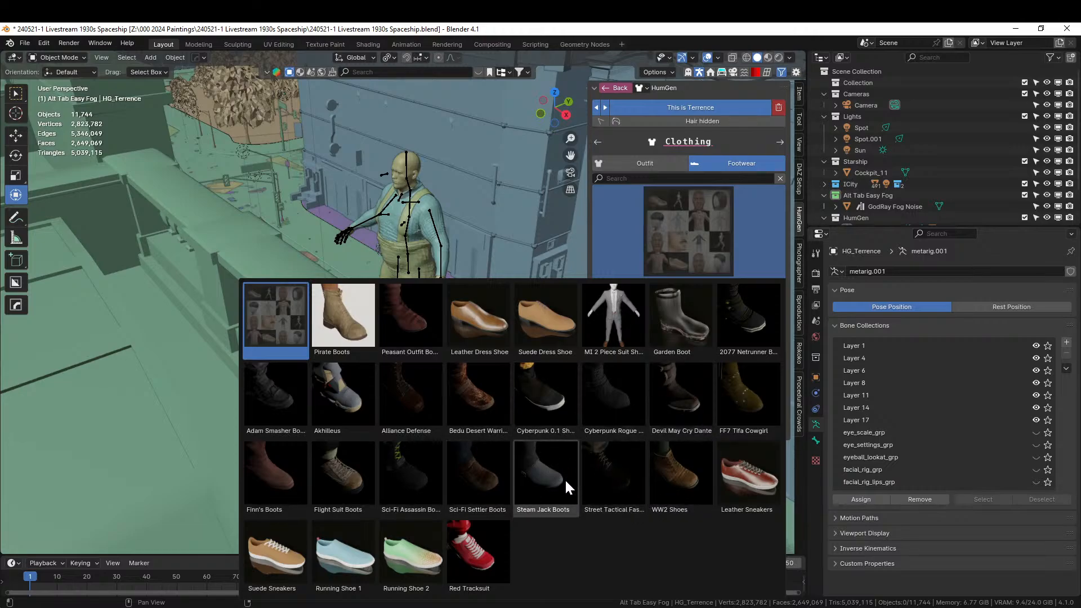
{"action": "left_click", "coordinate": [511, 454]}
{"action": "middle_click_drag", "start_coordinate": [563, 389], "coordinate": [460, 342]}
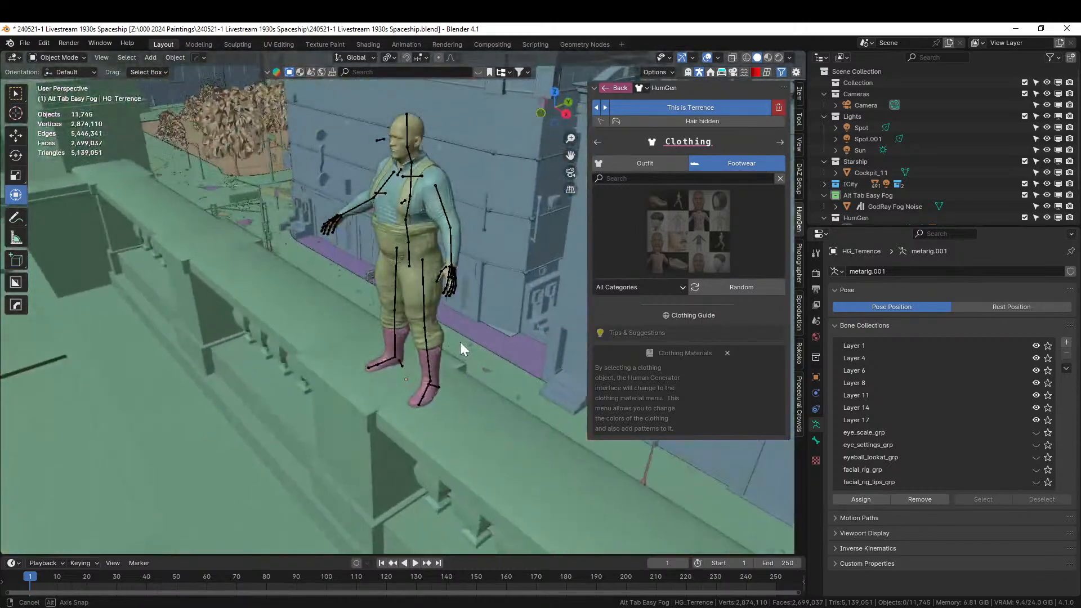
Apply the "standing looking up" pose from the HumGen pose library to the human
{"action": "left_click", "coordinate": [781, 142]}
{"action": "left_click", "coordinate": [684, 228]}
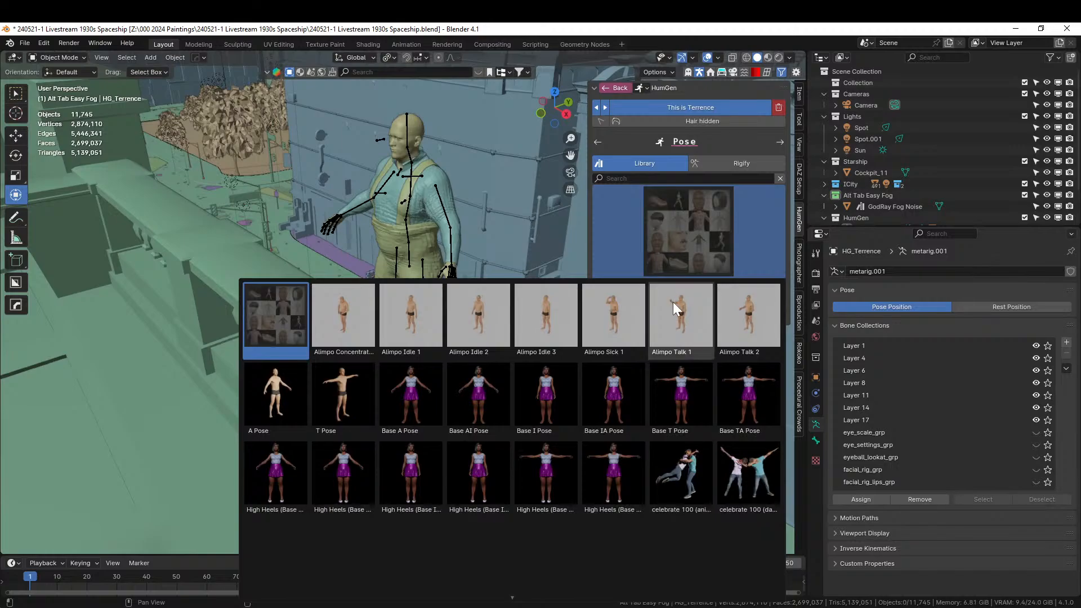
{"action": "scroll", "coordinate": [619, 468], "scroll_direction": "down", "scroll_amount": 3}
{"action": "scroll", "coordinate": [620, 467], "scroll_direction": "down", "scroll_amount": 8}
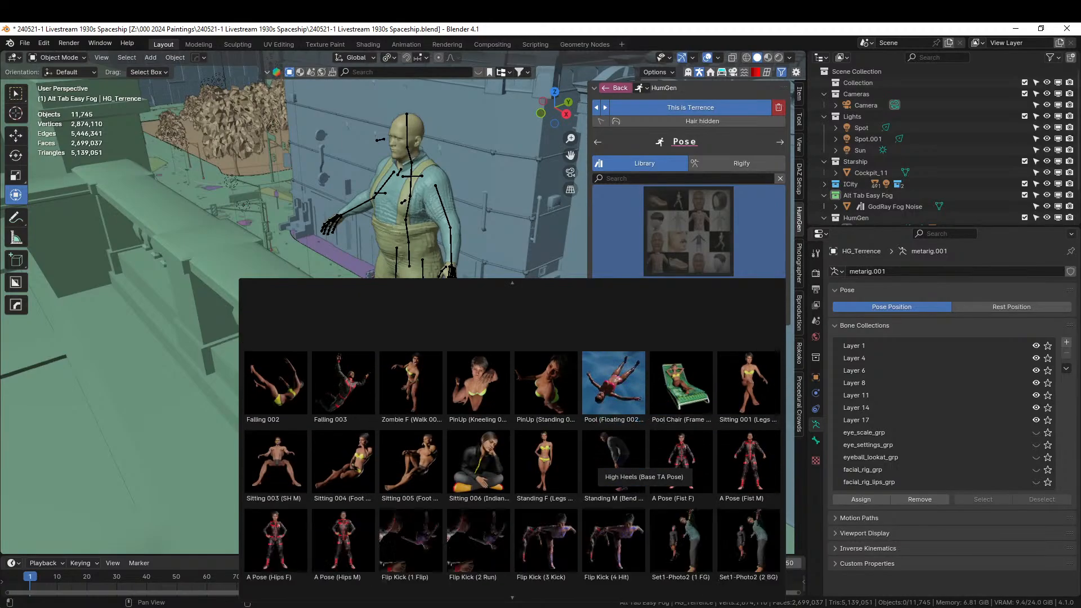
{"action": "scroll", "coordinate": [619, 467], "scroll_direction": "down", "scroll_amount": 8}
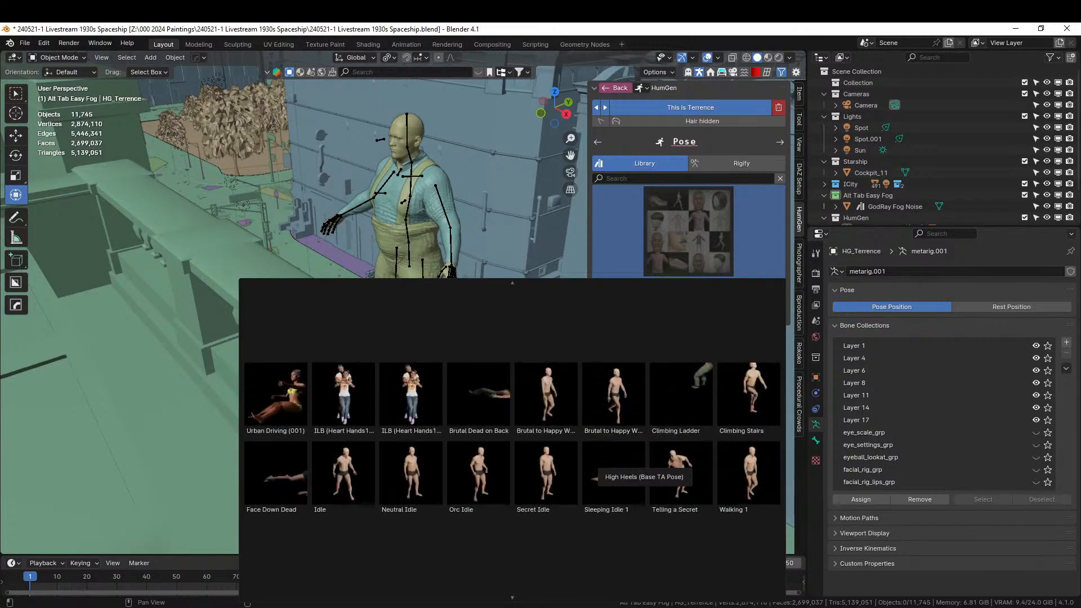
{"action": "scroll", "coordinate": [635, 580], "scroll_direction": "down", "scroll_amount": 5}
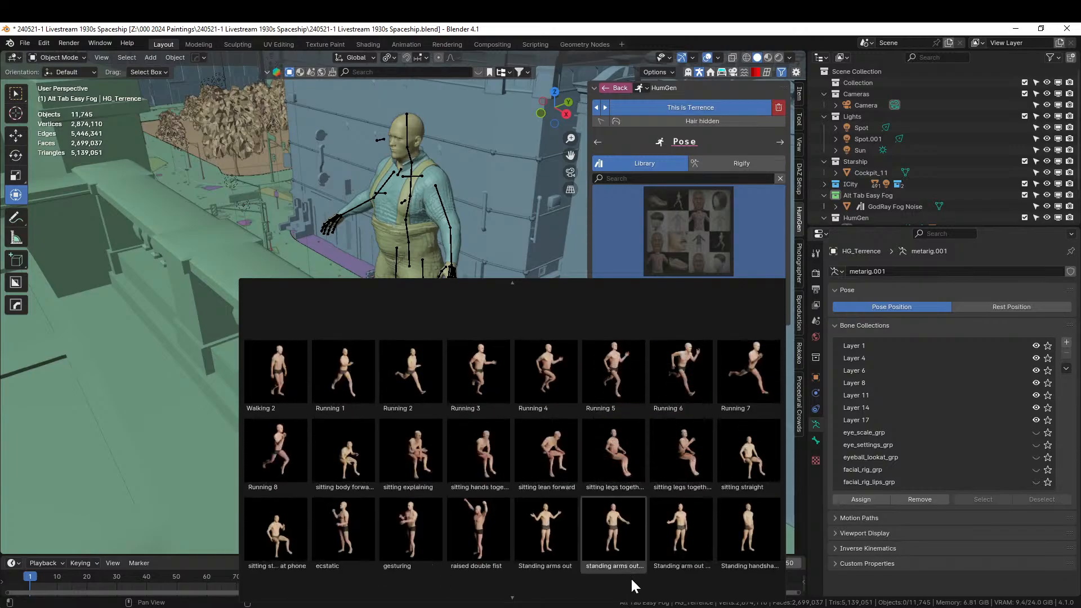
{"action": "scroll", "coordinate": [632, 582], "scroll_direction": "down", "scroll_amount": 4}
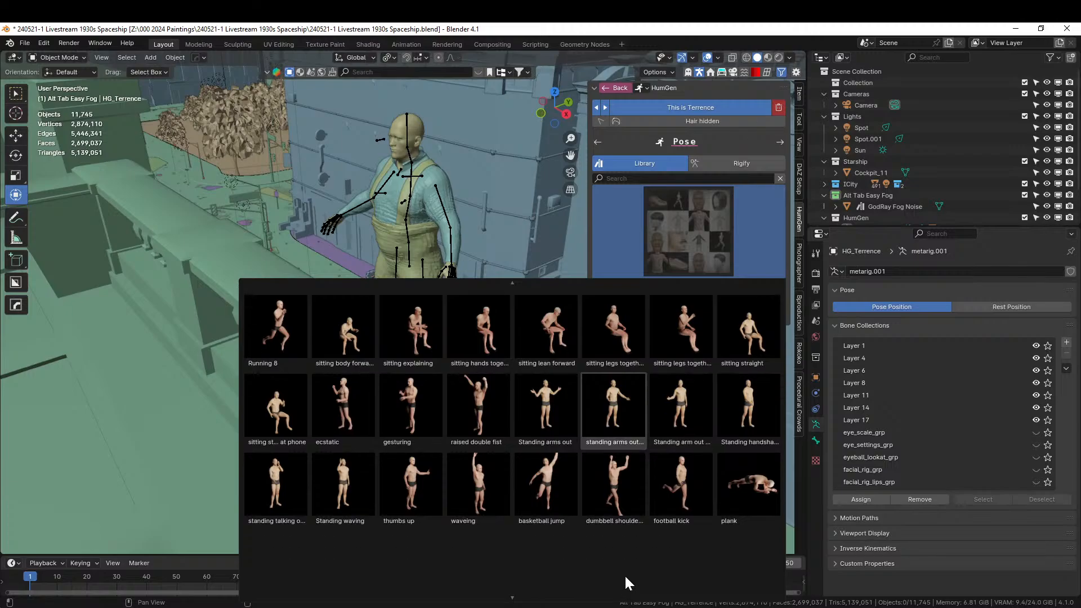
{"action": "scroll", "coordinate": [632, 585], "scroll_direction": "down", "scroll_amount": 3}
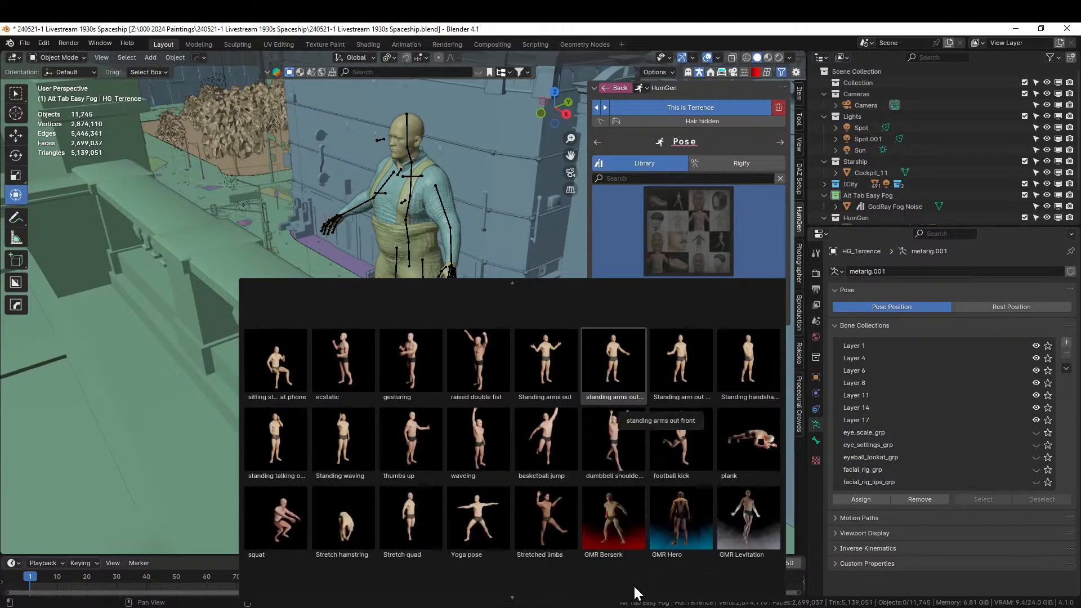
{"action": "scroll", "coordinate": [635, 593], "scroll_direction": "down", "scroll_amount": 6}
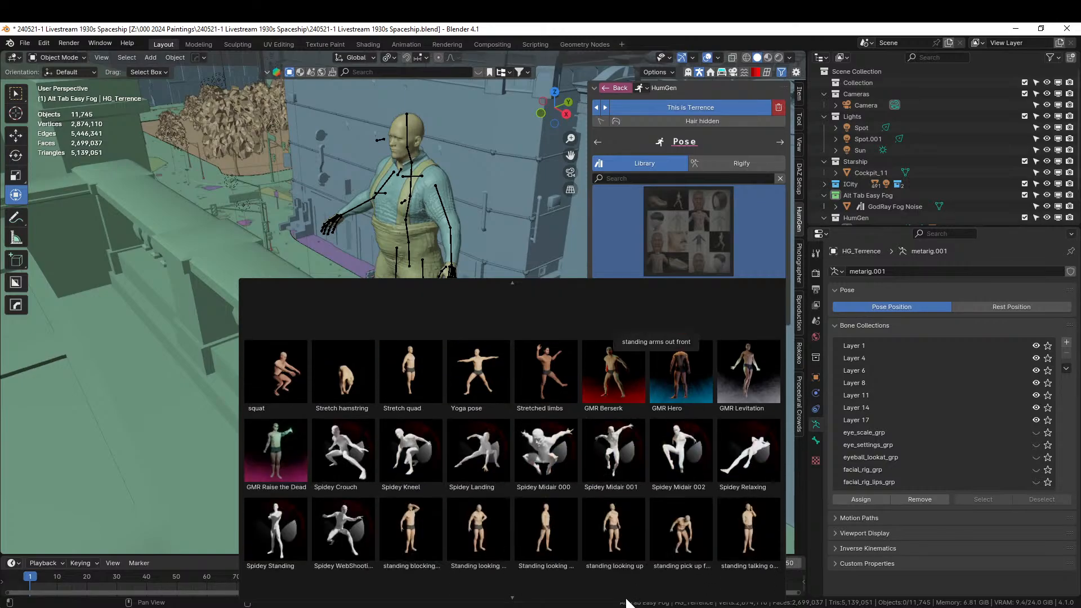
{"action": "scroll", "coordinate": [624, 589], "scroll_direction": "down", "scroll_amount": 3}
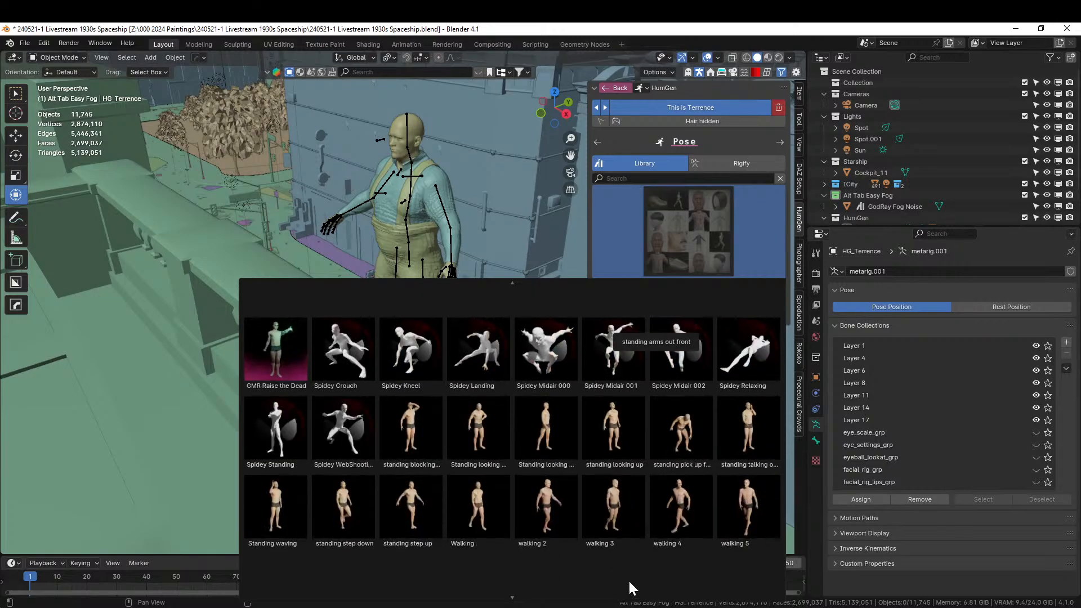
{"action": "scroll", "coordinate": [634, 597], "scroll_direction": "down", "scroll_amount": 1}
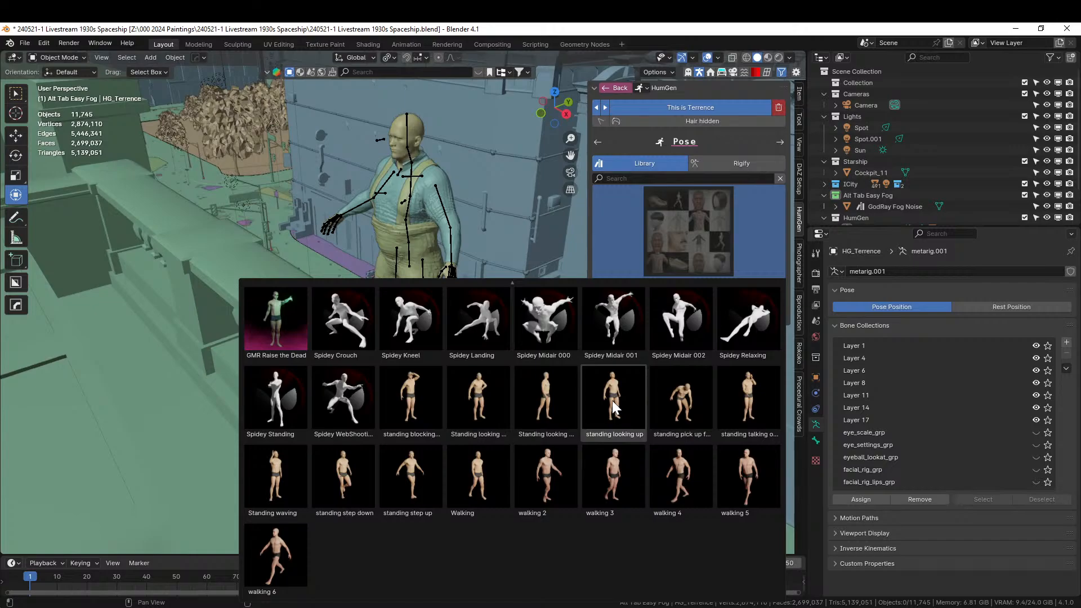
{"action": "left_click", "coordinate": [612, 400]}
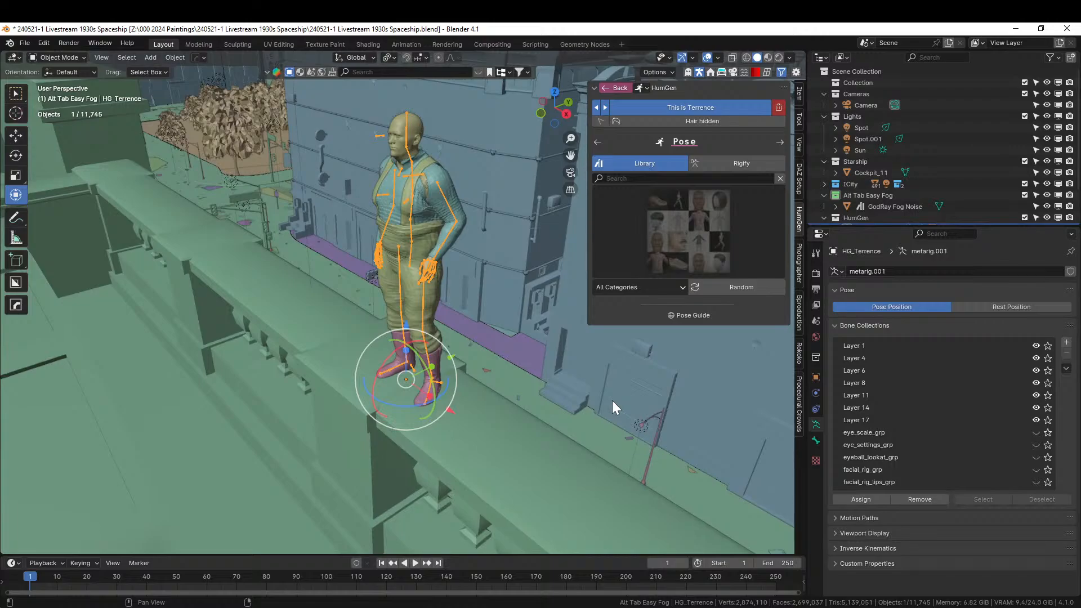
Rotate the human about the global Z axis by about -186° and a further 20.9° on the parapet
{"action": "middle_click_drag", "start_coordinate": [545, 406], "coordinate": [512, 427]}
{"action": "key", "text": "r"}
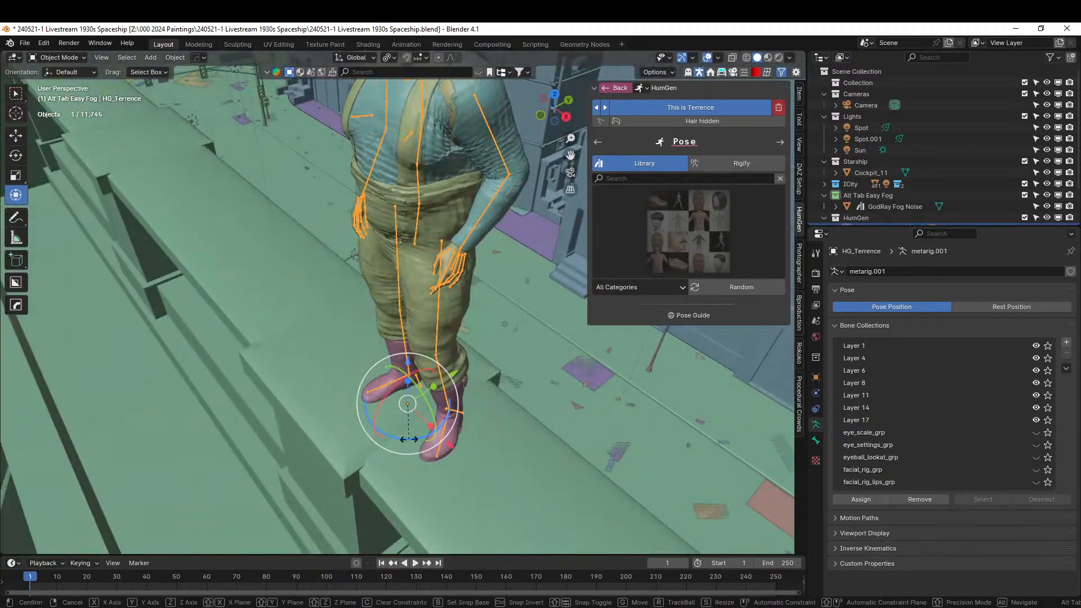
{"action": "key", "text": "z"}
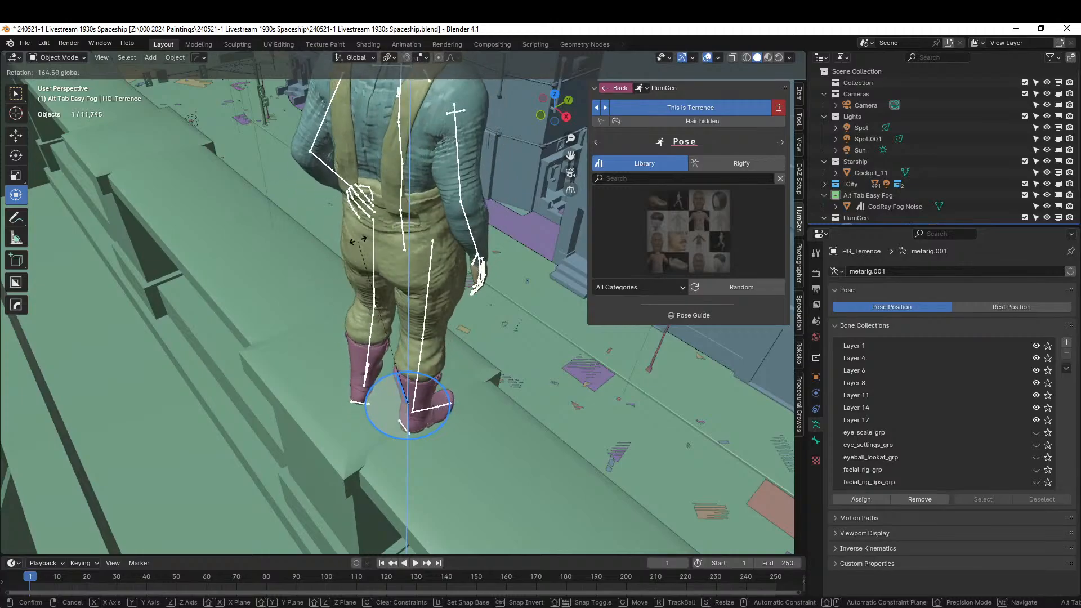
{"action": "left_click", "coordinate": [450, 245]}
{"action": "middle_click_drag", "start_coordinate": [451, 244], "coordinate": [367, 469]}
{"action": "key", "text": "r"}
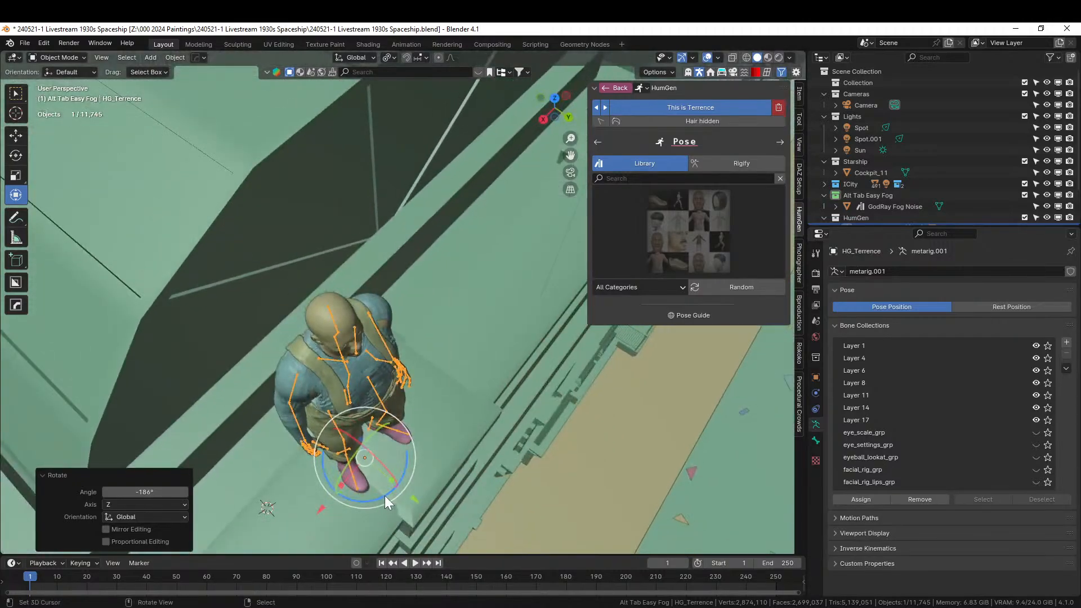
{"action": "key", "text": "z"}
{"action": "left_click", "coordinate": [403, 420]}
In Pose Mode, rotate the human's neck bone about -12.9° around its local X axis to tilt the head up
{"action": "middle_click_drag", "start_coordinate": [403, 420], "coordinate": [433, 346]}
{"action": "scroll", "coordinate": [428, 327], "scroll_direction": "up", "scroll_amount": 3}
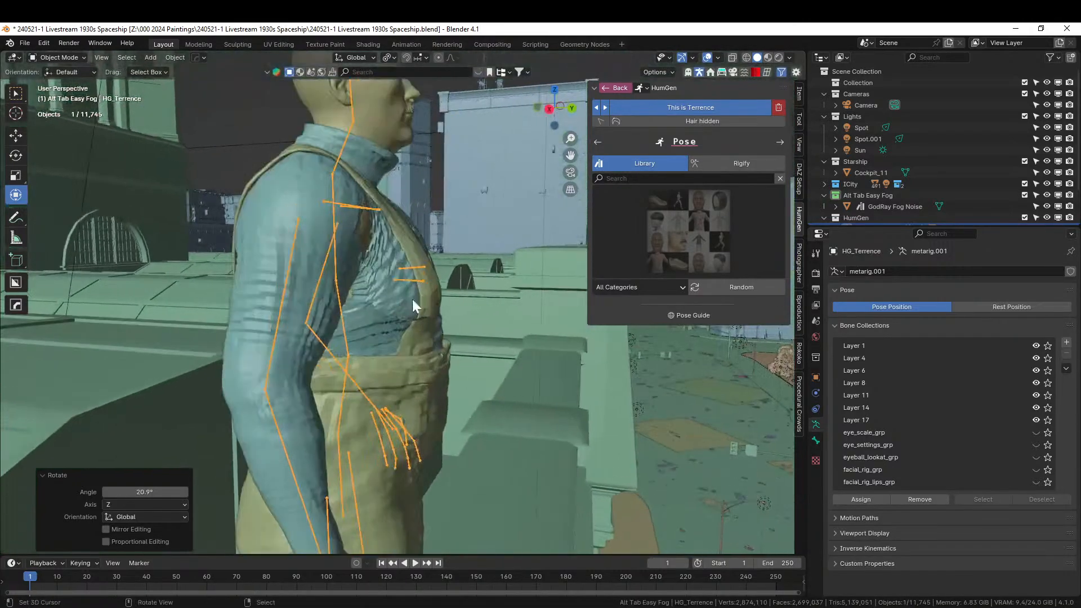
{"action": "left_click", "coordinate": [72, 58]}
{"action": "left_click", "coordinate": [62, 87]}
{"action": "left_click", "coordinate": [343, 142]}
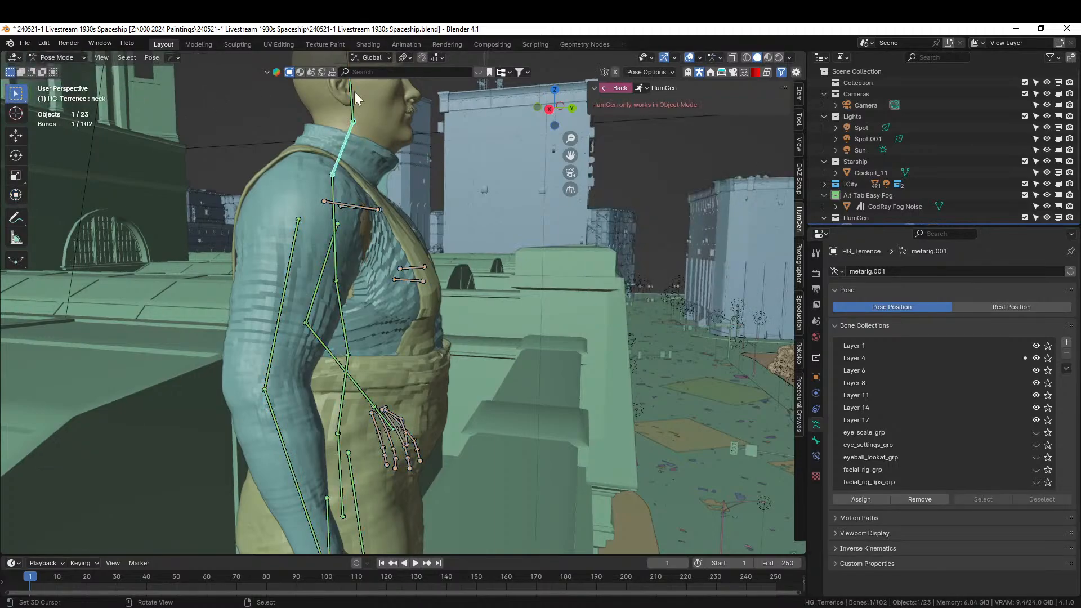
{"action": "left_click", "coordinate": [366, 57]}
{"action": "left_click", "coordinate": [359, 102]}
{"action": "left_click", "coordinate": [16, 195]}
{"action": "left_click_drag", "start_coordinate": [365, 150], "coordinate": [357, 147]}
Return to Object Mode in the camera view, framing the human on the parapet with the starship overhead
{"action": "key", "text": "KP_0"}
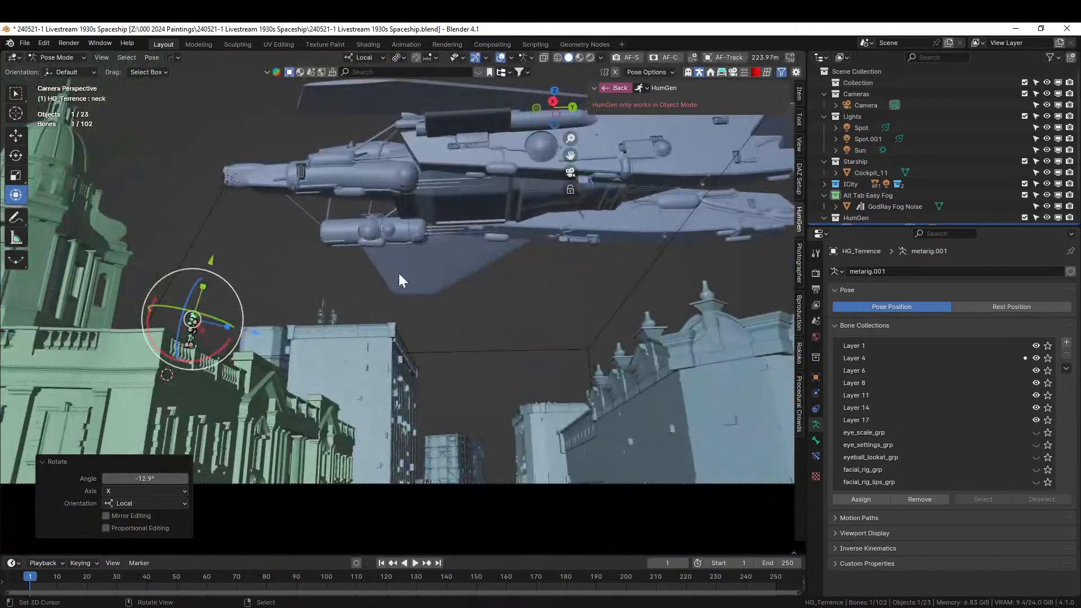
{"action": "left_click", "coordinate": [57, 57]}
{"action": "left_click", "coordinate": [63, 71]}
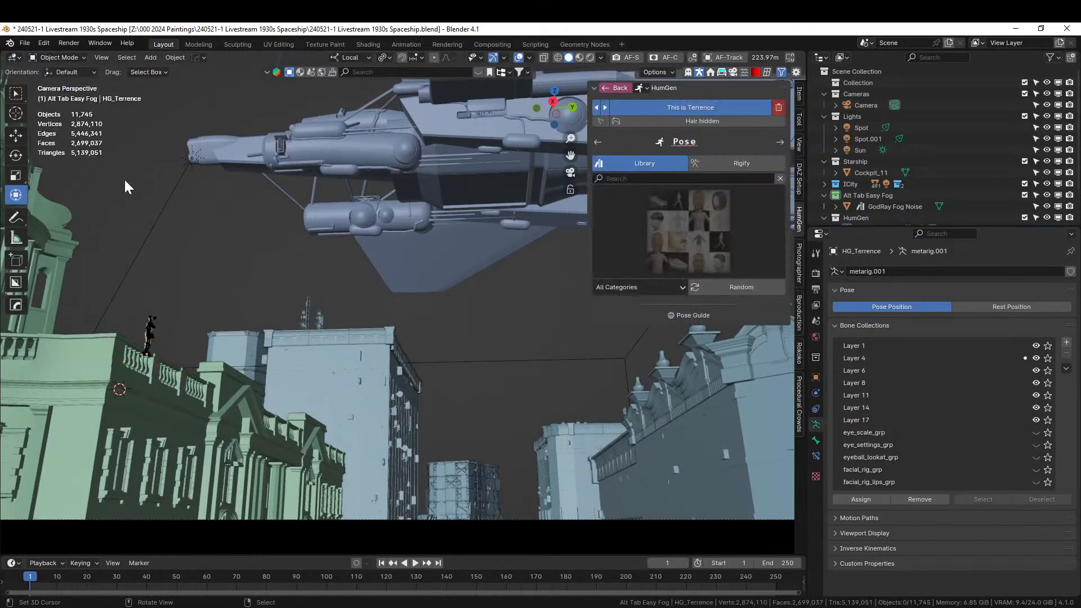
{"action": "scroll", "coordinate": [302, 318], "scroll_direction": "down", "scroll_amount": 2}
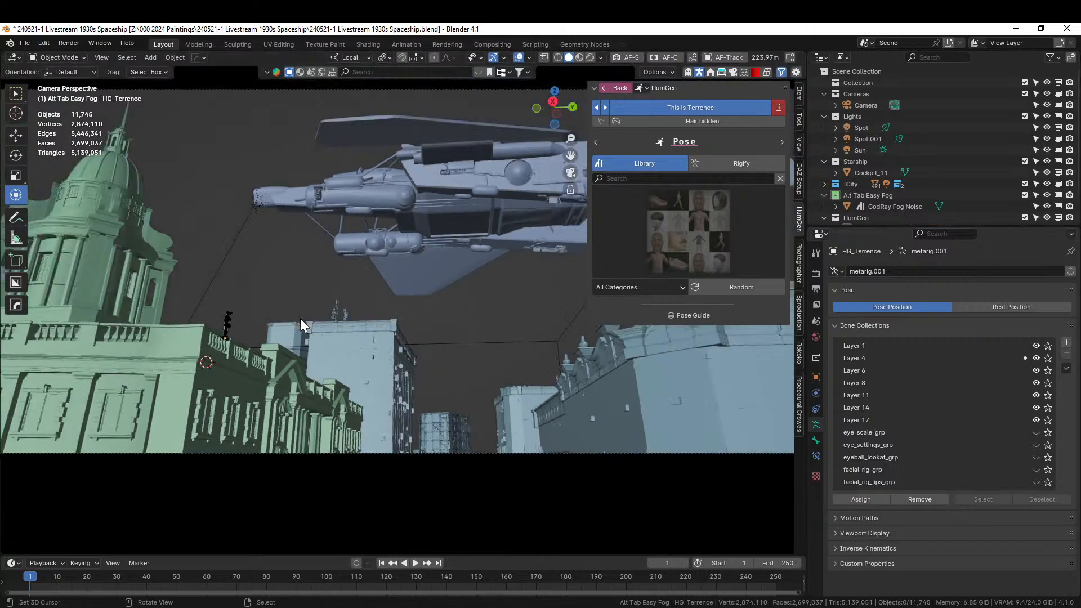
{"action": "middle_click_drag", "start_coordinate": [272, 319], "coordinate": [231, 319], "text": "shift"}
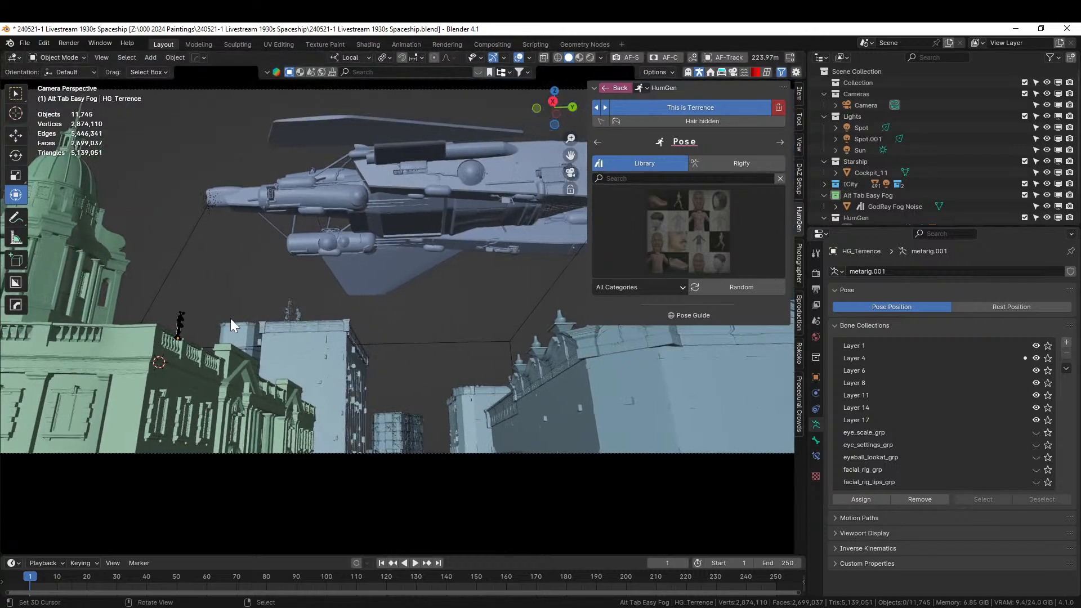
Examine the city's bare rooftops, switch to the Kitbash3d Victorian file, and look through its buildings and modular parts for a roof piece
{"action": "scroll", "coordinate": [231, 318], "scroll_direction": "down", "scroll_amount": 1}
{"action": "middle_click_drag", "start_coordinate": [229, 319], "coordinate": [708, 496], "text": "shift"}
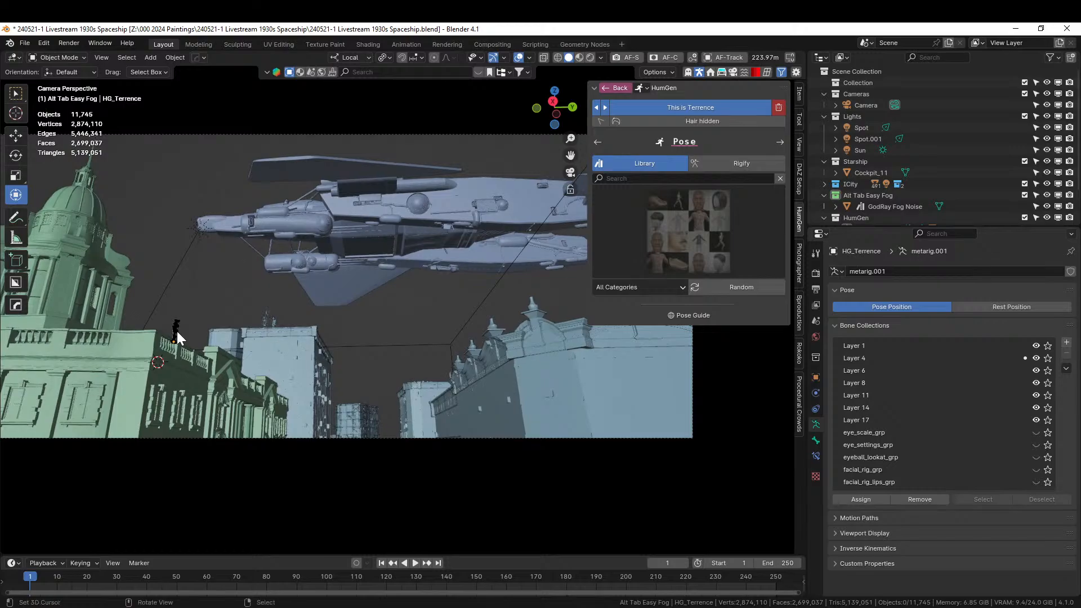
{"action": "scroll", "coordinate": [517, 496], "scroll_direction": "up", "scroll_amount": 2}
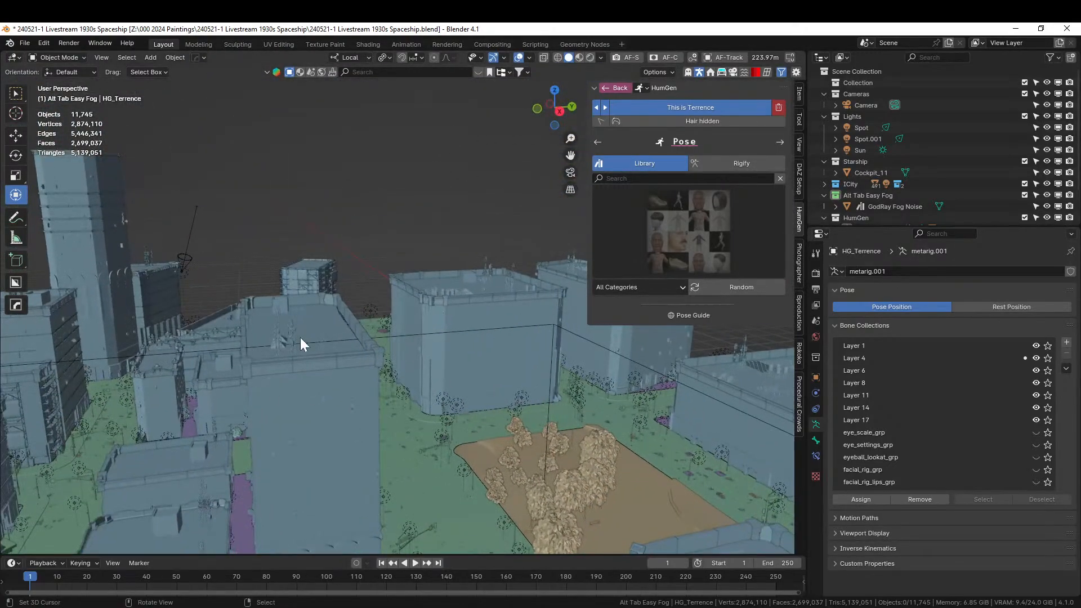
{"action": "middle_click_drag", "start_coordinate": [299, 337], "coordinate": [80, 505]}
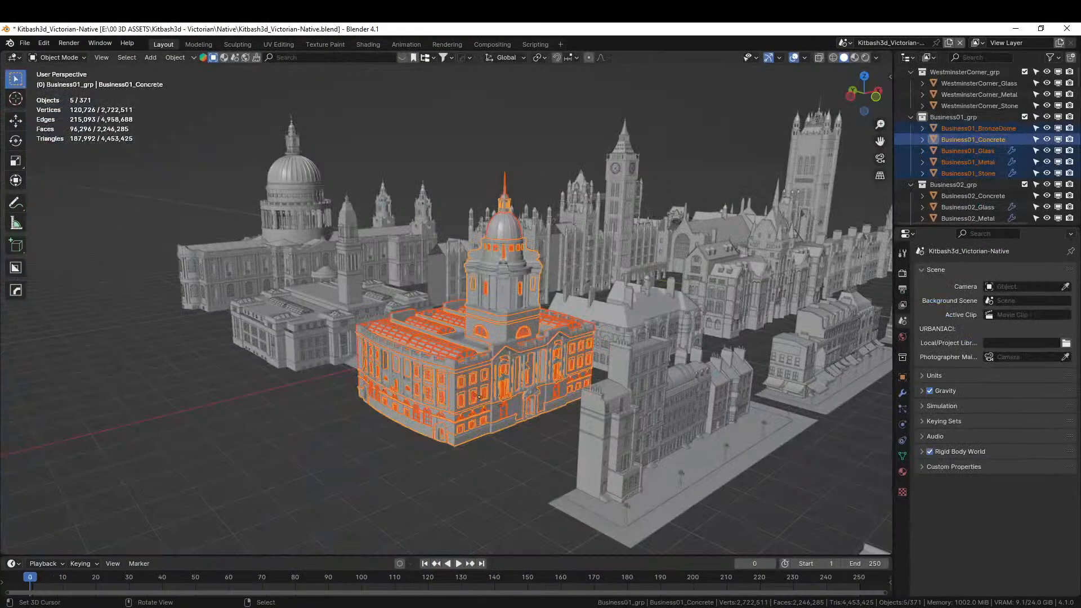
{"action": "scroll", "coordinate": [739, 423], "scroll_direction": "down", "scroll_amount": 4}
{"action": "middle_click_drag", "start_coordinate": [740, 423], "coordinate": [233, 386]}
{"action": "scroll", "coordinate": [555, 421], "scroll_direction": "up", "scroll_amount": 6}
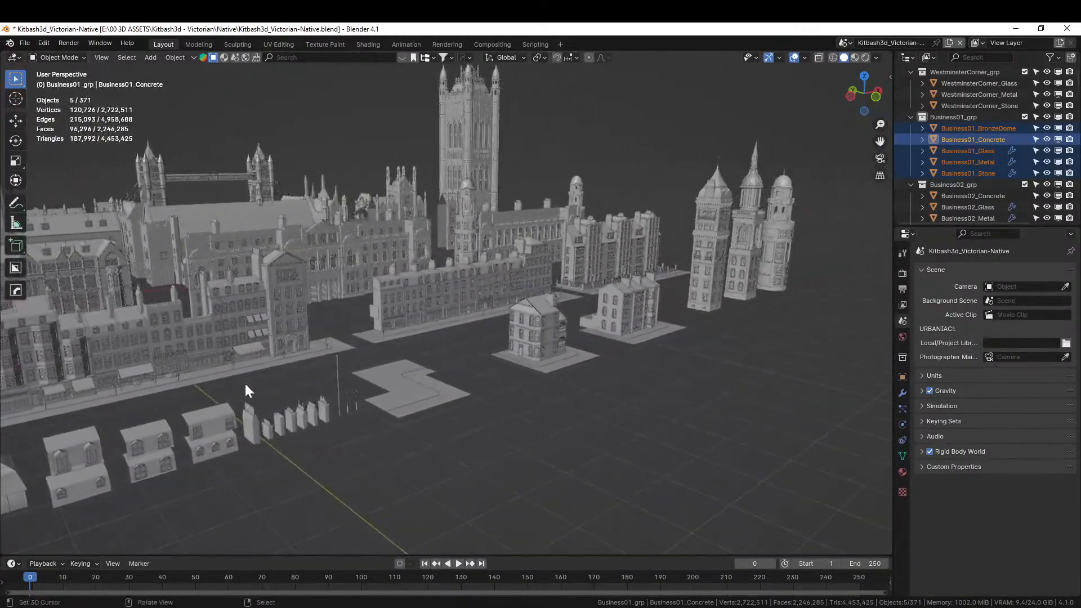
{"action": "middle_click_drag", "start_coordinate": [577, 327], "coordinate": [494, 337], "text": "shift"}
{"action": "scroll", "coordinate": [409, 402], "scroll_direction": "up", "scroll_amount": 3}
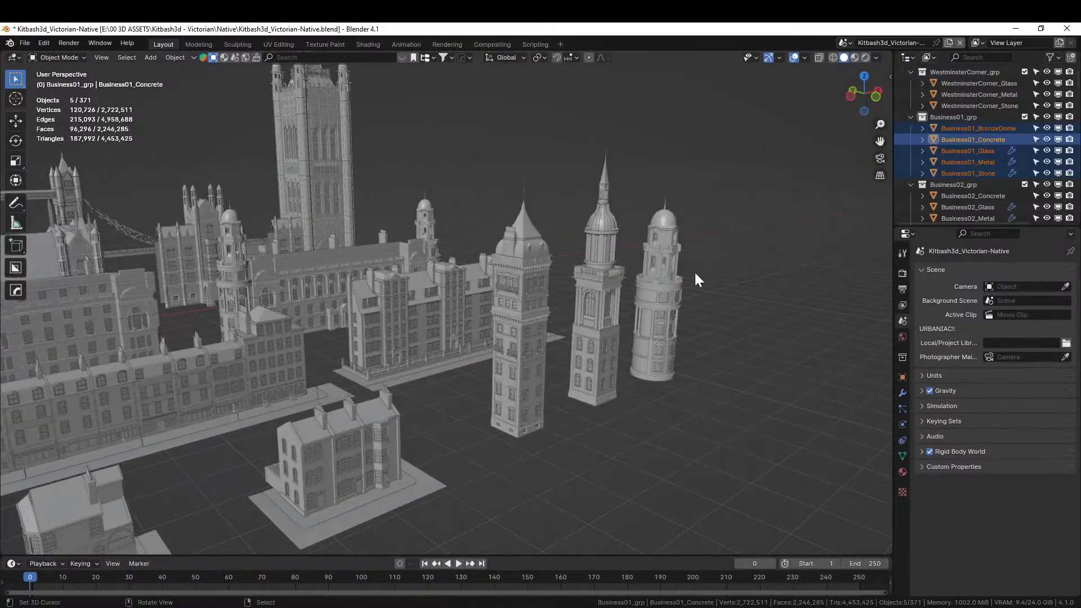
{"action": "middle_click_drag", "start_coordinate": [579, 303], "coordinate": [795, 238], "text": "shift"}
Select the large sloped slate roof piece together with its ornamental metal railing and locate both in the scene's object list
{"action": "left_click", "coordinate": [444, 391]}
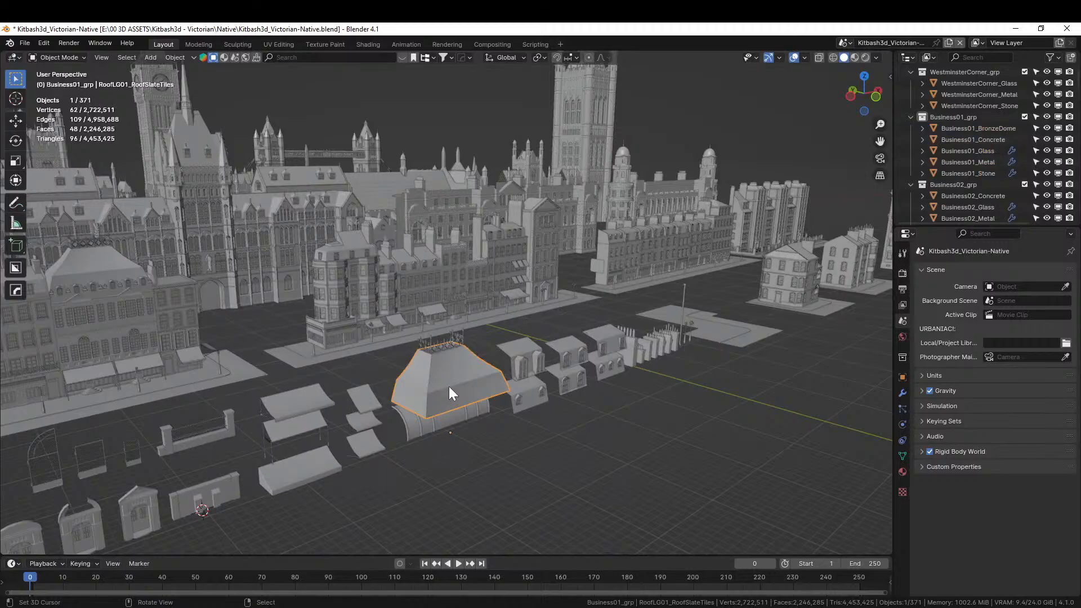
{"action": "key", "text": "KP_Decimal"}
{"action": "middle_click_drag", "start_coordinate": [448, 386], "coordinate": [445, 336]}
{"action": "left_click", "coordinate": [377, 233], "text": "shift"}
{"action": "middle_click_drag", "start_coordinate": [376, 233], "coordinate": [515, 204]}
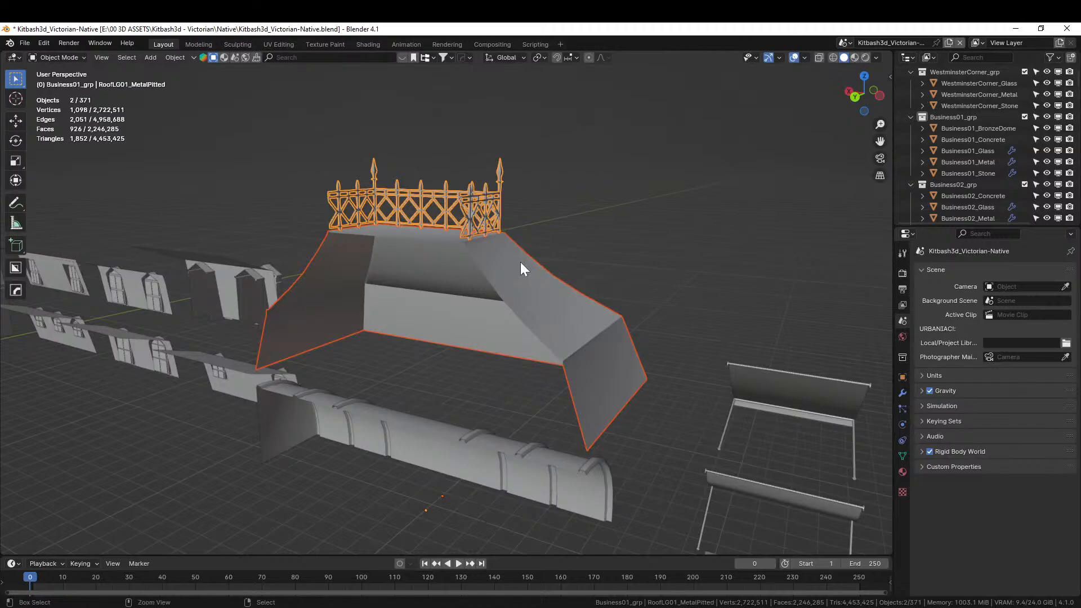
{"action": "key", "text": "KP_Decimal"}
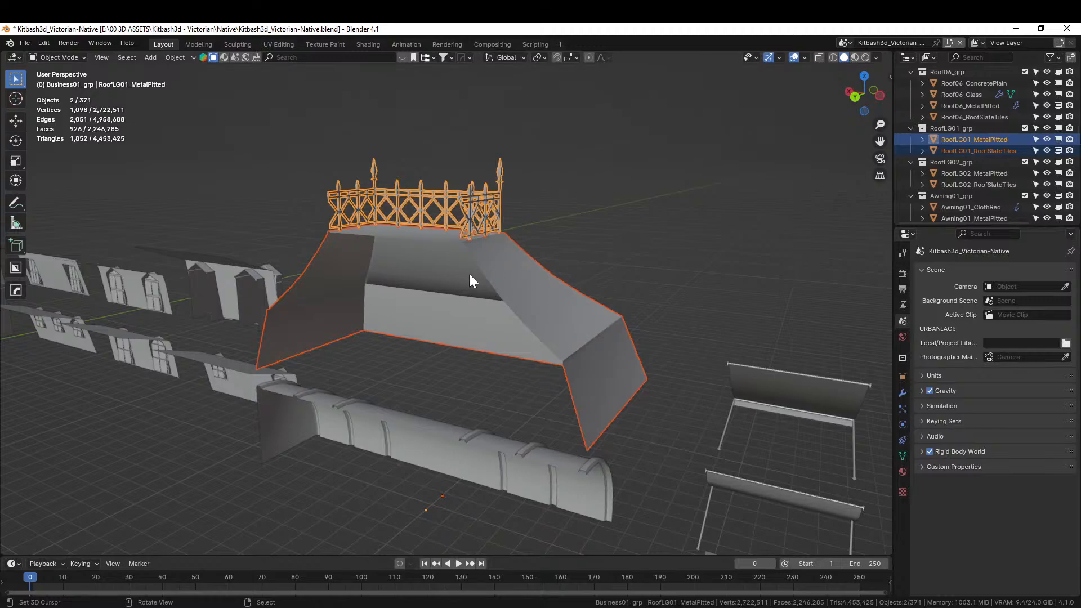
Select all objects in the RoofLG01_grp collection and copy them
{"action": "right_click", "coordinate": [968, 120]}
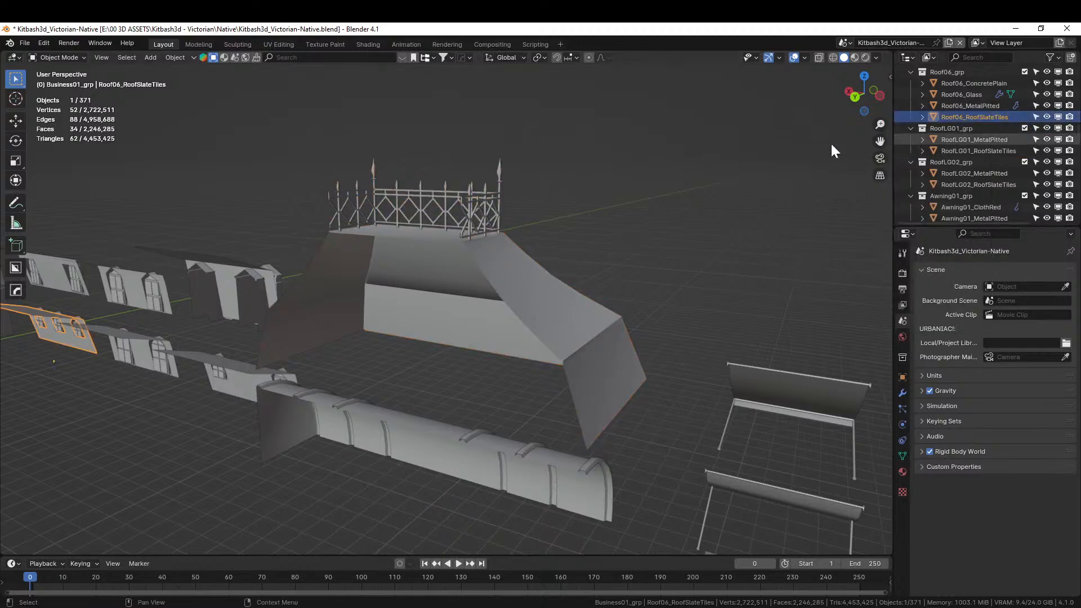
{"action": "right_click", "coordinate": [955, 127]}
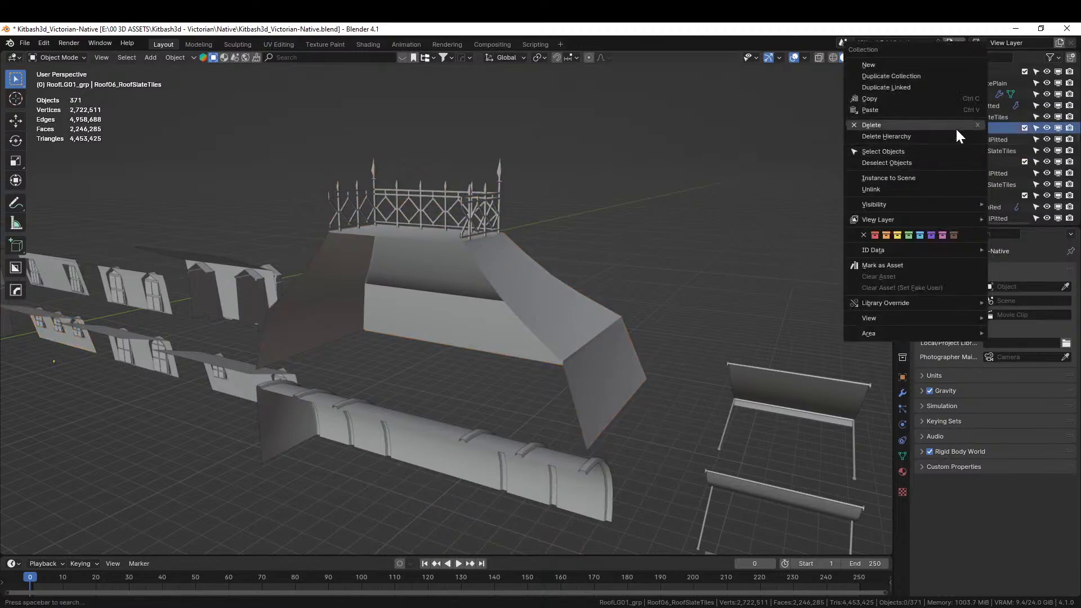
{"action": "left_click", "coordinate": [902, 151]}
{"action": "key", "text": "ctrl+c"}
{"action": "left_click", "coordinate": [435, 243]}
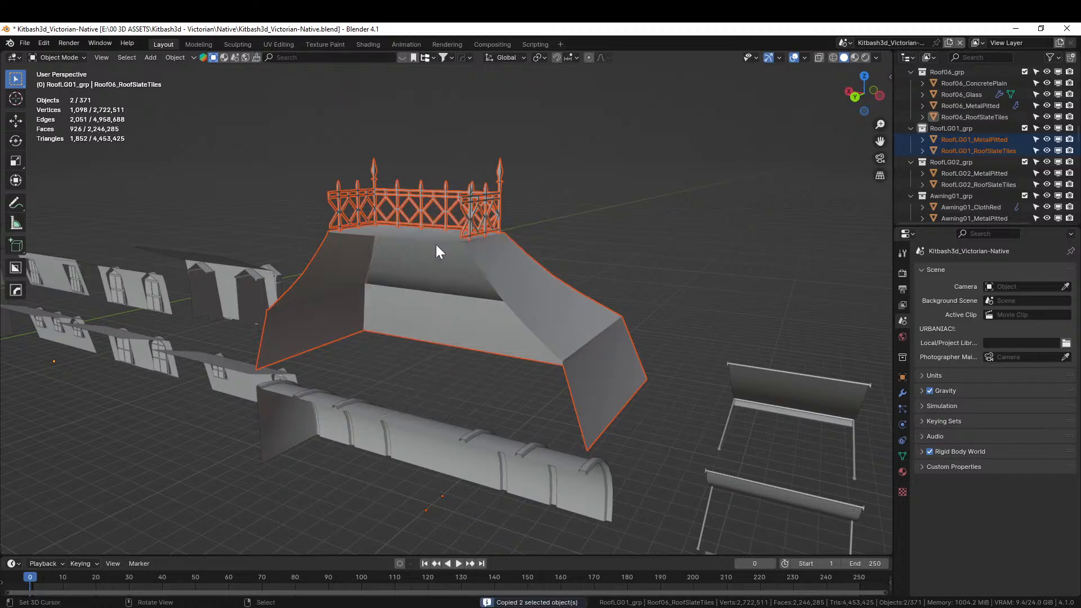
Back in the 1930s Spaceship scene, paste the copied roof parts after placing the 3D cursor on the tall building's flat rooftop
{"action": "key", "text": "alt+Tab"}
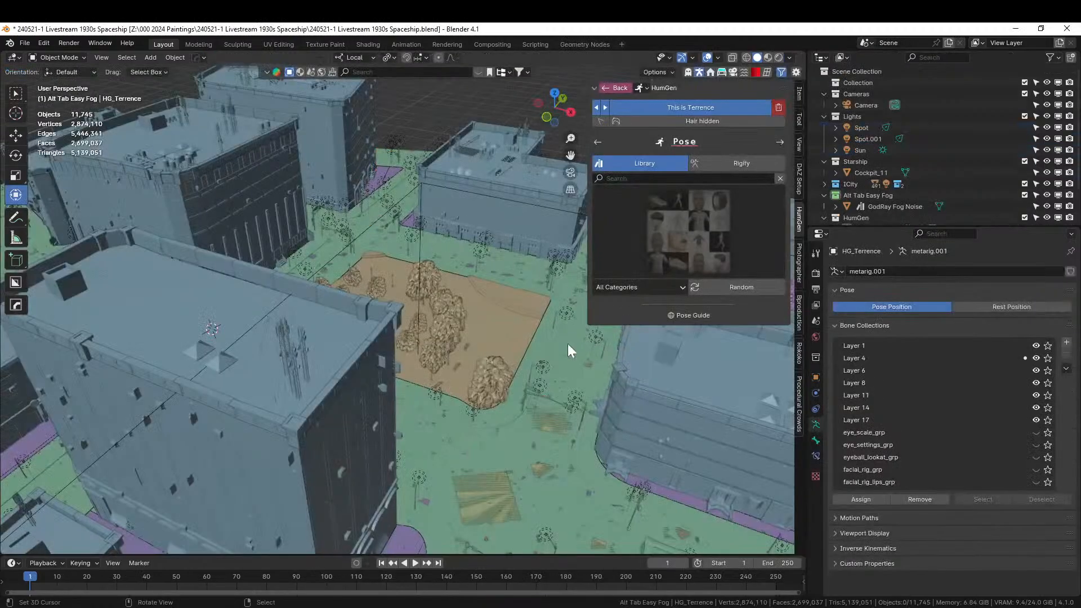
{"action": "right_click", "coordinate": [313, 356], "text": "shift"}
{"action": "key", "text": "ctrl+v"}
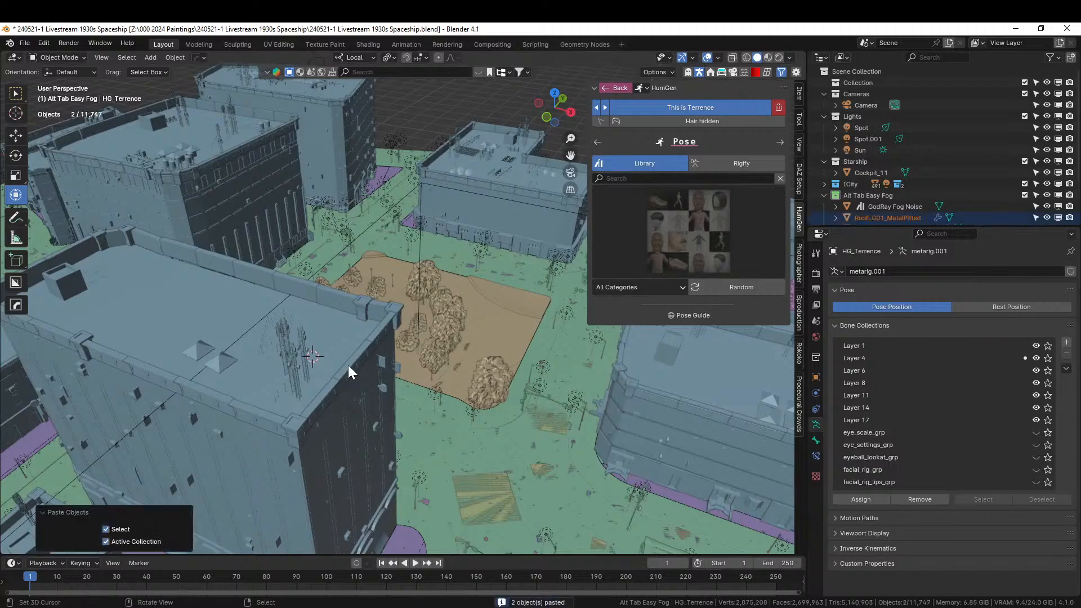
Isolate the pasted parts in local view and join the metal railing into the RoofSlateTiles object
{"action": "key", "text": "KP_Divide"}
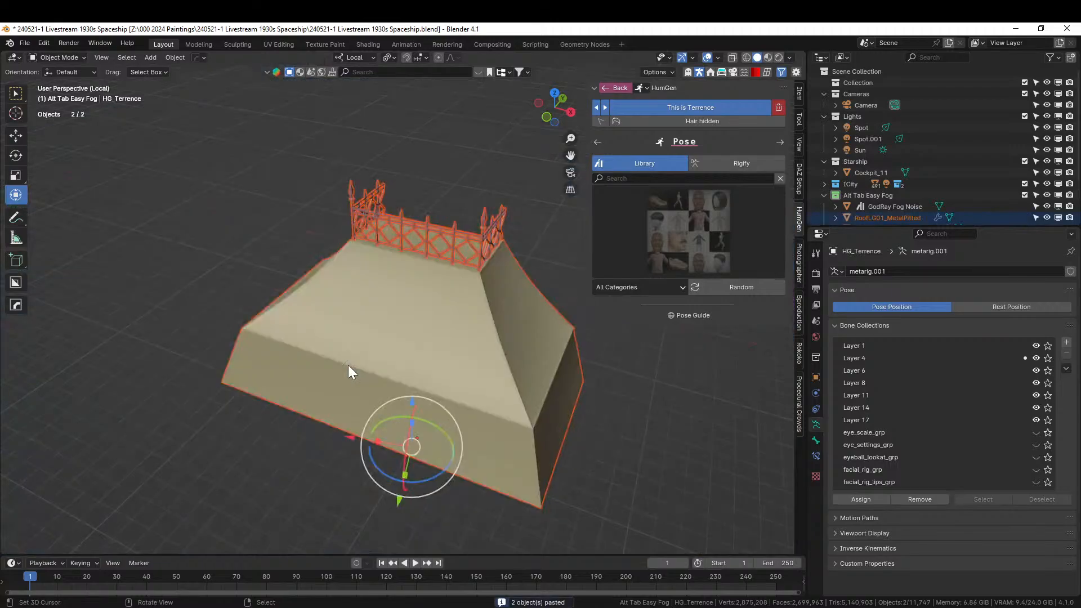
{"action": "left_click", "coordinate": [354, 288], "text": "shift"}
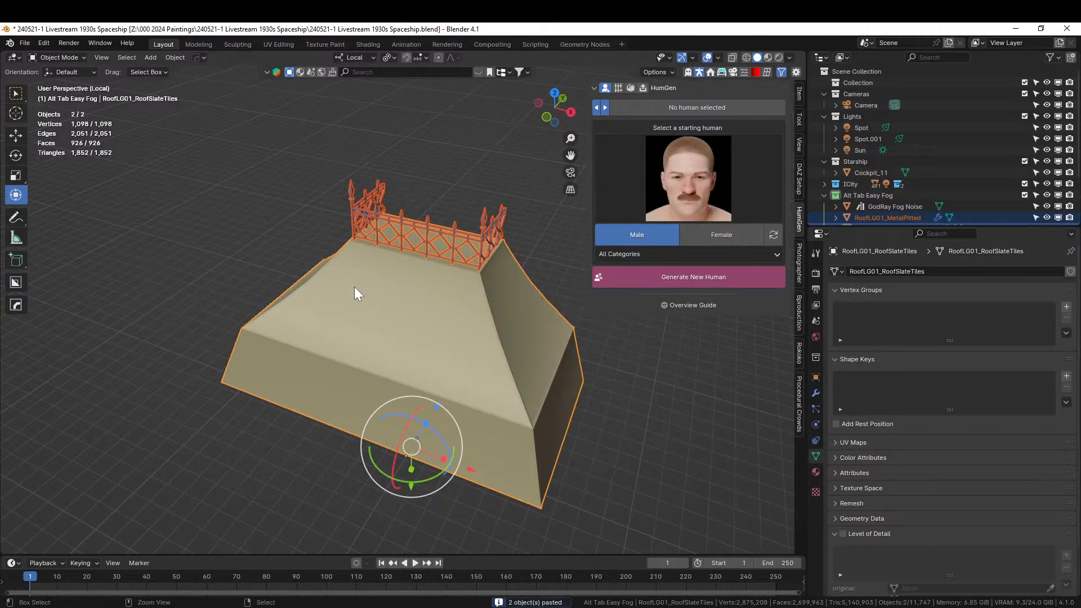
{"action": "key", "text": "ctrl+j"}
Set the joined roof's origin to the 3D cursor, move its geometry to that origin, and leave local view
{"action": "left_click", "coordinate": [172, 57]}
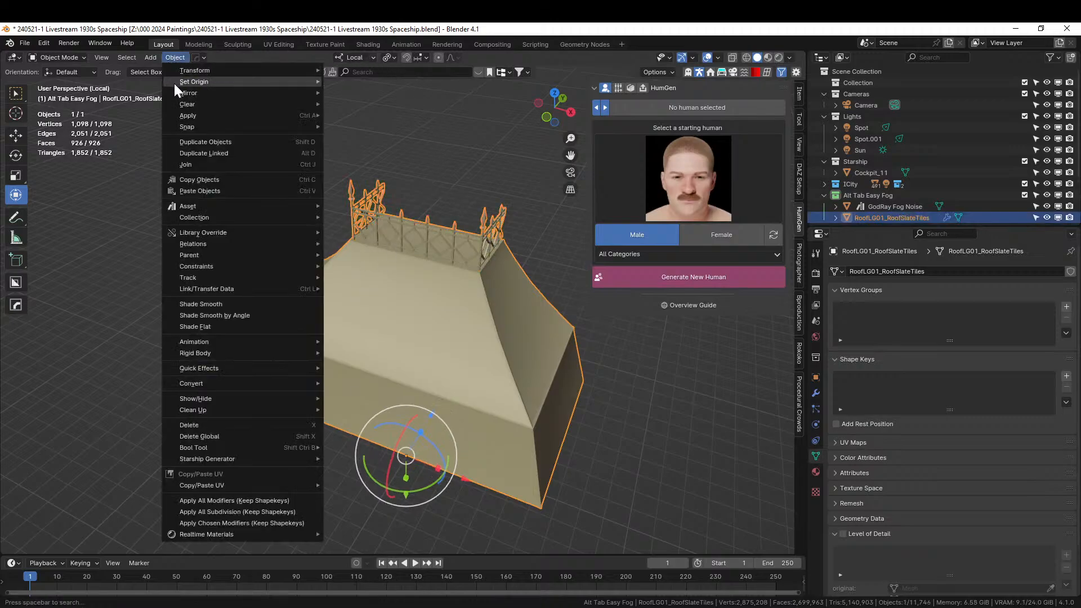
{"action": "mouse_move", "coordinate": [178, 82]}
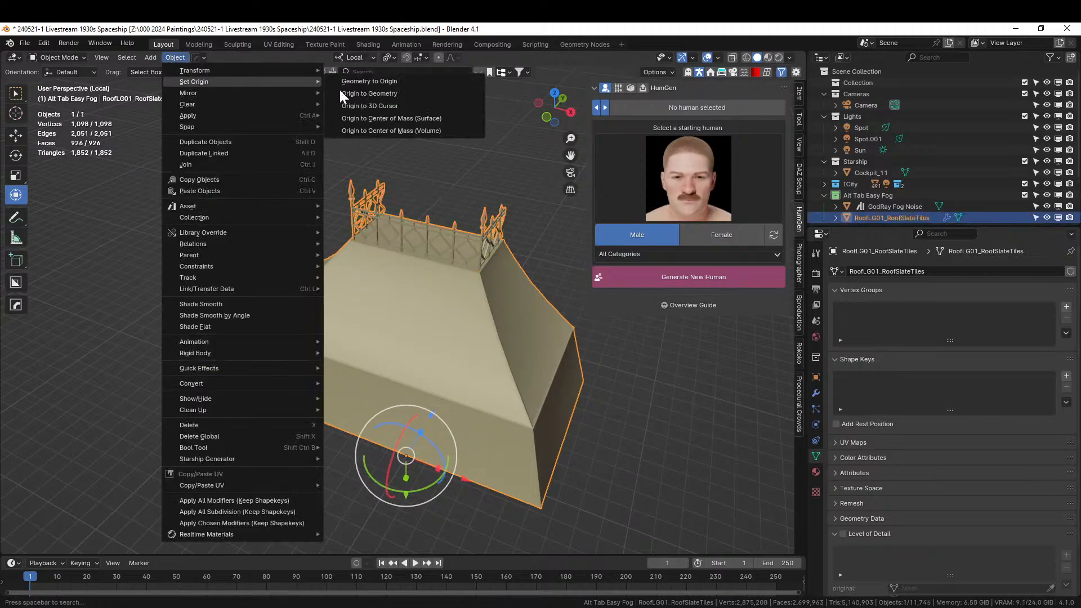
{"action": "left_click", "coordinate": [403, 107]}
{"action": "left_click", "coordinate": [171, 57]}
{"action": "mouse_move", "coordinate": [177, 82]}
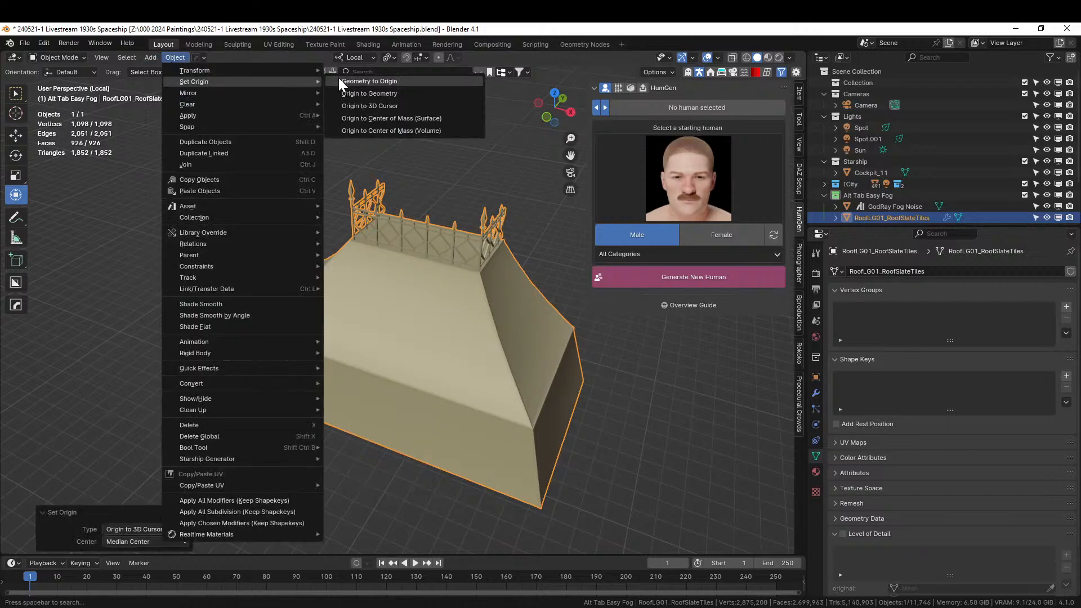
{"action": "left_click", "coordinate": [367, 82]}
{"action": "key", "text": "KP_Decimal"}
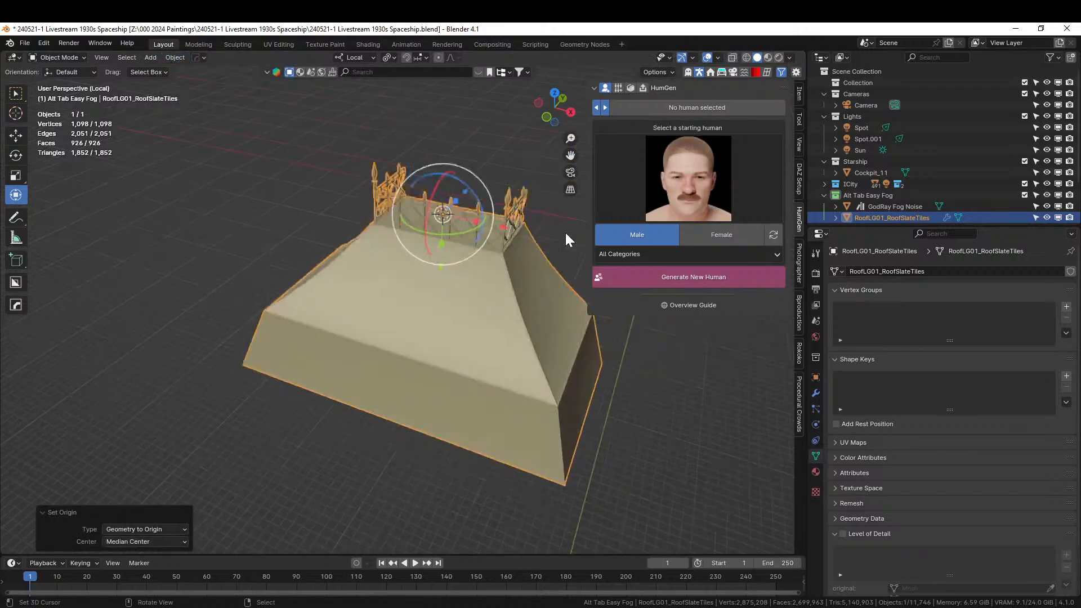
{"action": "middle_click_drag", "start_coordinate": [600, 284], "coordinate": [468, 316]}
{"action": "scroll", "coordinate": [469, 317], "scroll_direction": "down", "scroll_amount": 3}
{"action": "scroll", "coordinate": [468, 319], "scroll_direction": "down", "scroll_amount": 3}
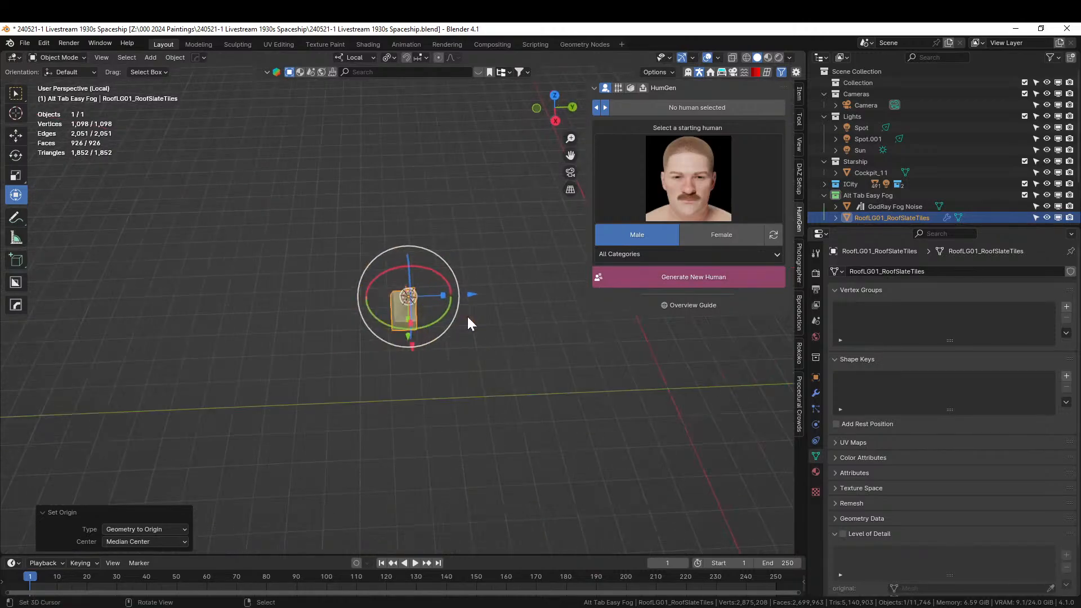
{"action": "key", "text": "KP_Divide"}
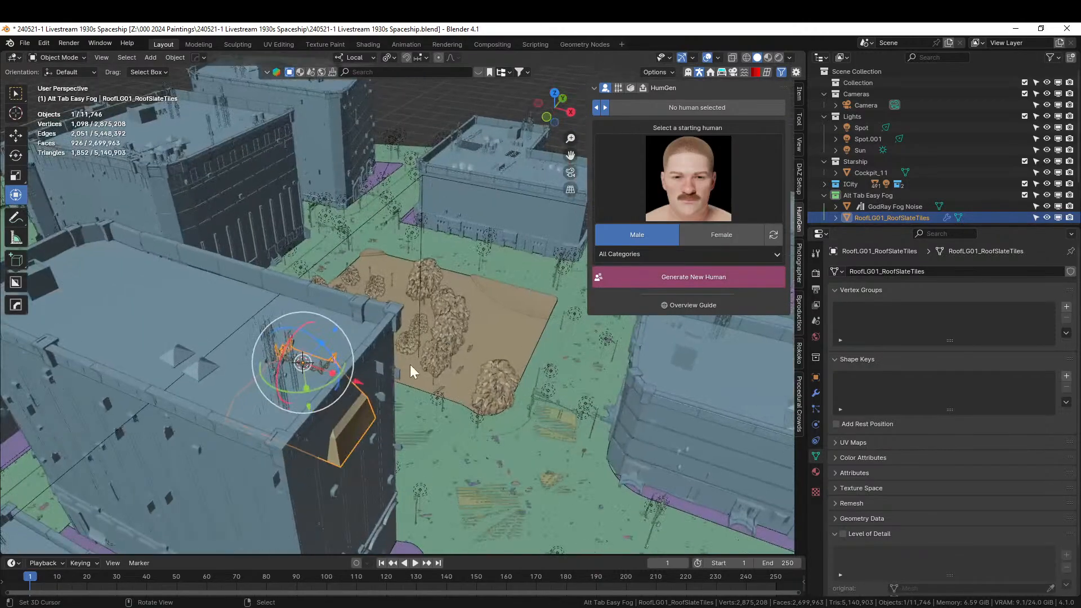
Switch the transform orientation to Global and apply the roof's rotation and scale
{"action": "key", "text": "g"}
{"action": "right_click", "coordinate": [391, 438]}
{"action": "left_click", "coordinate": [363, 58]}
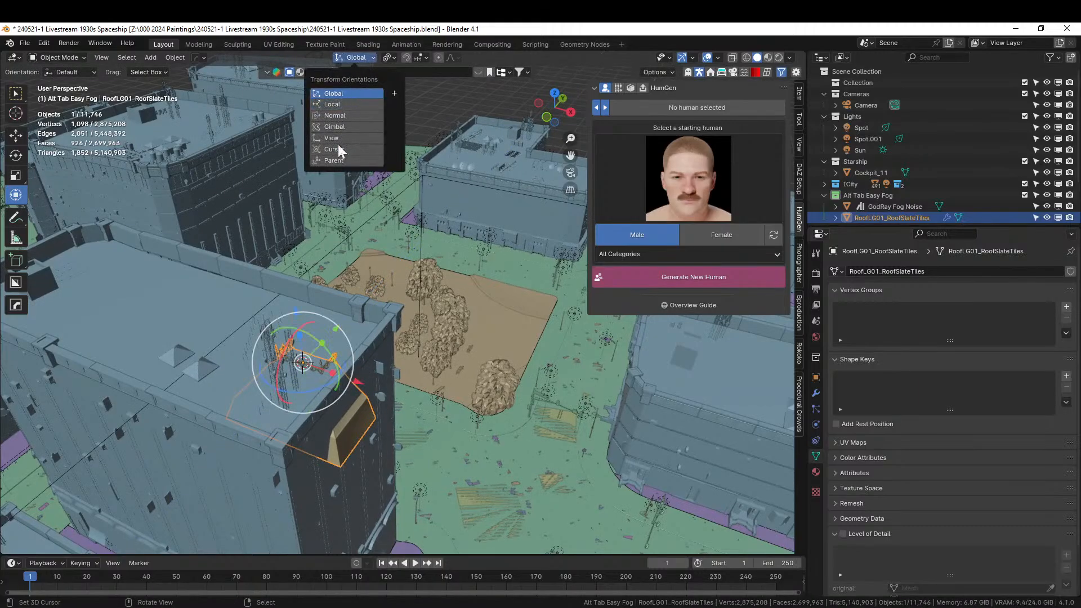
{"action": "left_click", "coordinate": [343, 90]}
{"action": "key", "text": "ctrl+a"}
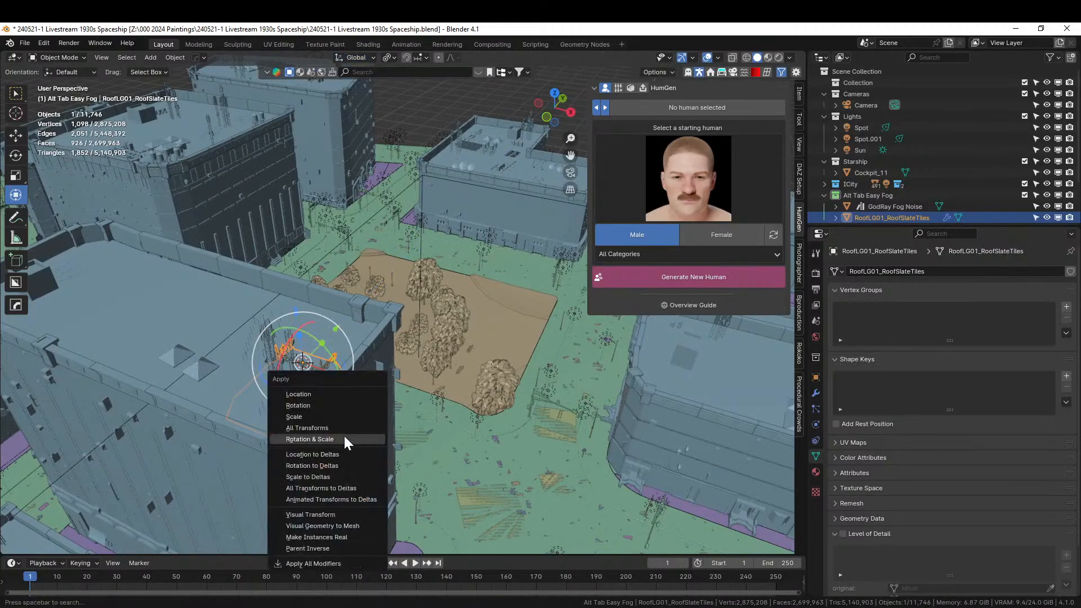
{"action": "left_click", "coordinate": [310, 439]}
Move the roof up about 7.56 m along the global Z axis so it sits above the rooftop
{"action": "key", "text": "g"}
{"action": "key", "text": "z"}
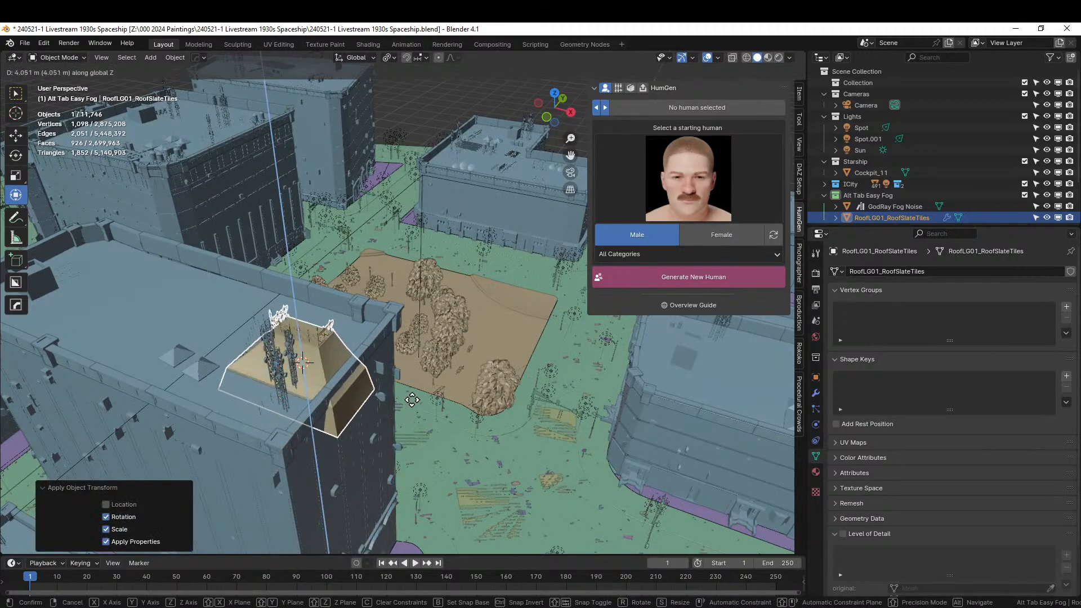
{"action": "left_click", "coordinate": [410, 378]}
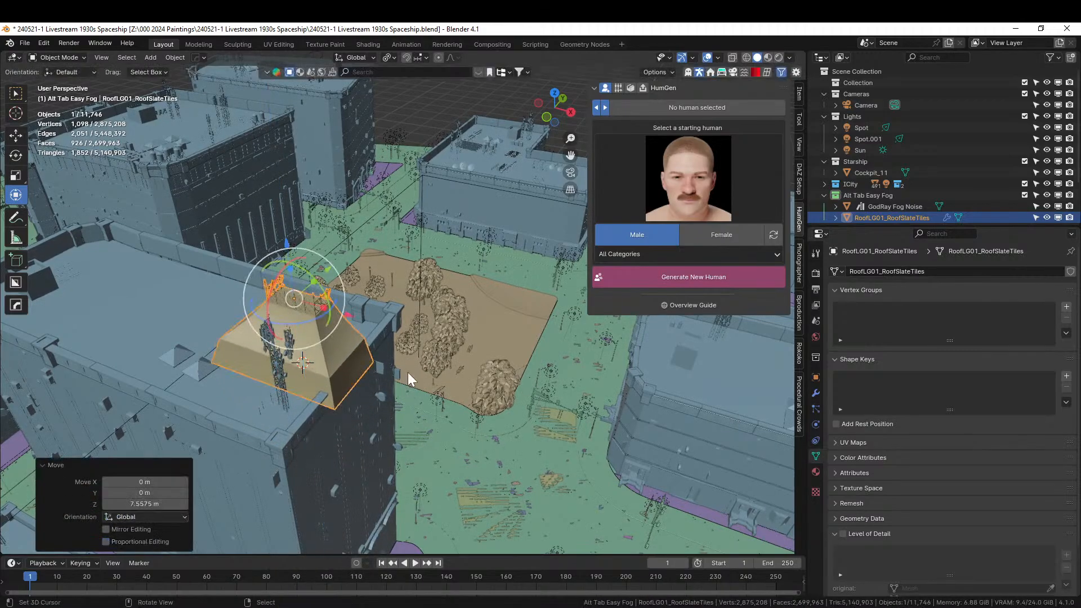
Rotate the roof 90° about the global Z axis to align it with the building's end
{"action": "key", "text": "KP_7"}
{"action": "key", "text": "KP_Decimal"}
{"action": "middle_click_drag", "start_coordinate": [414, 434], "coordinate": [451, 425]}
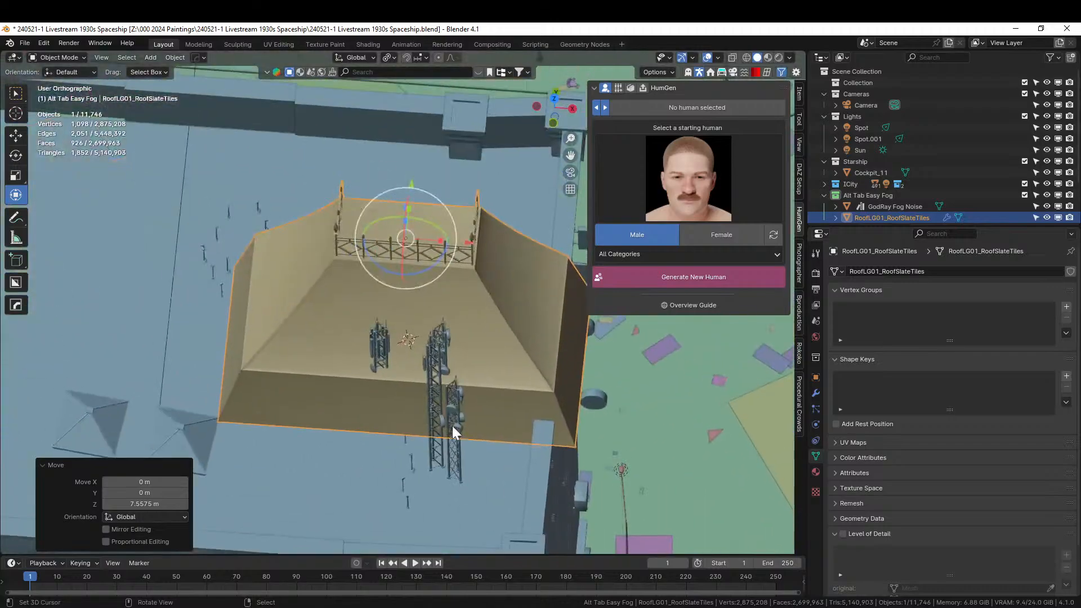
{"action": "scroll", "coordinate": [454, 424], "scroll_direction": "down", "scroll_amount": 2}
{"action": "type", "text": "rz90"}
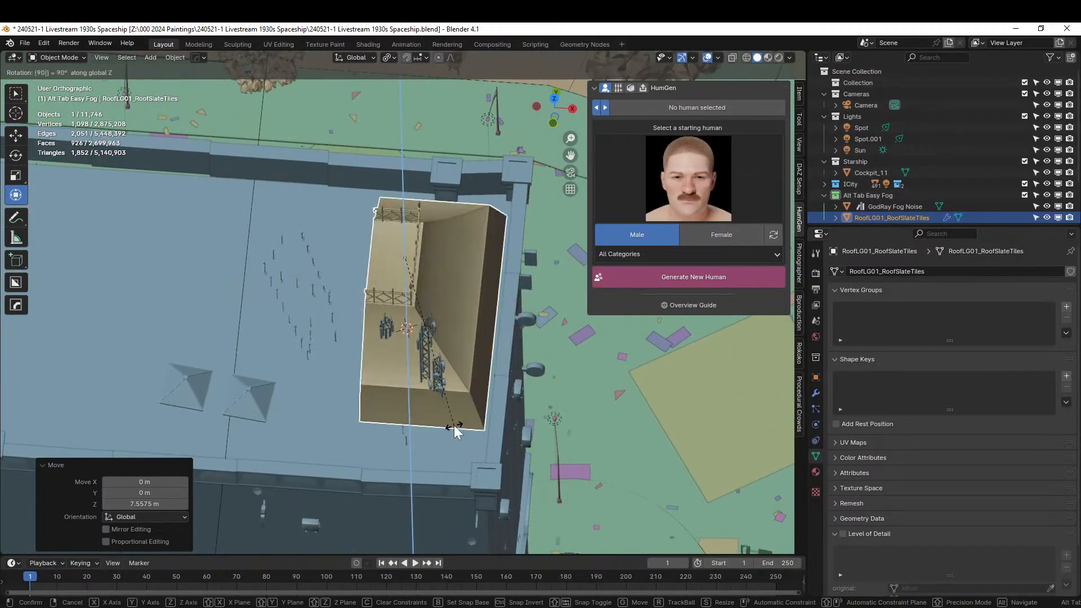
{"action": "key", "text": "Return"}
Scale the roof up uniformly to suit the building's width and raise it about 2.34 m along Z
{"action": "middle_click_drag", "start_coordinate": [508, 430], "coordinate": [390, 376]}
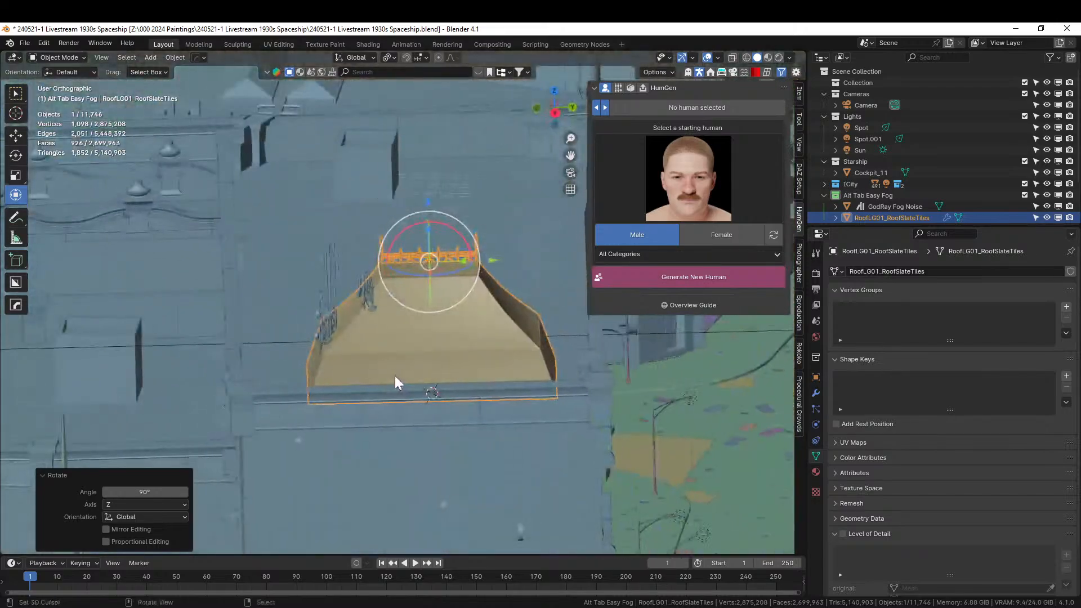
{"action": "key", "text": "s"}
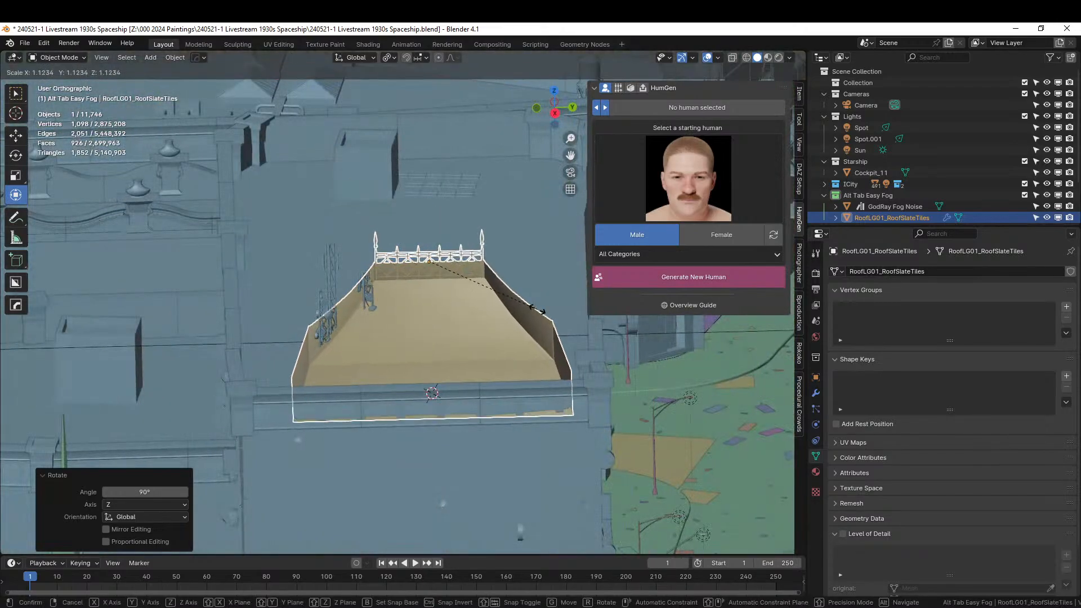
{"action": "left_click", "coordinate": [482, 294]}
{"action": "middle_click_drag", "start_coordinate": [482, 294], "coordinate": [477, 327]}
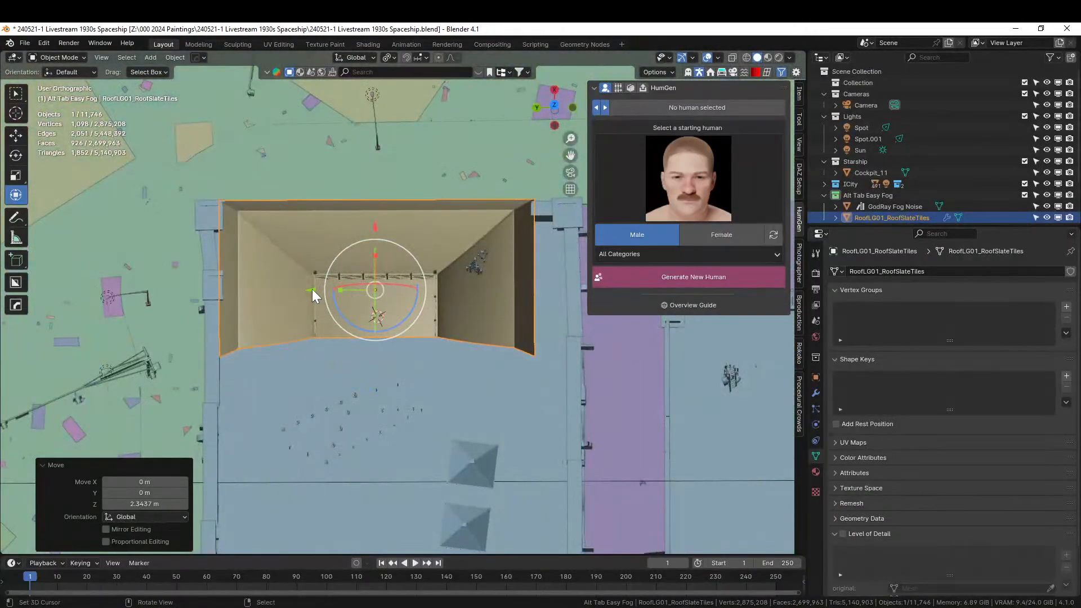
Center the roof between the corner parapets by moving it about -1.16 m along Y, and shift it inward along X
{"action": "key", "text": "g"}
{"action": "key", "text": "y"}
{"action": "left_click", "coordinate": [349, 259]}
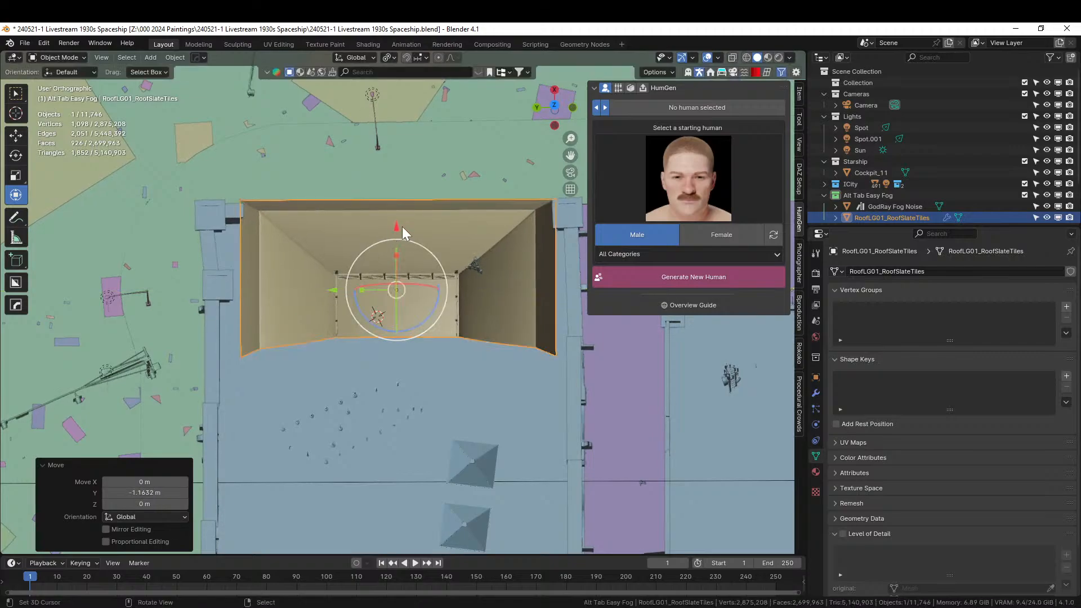
{"action": "left_click_drag", "start_coordinate": [398, 228], "coordinate": [393, 249]}
{"action": "left_click", "coordinate": [413, 251]}
{"action": "middle_click_drag", "start_coordinate": [414, 252], "coordinate": [298, 220]}
{"action": "scroll", "coordinate": [293, 233], "scroll_direction": "down", "scroll_amount": 8}
{"action": "middle_click_drag", "start_coordinate": [411, 439], "coordinate": [333, 375]}
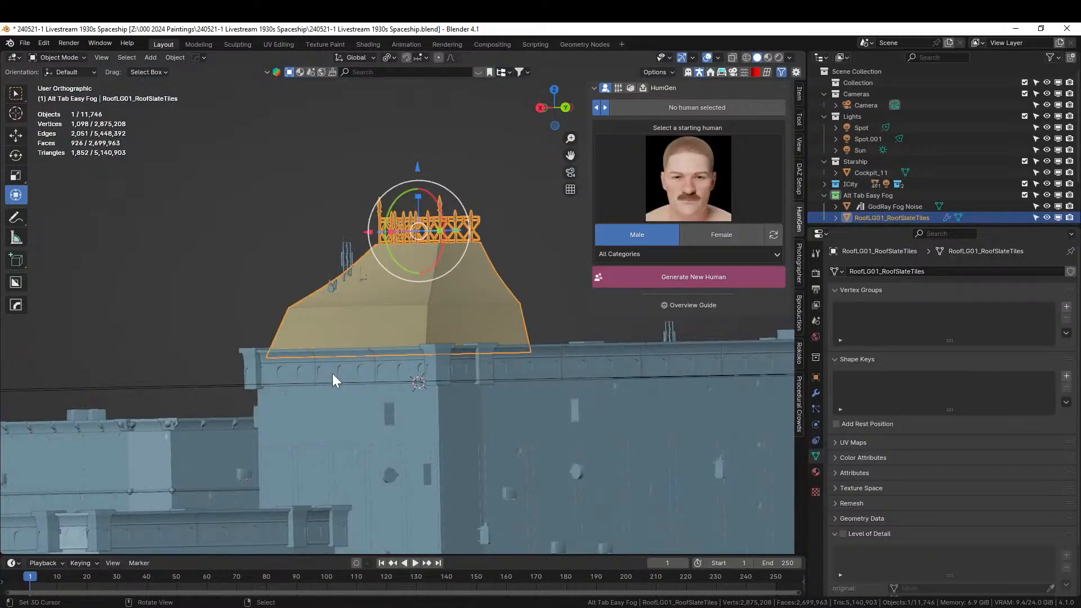
Replace the MetalPitted.001 material in the roof's second slot with MetalPitted
{"action": "key", "text": "KP_0"}
{"action": "left_click", "coordinate": [414, 341]}
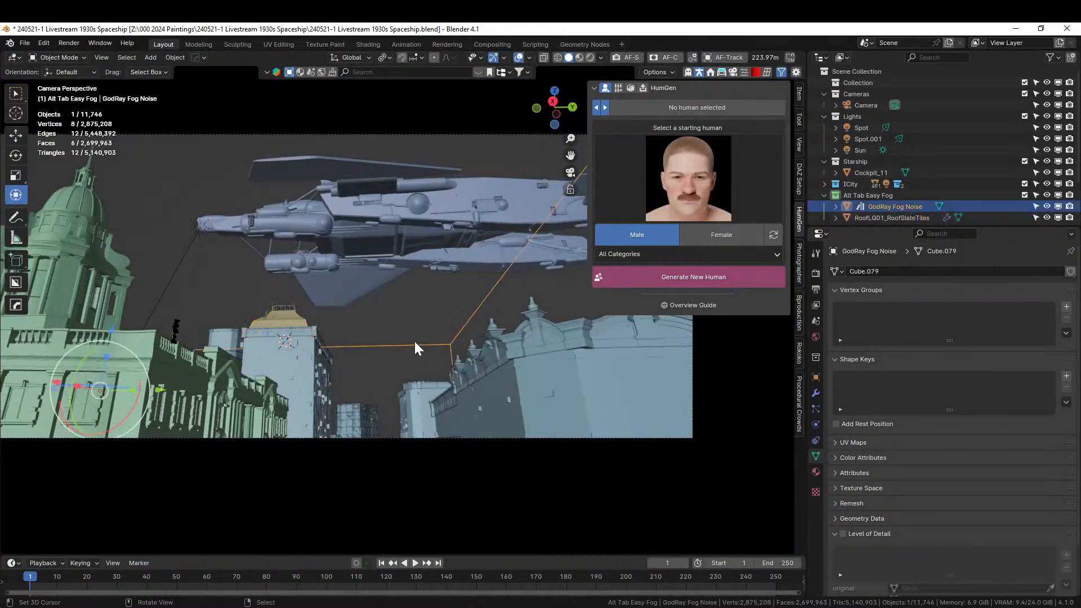
{"action": "left_click", "coordinate": [291, 312]}
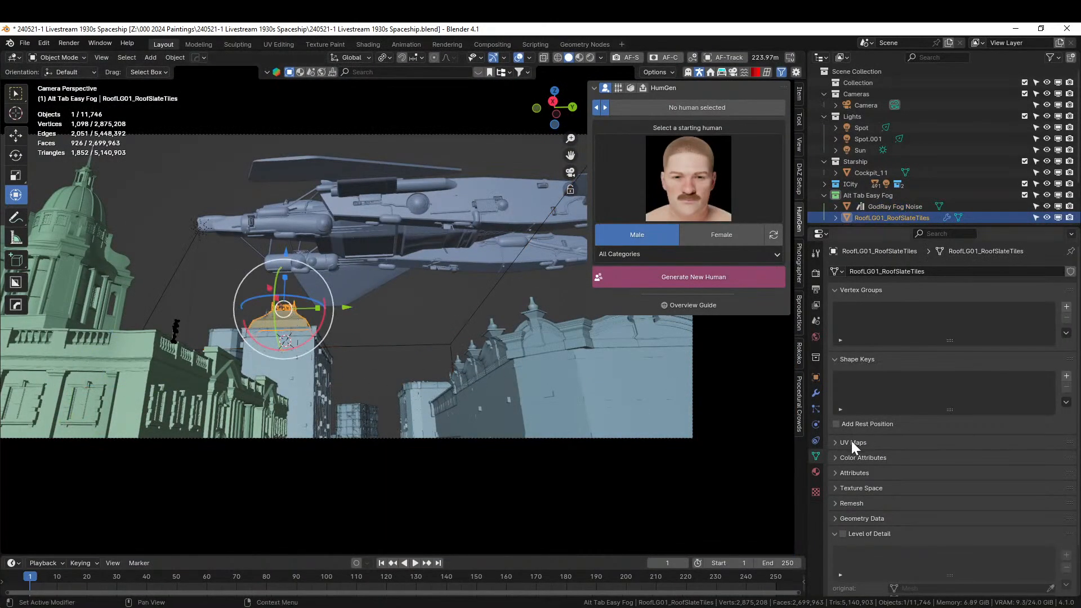
{"action": "left_click", "coordinate": [816, 471]}
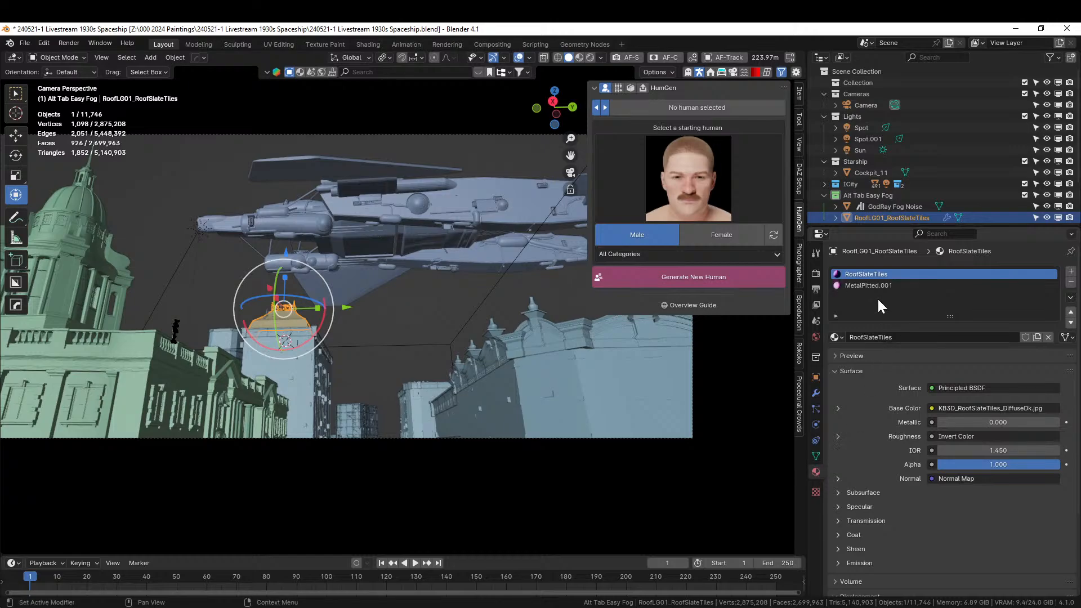
{"action": "left_click", "coordinate": [838, 336]}
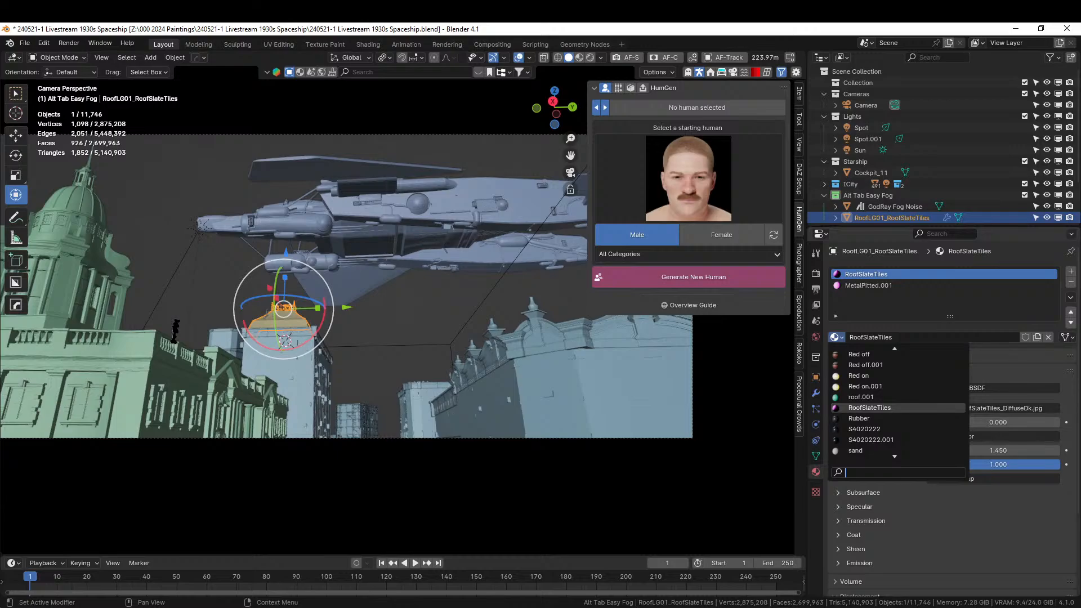
{"action": "left_click", "coordinate": [879, 286]}
{"action": "left_click", "coordinate": [837, 337]}
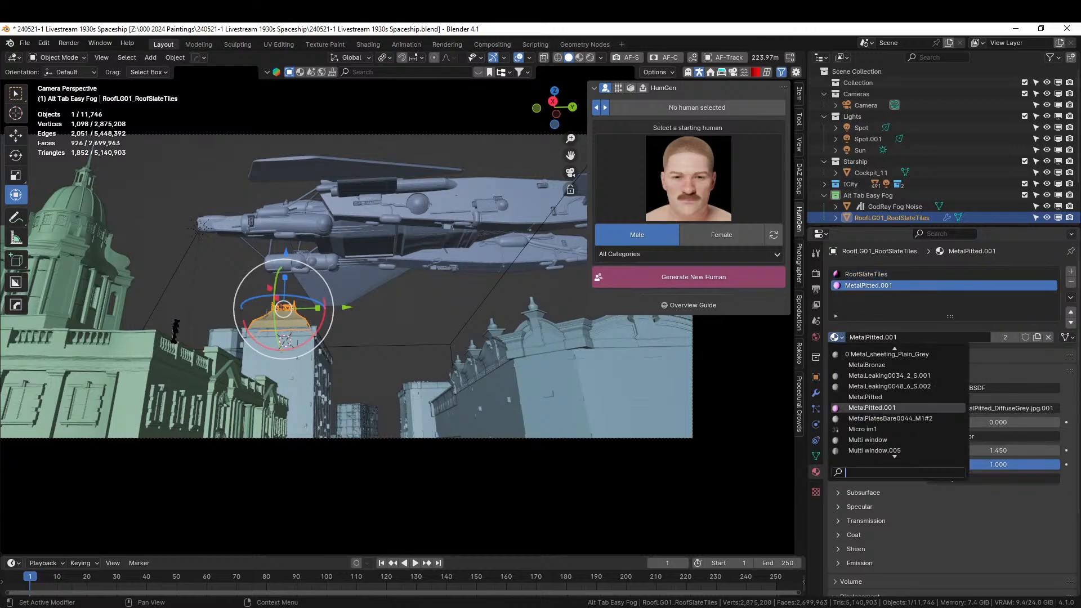
{"action": "left_click", "coordinate": [866, 398]}
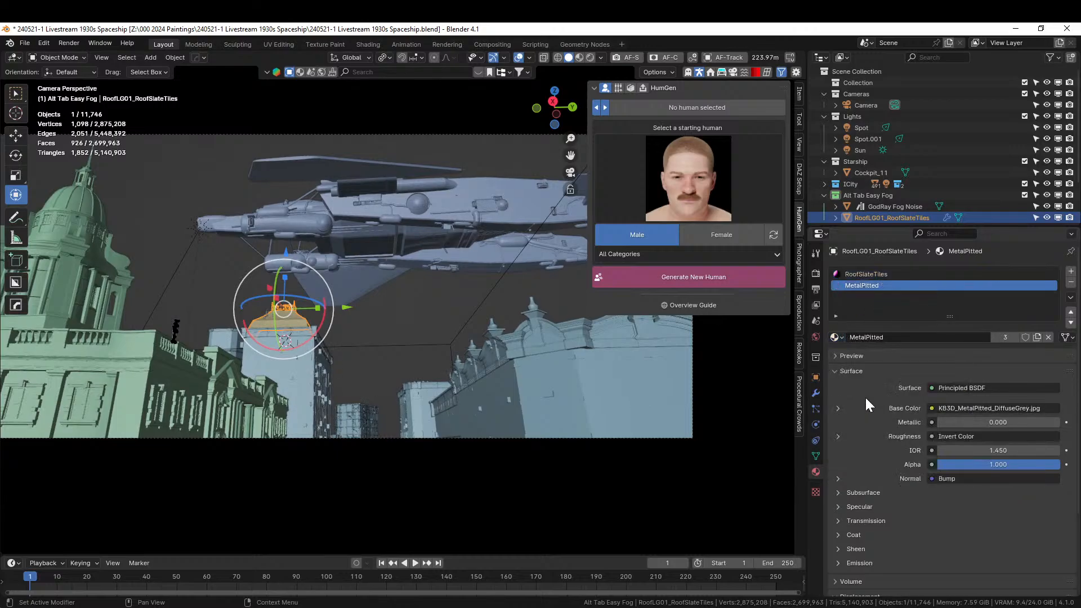
Find the missing texture files in the Kitbash3d - Victorian\Native\KB3DTextures folder
{"action": "right_click", "coordinate": [390, 286]}
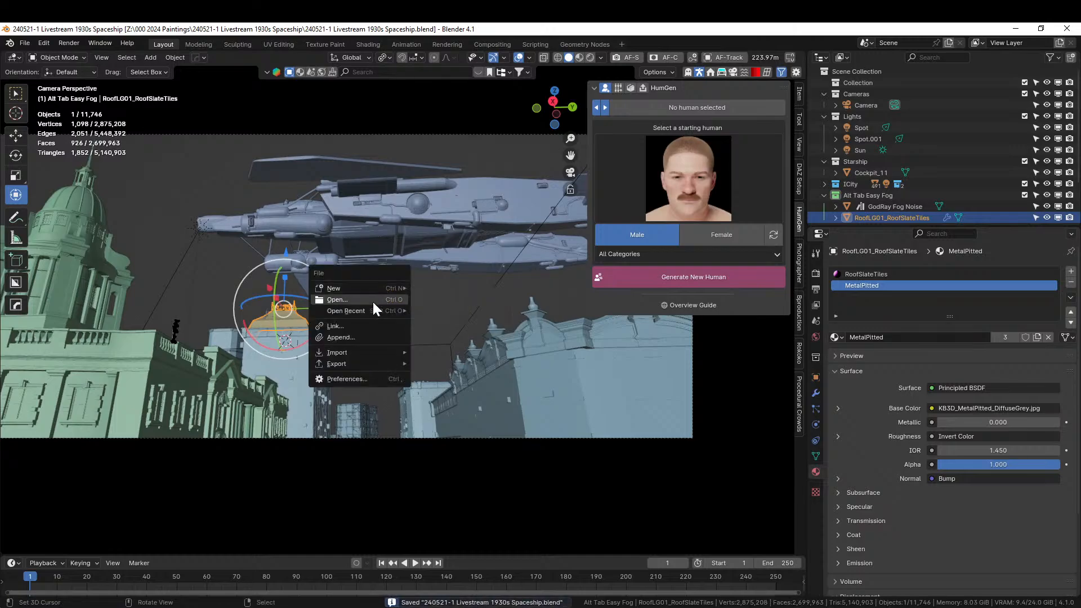
{"action": "left_click", "coordinate": [23, 44]}
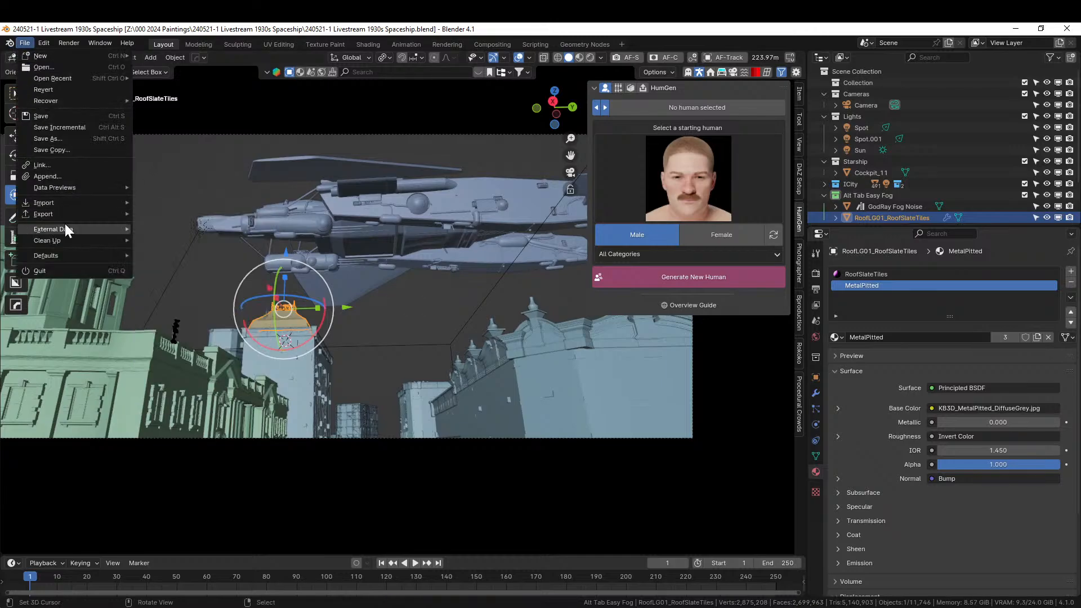
{"action": "mouse_move", "coordinate": [65, 228]}
{"action": "left_click", "coordinate": [171, 330]}
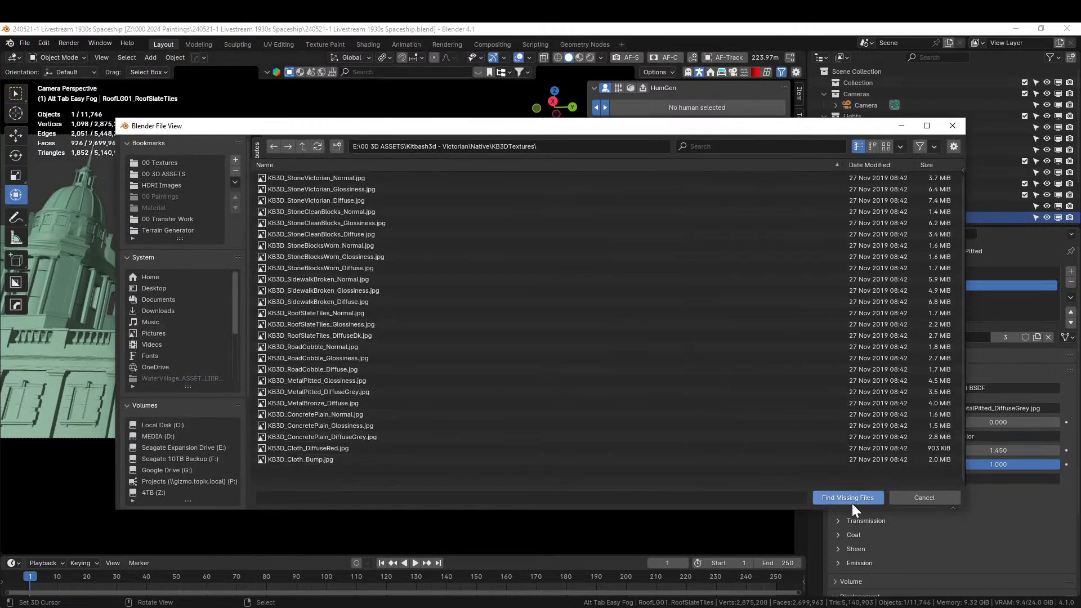
{"action": "left_click", "coordinate": [850, 498]}
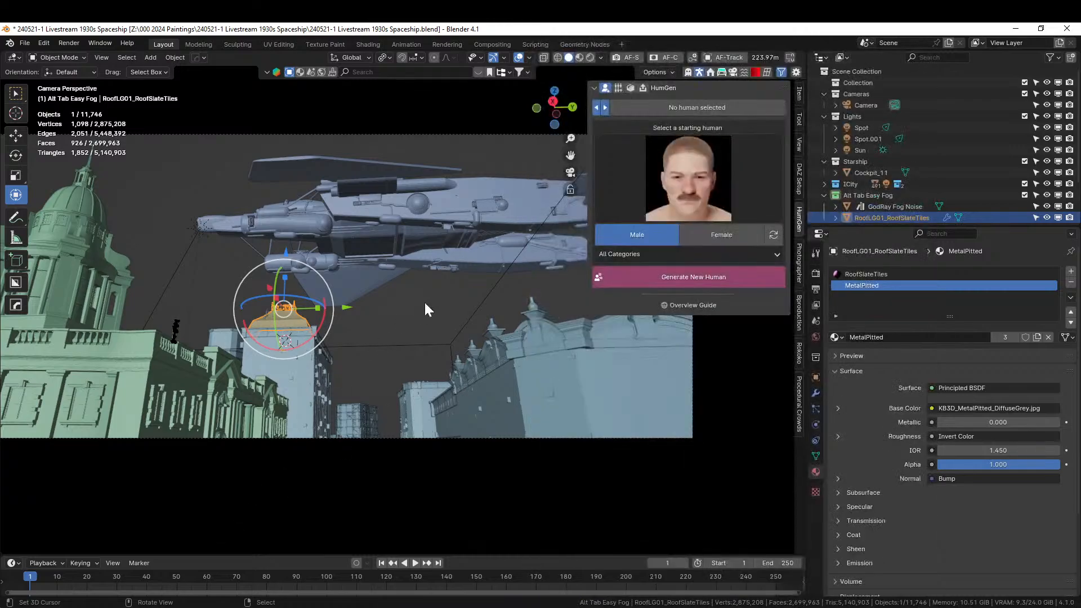
Deselect the roof, save the scene and briefly preview the camera view in rendered shading
{"action": "left_click", "coordinate": [426, 307]}
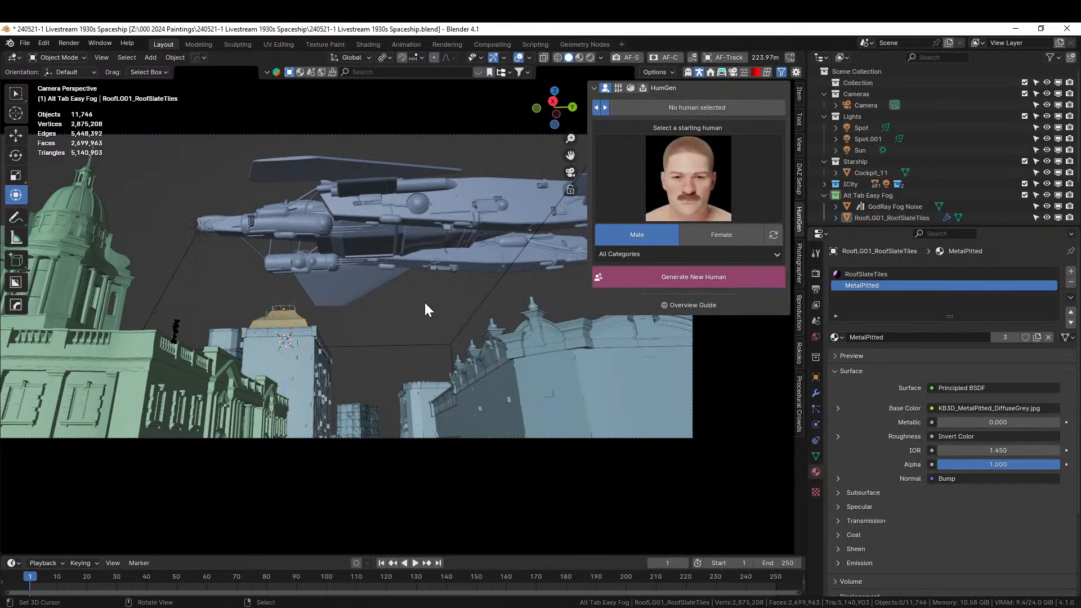
{"action": "key", "text": "ctrl+s"}
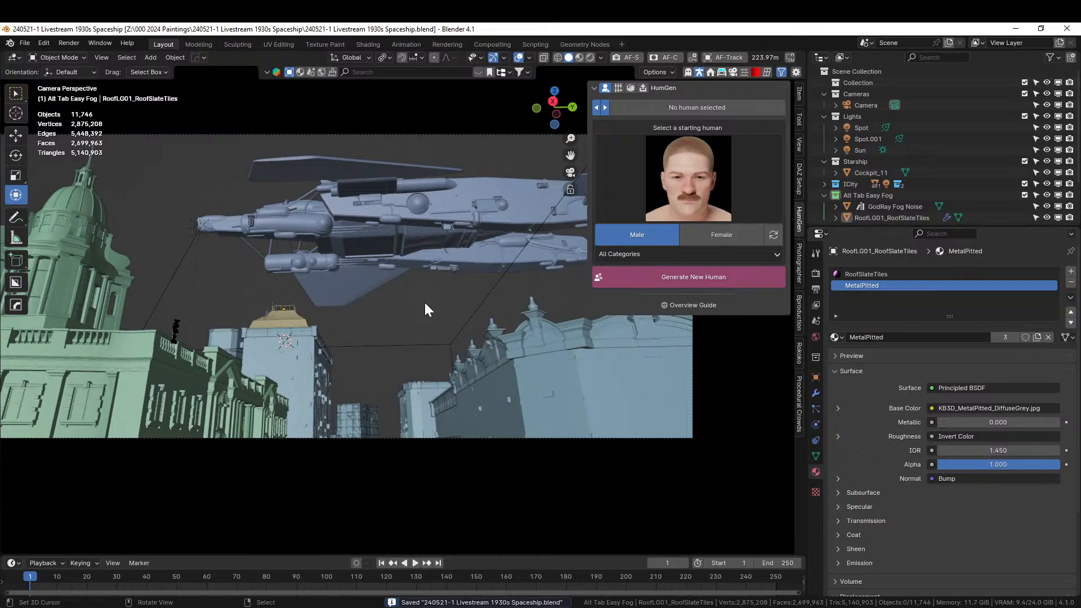
{"action": "middle_click_drag", "start_coordinate": [451, 336], "coordinate": [491, 375]}
{"action": "key", "text": "KP_5"}
{"action": "key", "text": "KP_0"}
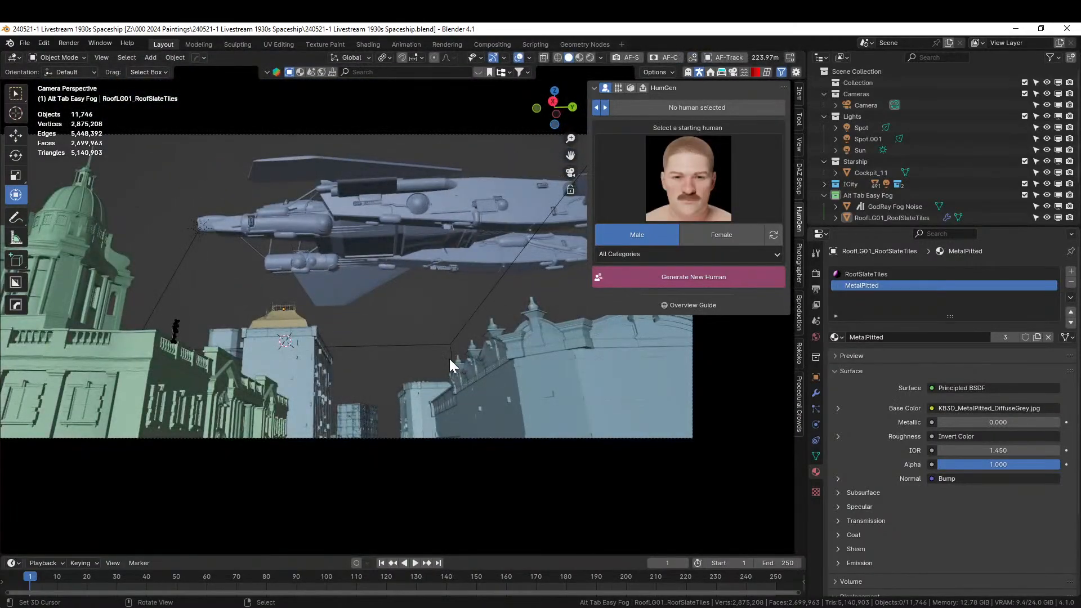
{"action": "key", "text": "ctrl+s"}
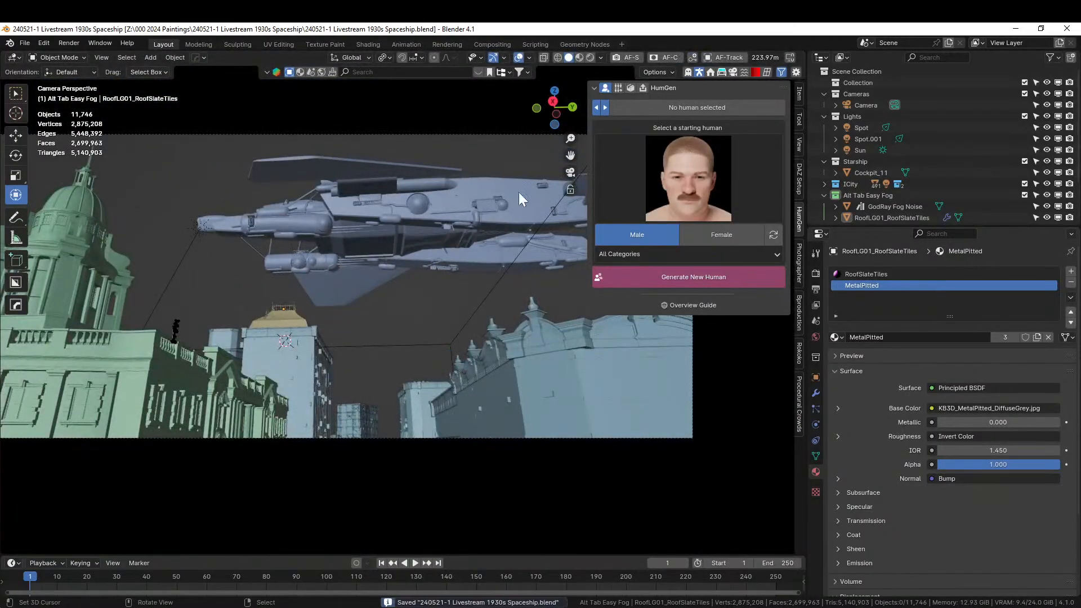
{"action": "left_click", "coordinate": [590, 57]}
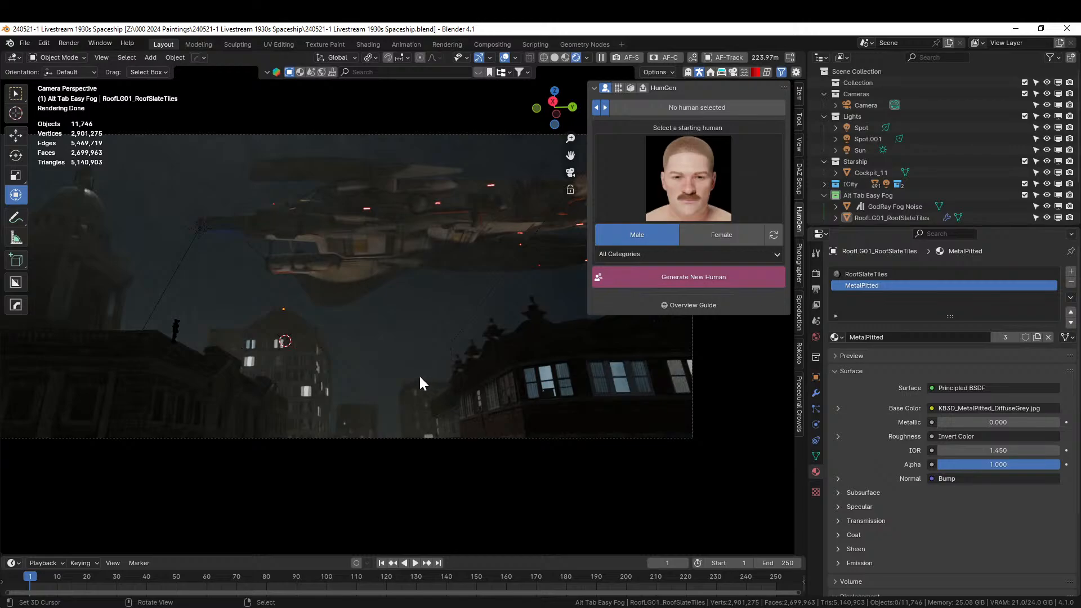
{"action": "left_click", "coordinate": [555, 57]}
Make a linked duplicate of the roof on another building, about -65.2 m along X and 53.11 m along Y
{"action": "mouse_move", "coordinate": [523, 158]}
{"action": "middle_mouse_down"}
{"action": "mouse_move", "coordinate": [489, 252]}
{"action": "mouse_move", "coordinate": [494, 306]}
{"action": "mouse_move", "coordinate": [365, 423]}
{"action": "mouse_move", "coordinate": [265, 441]}
{"action": "middle_mouse_up"}
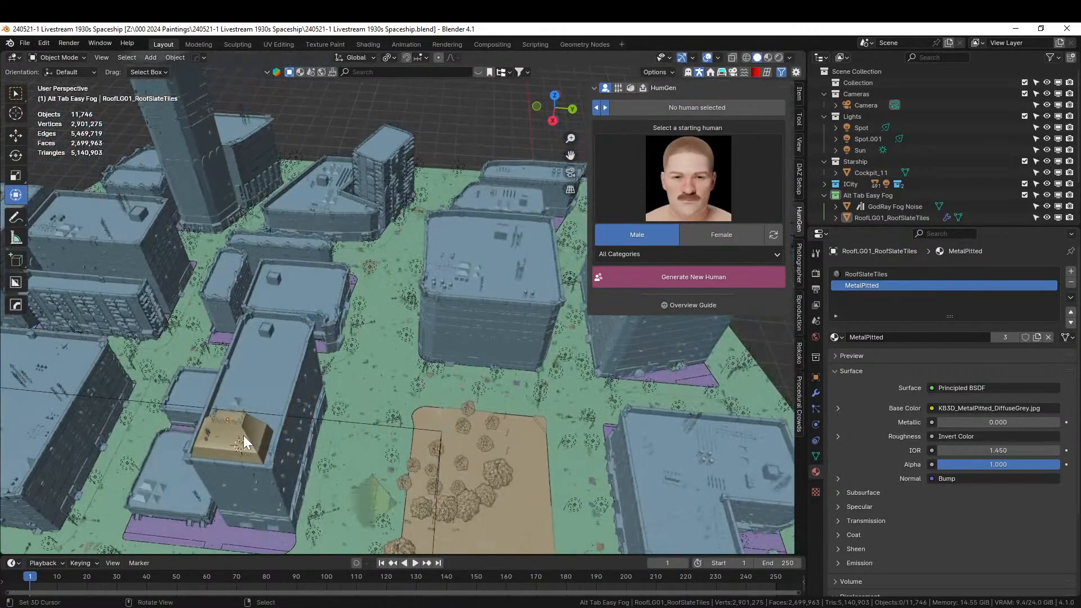
{"action": "left_click", "coordinate": [244, 435]}
{"action": "key", "text": "KP_7"}
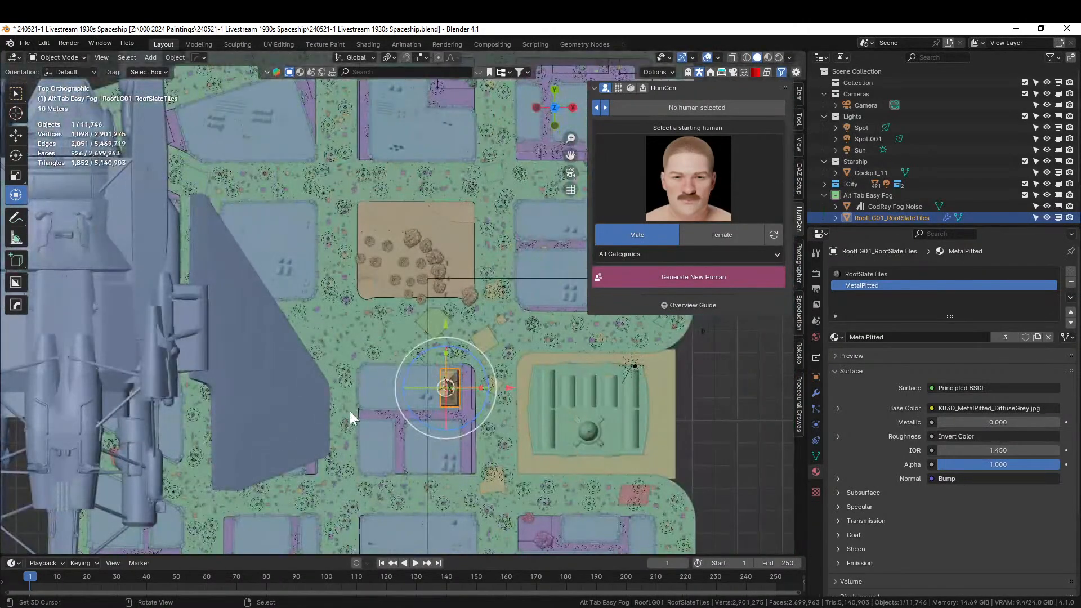
{"action": "scroll", "coordinate": [402, 411], "scroll_direction": "down", "scroll_amount": 3}
{"action": "key", "text": "shift+d"}
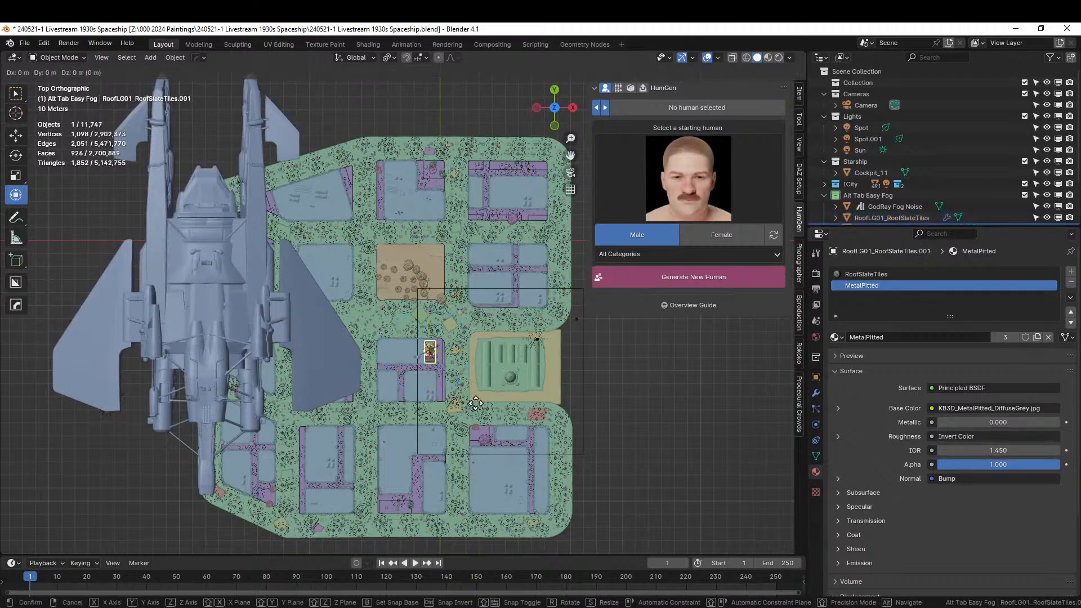
{"action": "left_click", "coordinate": [390, 333]}
Lower the duplicated roof about 8.21 m along the global Z axis onto its building's rooftop
{"action": "middle_click_drag", "start_coordinate": [405, 334], "coordinate": [335, 243]}
{"action": "scroll", "coordinate": [336, 244], "scroll_direction": "up", "scroll_amount": 3}
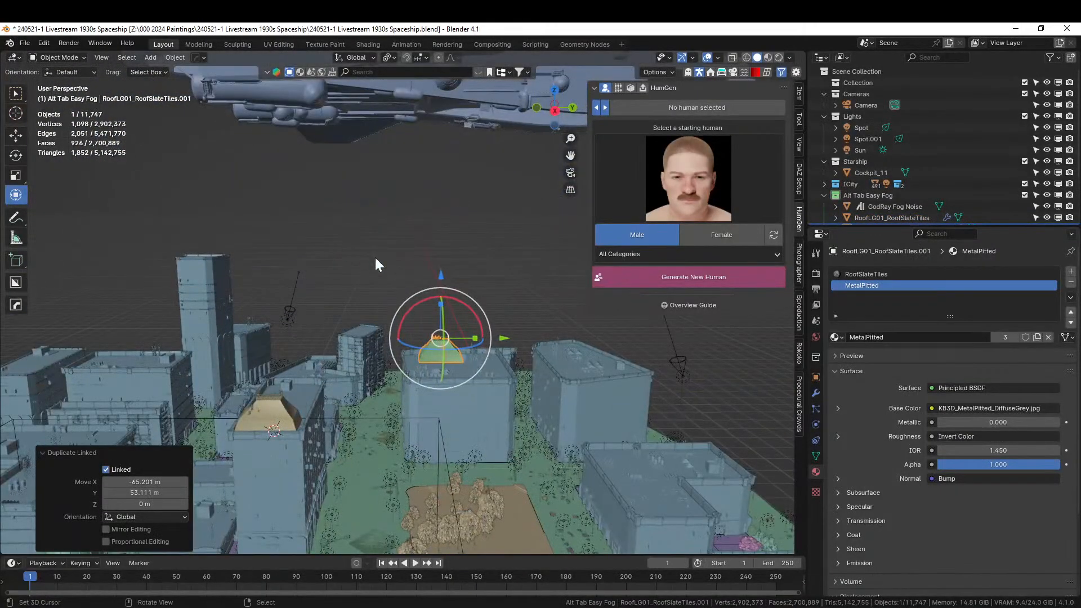
{"action": "key", "text": "KP_Decimal"}
{"action": "middle_click_drag", "start_coordinate": [554, 346], "coordinate": [538, 360]}
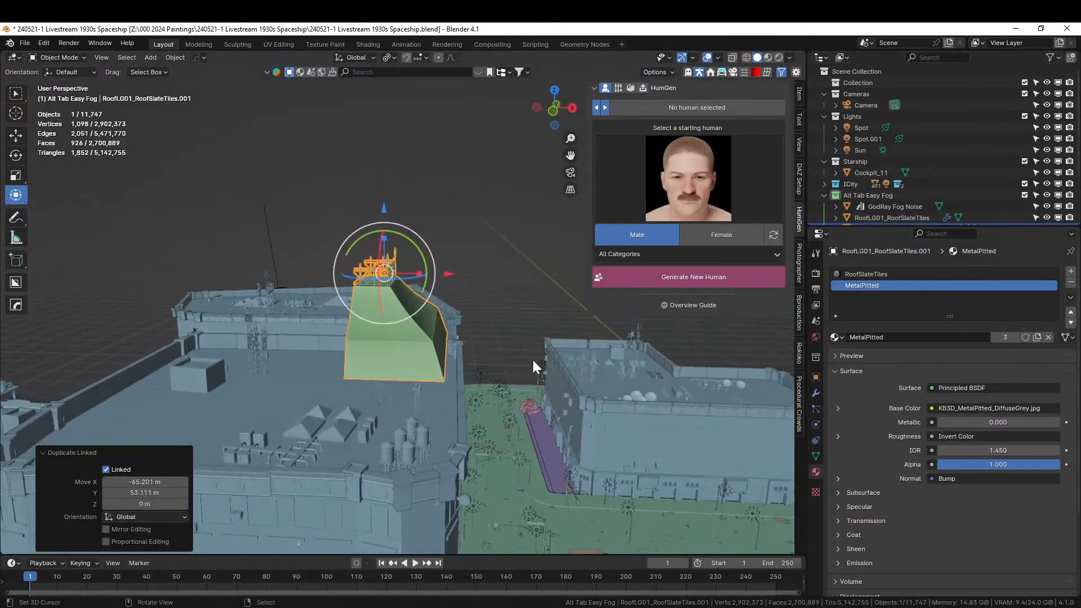
{"action": "key", "text": "g"}
{"action": "key", "text": "z"}
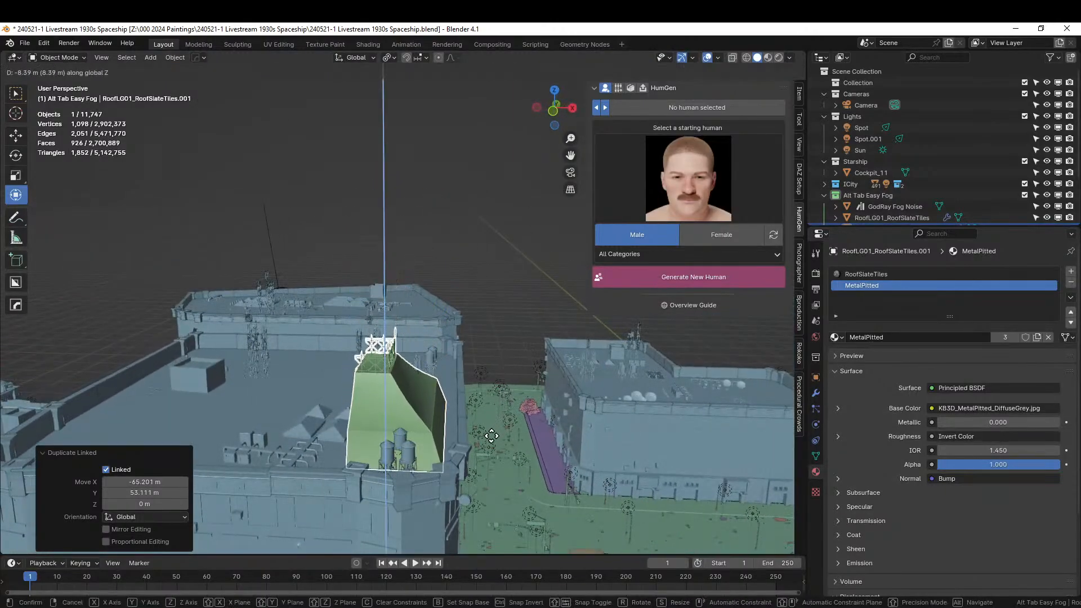
{"action": "left_click", "coordinate": [488, 431]}
Shift the duplicated roof about -2.4 m along the global Y axis to suit the camera view and deselect it
{"action": "middle_click_drag", "start_coordinate": [488, 431], "coordinate": [305, 465]}
{"action": "middle_click_drag", "start_coordinate": [389, 395], "coordinate": [417, 364]}
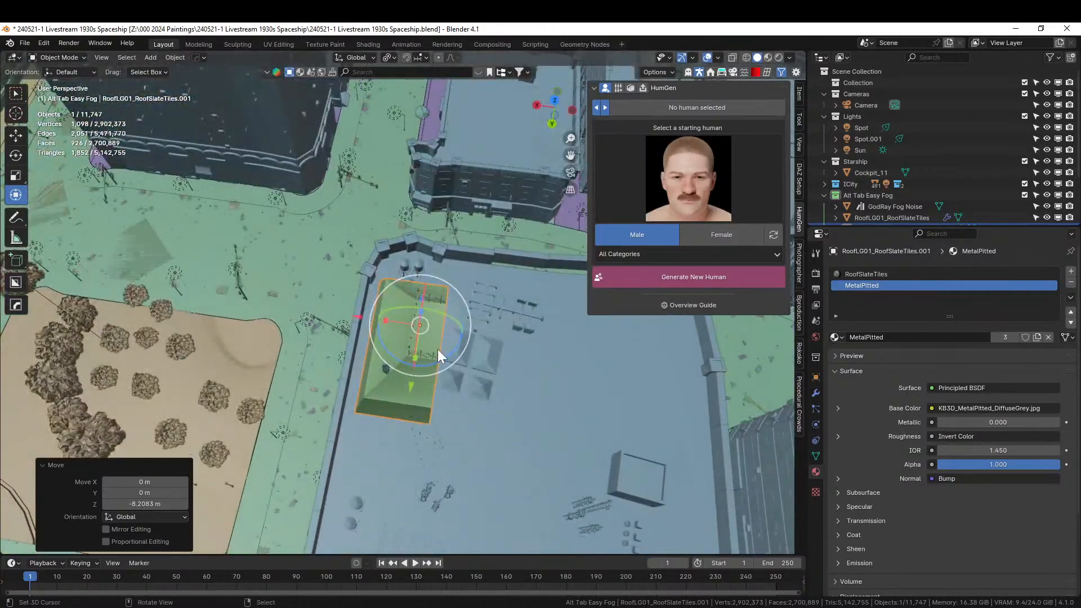
{"action": "key", "text": "KP_0"}
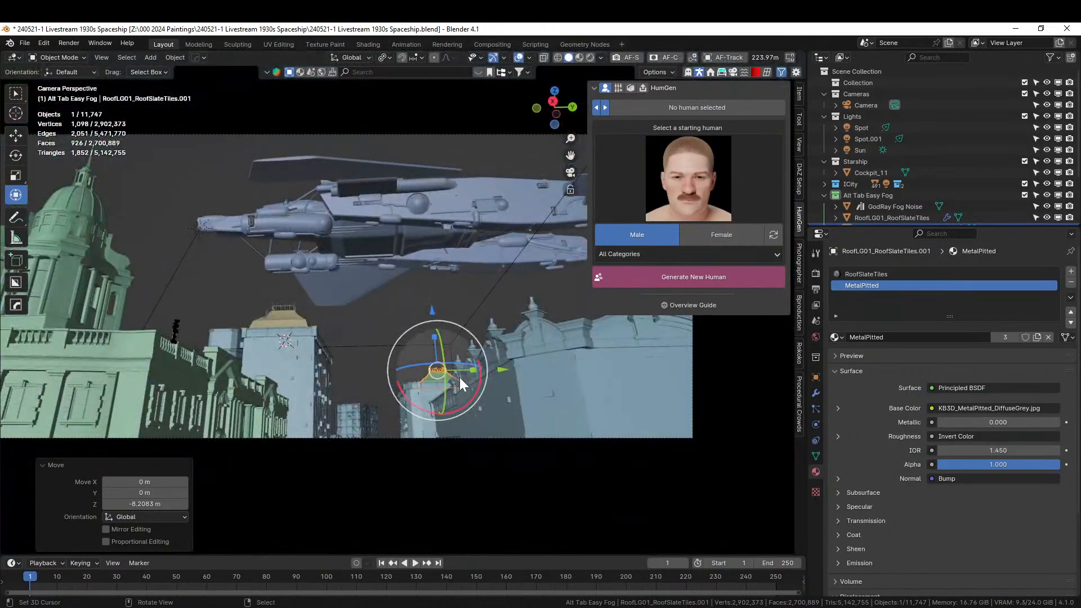
{"action": "left_click_drag", "start_coordinate": [502, 368], "coordinate": [496, 370]}
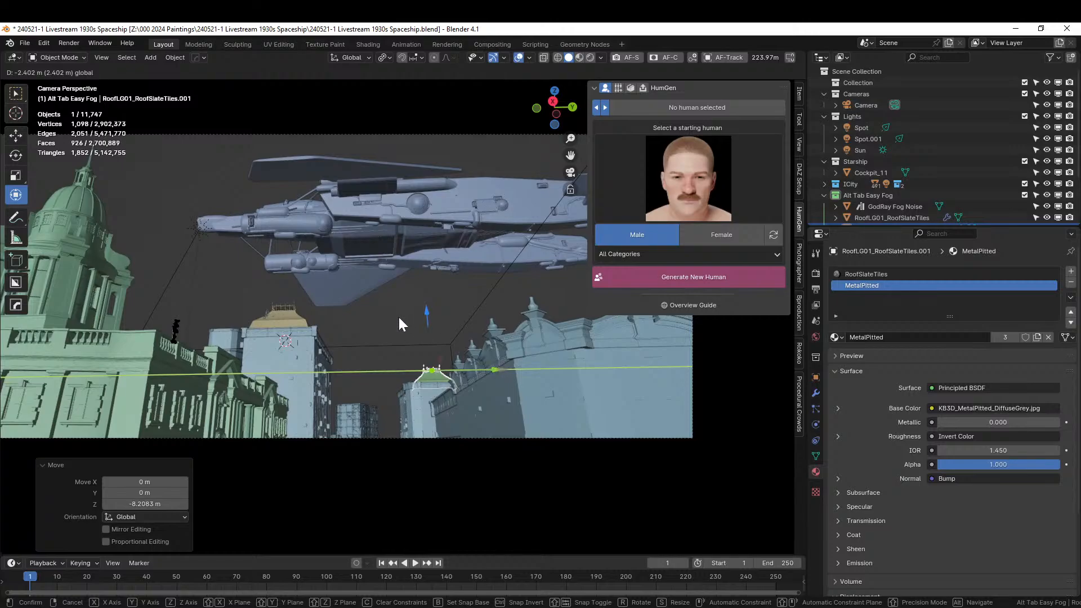
{"action": "left_click_drag", "start_coordinate": [399, 323], "coordinate": [384, 303]}
{"action": "left_click", "coordinate": [384, 302]}
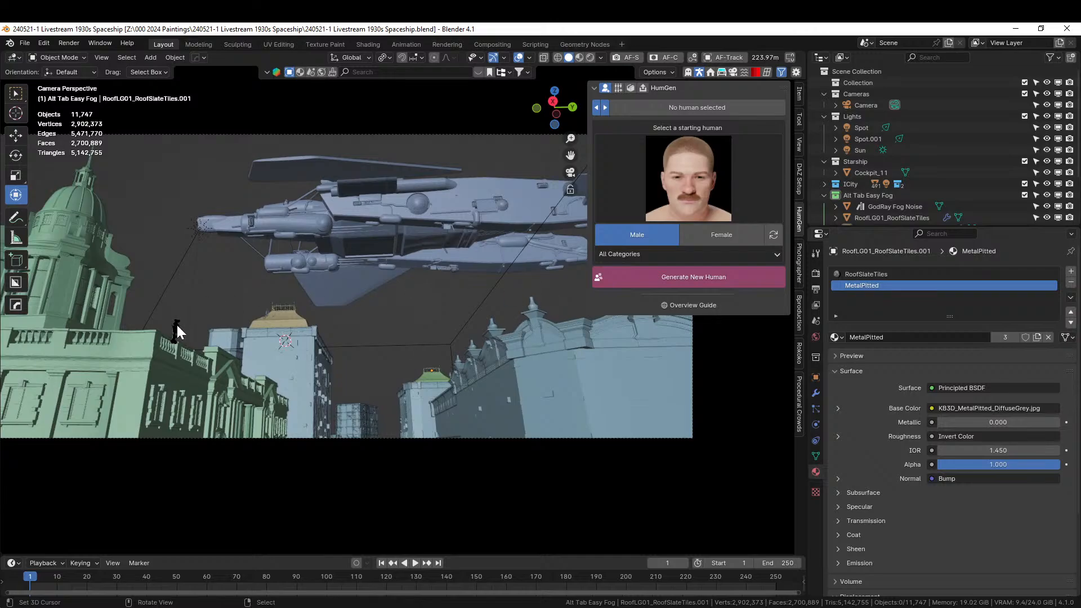
Apply the flabbergasted expression to the human on the parapet and inspect the figure up close against the starship
{"action": "left_click_drag", "start_coordinate": [177, 332], "coordinate": [176, 335]}
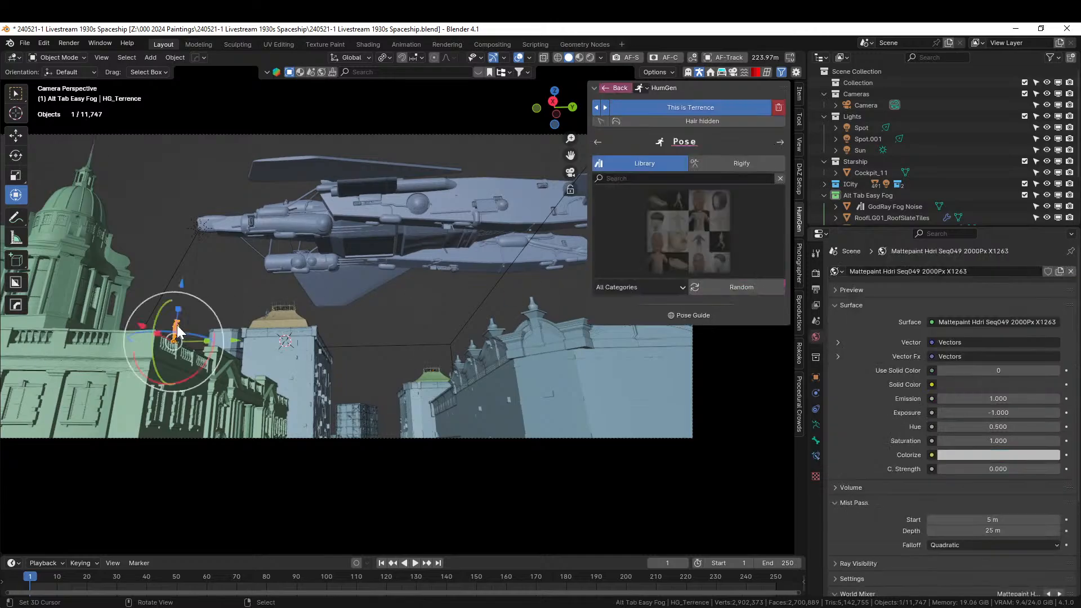
{"action": "left_click", "coordinate": [781, 141]}
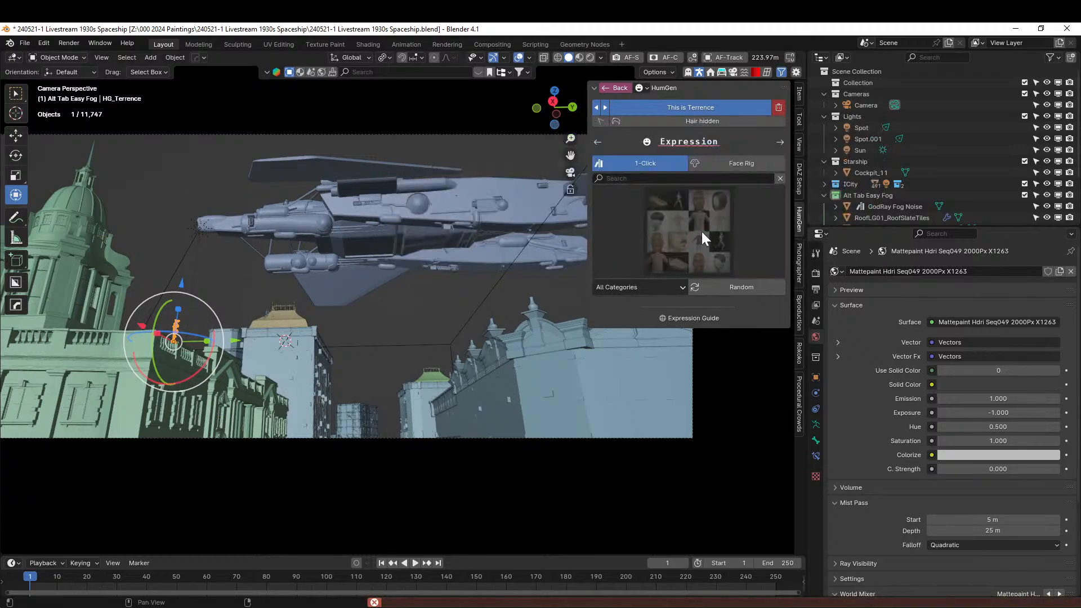
{"action": "left_click", "coordinate": [671, 231]}
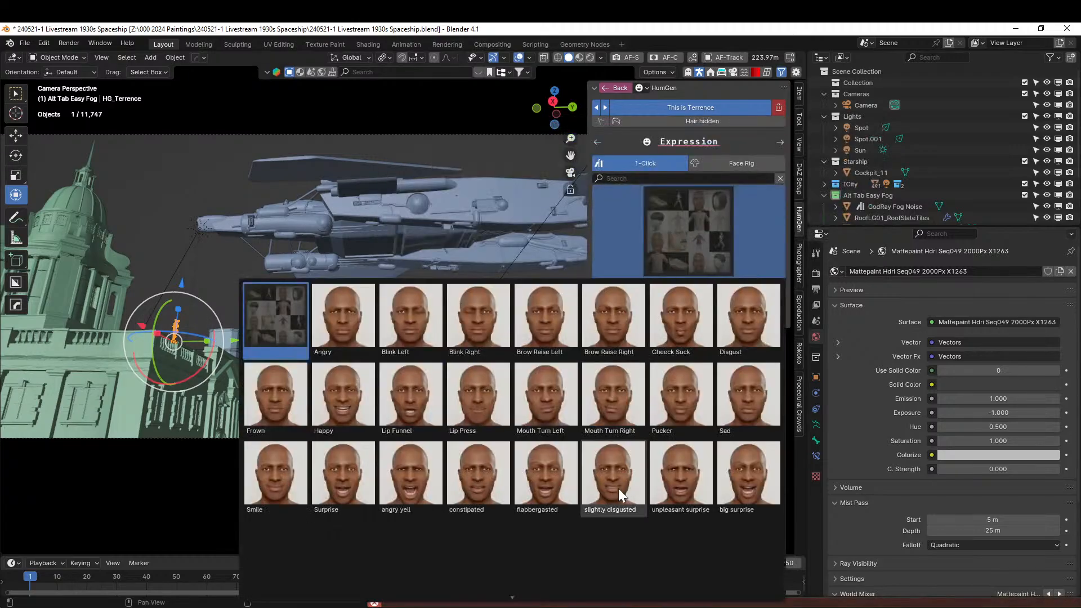
{"action": "left_click", "coordinate": [545, 479]}
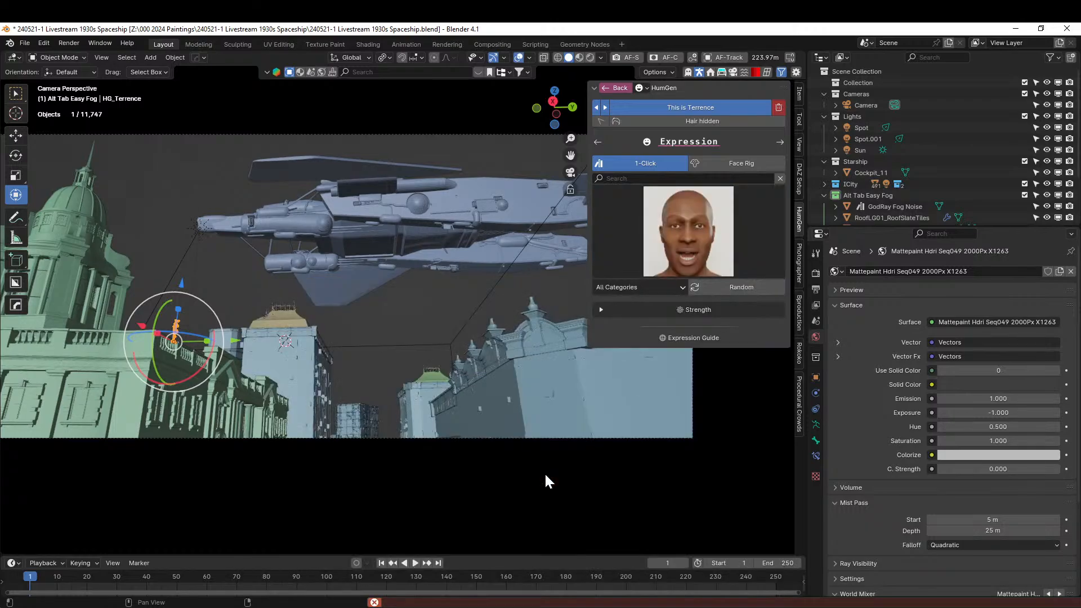
{"action": "key", "text": "KP_Decimal"}
{"action": "middle_click_drag", "start_coordinate": [587, 469], "coordinate": [368, 67]}
{"action": "scroll", "coordinate": [589, 488], "scroll_direction": "up", "scroll_amount": 2}
{"action": "scroll", "coordinate": [603, 475], "scroll_direction": "down", "scroll_amount": 3}
{"action": "middle_click_drag", "start_coordinate": [470, 299], "coordinate": [505, 285]}
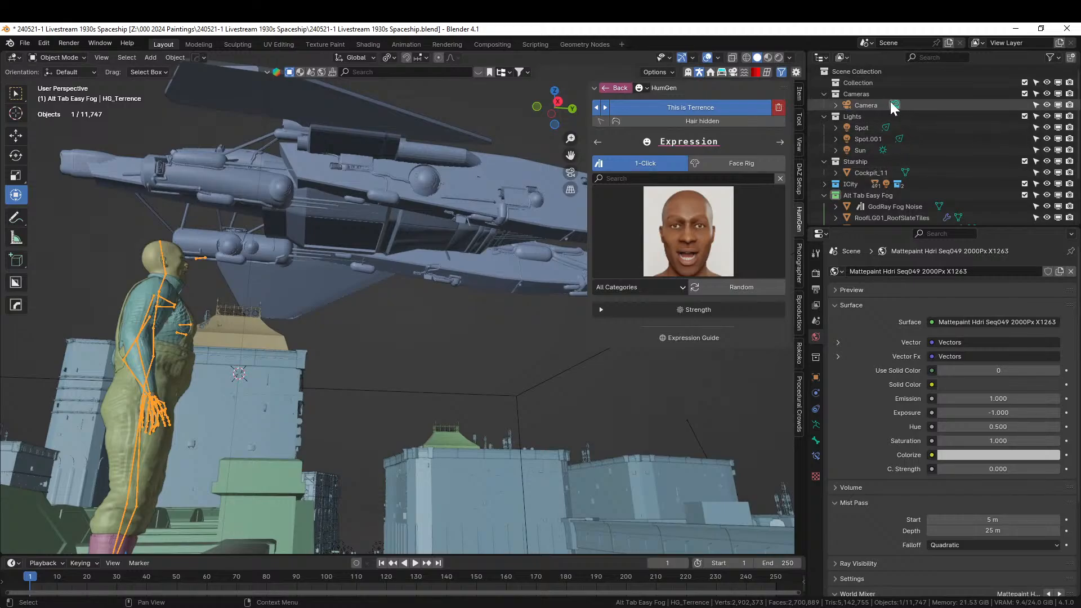
Copy and paste the scene camera and look through the copy, Camera.001
{"action": "left_click", "coordinate": [864, 105]}
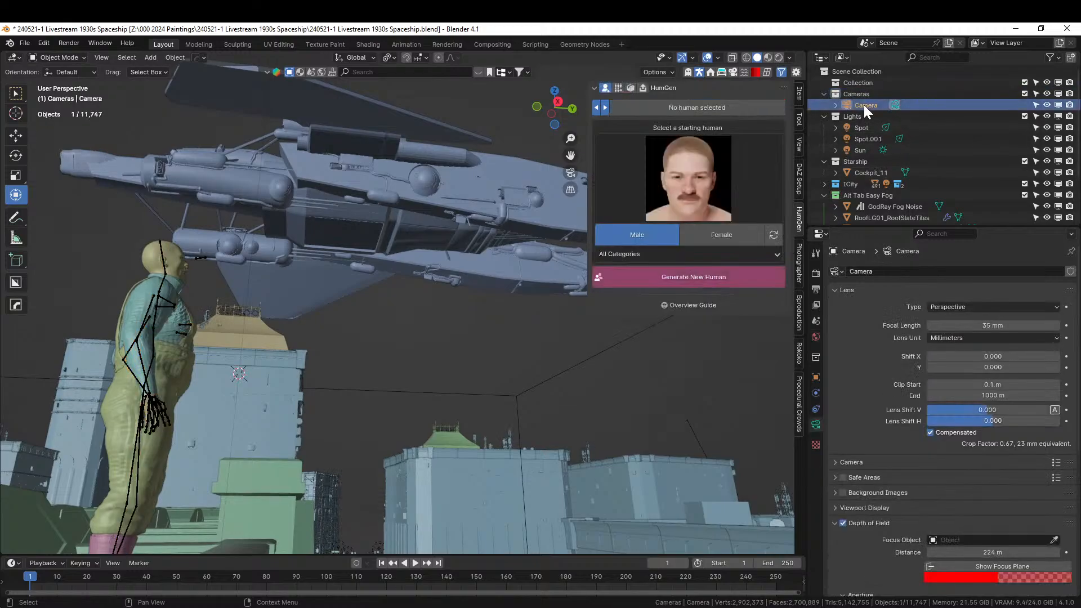
{"action": "key", "text": "ctrl+c"}
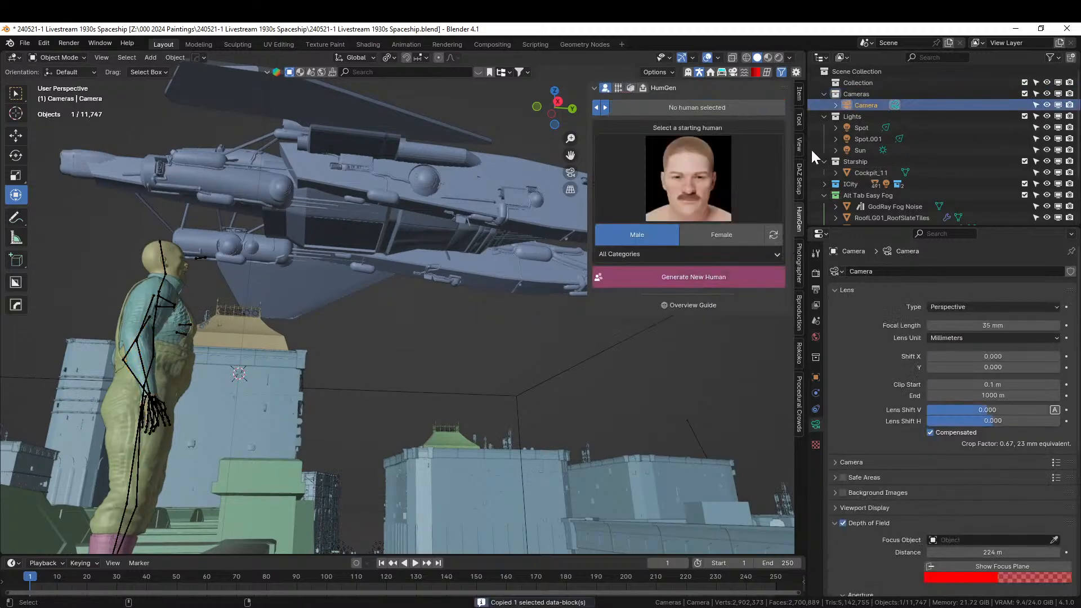
{"action": "key", "text": "ctrl+v"}
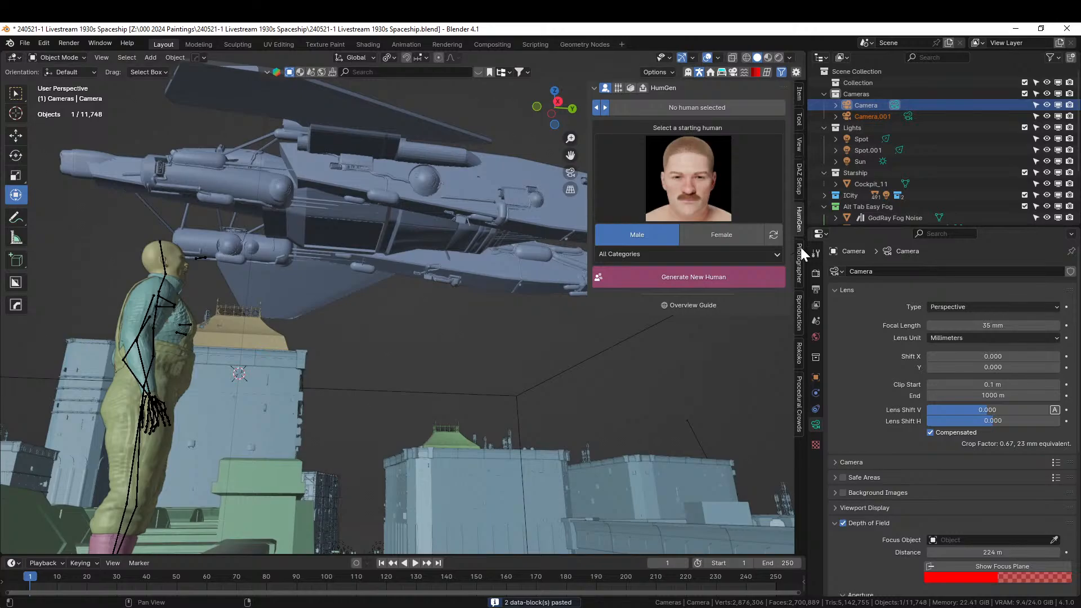
{"action": "left_click", "coordinate": [800, 250]}
{"action": "left_click", "coordinate": [614, 119]}
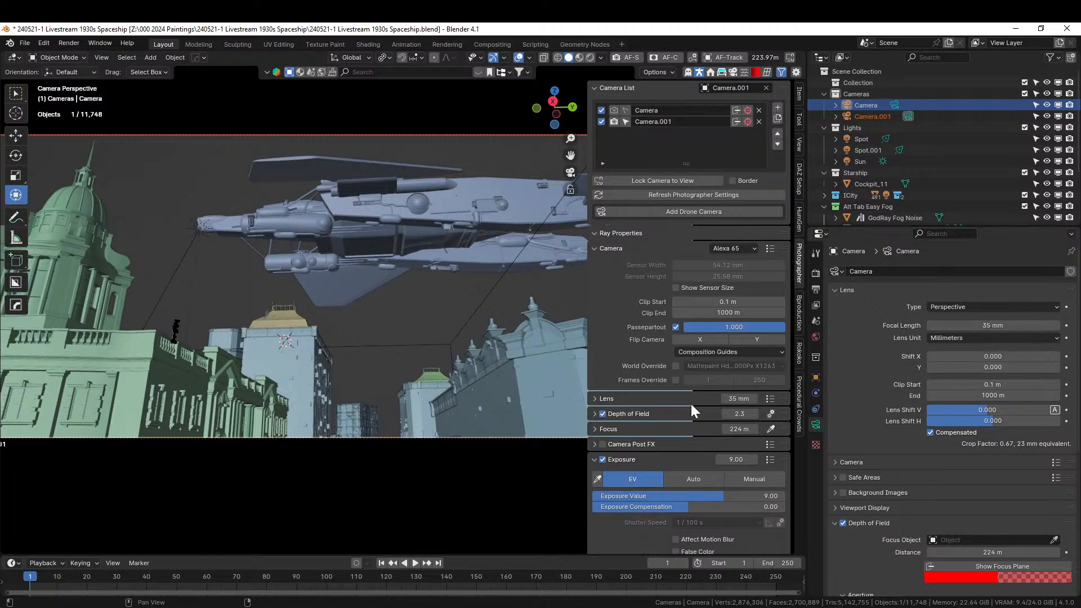
Set Camera.001's focal length to 50 mm
{"action": "left_click", "coordinate": [738, 399]}
{"action": "type", "text": "50"}
{"action": "key", "text": "Return"}
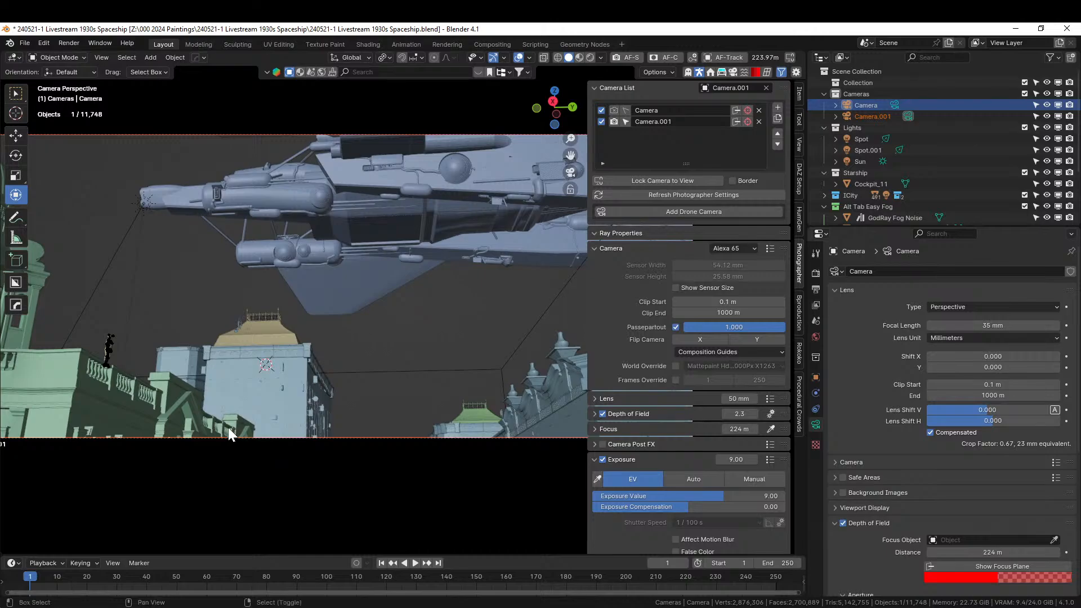
Walk Camera.001 up to the parapet and frame the human in the left foreground with the starship overhead
{"action": "key", "text": "shift+grave"}
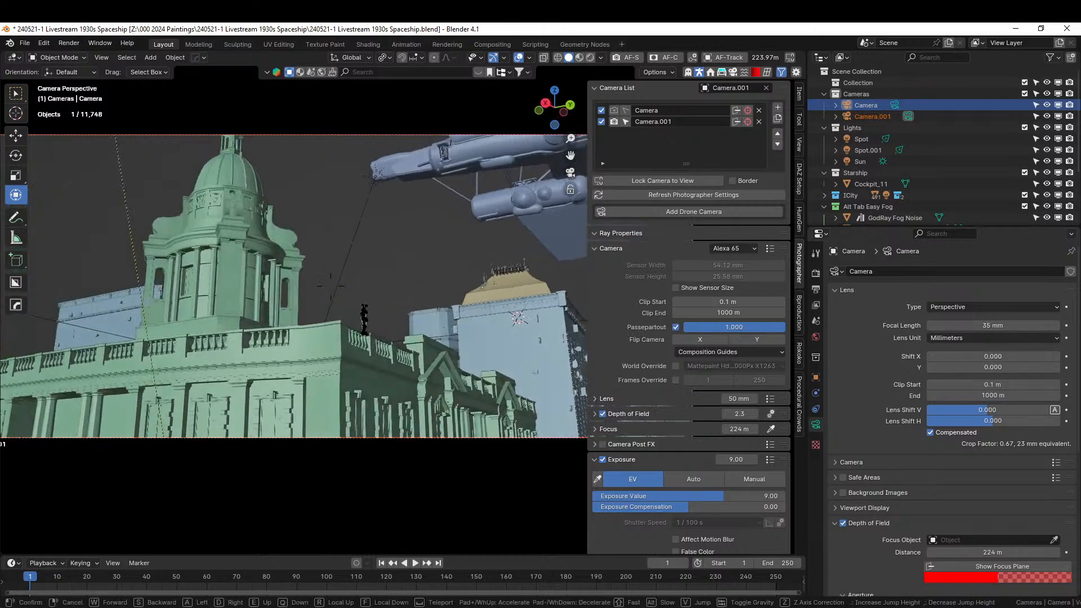
{"action": "key", "text": "w"}
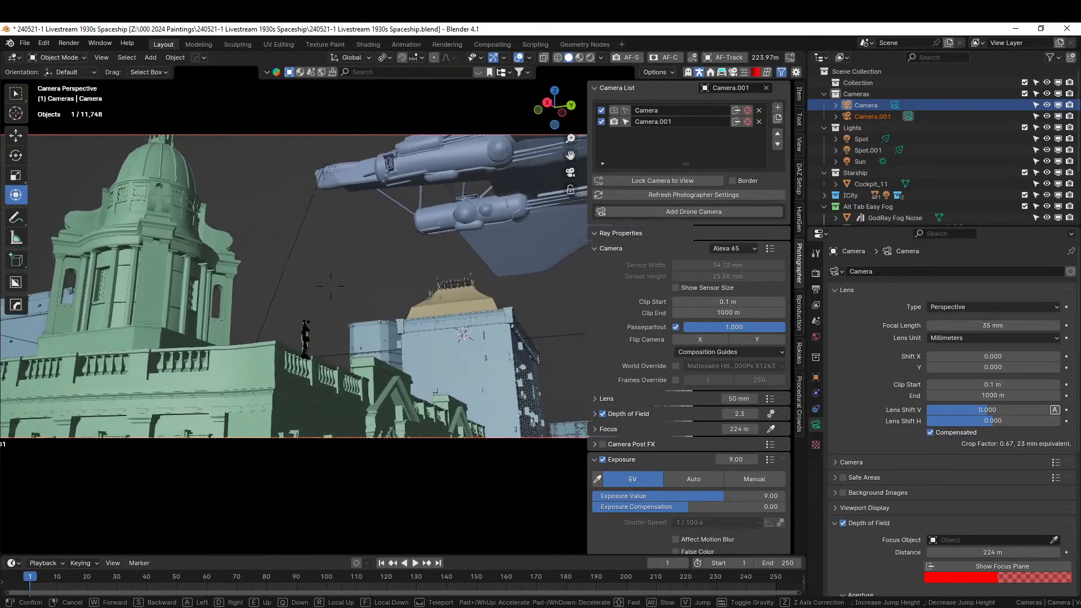
{"action": "key", "text": "a"}
{"action": "key", "text": "w"}
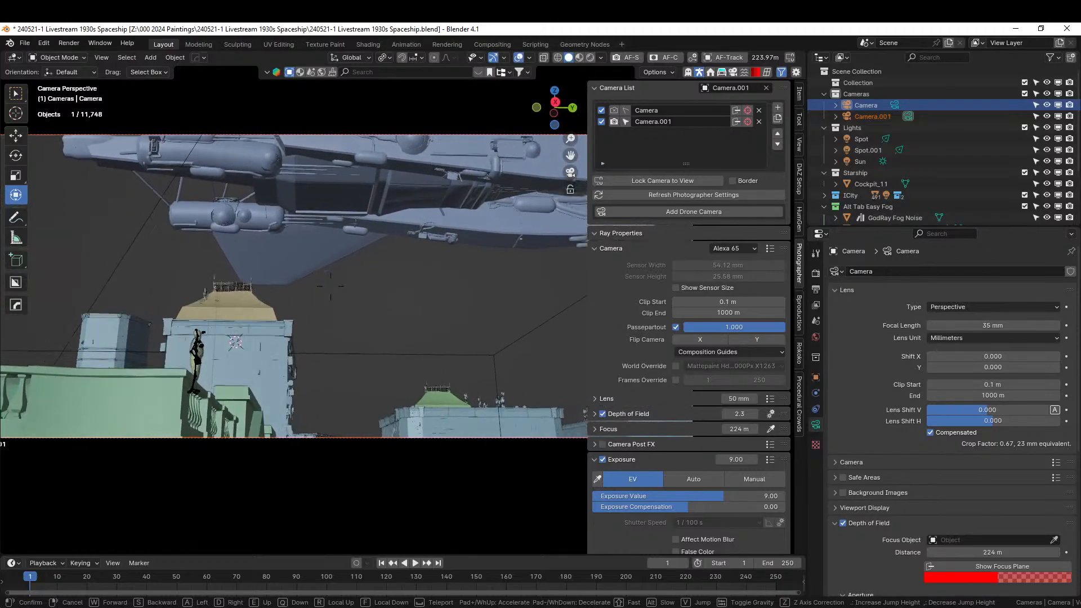
{"action": "key", "text": "e"}
{"action": "key", "text": "a"}
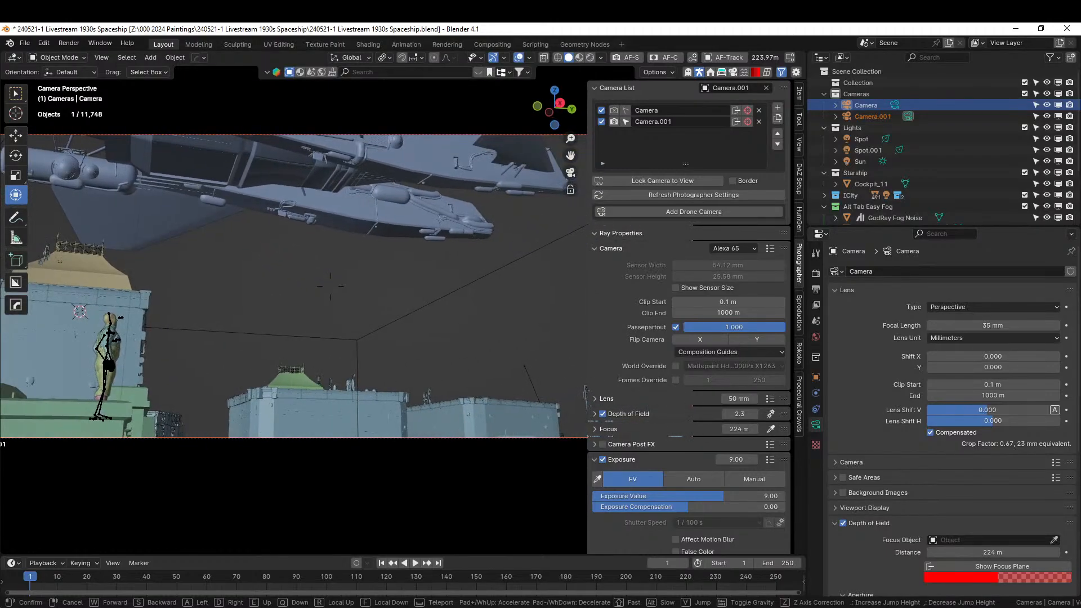
{"action": "key", "text": "w"}
{"action": "key", "text": "d"}
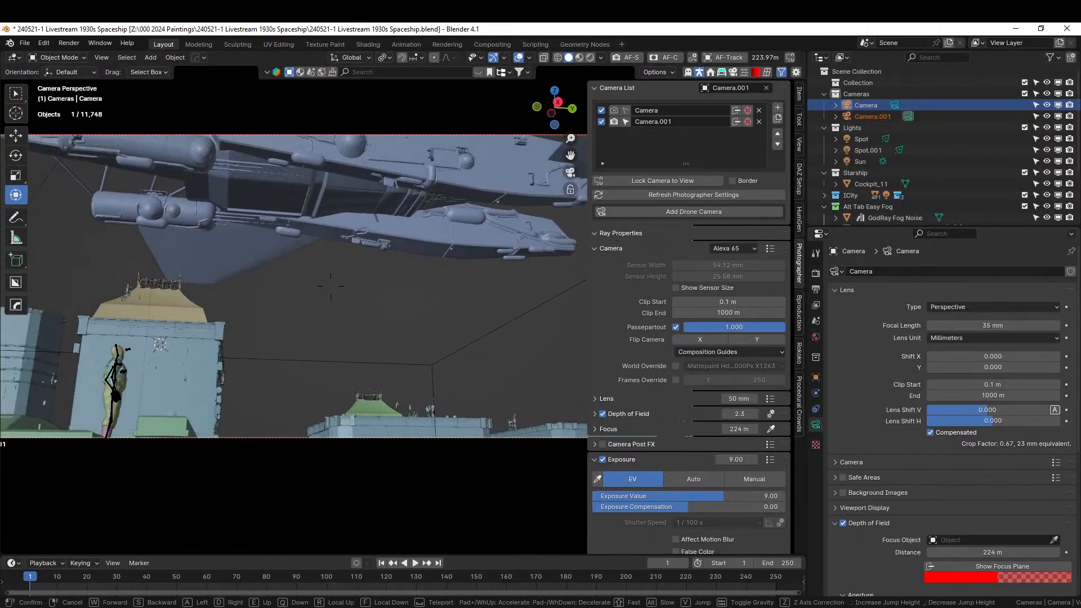
{"action": "key", "text": "q"}
{"action": "key", "text": "e"}
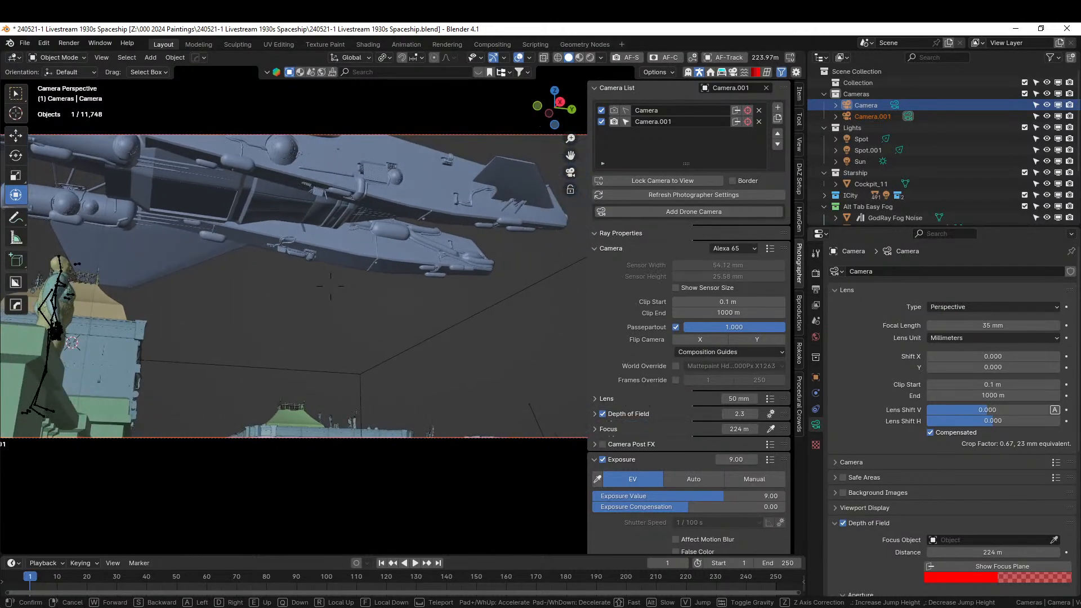
{"action": "key", "text": "d"}
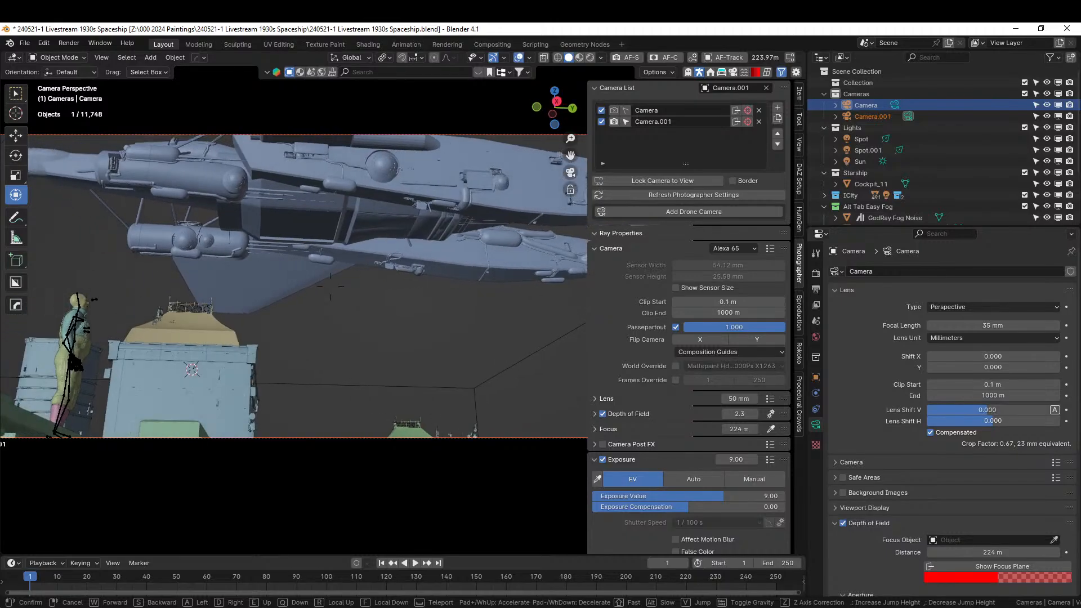
{"action": "left_click", "coordinate": [223, 428]}
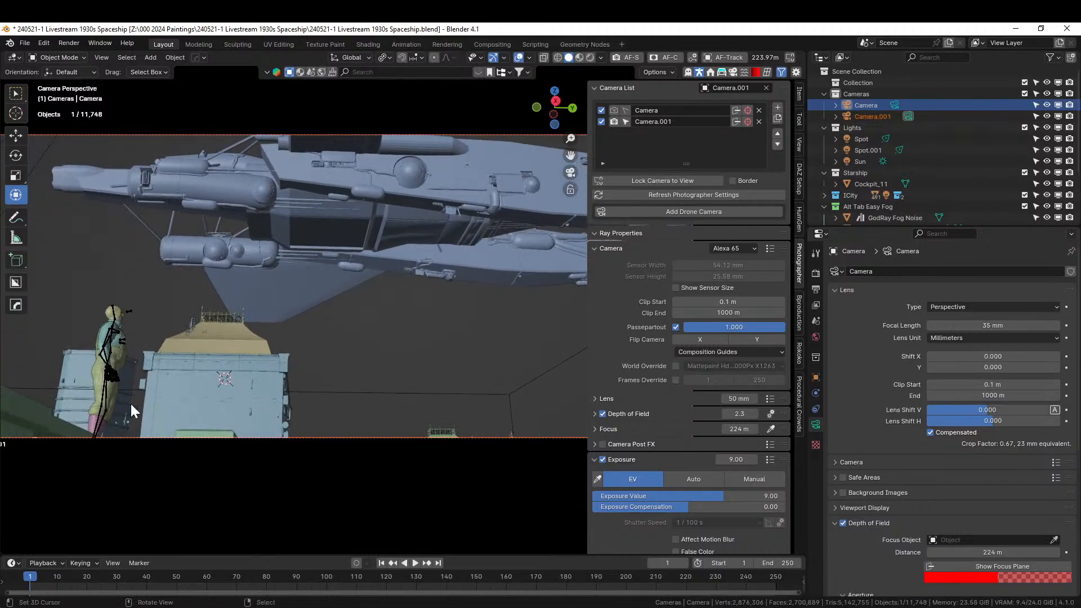
Refine Camera.001's framing closer to the human, with the tower and starship beyond, and save the file
{"action": "scroll", "coordinate": [169, 400], "scroll_direction": "down", "scroll_amount": 5}
{"action": "scroll", "coordinate": [314, 397], "scroll_direction": "up", "scroll_amount": 1}
{"action": "key", "text": "shift+grave"}
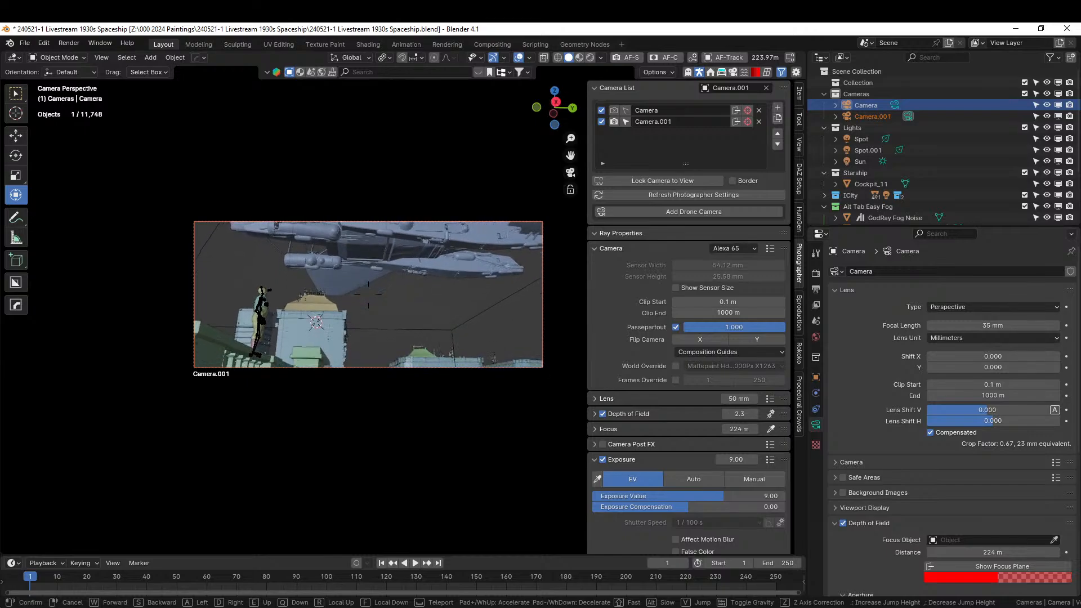
{"action": "key", "text": "w"}
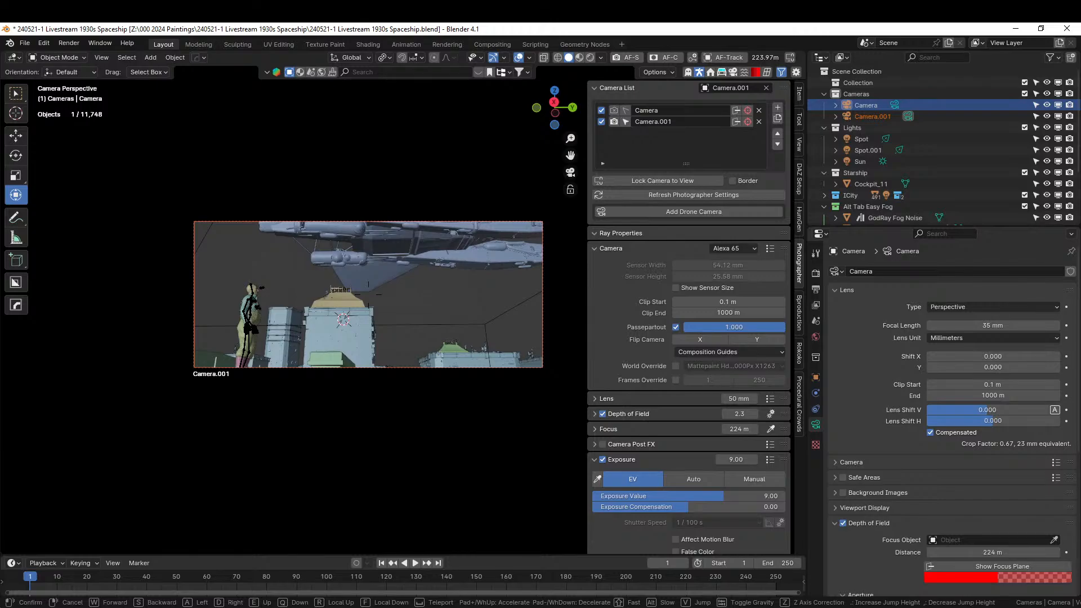
{"action": "left_click", "coordinate": [319, 404]}
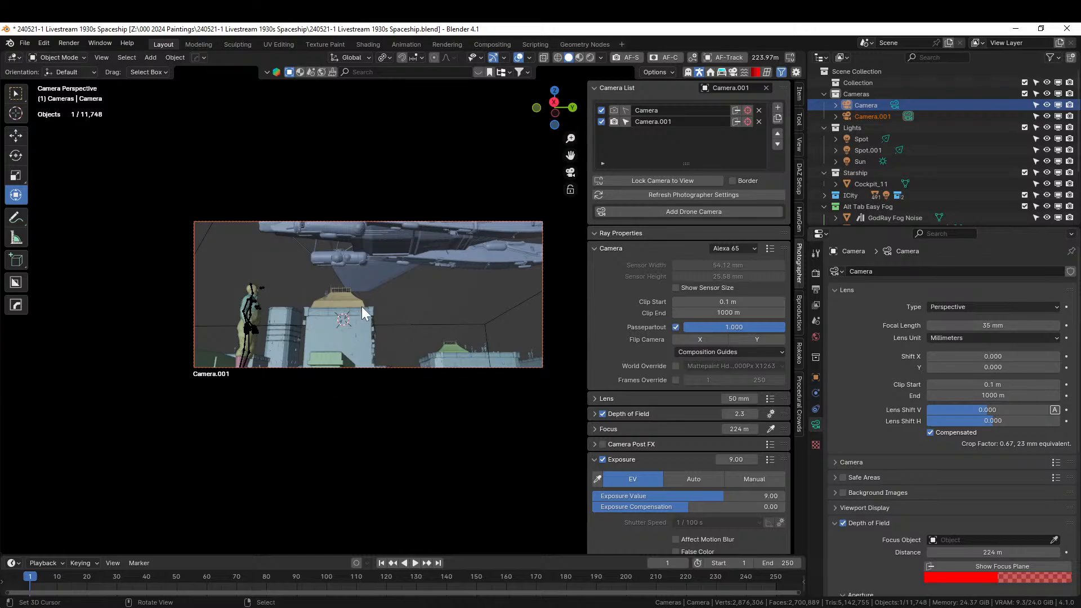
{"action": "scroll", "coordinate": [359, 306], "scroll_direction": "up", "scroll_amount": 2}
{"action": "key", "text": "ctrl+s"}
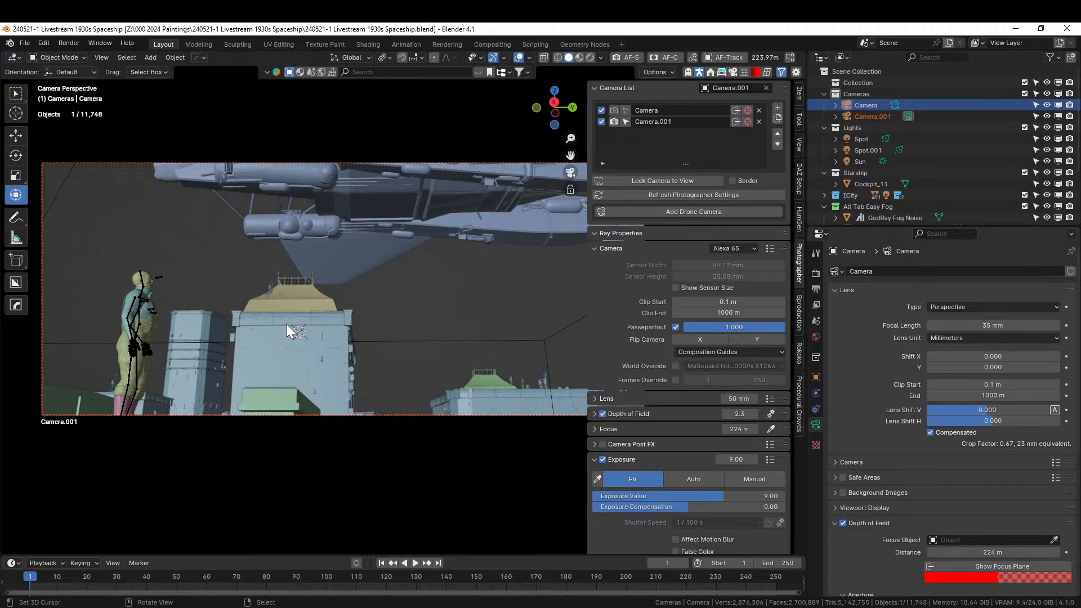
Pick the human's head as Camera.001's focus point, preview the shot rendered, and return to solid shading
{"action": "scroll", "coordinate": [273, 271], "scroll_direction": "down", "scroll_amount": 2}
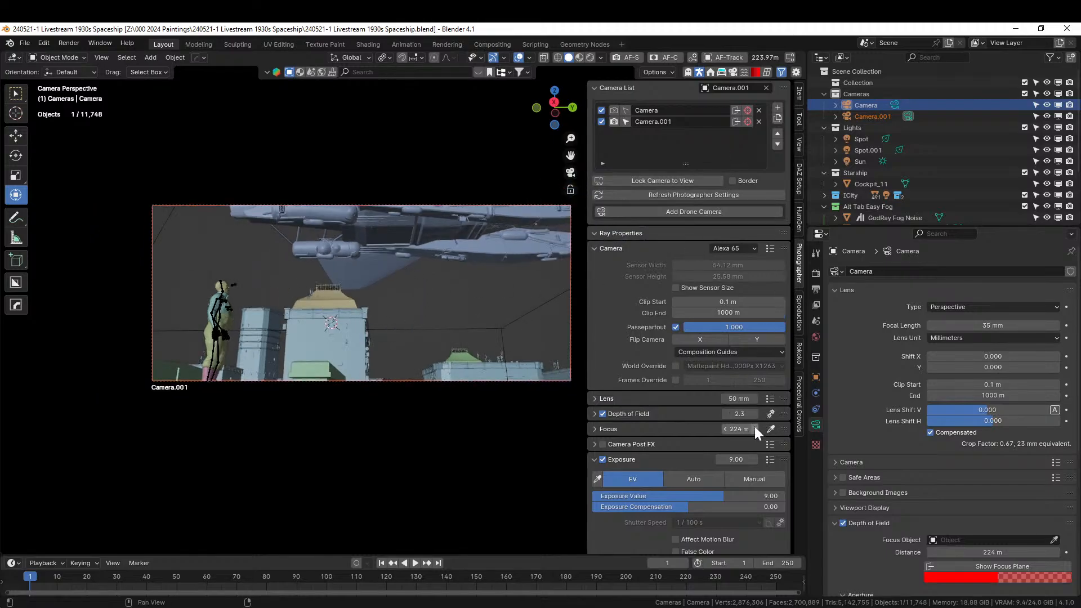
{"action": "left_click", "coordinate": [771, 429]}
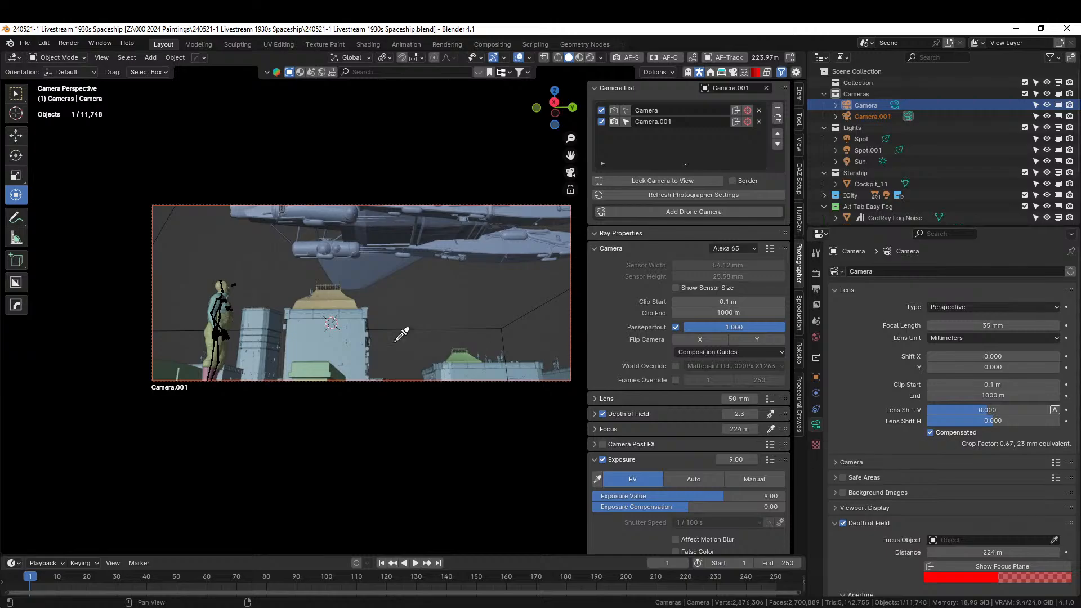
{"action": "left_click", "coordinate": [224, 284]}
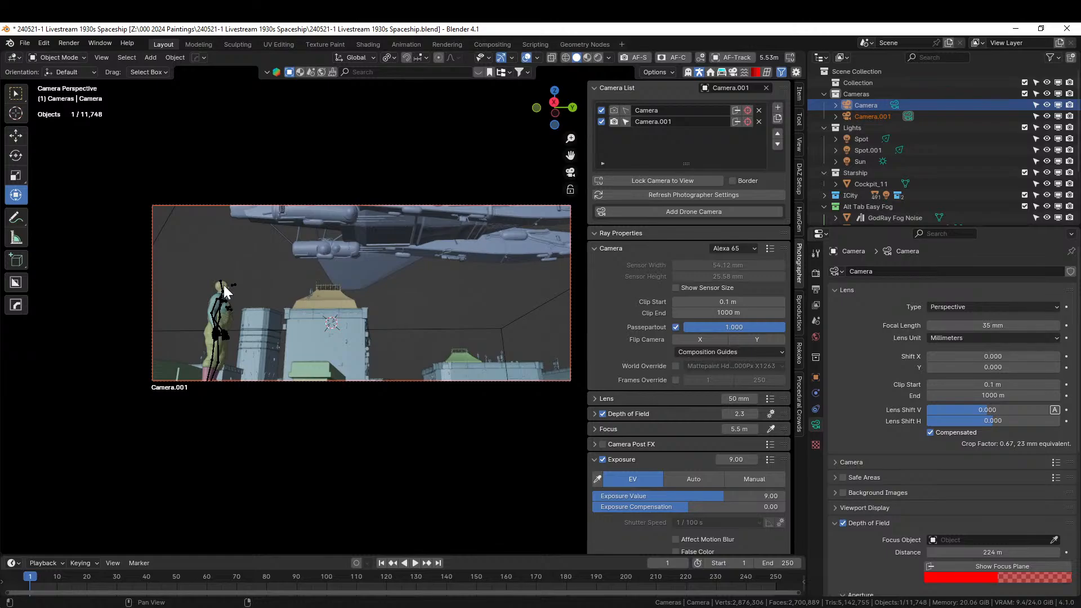
{"action": "left_click", "coordinate": [599, 57]}
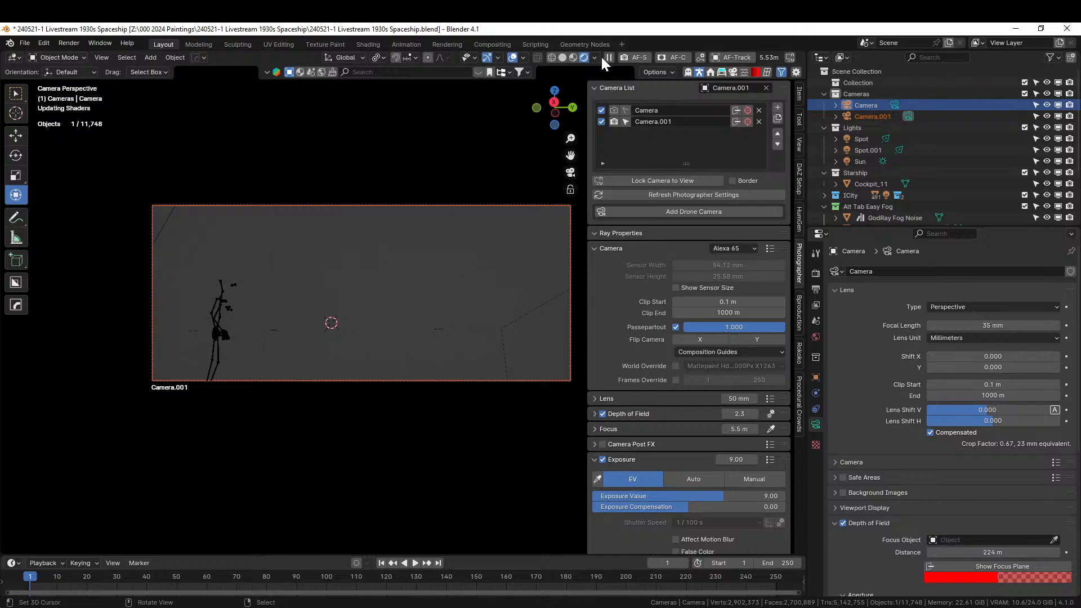
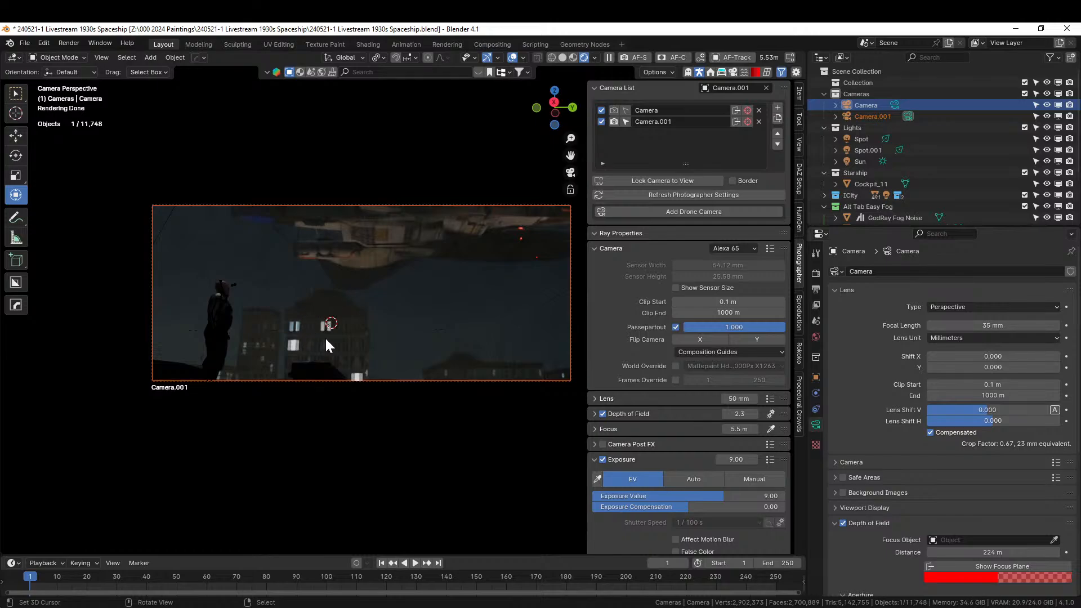
{"action": "left_click", "coordinate": [563, 57]}
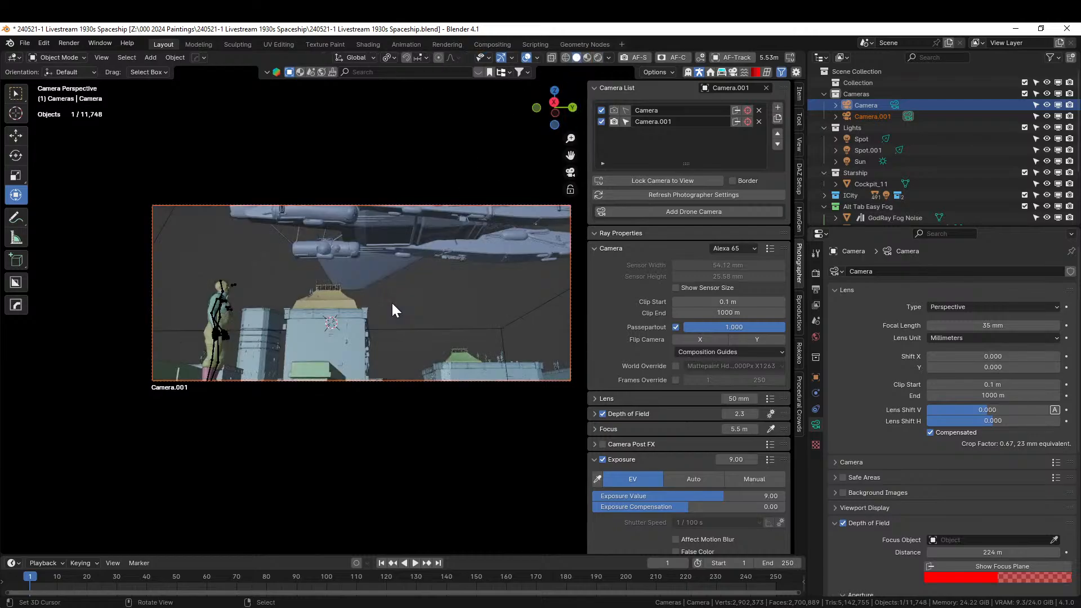
{"action": "key", "text": "shift+grave"}
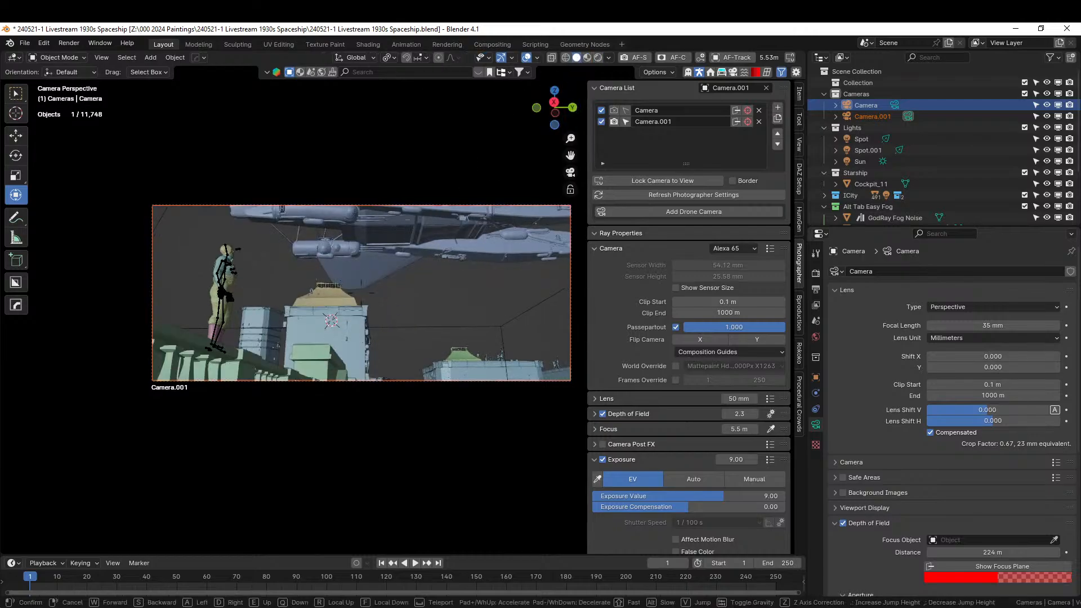
{"action": "key", "text": "w"}
{"action": "key", "text": "a"}
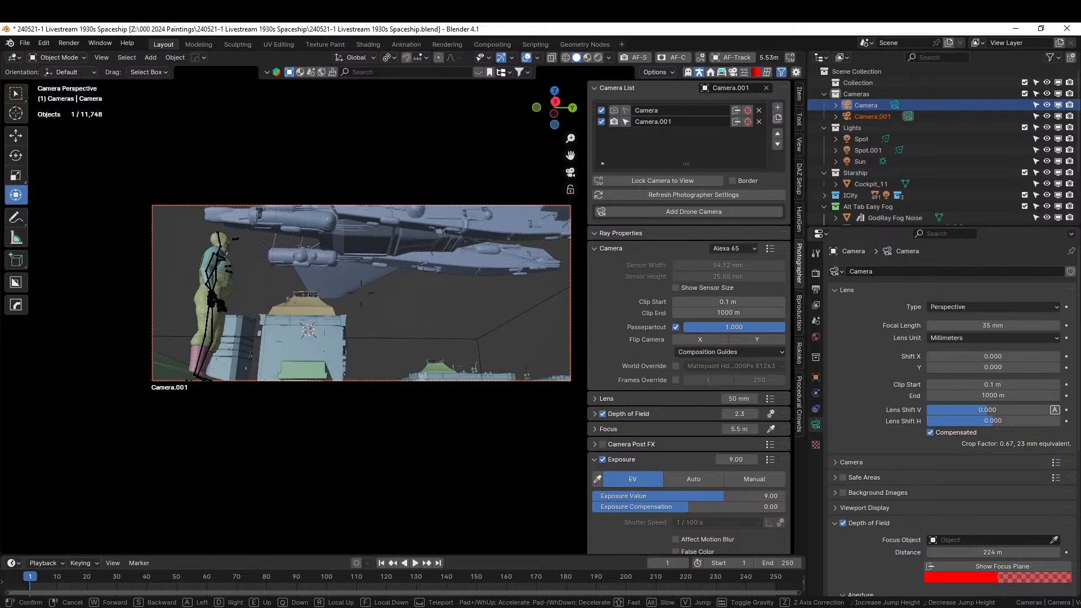
{"action": "key", "text": "e"}
{"action": "key", "text": "q"}
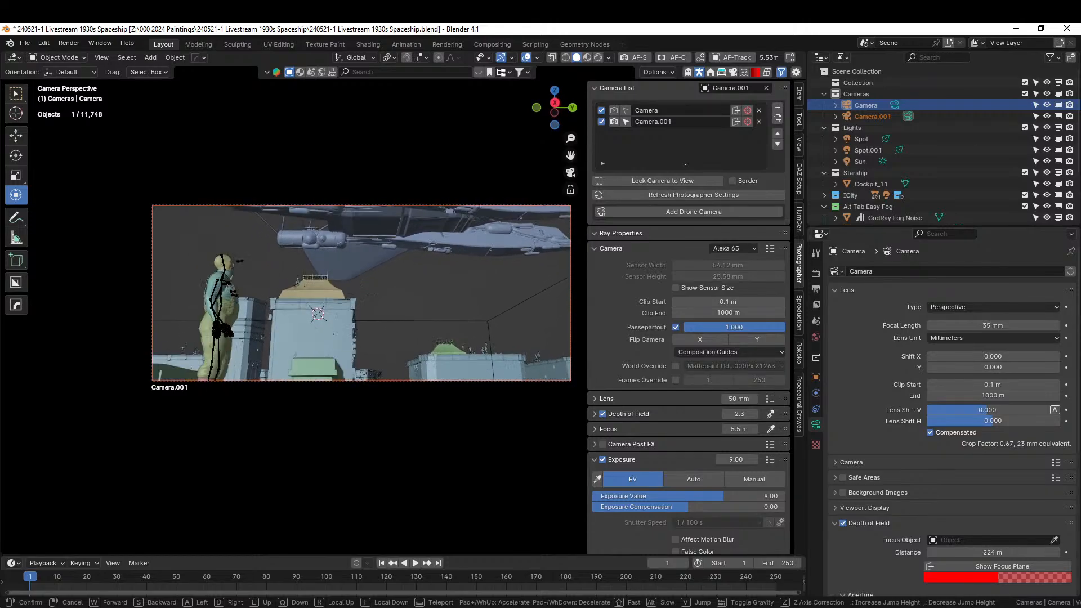
{"action": "key", "text": "d"}
{"action": "key", "text": "d"}
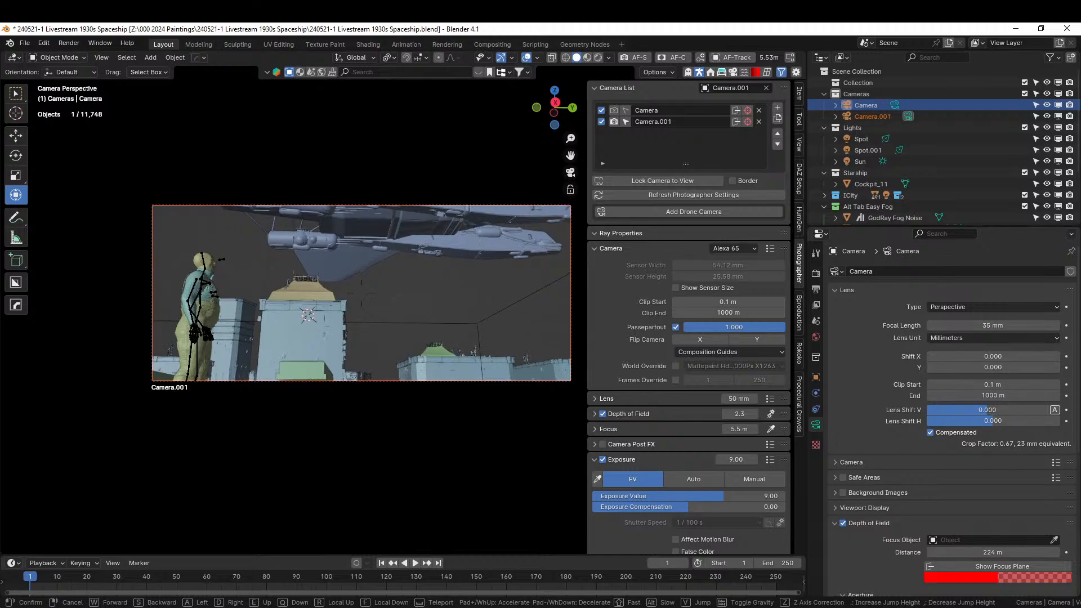
{"action": "key", "text": "d"}
{"action": "left_click", "coordinate": [384, 323]}
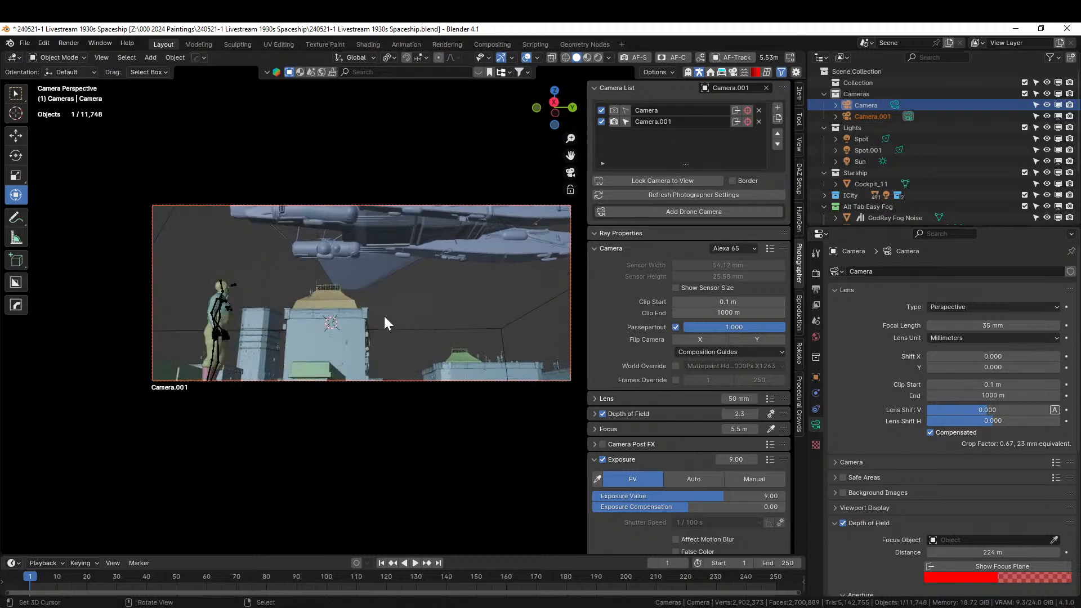
Walk Camera.001 slightly closer to the human and refocus it on the figure's face
{"action": "key", "text": "shift+grave"}
{"action": "key", "text": "d"}
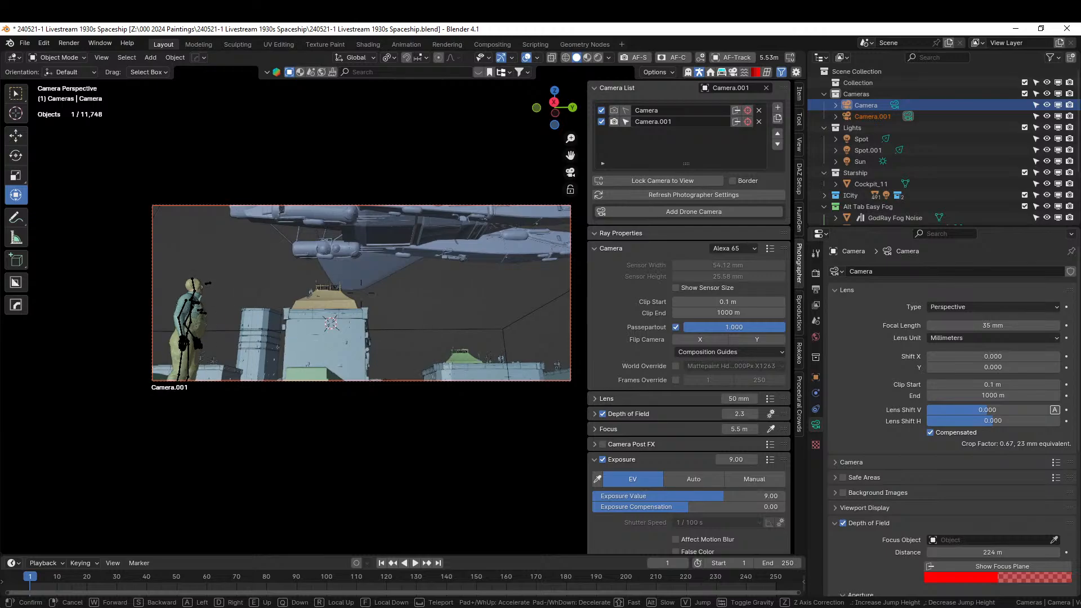
{"action": "key", "text": "a"}
{"action": "key", "text": "d"}
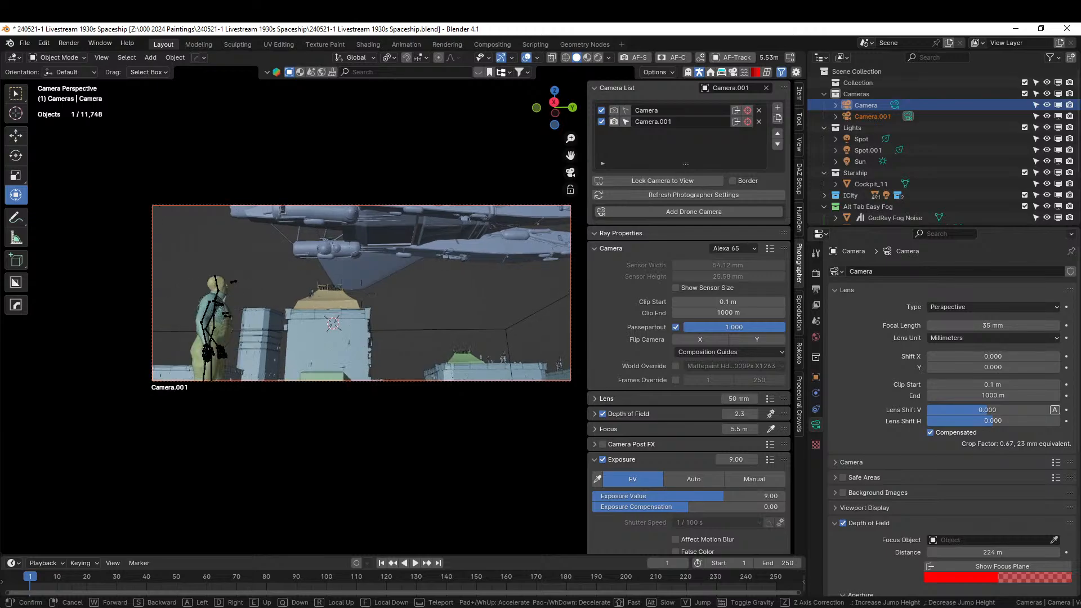
{"action": "left_click", "coordinate": [361, 294]}
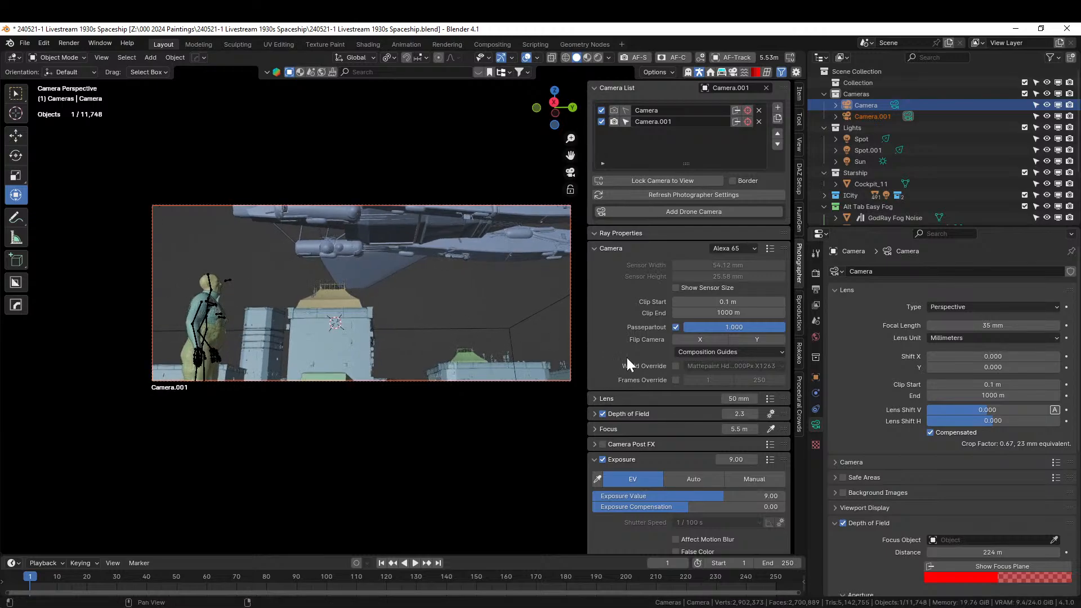
{"action": "left_click", "coordinate": [770, 429]}
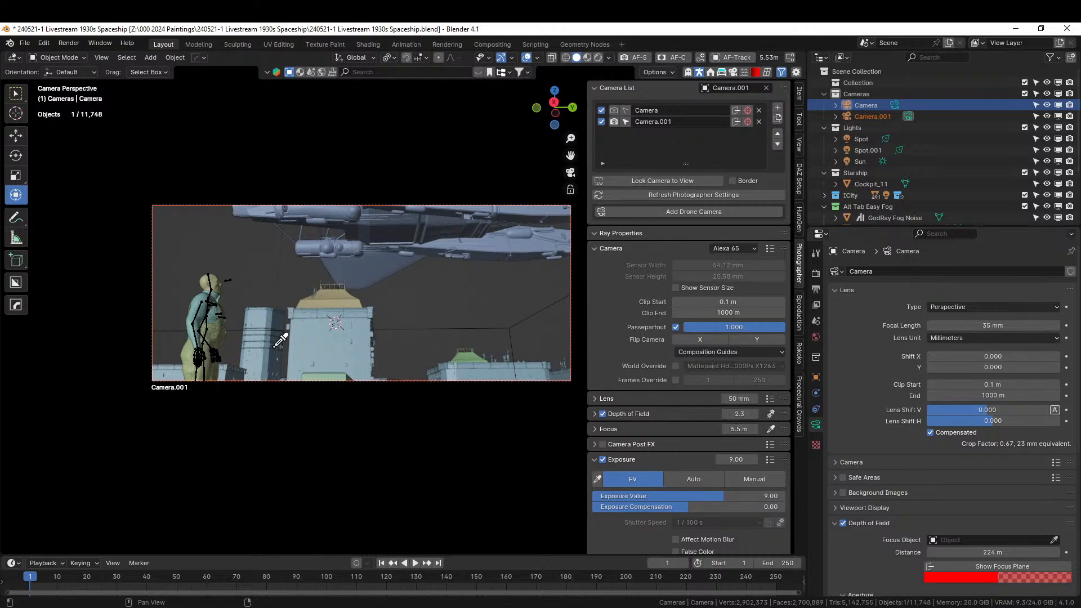
{"action": "left_click", "coordinate": [221, 278]}
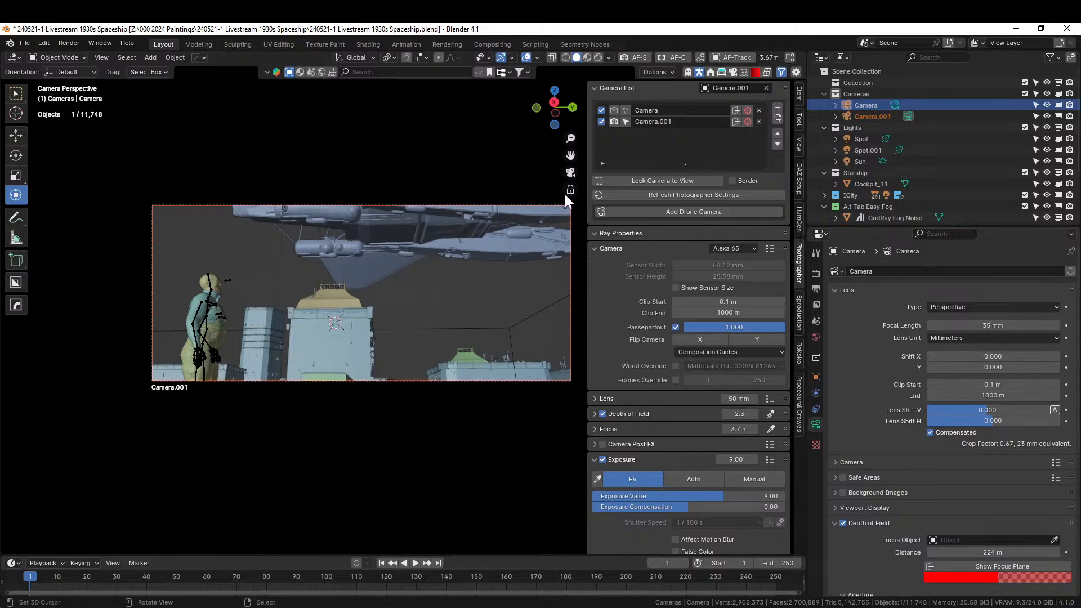
Compare the original Camera's view with Camera.001's, return to Camera.001, and save the file
{"action": "left_click", "coordinate": [615, 111]}
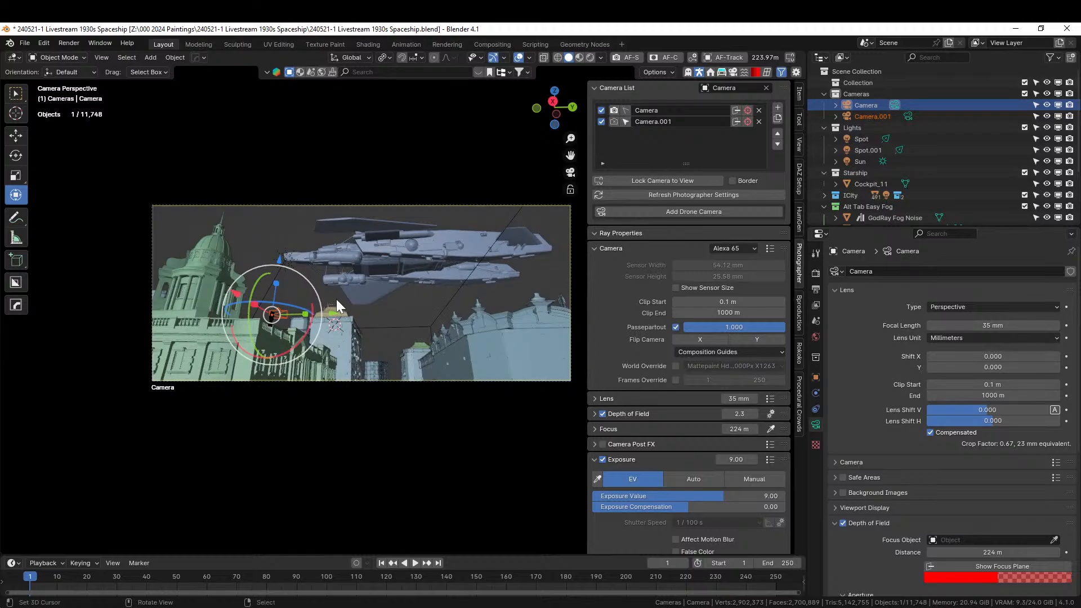
{"action": "left_click", "coordinate": [616, 120]}
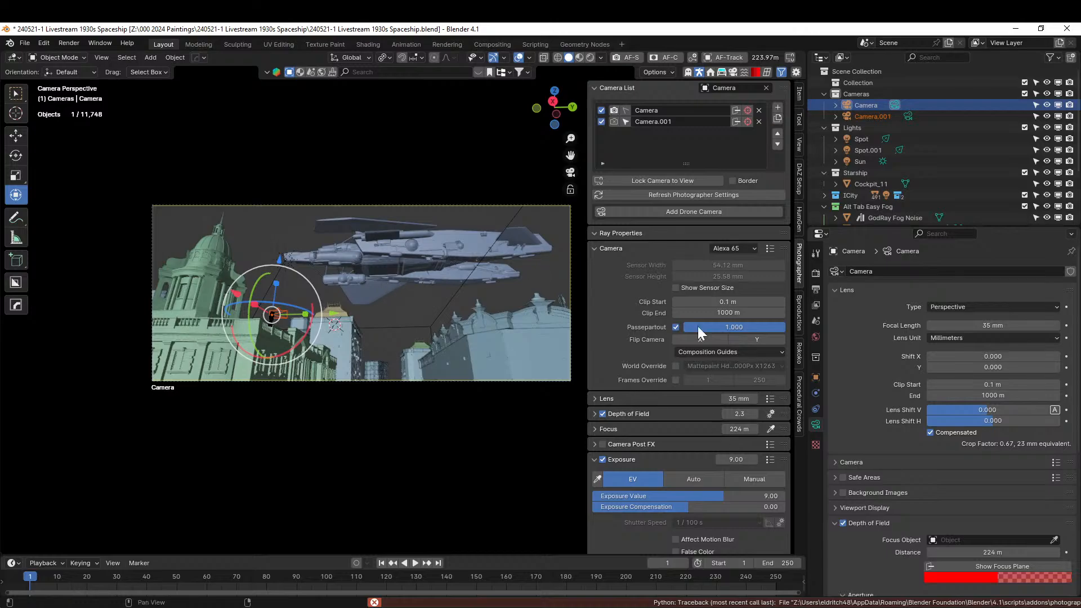
{"action": "left_click", "coordinate": [613, 122]}
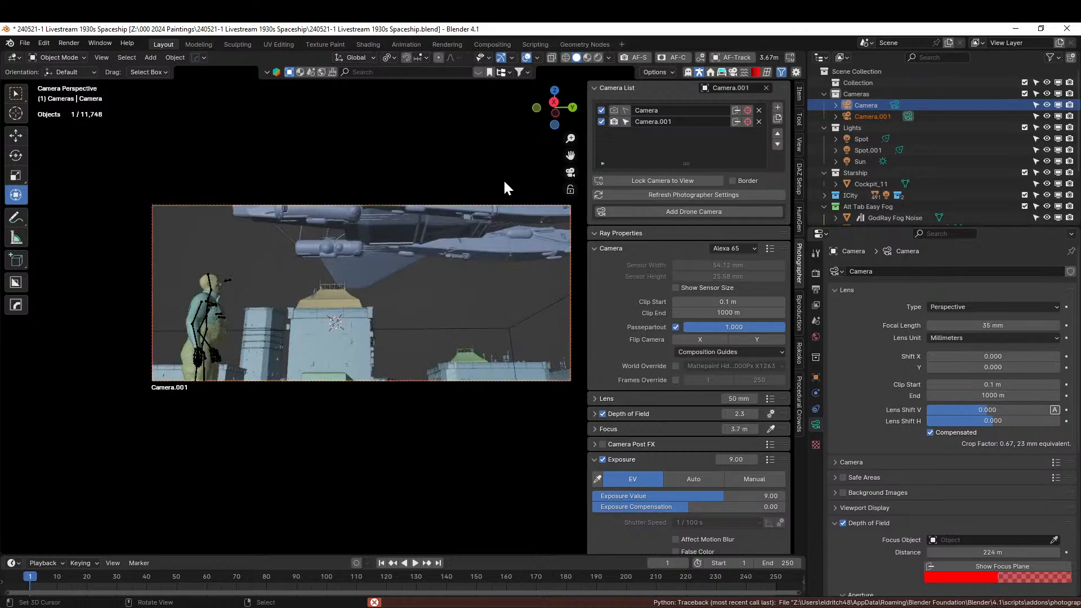
{"action": "key", "text": "ctrl+s"}
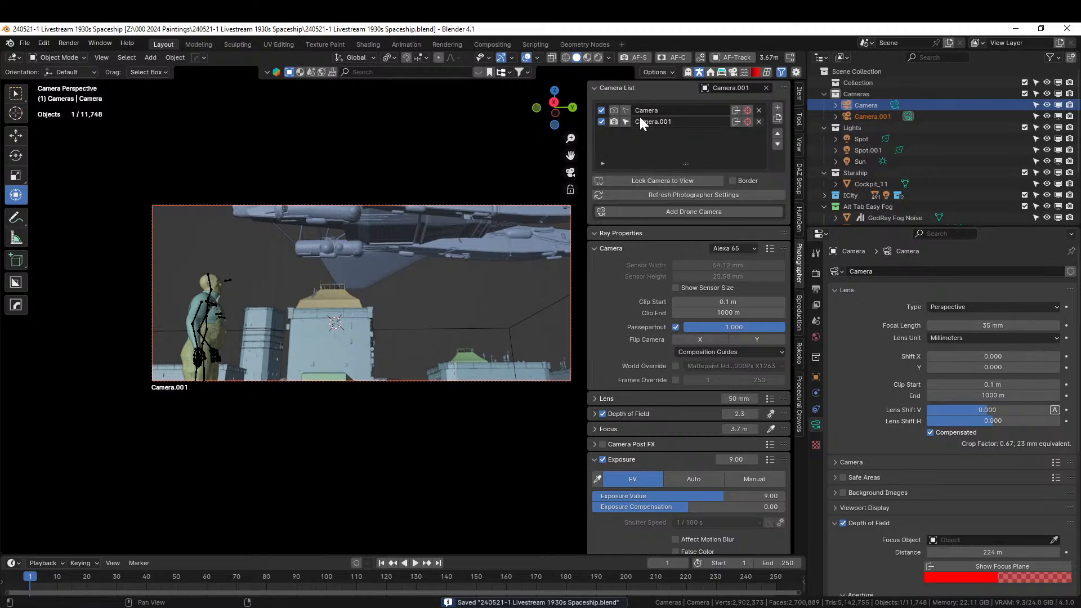
Copy and paste the original Camera to create a third camera
{"action": "left_click", "coordinate": [870, 105]}
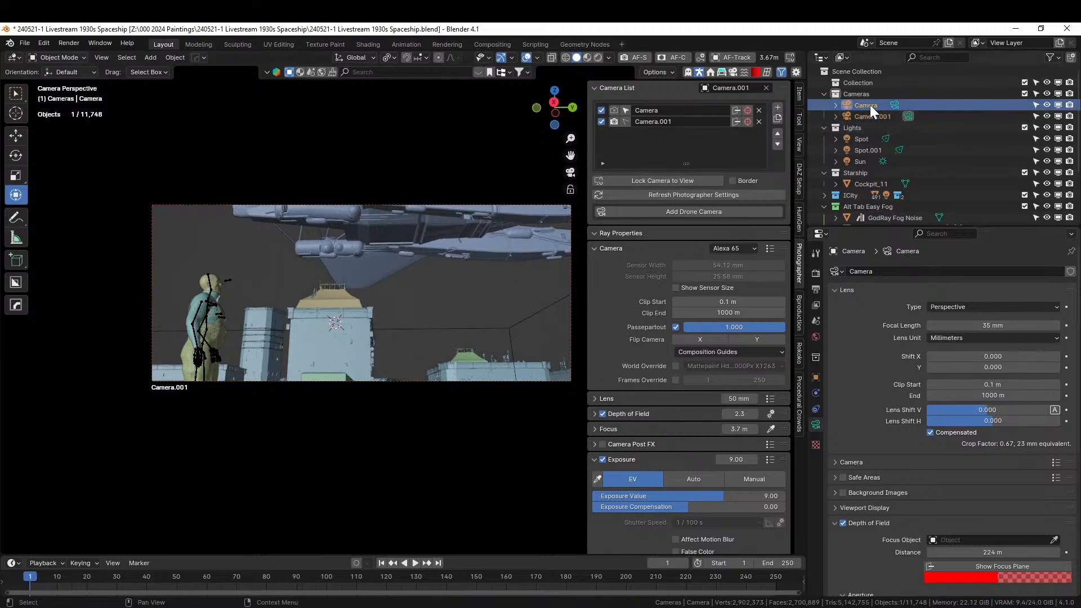
{"action": "key", "text": "ctrl+c"}
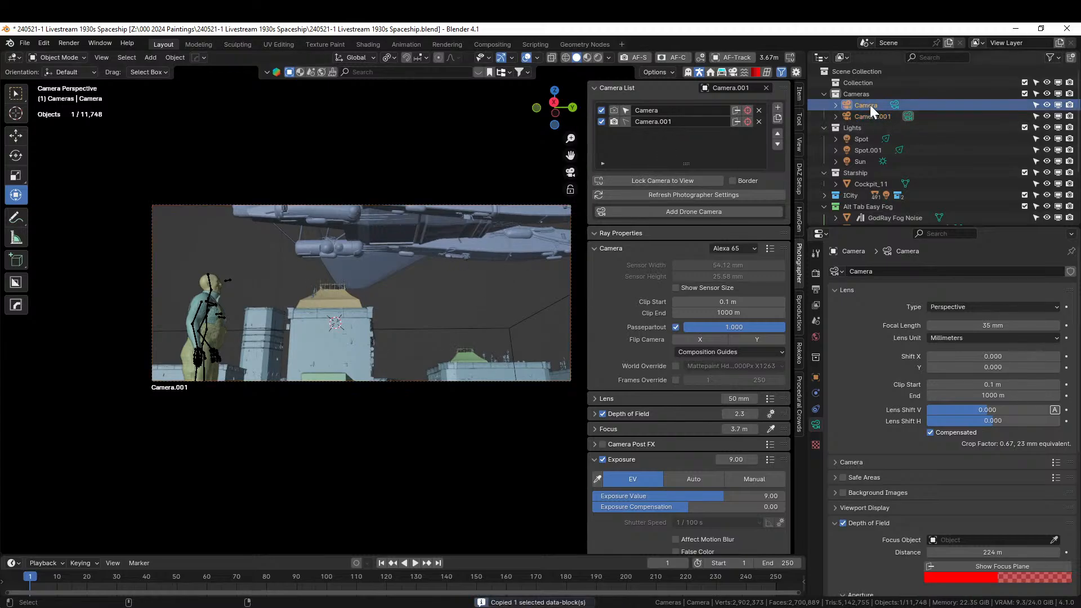
{"action": "key", "text": "ctrl+v"}
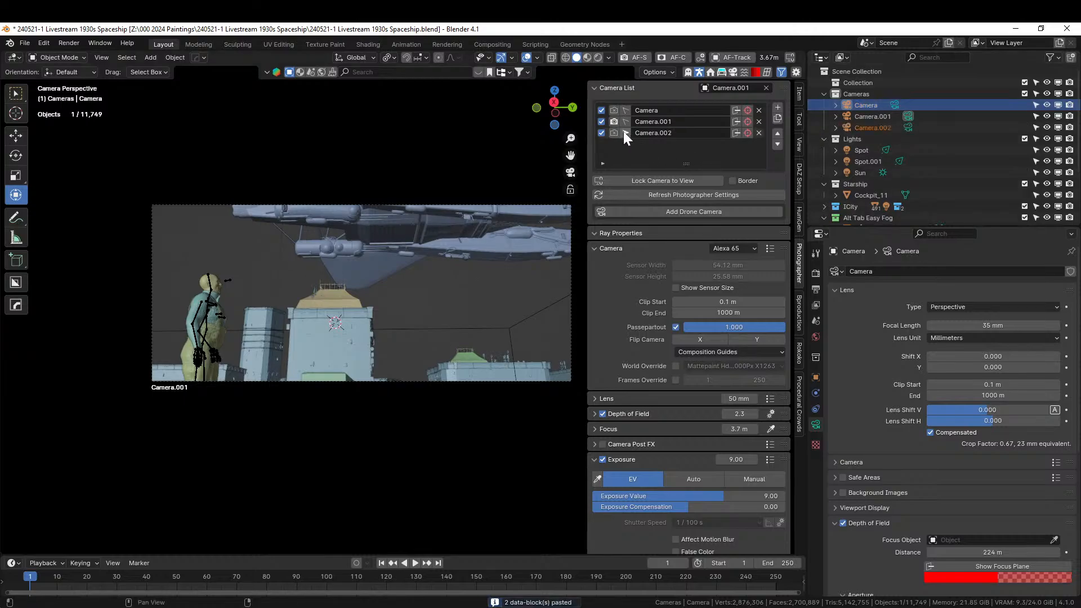
Look through Camera.002 and walk it forward and upward until the starship fills the frame above a rooftop
{"action": "left_click", "coordinate": [615, 133]}
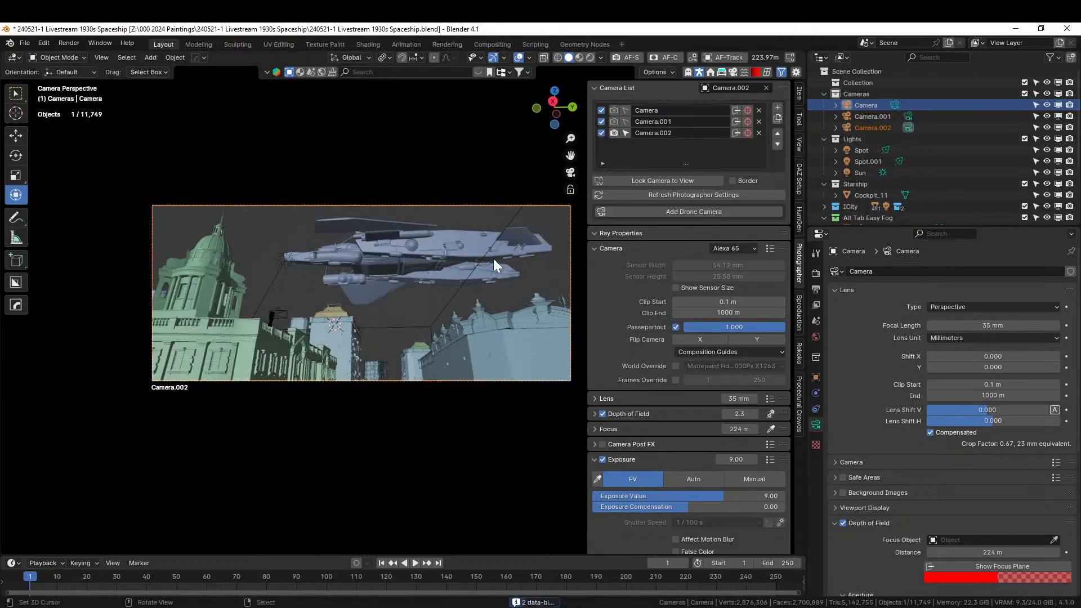
{"action": "key", "text": "shift+grave"}
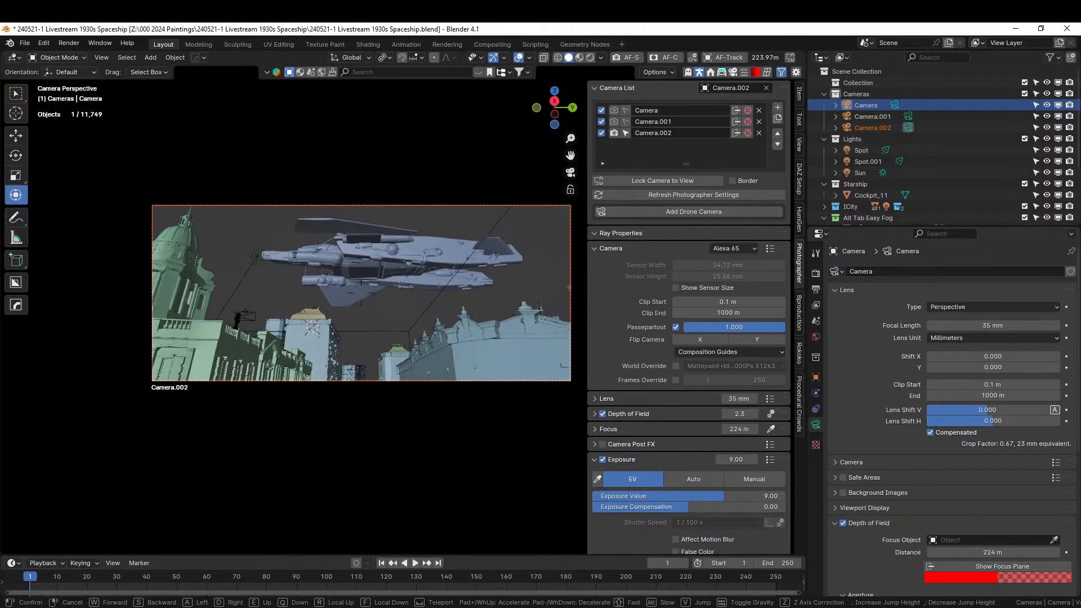
{"action": "key", "text": "w"}
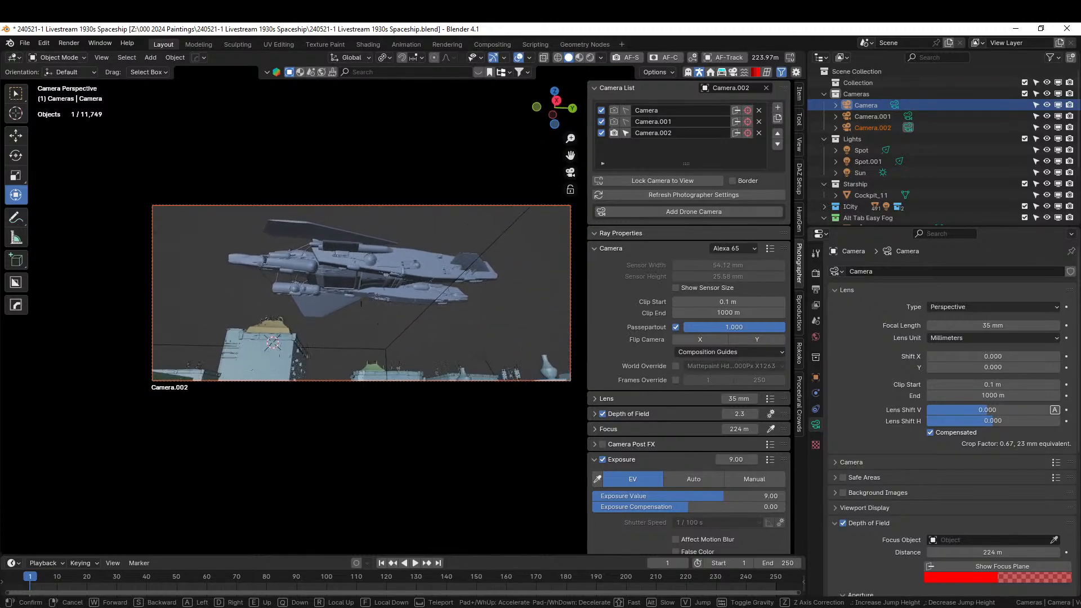
{"action": "key", "text": "w"}
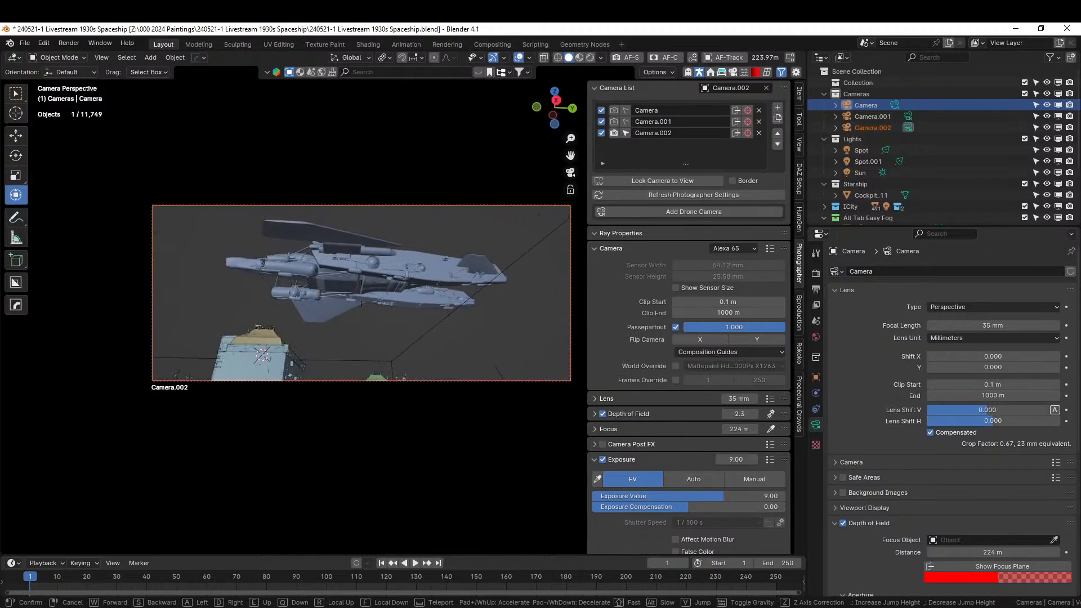
{"action": "key", "text": "w"}
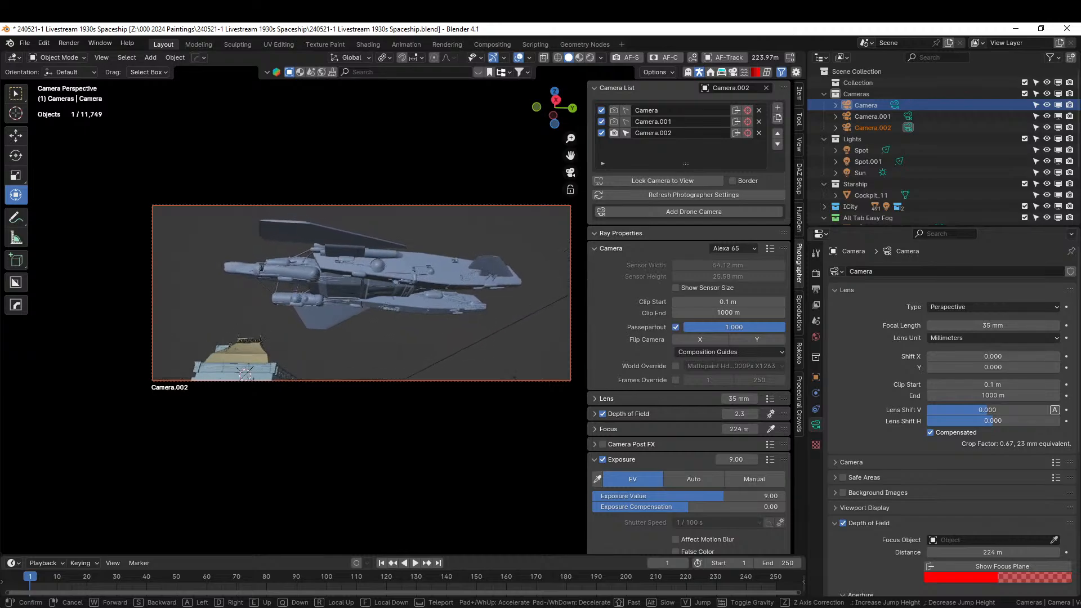
{"action": "key", "text": "w"}
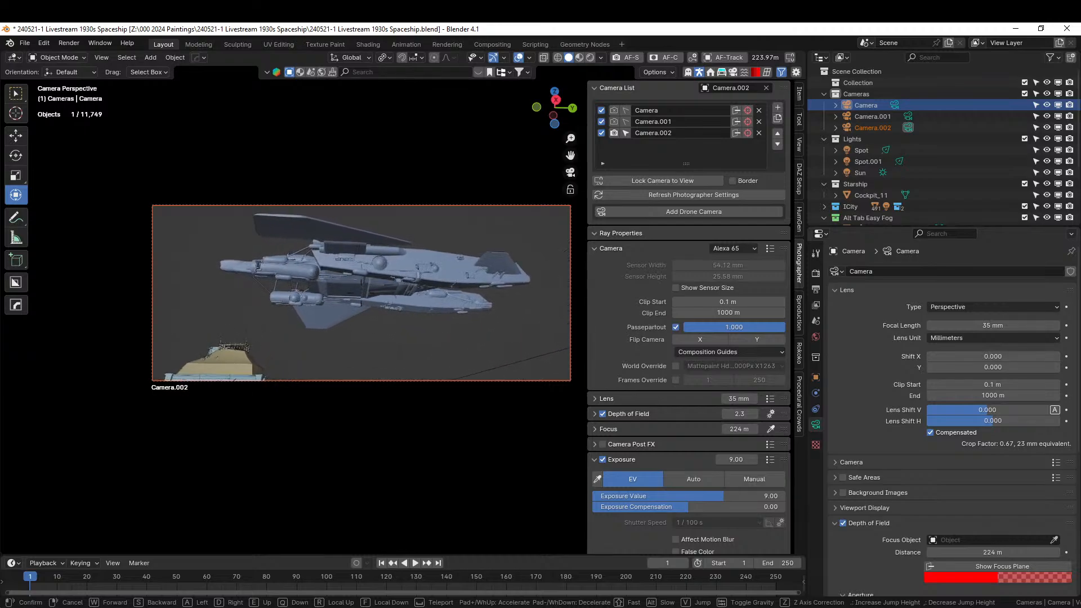
{"action": "key", "text": "e"}
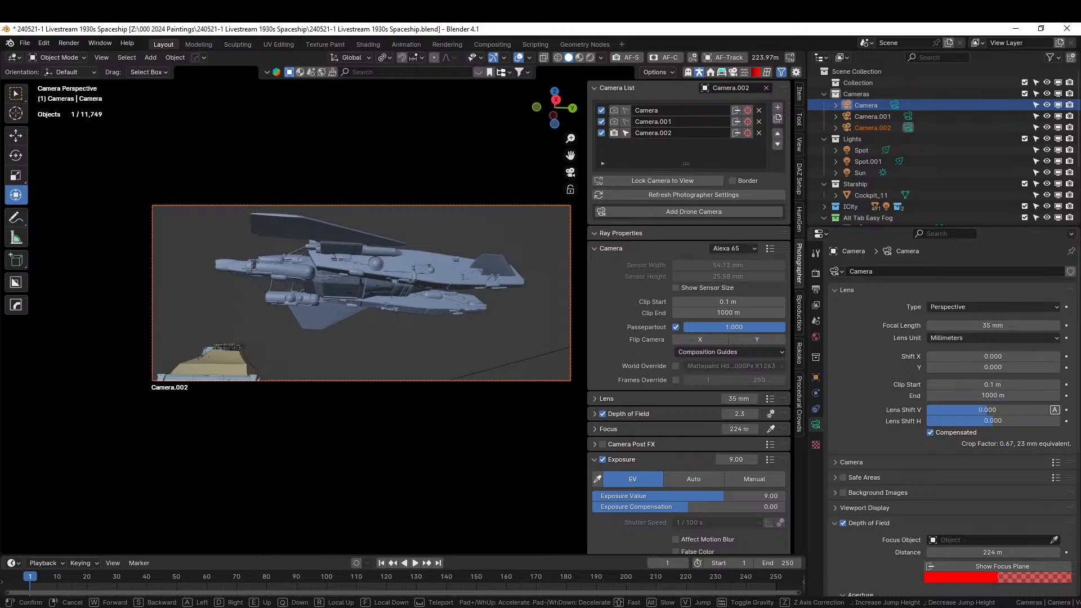
{"action": "left_click", "coordinate": [361, 303]}
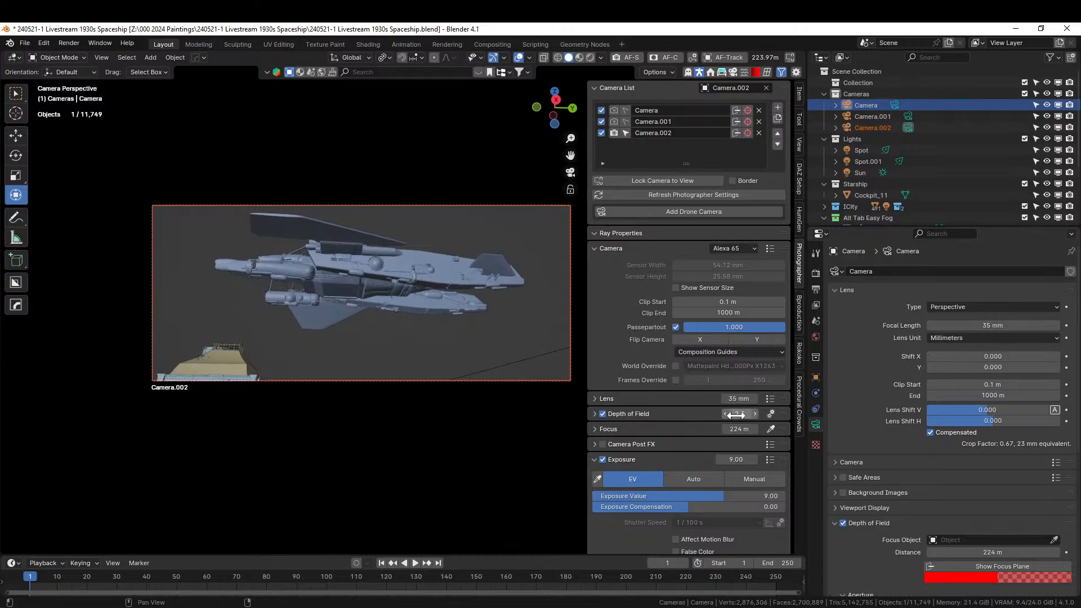
Pick the starship's hull as Camera.002's focus point, save the file, and preview the shot rendered before returning to solid shading
{"action": "left_click", "coordinate": [772, 429]}
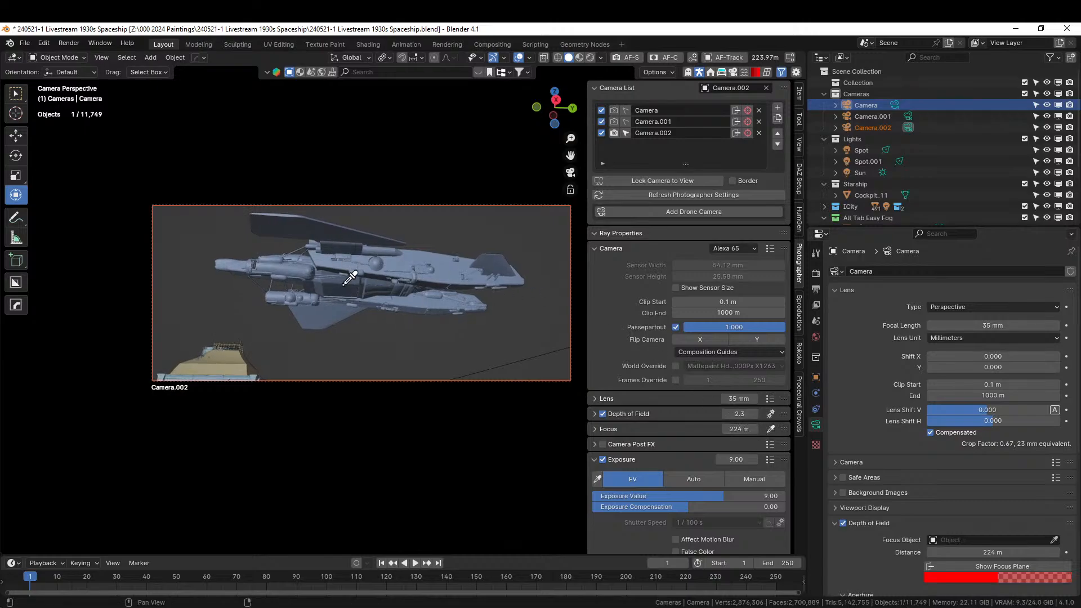
{"action": "left_click", "coordinate": [345, 284]}
{"action": "key", "text": "ctrl+s"}
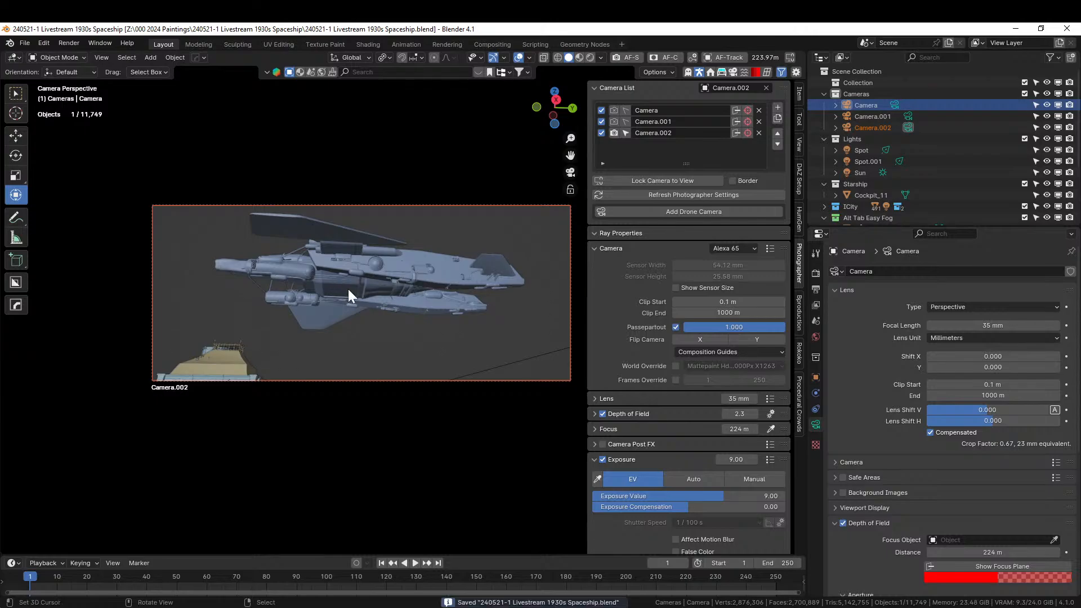
{"action": "left_click", "coordinate": [590, 57]}
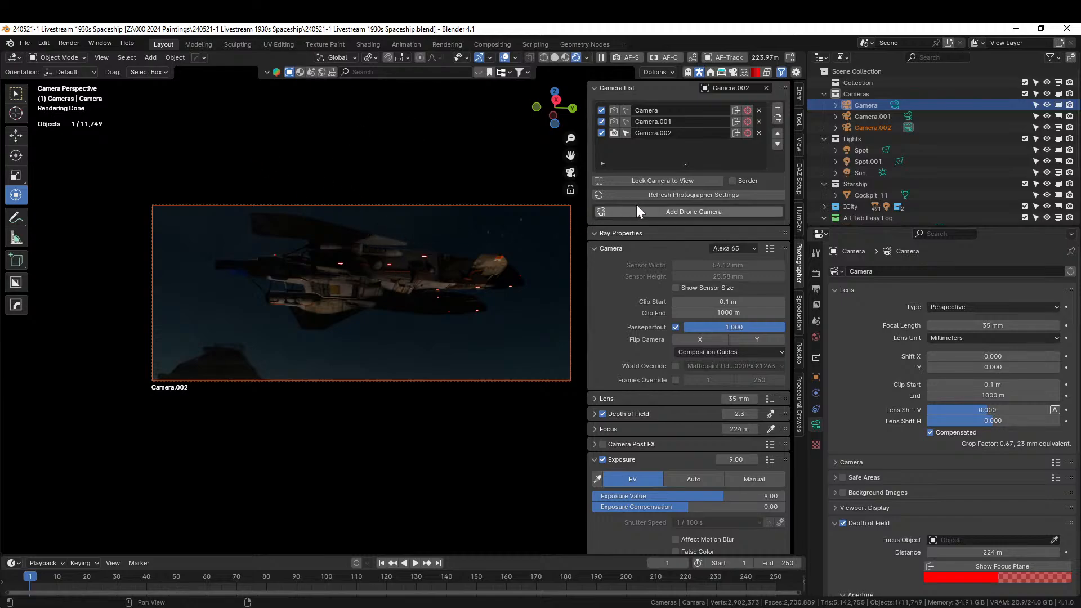
{"action": "left_click", "coordinate": [556, 57]}
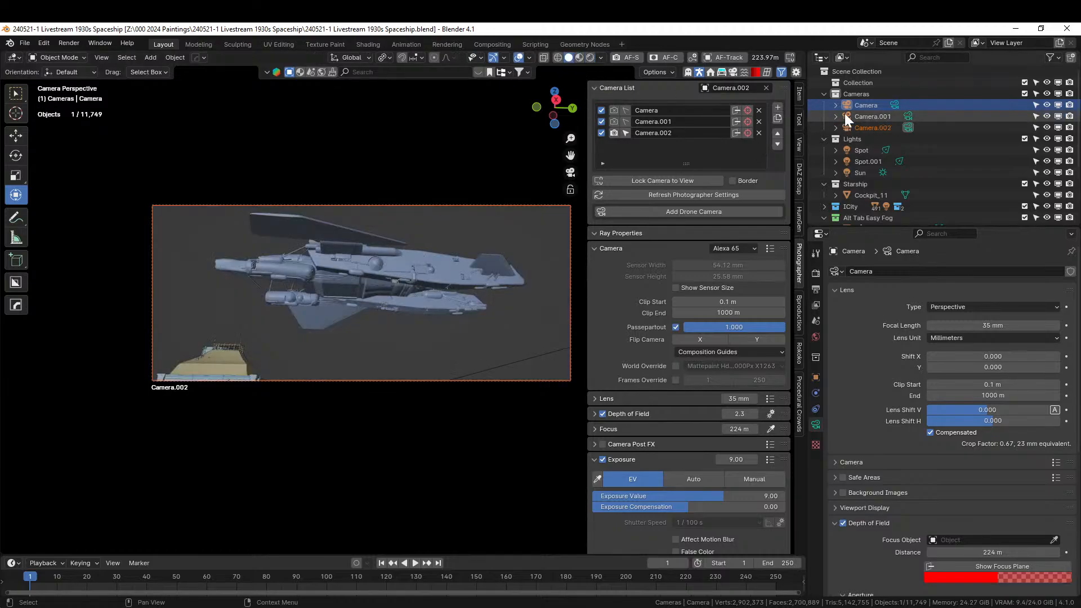
Copy and paste Camera.002 to create a fourth camera and make Camera.003 the active view
{"action": "left_click", "coordinate": [874, 127]}
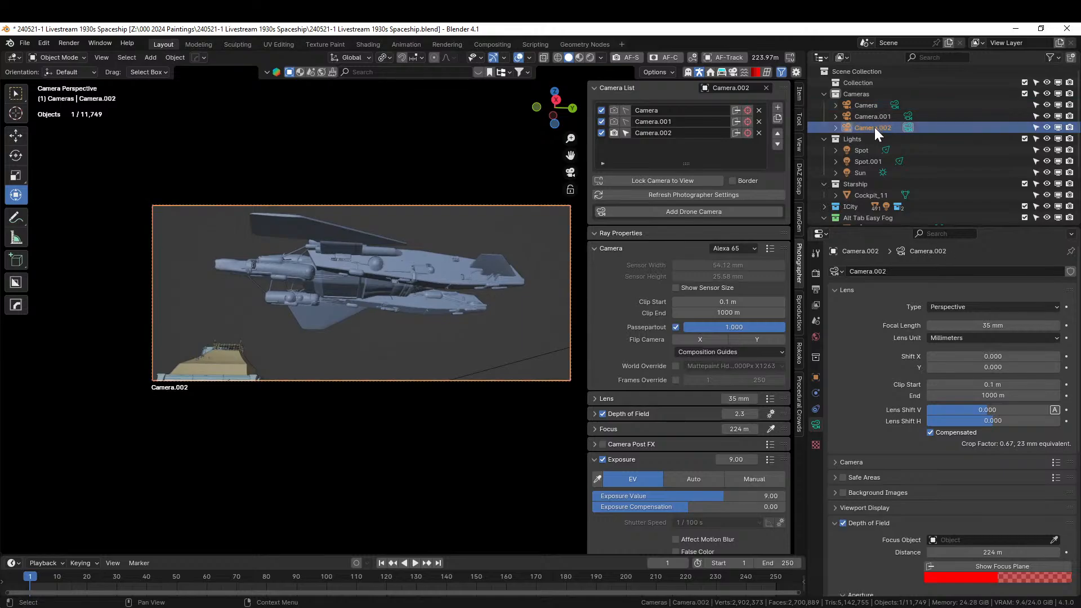
{"action": "key", "text": "ctrl+c"}
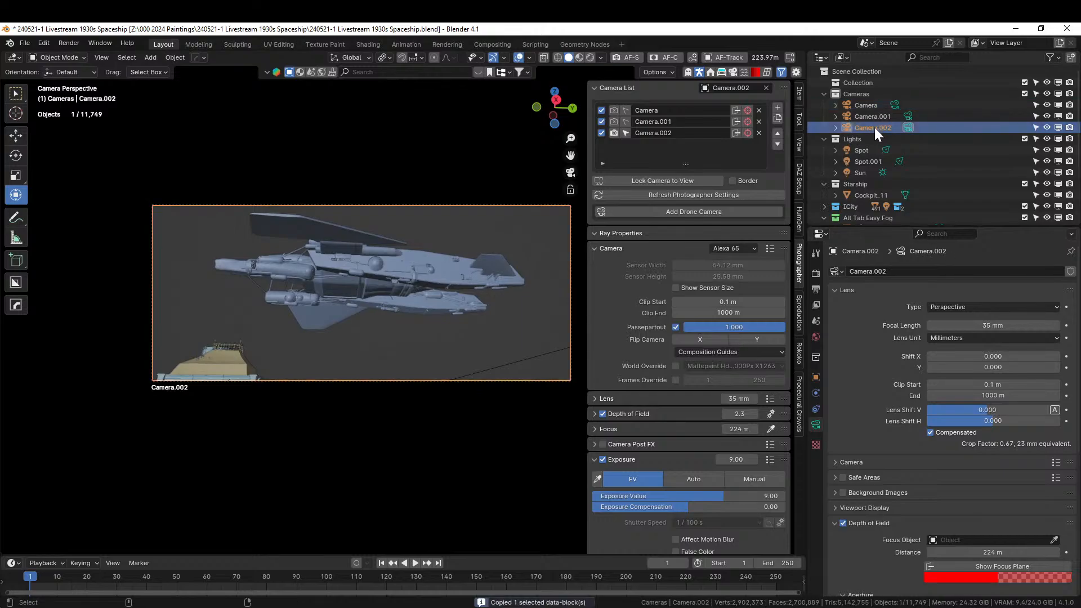
{"action": "key", "text": "ctrl+v"}
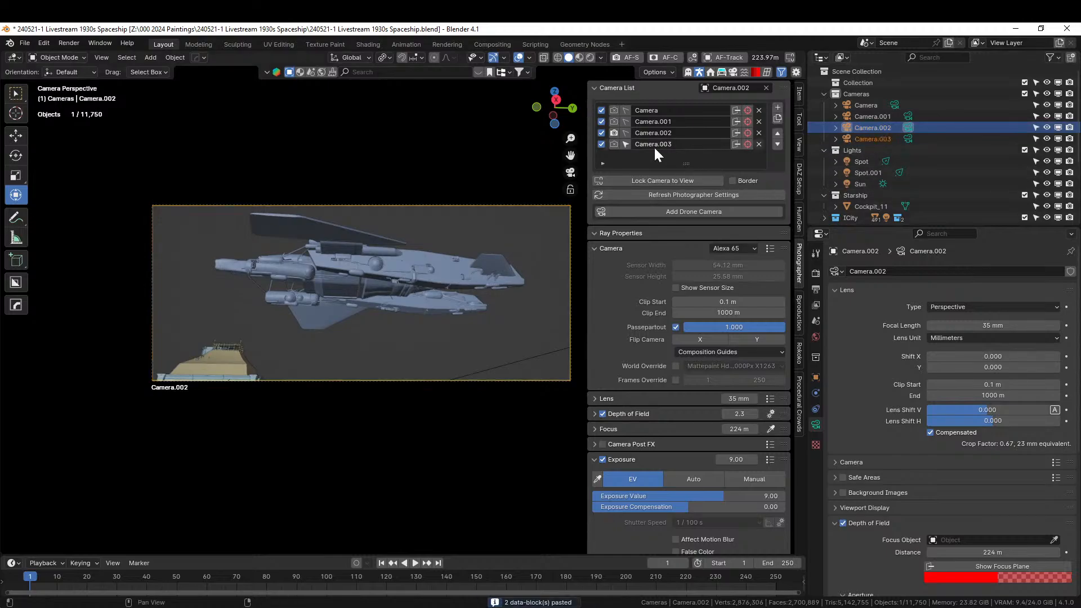
{"action": "left_click", "coordinate": [616, 148]}
Align Camera.003 to a low three-quarter view beneath the starship and walk it closer to the ship
{"action": "middle_click_drag", "start_coordinate": [389, 266], "coordinate": [90, 194]}
{"action": "scroll", "coordinate": [333, 273], "scroll_direction": "down", "scroll_amount": 2}
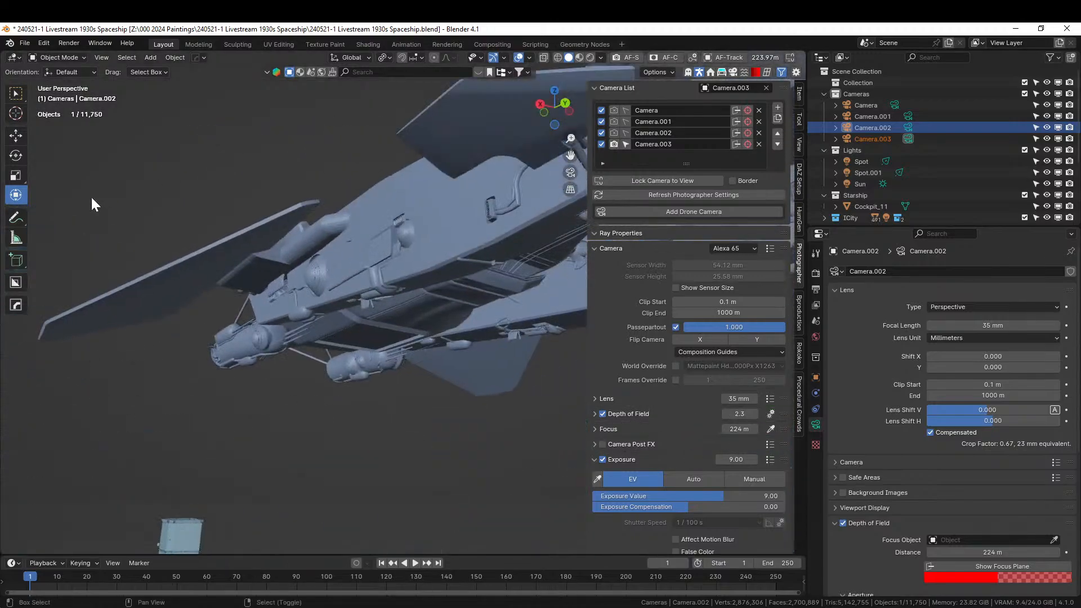
{"action": "scroll", "coordinate": [327, 266], "scroll_direction": "down", "scroll_amount": 2}
{"action": "middle_click_drag", "start_coordinate": [326, 266], "coordinate": [196, 284], "text": "shift"}
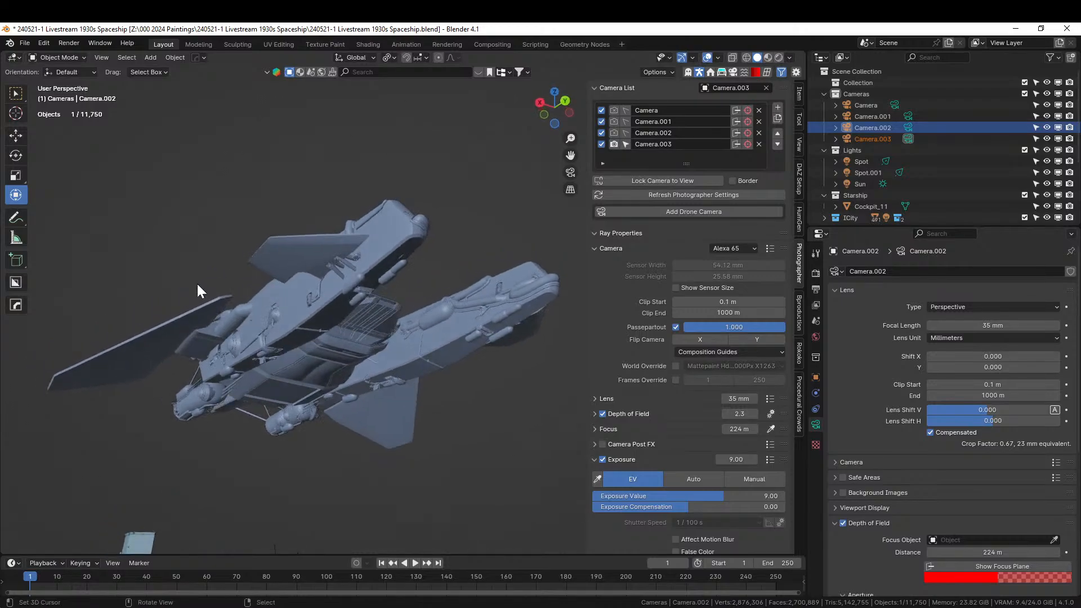
{"action": "key", "text": "KP_0"}
{"action": "key", "text": "shift+grave"}
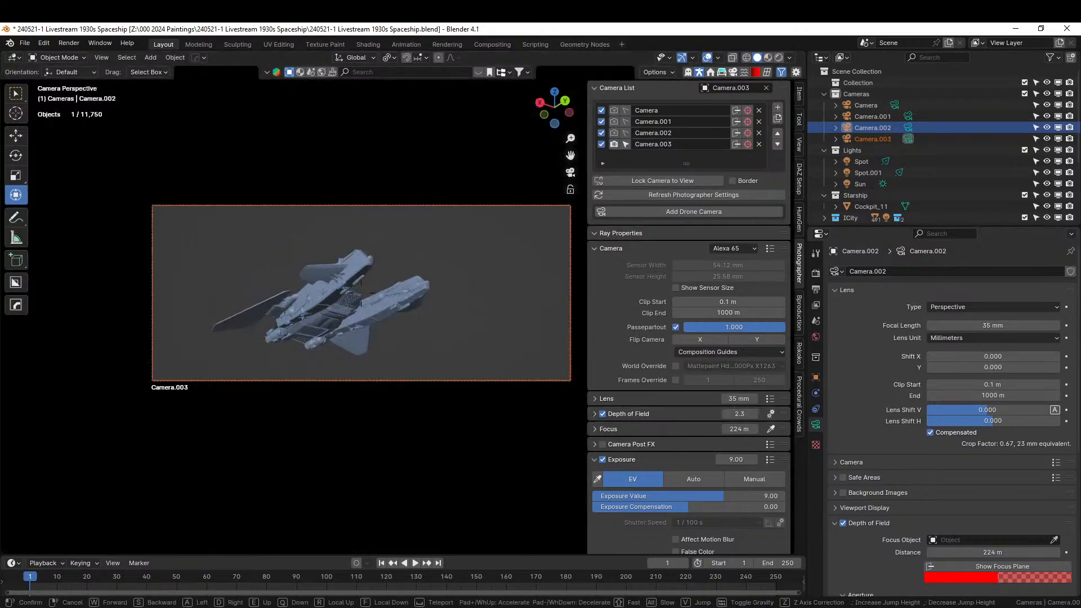
{"action": "key", "text": "w"}
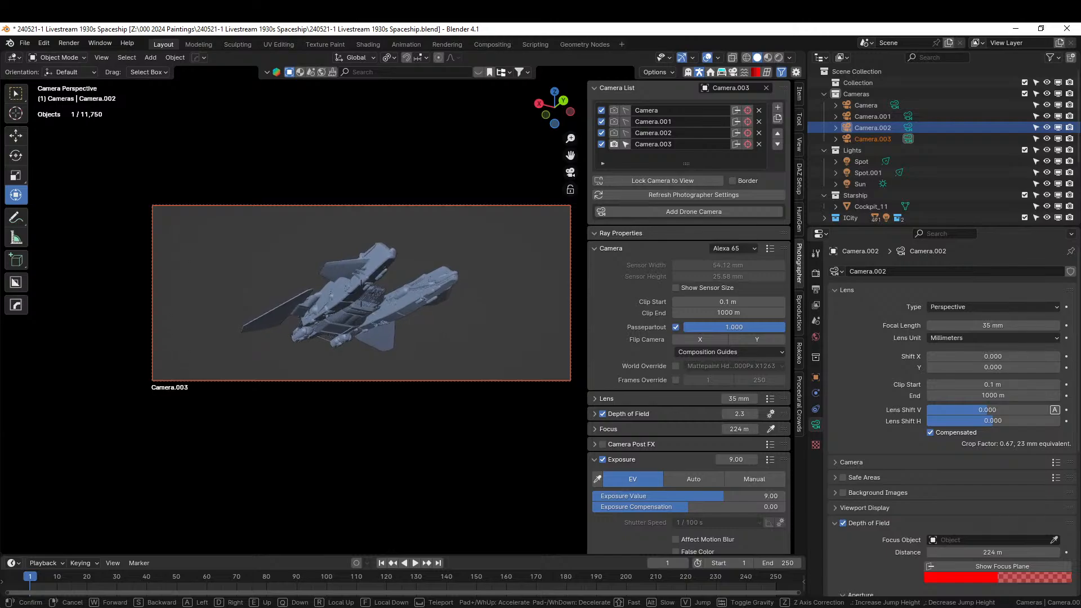
{"action": "key", "text": "w"}
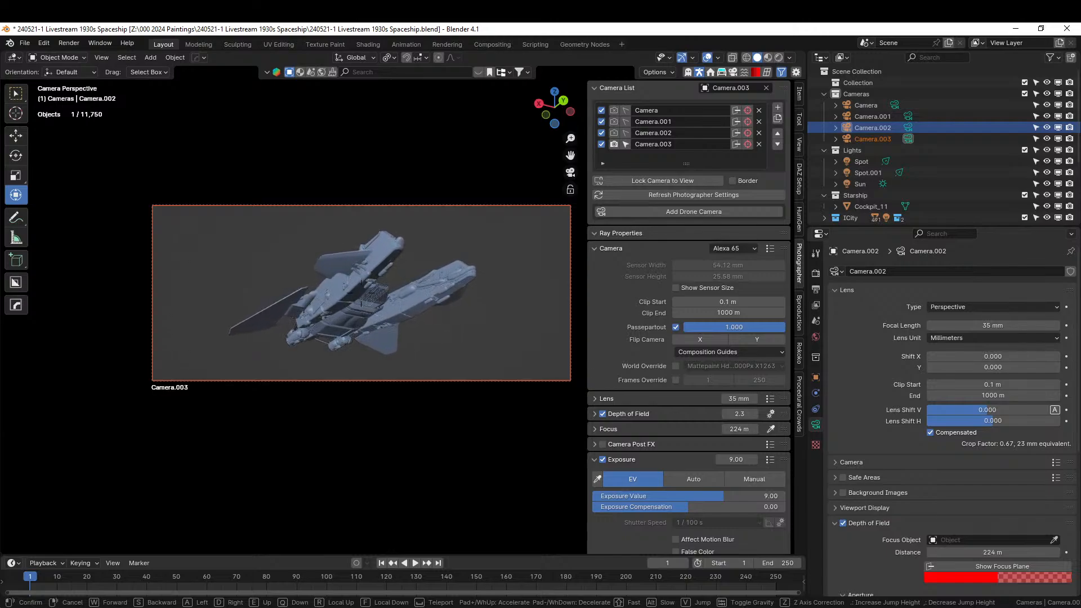
{"action": "key", "text": "w"}
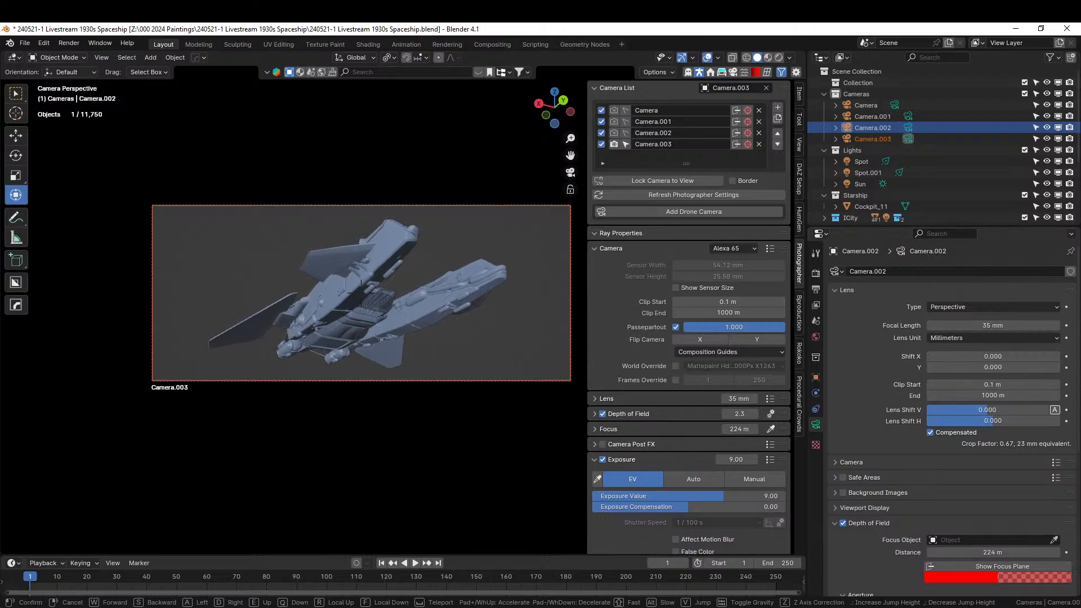
{"action": "key", "text": "Return"}
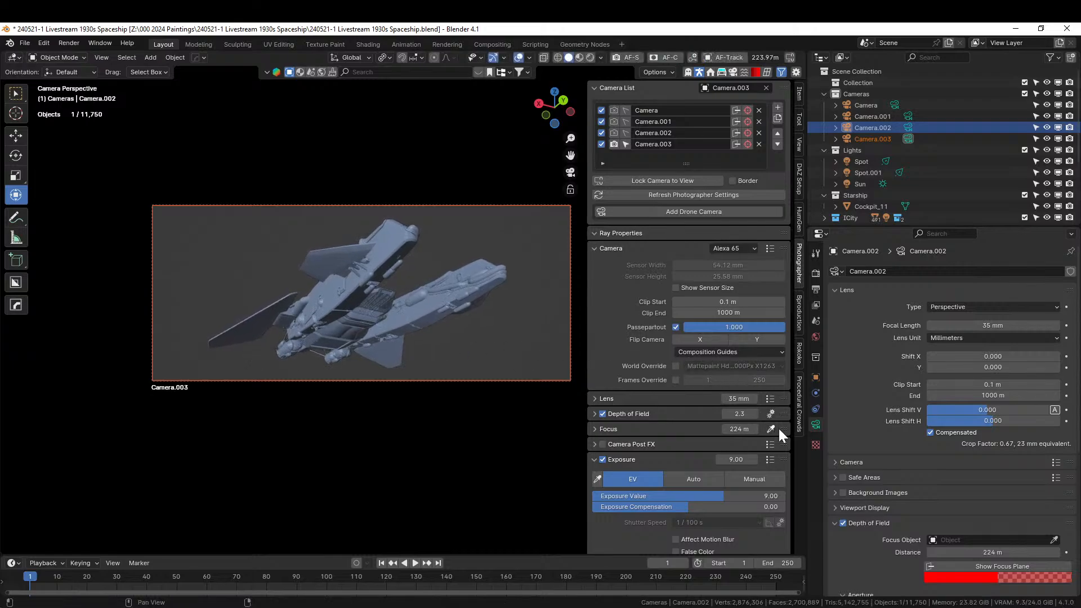
Pick the starship's hull as Camera.003's focus point and switch the viewport to rendered shading
{"action": "left_click", "coordinate": [771, 429]}
{"action": "left_click", "coordinate": [386, 294]}
{"action": "left_click", "coordinate": [590, 57]}
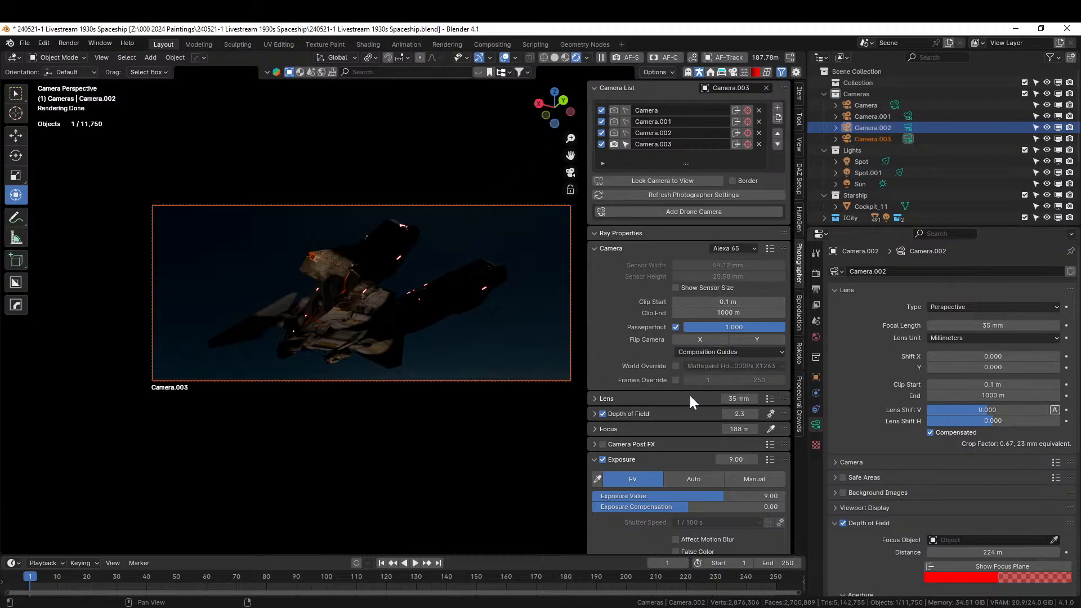
Try exposure values of 6, 7 and 8 on Camera.003 and restore the exposure to 9
{"action": "left_click", "coordinate": [726, 460]}
{"action": "type", "text": "6"}
{"action": "key", "text": "Return"}
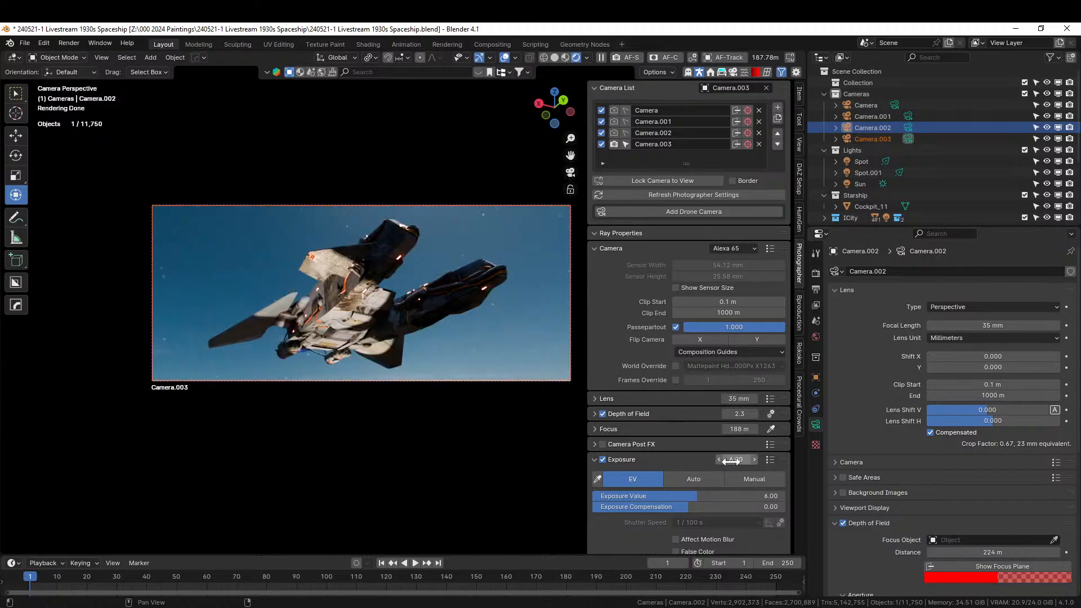
{"action": "left_click", "coordinate": [731, 462]}
{"action": "type", "text": "7"}
{"action": "key", "text": "Return"}
{"action": "left_click", "coordinate": [731, 460]}
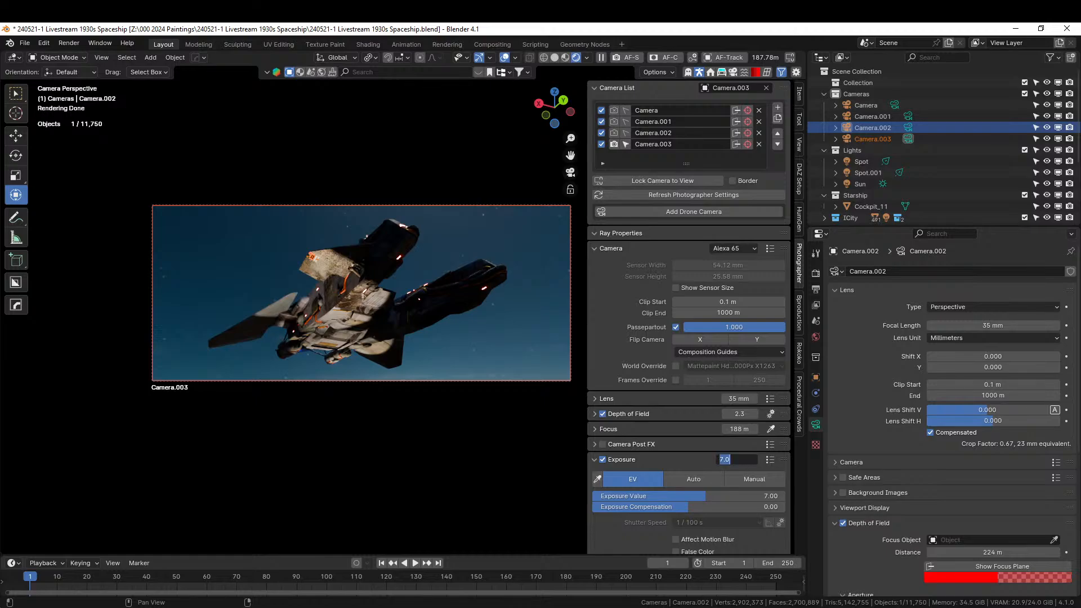
{"action": "type", "text": "8"}
{"action": "key", "text": "Return"}
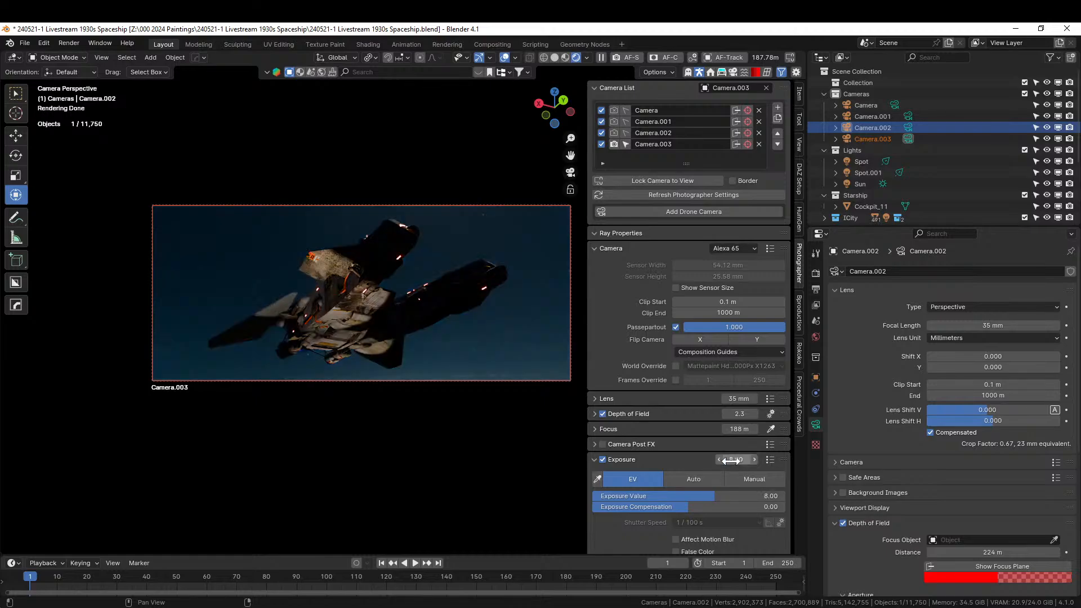
{"action": "left_click", "coordinate": [731, 461]}
{"action": "type", "text": "9"}
{"action": "key", "text": "Return"}
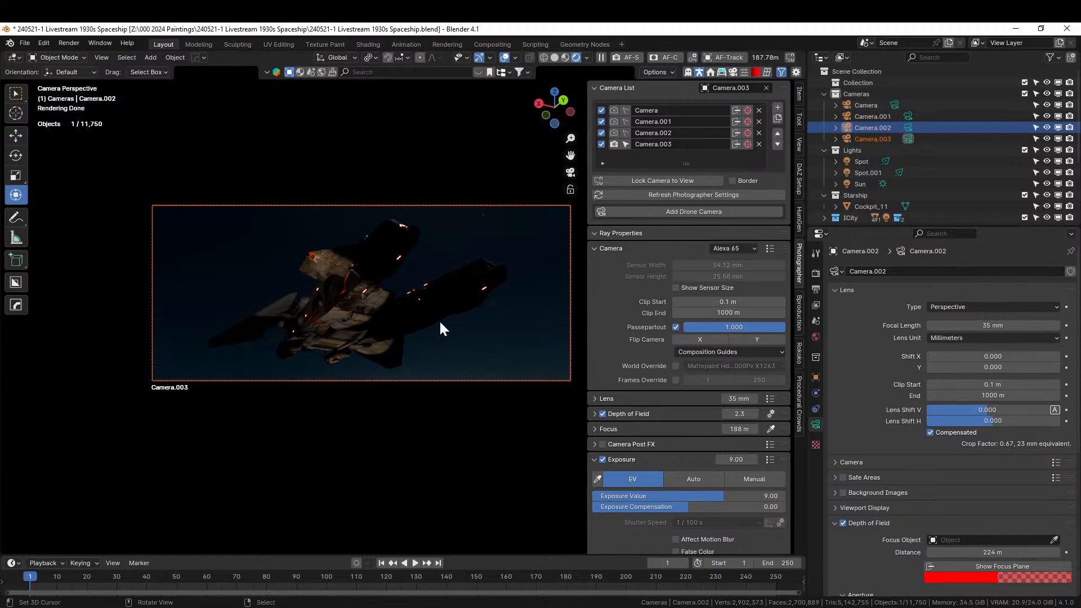
Reframe Camera.003 to a high three-quarter view looking down on the starship and back it slightly away
{"action": "middle_click_drag", "start_coordinate": [380, 326], "coordinate": [526, 438]}
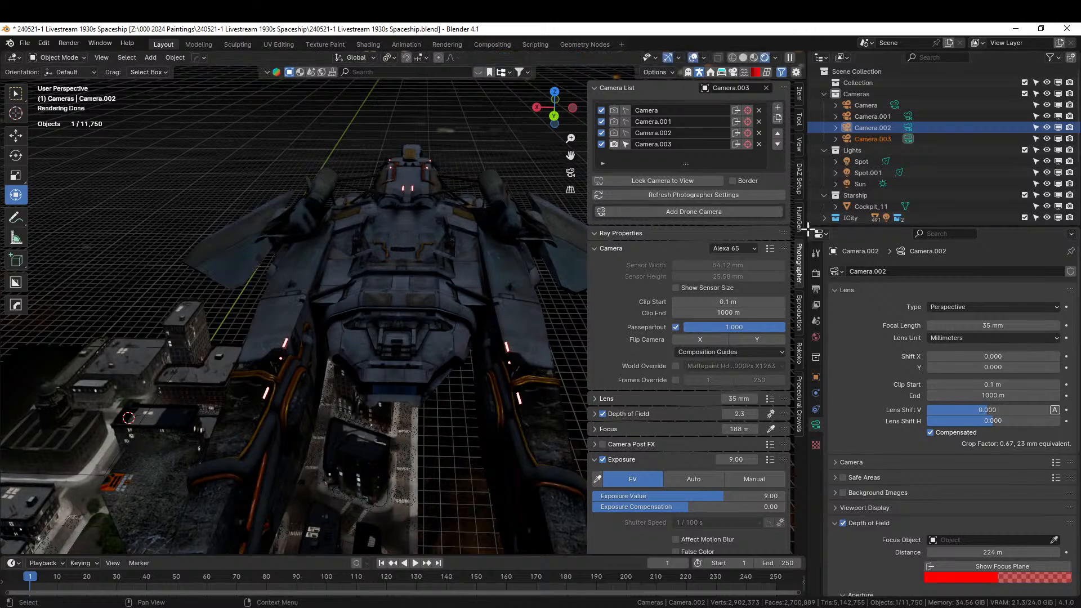
{"action": "middle_click_drag", "start_coordinate": [403, 330], "coordinate": [198, 304]}
{"action": "scroll", "coordinate": [282, 299], "scroll_direction": "down", "scroll_amount": 3}
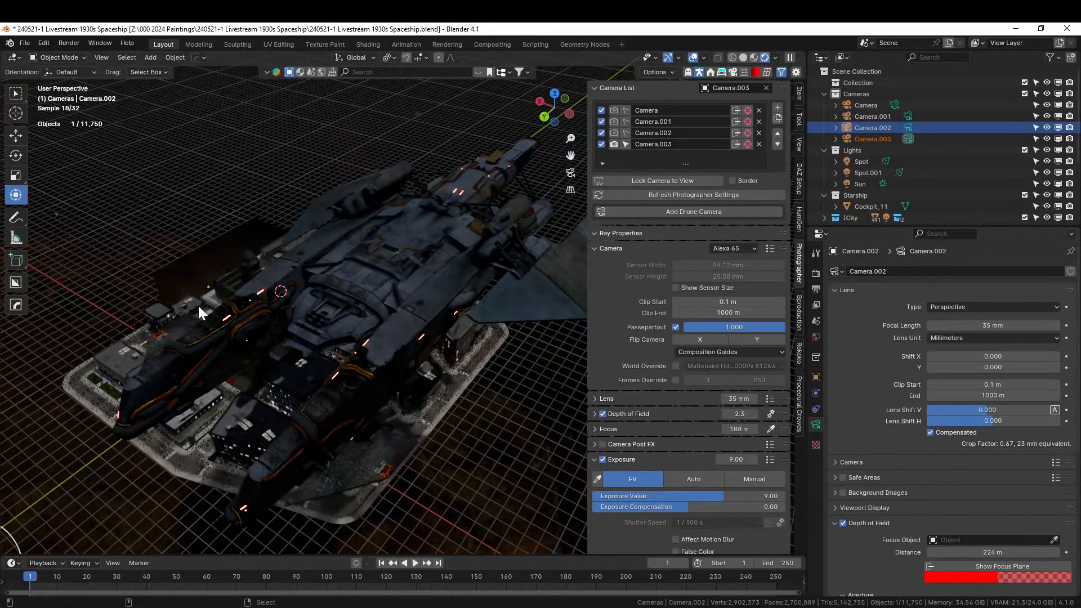
{"action": "key", "text": "KP_0"}
{"action": "key", "text": "shift+grave"}
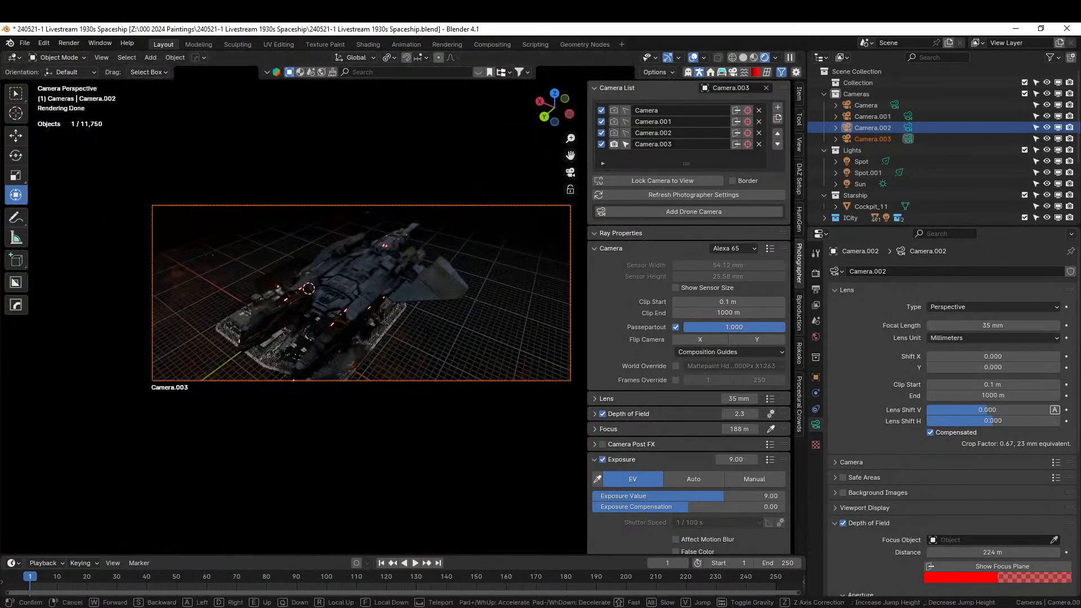
{"action": "key", "text": "s"}
{"action": "left_click", "coordinate": [295, 341]}
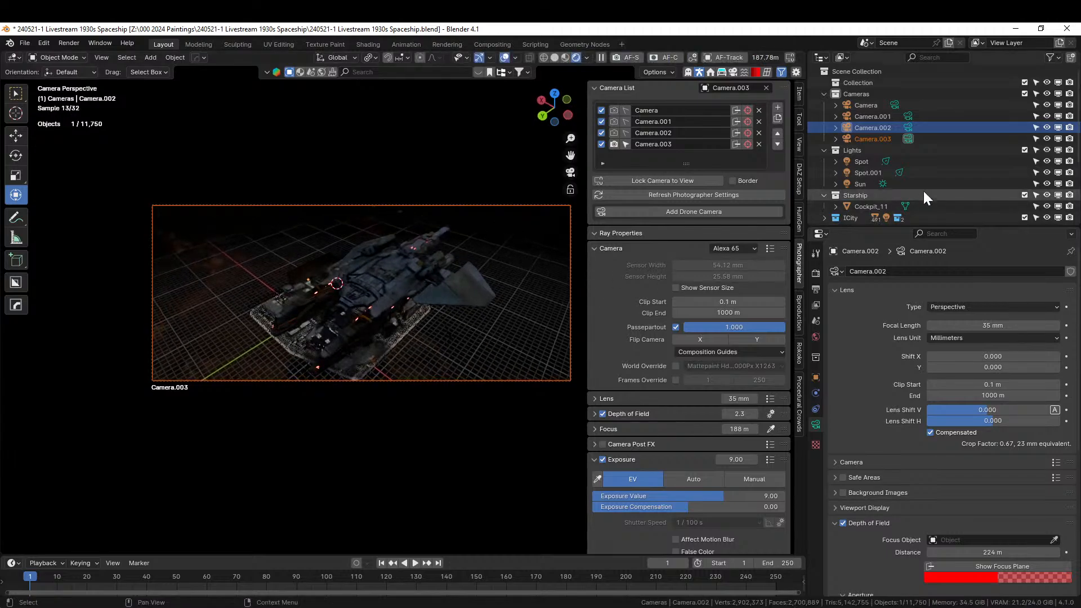
Exclude the ICity collection from the view layer so only the starship remains in Camera.003's shot
{"action": "left_click", "coordinate": [1025, 217]}
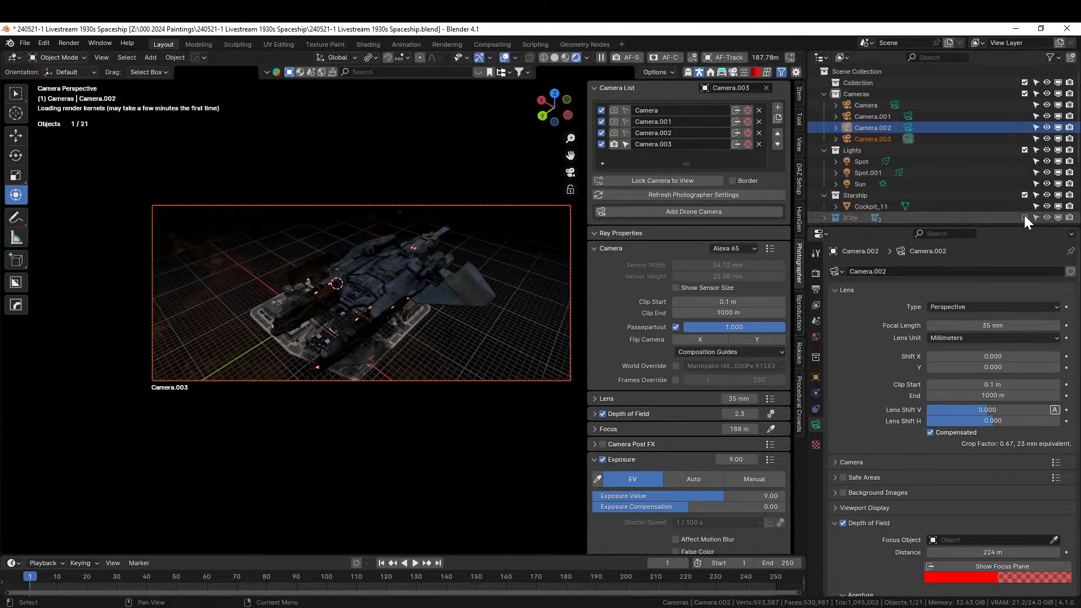
{"action": "scroll", "coordinate": [481, 334], "scroll_direction": "up", "scroll_amount": 4}
{"action": "scroll", "coordinate": [482, 338], "scroll_direction": "down", "scroll_amount": 4}
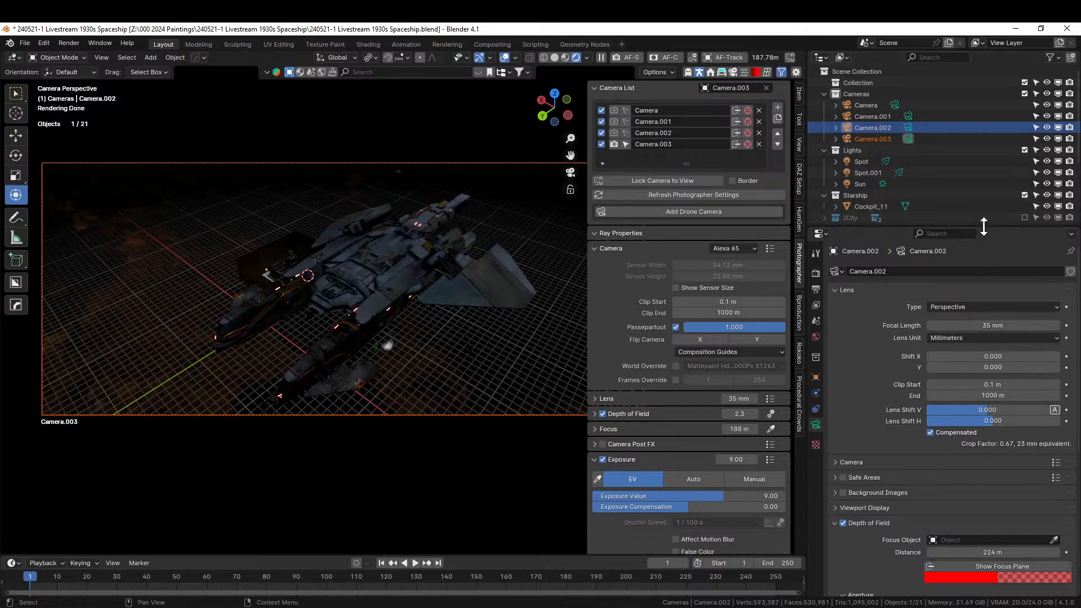
Refocus Camera.003 on the top of the starship's hull and clear the object selection
{"action": "left_click", "coordinate": [772, 428]}
{"action": "left_click", "coordinate": [373, 260]}
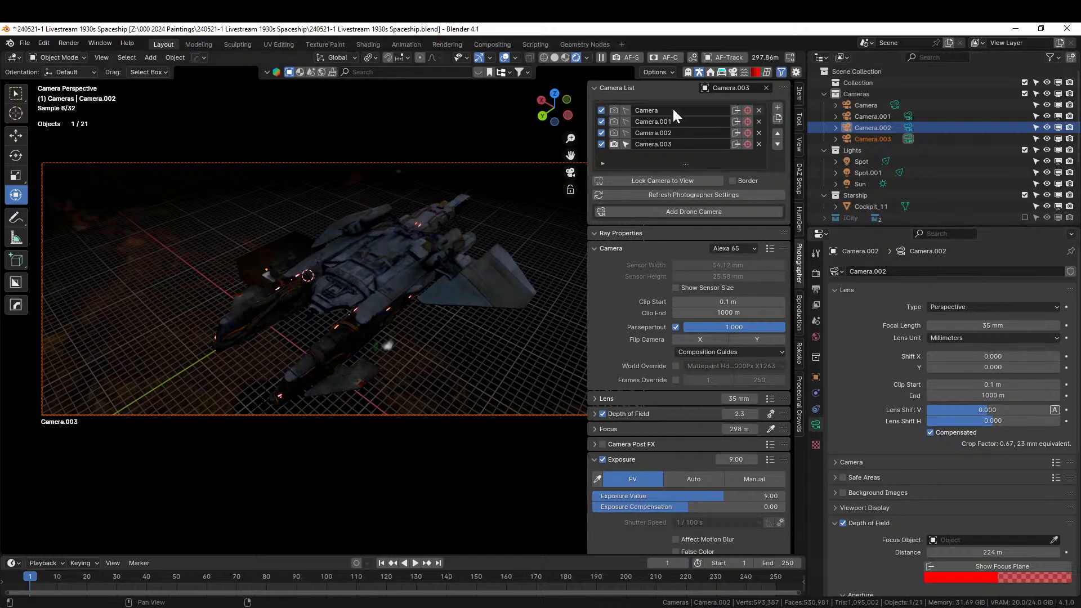
{"action": "left_click", "coordinate": [449, 132]}
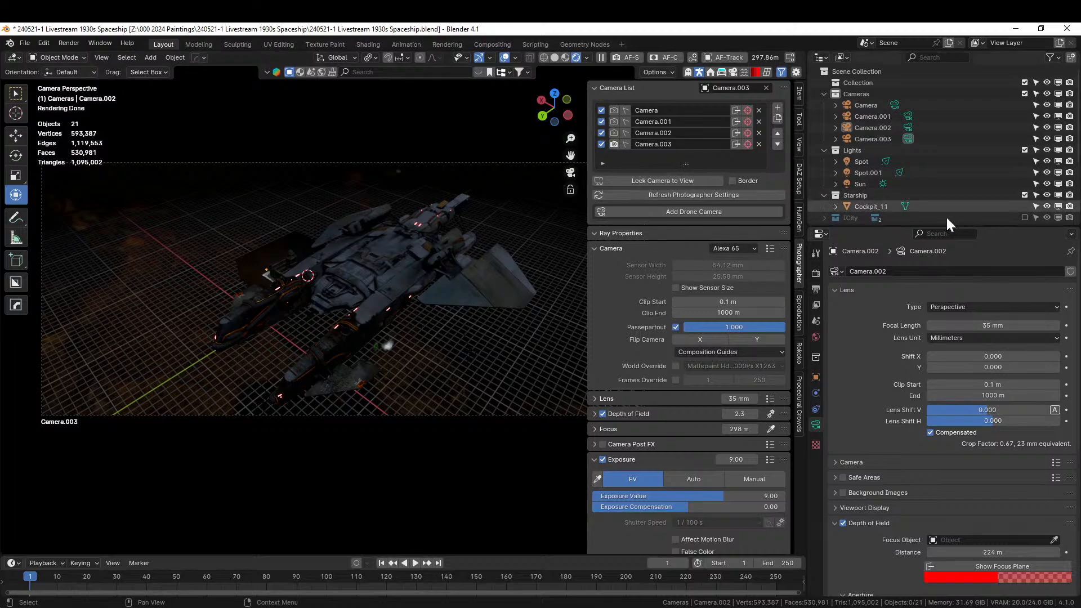
Check Camera.003's shot with the ICity collection included, then exclude the collection again and save the file
{"action": "left_click", "coordinate": [1024, 217]}
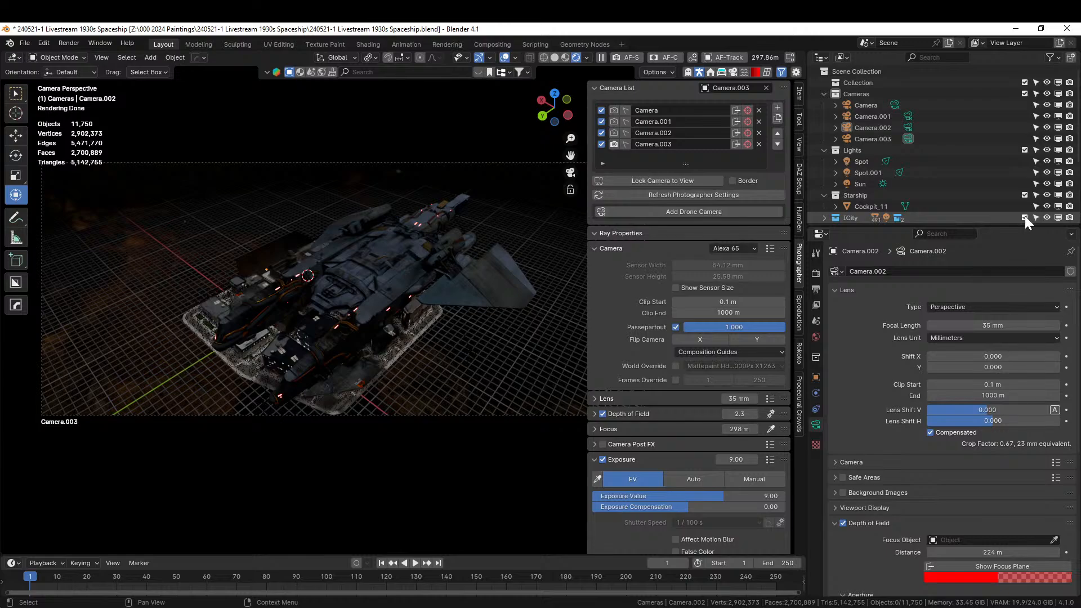
{"action": "left_click", "coordinate": [1024, 218]}
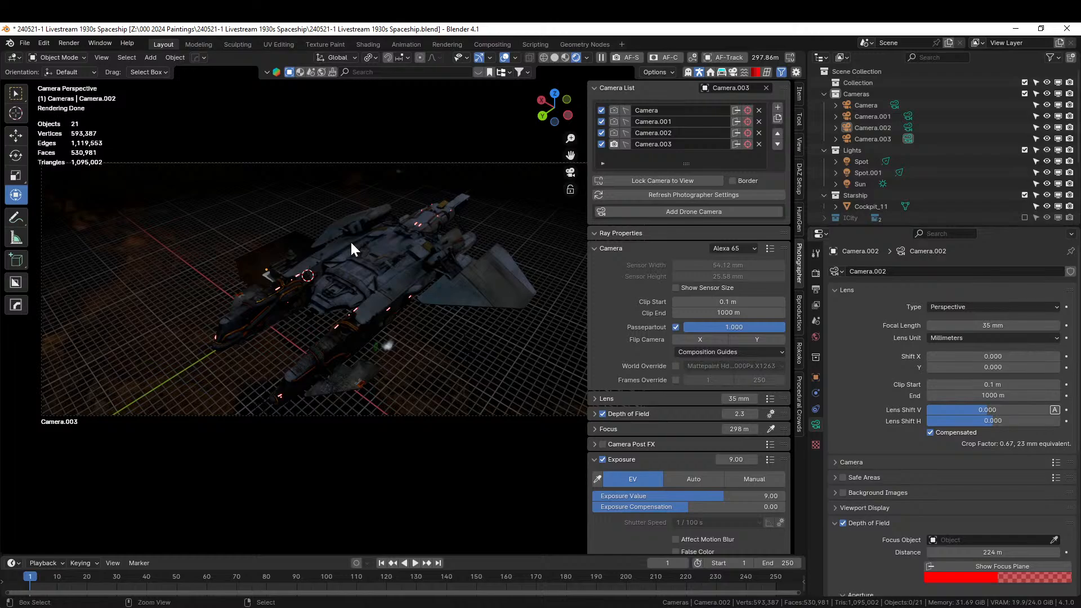
{"action": "key", "text": "ctrl+s"}
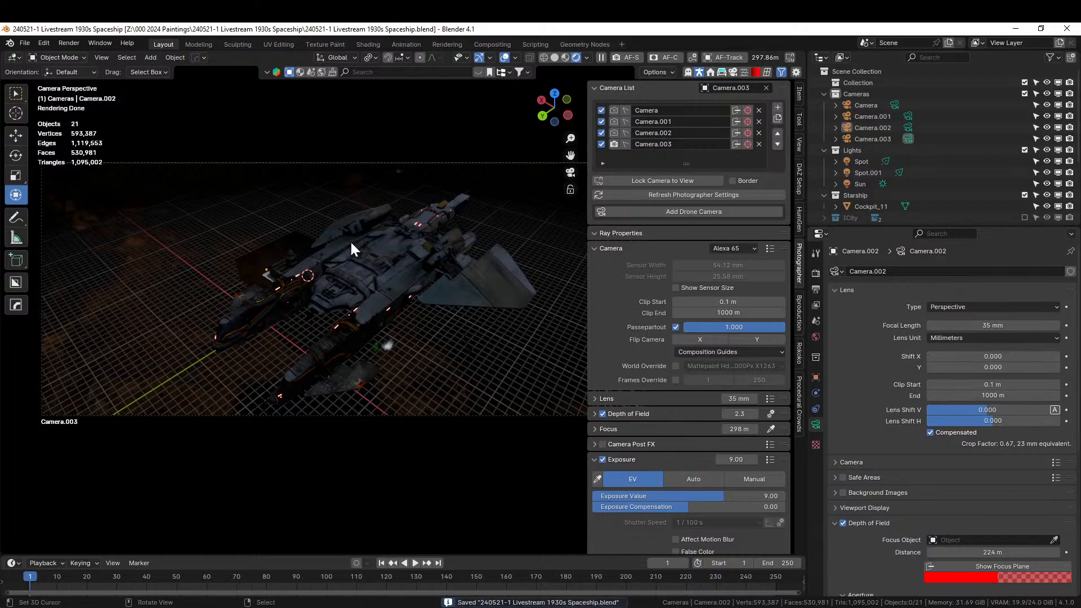
Switch the active camera to Camera with the ICity collection included and inspect the starship above the city up close and in full frame
{"action": "left_click", "coordinate": [614, 110]}
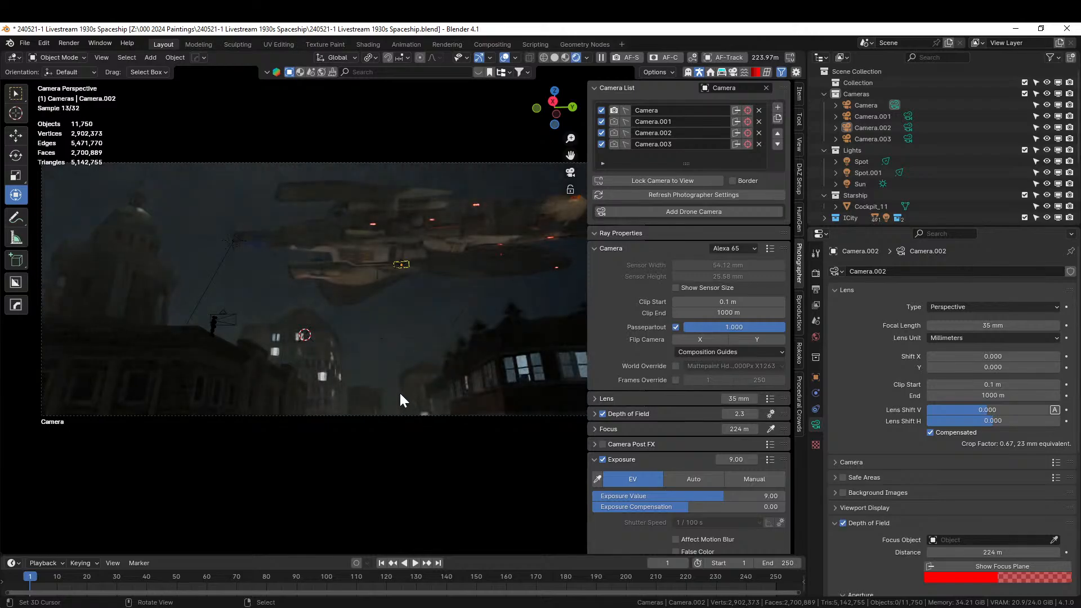
{"action": "scroll", "coordinate": [400, 391], "scroll_direction": "down", "scroll_amount": 1}
{"action": "middle_click_drag", "start_coordinate": [401, 384], "coordinate": [345, 430], "text": "shift"}
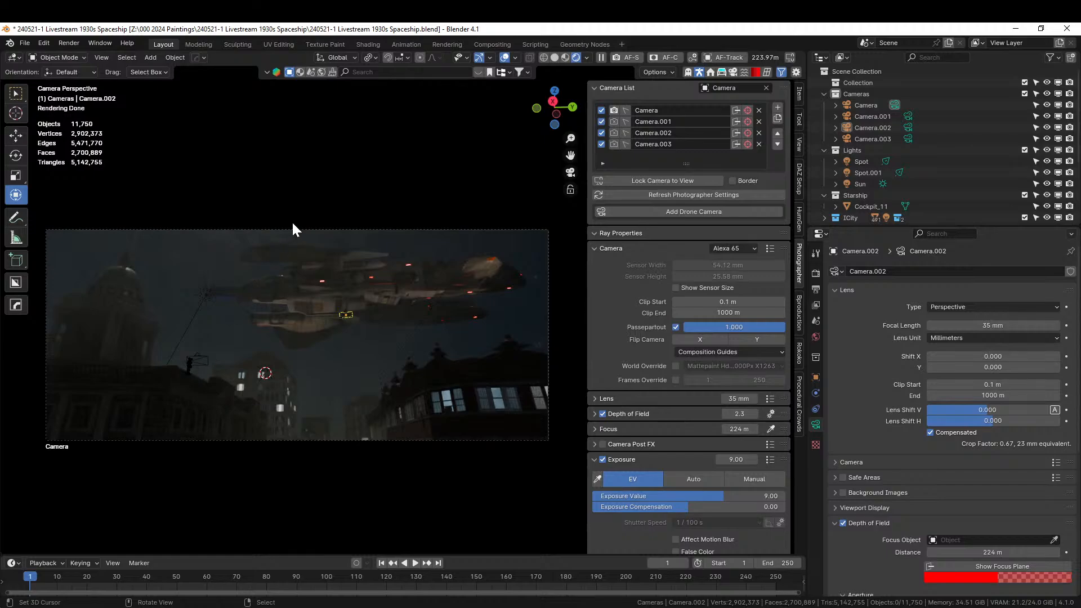
{"action": "scroll", "coordinate": [367, 288], "scroll_direction": "up", "scroll_amount": 8}
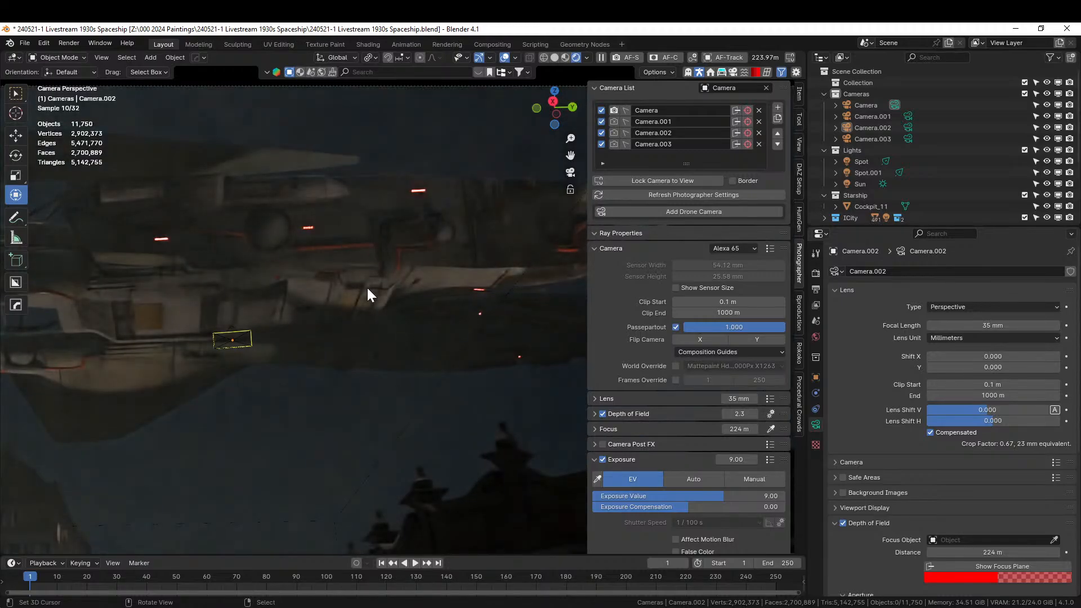
{"action": "scroll", "coordinate": [316, 361], "scroll_direction": "down", "scroll_amount": 4}
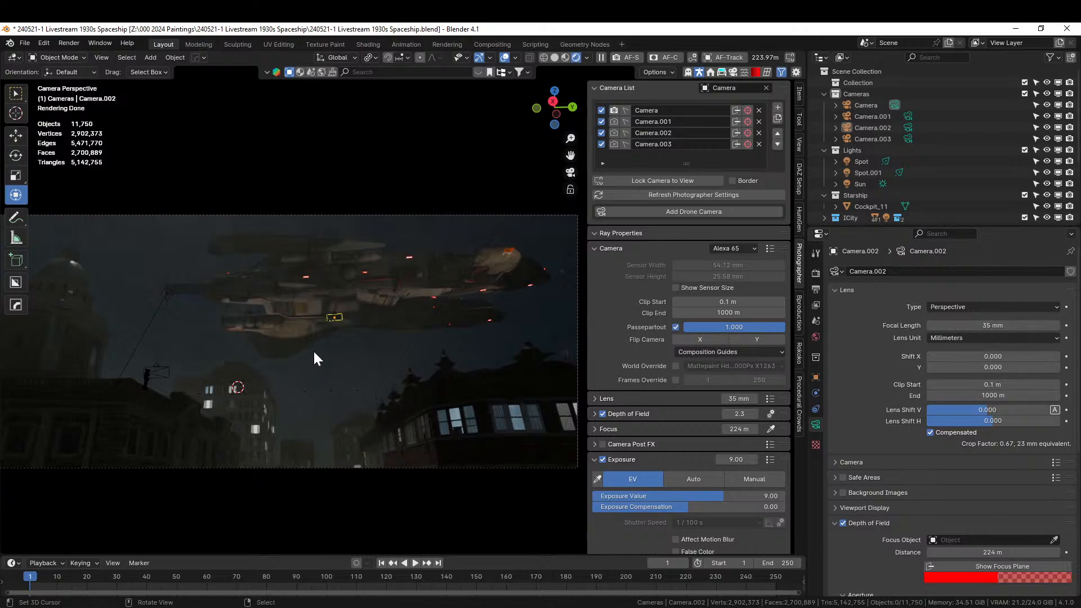
{"action": "scroll", "coordinate": [296, 380], "scroll_direction": "down", "scroll_amount": 1}
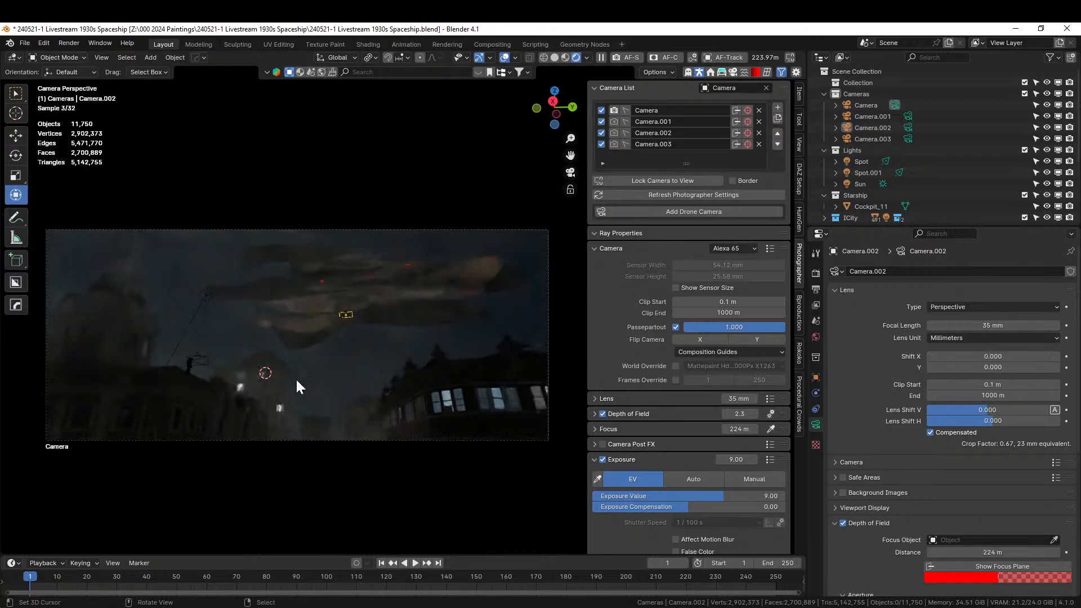